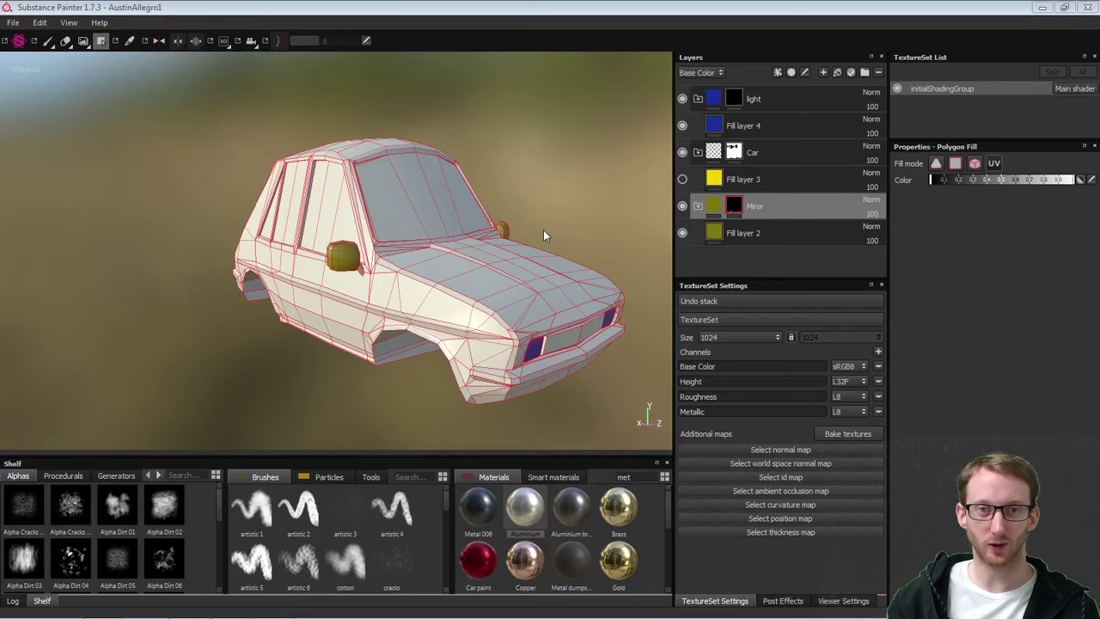
alt+drag(544, 235, 507, 229)
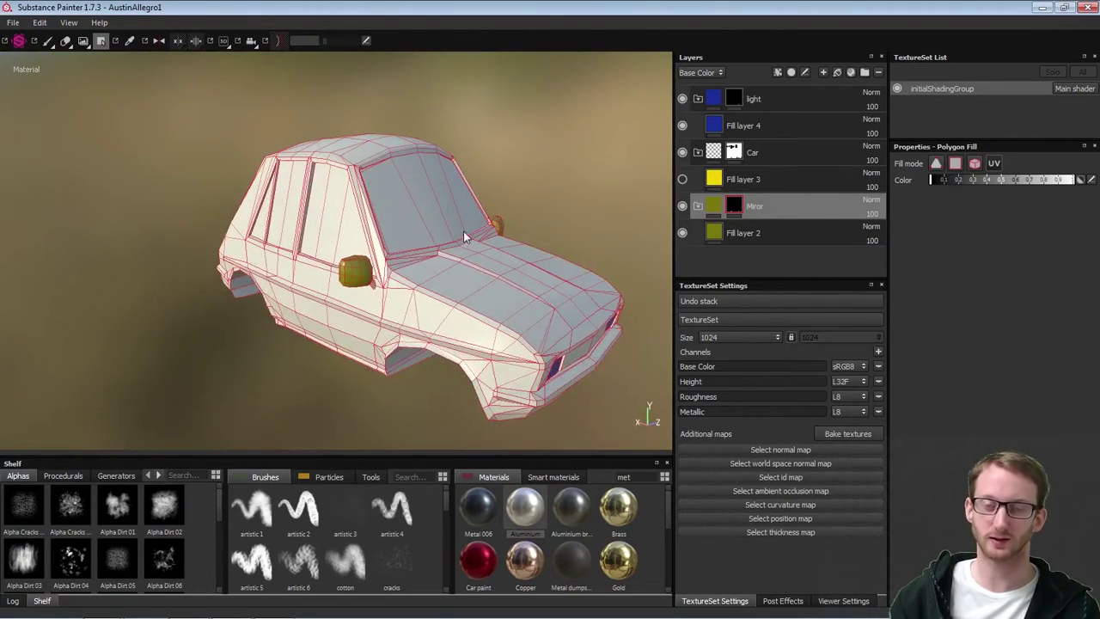
alt+drag(260, 229, 325, 184)
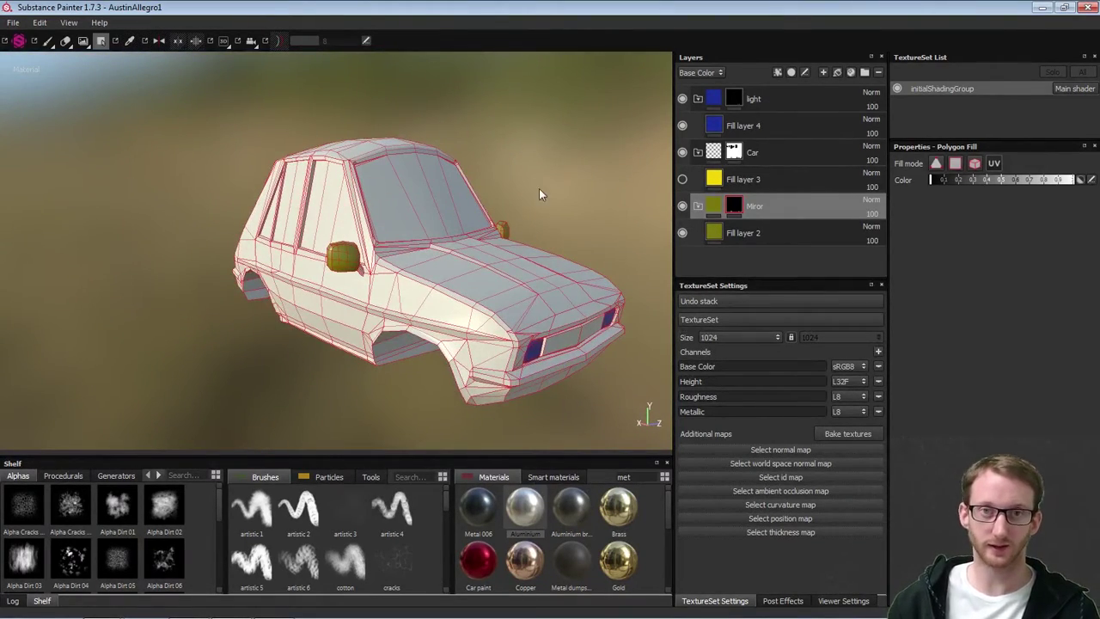
alt+drag(577, 198, 535, 196)
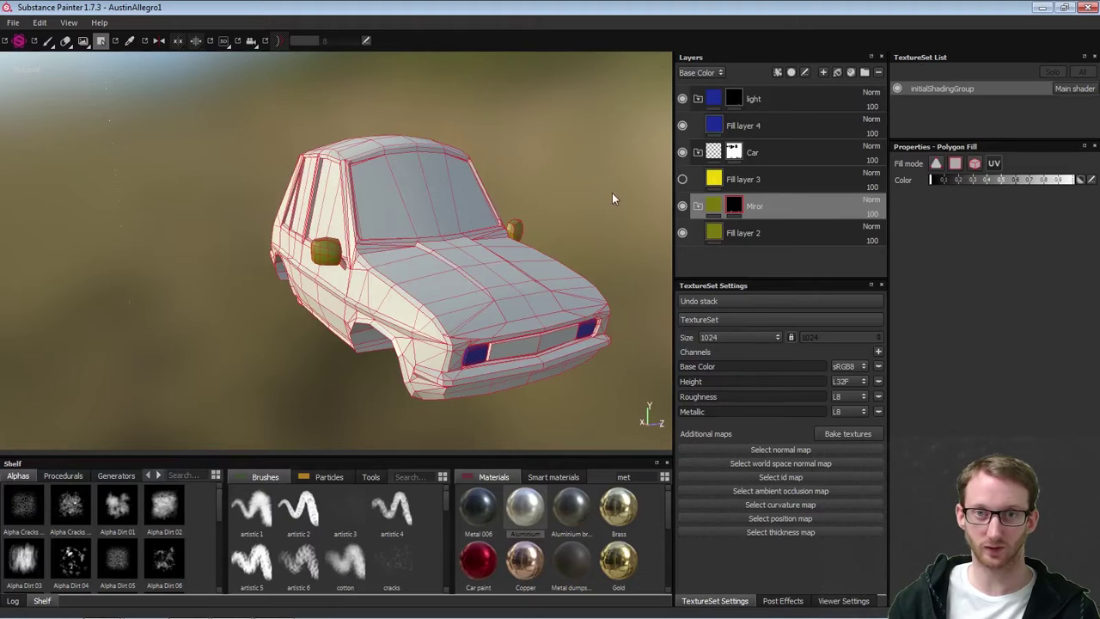
alt+drag(354, 244, 430, 242)
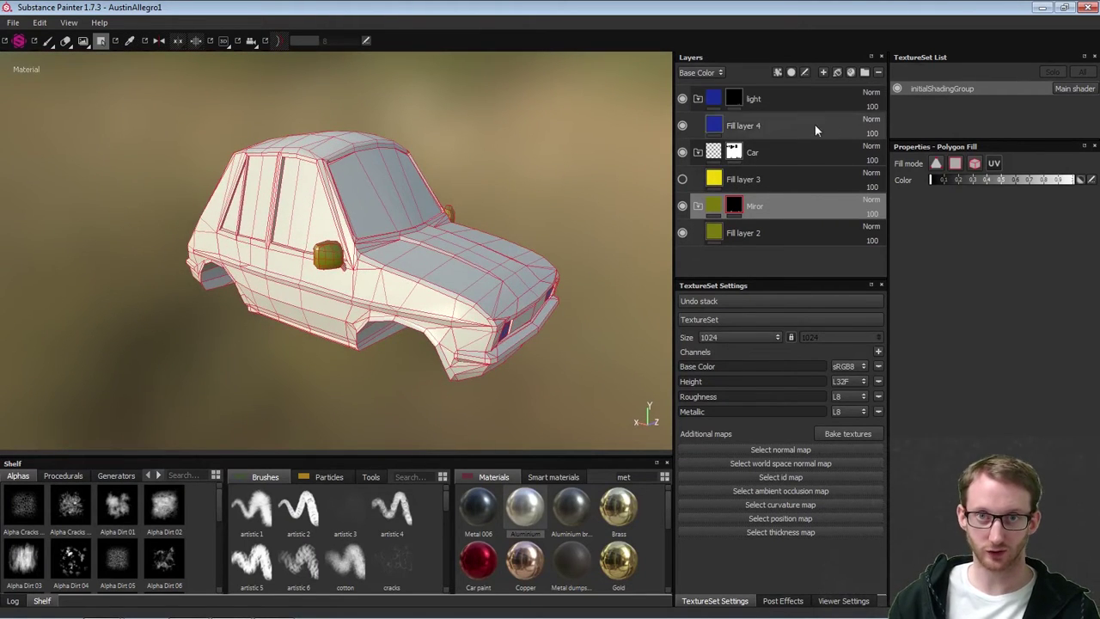
Add a new folder above all other layers in the stack and name it Windows
click(864, 74)
drag(745, 202, 699, 96)
drag(750, 143, 705, 136)
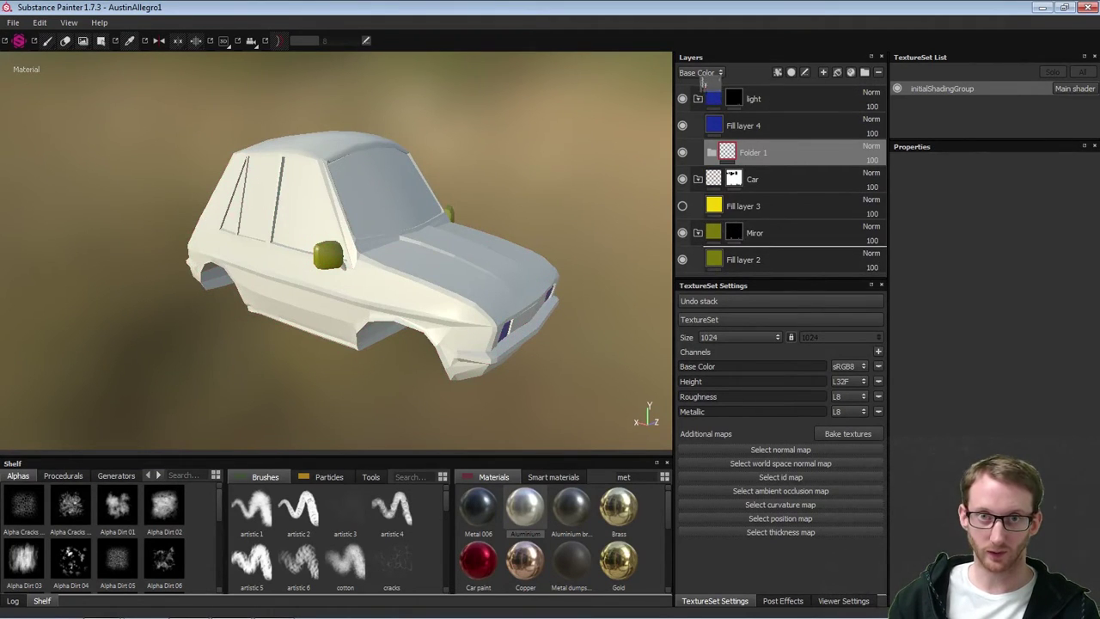
drag(700, 84, 701, 87)
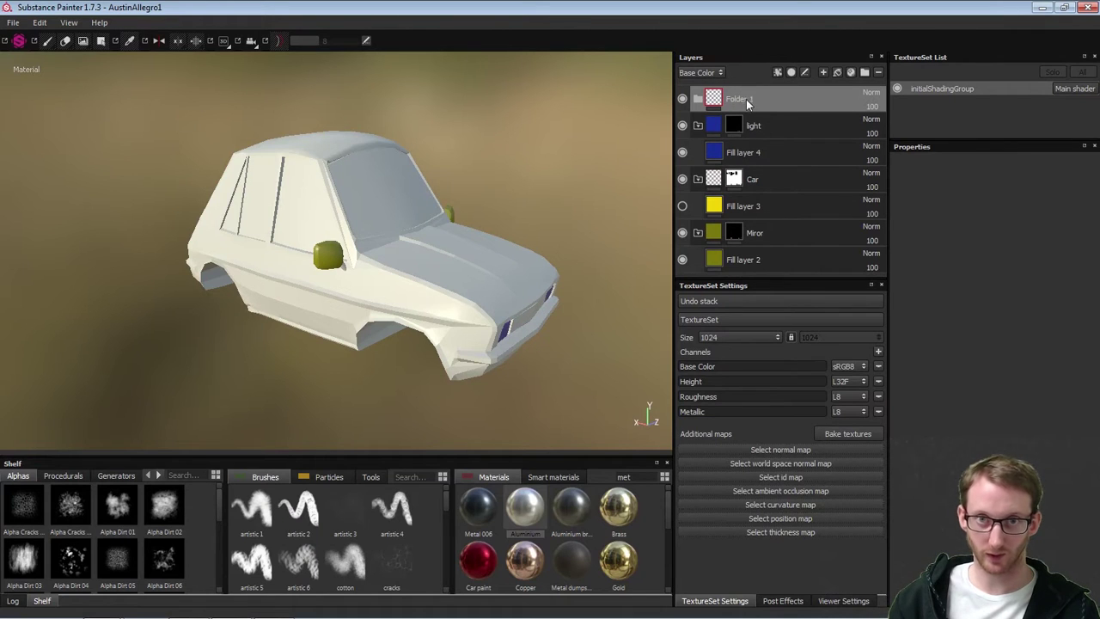
text(Win)
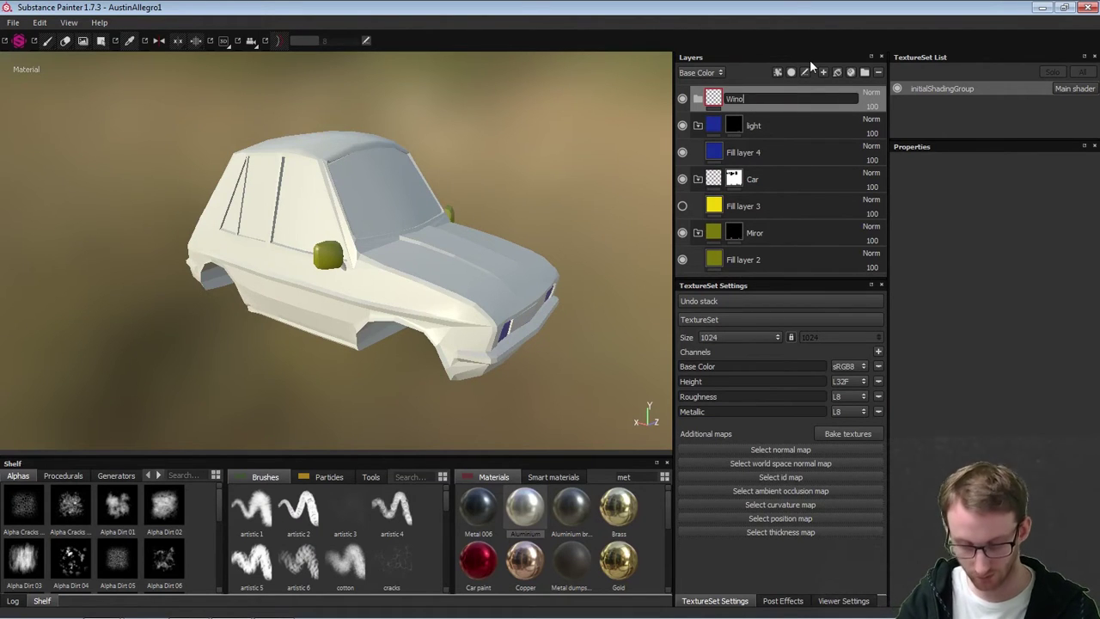
text(dows)
key(Return)
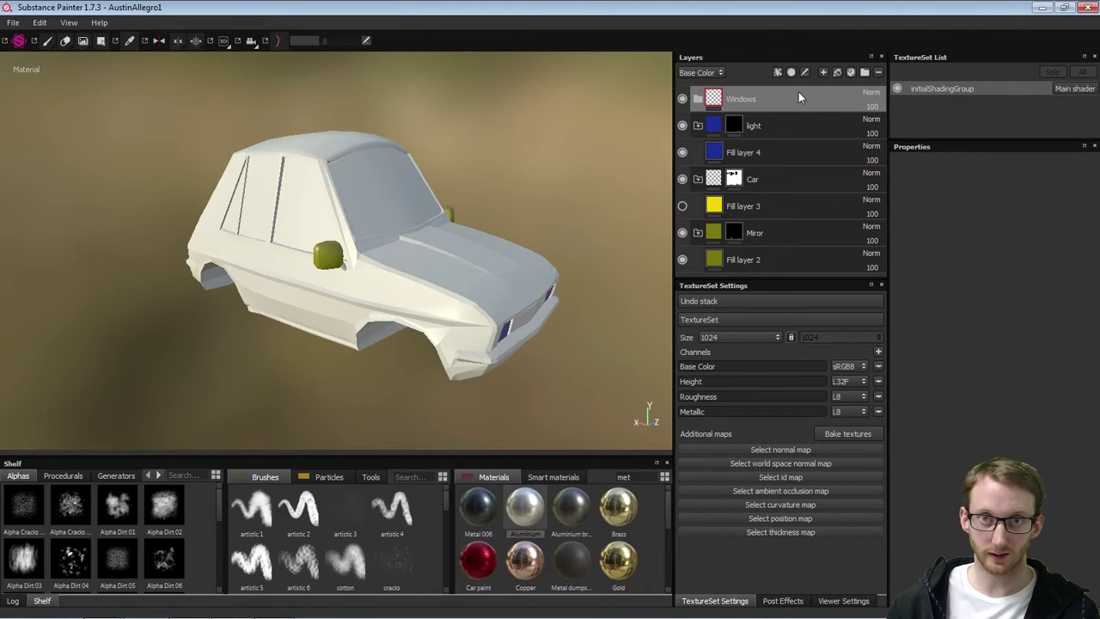
Give the Windows folder a black mask and place a new fill layer inside the folder
right_click(798, 95)
click(864, 113)
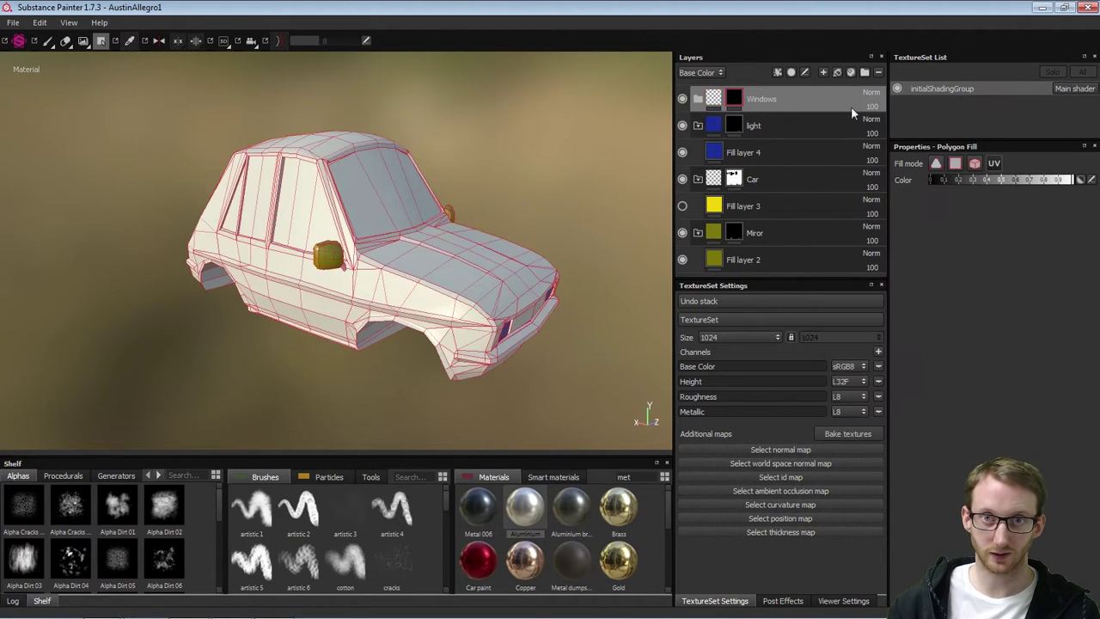
click(835, 73)
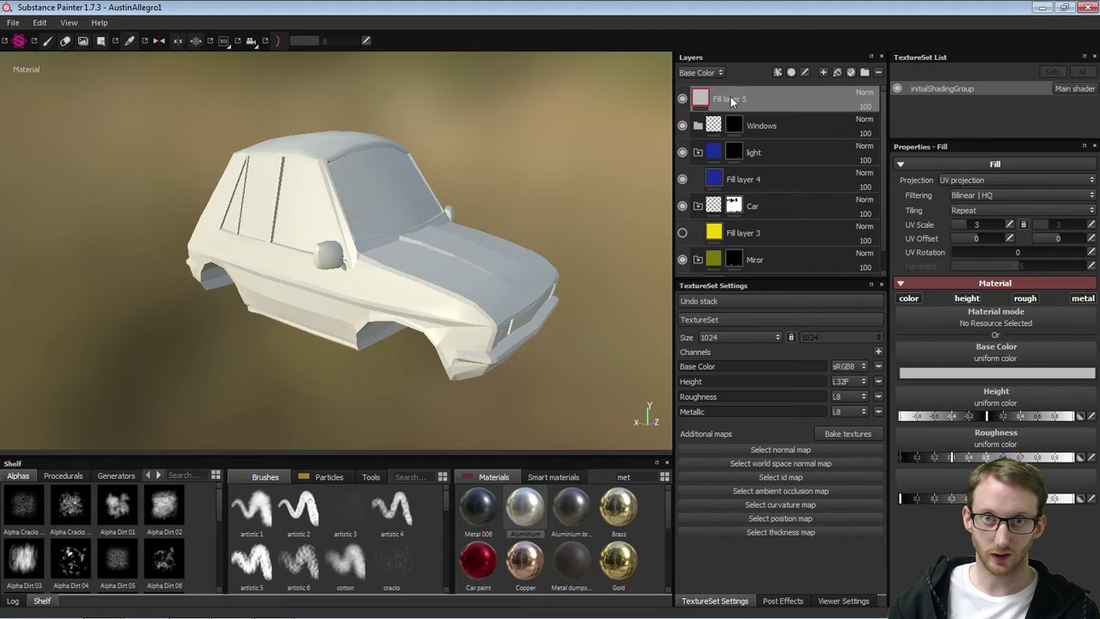
drag(739, 99, 741, 123)
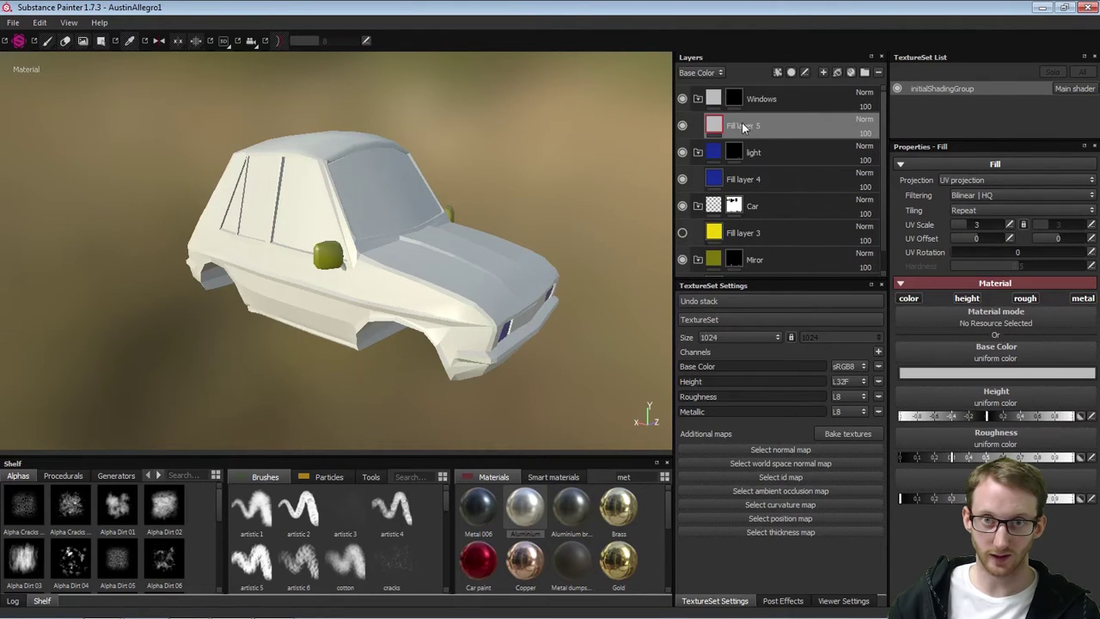
Set the base color of the fill layer in the Windows folder to pure red, RGB 1, 0, 0
click(917, 374)
drag(874, 367, 975, 298)
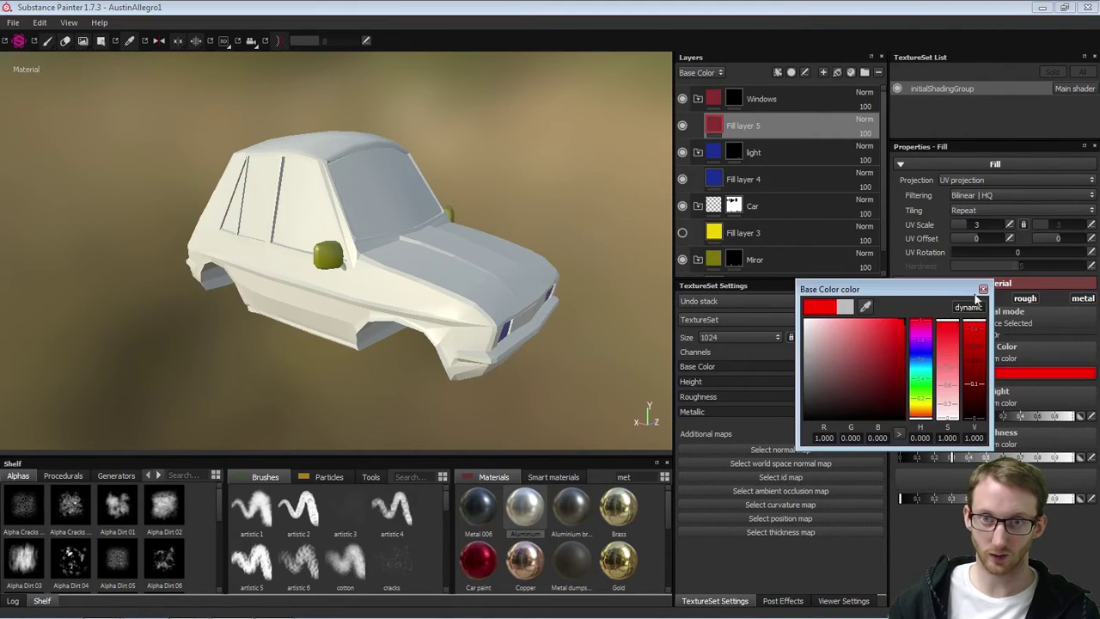
click(983, 290)
On the Windows folder's mask, polygon-fill the windscreen, the side windows on both sides and the rear window so they show the red fill
click(747, 100)
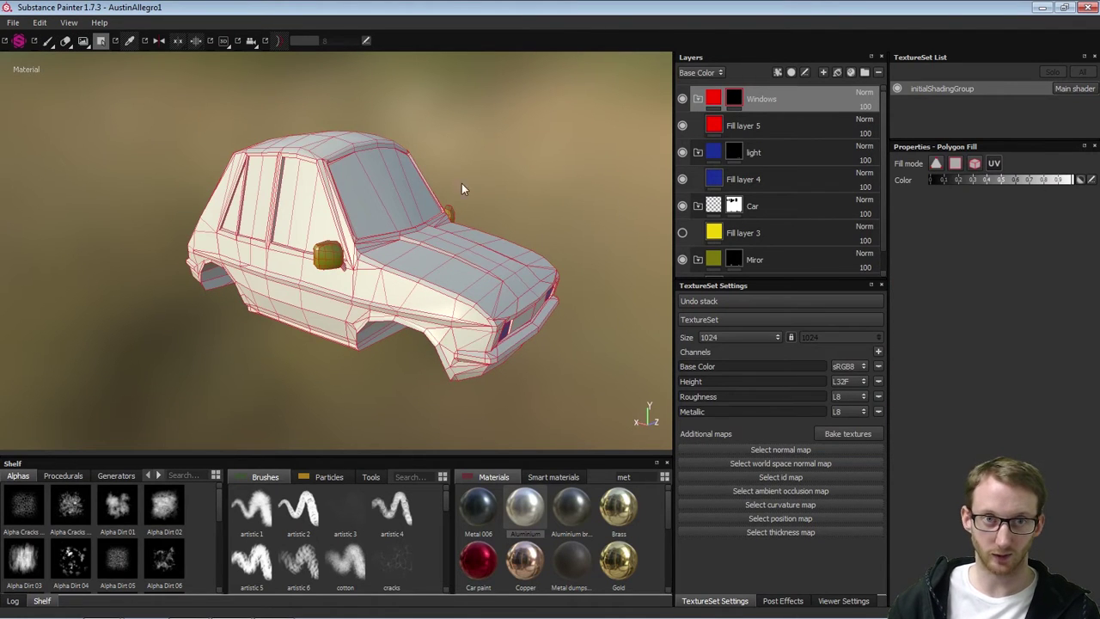
click(372, 205)
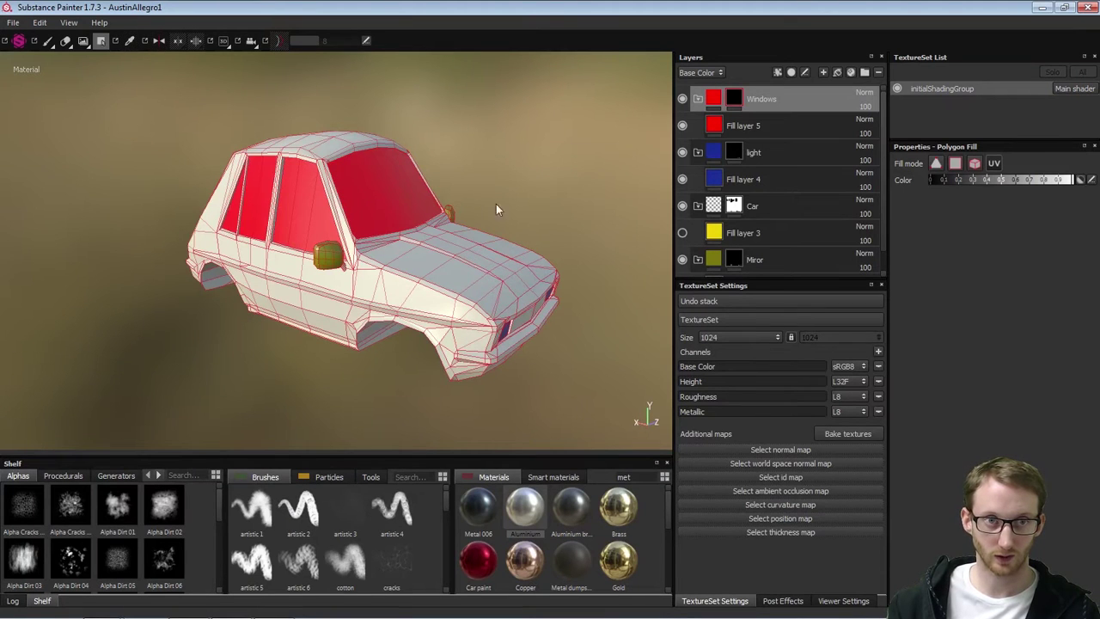
alt+drag(498, 210, 101, 203)
click(517, 323)
alt+drag(519, 296, 362, 244)
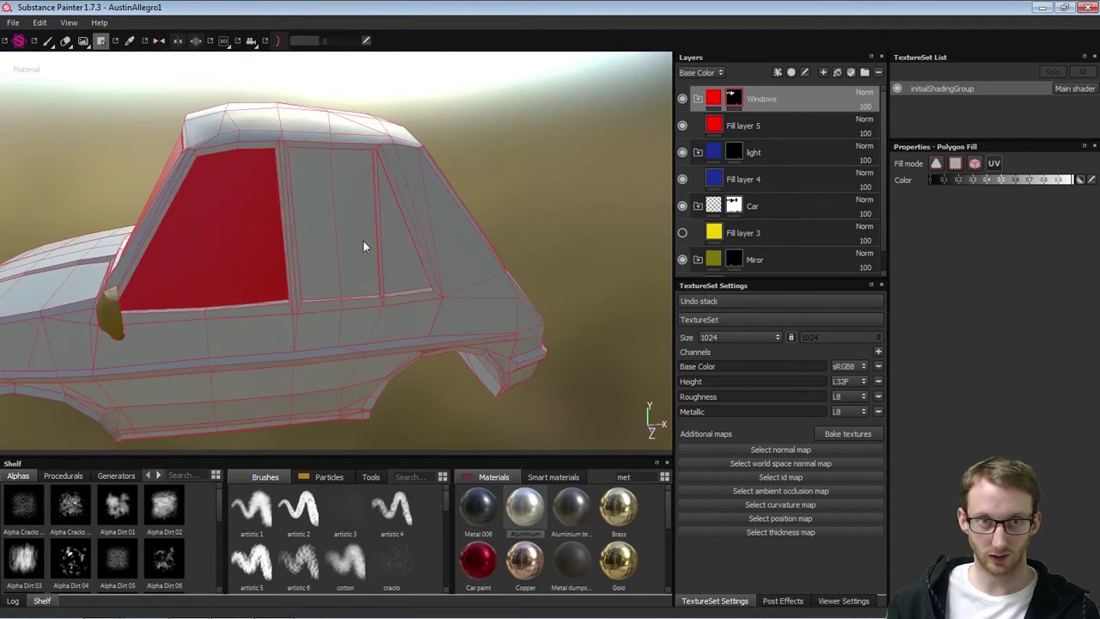
click(396, 258)
click(345, 250)
alt+drag(507, 215, 372, 240)
click(335, 267)
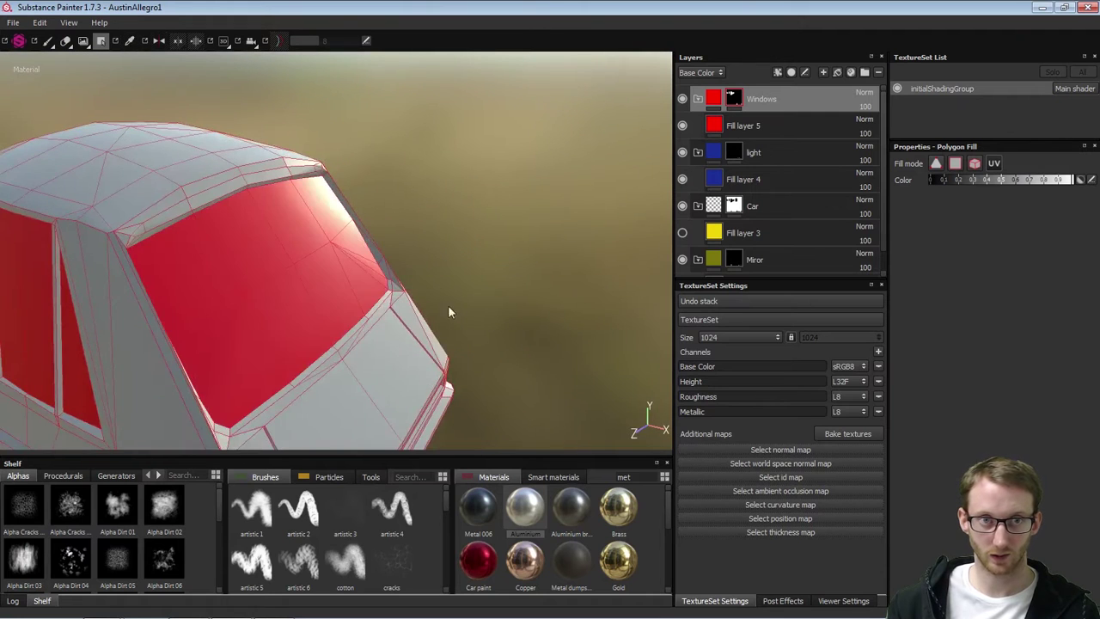
alt+right_drag(448, 306, 417, 280)
scroll(769, 165, down, 1)
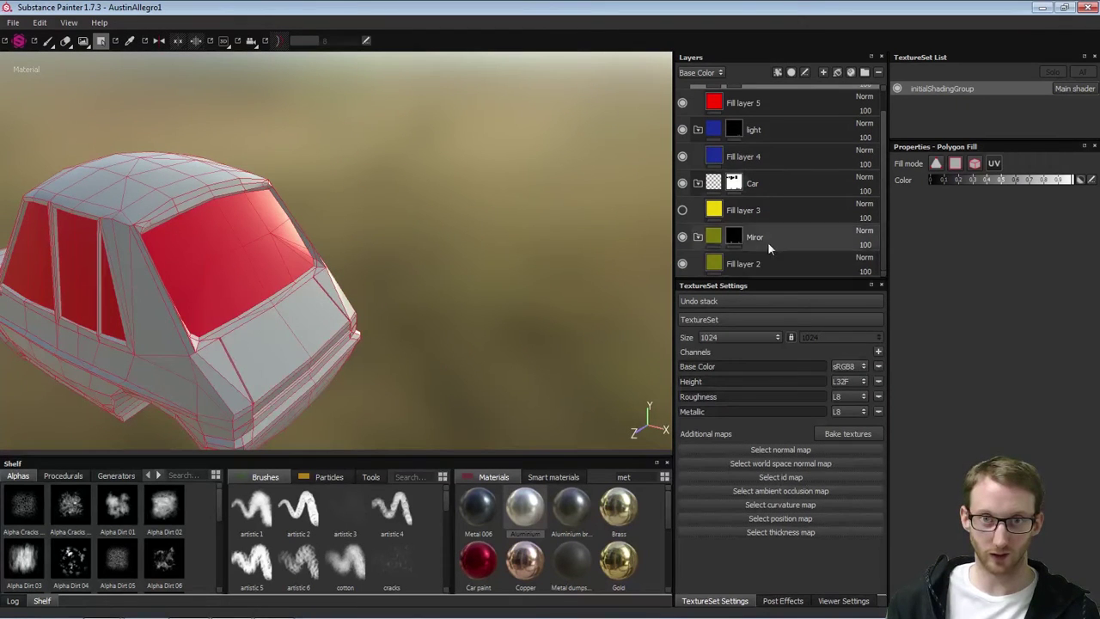
alt+drag(314, 358, 174, 319)
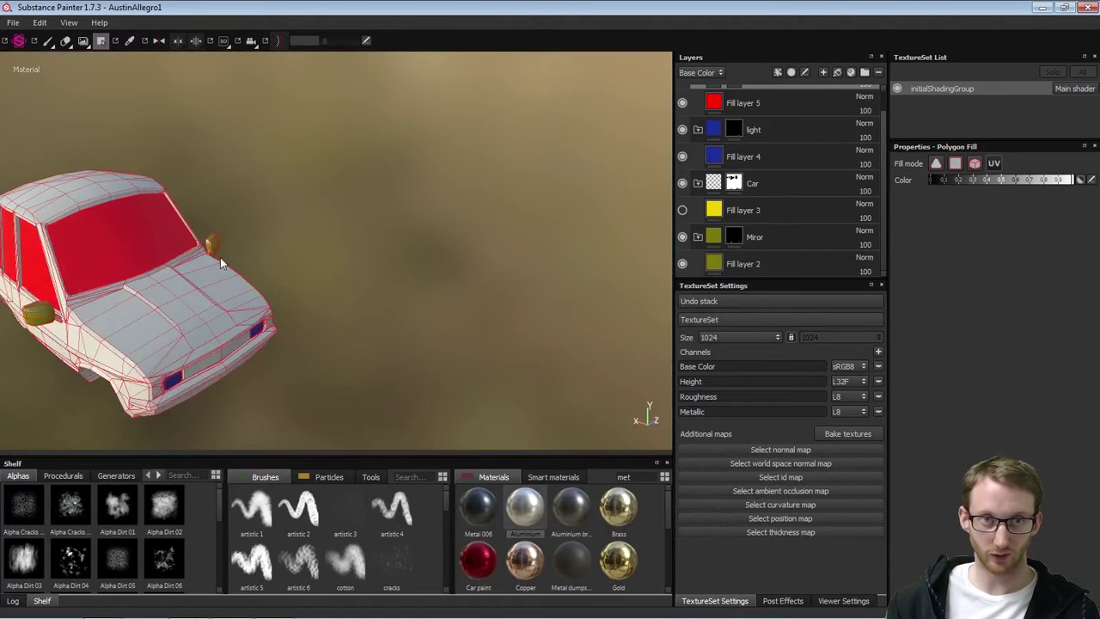
alt+middle_drag(221, 261, 439, 228)
alt+drag(142, 345, 368, 245)
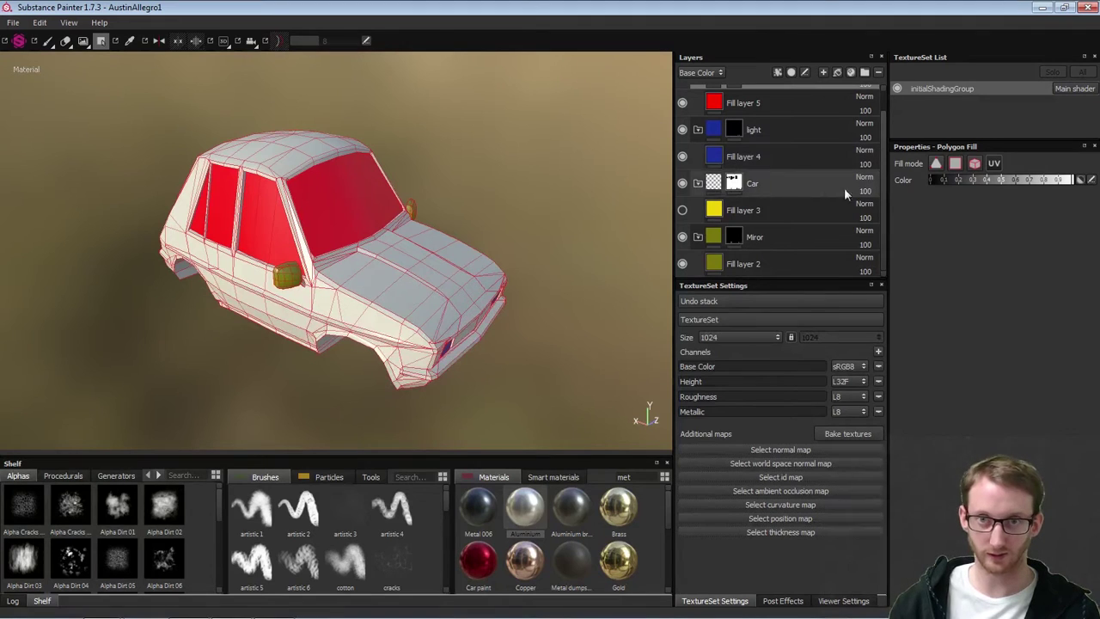
Make the yellow fill layer in the Car folder visible and apply the Aluminium material to it
drag(883, 168, 890, 123)
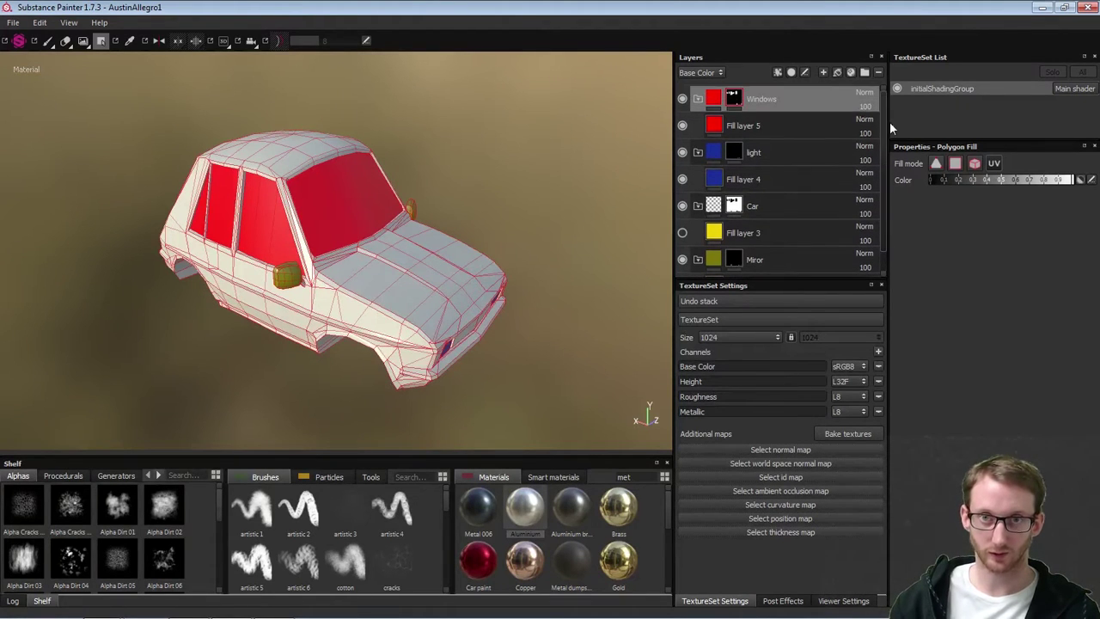
click(777, 206)
alt+drag(602, 238, 414, 270)
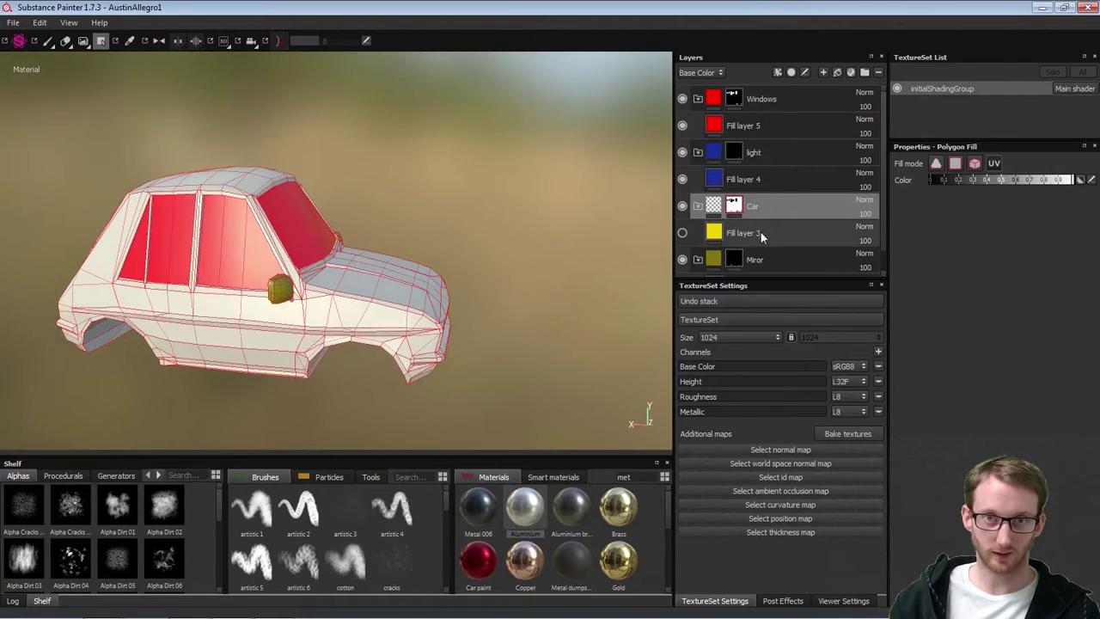
click(761, 233)
click(683, 233)
alt+drag(492, 264, 655, 252)
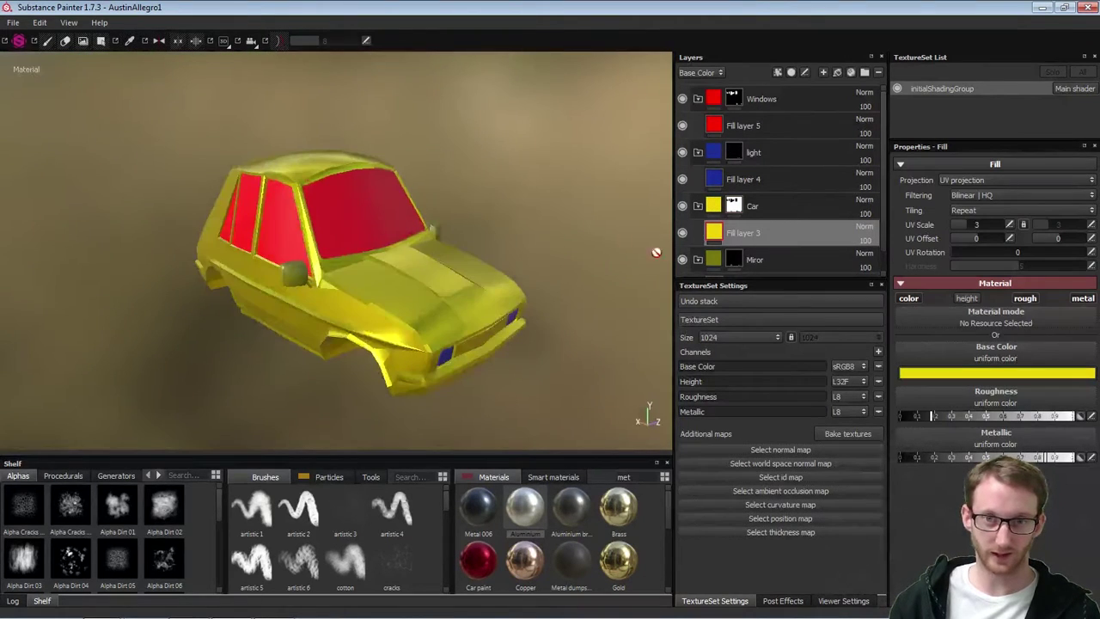
click(524, 507)
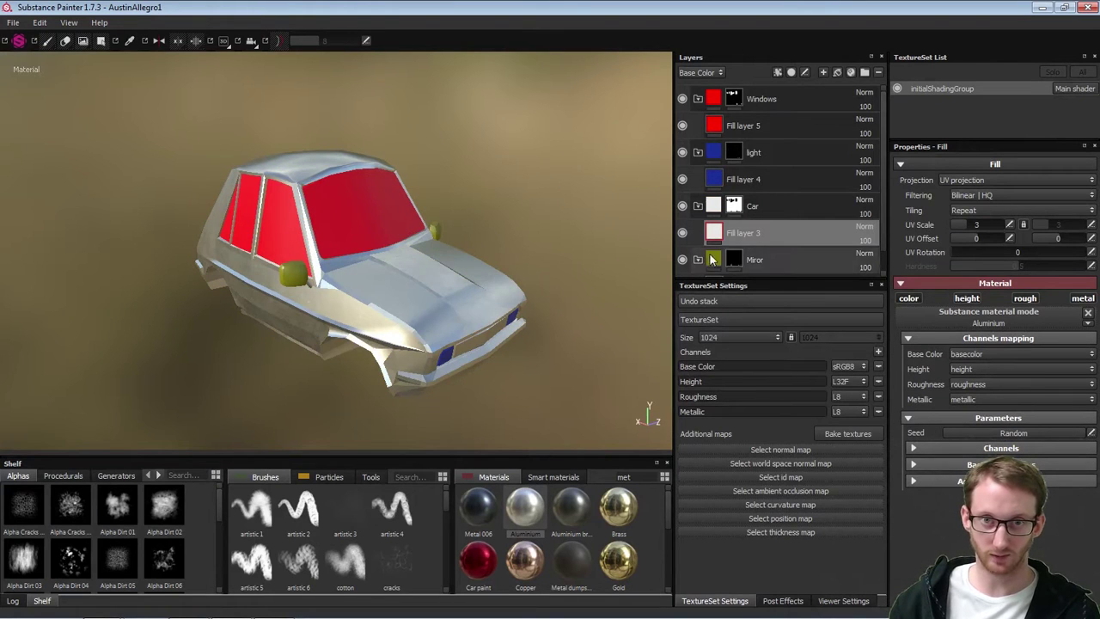
alt+drag(582, 265, 628, 243)
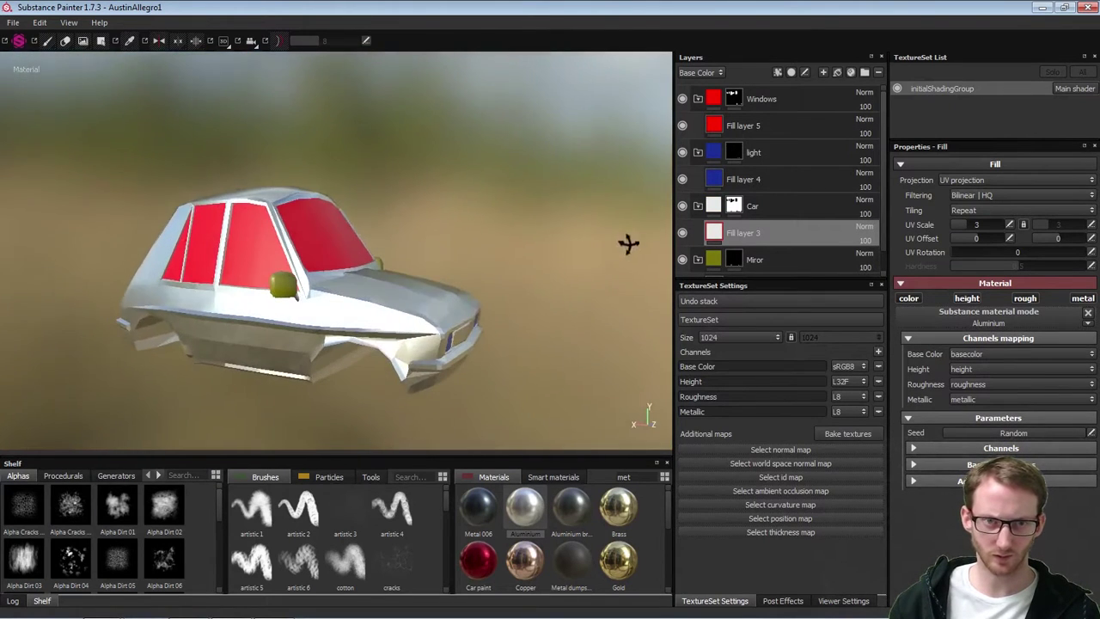
Change the Aluminium Color of the car body's fill layer from the material's advanced parameters to a bright, saturated yellow
click(913, 480)
click(1003, 539)
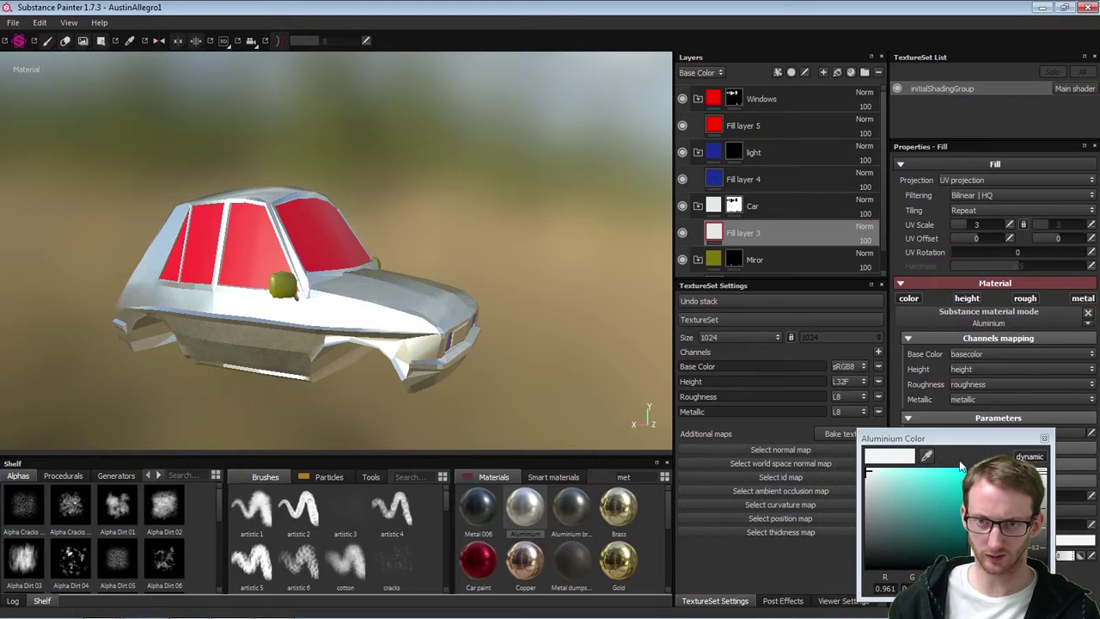
click(934, 511)
click(976, 528)
drag(975, 529, 976, 550)
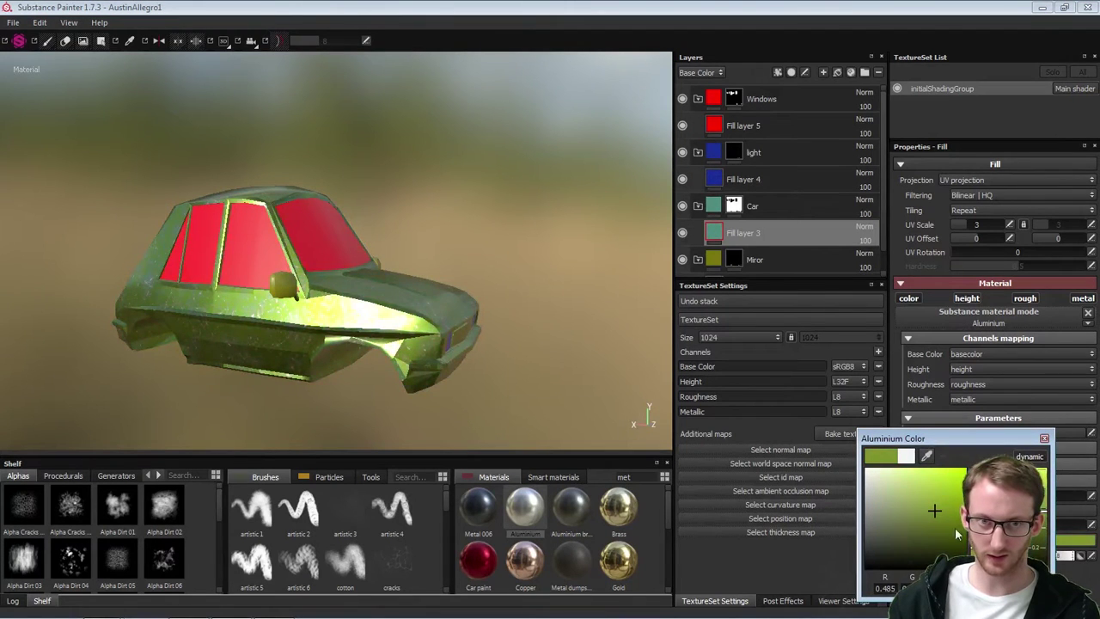
drag(941, 492, 959, 480)
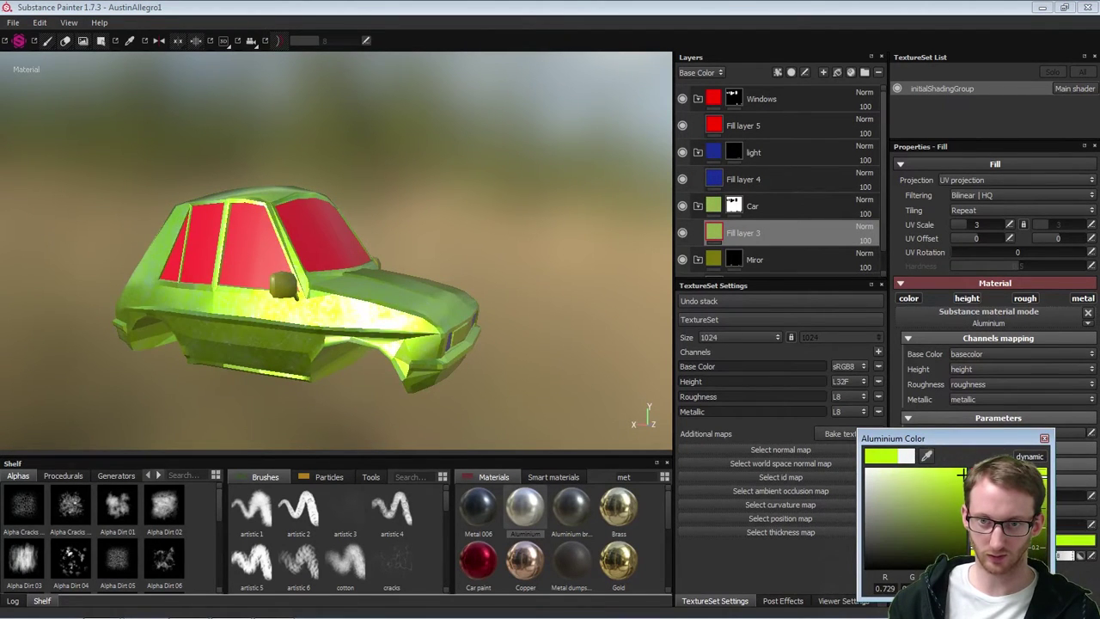
Bring the browser window with the 1973 Austin Allegro reference photos into view to check the body color, and move it away again
mouse_move(228, 611)
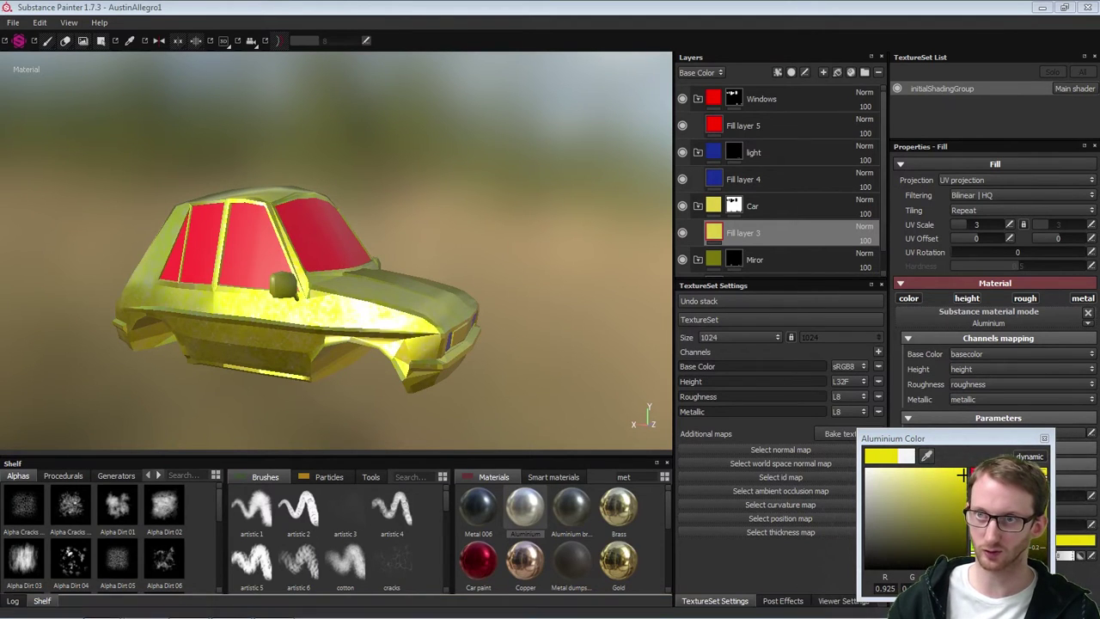
drag(1099, 80, 483, 79)
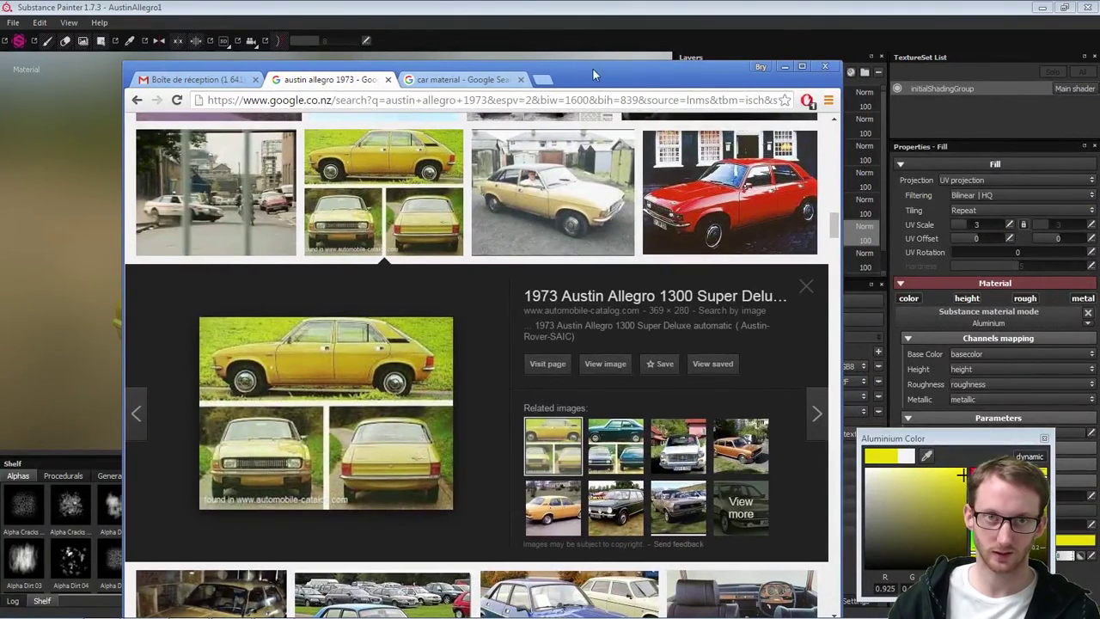
drag(595, 75, 1099, 81)
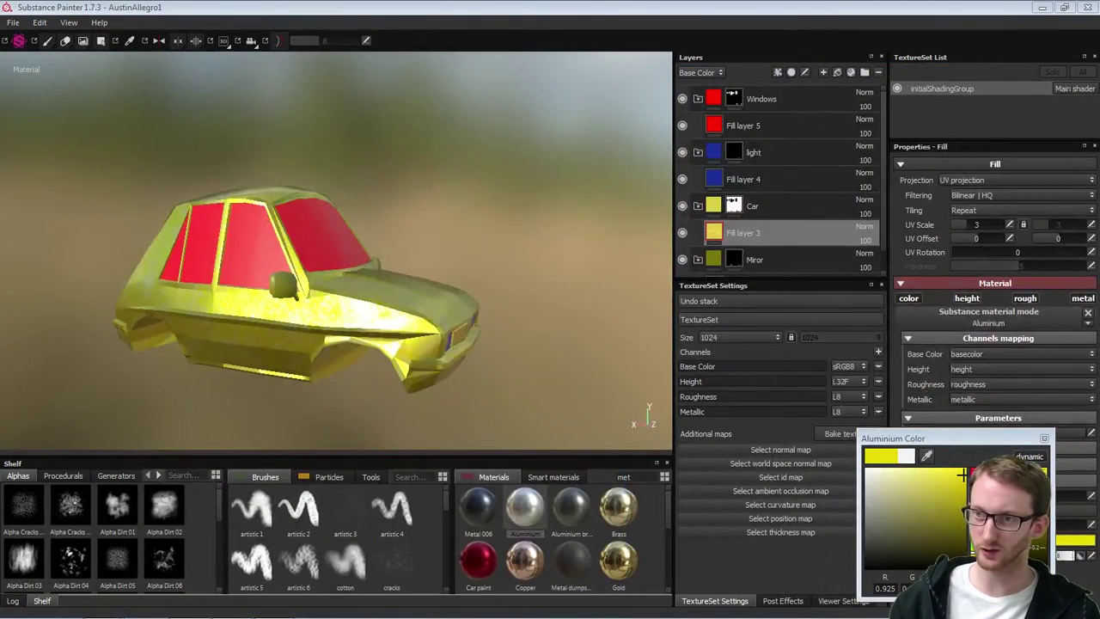
Refine the car body's Aluminium Color to a warmer, slightly less saturated golden yellow with red about 0.918
mouse_move(962, 475)
mouse_down()
mouse_move(935, 496)
mouse_move(948, 490)
mouse_move(918, 483)
mouse_move(957, 476)
mouse_move(944, 478)
mouse_up()
drag(976, 554, 976, 555)
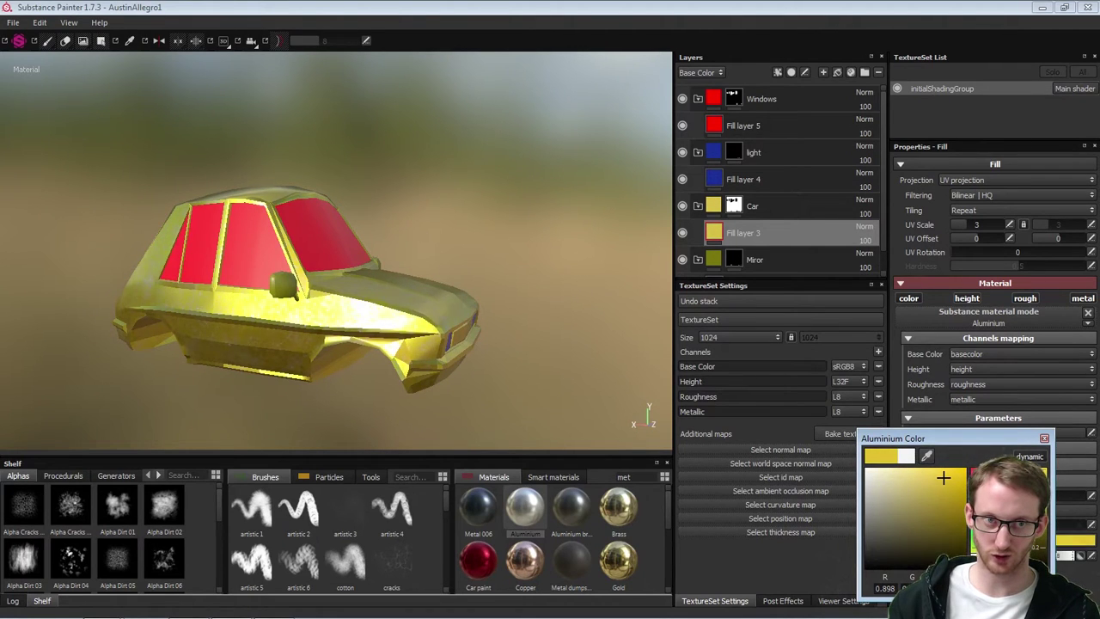
drag(976, 555, 976, 554)
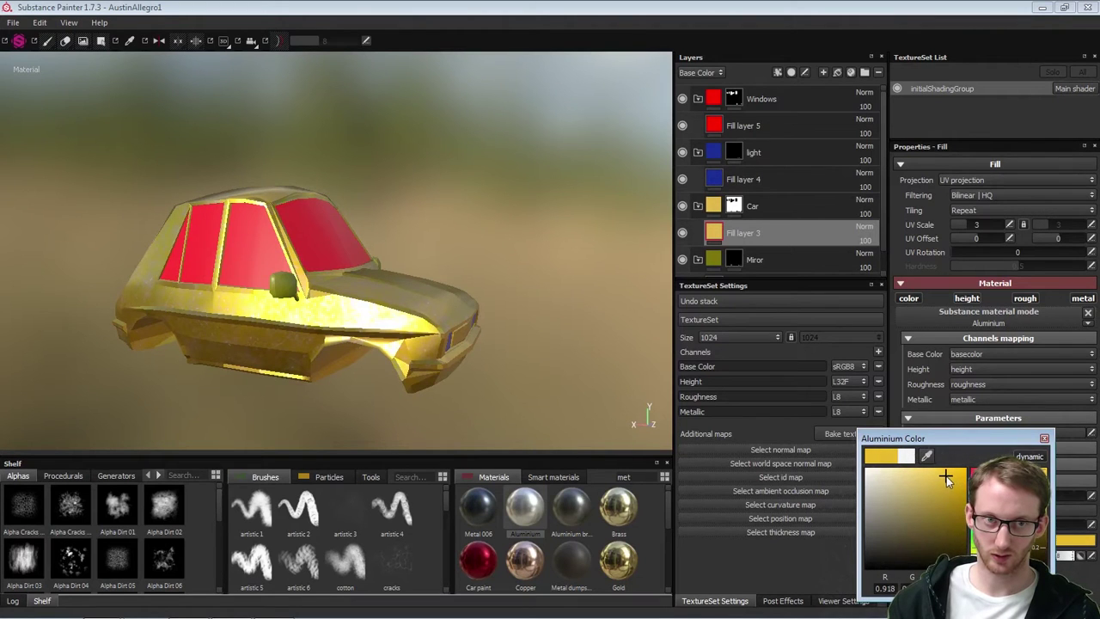
click(1045, 439)
Check the golden car body from the front, clear the "met" search filter and browse the smart materials in the shelf
alt+drag(464, 249, 177, 253)
alt+right_drag(507, 307, 471, 307)
alt+middle_drag(471, 306, 395, 240)
alt+drag(447, 312, 567, 318)
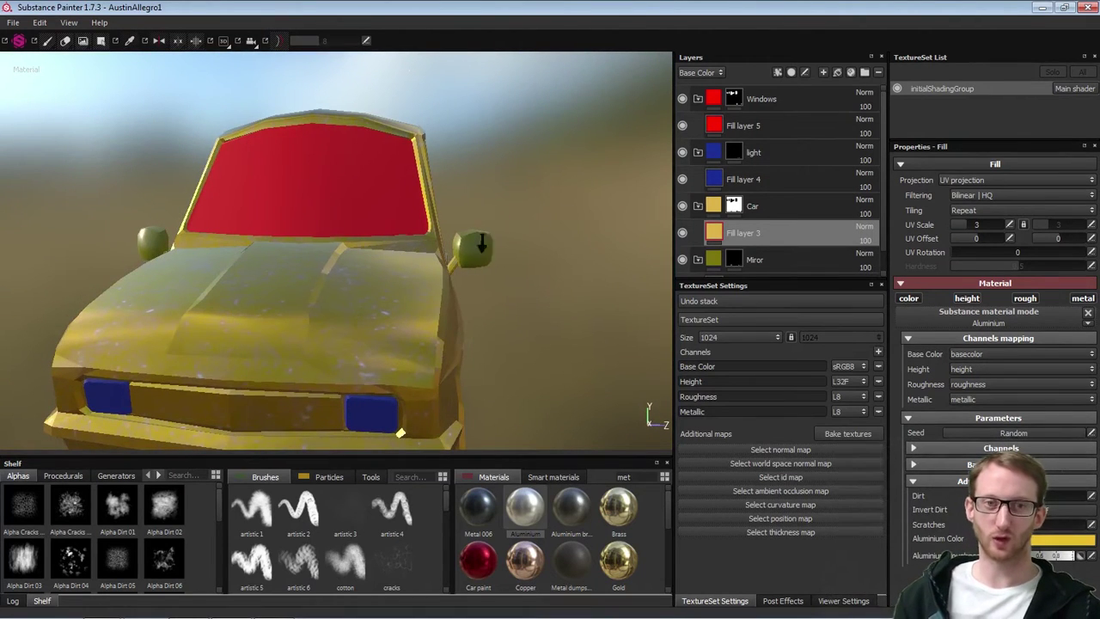
alt+right_drag(482, 243, 439, 275)
alt+middle_drag(439, 275, 493, 206)
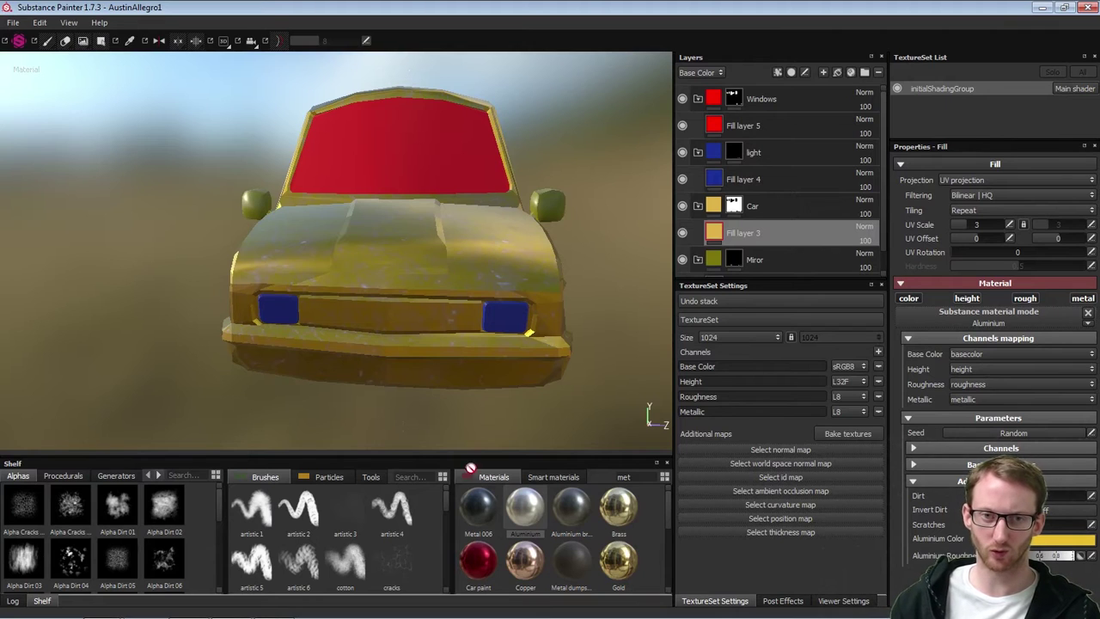
click(563, 476)
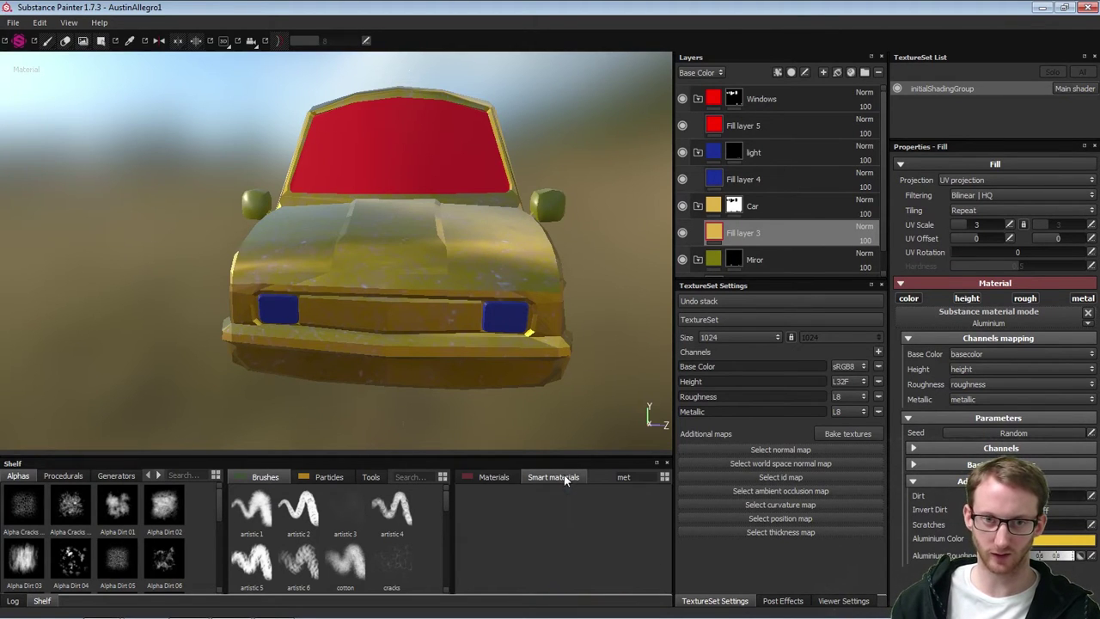
click(496, 480)
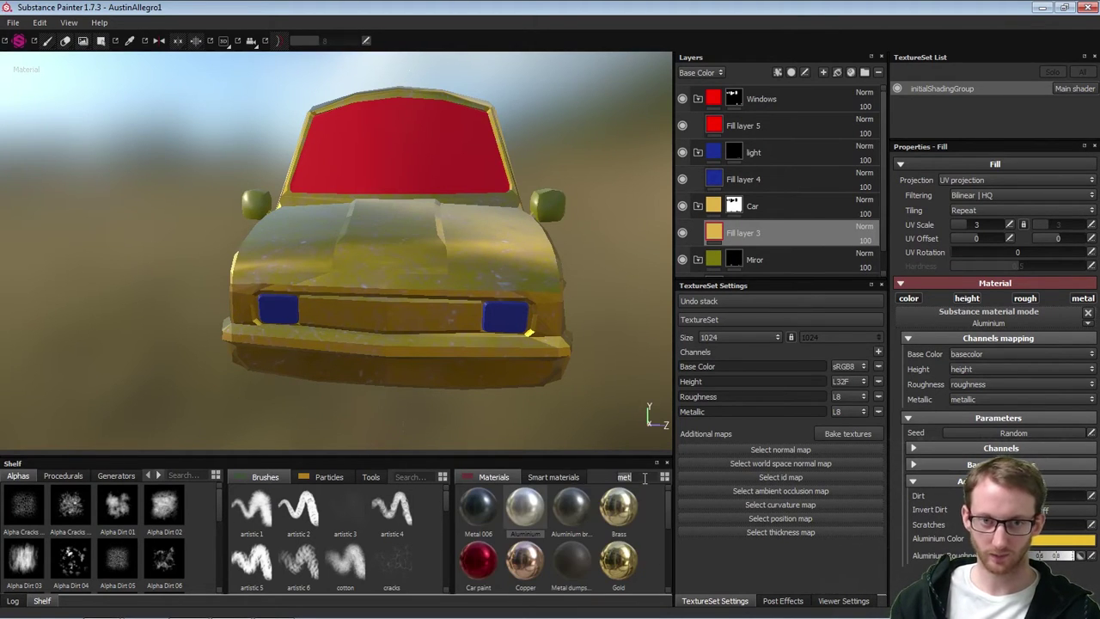
click(573, 478)
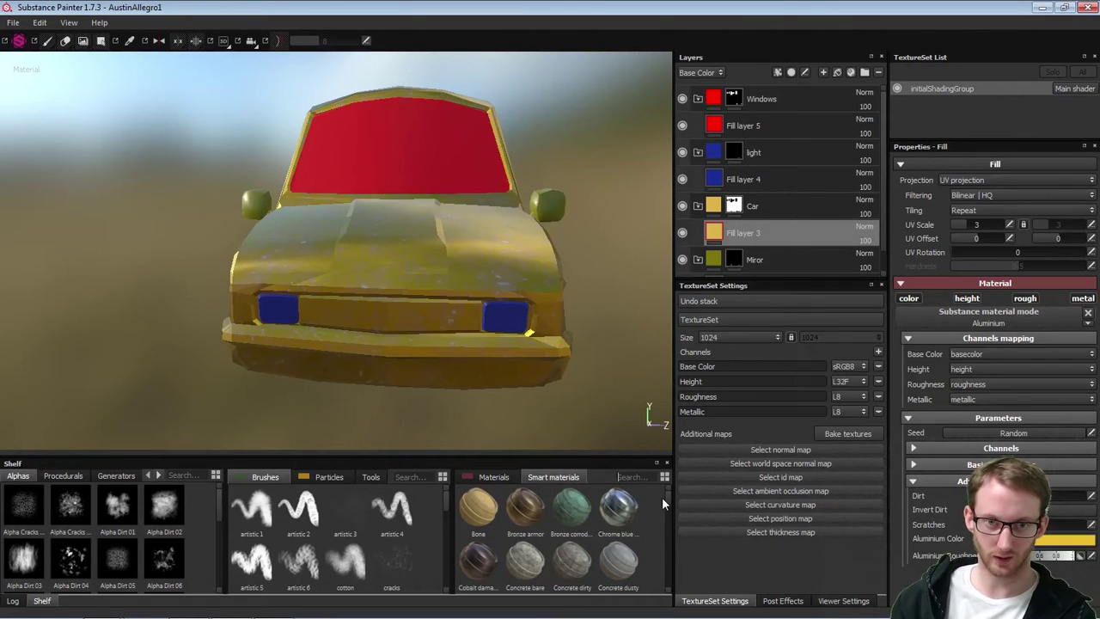
drag(666, 496, 669, 502)
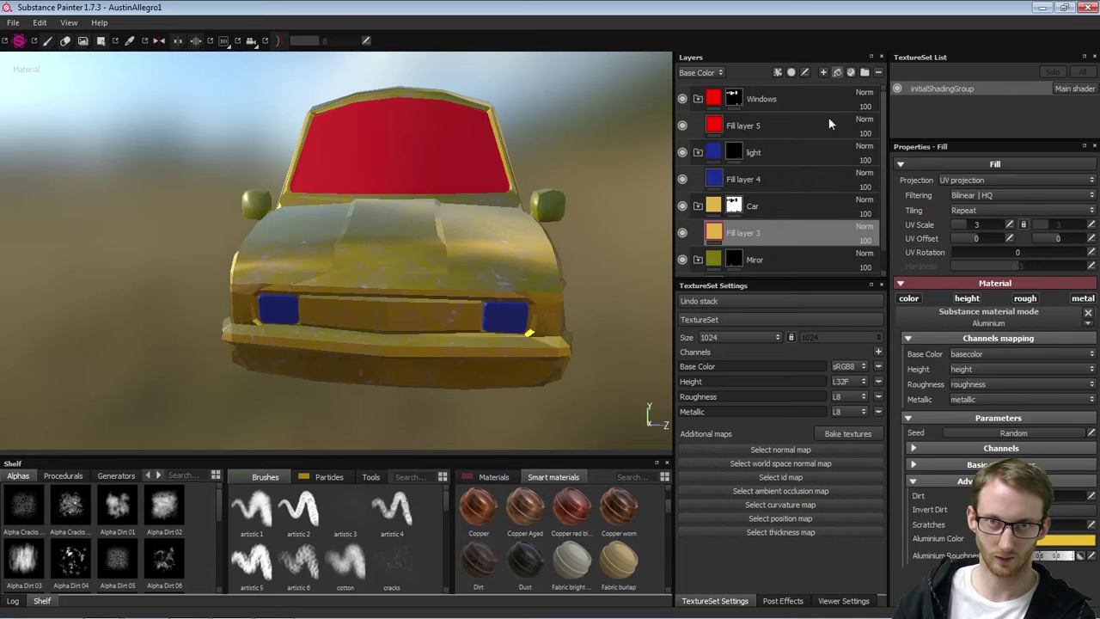
click(837, 73)
mouse_move(670, 504)
mouse_down()
mouse_move(673, 581)
mouse_move(650, 482)
mouse_up()
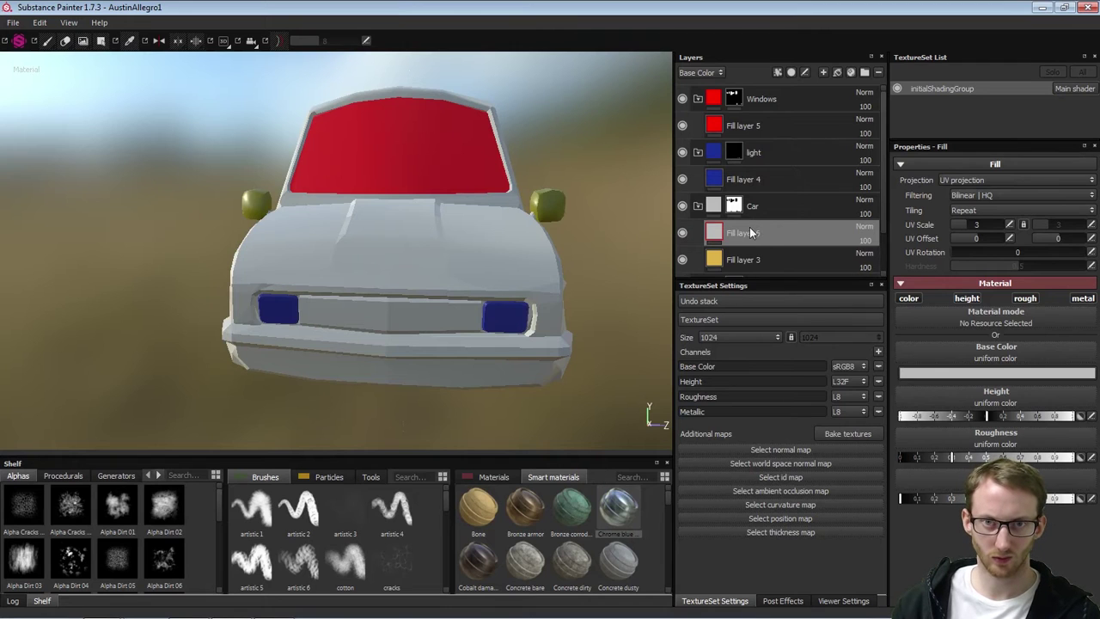
key(ctrl+d)
alt+drag(550, 353, 572, 341)
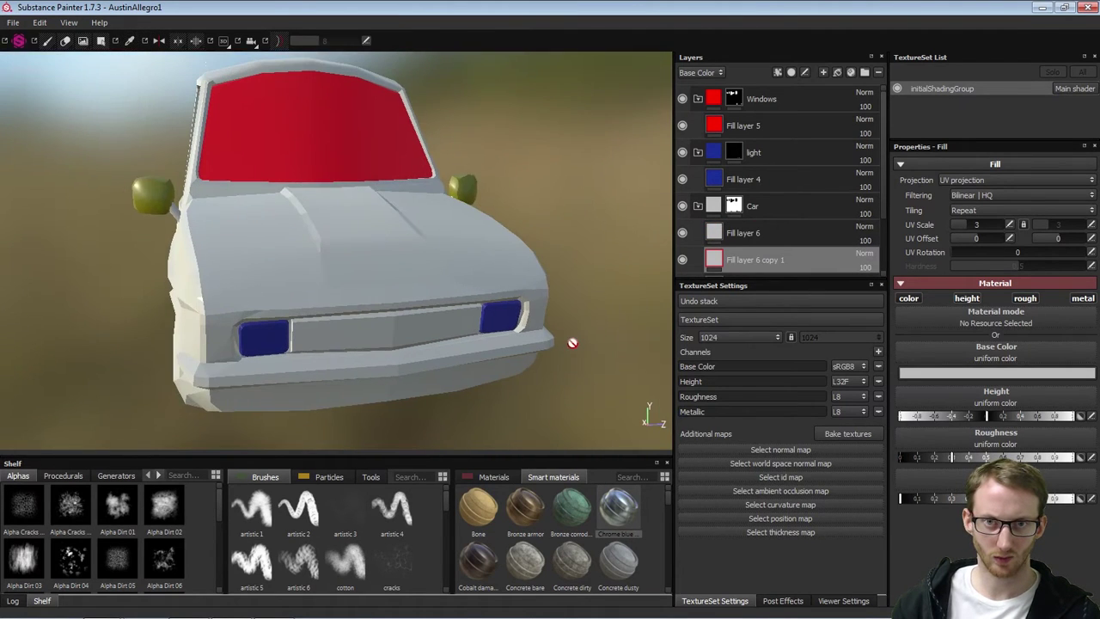
key(Delete)
click(748, 240)
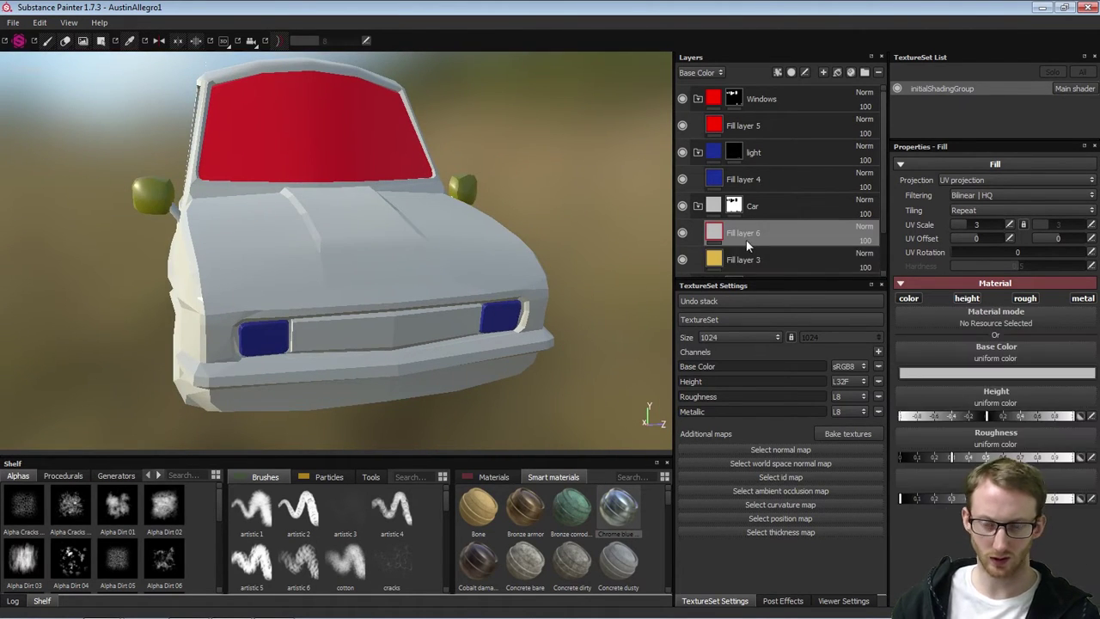
key(Delete)
Randomize the seed of the car body's Aluminium material to vary the pattern on the bonnet
alt+drag(518, 271, 390, 305)
scroll(317, 326, down, 2)
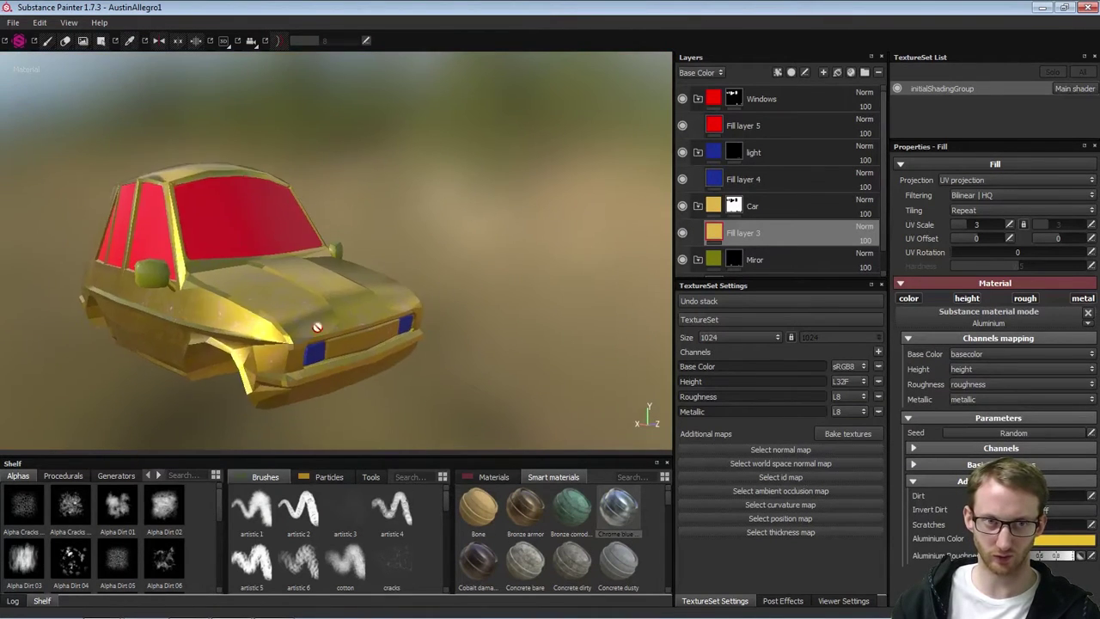
alt+middle_drag(249, 348, 346, 357)
alt+drag(346, 357, 513, 346)
scroll(513, 346, up, 4)
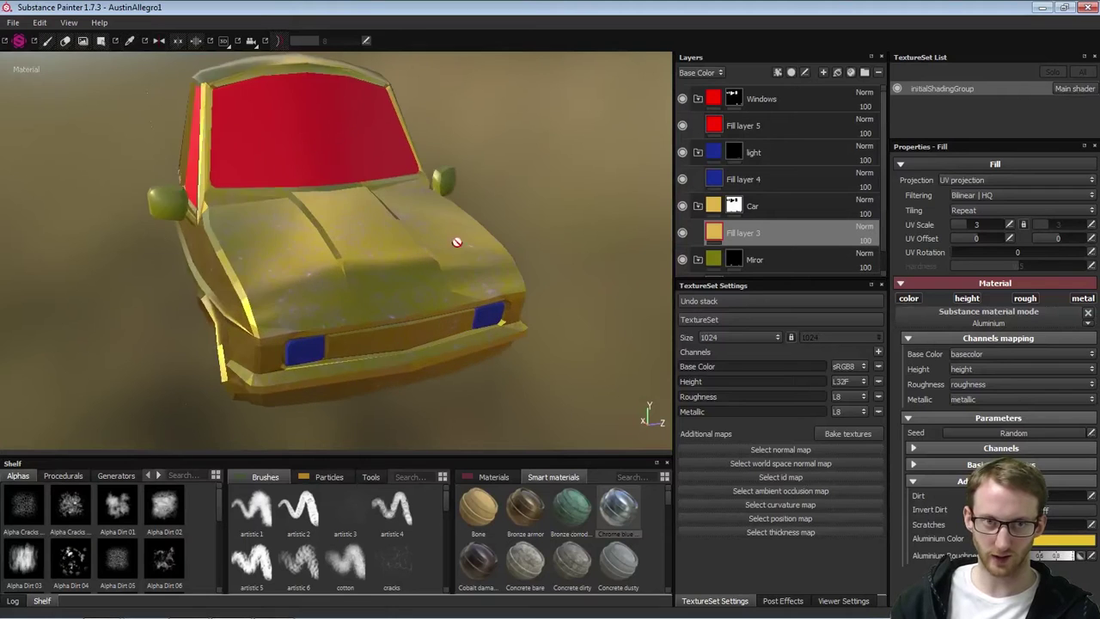
alt+drag(457, 242, 416, 327)
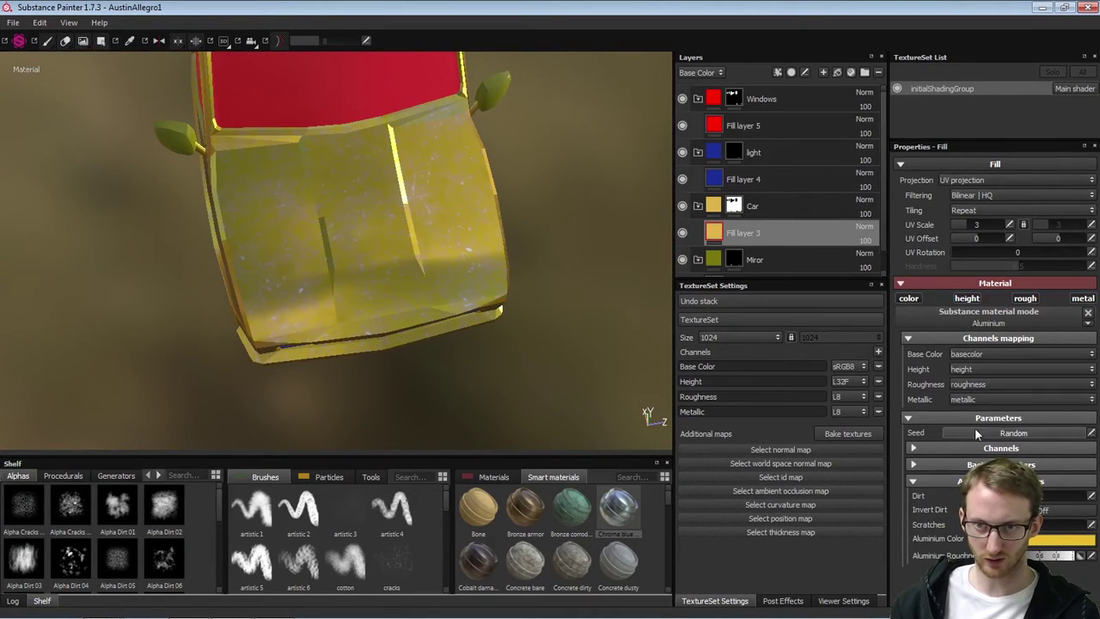
click(1006, 434)
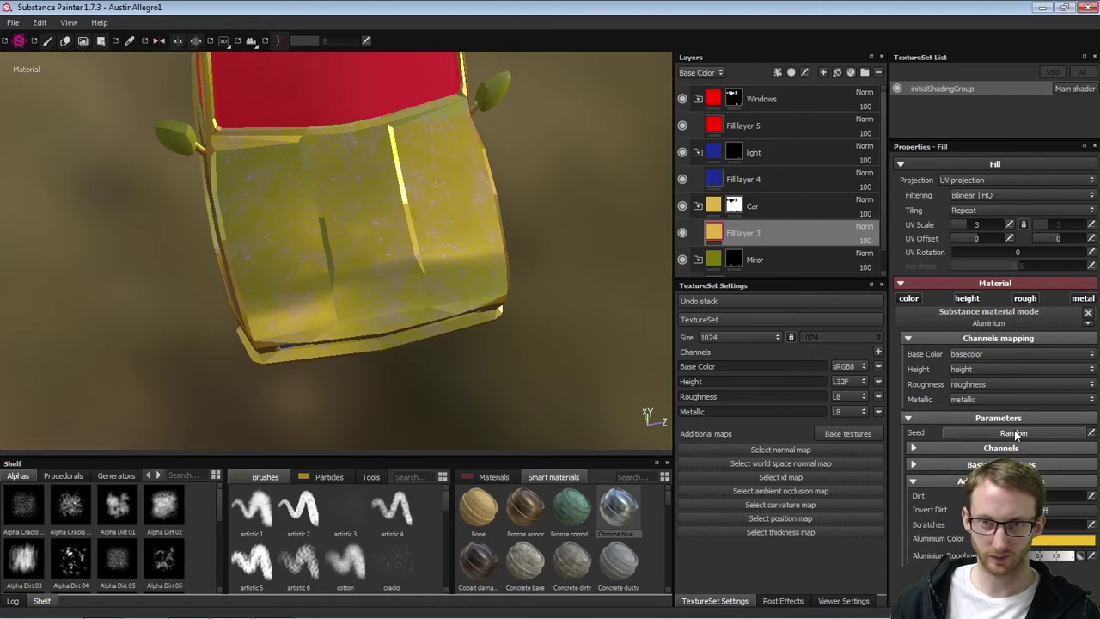
click(1015, 433)
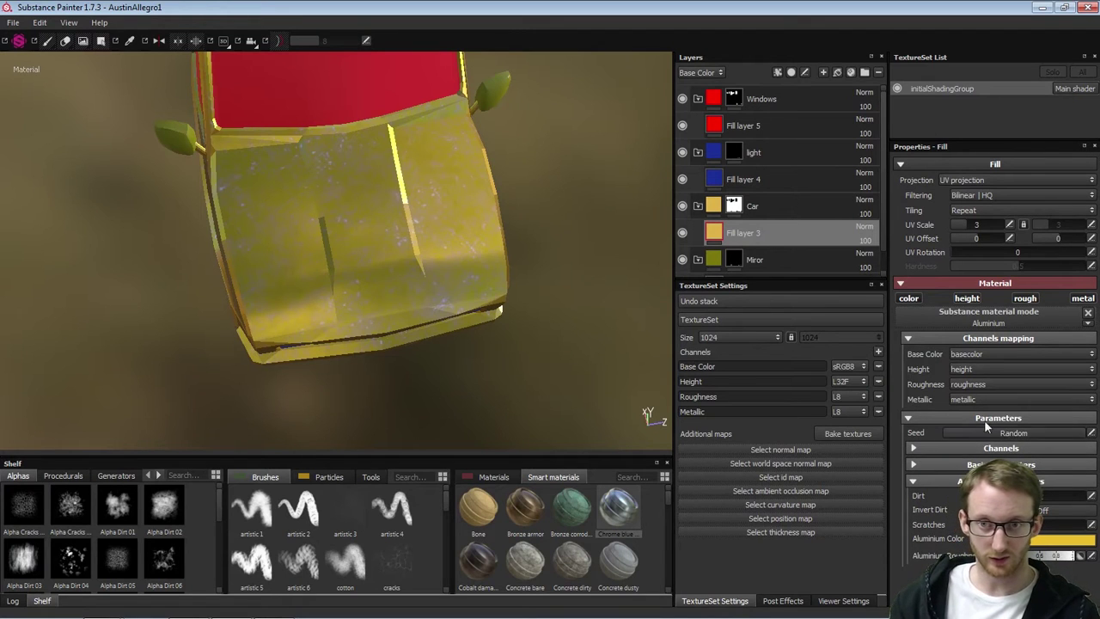
Try switching the body material's color, height, rough and metal channels off and back on one at a time
click(908, 299)
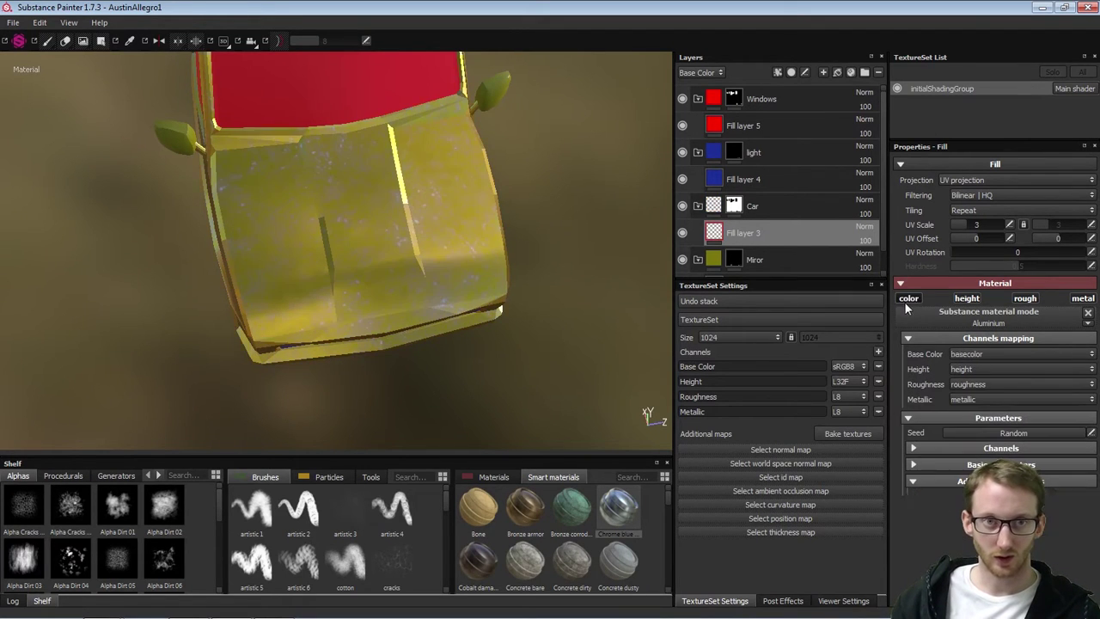
click(1024, 299)
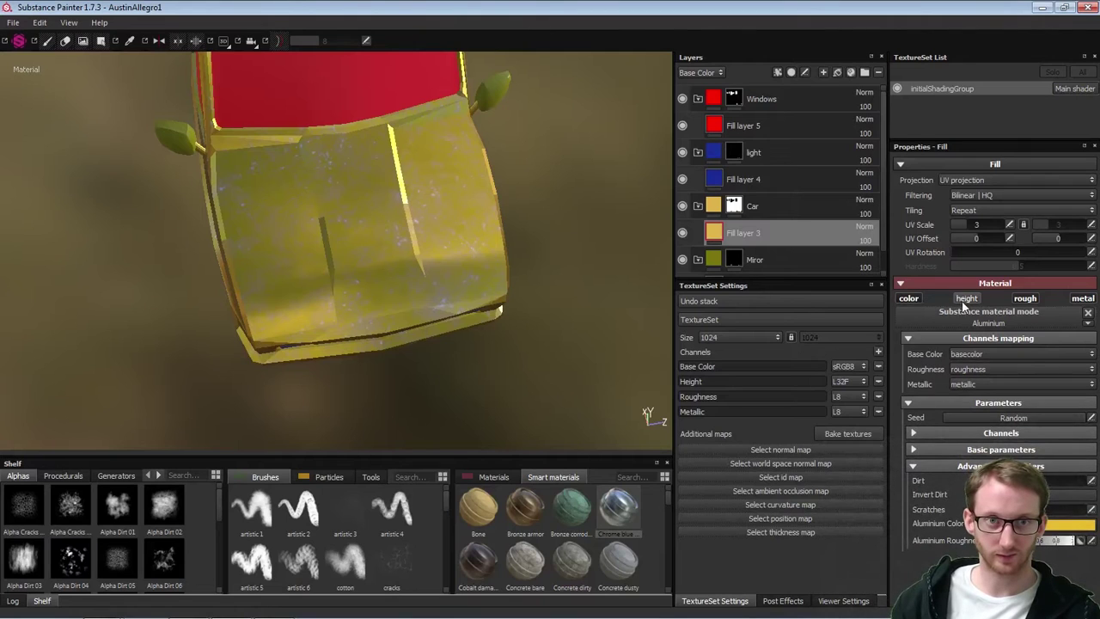
click(1024, 299)
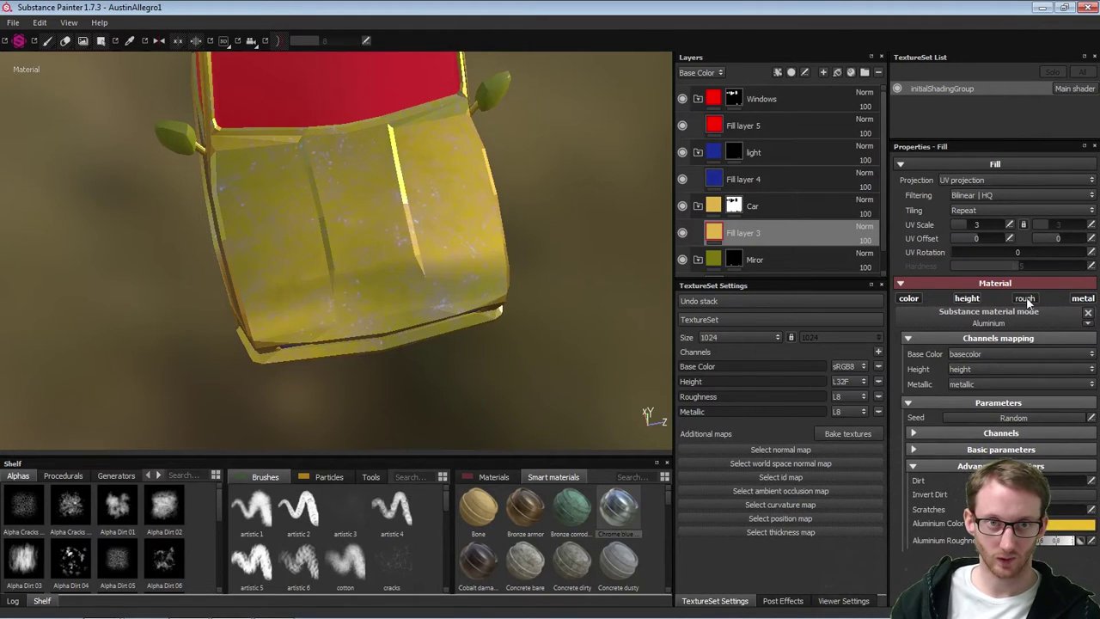
click(1081, 301)
click(1081, 301)
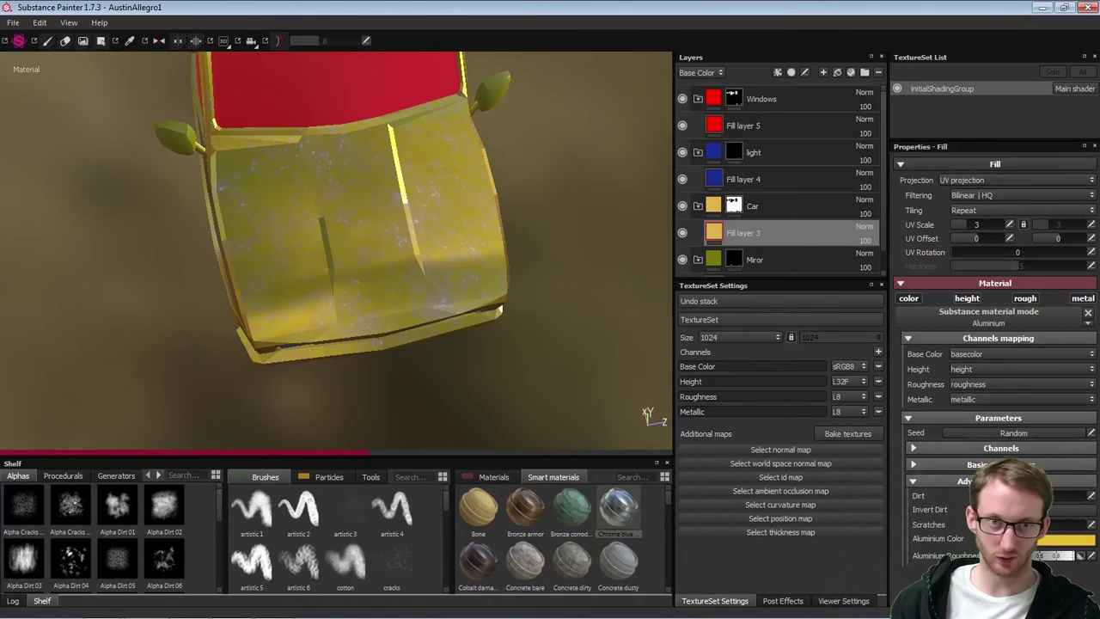
Adjust the Dirt amount of the car body's Aluminium material and check the finish across the front
drag(1014, 495, 1057, 497)
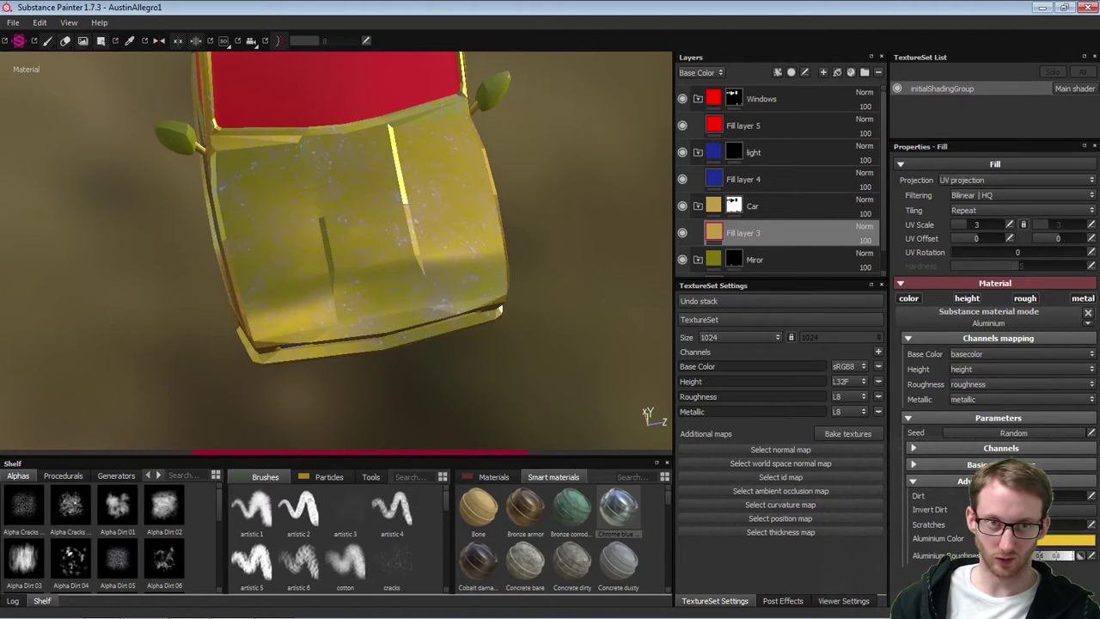
alt+drag(410, 363, 550, 231)
alt+drag(440, 347, 315, 339)
alt+right_drag(520, 280, 336, 326)
alt+drag(567, 297, 437, 314)
Examine the dirt pattern and reflections on the car body from the front, above and the side
mouse_move(373, 617)
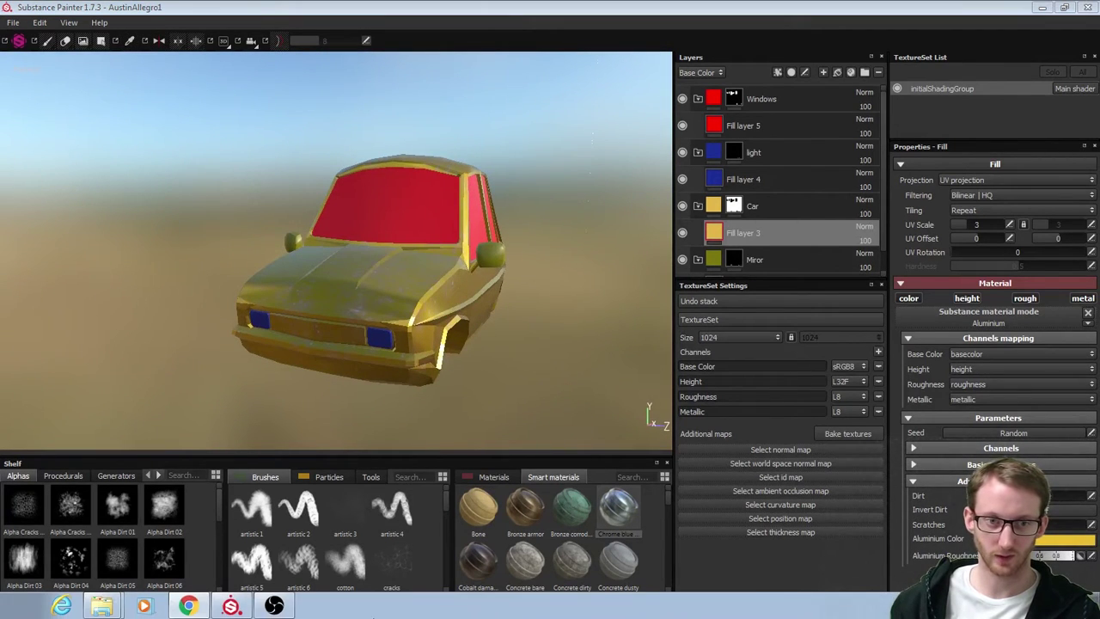
click(235, 236)
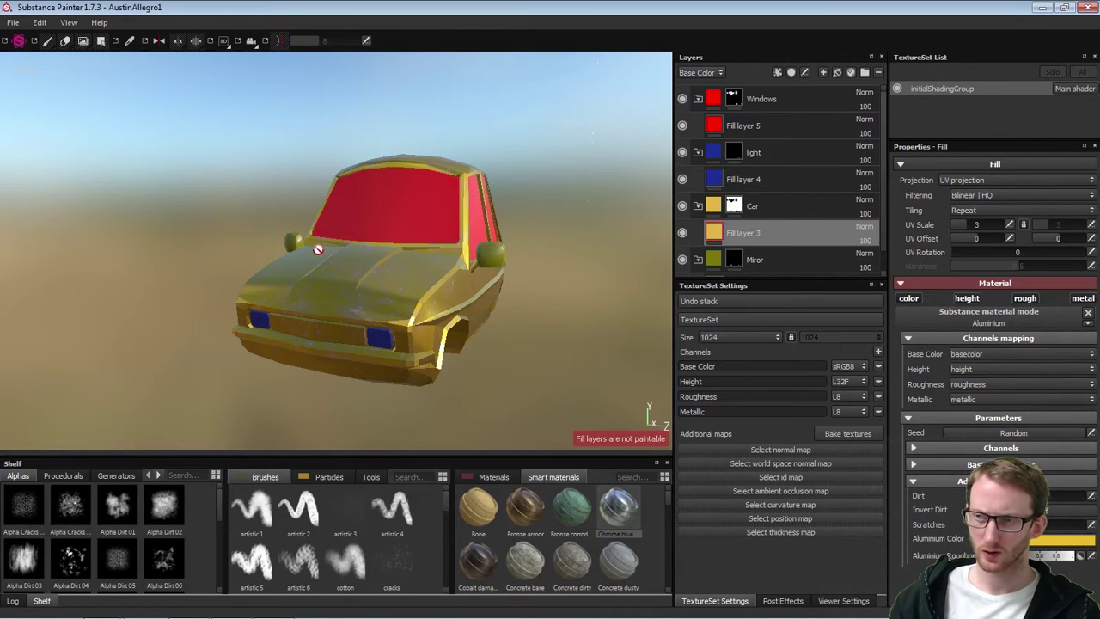
alt+drag(277, 301, 383, 359)
alt+right_drag(383, 359, 418, 331)
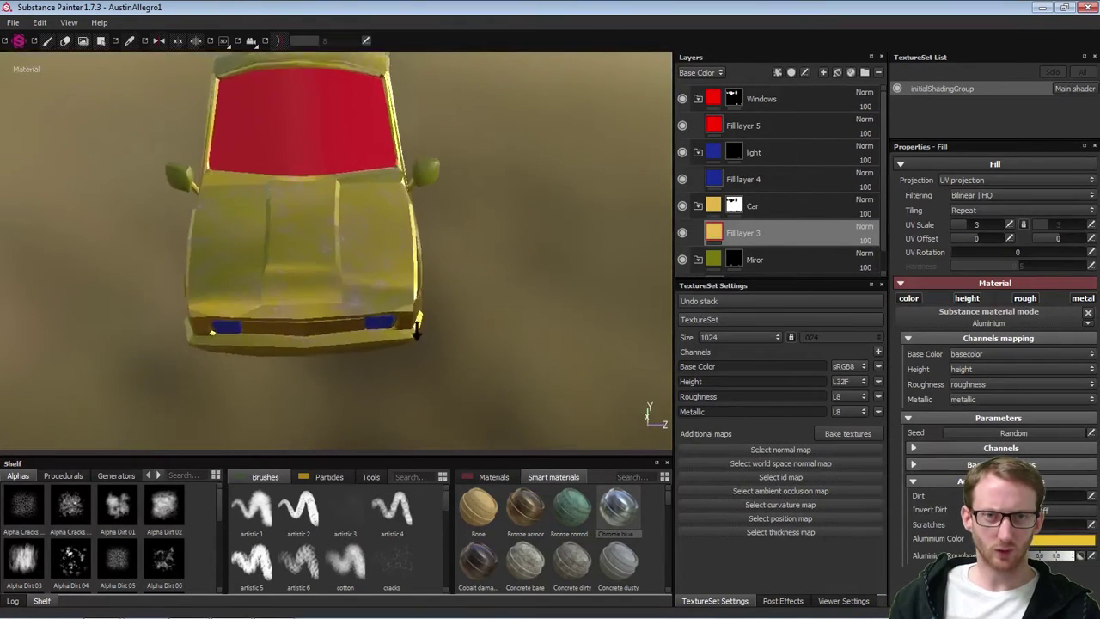
alt+middle_drag(297, 276, 441, 319)
alt+drag(371, 310, 593, 243)
alt+right_drag(421, 277, 287, 327)
alt+middle_drag(525, 283, 418, 283)
alt+drag(418, 286, 456, 298)
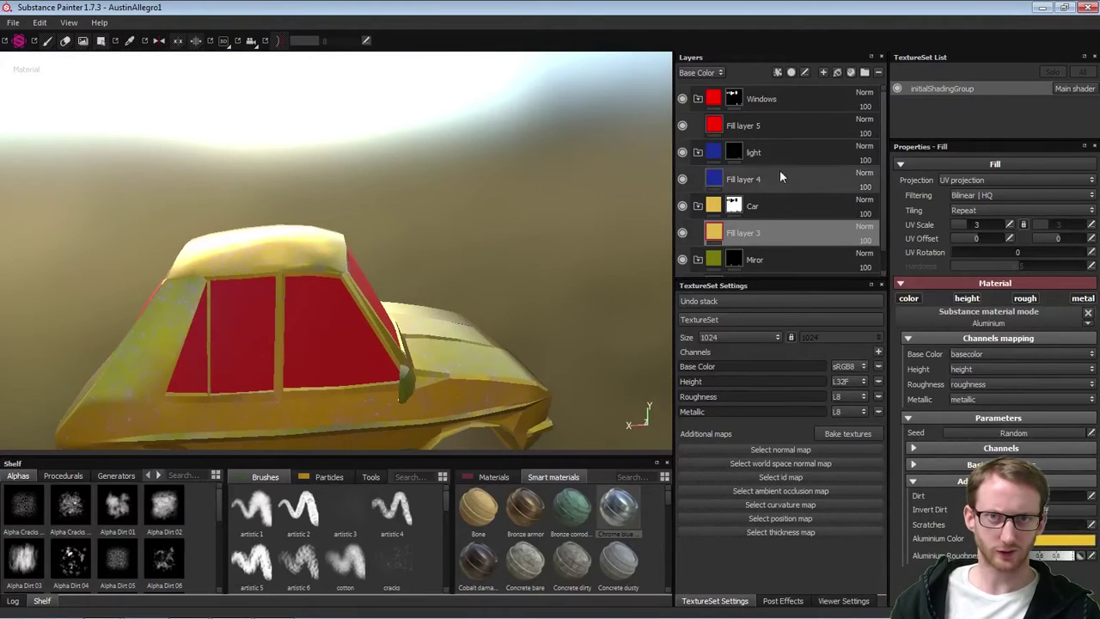
Change the Base Color of the fill layer in the Windows folder to a light blue with hue 0.580
click(751, 131)
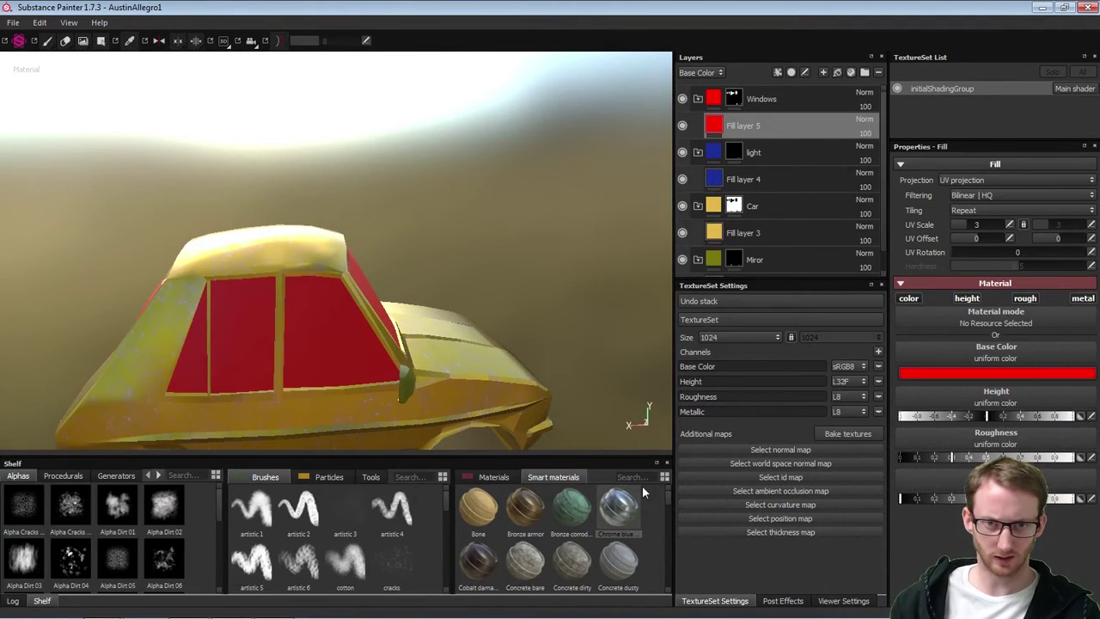
click(955, 373)
drag(891, 351, 825, 303)
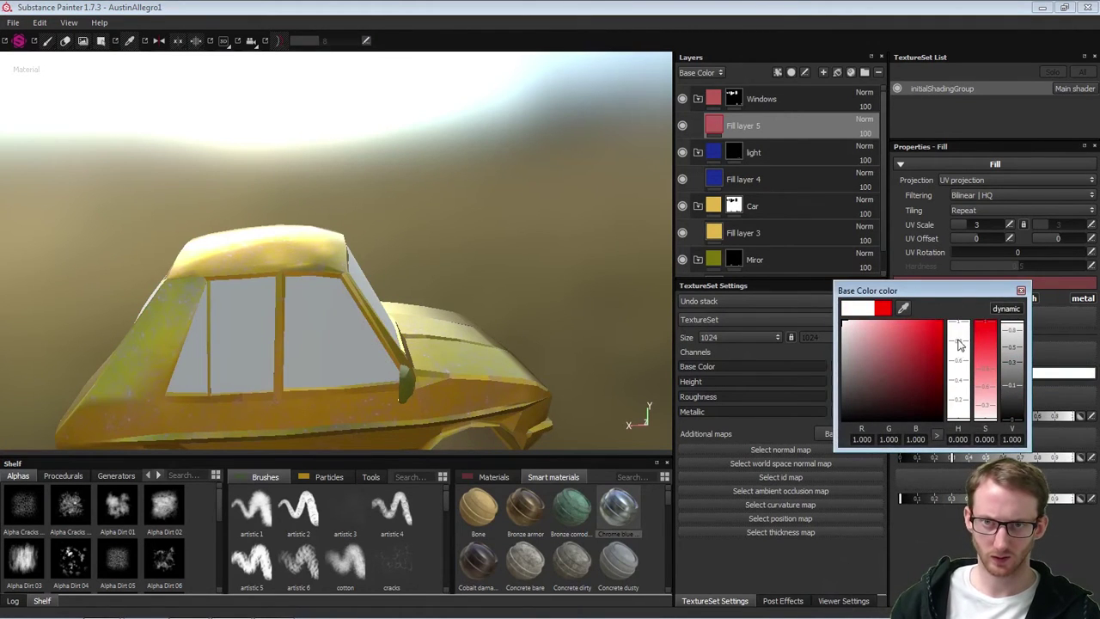
drag(955, 342, 965, 368)
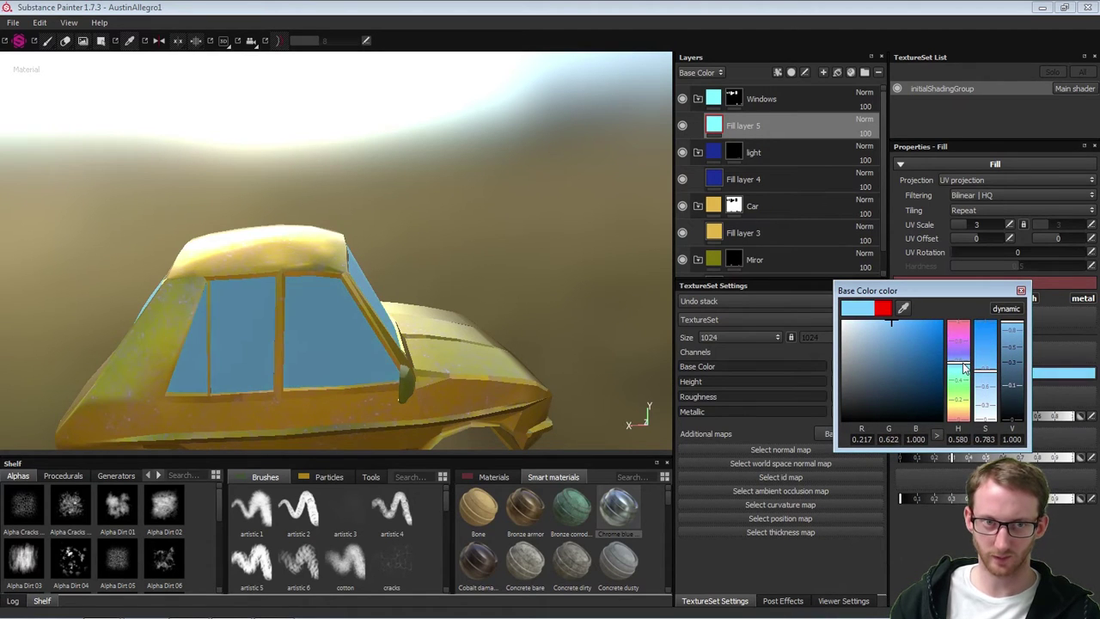
mouse_move(880, 323)
mouse_down()
mouse_move(848, 320)
mouse_move(877, 318)
mouse_up()
alt+drag(582, 293, 419, 288)
click(1020, 290)
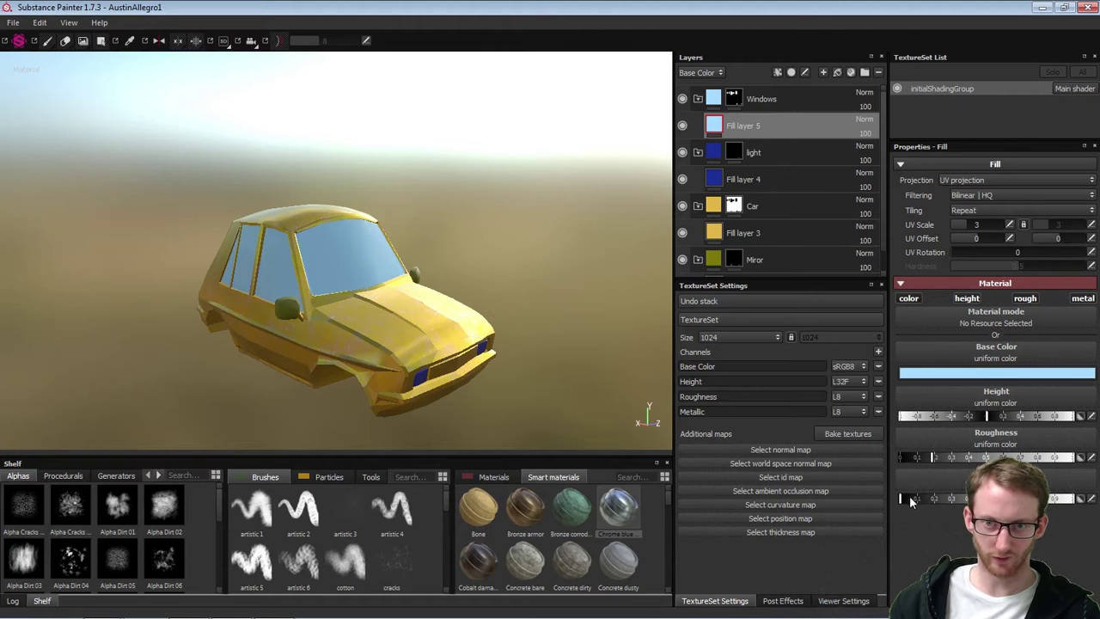
Make the windows reflective with a roughness of about 0.2 and a higher metallic value, checking the reflections from several angles
drag(923, 500, 1065, 512)
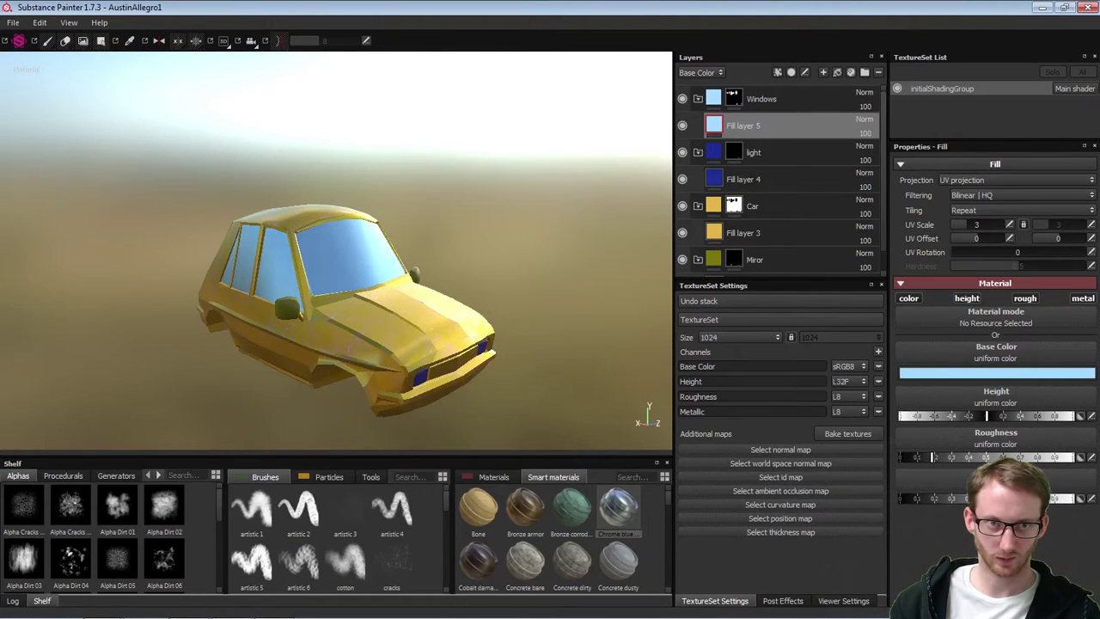
alt+drag(516, 307, 386, 342)
alt+drag(489, 342, 382, 337)
alt+middle_drag(657, 333, 533, 336)
alt+drag(533, 336, 273, 226)
alt+drag(290, 315, 579, 222)
alt+right_drag(450, 341, 294, 312)
alt+middle_drag(408, 331, 309, 335)
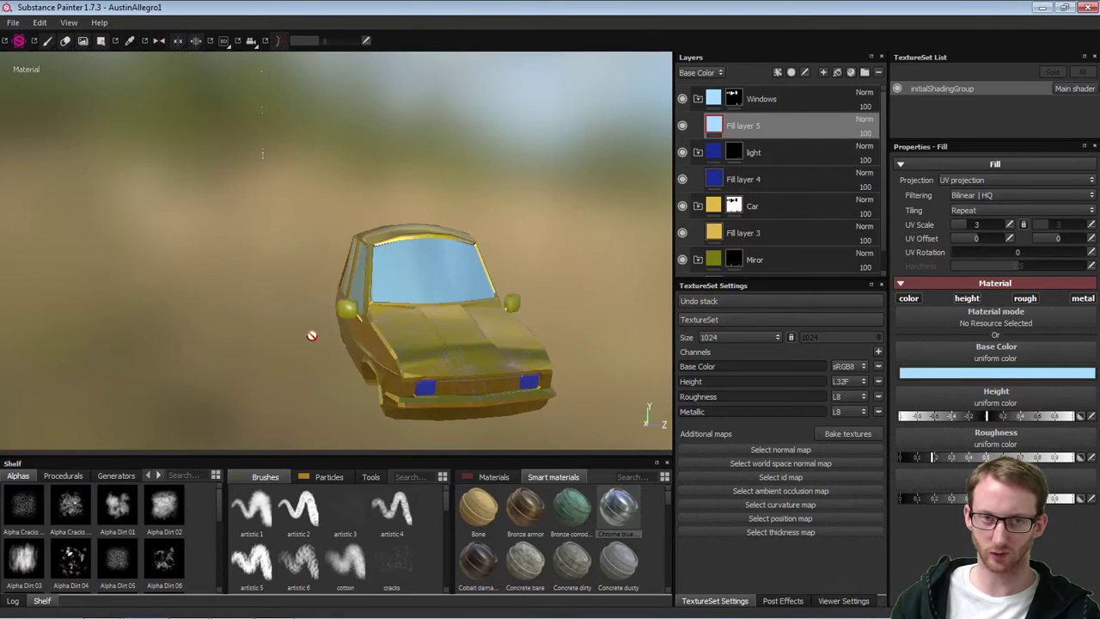
alt+drag(309, 334, 526, 318)
alt+drag(424, 282, 552, 289)
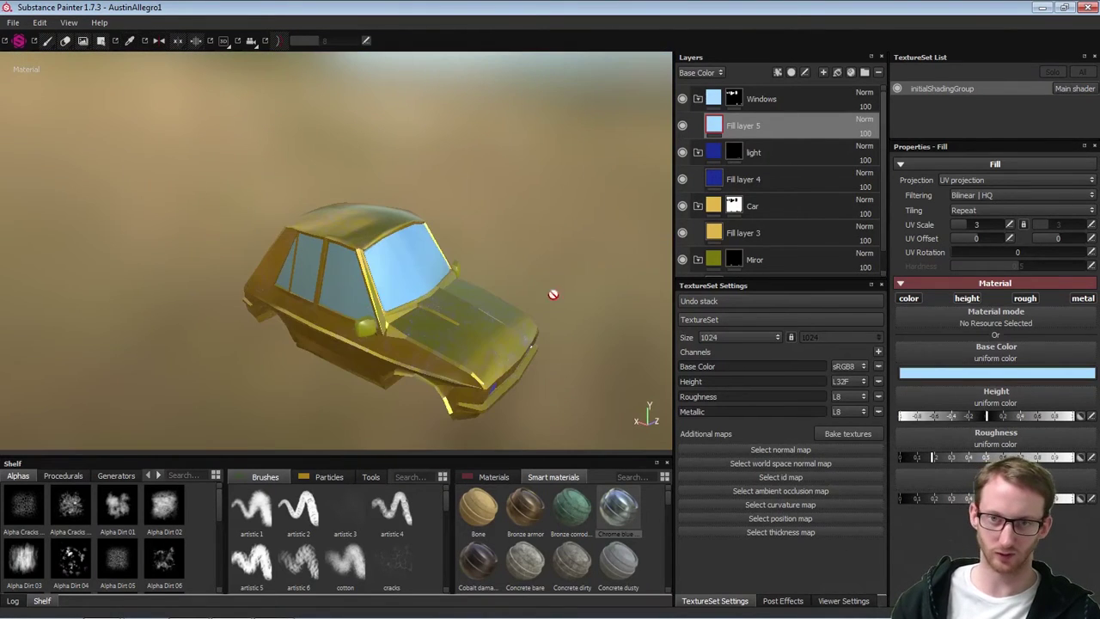
Readjust the windows' Base Color to a light blue with R 0.393, G 0.707 and B 1.000
click(940, 374)
mouse_move(891, 338)
mouse_down()
mouse_move(920, 348)
mouse_move(891, 314)
mouse_move(867, 308)
mouse_move(878, 310)
mouse_up()
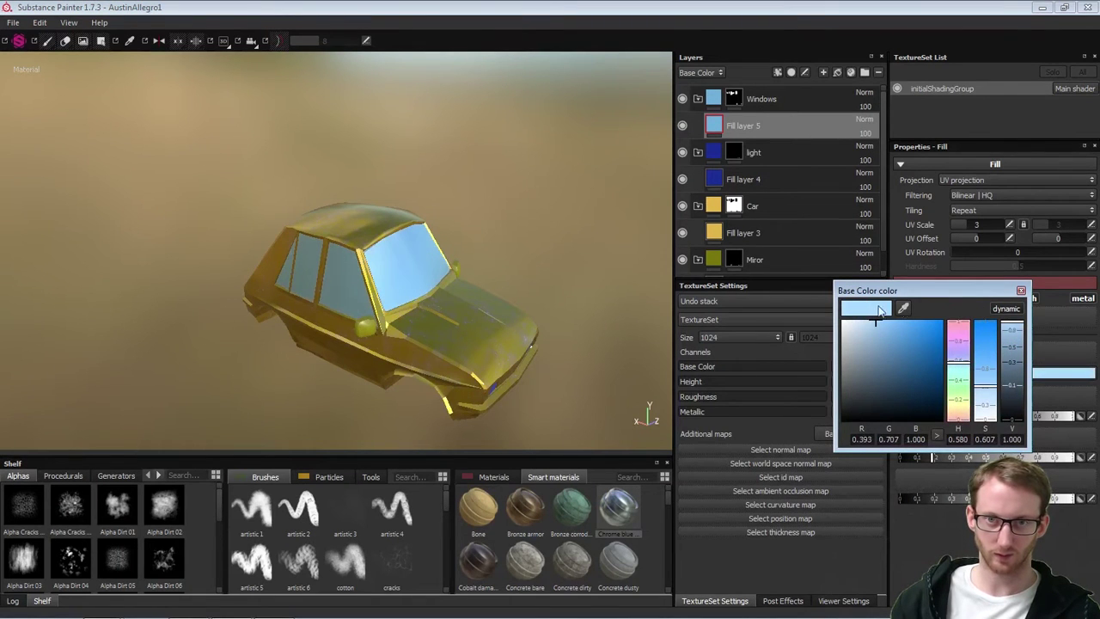
click(1019, 291)
alt+drag(527, 249, 646, 291)
scroll(558, 305, down, 2)
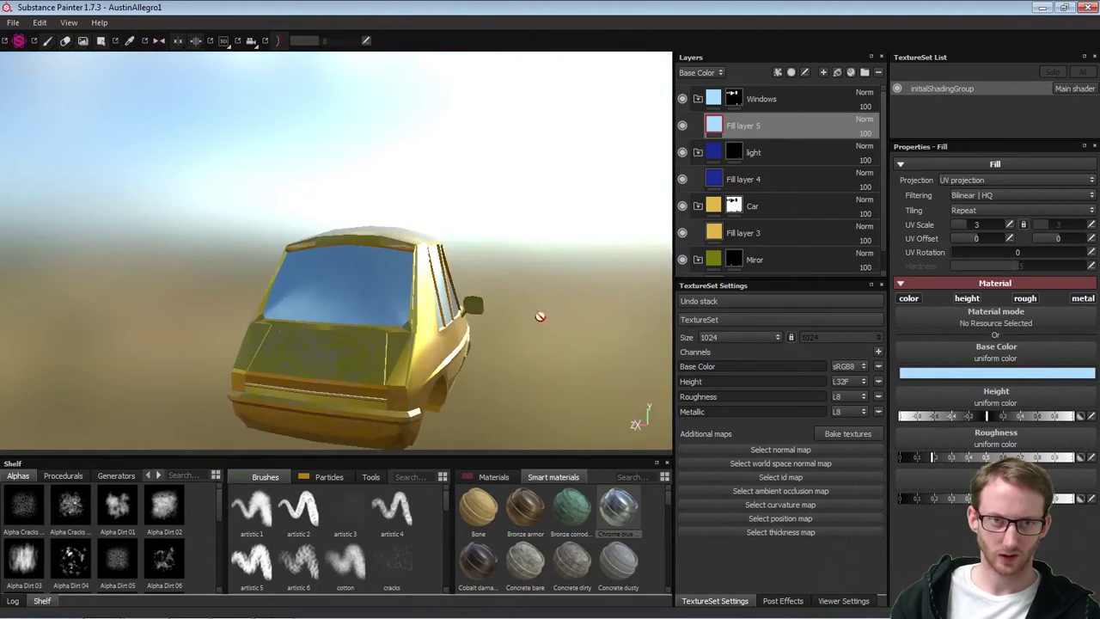
Change the headlights' Base Color in the light folder's fill layer to a pale yellow with R 0.984, G 1.000 and B 0.824
alt+drag(540, 314, 371, 334)
alt+middle_drag(371, 334, 459, 200)
alt+drag(459, 200, 422, 314)
click(765, 180)
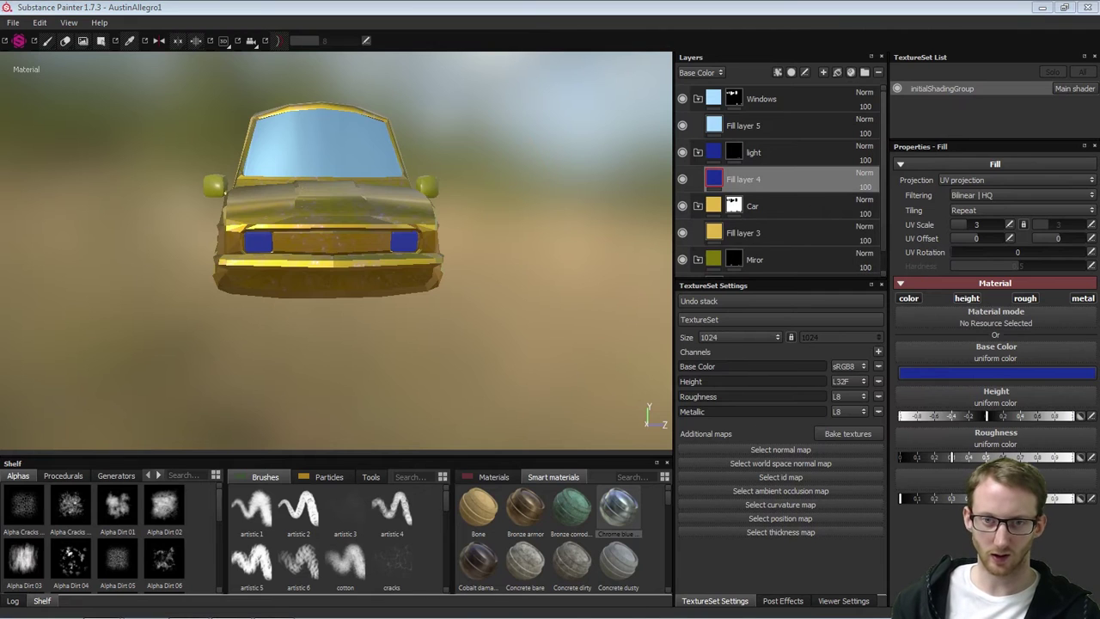
mouse_move(353, 617)
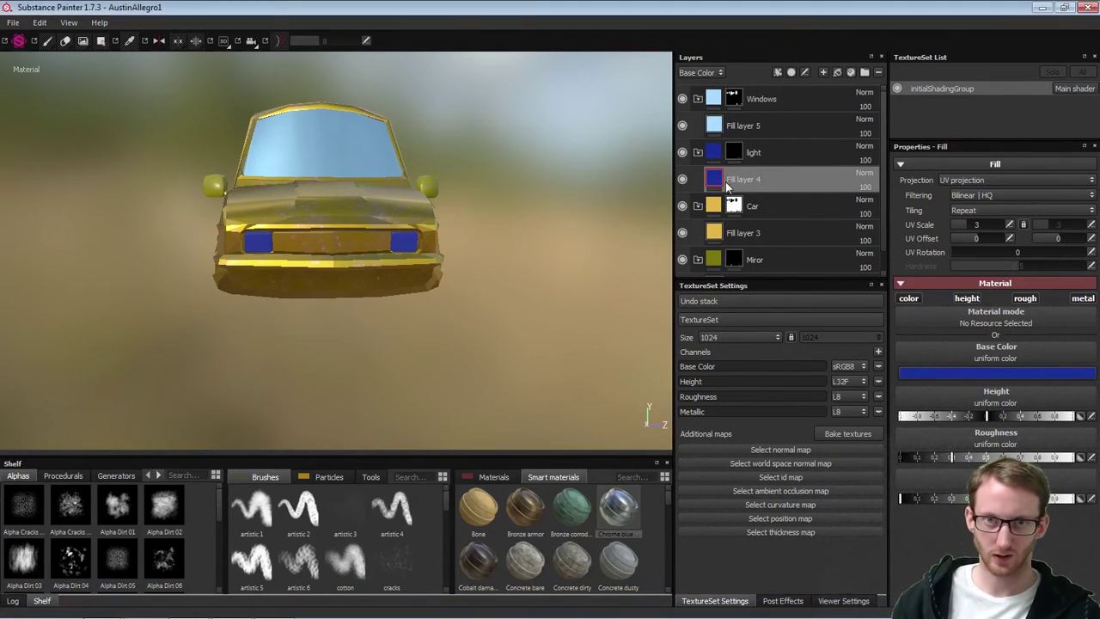
click(924, 375)
drag(871, 356, 863, 329)
click(931, 331)
drag(933, 333, 936, 393)
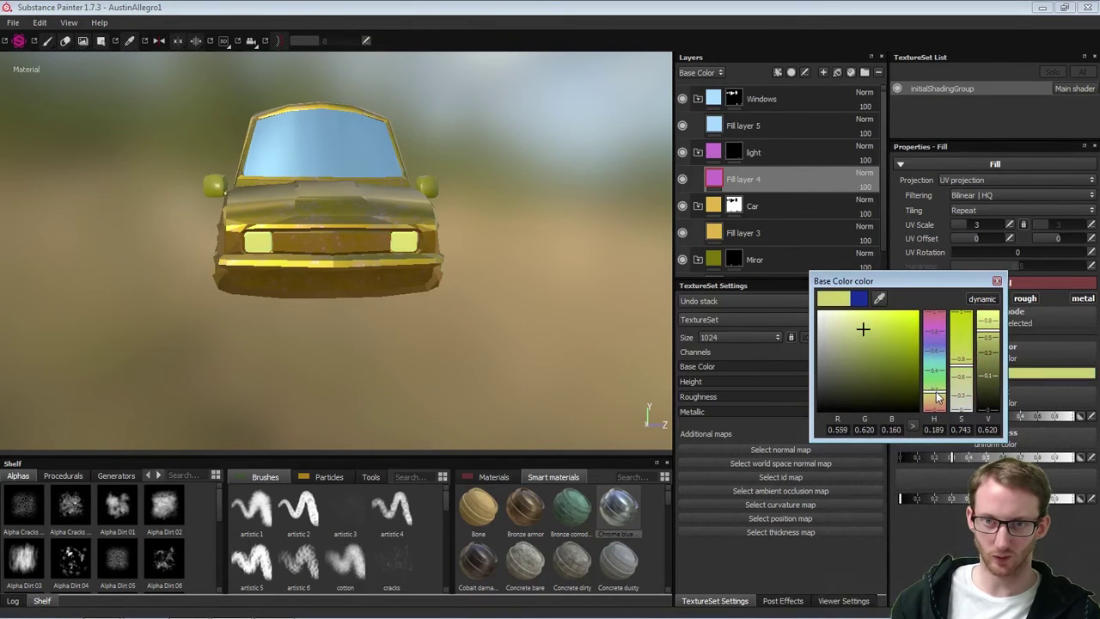
drag(852, 343, 830, 314)
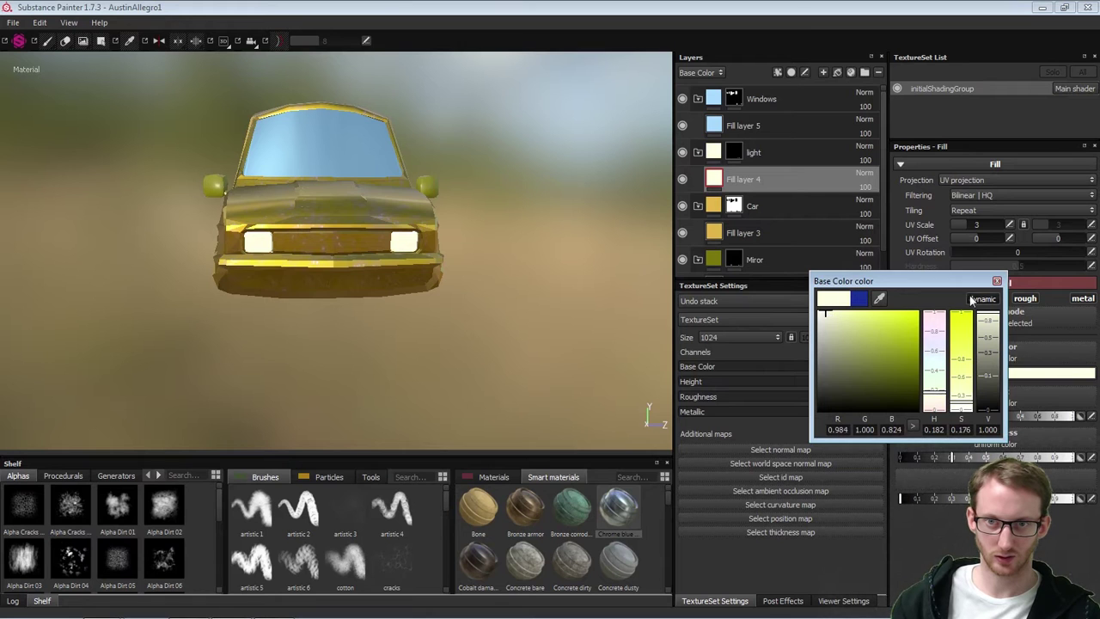
click(997, 282)
Change the Base Color of the fill layer in the Miror folder to a neutral grey with R, G and B at 0.509
scroll(429, 202, up, 3)
alt+drag(521, 226, 500, 242)
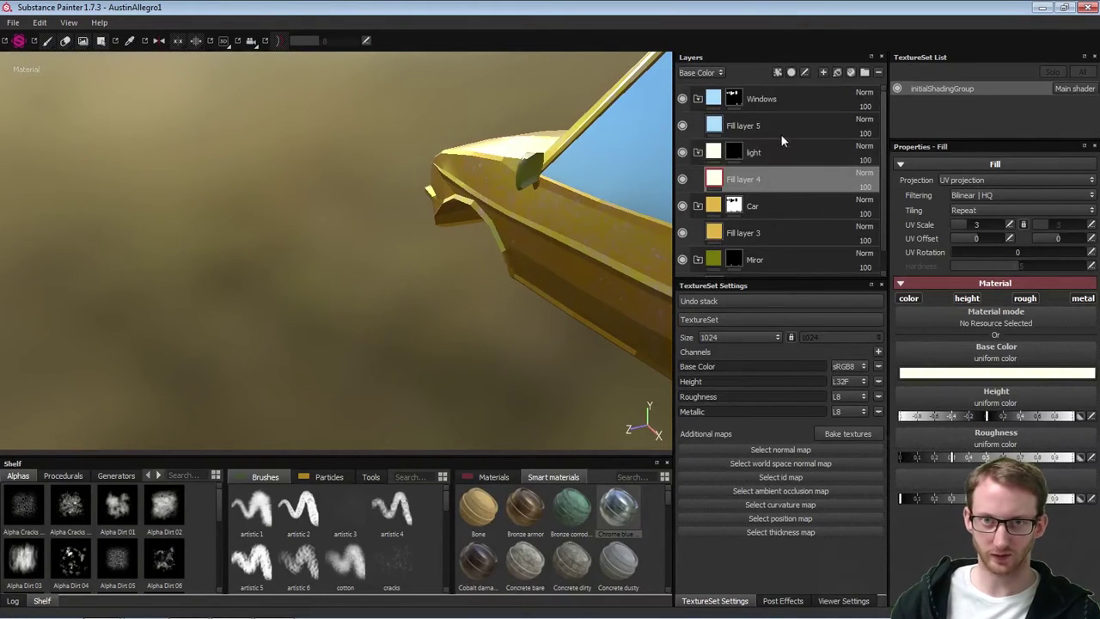
drag(882, 157, 880, 202)
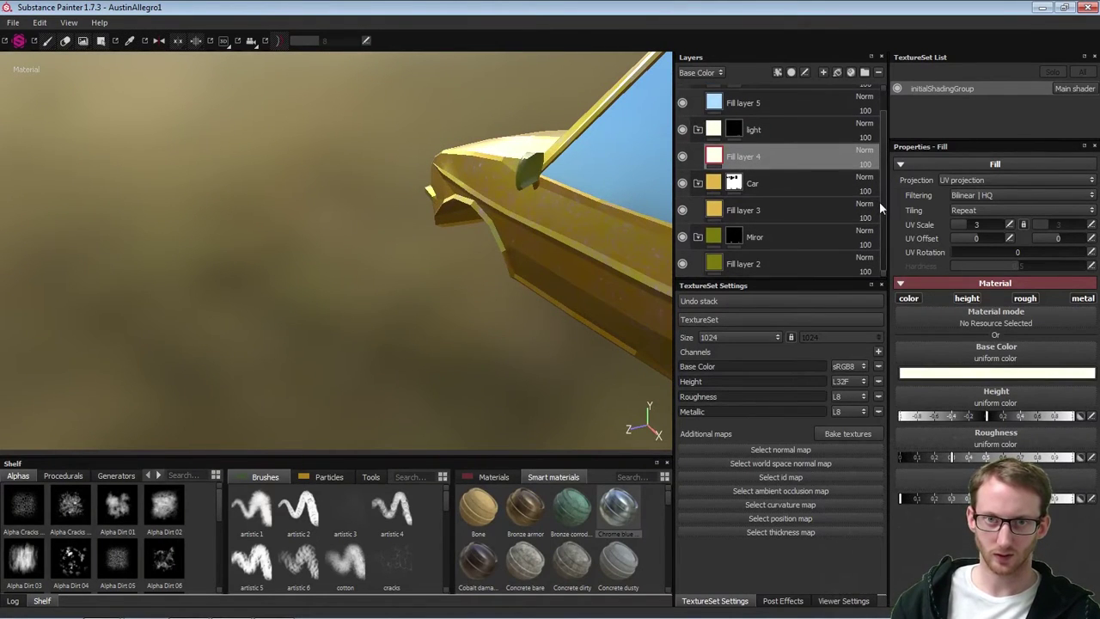
click(764, 267)
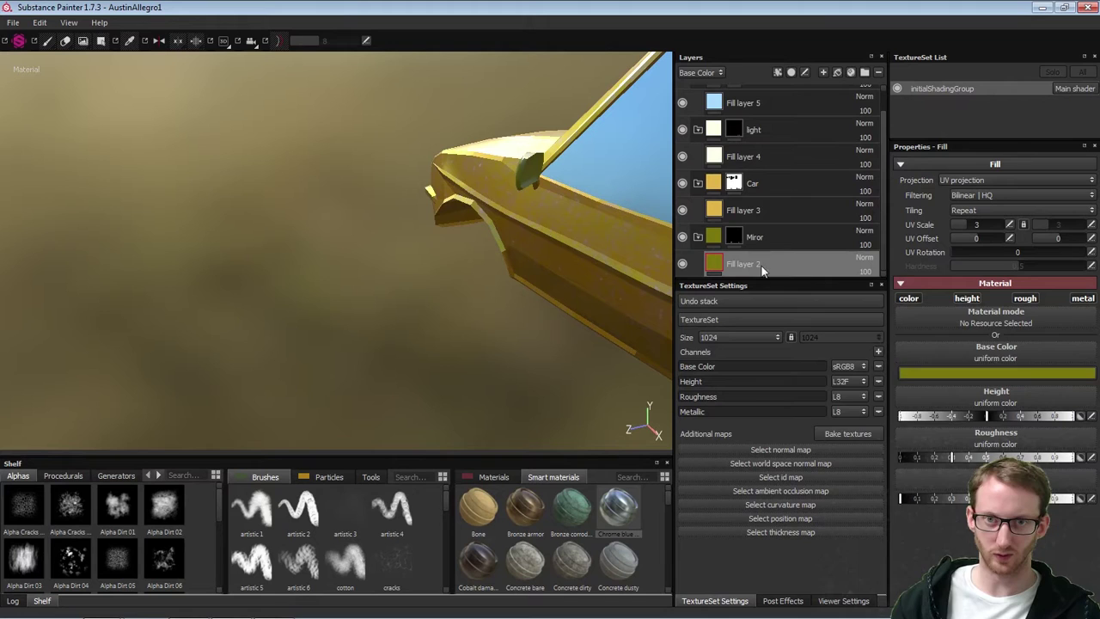
click(920, 374)
drag(848, 352, 792, 348)
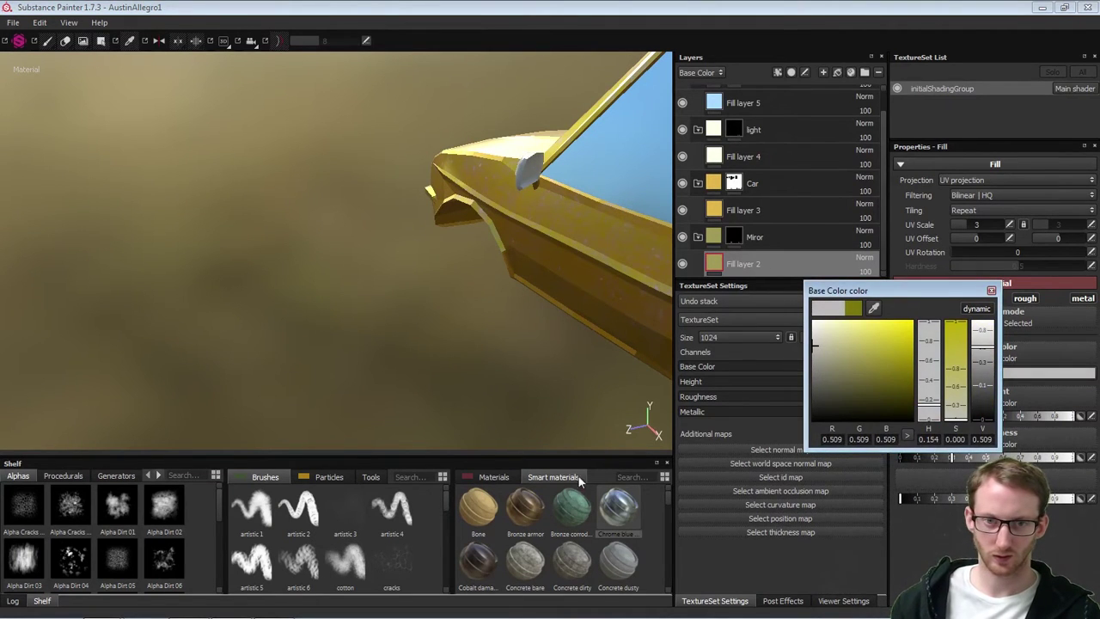
Search the materials for "al" and apply Aluminium to the fill layer in the Miror folder
click(495, 476)
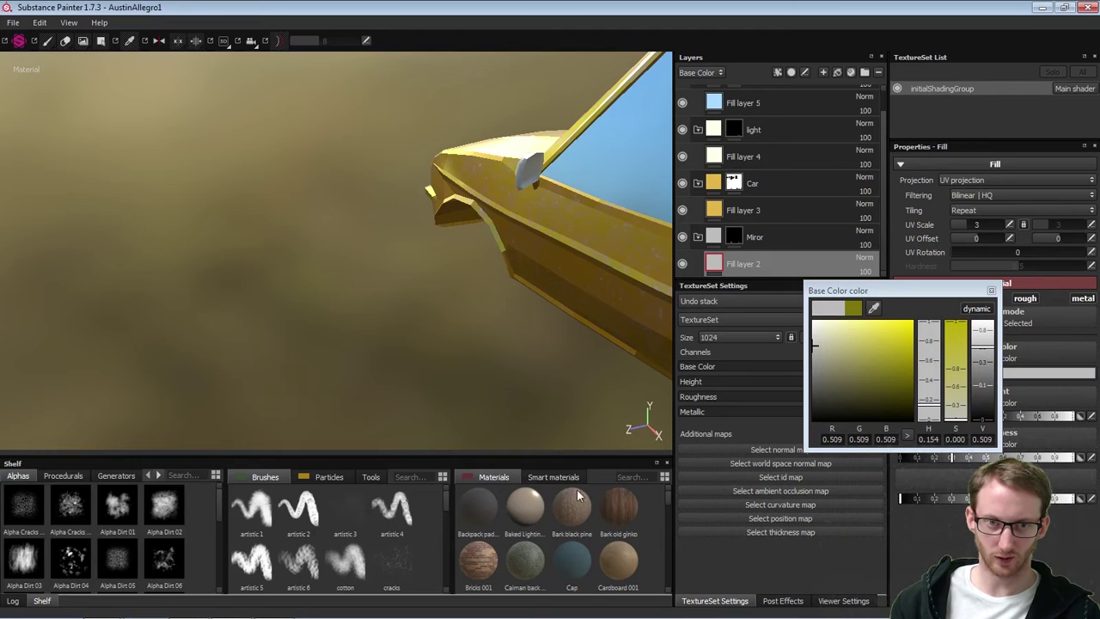
click(636, 477)
text(al)
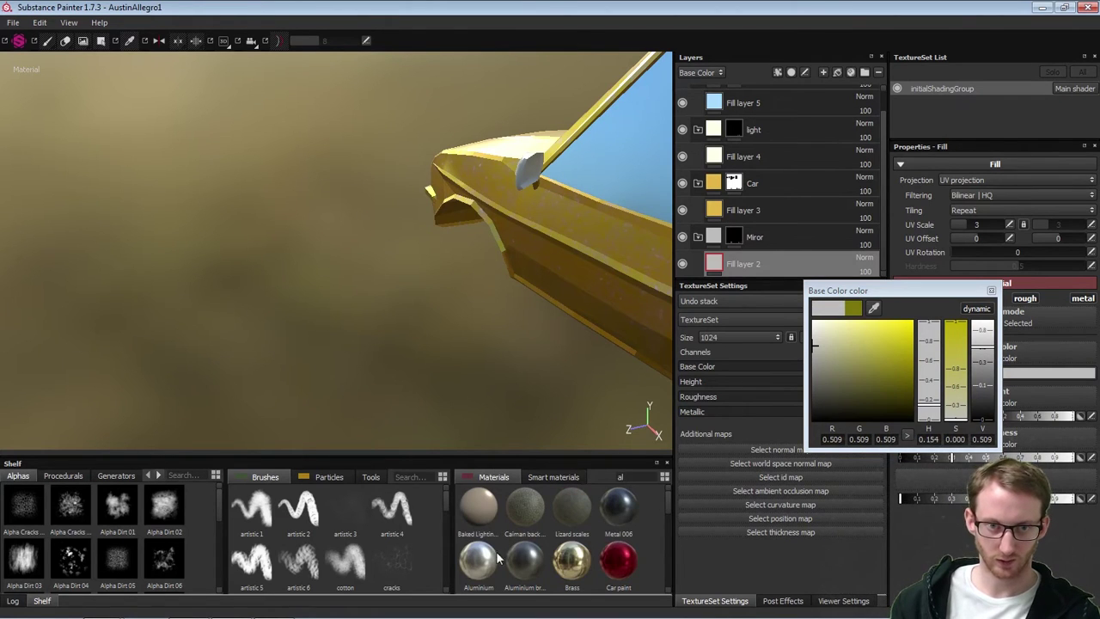
click(484, 557)
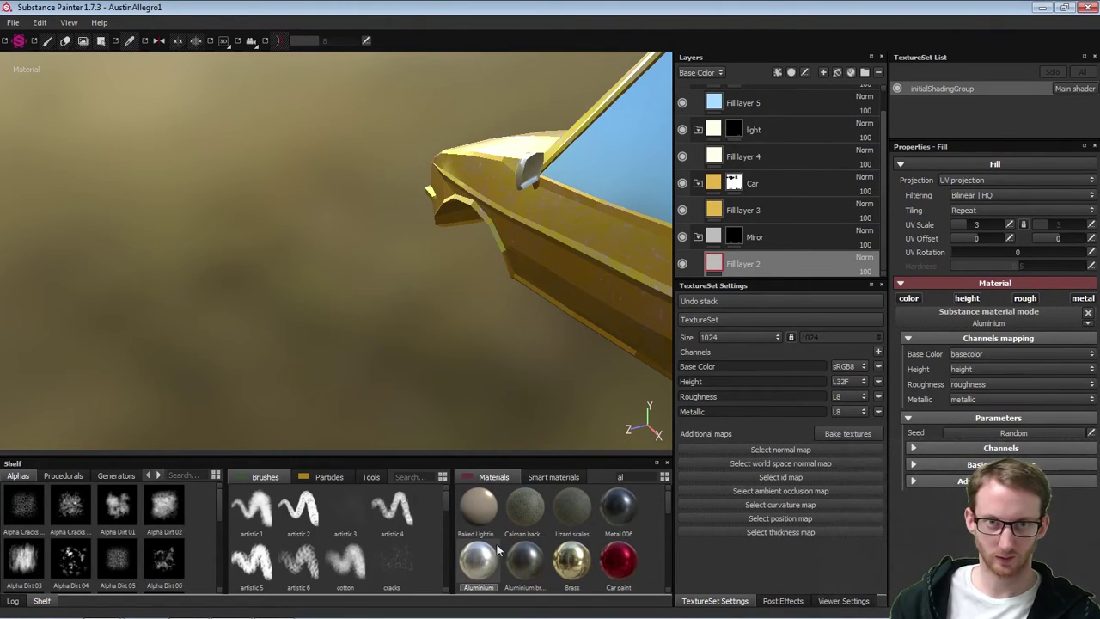
alt+drag(427, 326, 282, 321)
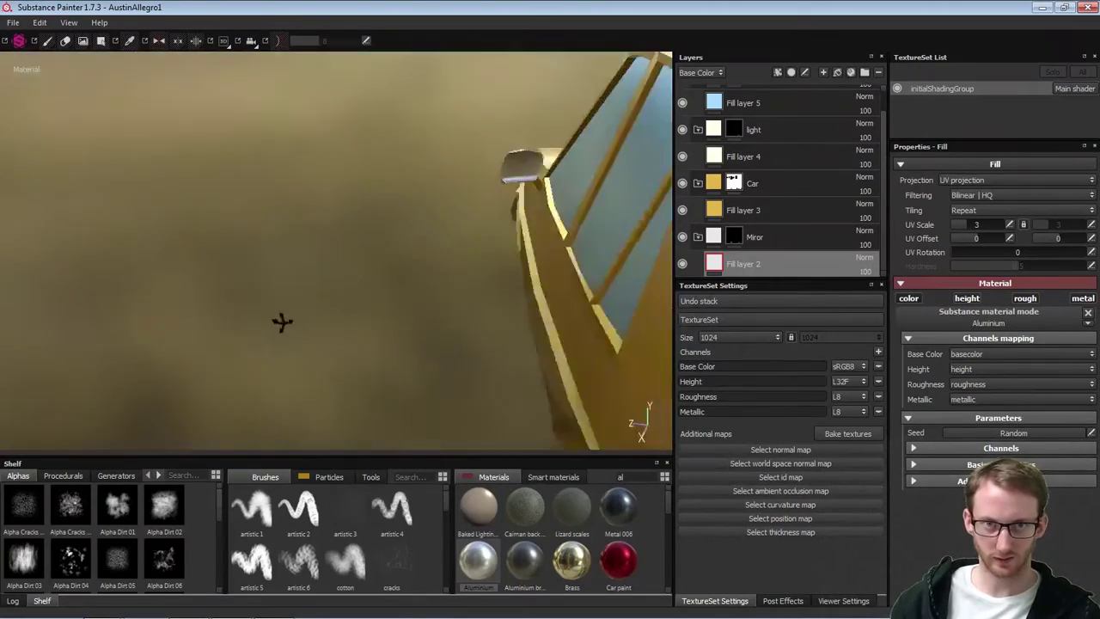
alt+right_drag(282, 321, 589, 236)
Move the Car folder below the Miror folder in the layer stack so that the mirror arms show the mirror material
click(738, 237)
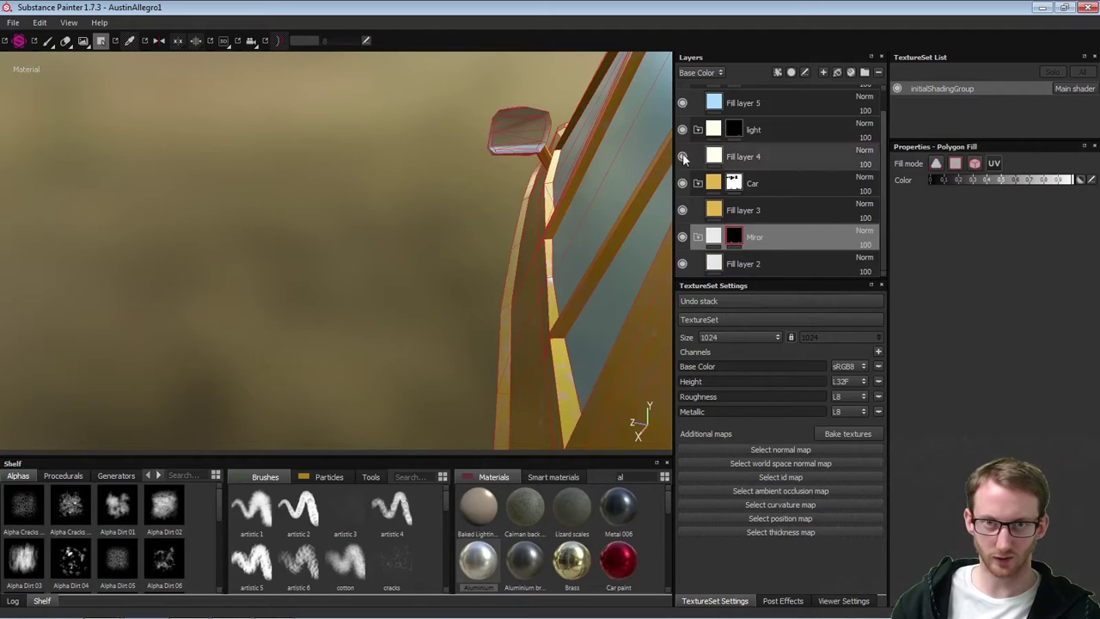
alt+drag(464, 189, 953, 176)
alt+drag(573, 149, 552, 219)
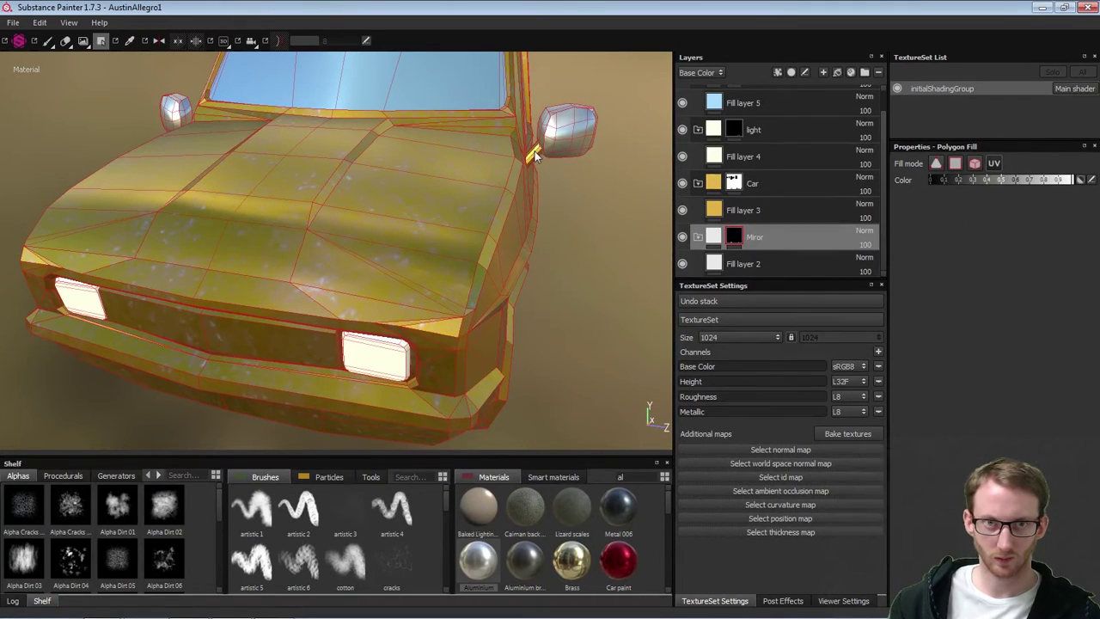
alt+right_drag(572, 193, 636, 251)
alt+middle_drag(636, 251, 620, 288)
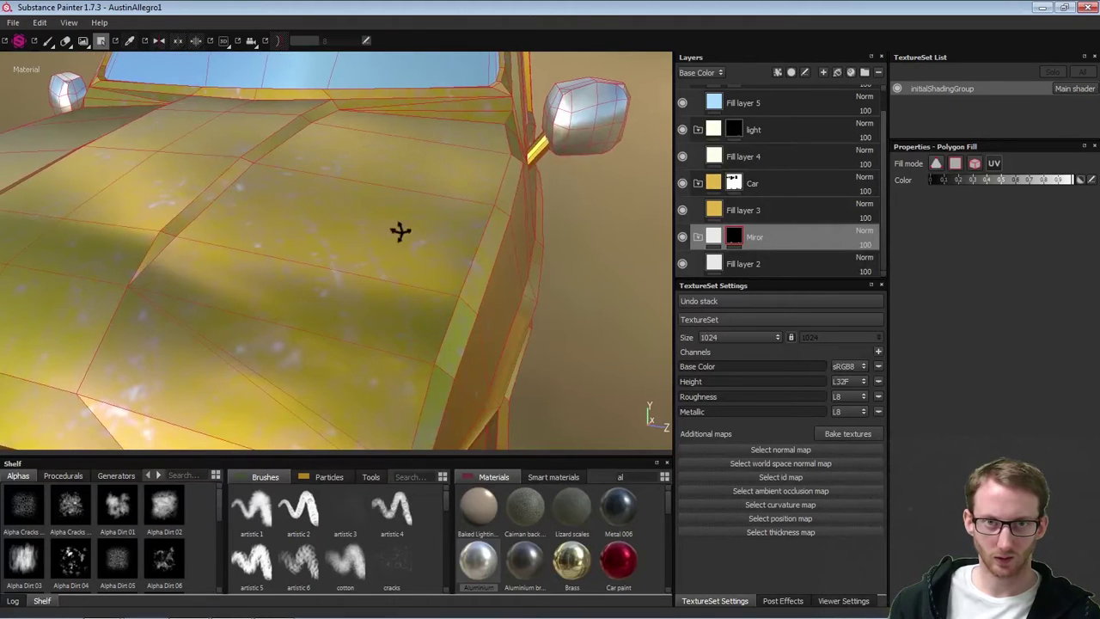
alt+drag(403, 233, 399, 314)
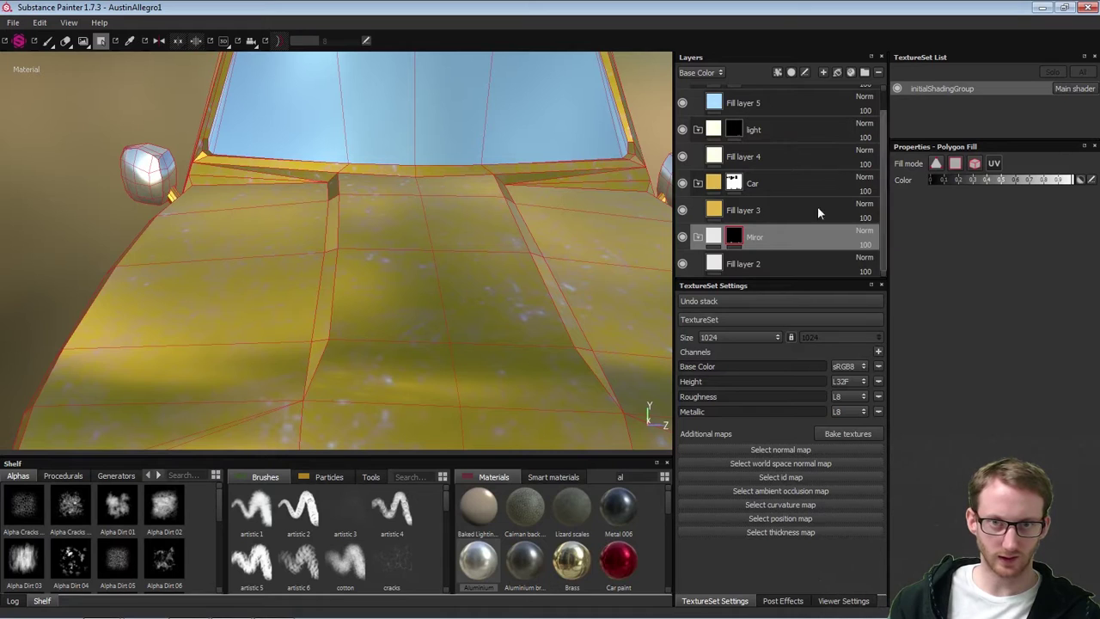
click(778, 194)
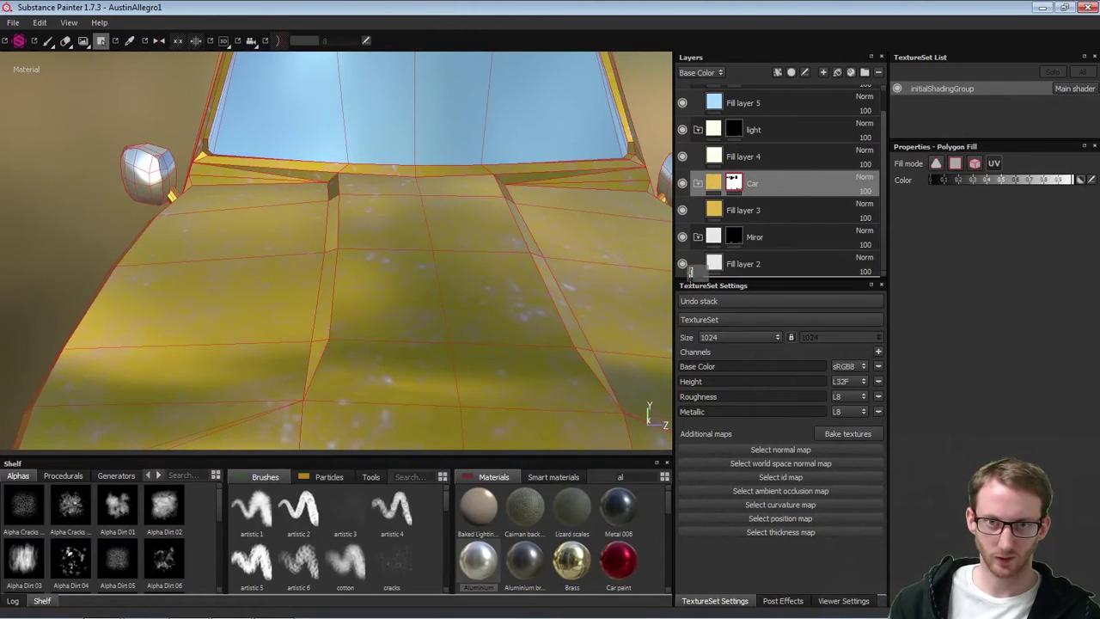
drag(690, 273, 692, 275)
Add a new fill layer directly above the Miror folder
alt+drag(235, 266, 301, 268)
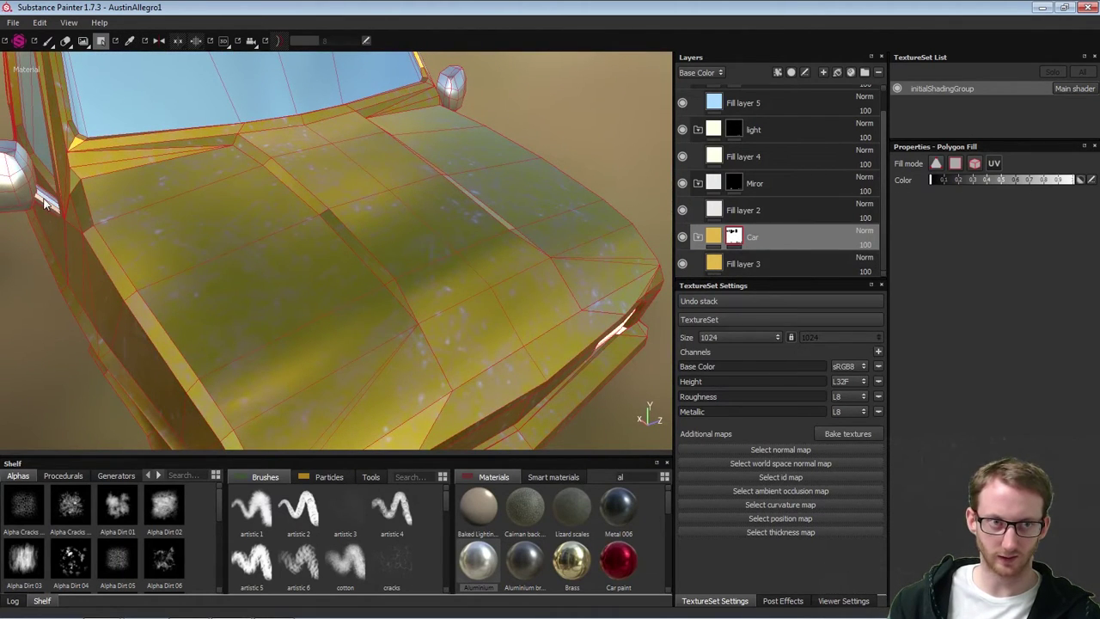
alt+drag(466, 169, 625, 181)
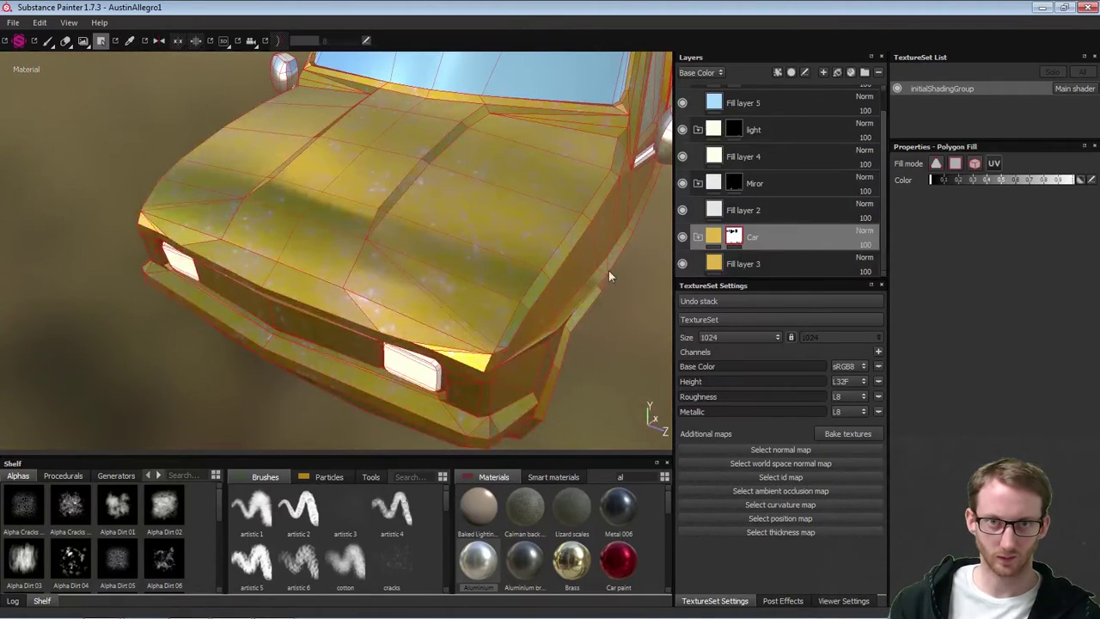
alt+drag(608, 276, 330, 285)
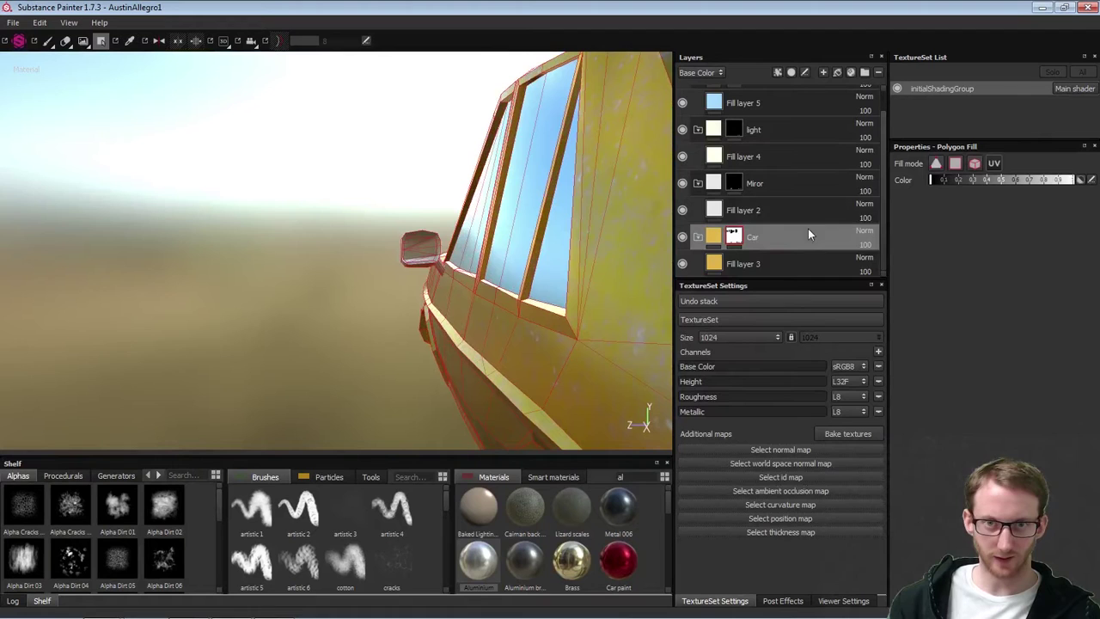
click(761, 260)
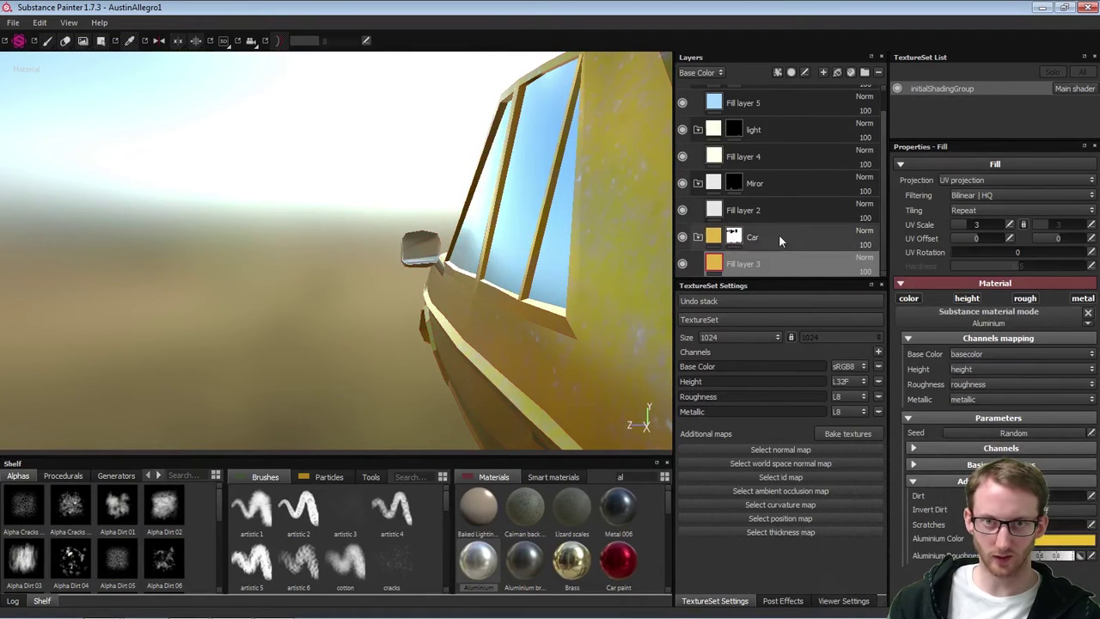
click(765, 180)
click(836, 73)
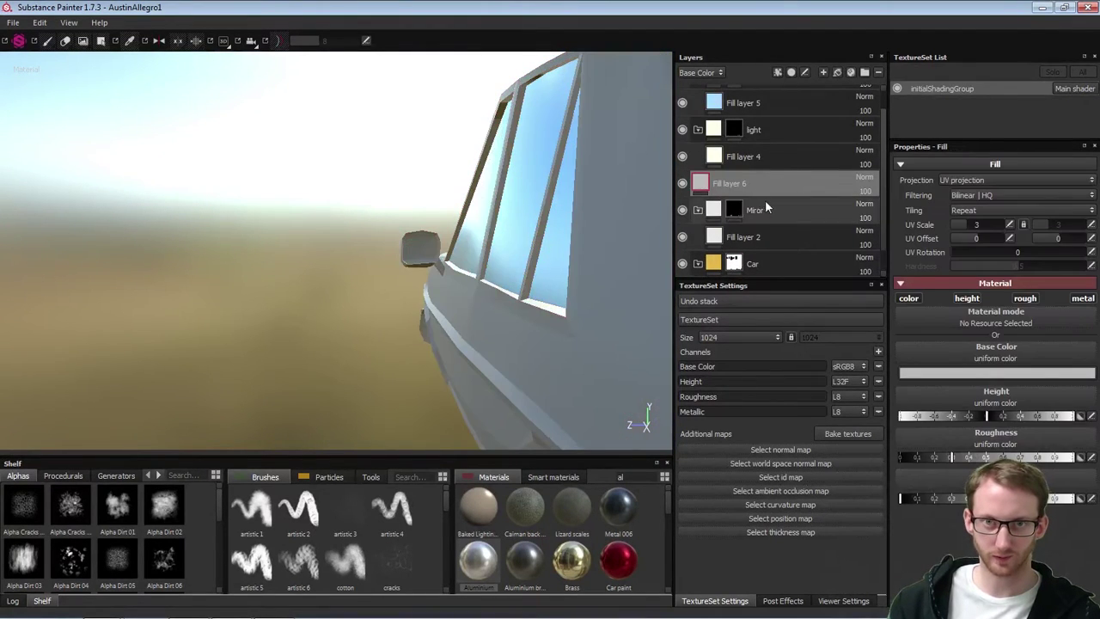
Duplicate the windows' Fill layer 5 and move the copy into the Miror folder, below Fill layer 2
click(753, 101)
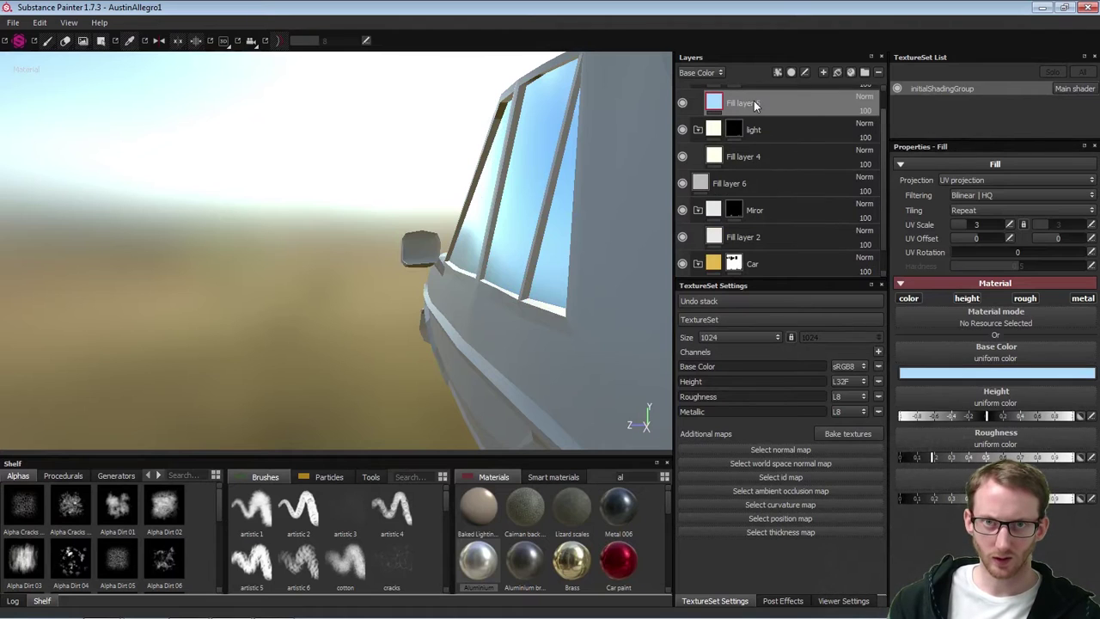
right_click(754, 101)
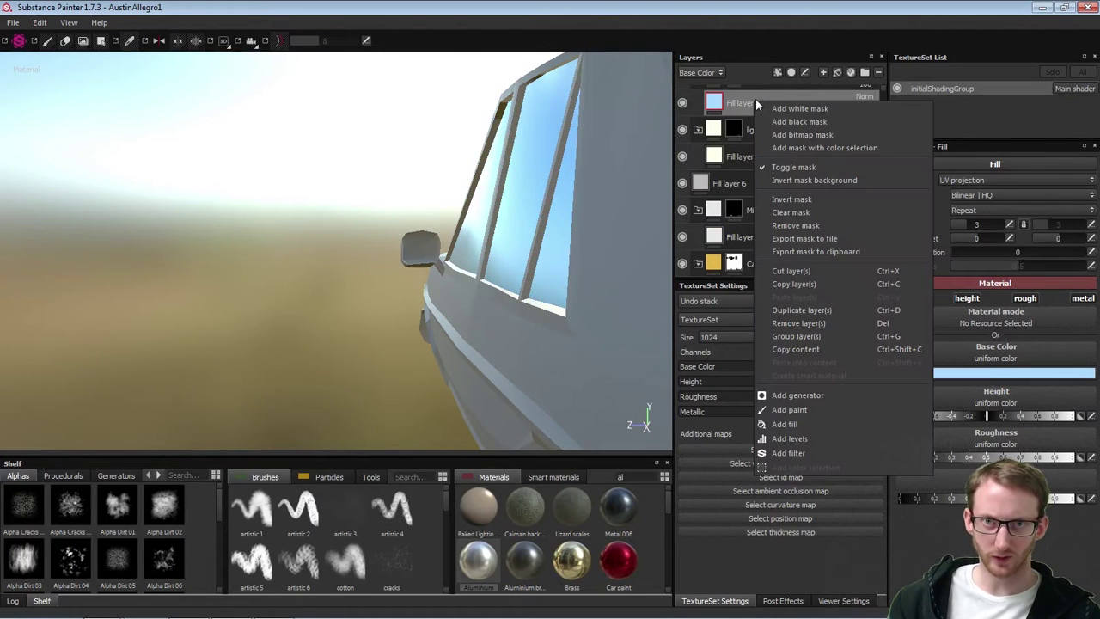
click(829, 309)
drag(749, 104, 763, 241)
alt+drag(298, 280, 350, 312)
alt+right_drag(349, 312, 344, 297)
scroll(754, 228, down, 2)
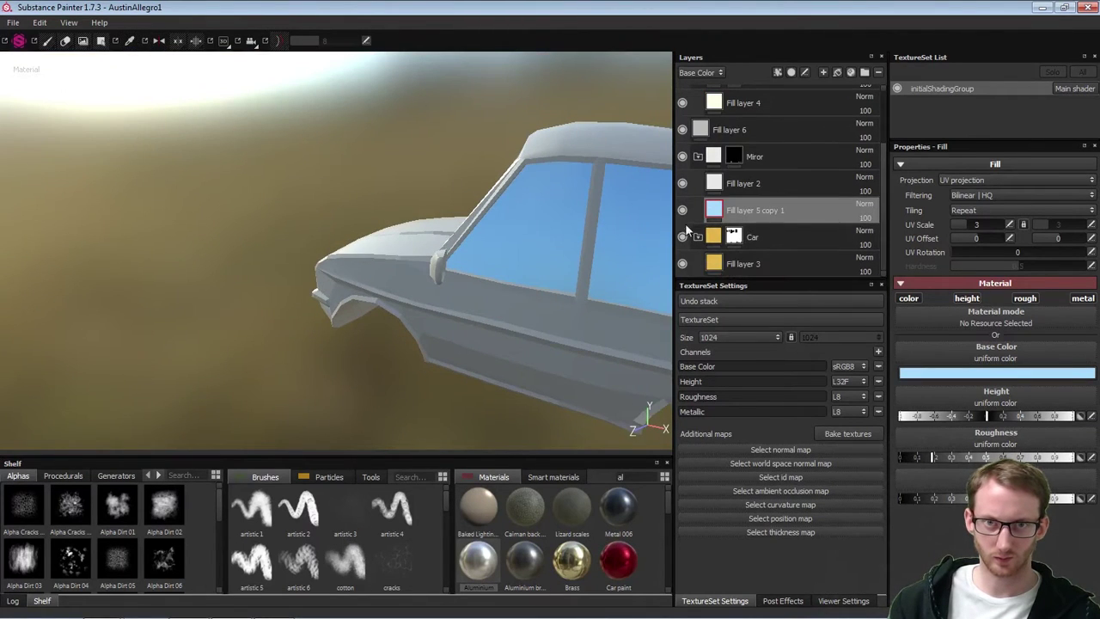
Delete the grey Fill layer 6 above the Miror folder
click(728, 129)
scroll(769, 180, up, 1)
scroll(769, 183, up, 1)
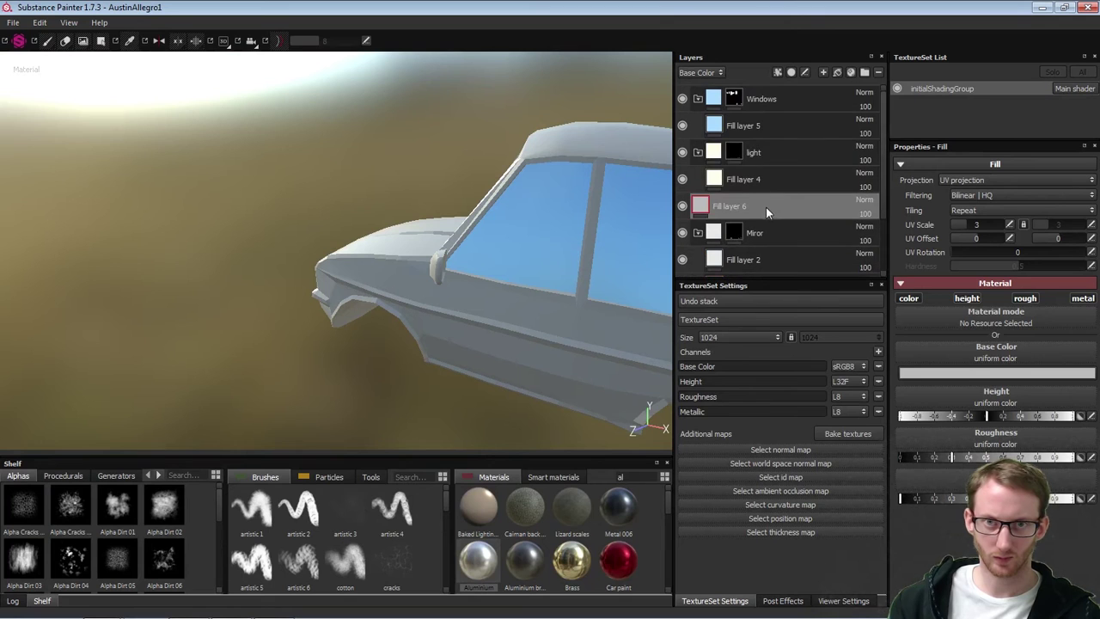
key(Delete)
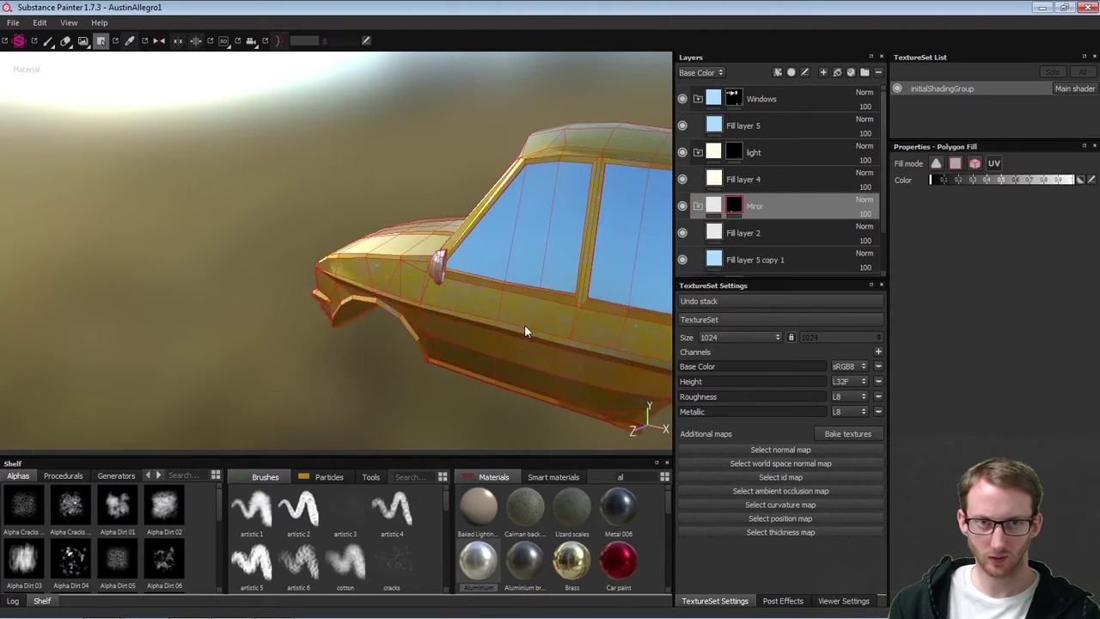
Reorder the Miror folder so that Fill layer 5 copy 1 lies above the aluminium Fill layer 2
alt+drag(526, 327, 330, 312)
click(766, 258)
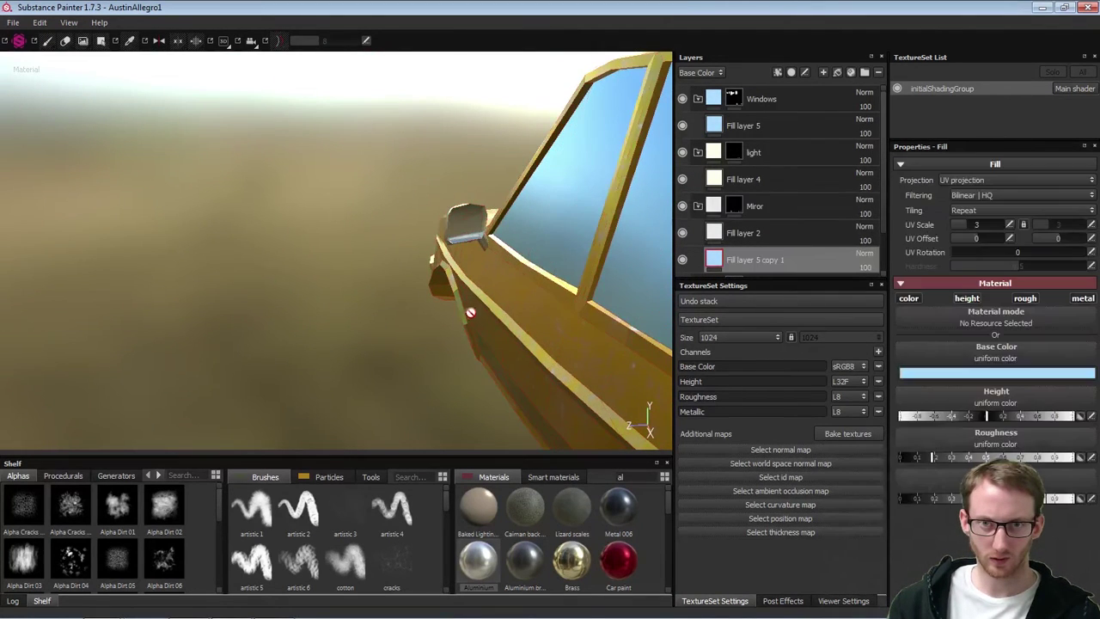
alt+middle_drag(498, 269, 387, 284)
alt+right_drag(388, 285, 541, 378)
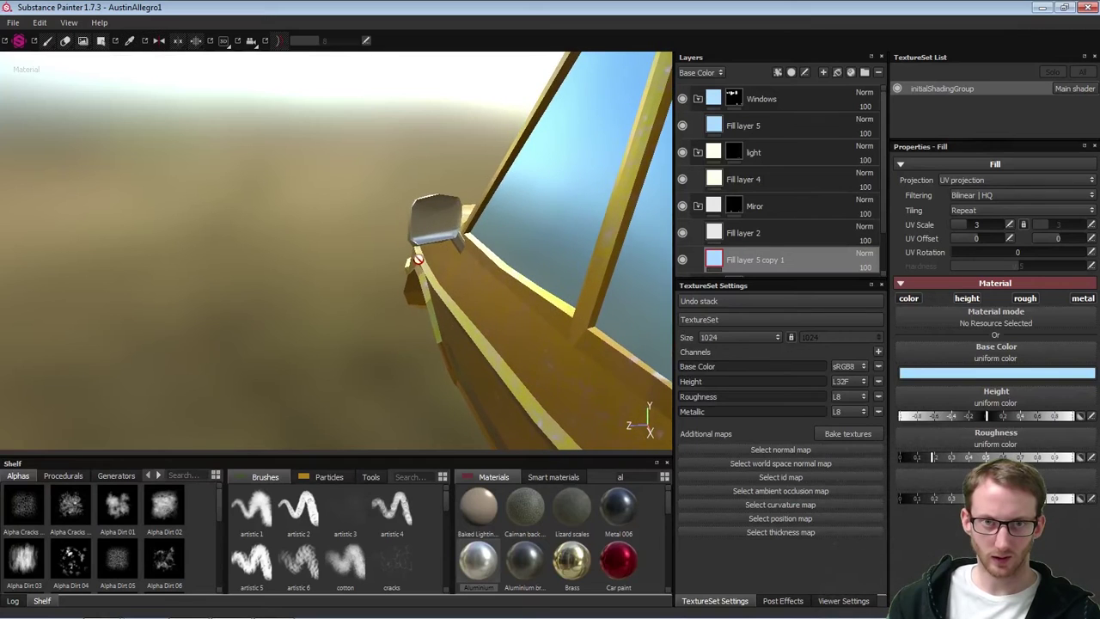
alt+middle_drag(567, 245, 616, 284)
click(770, 235)
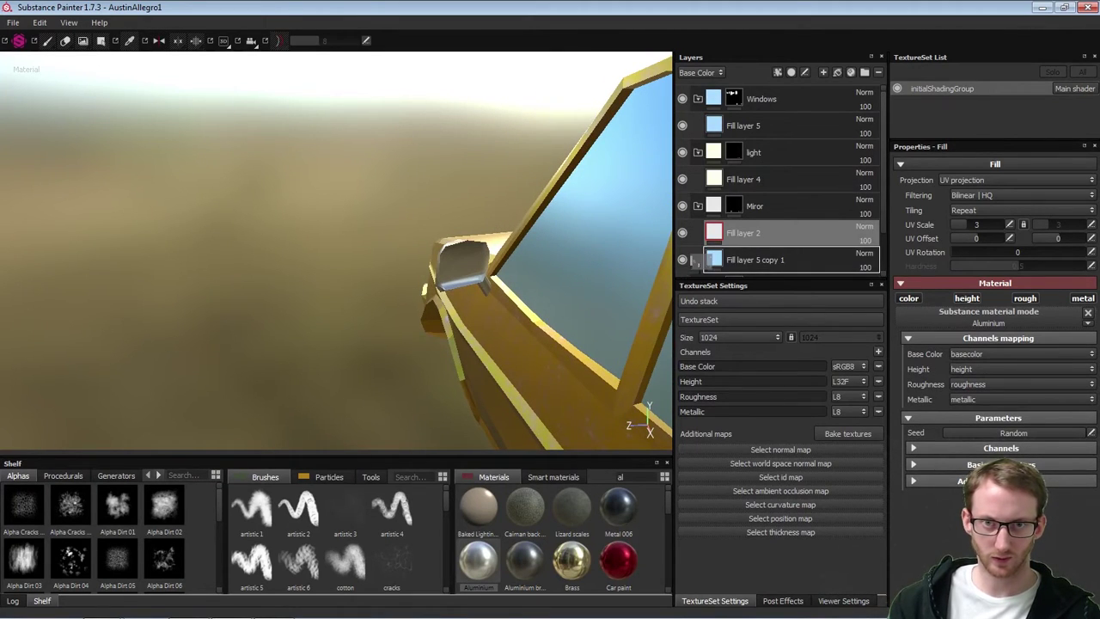
drag(756, 253, 756, 258)
Add a black mask to Fill layer 5 copy 1 in the Miror folder
click(748, 227)
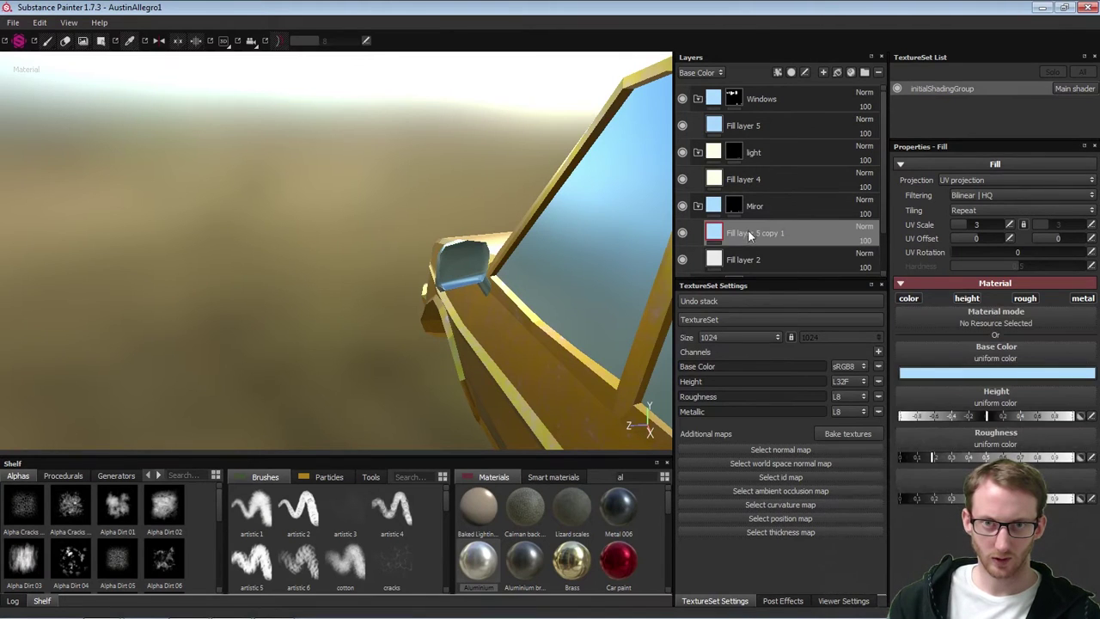
right_click(749, 229)
click(808, 248)
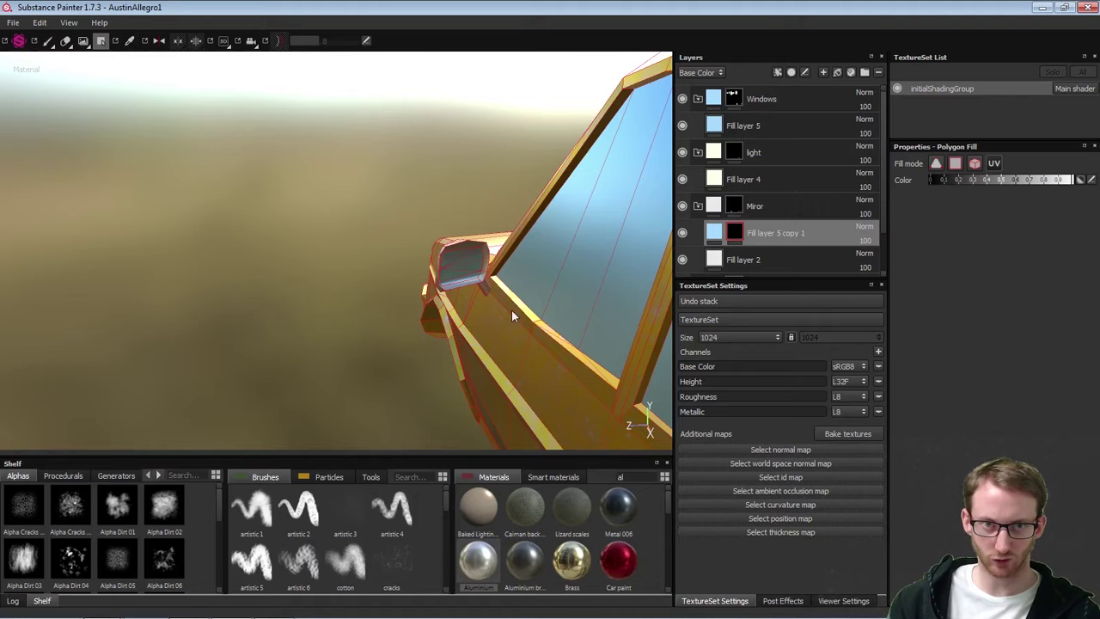
Examine the side mirror's glass faces up close on the model and its islands in the UV layout
alt+drag(402, 307, 476, 290)
alt+middle_drag(476, 289, 459, 255)
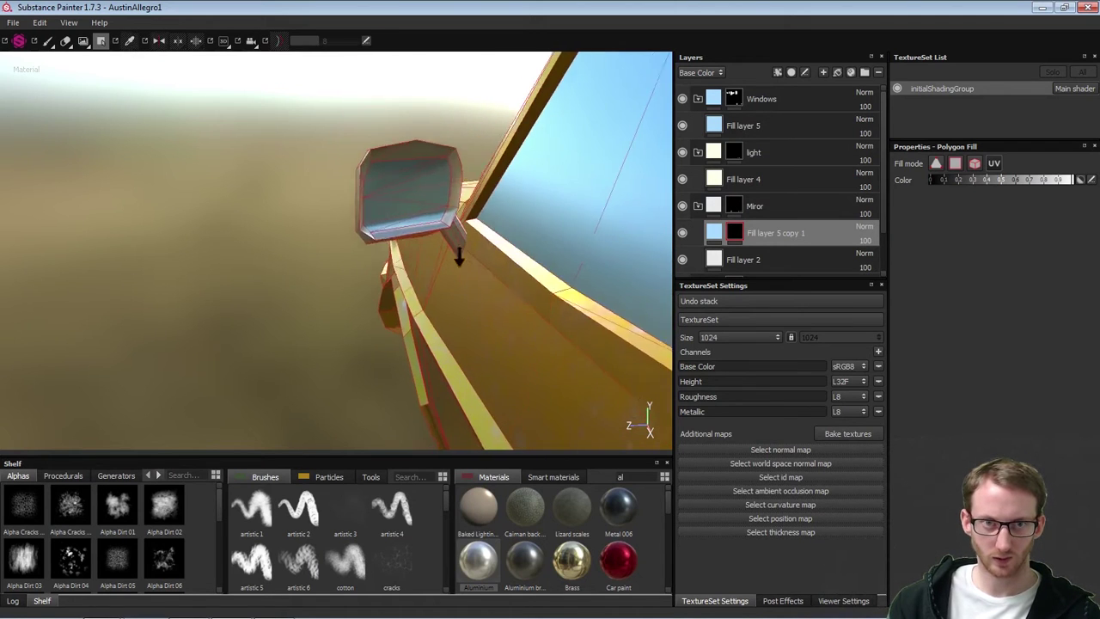
alt+right_drag(459, 255, 482, 370)
alt+middle_drag(481, 370, 457, 392)
alt+drag(457, 392, 349, 315)
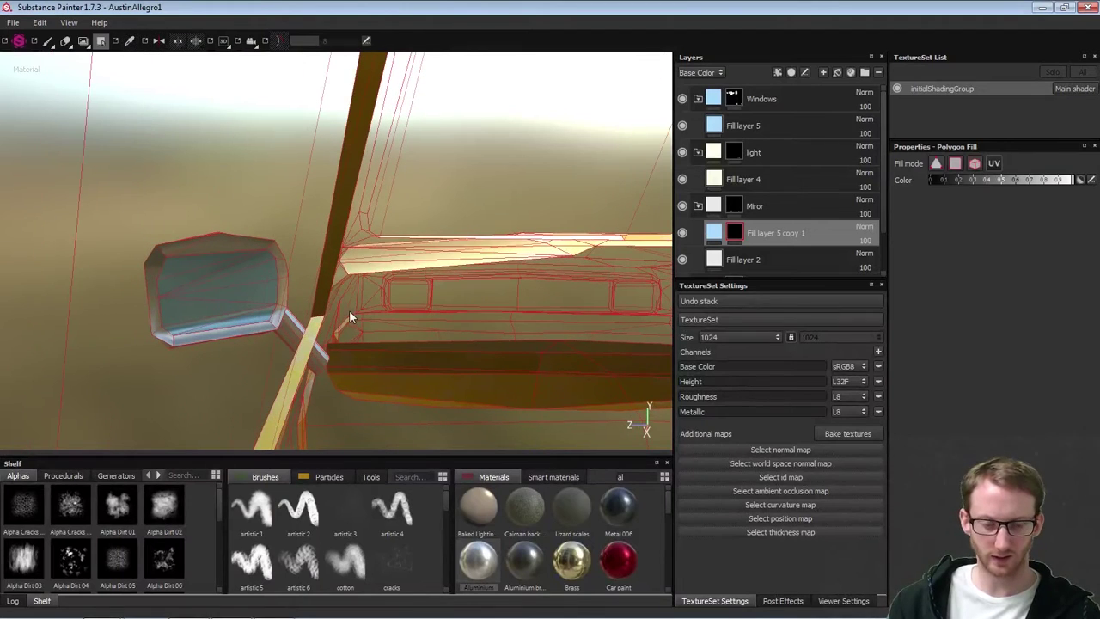
key(F3)
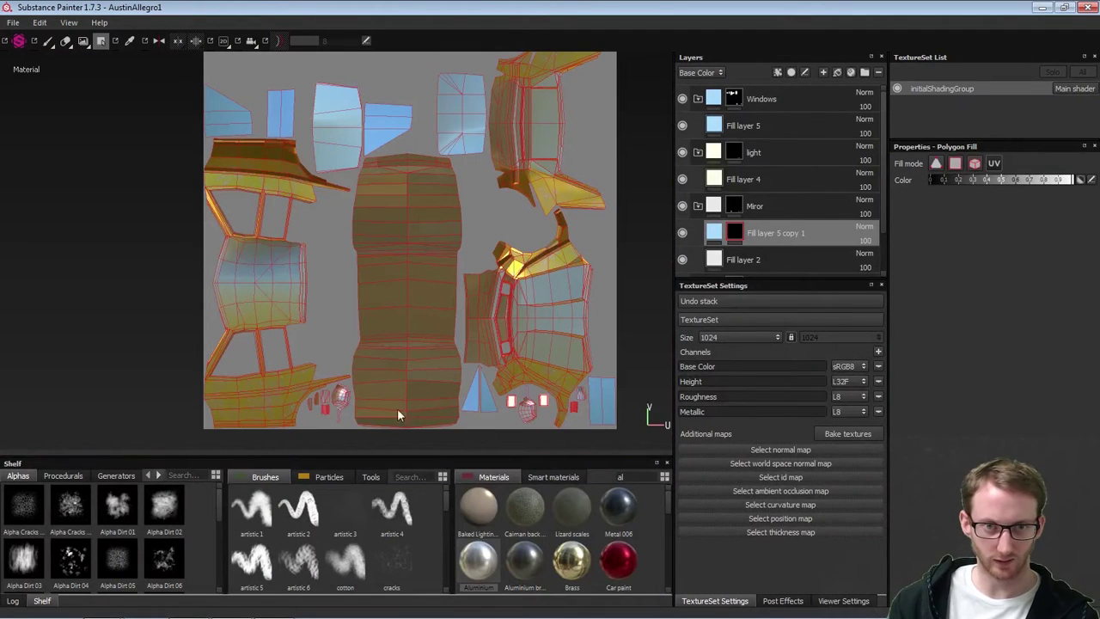
scroll(583, 420, down, 2)
scroll(493, 391, up, 3)
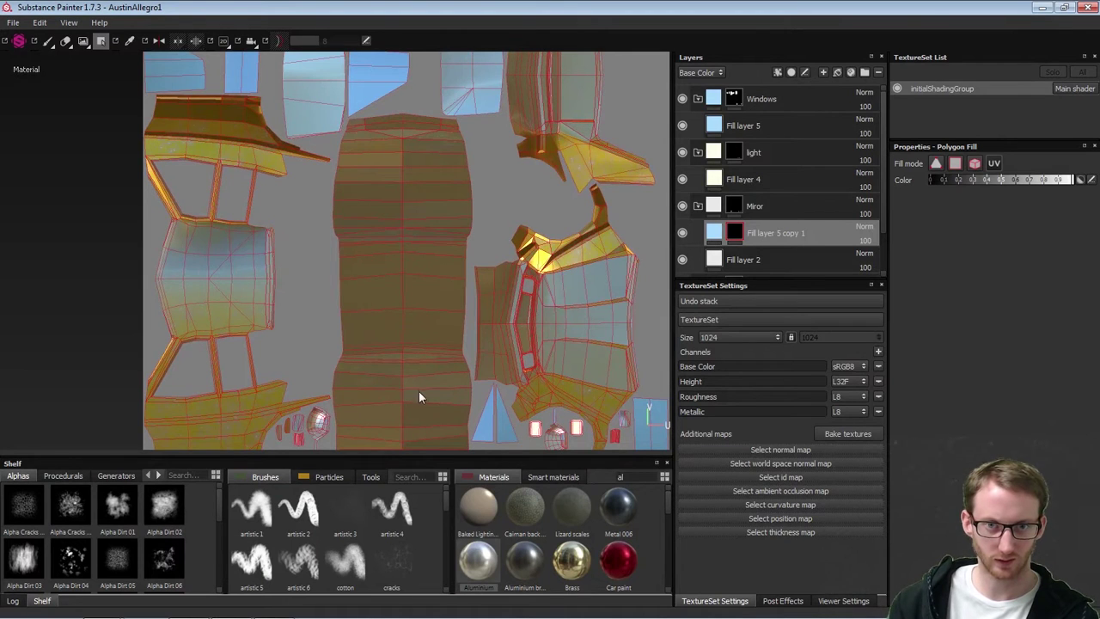
Examine the glass faces of the opposite side mirror on the 3D model
key(F2)
alt+drag(35, 297, 129, 211)
alt+right_drag(130, 212, 393, 282)
alt+drag(393, 282, 86, 288)
alt+middle_drag(481, 279, 154, 297)
alt+right_drag(429, 318, 646, 440)
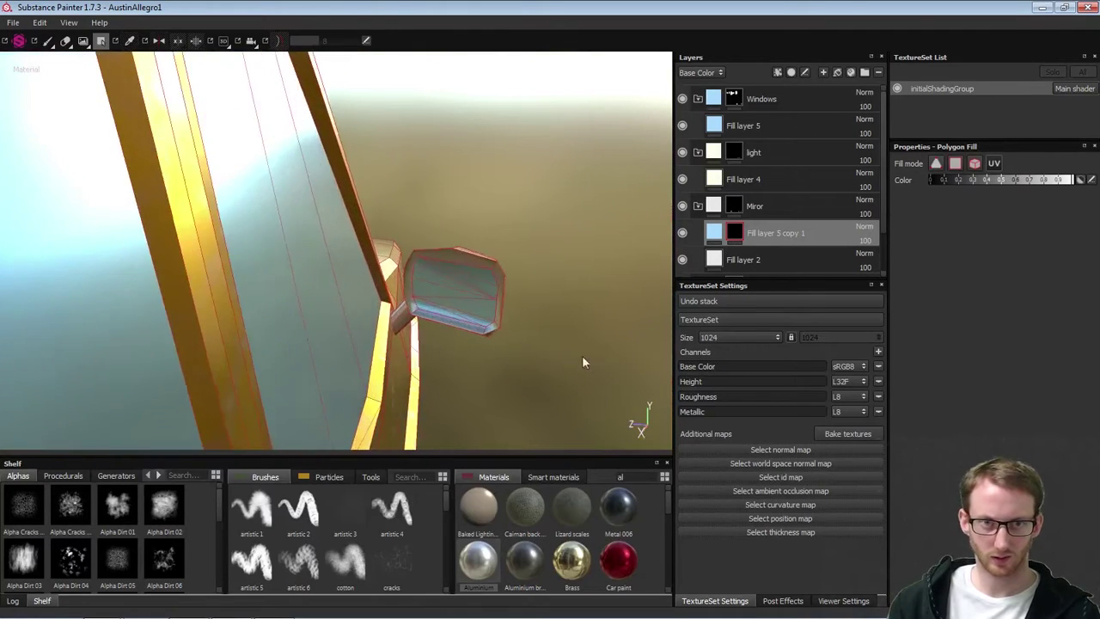
alt+middle_drag(582, 355, 390, 361)
alt+right_drag(389, 361, 592, 449)
alt+middle_drag(378, 399, 424, 387)
alt+drag(424, 387, 453, 390)
alt+right_drag(536, 369, 456, 297)
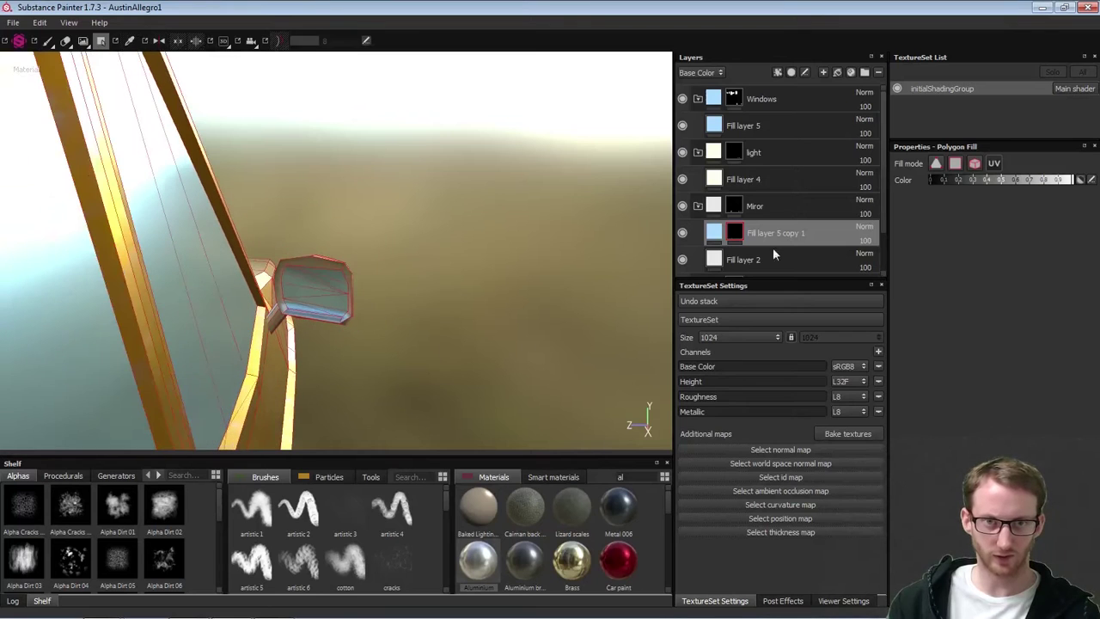
Lighten the base color of Fill layer 5 copy 1 in the Miror folder to R 0.439, G 0.729, B 1.000
click(715, 234)
click(990, 374)
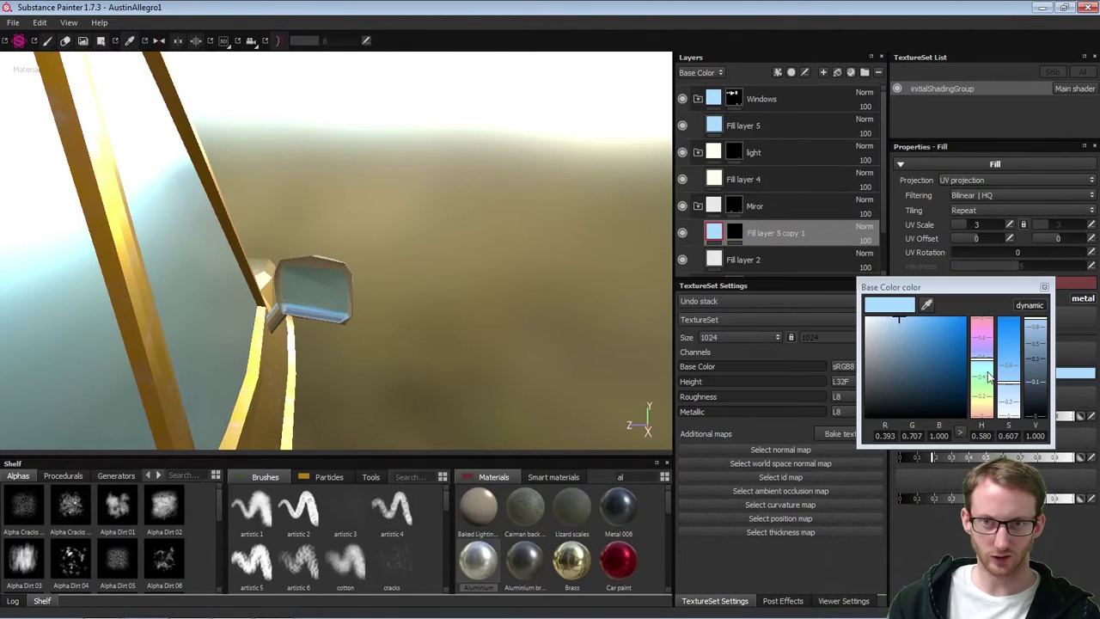
mouse_move(928, 342)
mouse_down()
mouse_move(961, 336)
mouse_move(914, 336)
mouse_move(880, 319)
mouse_move(934, 305)
mouse_move(891, 306)
mouse_move(897, 315)
mouse_up()
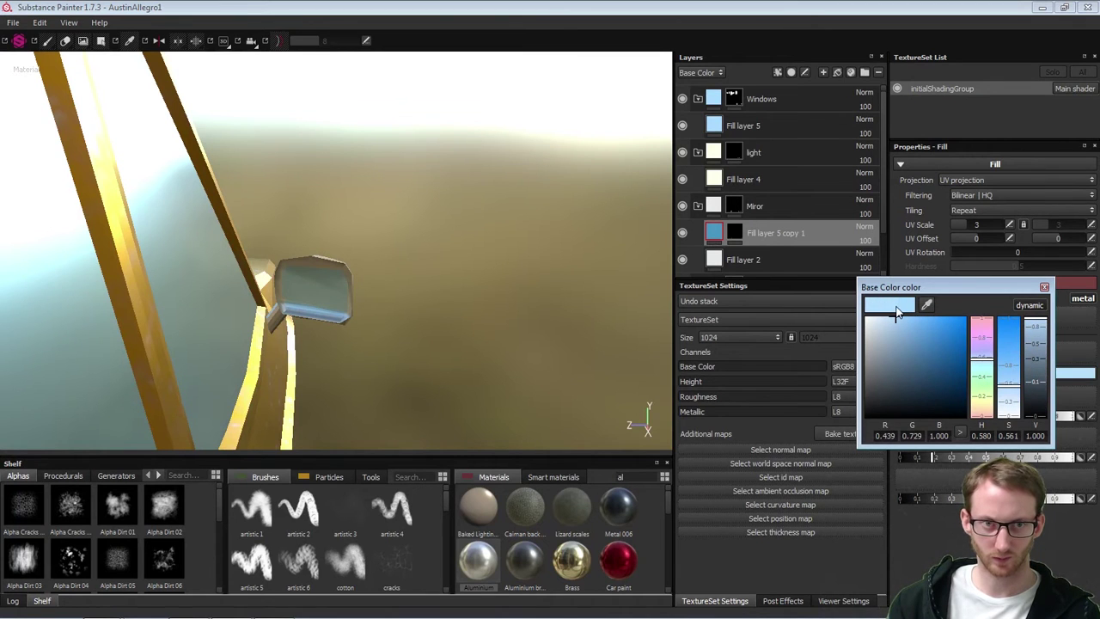
click(1045, 287)
Darken the Aluminium Color of the Miror folder's Fill layer 2 to a mid grey
alt+drag(468, 321, 231, 346)
alt+right_drag(231, 346, 301, 342)
alt+drag(301, 342, 345, 344)
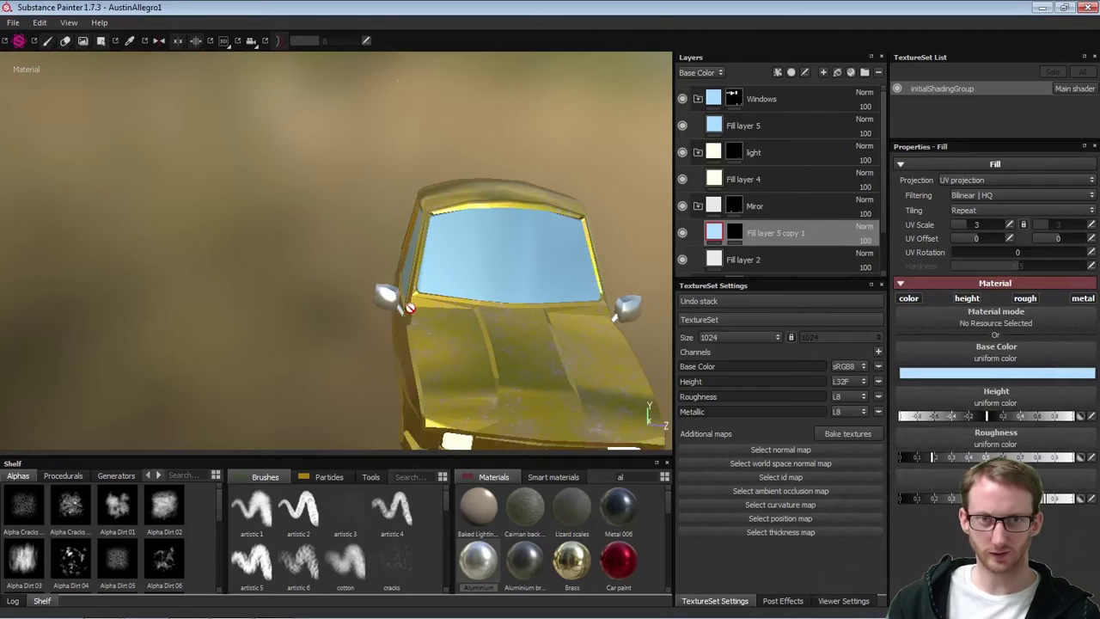
alt+middle_drag(346, 333, 338, 327)
click(708, 259)
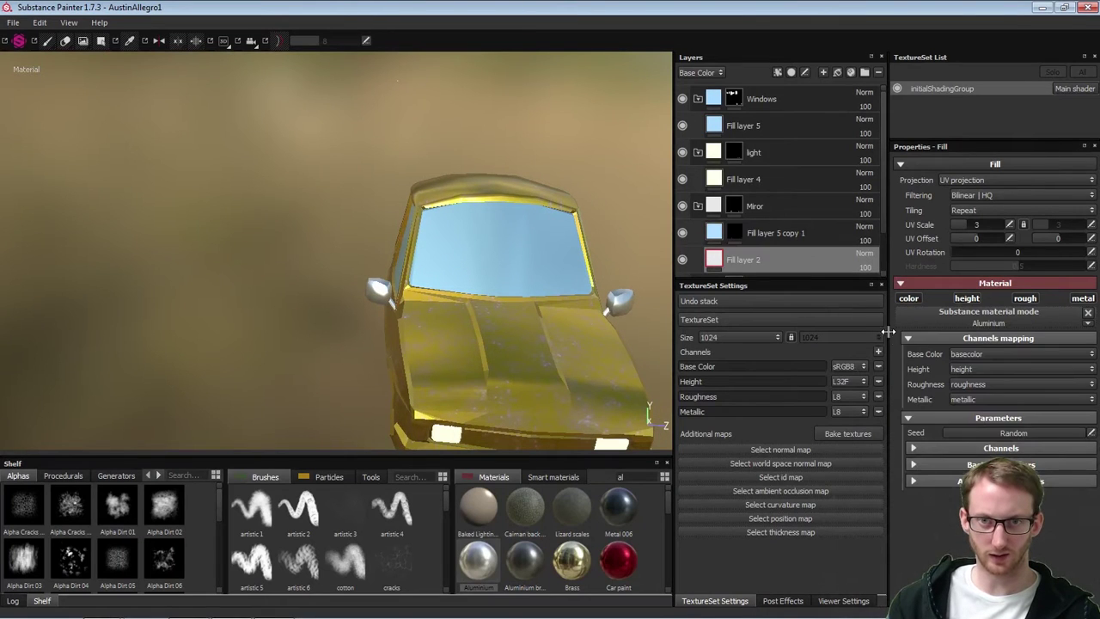
click(913, 481)
click(996, 539)
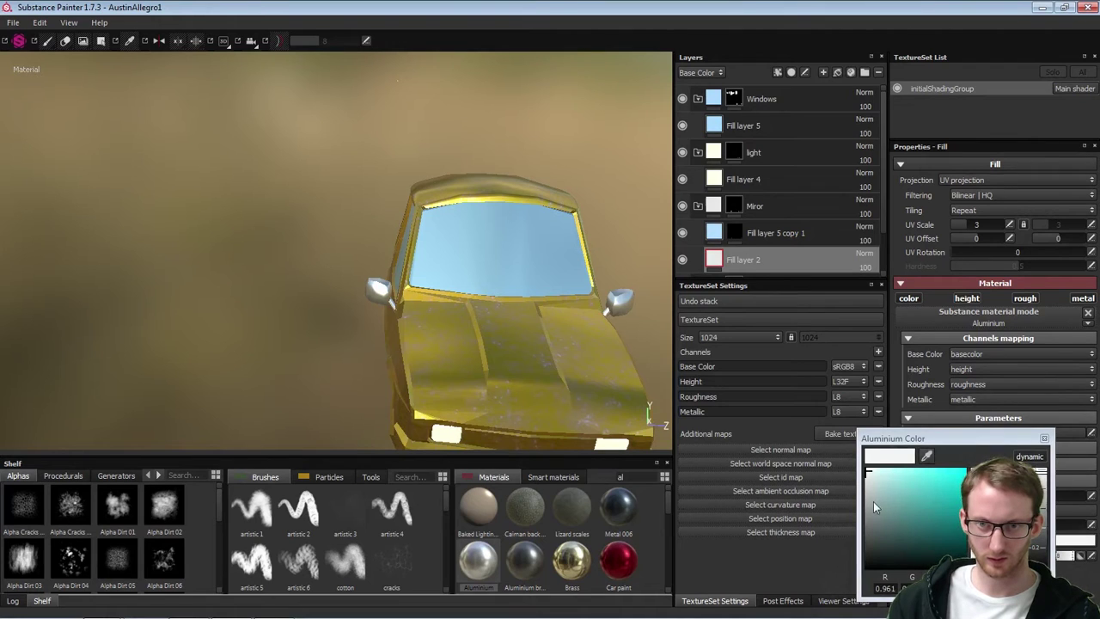
drag(873, 501, 853, 515)
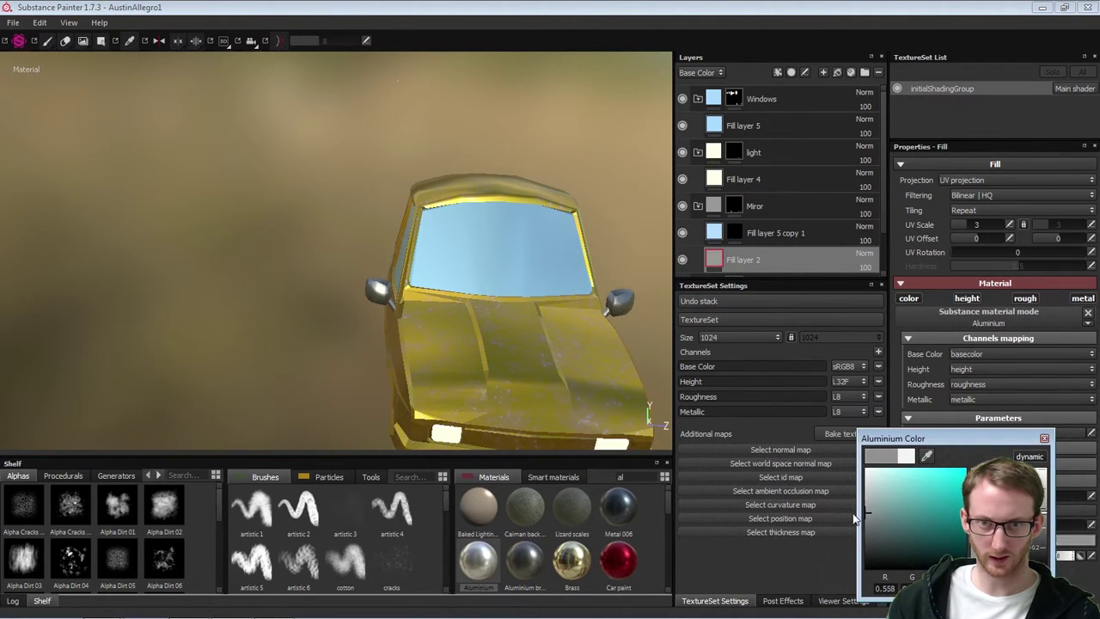
click(1043, 438)
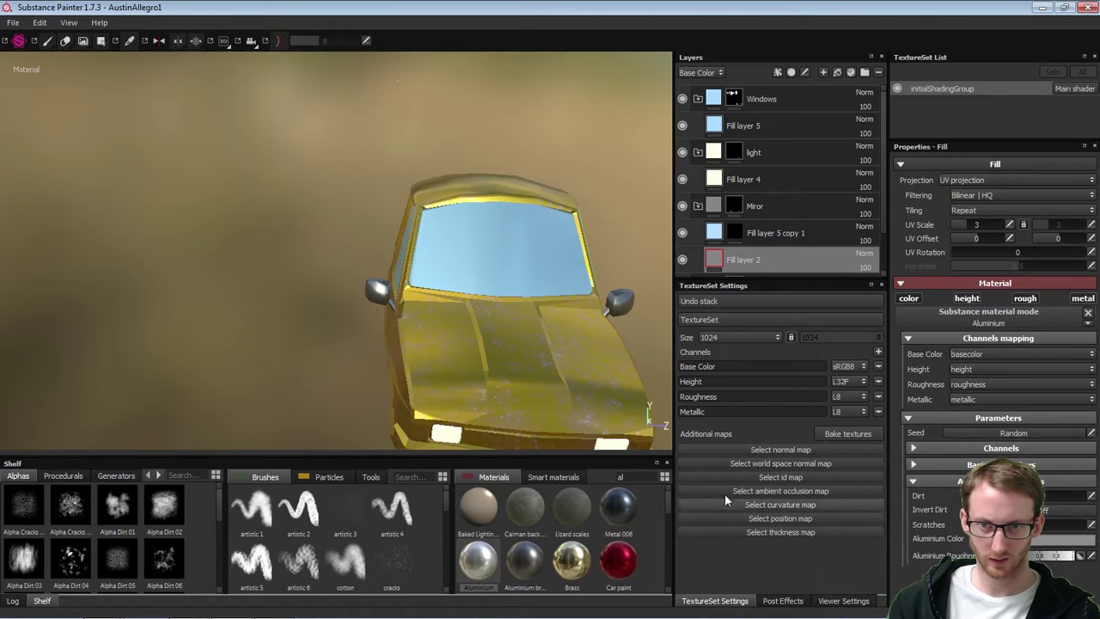
Set the Normal Format of the Miror folder's aluminium Fill layer 2 to OpenGL in its basic parameters
alt+drag(263, 348, 340, 347)
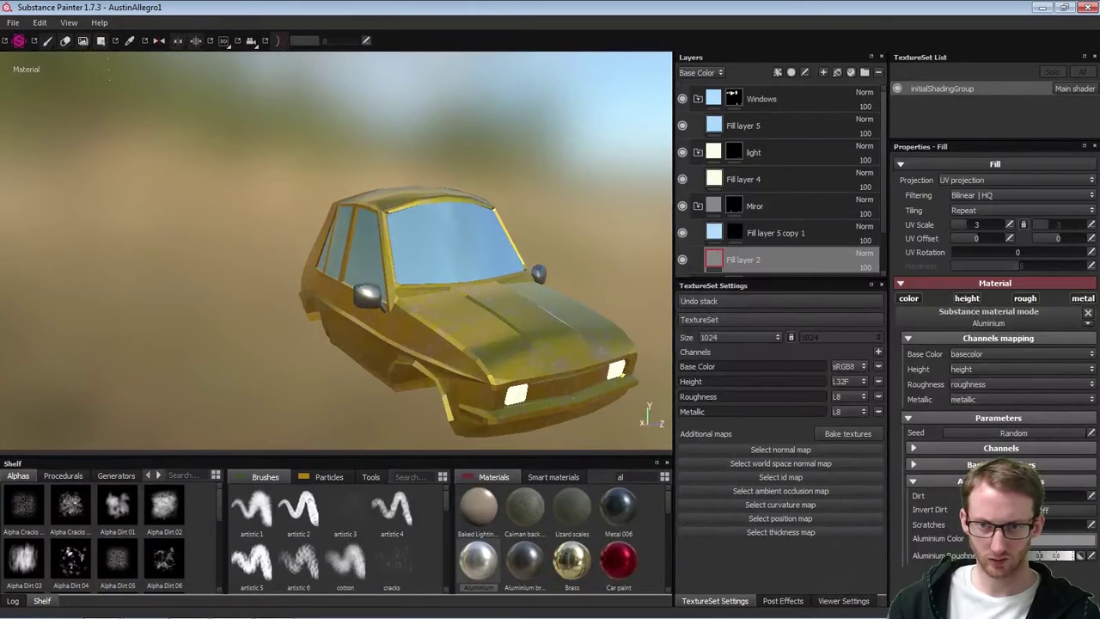
click(917, 462)
scroll(997, 507, down, 2)
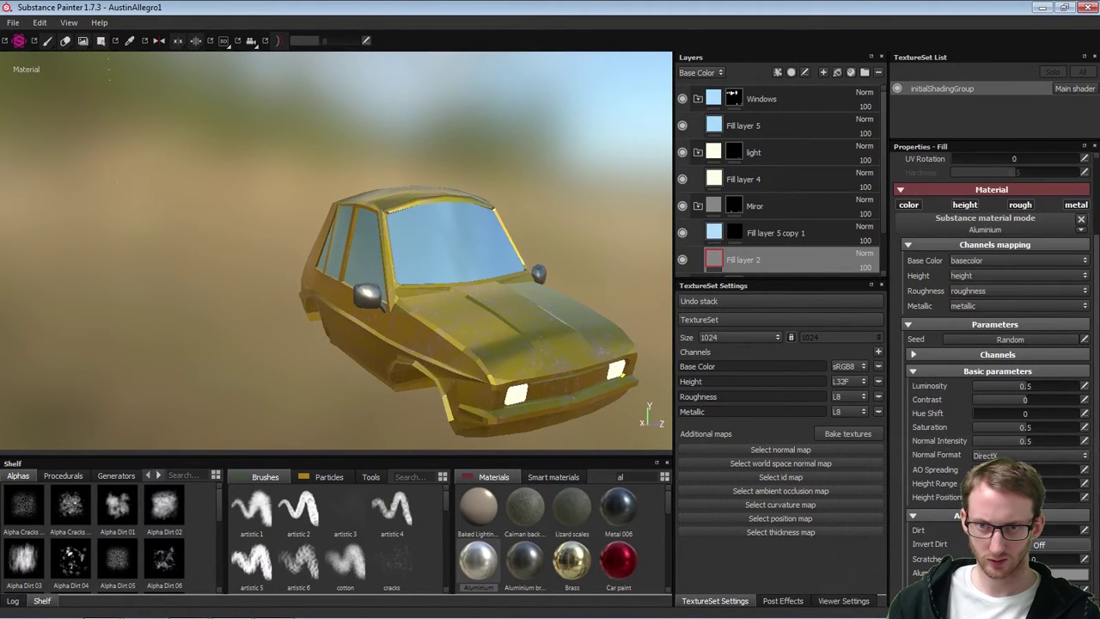
click(1015, 455)
click(1015, 470)
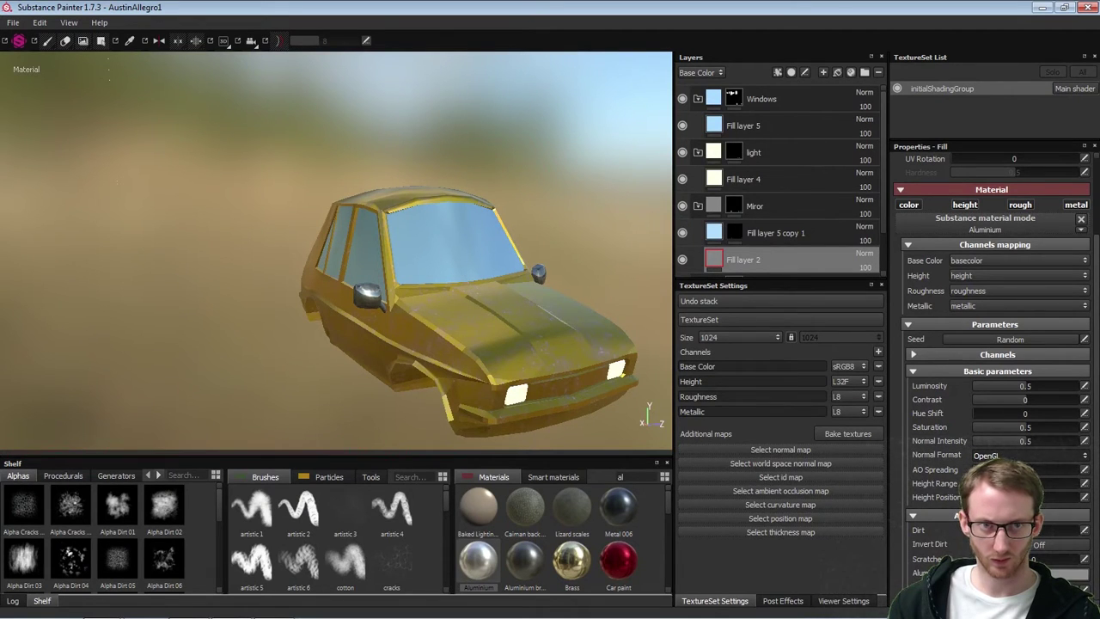
Examine the materials on the car's front, windscreen, mirrors and bonnet from several angles
alt+drag(389, 327, 492, 348)
alt+middle_drag(506, 331, 433, 243)
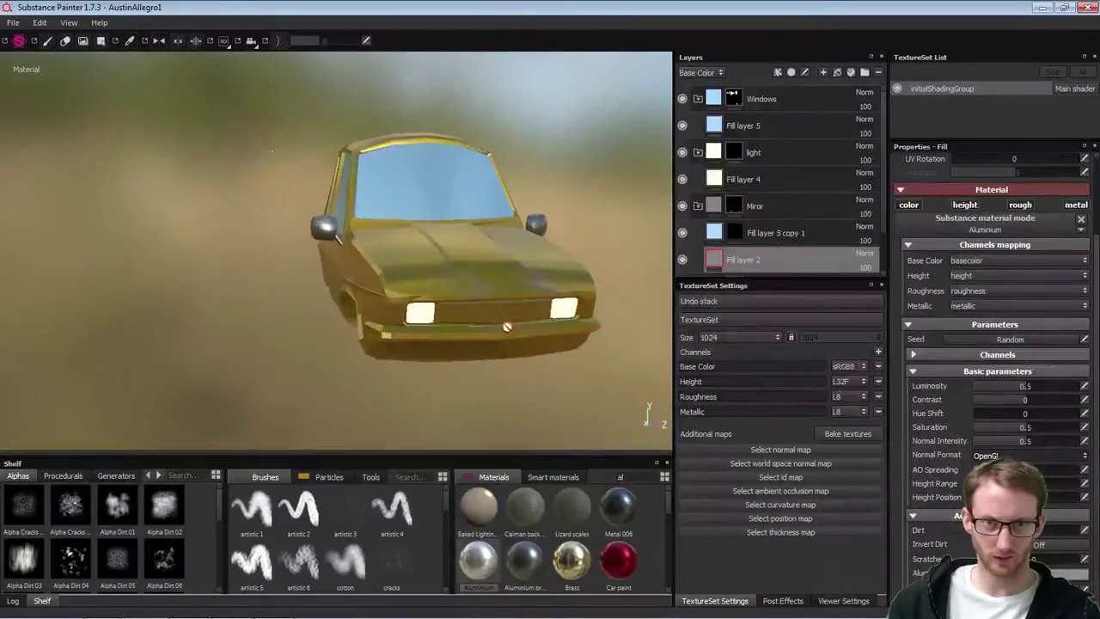
alt+drag(508, 327, 473, 319)
alt+right_drag(473, 319, 508, 384)
alt+middle_drag(508, 384, 384, 406)
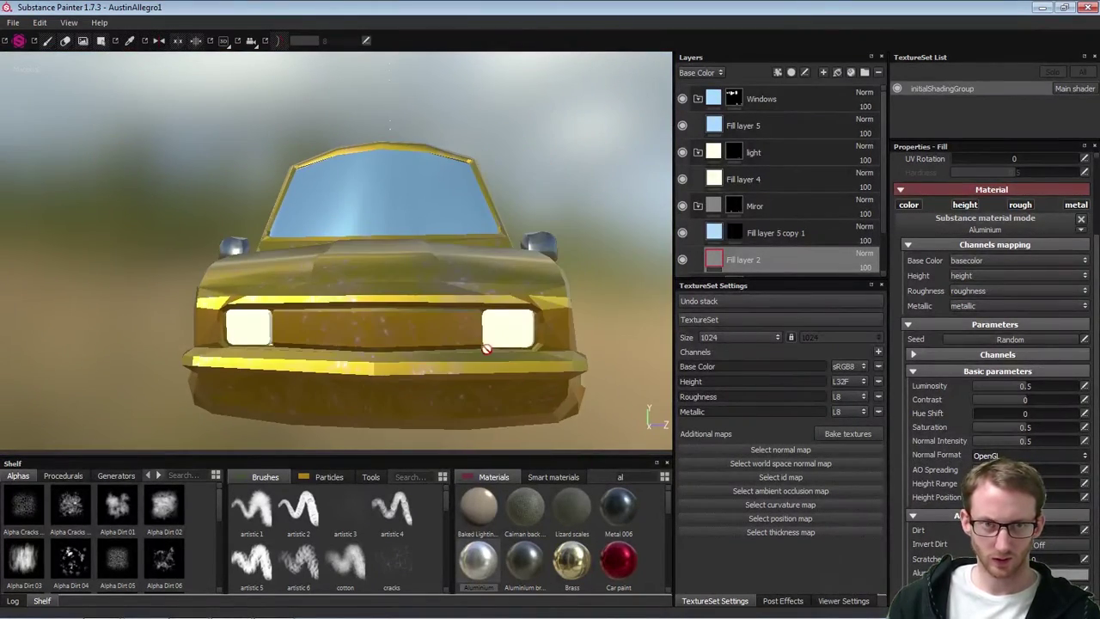
alt+drag(309, 371, 358, 321)
alt+middle_drag(112, 256, 234, 311)
alt+right_drag(234, 311, 192, 302)
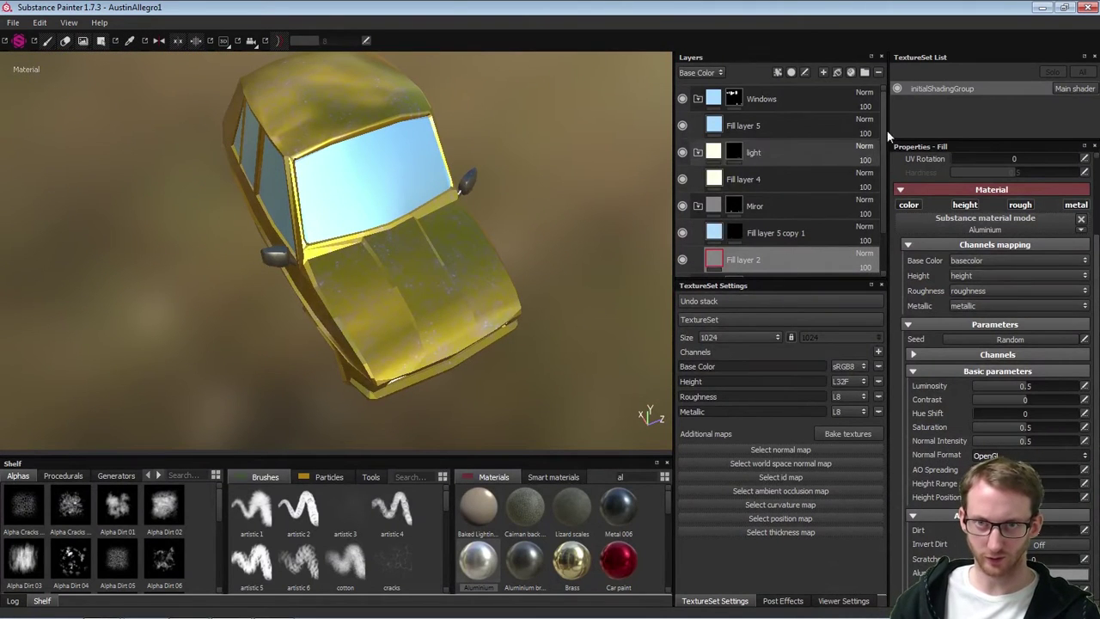
Add a paint layer above Fill layer 3 in the Car folder and name it "details"
drag(882, 134, 878, 176)
click(786, 261)
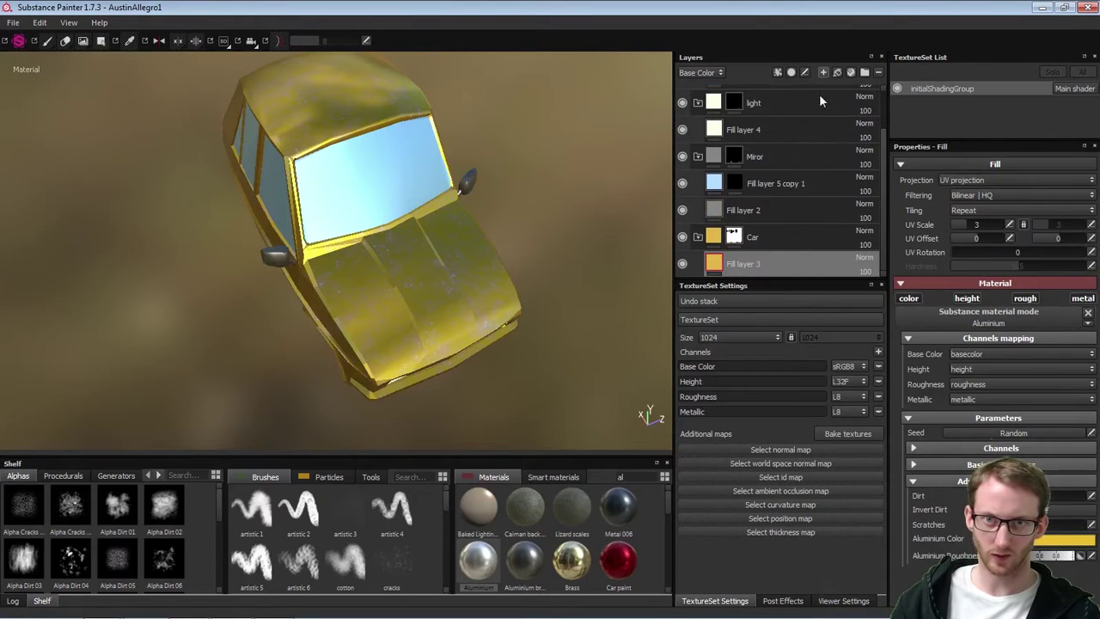
click(823, 73)
double_click(738, 264)
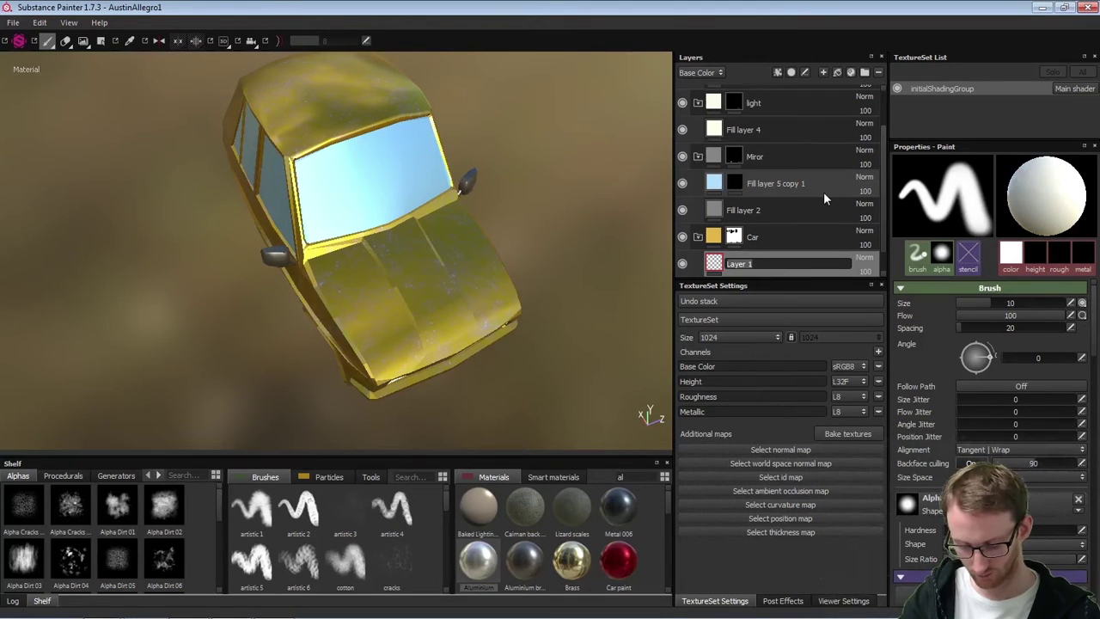
text(details)
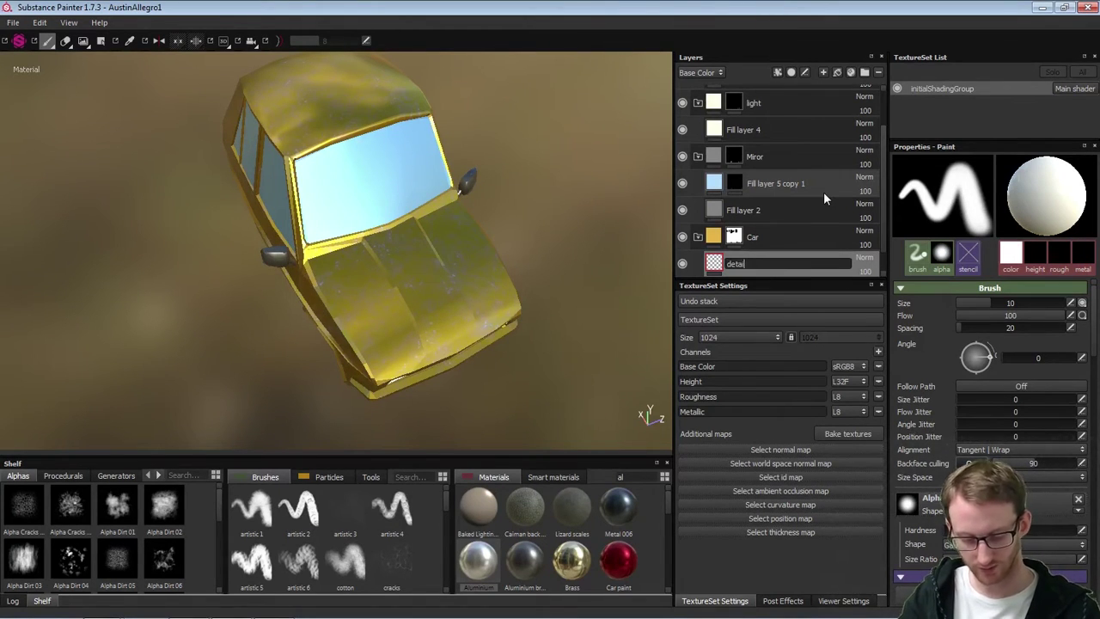
key(Return)
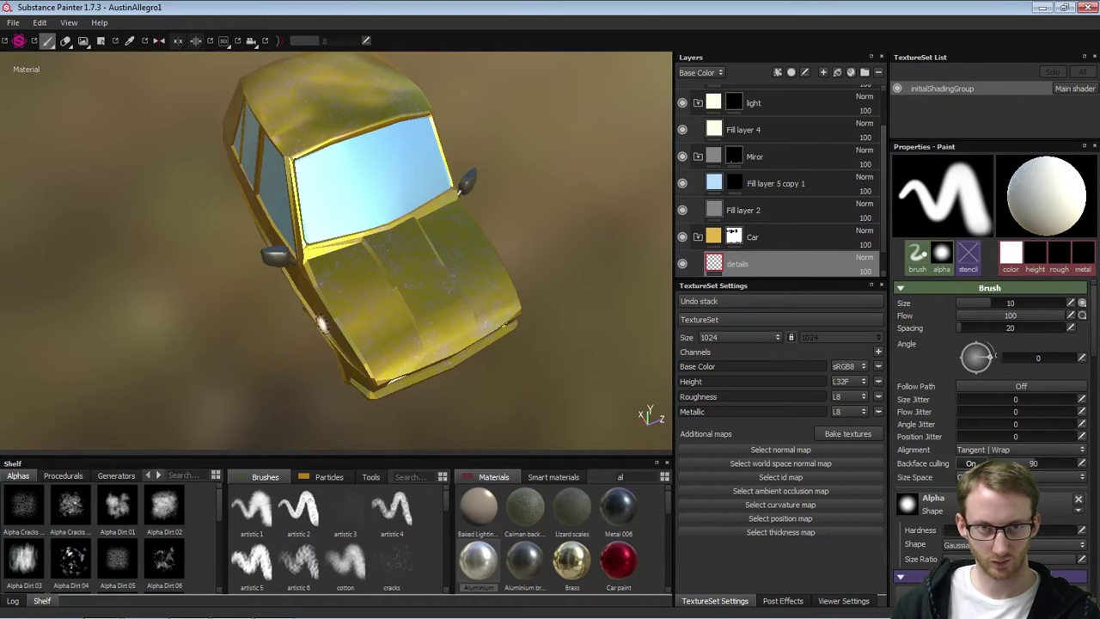
Search the materials for "ru" and load uniform rubber into the brush for the details layer
alt+drag(322, 325, 469, 336)
alt+right_drag(470, 336, 555, 349)
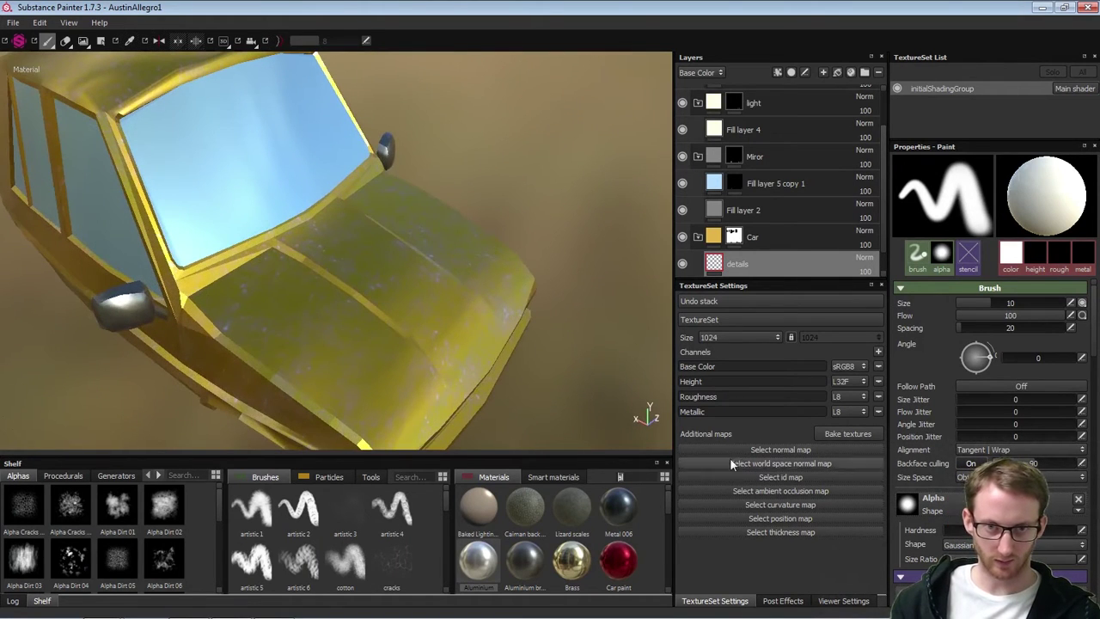
text(ru)
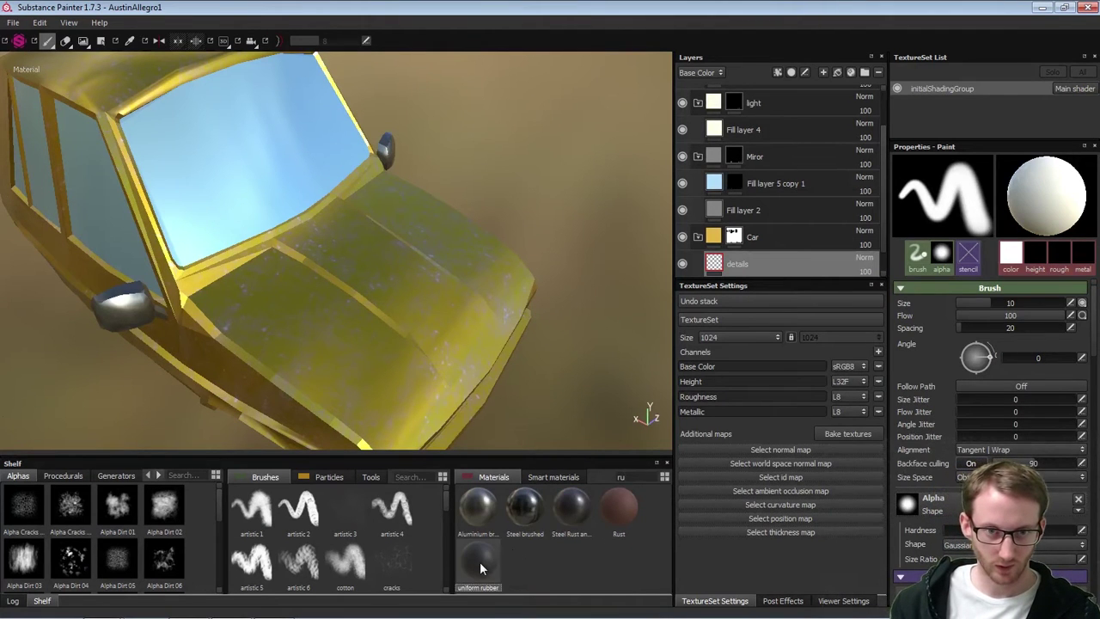
click(479, 567)
alt+drag(558, 313, 527, 335)
alt+right_drag(527, 336, 548, 331)
alt+middle_drag(548, 338, 556, 247)
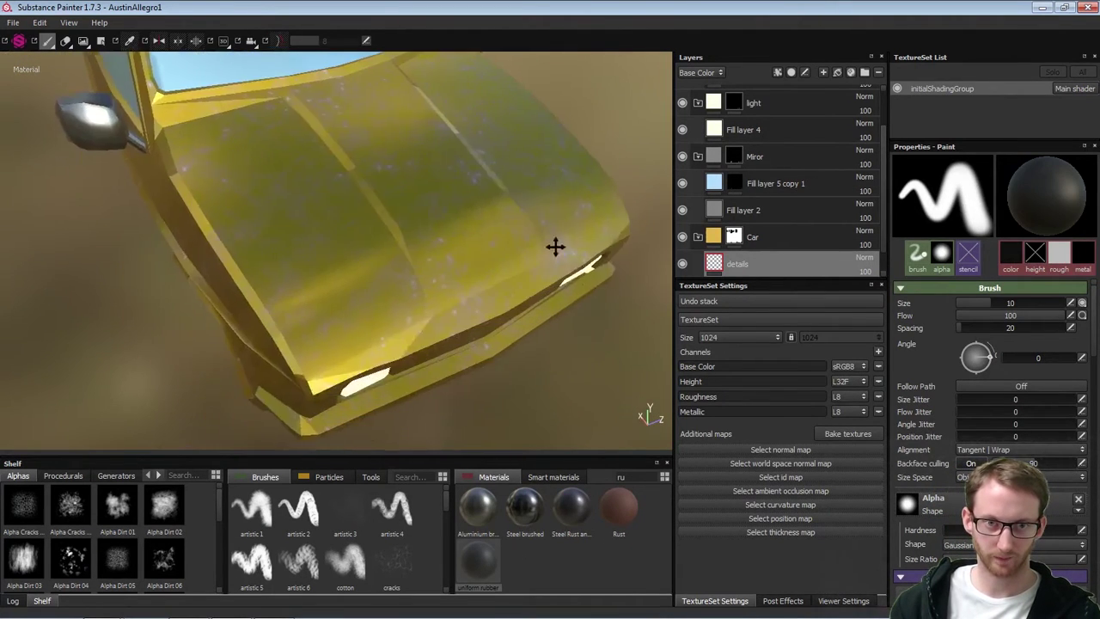
mouse_move(556, 247)
alt+mouse_down()
mouse_move(492, 324)
mouse_move(596, 280)
mouse_move(594, 257)
mouse_move(481, 211)
mouse_move(552, 279)
alt+mouse_up()
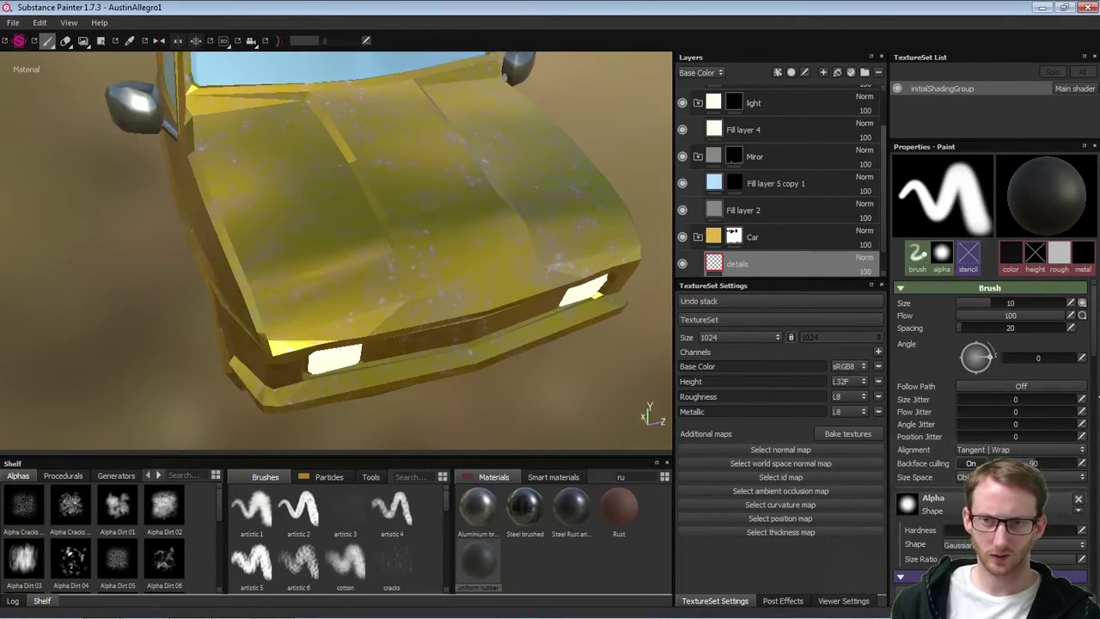
Limit the brush material to the color channel and sample the bonnet's yellow as its base color
scroll(1096, 350, down, 10)
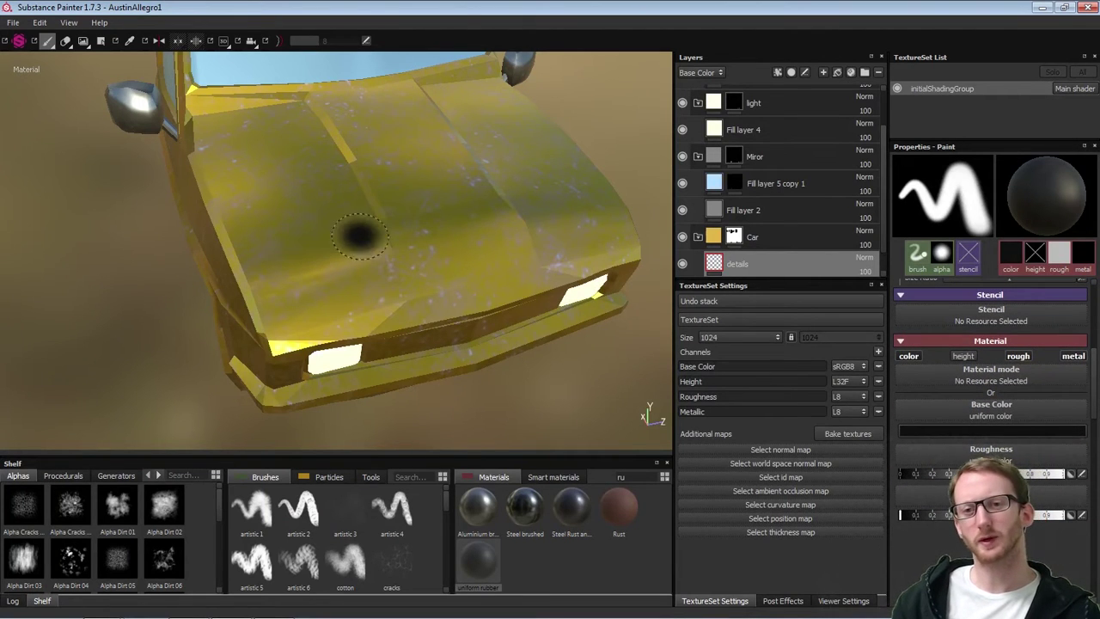
click(1018, 358)
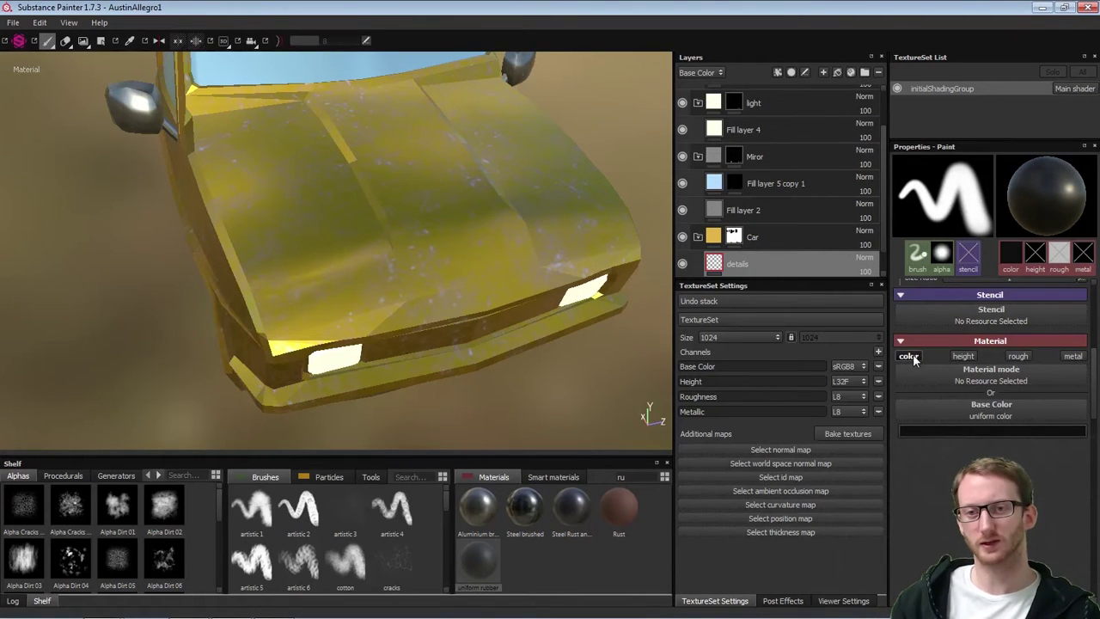
click(932, 427)
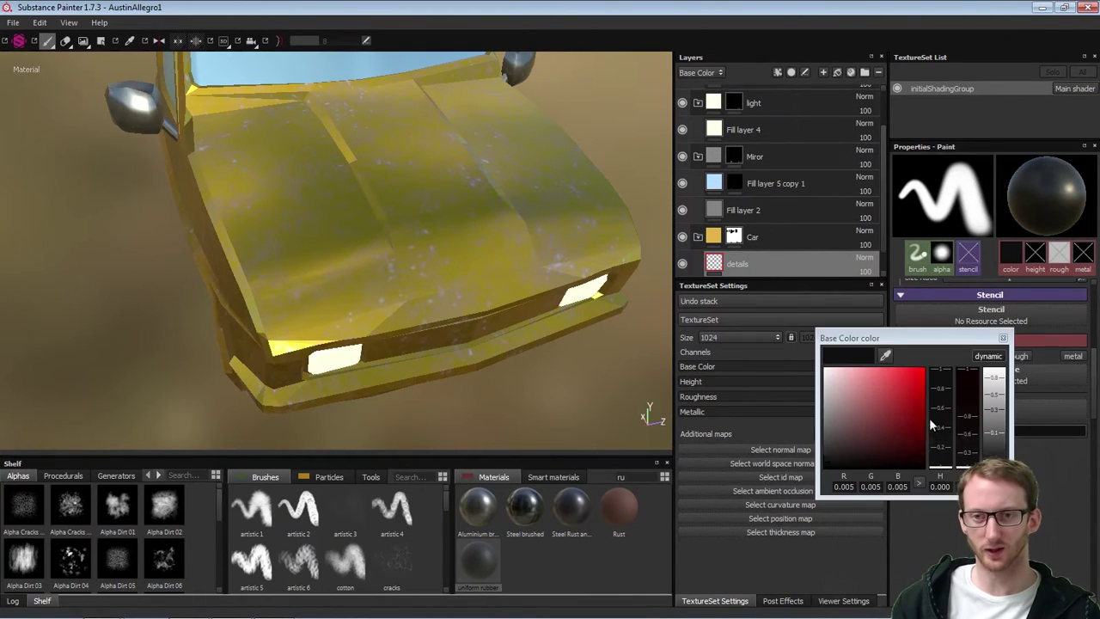
drag(888, 358, 487, 242)
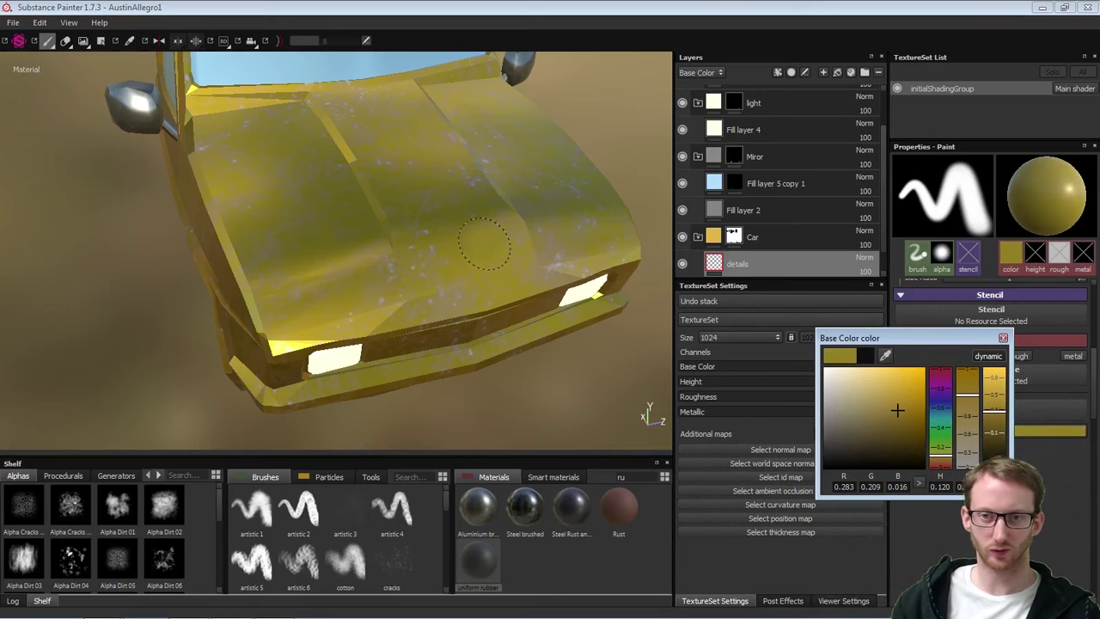
Try a brush base color of R 0.469, G 0.346, B 0.028 with a test dab on the bonnet
drag(887, 407, 897, 396)
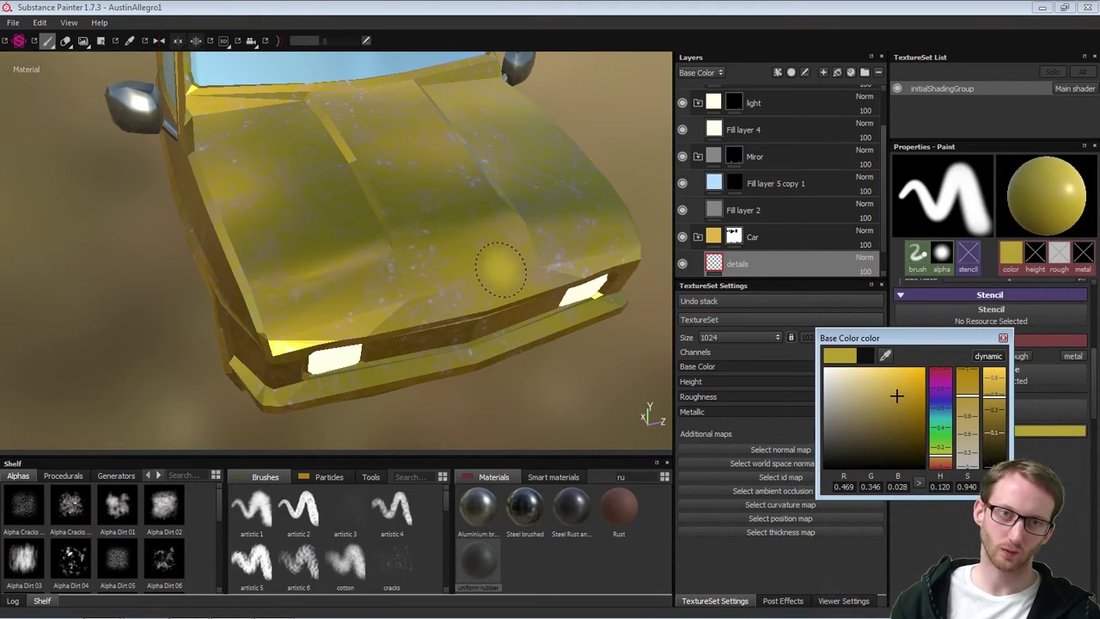
drag(417, 247, 429, 247)
alt+drag(486, 204, 459, 250)
scroll(458, 250, up, 3)
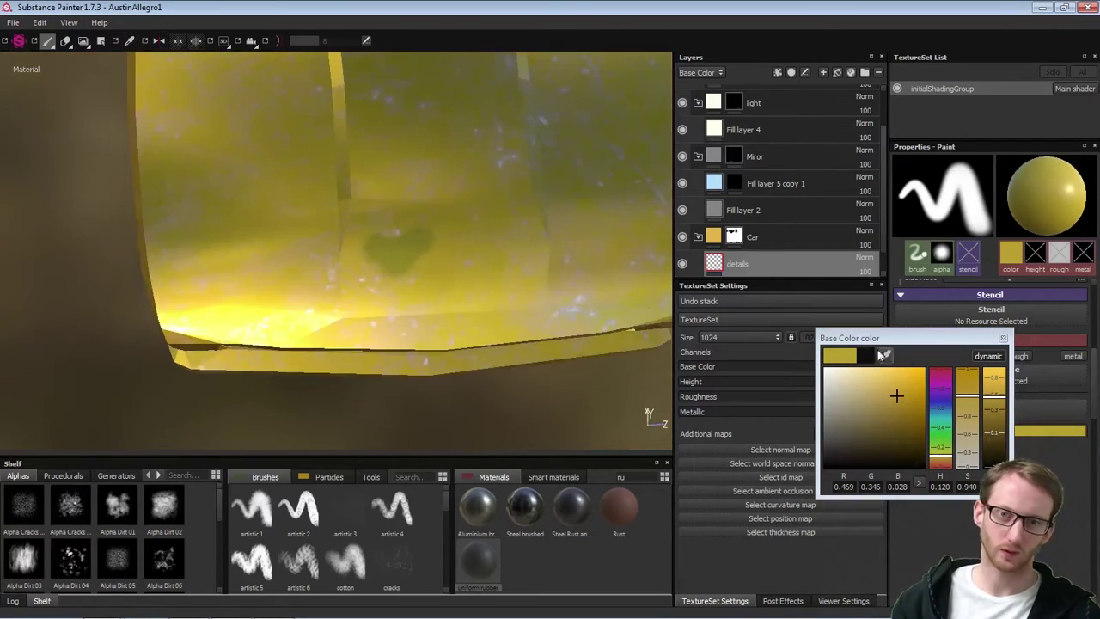
Undo the test dab, try a paler yellow of R 1.000, G 0.782, B 0.217 on the bonnet, and undo that dab too
drag(883, 369, 874, 369)
key(ctrl+z)
drag(417, 246, 428, 236)
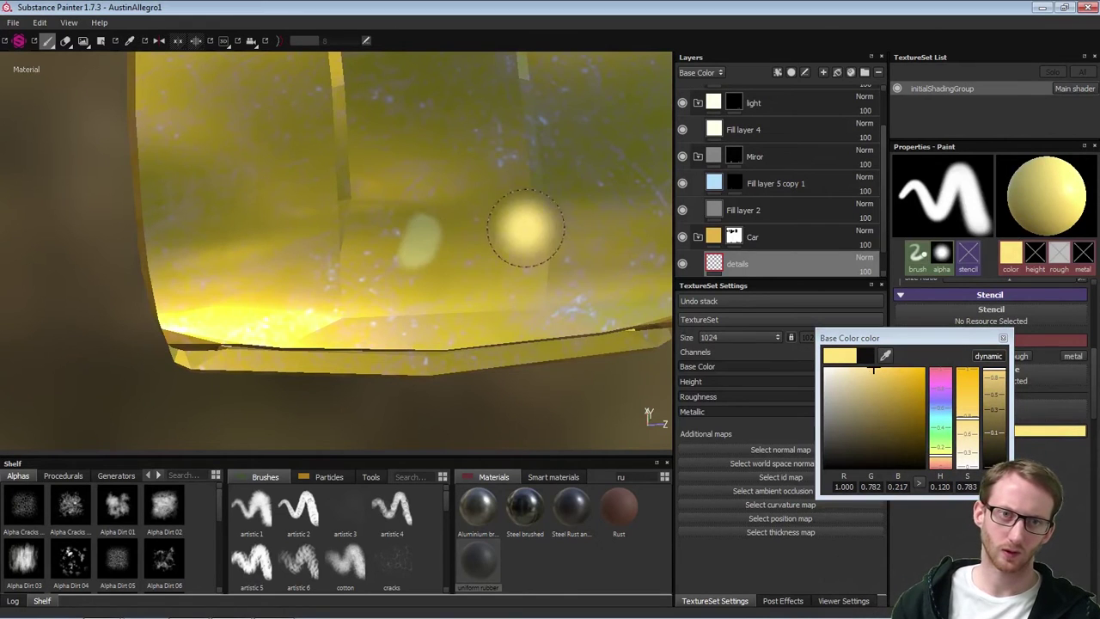
key(ctrl+z)
Try brush base colors of R 0.693, G 0.520, B 0.074 and R 0.731, G 0.523, B 0.056 against the bonnet
drag(873, 370, 888, 381)
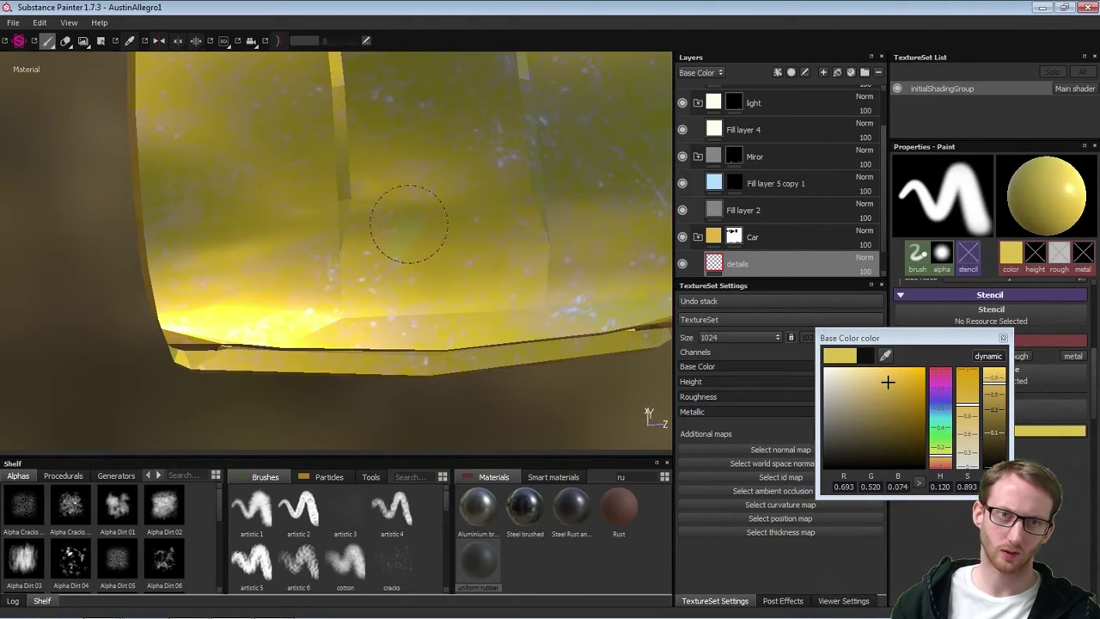
alt+drag(547, 299, 545, 259)
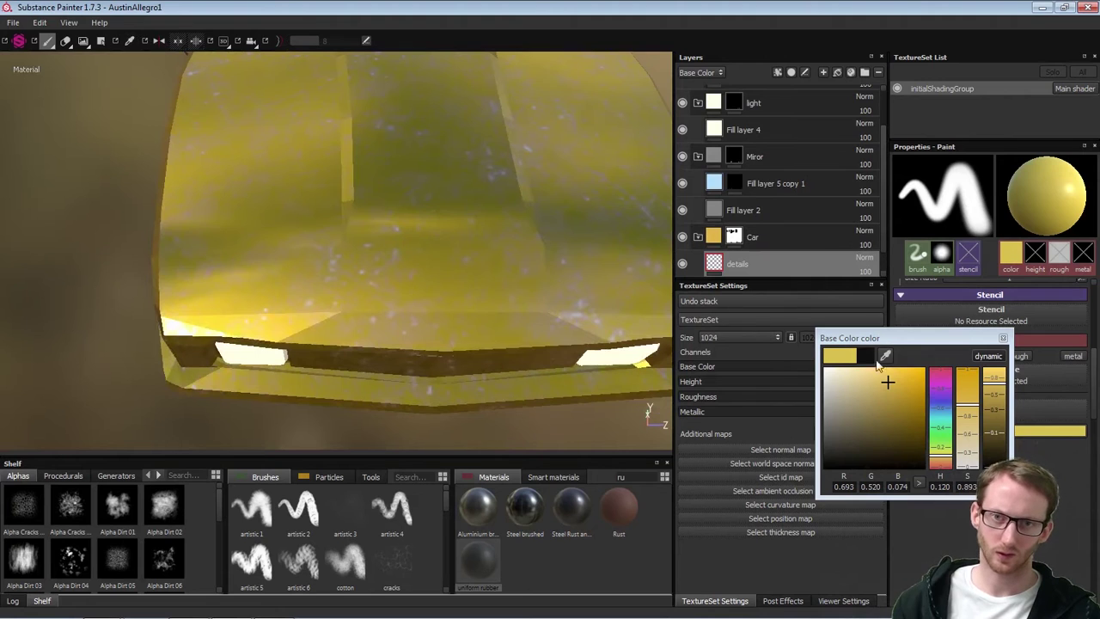
mouse_move(885, 356)
mouse_down()
mouse_move(807, 328)
mouse_move(480, 276)
mouse_move(458, 290)
mouse_up()
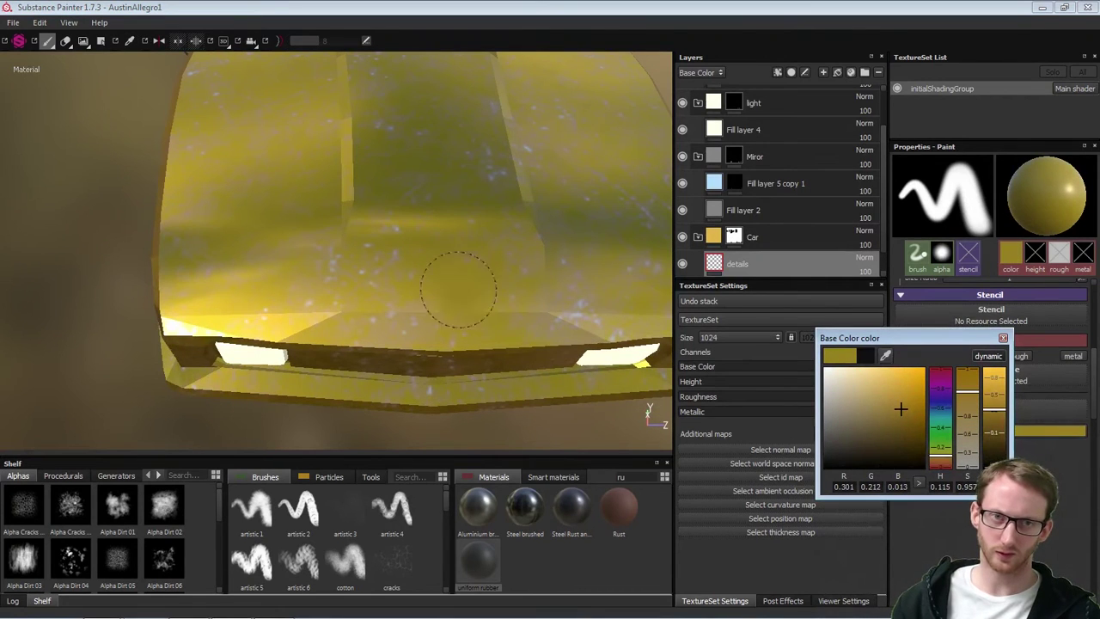
click(893, 379)
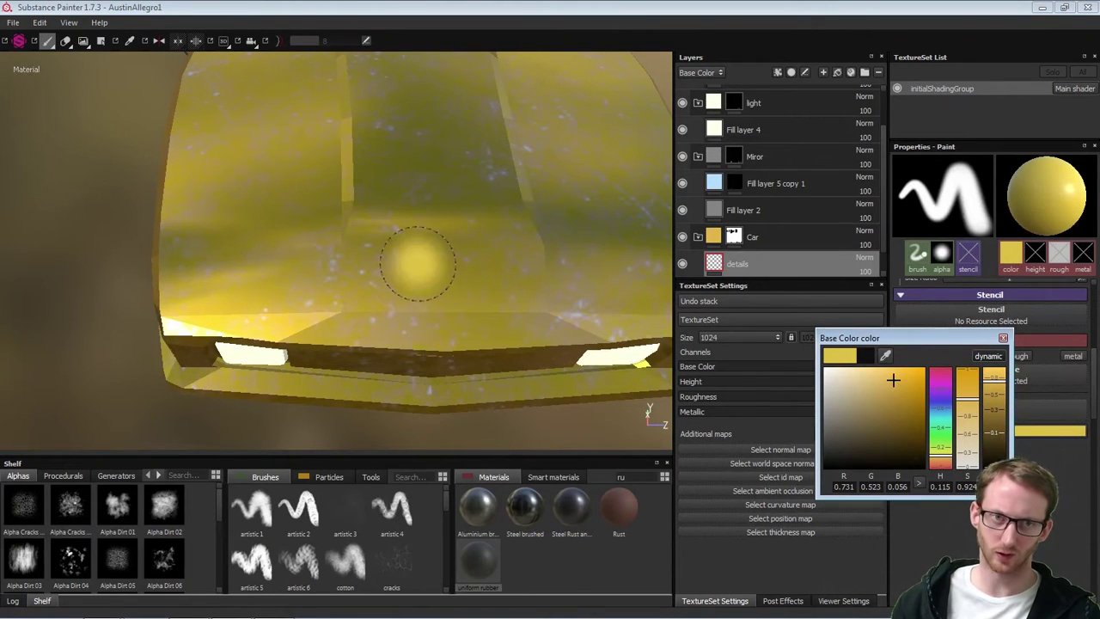
alt+drag(453, 204, 582, 216)
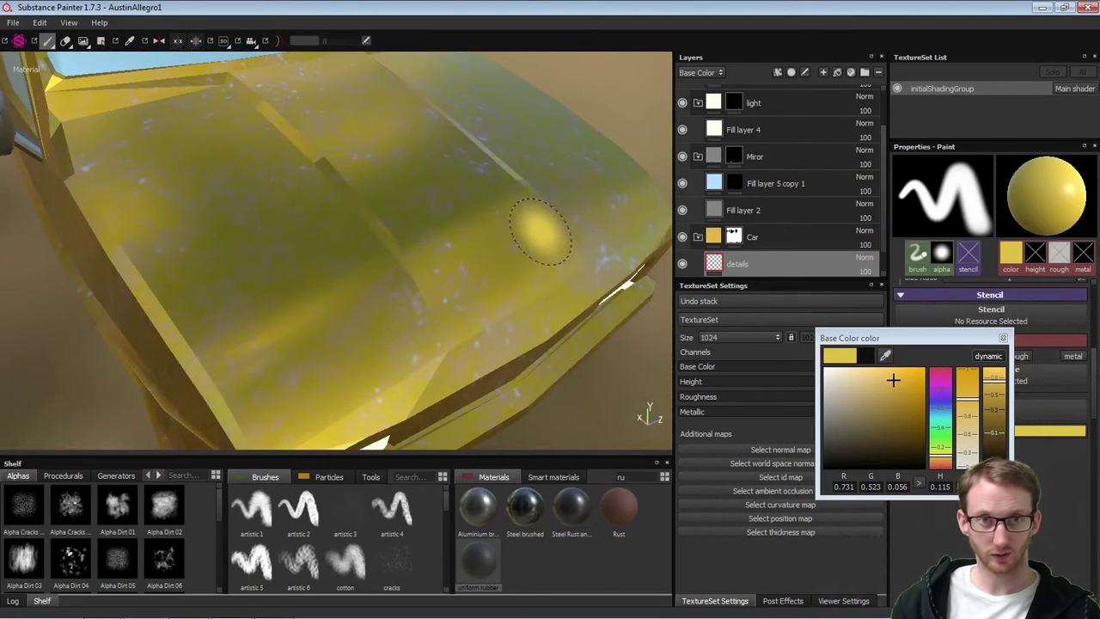
Show only the base color channel and sample the bonnet's plain yellow as brush color, R 0.791, G 0.479, B 0.031
key(c)
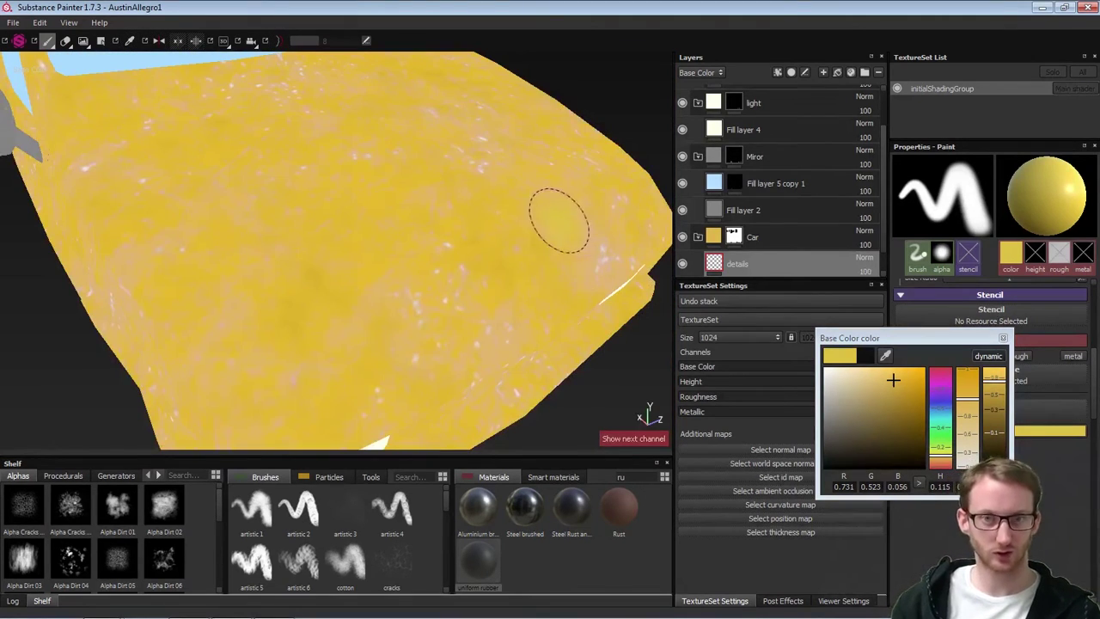
mouse_move(559, 218)
alt+mouse_down()
mouse_move(501, 269)
mouse_move(479, 240)
alt+mouse_up()
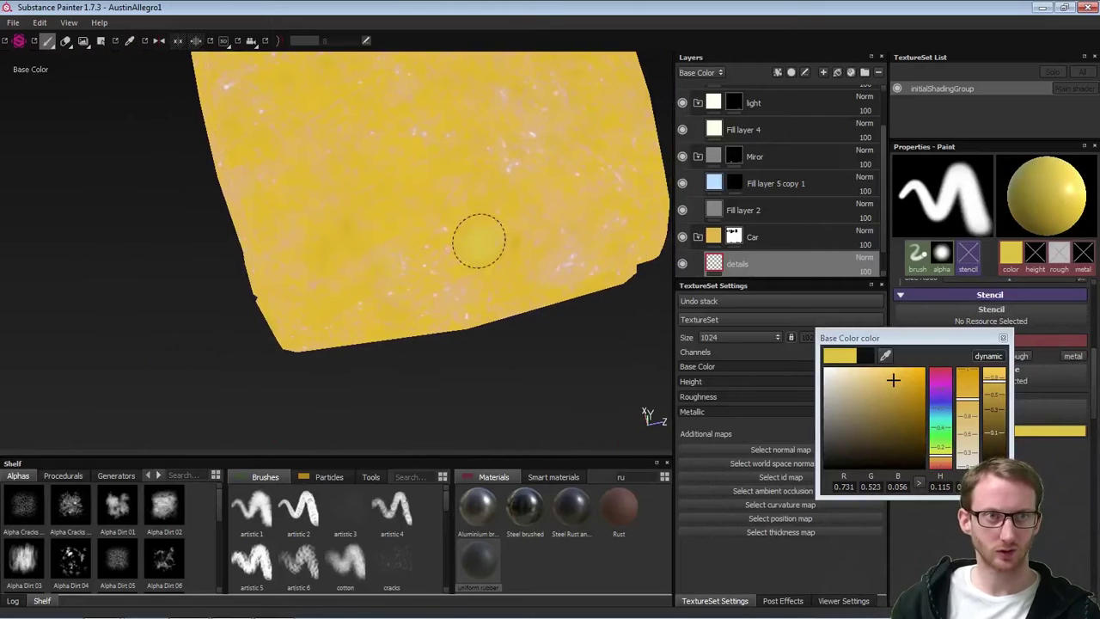
click(885, 355)
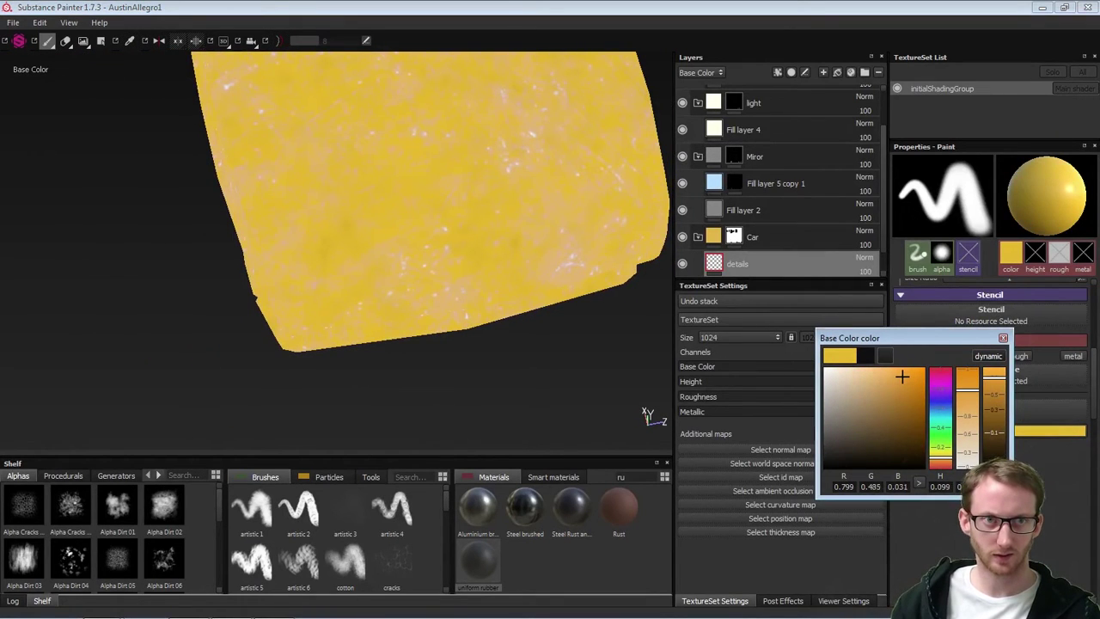
click(441, 212)
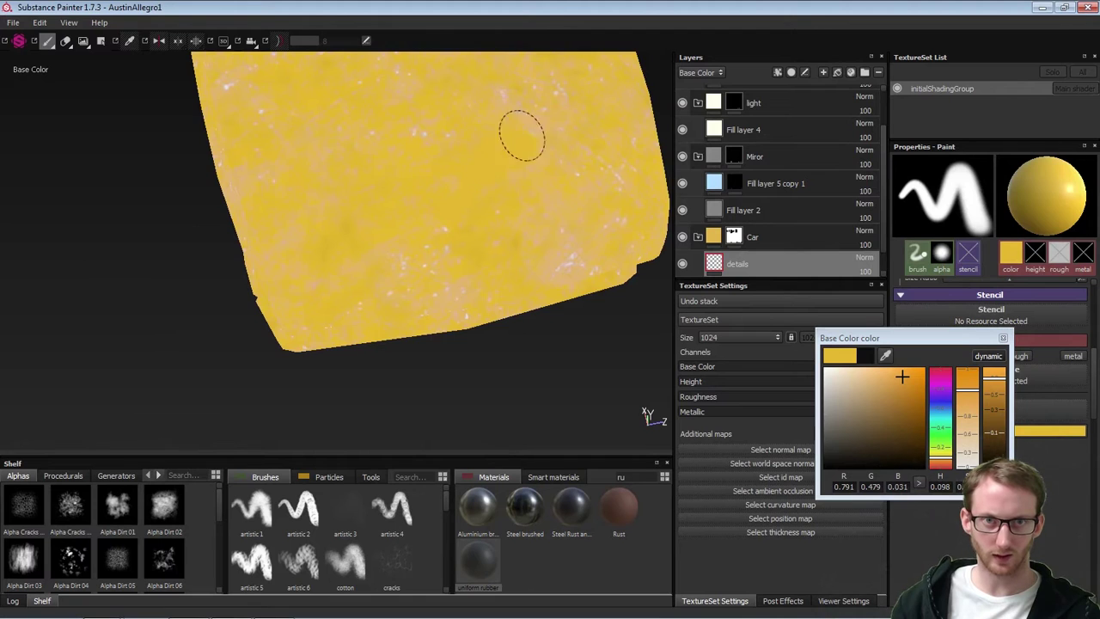
Paint the sampled yellow over the pale speckles on the bonnet in the details layer
drag(522, 135, 503, 132)
mouse_move(492, 179)
alt+mouse_down()
mouse_move(483, 201)
mouse_move(501, 214)
alt+mouse_up()
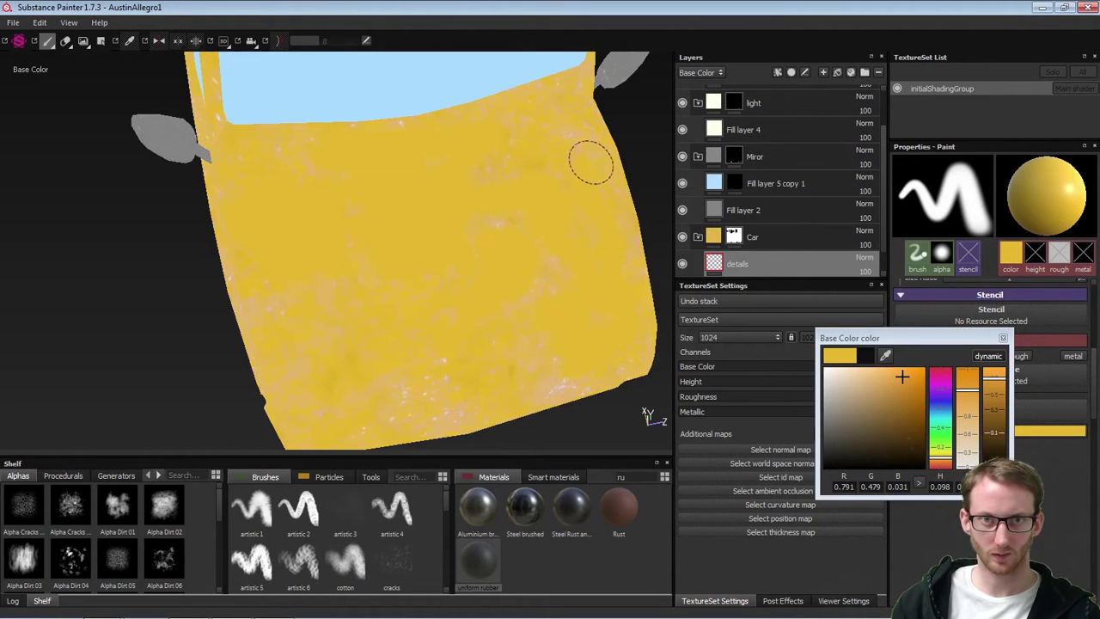
alt+right_drag(494, 272, 471, 273)
alt+drag(471, 273, 474, 209)
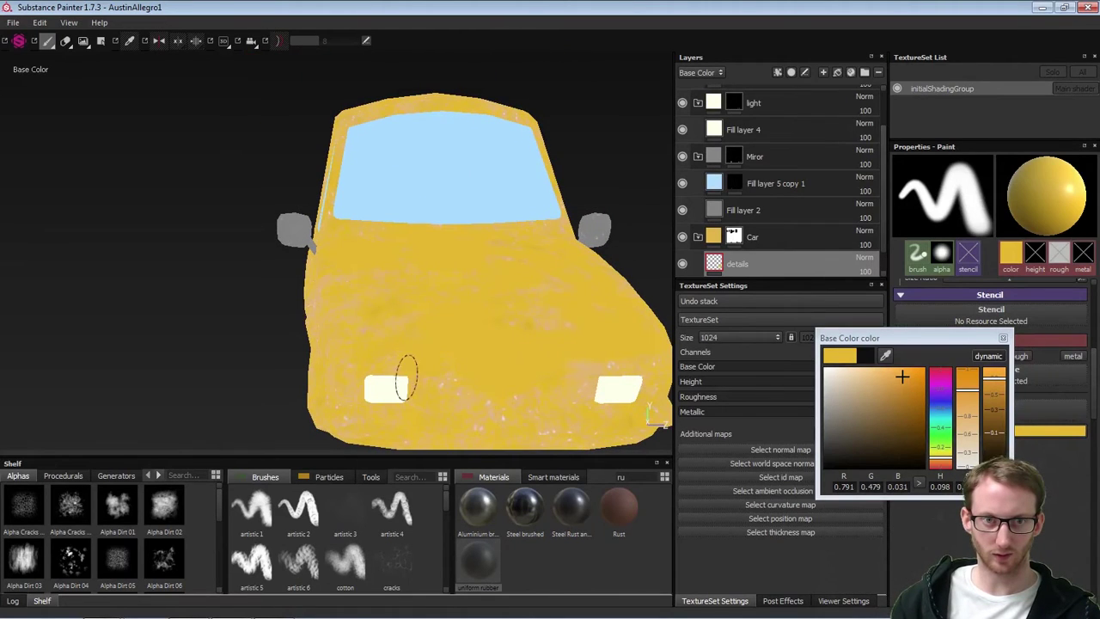
alt+right_drag(591, 353, 469, 263)
mouse_move(469, 263)
alt+mouse_down()
mouse_move(479, 272)
mouse_move(420, 292)
alt+mouse_up()
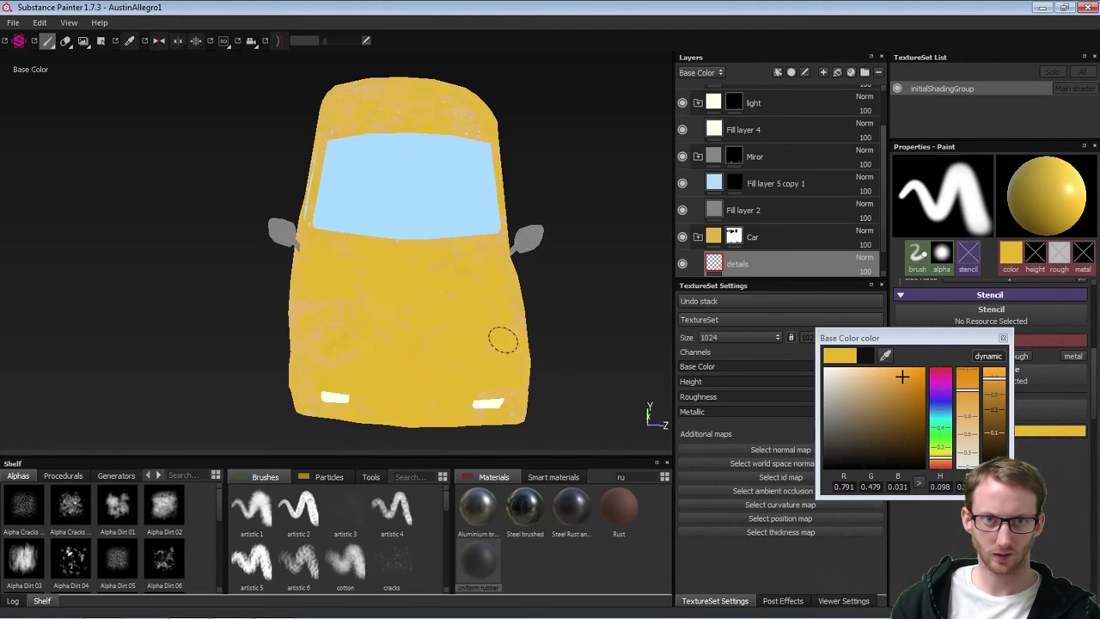
Enlarge the brush and paint over the speckles on the car's side around the front wing and door mirror
mouse_move(504, 340)
alt+mouse_down()
mouse_move(437, 287)
mouse_move(573, 344)
mouse_move(496, 301)
mouse_move(481, 275)
alt+mouse_up()
scroll(523, 342, down, 3)
scroll(481, 275, up, 5)
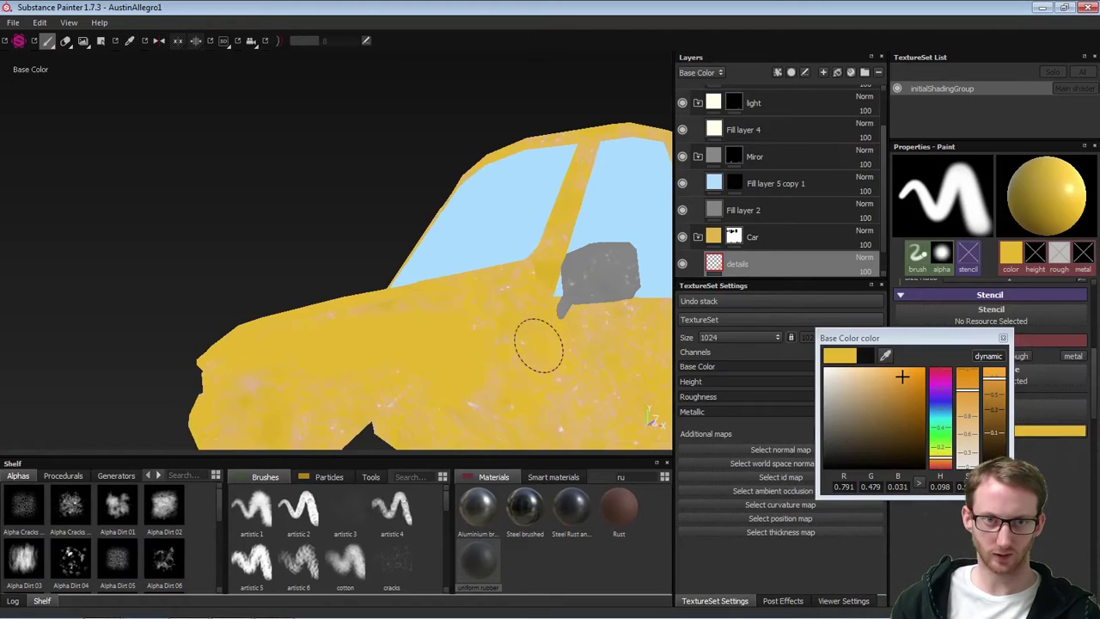
scroll(538, 345, down, 3)
alt+middle_drag(470, 309, 464, 277)
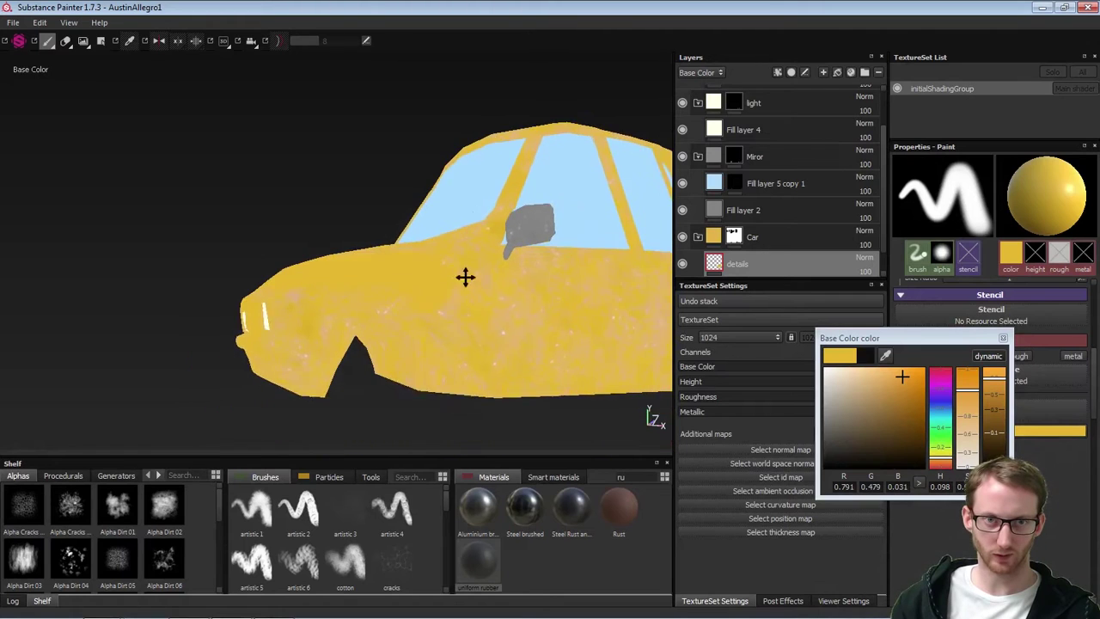
mouse_move(464, 278)
alt+mouse_down()
mouse_move(410, 287)
mouse_move(483, 294)
mouse_move(405, 298)
mouse_move(483, 286)
alt+mouse_up()
key(bracketright)
key(bracketright)
key(bracketright)
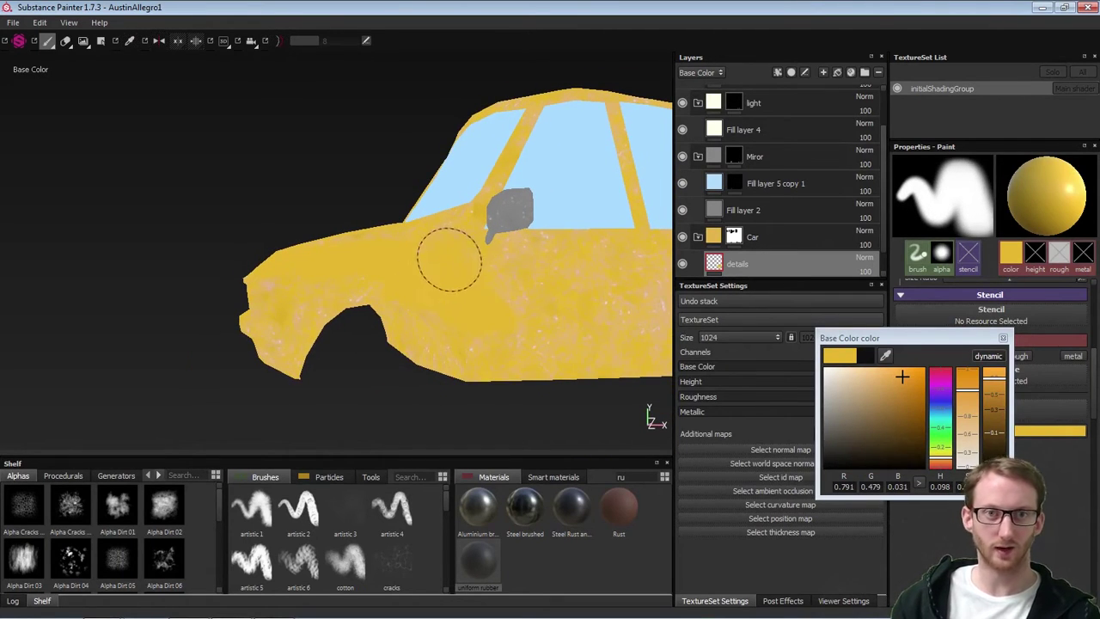
Turn on painting symmetry and set its axis to Mirror Z so the plane divides the car lengthwise
alt+drag(380, 208, 500, 236)
click(156, 43)
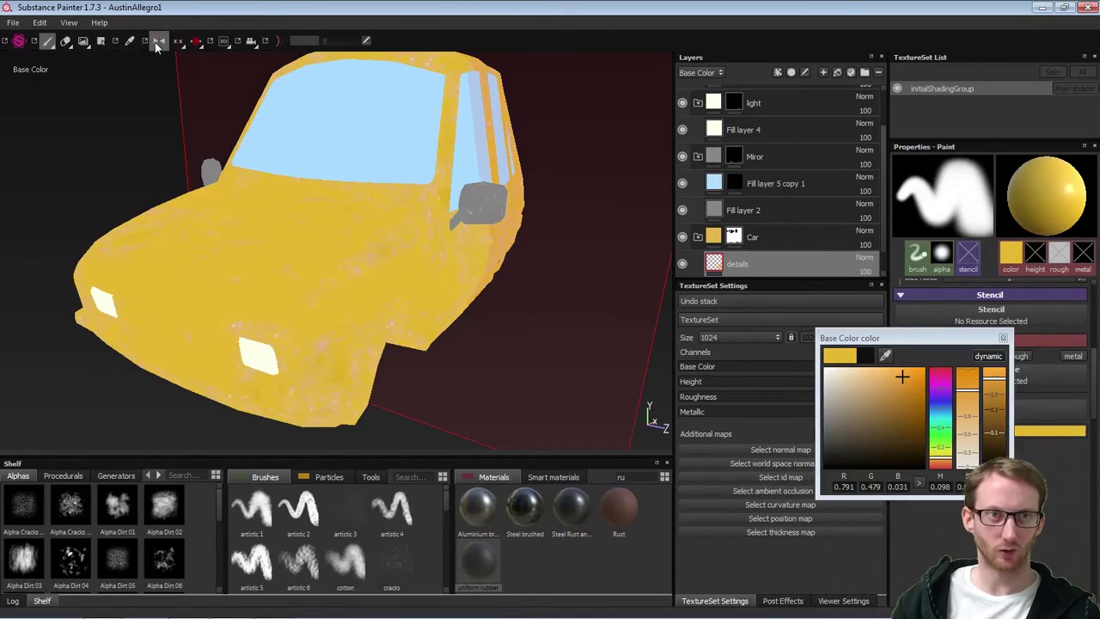
click(180, 43)
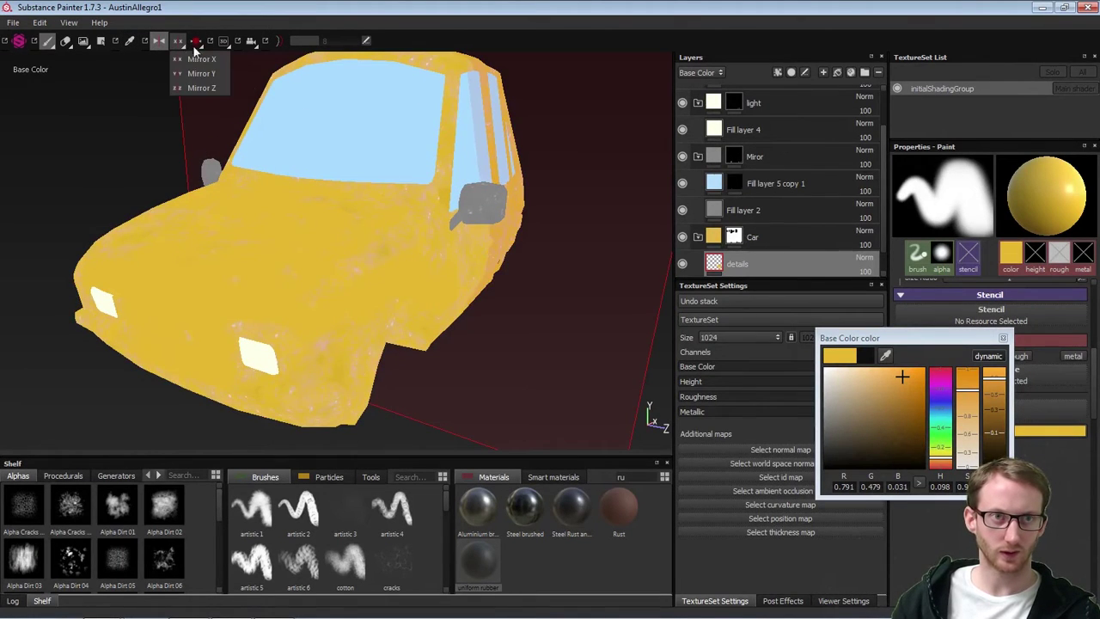
click(201, 73)
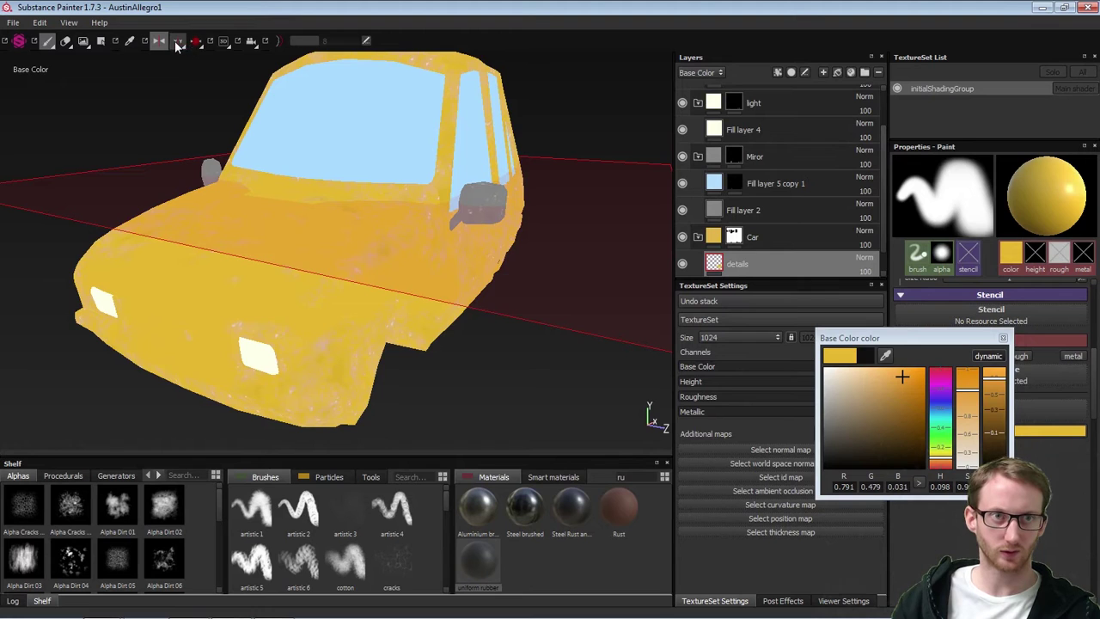
click(178, 44)
click(201, 87)
Paint yellow over the speckles on the doors and side panels with symmetry on
alt+drag(301, 216, 400, 253)
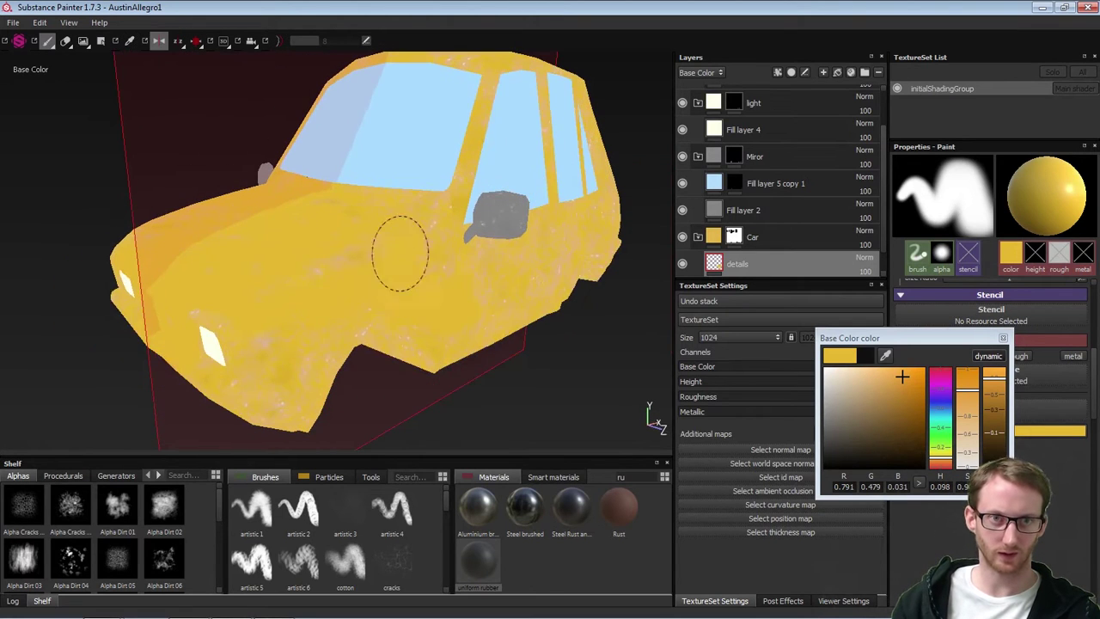
alt+shift+drag(424, 215, 424, 300)
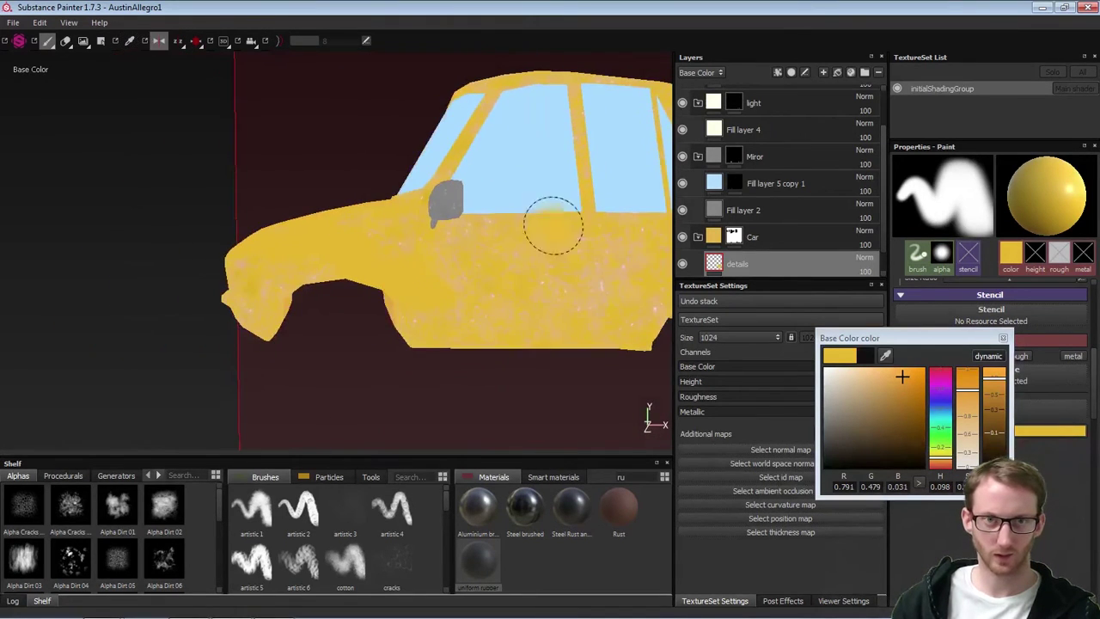
key(l)
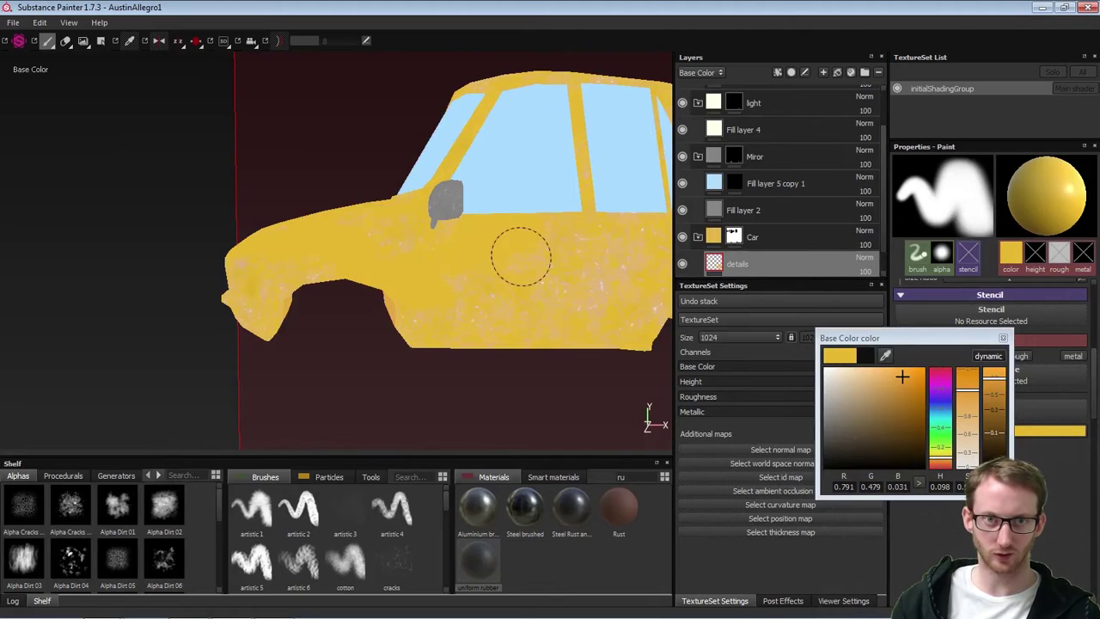
alt+middle_drag(513, 253, 444, 255)
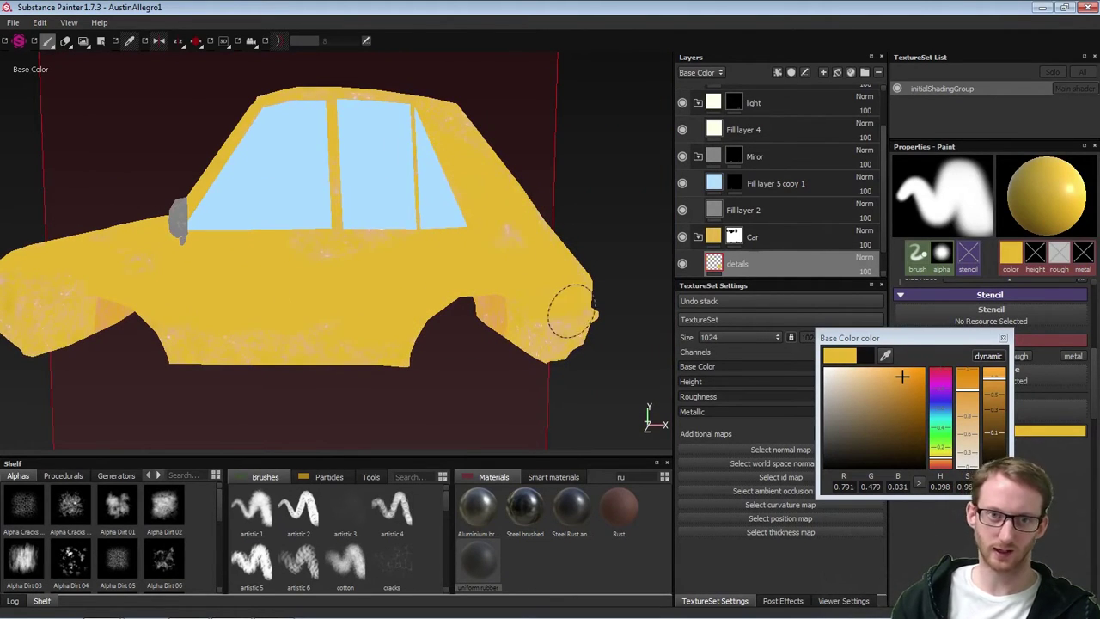
Cover the speckles on the car's rear end, rear corners and roof with the same yellow
alt+drag(600, 271, 383, 283)
alt+right_drag(383, 283, 361, 172)
alt+middle_drag(361, 171, 278, 121)
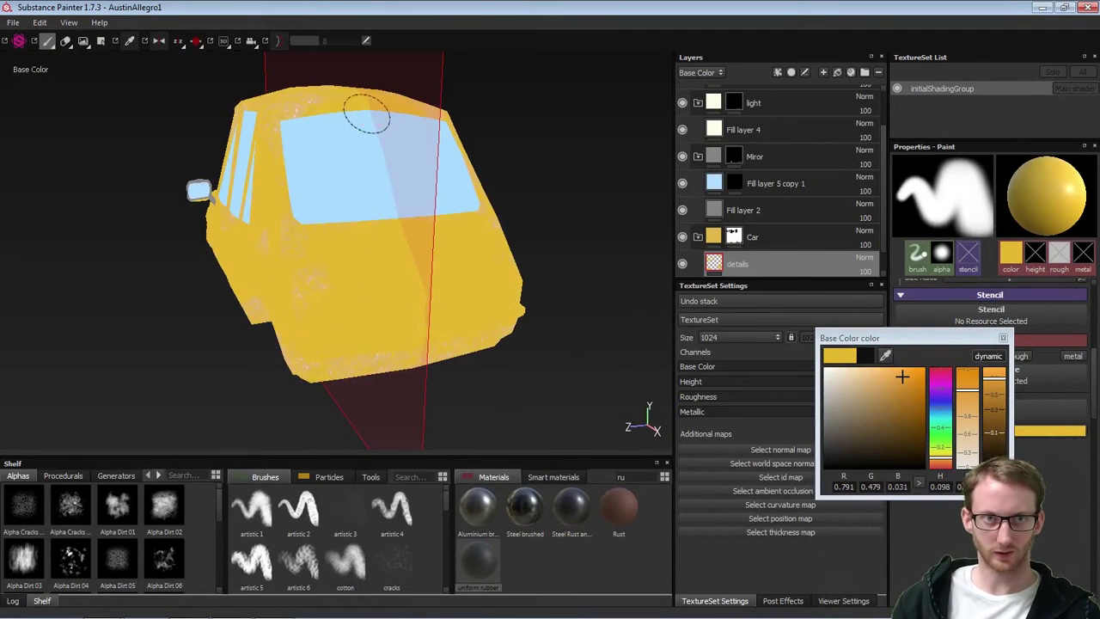
alt+drag(367, 113, 383, 220)
alt+right_drag(340, 157, 289, 88)
alt+middle_drag(289, 88, 403, 160)
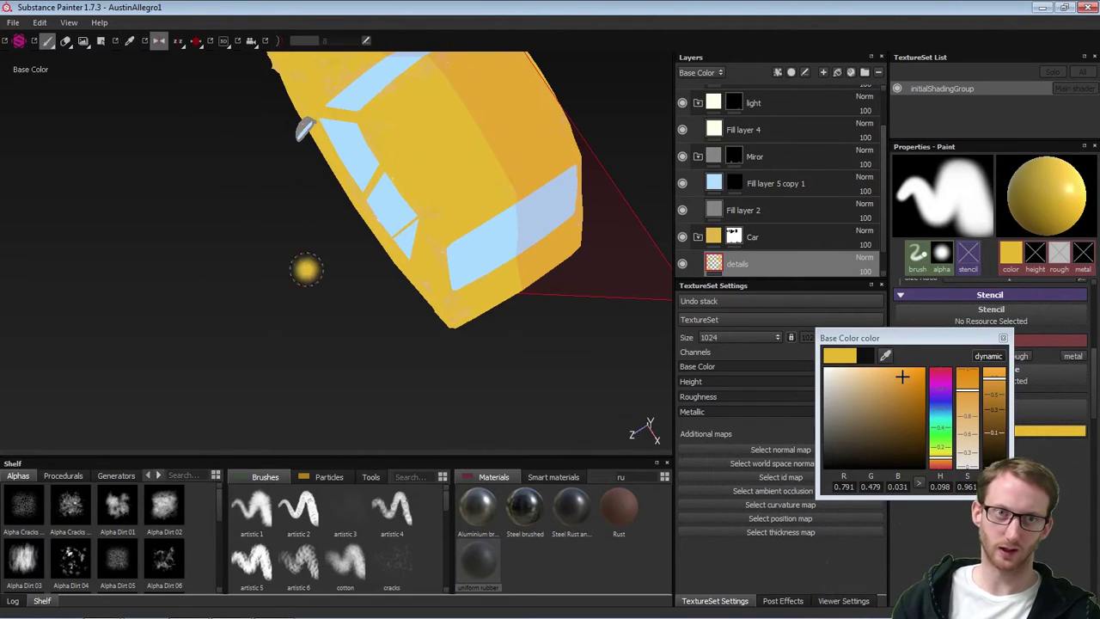
Paint out the remaining speckles on the front end, front wing and front door
alt+drag(307, 268, 486, 243)
alt+right_drag(468, 269, 270, 295)
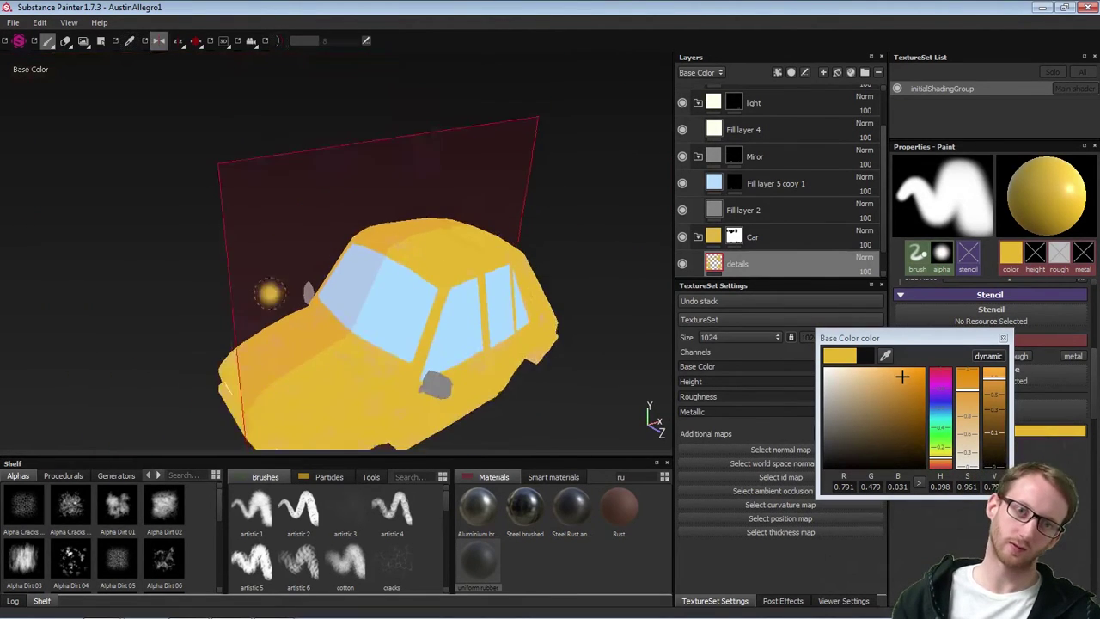
alt+middle_drag(270, 295, 283, 213)
alt+drag(389, 332, 488, 289)
alt+drag(419, 311, 300, 333)
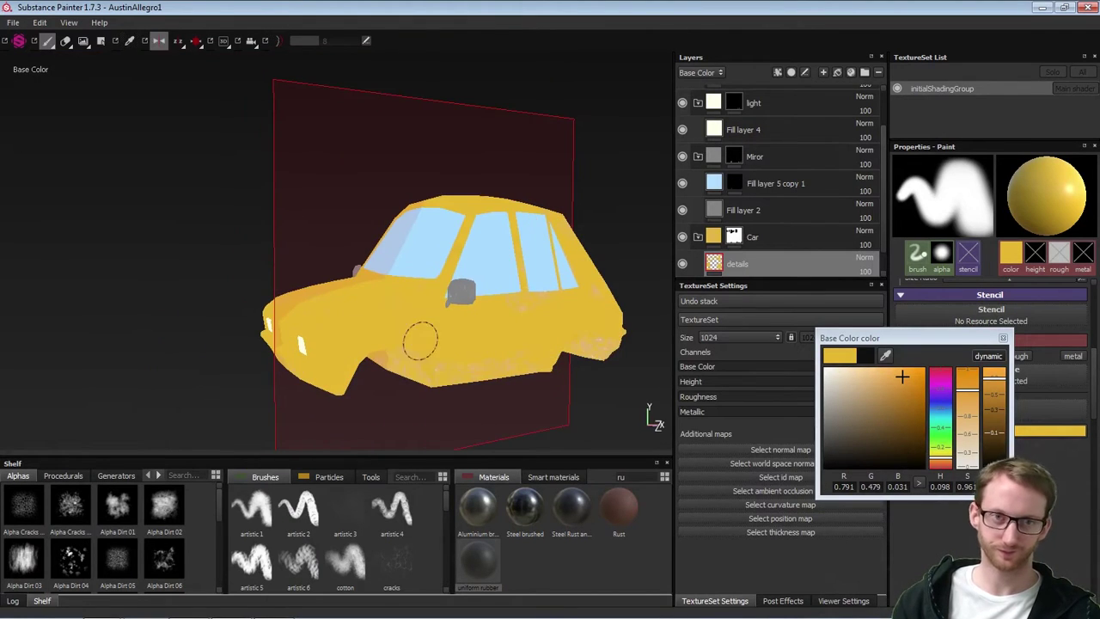
Touch up the leftover speckled patches along the sills, wheel arches, bonnet and rear side panels
mouse_move(531, 375)
alt+mouse_down()
mouse_move(447, 337)
mouse_move(456, 339)
alt+mouse_up()
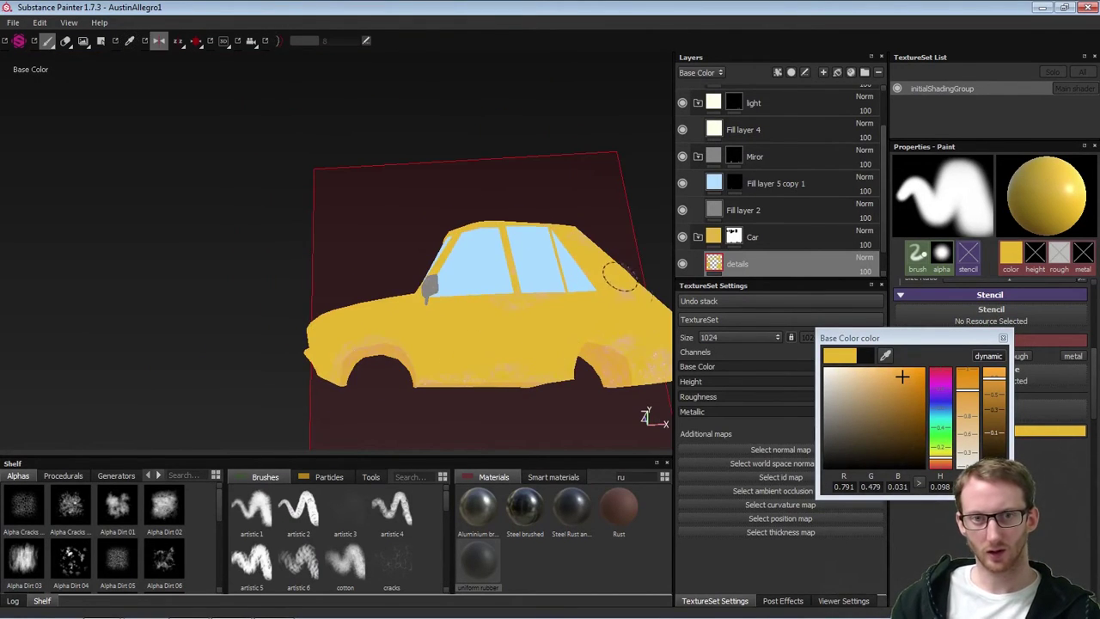
mouse_move(507, 311)
alt+mouse_down()
mouse_move(538, 334)
mouse_move(610, 340)
alt+mouse_up()
alt+drag(443, 192, 447, 226)
alt+drag(426, 271, 421, 241)
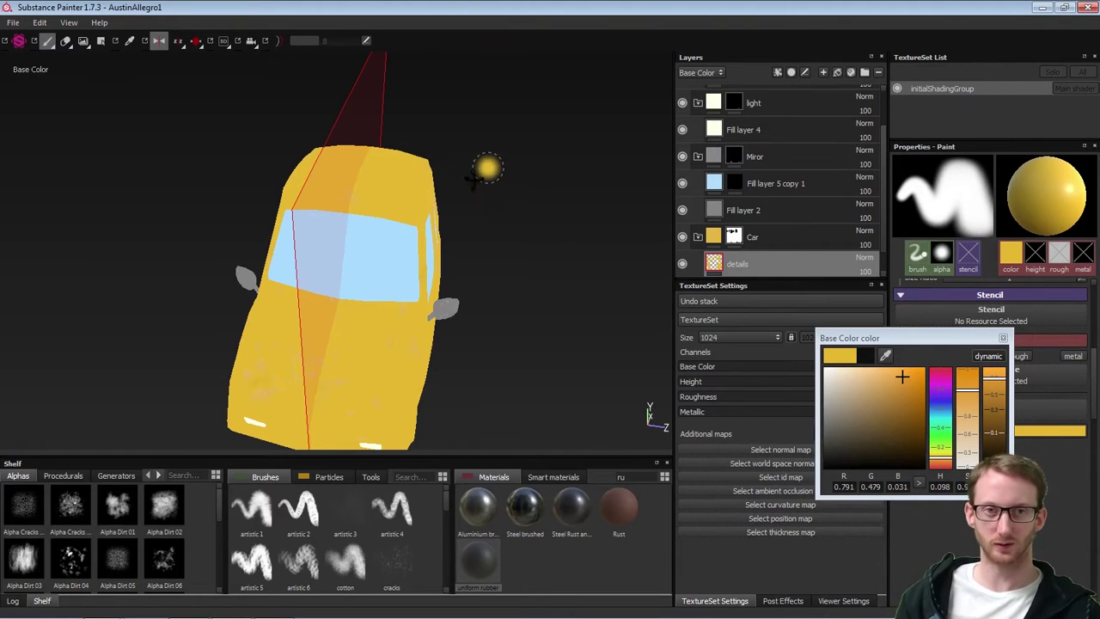
alt+drag(486, 168, 540, 250)
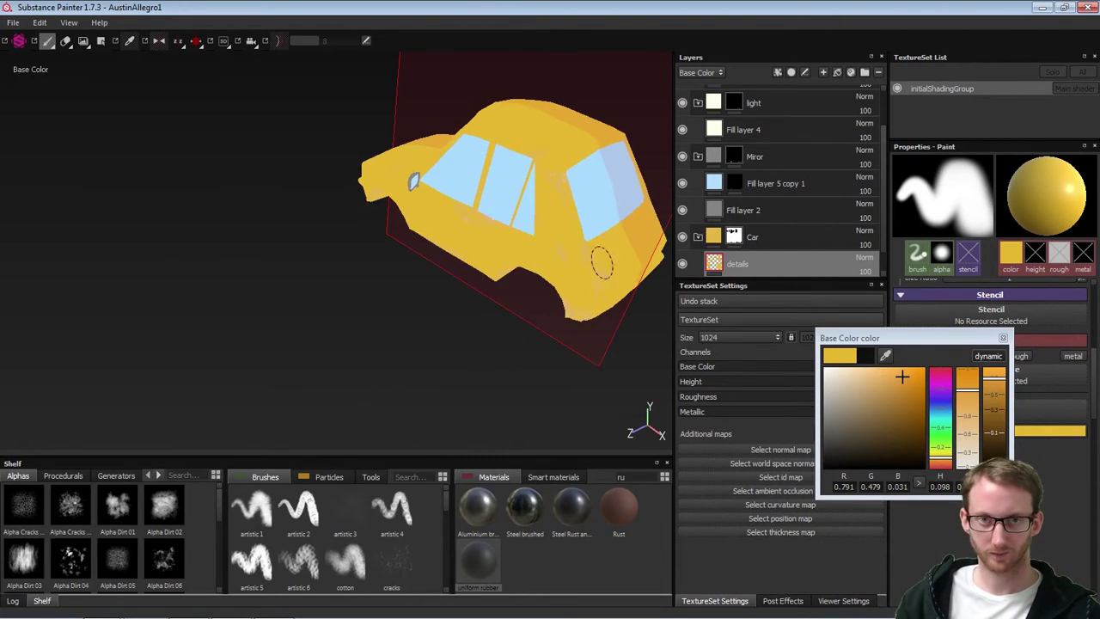
alt+drag(403, 267, 513, 232)
Switch back to the full material view and examine the repainted body from the front, side, rear and above
key(m)
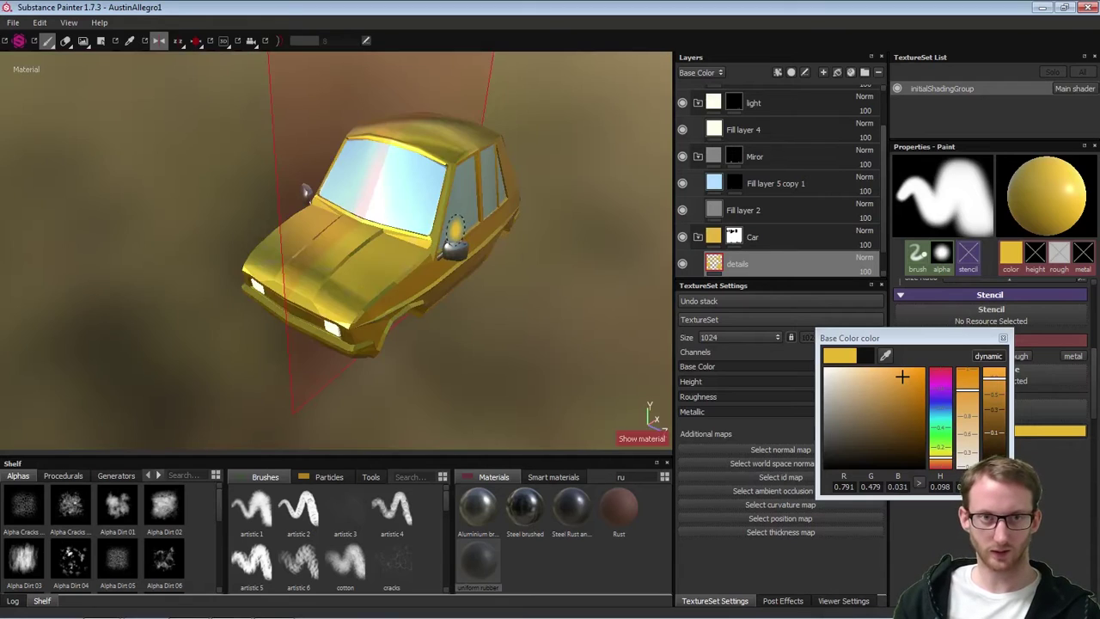
alt+drag(323, 228, 399, 296)
alt+right_drag(392, 152, 472, 378)
alt+drag(386, 320, 503, 201)
alt+drag(369, 283, 266, 301)
alt+right_drag(387, 361, 322, 262)
mouse_move(412, 249)
alt+mouse_down()
mouse_move(371, 241)
mouse_move(378, 186)
mouse_move(432, 144)
mouse_move(466, 261)
mouse_move(513, 323)
mouse_move(485, 316)
alt+mouse_up()
mouse_move(386, 290)
alt+mouse_down()
mouse_move(476, 280)
mouse_move(503, 189)
alt+mouse_up()
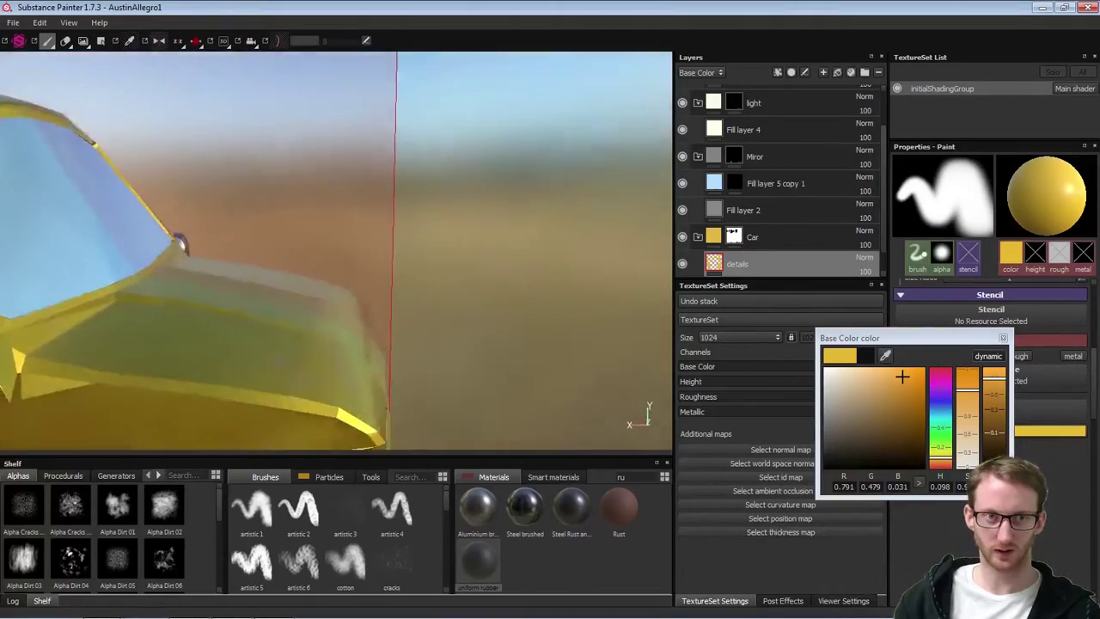
alt+right_drag(326, 352, 249, 320)
mouse_move(356, 344)
alt+mouse_down()
mouse_move(386, 270)
mouse_move(352, 282)
mouse_move(283, 357)
alt+mouse_up()
alt+drag(417, 293, 297, 282)
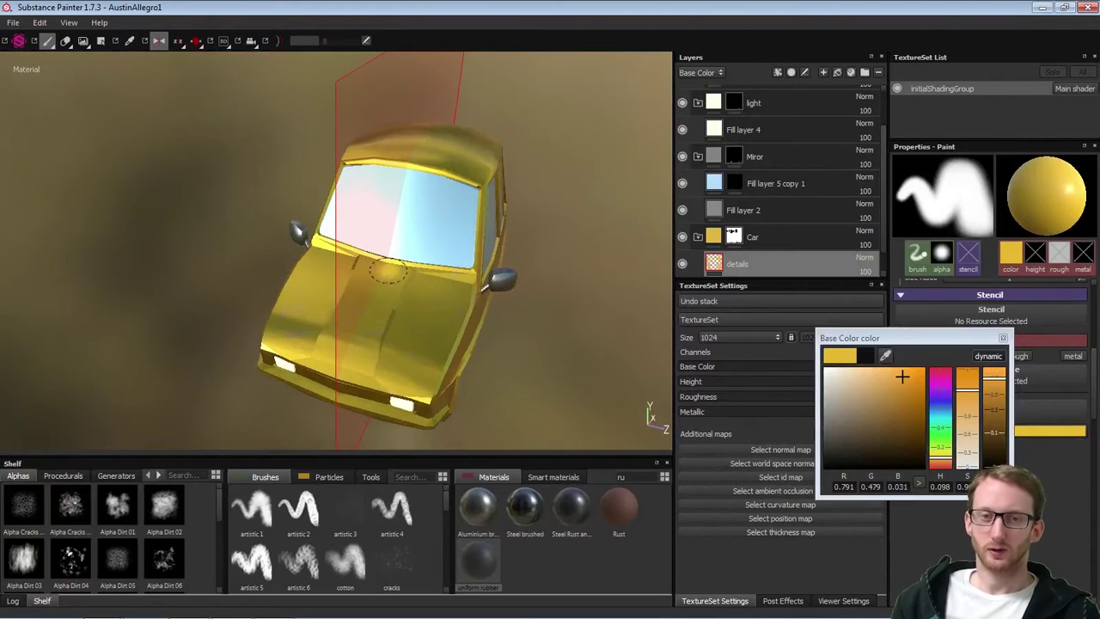
alt+drag(426, 290, 401, 261)
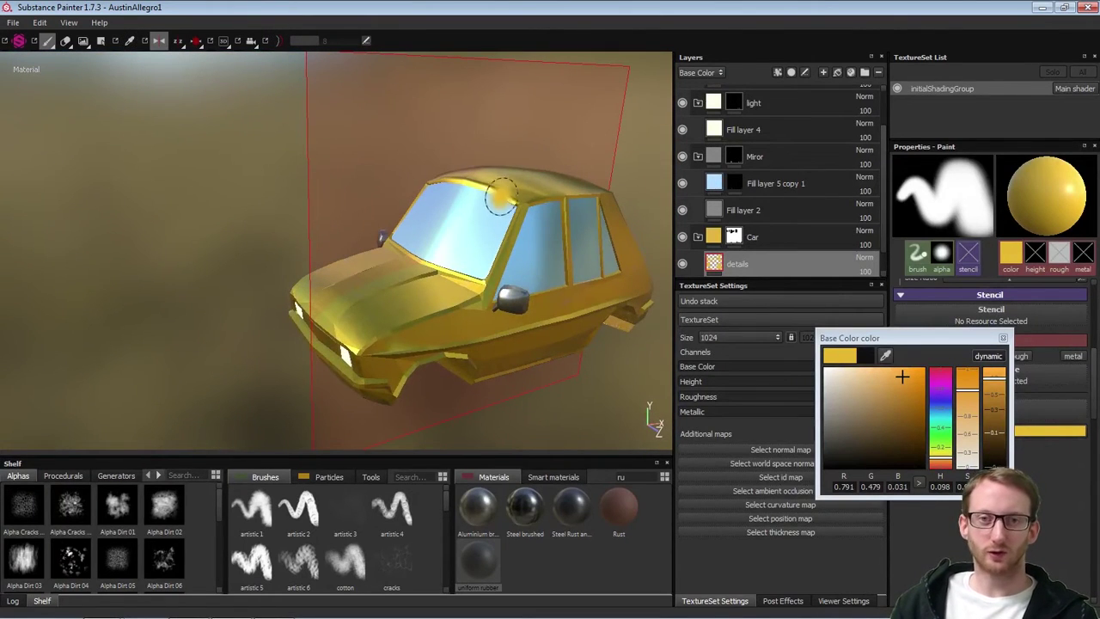
alt+drag(383, 311, 425, 316)
alt+right_drag(253, 260, 255, 349)
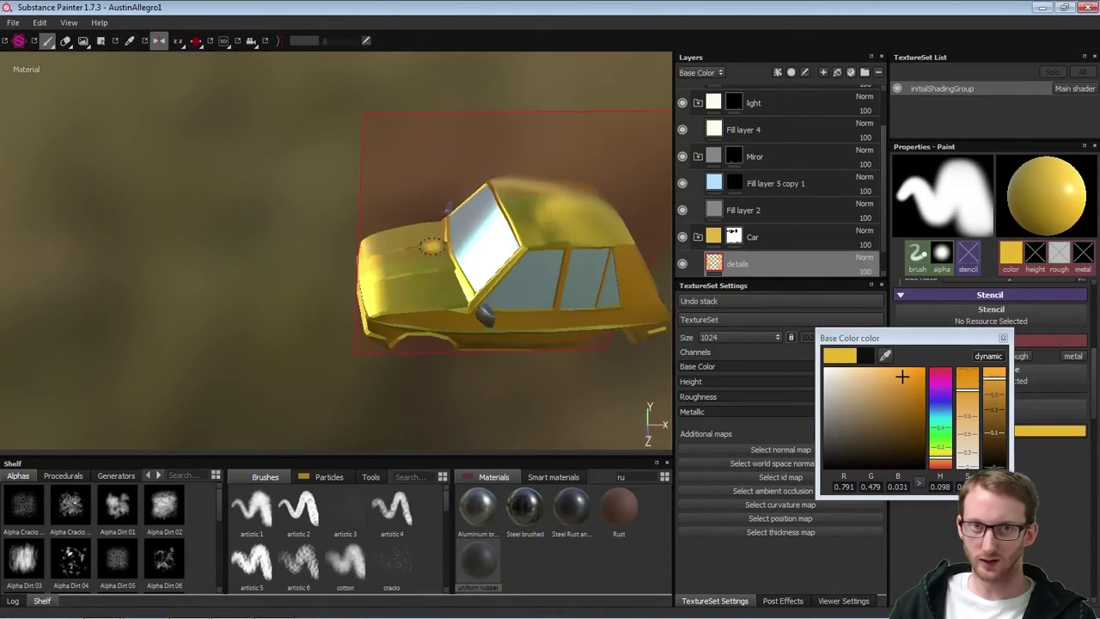
alt+middle_drag(391, 250, 292, 265)
alt+drag(292, 265, 457, 277)
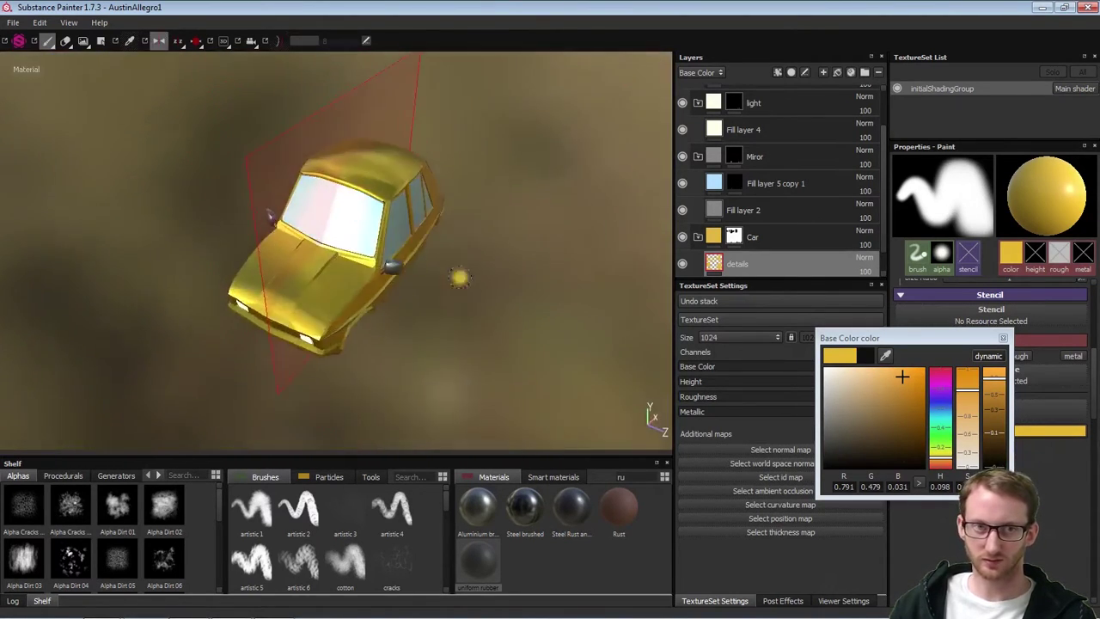
Try a paler yellow brush stroke on the bonnet beside the windscreen and undo it
alt+right_drag(459, 275, 378, 315)
alt+drag(378, 312, 345, 318)
alt+right_drag(541, 279, 522, 335)
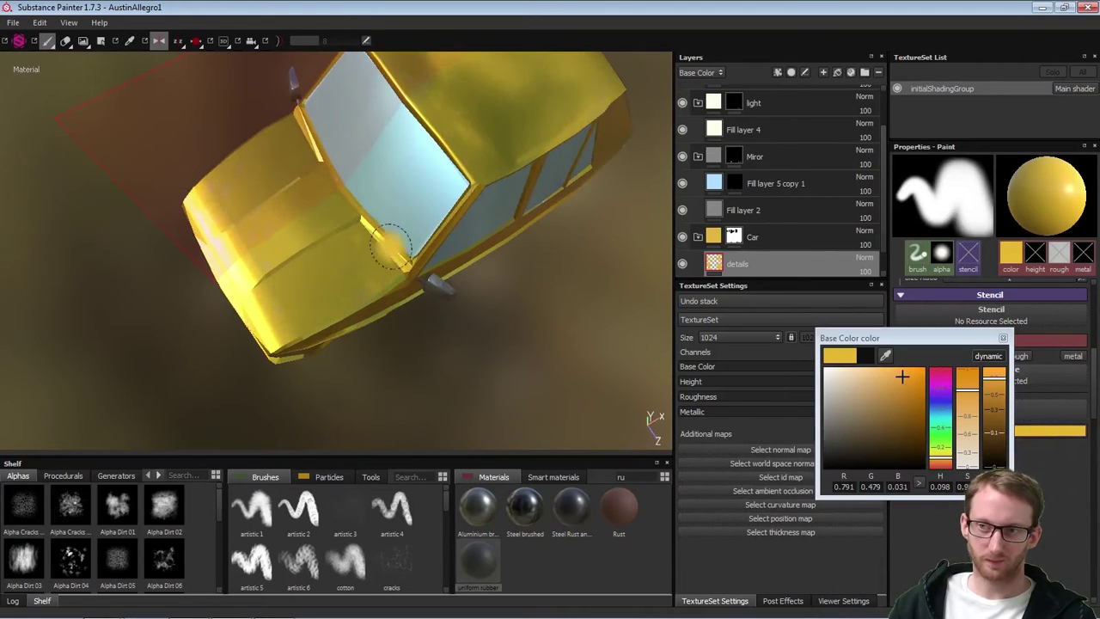
drag(889, 374, 871, 377)
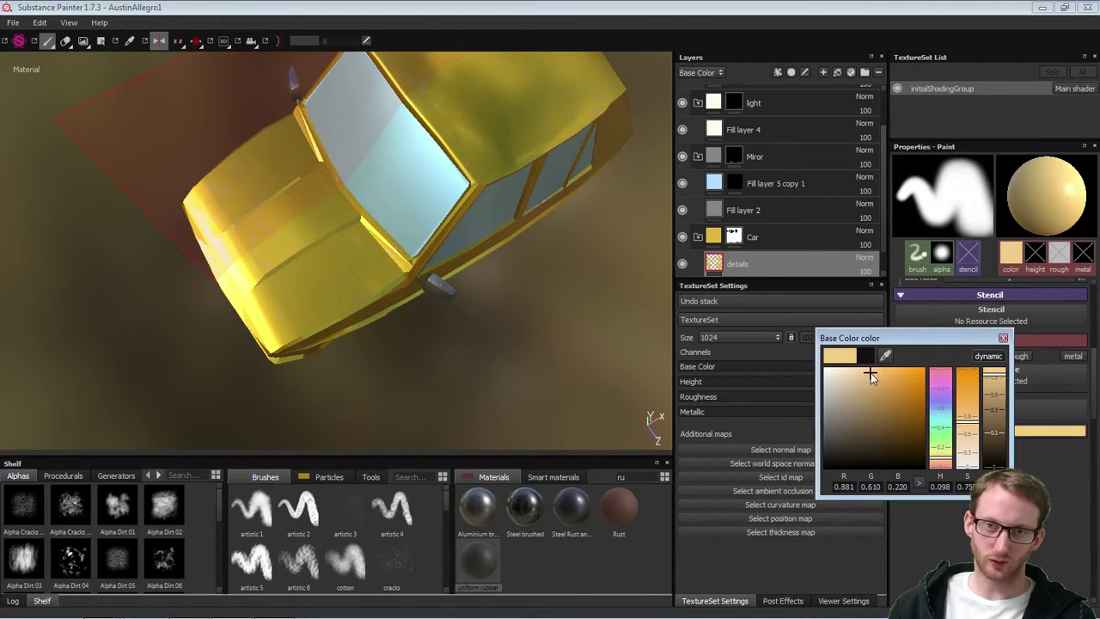
drag(307, 282, 368, 234)
key(ctrl+z)
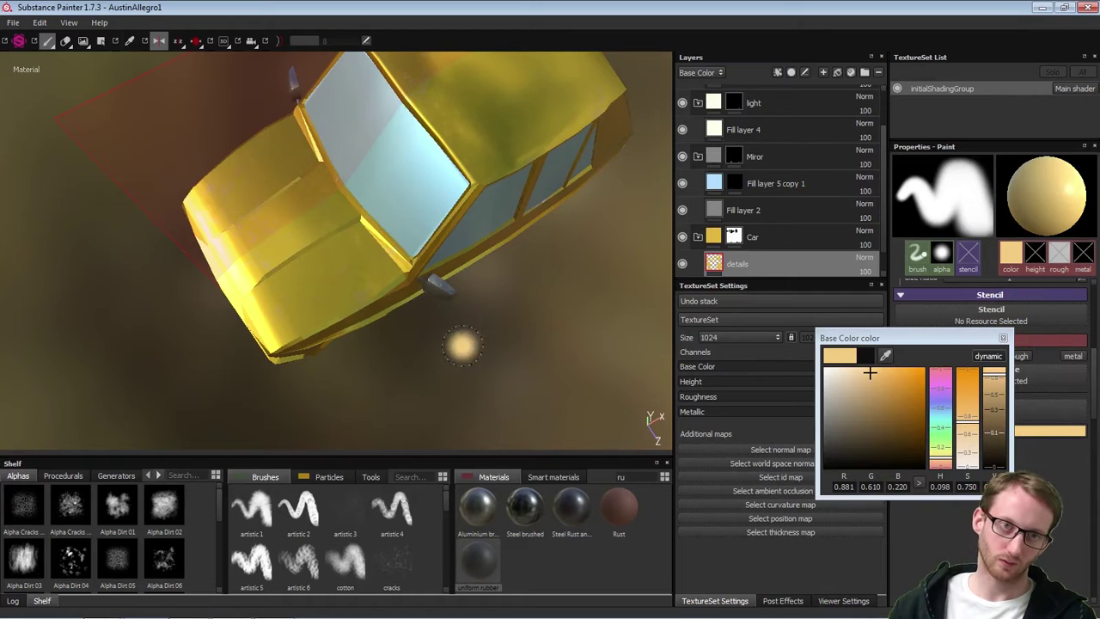
Show only the base colour and resample the body's yellow as the brush colour
mouse_move(462, 346)
alt+mouse_down()
mouse_move(519, 302)
mouse_move(648, 245)
mouse_move(521, 255)
mouse_move(486, 271)
alt+mouse_up()
key(c)
mouse_move(885, 355)
mouse_down()
mouse_move(847, 337)
mouse_move(362, 279)
mouse_up()
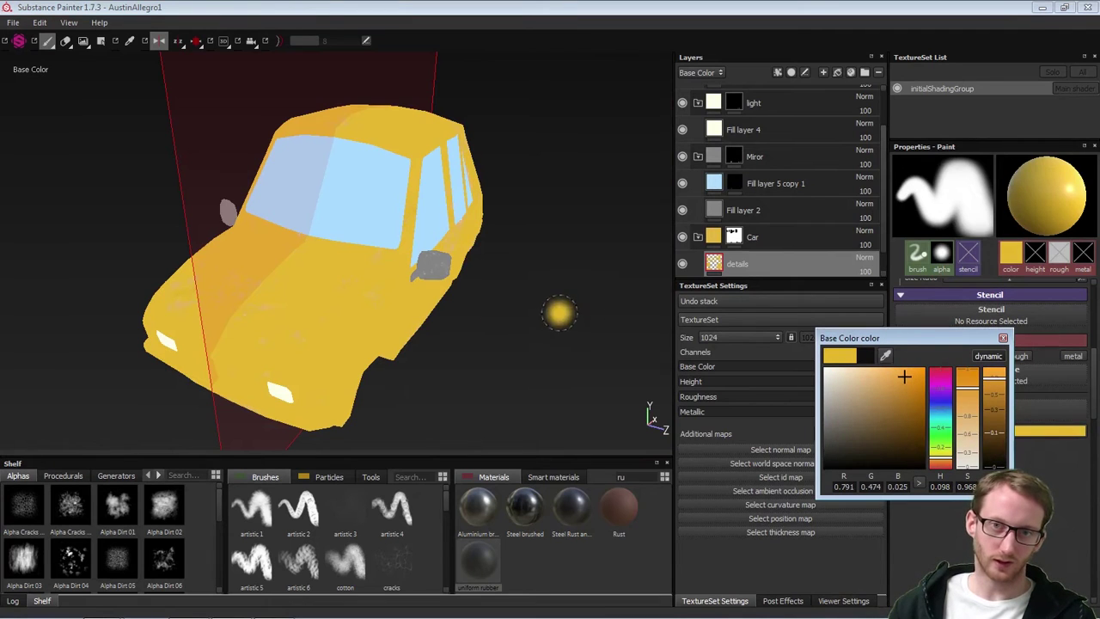
click(1002, 339)
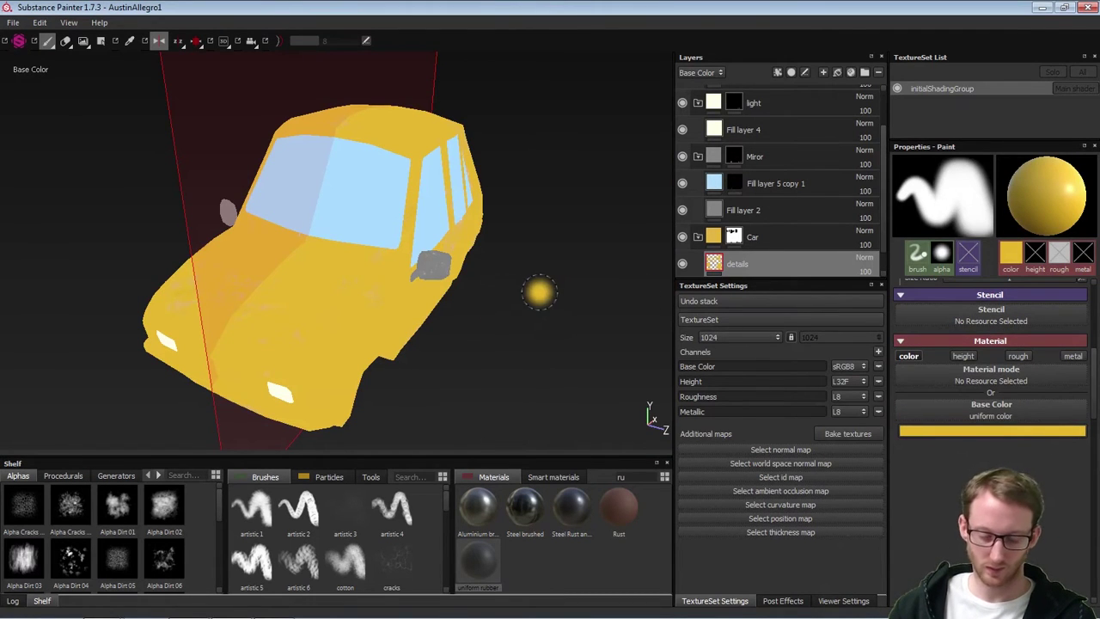
Return to the full material view and examine the car body from the side, above and front
key(m)
mouse_move(491, 317)
alt+mouse_down()
mouse_move(373, 363)
mouse_move(478, 311)
mouse_move(582, 280)
mouse_move(602, 239)
mouse_move(396, 296)
mouse_move(430, 301)
alt+mouse_up()
alt+right_drag(592, 198, 417, 256)
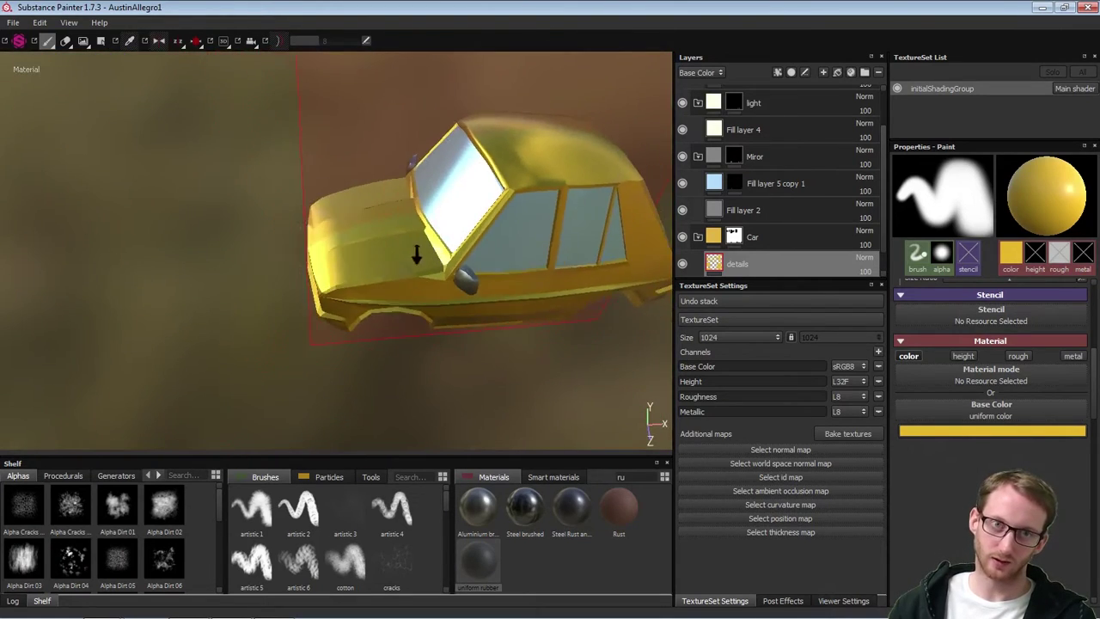
alt+drag(417, 255, 430, 335)
alt+drag(529, 280, 593, 292)
alt+right_drag(549, 317, 620, 307)
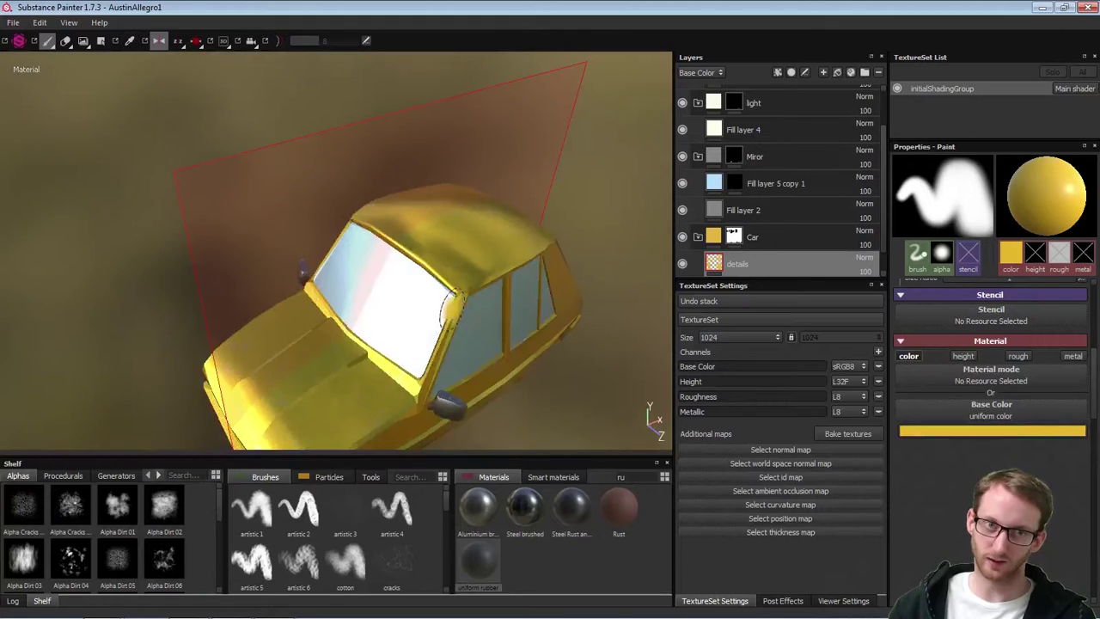
mouse_move(469, 340)
alt+mouse_down()
mouse_move(558, 337)
mouse_move(565, 301)
alt+mouse_up()
alt+middle_drag(535, 343, 525, 289)
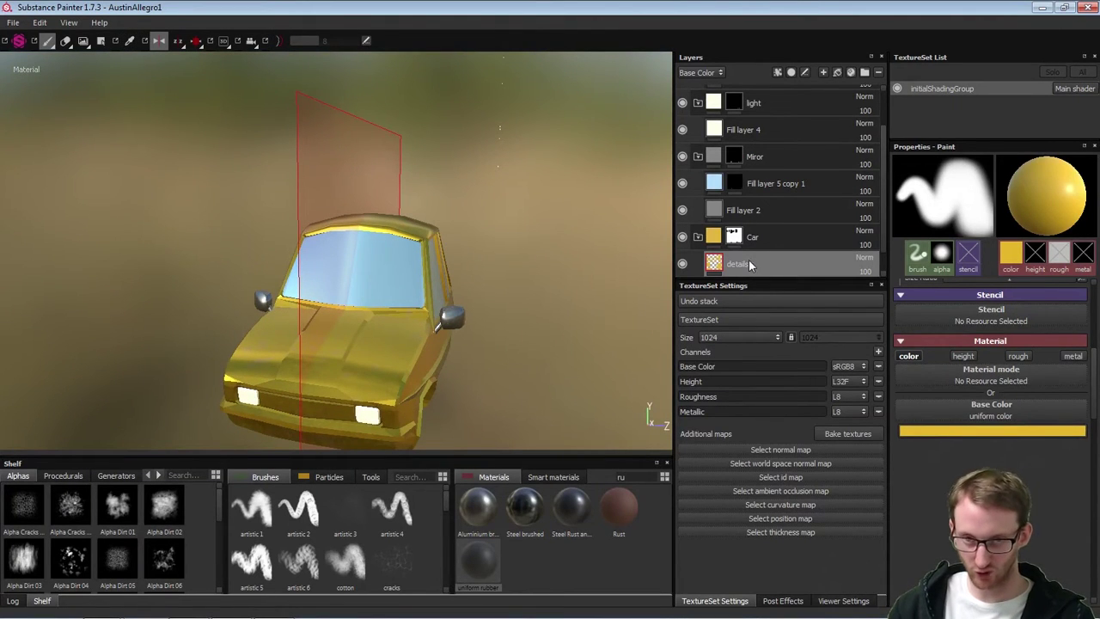
Add a new paint layer above the details layer and name it dust
click(822, 74)
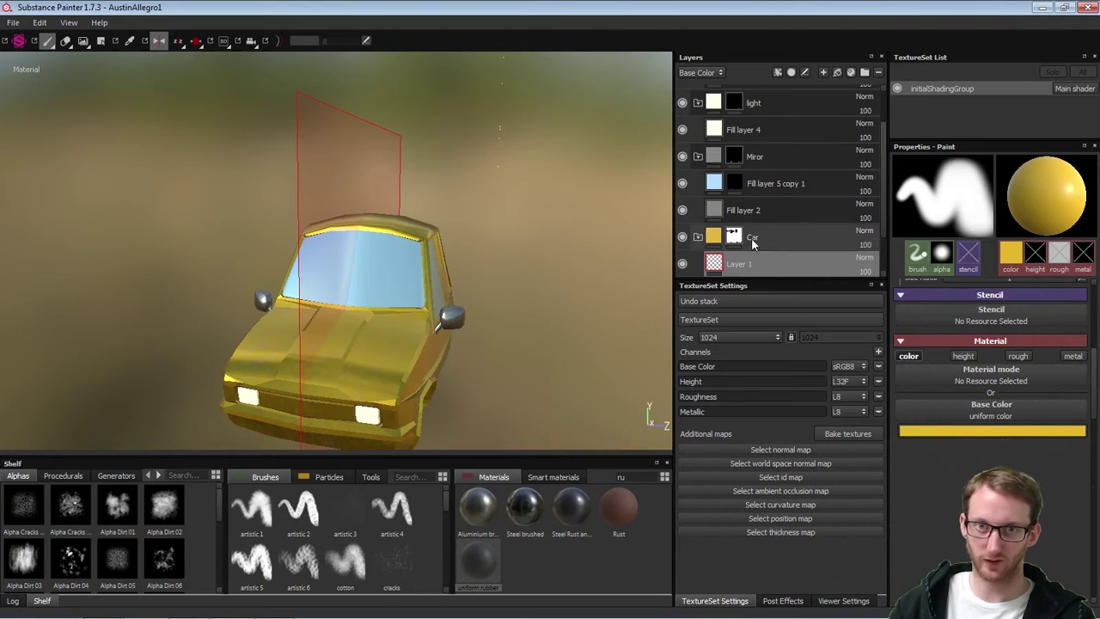
double_click(736, 263)
text(dust)
key(Return)
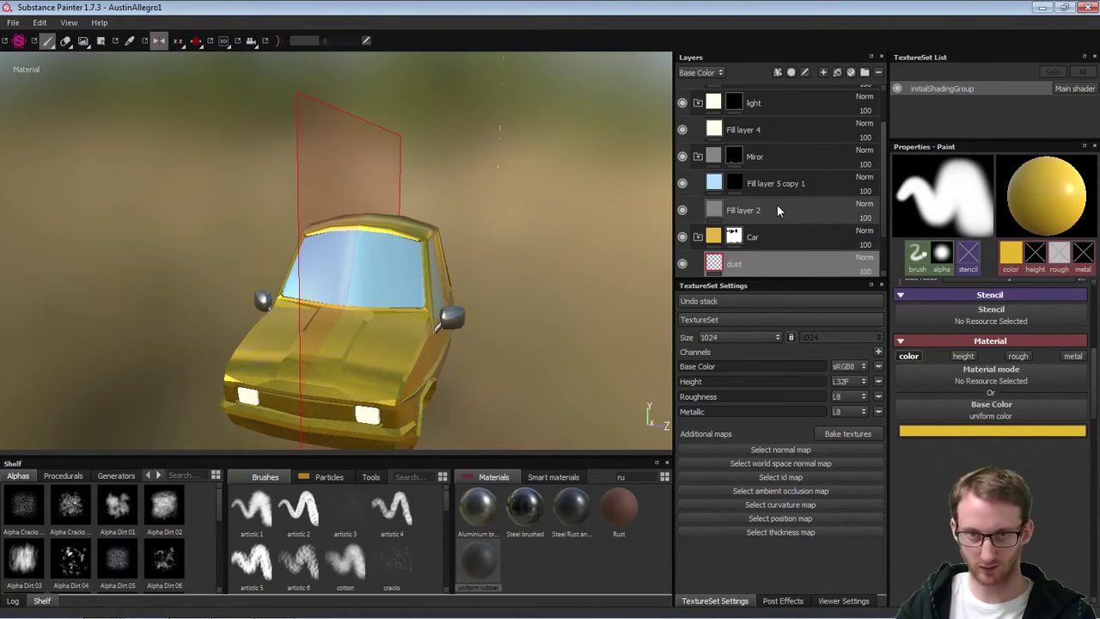
Set the brush colour to dark brown (RGB 0.046, 0.029, 0.004) and enable its roughness channel with a high value
click(962, 434)
click(908, 432)
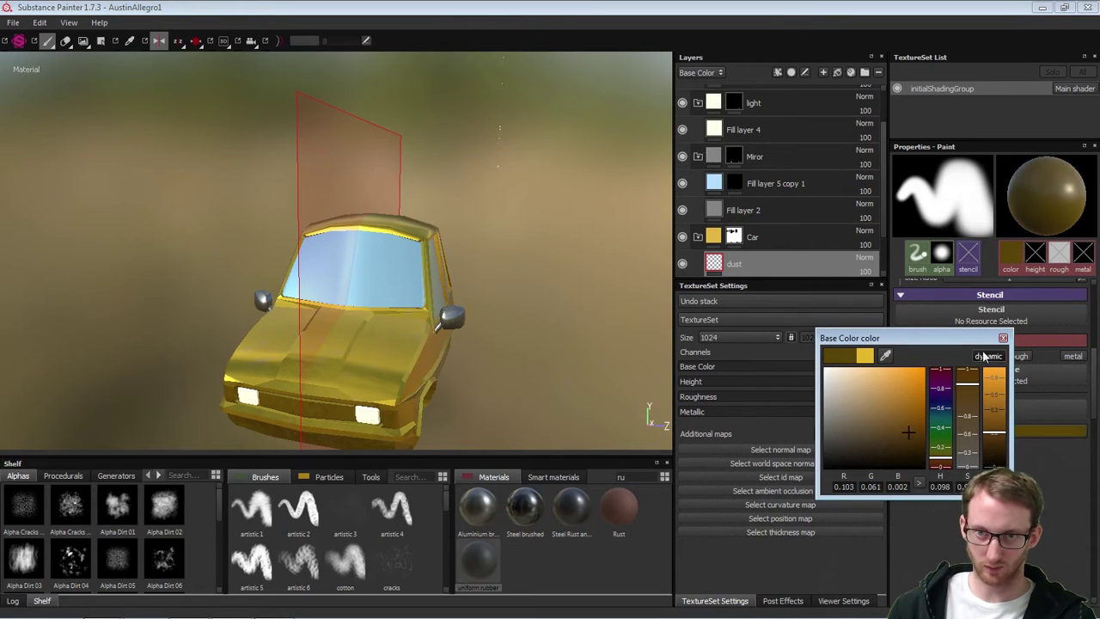
drag(900, 434, 892, 444)
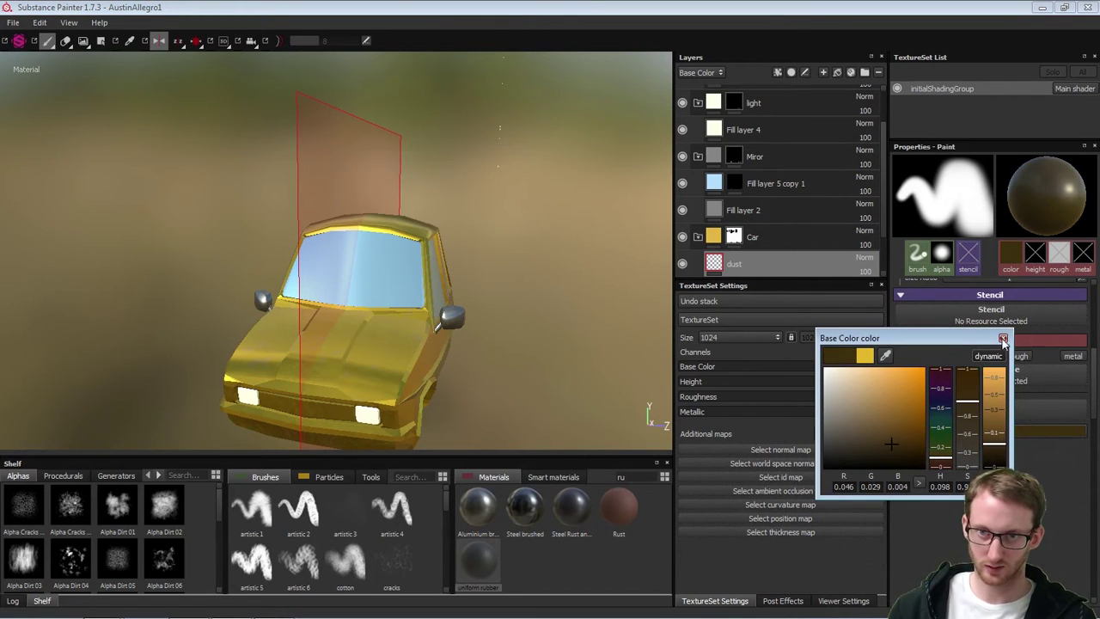
click(1002, 339)
click(1021, 358)
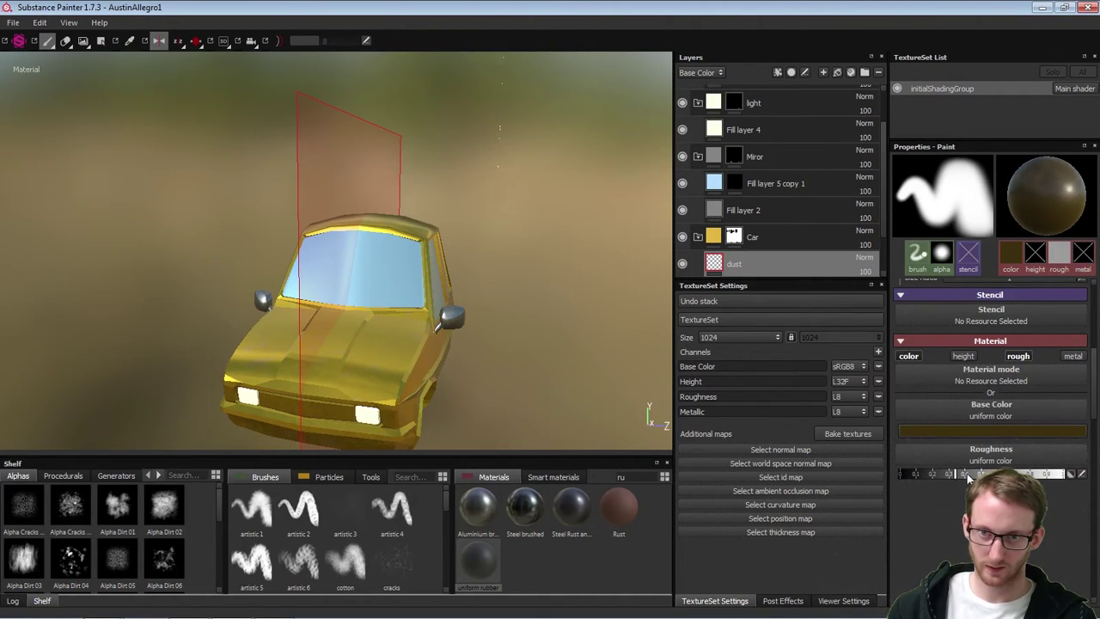
Enlarge the brush to size 22.64 with flow 60, enabling pen pressure for flow and disabling it for size
alt+drag(498, 319, 503, 351)
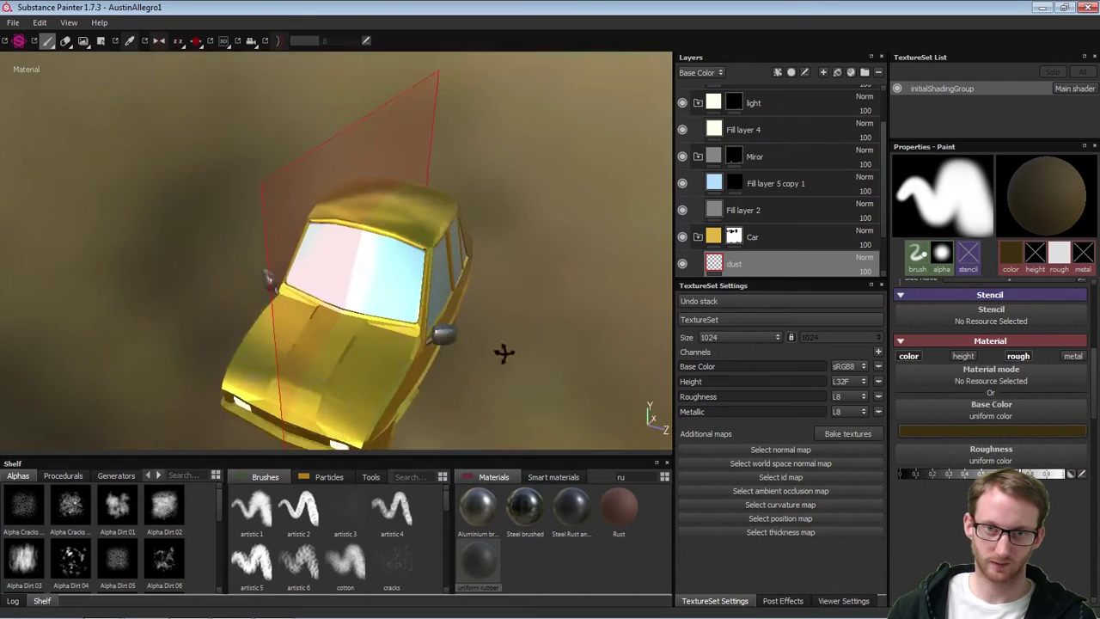
mouse_move(504, 351)
alt+right_down()
mouse_move(559, 393)
mouse_move(507, 438)
alt+right_up()
alt+middle_drag(481, 438, 491, 353)
key(bracketright)
key(bracketright)
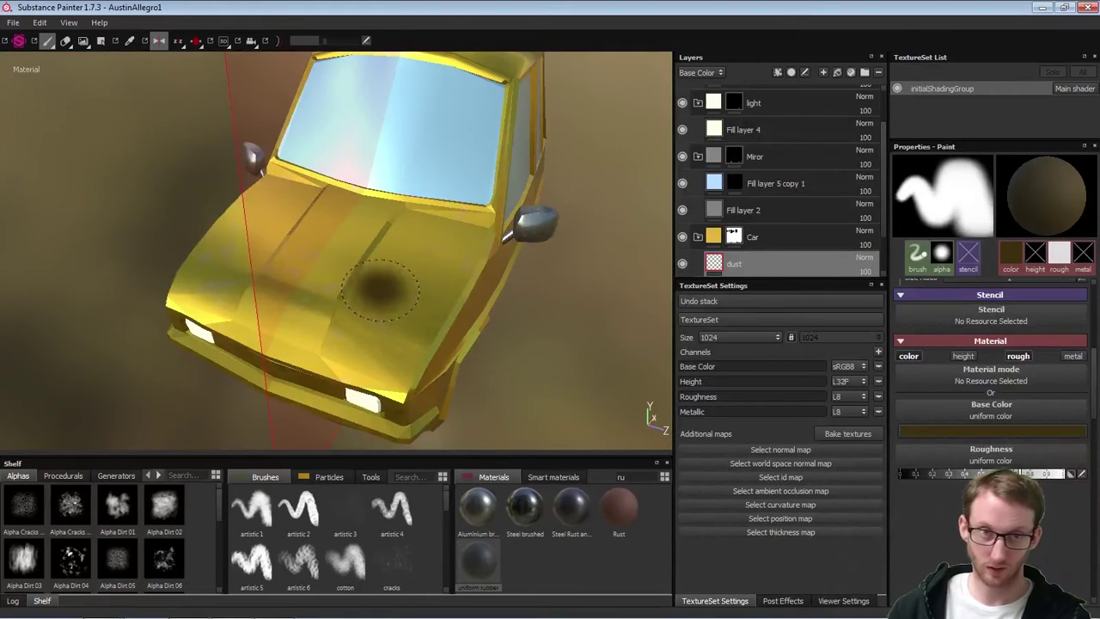
mouse_move(1096, 371)
mouse_down()
mouse_move(1089, 309)
mouse_move(1020, 318)
mouse_up()
click(1082, 317)
click(1074, 342)
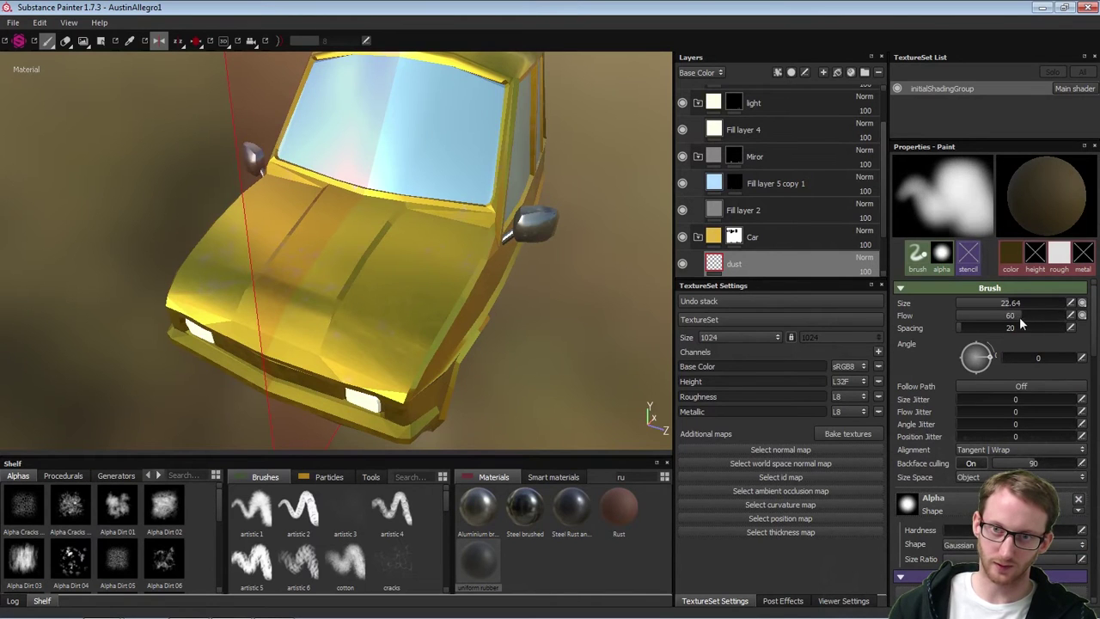
click(1080, 304)
click(1065, 318)
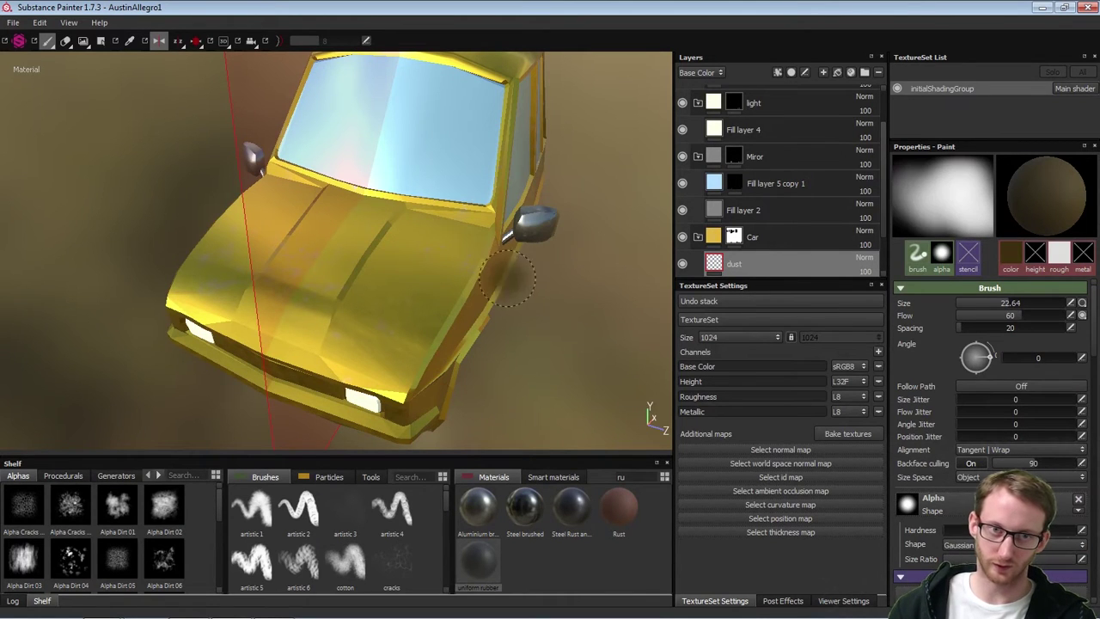
Try dabbing dark dust patches along the front of the bonnet and undo the heavy dabs
mouse_move(527, 315)
alt+mouse_down()
mouse_move(490, 339)
mouse_move(530, 307)
mouse_move(422, 344)
alt+mouse_up()
click(390, 278)
scroll(530, 308, up, 3)
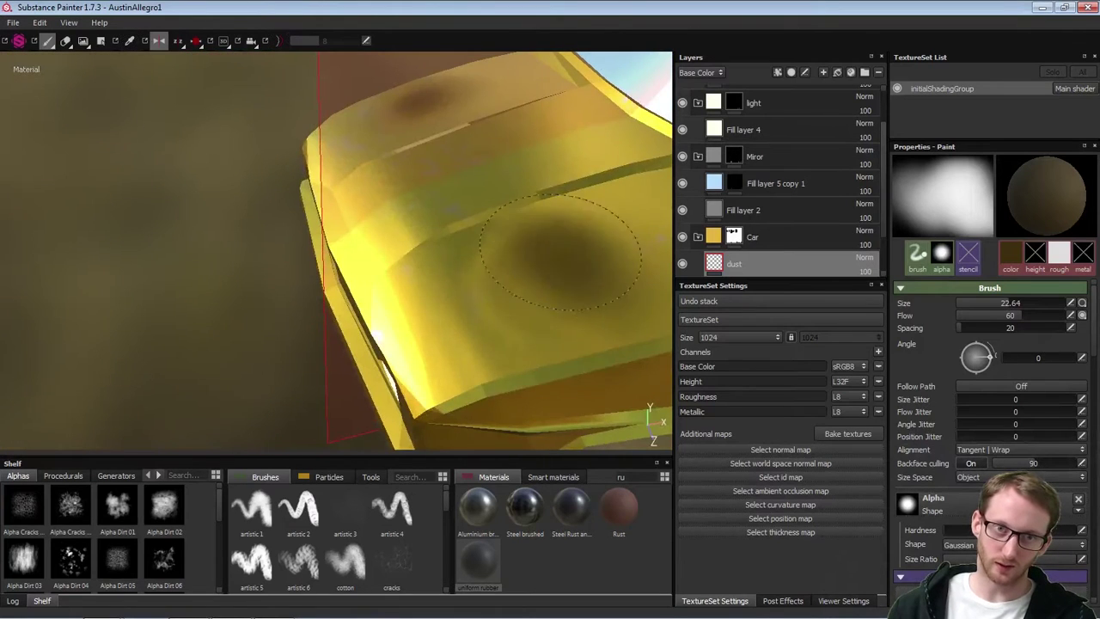
click(443, 289)
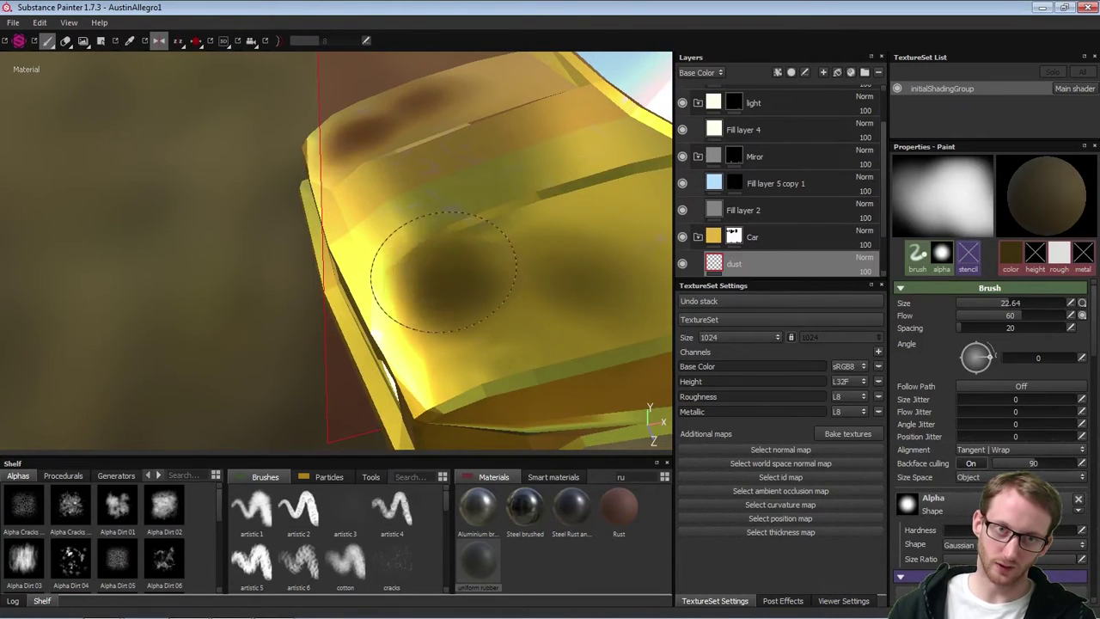
scroll(548, 276, down, 2)
mouse_move(512, 215)
mouse_down()
mouse_move(470, 215)
mouse_move(455, 258)
mouse_move(511, 289)
mouse_up()
mouse_move(363, 254)
alt+mouse_down()
mouse_move(417, 289)
mouse_move(464, 258)
alt+mouse_up()
key(ctrl+z)
alt+drag(536, 296, 493, 266)
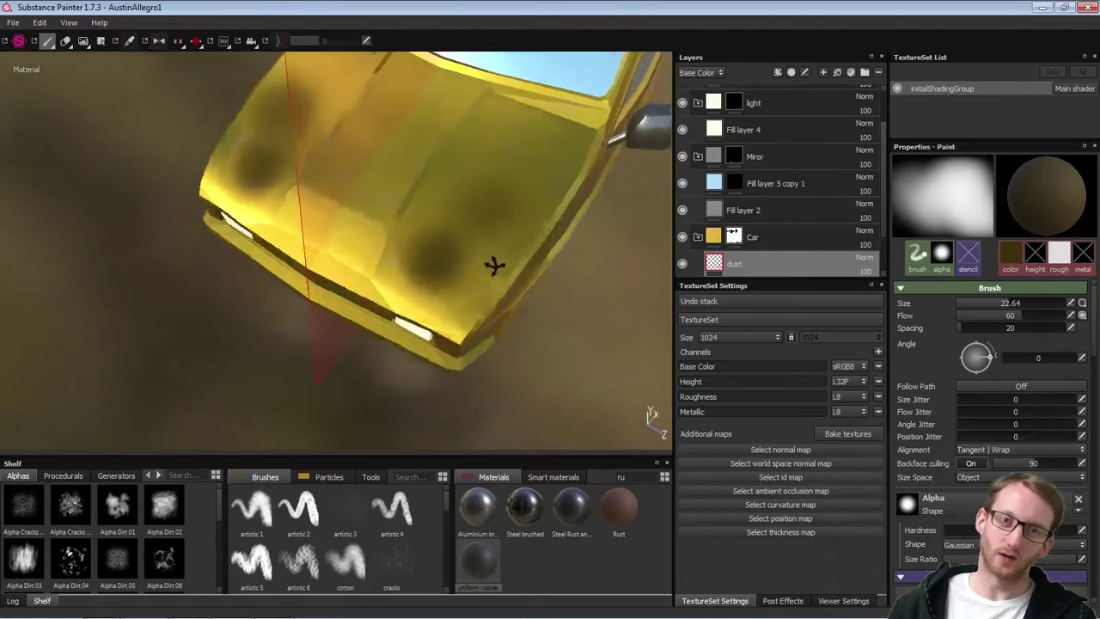
key(ctrl+z)
key(ctrl+z)
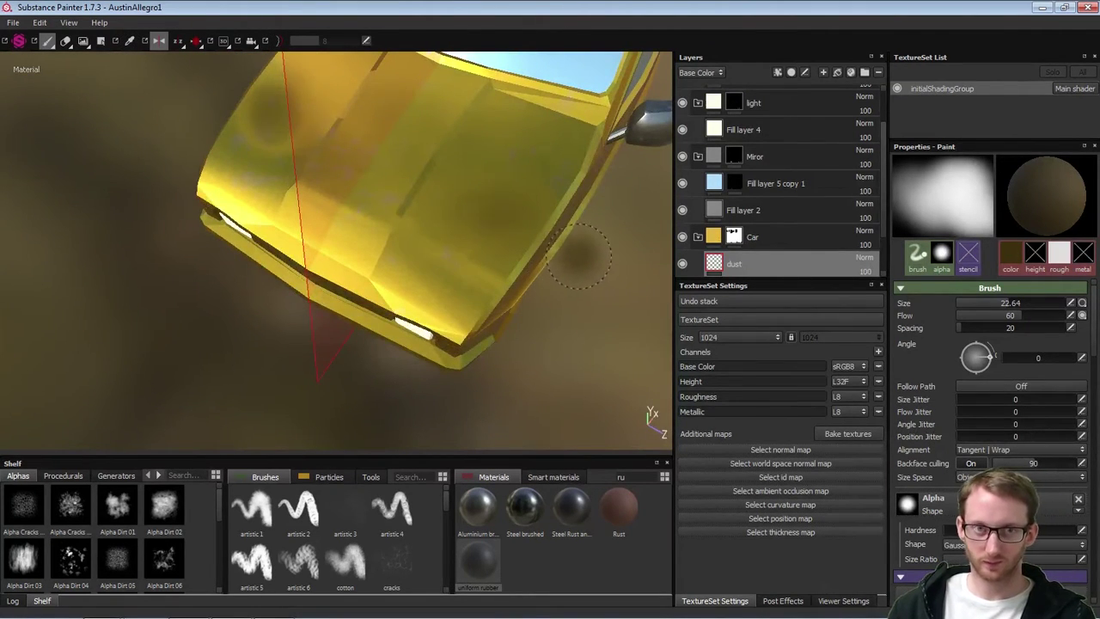
Lower the brush flow to 16, enlarge the brush to 35.48 and undo the remaining dust dab on the bonnet
drag(964, 314, 934, 303)
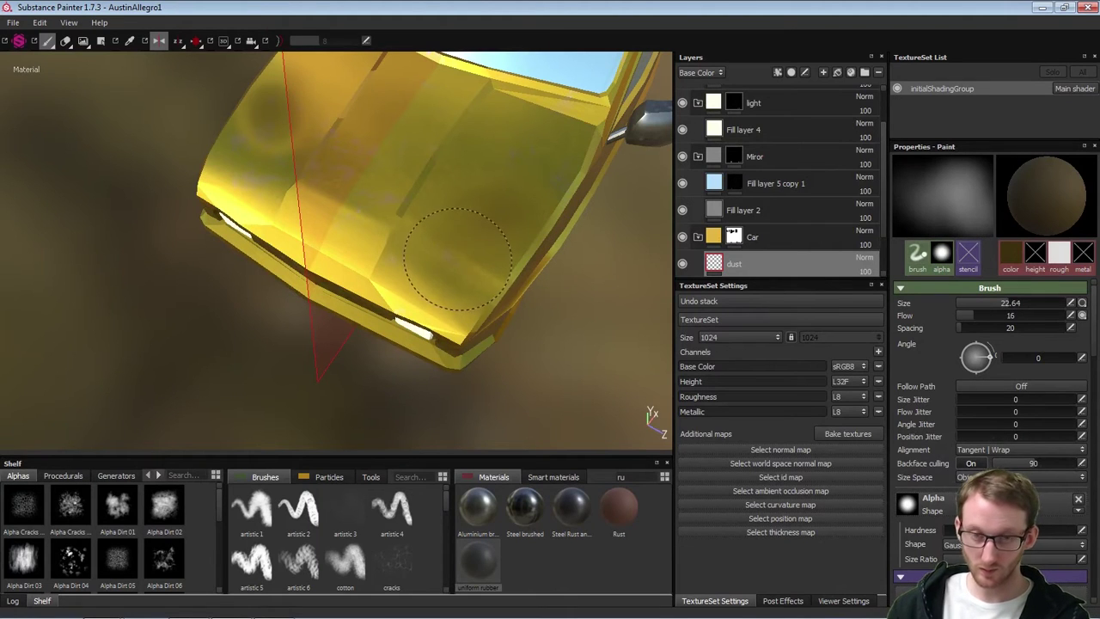
ctrl+right_drag(458, 259, 494, 241)
key(ctrl+z)
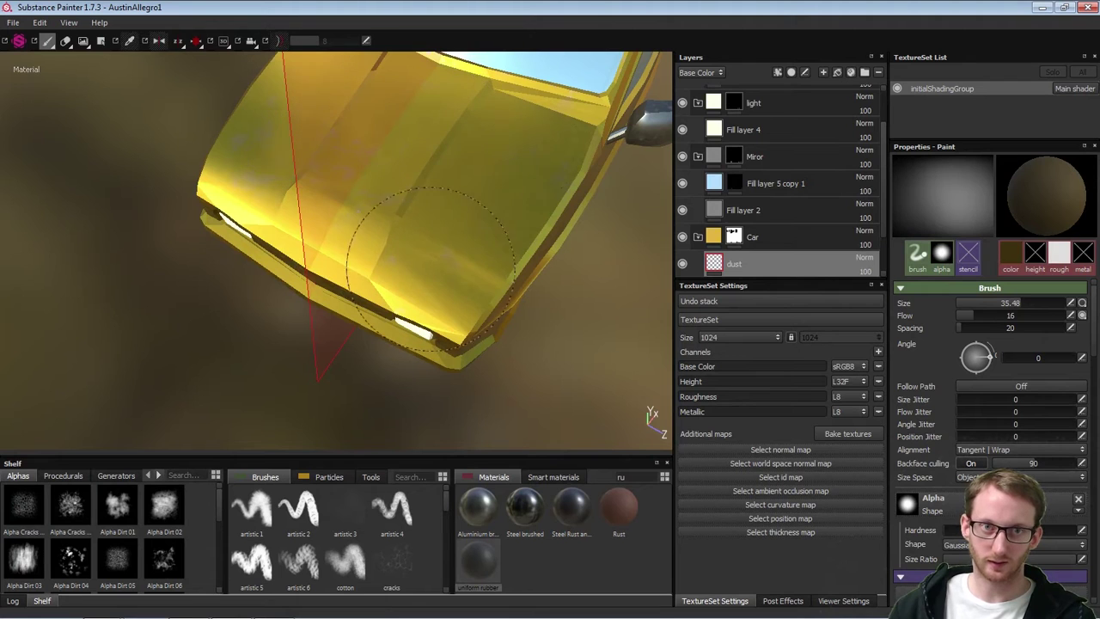
Brush faint dust over the body's rear end, rear side panel and rear wheel arch
mouse_move(545, 275)
alt+mouse_down()
mouse_move(456, 252)
mouse_move(513, 245)
mouse_move(465, 284)
alt+mouse_up()
alt+right_drag(520, 261, 405, 269)
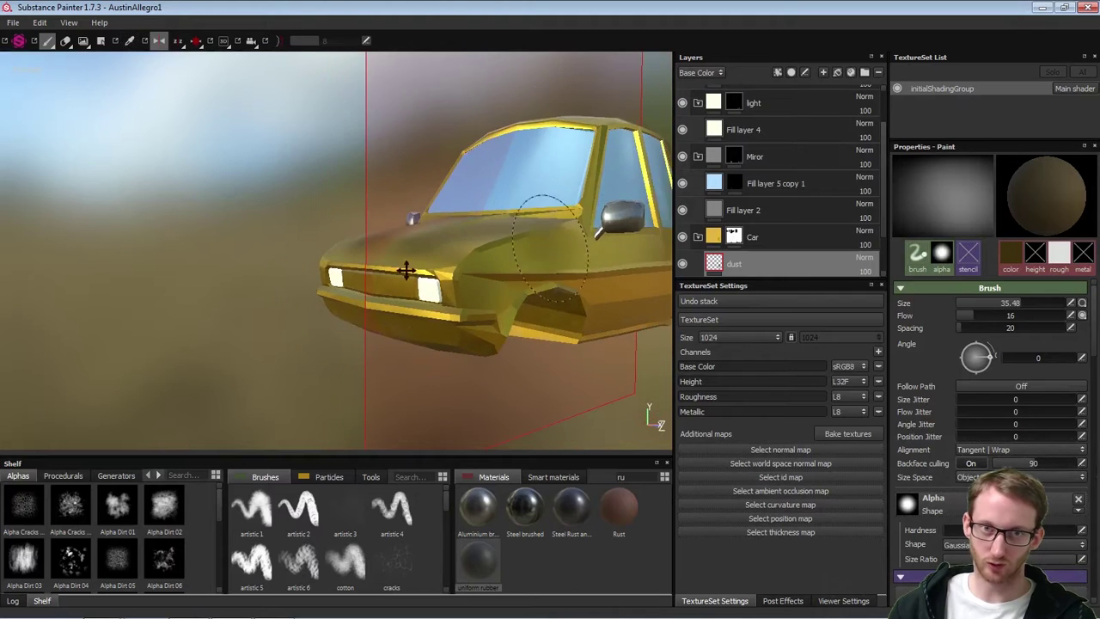
alt+drag(542, 263, 461, 266)
alt+drag(479, 220, 516, 318)
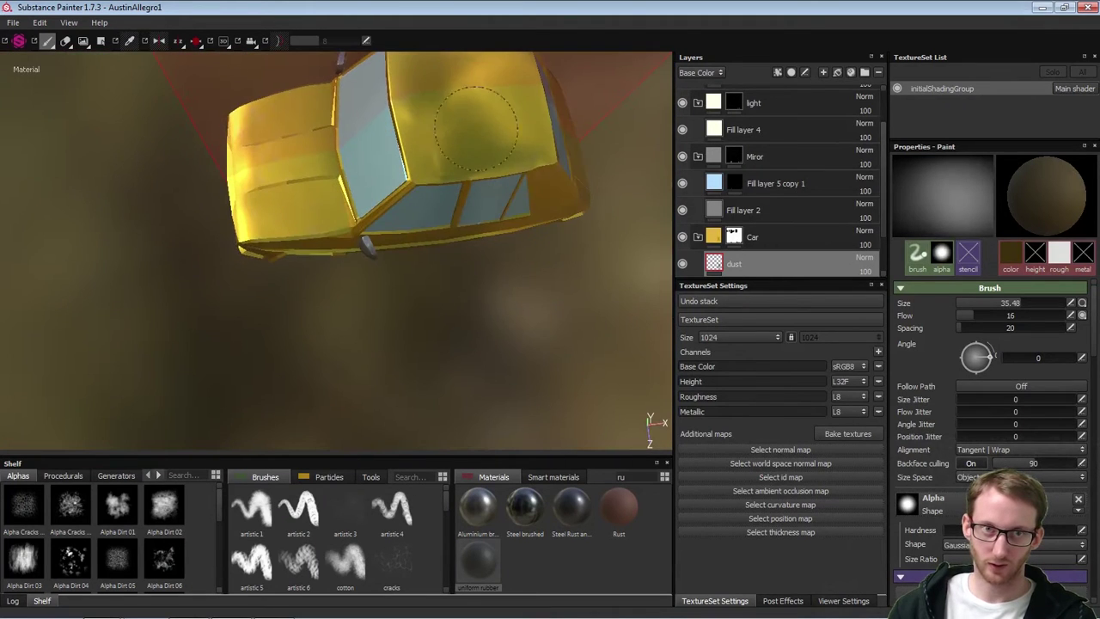
alt+drag(575, 227, 544, 228)
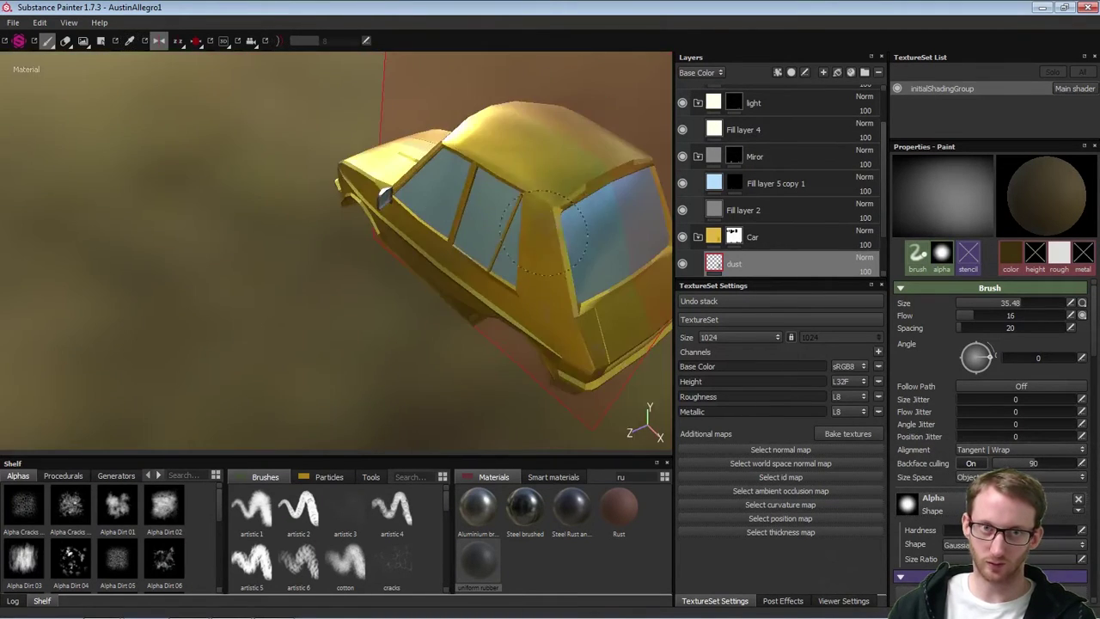
alt+drag(464, 274, 287, 202)
drag(488, 298, 574, 330)
alt+drag(574, 329, 613, 402)
mouse_move(631, 357)
mouse_down()
mouse_move(584, 357)
mouse_move(611, 250)
mouse_move(649, 241)
mouse_up()
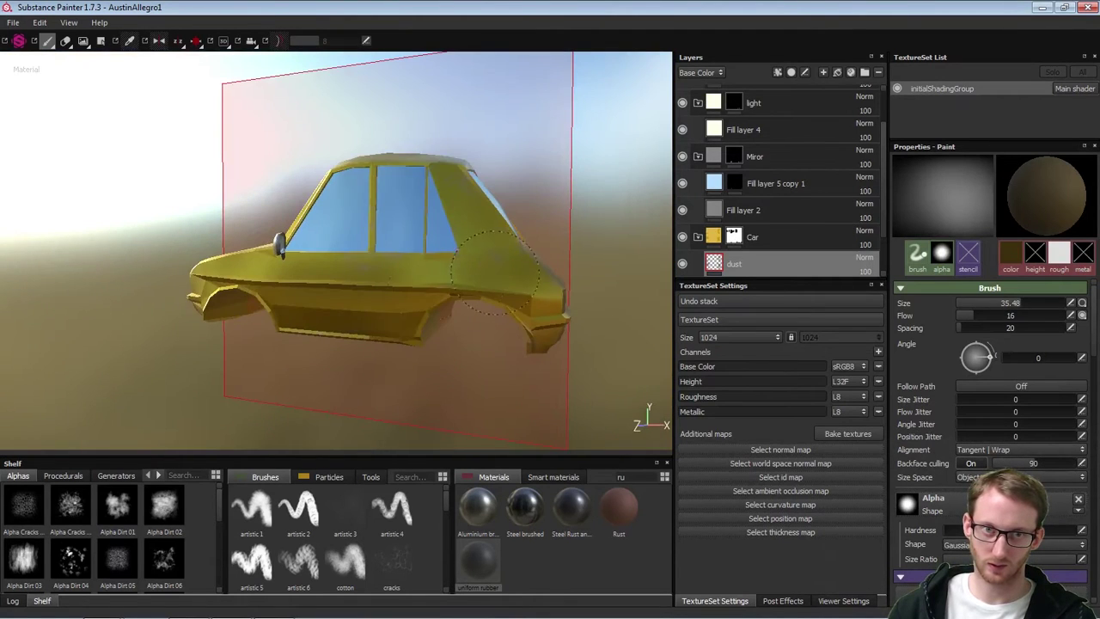
mouse_move(468, 296)
mouse_down()
mouse_move(394, 303)
mouse_move(447, 319)
mouse_up()
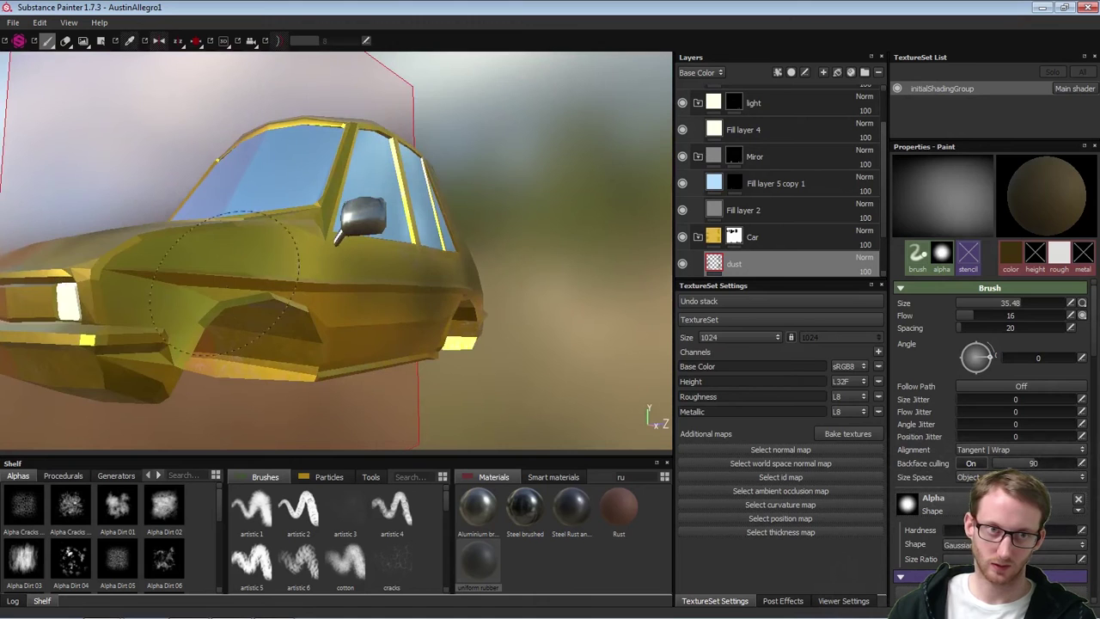
Brush faint dust over the front wing and the lower front end around the bumper
mouse_move(224, 284)
mouse_down()
mouse_move(164, 327)
mouse_move(334, 287)
mouse_move(404, 283)
mouse_up()
alt+middle_drag(143, 321, 344, 287)
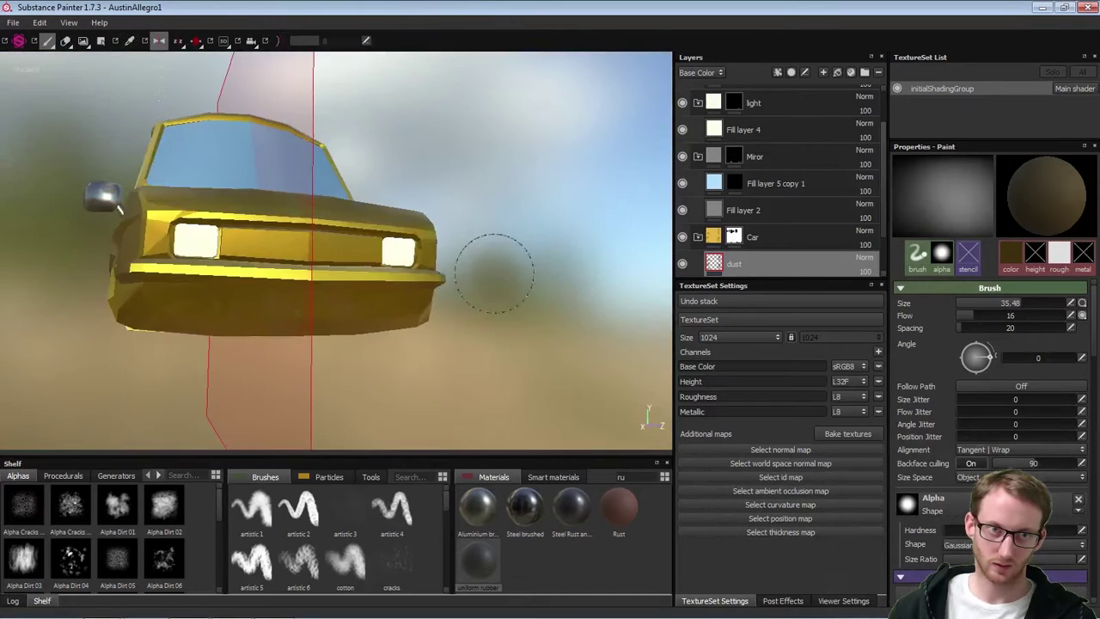
alt+drag(505, 280, 486, 371)
mouse_move(237, 288)
mouse_down()
mouse_move(206, 344)
mouse_move(322, 335)
mouse_up()
mouse_move(331, 283)
alt+mouse_down()
mouse_move(382, 311)
mouse_move(385, 333)
alt+mouse_up()
drag(225, 270, 496, 270)
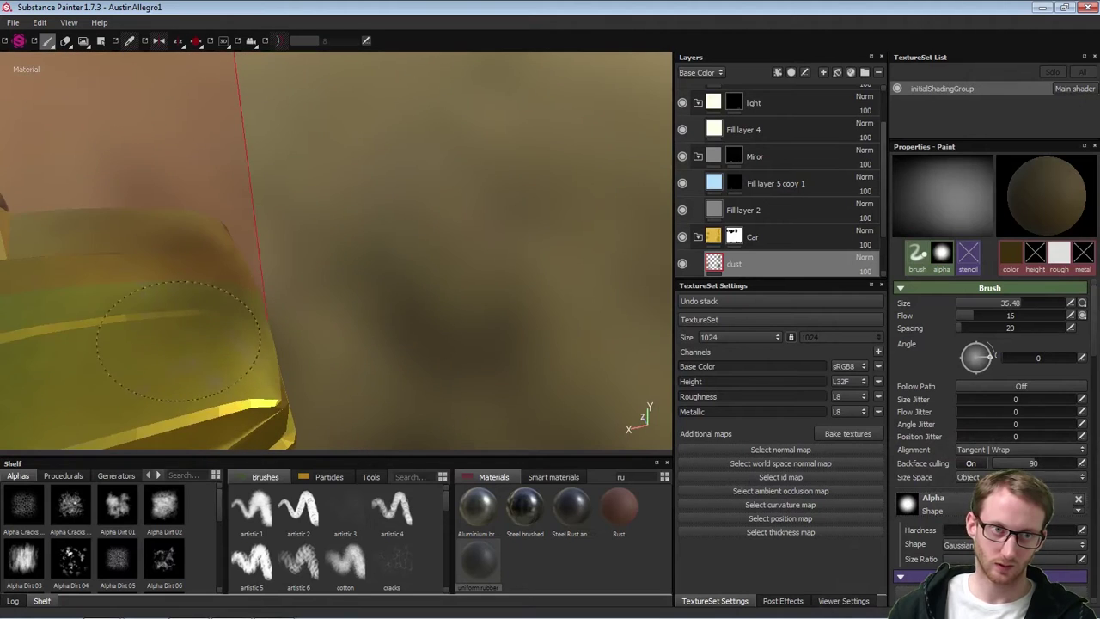
Try a dust patch across the front of the bonnet and undo it
drag(178, 335, 155, 322)
scroll(181, 318, down, 2)
alt+middle_drag(202, 279, 339, 211)
mouse_move(339, 210)
alt+mouse_down()
mouse_move(371, 280)
mouse_move(438, 259)
alt+mouse_up()
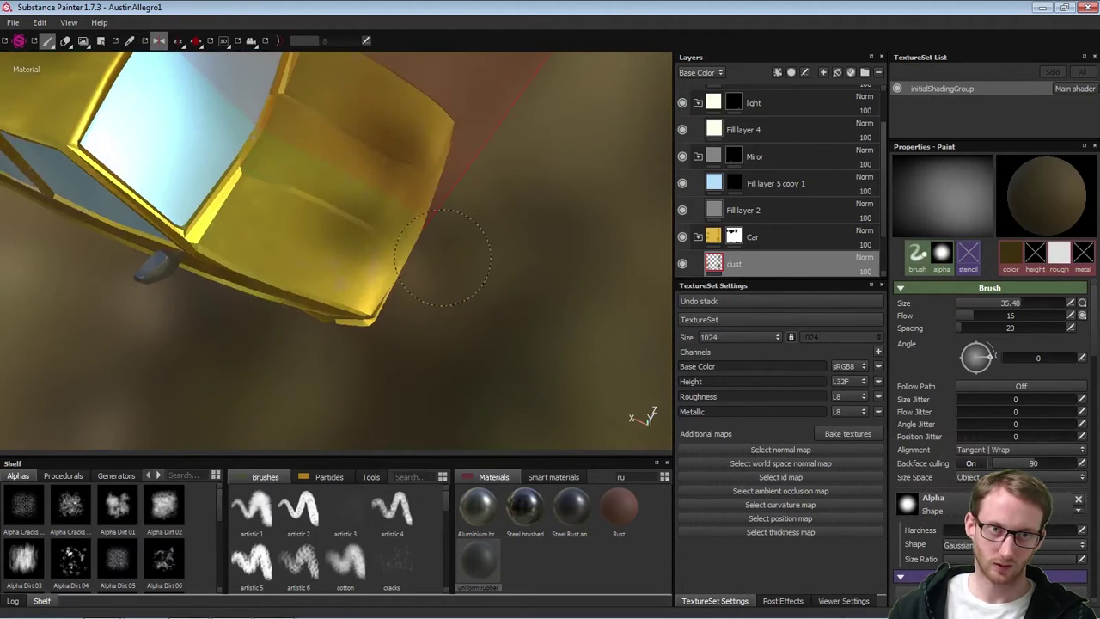
key(ctrl+z)
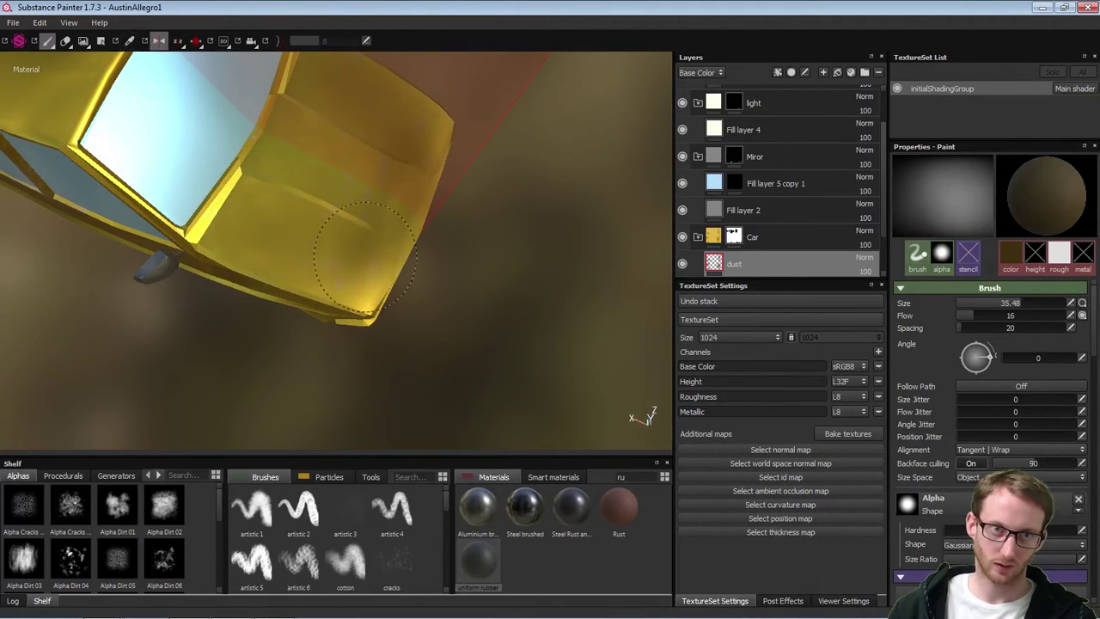
Reduce the brush size to 3.11 and brush a thin line of dust along the bonnet's raised crease
alt+right_drag(319, 215, 550, 219)
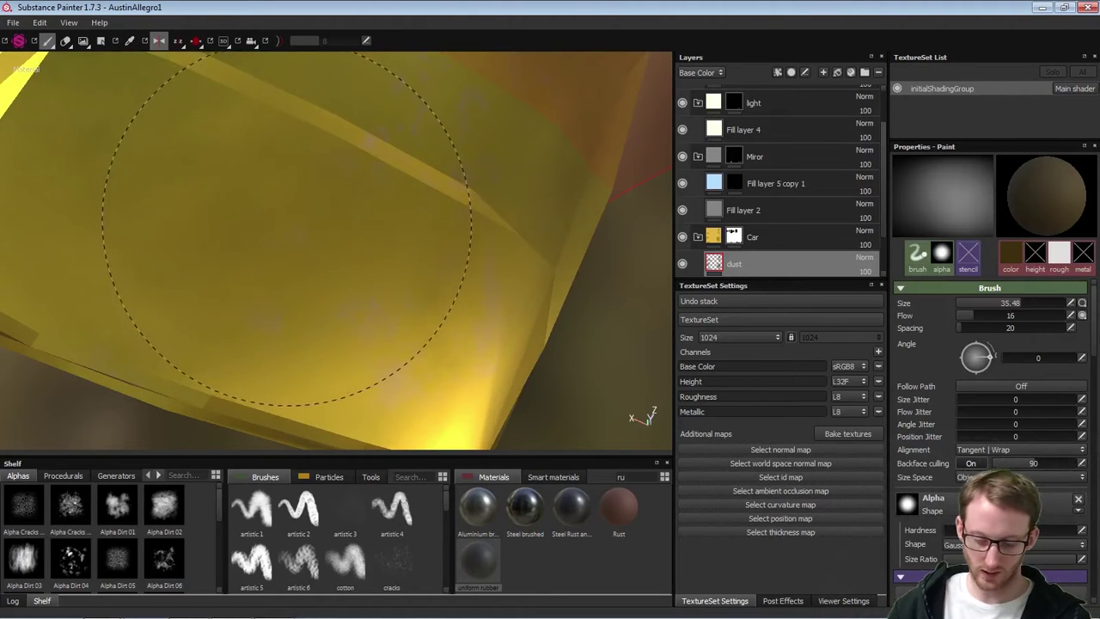
mouse_move(304, 151)
ctrl+right_down()
mouse_move(224, 151)
mouse_move(296, 151)
ctrl+right_up()
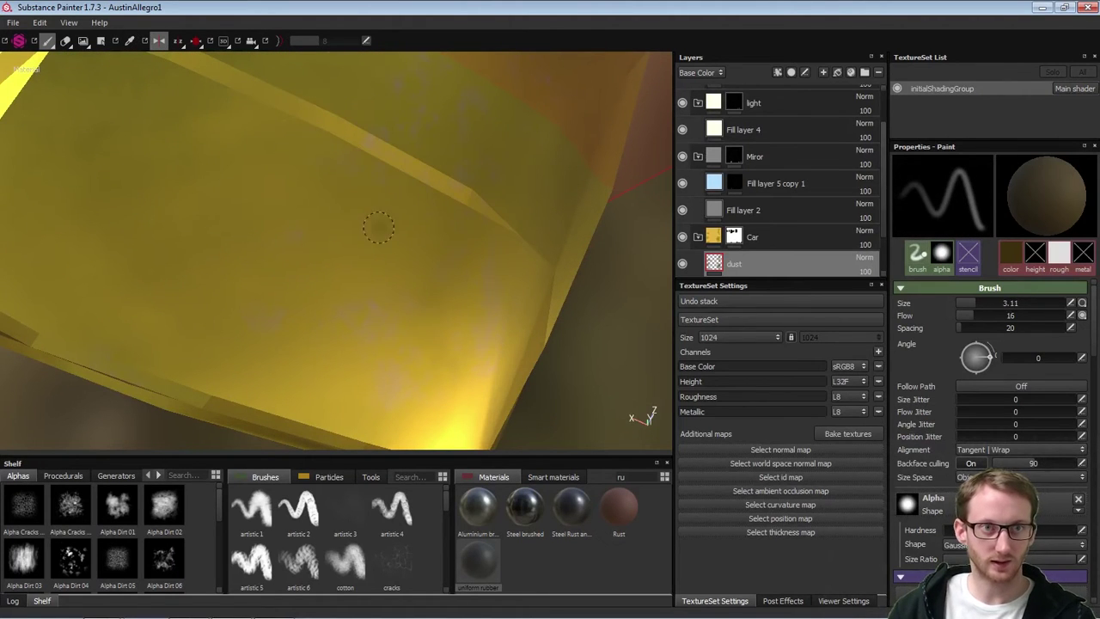
alt+drag(399, 203, 329, 168)
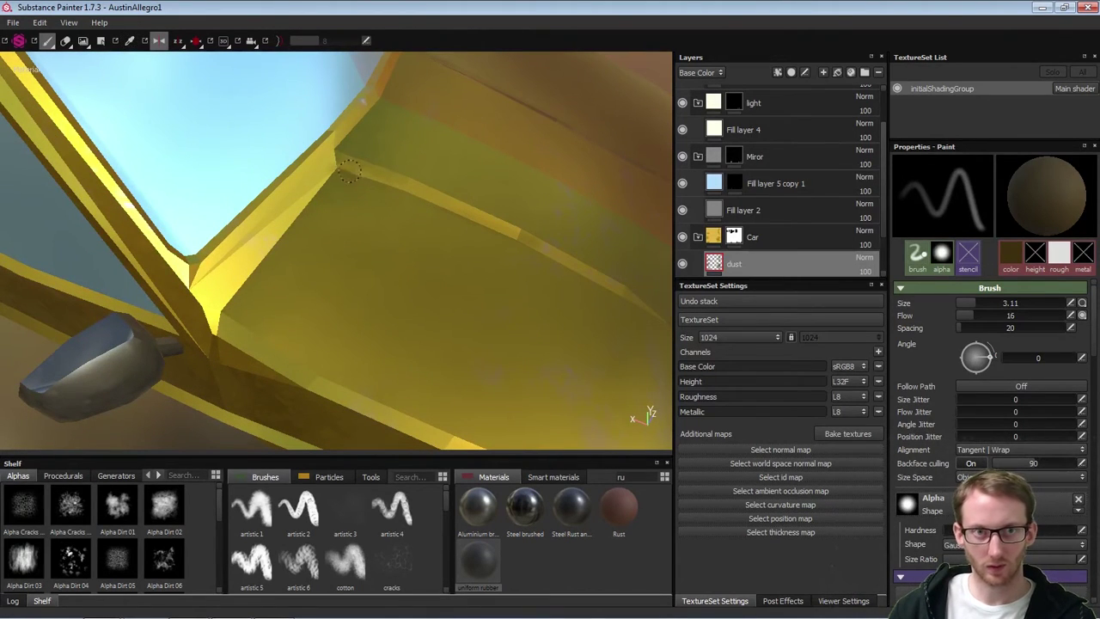
key(l)
alt+right_drag(459, 216, 491, 246)
alt+middle_drag(492, 246, 422, 215)
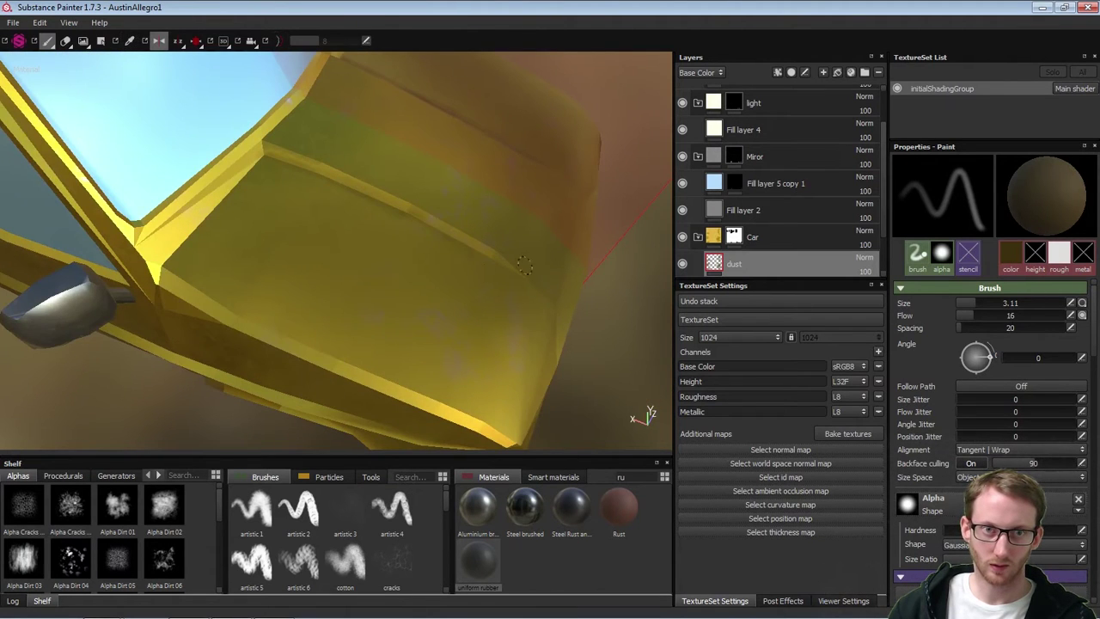
mouse_move(525, 266)
alt+mouse_down()
mouse_move(464, 206)
mouse_move(530, 250)
alt+mouse_up()
mouse_move(531, 249)
shift+right_down()
mouse_move(521, 284)
mouse_move(456, 301)
mouse_move(602, 286)
shift+right_up()
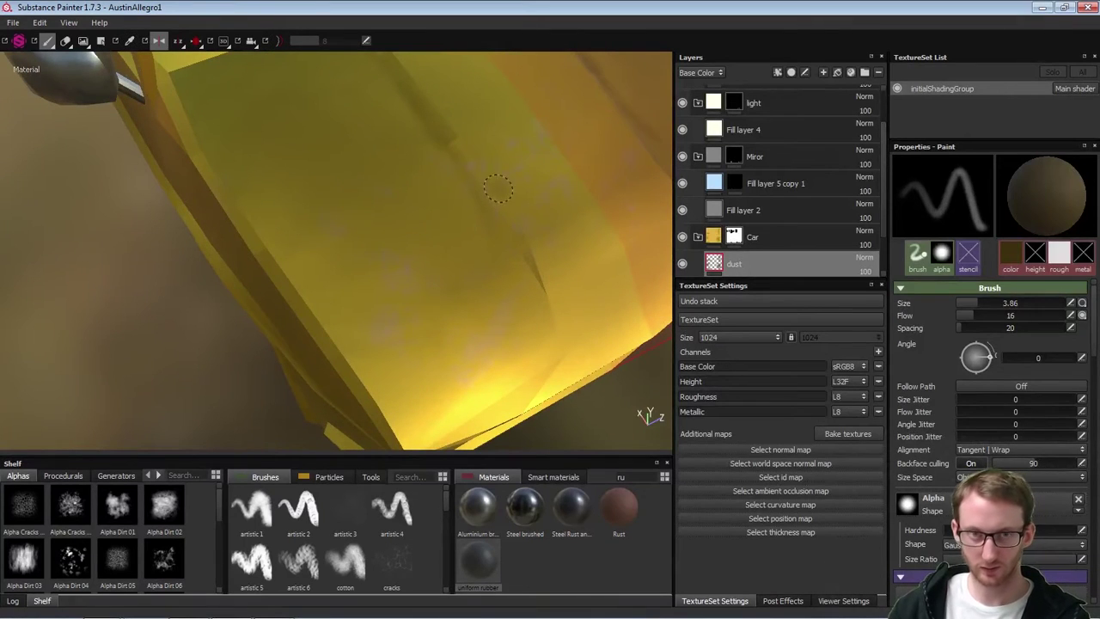
Enlarge the brush to 5.6 and brush dust along the rear edge of the bonnet below the windscreen
ctrl+right_drag(498, 188, 514, 189)
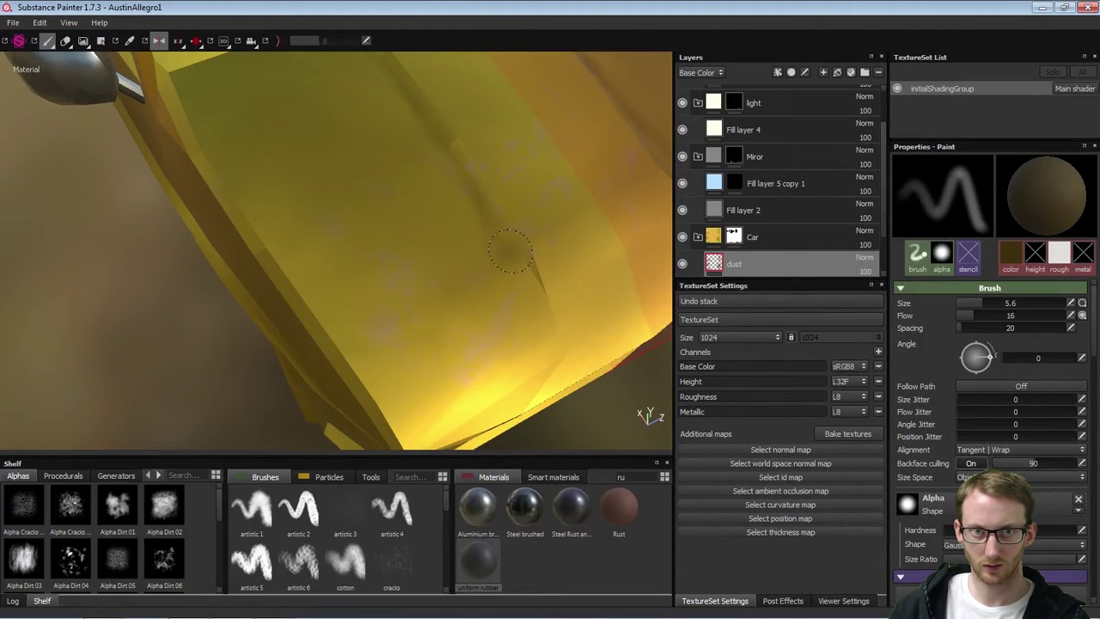
alt+right_drag(533, 232, 438, 301)
alt+middle_drag(439, 301, 457, 371)
mouse_move(393, 213)
shift+right_down()
mouse_move(413, 212)
mouse_move(344, 172)
mouse_move(375, 186)
mouse_move(334, 196)
mouse_move(344, 183)
mouse_move(397, 249)
shift+right_up()
alt+middle_drag(396, 249, 442, 378)
drag(283, 255, 371, 220)
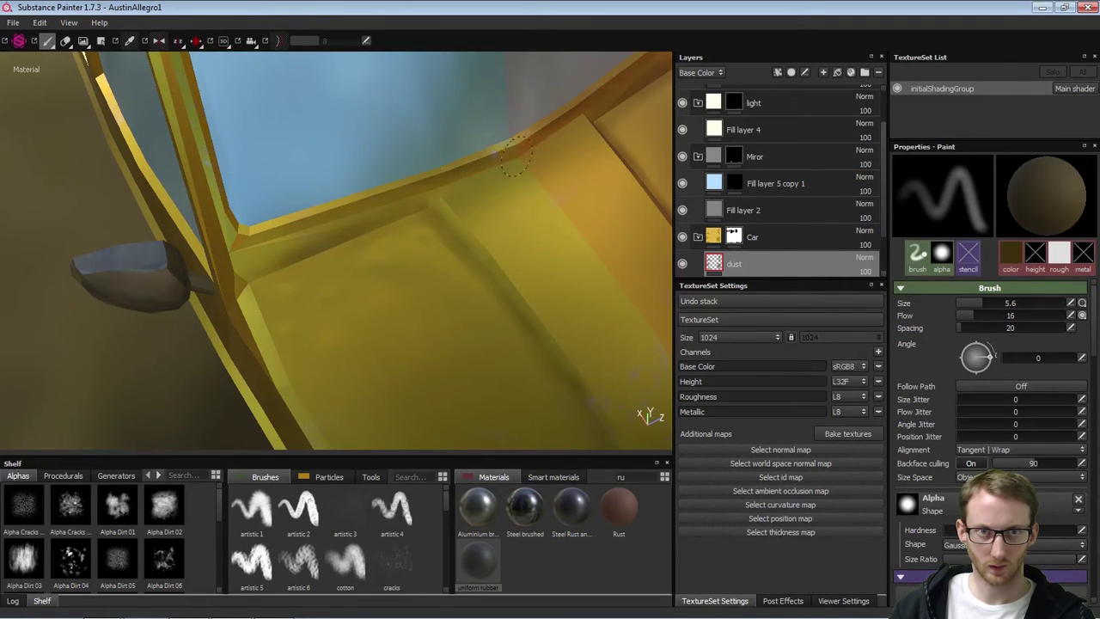
drag(317, 227, 357, 224)
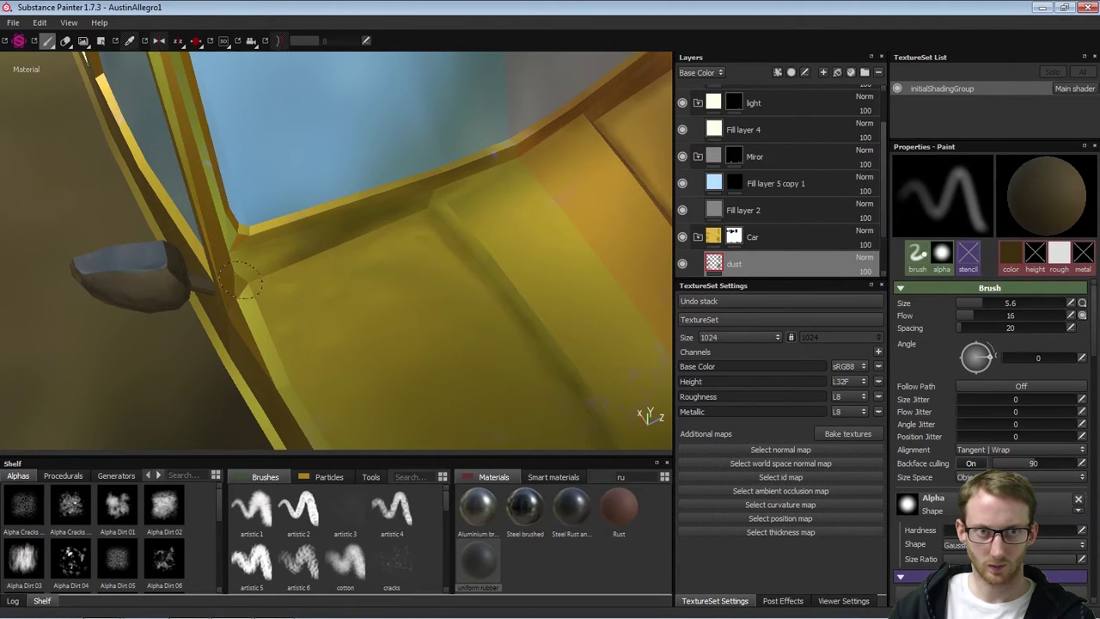
Brush a small dust patch on the front grille panel beside the headlight
alt+drag(312, 305, 227, 317)
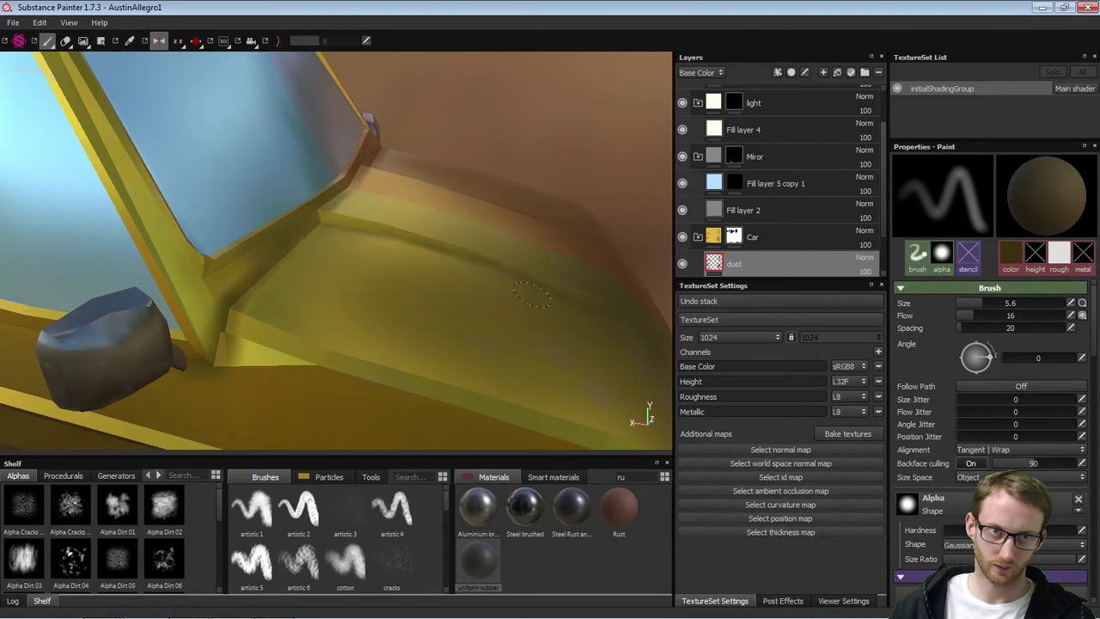
alt+drag(532, 294, 480, 210)
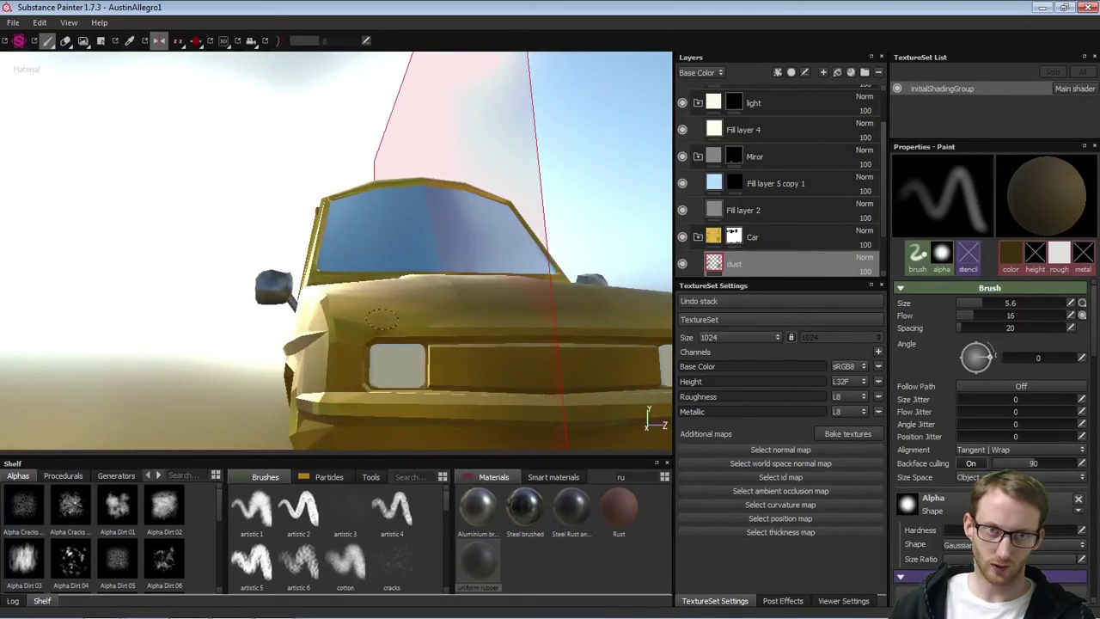
drag(452, 344, 443, 357)
mouse_move(471, 342)
shift+right_down()
mouse_move(533, 331)
mouse_move(515, 296)
shift+right_up()
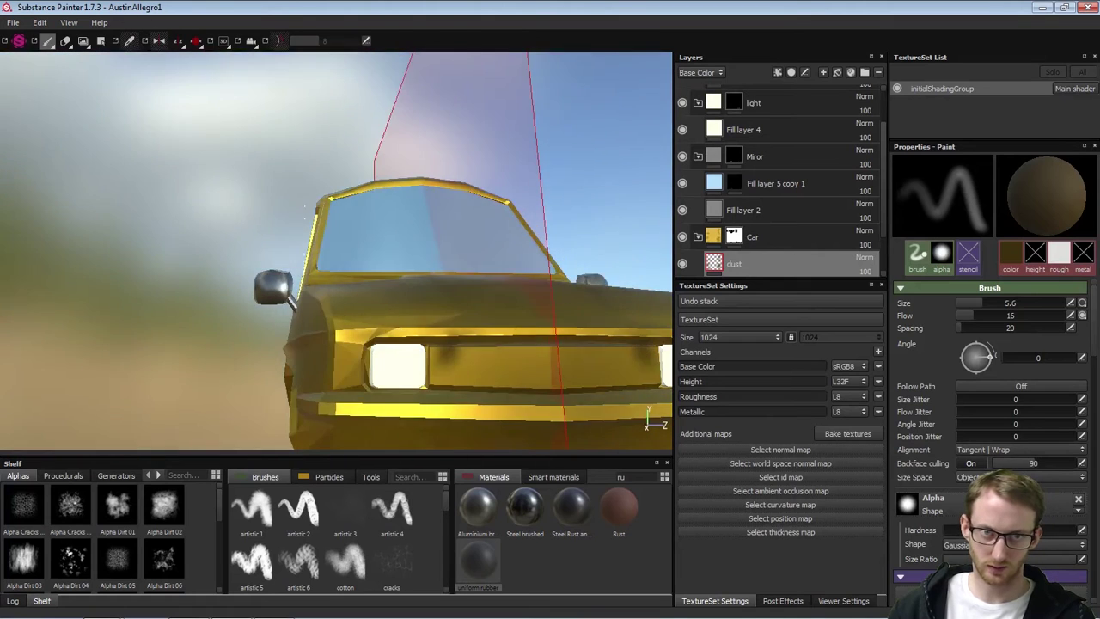
mouse_move(515, 297)
alt+mouse_down()
mouse_move(517, 336)
mouse_move(436, 348)
alt+mouse_up()
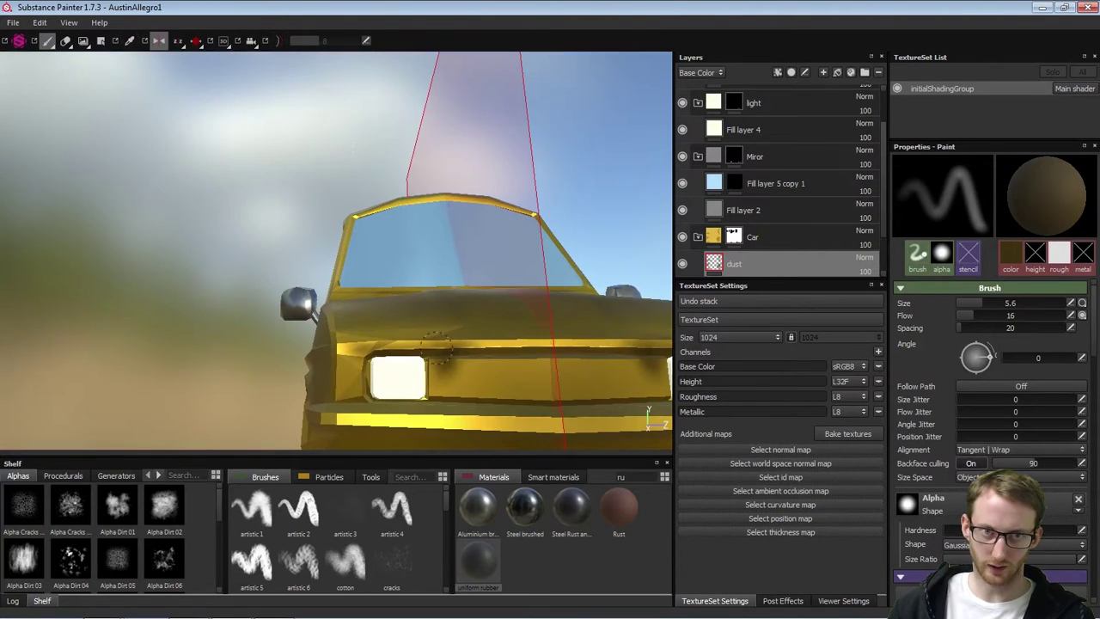
Set the eraser's pen pressure to control flow instead of size, erase dust beside the headlight and lower the eraser flow to 19
key(e)
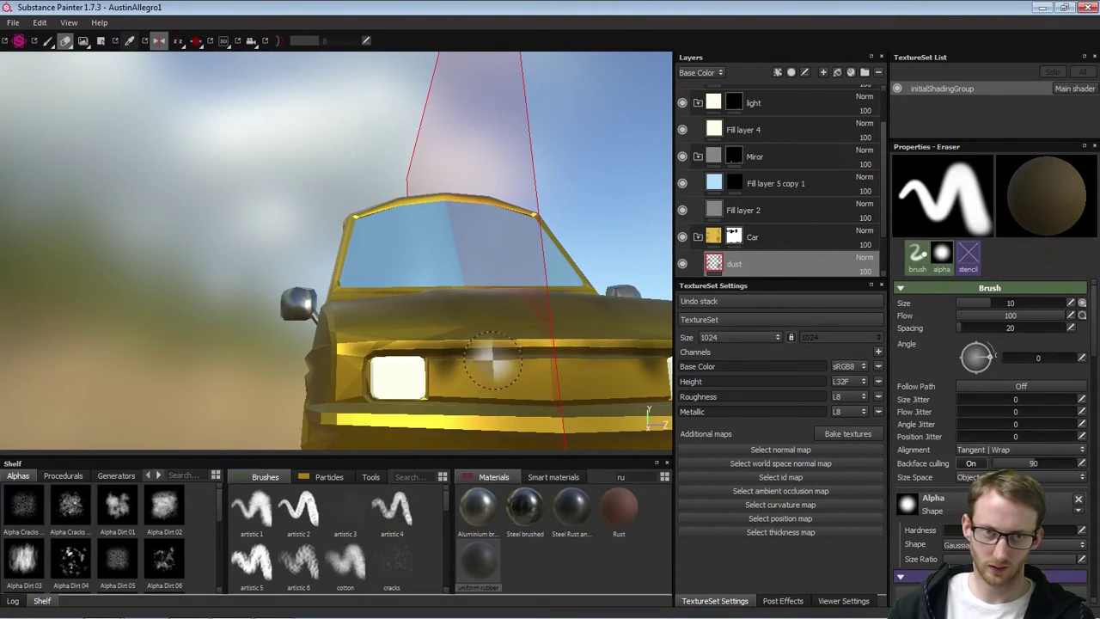
click(1082, 304)
click(1080, 317)
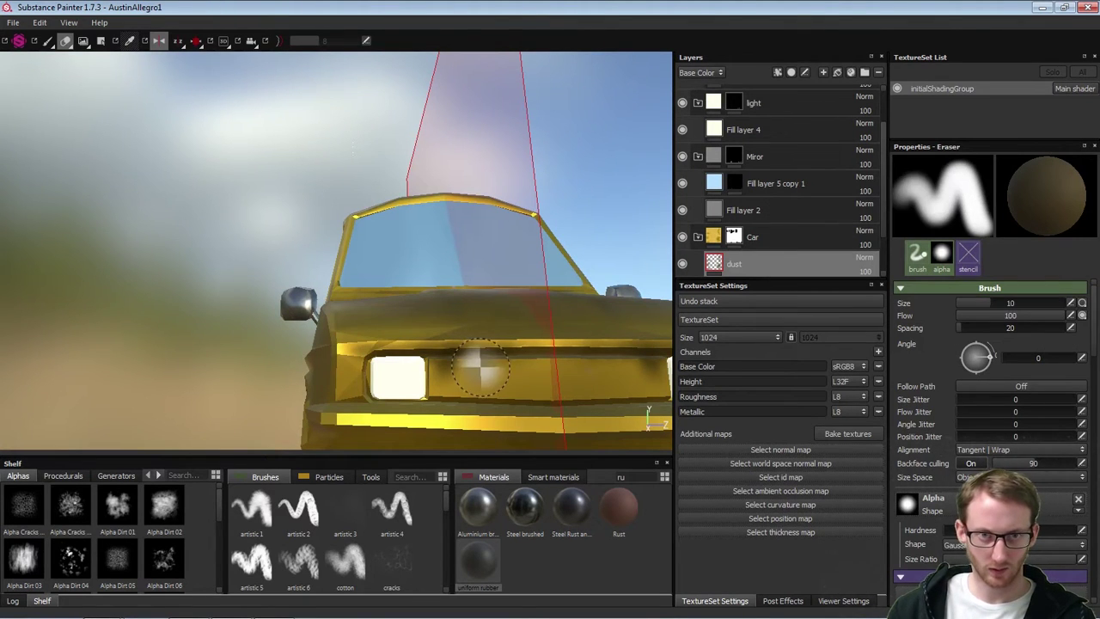
mouse_move(482, 364)
mouse_down()
mouse_move(467, 364)
mouse_move(483, 368)
mouse_up()
alt+drag(498, 373, 513, 415)
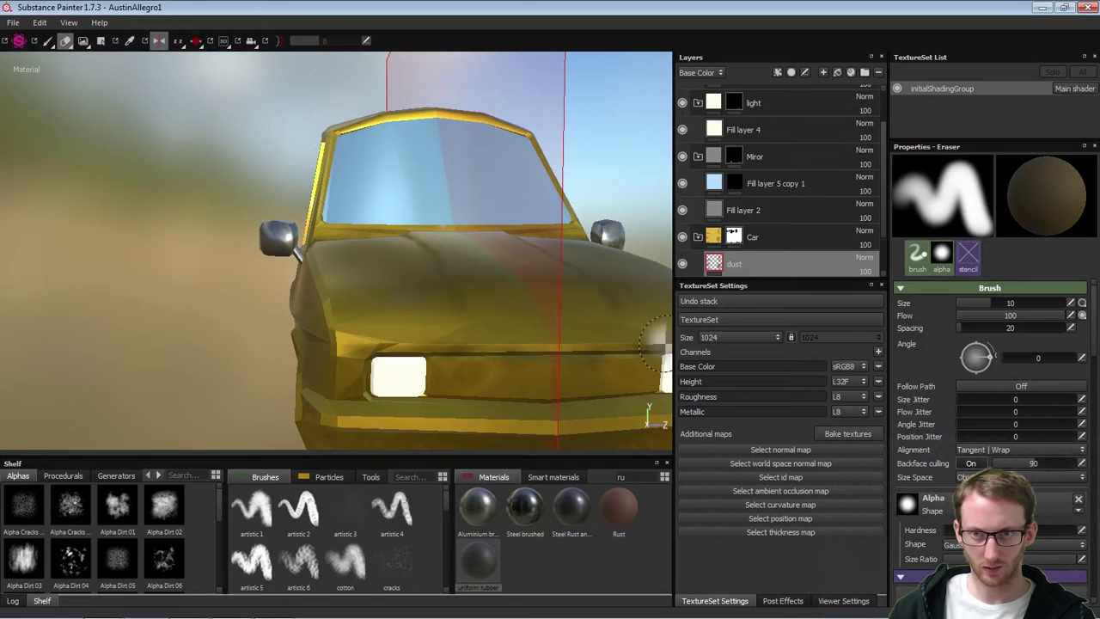
drag(1001, 315, 977, 316)
alt+drag(531, 401, 489, 376)
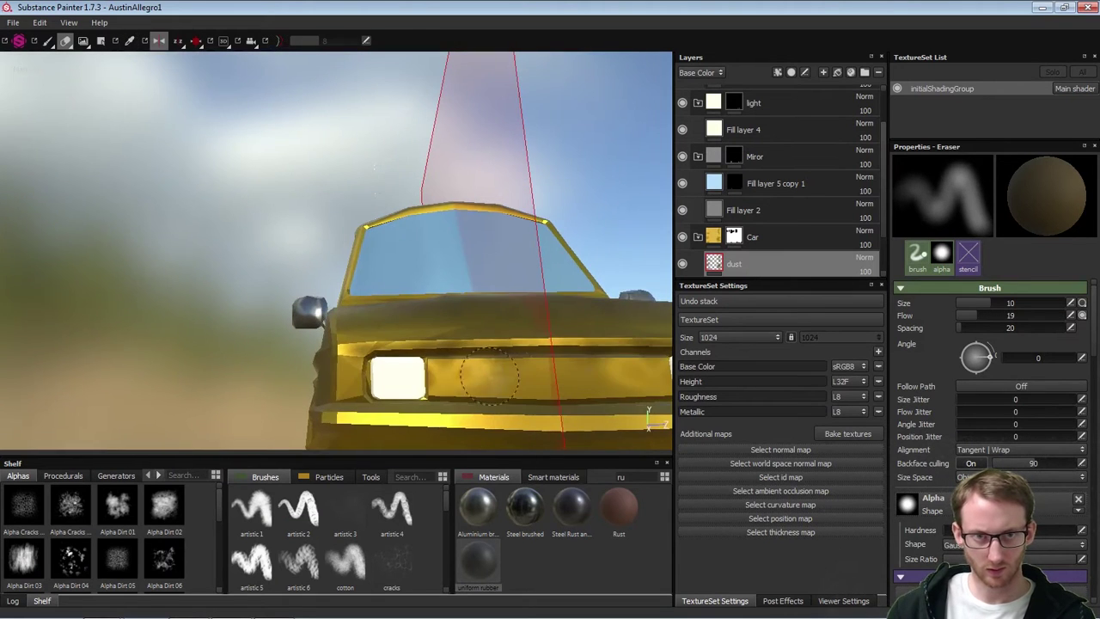
Undo the erasing beside the headlight and return to the paint brush
key(ctrl+z)
key(ctrl+z)
key(ctrl+z)
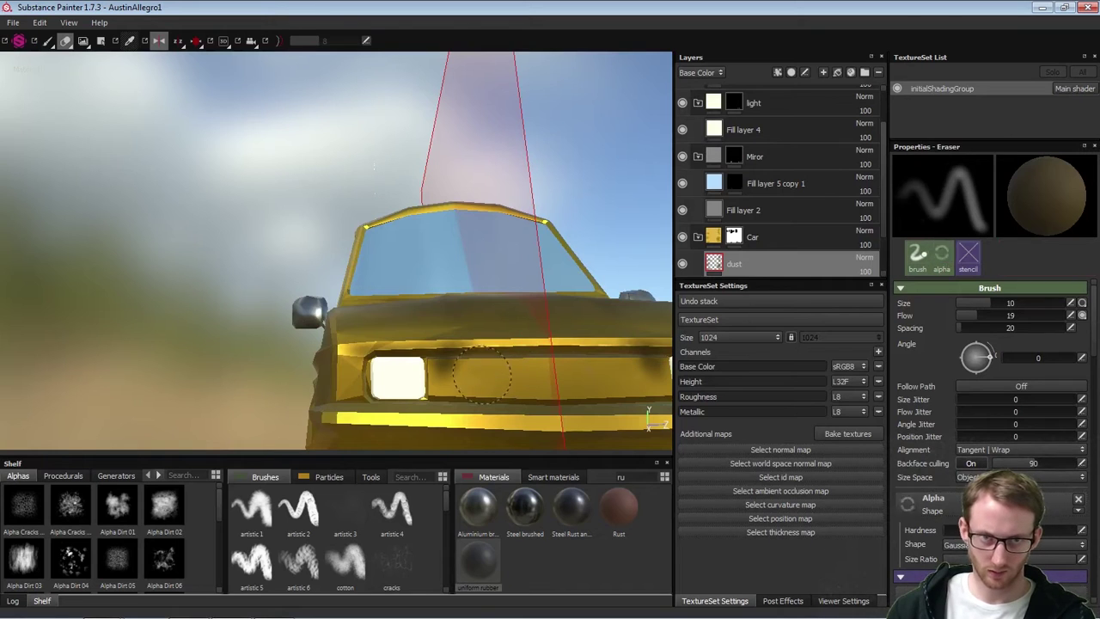
key(1)
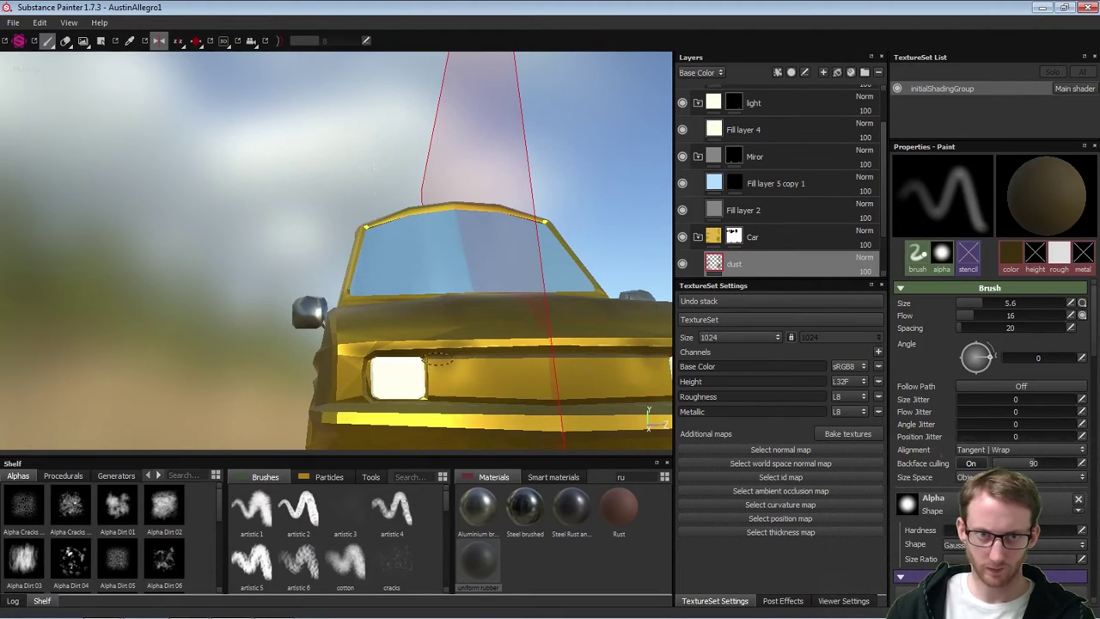
Lightly erase excess dust around the raised crease in the middle of the bonnet
mouse_move(416, 350)
alt+mouse_down()
mouse_move(496, 383)
mouse_move(487, 405)
mouse_move(521, 358)
mouse_move(458, 290)
alt+mouse_up()
scroll(430, 243, down, 2)
mouse_move(429, 244)
alt+mouse_down()
mouse_move(508, 255)
mouse_move(475, 214)
alt+mouse_up()
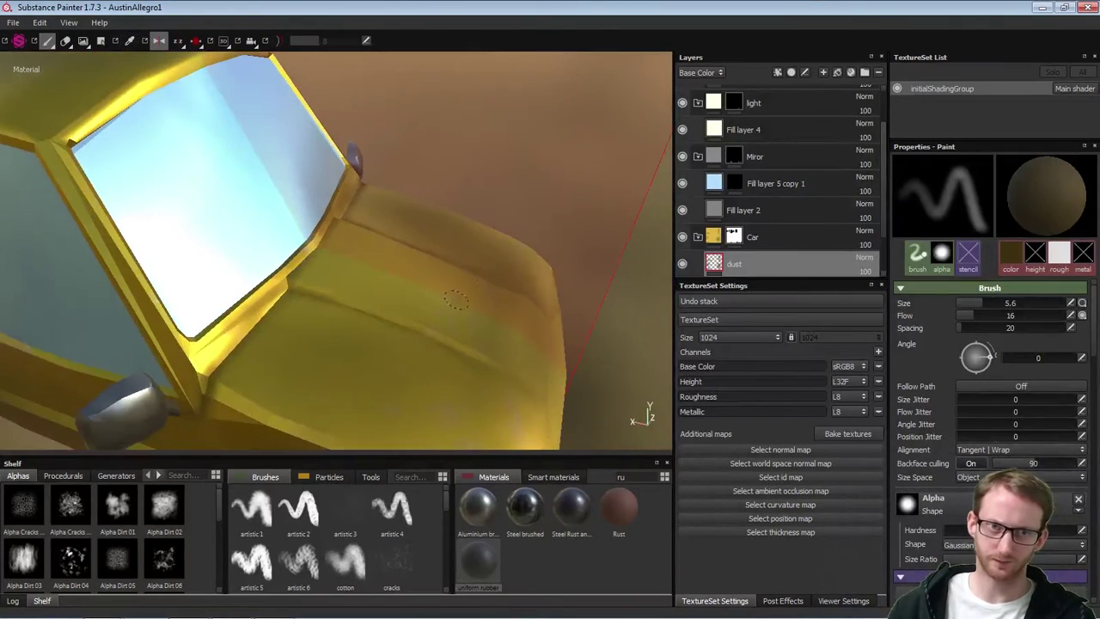
key(2)
drag(358, 317, 339, 316)
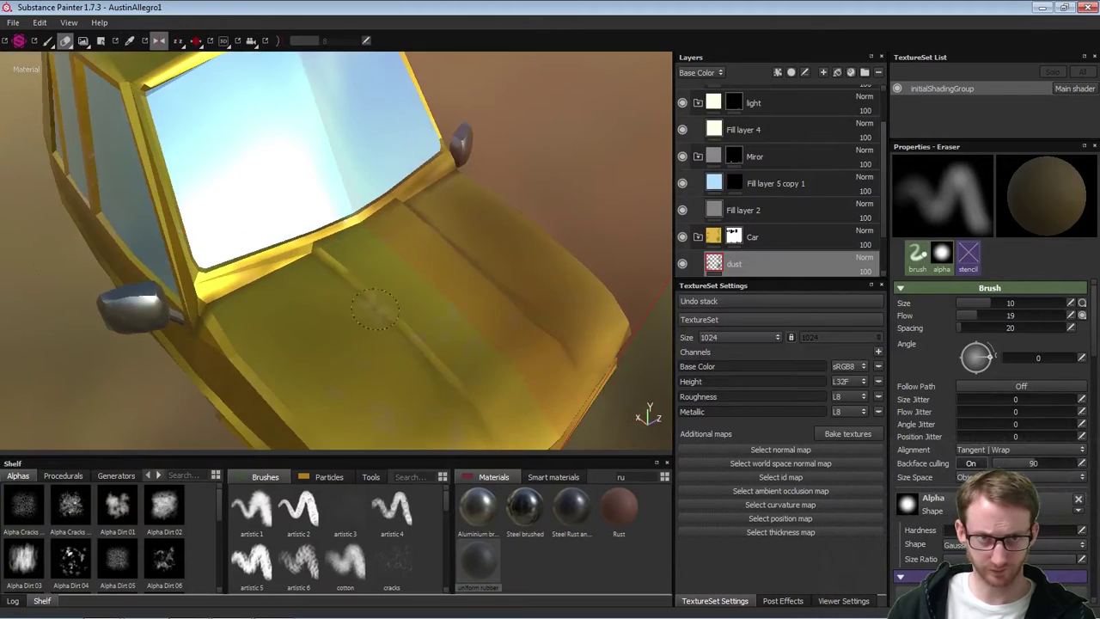
click(429, 349)
alt+drag(424, 338, 491, 332)
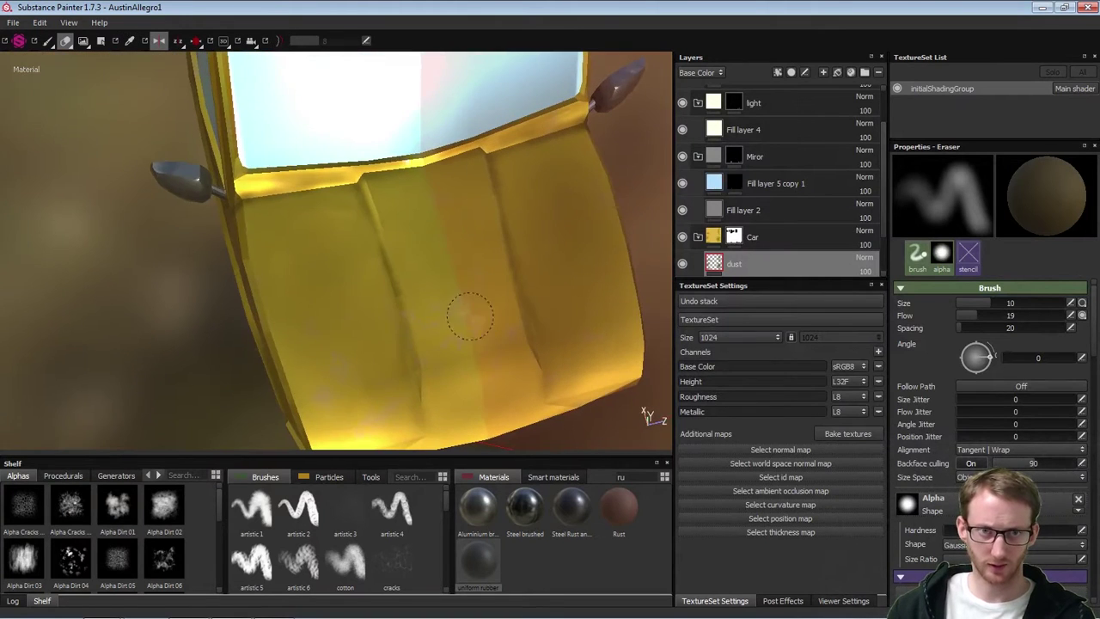
Erase a spot of dust near the bonnet's front edge and brush dust over the front end of the opposite crease
key(1)
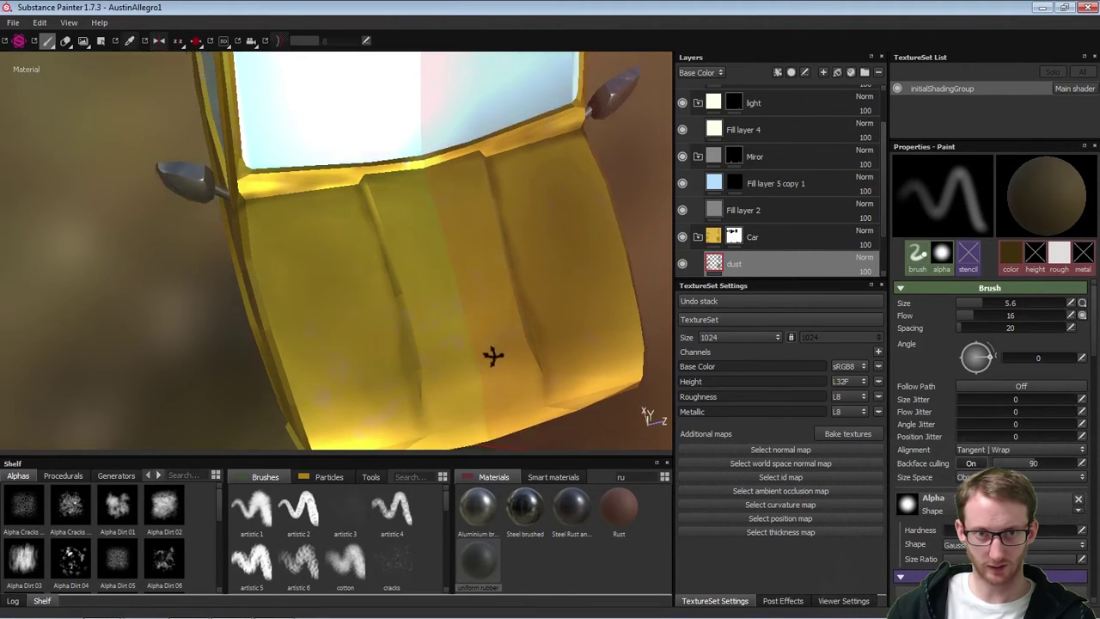
mouse_move(490, 356)
alt+mouse_down()
mouse_move(496, 290)
mouse_move(459, 417)
alt+mouse_up()
key(2)
click(457, 429)
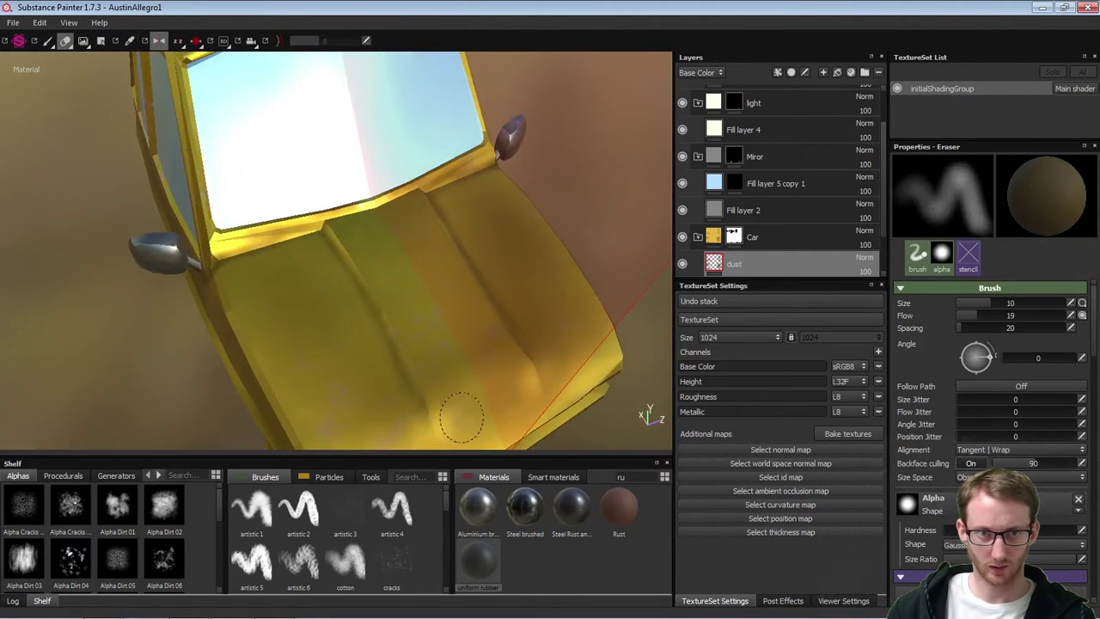
key(1)
drag(532, 346, 538, 383)
mouse_move(488, 354)
alt+mouse_down()
mouse_move(482, 376)
mouse_move(778, 272)
alt+mouse_up()
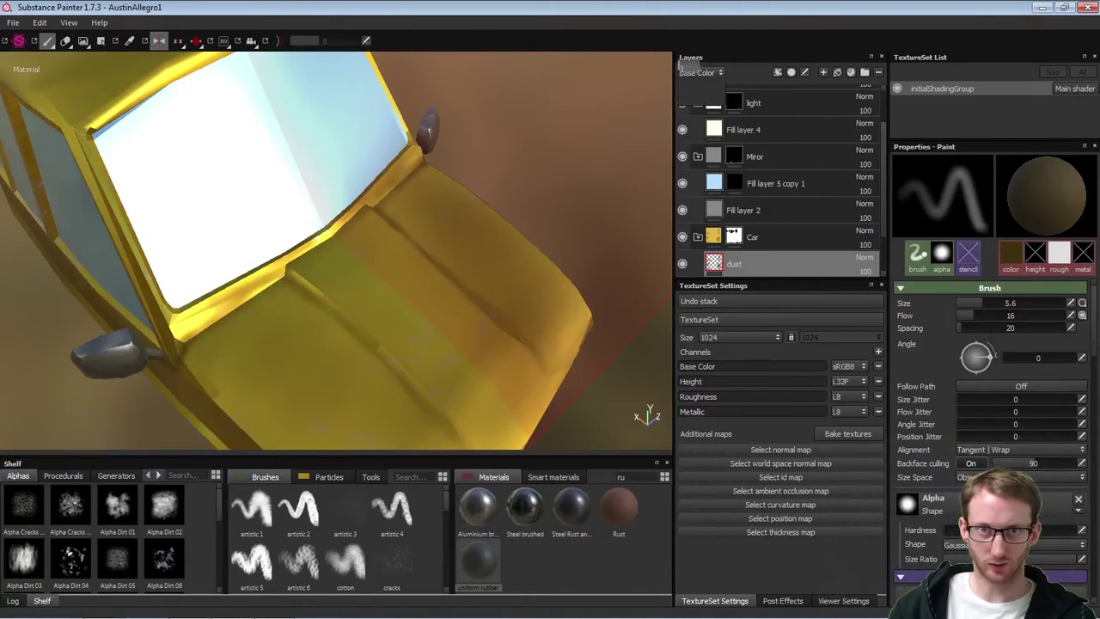
Try adjusting the dust layer's opacity in the Roughness and Base Color channels
click(700, 72)
click(692, 110)
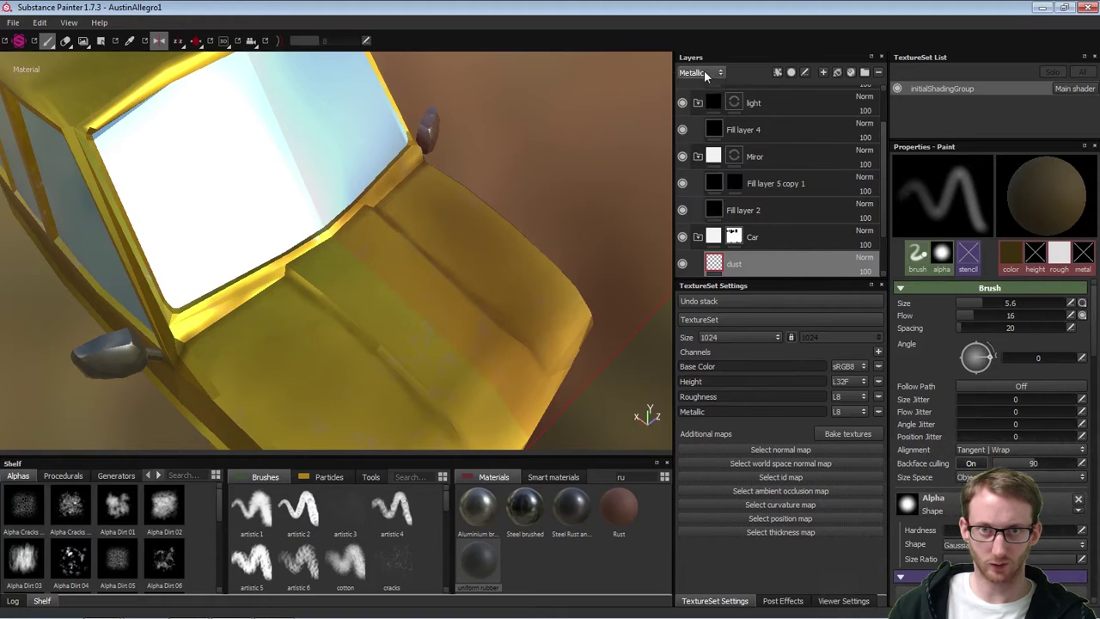
click(700, 72)
click(698, 101)
click(865, 273)
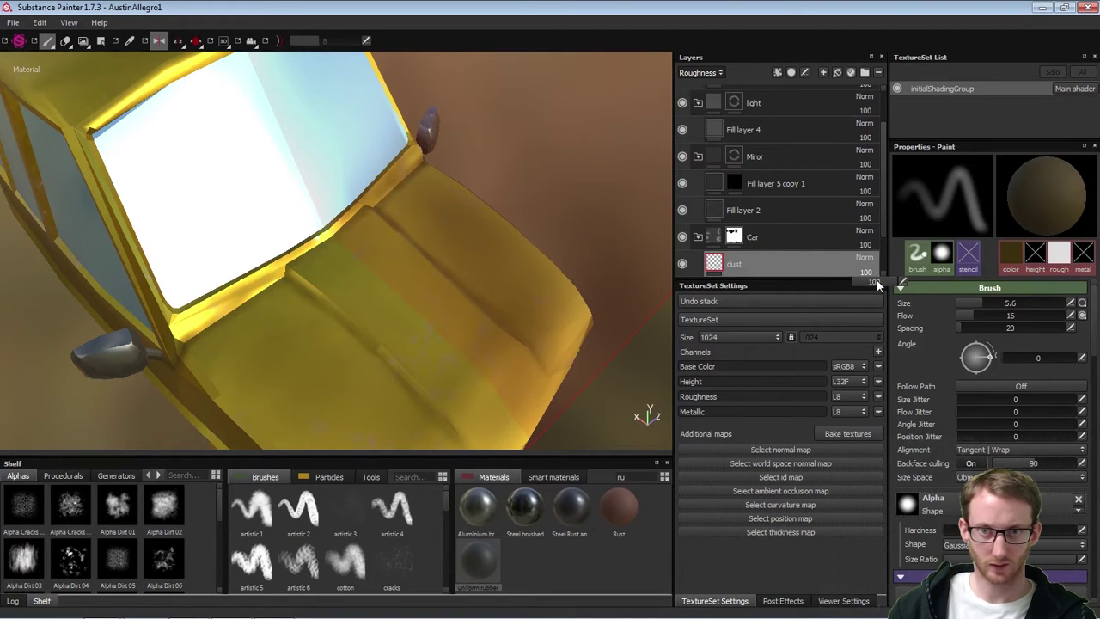
drag(889, 284, 917, 300)
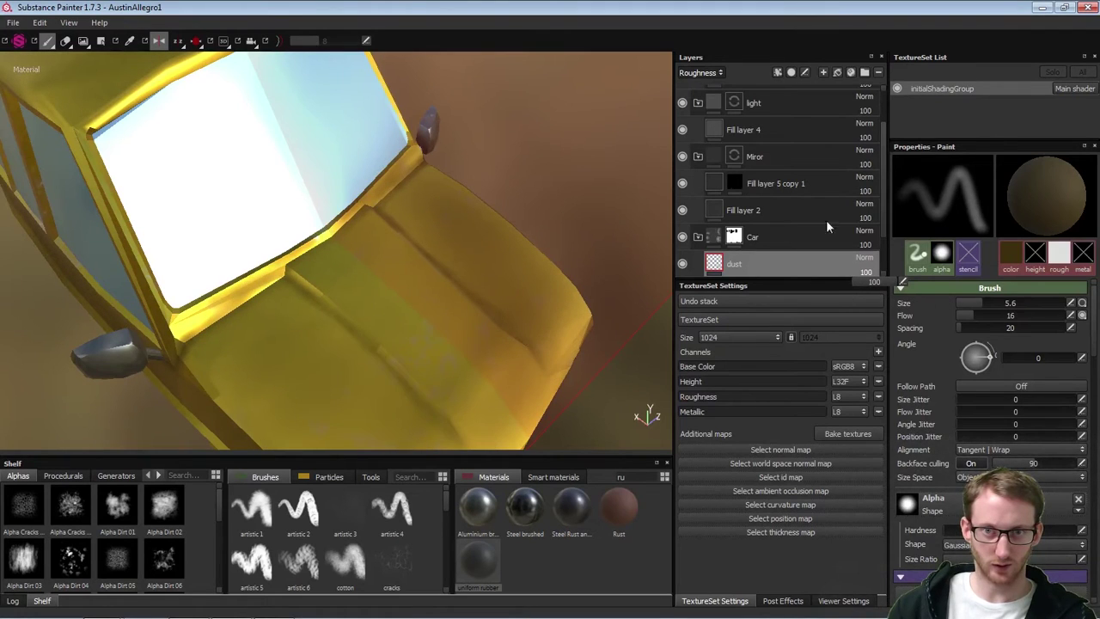
click(713, 73)
click(699, 83)
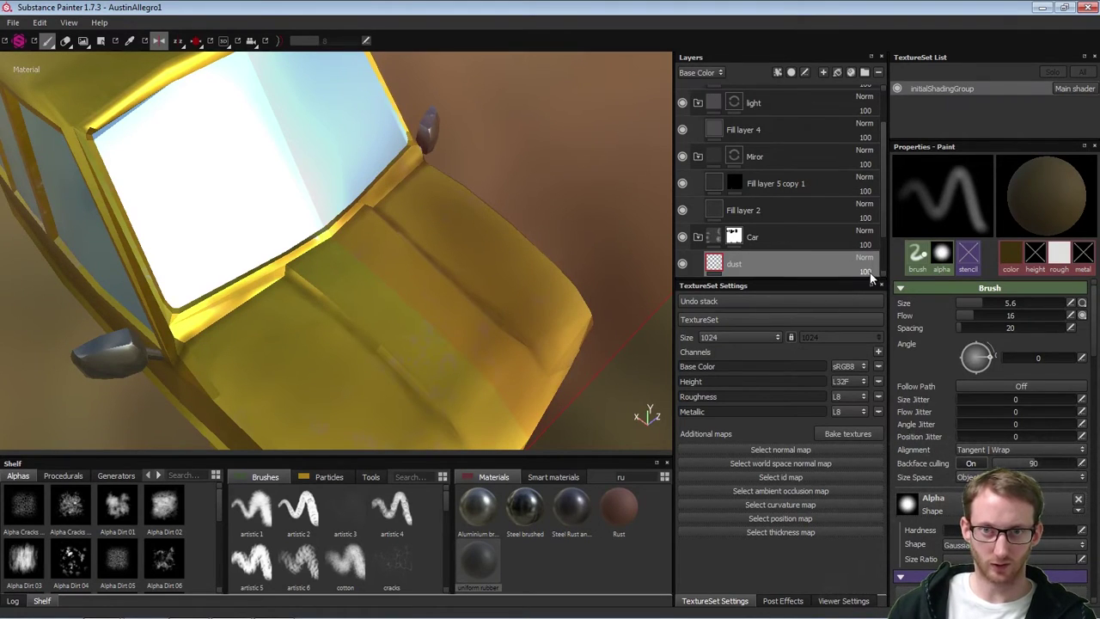
mouse_move(889, 282)
mouse_down()
mouse_move(825, 286)
mouse_move(927, 287)
mouse_move(840, 289)
mouse_move(909, 289)
mouse_up()
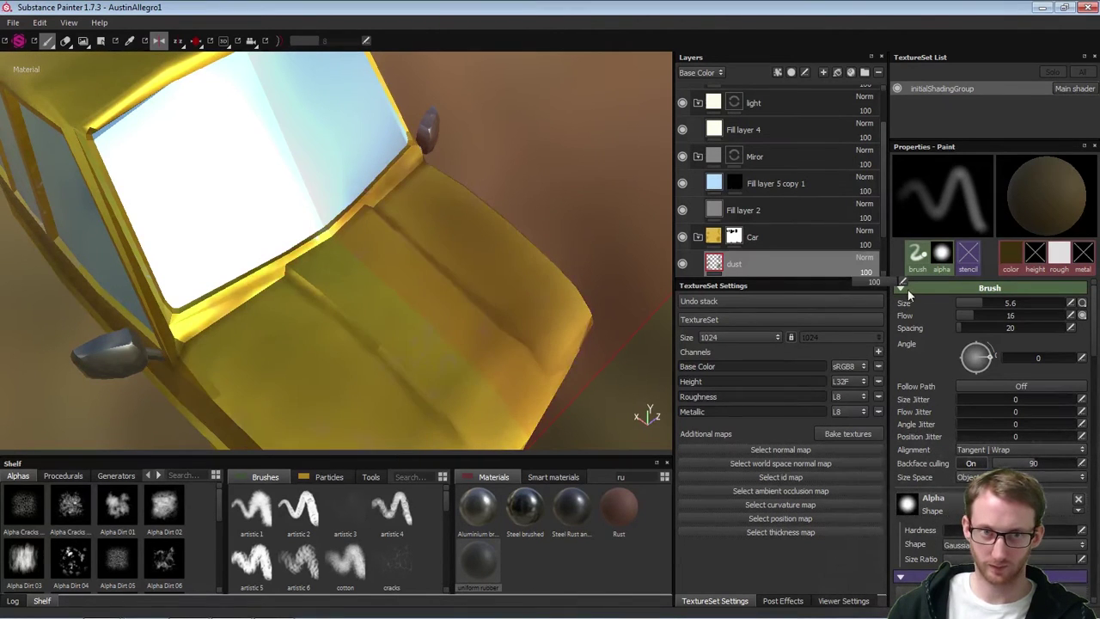
Inspect the dust over the whole car, the bonnet and the roof from several angles and lighting directions
scroll(503, 255, down, 5)
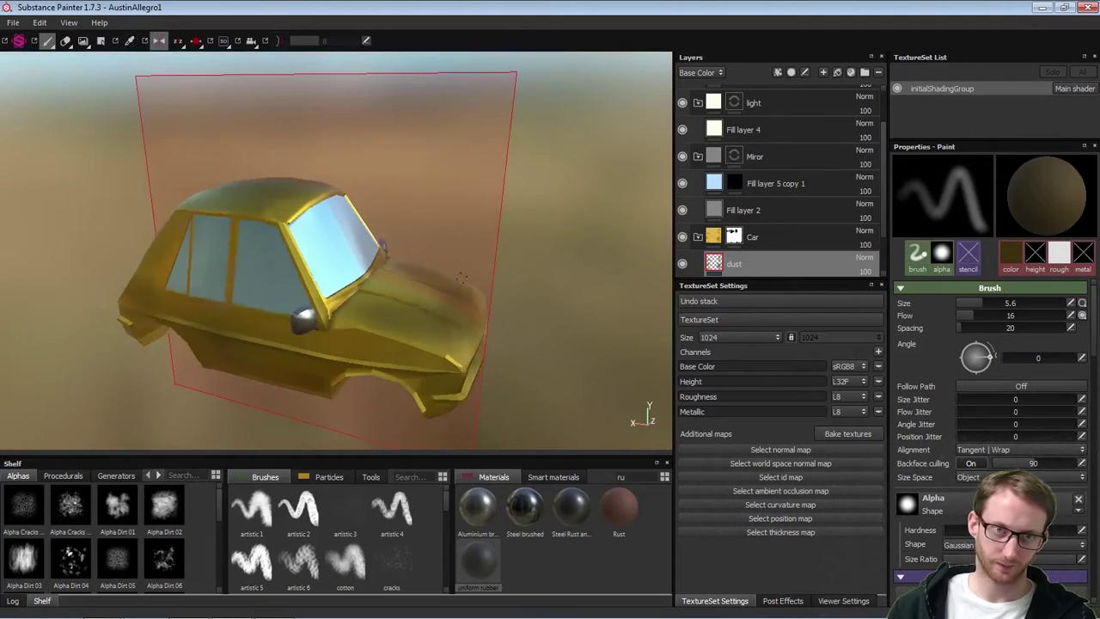
alt+drag(502, 254, 408, 333)
mouse_move(408, 333)
shift+right_down()
mouse_move(434, 336)
mouse_move(418, 337)
shift+right_up()
alt+drag(419, 337, 459, 352)
alt+right_drag(446, 283, 464, 312)
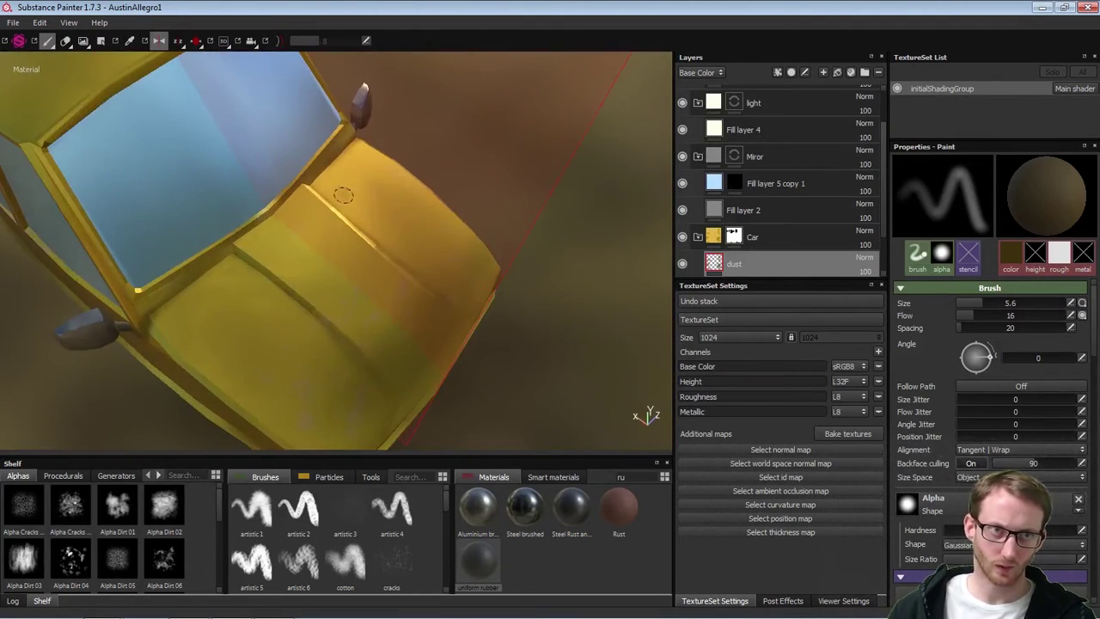
alt+drag(343, 194, 396, 264)
alt+right_drag(396, 263, 508, 292)
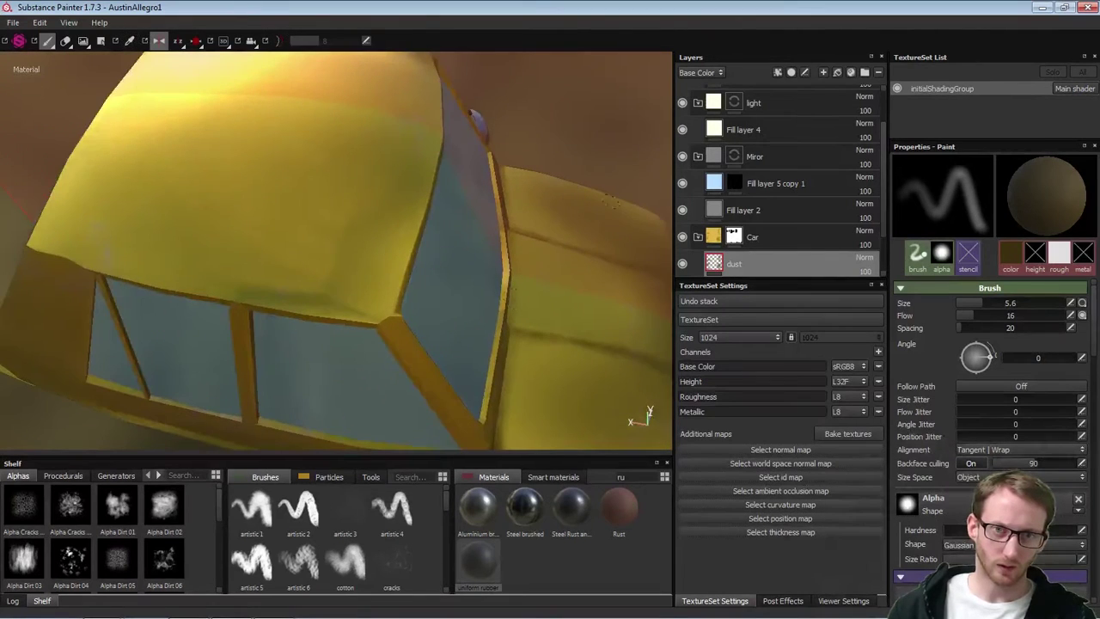
mouse_move(350, 303)
alt+mouse_down()
mouse_move(408, 331)
mouse_move(332, 319)
alt+mouse_up()
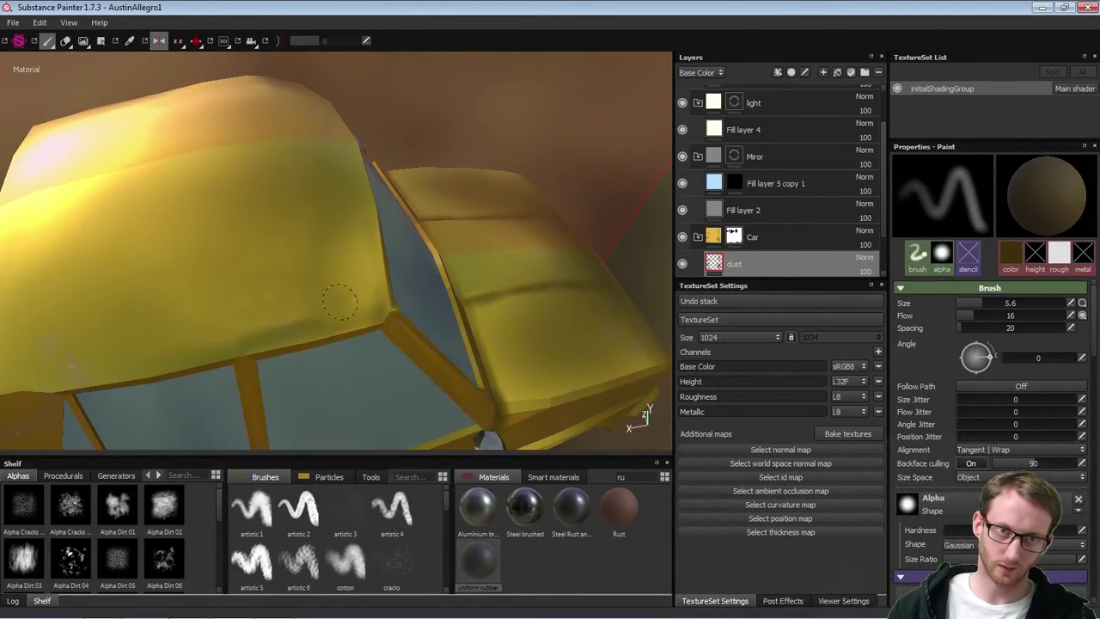
Touch up the dust near the roof's side edge and check the roof from the side and rear
alt+right_drag(350, 216, 166, 290)
mouse_move(167, 290)
alt+mouse_down()
mouse_move(278, 292)
mouse_move(398, 252)
mouse_move(292, 290)
alt+mouse_up()
mouse_move(217, 303)
mouse_down()
mouse_move(163, 316)
mouse_move(187, 322)
mouse_move(261, 281)
mouse_up()
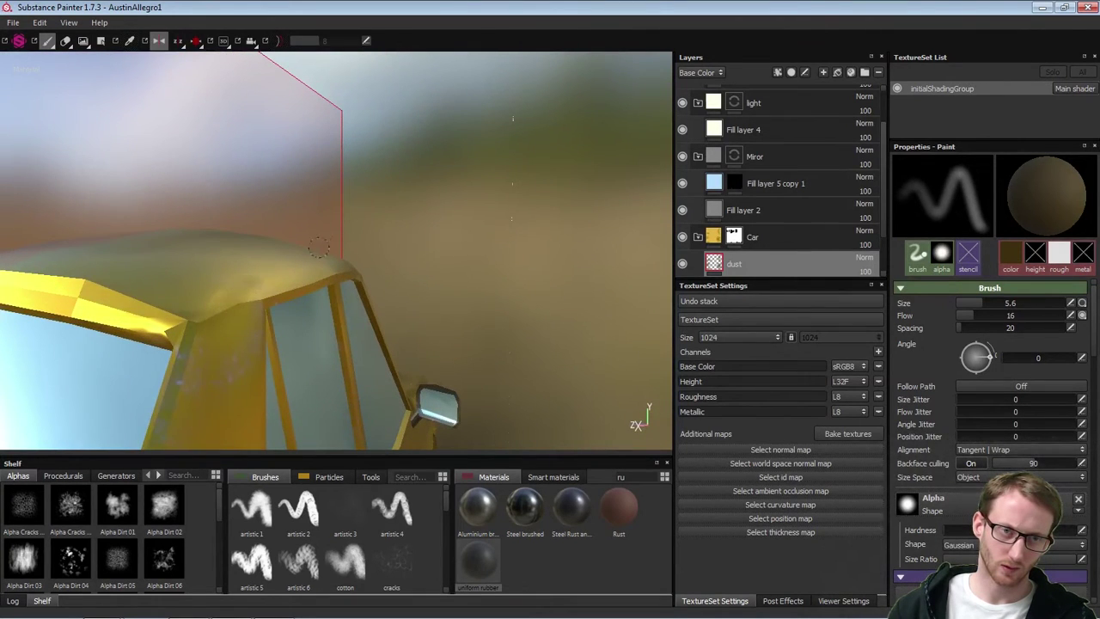
alt+drag(318, 247, 252, 309)
alt+right_drag(253, 309, 146, 332)
alt+drag(145, 332, 211, 308)
alt+right_drag(211, 308, 205, 317)
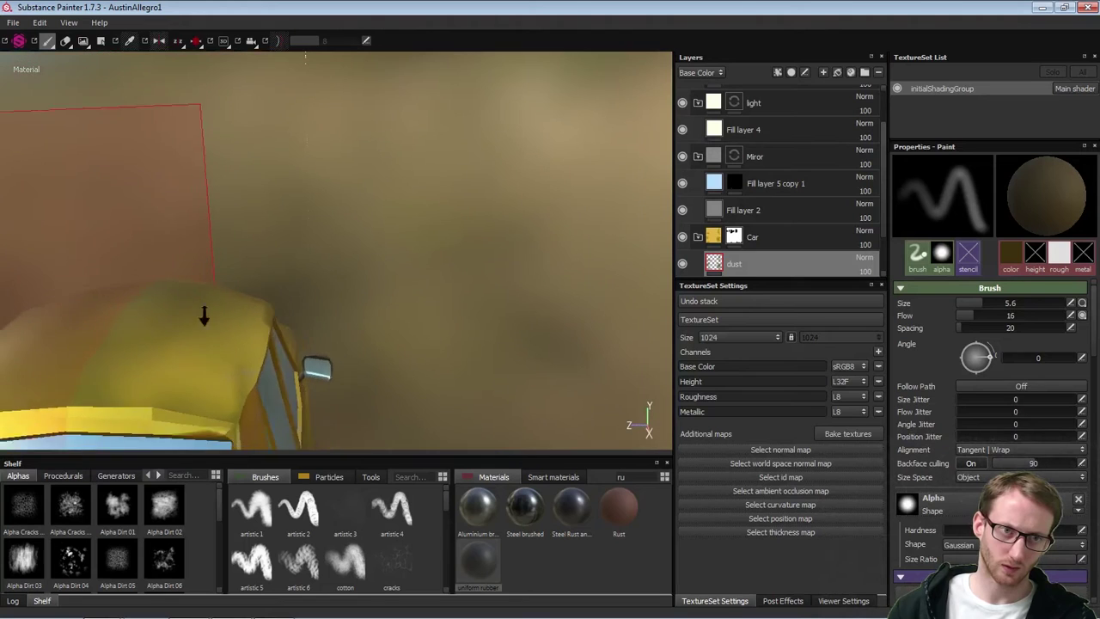
Turn off symmetry painting and inspect the roof without the mirror plane
mouse_move(204, 316)
alt+mouse_down()
mouse_move(292, 318)
mouse_move(384, 352)
mouse_move(462, 303)
mouse_move(447, 304)
alt+mouse_up()
click(159, 41)
alt+drag(352, 335, 453, 252)
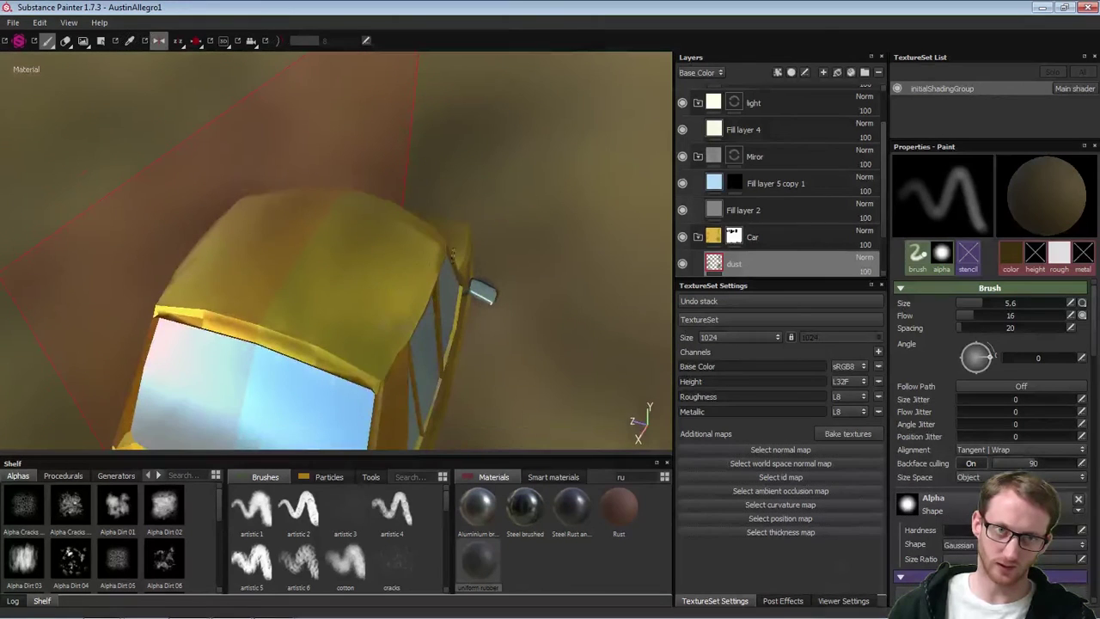
click(160, 42)
alt+drag(433, 194, 357, 184)
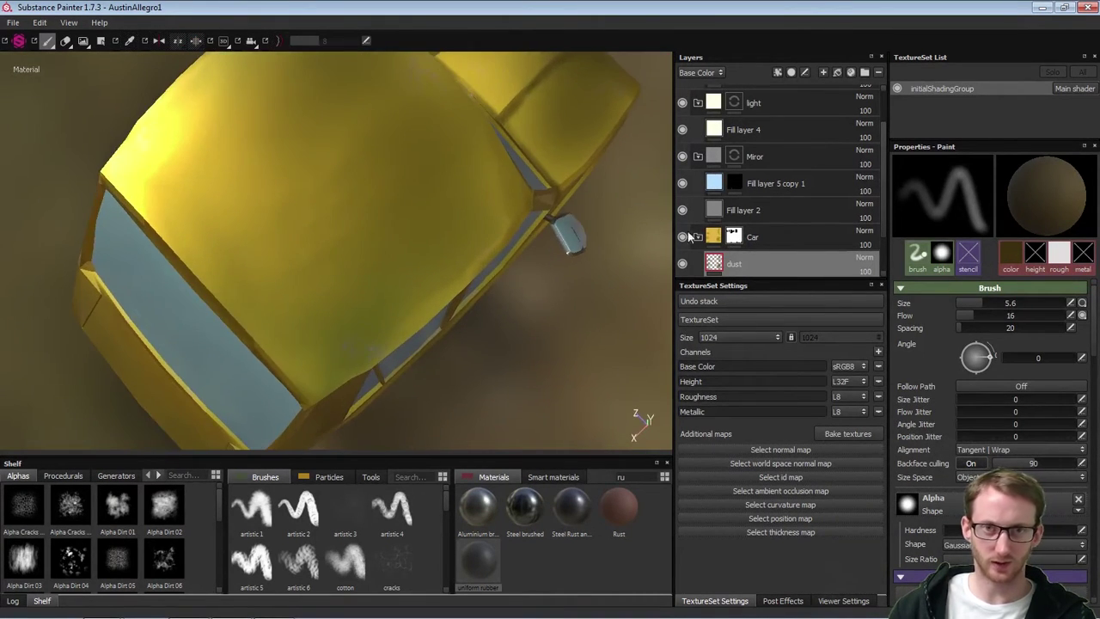
alt+drag(494, 238, 534, 186)
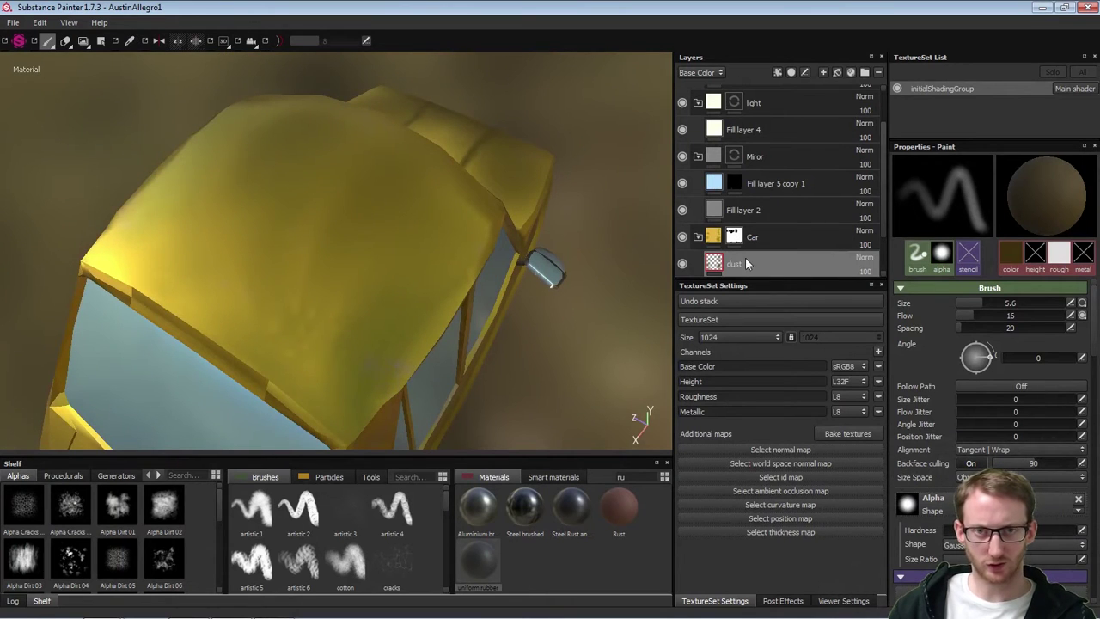
Add a new paint layer above the dust layer and rename it "bright"
click(823, 73)
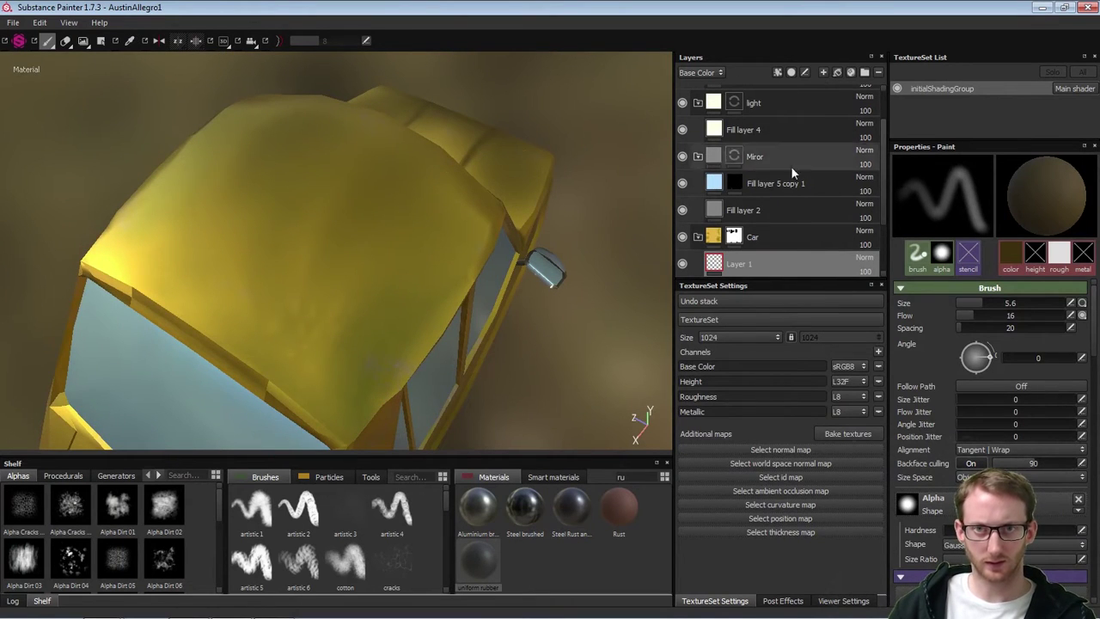
double_click(741, 265)
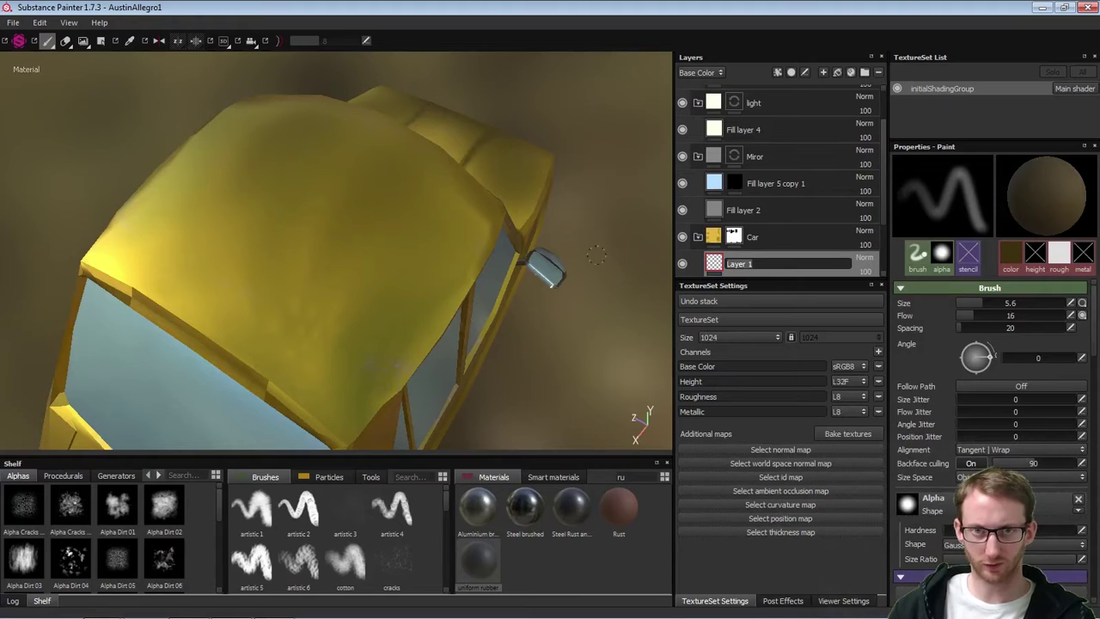
text(bright)
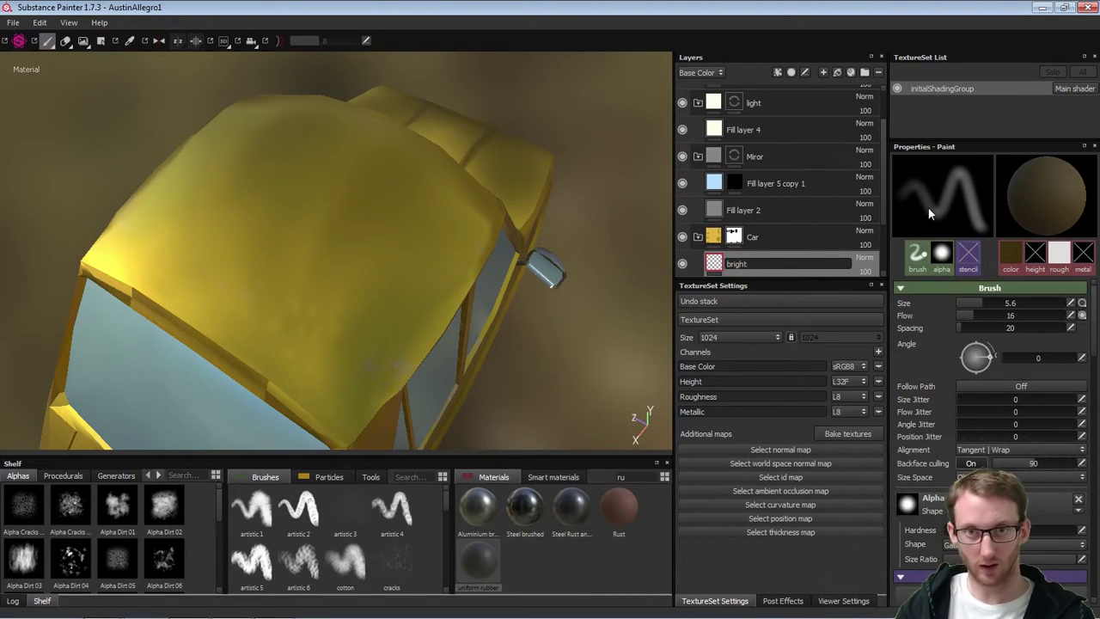
key(Return)
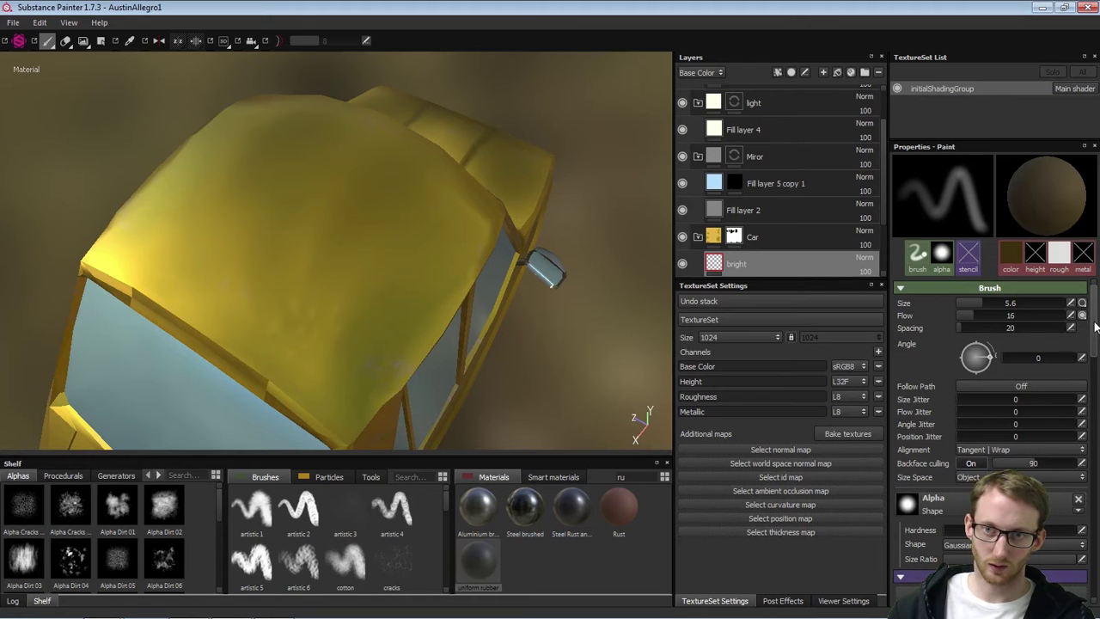
Set the brush's base color to a pale yellow with R 0.954, G 0.942, B 0.592
drag(1096, 327, 1095, 395)
click(1000, 409)
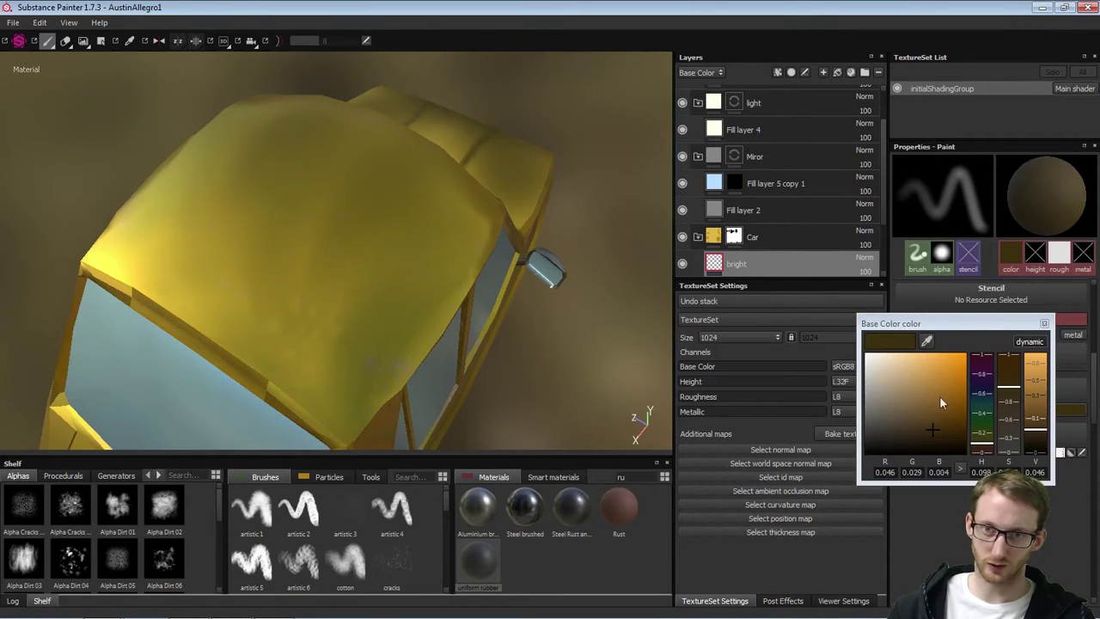
mouse_move(909, 386)
mouse_down()
mouse_move(903, 363)
mouse_move(883, 355)
mouse_up()
drag(973, 449, 985, 441)
click(1045, 322)
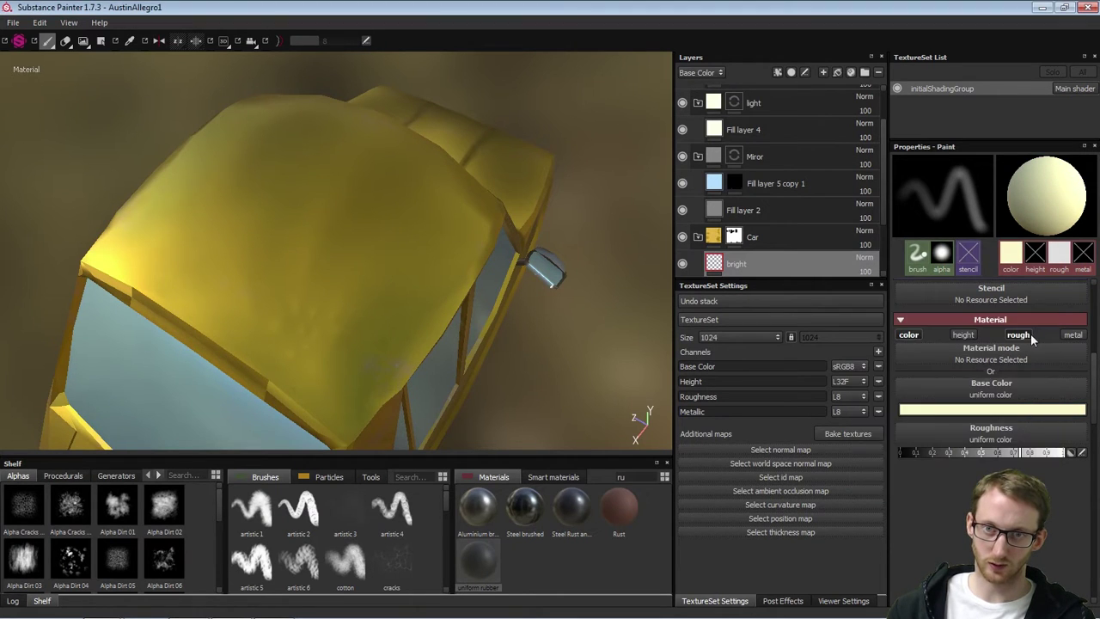
click(954, 410)
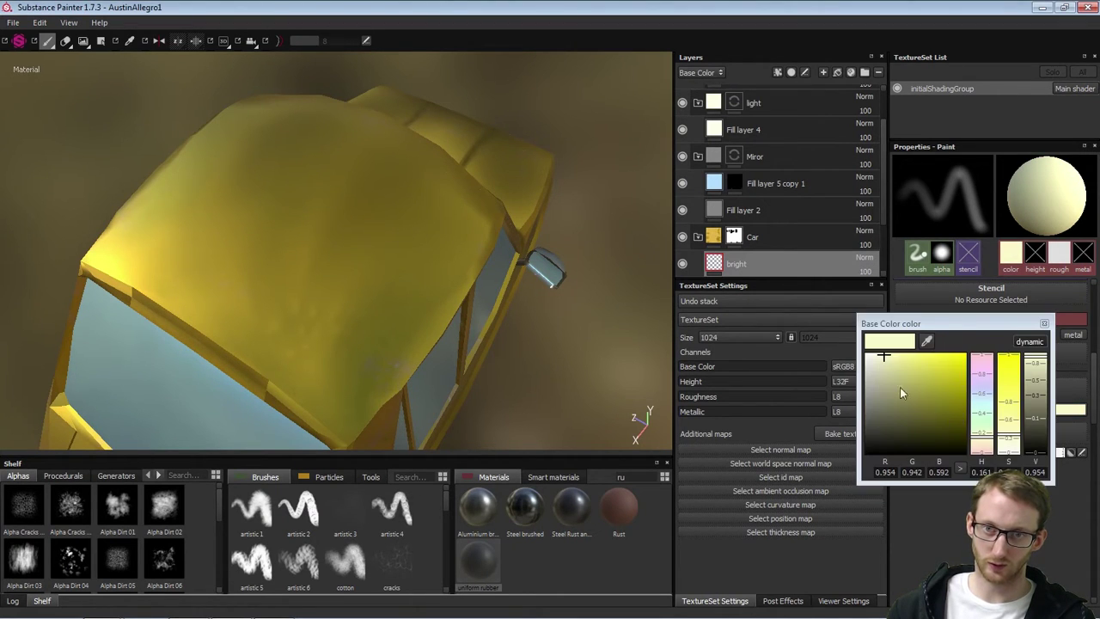
click(1044, 325)
Set the brush's base color to a warm pale yellow with R 1.000, G 0.958, B 0.644
alt+drag(474, 201, 414, 190)
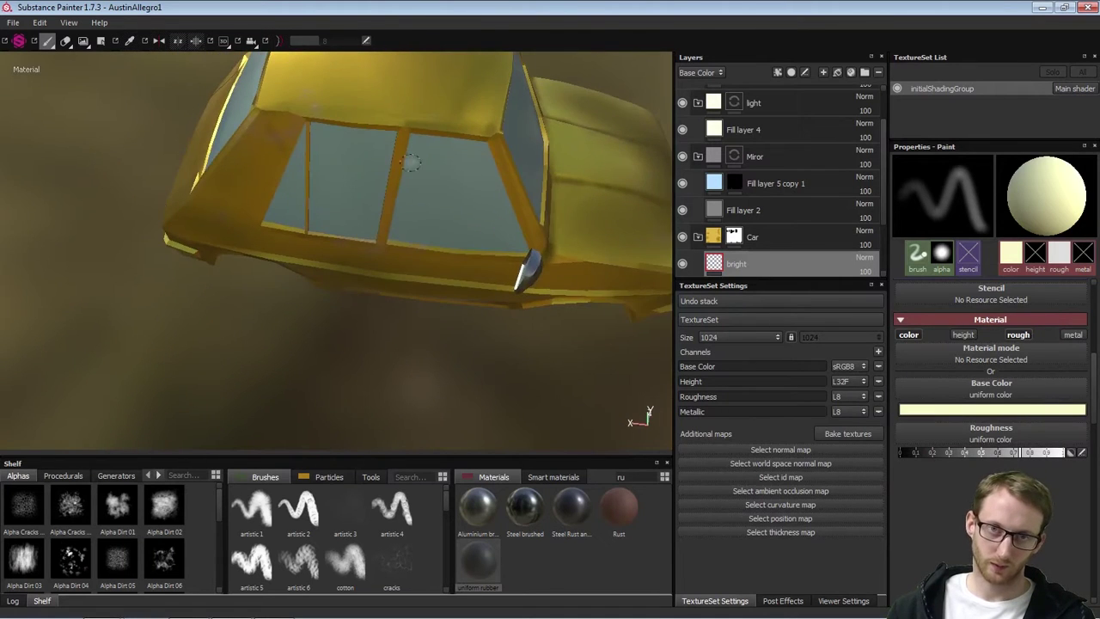
alt+right_drag(411, 162, 440, 286)
alt+middle_drag(440, 287, 285, 366)
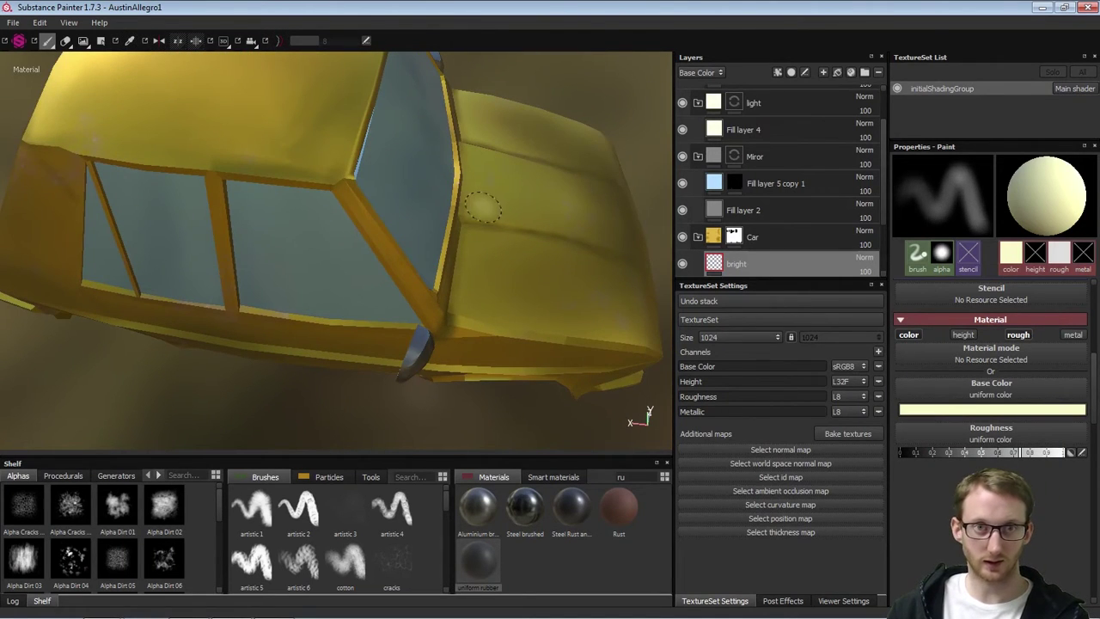
alt+drag(339, 168, 455, 258)
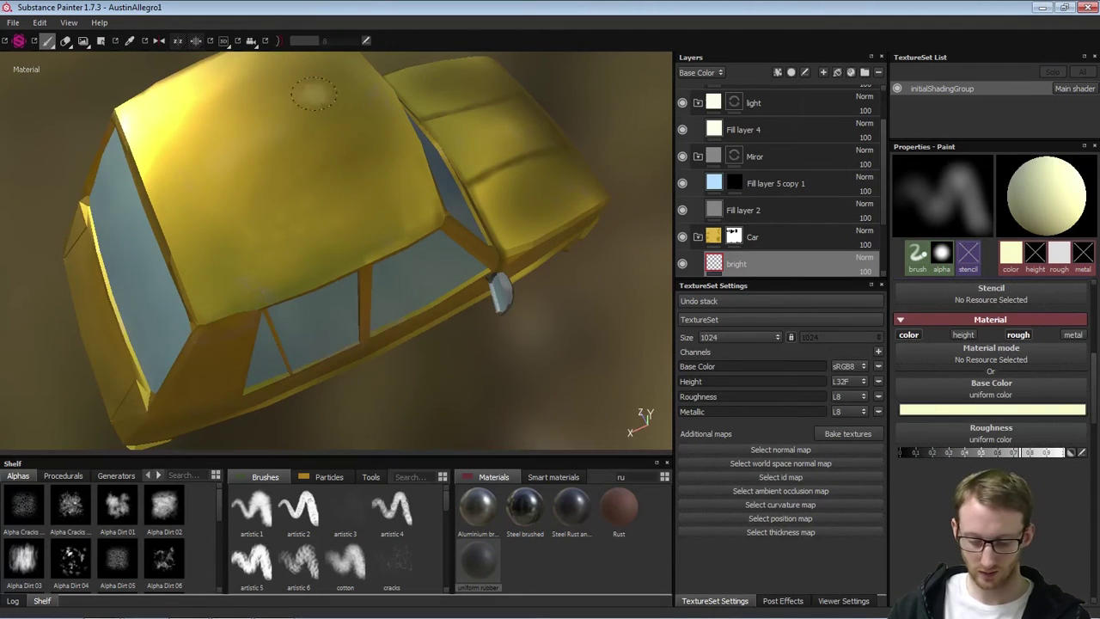
click(924, 408)
click(870, 355)
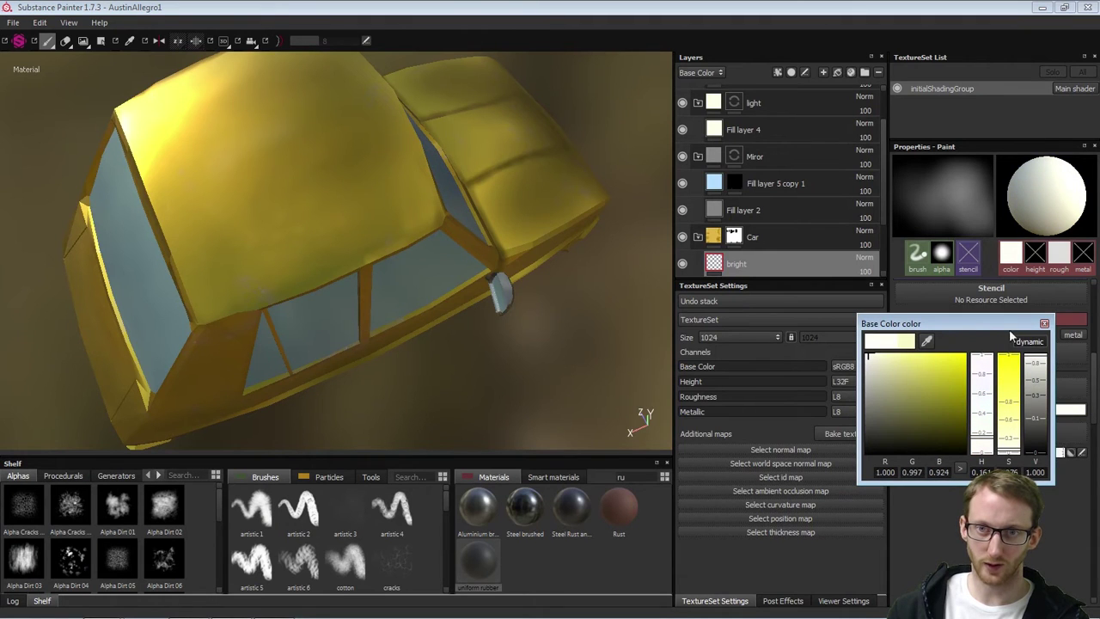
mouse_move(1010, 388)
mouse_down()
mouse_move(1014, 427)
mouse_move(1012, 390)
mouse_up()
drag(989, 436, 983, 438)
drag(924, 357, 883, 354)
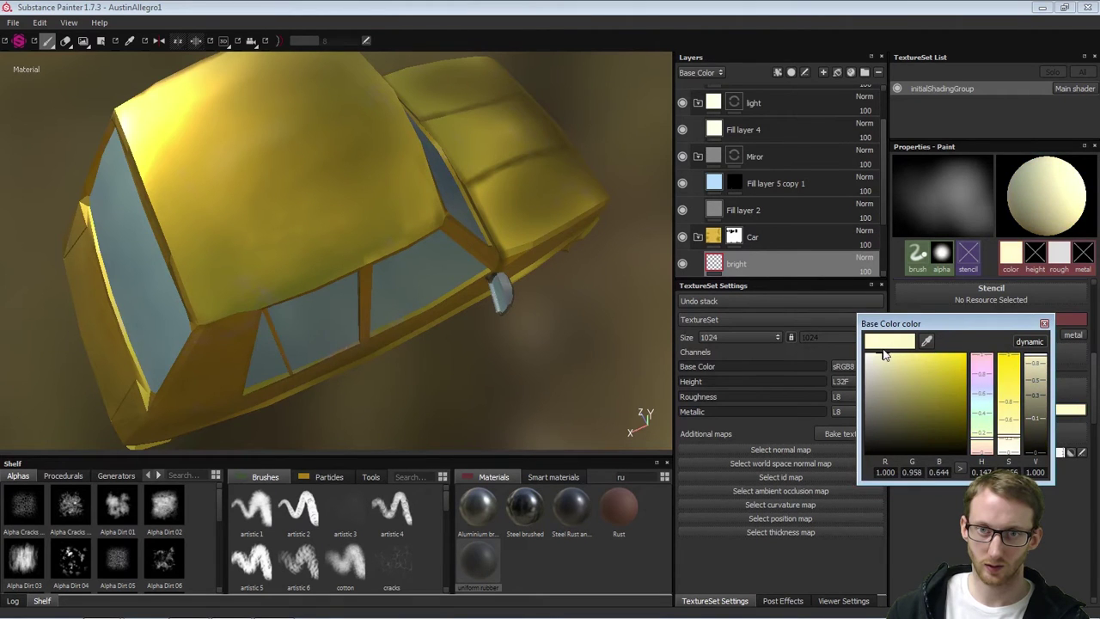
click(1043, 324)
Set the brush size to 20.89 and flow to 4, and paint a soft highlight in the middle of the roof
scroll(992, 320, up, 5)
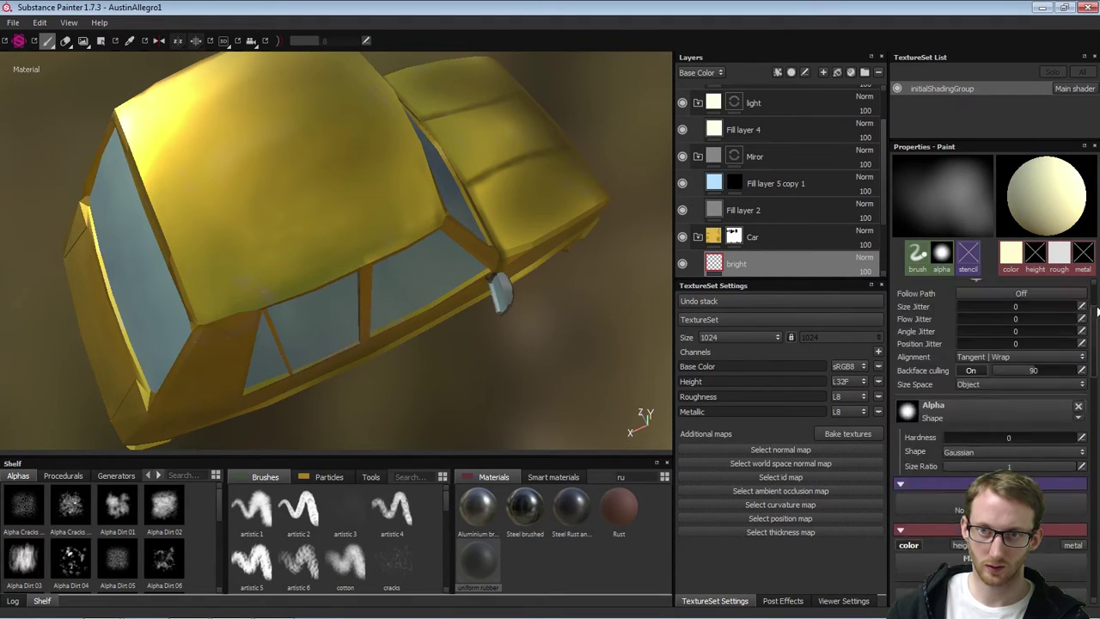
drag(965, 312, 961, 313)
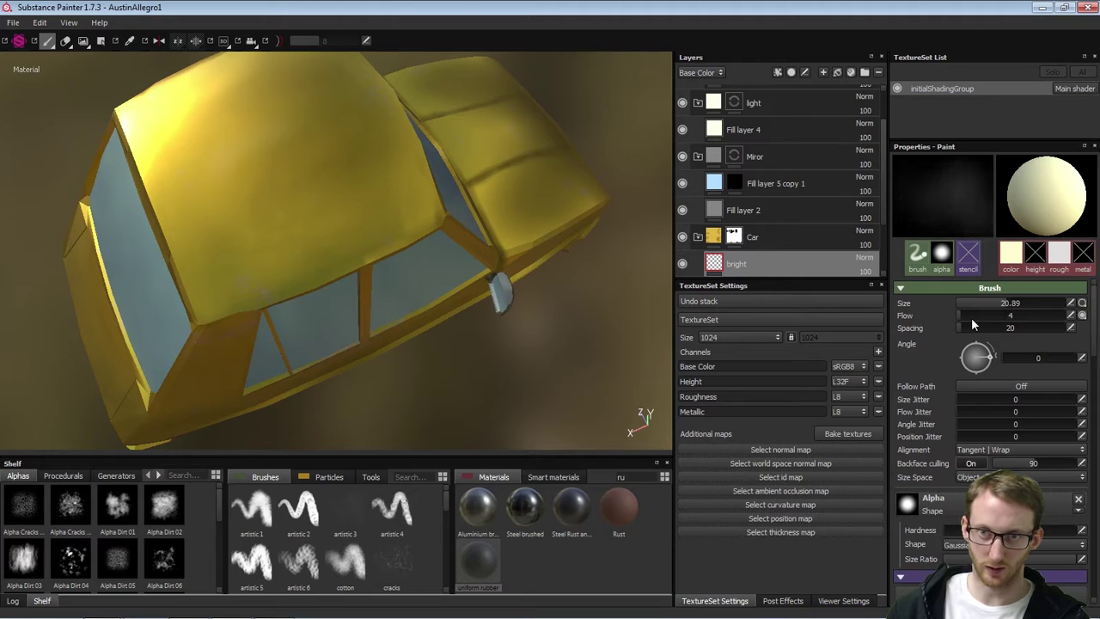
mouse_move(243, 145)
mouse_down()
mouse_move(330, 169)
mouse_move(251, 145)
mouse_up()
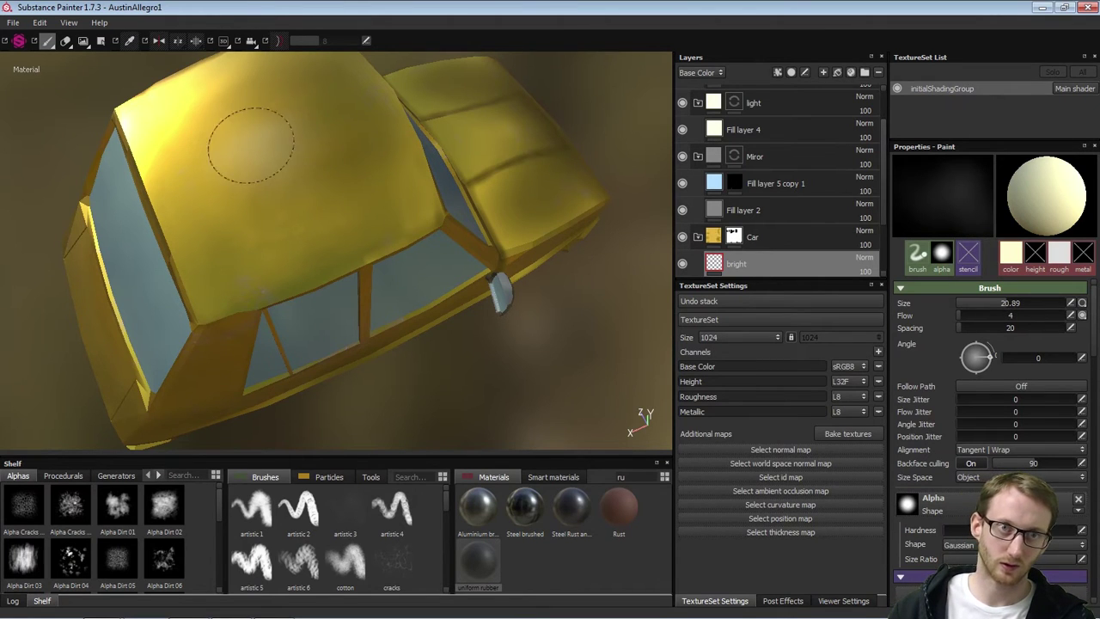
mouse_move(347, 118)
mouse_down()
mouse_move(208, 194)
mouse_move(312, 147)
mouse_move(308, 118)
mouse_up()
alt+right_drag(356, 171, 267, 213)
alt+middle_drag(267, 213, 364, 250)
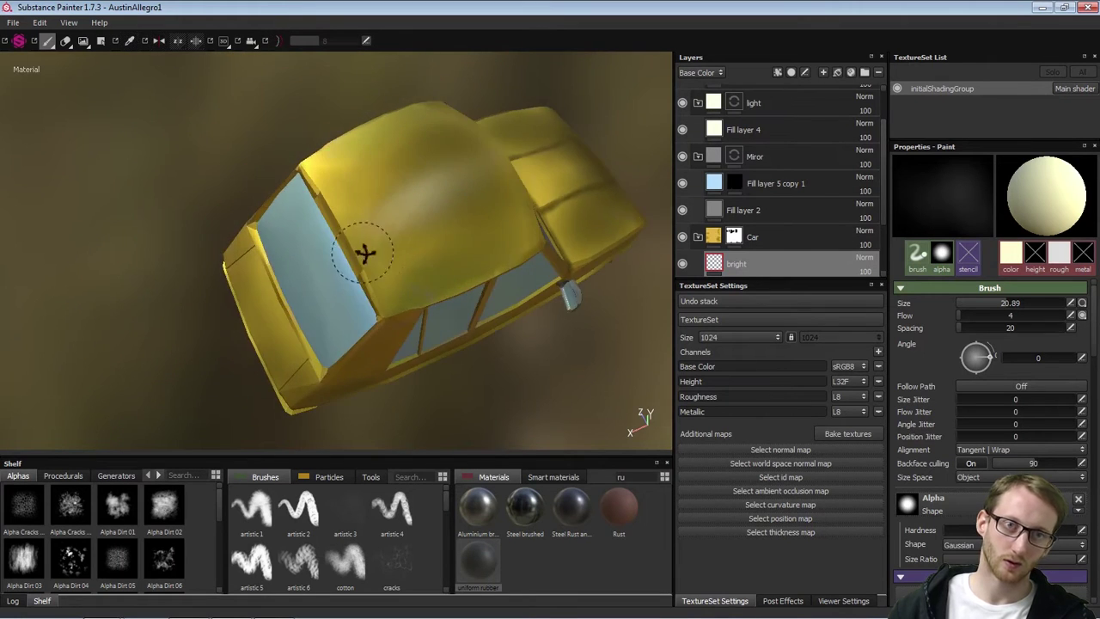
Extend the soft bright highlight across the rest of the roof and onto the bonnet
alt+drag(364, 250, 511, 225)
mouse_move(324, 116)
mouse_down()
mouse_move(307, 199)
mouse_move(292, 209)
mouse_move(285, 175)
mouse_move(311, 198)
mouse_move(339, 143)
mouse_move(347, 226)
mouse_move(372, 130)
mouse_up()
mouse_move(447, 172)
alt+mouse_down()
mouse_move(363, 184)
mouse_move(433, 234)
alt+mouse_up()
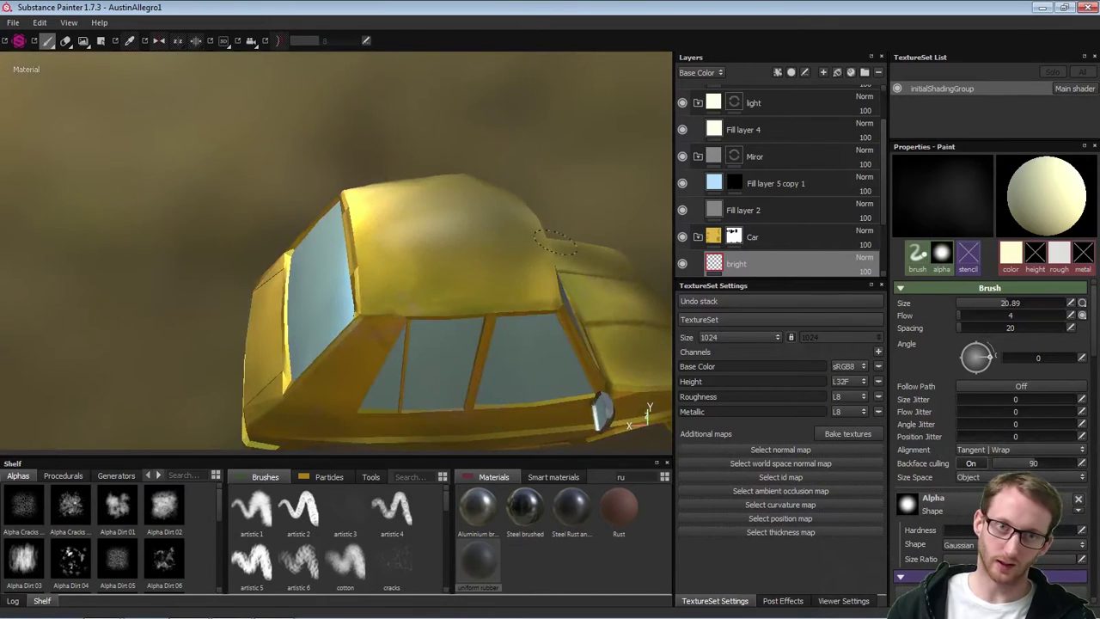
mouse_move(361, 218)
mouse_down()
mouse_move(388, 245)
mouse_move(463, 249)
mouse_move(439, 187)
mouse_move(339, 221)
mouse_move(437, 287)
mouse_move(386, 172)
mouse_move(356, 186)
mouse_move(344, 226)
mouse_up()
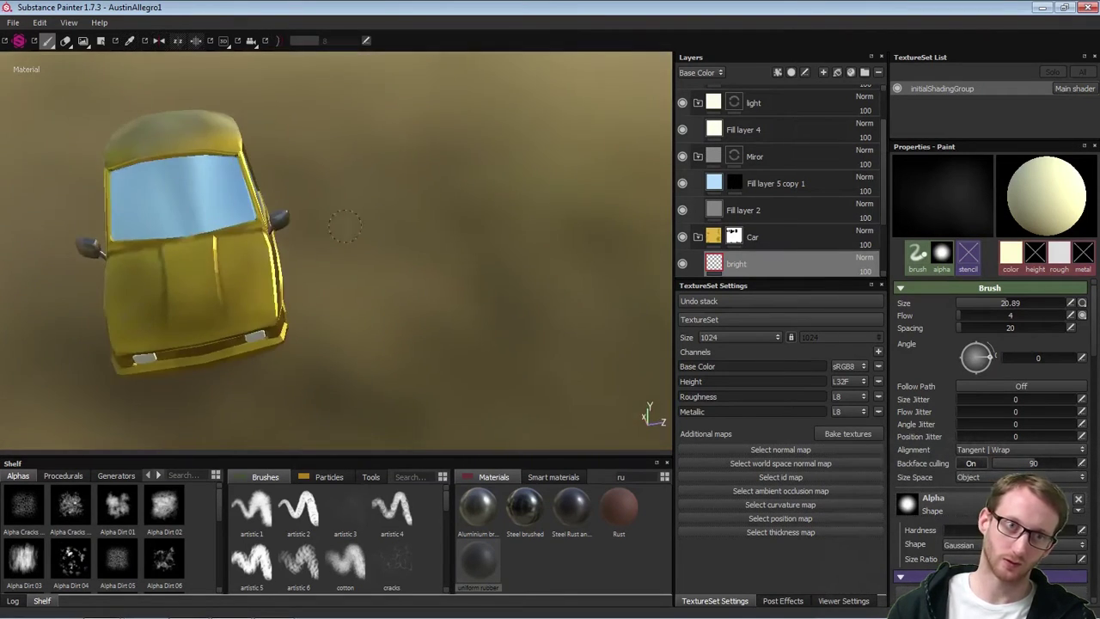
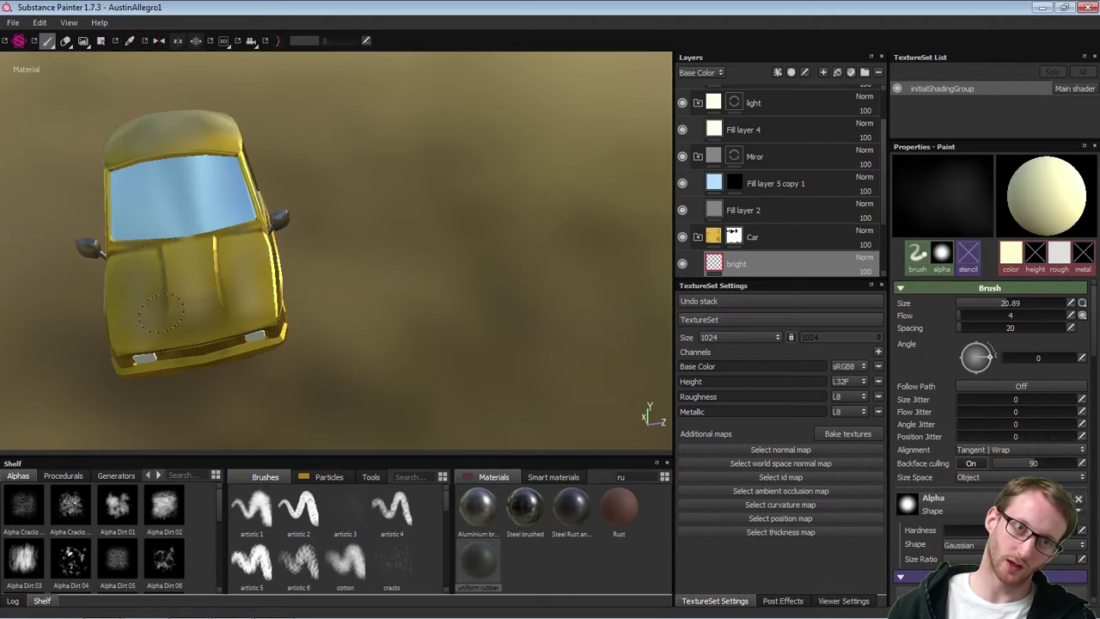
Turn on symmetry painting and reduce the brush size to 10.04 for the car's side panels
mouse_move(380, 256)
alt+mouse_down()
mouse_move(379, 273)
mouse_move(301, 260)
mouse_move(380, 248)
mouse_move(427, 187)
mouse_move(449, 315)
mouse_move(378, 343)
alt+mouse_up()
scroll(494, 303, up, 1)
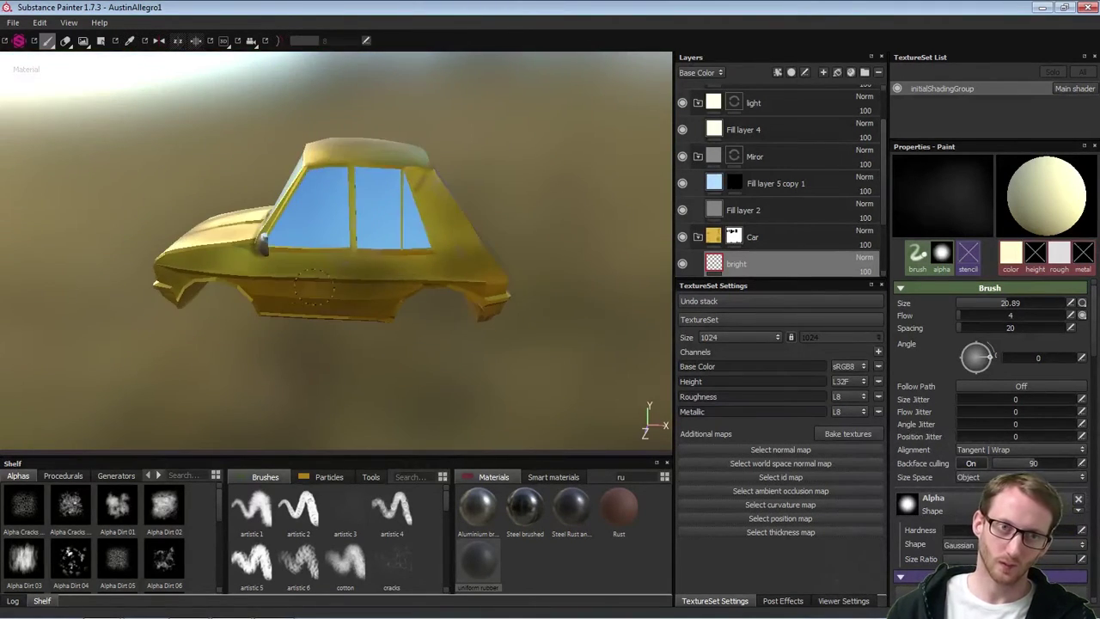
scroll(298, 287, up, 4)
mouse_move(287, 299)
alt+mouse_down()
mouse_move(338, 263)
mouse_move(337, 239)
alt+mouse_up()
scroll(336, 239, up, 2)
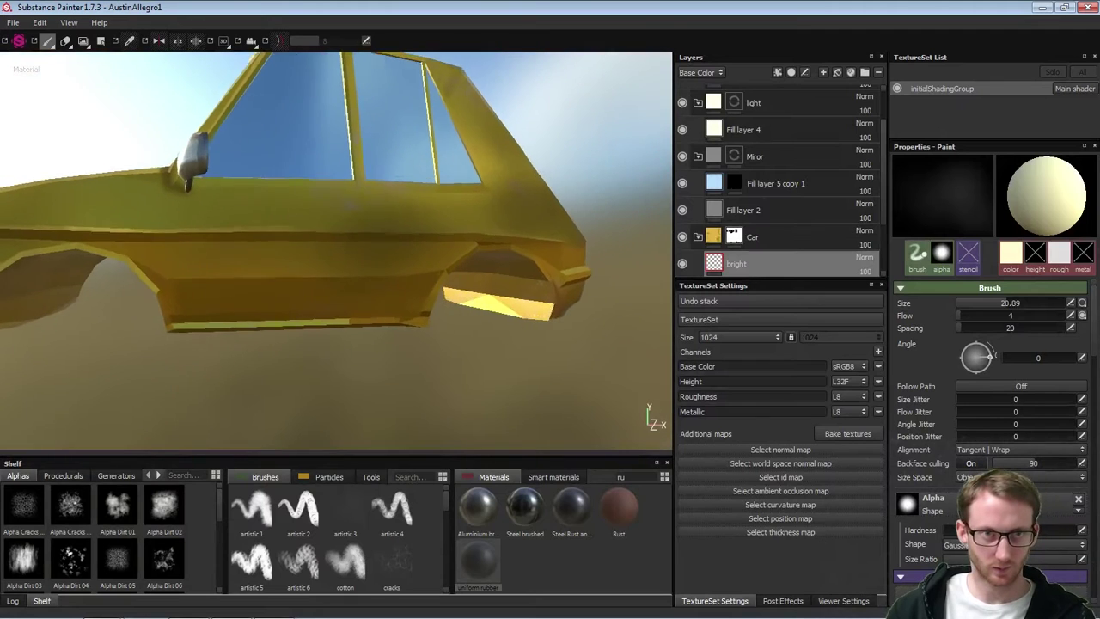
click(161, 42)
scroll(198, 275, up, 3)
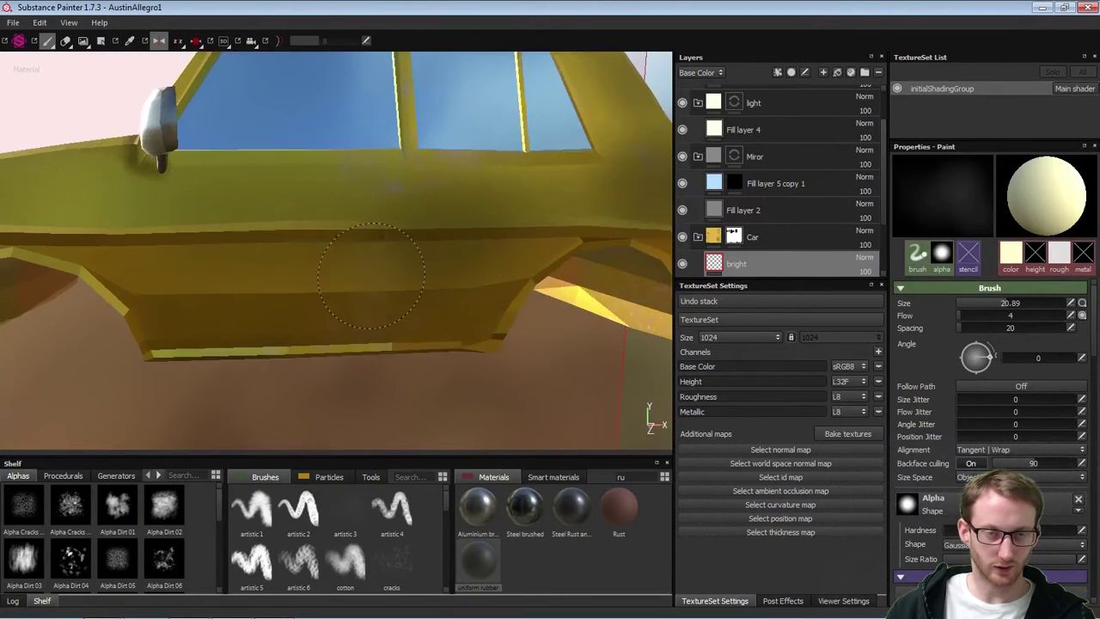
alt+middle_drag(165, 276, 365, 269)
ctrl+right_drag(325, 223, 316, 223)
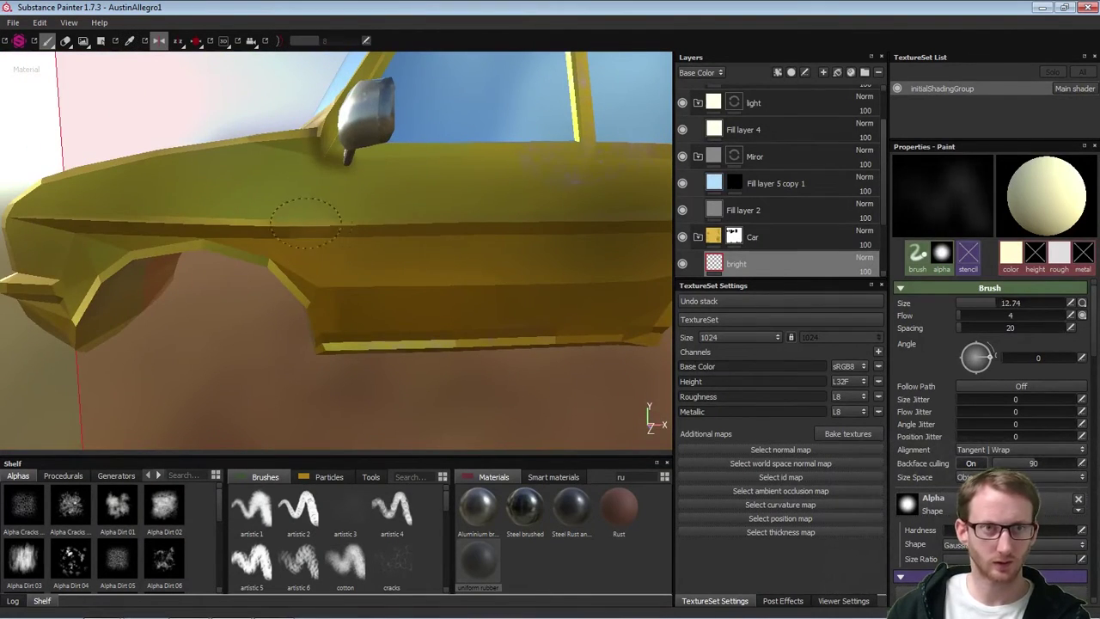
alt+drag(341, 280, 299, 332)
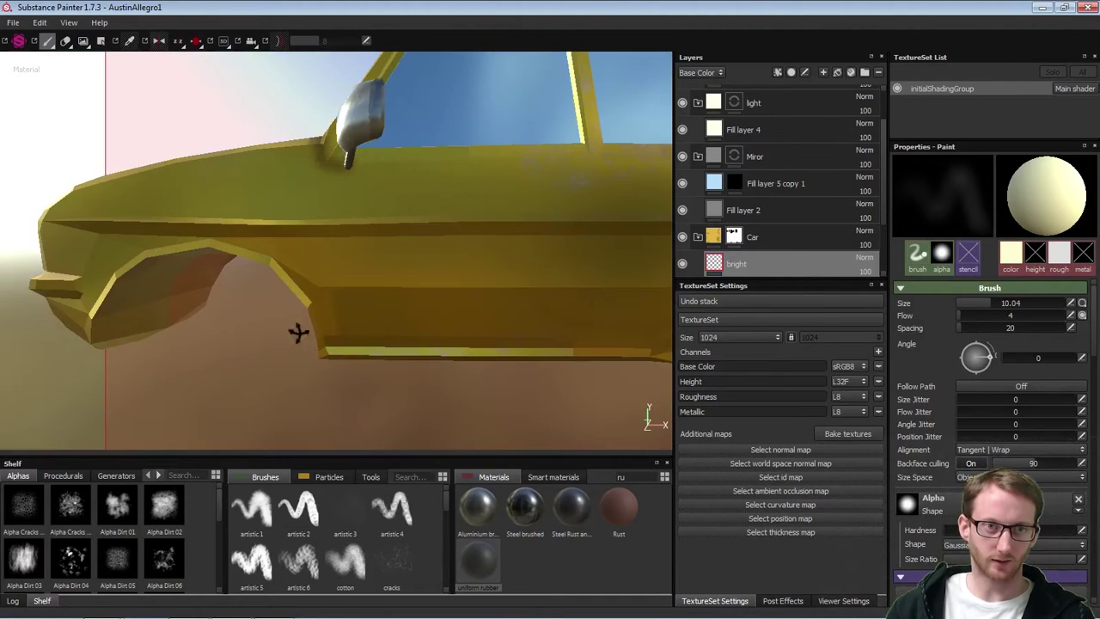
alt+right_drag(314, 307, 259, 297)
alt+middle_drag(154, 291, 179, 287)
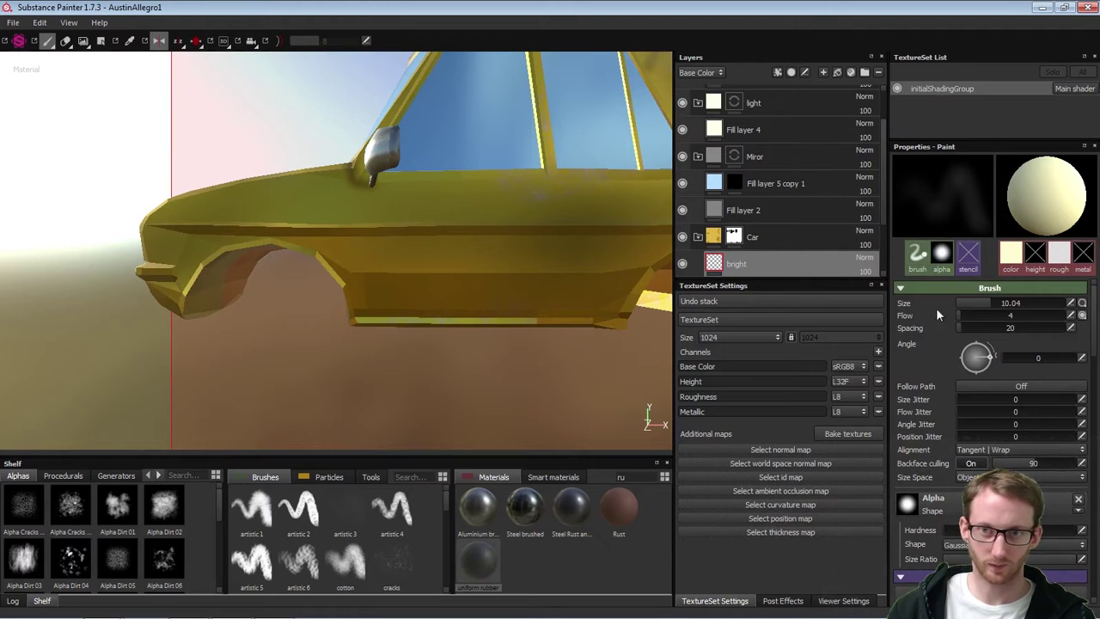
Paint soft highlights with symmetry along the upper body side, from the front wing past the doors to the rear
shift+right_drag(320, 294, 245, 302)
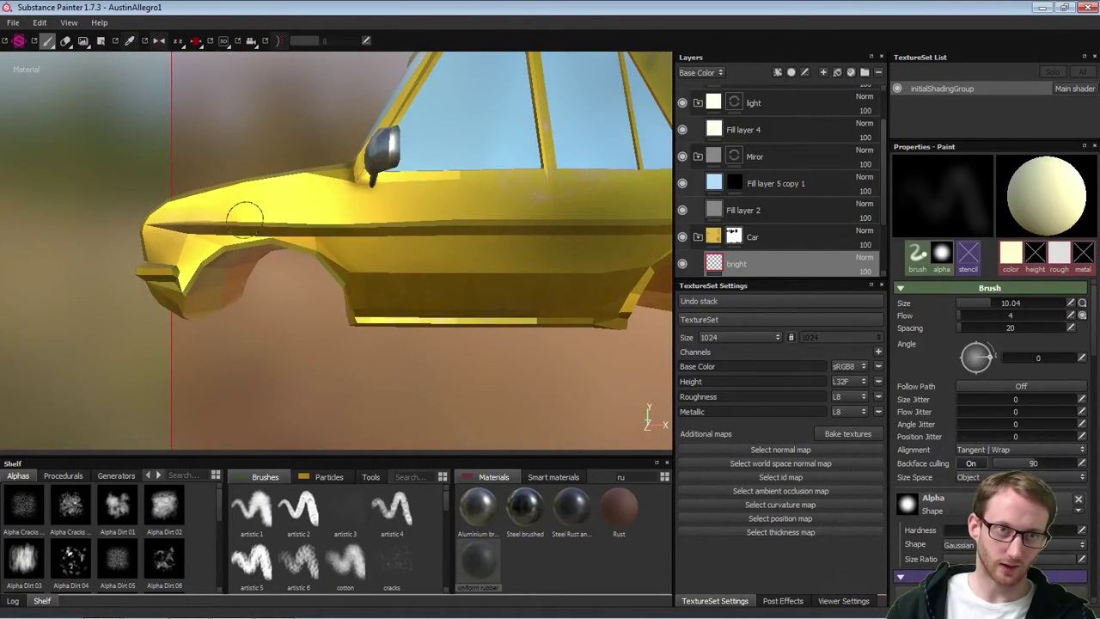
alt+drag(398, 215, 464, 244)
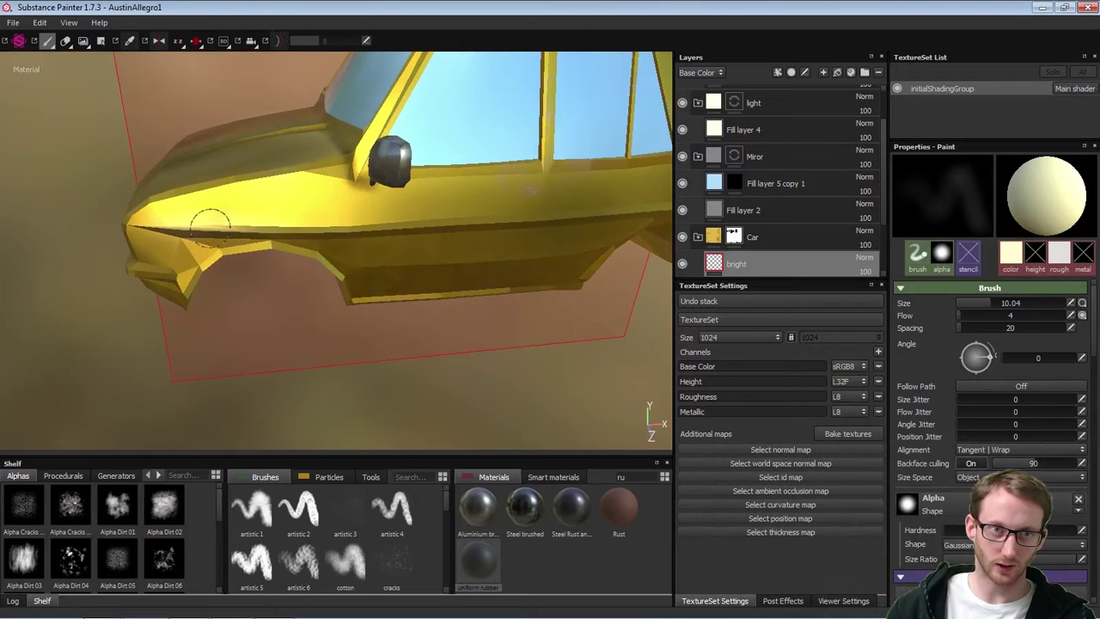
mouse_move(495, 244)
shift+right_down()
mouse_move(472, 258)
mouse_move(504, 250)
shift+right_up()
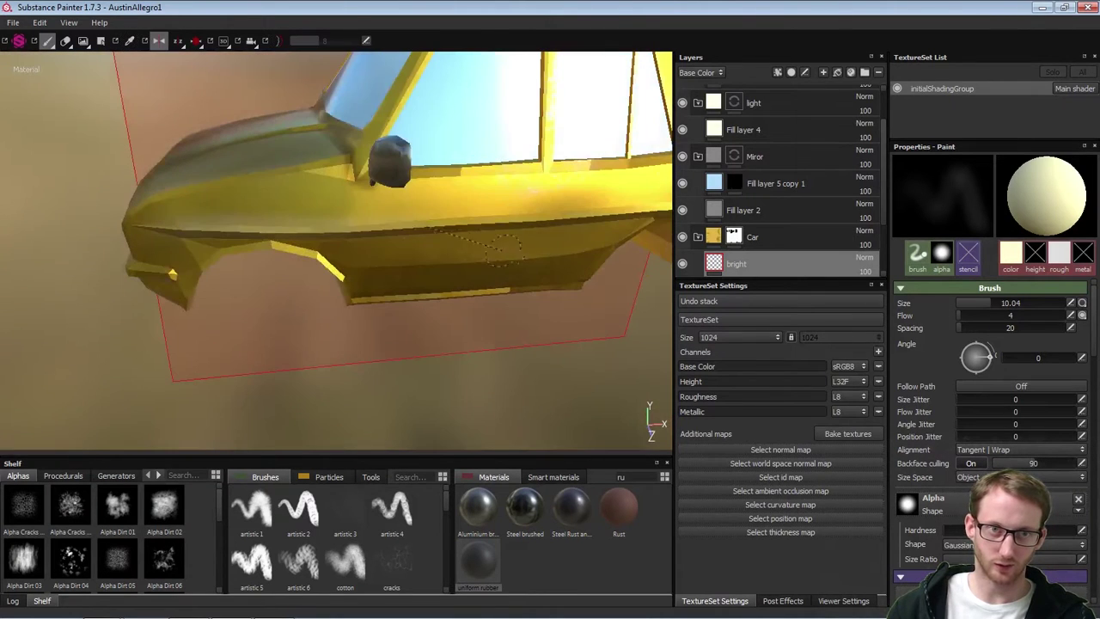
mouse_move(456, 221)
alt+mouse_down()
mouse_move(412, 284)
mouse_move(256, 258)
alt+mouse_up()
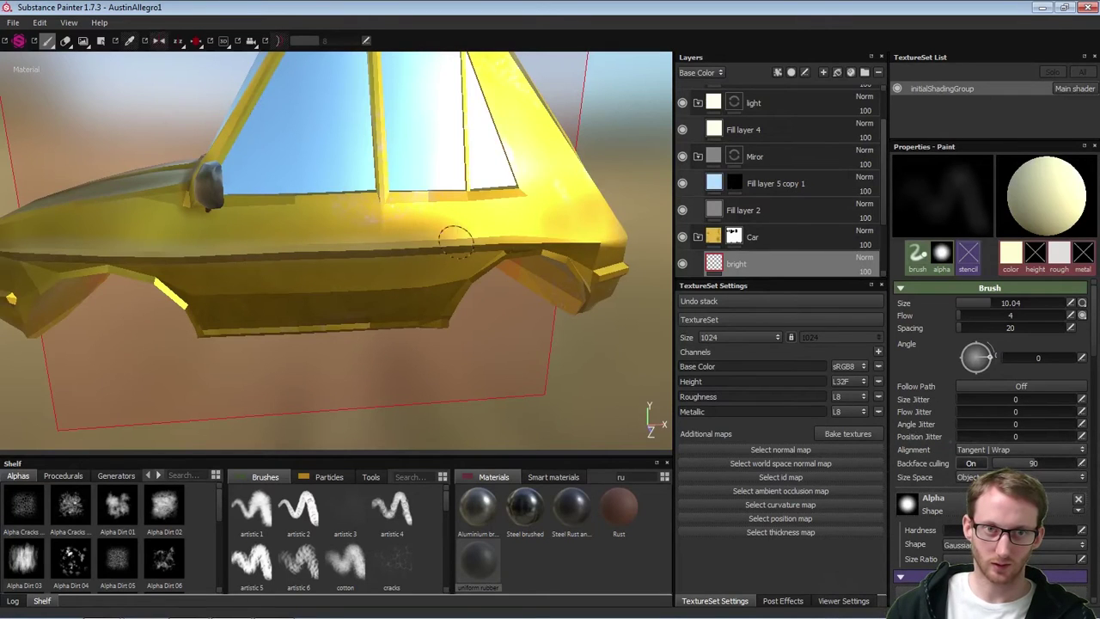
alt+drag(623, 225, 459, 230)
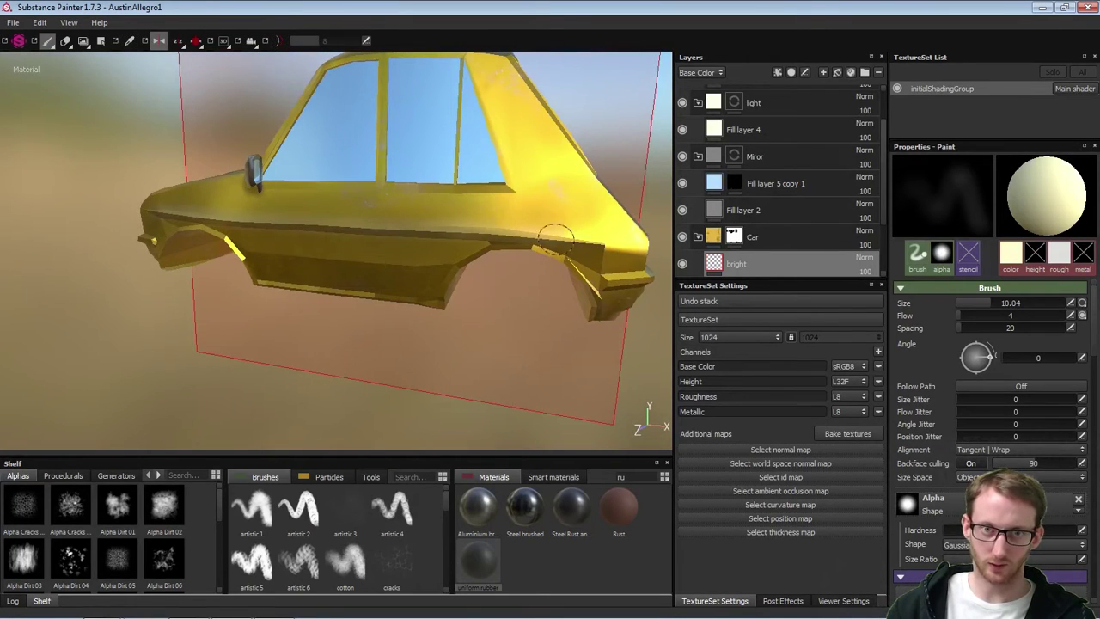
Add a soft bright band to the lower door panels beneath the body crease, between the two wheel arches
mouse_move(556, 236)
alt+mouse_down()
mouse_move(508, 253)
mouse_move(405, 254)
mouse_move(382, 275)
mouse_move(411, 280)
mouse_move(403, 263)
mouse_move(264, 278)
alt+mouse_up()
alt+drag(514, 274, 380, 270)
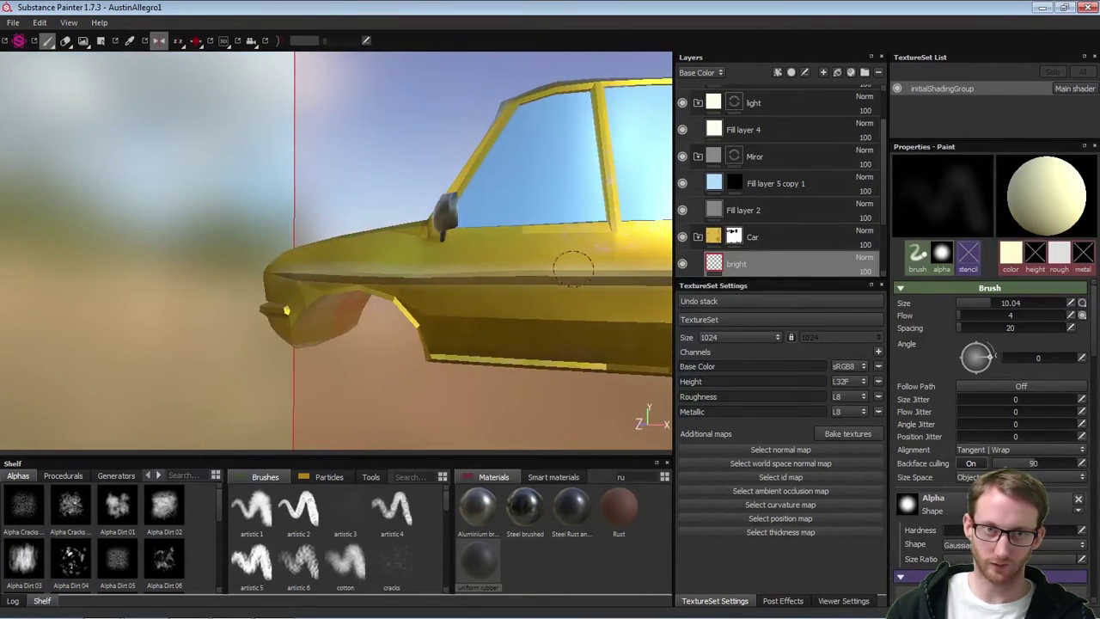
alt+drag(573, 268, 376, 263)
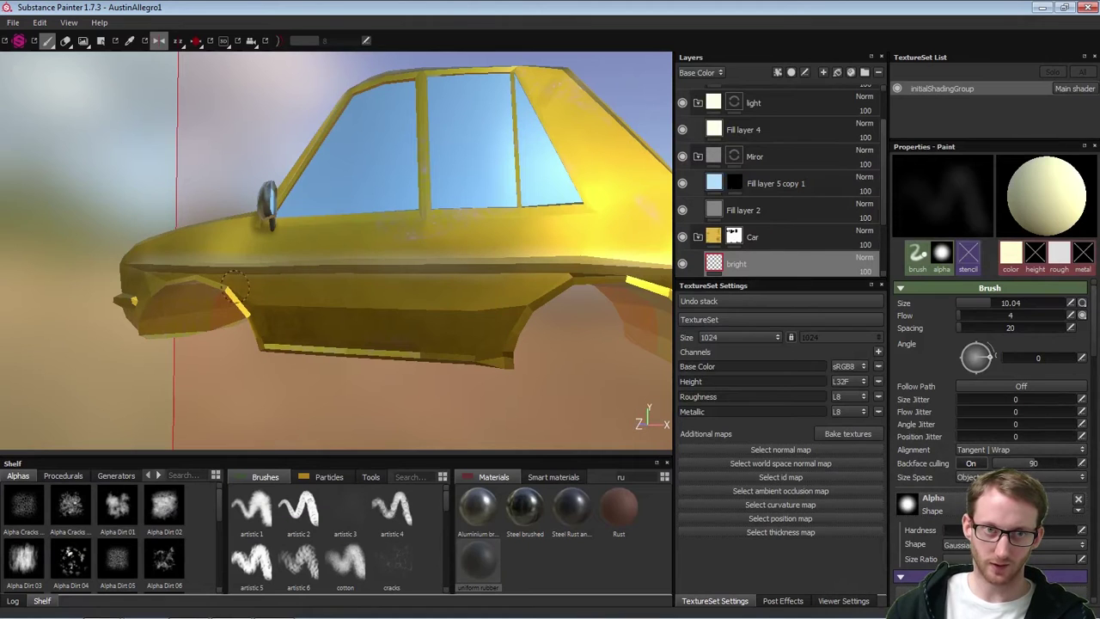
alt+drag(434, 327, 311, 311)
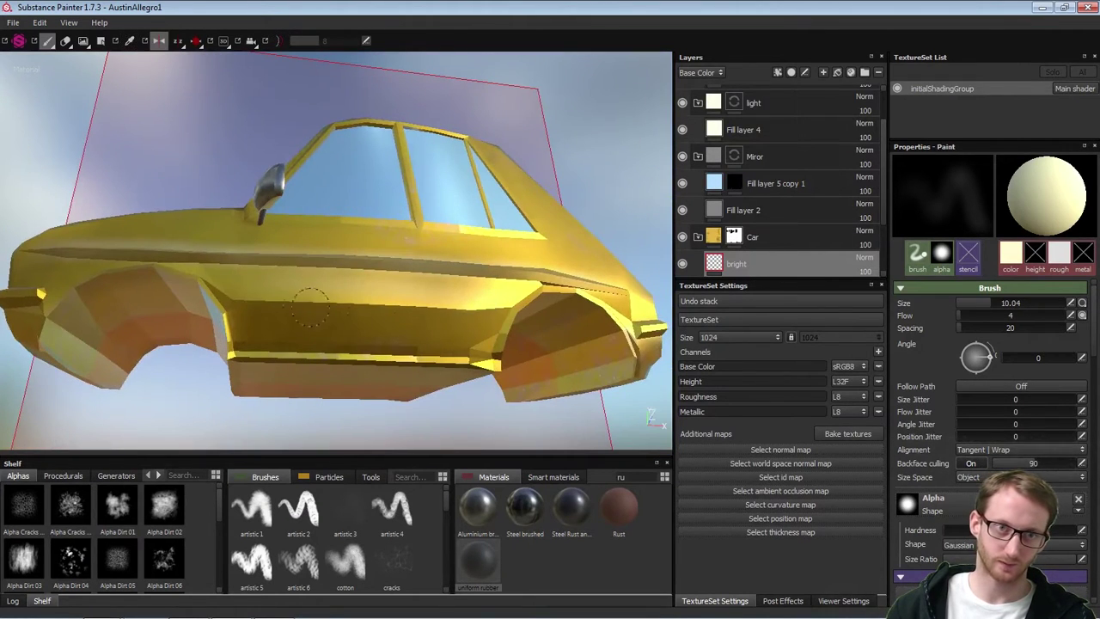
alt+shift+drag(453, 293, 463, 309)
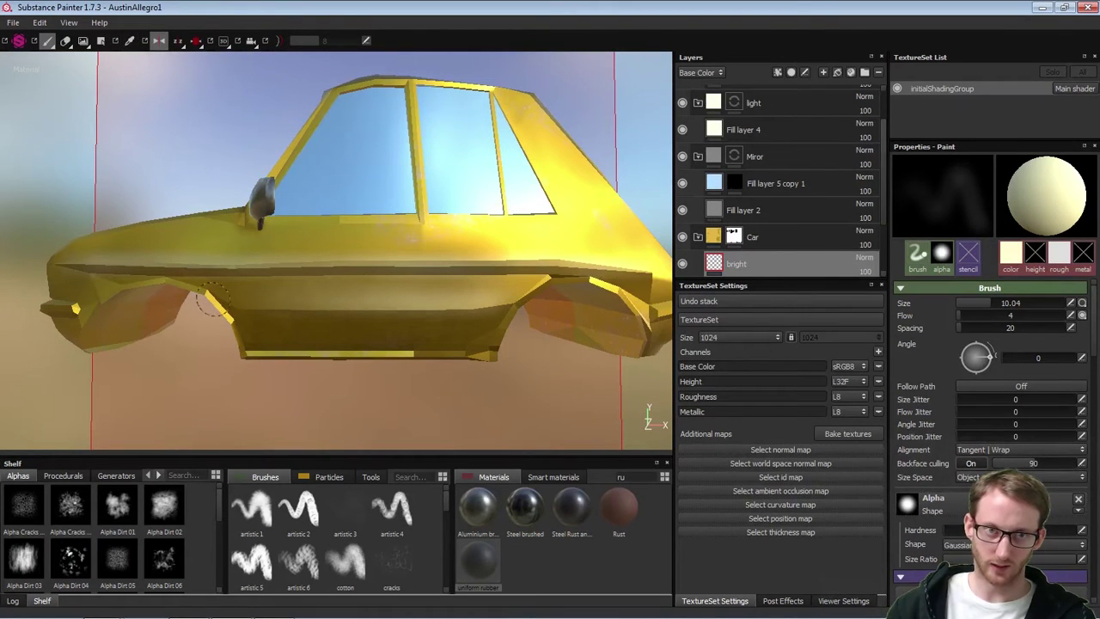
alt+drag(457, 303, 438, 249)
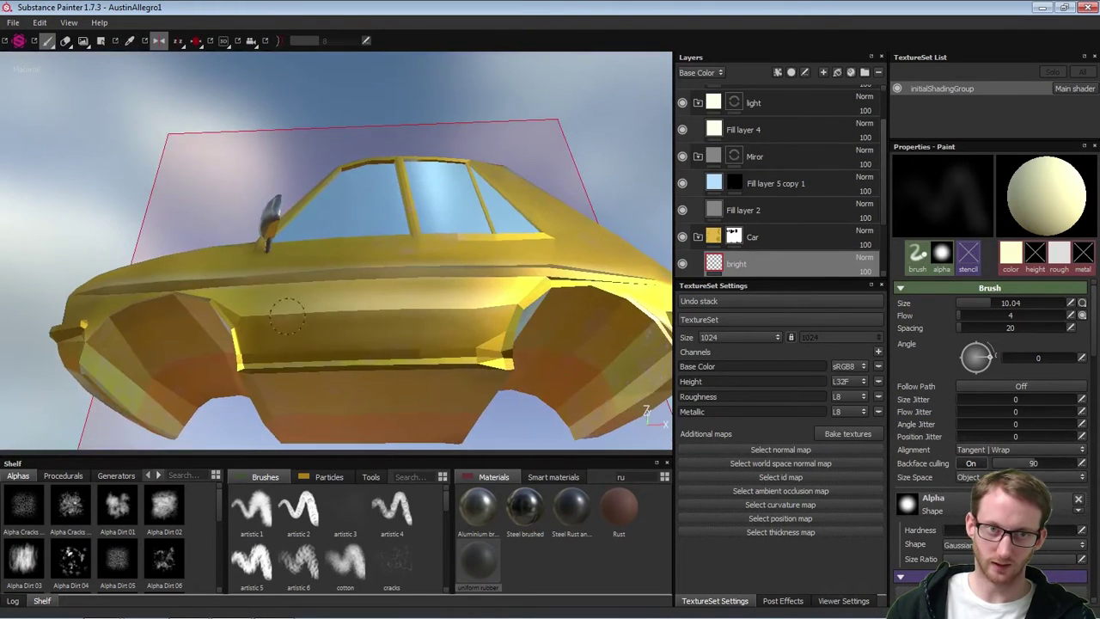
alt+drag(454, 294, 445, 351)
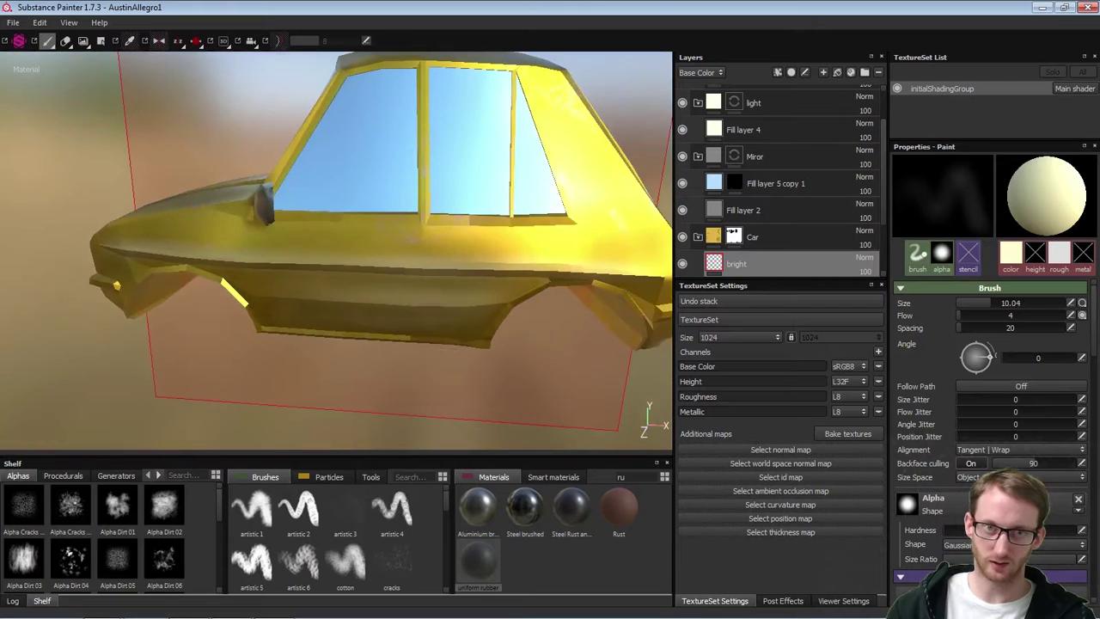
Paint a soft pale highlight across the middle of the boot lid below the rear window
alt+drag(579, 237, 289, 275)
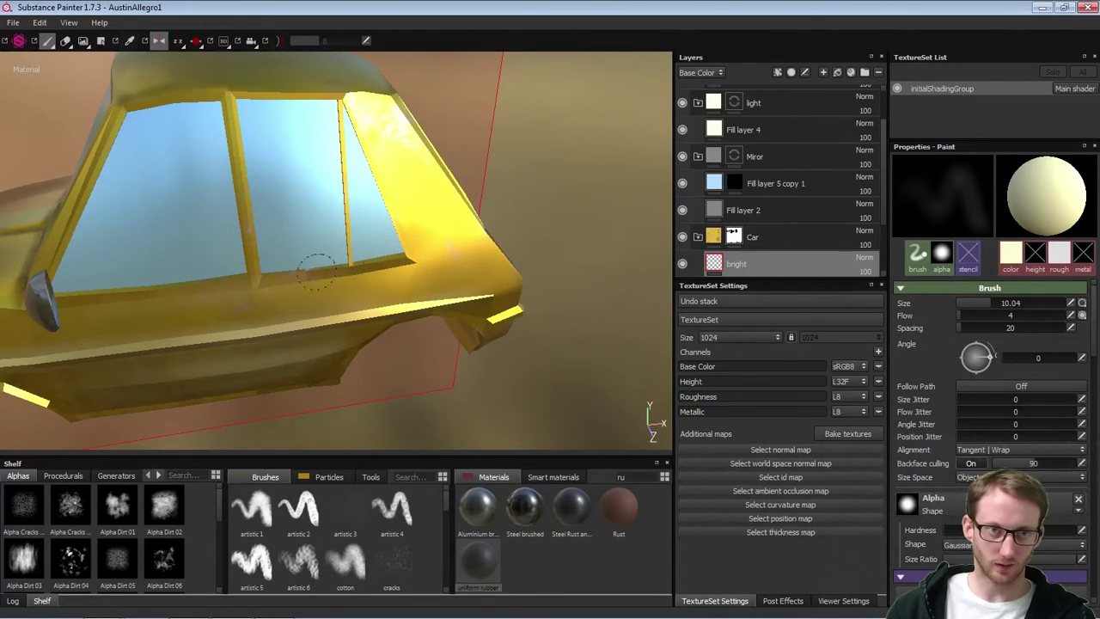
alt+drag(588, 264, 387, 241)
mouse_move(555, 272)
alt+mouse_down()
mouse_move(402, 257)
mouse_move(322, 270)
alt+mouse_up()
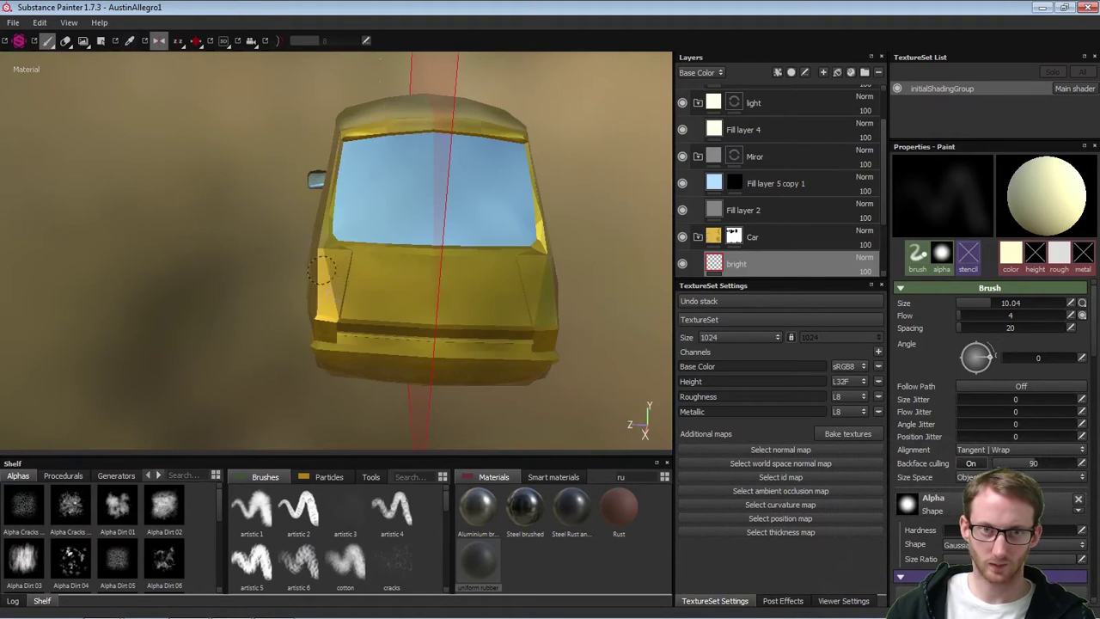
alt+drag(387, 263, 416, 273)
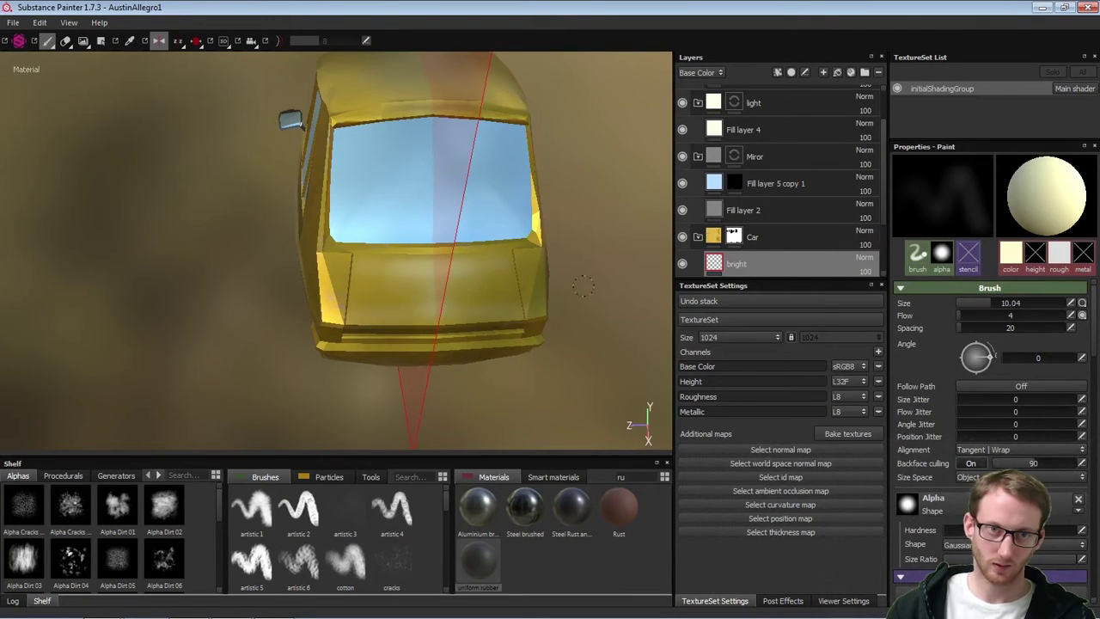
Paint soft highlights on the car's rear corners and along the rear bumper
drag(332, 262, 328, 283)
alt+drag(455, 296, 482, 206)
mouse_move(394, 359)
mouse_down()
mouse_move(370, 366)
mouse_move(440, 364)
mouse_move(447, 378)
mouse_up()
alt+drag(460, 266, 511, 324)
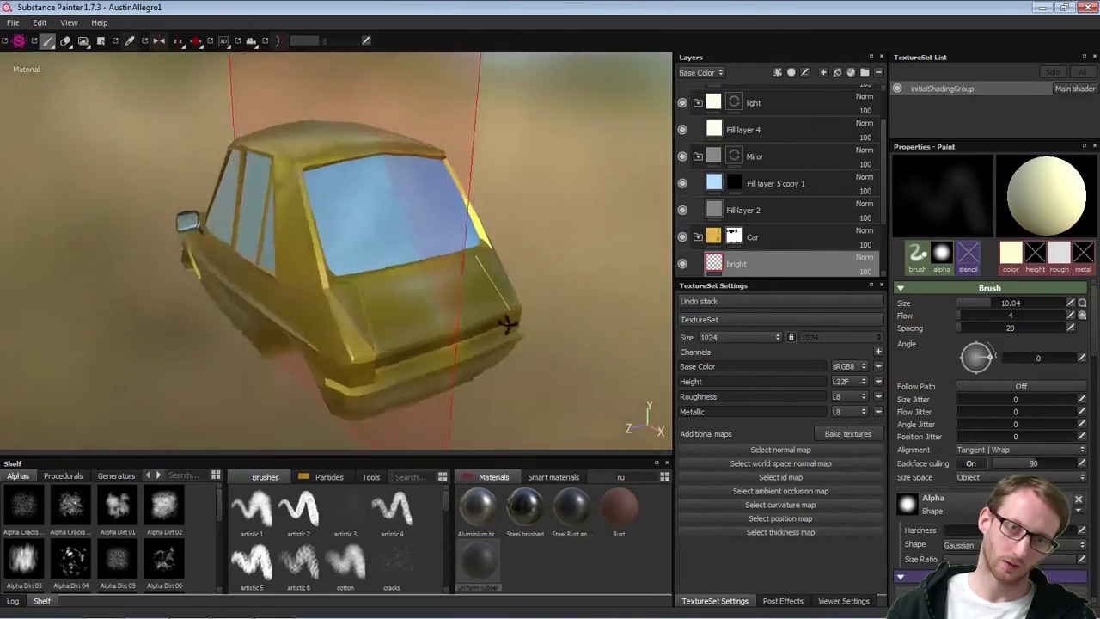
mouse_move(437, 367)
alt+mouse_down()
mouse_move(486, 314)
mouse_move(500, 317)
alt+mouse_up()
drag(399, 345, 378, 347)
alt+drag(318, 257, 364, 305)
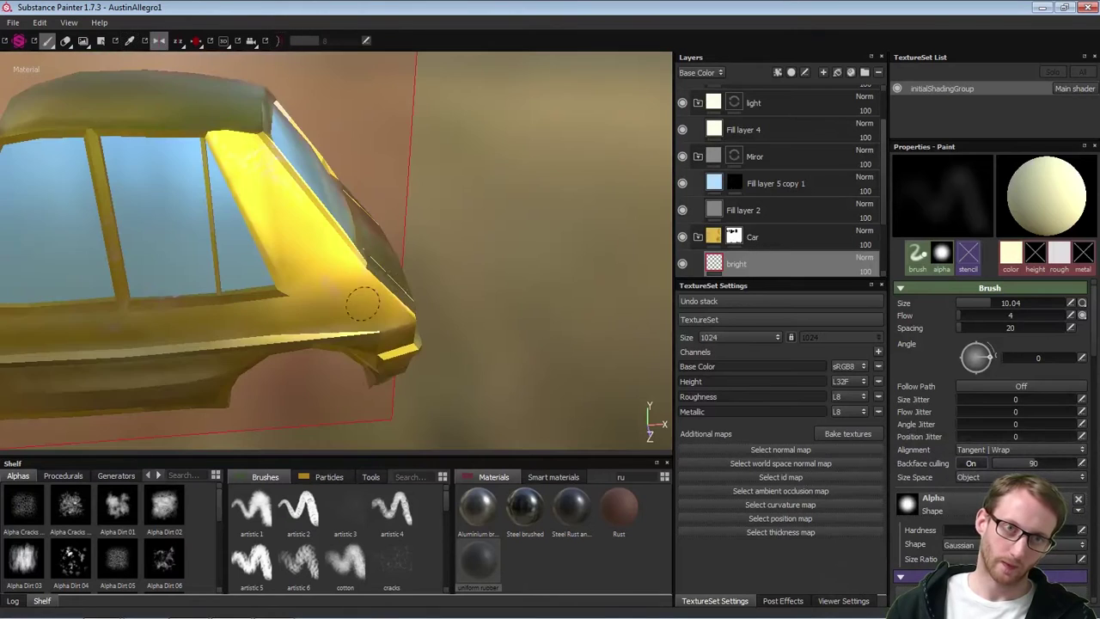
Brighten the rear roof pillar and the side panel below it with soft highlight strokes
scroll(429, 301, down, 2)
alt+middle_drag(454, 307, 550, 322)
drag(418, 212, 468, 262)
mouse_move(438, 228)
mouse_down()
mouse_move(487, 291)
mouse_move(427, 182)
mouse_up()
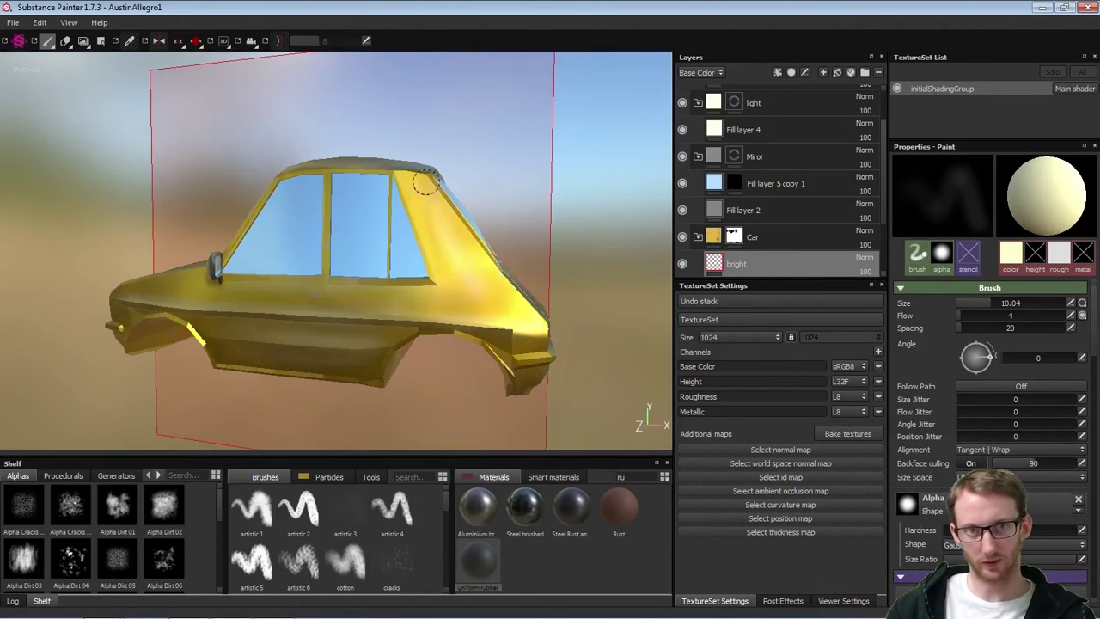
drag(476, 295, 496, 281)
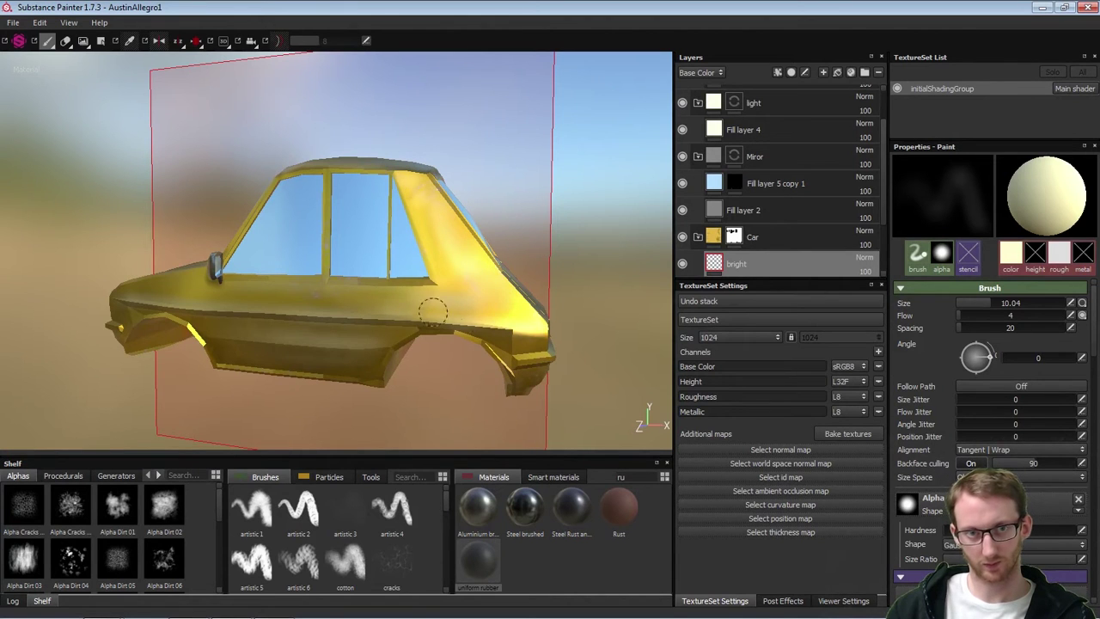
Touch up the soft highlights on the bonnet's raised centre and outer panels under rotated lighting
alt+drag(305, 315, 301, 272)
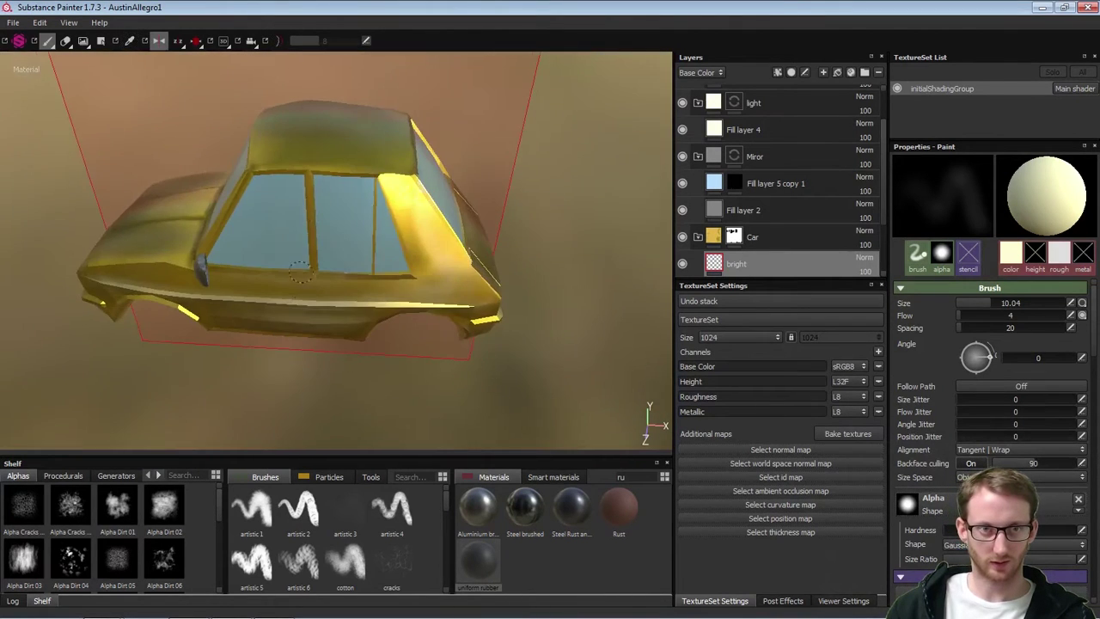
alt+drag(325, 162, 469, 298)
alt+right_drag(470, 298, 469, 279)
alt+drag(469, 279, 467, 267)
mouse_move(434, 271)
shift+right_down()
mouse_move(392, 306)
mouse_move(333, 322)
mouse_move(361, 318)
mouse_move(231, 253)
shift+right_up()
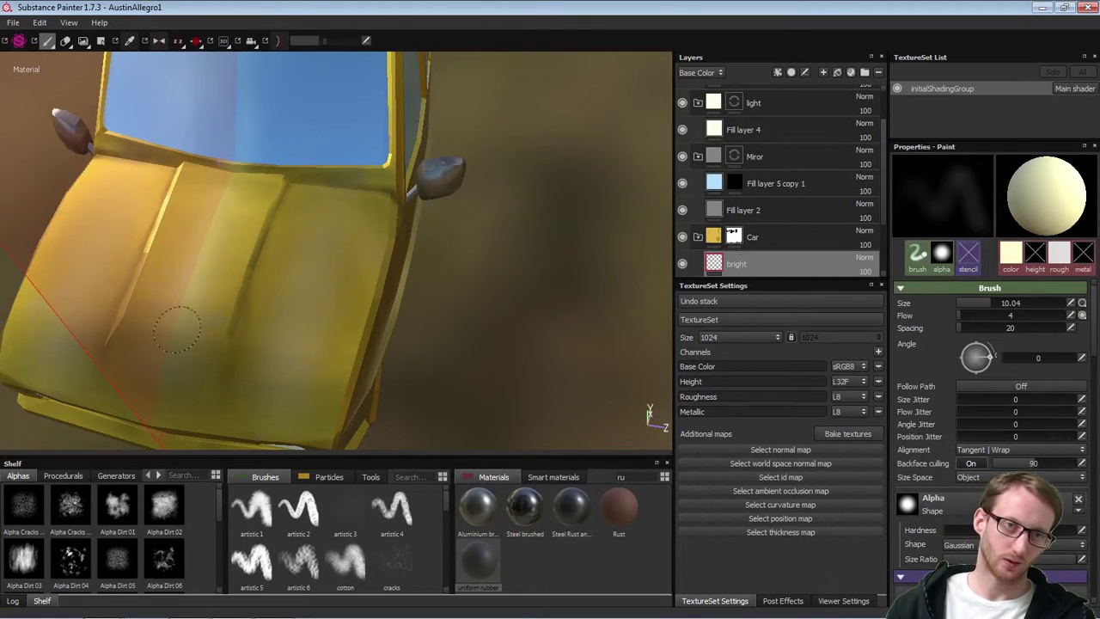
alt+drag(166, 371, 364, 206)
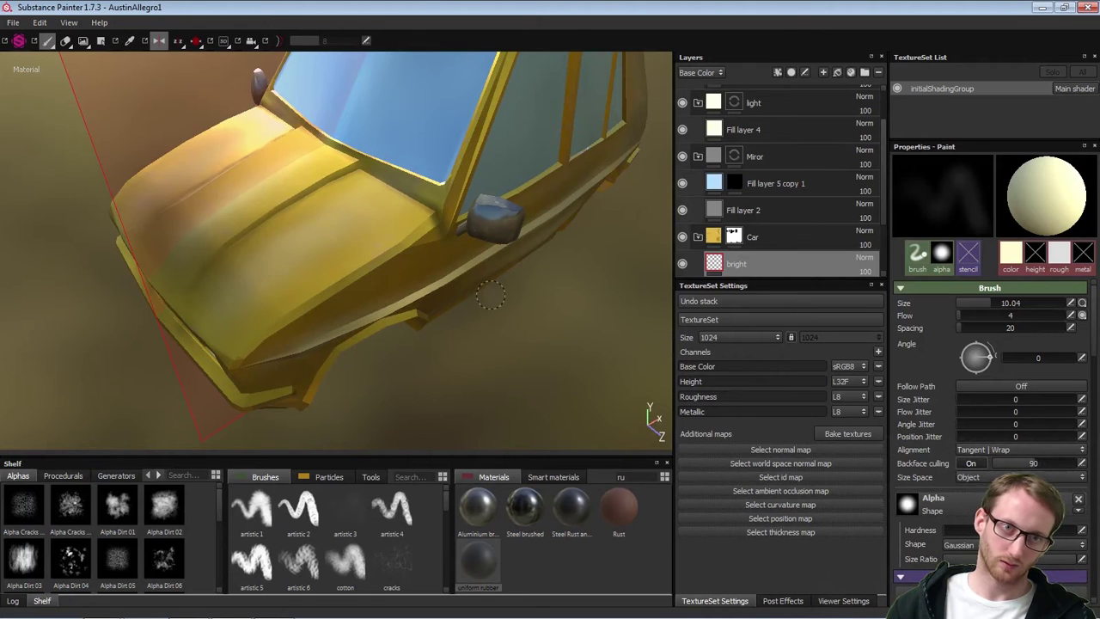
Paint a soft highlight on the bonnet's front corners above the headlights
alt+drag(475, 302, 298, 293)
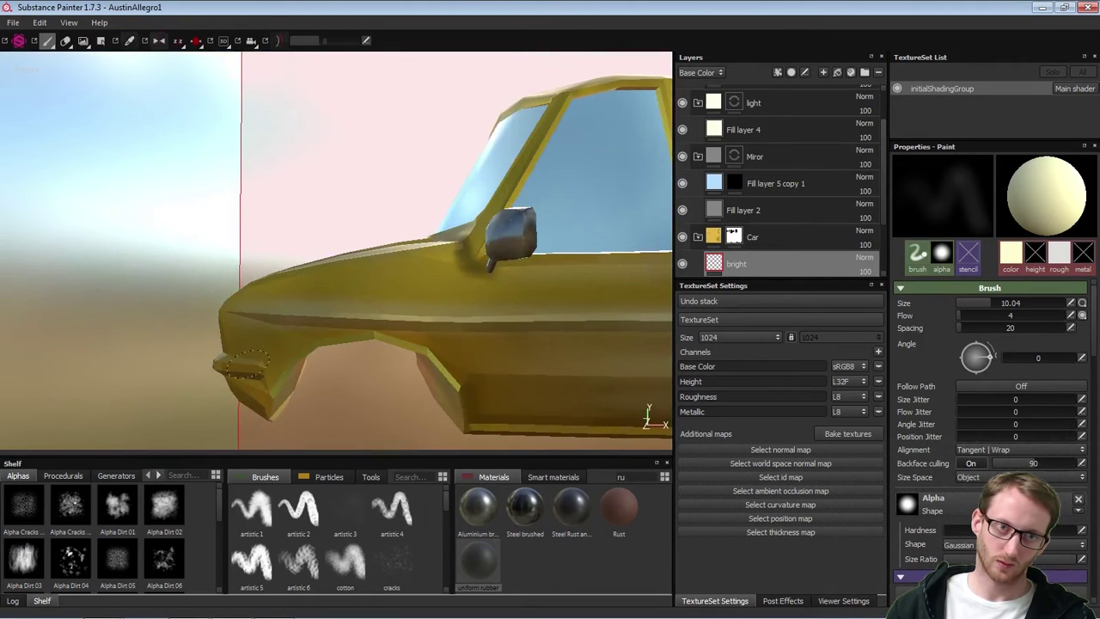
alt+right_drag(346, 324, 221, 316)
alt+drag(360, 288, 584, 333)
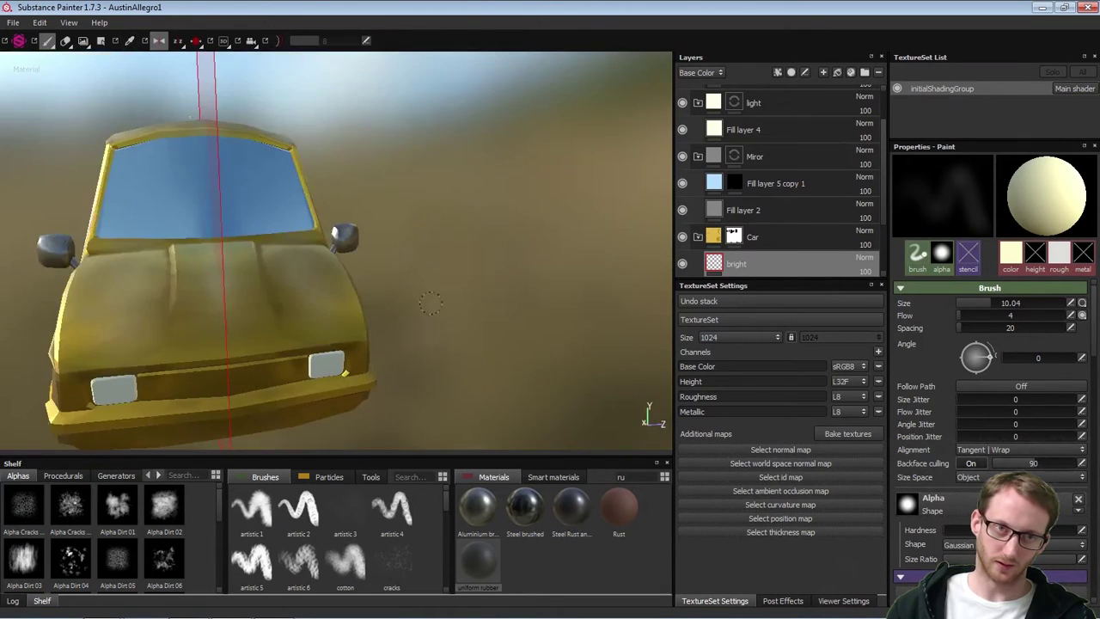
alt+drag(297, 262, 333, 259)
alt+middle_drag(332, 260, 443, 226)
mouse_move(378, 293)
alt+mouse_down()
mouse_move(393, 272)
mouse_move(369, 282)
alt+mouse_up()
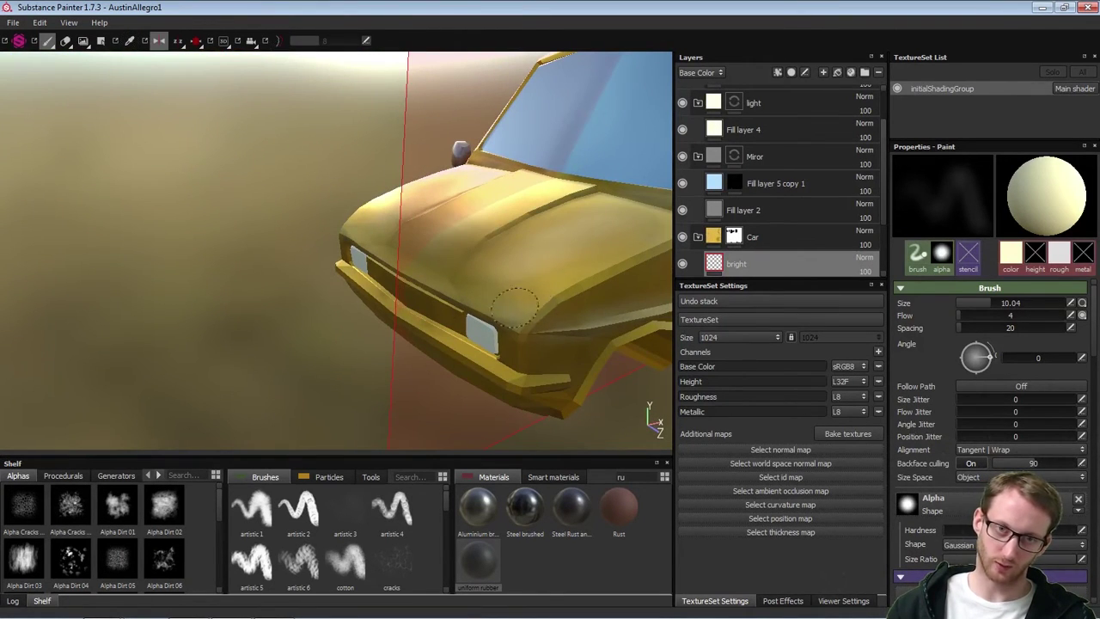
alt+drag(452, 390, 546, 339)
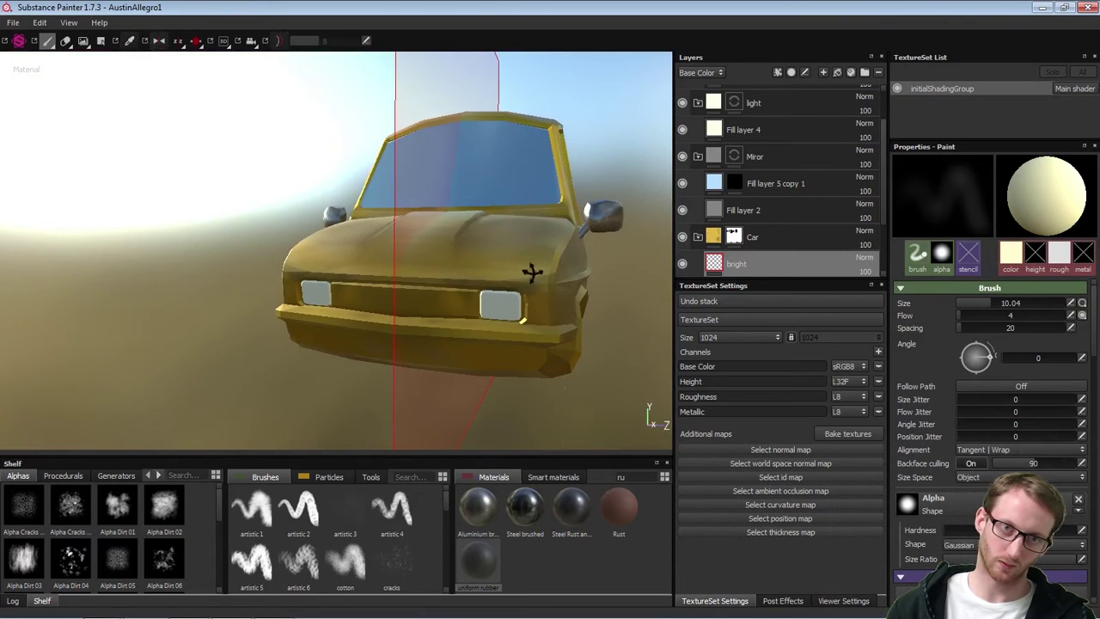
alt+drag(533, 273, 398, 286)
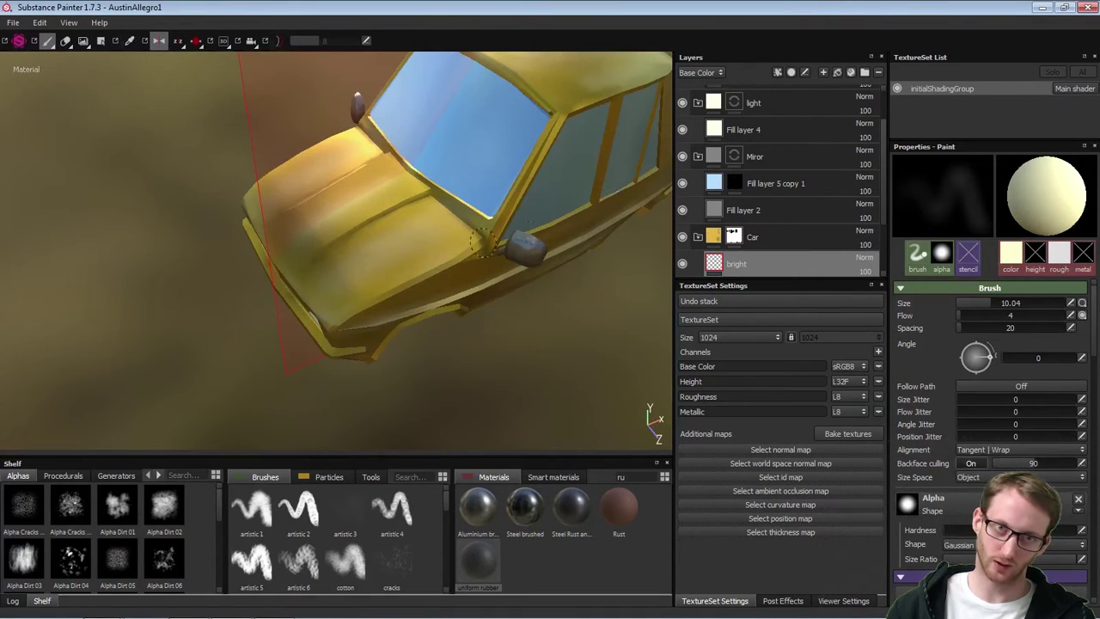
Check the painted roof from above and add more soft highlight to the boot lid
scroll(483, 242, down, 3)
alt+drag(485, 249, 292, 222)
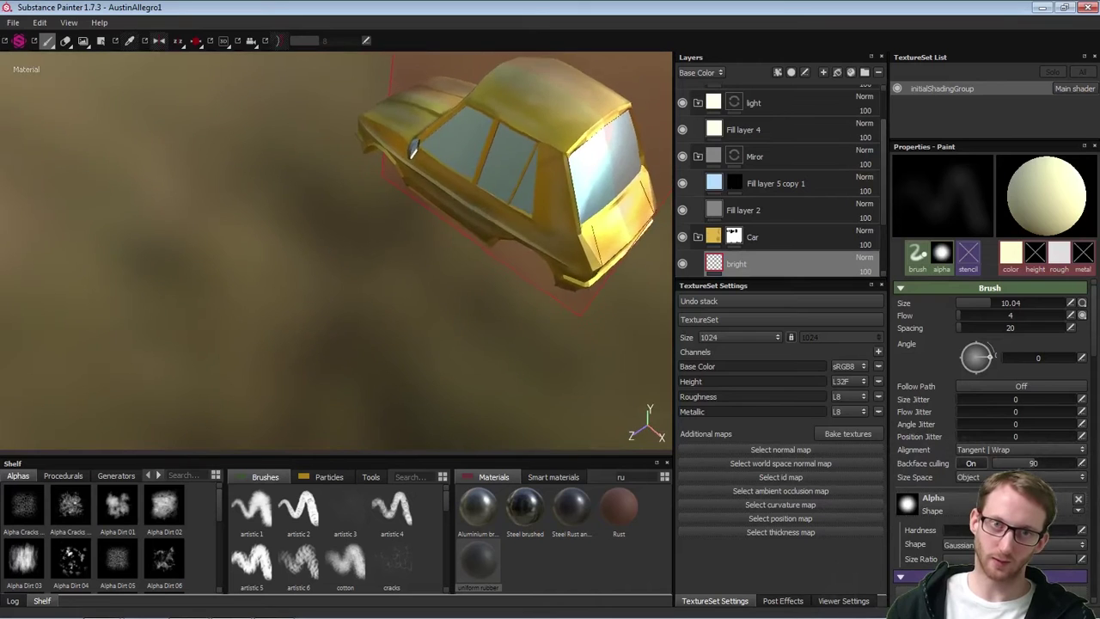
alt+middle_drag(607, 130, 498, 221)
alt+drag(498, 220, 522, 297)
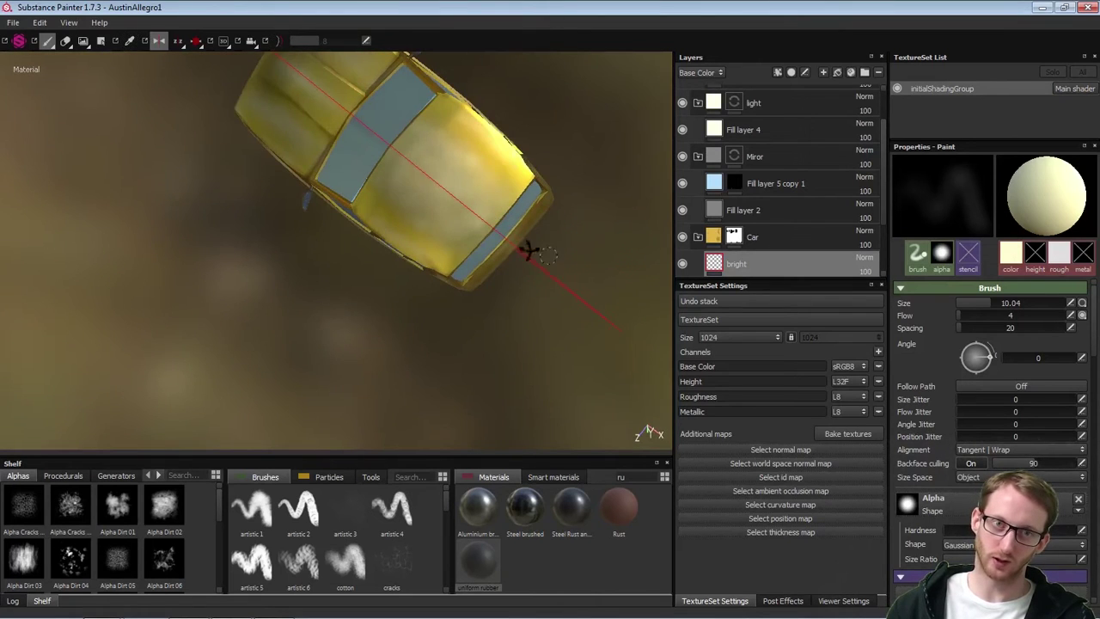
alt+drag(530, 250, 503, 243)
alt+drag(456, 197, 437, 138)
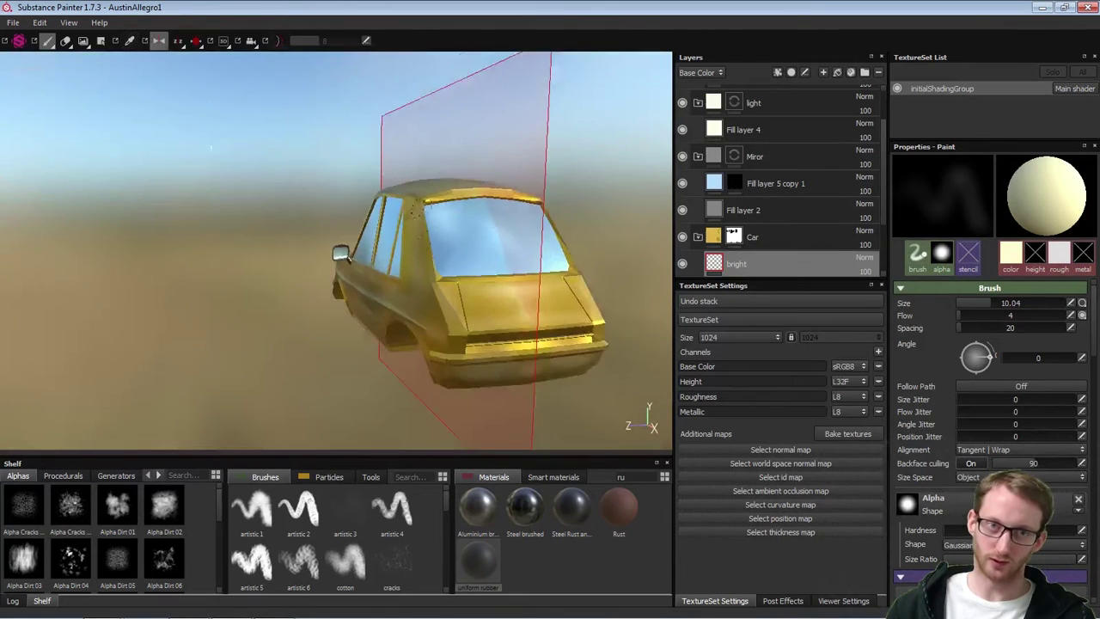
alt+right_drag(443, 266, 461, 282)
alt+drag(461, 282, 444, 269)
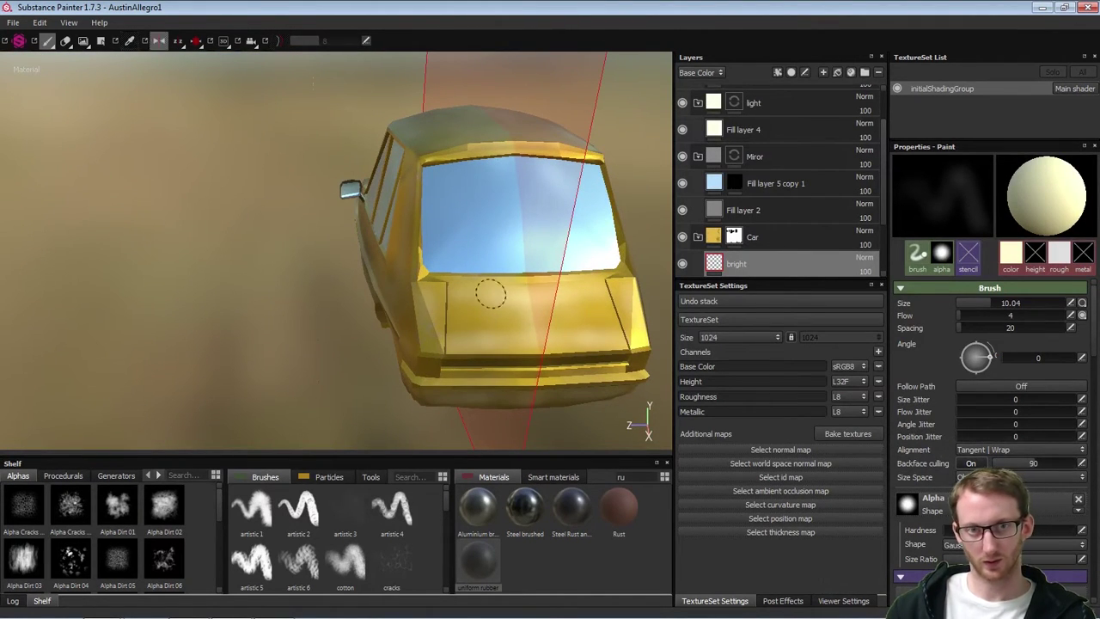
alt+drag(503, 374, 458, 360)
alt+drag(555, 349, 415, 352)
Check the highlights on the car's front under rotated lighting and turn off symmetry painting
alt+right_drag(431, 324, 451, 303)
alt+middle_drag(451, 303, 562, 298)
alt+drag(563, 298, 249, 369)
shift+right_drag(461, 307, 354, 347)
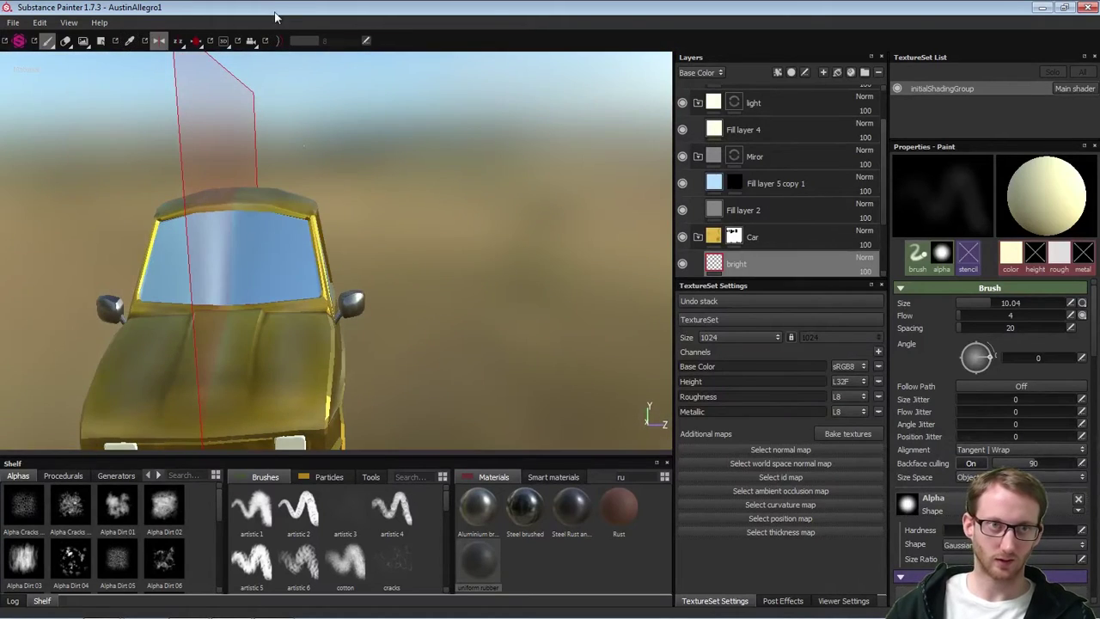
click(164, 42)
Erase part of the soft highlight on the boot lid using the eraser at size 19
mouse_move(307, 112)
alt+mouse_down()
mouse_move(429, 315)
mouse_move(315, 283)
mouse_move(579, 216)
mouse_move(532, 273)
mouse_move(417, 325)
mouse_move(537, 211)
mouse_move(483, 319)
mouse_move(477, 282)
mouse_move(470, 296)
alt+mouse_up()
key(2)
scroll(433, 262, up, 2)
alt+drag(434, 262, 455, 309)
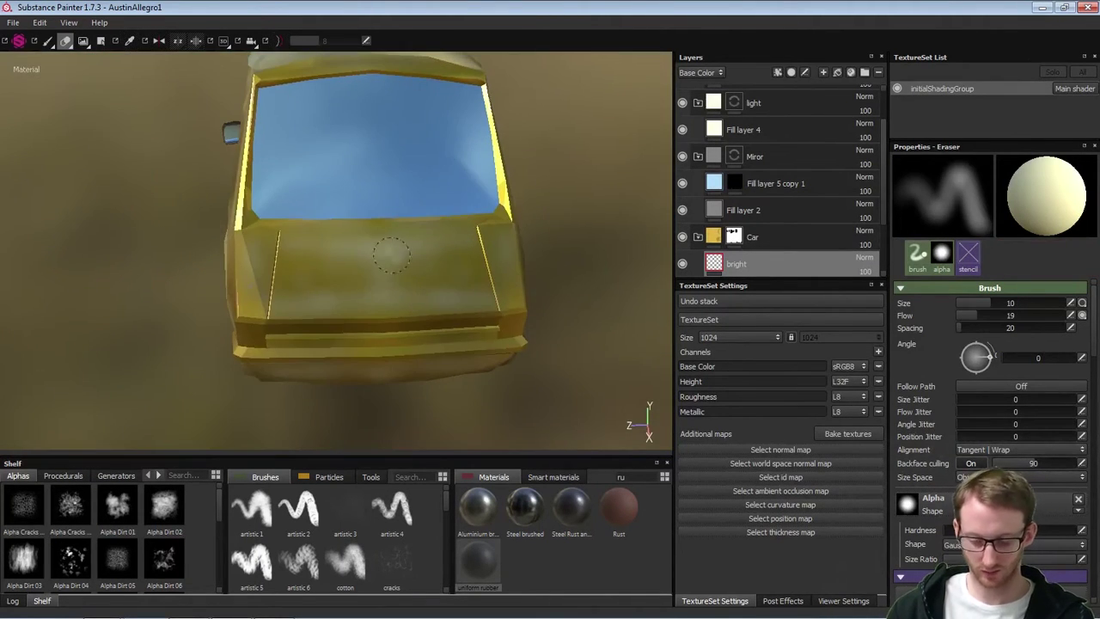
ctrl+right_drag(378, 286, 404, 286)
mouse_move(369, 282)
mouse_down()
mouse_move(313, 267)
mouse_move(529, 229)
mouse_up()
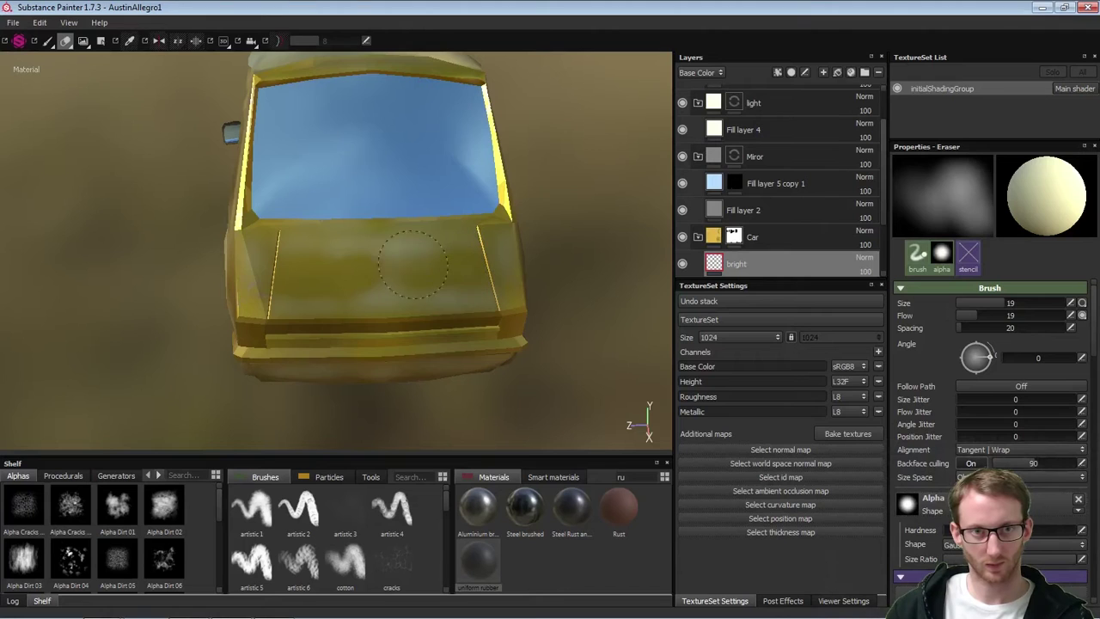
Touch up the boot lid highlight and soften it with the eraser flow lowered to 7
key(1)
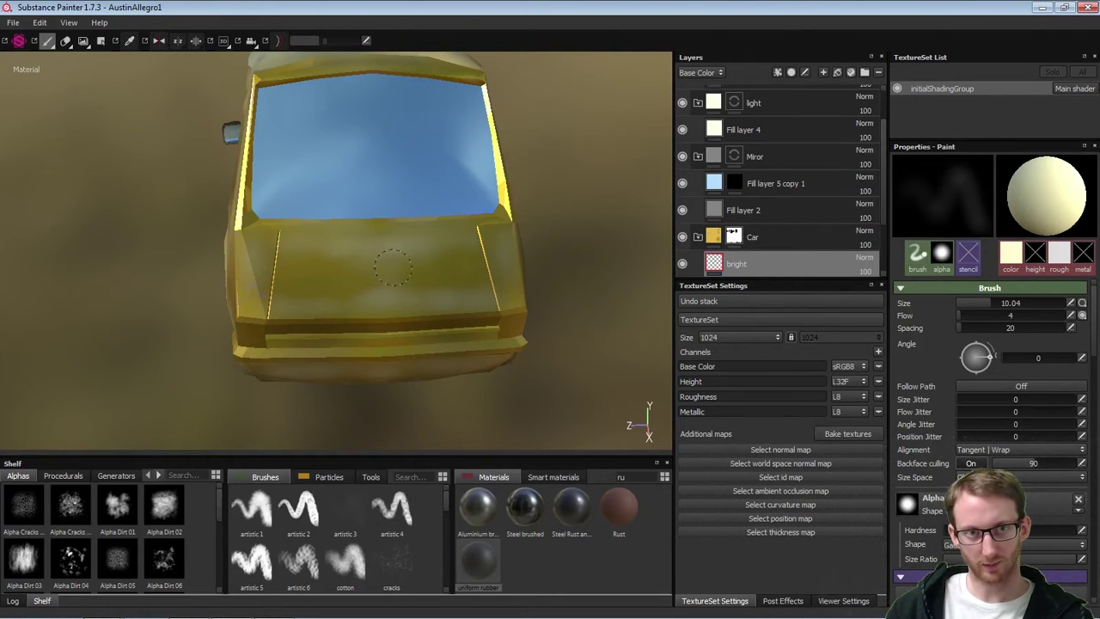
key(2)
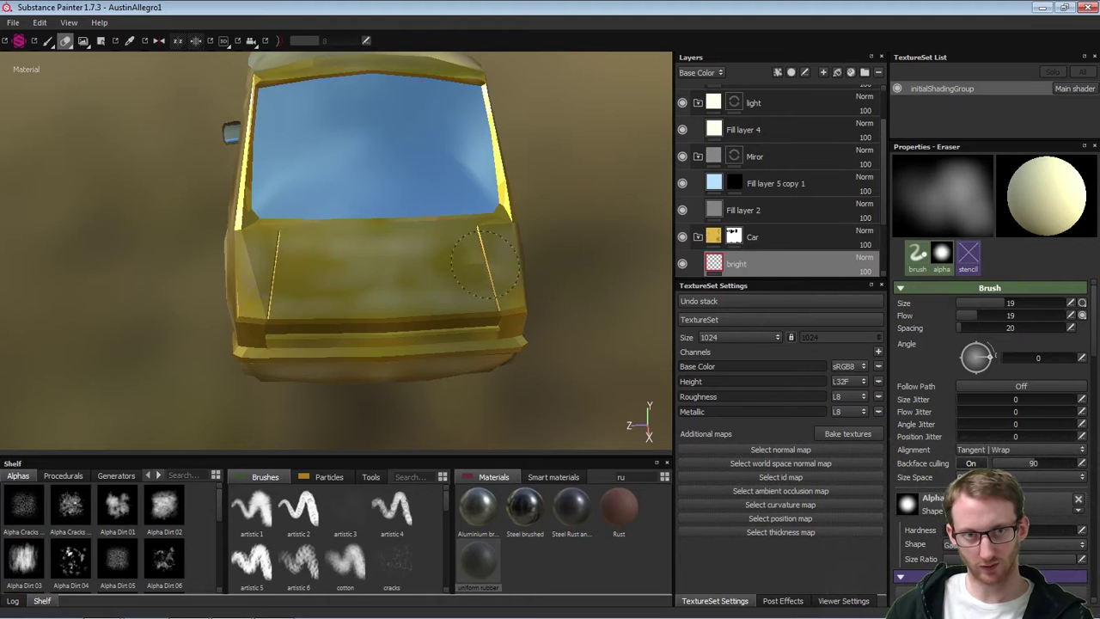
drag(369, 270, 331, 252)
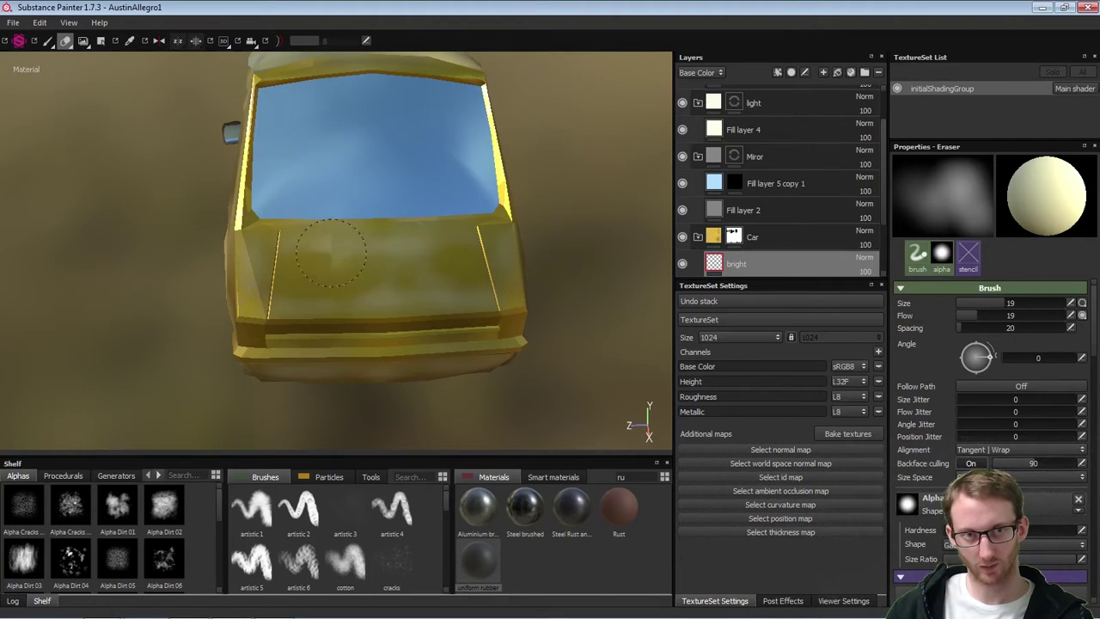
key(ctrl)
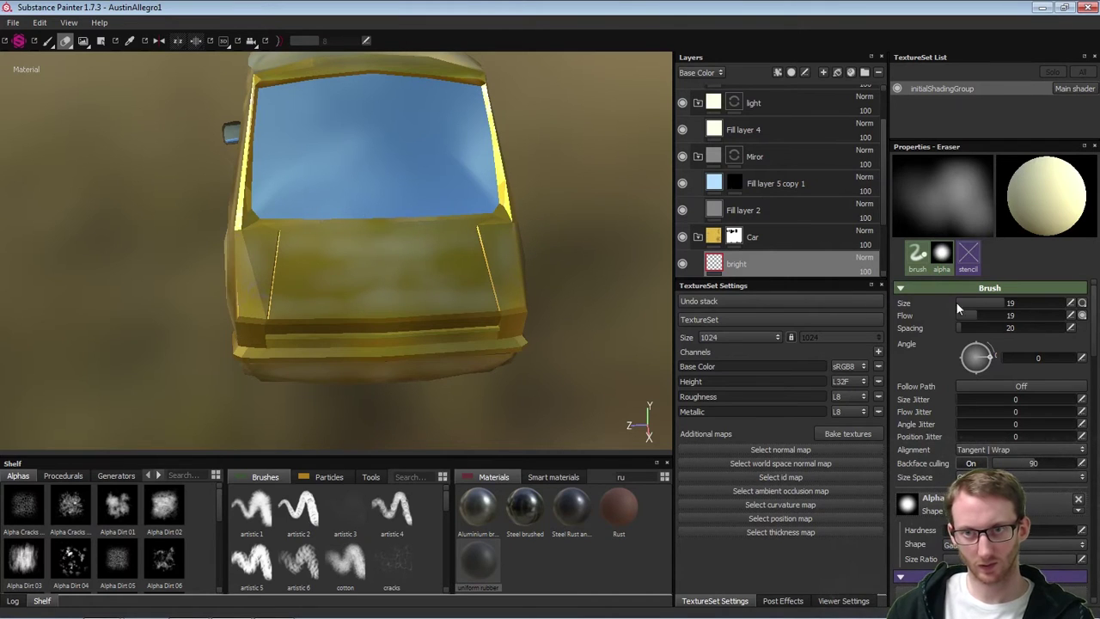
drag(973, 315, 950, 309)
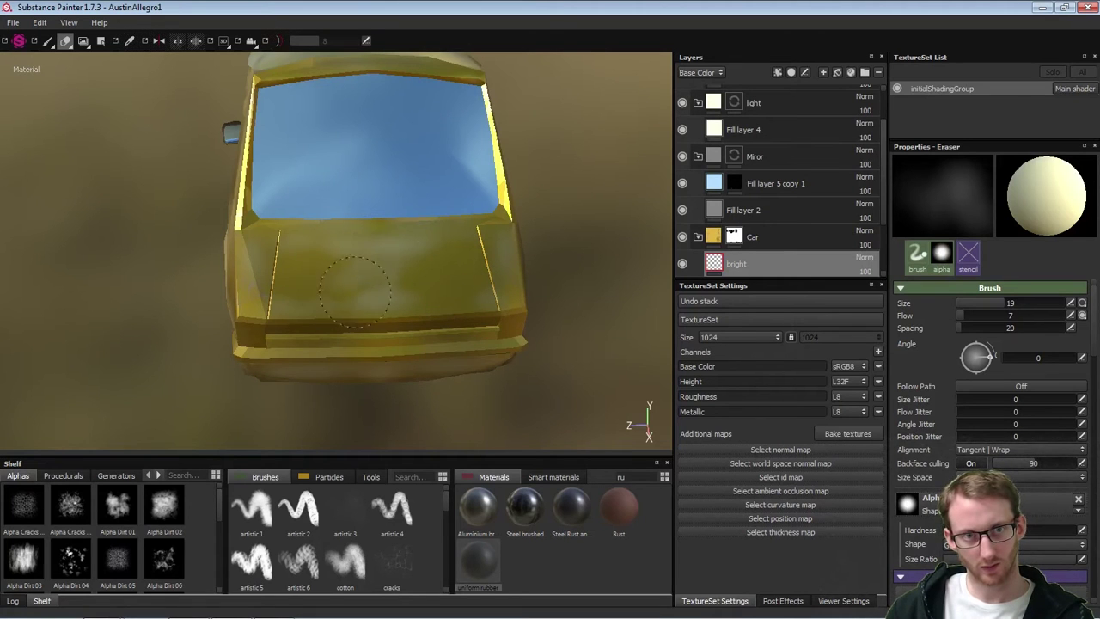
Examine the boot lid, roof and body side highlights from several angles under rotated lighting
alt+drag(355, 292, 468, 322)
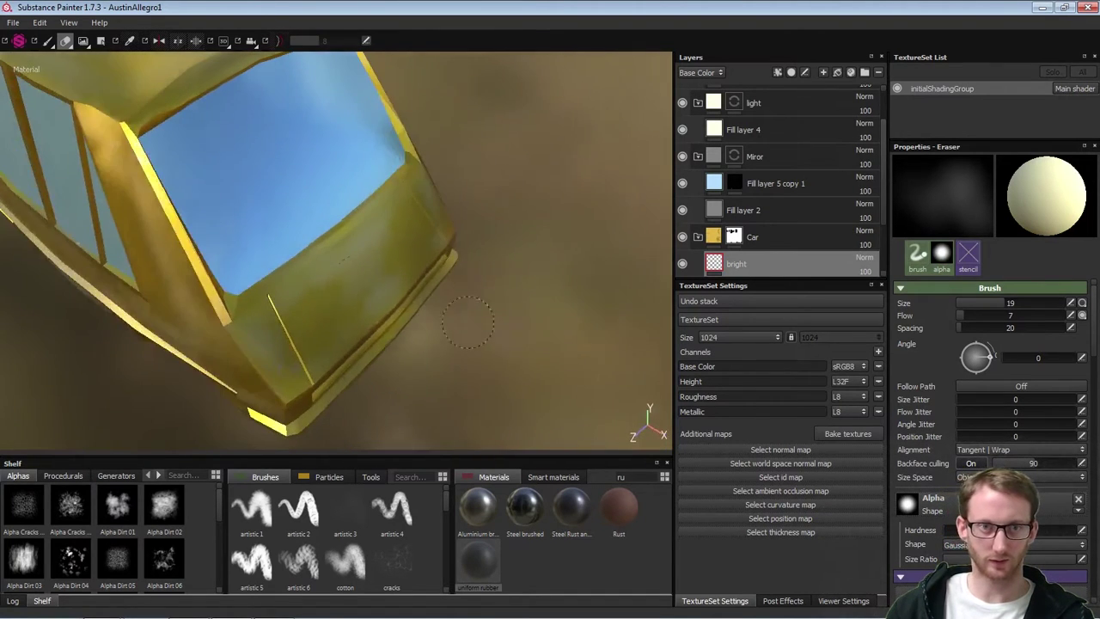
alt+drag(410, 239, 283, 185)
alt+drag(389, 270, 515, 280)
alt+right_drag(506, 274, 468, 237)
alt+middle_drag(462, 233, 478, 274)
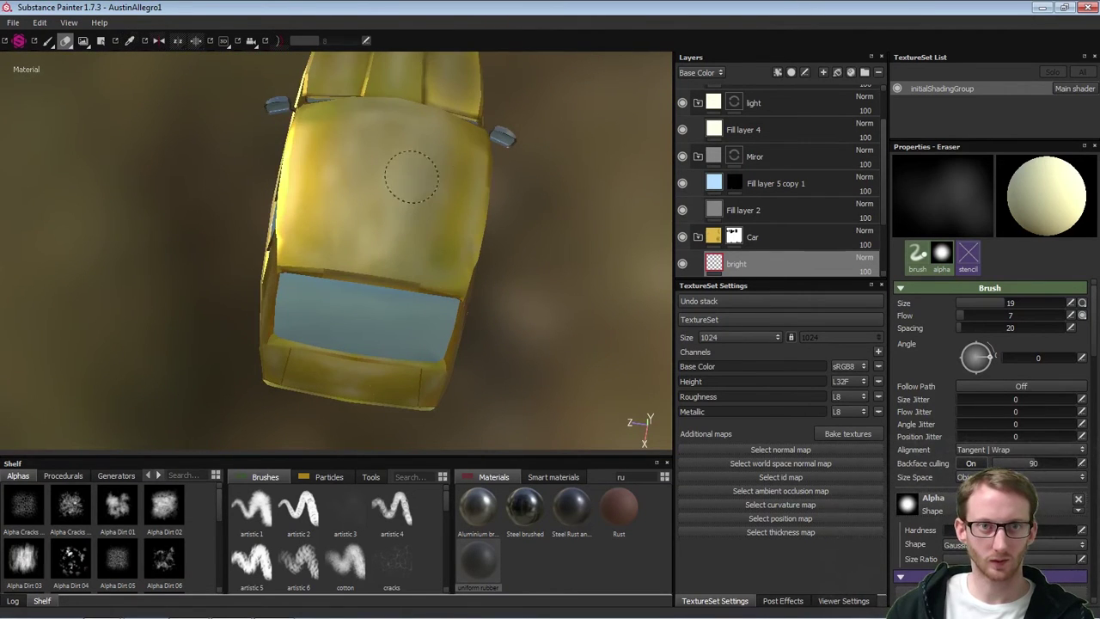
alt+drag(427, 226, 353, 234)
alt+right_drag(353, 234, 300, 193)
alt+middle_drag(305, 202, 257, 108)
alt+drag(343, 249, 567, 279)
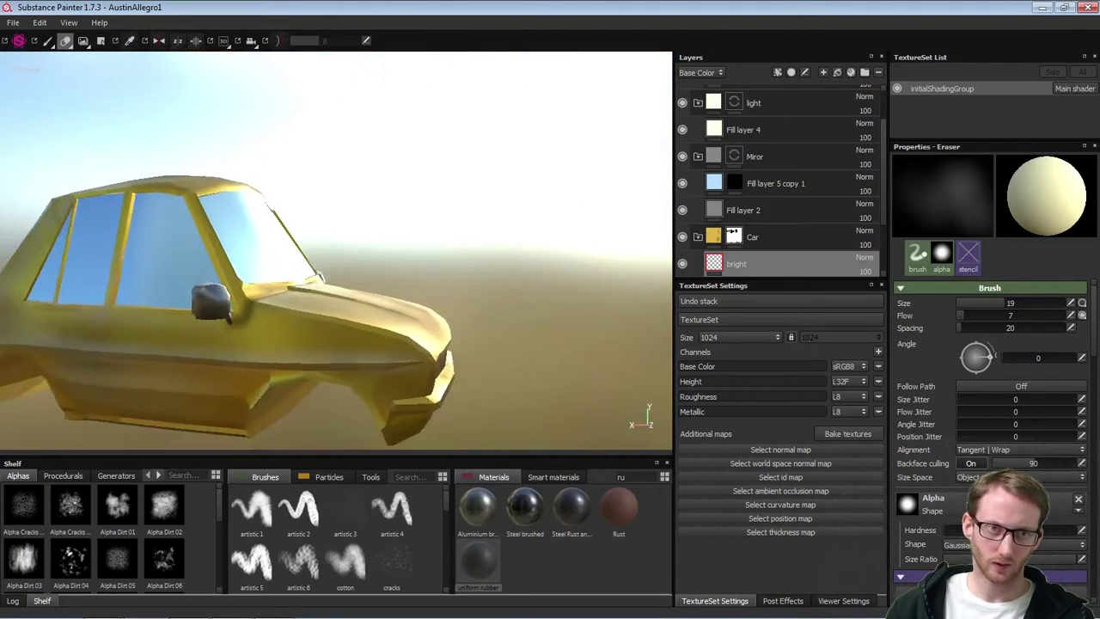
alt+middle_drag(103, 387, 305, 343)
alt+drag(305, 343, 421, 352)
shift+right_drag(455, 326, 370, 330)
mouse_move(335, 270)
alt+mouse_down()
mouse_move(387, 302)
mouse_move(377, 300)
alt+mouse_up()
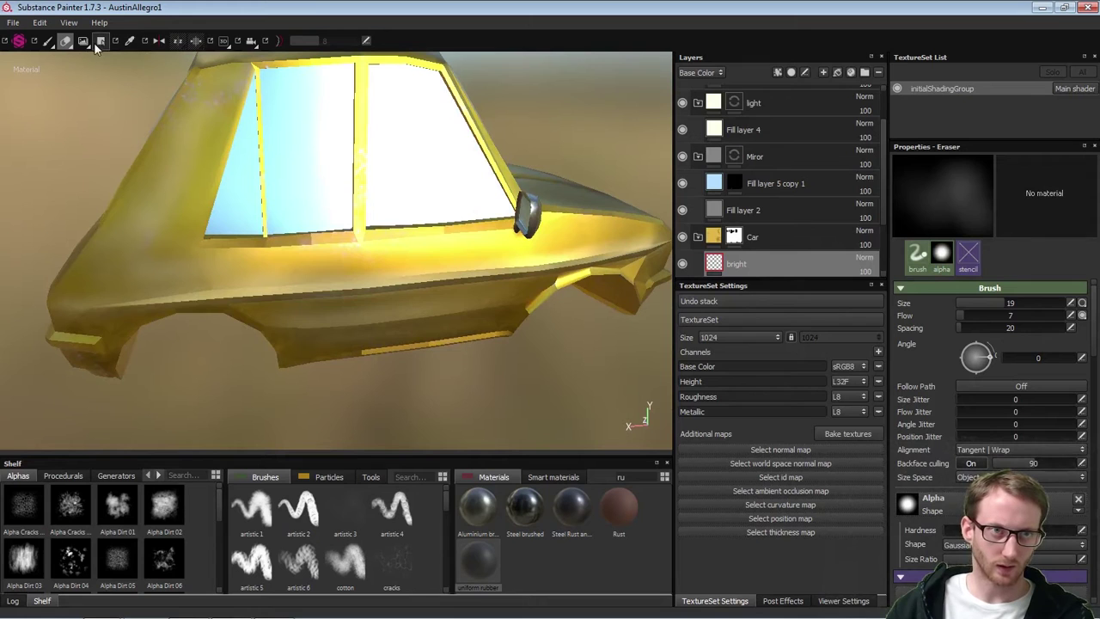
Turn symmetry painting on and soften the highlights along the body side with the eraser at size 10
click(159, 41)
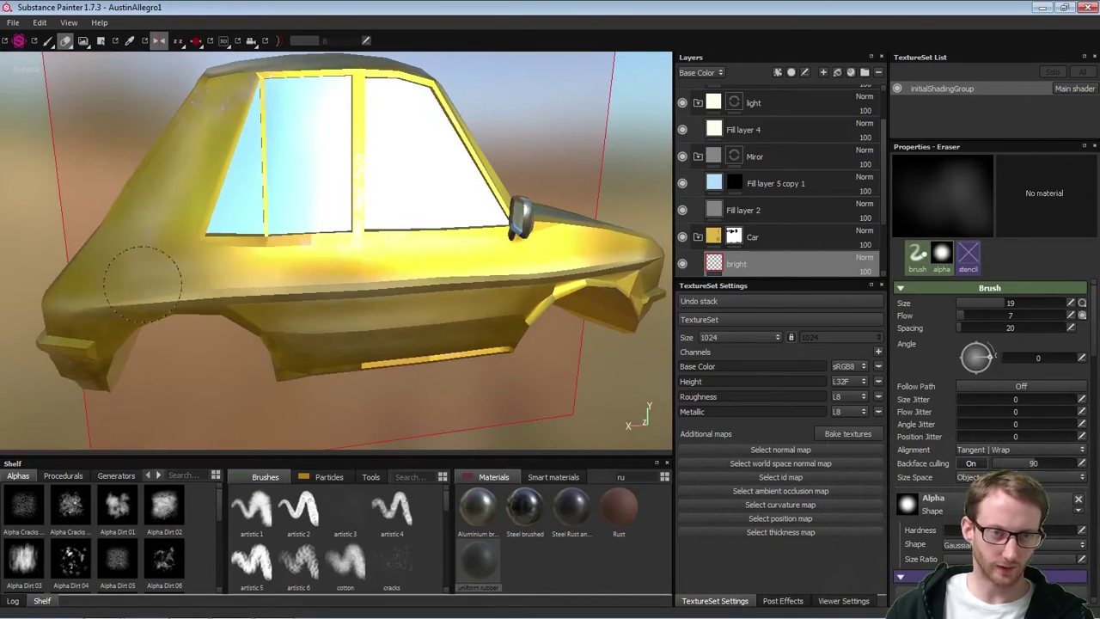
ctrl+right_drag(151, 285, 124, 284)
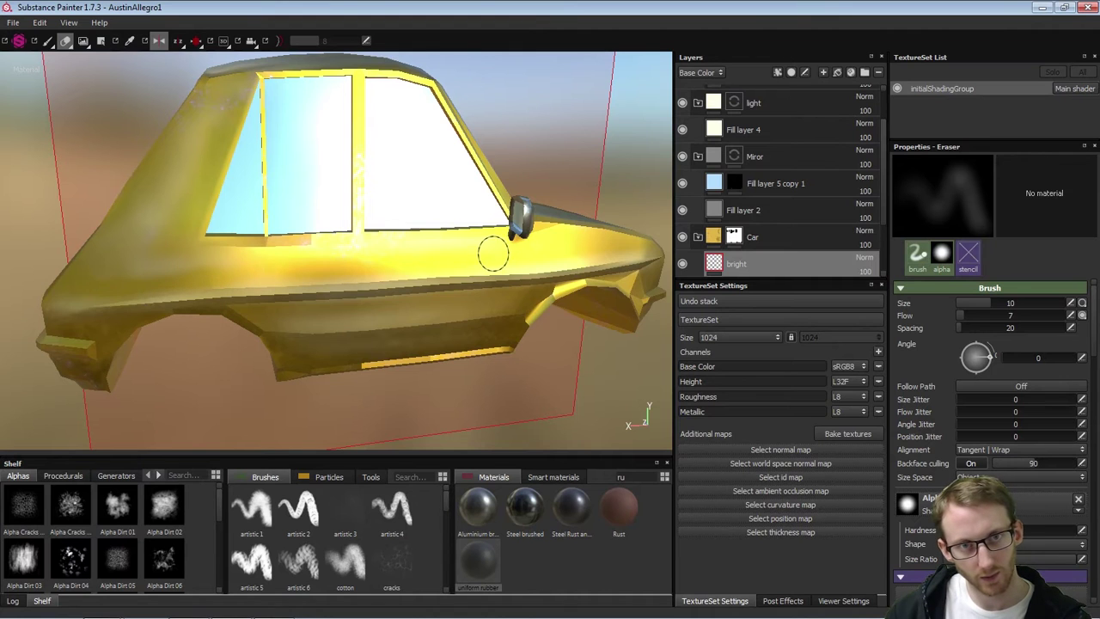
scroll(553, 253, down, 3)
alt+middle_drag(553, 253, 417, 260)
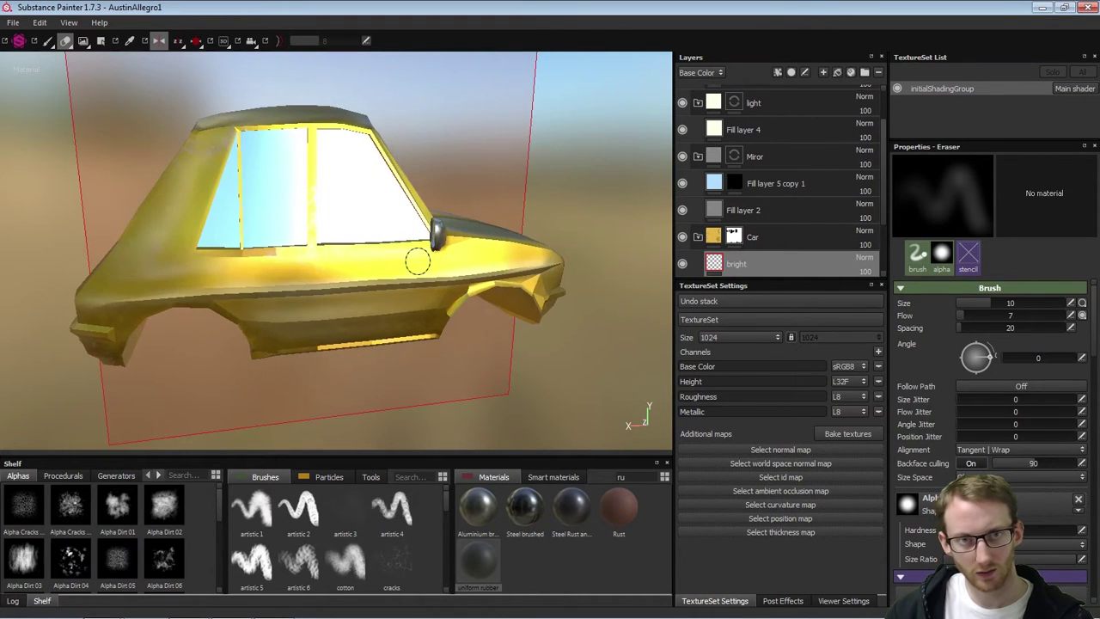
alt+drag(418, 260, 450, 262)
alt+drag(387, 293, 434, 228)
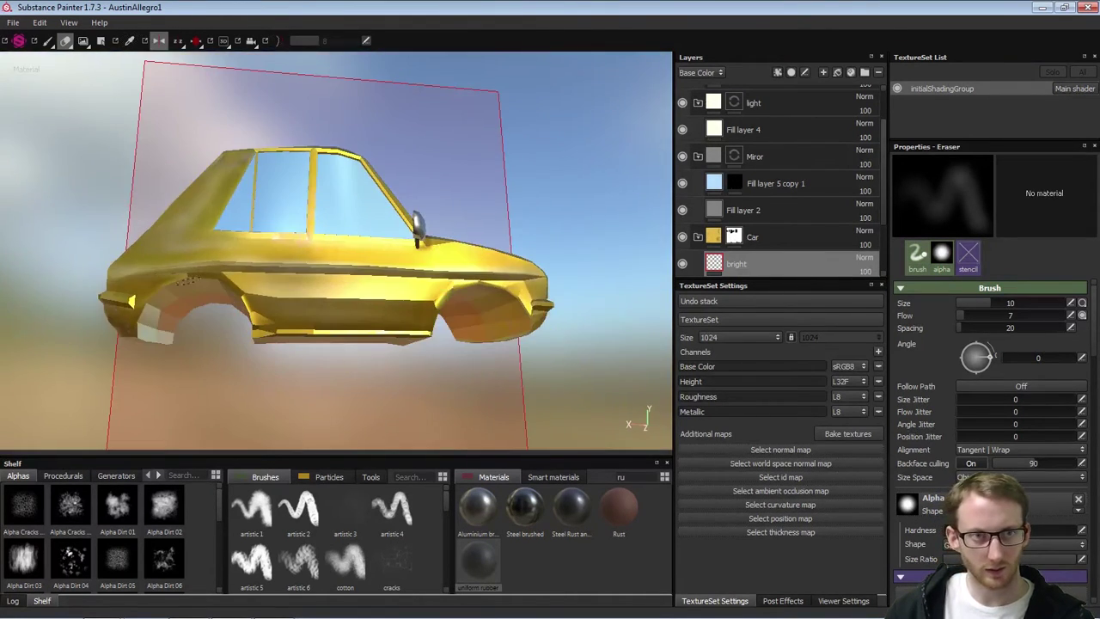
alt+drag(421, 273, 353, 287)
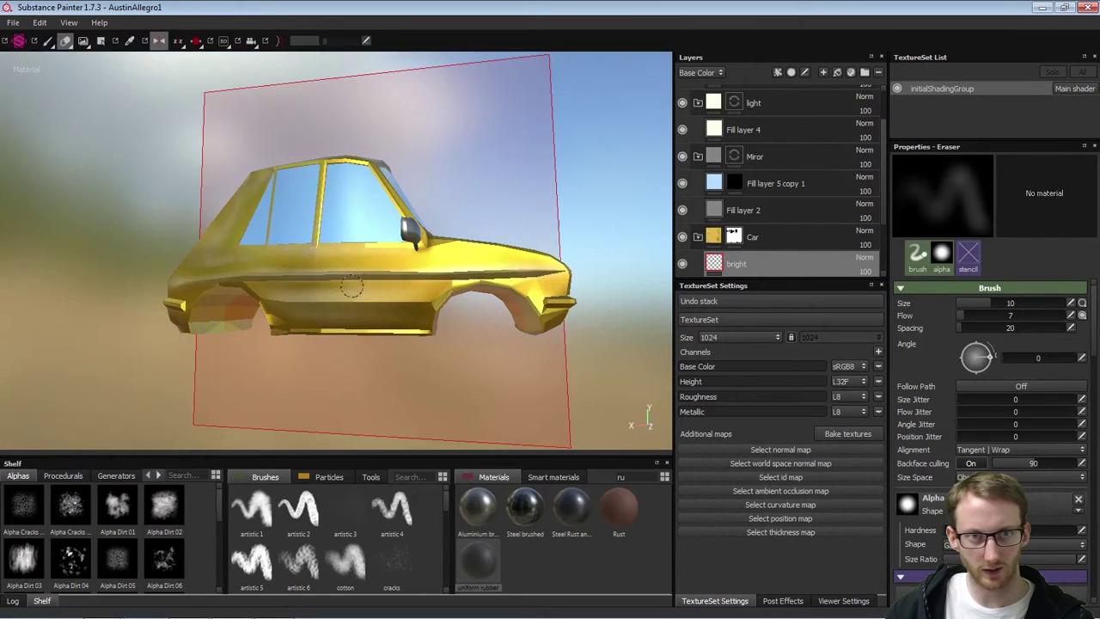
Select the dust layer for painting and set the brush's base color to dark olive, RGB 0.039, 0.036, 0.016
alt+drag(539, 279, 430, 313)
scroll(421, 314, up, 5)
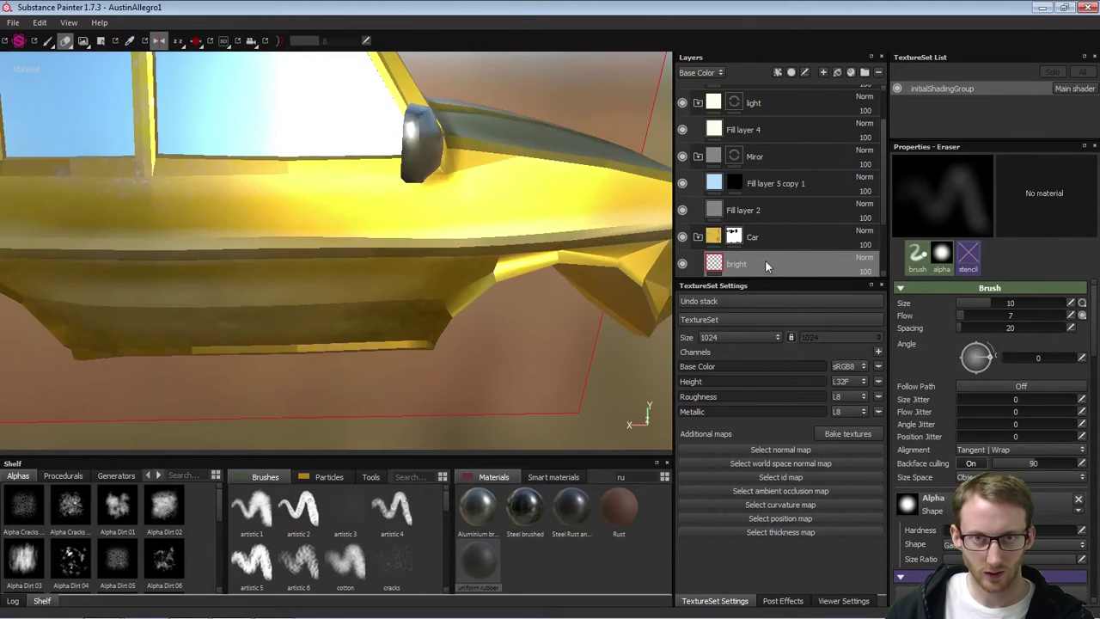
drag(886, 178, 872, 206)
click(816, 244)
key(1)
alt+drag(421, 285, 526, 258)
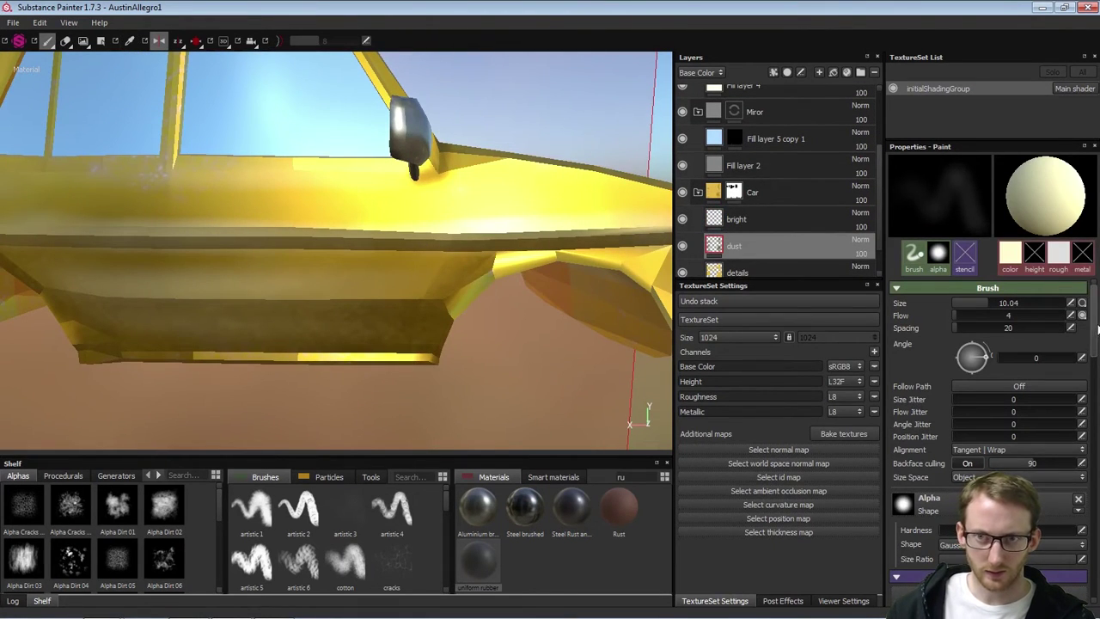
drag(1095, 332, 1096, 388)
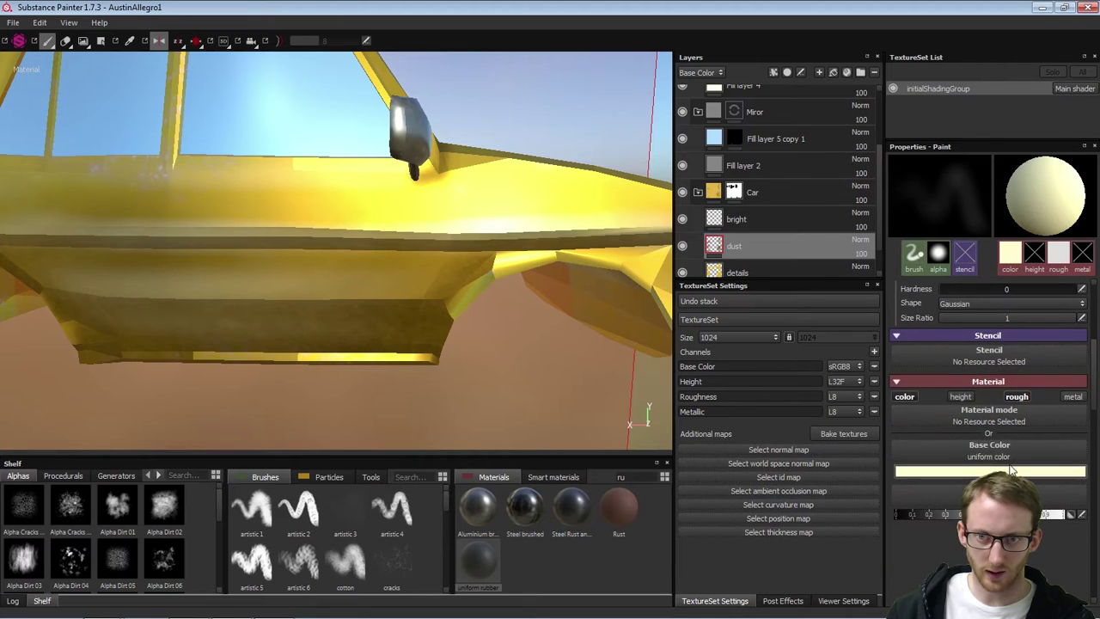
click(956, 471)
drag(902, 453, 896, 492)
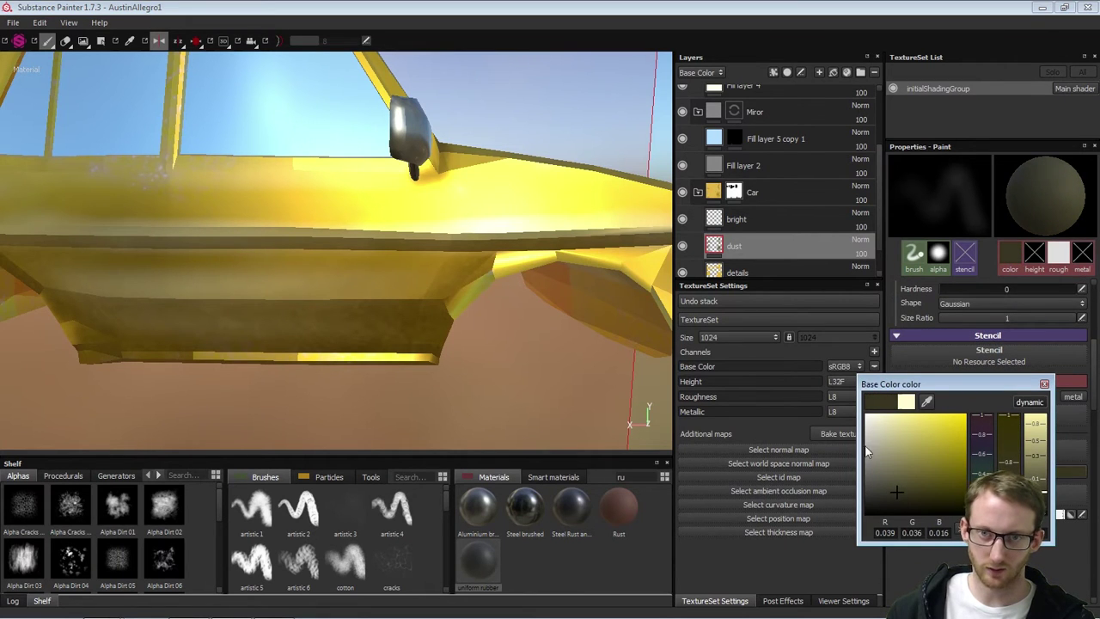
Set the brush to size 4.69 and flow 18, and paint dark dust along the door below the side crease
alt+drag(506, 367, 497, 325)
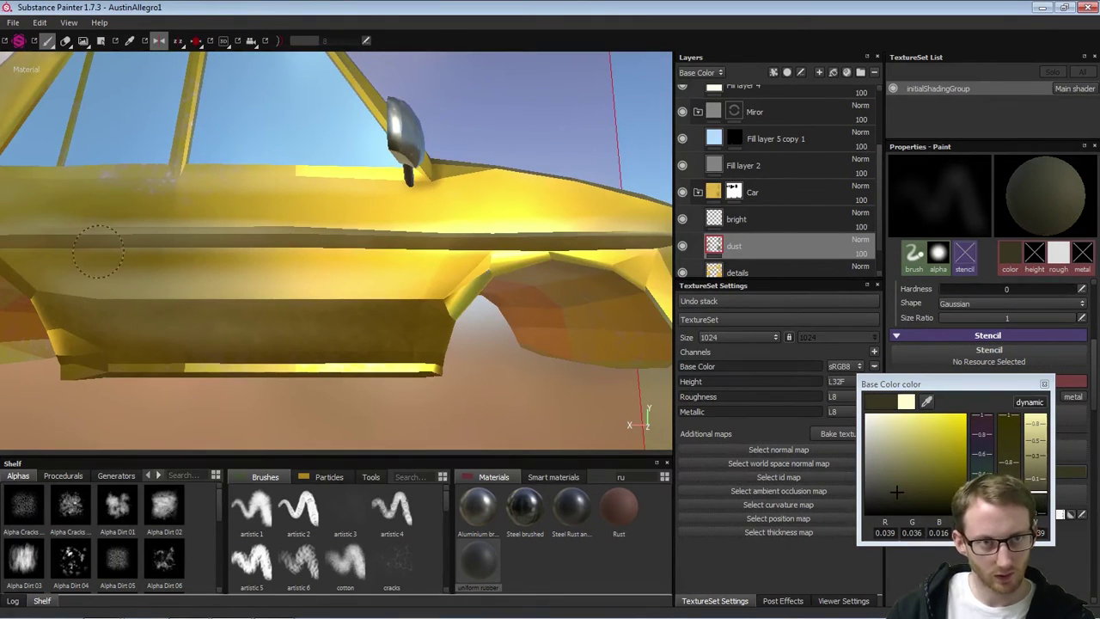
alt+drag(250, 279, 223, 270)
ctrl+right_drag(201, 276, 175, 276)
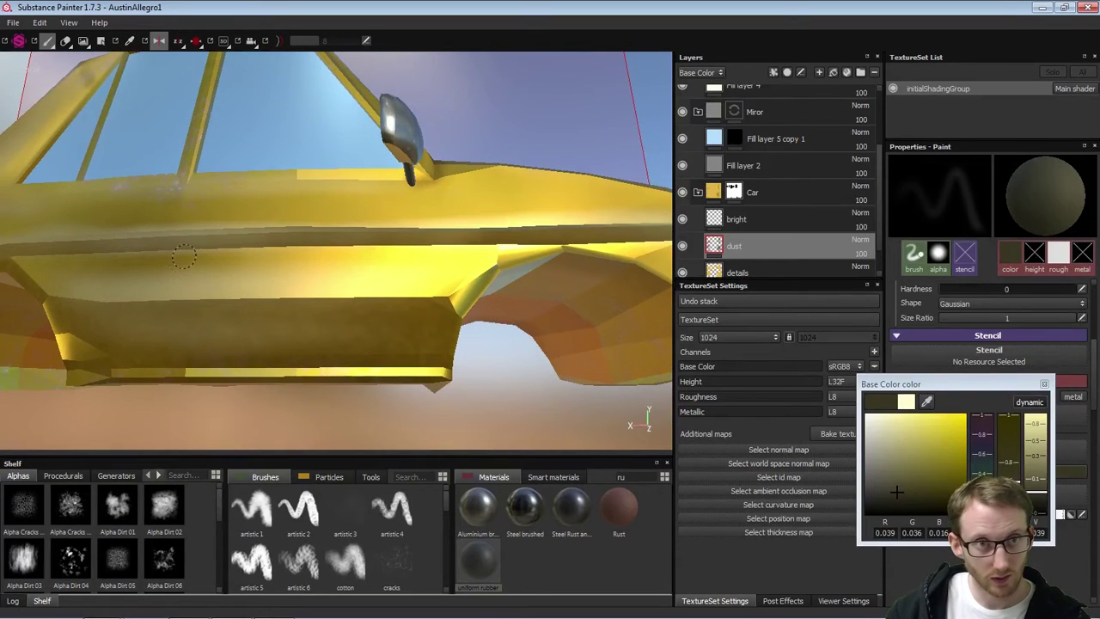
key(l)
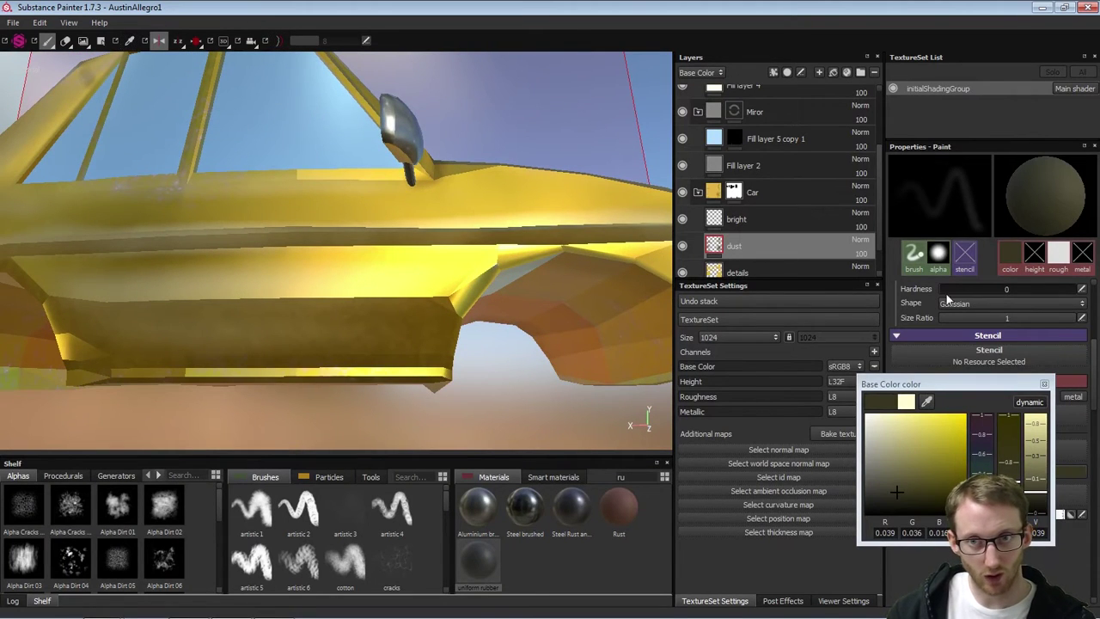
scroll(1093, 316, up, 5)
click(969, 312)
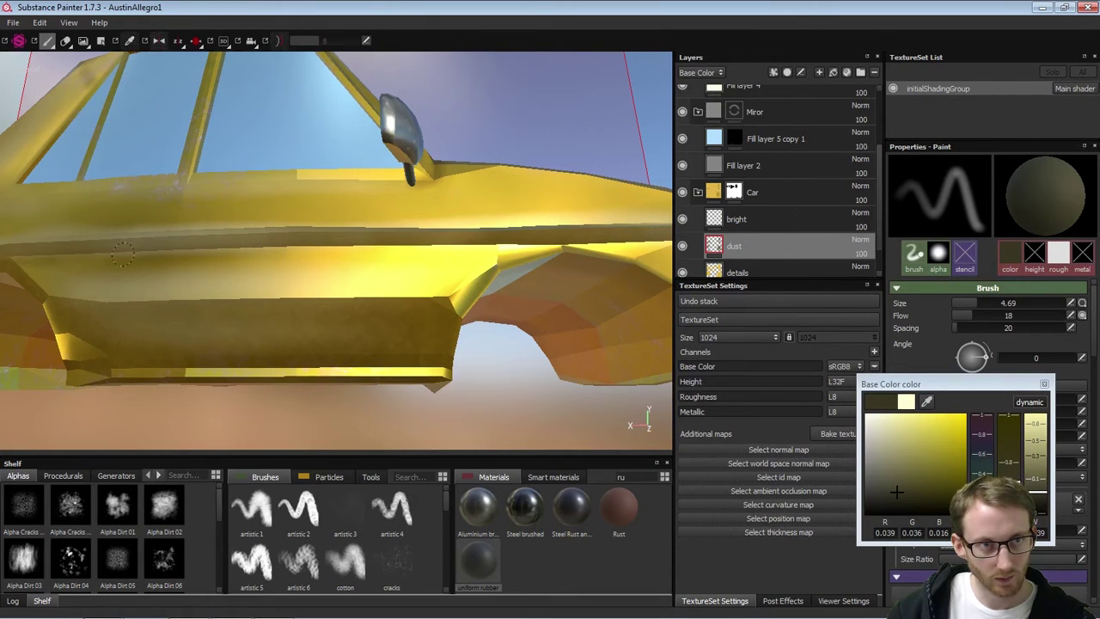
mouse_move(151, 251)
mouse_down()
mouse_move(527, 244)
mouse_move(395, 263)
mouse_move(198, 235)
mouse_move(257, 217)
mouse_move(412, 214)
mouse_up()
Continue the dark dust along the side crease towards the rear wheel arch and rear corner
mouse_move(208, 219)
alt+right_down()
mouse_move(181, 255)
mouse_move(129, 283)
alt+right_up()
alt+middle_drag(116, 285, 292, 303)
mouse_move(292, 302)
alt+mouse_down()
mouse_move(363, 295)
mouse_move(242, 278)
mouse_move(426, 238)
alt+mouse_up()
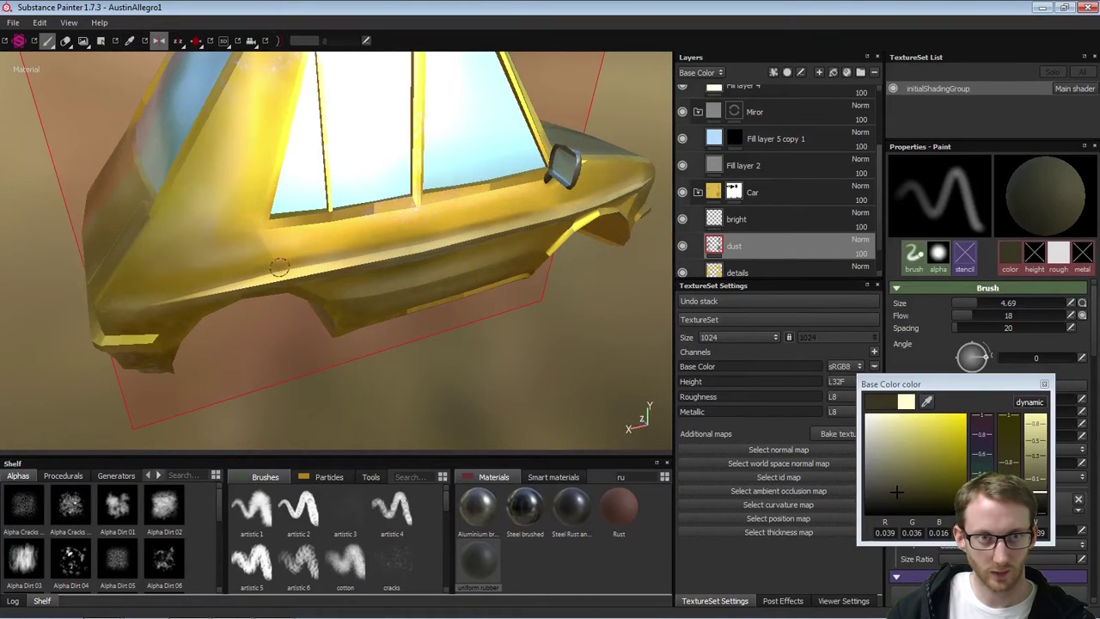
alt+drag(223, 279, 235, 283)
alt+drag(187, 256, 195, 282)
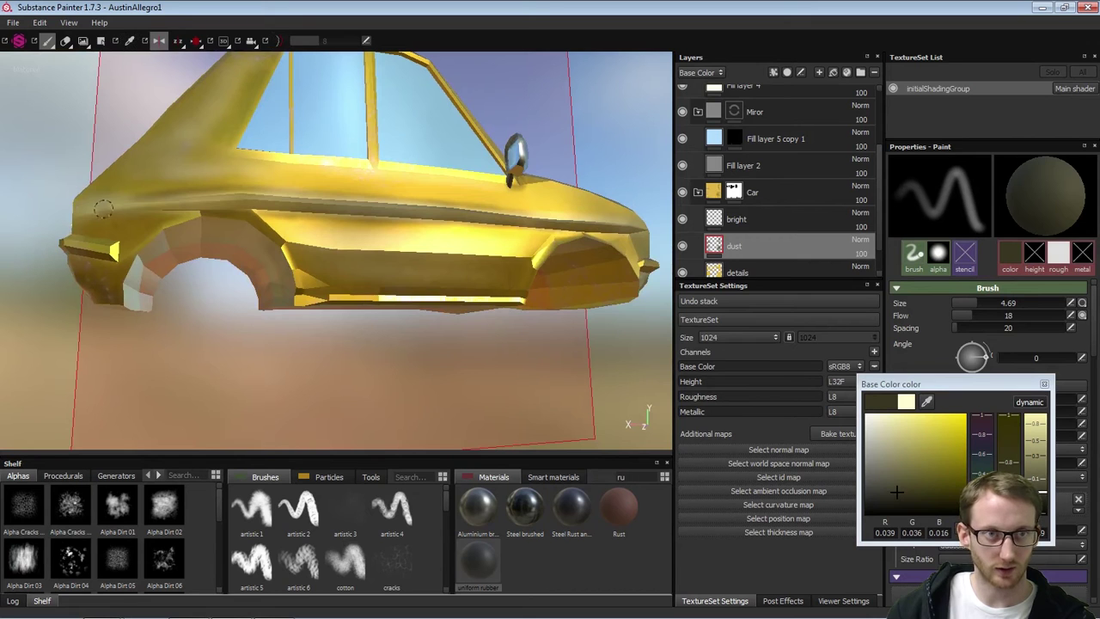
Paint dark dust under the side crease above the front wheel arch, up to the front corner
alt+drag(390, 234, 332, 265)
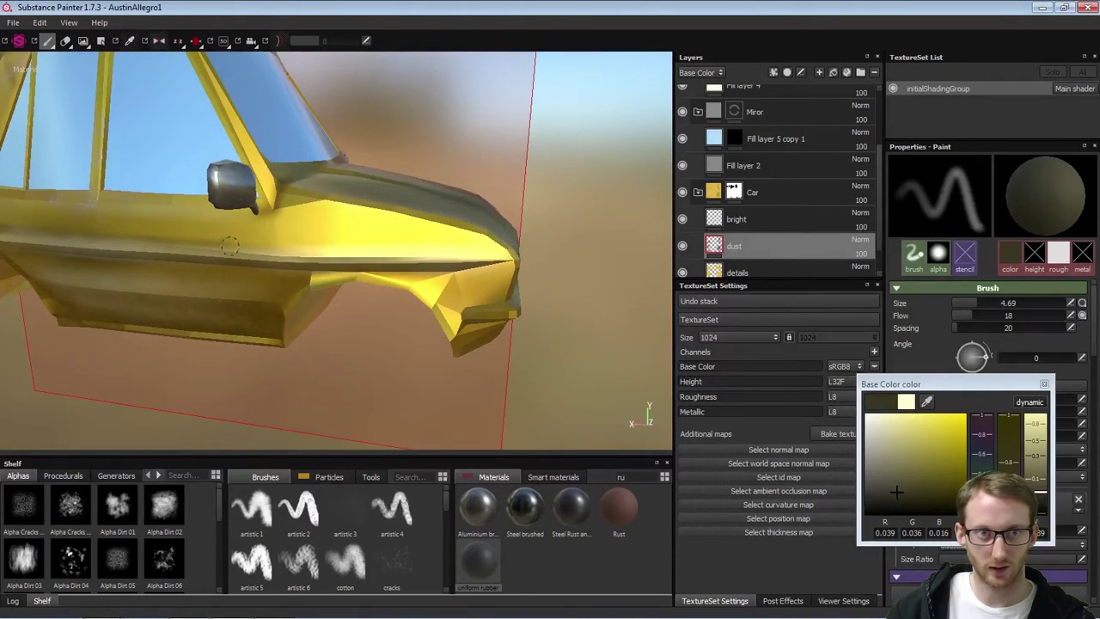
mouse_move(467, 252)
alt+mouse_down()
mouse_move(405, 272)
mouse_move(479, 273)
alt+mouse_up()
alt+drag(479, 273, 431, 275)
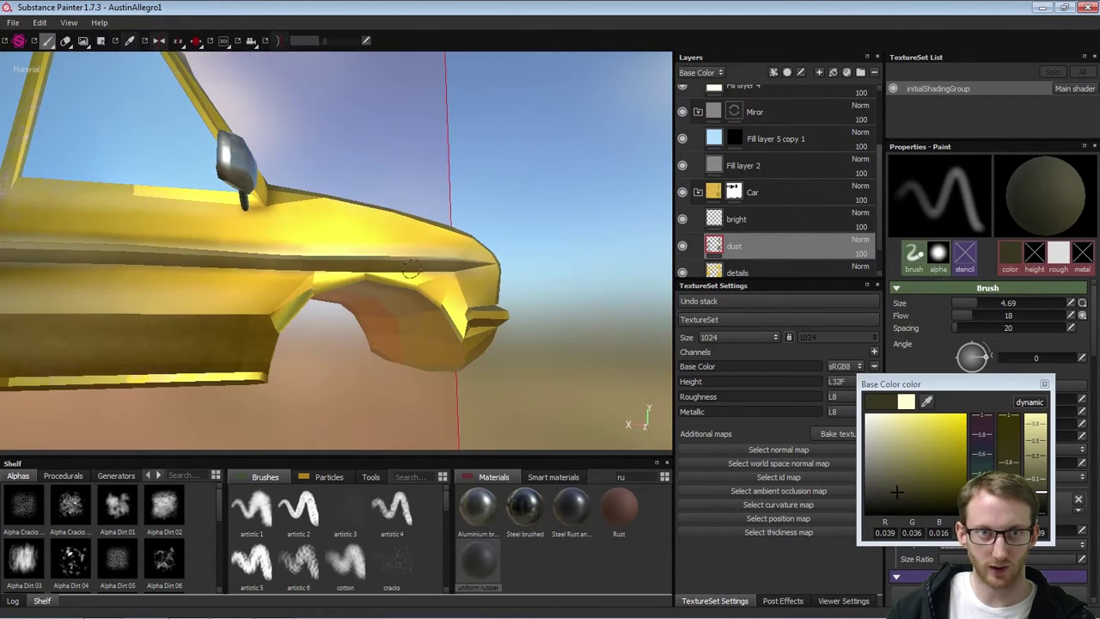
mouse_move(359, 275)
mouse_down()
mouse_move(68, 266)
mouse_move(275, 292)
mouse_move(406, 281)
mouse_move(457, 318)
mouse_move(506, 309)
mouse_up()
Add a folder directly above the bright layer and name it parchoc
alt+drag(464, 277, 624, 166)
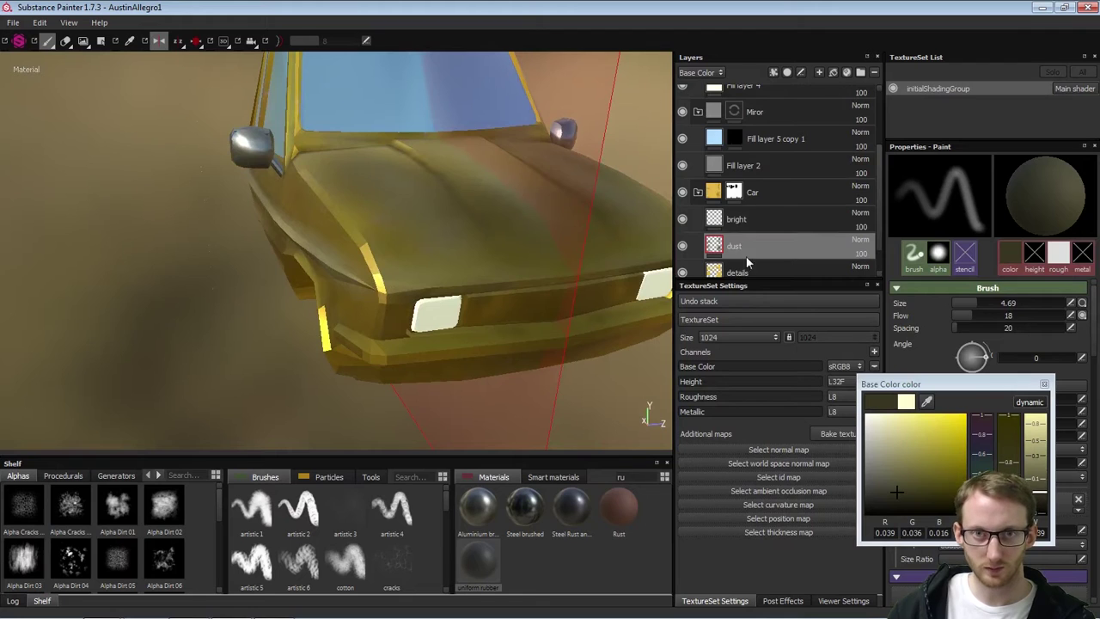
click(755, 218)
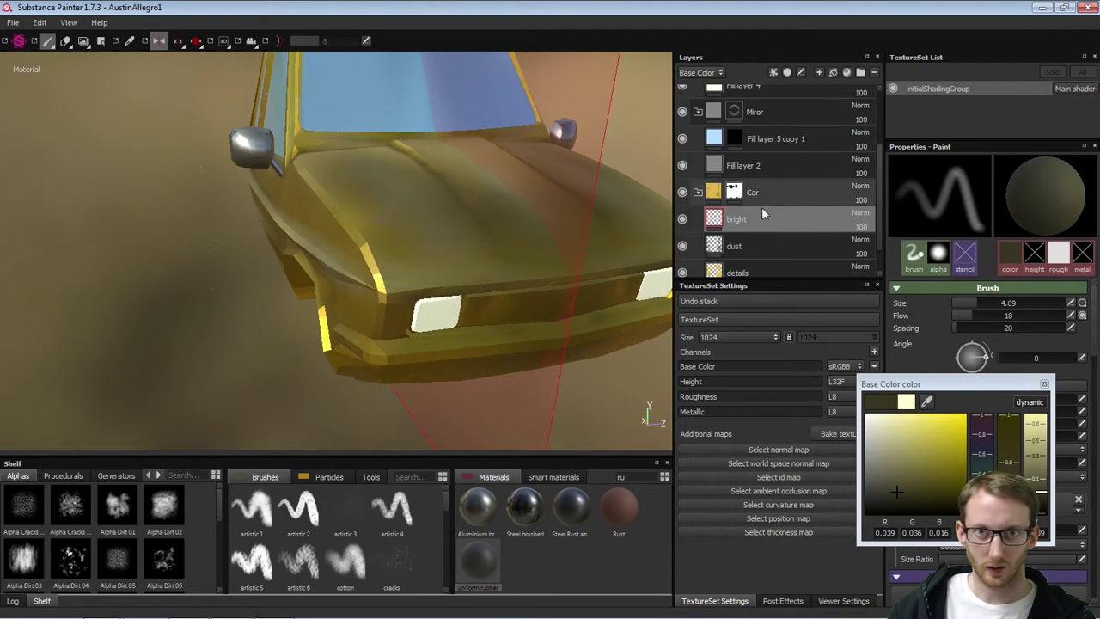
click(860, 73)
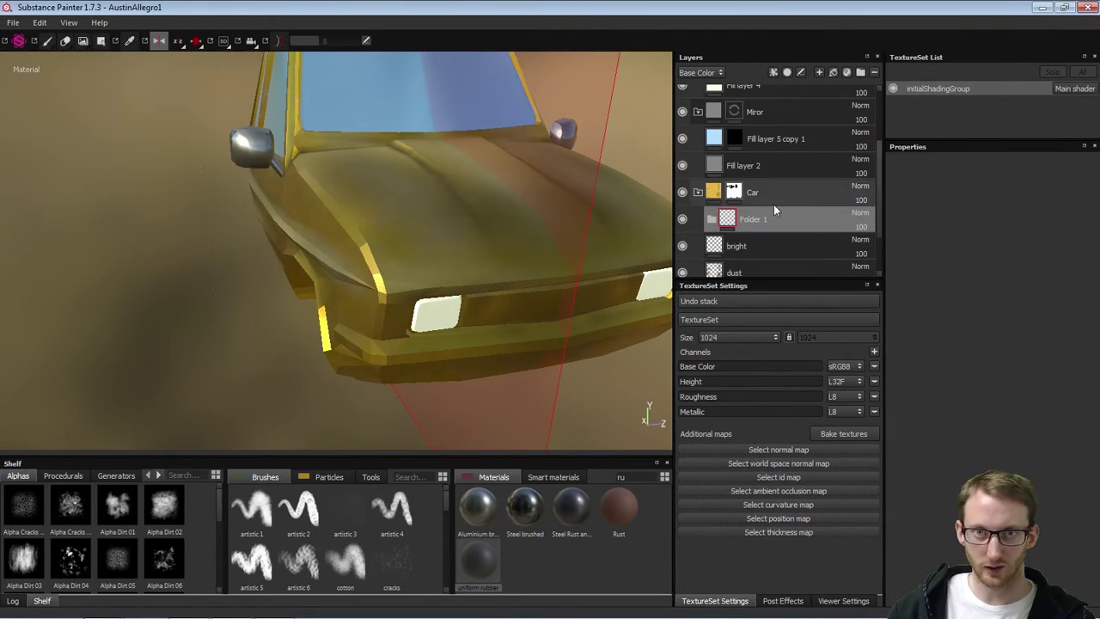
double_click(766, 219)
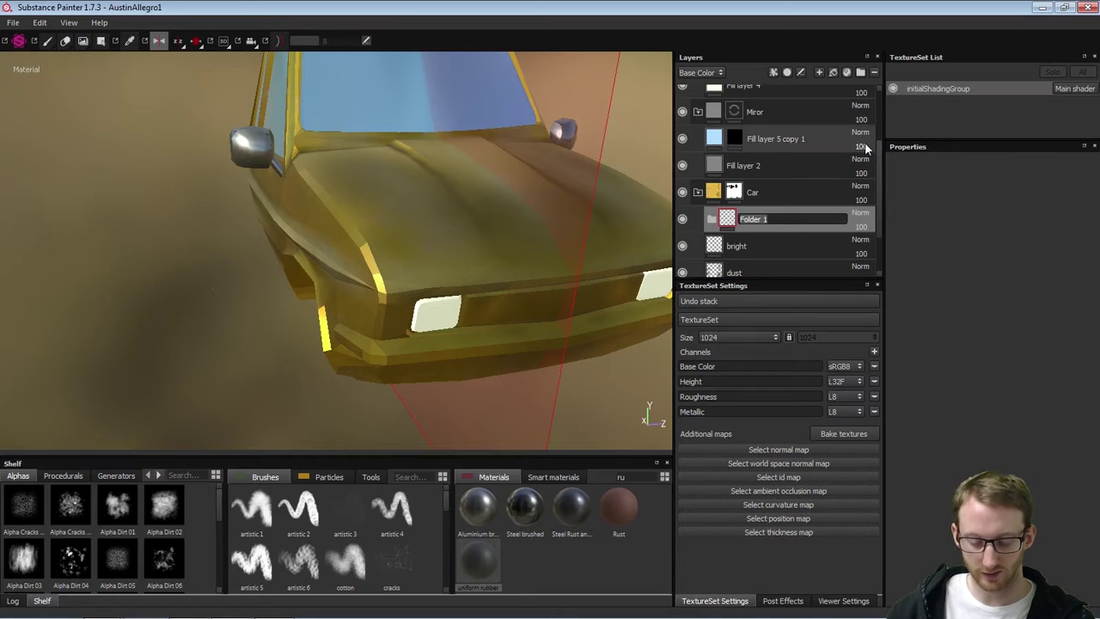
text(parc)
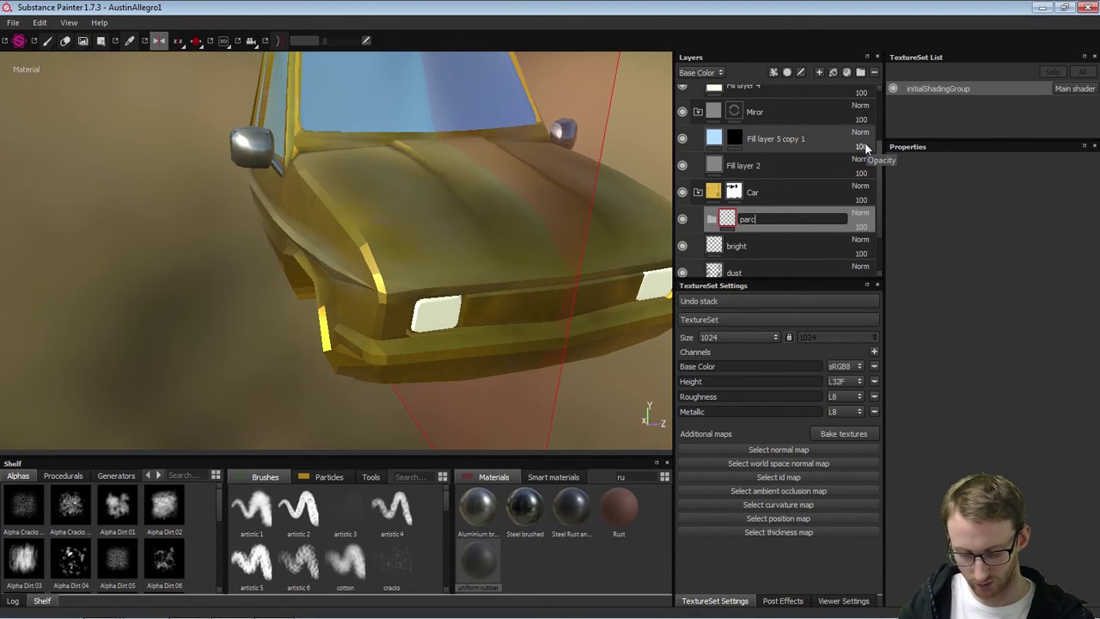
text(h)
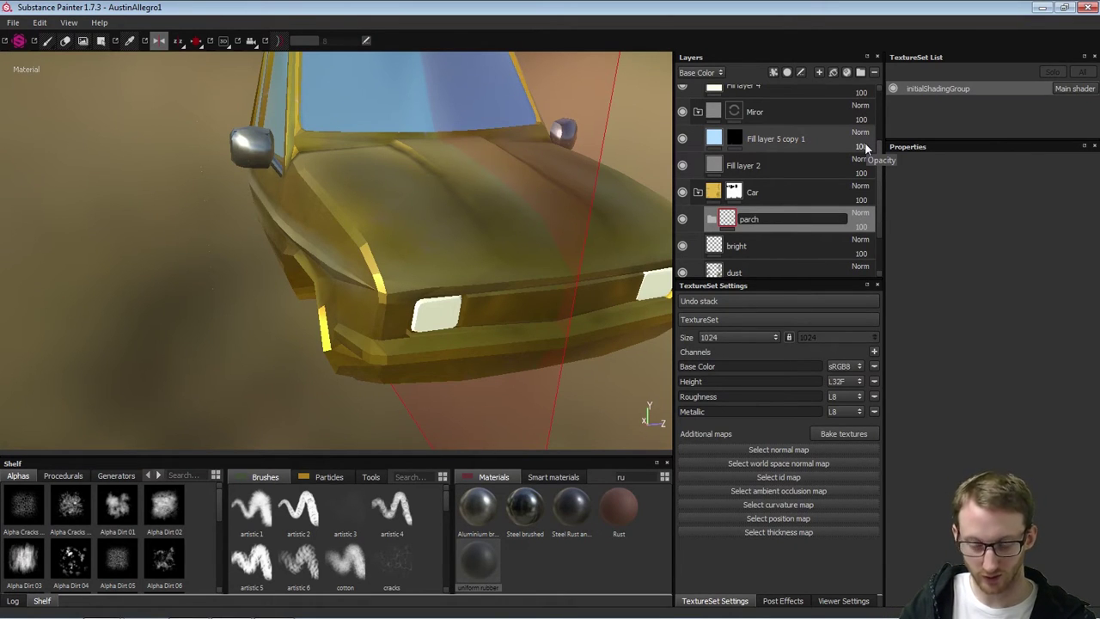
text(oc)
key(Return)
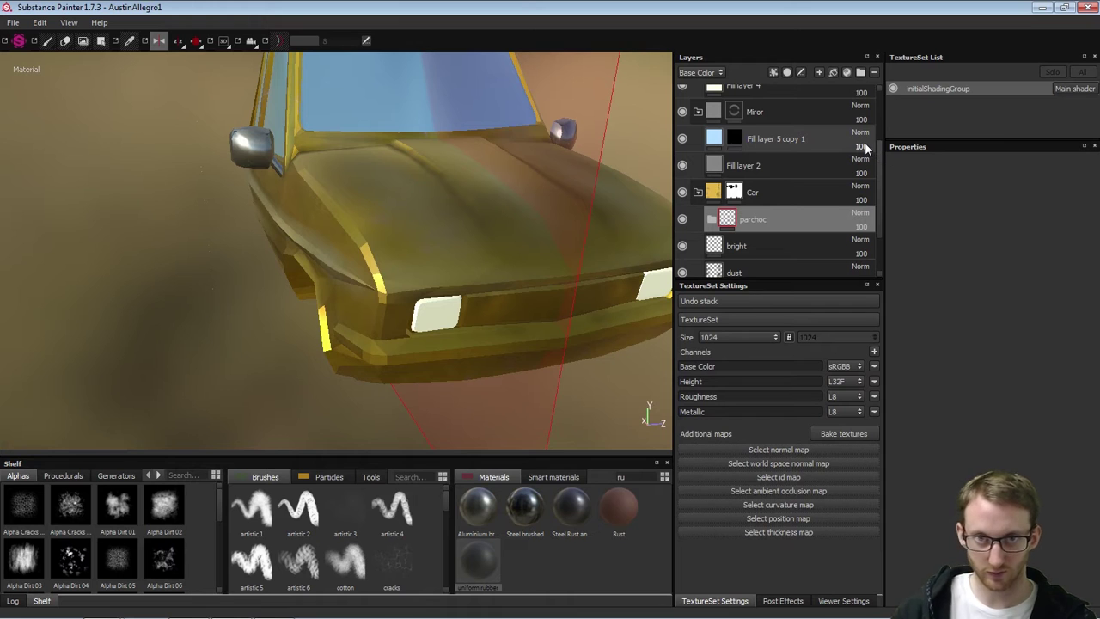
Add a fill layer, move it into the parchoc folder, and give the folder a black mask
click(832, 72)
drag(731, 233, 765, 243)
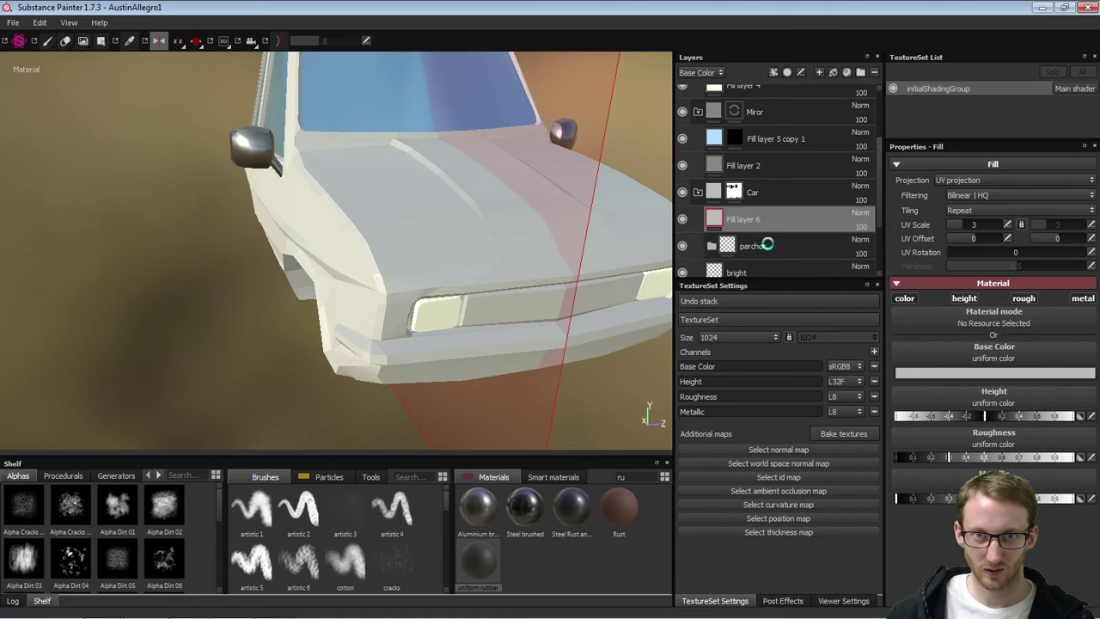
click(772, 220)
right_click(784, 214)
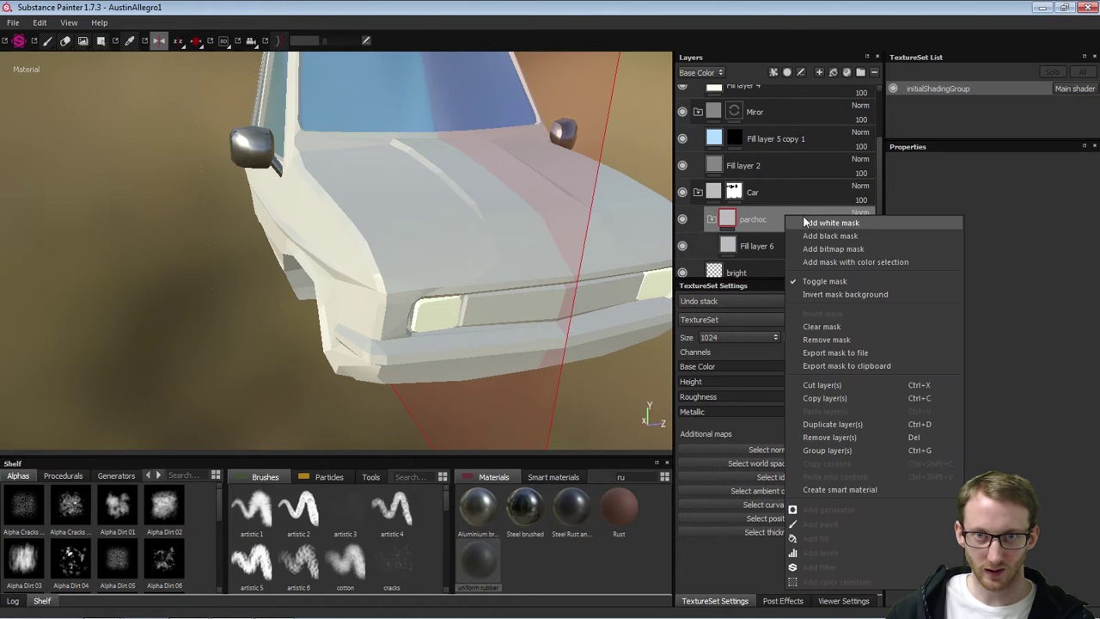
click(862, 235)
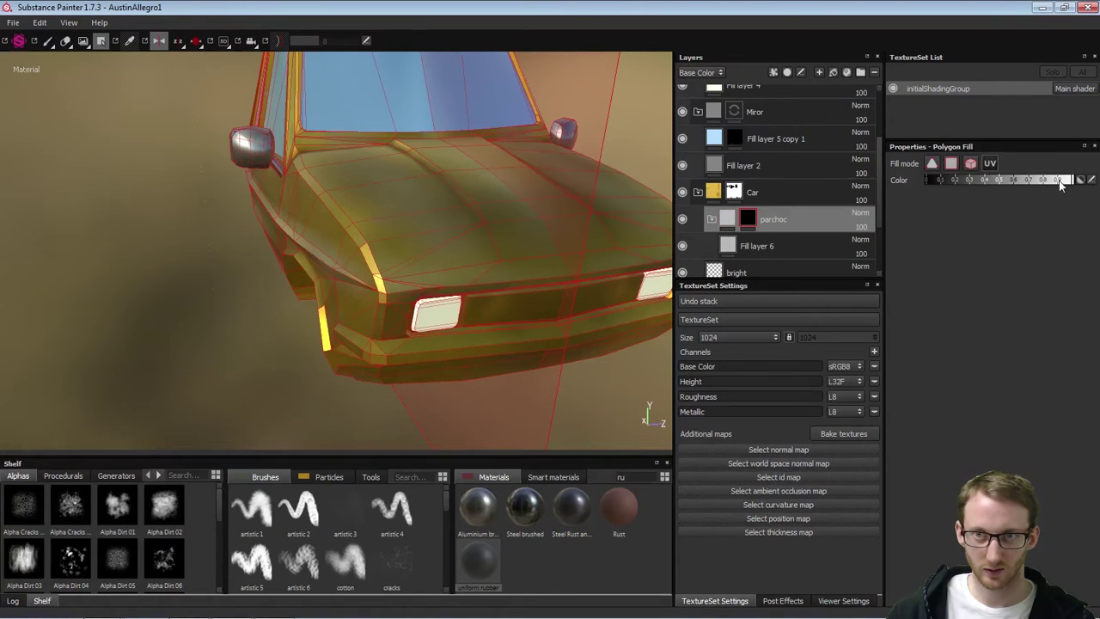
Try to fill the front bumper white in the parchoc mask with the whole-mesh fill mode, and undo each fill
alt+drag(557, 287, 474, 306)
click(384, 331)
key(ctrl+z)
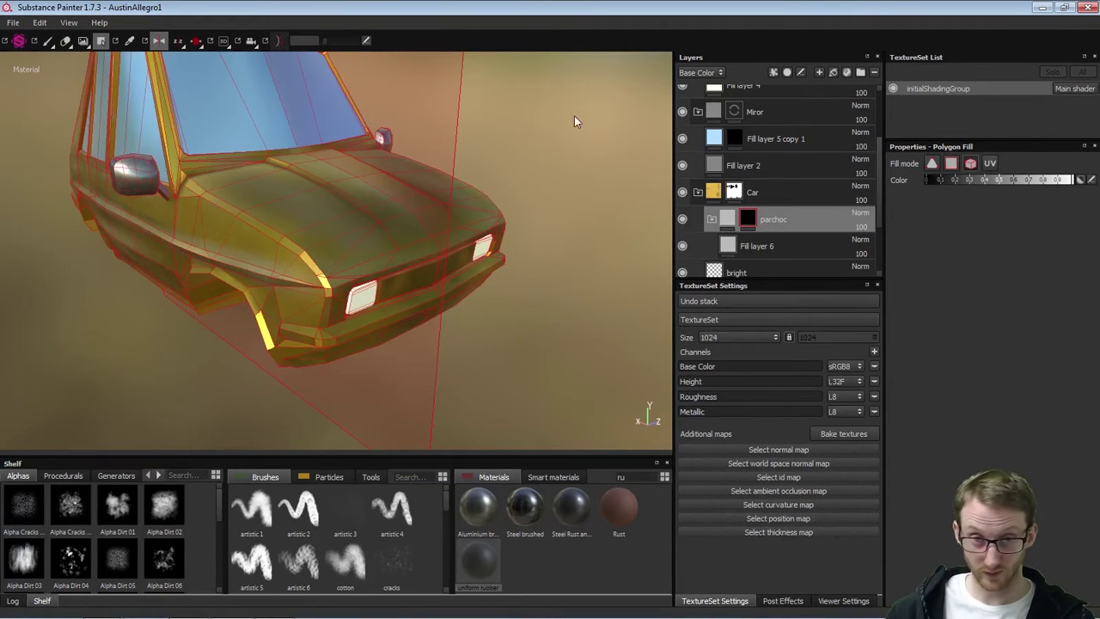
alt+right_drag(457, 296, 481, 378)
alt+drag(402, 295, 396, 242)
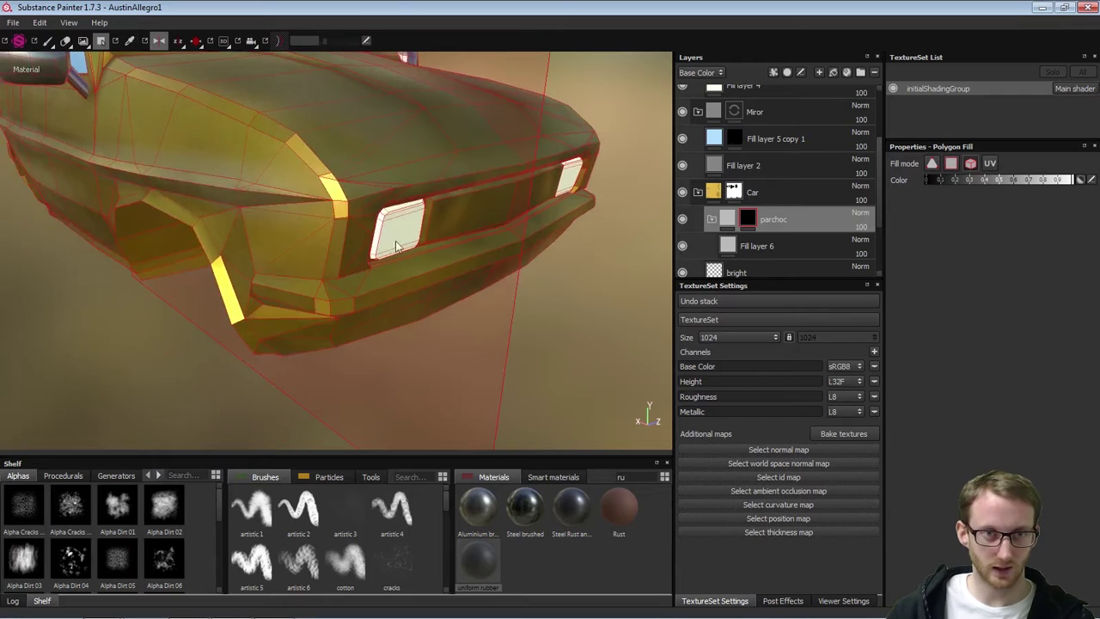
click(358, 271)
key(ctrl+z)
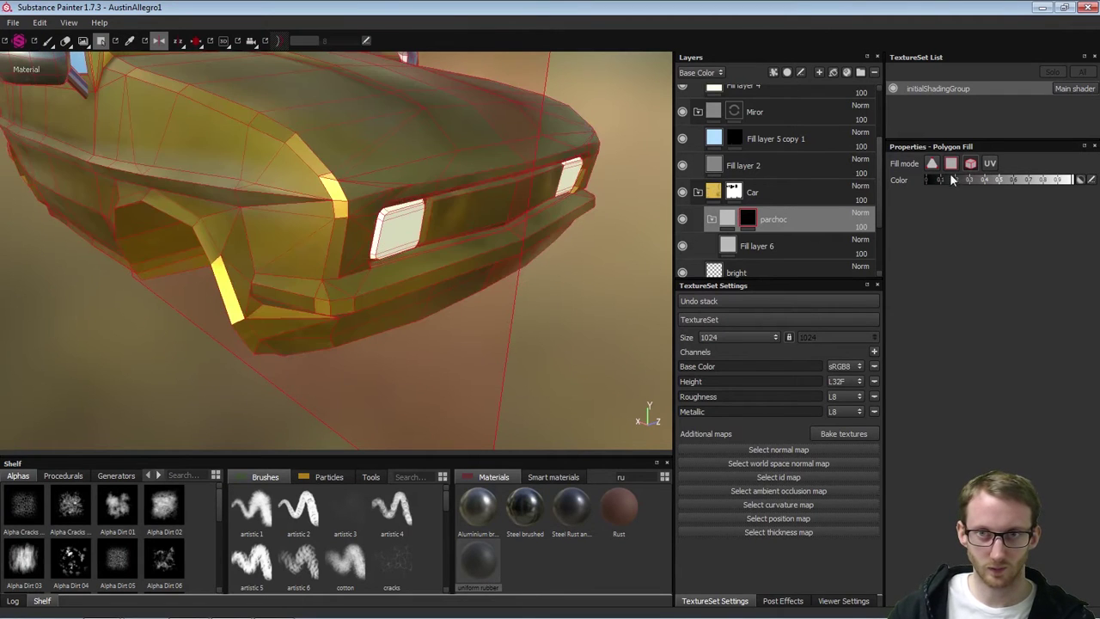
Switch Polygon Fill to quad mode, try filling the upper faces around the front bumper corner white, and undo the fills
click(952, 164)
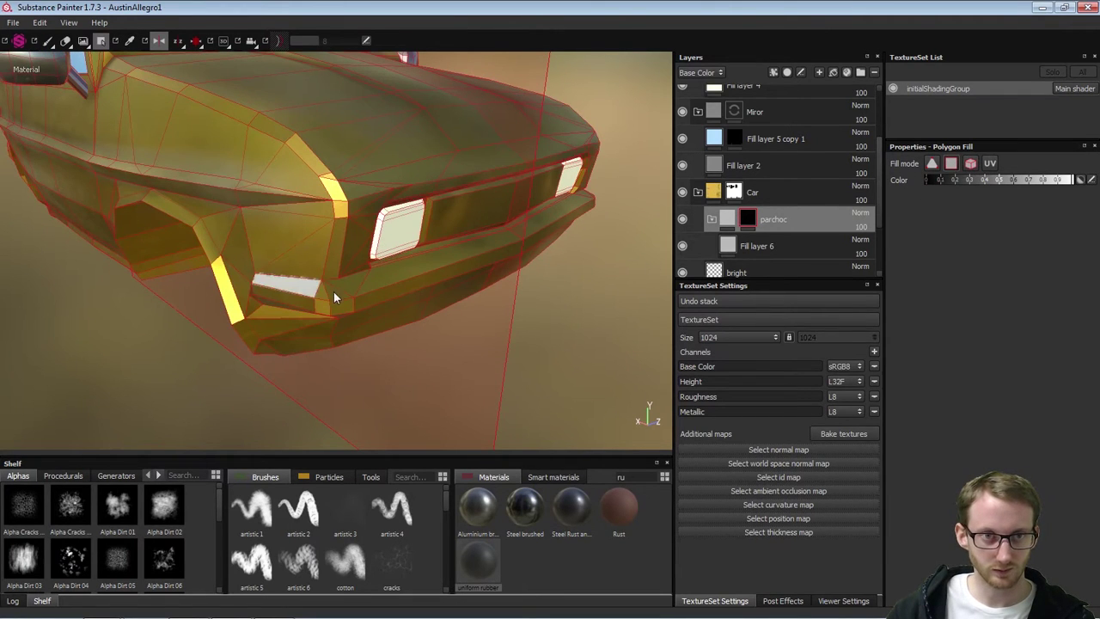
alt+right_drag(431, 321, 478, 356)
alt+drag(305, 299, 443, 287)
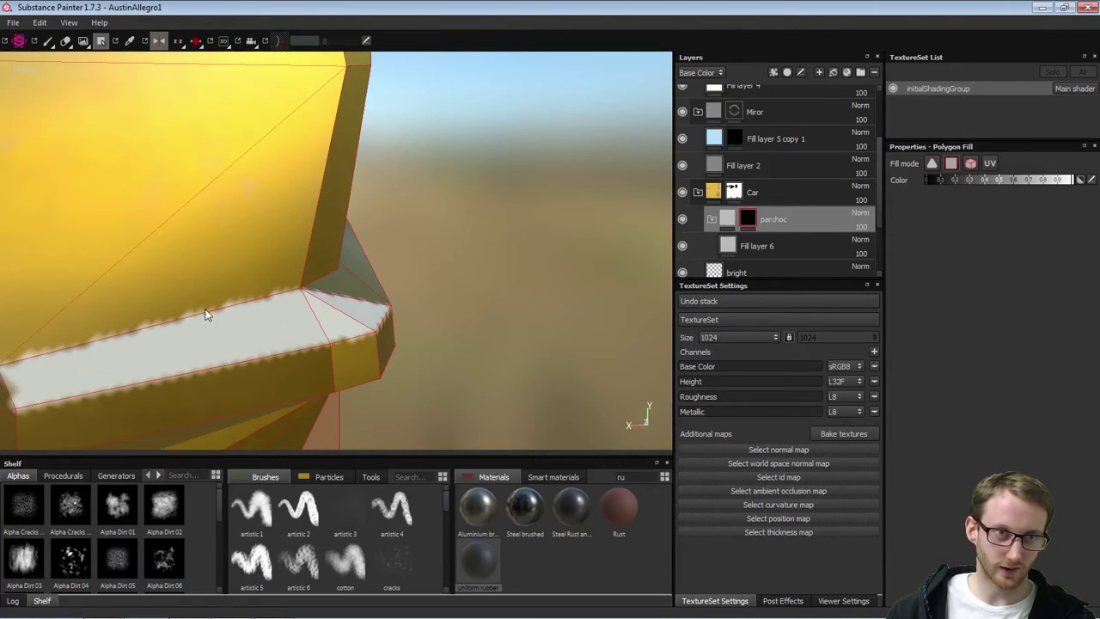
alt+drag(410, 328, 345, 303)
key(ctrl+z)
key(ctrl+z)
key(ctrl+z)
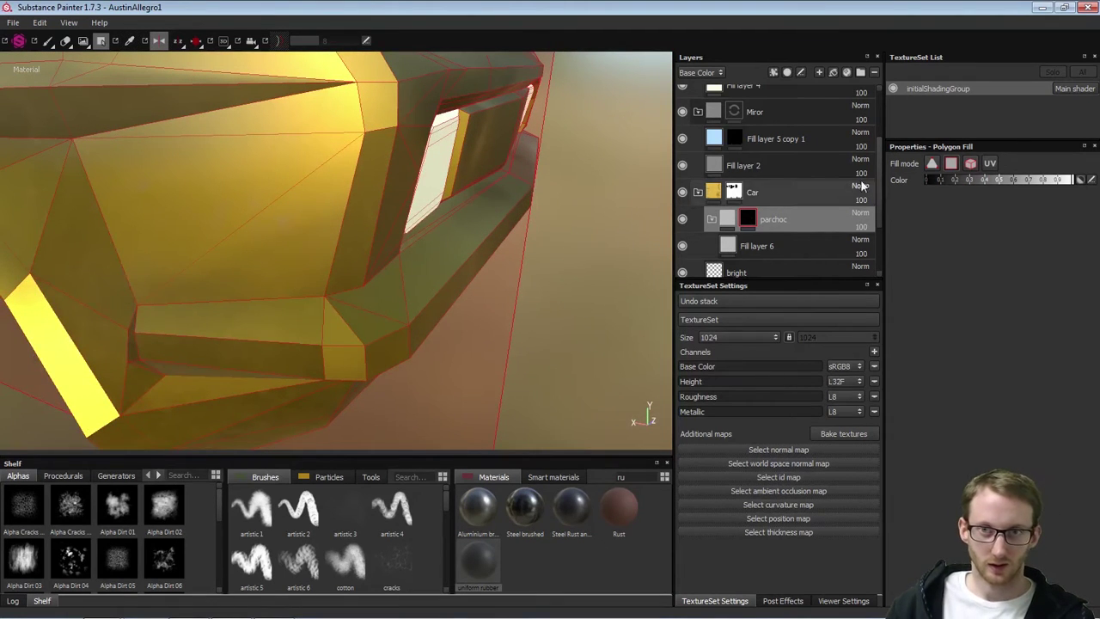
Try painting the side of the front bumper white in the parchoc mask with a smaller brush, and undo the stroke
key(e)
key(1)
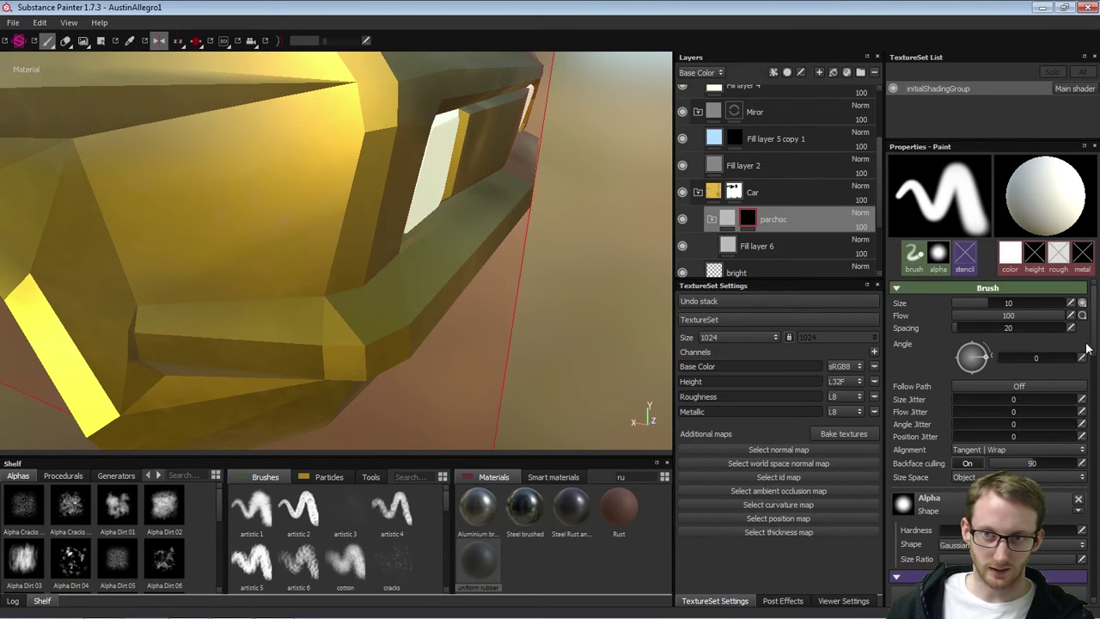
scroll(1086, 348, down, 10)
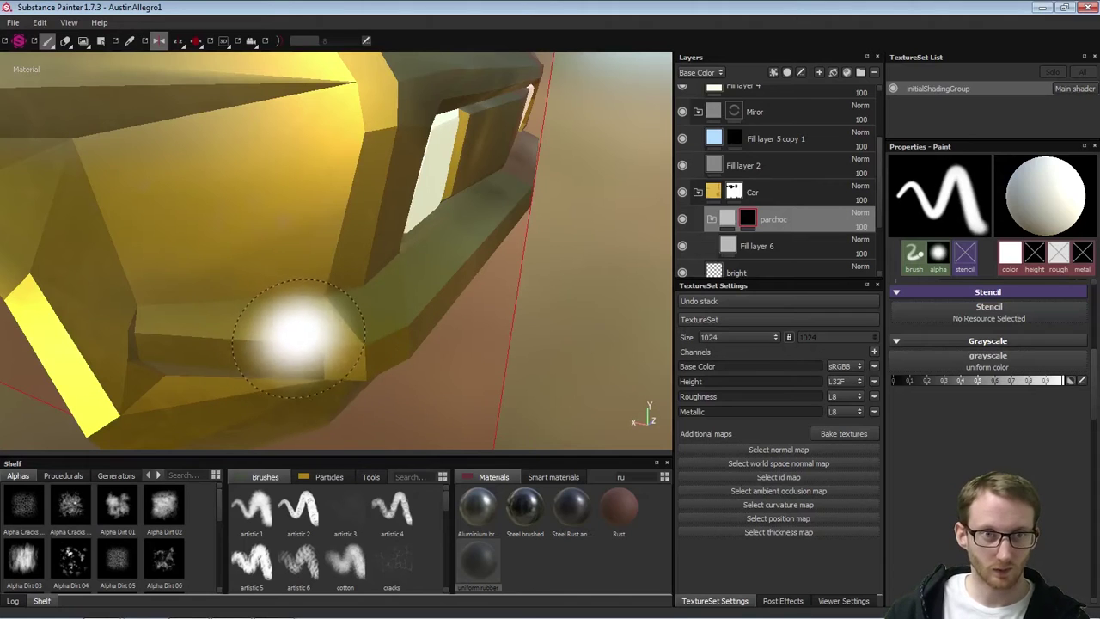
ctrl+right_drag(298, 338, 273, 330)
mouse_move(297, 322)
mouse_down()
mouse_move(203, 327)
mouse_move(307, 316)
mouse_move(223, 324)
mouse_move(154, 316)
mouse_up()
key(l)
key(ctrl+z)
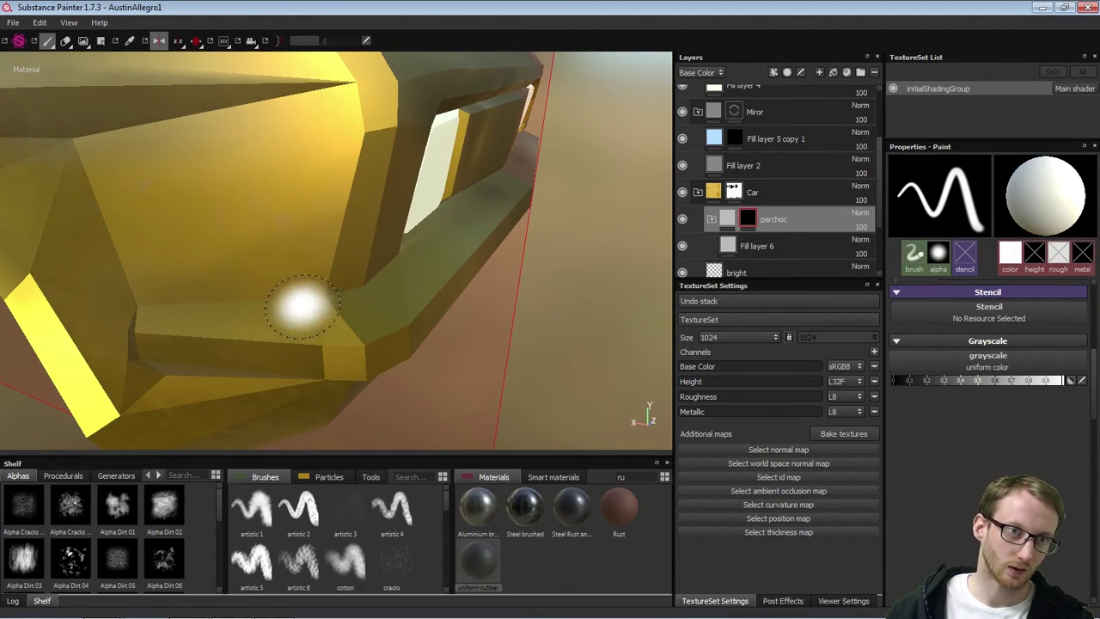
Try brushing white onto the bumper's end near the wheel arch and along its side, and undo the strokes
mouse_move(383, 321)
alt+mouse_down()
mouse_move(369, 332)
mouse_move(329, 260)
mouse_move(439, 278)
alt+mouse_up()
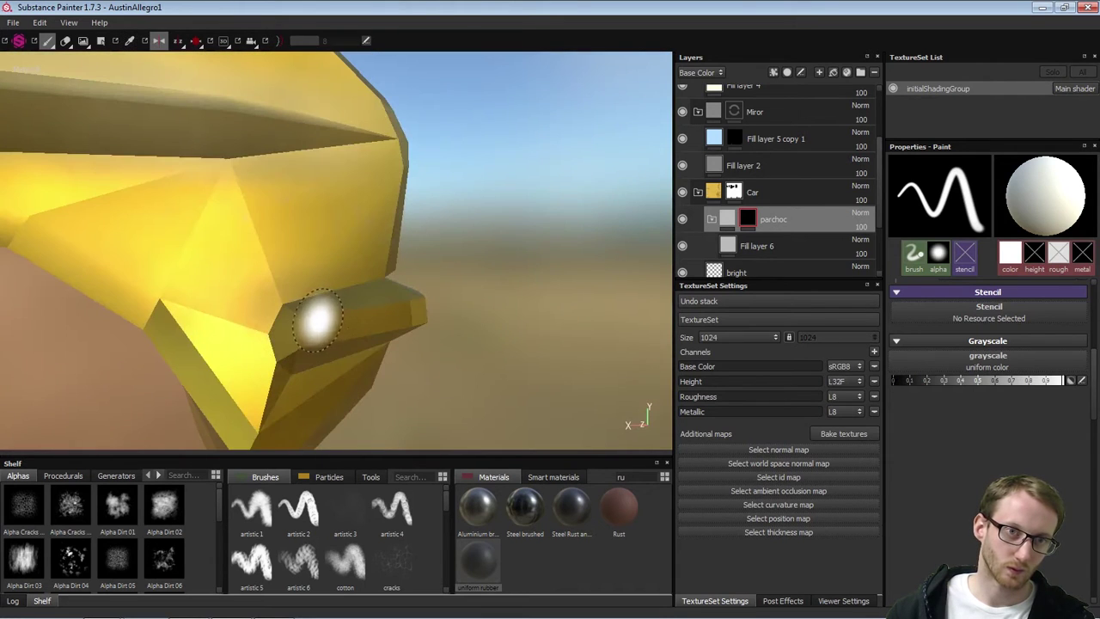
key(l)
drag(300, 325, 305, 322)
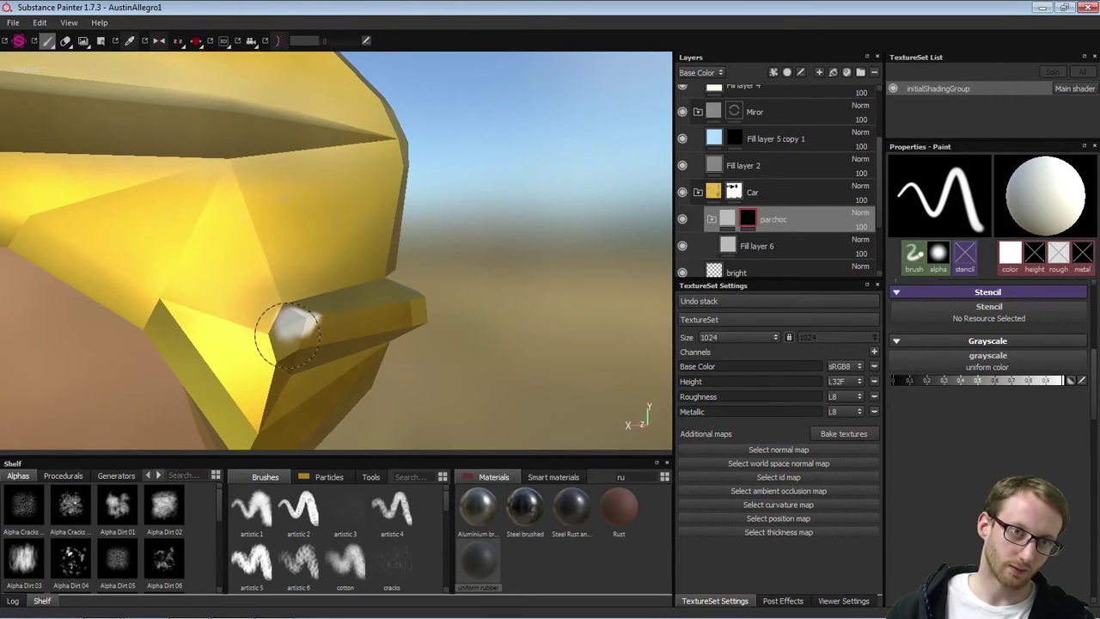
drag(298, 336, 326, 317)
alt+drag(329, 317, 391, 314)
drag(278, 321, 376, 296)
key(ctrl+z)
key(ctrl+z)
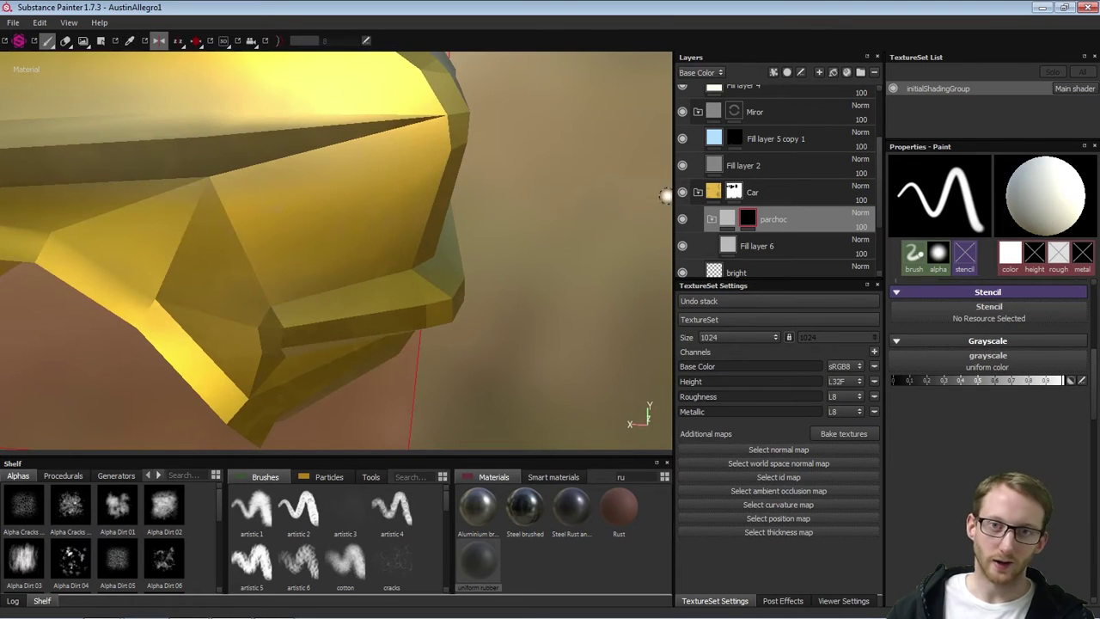
Fill the front bumper's upper faces white in the parchoc mask with quad Polygon Fill, from the side around the corner to the front
key(4)
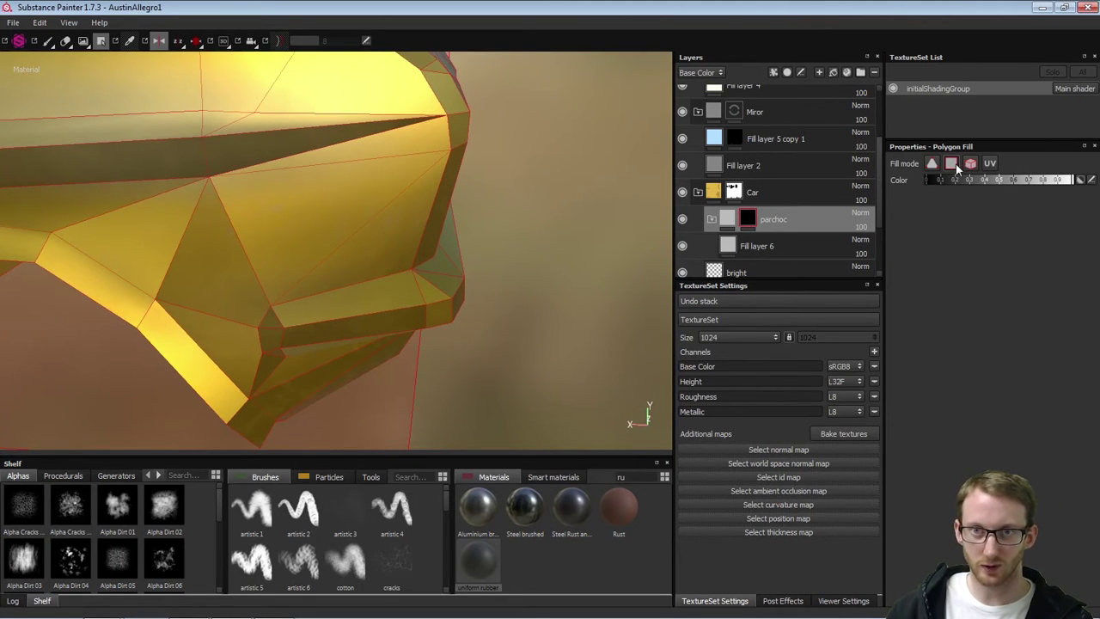
click(349, 302)
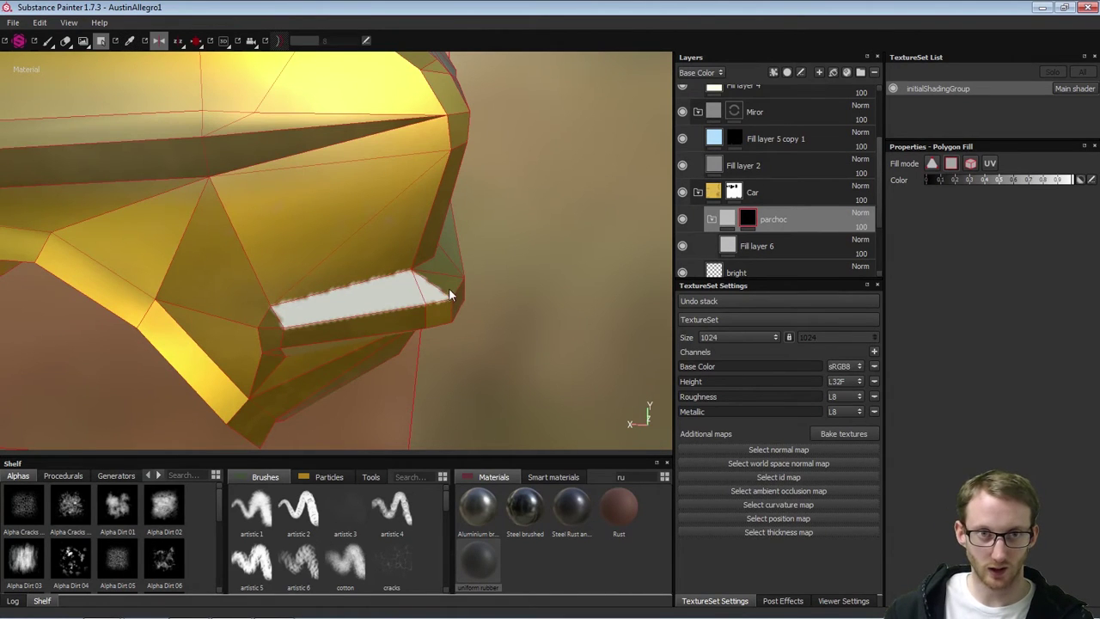
alt+drag(469, 275, 481, 292)
click(483, 292)
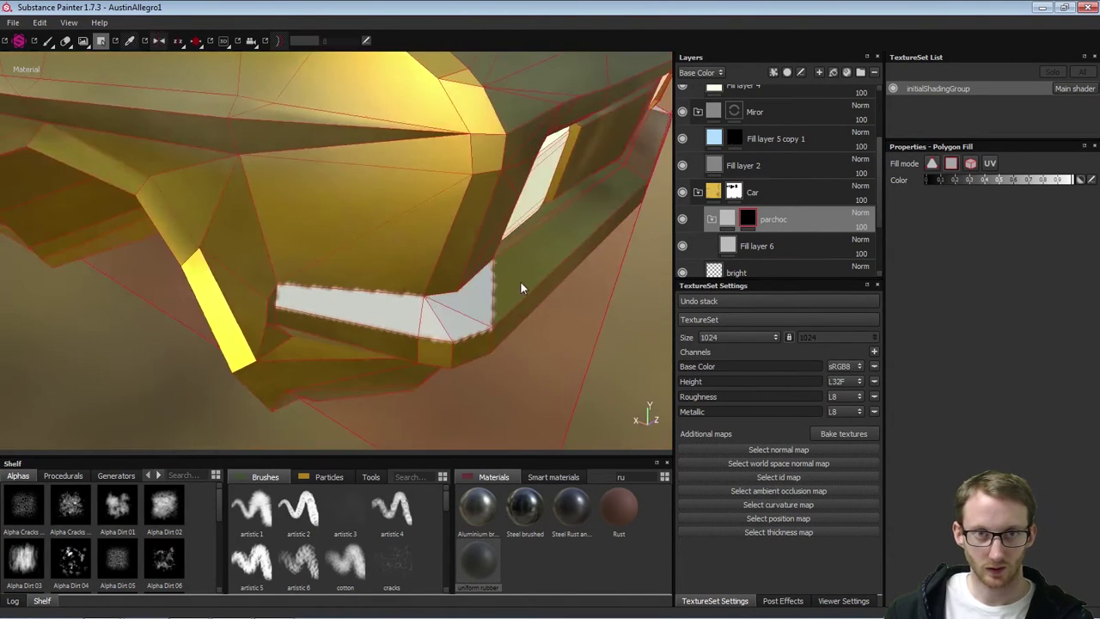
click(520, 281)
alt+drag(396, 379, 299, 297)
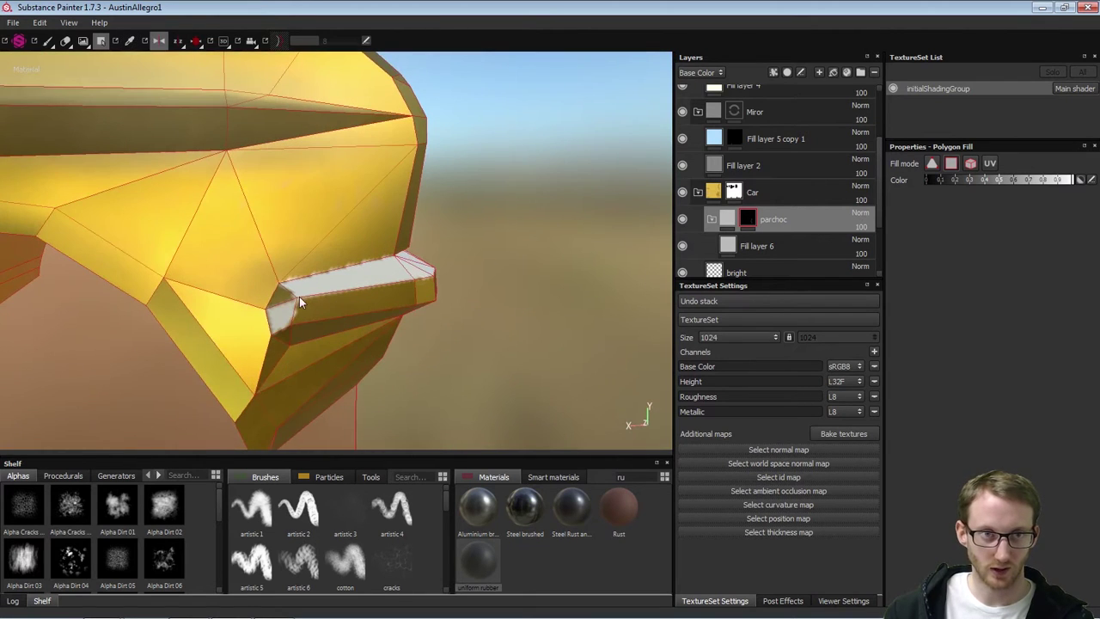
Fill the front bumper's side, end, and corner faces with white on the parchoc mask using Polygon Fill
click(330, 312)
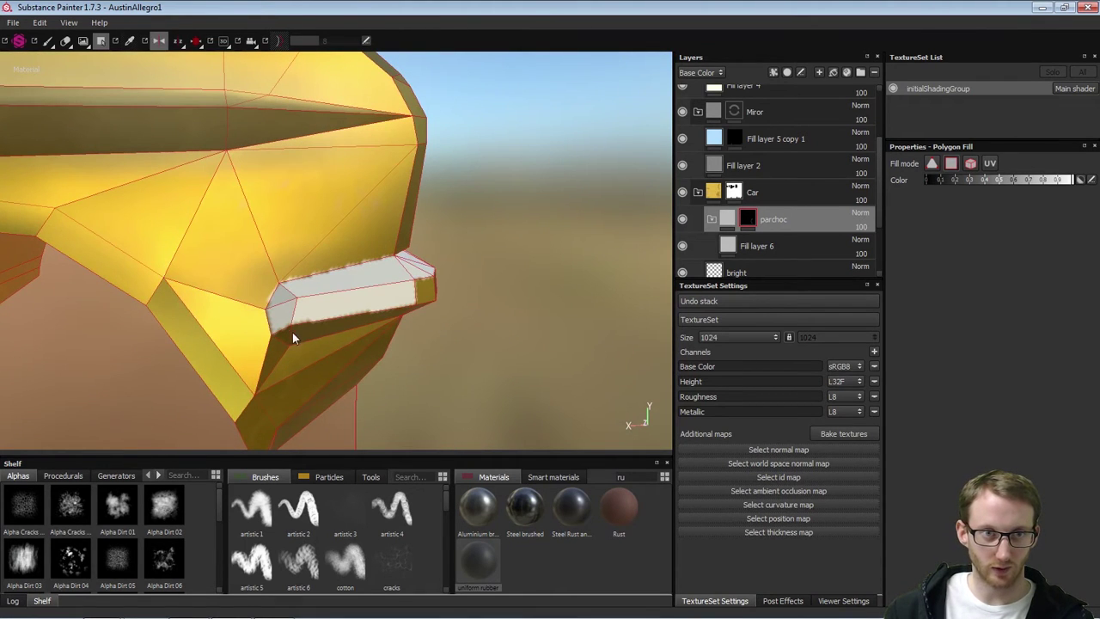
click(297, 334)
alt+drag(304, 343, 258, 303)
click(459, 328)
click(266, 313)
click(328, 297)
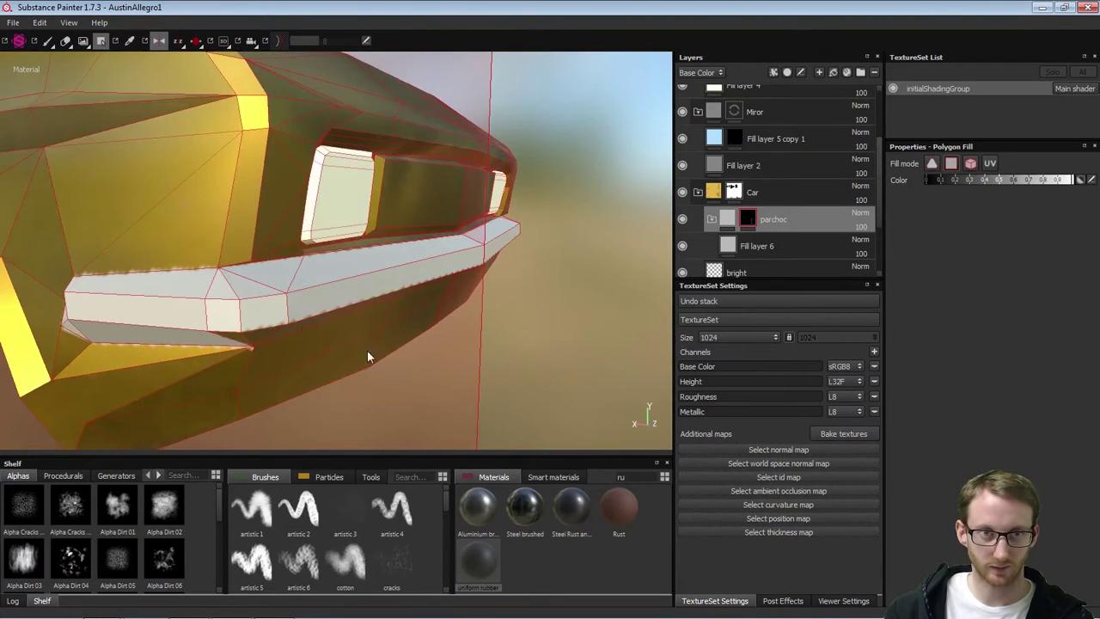
Fill the underside faces of the front bumper with white, from the corner towards the centre
alt+drag(367, 356, 284, 296)
click(236, 207)
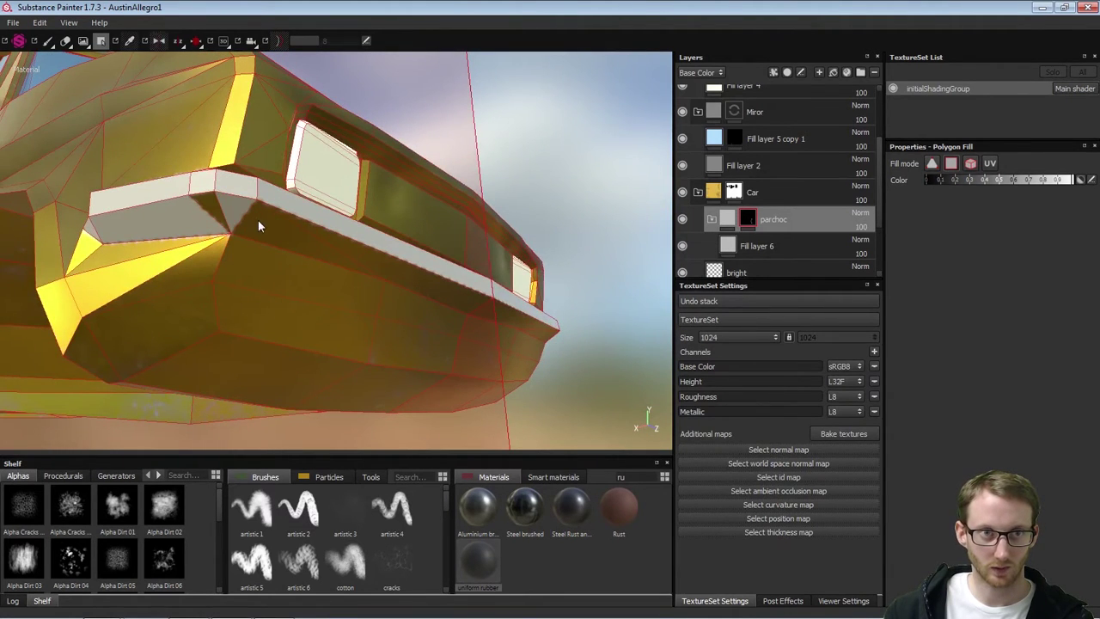
click(220, 208)
click(330, 235)
click(354, 255)
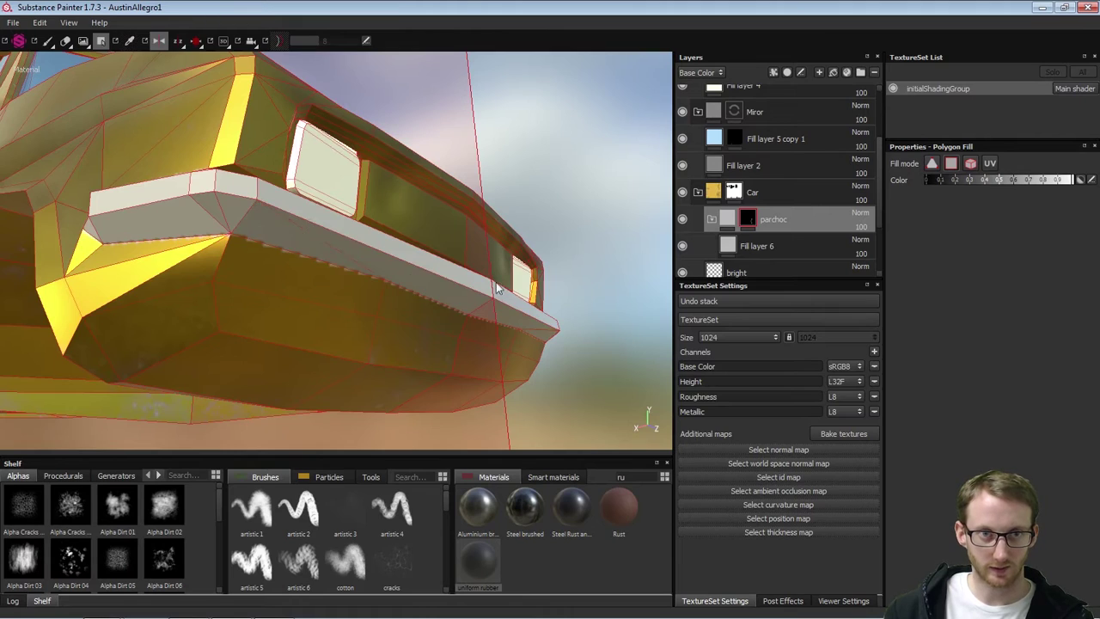
Paint over the jagged edge between the bumper's side and the body with a black brush of size 0.93
alt+drag(495, 282, 202, 319)
mouse_move(430, 301)
alt+mouse_down()
mouse_move(400, 359)
mouse_move(353, 409)
mouse_move(314, 356)
mouse_move(429, 306)
mouse_move(342, 344)
mouse_move(243, 354)
alt+mouse_up()
alt+middle_drag(244, 354, 356, 273)
key(1)
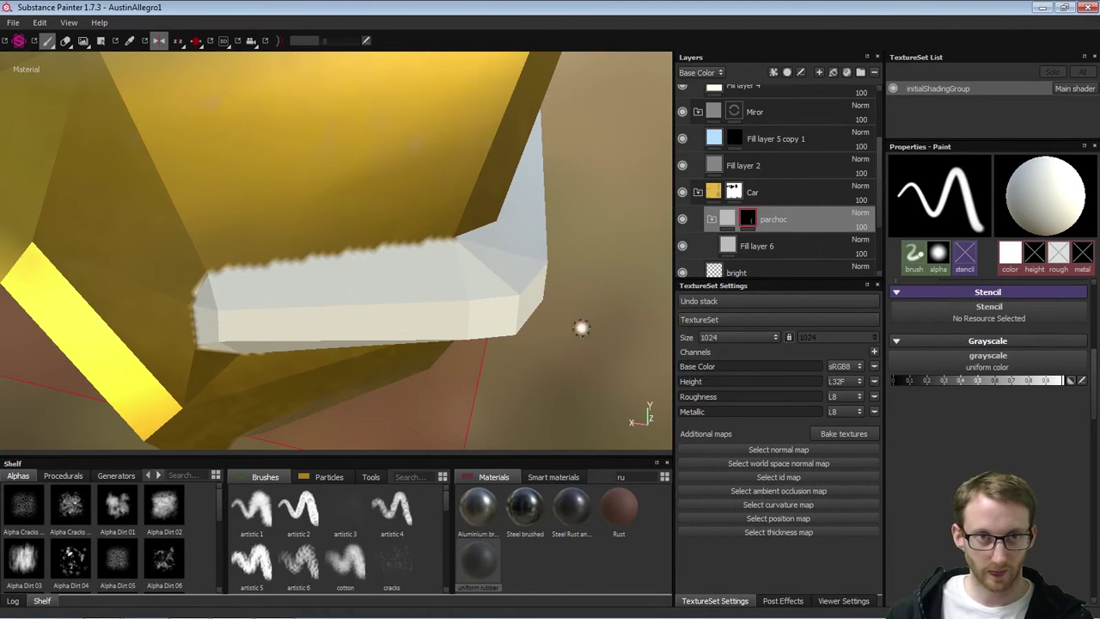
drag(910, 381, 876, 379)
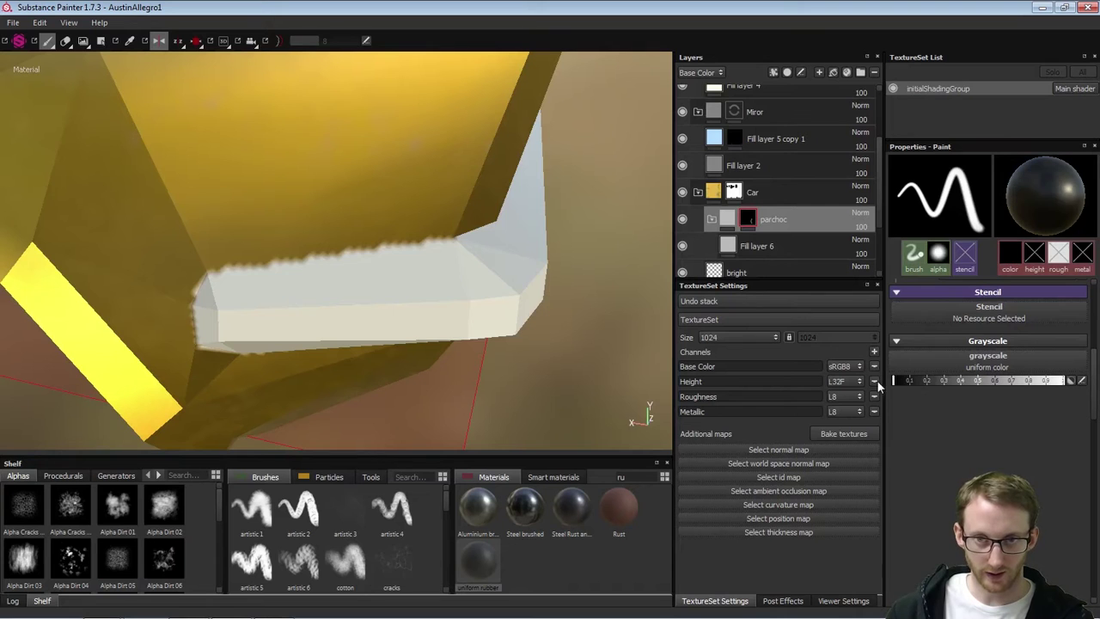
mouse_move(413, 298)
alt+mouse_down()
mouse_move(422, 253)
mouse_move(358, 243)
alt+mouse_up()
ctrl+right_drag(365, 244, 362, 245)
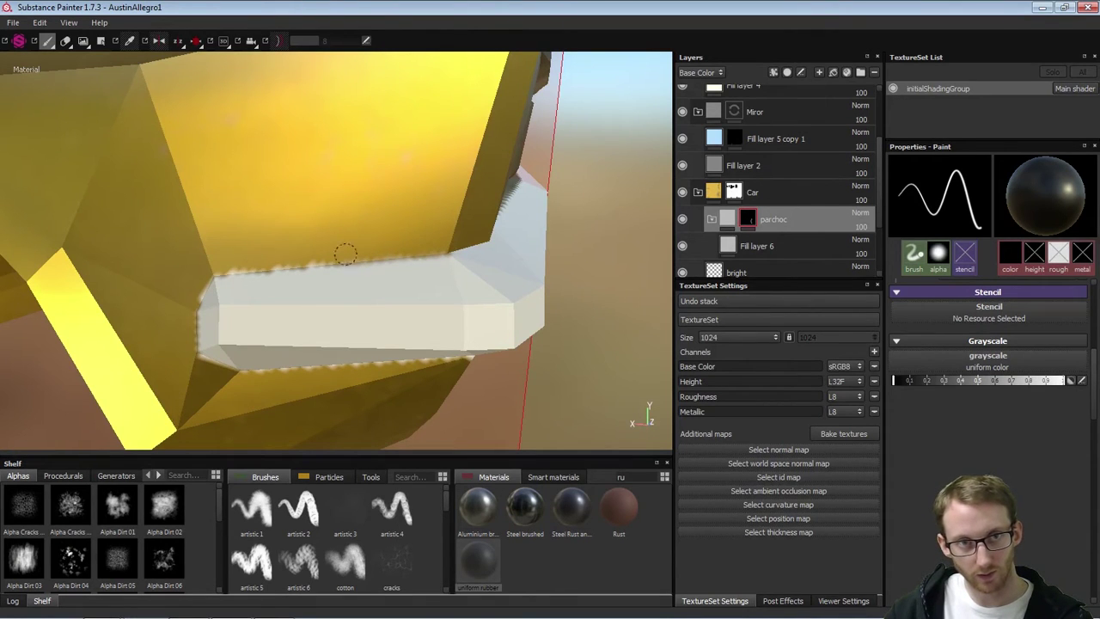
click(1094, 294)
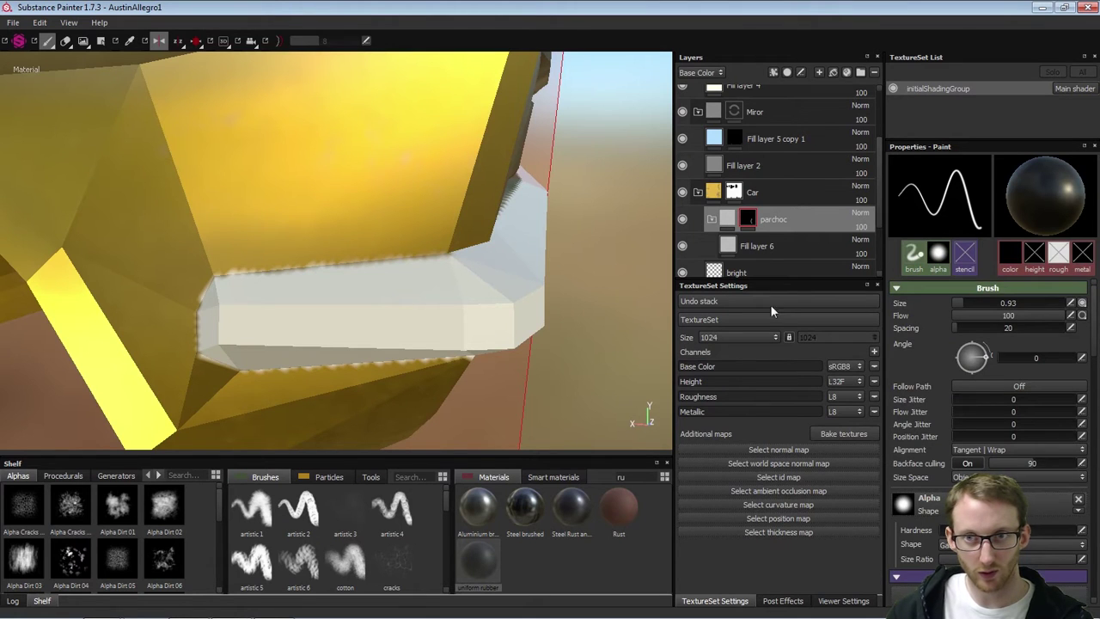
alt+drag(337, 252, 385, 248)
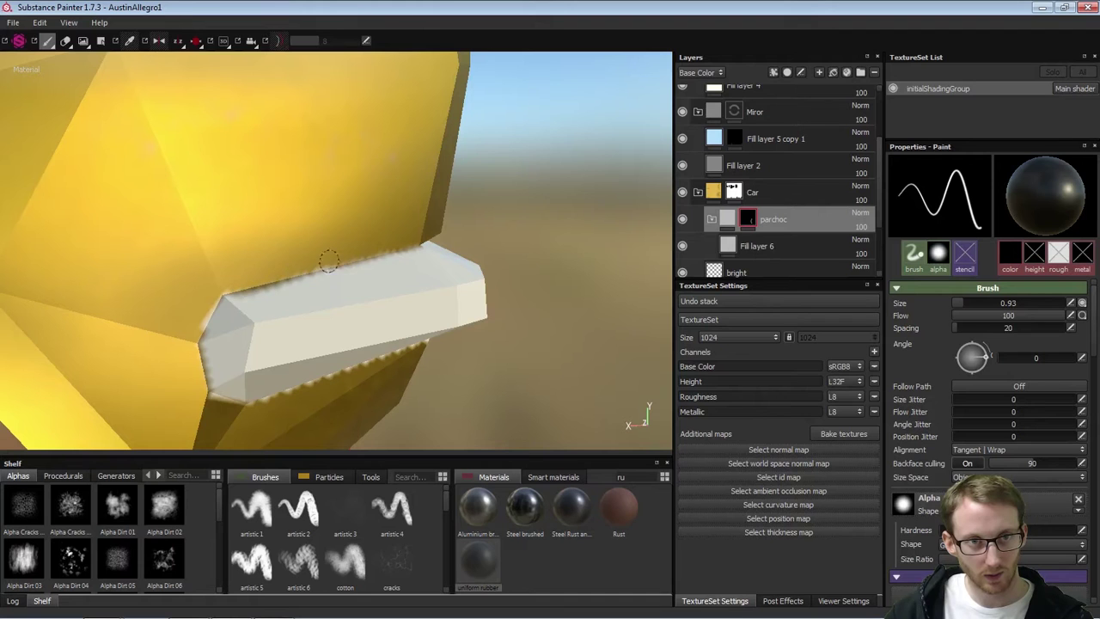
drag(199, 322, 198, 326)
Try to clean the front bumper's lower edge with a straight black brush line, and undo the stroke
mouse_move(404, 226)
alt+mouse_down()
mouse_move(480, 277)
mouse_move(333, 270)
mouse_move(239, 296)
mouse_move(278, 315)
mouse_move(475, 292)
alt+mouse_up()
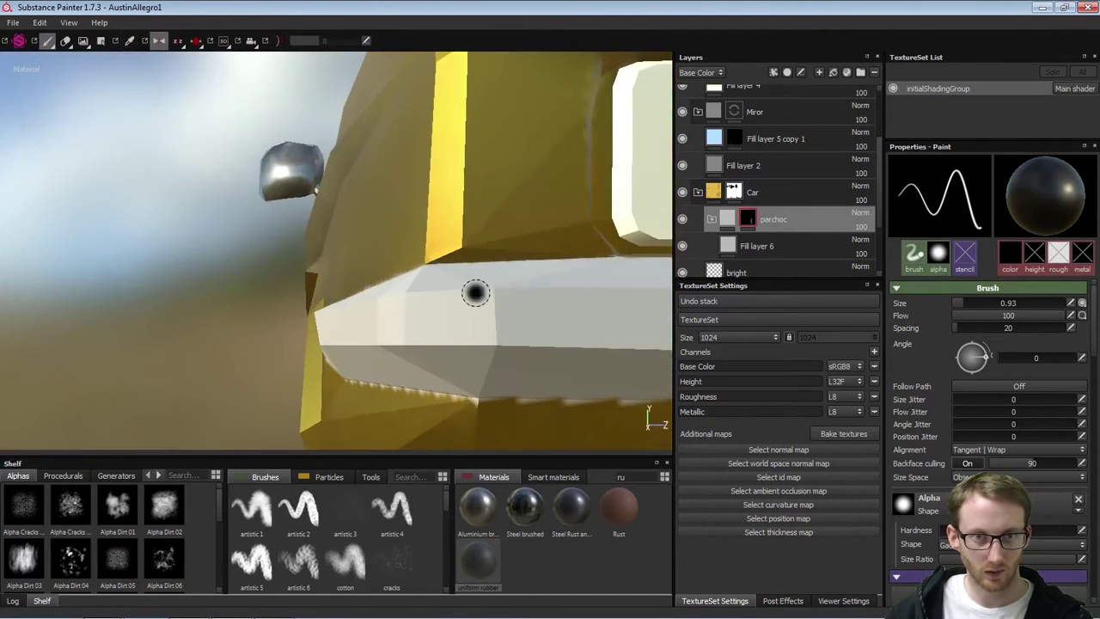
mouse_move(557, 301)
alt+middle_down()
mouse_move(188, 268)
mouse_move(67, 189)
alt+middle_up()
alt+drag(406, 320, 404, 301)
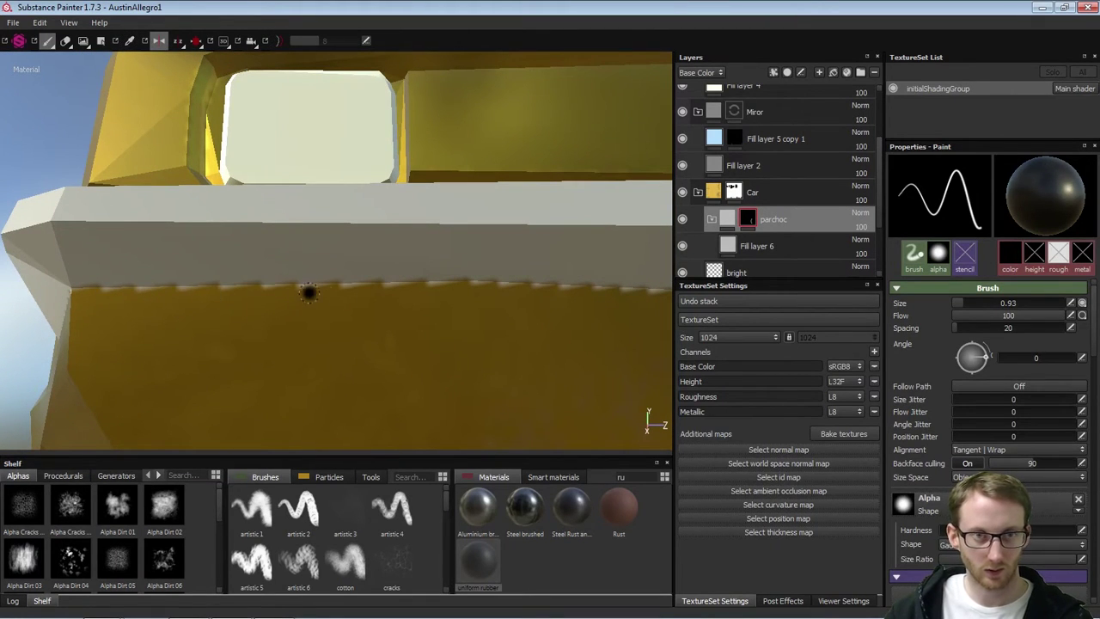
alt+drag(309, 292, 395, 322)
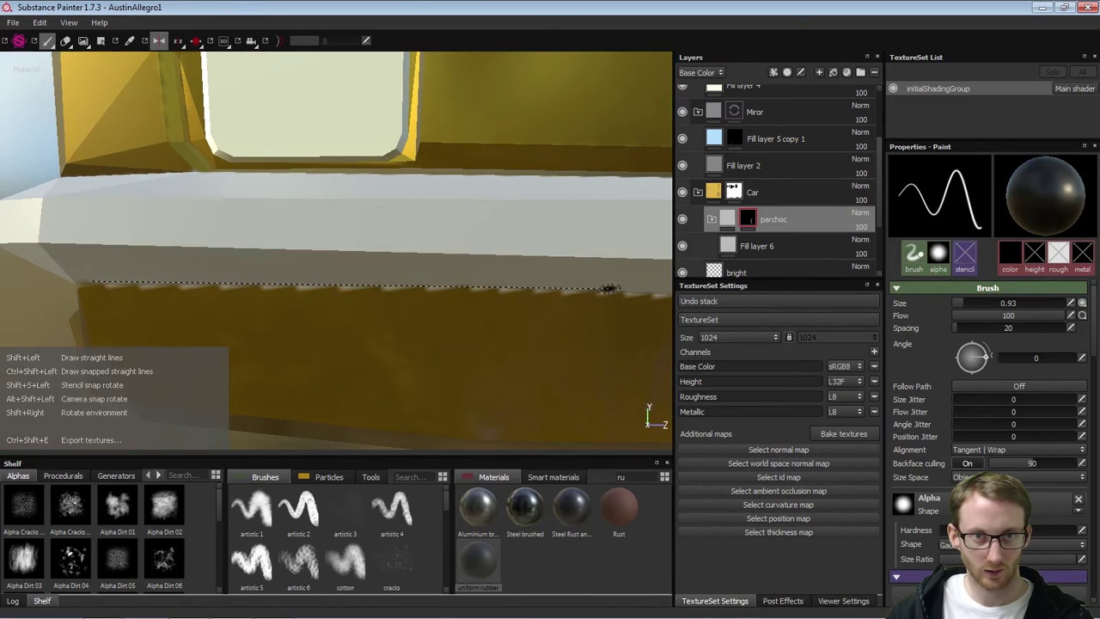
shift+click(609, 289)
alt+drag(529, 334, 547, 307)
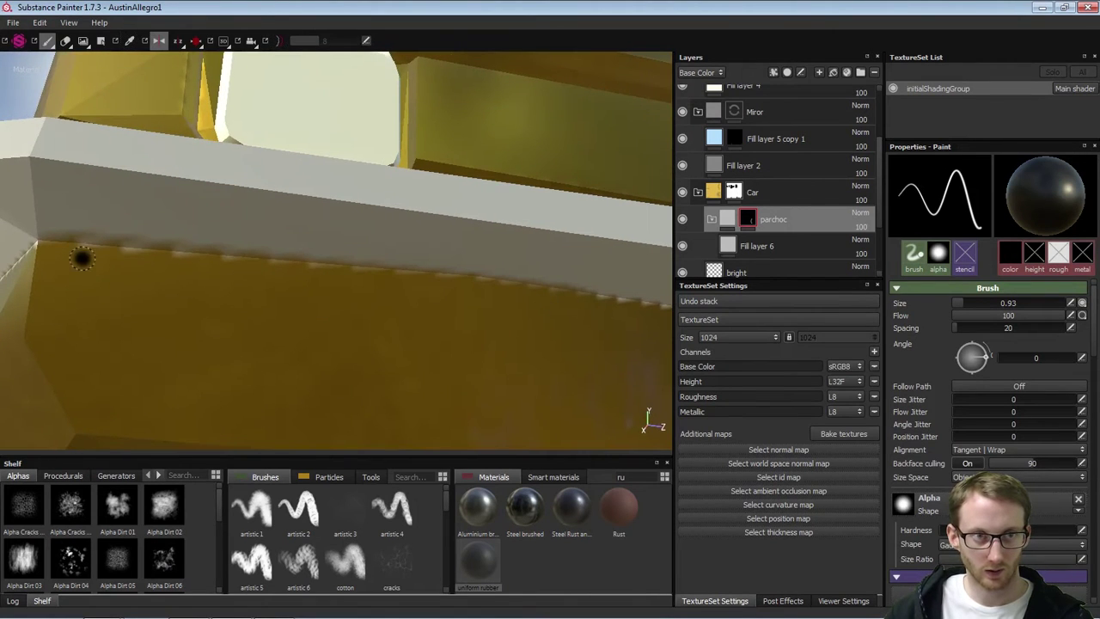
key(ctrl+z)
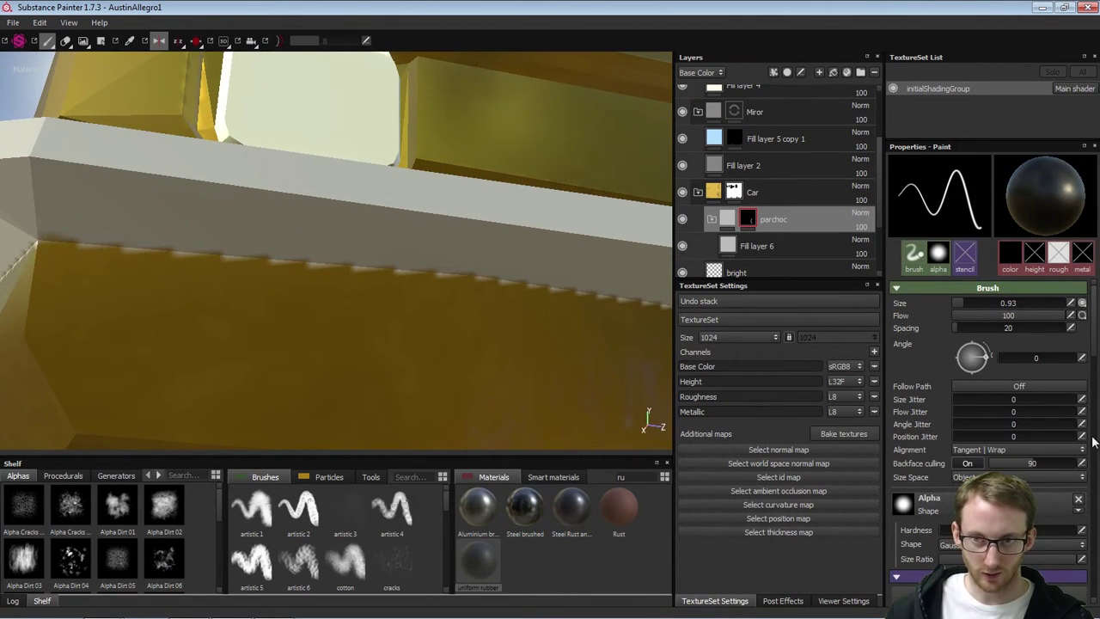
Set the brush grayscale to white and paint straight along the lower edge of the front bumper below the headlight
scroll(1056, 359, down, 10)
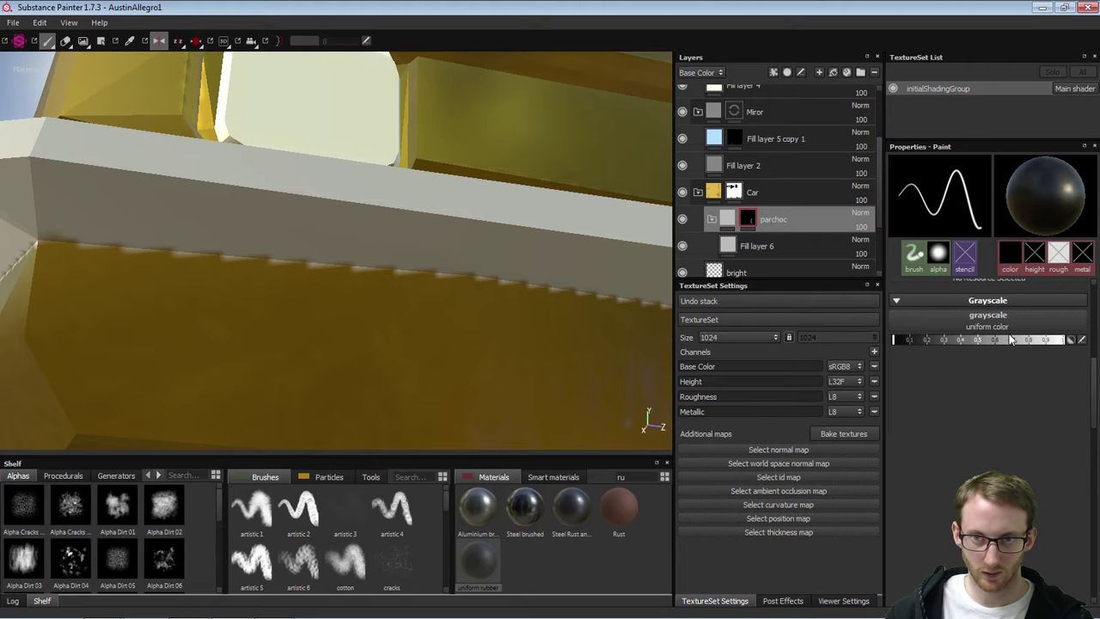
click(1059, 341)
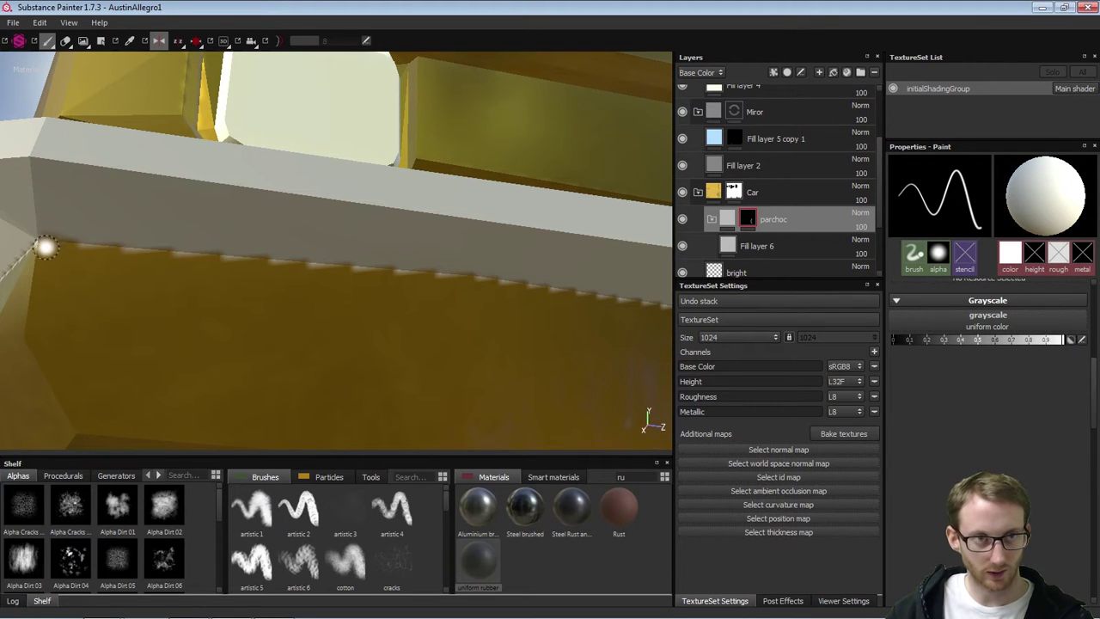
shift+click(513, 281)
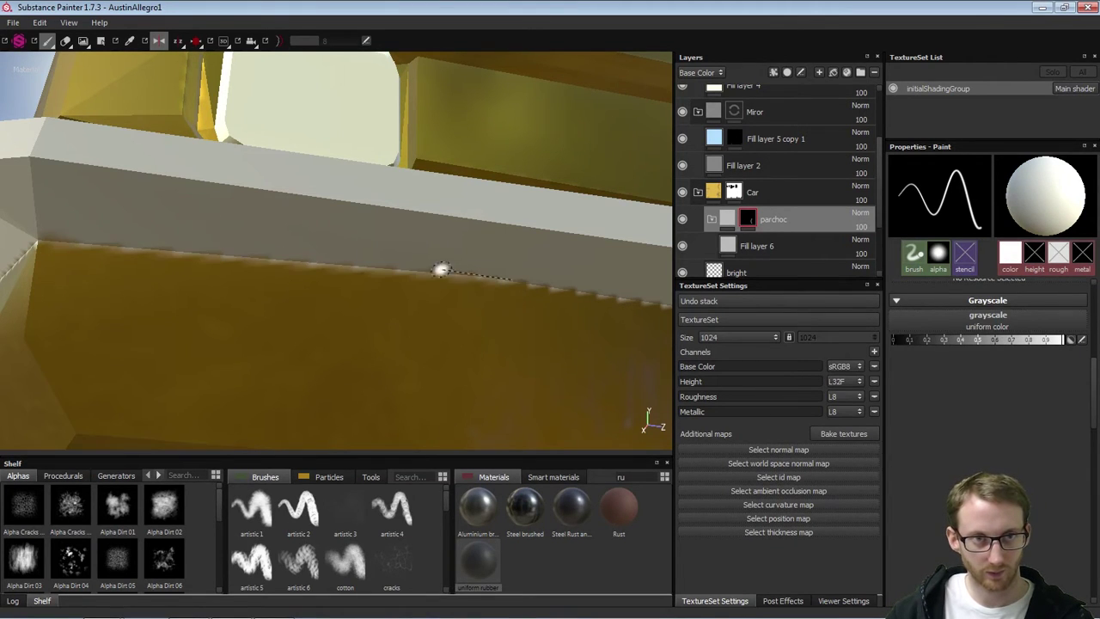
drag(522, 276, 499, 277)
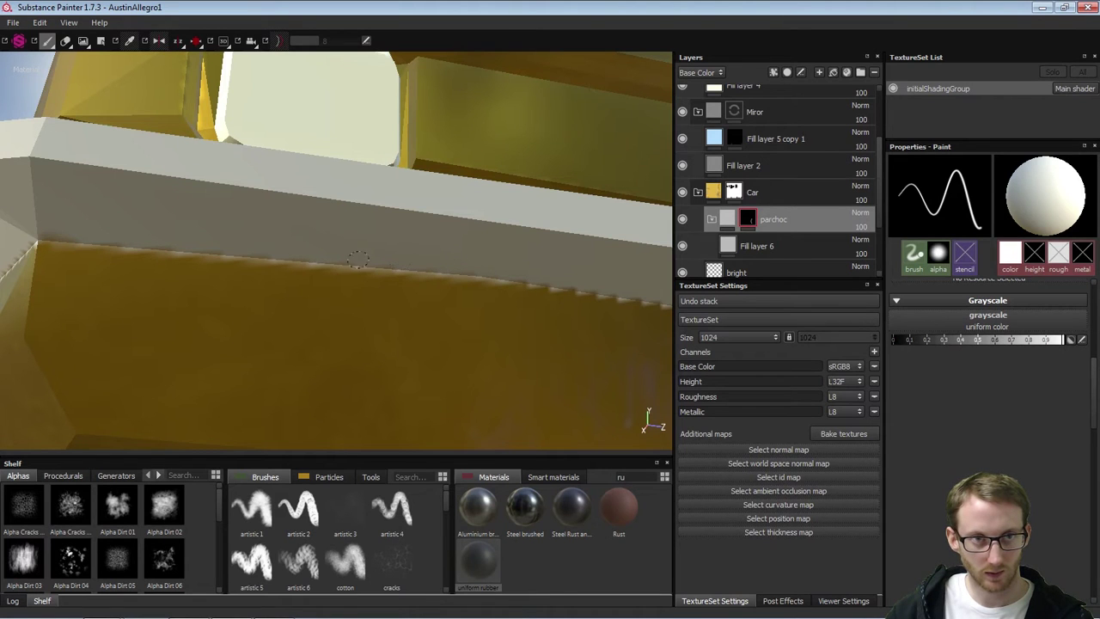
Even out the bumper's lower edge near the car's centre with white strokes, and trim the overspill with black strokes
alt+drag(415, 280, 164, 258)
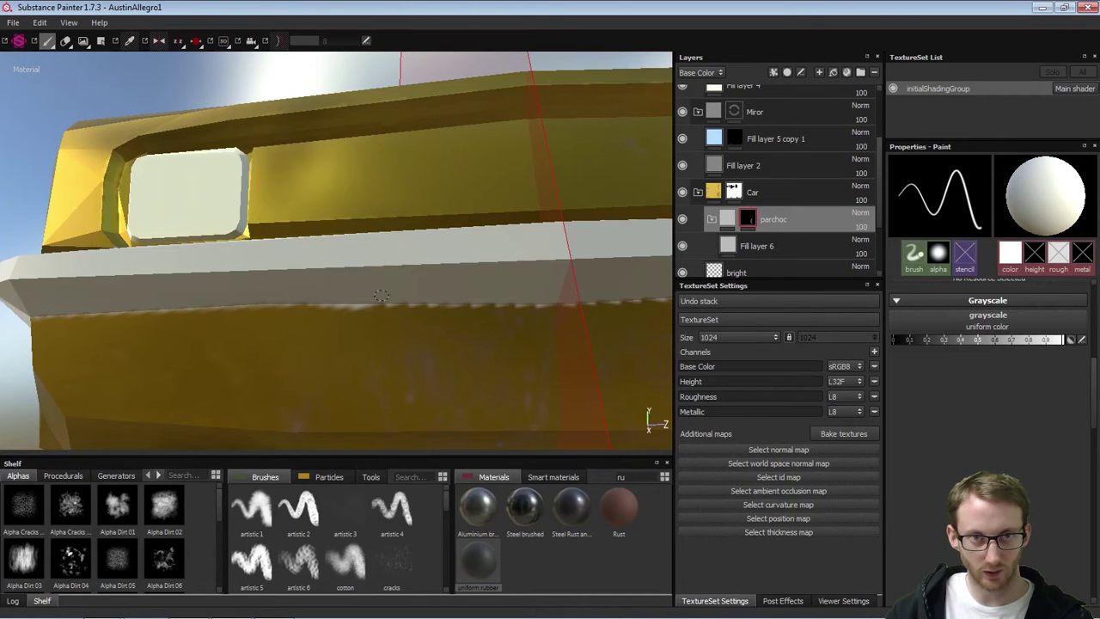
mouse_move(441, 302)
alt+mouse_down()
mouse_move(478, 297)
mouse_move(370, 289)
alt+mouse_up()
scroll(375, 295, up, 4)
alt+drag(472, 258, 433, 285)
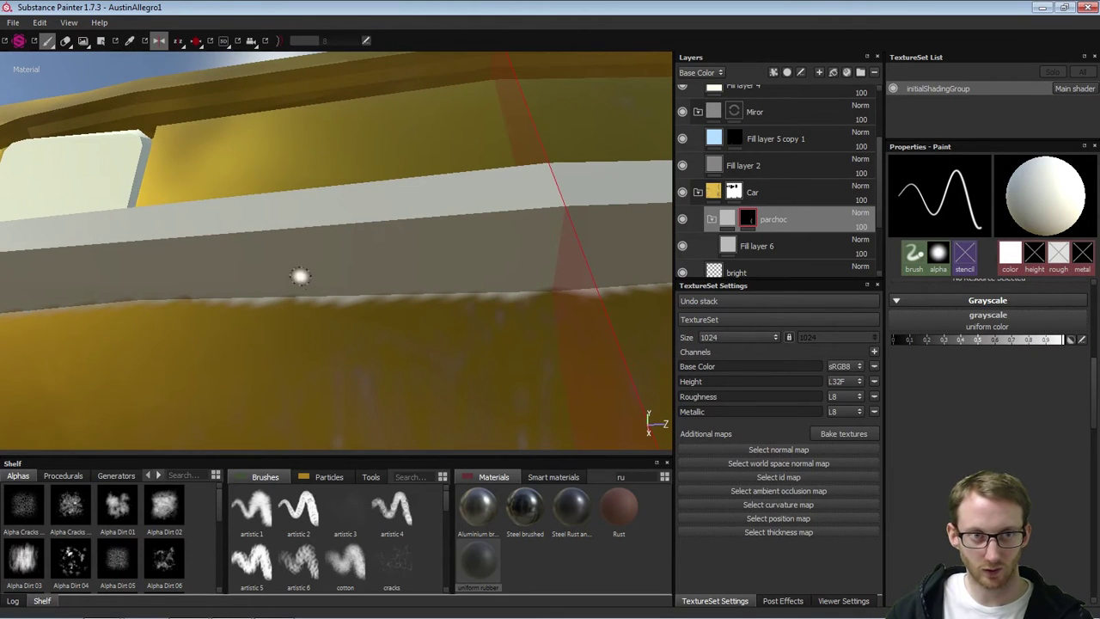
drag(148, 294, 299, 299)
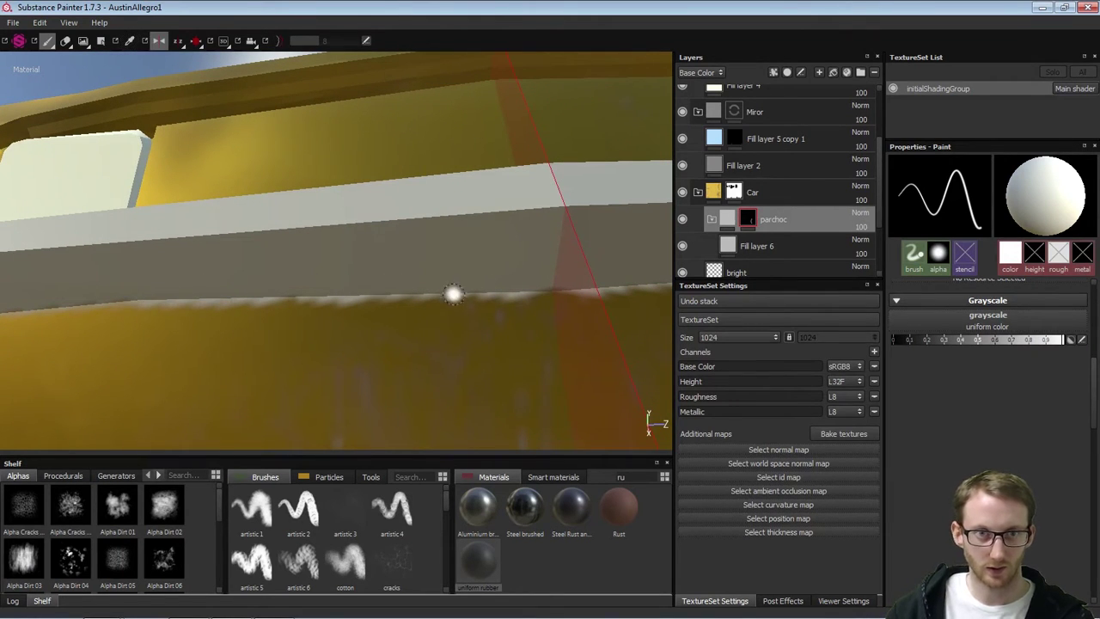
drag(453, 295, 437, 285)
key(x)
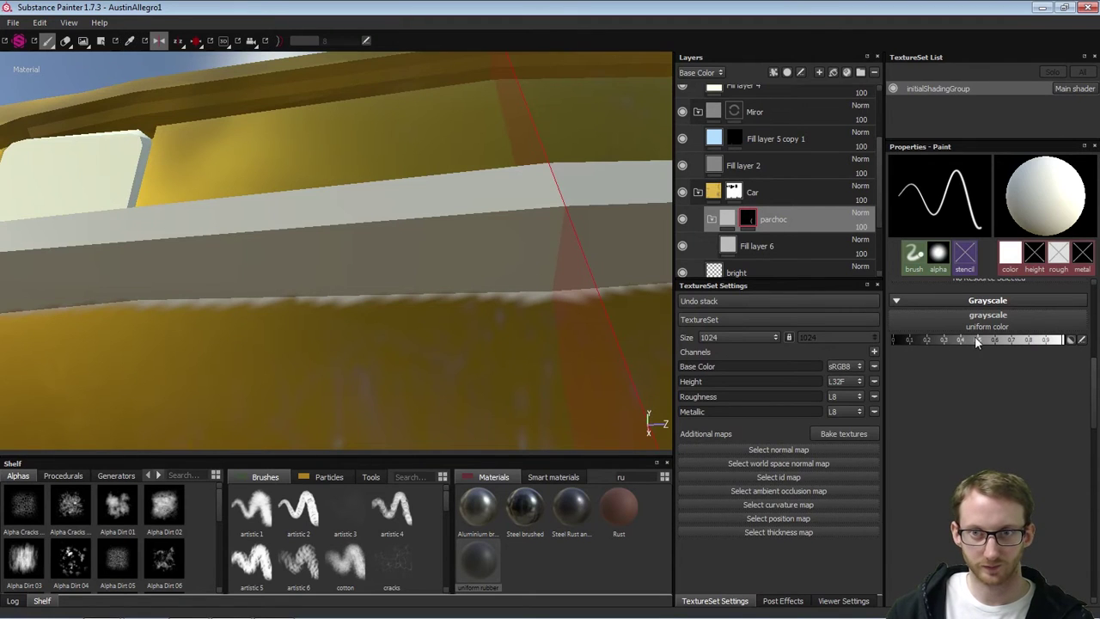
drag(510, 303, 456, 302)
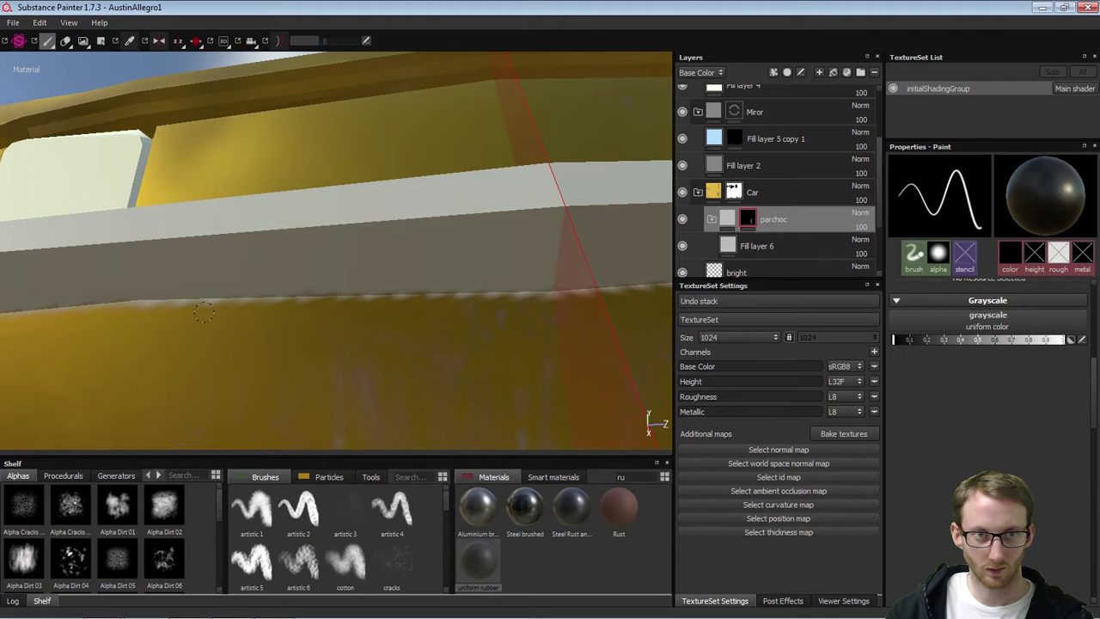
Paint white along the upper edge of the front bumper, from the centre to the headlight
alt+right_drag(437, 316, 400, 329)
alt+drag(401, 329, 395, 362)
click(1059, 340)
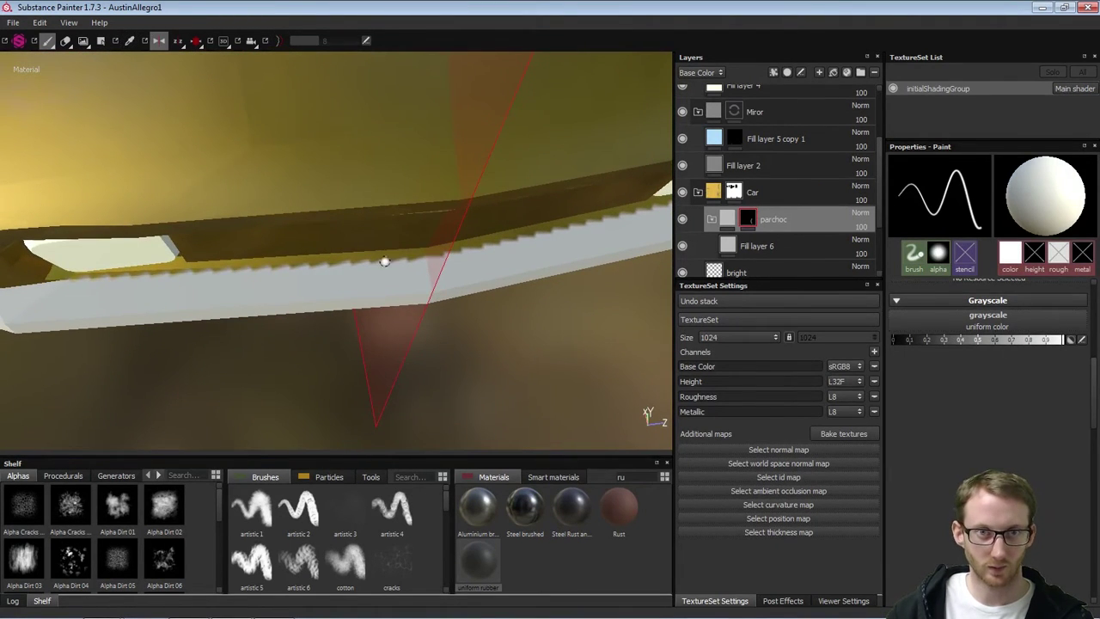
mouse_move(384, 261)
mouse_down()
mouse_move(361, 263)
mouse_move(400, 254)
mouse_move(228, 266)
mouse_move(358, 261)
mouse_move(415, 287)
mouse_up()
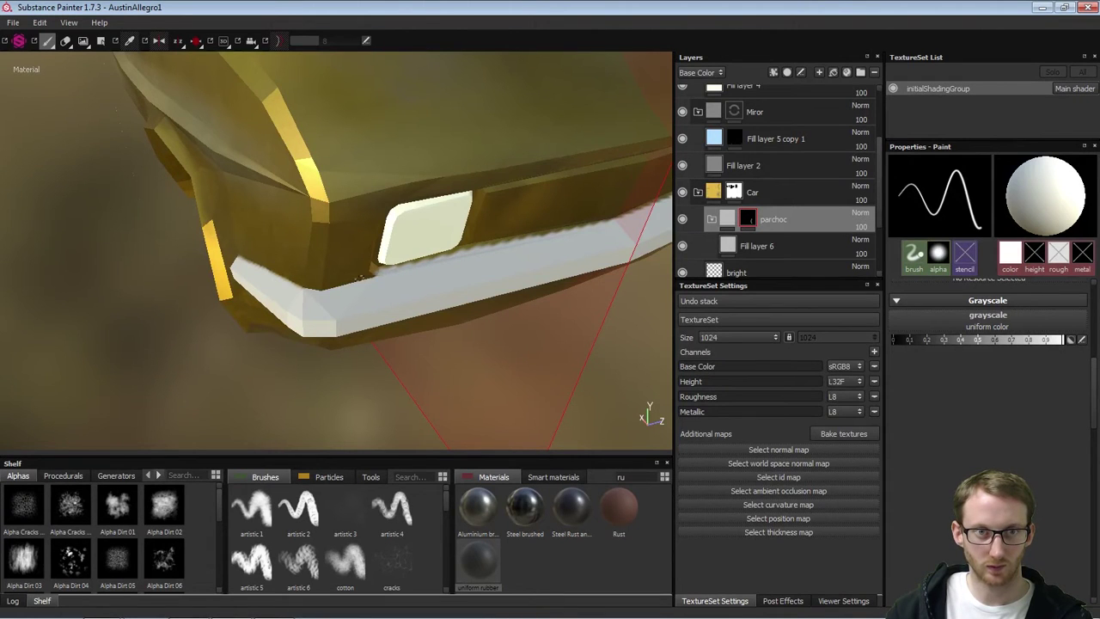
Set the brush grayscale to black and paint away the bumper overspill on the body beside and below the headlight
mouse_move(407, 281)
alt+mouse_down()
mouse_move(383, 295)
mouse_move(253, 304)
mouse_move(301, 310)
mouse_move(233, 304)
mouse_move(210, 359)
alt+mouse_up()
key(l)
alt+drag(328, 360, 245, 361)
alt+drag(439, 283, 414, 268)
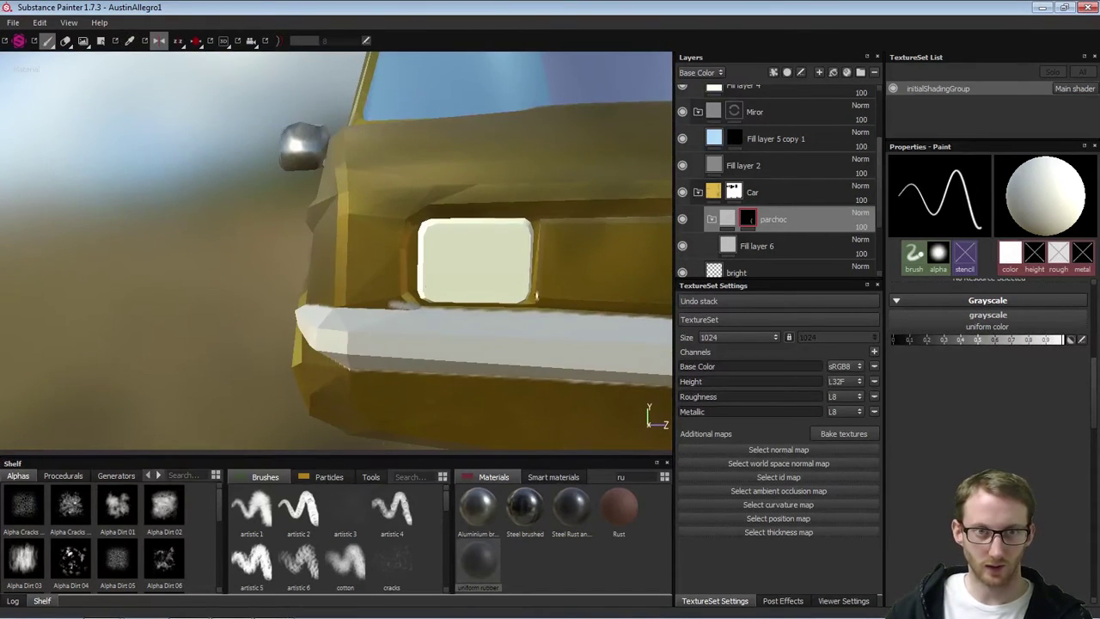
drag(911, 340, 884, 342)
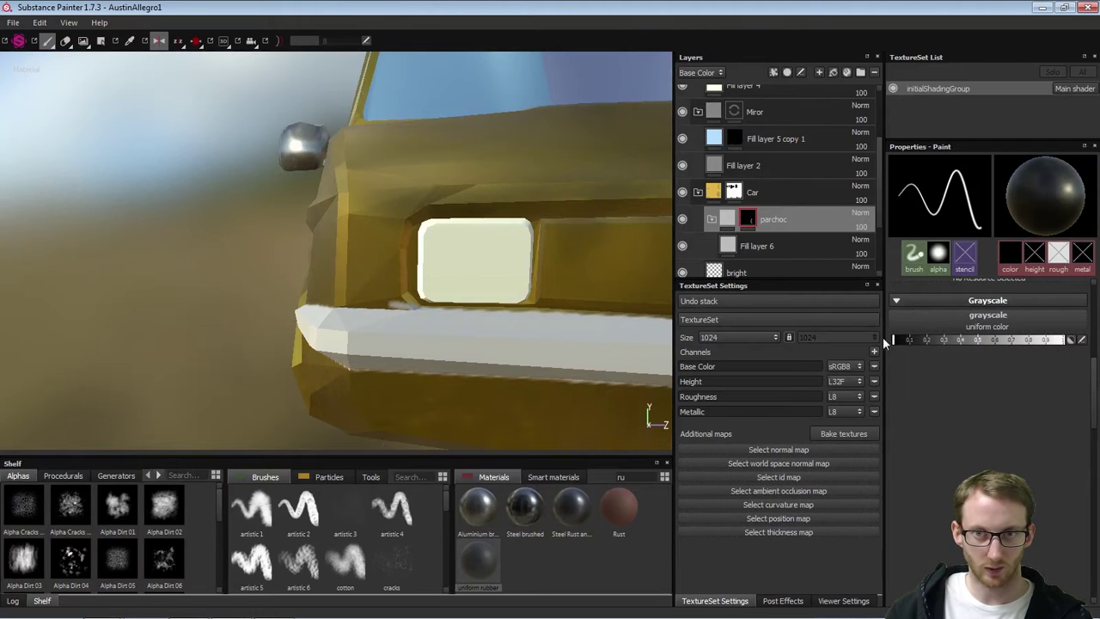
drag(380, 302, 407, 304)
mouse_move(407, 305)
alt+mouse_down()
mouse_move(449, 335)
mouse_move(435, 299)
alt+mouse_up()
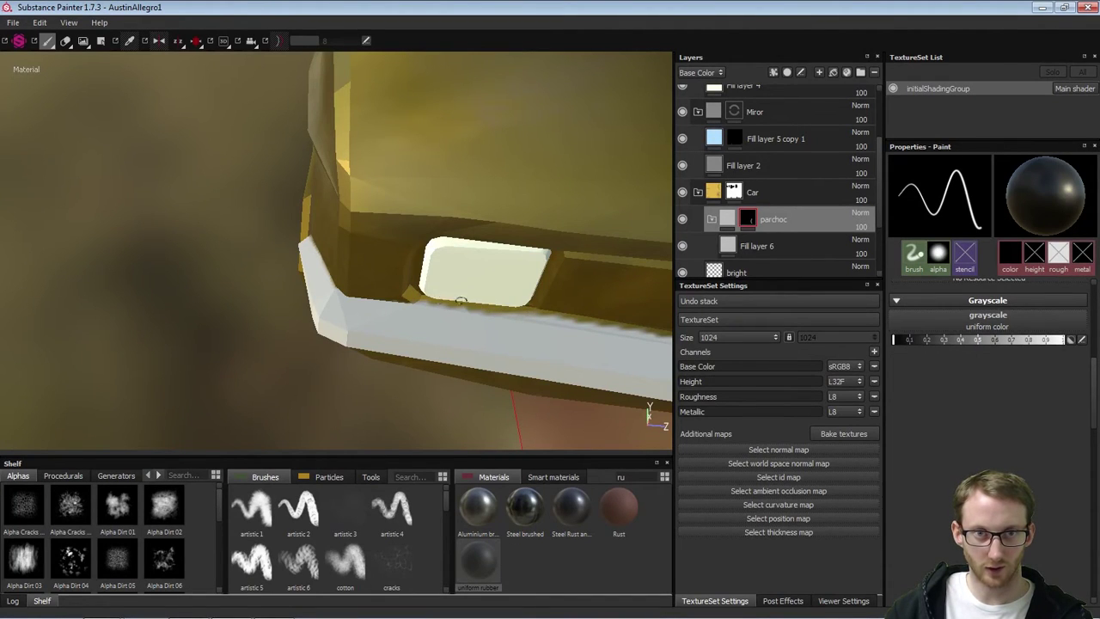
alt+drag(608, 314, 506, 336)
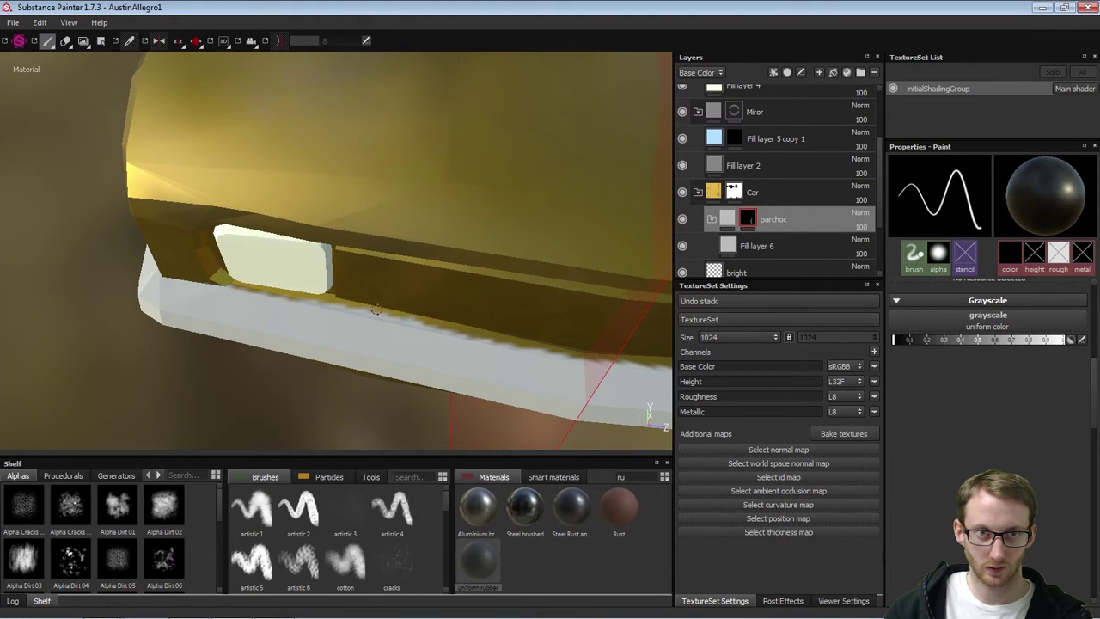
Examine the front bumper from a distance and check the bumper shape around the car's rear
alt+right_drag(537, 313, 275, 338)
mouse_move(275, 338)
alt+mouse_down()
mouse_move(456, 332)
mouse_move(455, 256)
mouse_move(267, 333)
alt+mouse_up()
alt+right_drag(267, 334, 284, 324)
alt+drag(284, 324, 475, 332)
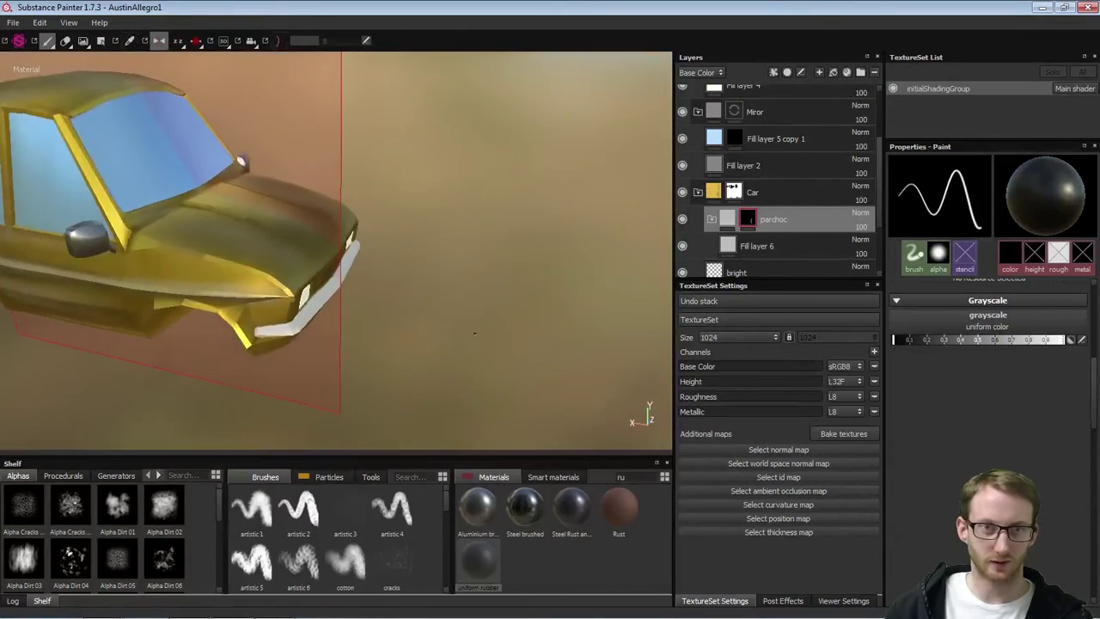
alt+middle_drag(474, 332, 877, 299)
alt+drag(876, 299, 276, 300)
alt+right_drag(277, 301, 370, 288)
alt+drag(163, 303, 335, 294)
alt+right_drag(420, 291, 107, 303)
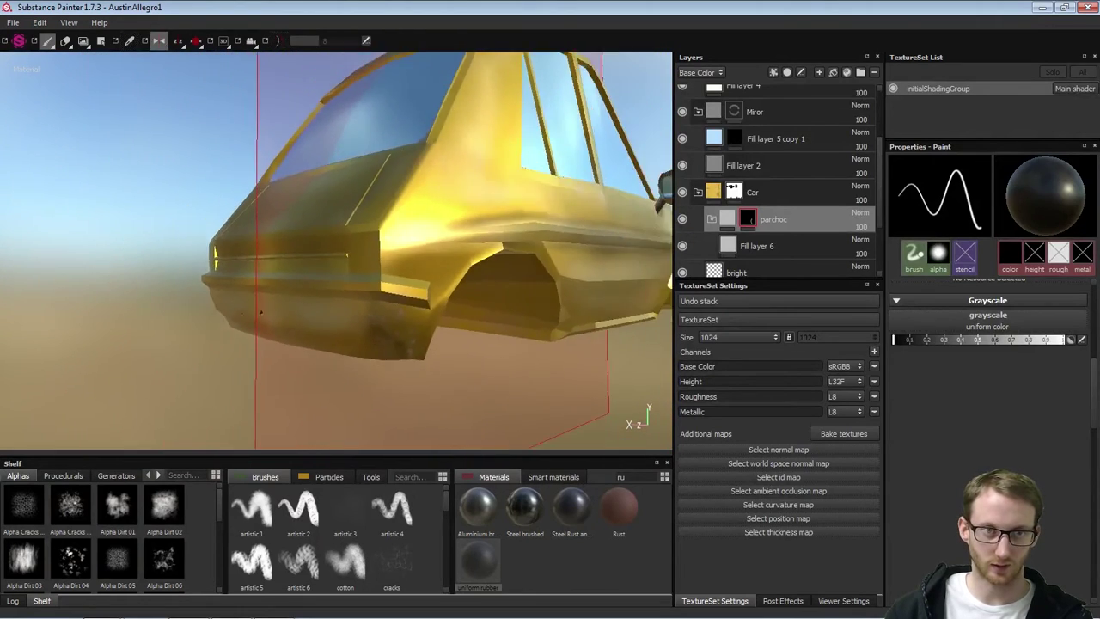
alt+drag(258, 312, 478, 304)
alt+right_drag(479, 304, 274, 319)
alt+drag(274, 318, 344, 316)
alt+right_drag(344, 316, 408, 311)
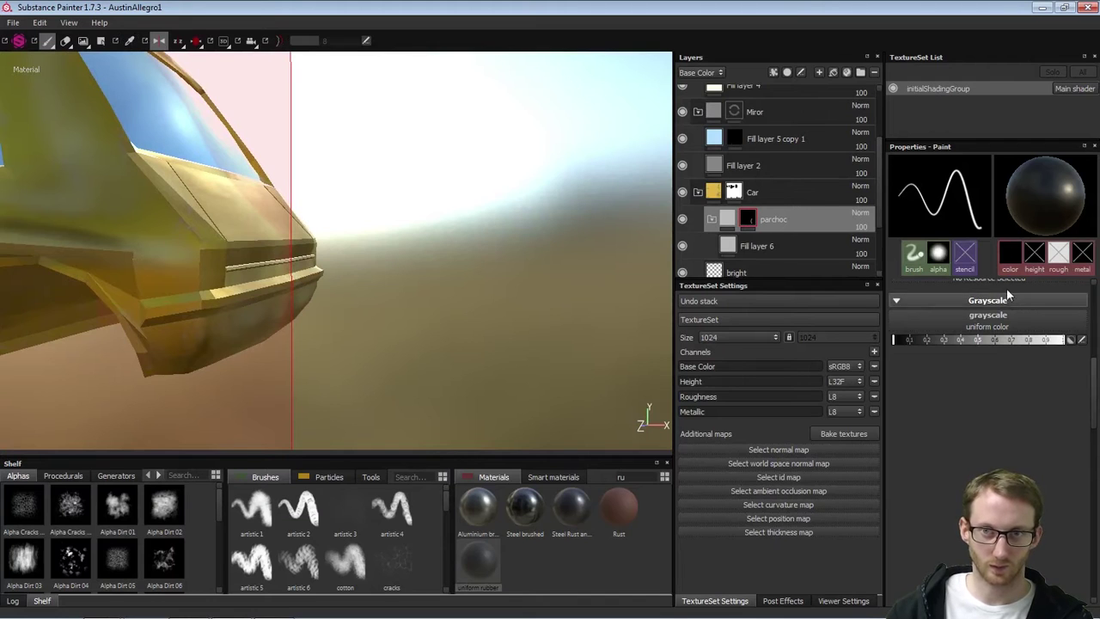
Use Polygon Fill in white on the parchoc mask to complete the underside and end faces of the rear bumper's side section
key(4)
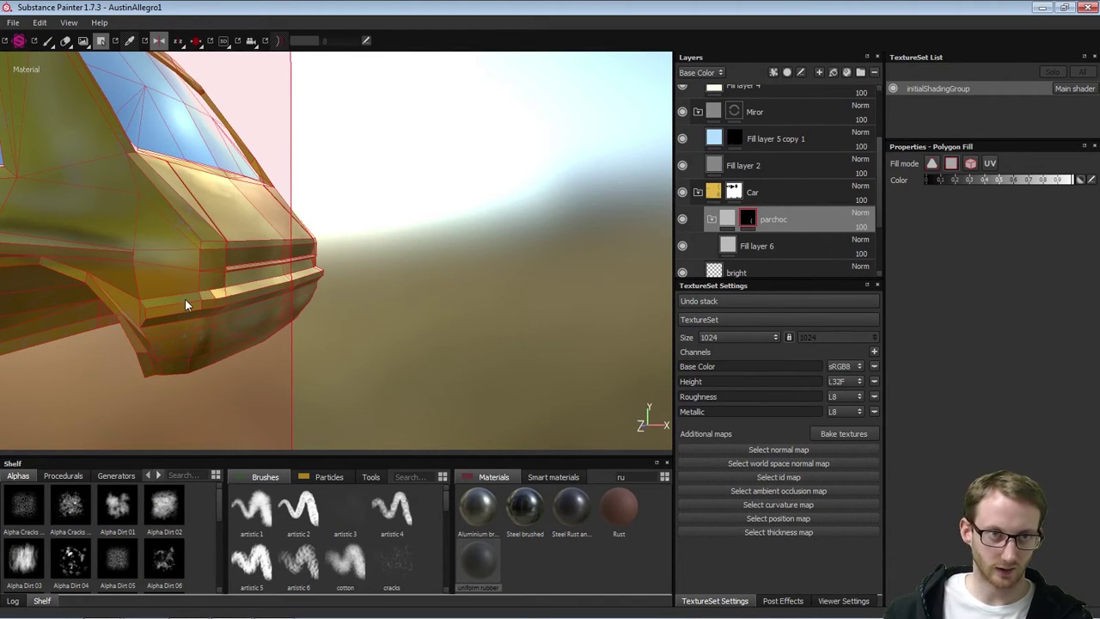
alt+right_drag(130, 252, 383, 260)
alt+middle_drag(618, 297, 379, 279)
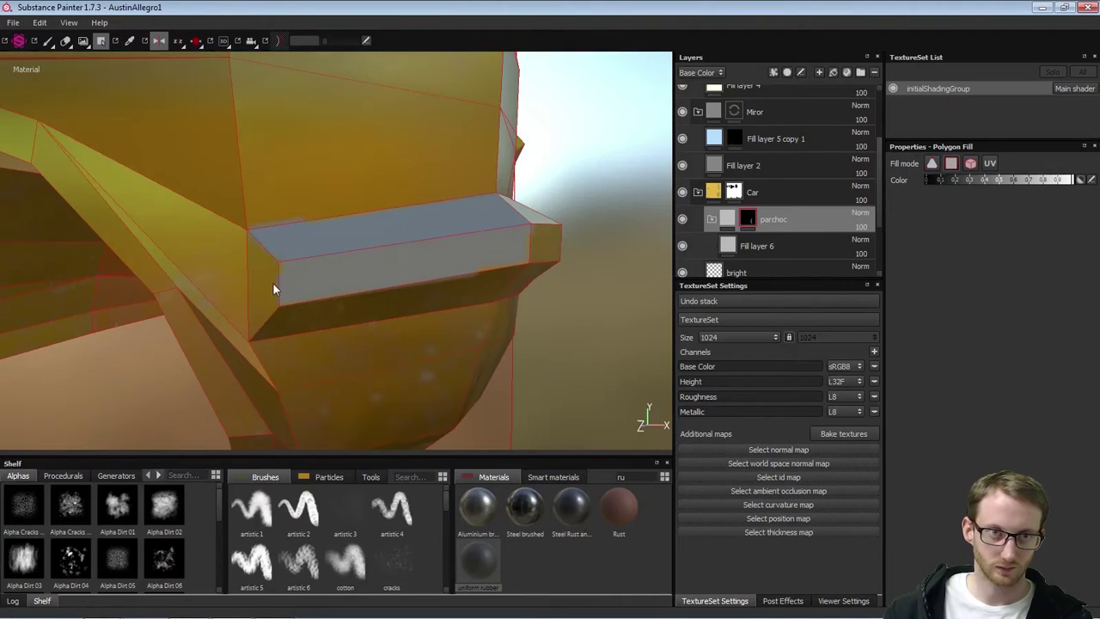
click(306, 320)
alt+drag(525, 246, 325, 286)
click(219, 281)
click(210, 261)
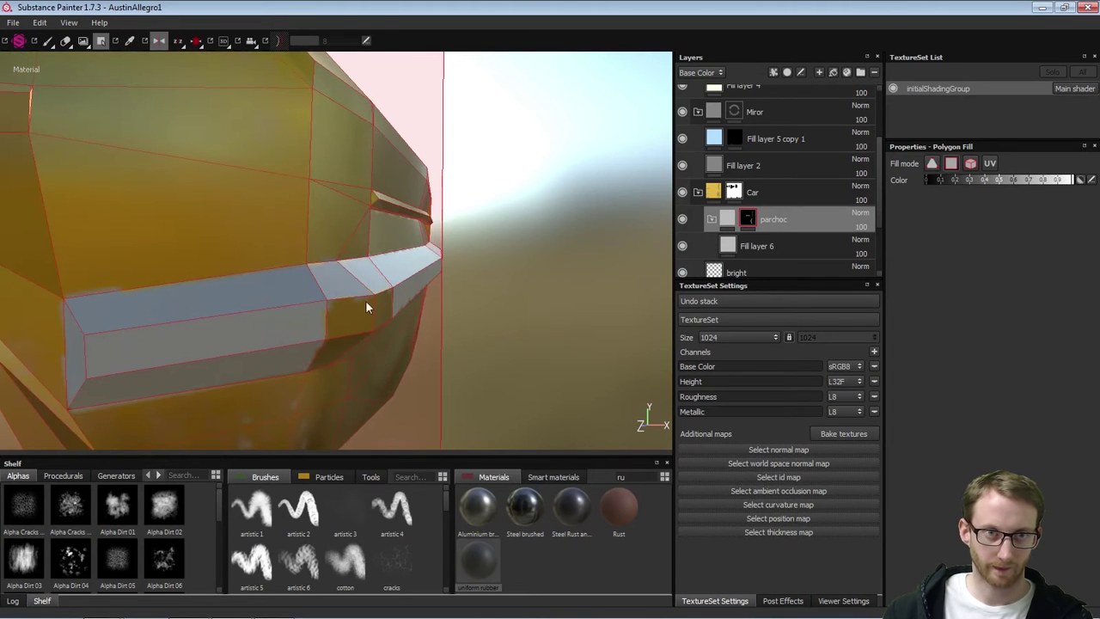
Fill the remaining faces around the rear bumper's corner and along its underside in the parchoc mask
alt+drag(467, 315, 394, 259)
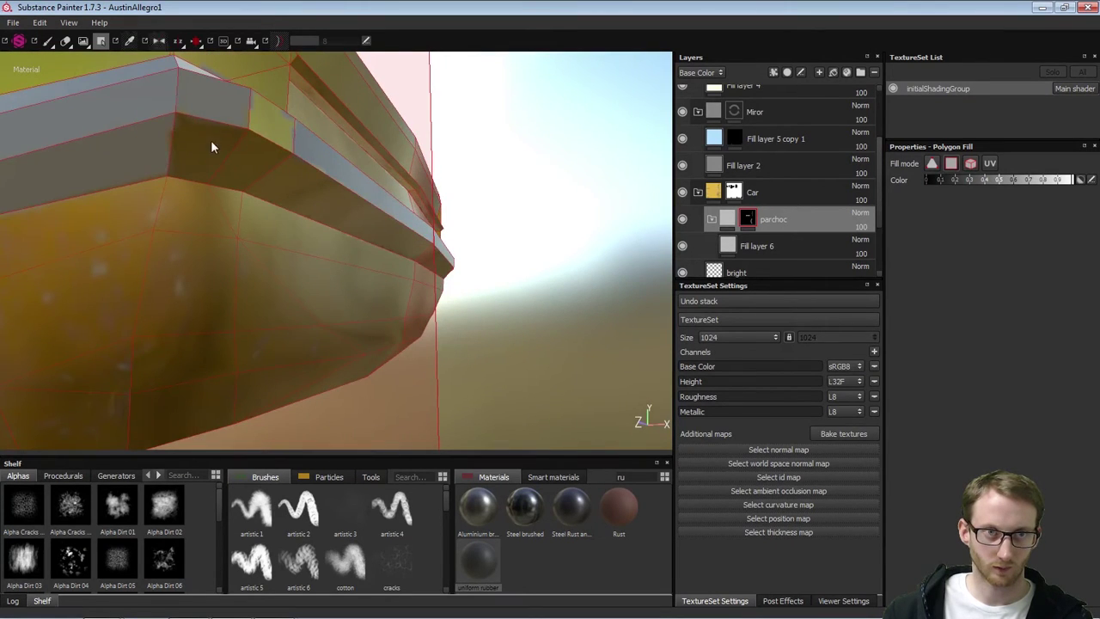
click(262, 128)
click(303, 179)
alt+drag(510, 221, 437, 277)
alt+middle_drag(436, 277, 169, 297)
alt+drag(169, 297, 337, 295)
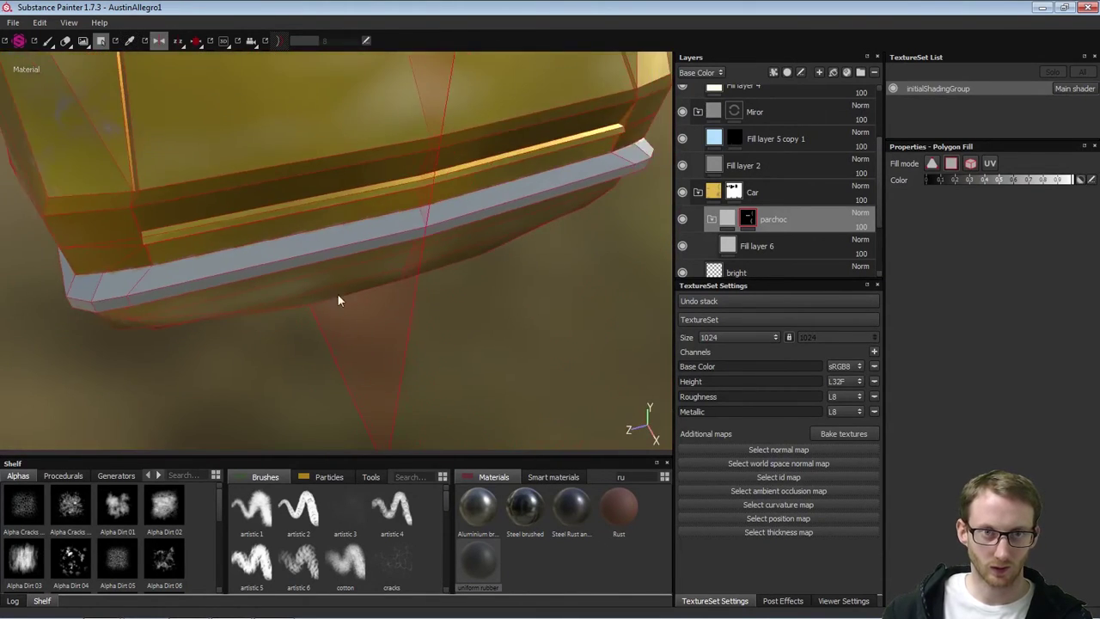
Inspect the rear and front bumpers from several angles to check that the mask covers them cleanly
alt+middle_drag(338, 295, 215, 301)
alt+right_drag(215, 301, 163, 275)
alt+drag(163, 275, 353, 395)
alt+right_drag(353, 395, 139, 292)
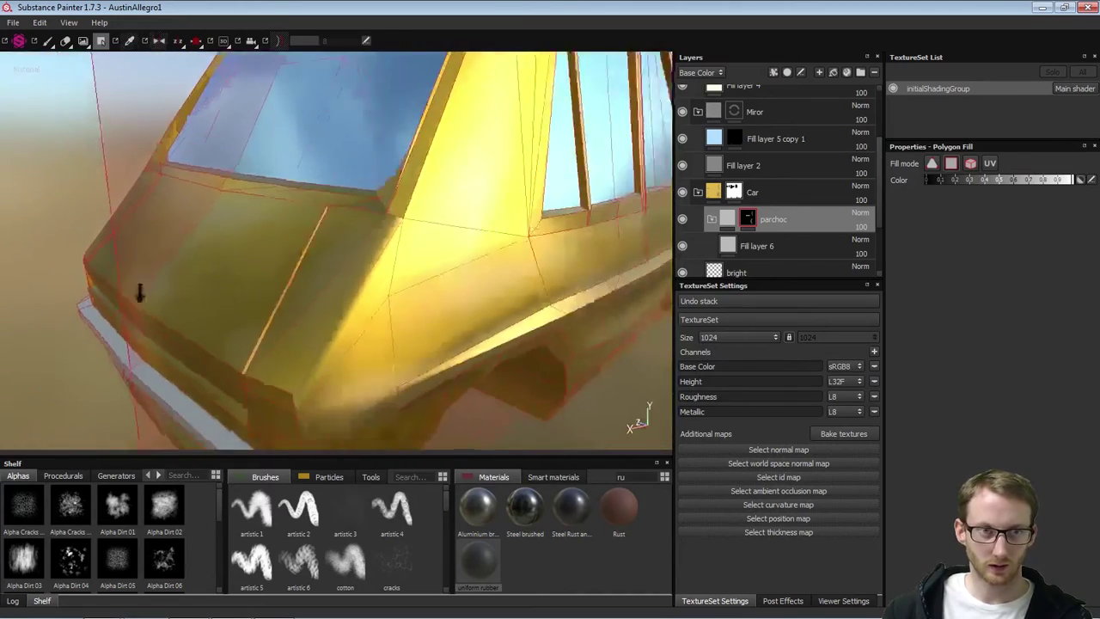
alt+drag(138, 292, 325, 174)
alt+right_drag(191, 219, 376, 266)
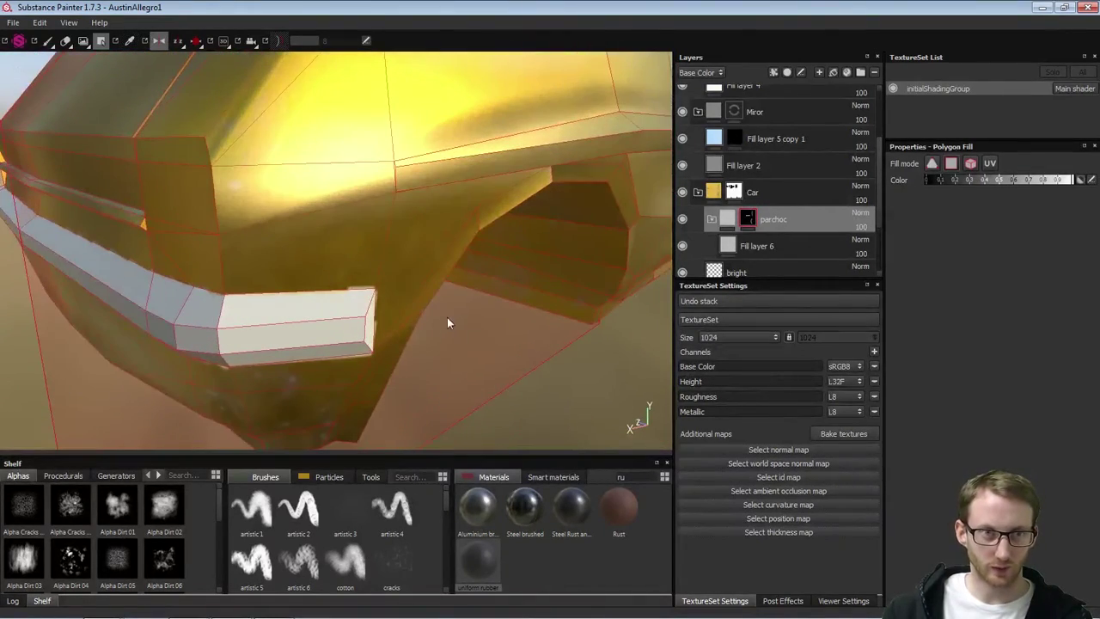
alt+right_drag(447, 317, 457, 266)
alt+drag(457, 266, 287, 304)
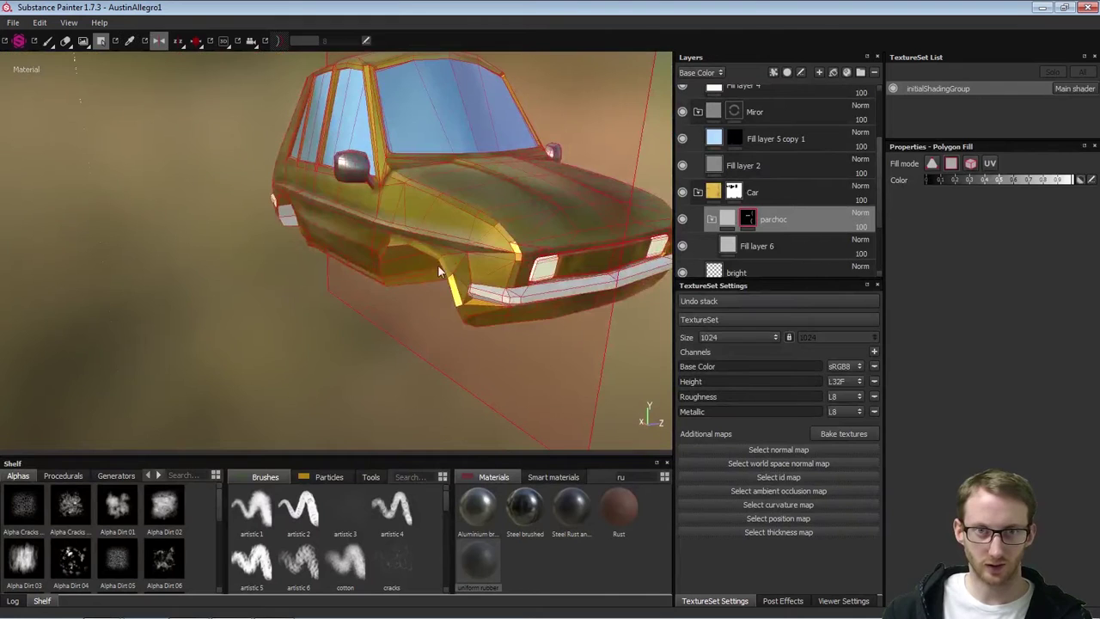
alt+drag(438, 270, 339, 268)
Darken the base color of Fill layer 6 to a neutral grey and raise its metallic value to about the middle
click(764, 254)
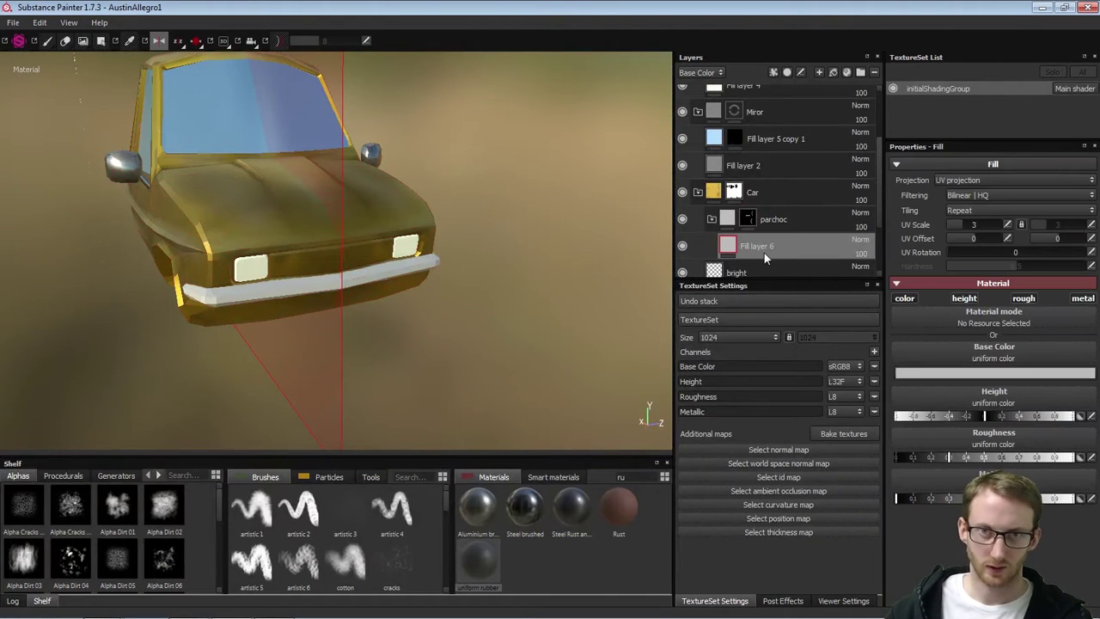
alt+right_drag(215, 234, 347, 277)
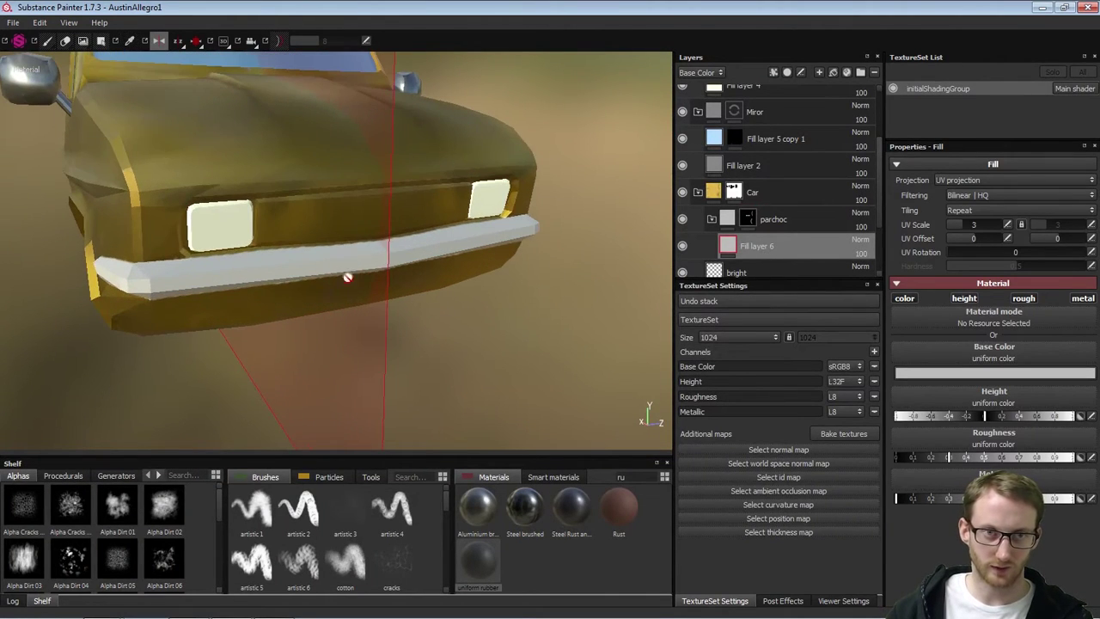
click(945, 373)
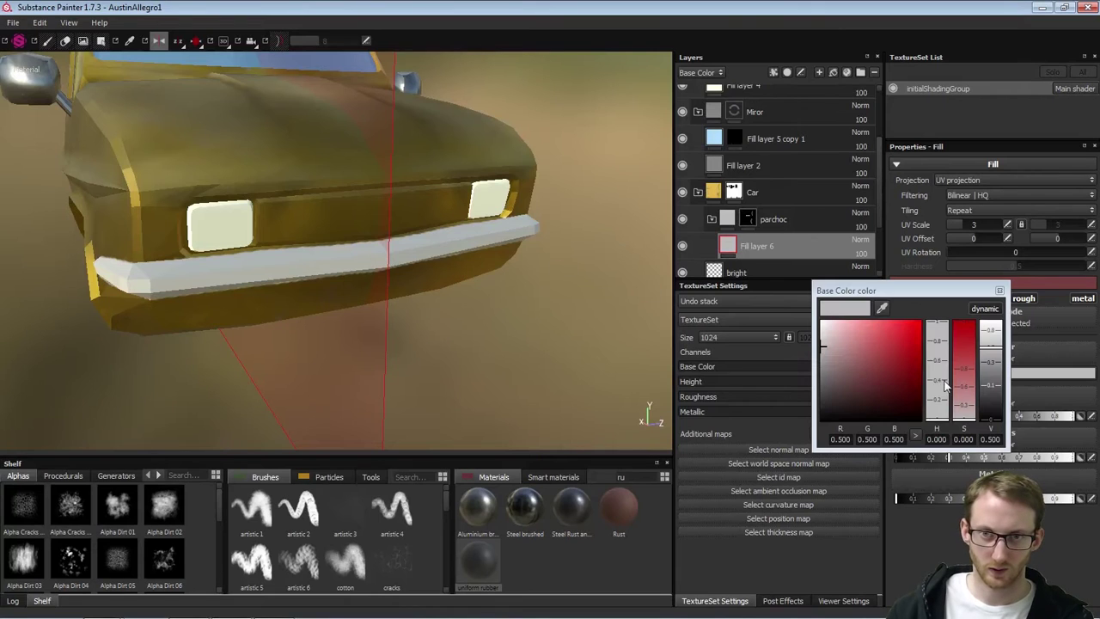
drag(851, 388, 803, 388)
click(999, 290)
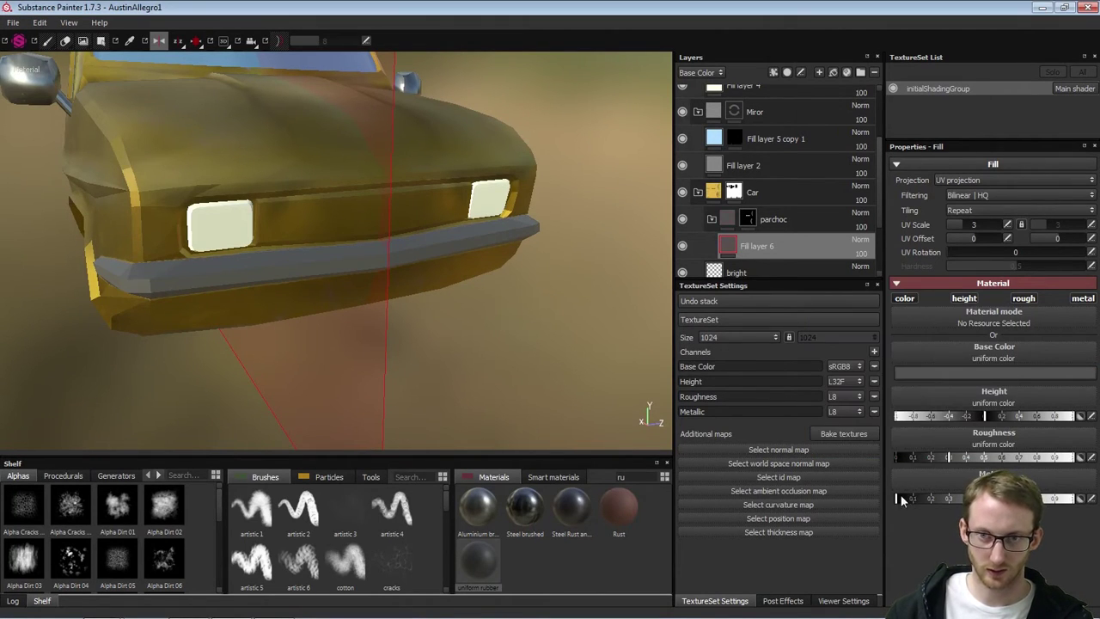
drag(955, 498, 992, 498)
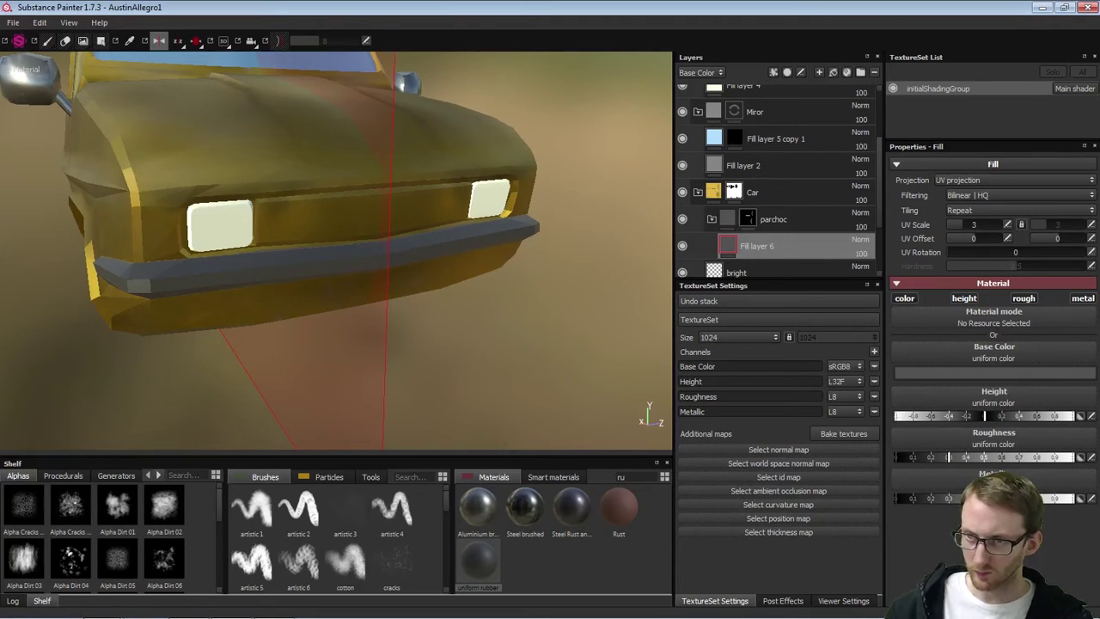
Lighten the base color of Fill layer 6, reduce its roughness to about 0.25 and raise its metallic value close to maximum
click(947, 374)
drag(837, 365, 792, 356)
click(999, 291)
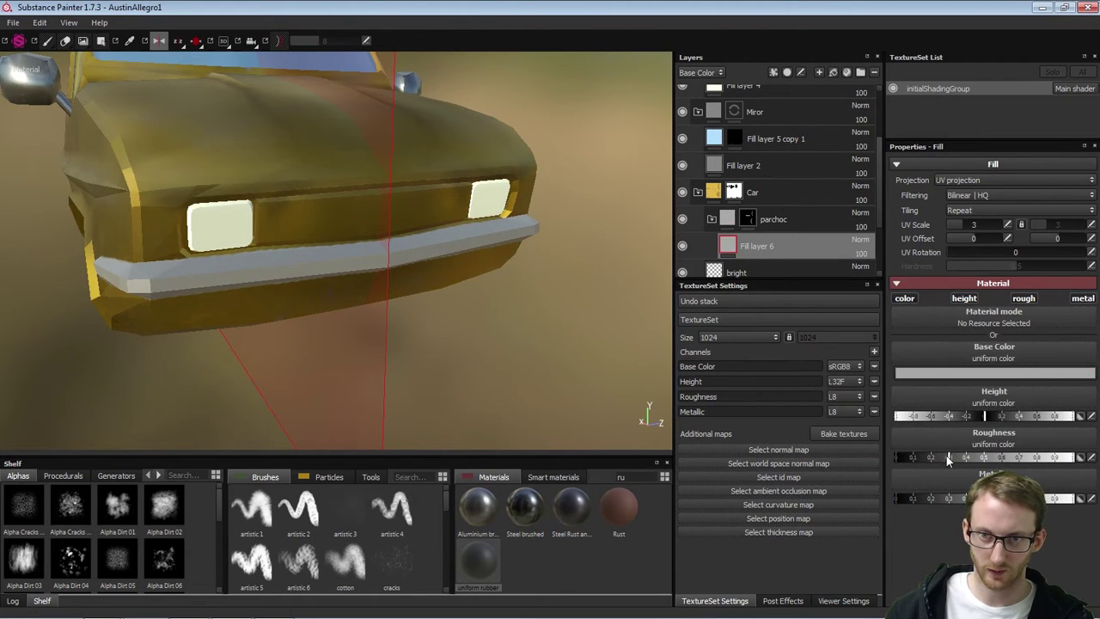
drag(948, 458, 937, 458)
drag(971, 499, 1073, 500)
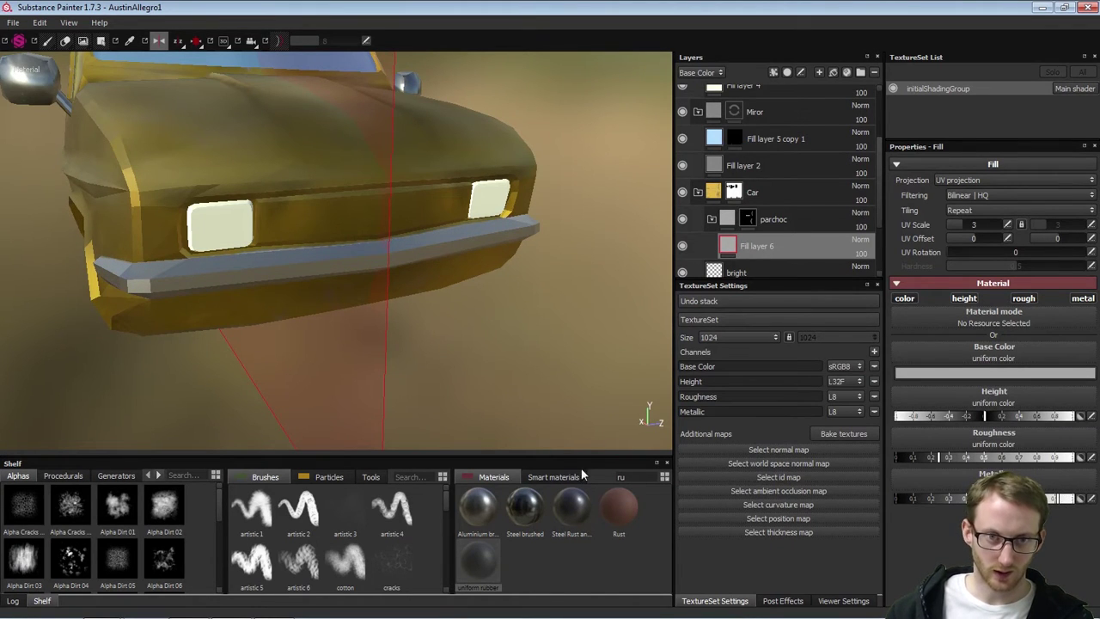
Try the Aluminium brushed material on Fill layer 6, replace it with Aluminium, and compare the bumper's look from different angles
click(471, 510)
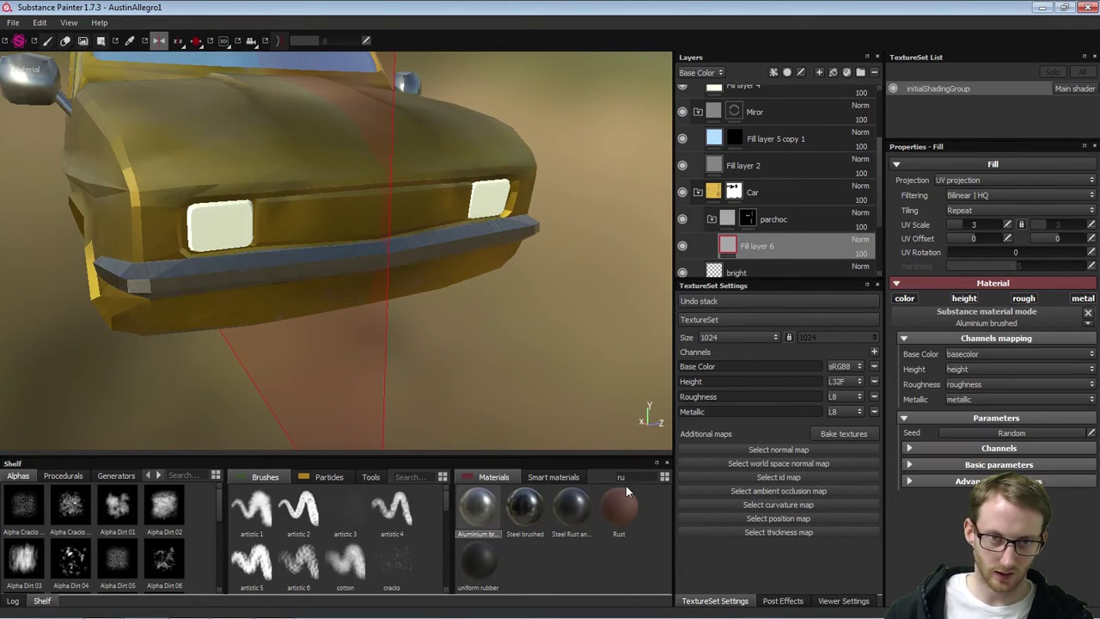
alt+drag(434, 333, 652, 440)
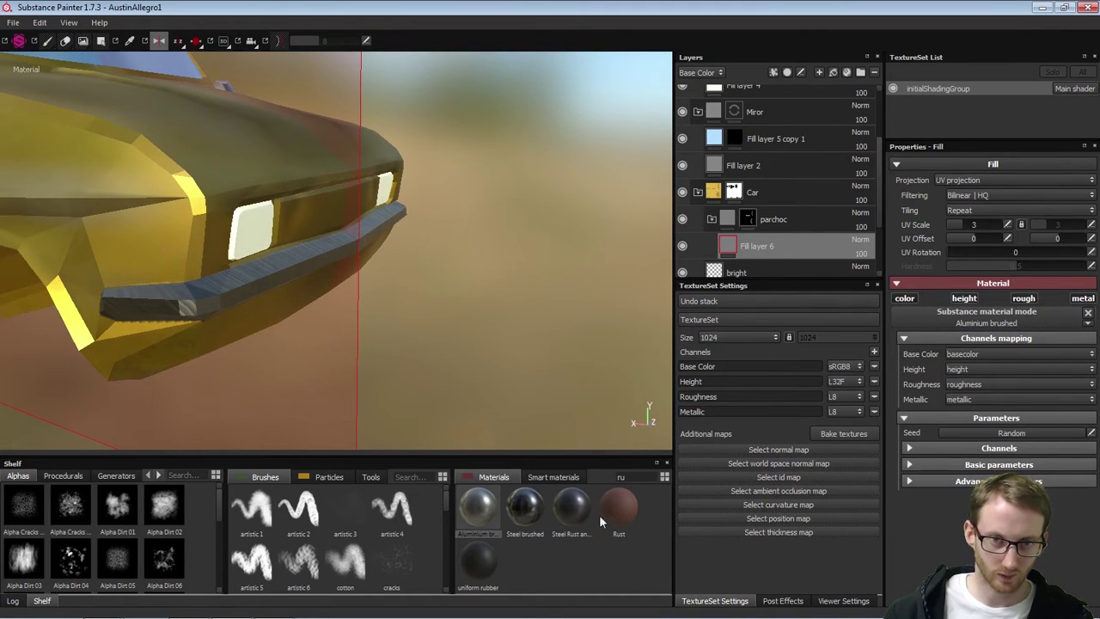
text(alu)
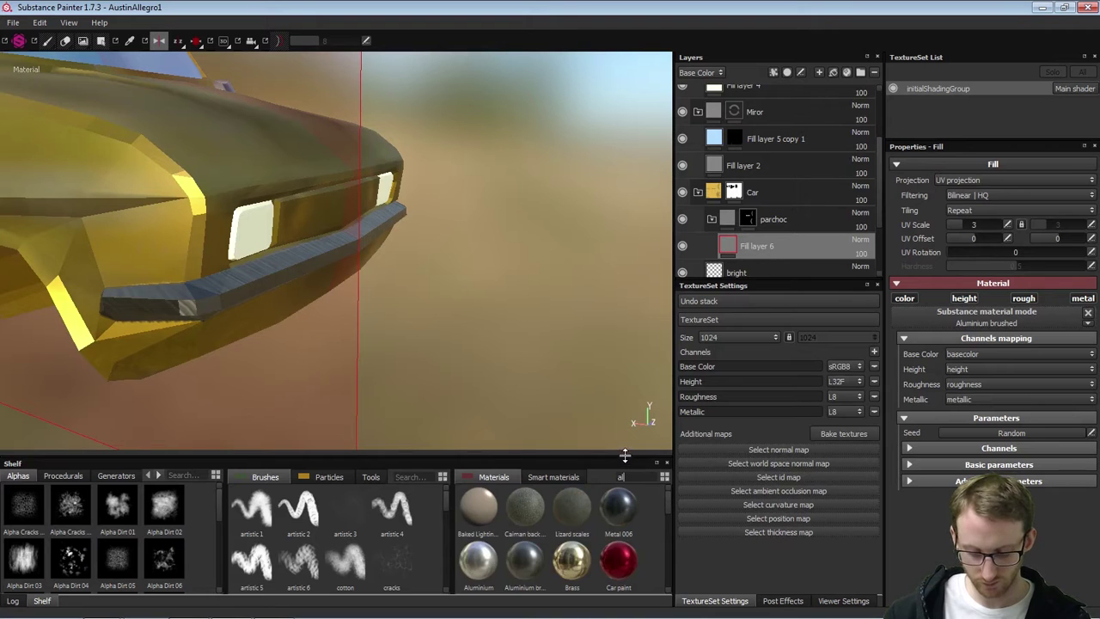
click(484, 513)
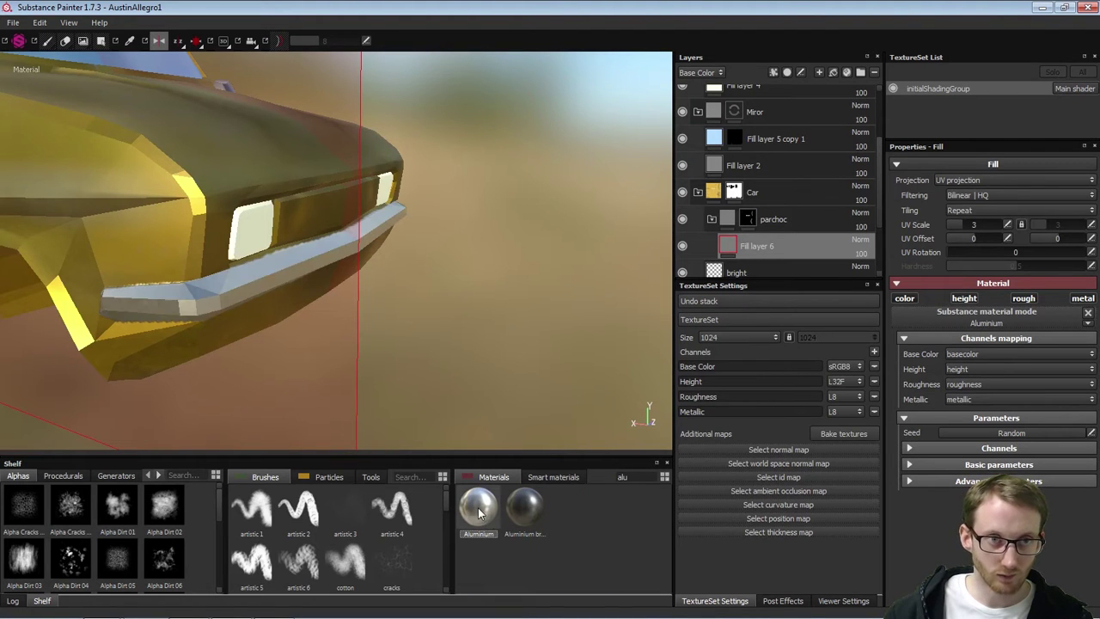
mouse_move(514, 306)
alt+mouse_down()
mouse_move(476, 329)
mouse_move(344, 319)
mouse_move(473, 284)
mouse_move(388, 325)
alt+mouse_up()
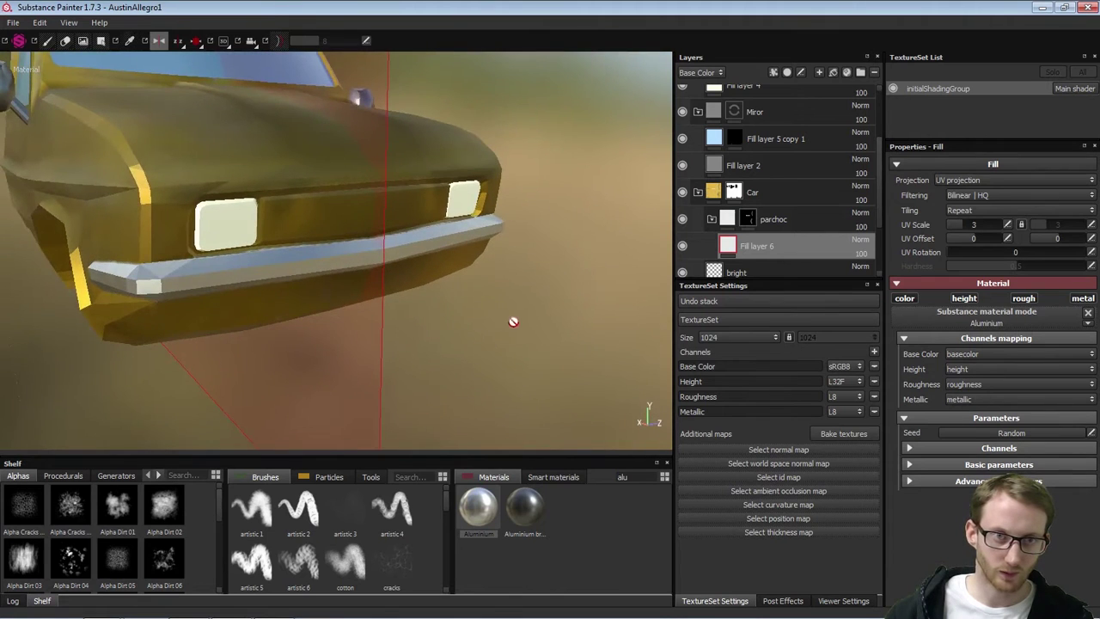
mouse_move(515, 321)
alt+mouse_down()
mouse_move(469, 349)
mouse_move(557, 333)
mouse_move(592, 444)
alt+mouse_up()
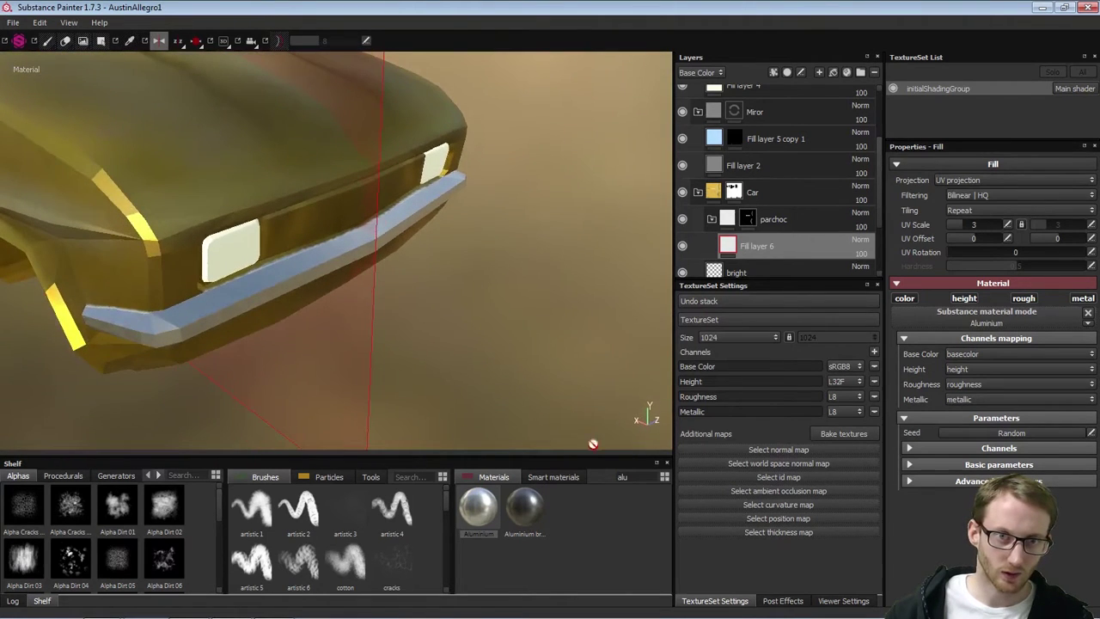
Find the steel materials and try Steel bumped, the parkerized steel and plain Steel on the bumper's Fill layer 6
double_click(640, 476)
text(ste)
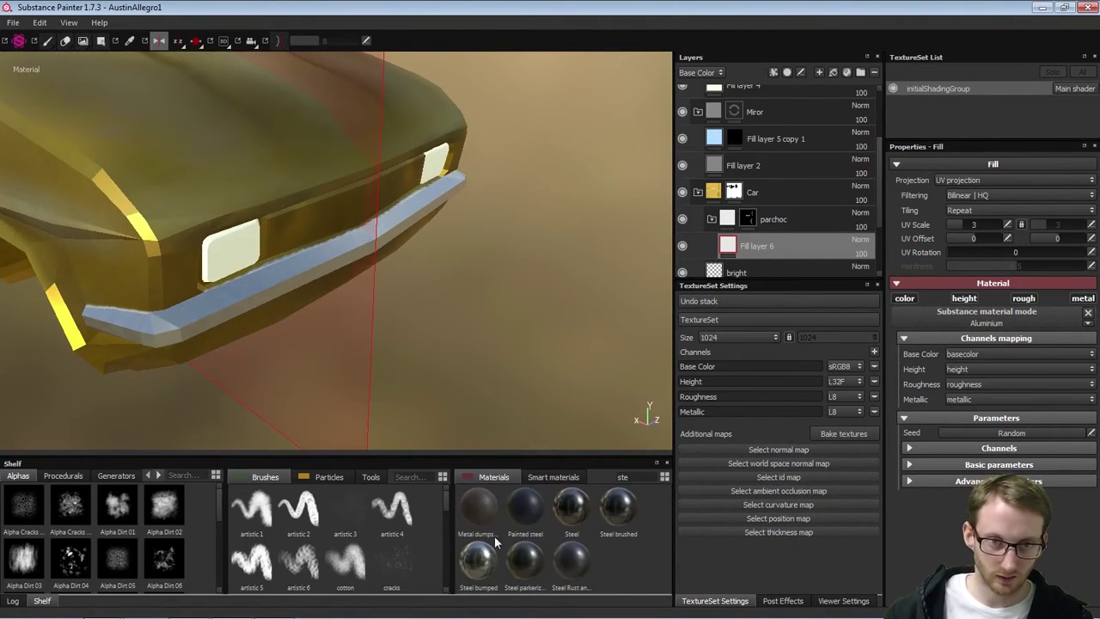
click(483, 560)
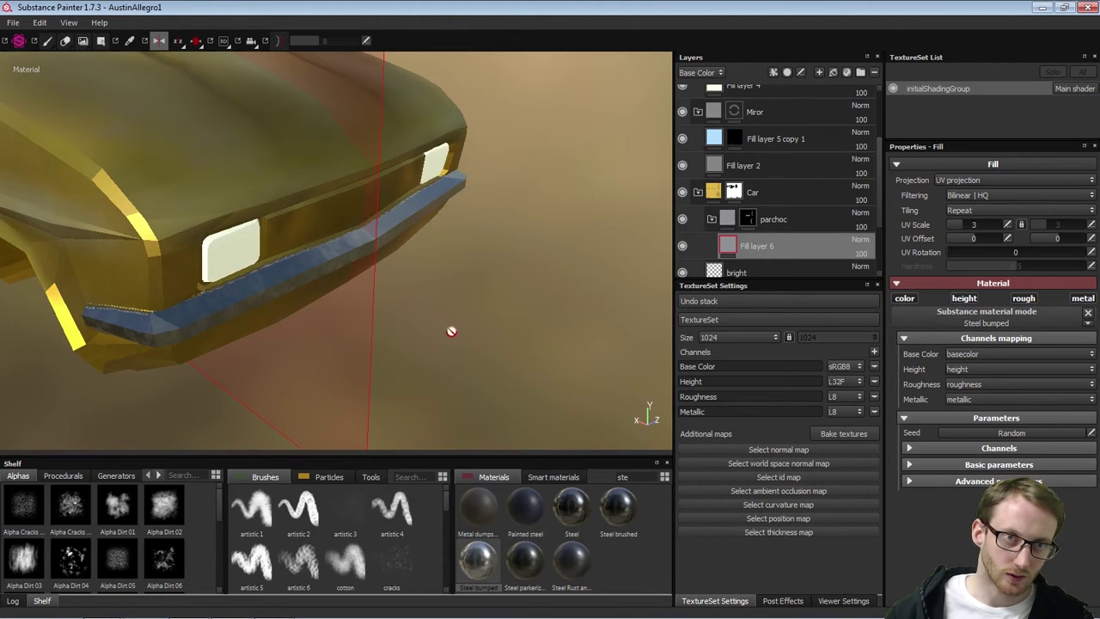
alt+drag(451, 331, 540, 283)
click(529, 560)
click(572, 507)
Set the Steel Color parameter to a light grey of about 0.898 and check the bumper's reflections
click(954, 480)
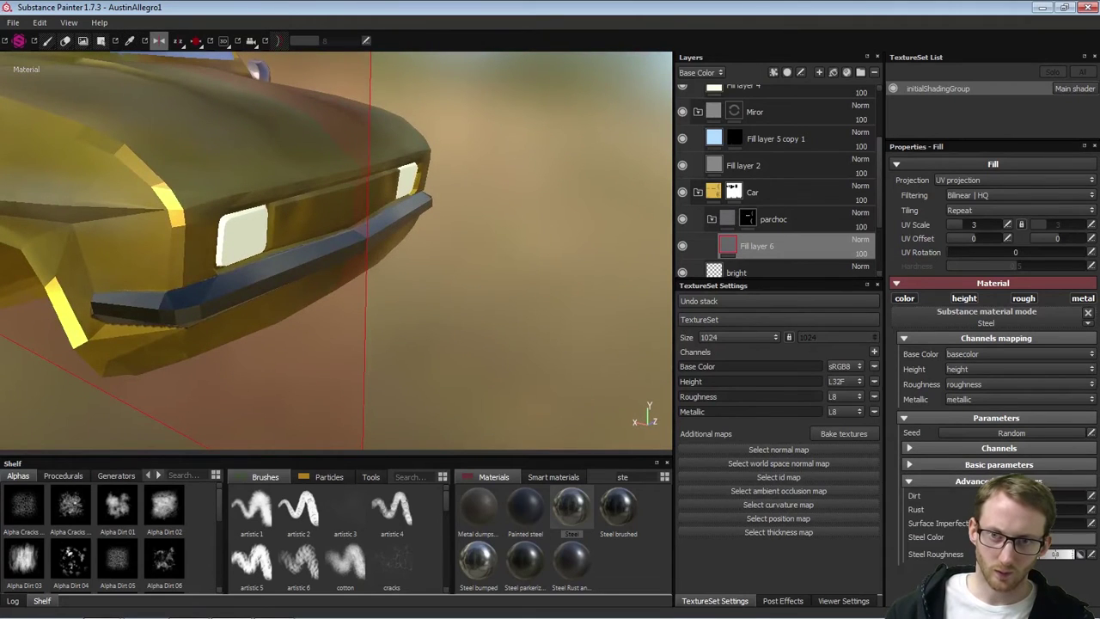
click(1015, 538)
mouse_move(874, 487)
mouse_down()
mouse_move(851, 472)
mouse_move(851, 482)
mouse_up()
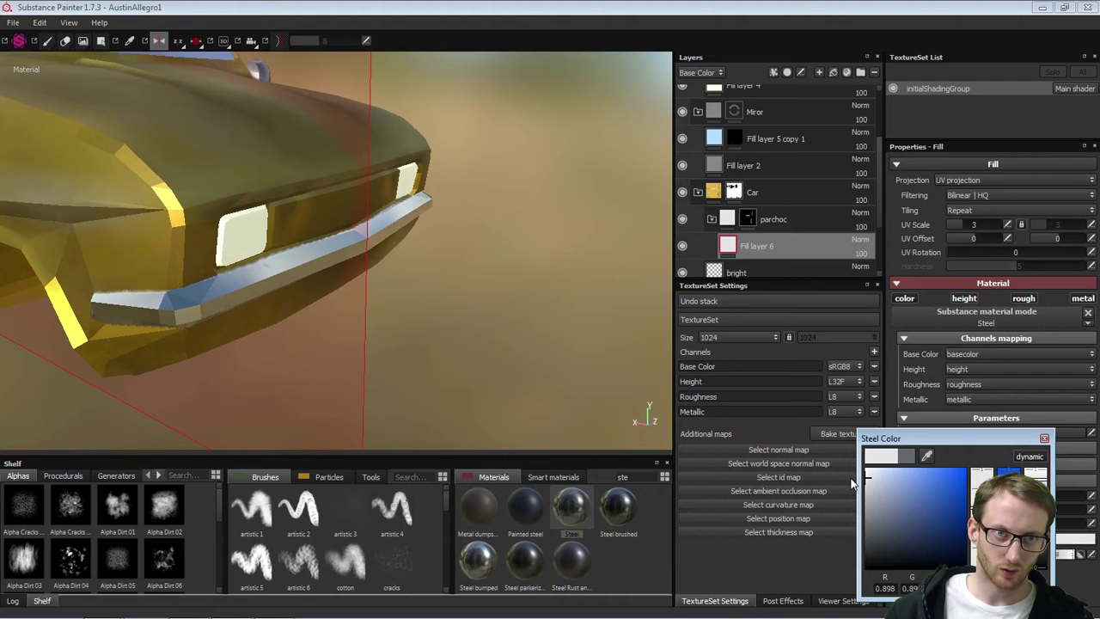
alt+drag(543, 277, 611, 297)
click(1044, 438)
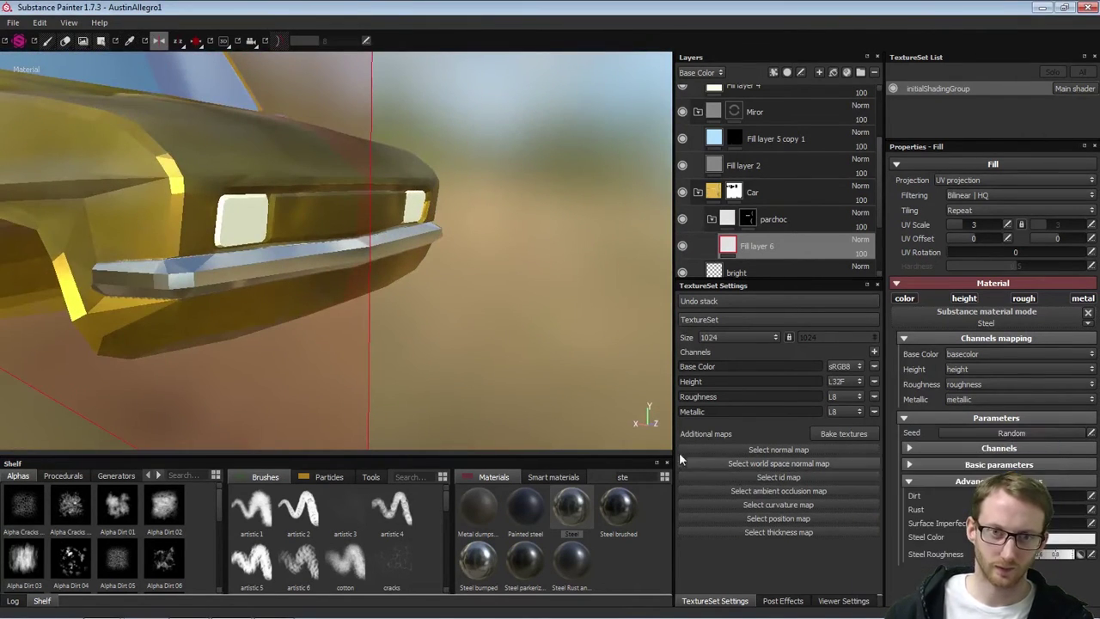
Search the materials for "alu", apply Aluminium to Fill layer 6 and check the front bumper
double_click(622, 476)
text(al)
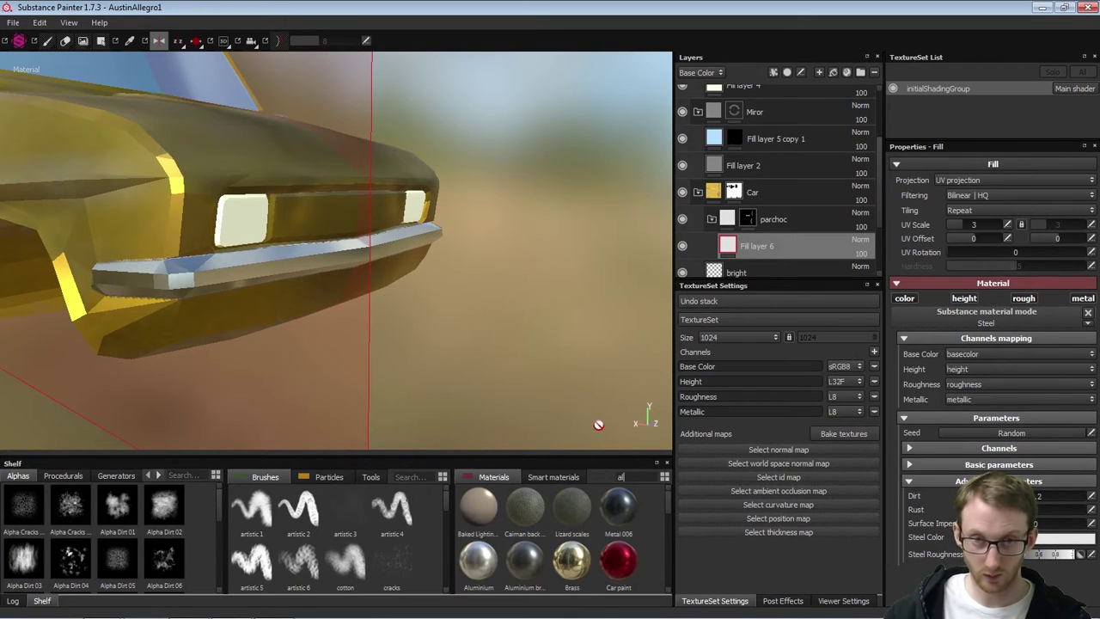
text(u)
click(481, 508)
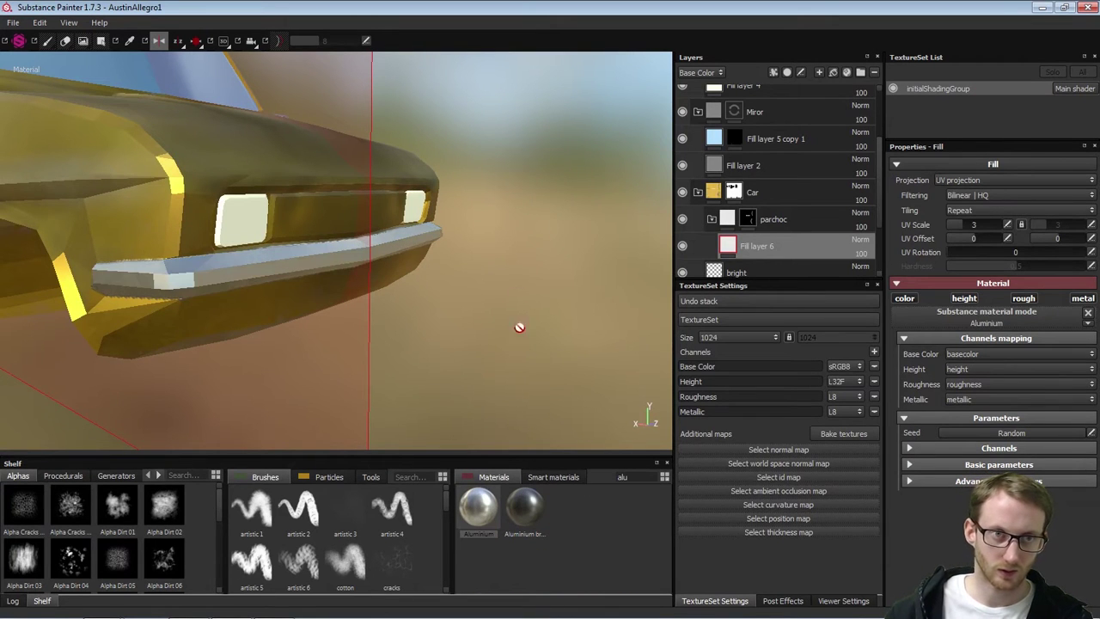
alt+drag(519, 328, 434, 276)
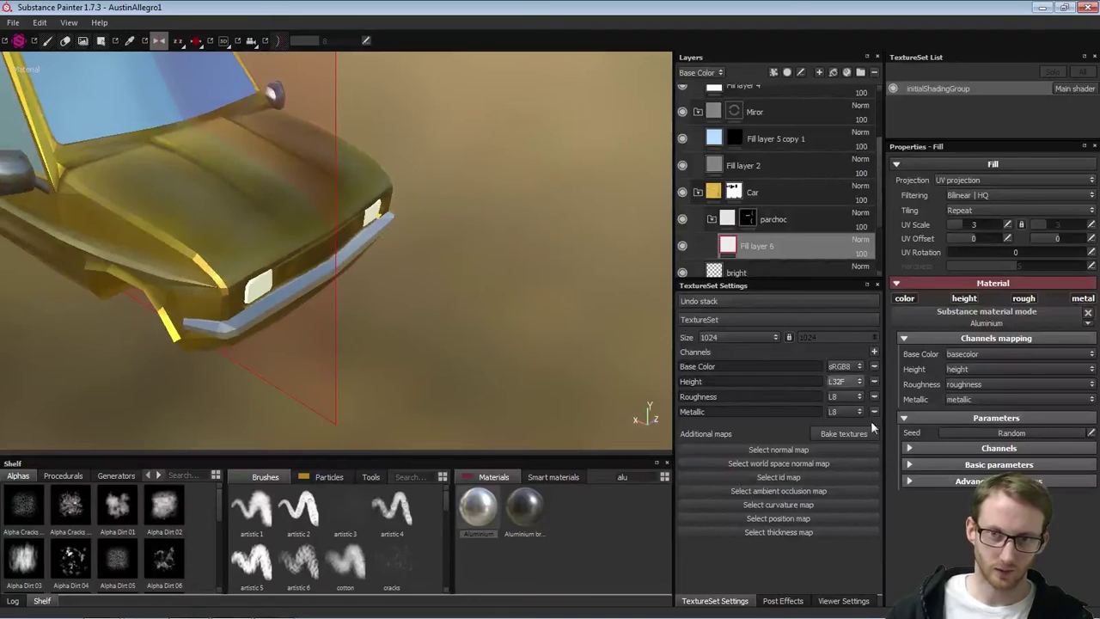
Set the material's Aluminium Color parameter to pure white, 1.000
click(912, 481)
click(1001, 540)
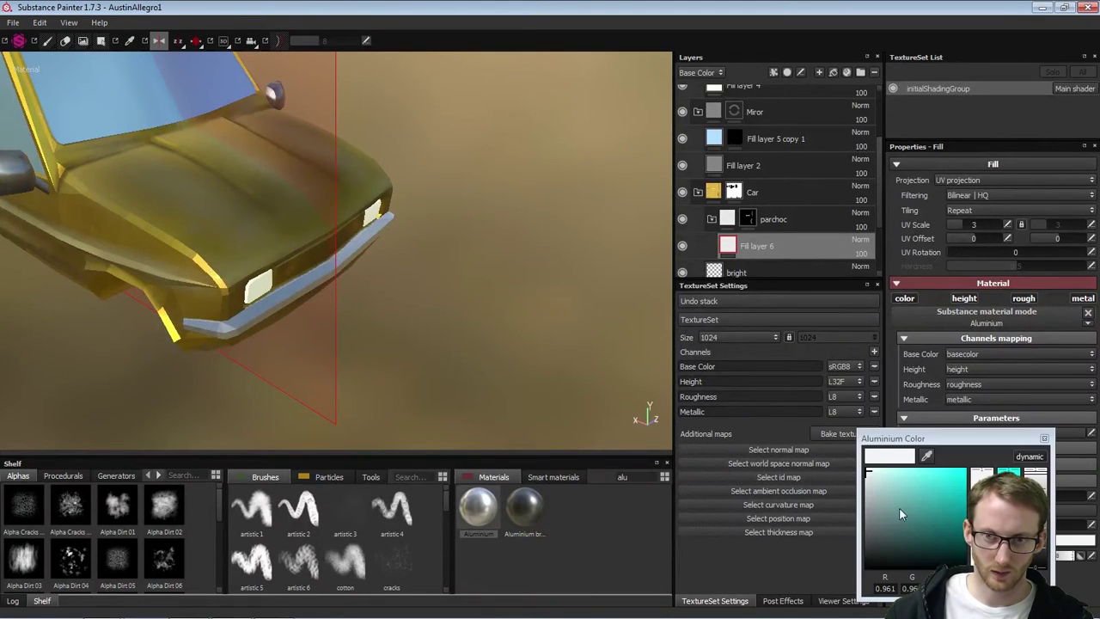
drag(866, 498, 857, 473)
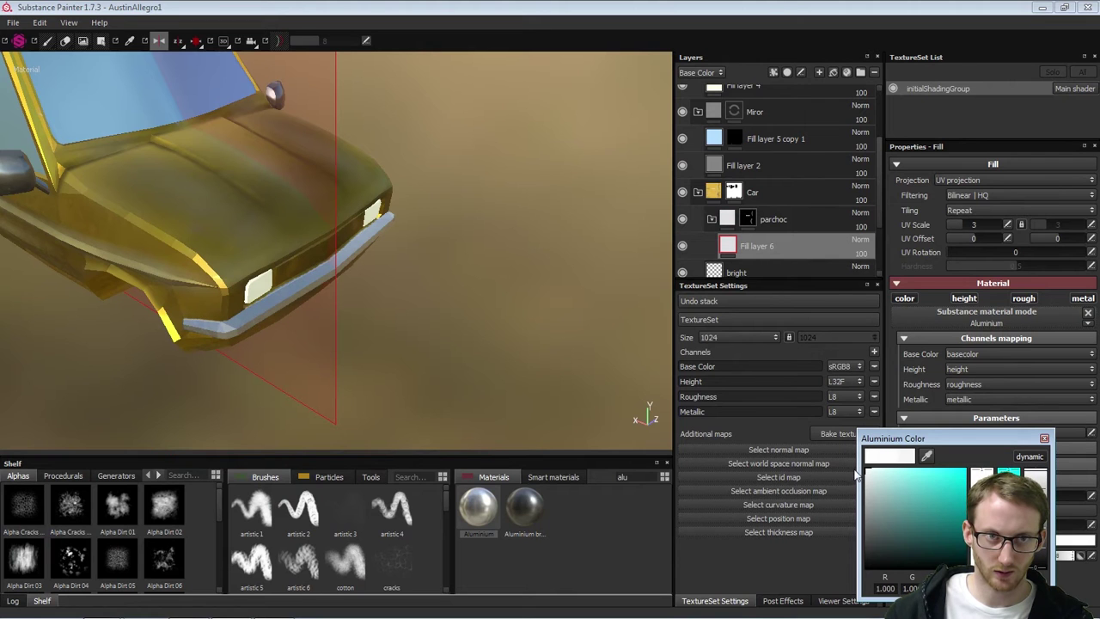
click(1044, 440)
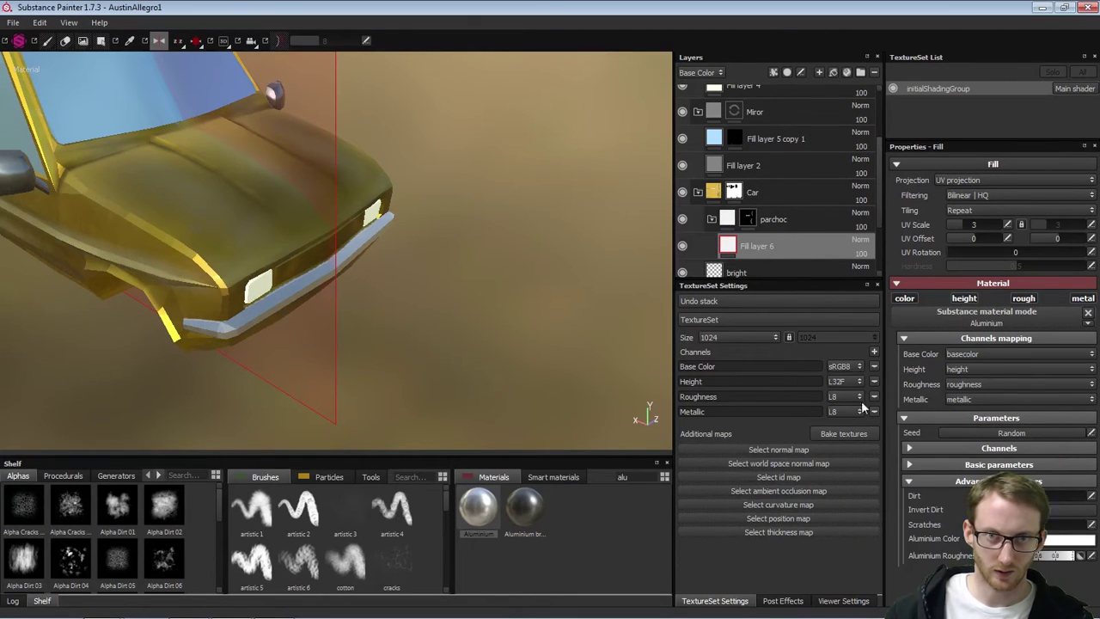
Add an empty paint layer above Fill layer 6 in the parchoc folder and toggle its brush's metal channel on and off
alt+drag(483, 247, 506, 256)
alt+middle_drag(507, 256, 630, 198)
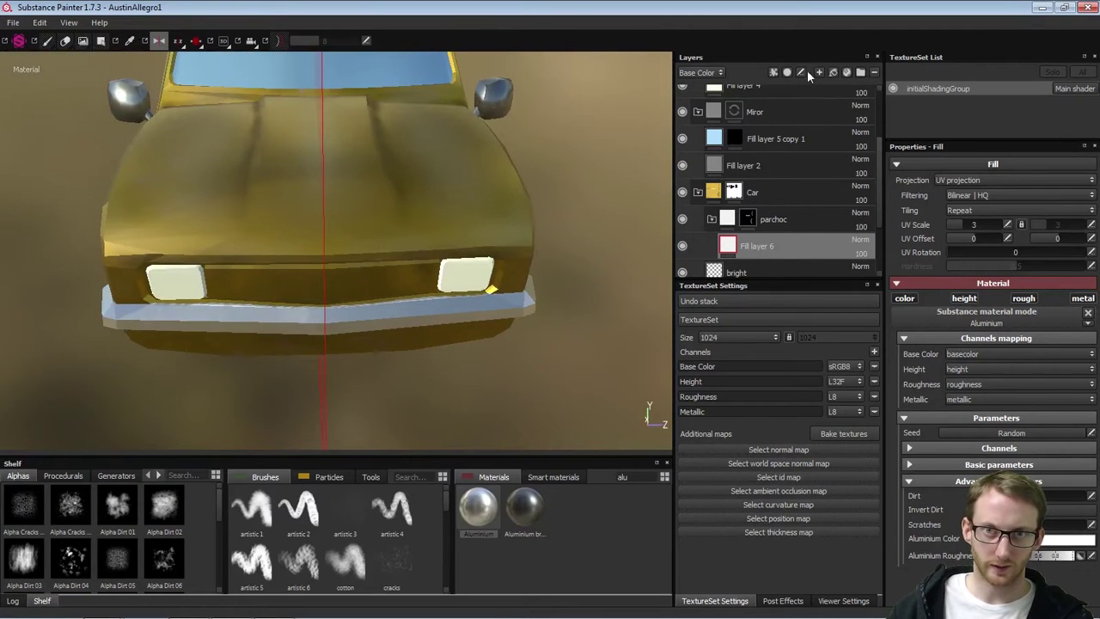
click(819, 72)
alt+drag(536, 382, 543, 337)
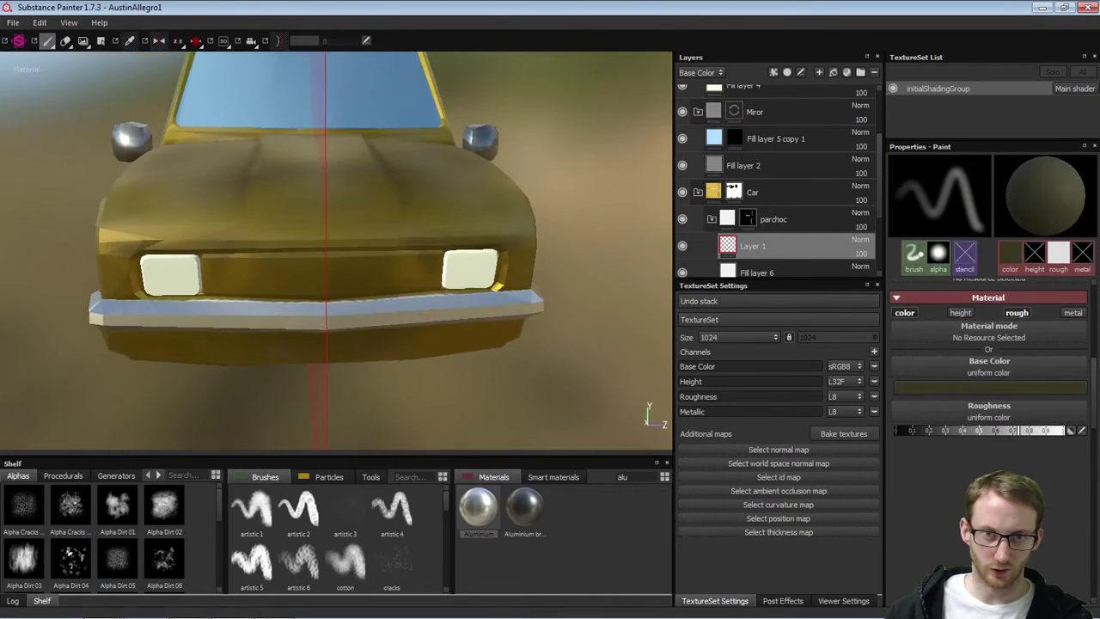
click(1072, 314)
click(1071, 315)
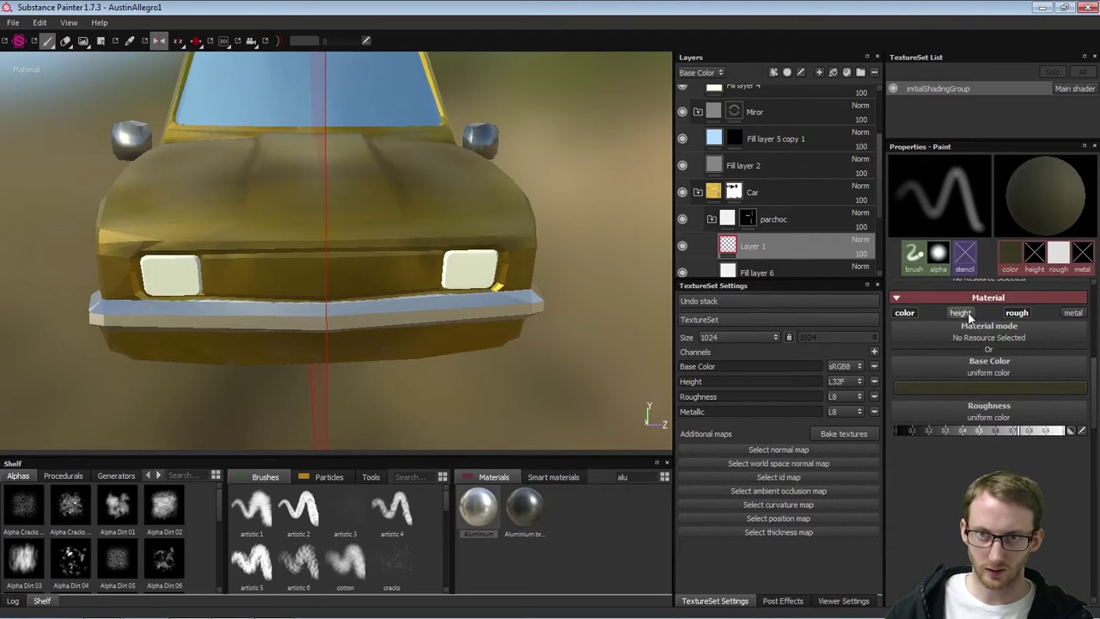
Darken the paint brush's base color to a near-black tone of R 0.025, G 0.024, B 0.018
click(936, 394)
drag(850, 419, 839, 422)
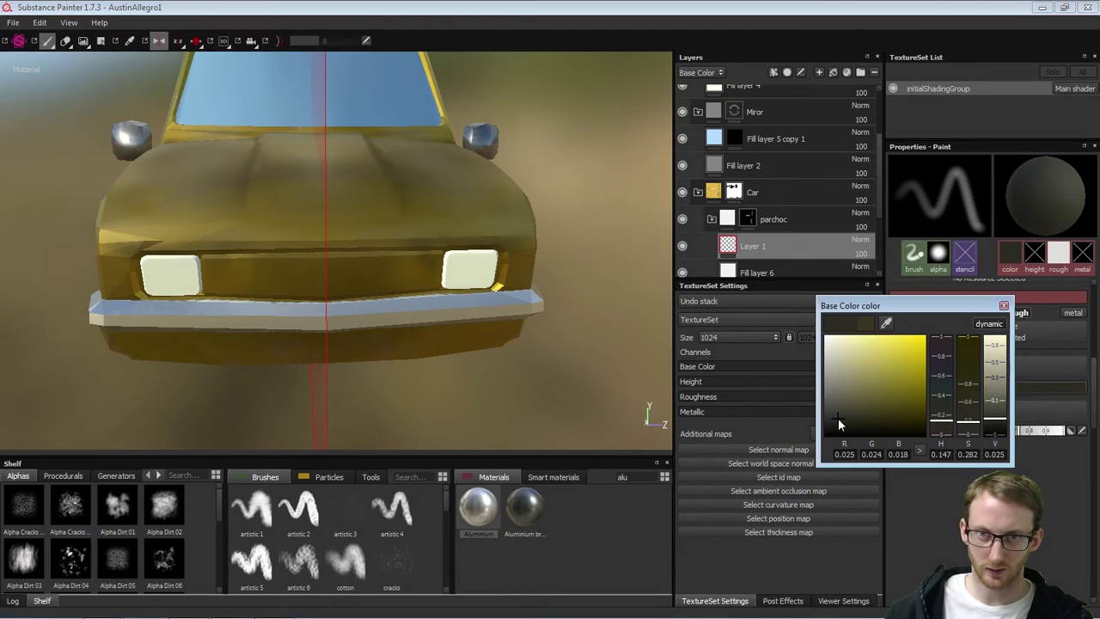
click(1003, 306)
Choose the dirt brush for Layer 1 and set its flow to 25
drag(443, 500, 444, 522)
click(391, 508)
alt+right_drag(421, 312, 563, 316)
click(1095, 292)
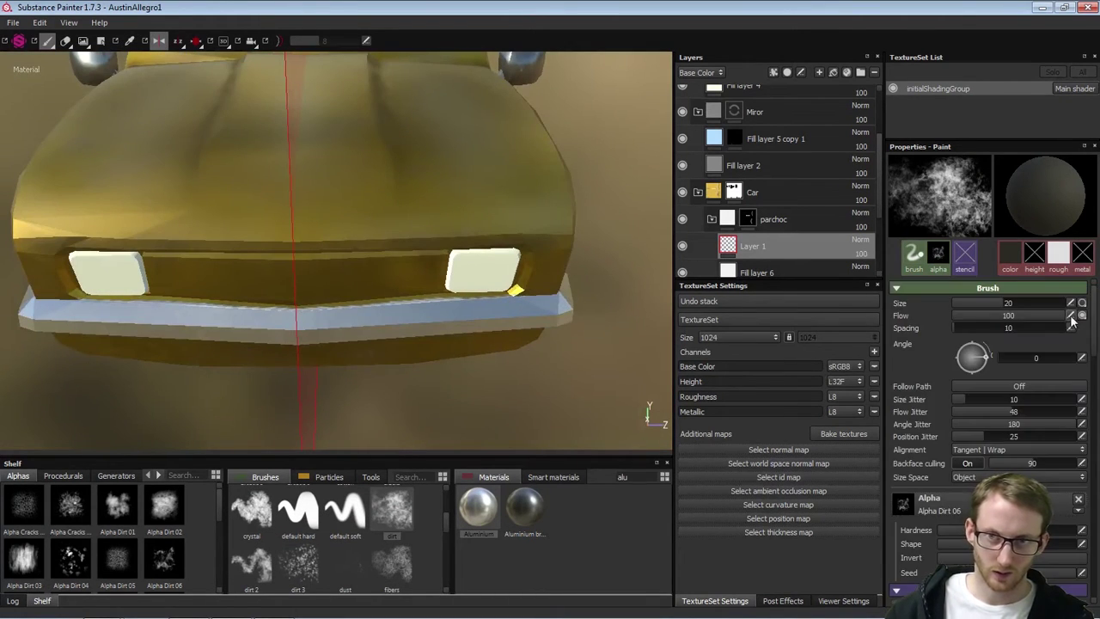
drag(1070, 318, 1005, 323)
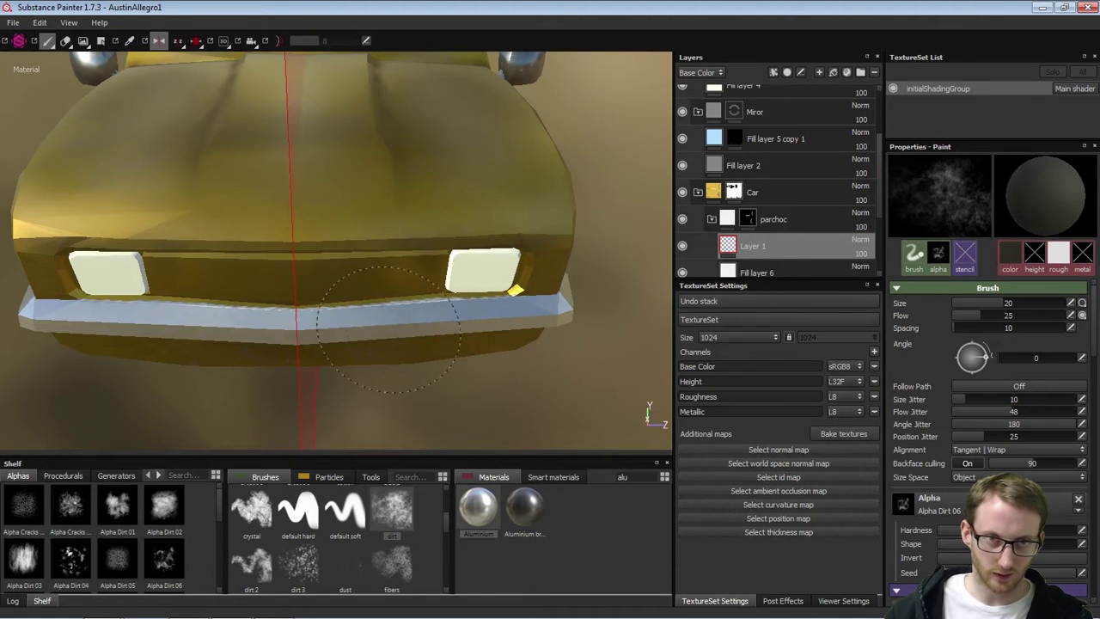
Turn off symmetry so the dirt is painted without mirroring across the car
alt+drag(498, 373, 385, 310)
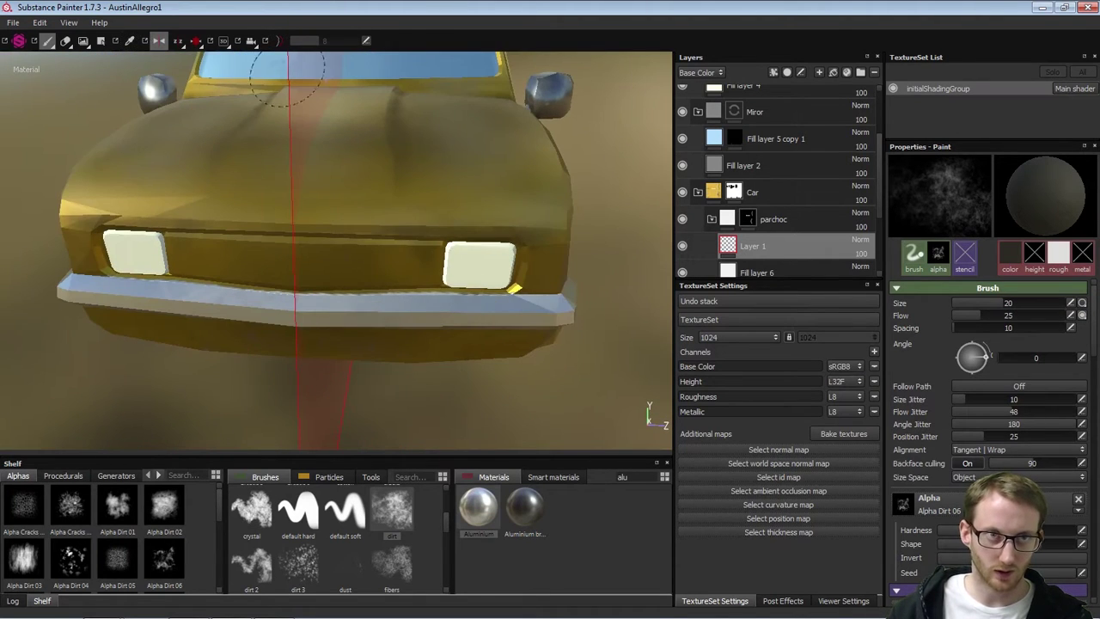
click(161, 42)
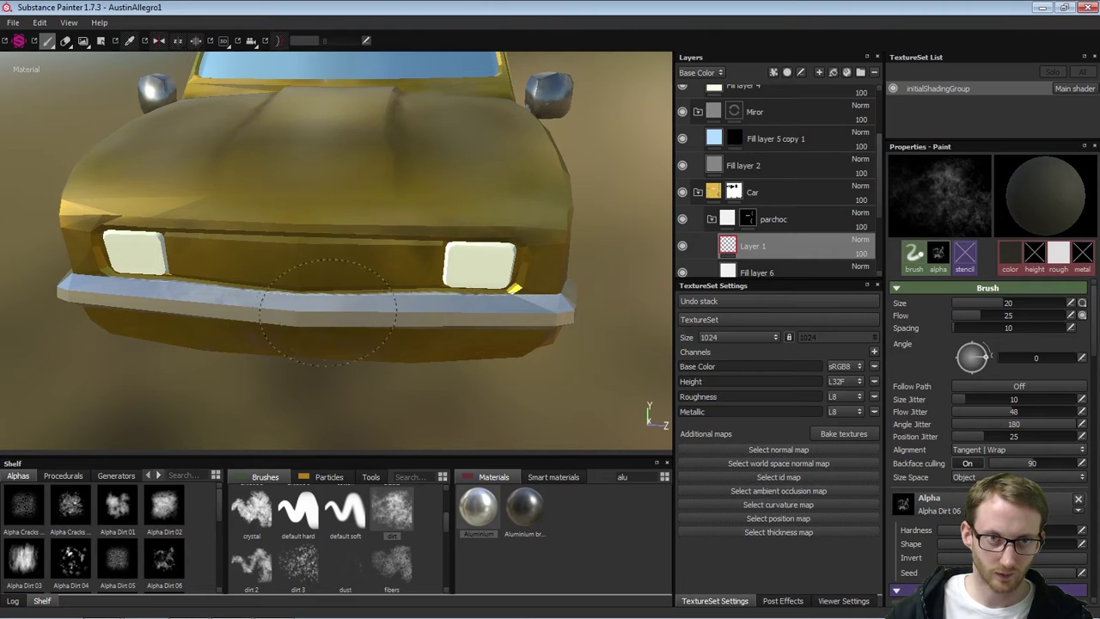
mouse_move(477, 284)
alt+mouse_down()
mouse_move(457, 307)
mouse_move(530, 289)
alt+mouse_up()
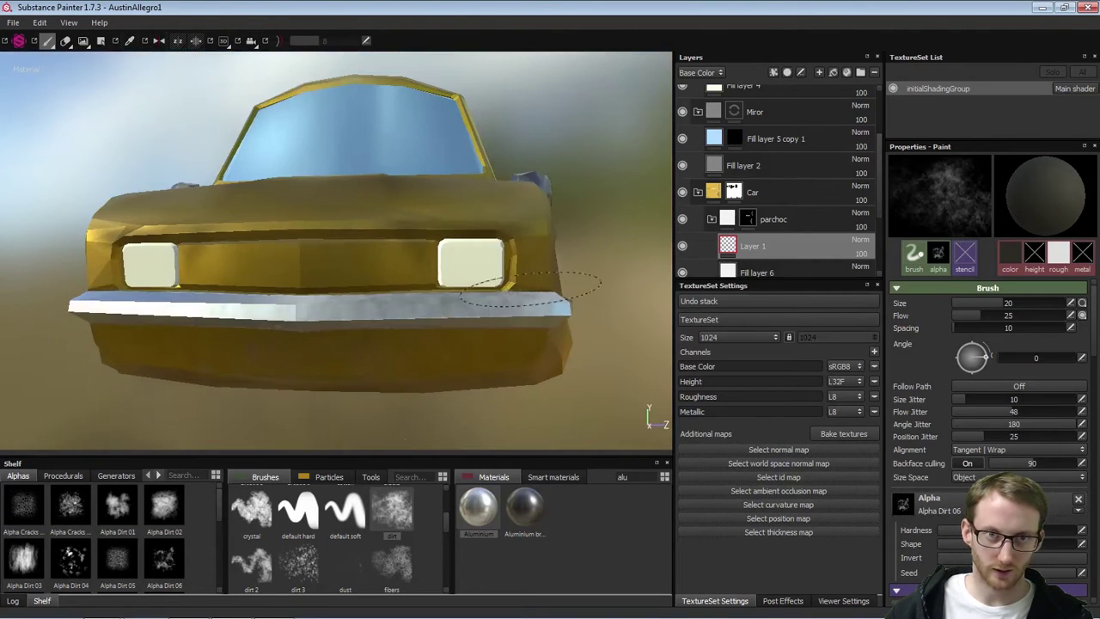
Reduce the brush size to 5.15 and undo the last two strokes
ctrl+right_drag(465, 305, 459, 305)
mouse_move(431, 232)
alt+mouse_down()
mouse_move(456, 239)
mouse_move(429, 212)
alt+mouse_up()
key(ctrl+z)
key(ctrl+z)
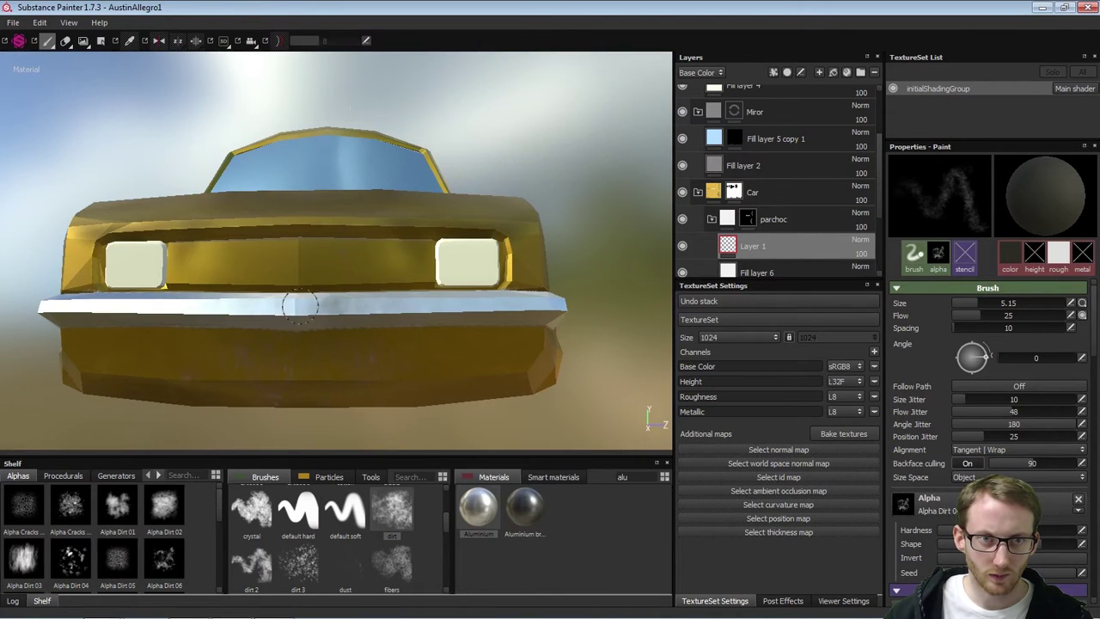
Paint subtle dark dirt on Layer 1 along the front bumper and around both of its ends
alt+drag(392, 300, 387, 302)
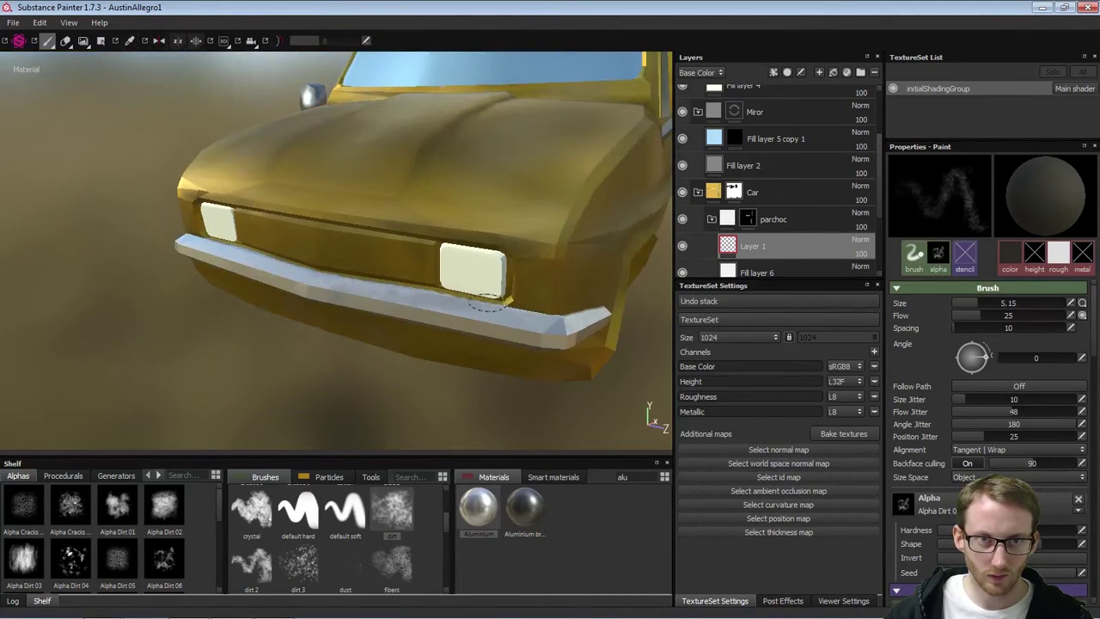
alt+drag(541, 303, 525, 273)
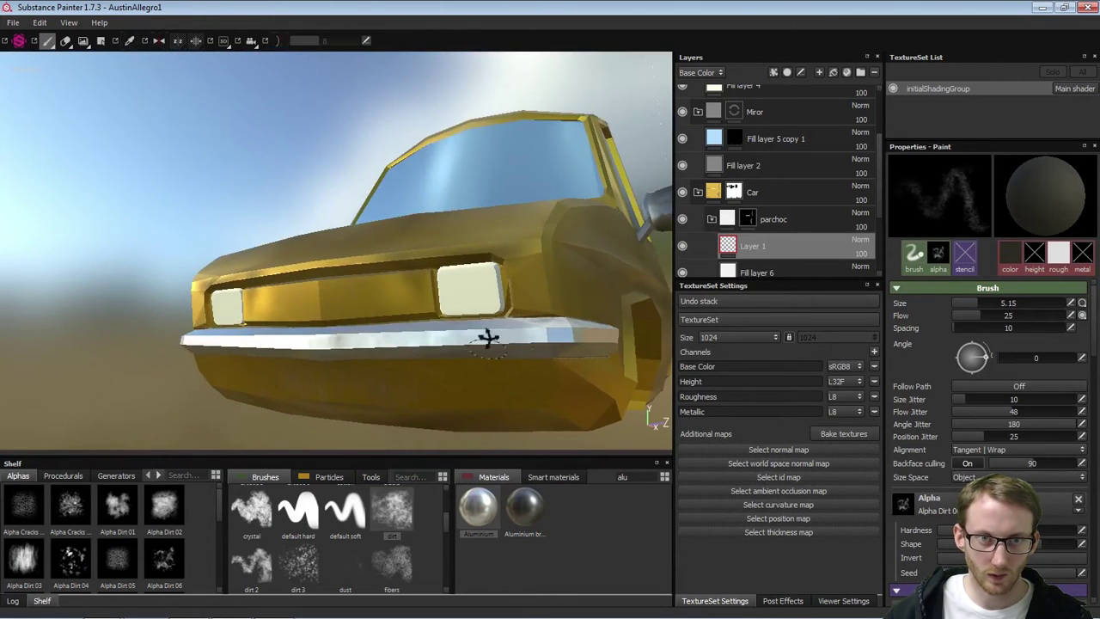
alt+drag(488, 336, 472, 296)
mouse_move(566, 314)
alt+mouse_down()
mouse_move(569, 340)
mouse_move(539, 355)
mouse_move(493, 318)
mouse_move(305, 354)
alt+mouse_up()
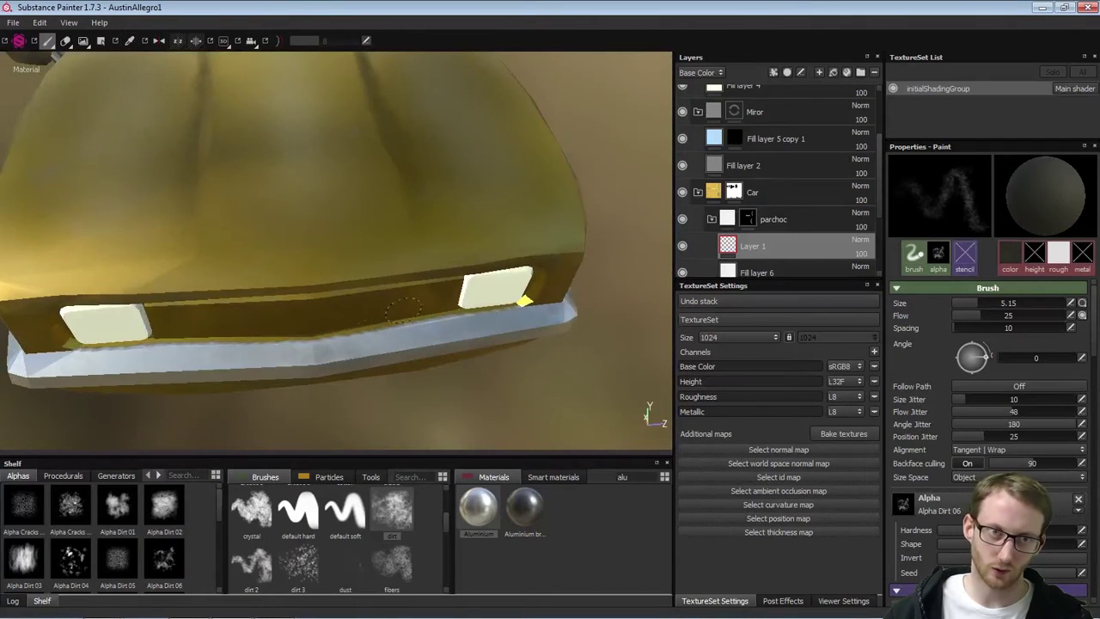
alt+drag(402, 310, 524, 300)
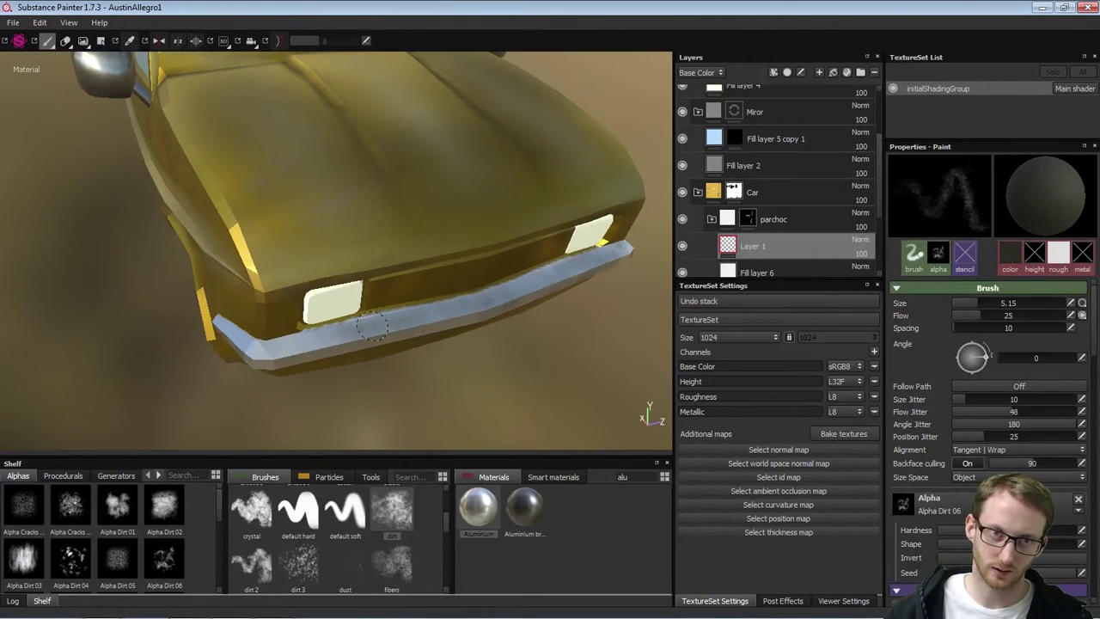
alt+drag(372, 325, 262, 296)
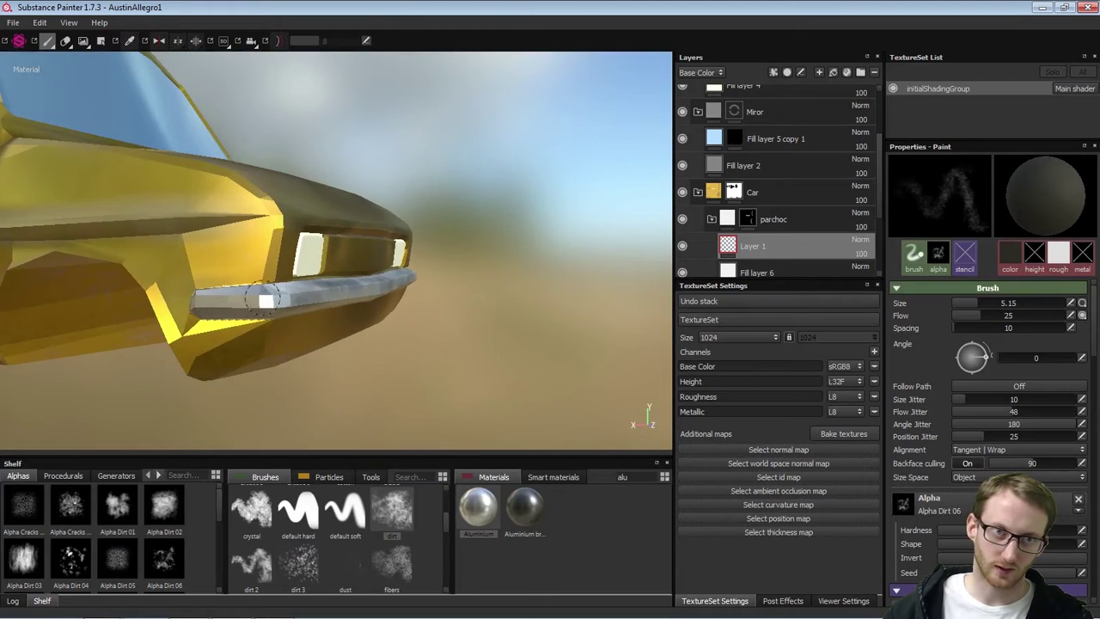
alt+drag(367, 260, 270, 325)
Paint the same dark dirt along the rear bumper and its side ends
scroll(364, 274, up, 4)
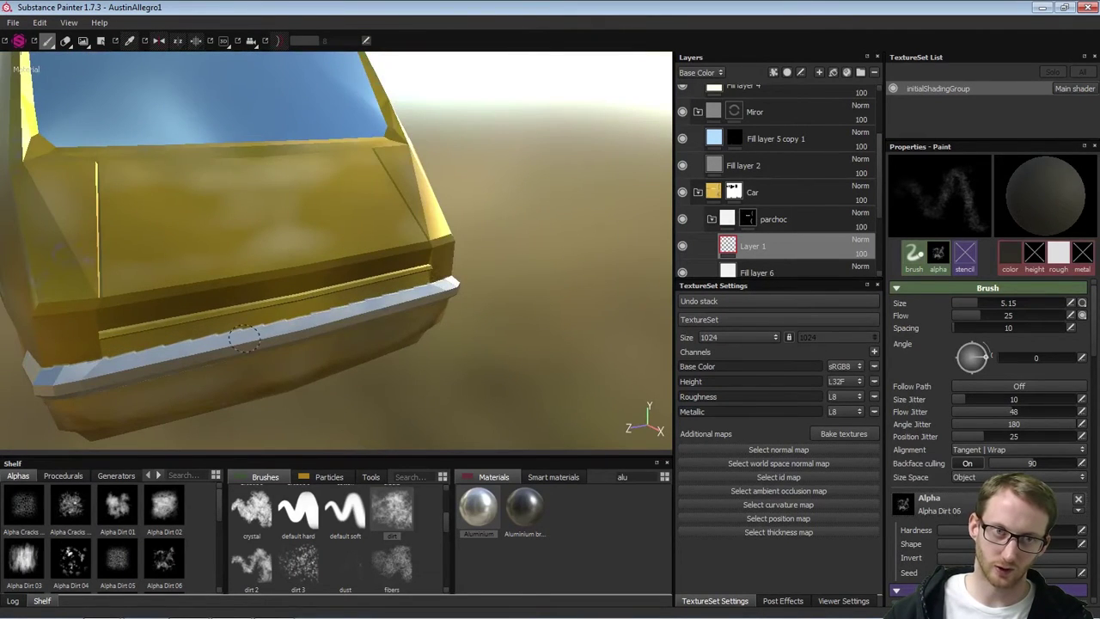
alt+drag(26, 376, 142, 348)
alt+drag(405, 346, 511, 373)
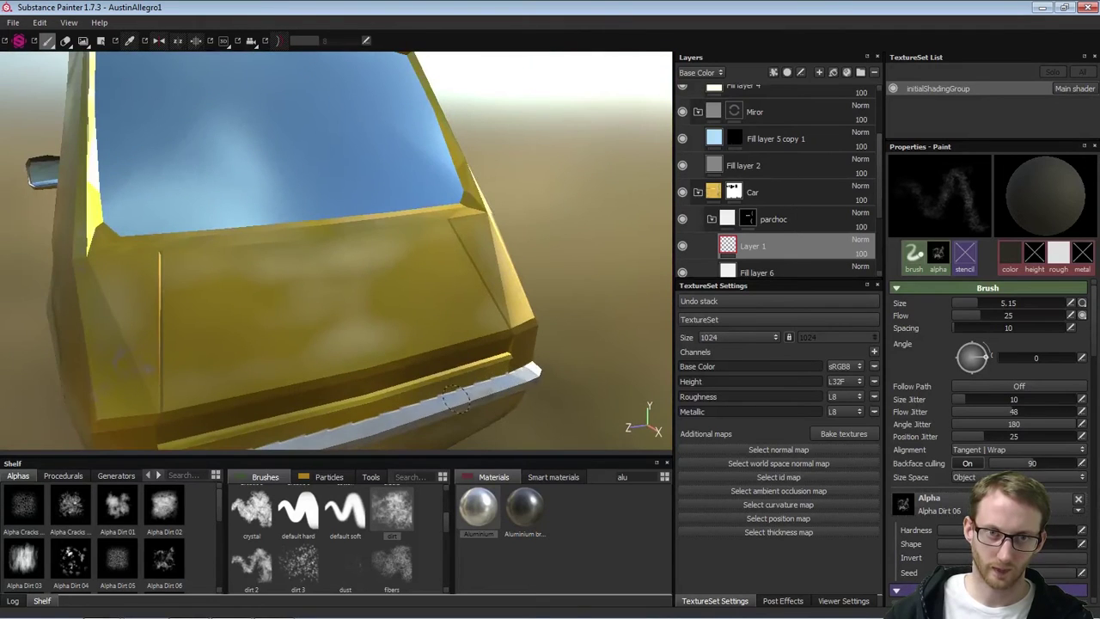
alt+right_drag(311, 349, 256, 354)
alt+drag(266, 359, 368, 352)
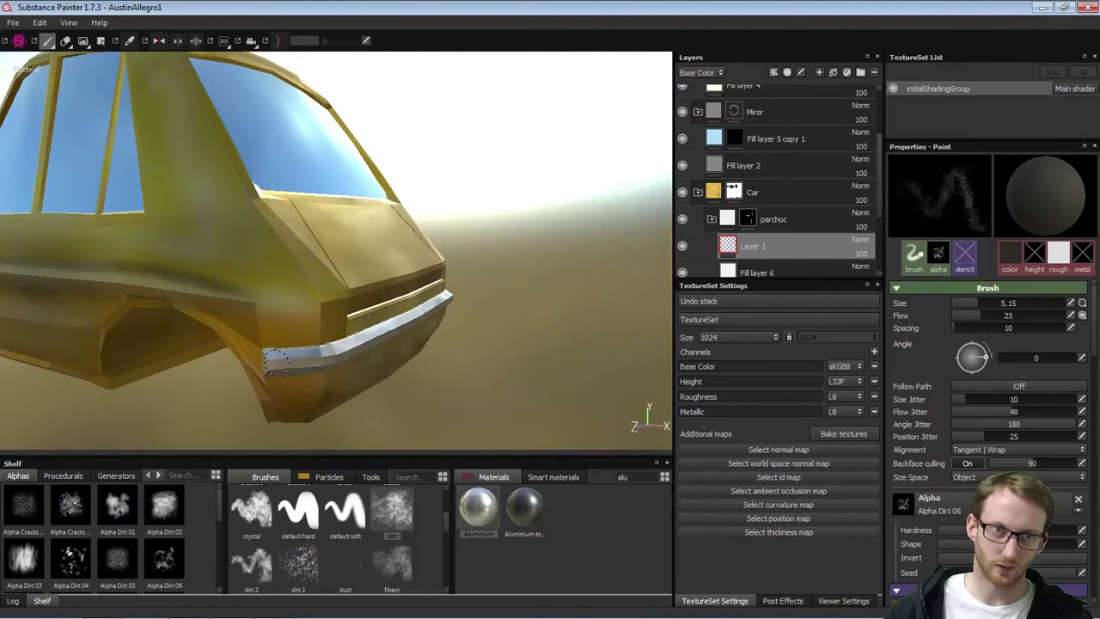
alt+drag(276, 362, 333, 365)
alt+right_drag(333, 364, 296, 370)
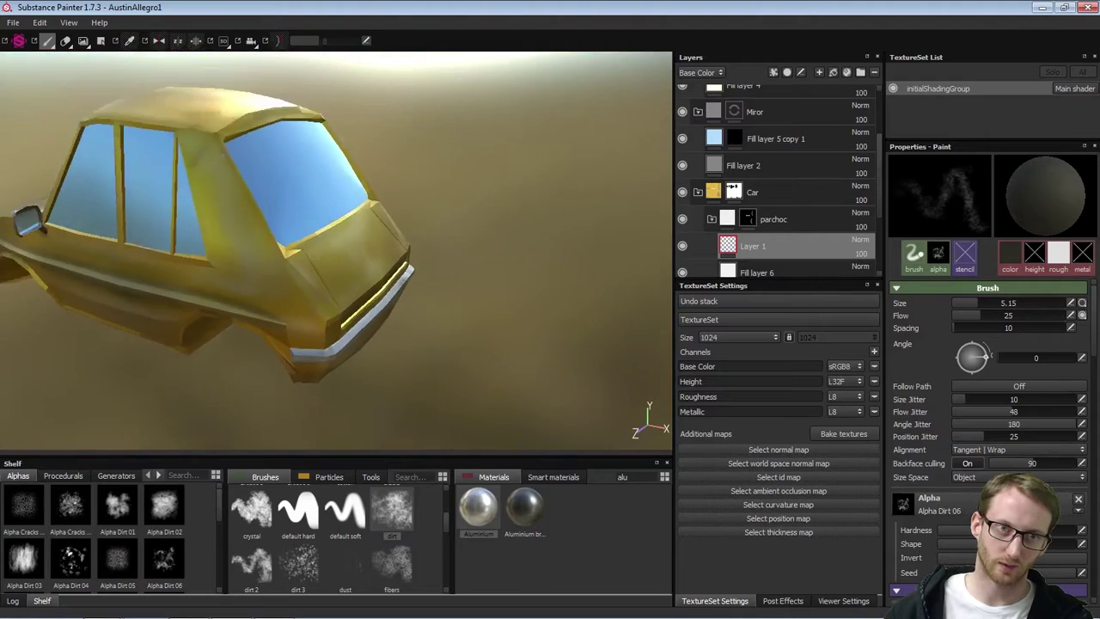
Return to the front bumper and add another dirt stroke along its upper face near the middle
alt+drag(296, 369, 371, 249)
alt+middle_drag(371, 249, 258, 150)
mouse_move(391, 244)
alt+mouse_down()
mouse_move(412, 287)
mouse_move(387, 244)
alt+mouse_up()
alt+right_drag(387, 244, 412, 299)
alt+middle_drag(412, 300, 392, 278)
alt+drag(393, 278, 465, 361)
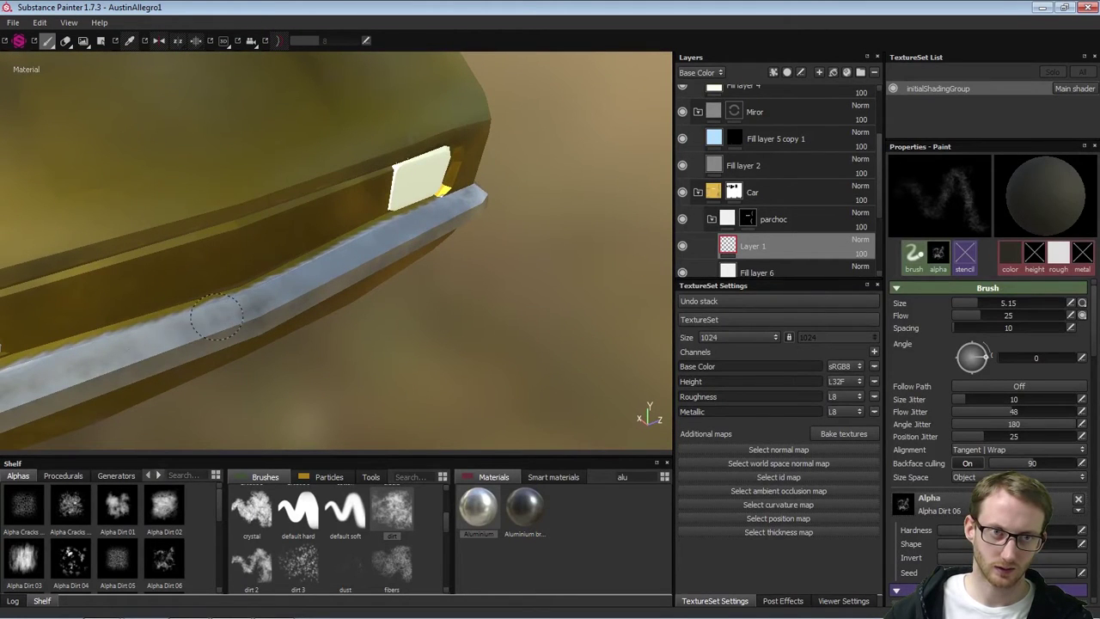
drag(216, 317, 134, 351)
alt+right_drag(137, 347, 168, 257)
mouse_move(447, 308)
alt+mouse_down()
mouse_move(569, 255)
mouse_move(397, 260)
mouse_move(365, 331)
alt+mouse_up()
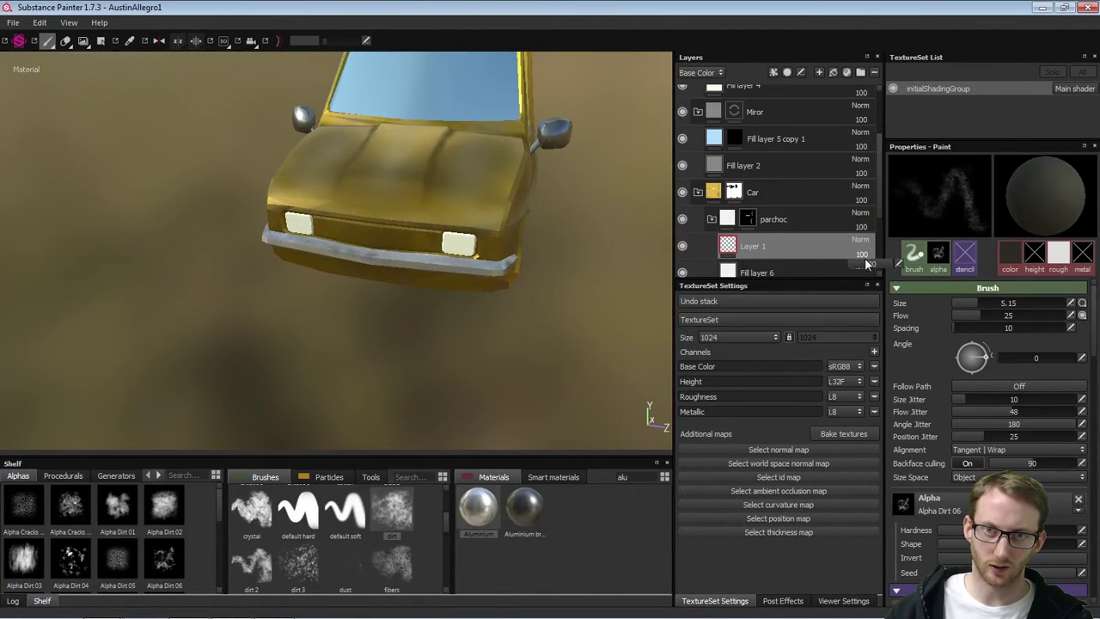
Set Layer 1's opacity to 57 in the Base Color channel and 40 in the Roughness channel
mouse_move(880, 263)
mouse_down()
mouse_move(861, 266)
mouse_move(873, 270)
mouse_up()
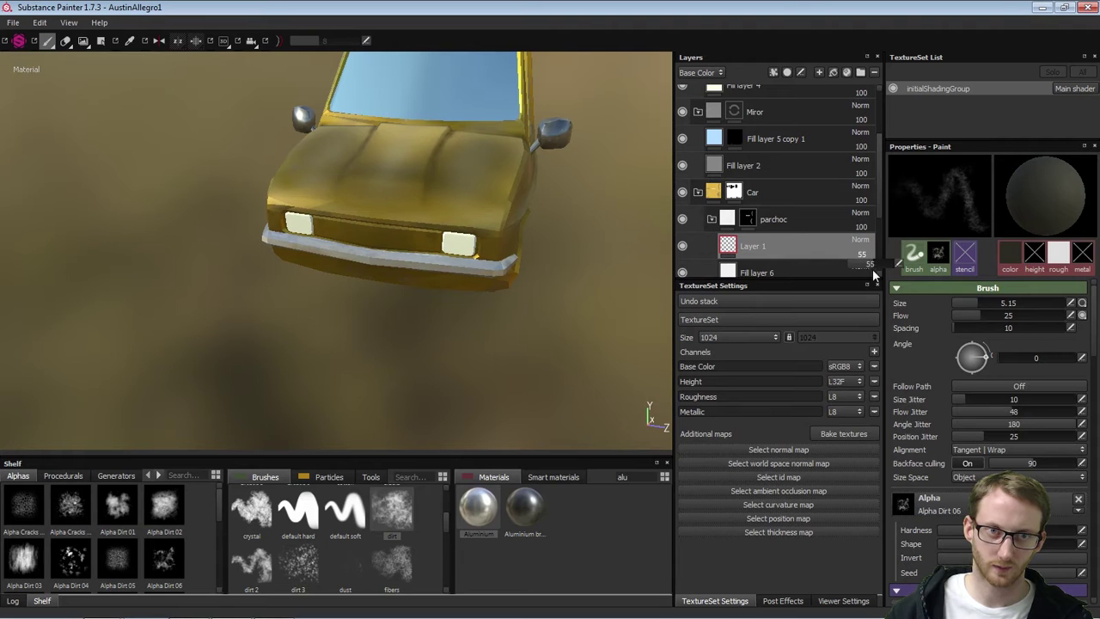
alt+drag(336, 332, 407, 283)
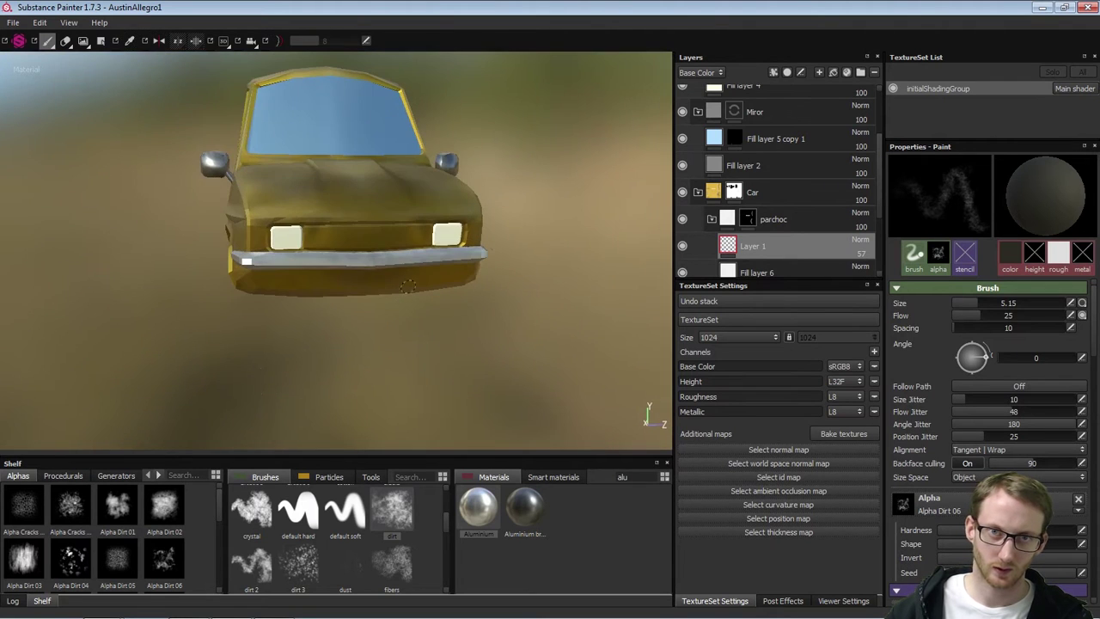
click(705, 73)
click(718, 101)
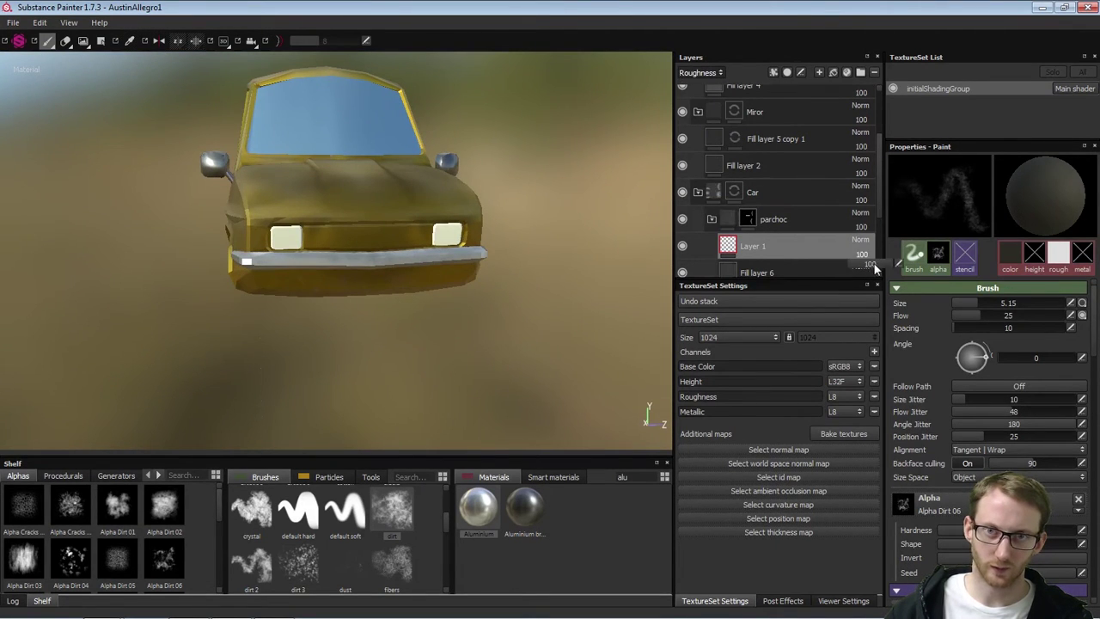
drag(876, 269, 840, 271)
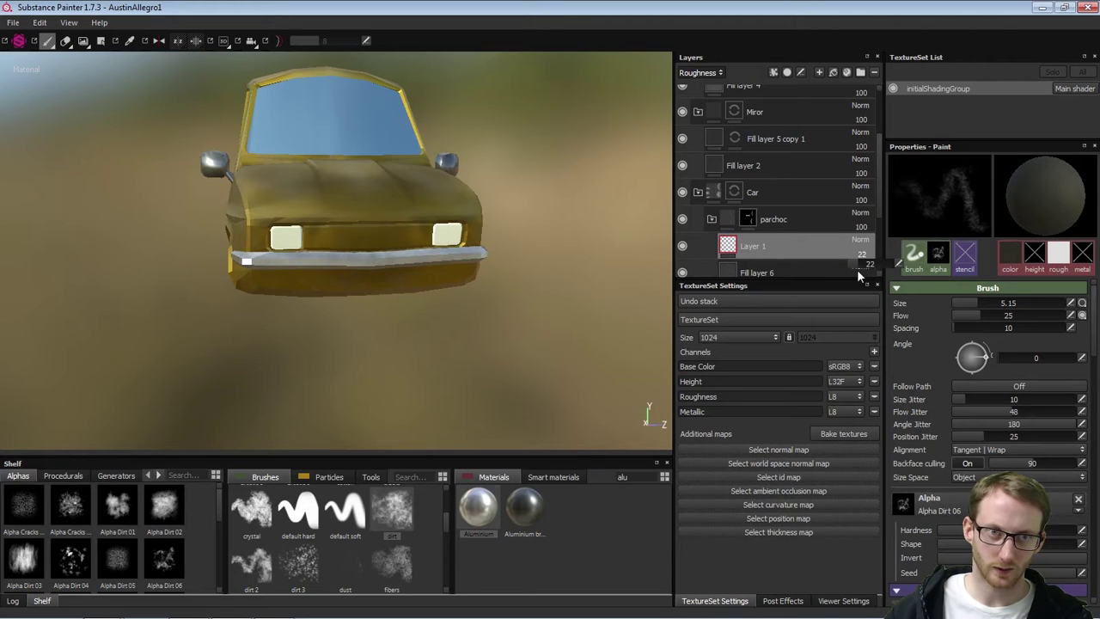
Examine the softened dirt on the front bumper from above, head-on and close up
alt+drag(581, 279, 567, 365)
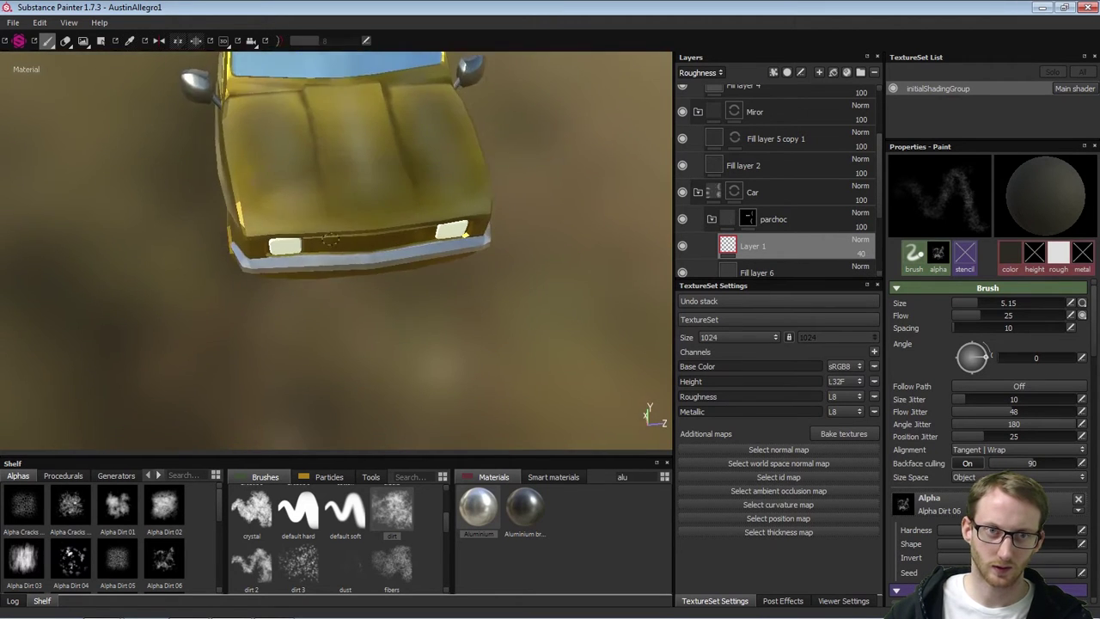
alt+right_drag(567, 365, 601, 318)
alt+drag(601, 318, 478, 241)
alt+right_drag(479, 241, 400, 317)
mouse_move(400, 318)
alt+mouse_down()
mouse_move(422, 288)
mouse_move(436, 296)
alt+mouse_up()
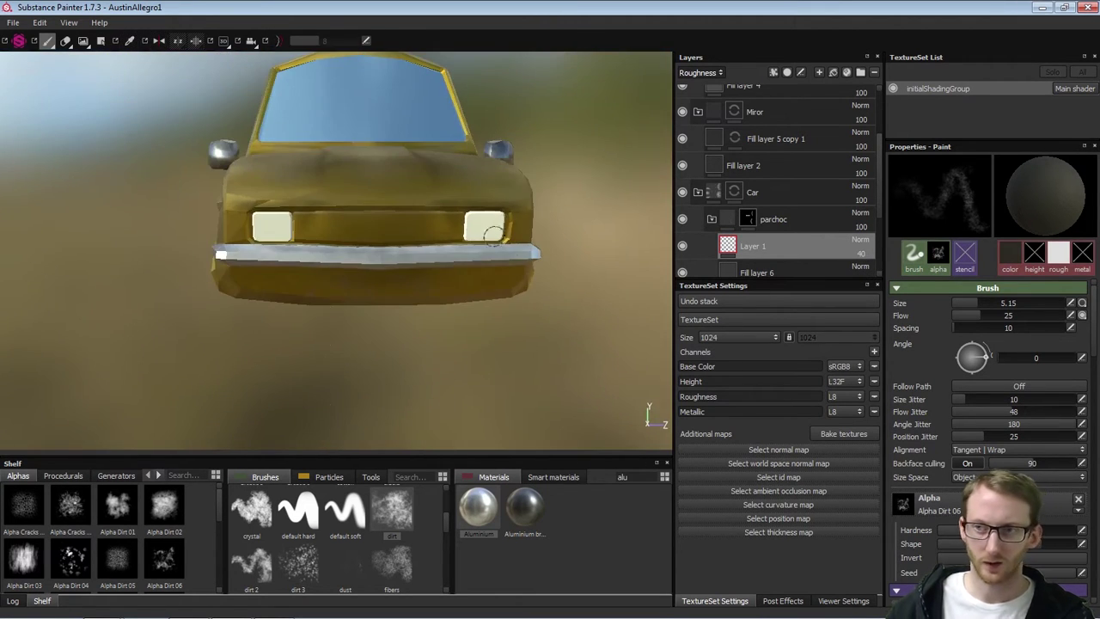
alt+drag(416, 225, 422, 316)
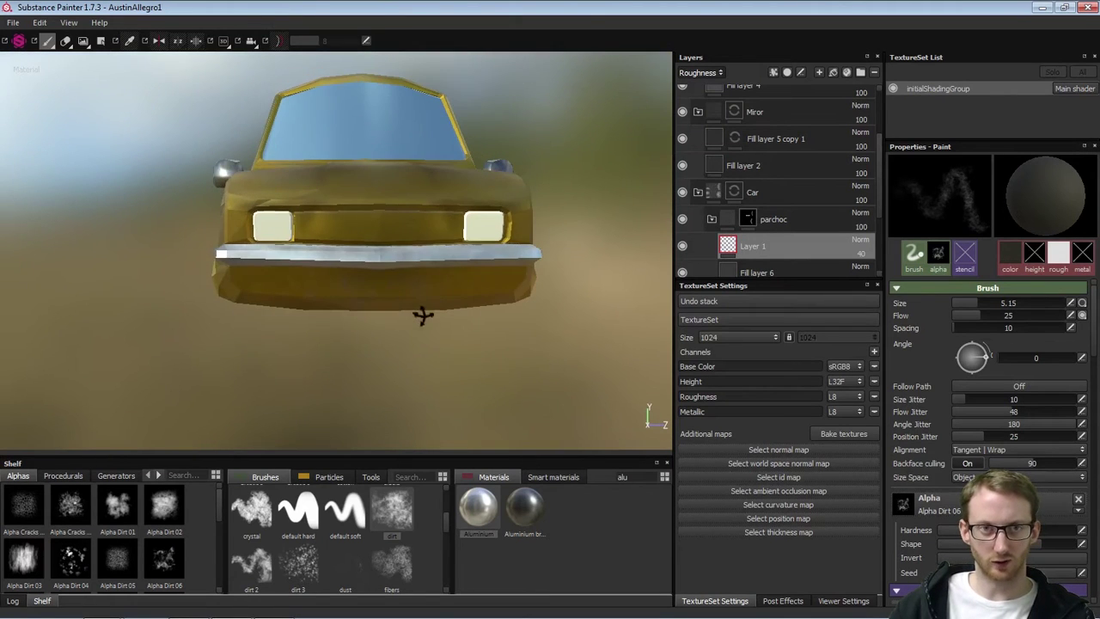
mouse_move(348, 203)
alt+right_down()
mouse_move(352, 241)
mouse_move(323, 261)
alt+right_up()
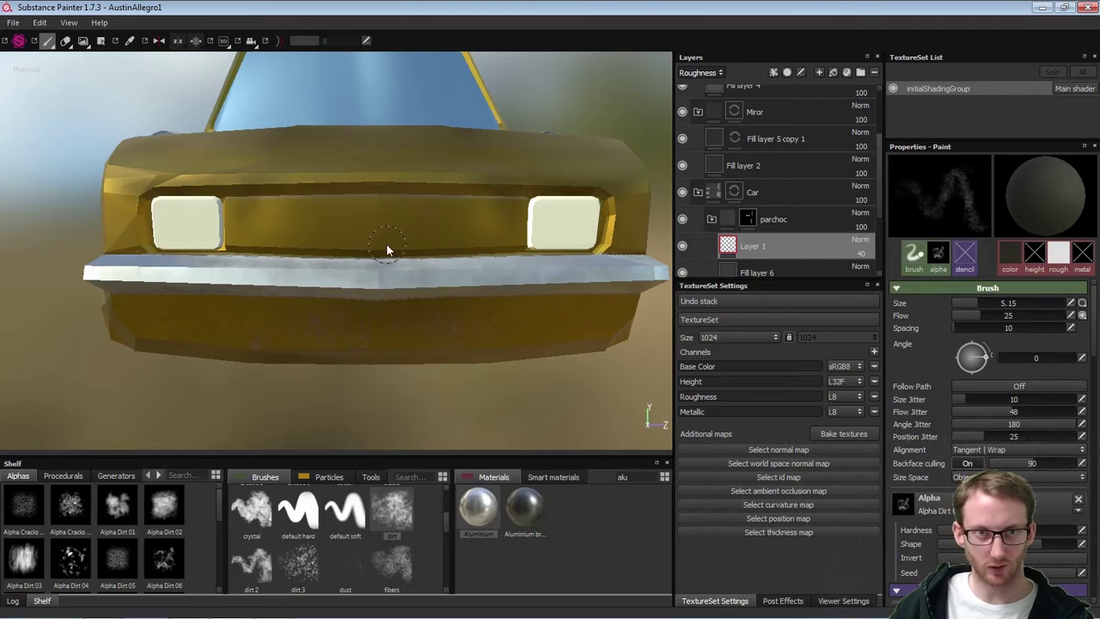
Inspect the bumper's texture in the 2D UV view, then return to the 3D view for a closer look
key(F3)
alt+right_drag(432, 207, 241, 239)
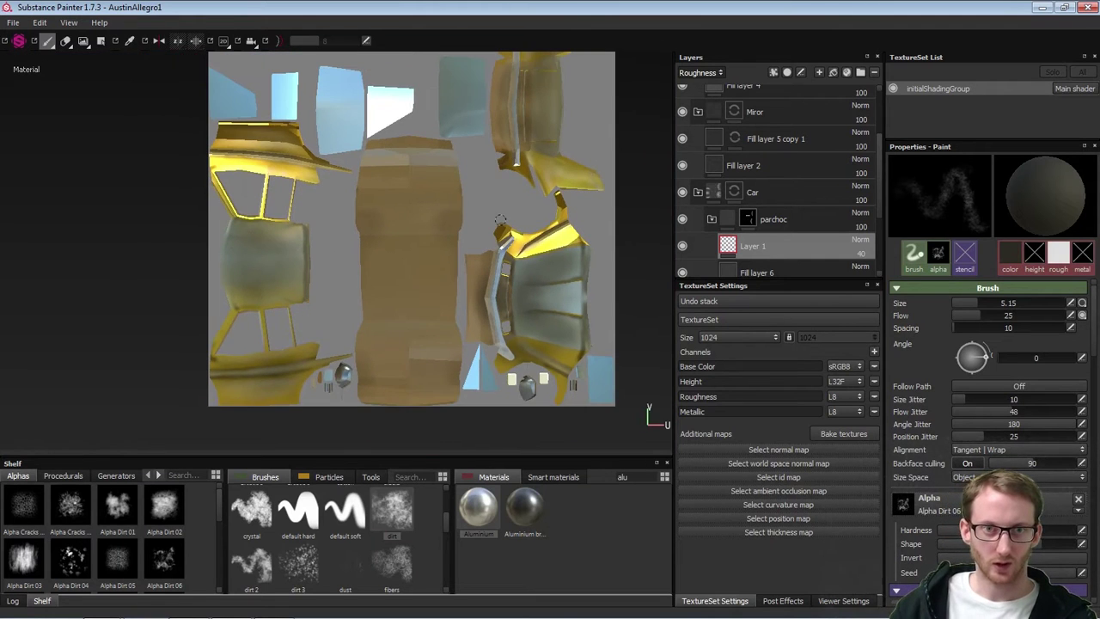
alt+right_drag(496, 292, 674, 296)
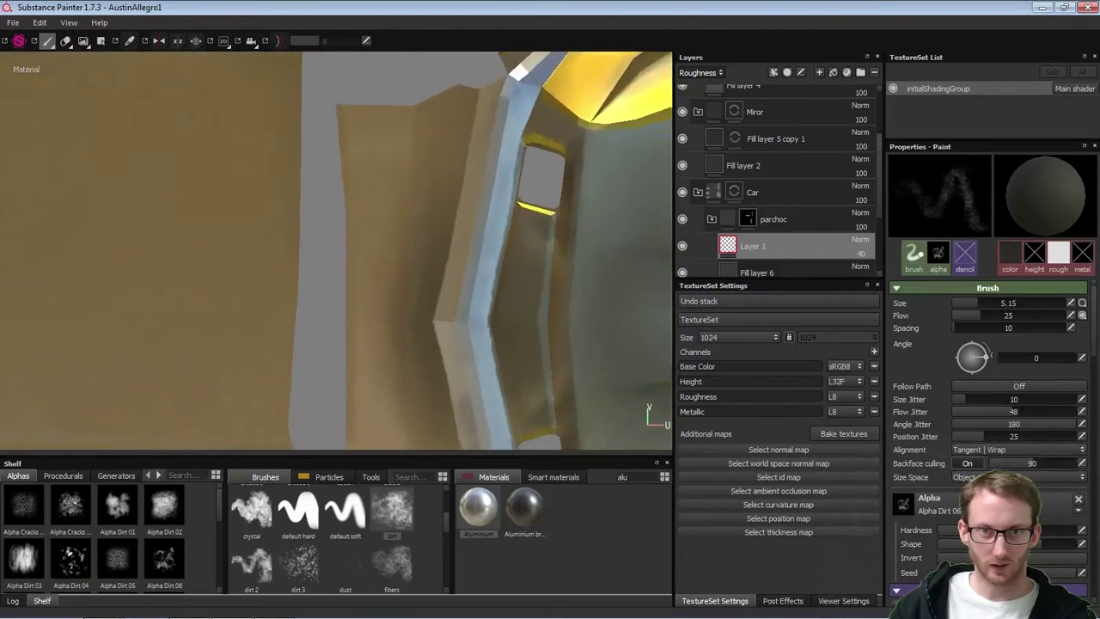
alt+right_drag(509, 248, 535, 245)
alt+middle_drag(535, 246, 477, 238)
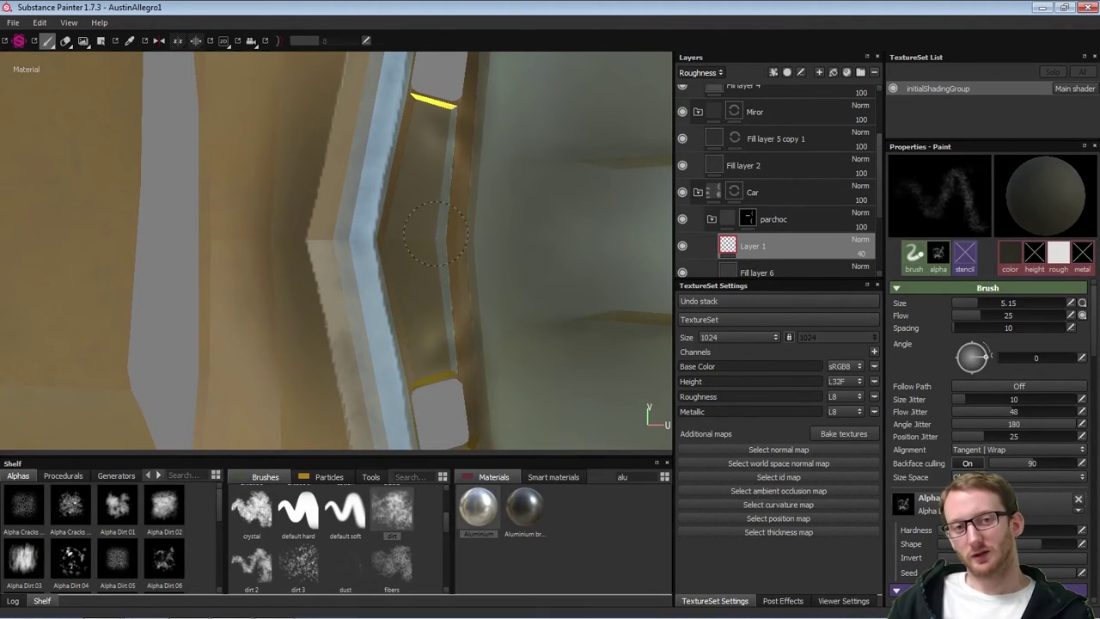
key(F2)
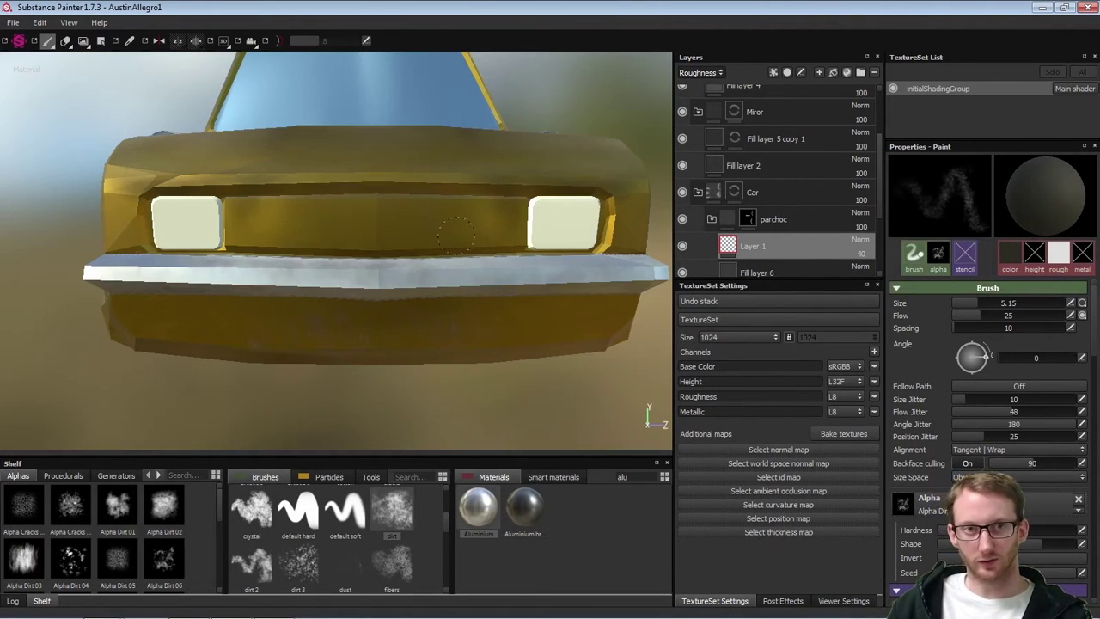
mouse_move(512, 363)
alt+mouse_down()
mouse_move(515, 349)
mouse_move(502, 347)
alt+mouse_up()
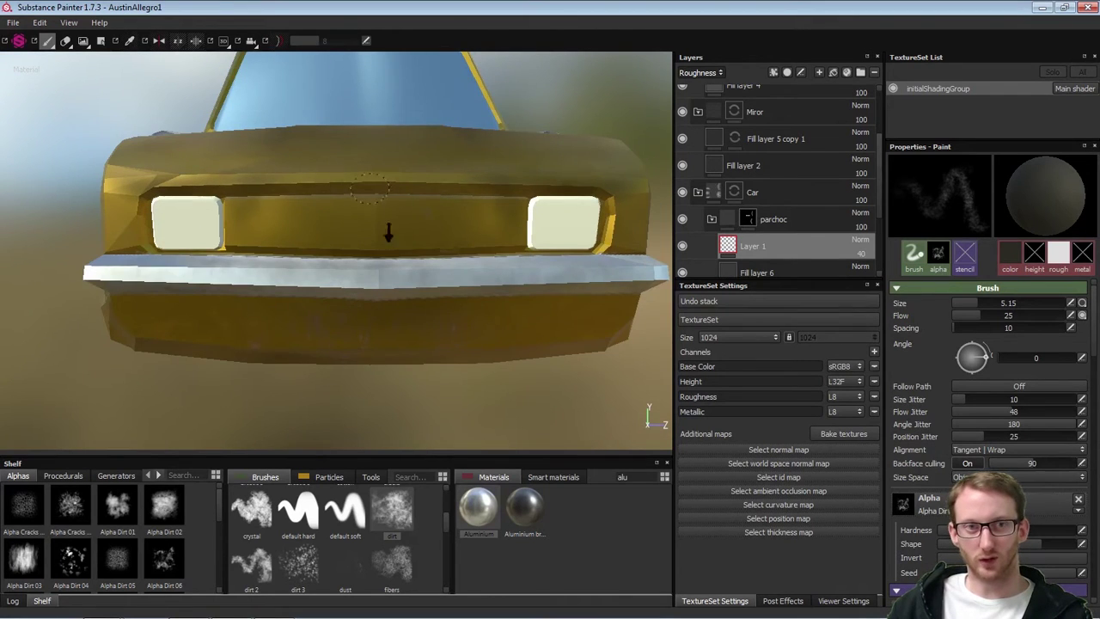
alt+right_drag(370, 188, 389, 224)
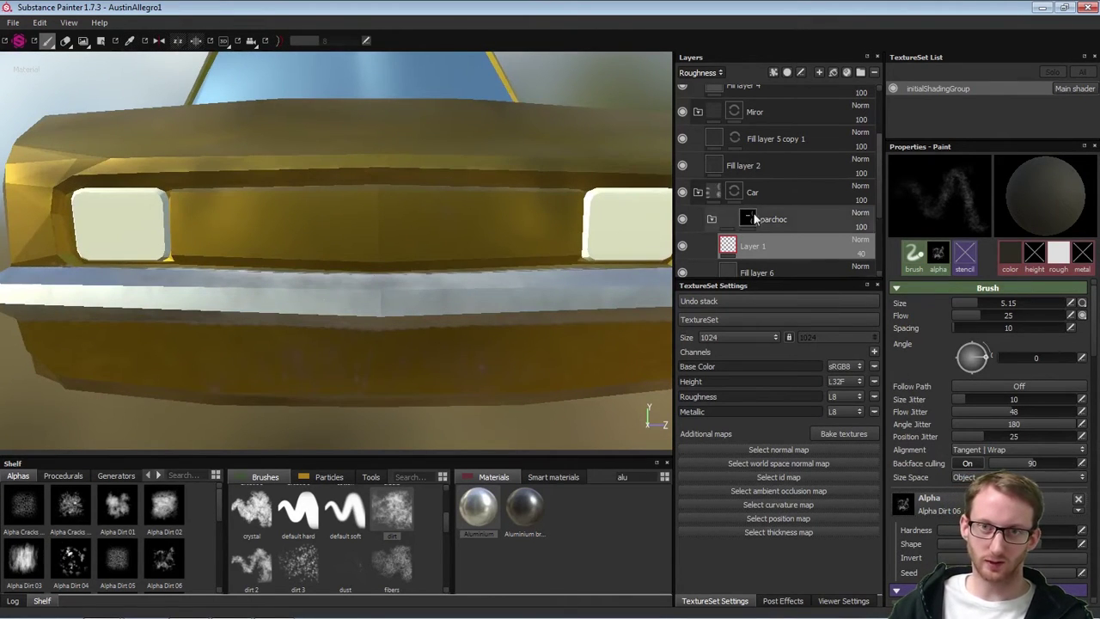
Switch the layer stack from the Roughness channel back to Base Color
click(698, 75)
click(712, 81)
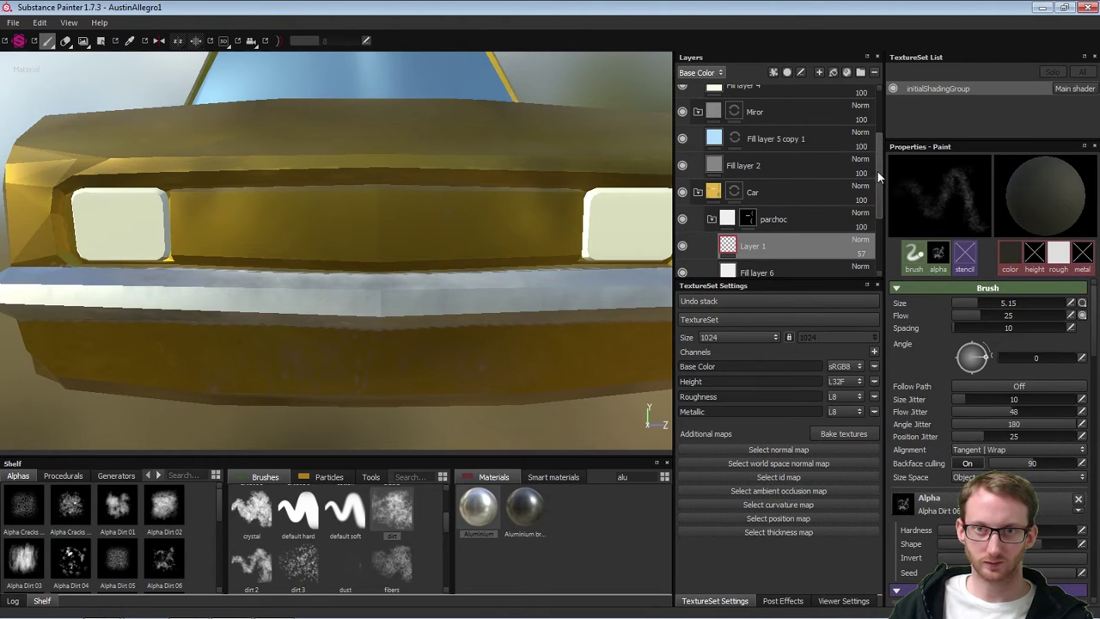
drag(878, 177, 880, 166)
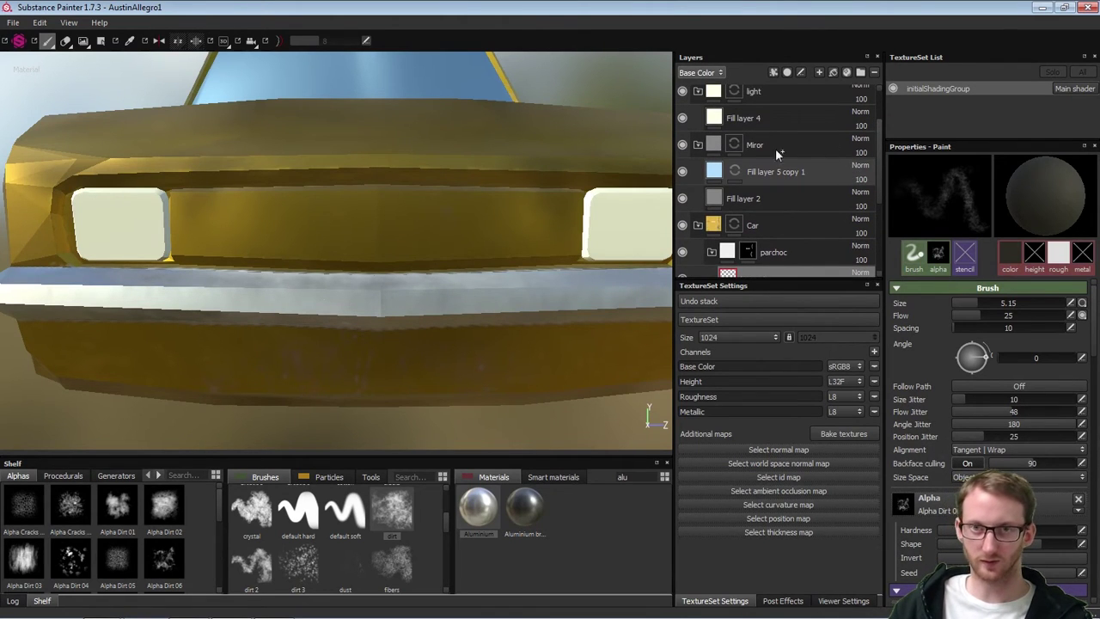
click(13, 23)
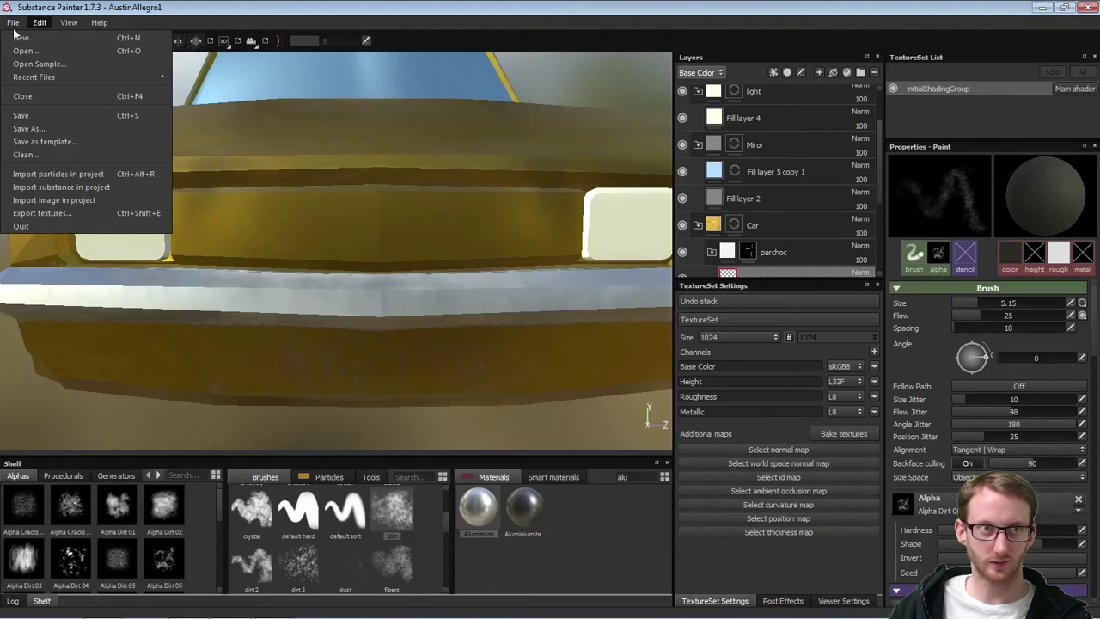
click(286, 11)
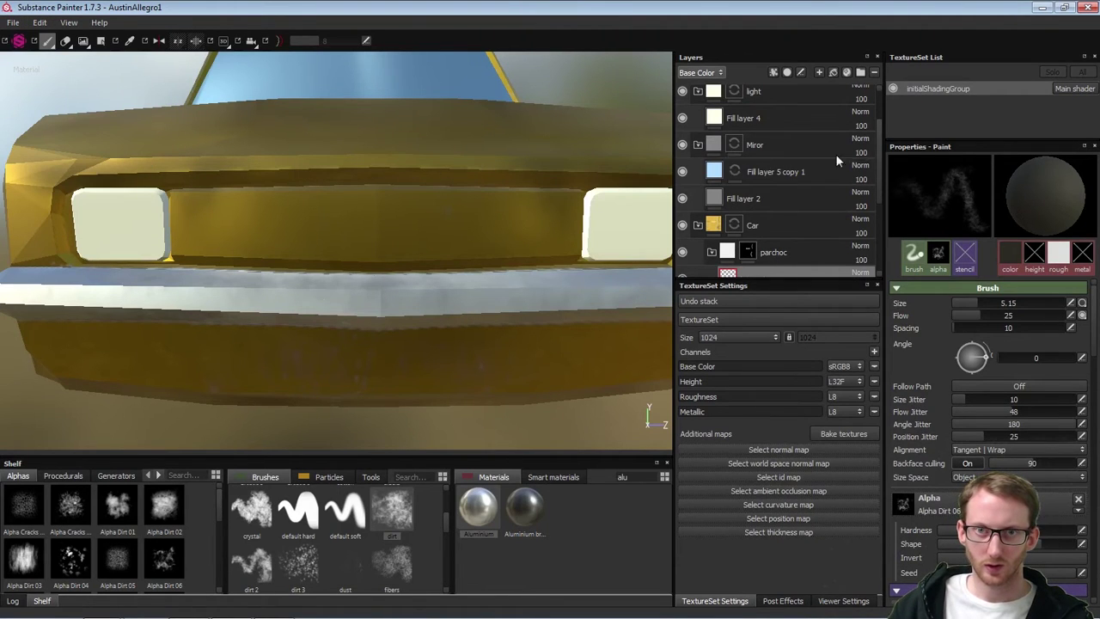
Create a new folder above parchoc inside the Car group and give it a black mask
mouse_move(877, 135)
mouse_down()
mouse_move(879, 102)
mouse_move(873, 140)
mouse_up()
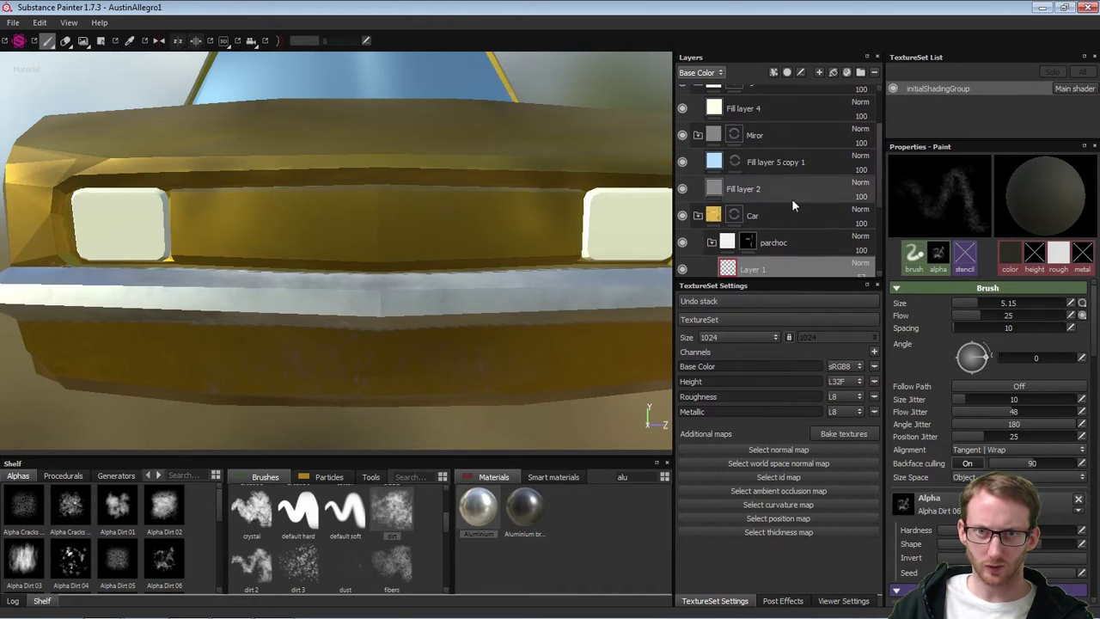
click(777, 218)
click(794, 242)
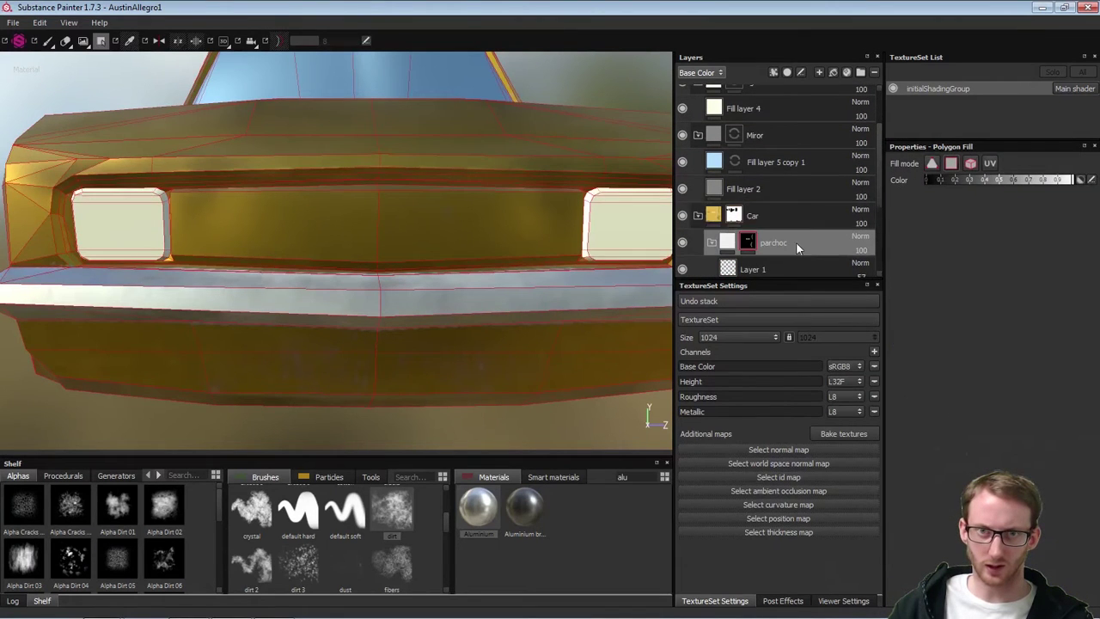
click(866, 184)
click(877, 205)
drag(878, 175, 883, 201)
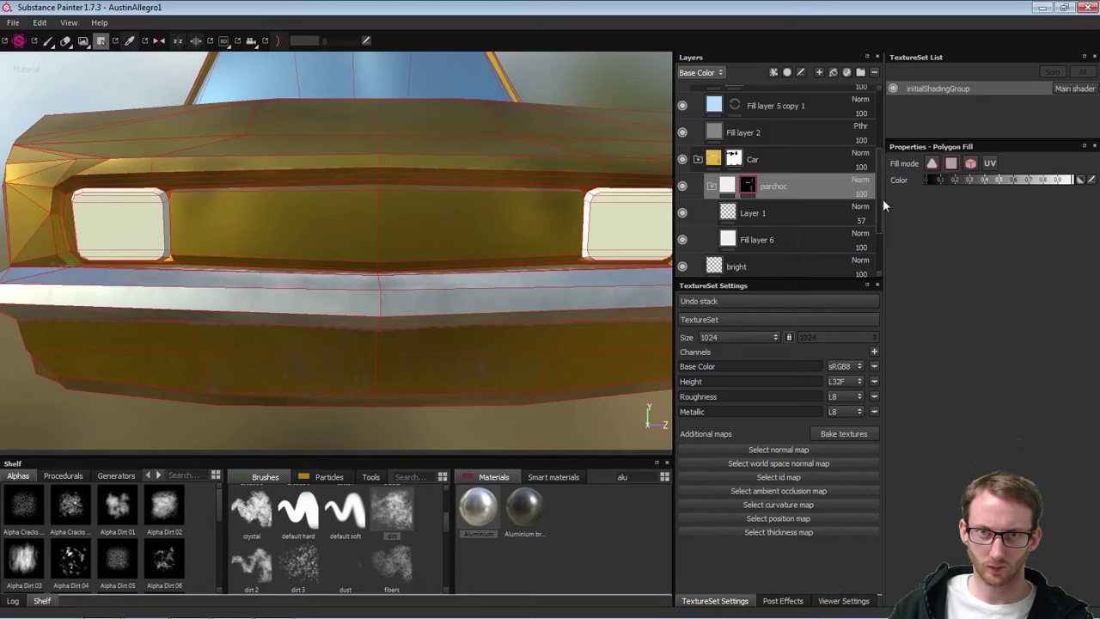
click(779, 207)
click(789, 186)
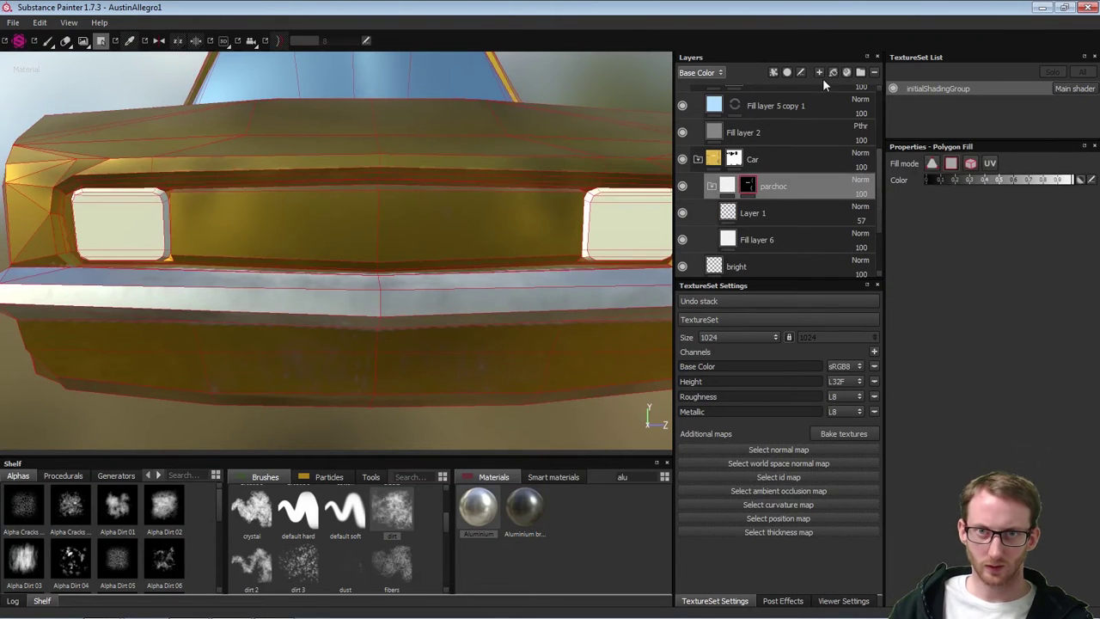
click(860, 73)
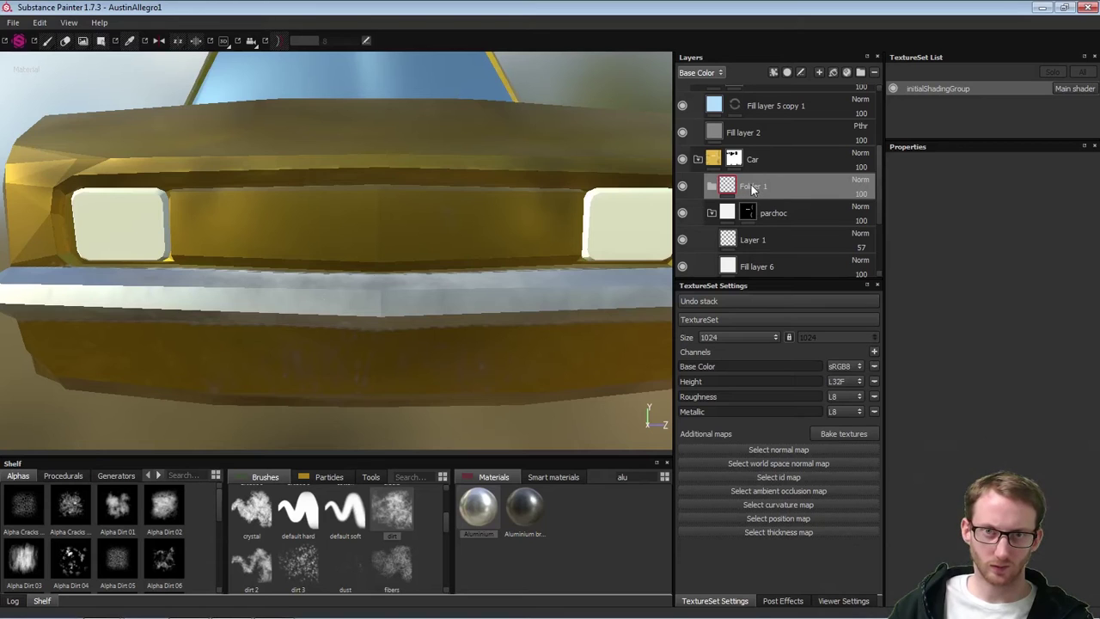
right_click(771, 186)
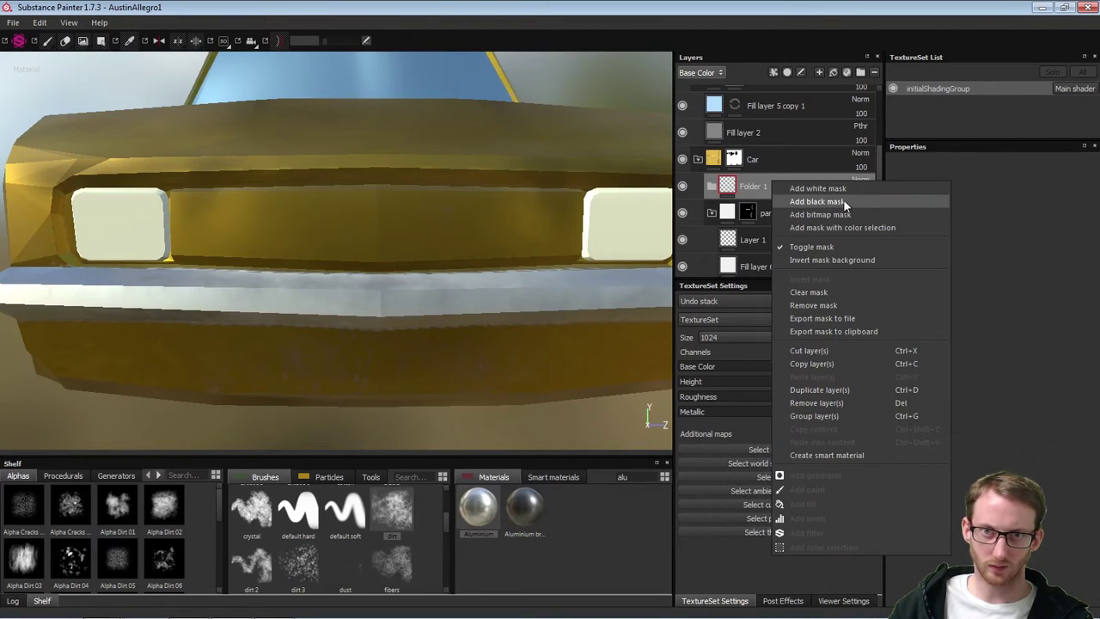
click(843, 199)
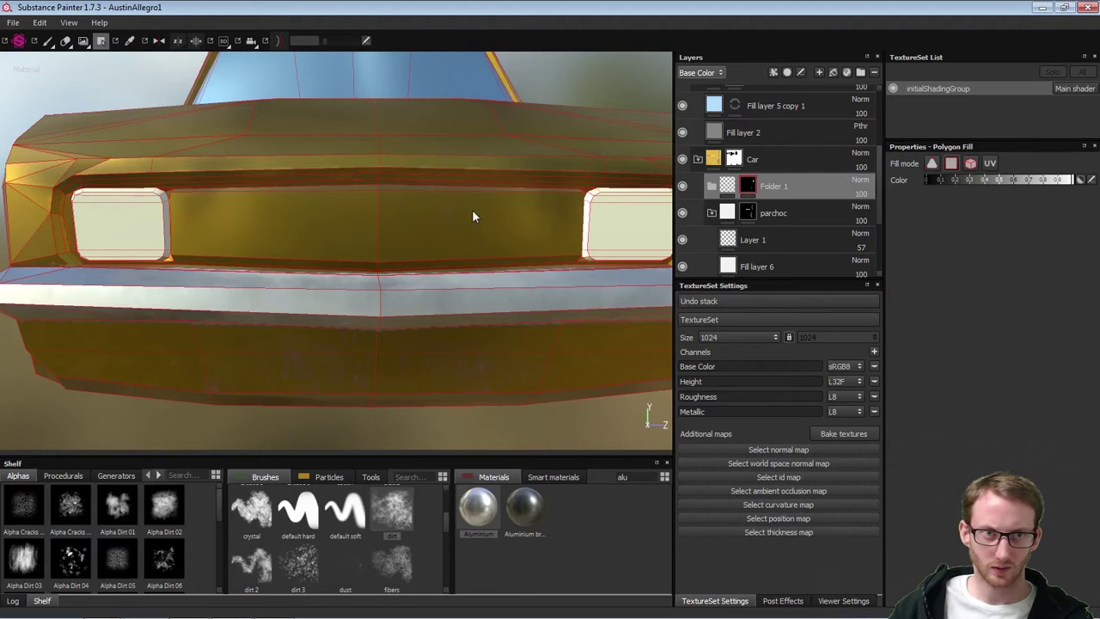
Reveal the front grille's faces in Folder 1's mask and place a new fill layer inside that folder
alt+drag(474, 163, 413, 190)
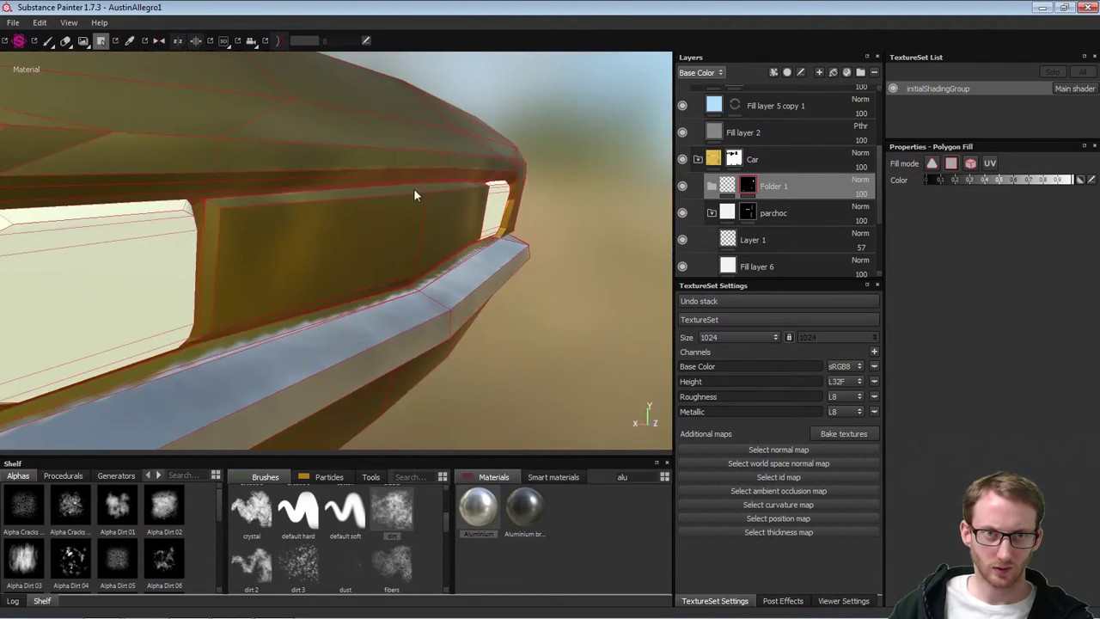
alt+drag(525, 208, 598, 186)
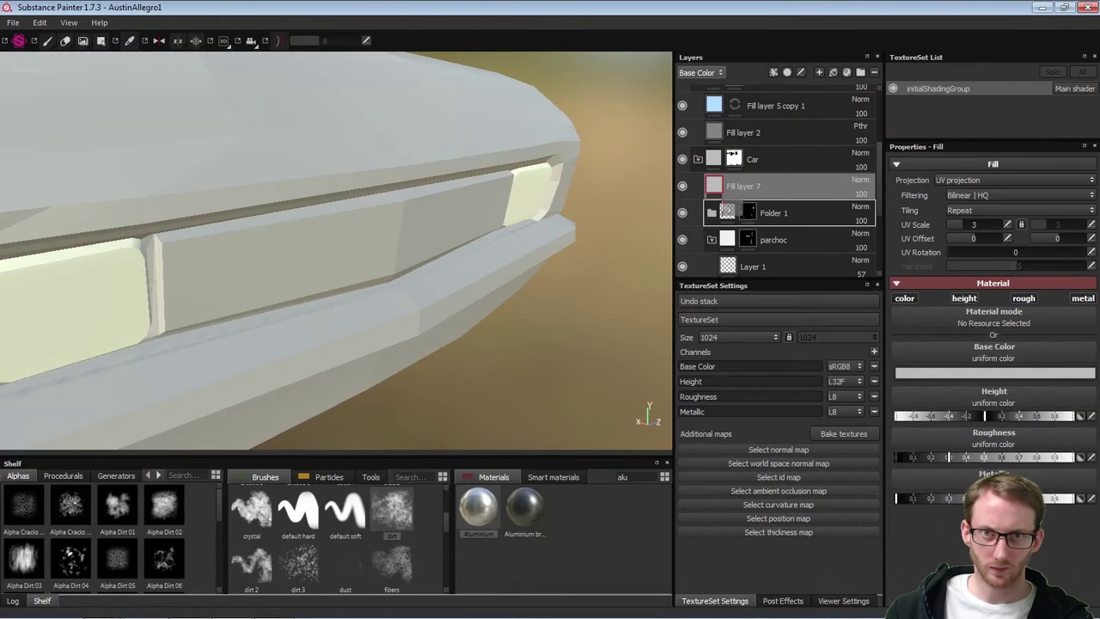
alt+drag(409, 271, 361, 275)
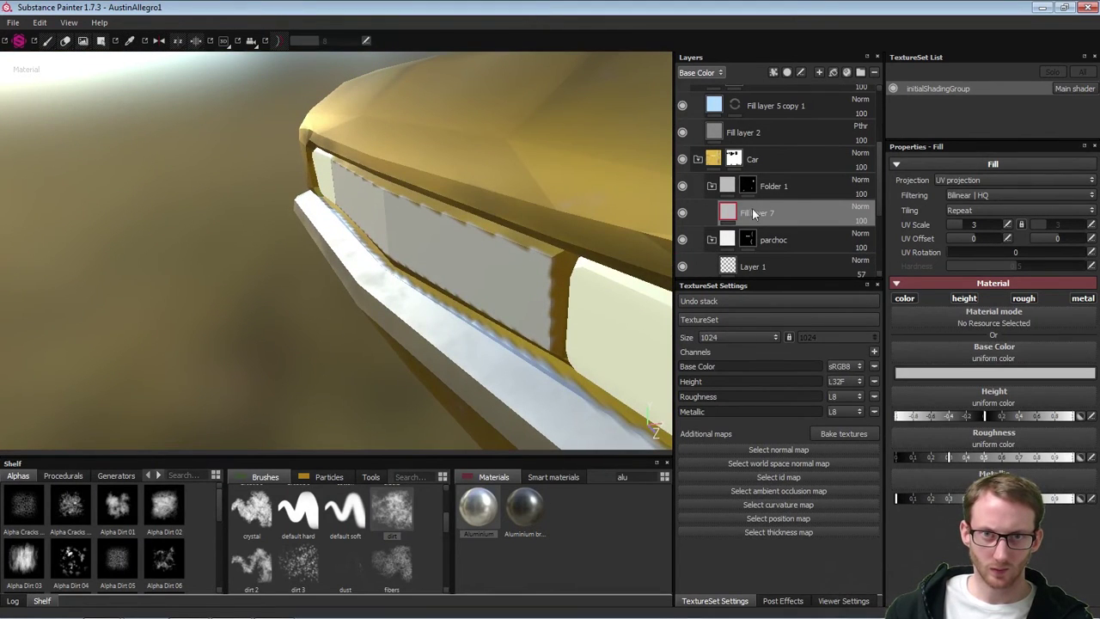
Add the missing edge faces of the front grille beside the headlights and along its rim to Folder 1's mask
click(745, 178)
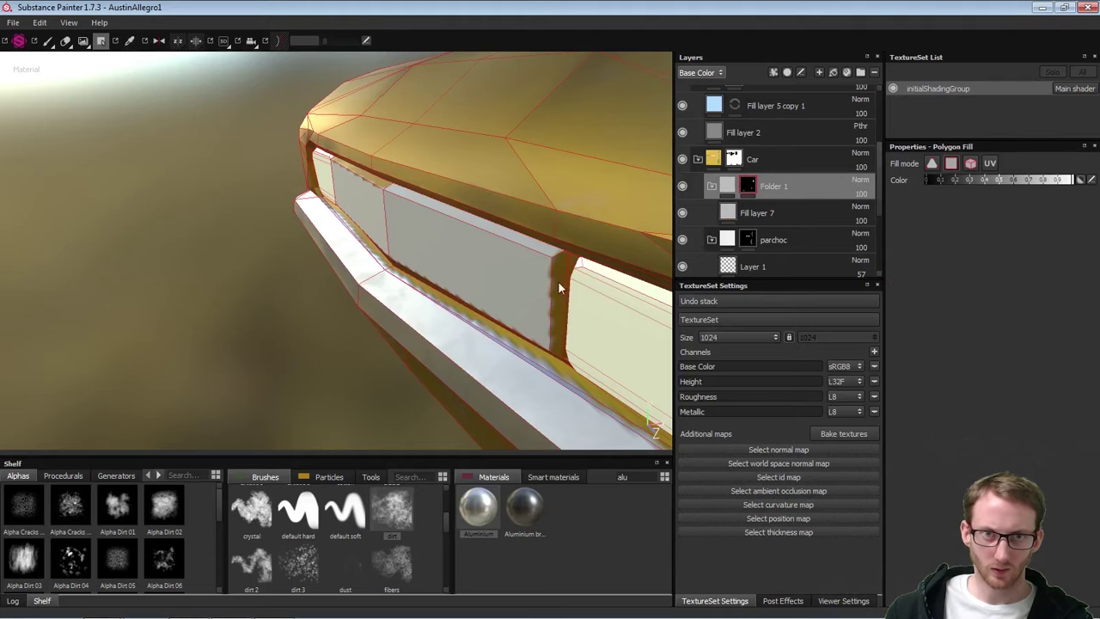
alt+drag(554, 271, 306, 365)
alt+drag(363, 312, 381, 342)
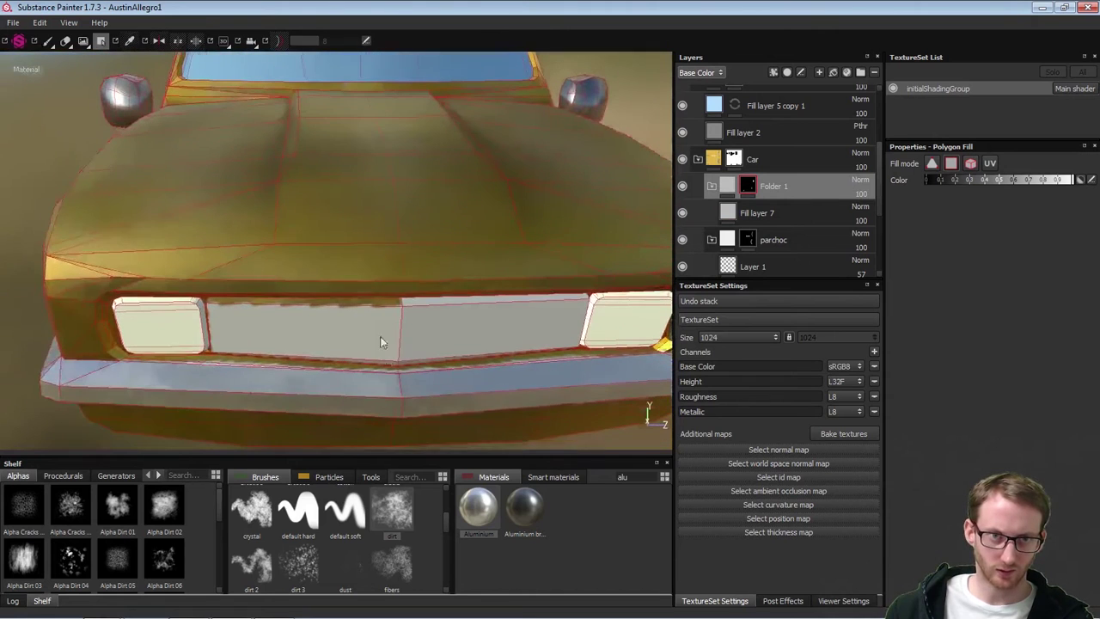
mouse_move(226, 341)
alt+mouse_down()
mouse_move(334, 312)
mouse_move(336, 294)
mouse_move(273, 358)
mouse_move(227, 323)
alt+mouse_up()
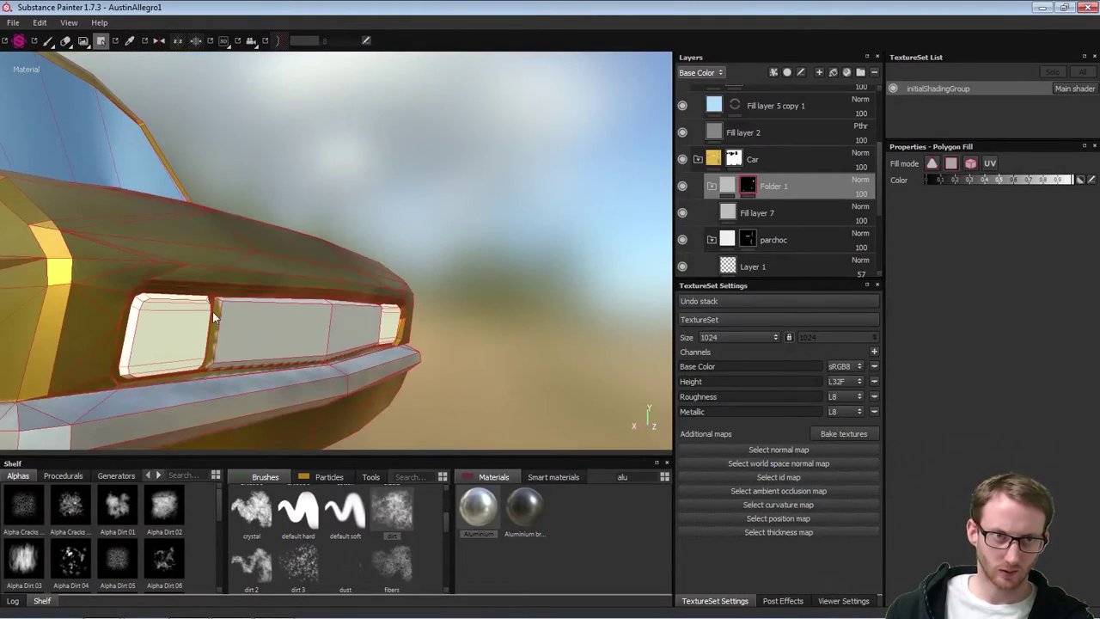
click(219, 310)
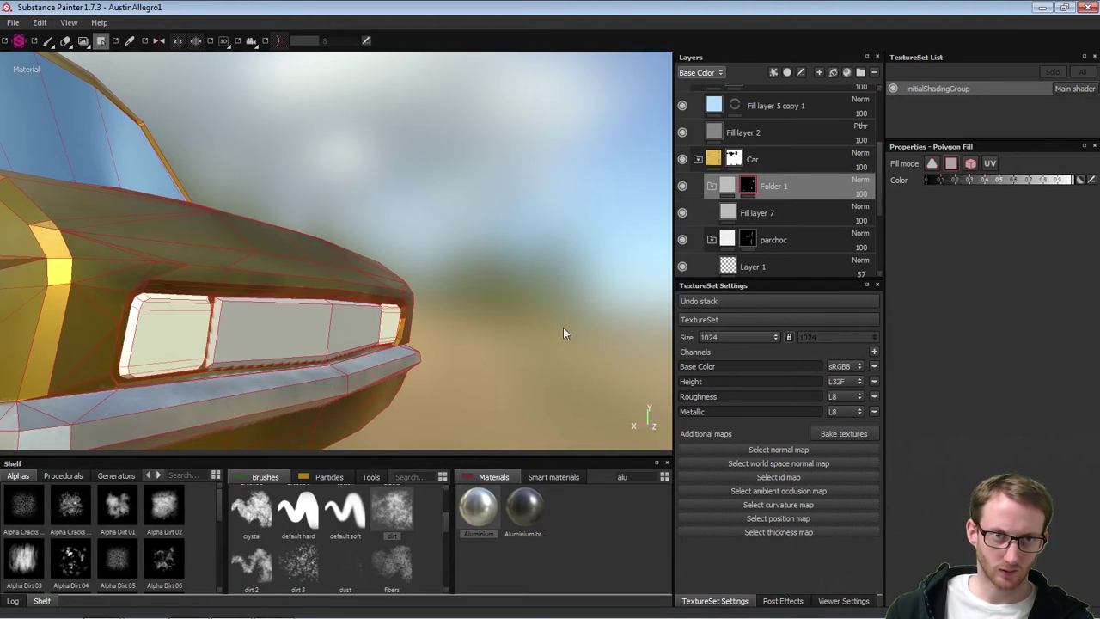
alt+drag(562, 328, 428, 354)
alt+right_drag(384, 313, 185, 255)
alt+drag(185, 255, 417, 234)
alt+right_drag(418, 234, 498, 305)
alt+middle_drag(499, 304, 479, 215)
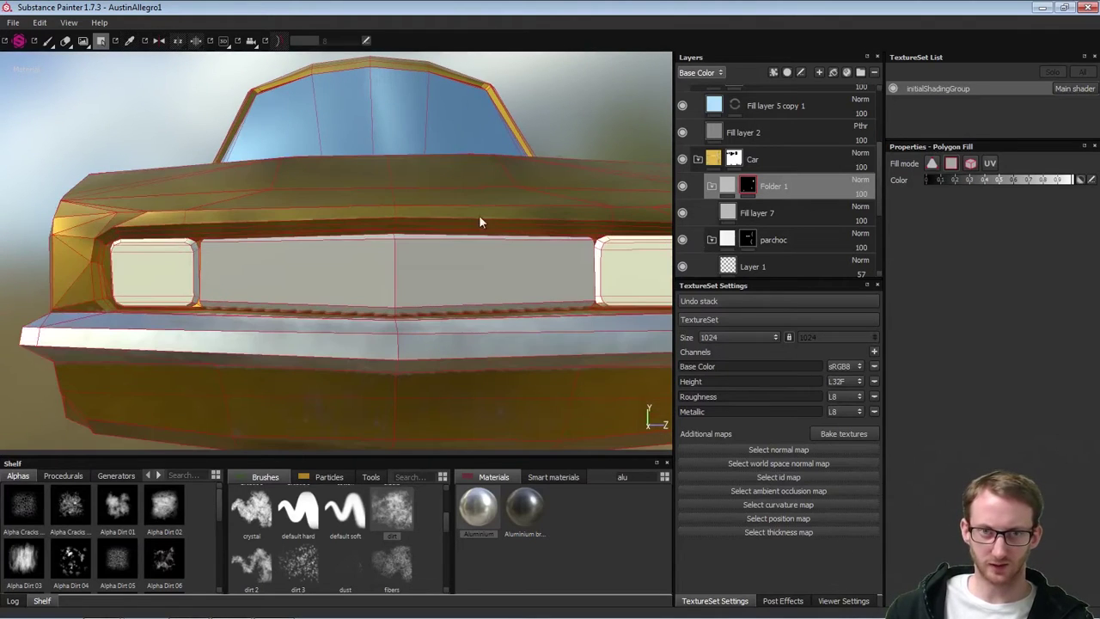
Hide and show Fill layer 7 to compare the front of the car with and without the grille fill
click(759, 215)
alt+drag(497, 238, 555, 267)
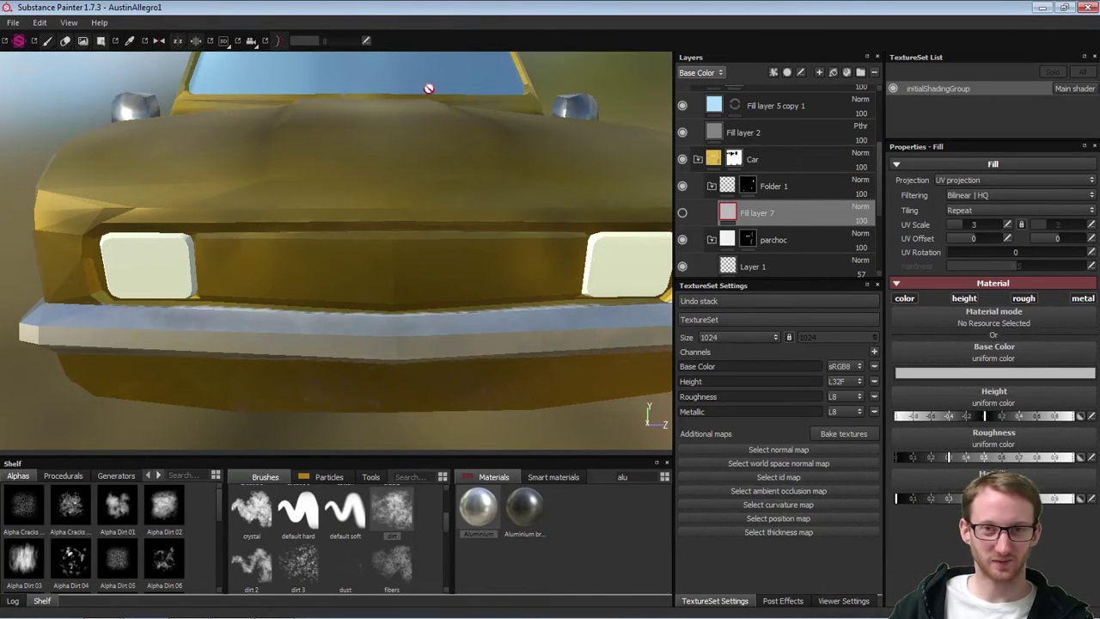
alt+drag(347, 257, 389, 261)
click(682, 213)
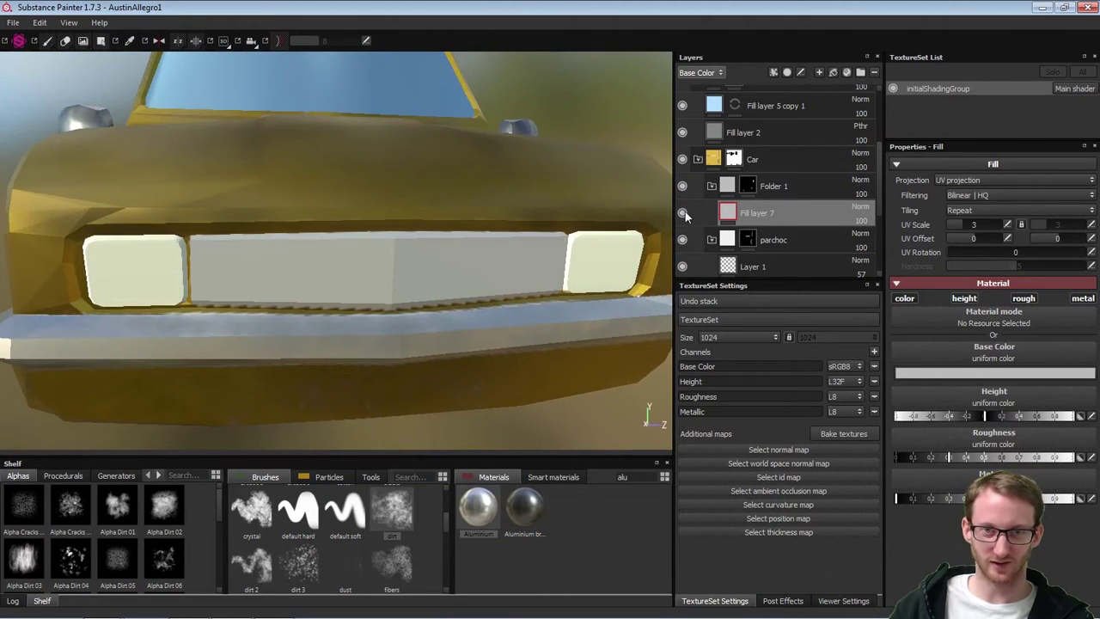
alt+drag(498, 241, 444, 220)
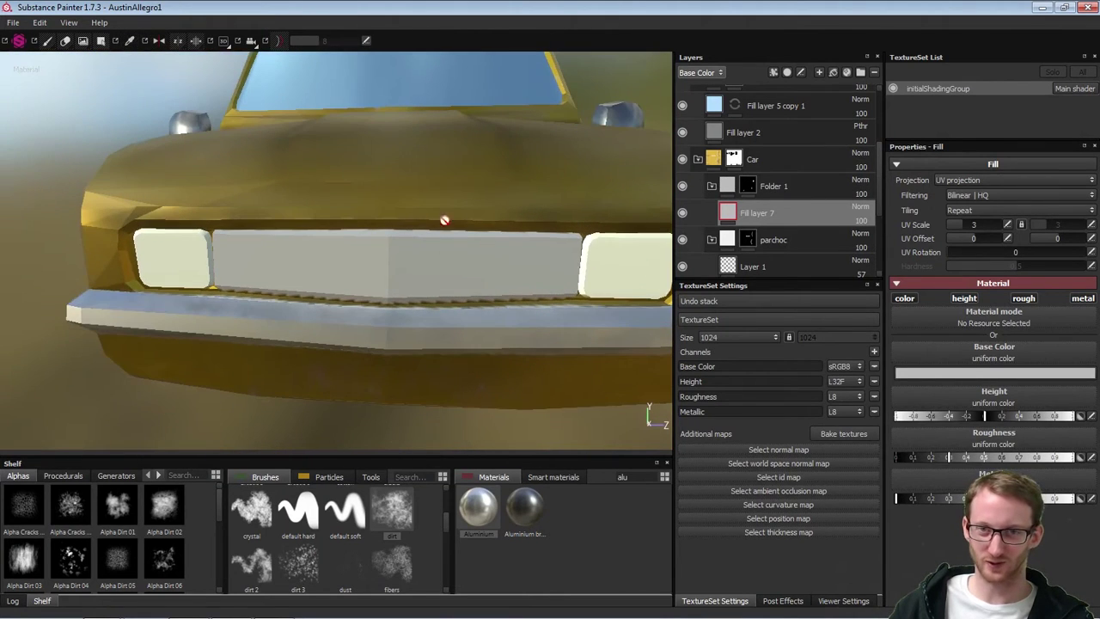
Set Fill layer 7's base color to a dark grey of 0.039
click(945, 374)
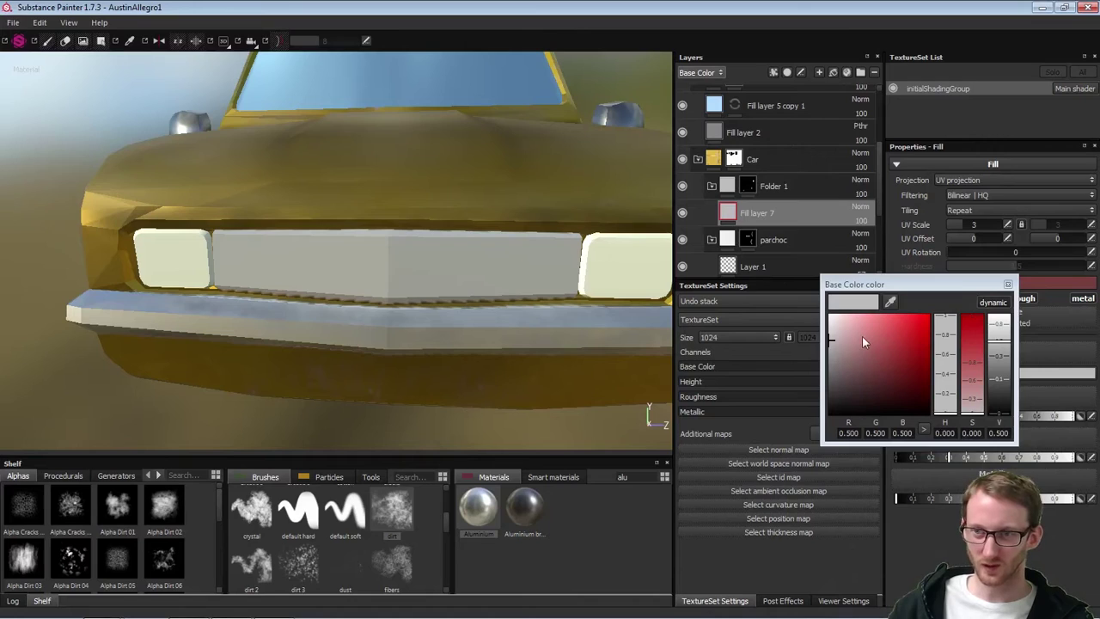
drag(861, 336, 820, 401)
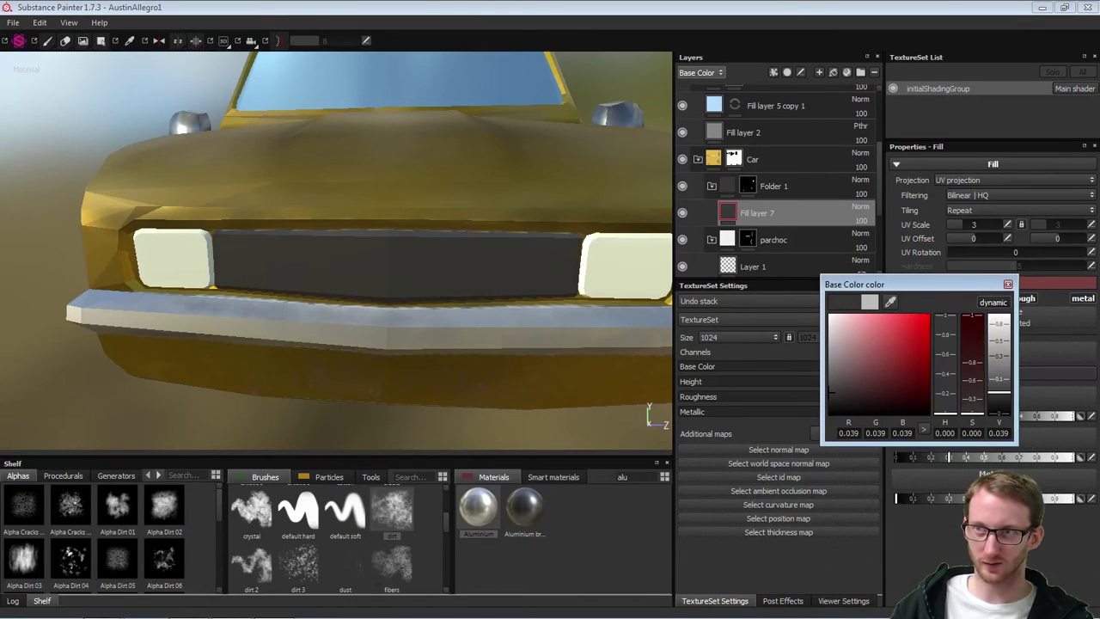
Switch to the browser to examine the front grille in the 1973 Austin Allegro photos, and return to Substance Painter
key(alt+Tab)
mouse_move(847, 70)
mouse_down()
mouse_move(576, 40)
mouse_move(587, 41)
mouse_up()
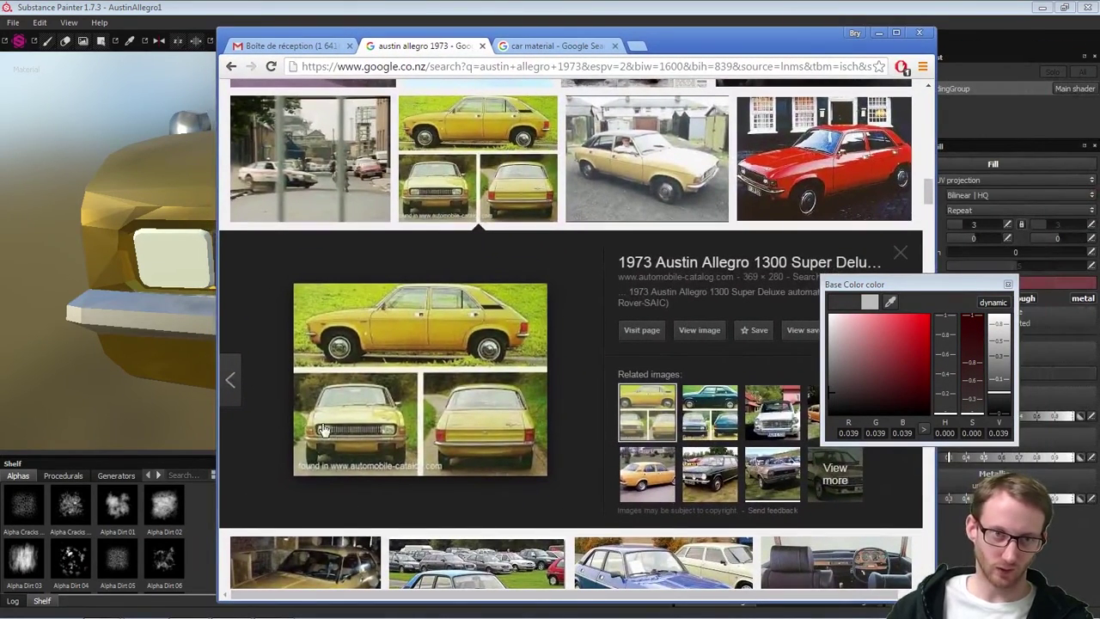
drag(744, 44, 1099, 49)
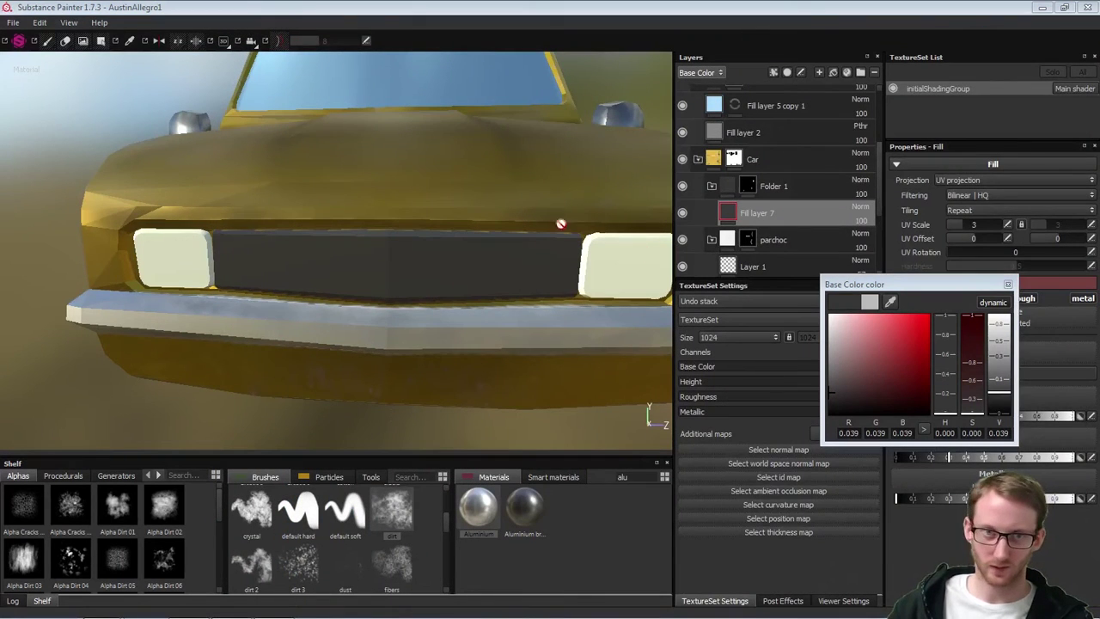
Darken Fill layer 7's base color to near black for the front grille
alt+drag(398, 244, 449, 246)
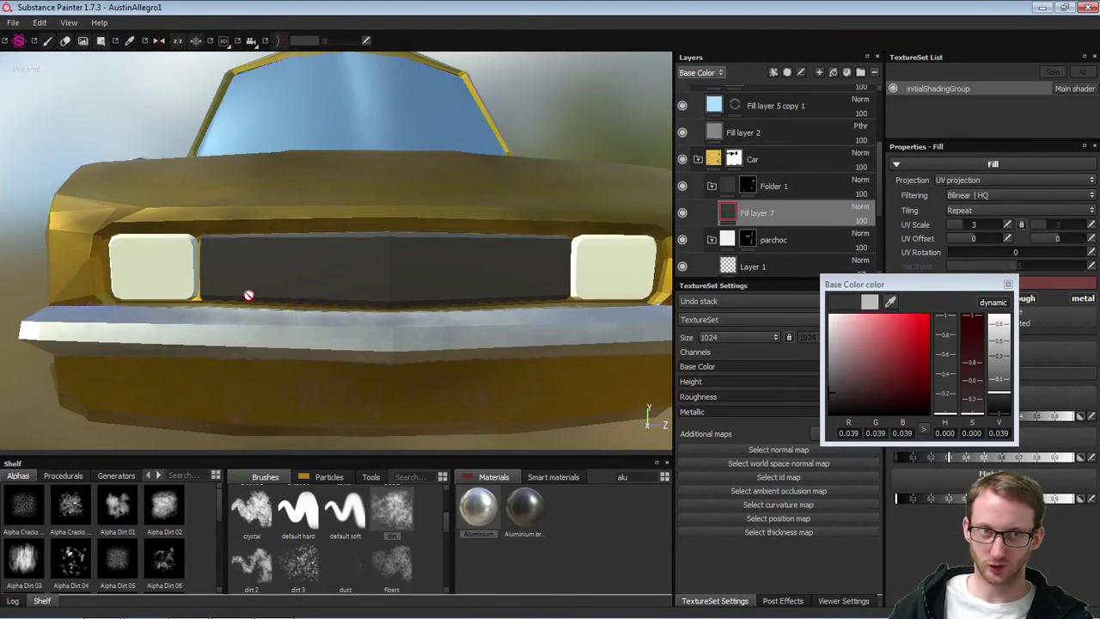
drag(836, 396, 826, 404)
click(1007, 284)
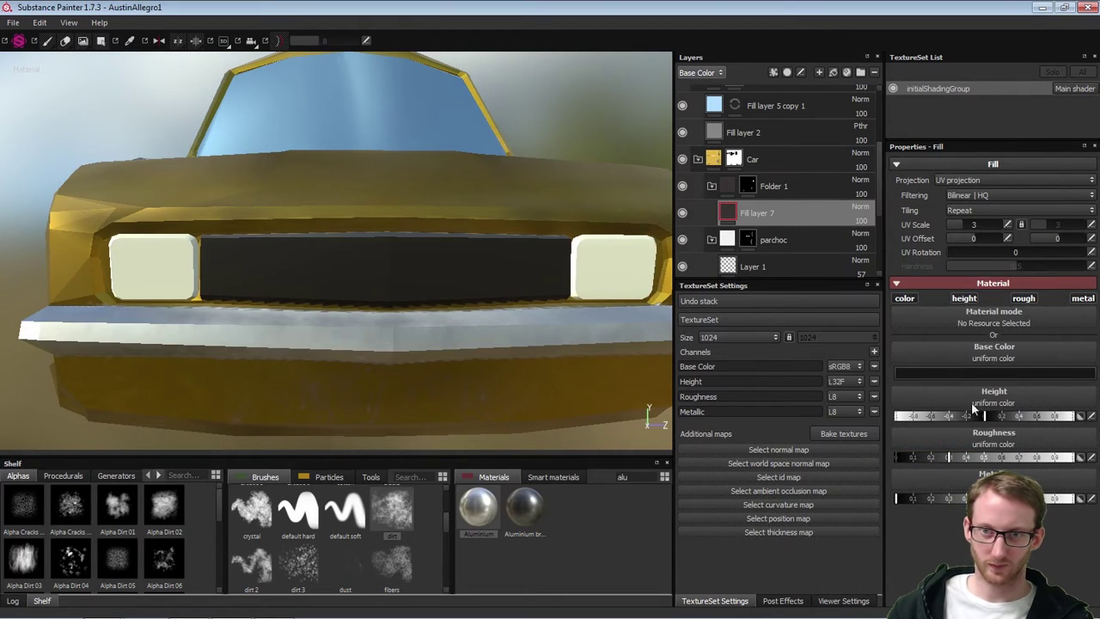
Turn off Fill layer 7's height channel and set its metallic to about 0.67 and roughness to about 0.4
click(963, 298)
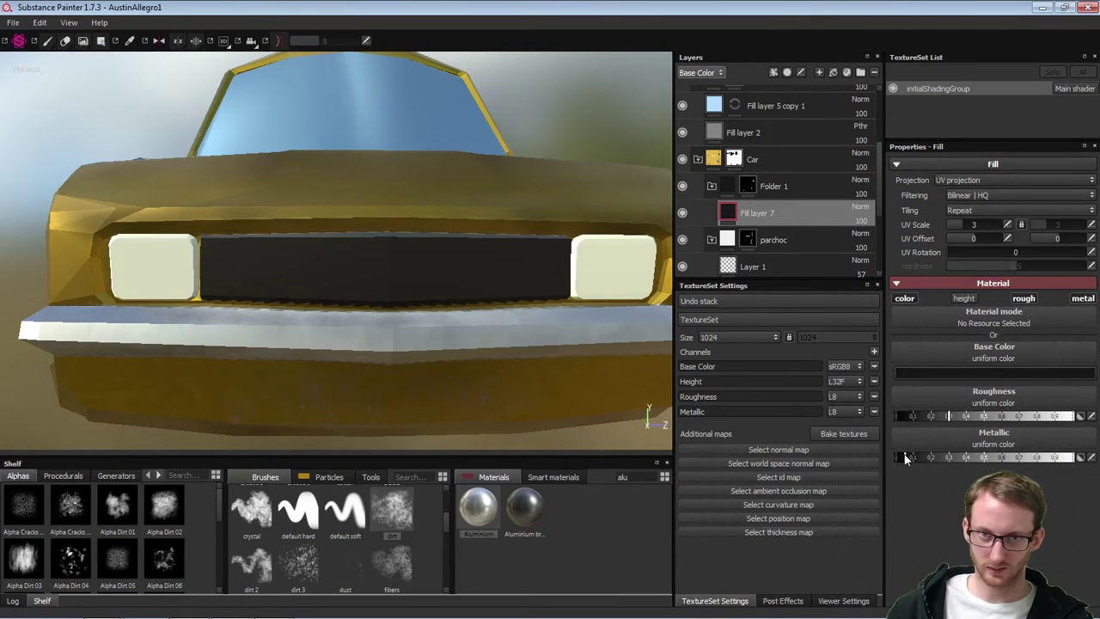
drag(900, 456, 1015, 455)
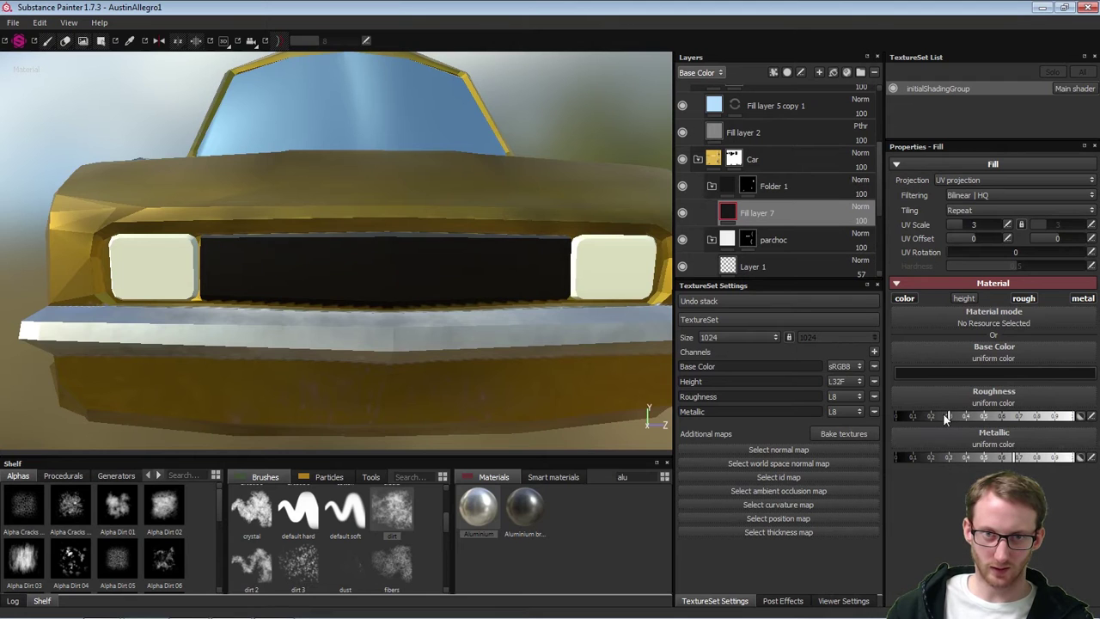
alt+drag(597, 333, 659, 367)
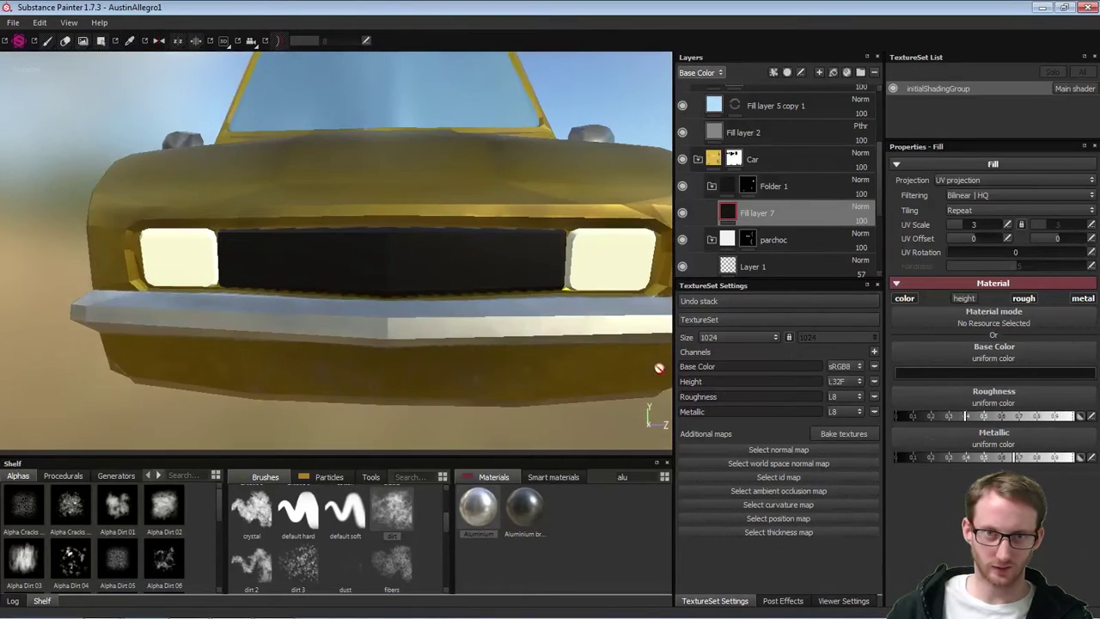
Lighten Fill layer 7's base color to a dark grey of 0.046
click(960, 375)
mouse_move(833, 390)
mouse_down()
mouse_move(823, 396)
mouse_move(841, 393)
mouse_up()
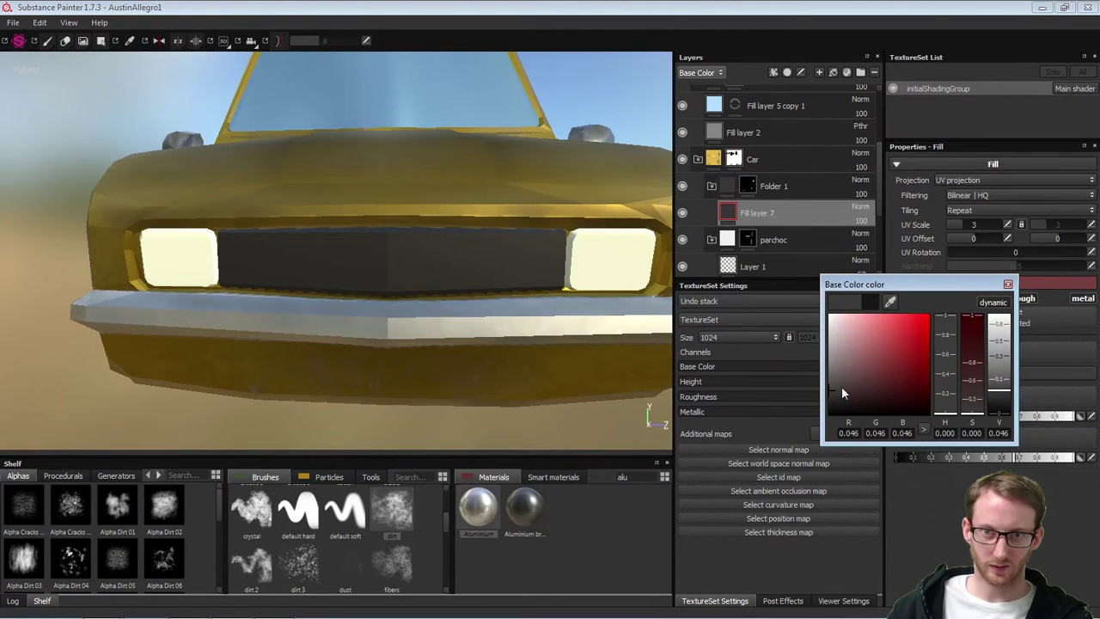
click(1008, 285)
alt+drag(449, 343, 434, 374)
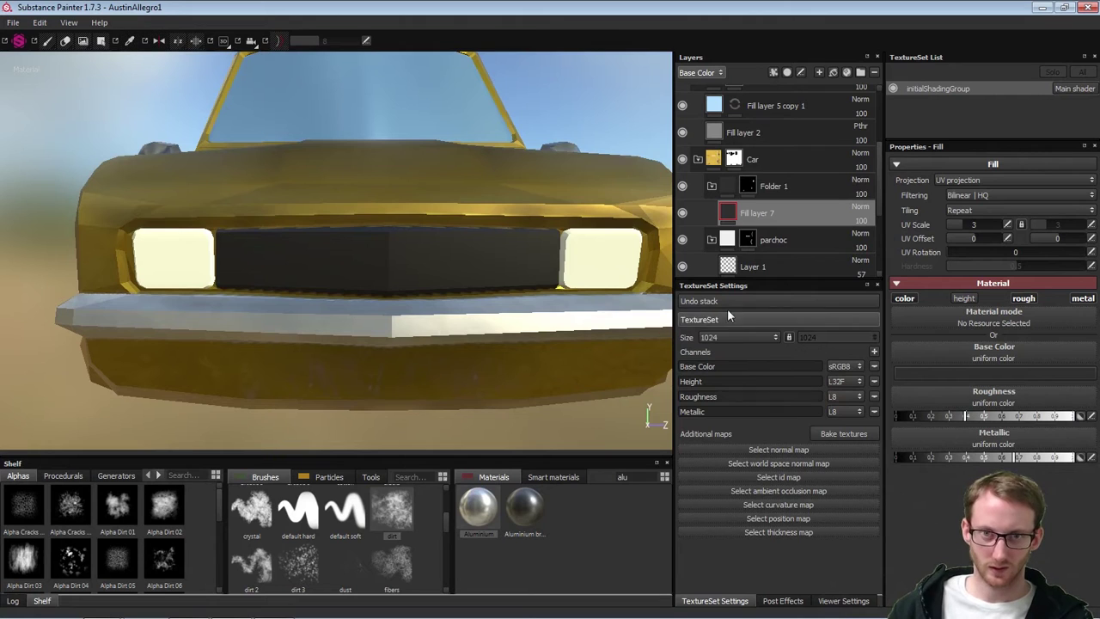
Add a paint layer above Fill layer 7 and choose the default hard brush
click(821, 73)
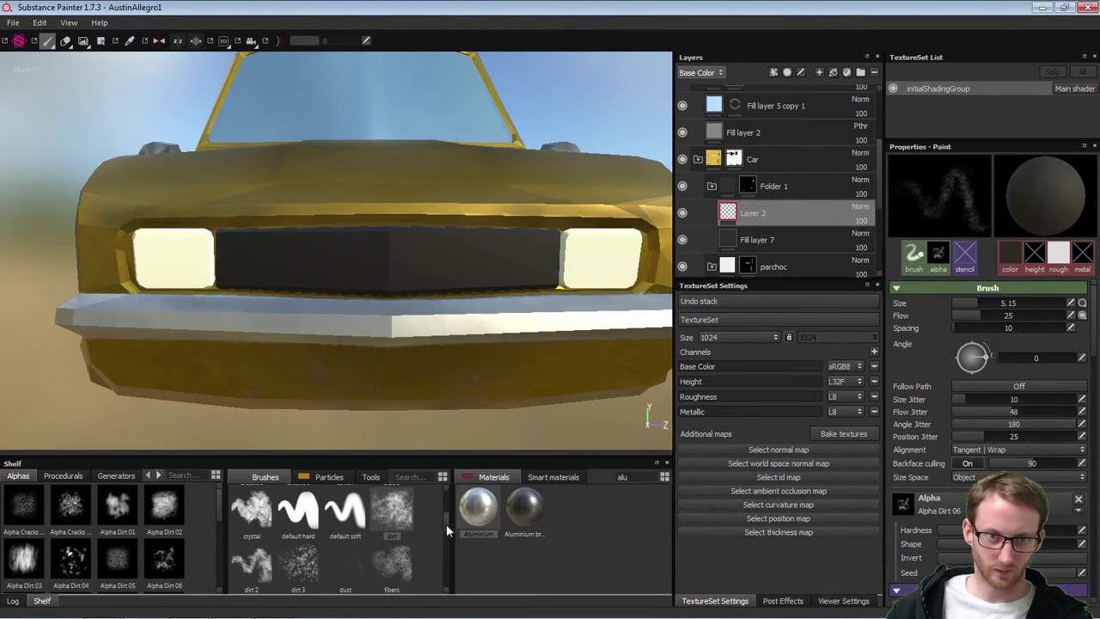
click(293, 516)
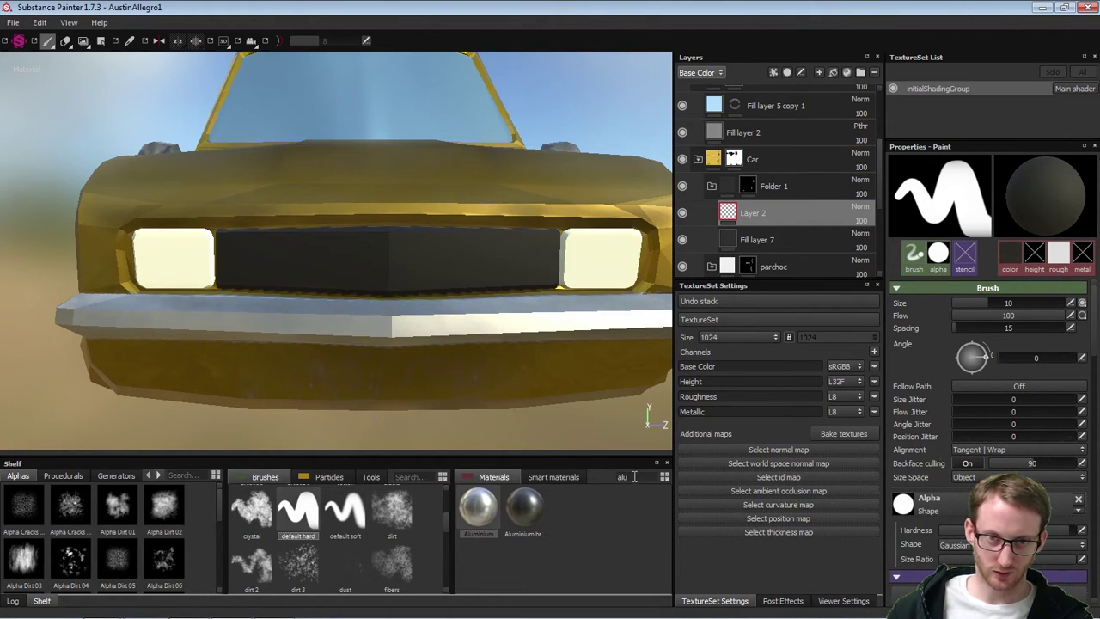
Load the uniform rubber material onto the brush and leave only its color channel enabled
key(BackSpace)
key(BackSpace)
key(BackSpace)
text(ru)
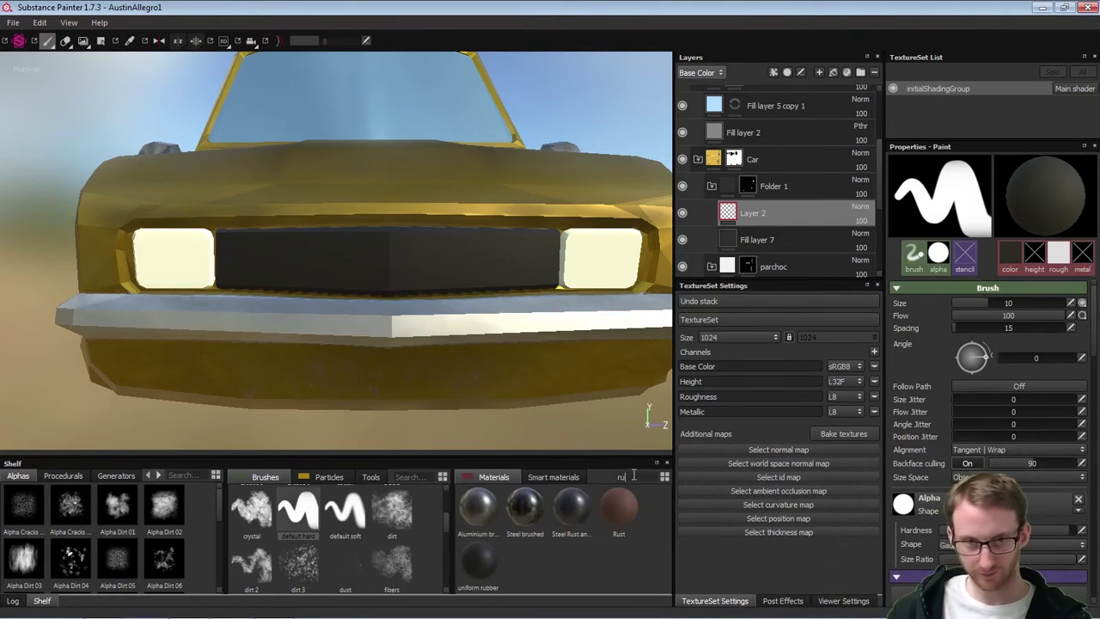
click(478, 560)
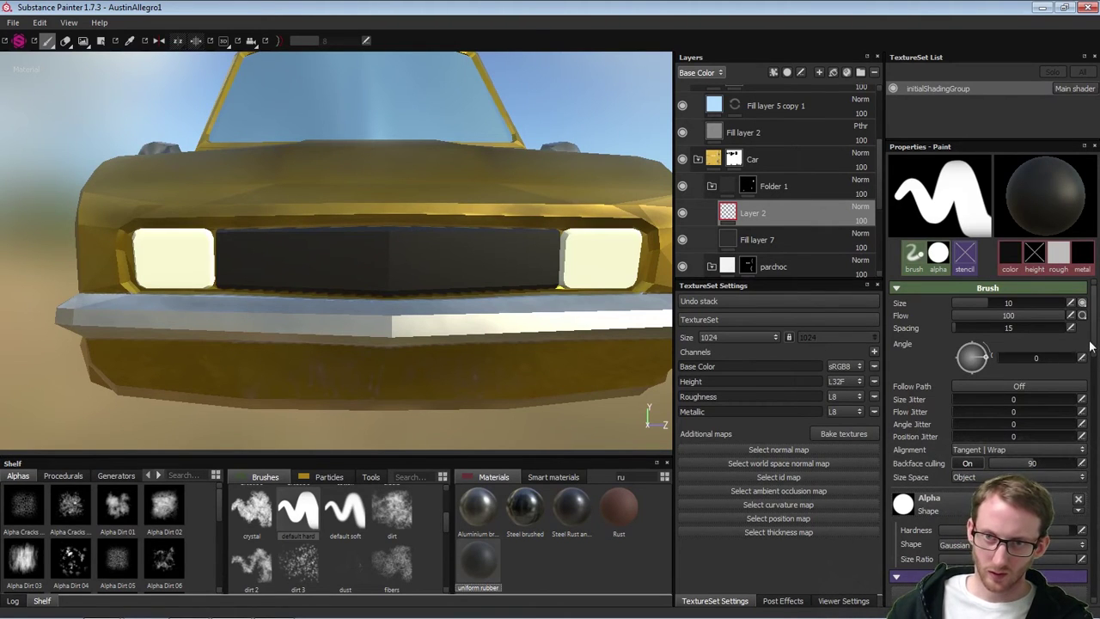
scroll(1089, 346, down, 5)
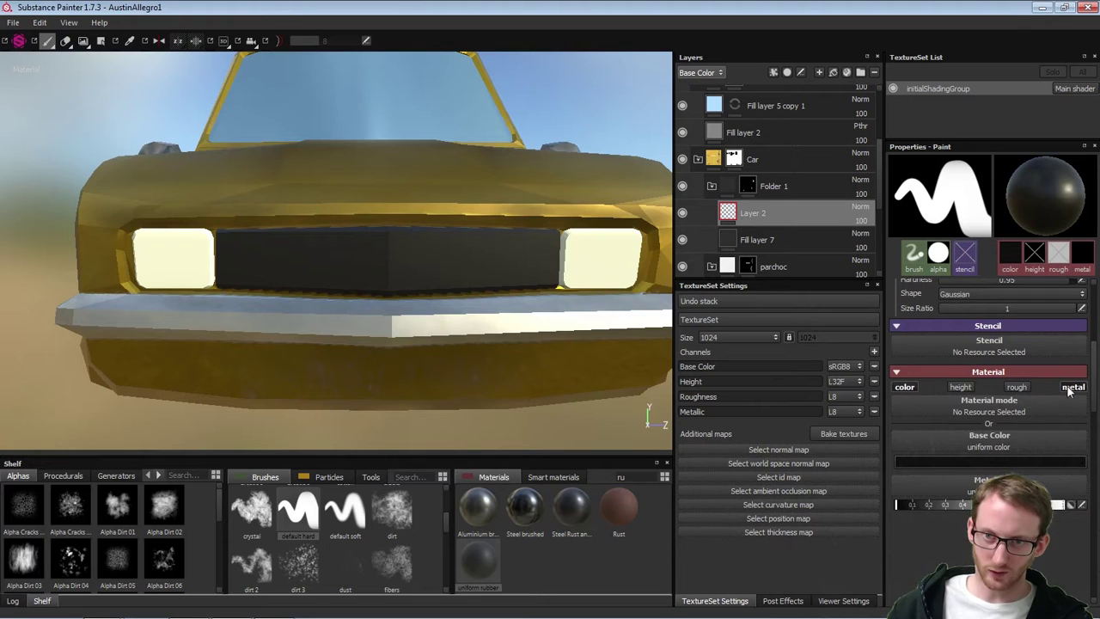
click(1070, 388)
Load the Alpha Stripes 01 pattern as the brush's stencil
scroll(1089, 373, up, 2)
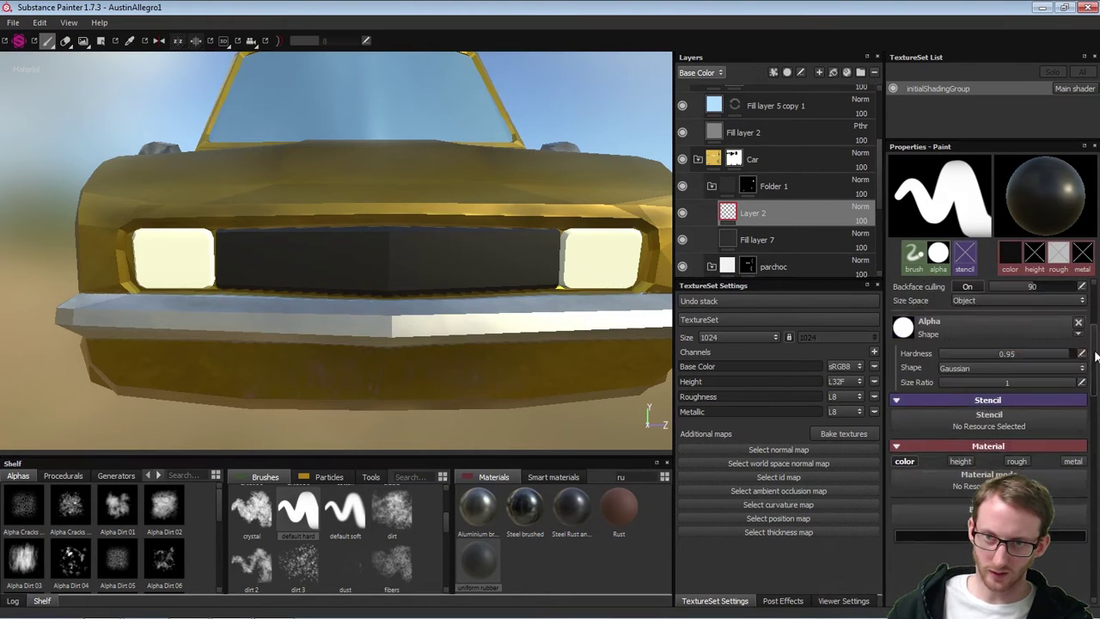
click(1007, 423)
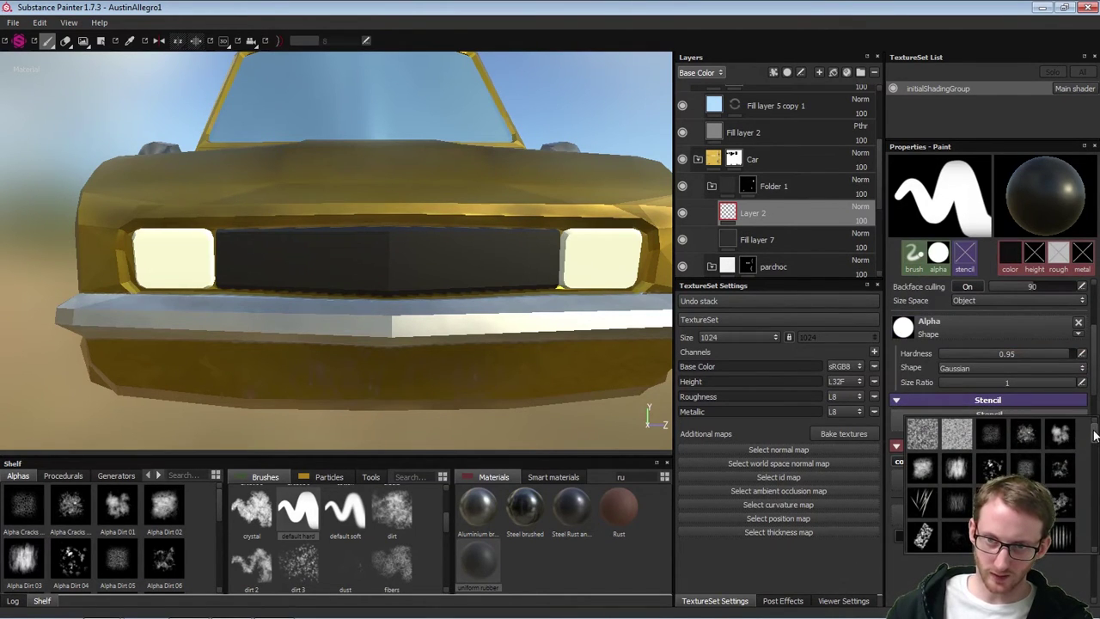
mouse_move(1094, 435)
mouse_down()
mouse_move(1087, 540)
mouse_move(1091, 442)
mouse_up()
click(1062, 463)
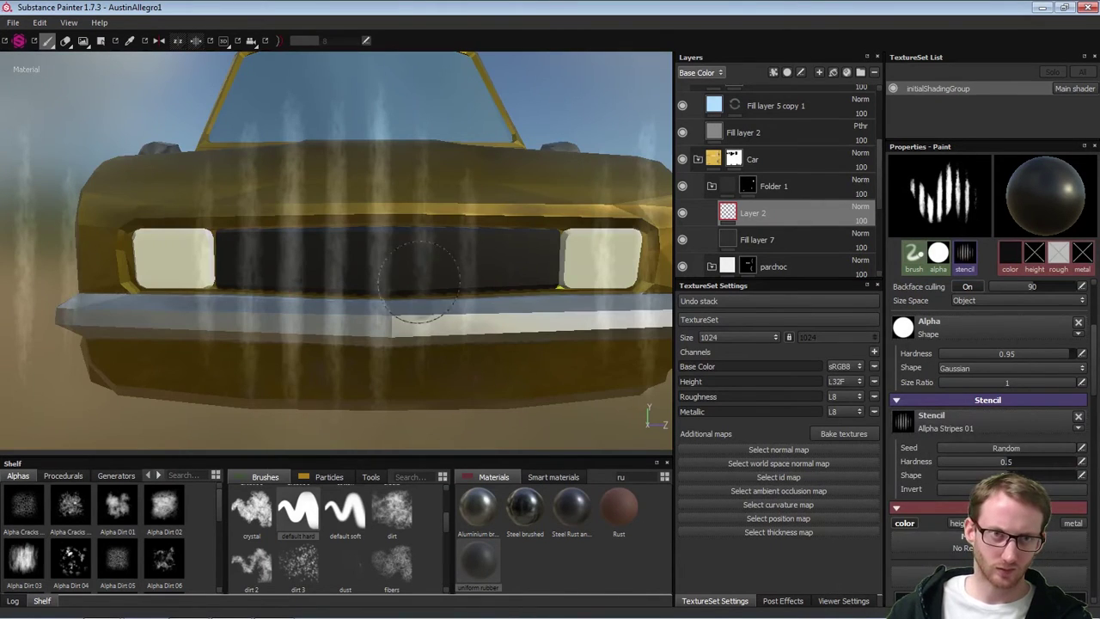
Scale the striped stencil down over the front grille and try a stroke through it in the black rubber color
key(s)
right_drag(454, 316, 945, 307)
click(991, 302)
right_drag(643, 300, 448, 294)
alt+middle_drag(539, 281, 590, 274)
mouse_move(333, 256)
mouse_down()
mouse_move(314, 254)
mouse_move(378, 254)
mouse_up()
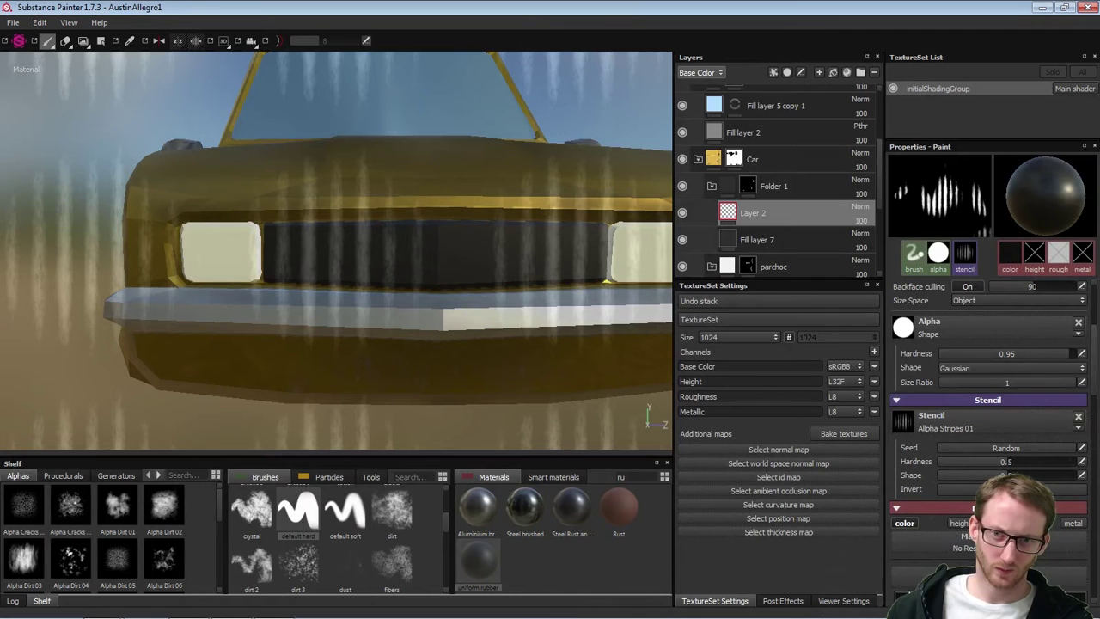
Set the brush's base color to a light grey of 0.680
click(985, 598)
drag(829, 519, 789, 487)
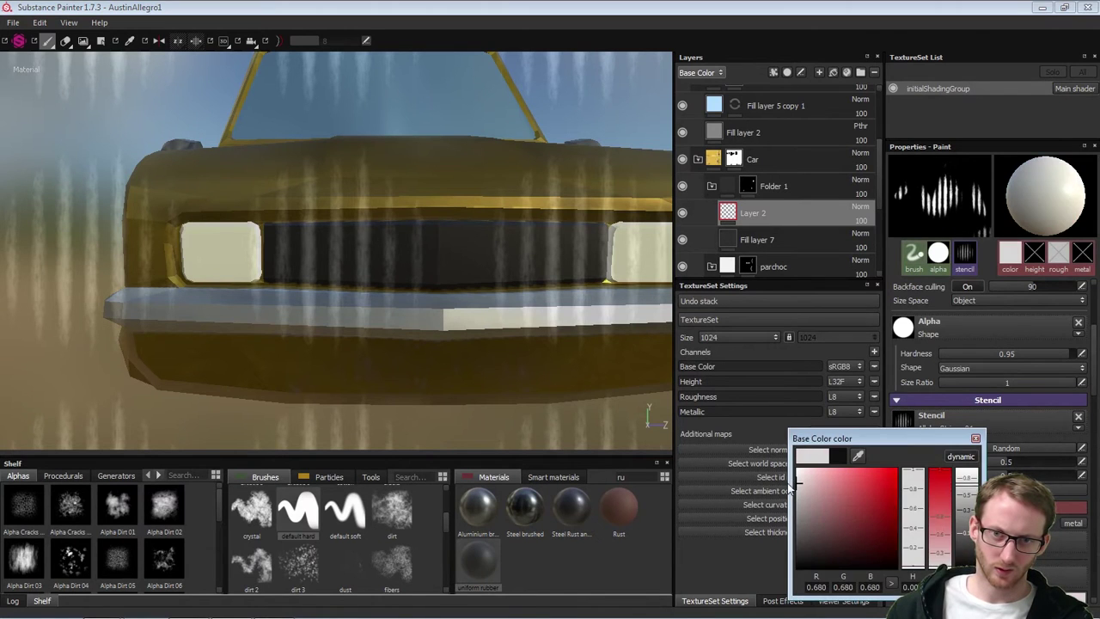
click(975, 439)
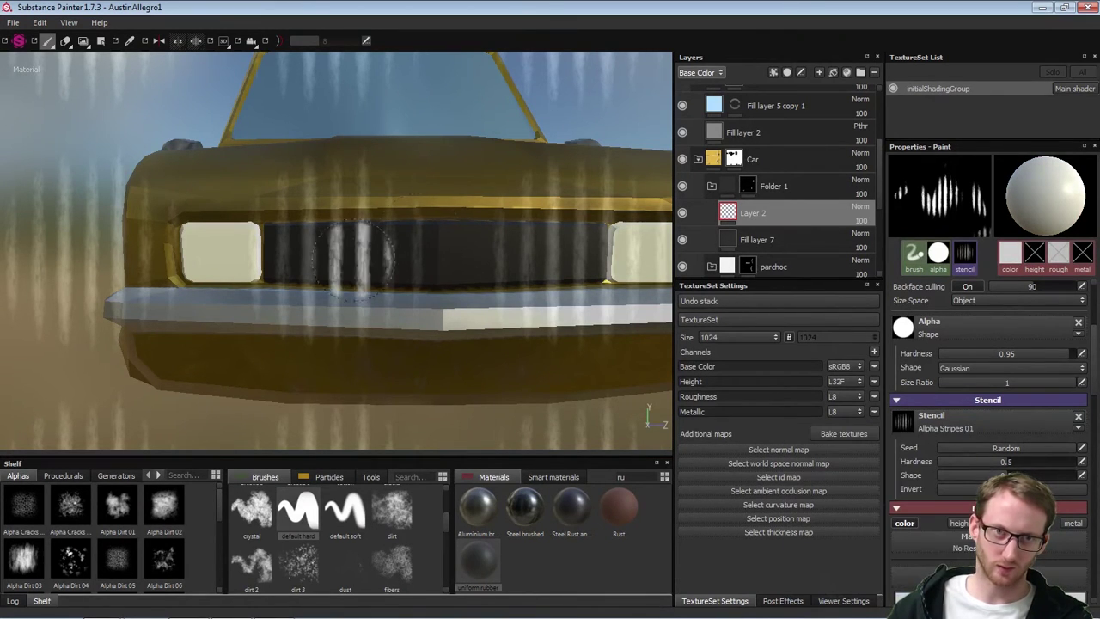
Try painting light grey vertical stripes across the grille through the stencil and undo them
drag(354, 257, 289, 237)
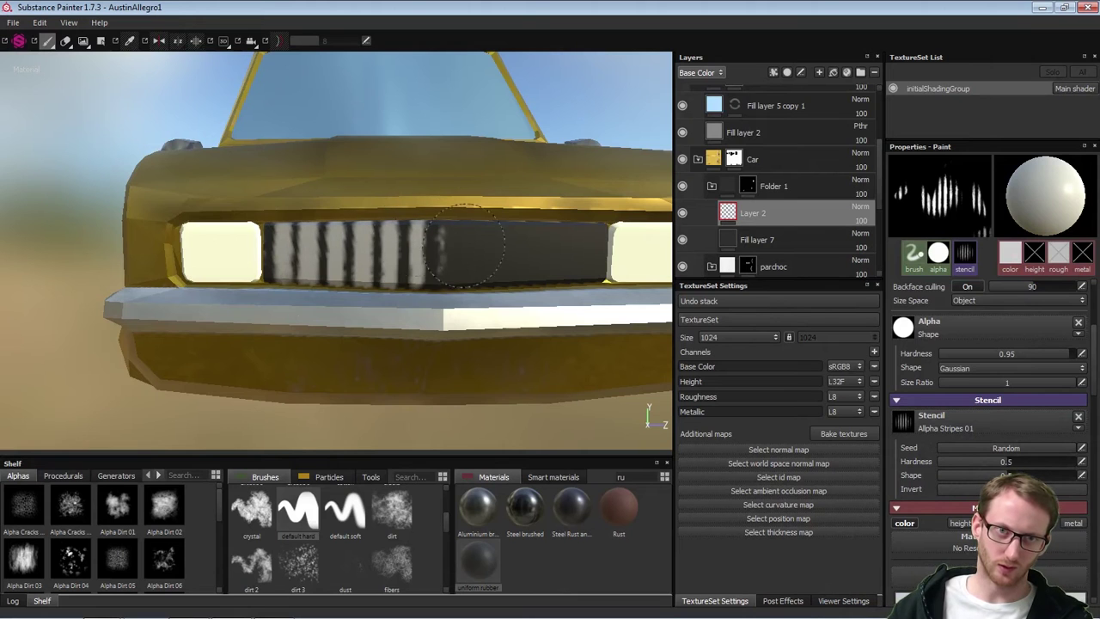
drag(443, 305, 459, 300)
key(ctrl+z)
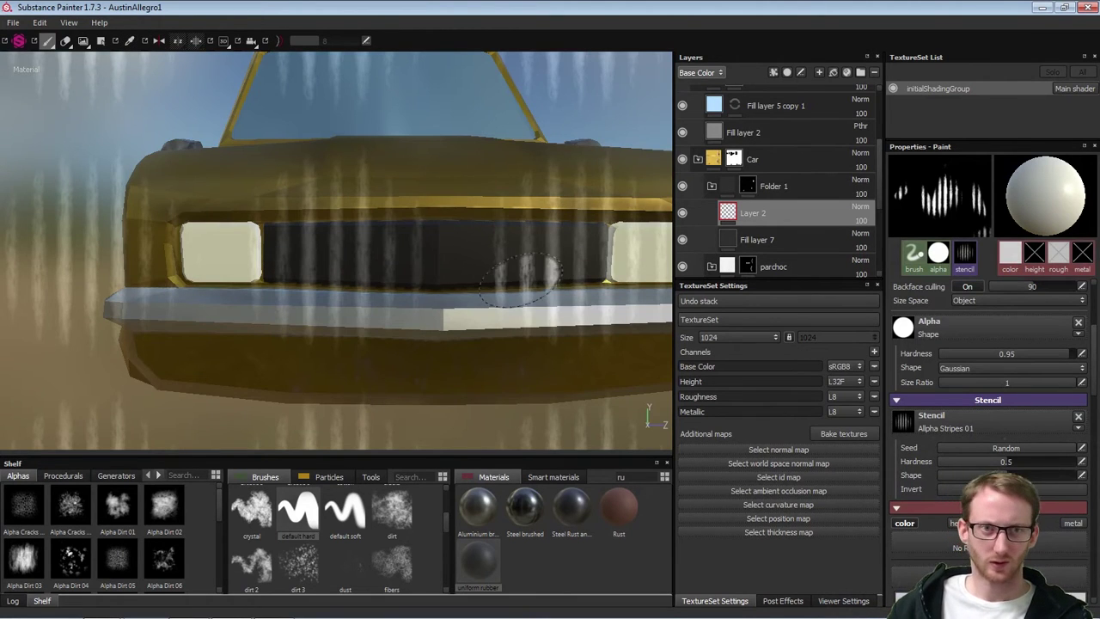
Shrink the striped stencil for denser bars, try painting them across the grille, and undo the strokes
key(s)
right_drag(498, 306, 468, 262)
alt+middle_drag(474, 269, 513, 274)
drag(367, 258, 325, 248)
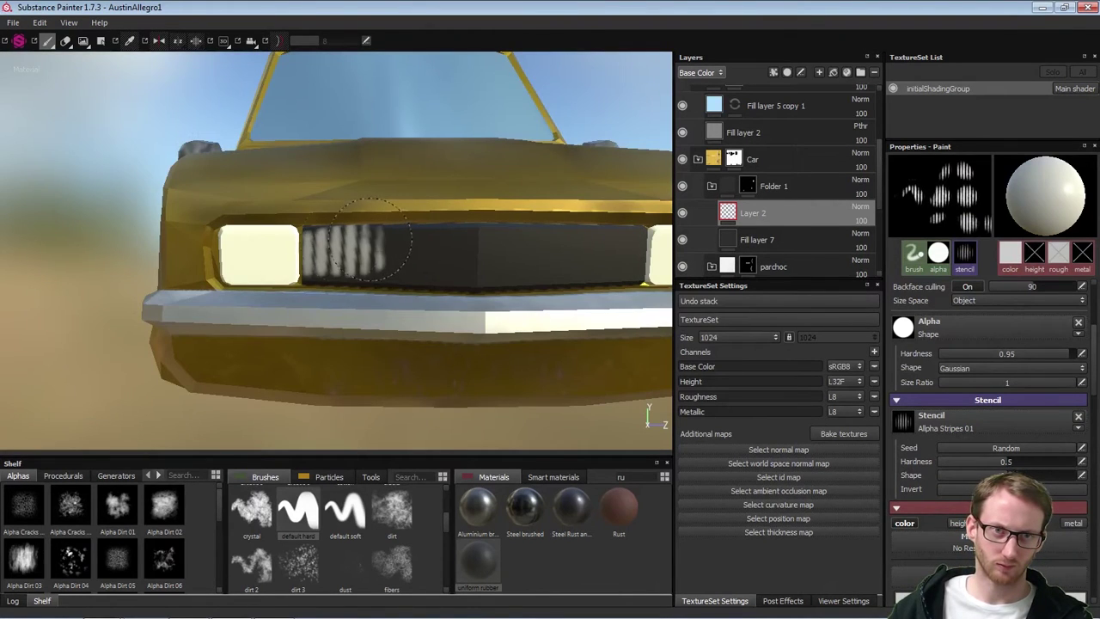
alt+middle_drag(490, 273, 436, 277)
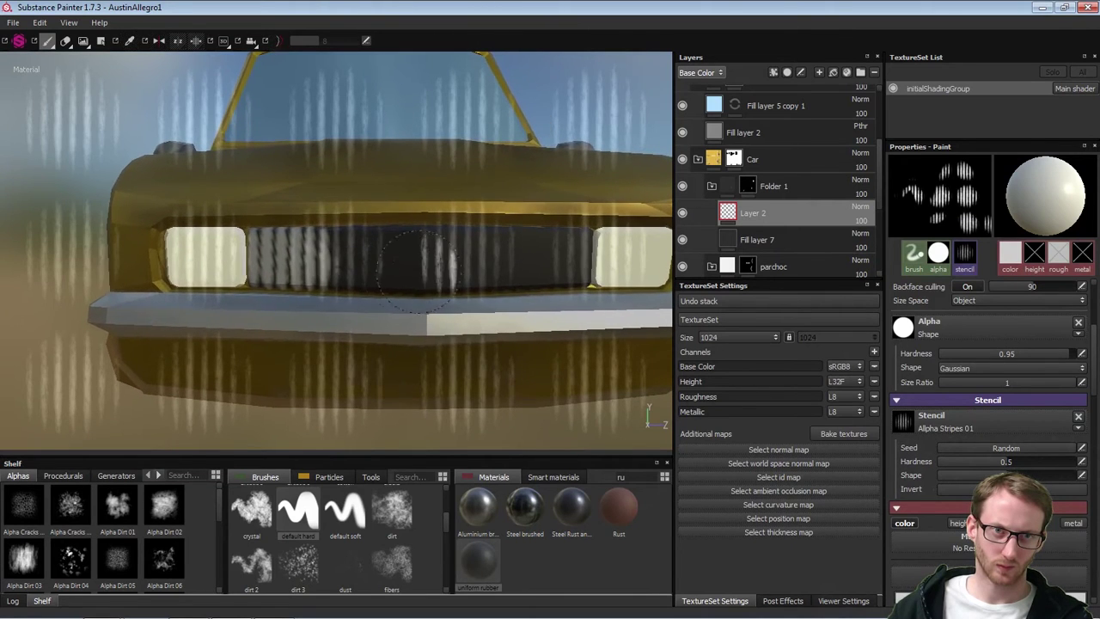
drag(323, 258, 330, 256)
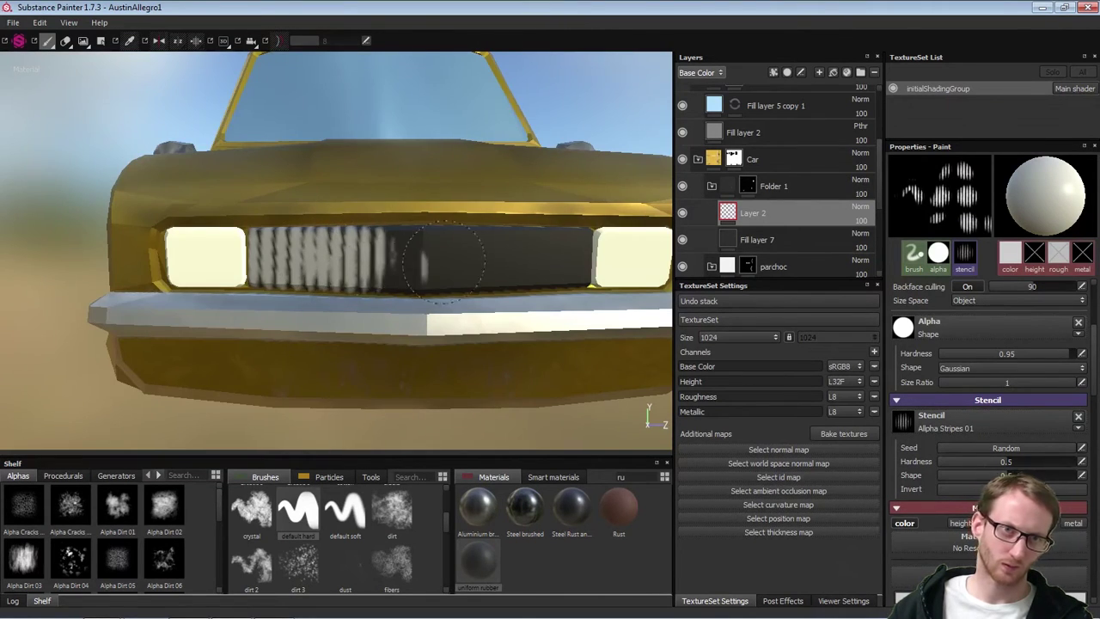
drag(443, 262, 451, 261)
key(ctrl+z)
key(ctrl+z)
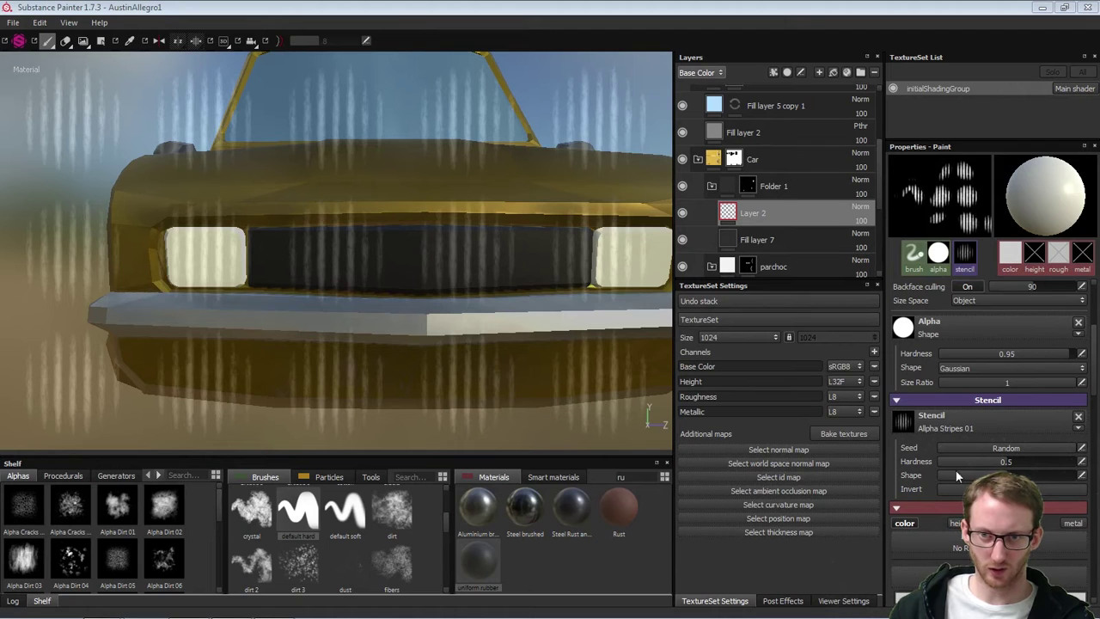
Remove the stripes stencil from the brush and switch the brush alpha to Gaussian Noise
click(1077, 420)
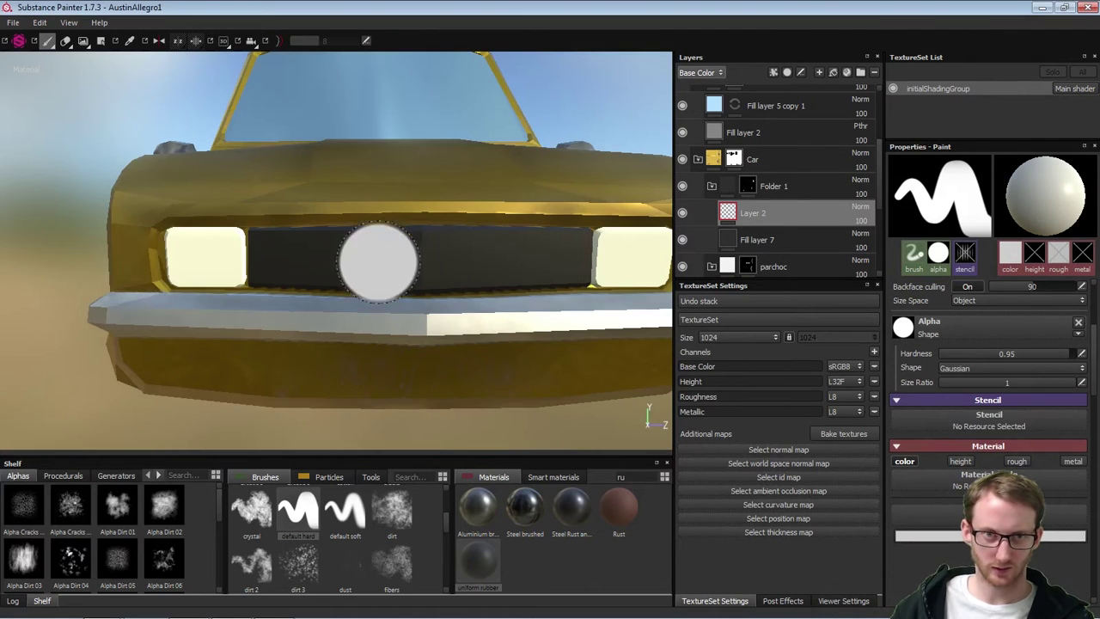
scroll(1088, 344, up, 3)
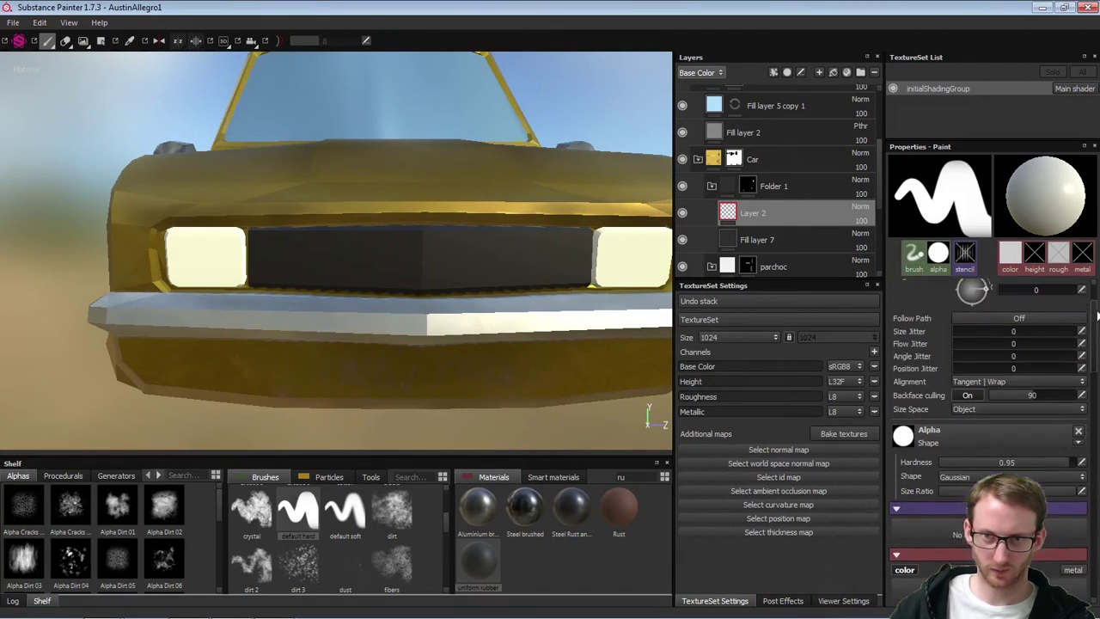
click(994, 440)
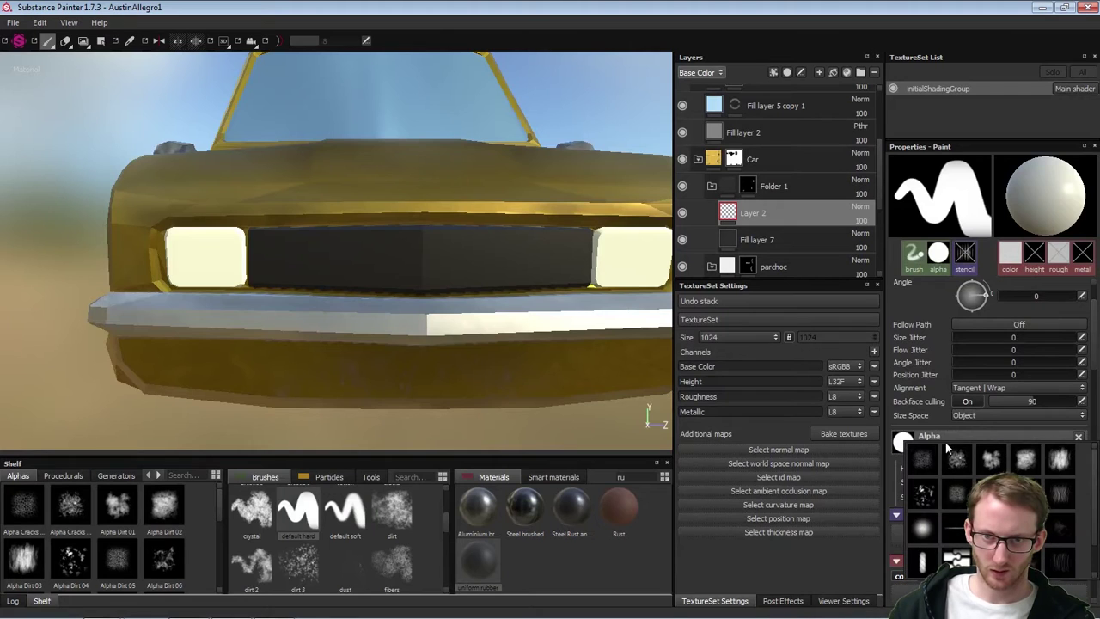
click(945, 485)
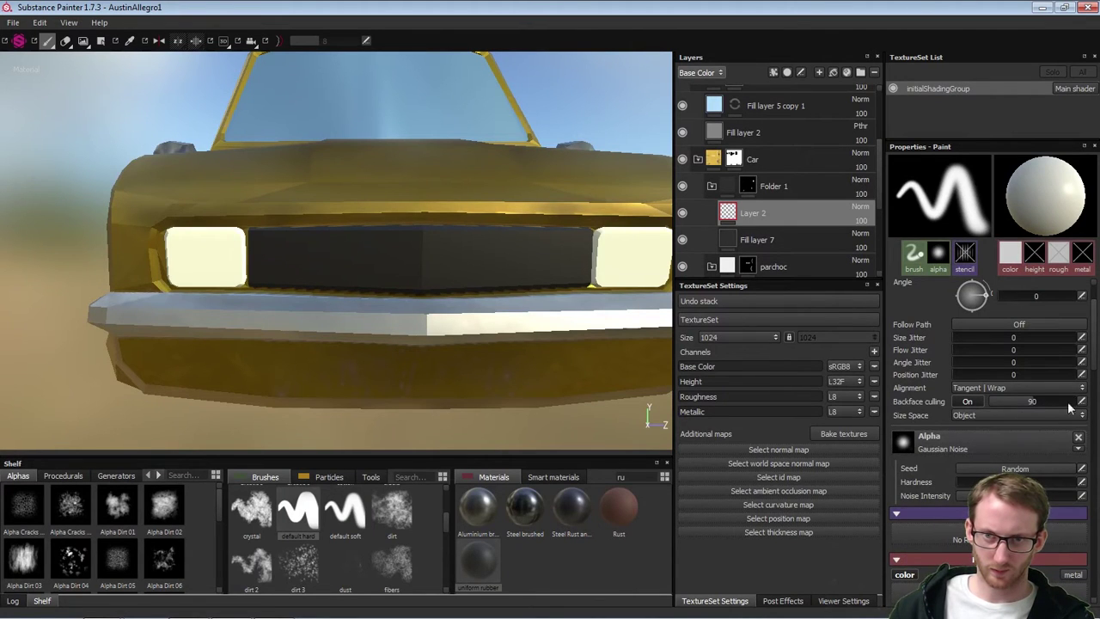
Try the Shape alpha on the brush and remove the alpha to get a square tip
scroll(1097, 359, up, 2)
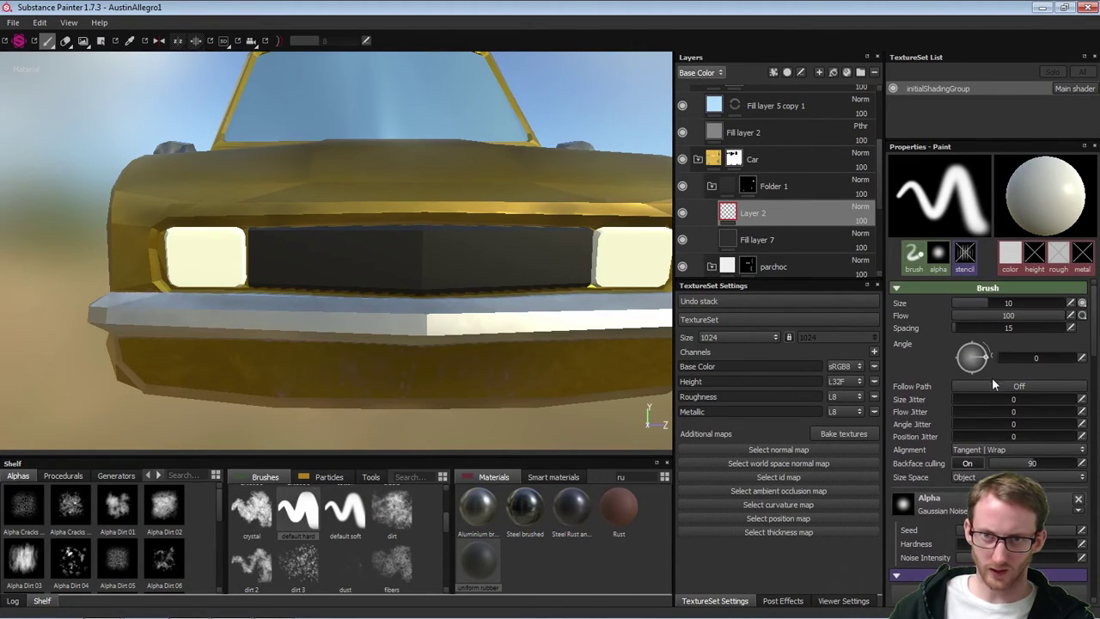
click(904, 503)
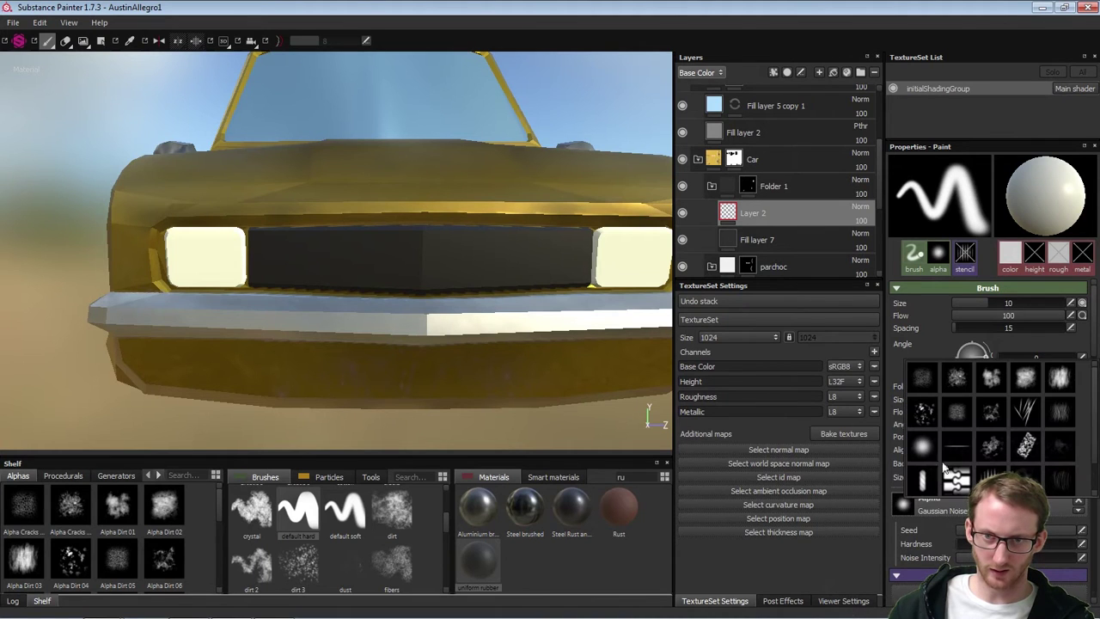
drag(1093, 392, 1093, 422)
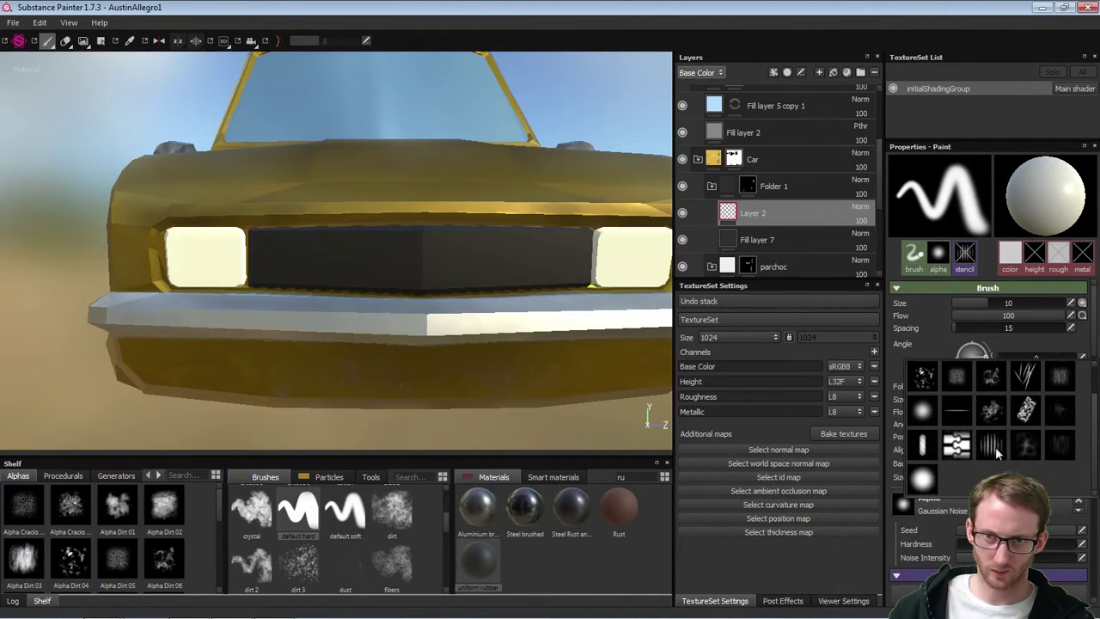
click(926, 478)
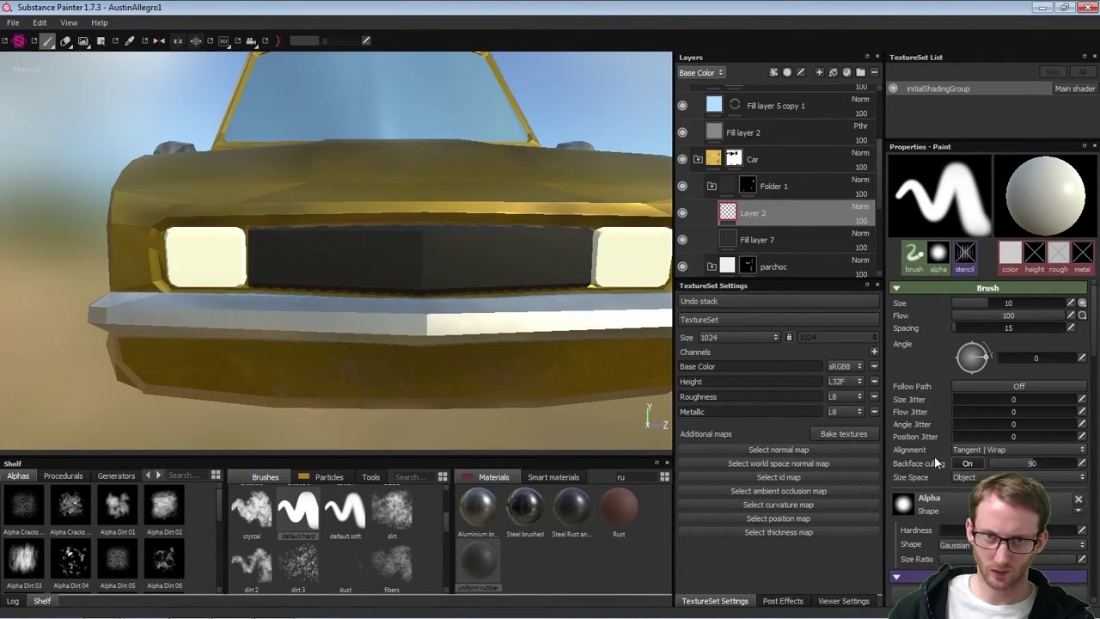
click(1078, 499)
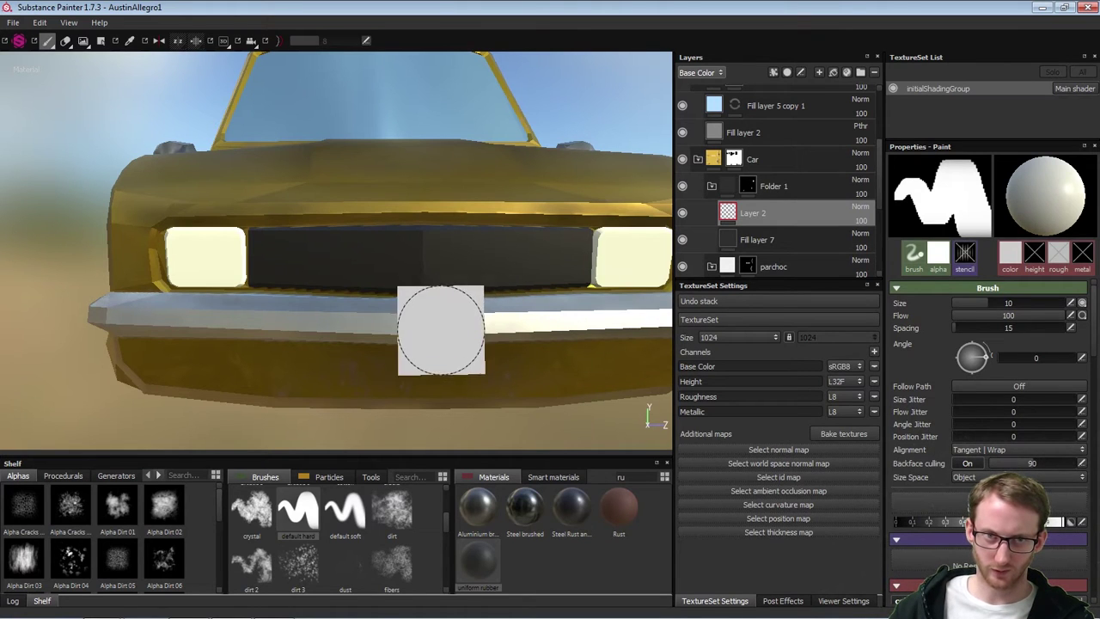
Reduce the square brush to size 2.44 and test a stamp and a straight vertical bar on the grille, undoing both
click(319, 261)
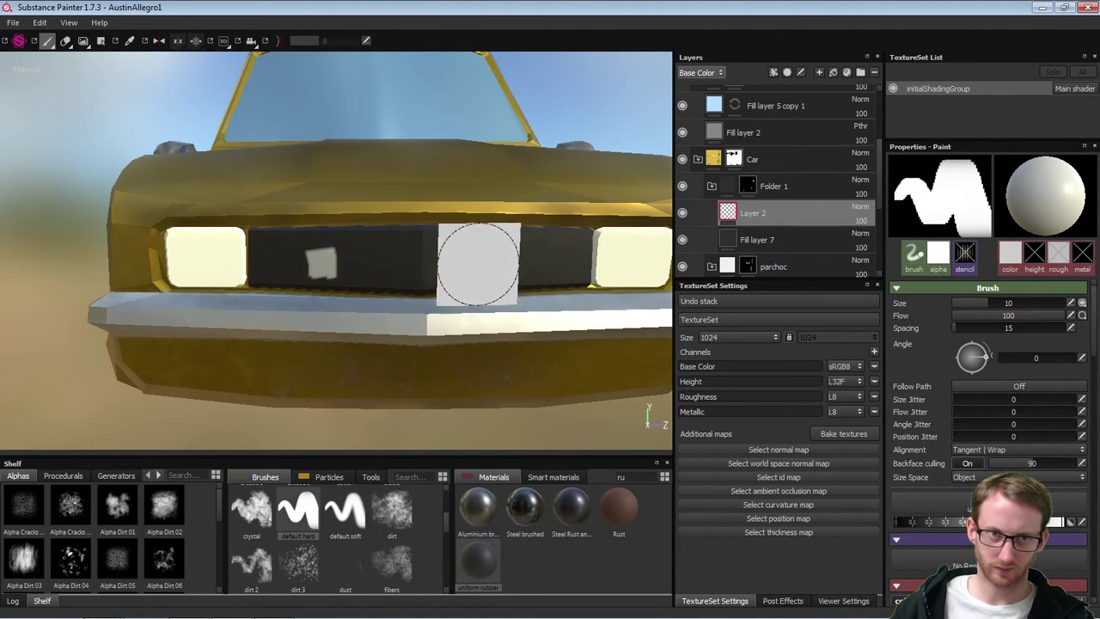
key(ctrl+z)
ctrl+right_drag(402, 270, 285, 250)
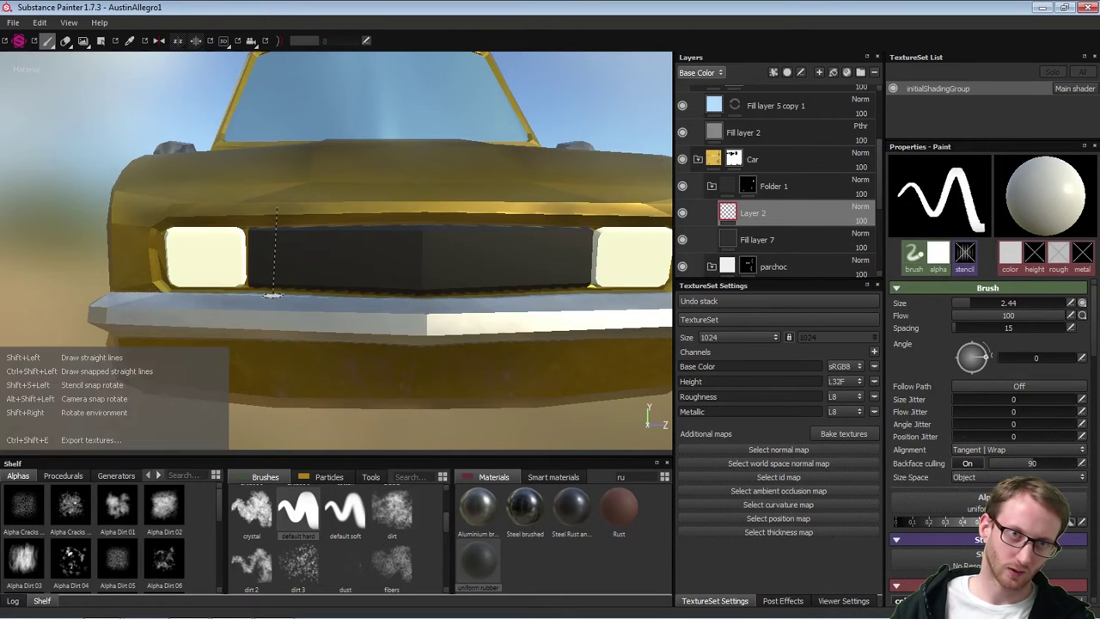
shift+click(281, 282)
key(ctrl+z)
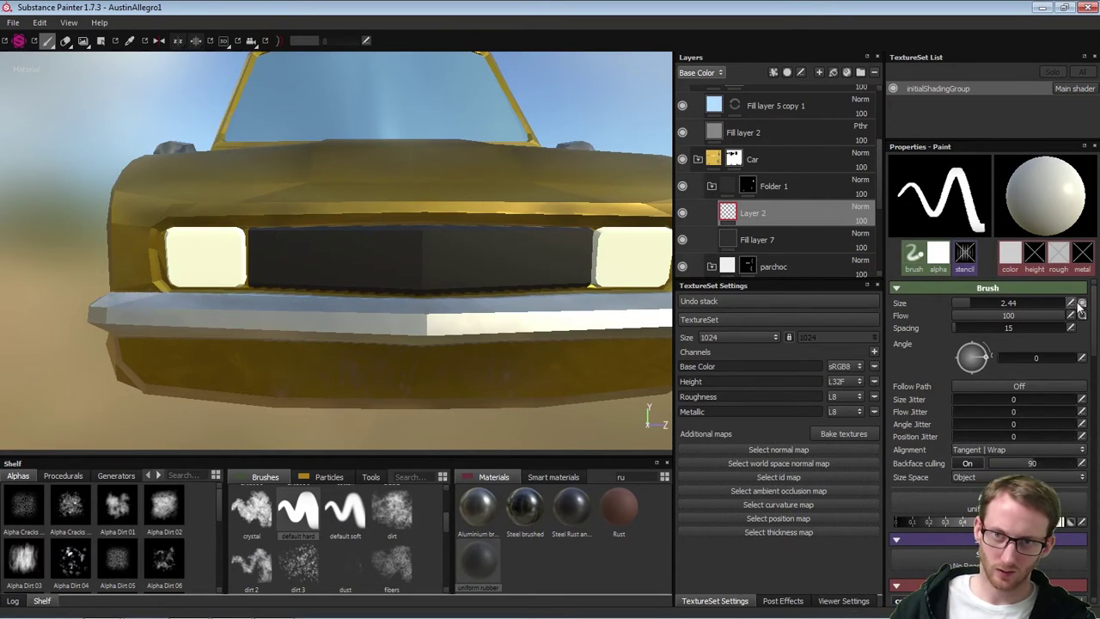
Try another straight vertical bar on the grille near the headlight, inspect it up close at an angle, and undo it
click(1067, 335)
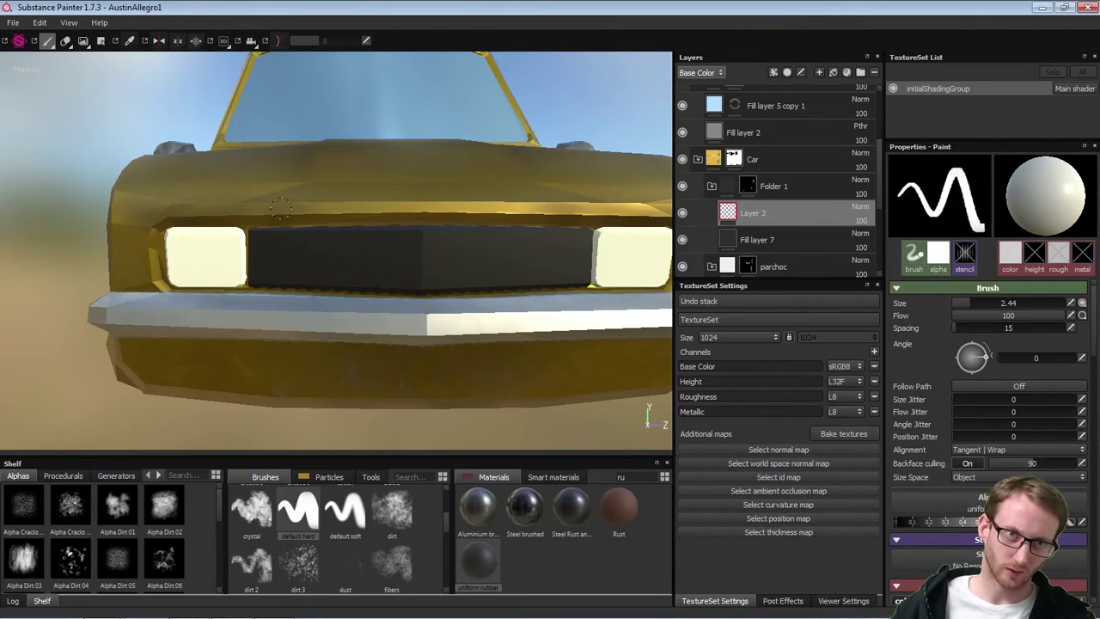
shift+click(273, 292)
alt+drag(391, 309, 358, 293)
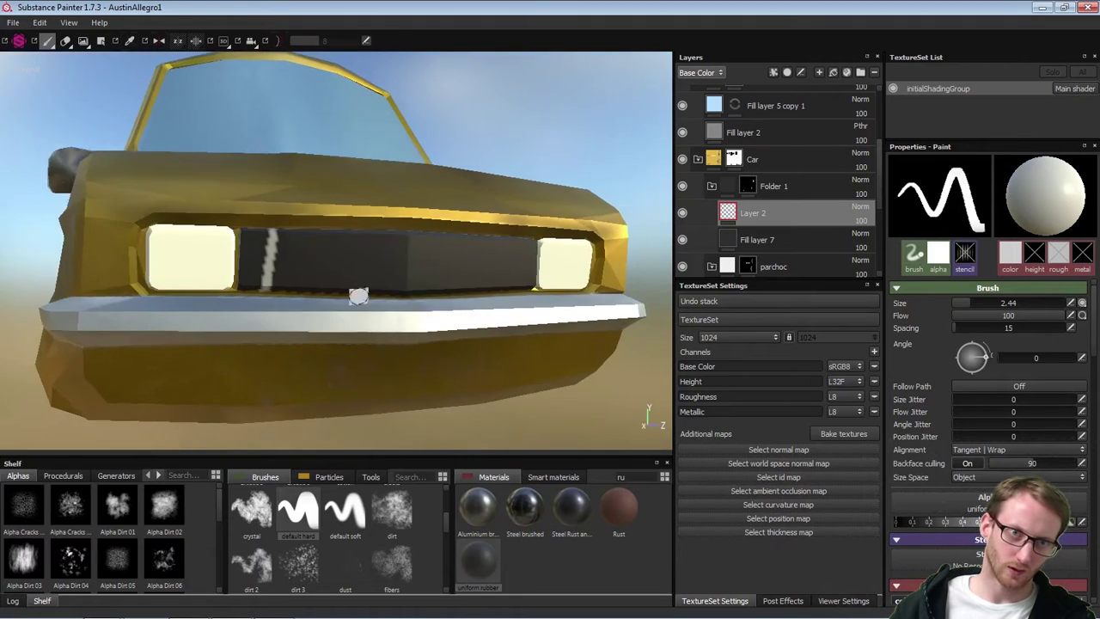
alt+right_drag(358, 292, 461, 300)
key(ctrl+z)
Test a straight vertical bar at the grille's end right beside the headlight and undo it
alt+drag(366, 226, 272, 186)
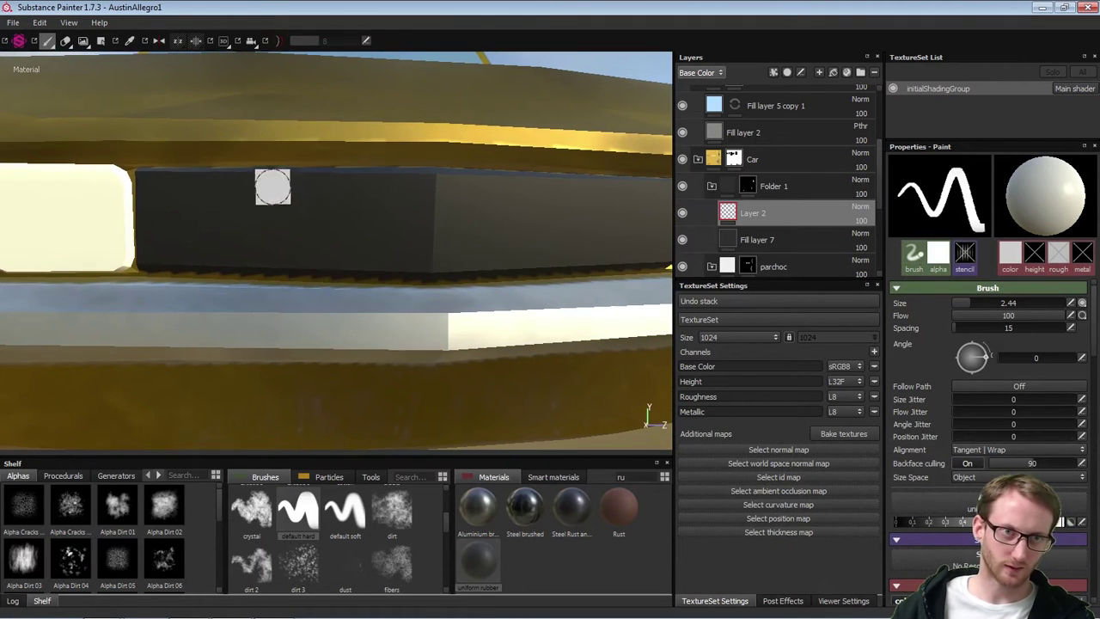
click(151, 143)
shift+click(156, 287)
key(ctrl+z)
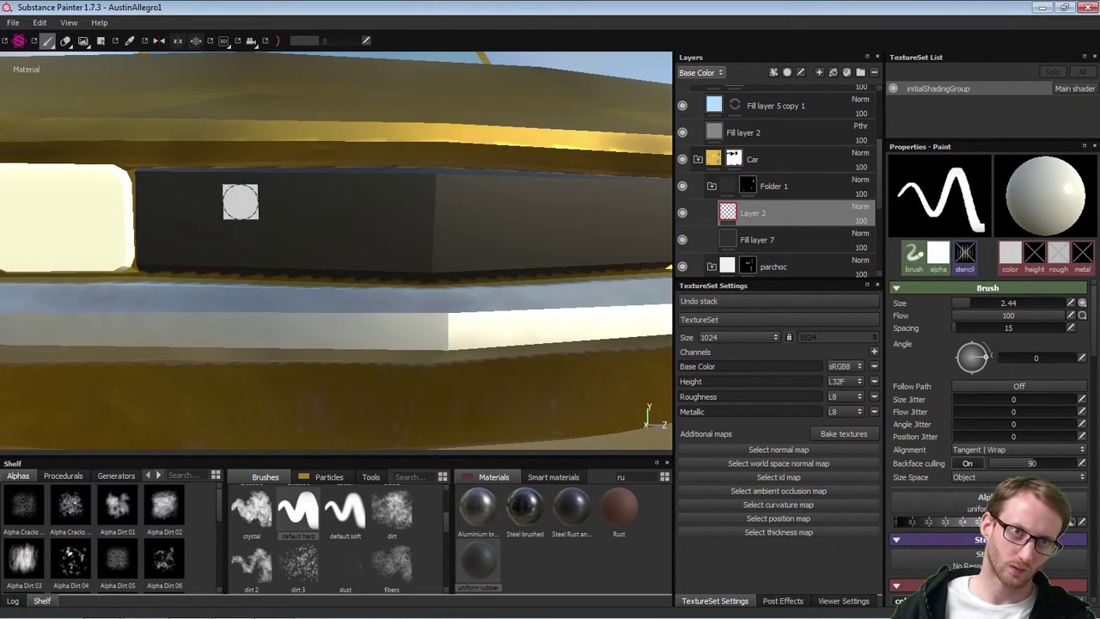
Enlarge the brush to size 4.66, try a thicker straight vertical bar on the grille, and undo it
key(bracketright)
key(bracketright)
key(bracketright)
click(191, 153)
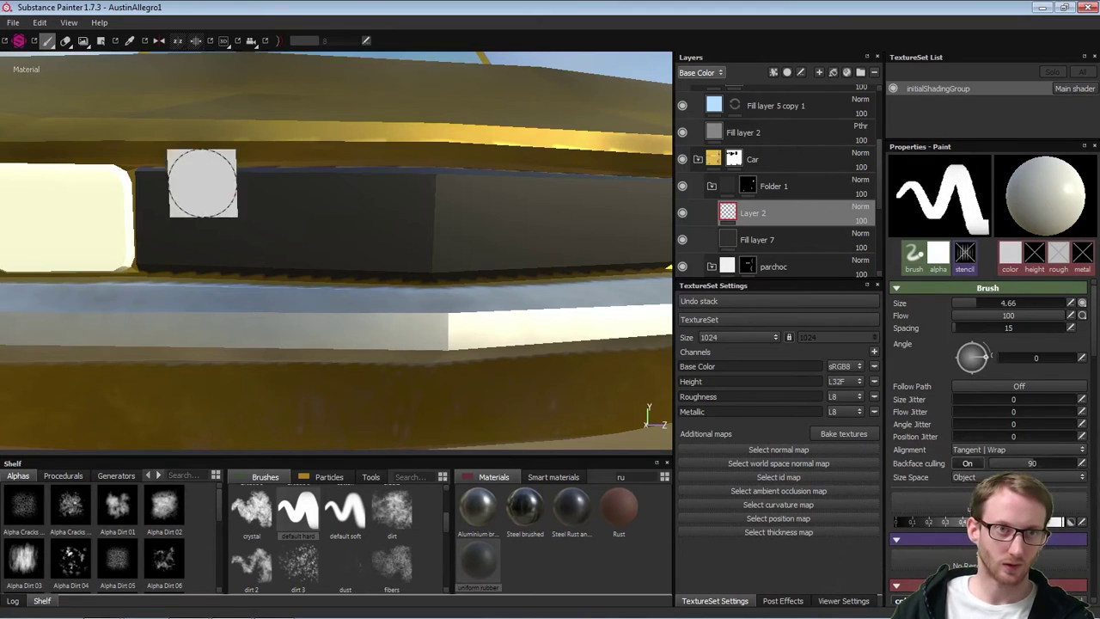
shift+click(196, 288)
key(ctrl+z)
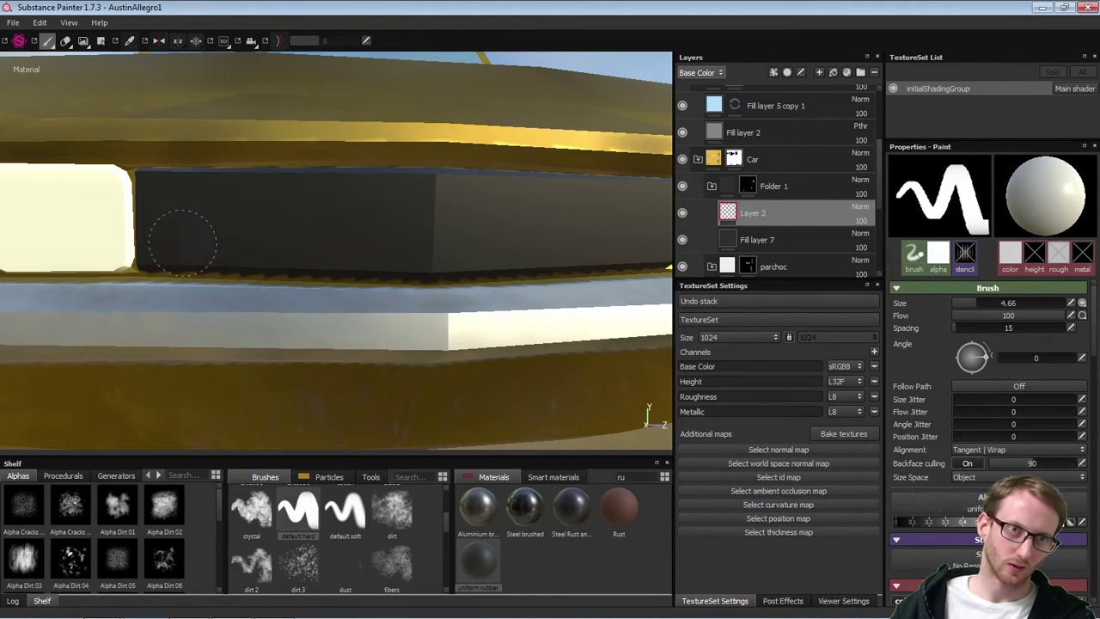
Set the brush alpha to the soft Gaussian Noise spot and test vertical strokes on the grille beside the headlight
click(950, 492)
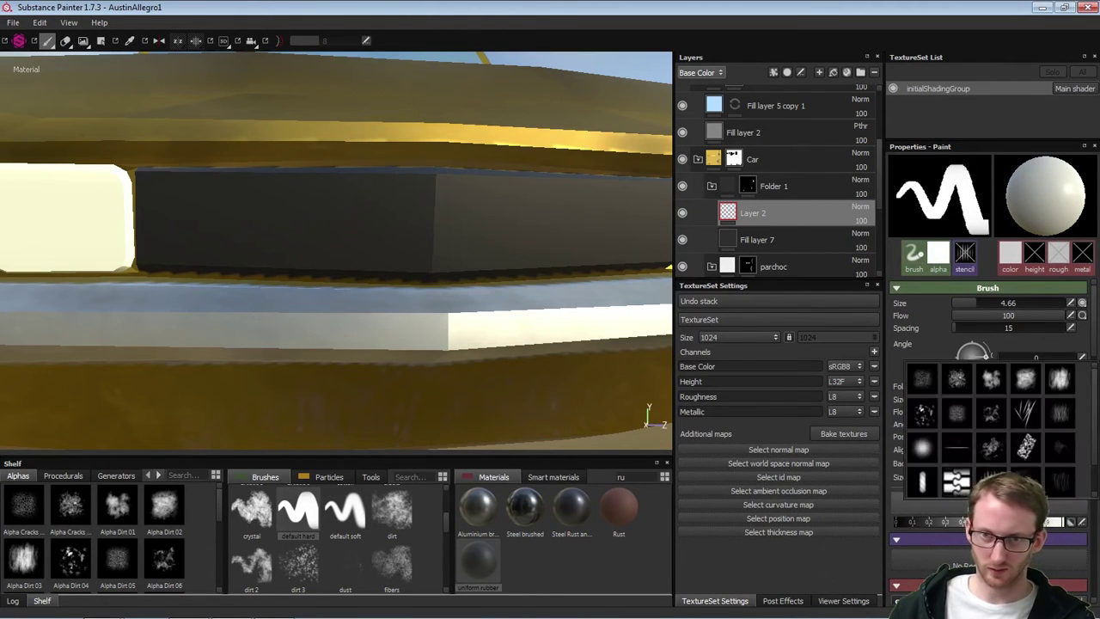
click(928, 457)
drag(179, 170, 182, 262)
key(ctrl+z)
click(196, 142)
shift+click(186, 294)
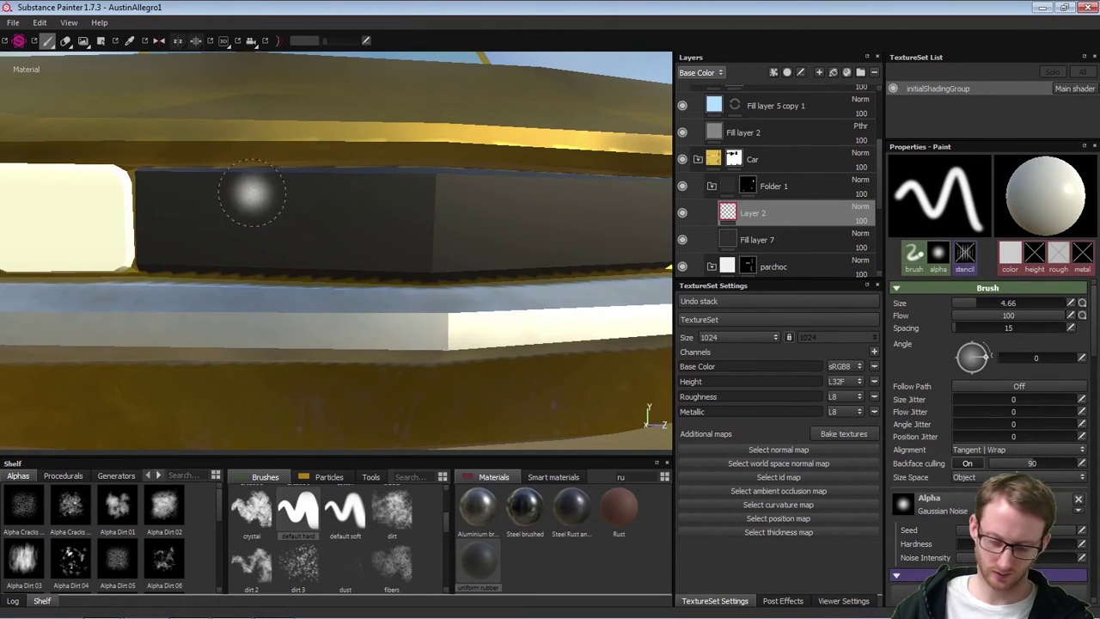
Reduce the brush to size 3.1 and paint five soft straight vertical bars from the headlight to the grille's centre crease
key(bracketleft)
key(bracketleft)
click(182, 136)
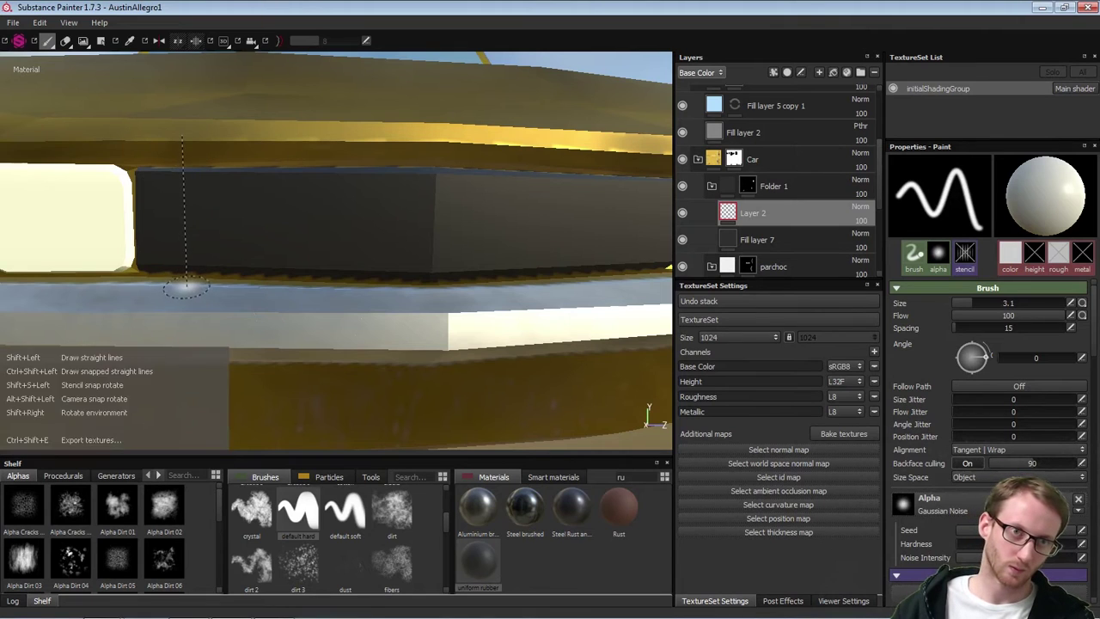
shift+click(187, 287)
click(246, 148)
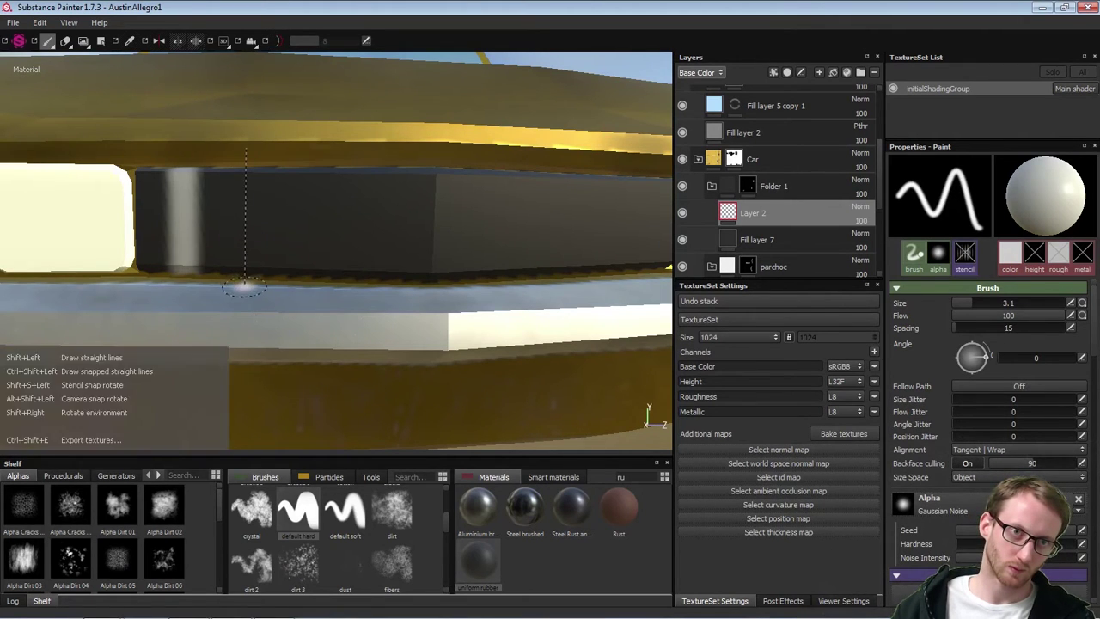
shift+click(245, 287)
click(322, 150)
shift+click(316, 276)
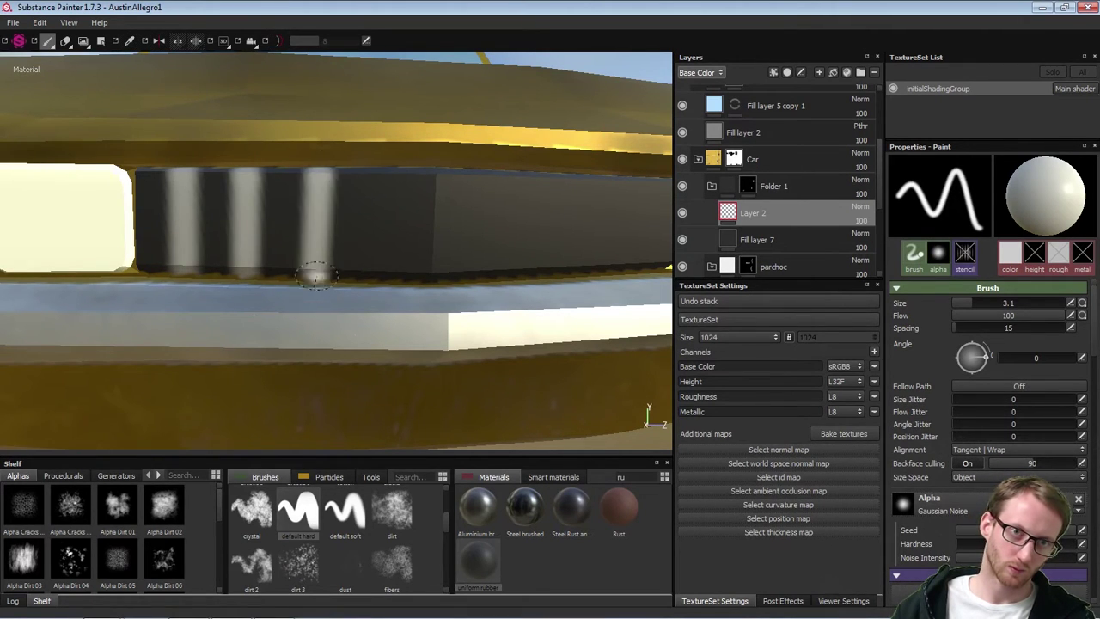
click(375, 153)
shift+click(369, 308)
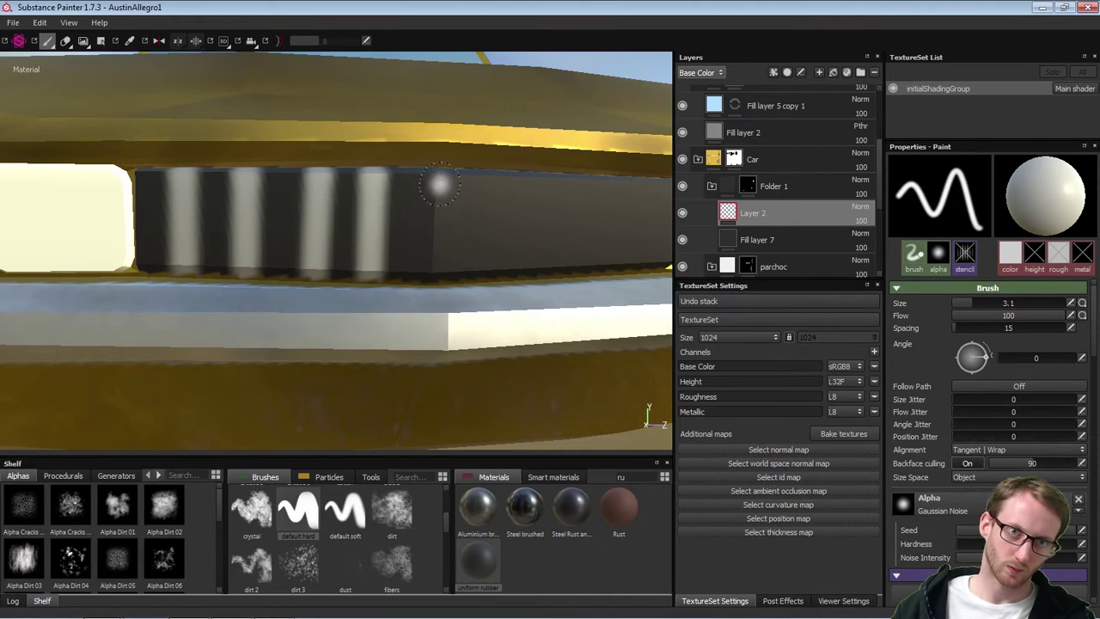
click(424, 155)
shift+click(423, 301)
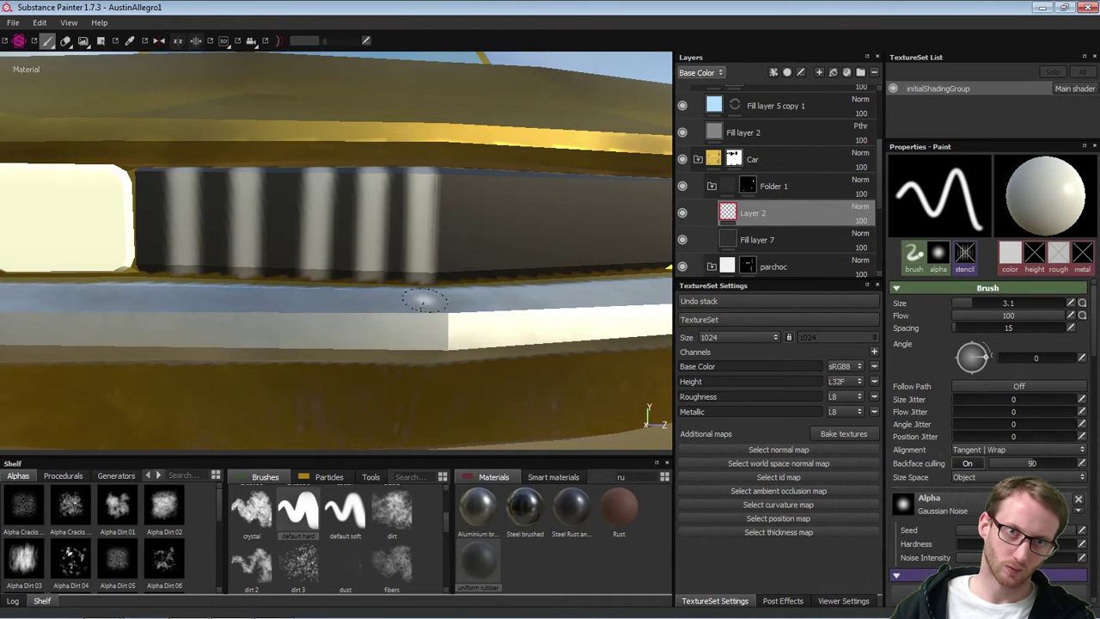
Inspect the five soft grille bars from the car's front, and undo all of them
alt+drag(522, 267, 490, 275)
mouse_move(491, 275)
alt+right_down()
mouse_move(508, 261)
mouse_move(361, 283)
mouse_move(320, 321)
alt+right_up()
alt+middle_drag(440, 284, 473, 297)
mouse_move(474, 297)
alt+mouse_down()
mouse_move(459, 292)
mouse_move(471, 280)
alt+mouse_up()
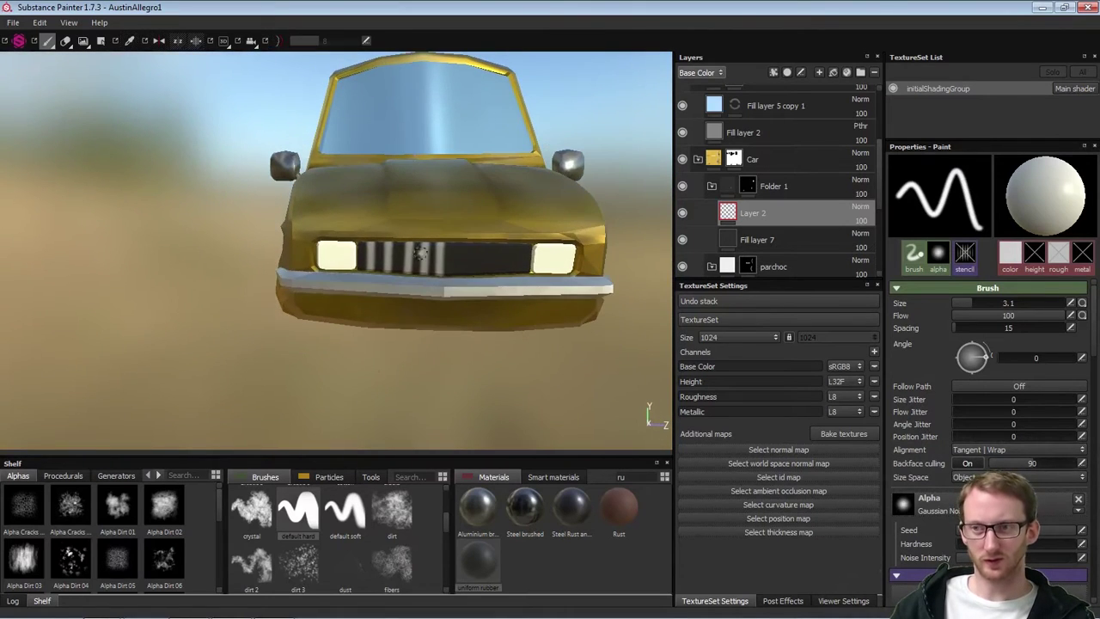
alt+right_drag(432, 299, 545, 290)
key(ctrl+z)
key(ctrl+z)
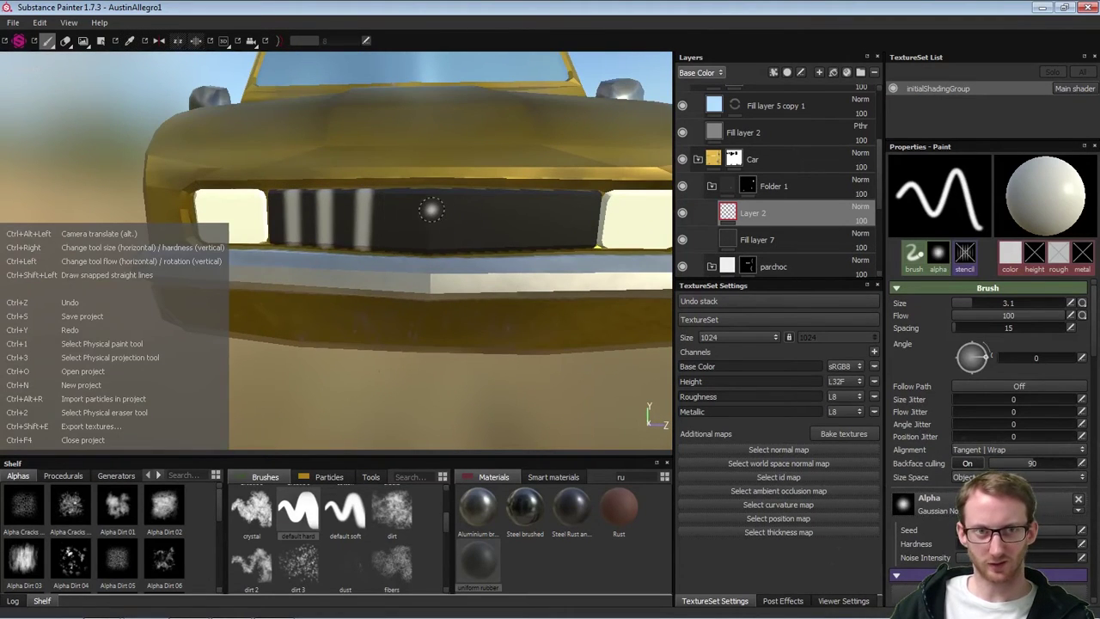
key(ctrl+z)
key(ctrl+z)
key(ctrl+z)
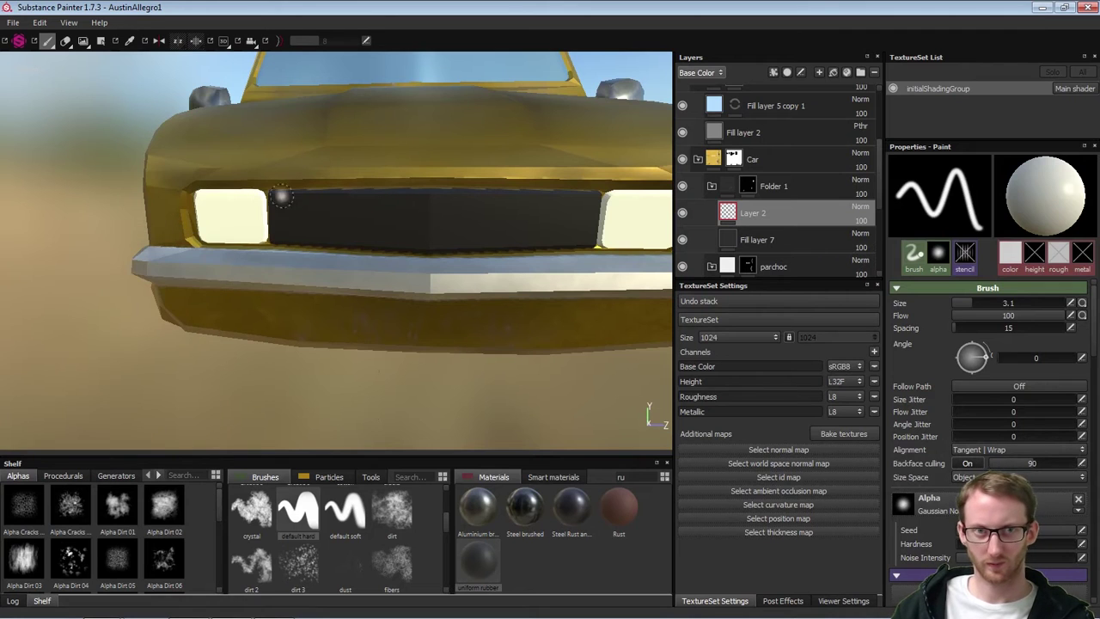
alt+drag(390, 329, 405, 322)
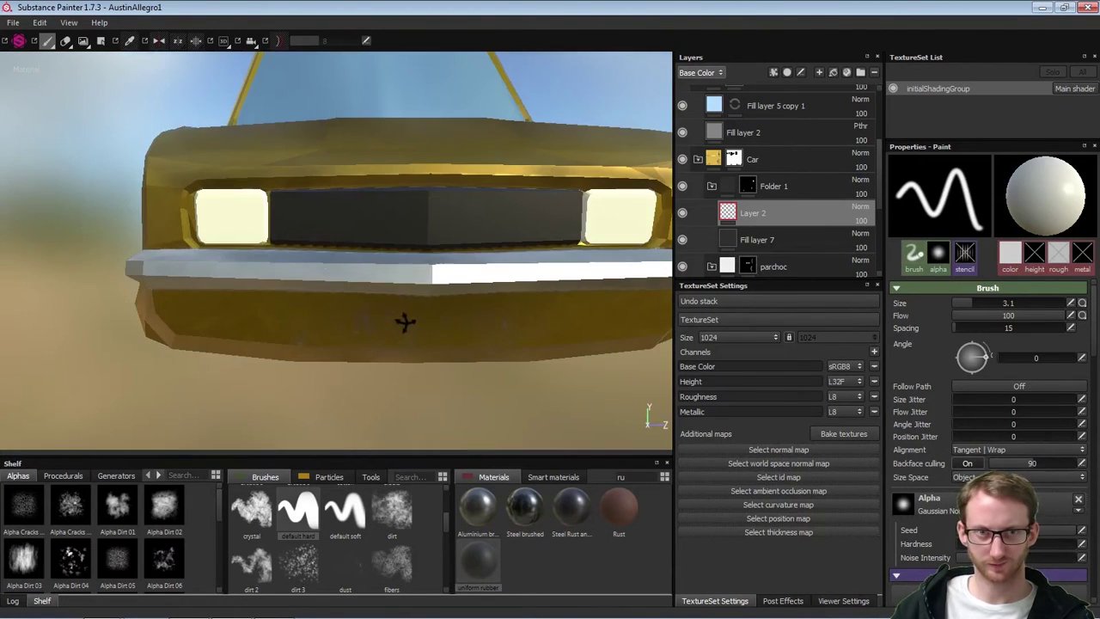
Search the installed programs for "ph" and launch Adobe Photoshop CC 2015
mouse_move(189, 610)
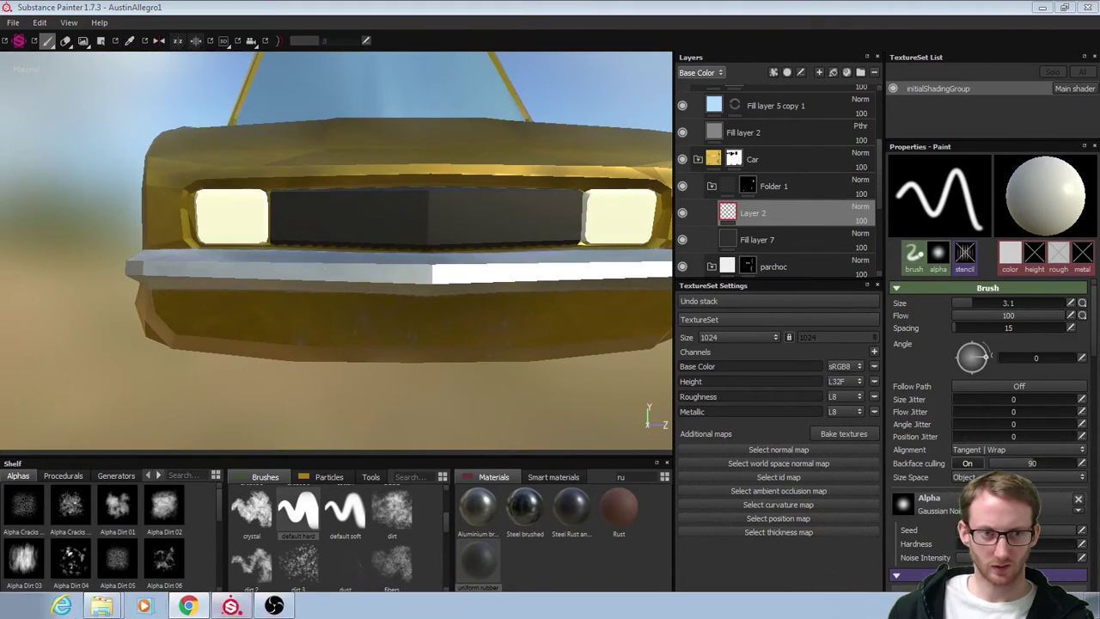
click(19, 612)
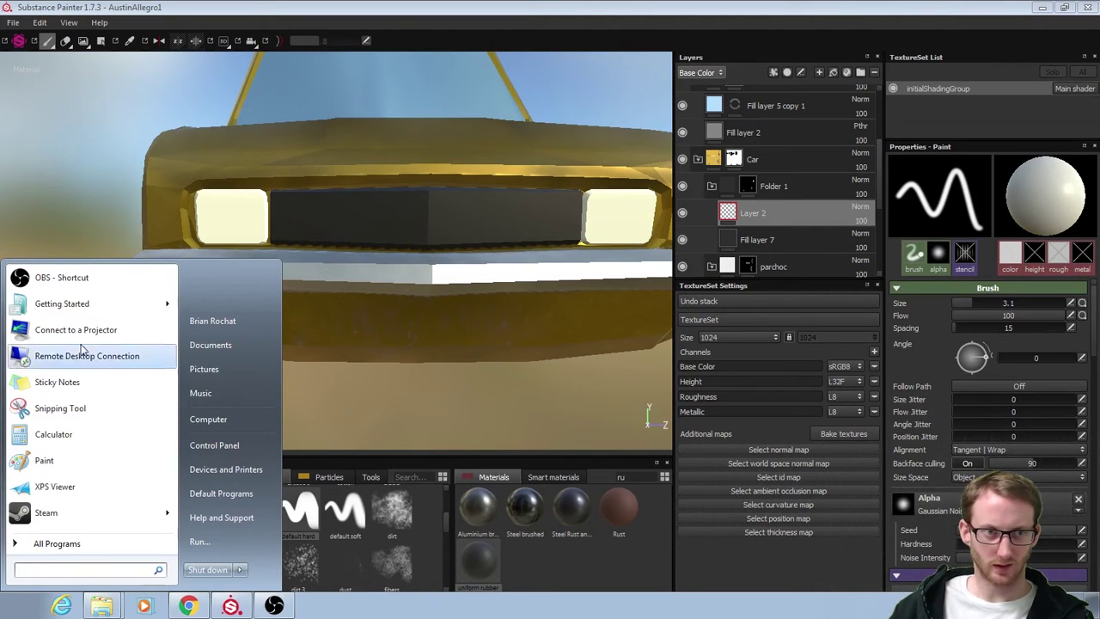
text(ph)
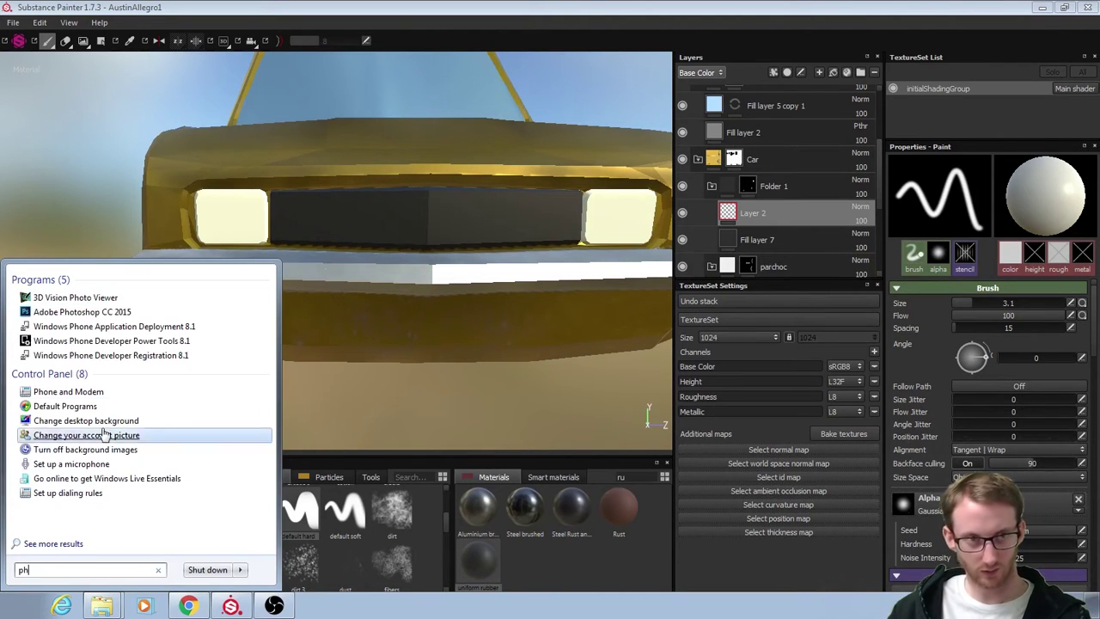
click(102, 312)
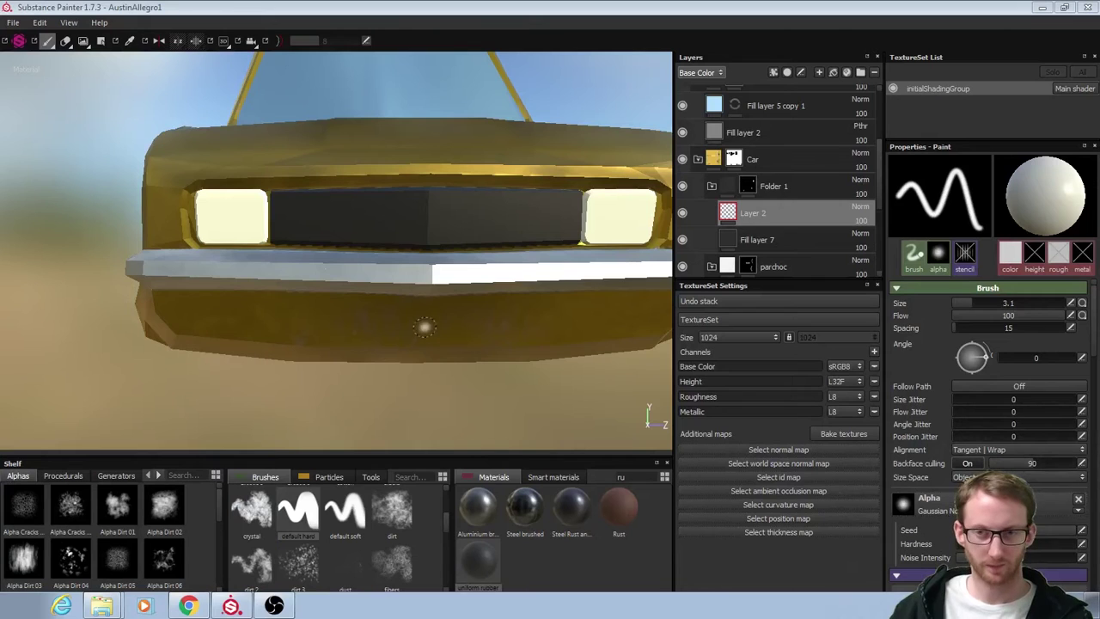
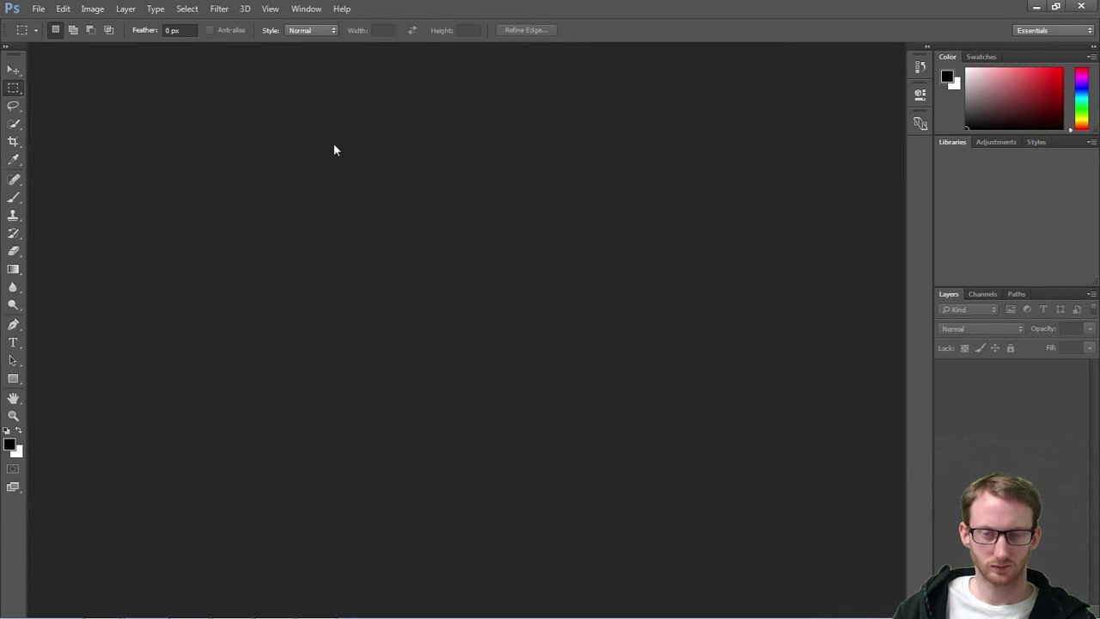
Create a new document named n, 512 by 512 pixels
click(36, 13)
key(n)
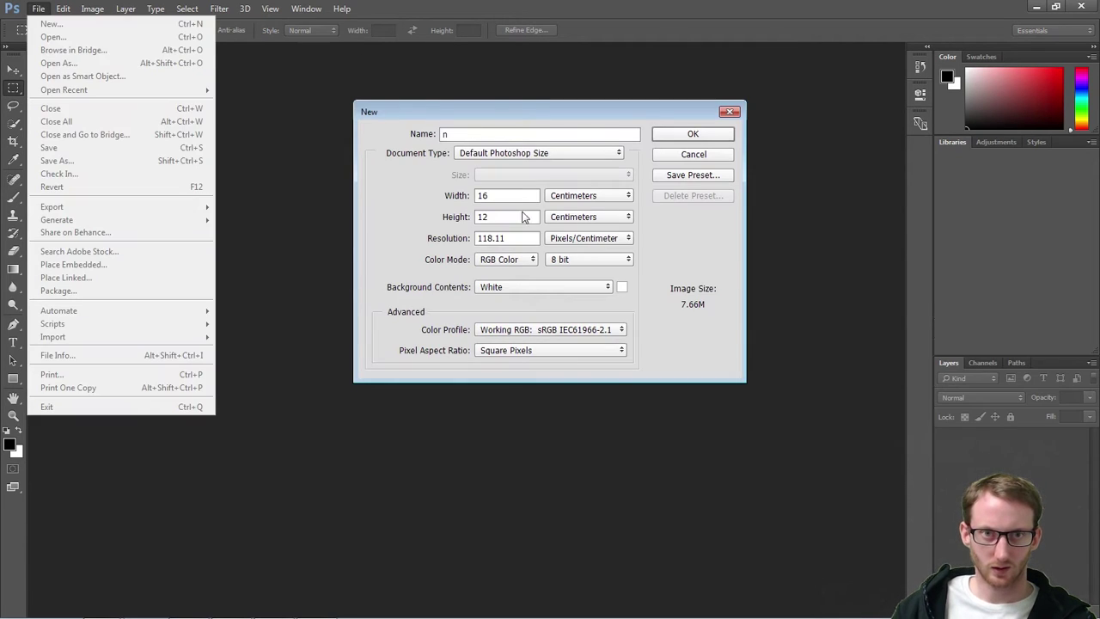
click(583, 198)
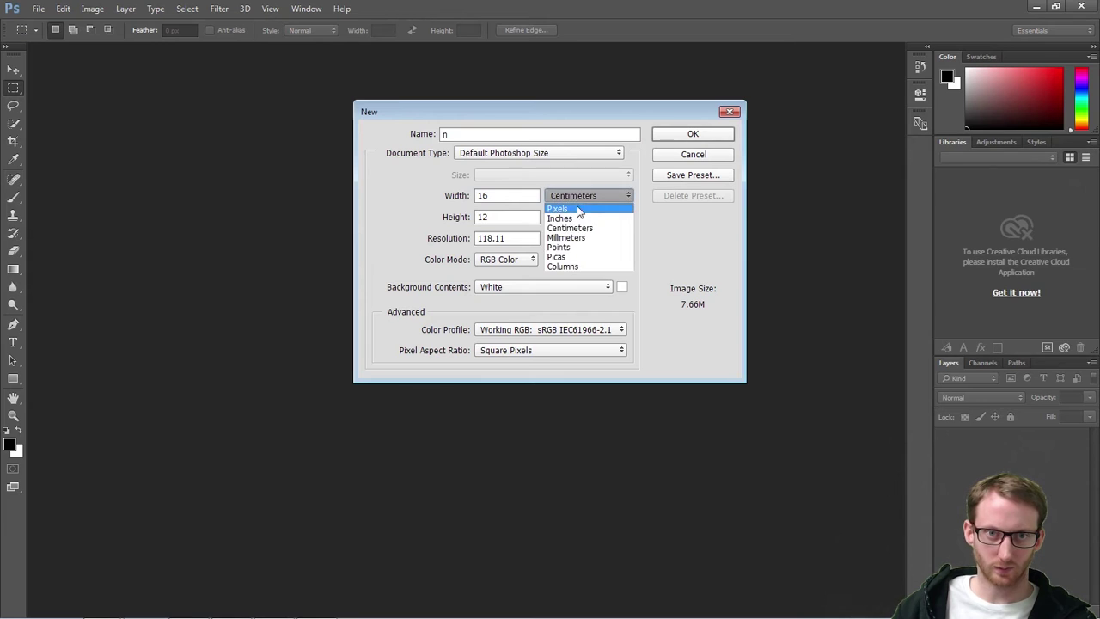
click(575, 207)
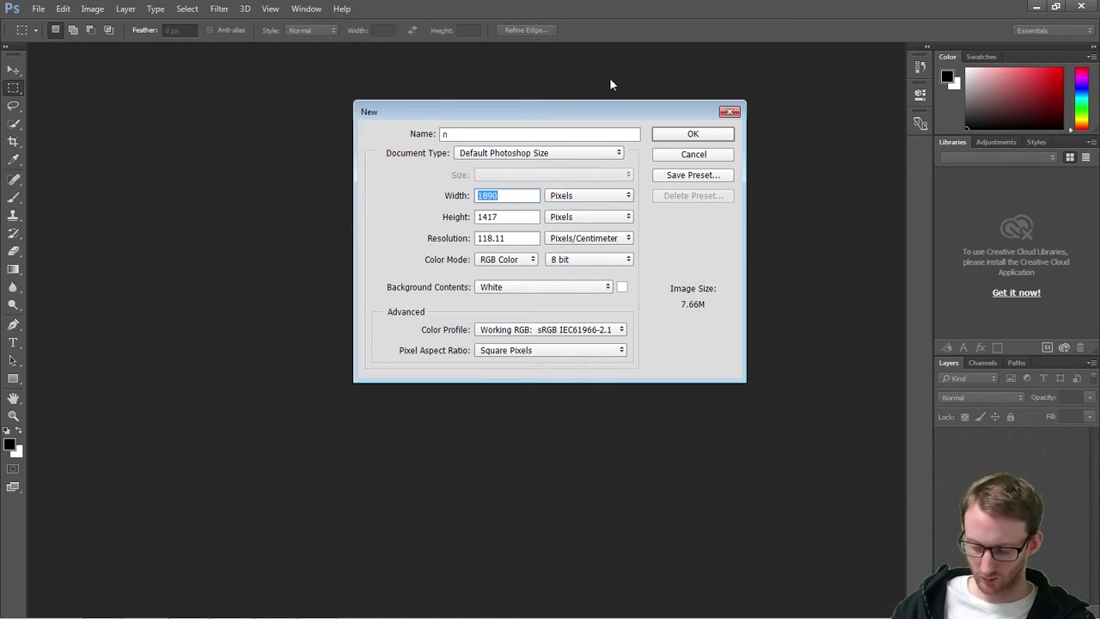
text(512)
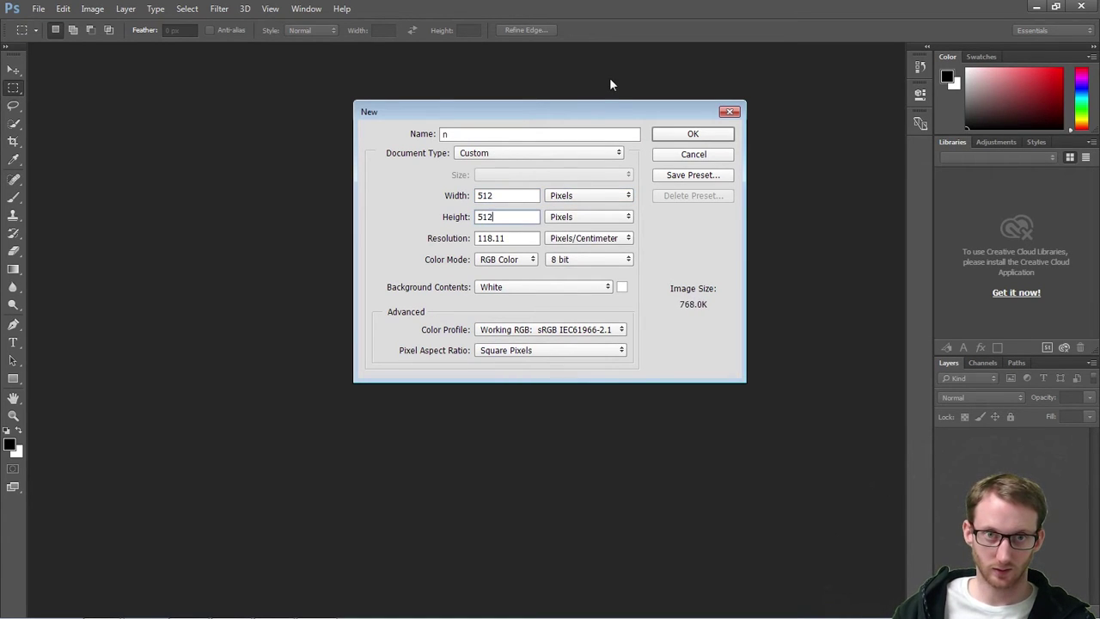
key(Return)
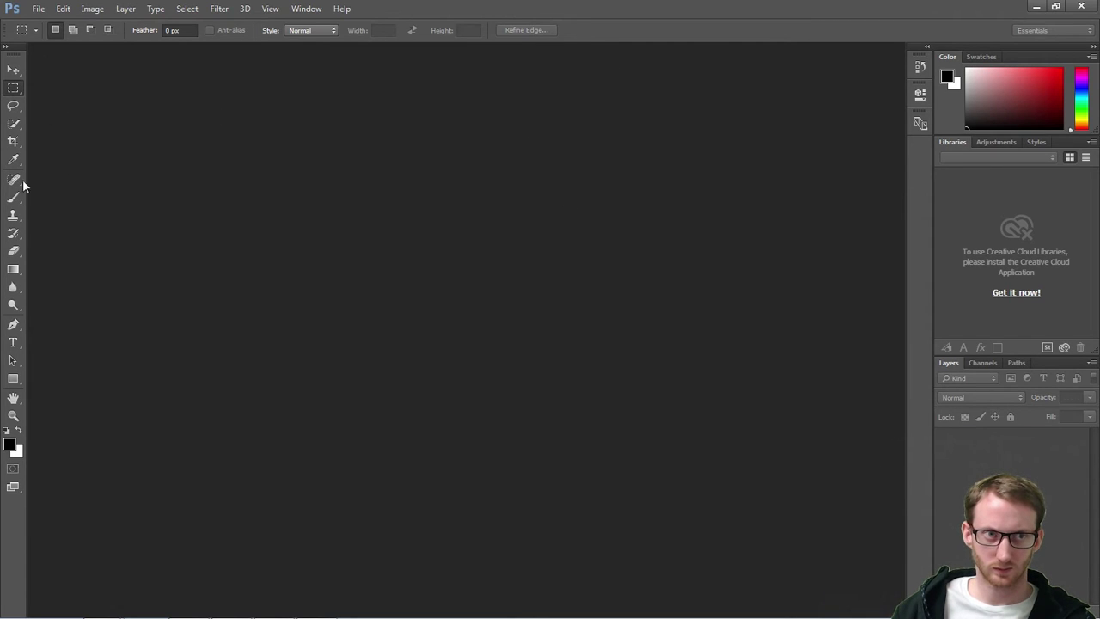
Make the Pencil the active brush-type tool and fill the whole white canvas with black using the Paint Bucket
key(z)
drag(208, 264, 186, 272)
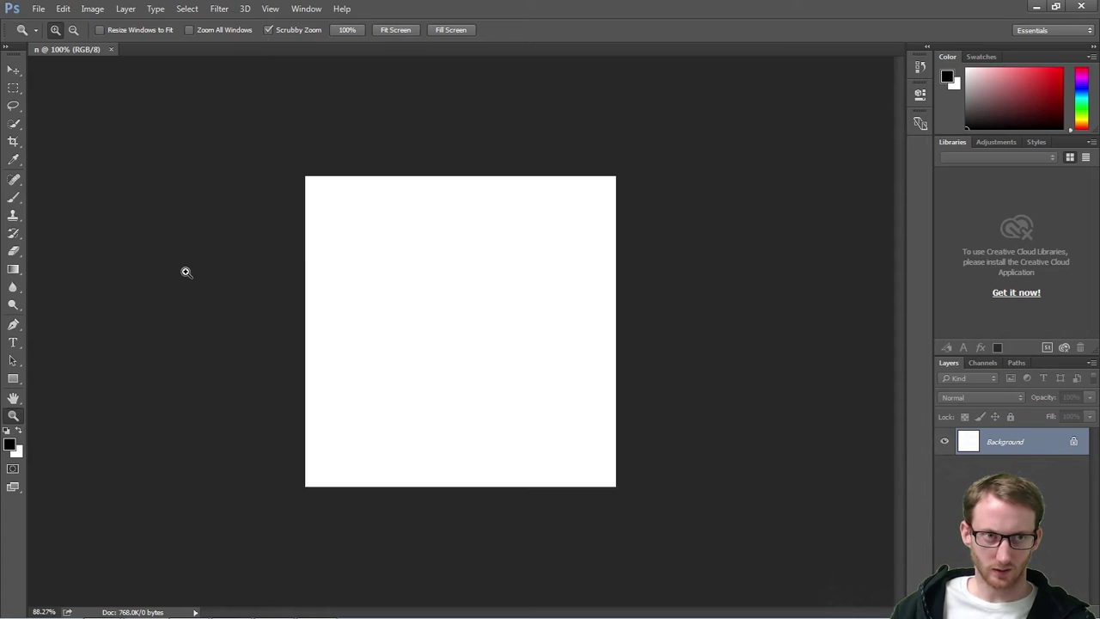
key(b)
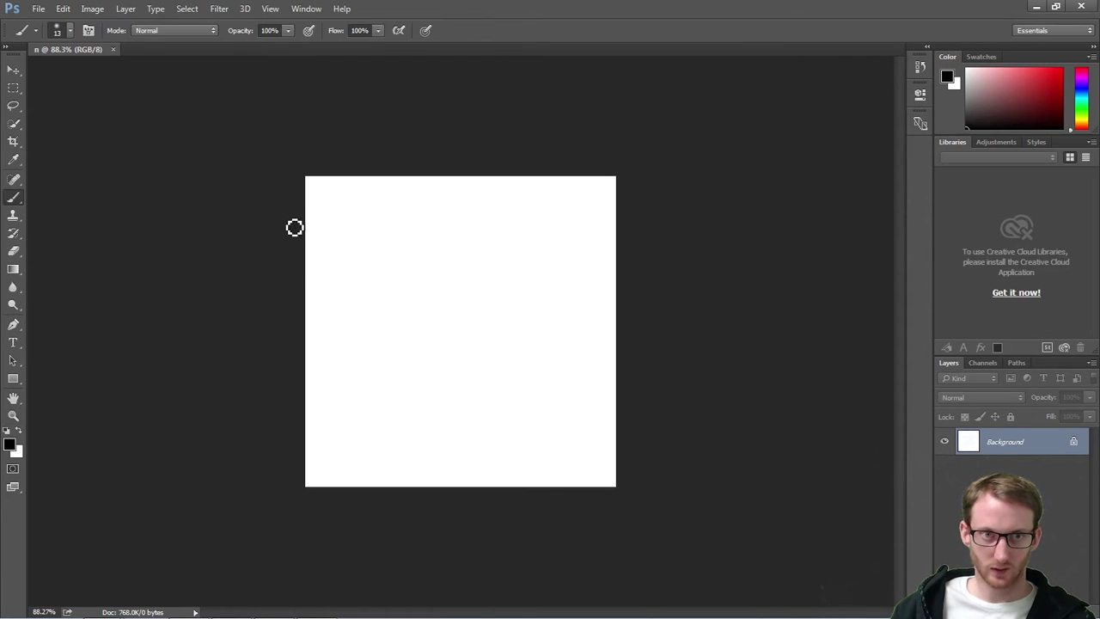
right_click(11, 200)
click(67, 208)
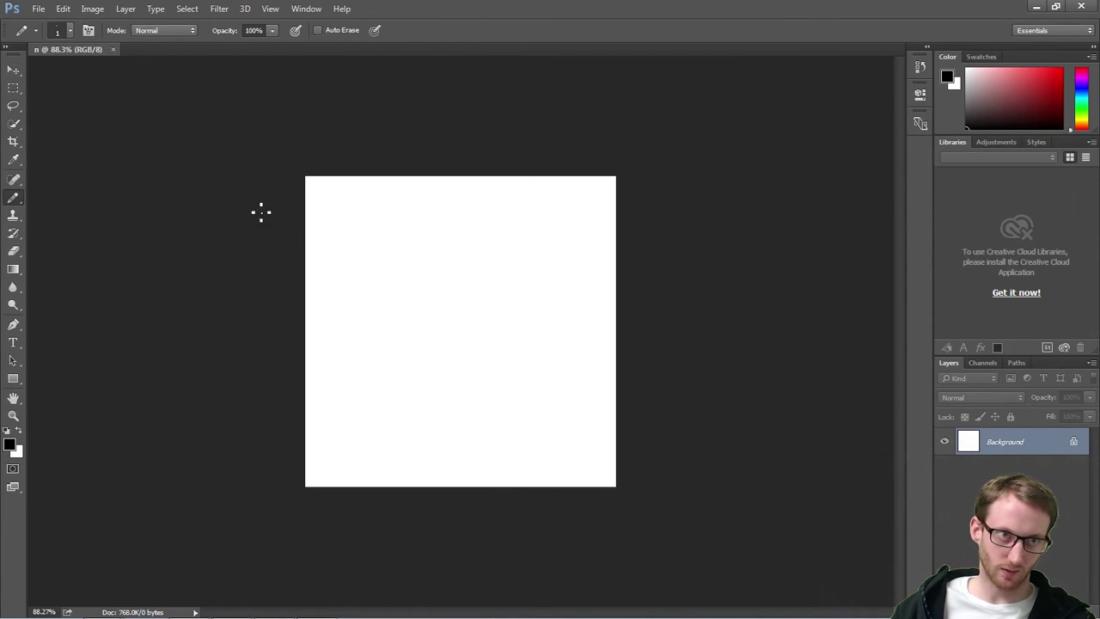
key(g)
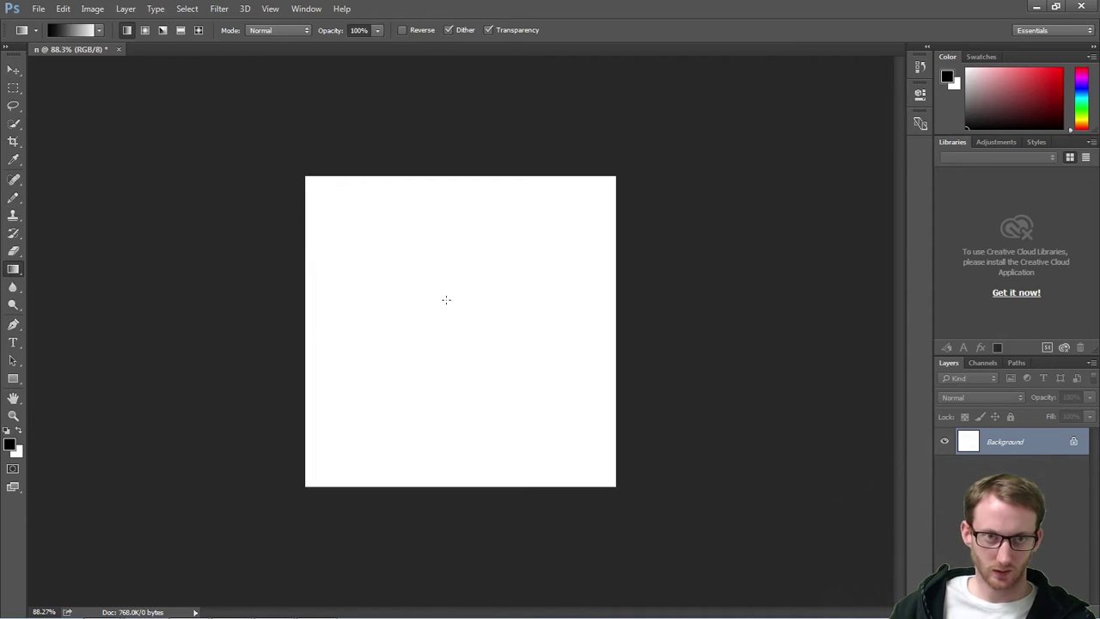
right_click(13, 269)
click(68, 280)
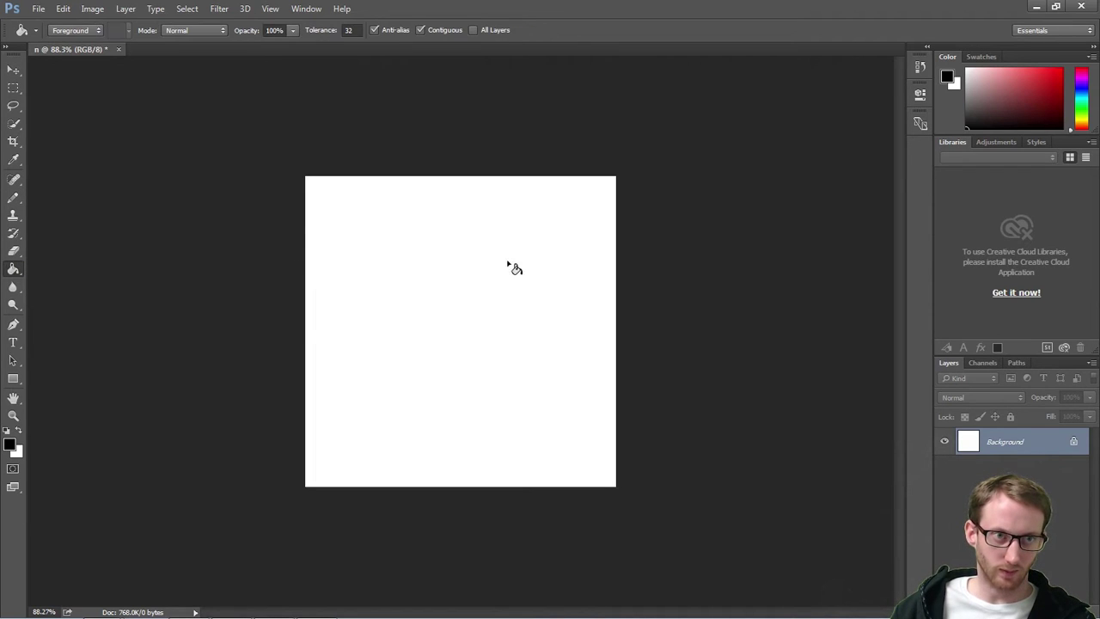
click(499, 266)
Swap the foreground colour to white, test a thin 1 px Pencil stroke on the black canvas, and undo it
key(b)
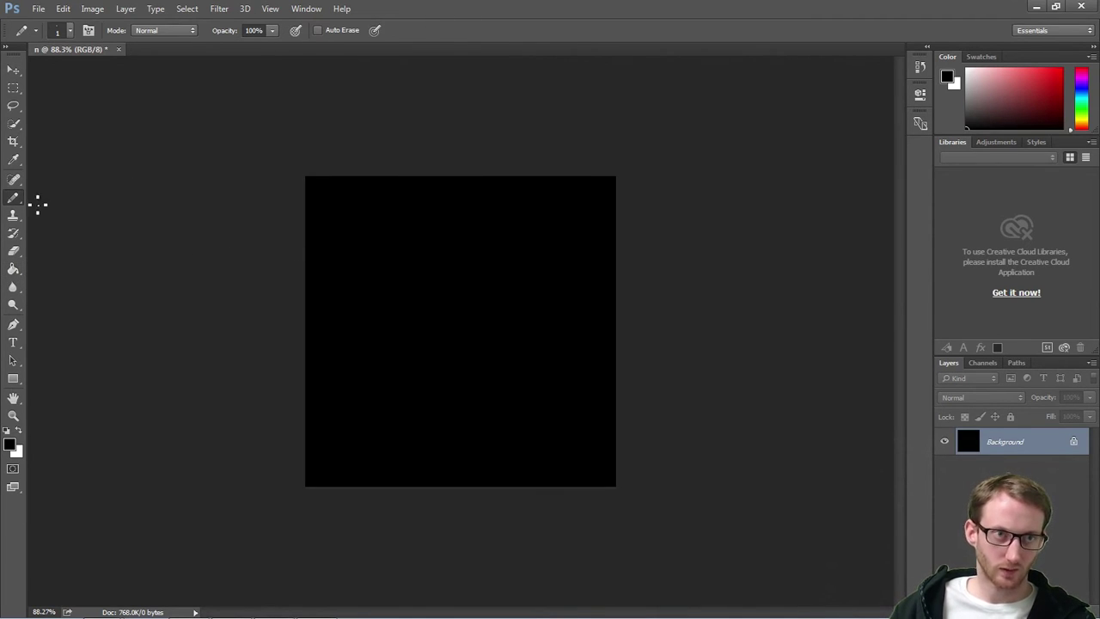
key(x)
drag(369, 173, 355, 320)
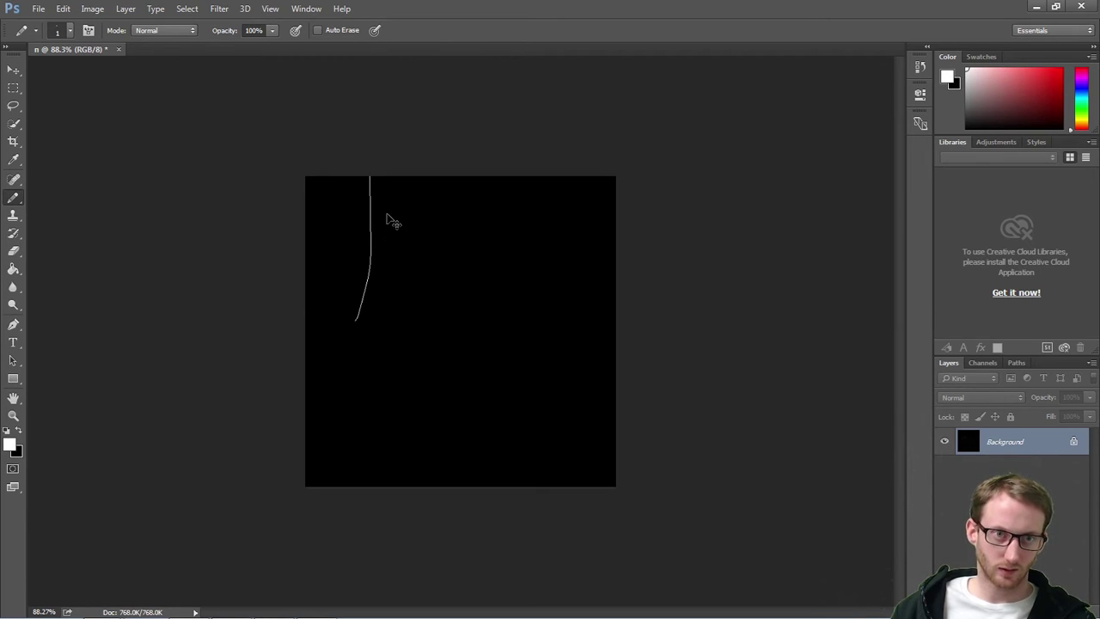
key(ctrl+z)
Enlarge the Pencil to 9 px, test a thicker white freehand stroke down the canvas, and undo it
key(bracketright)
key(bracketright)
key(bracketright)
key(bracketright)
key(bracketright)
key(bracketright)
key(bracketright)
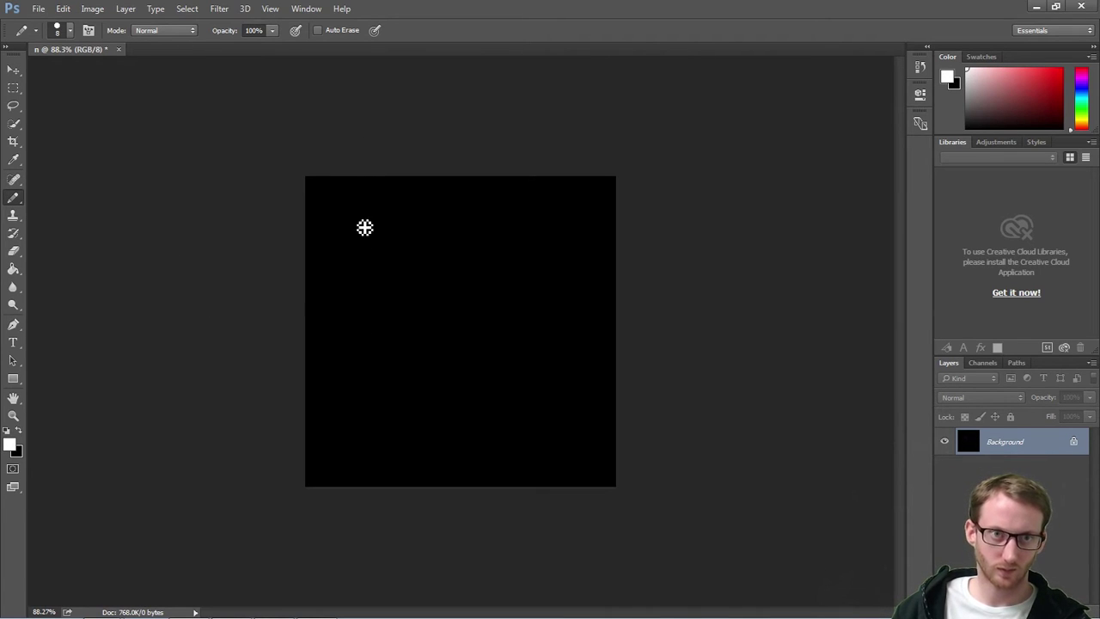
key(bracketright)
drag(367, 176, 352, 345)
key(ctrl+z)
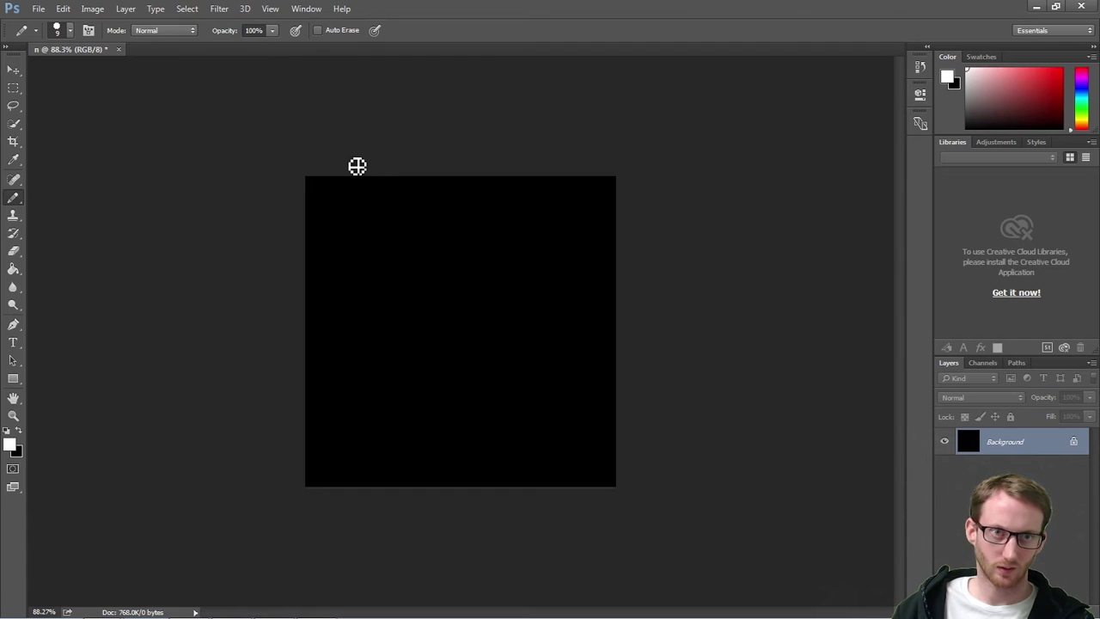
Try a full-height vertical white Pencil line on the black canvas, inspect it closer, and undo it
mouse_move(355, 168)
mouse_down()
mouse_move(354, 453)
mouse_move(391, 529)
mouse_up()
key(z)
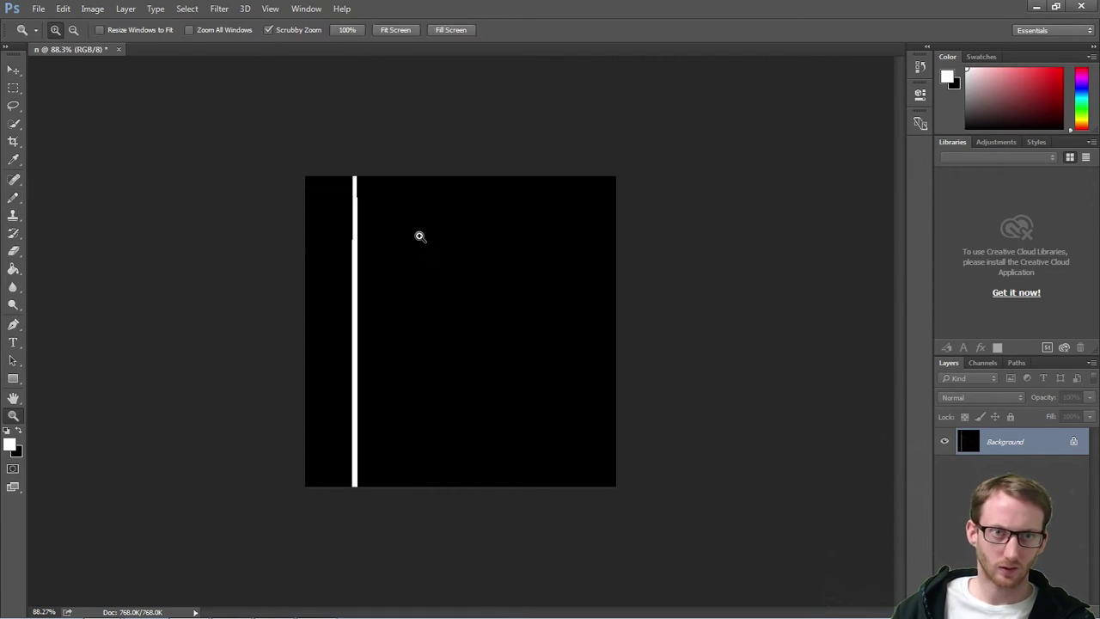
mouse_move(420, 236)
mouse_down()
mouse_move(449, 267)
mouse_move(369, 271)
mouse_up()
key(z)
key(z)
key(ctrl+z)
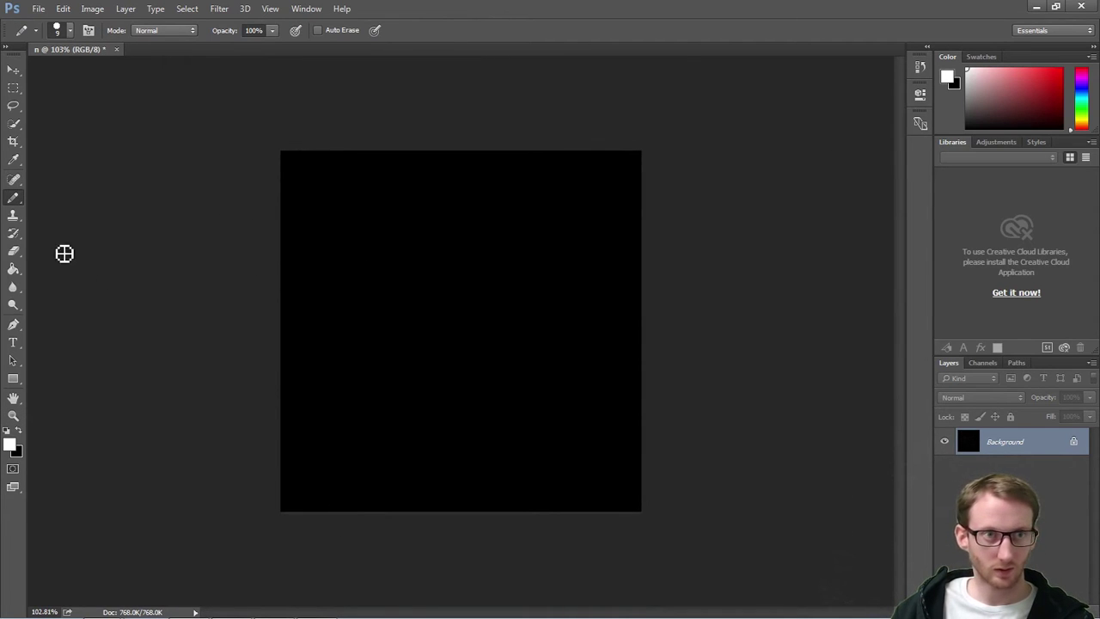
Switch to the 13 px soft Brush and paint two straight full-height vertical white lines side by side on the canvas
right_click(16, 204)
click(31, 198)
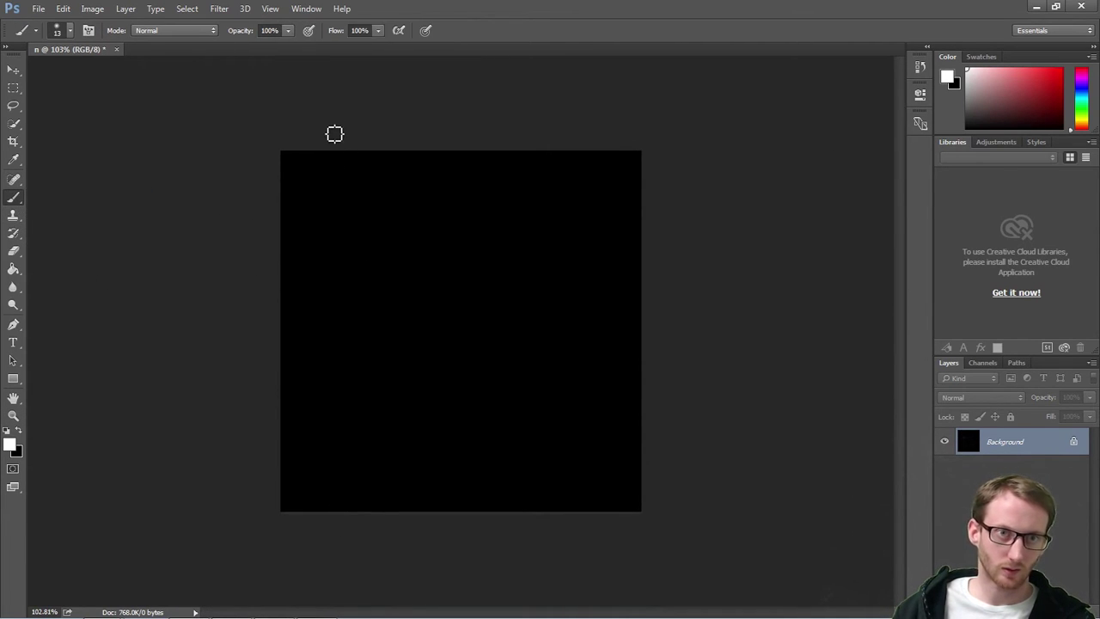
shift+drag(326, 137, 341, 542)
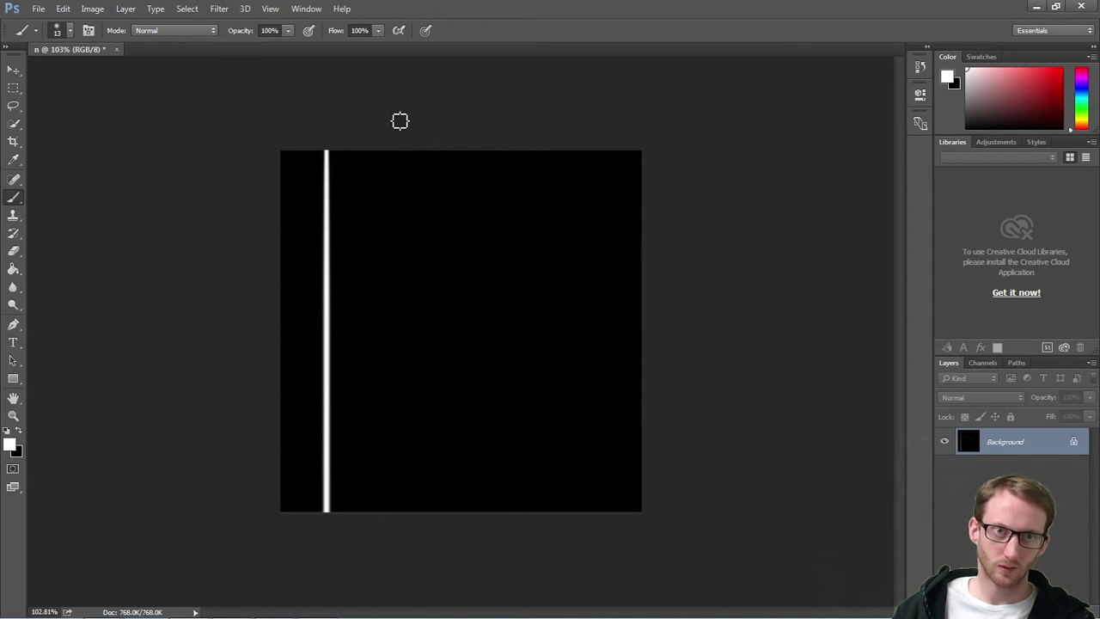
mouse_move(393, 142)
shift+mouse_down()
mouse_move(400, 256)
mouse_move(376, 535)
shift+mouse_up()
key(z)
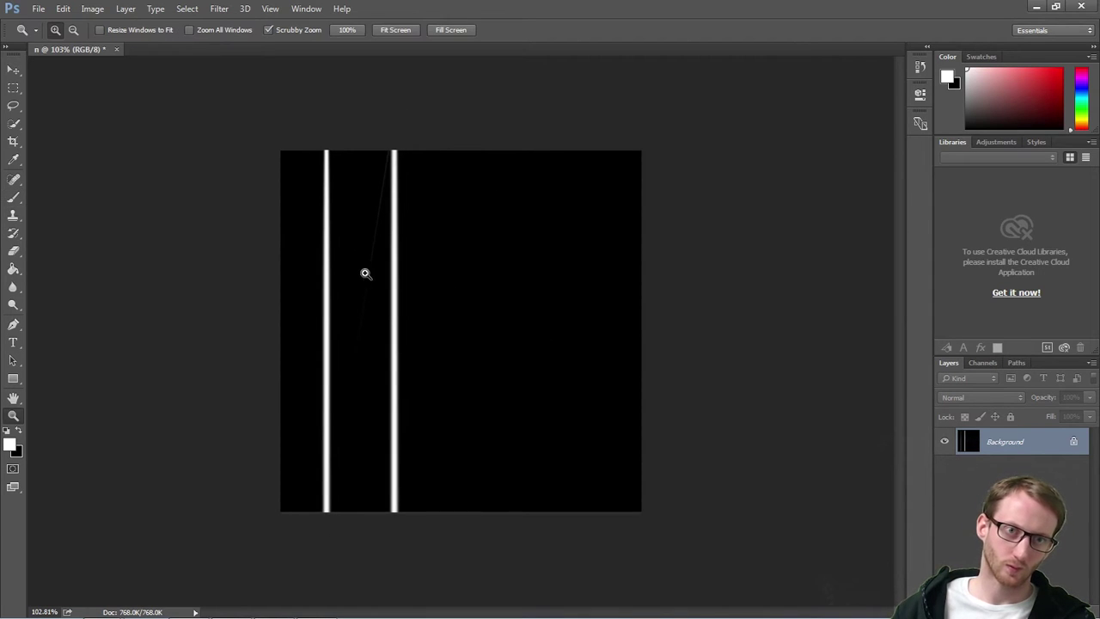
mouse_move(365, 273)
mouse_down()
mouse_move(446, 287)
mouse_move(364, 300)
mouse_move(379, 298)
mouse_up()
key(b)
key(m)
mouse_move(263, 134)
mouse_down()
mouse_move(295, 167)
mouse_move(360, 573)
mouse_up()
key(shift+BackSpace)
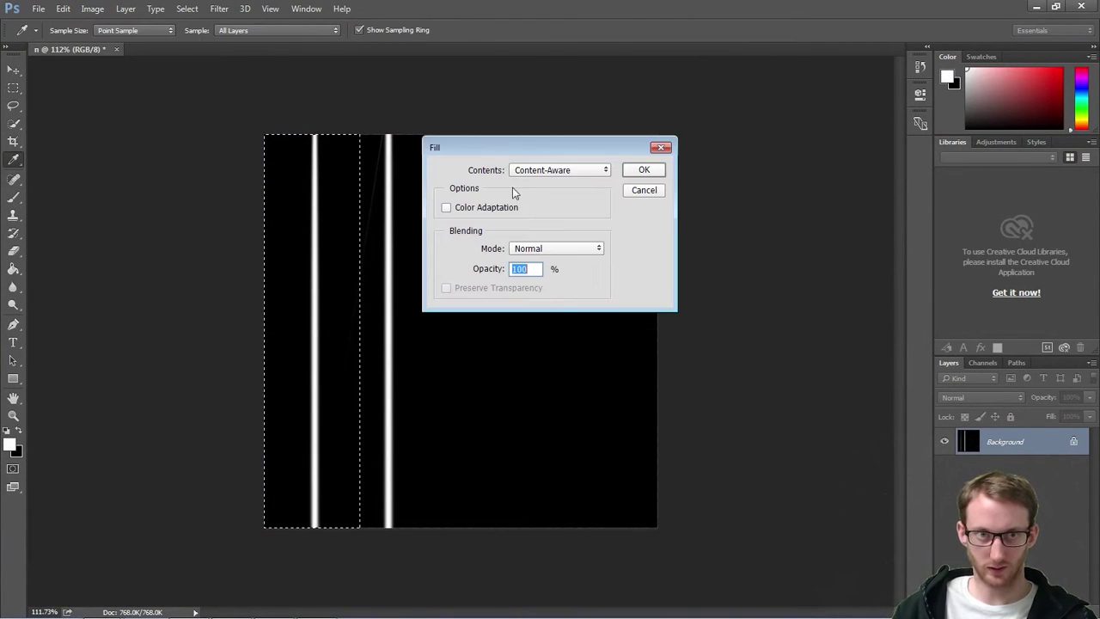
click(643, 190)
Fill the whole canvas with black over the two white lines, and add a new layer above the background
key(ctrl+d)
key(ctrl+BackSpace)
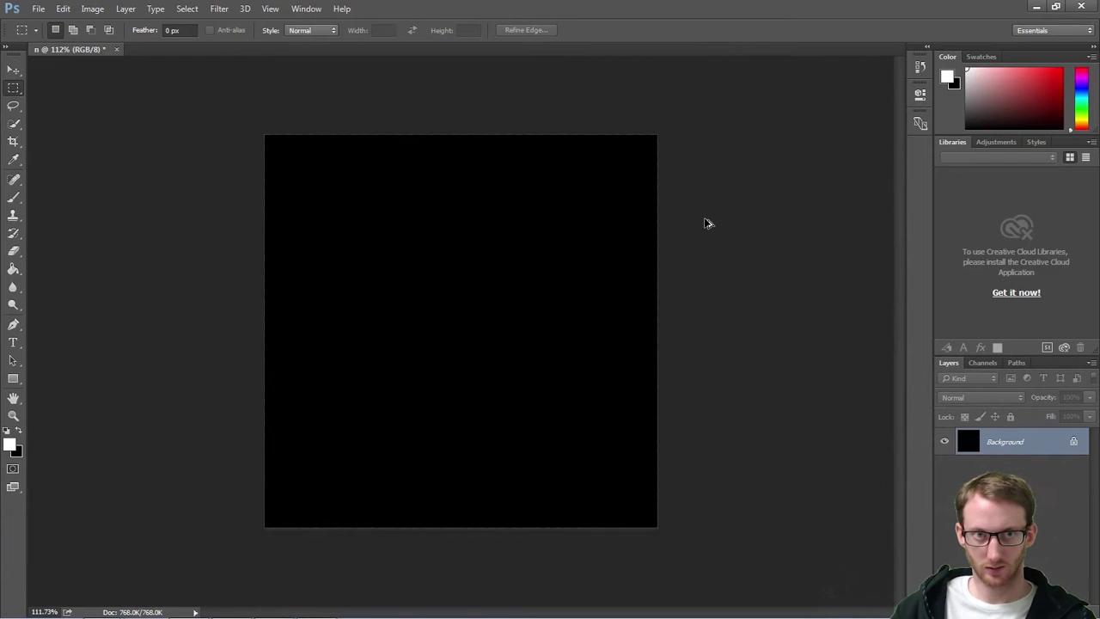
key(ctrl+shift+n)
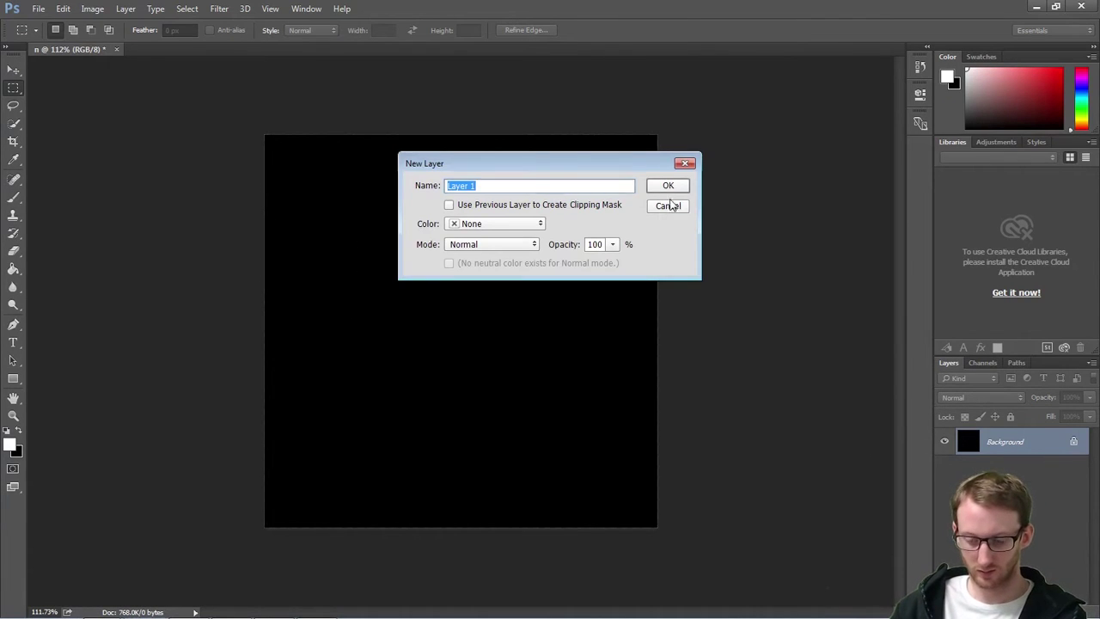
key(Return)
Try a vertical white brush stroke near the canvas's left edge on the new layer, and undo it
key(b)
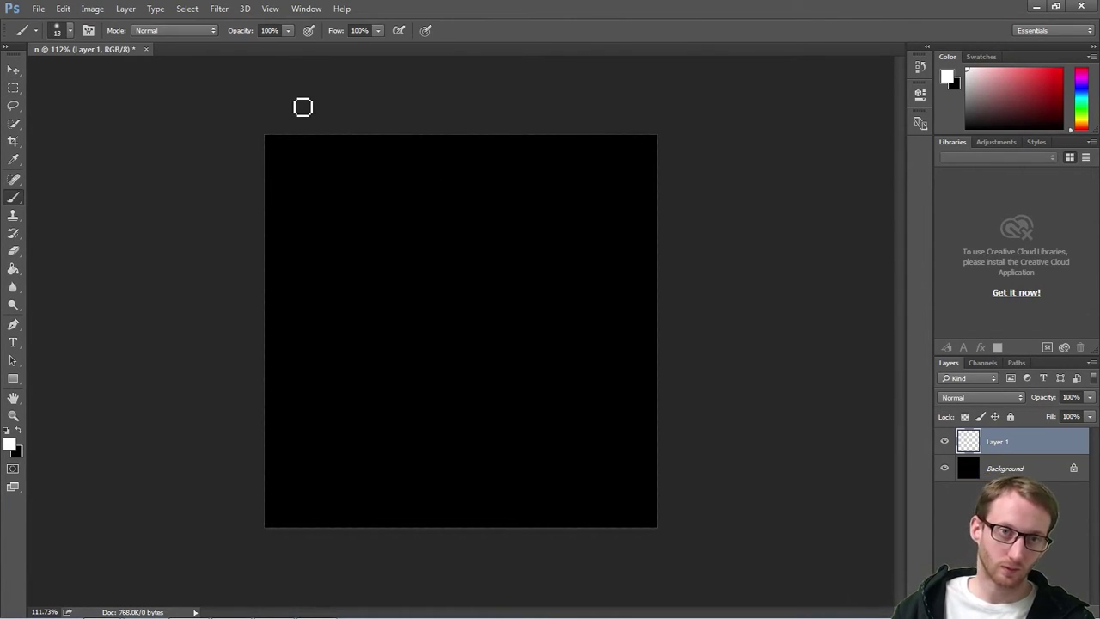
shift+drag(296, 116, 283, 529)
key(ctrl+z)
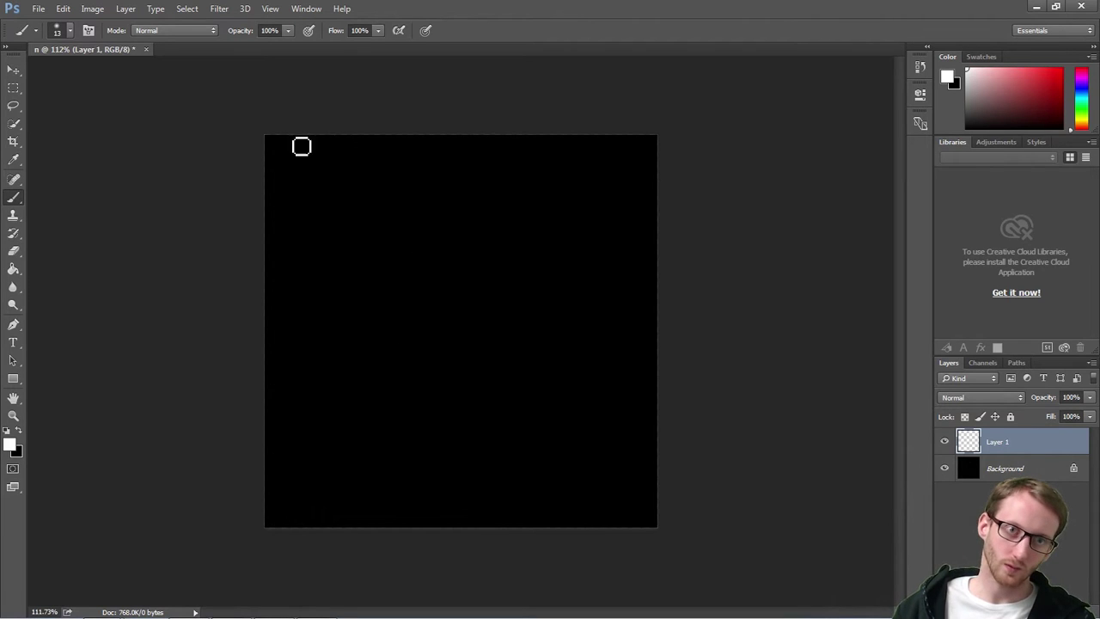
Paint one straight full-height vertical white line with the 13 px brush, slightly left of the canvas centre on Layer 1
key(z)
drag(220, 160, 324, 150)
mouse_move(462, 186)
mouse_down()
mouse_move(423, 177)
mouse_move(425, 336)
mouse_move(408, 521)
mouse_up()
key(b)
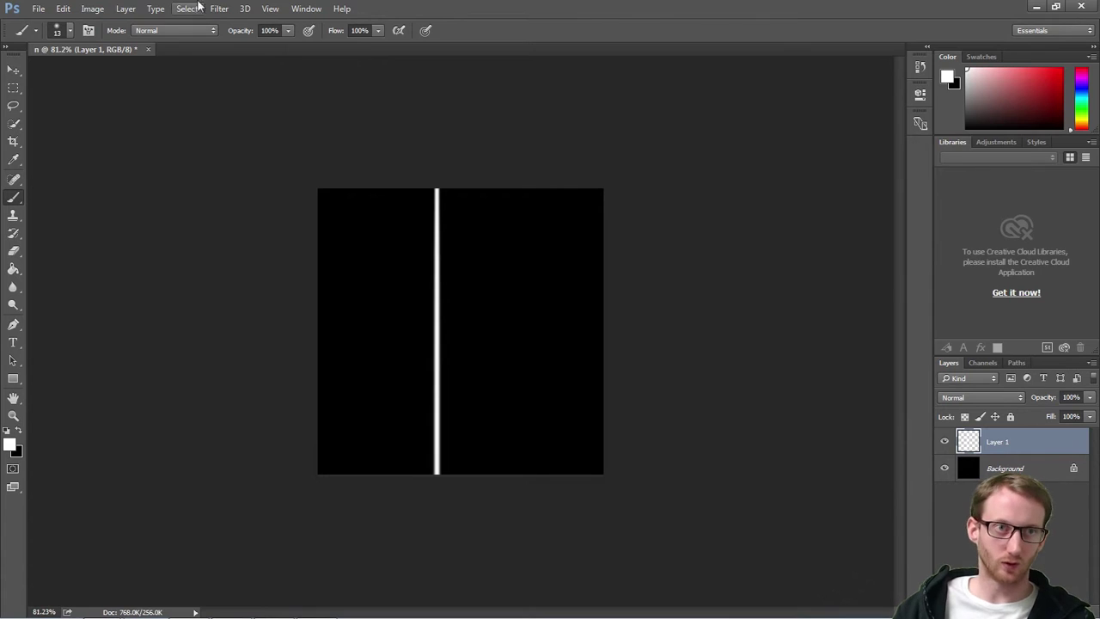
Show the grid over the canvas as a guide for spacing the bars
click(271, 9)
mouse_move(305, 8)
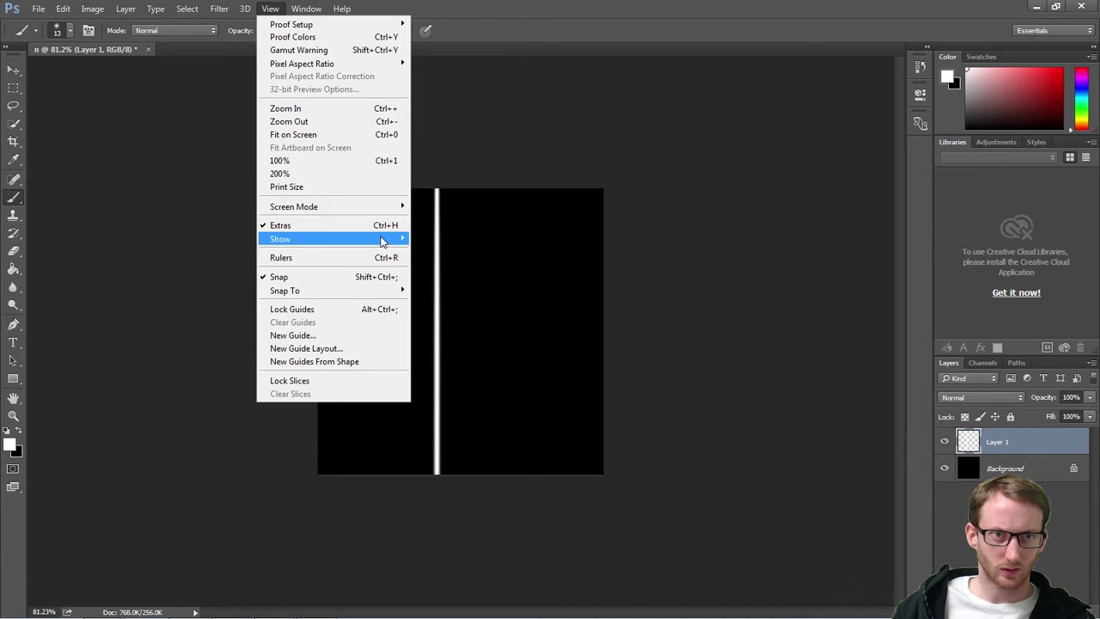
mouse_move(391, 239)
click(478, 281)
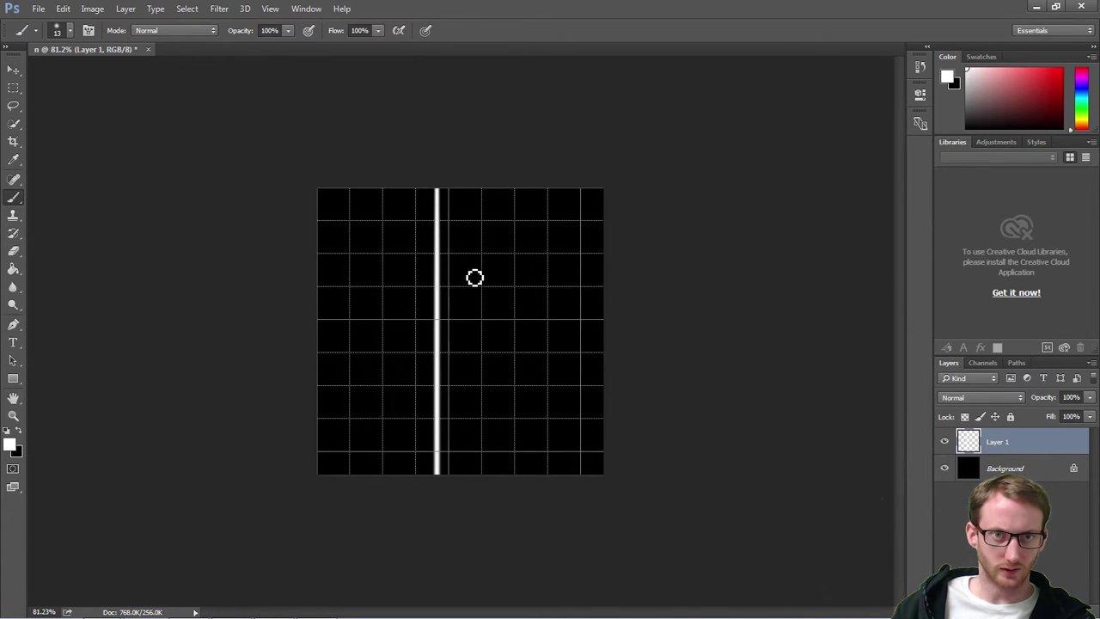
key(ctrl+space)
ctrl+drag(469, 284, 481, 280)
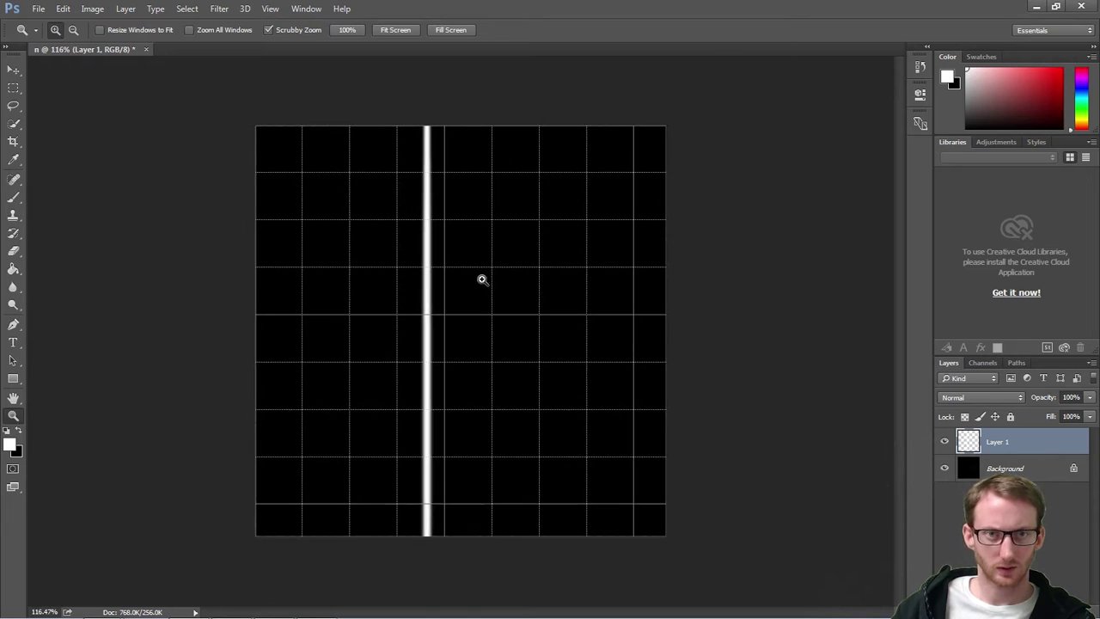
key(m)
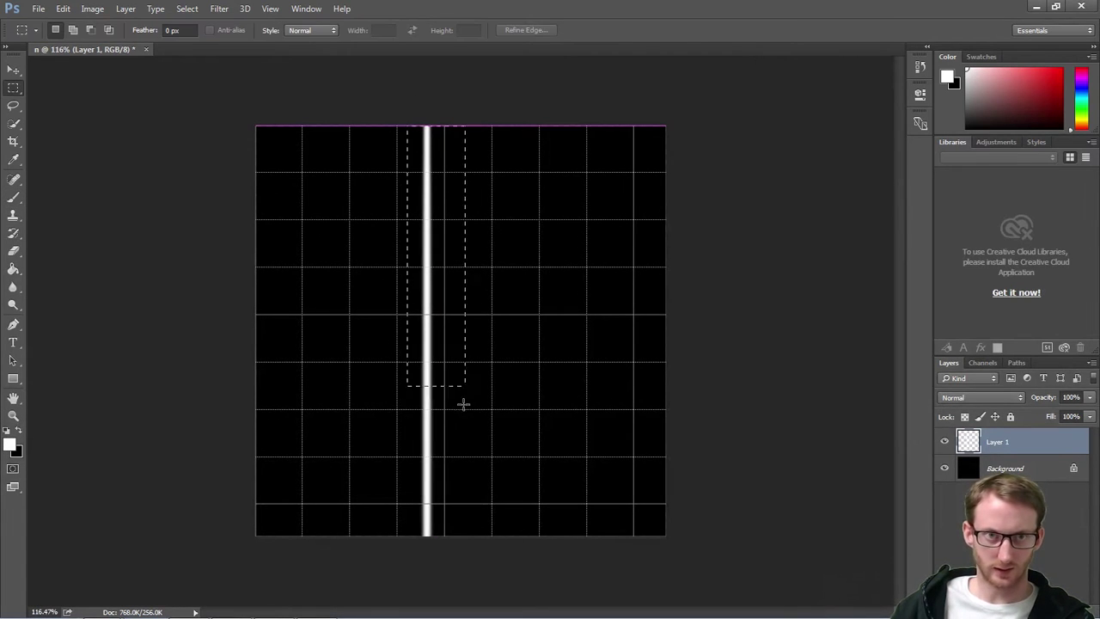
drag(463, 403, 491, 587)
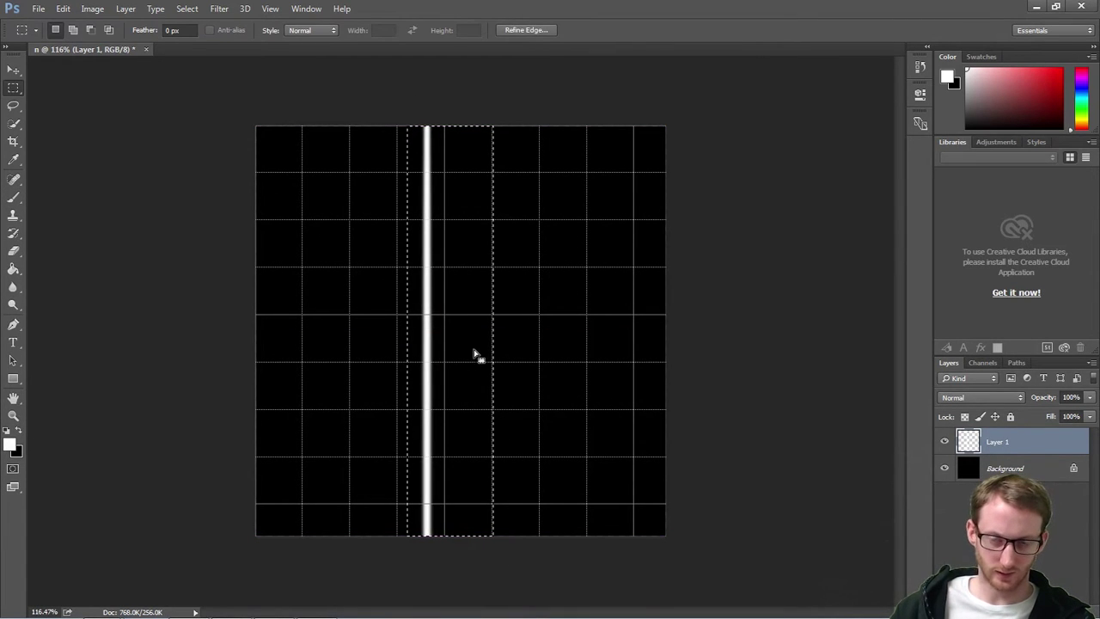
key(ctrl+d)
Move the white line to the canvas's left edge and nudge it until it sits partly cut off along the edge
key(v)
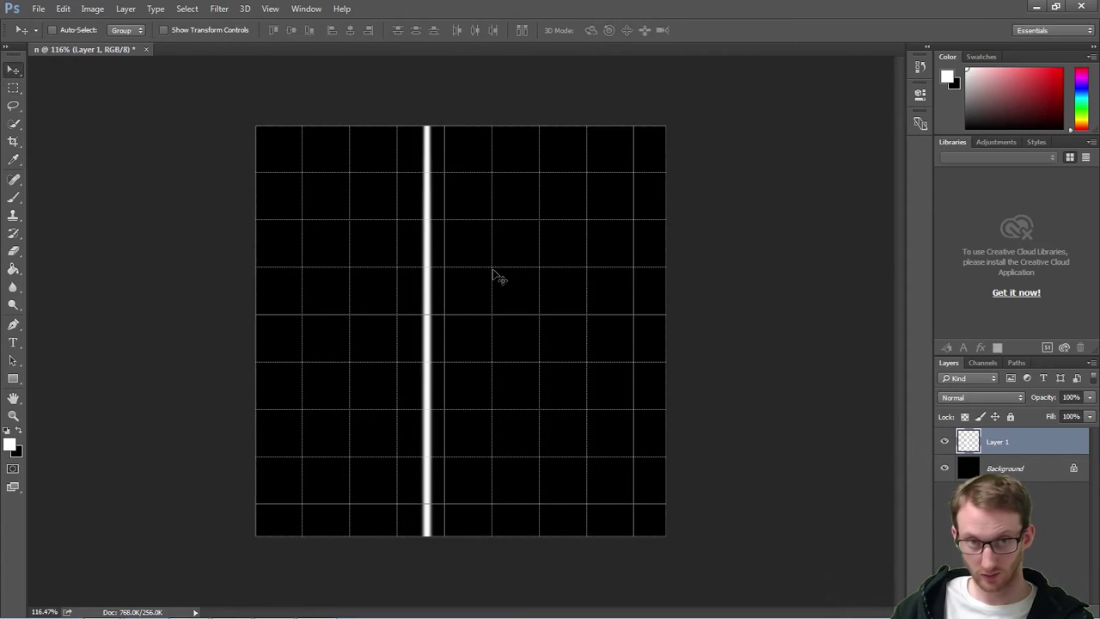
drag(429, 309, 269, 307)
key(Left)
key(Left)
key(Left)
key(Left)
key(Left)
key(Left)
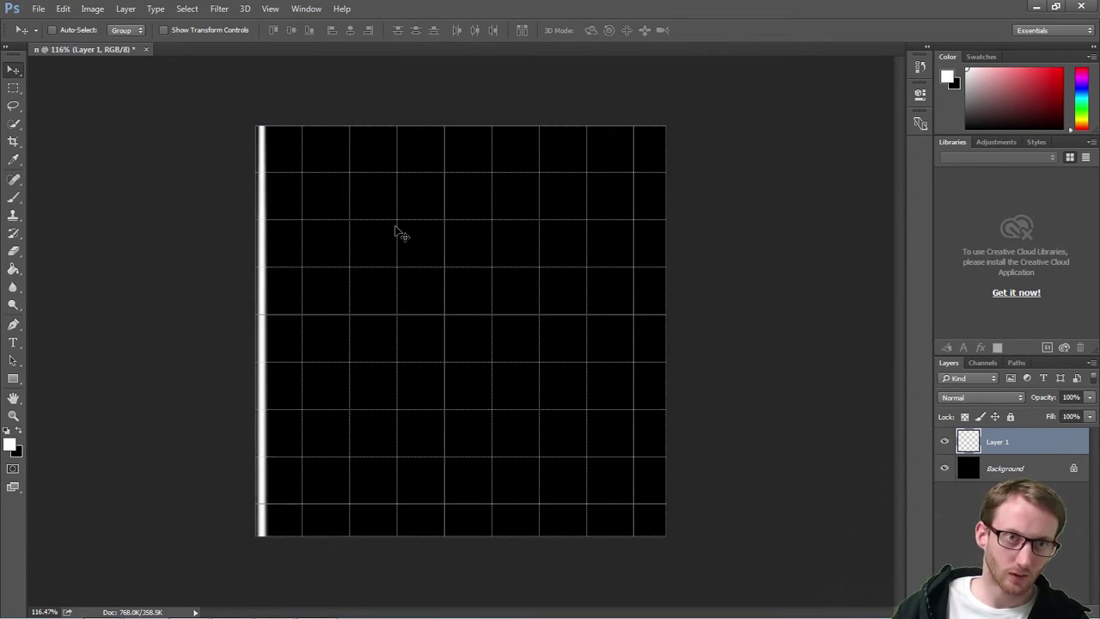
key(Left)
key(Left)
key(Left)
key(Left)
key(Left)
key(Left)
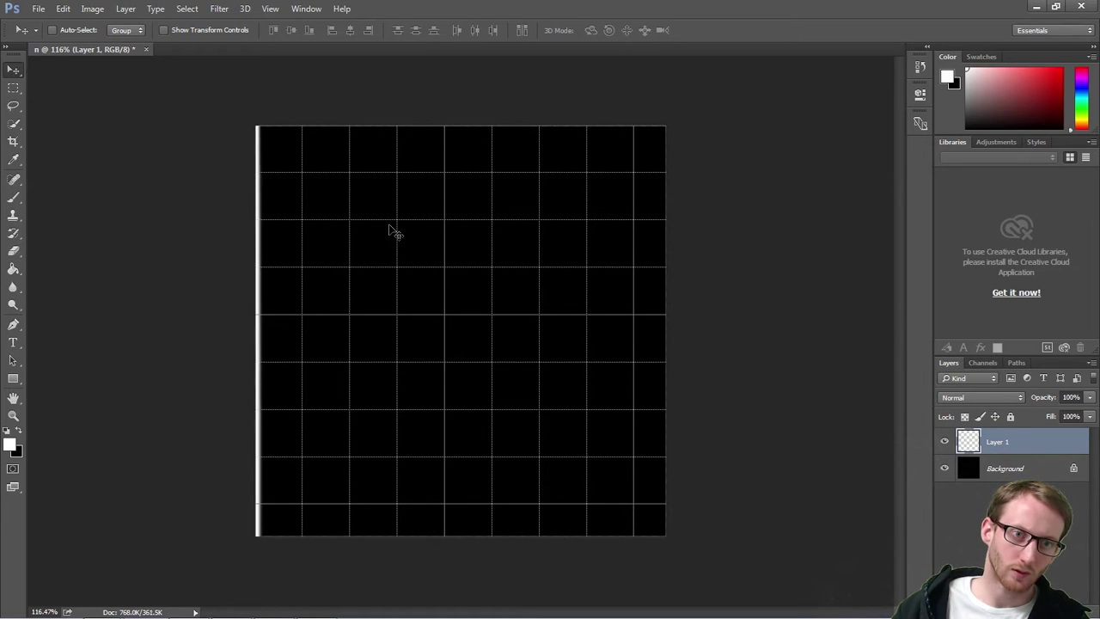
key(Left)
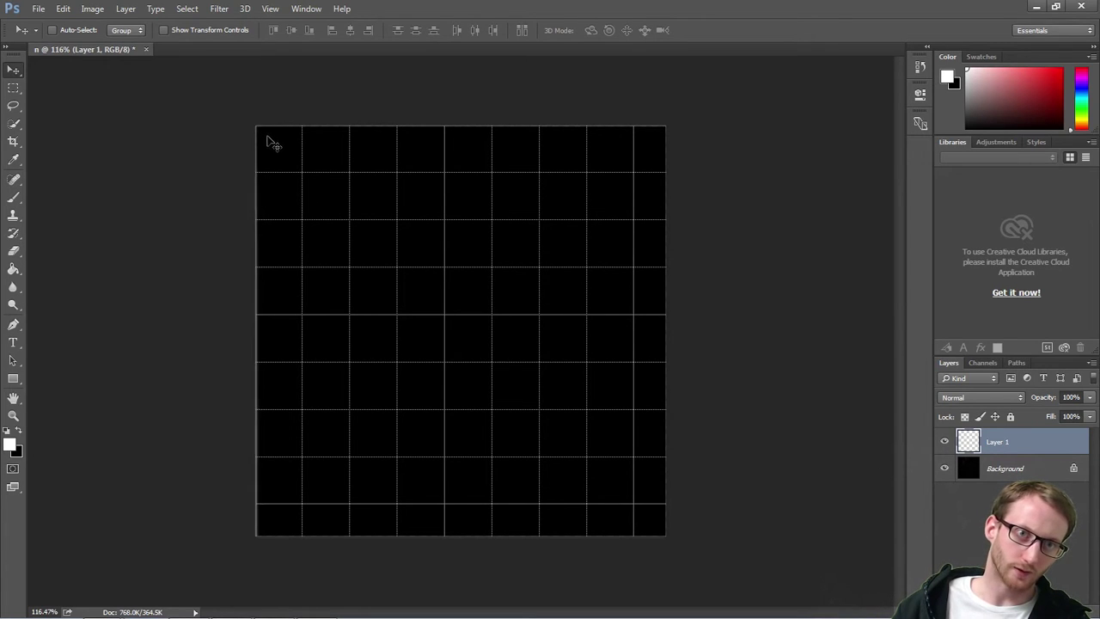
key(Right)
key(Right)
key(Right)
key(Right)
key(Right)
key(Right)
key(Right)
key(Right)
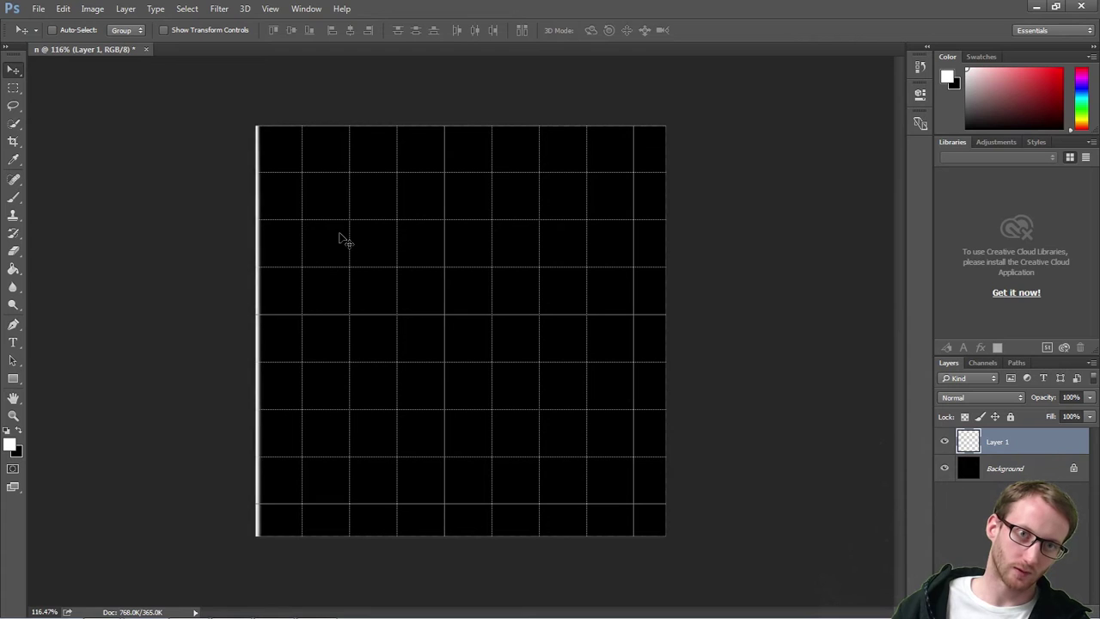
key(Left)
key(Left)
key(Left)
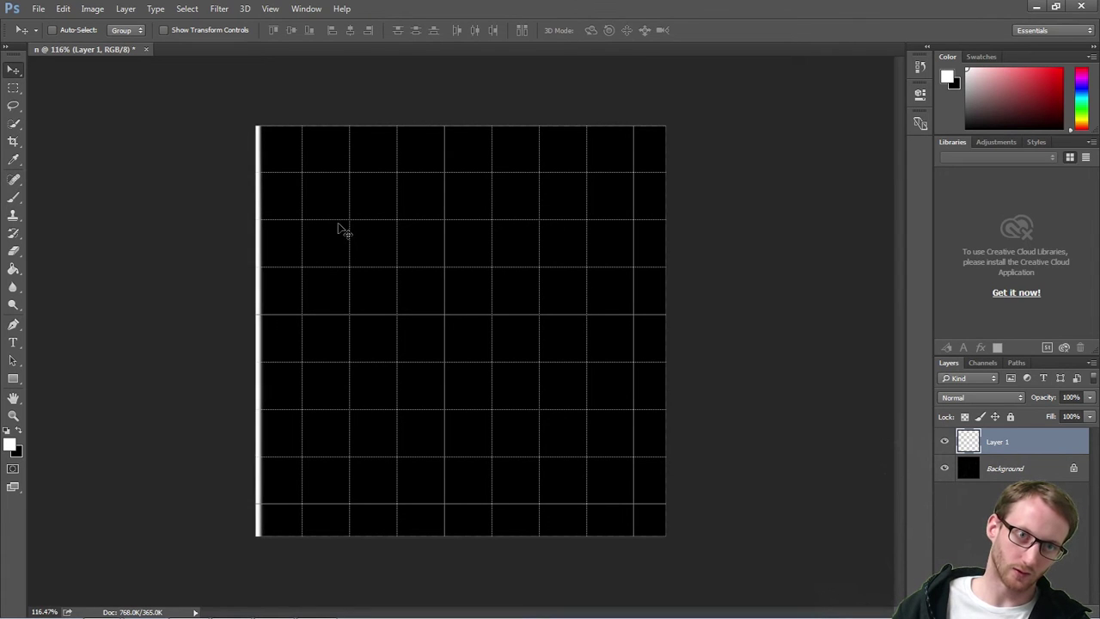
key(Right)
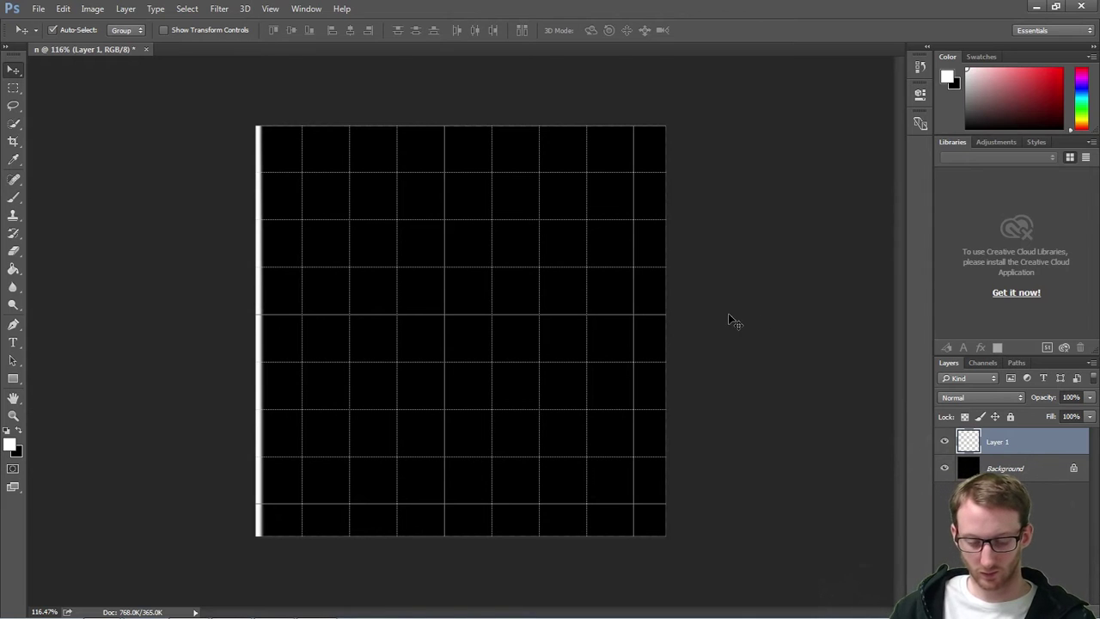
Copy the white line, paste it as a second bar, and align it with the first vertical grid line inside the canvas
key(ctrl+a)
key(ctrl+c)
key(ctrl+v)
drag(461, 302, 358, 270)
key(Left)
key(Left)
key(Left)
key(Left)
key(Left)
key(Left)
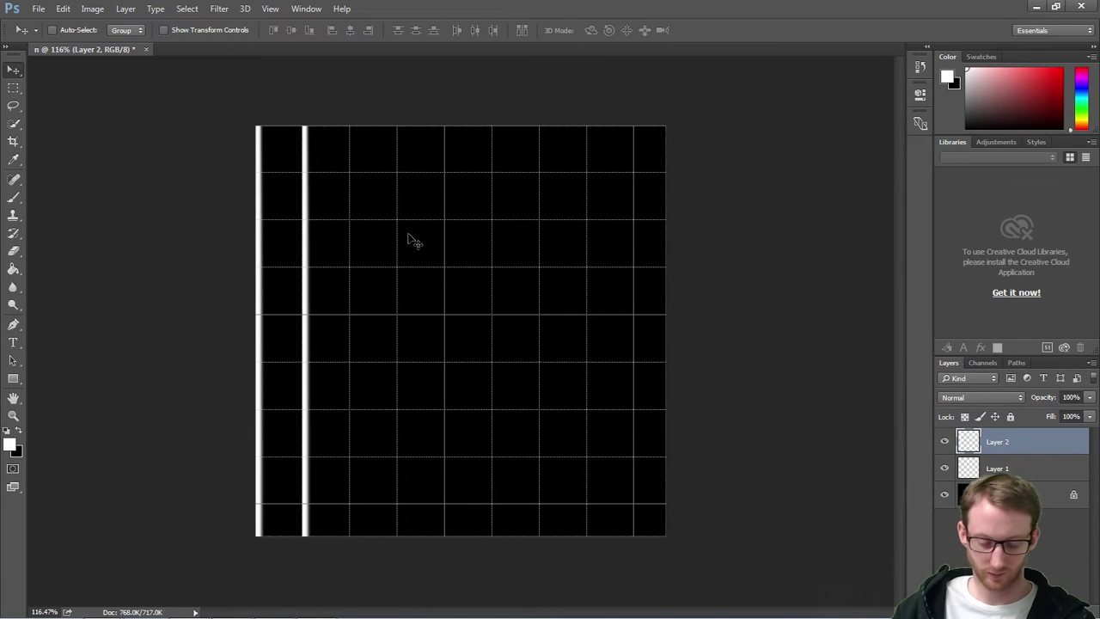
Paste a third bar on the second vertical grid line, and merge the three bar layers into one
key(ctrl+v)
drag(458, 290, 351, 291)
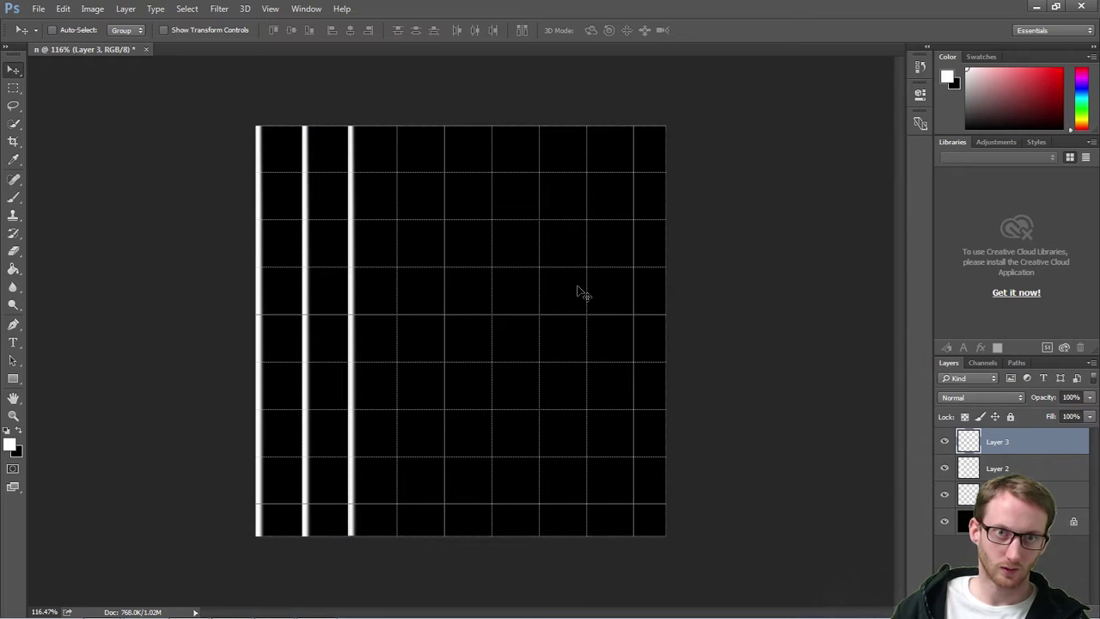
key(ctrl+e)
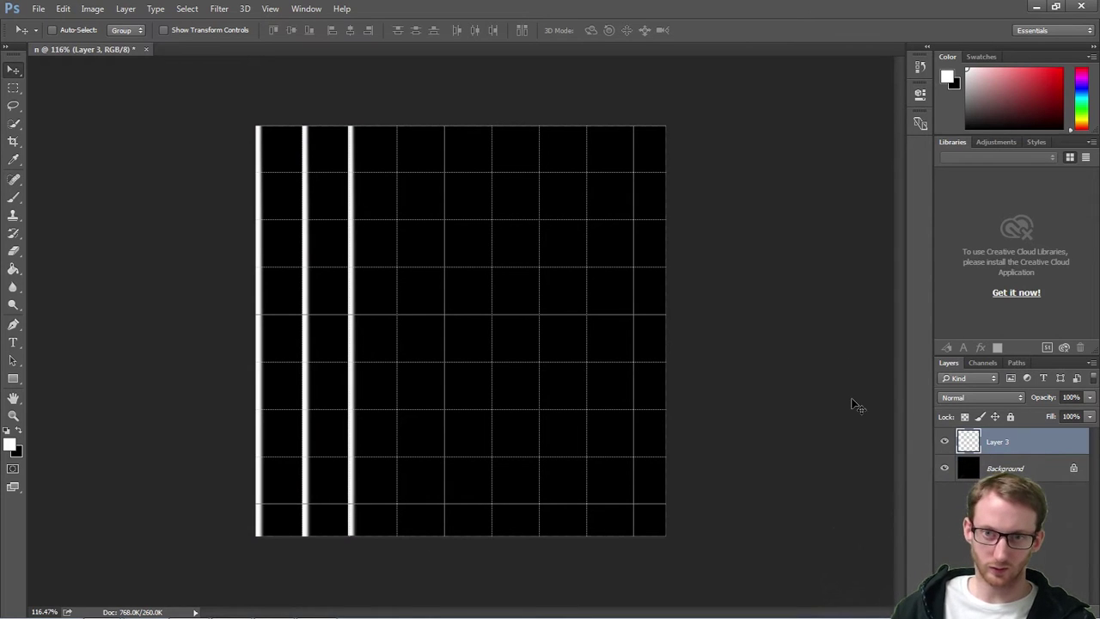
Paste a copy of the three bars and nudge it onto the third to fifth vertical grid lines
key(ctrl+v)
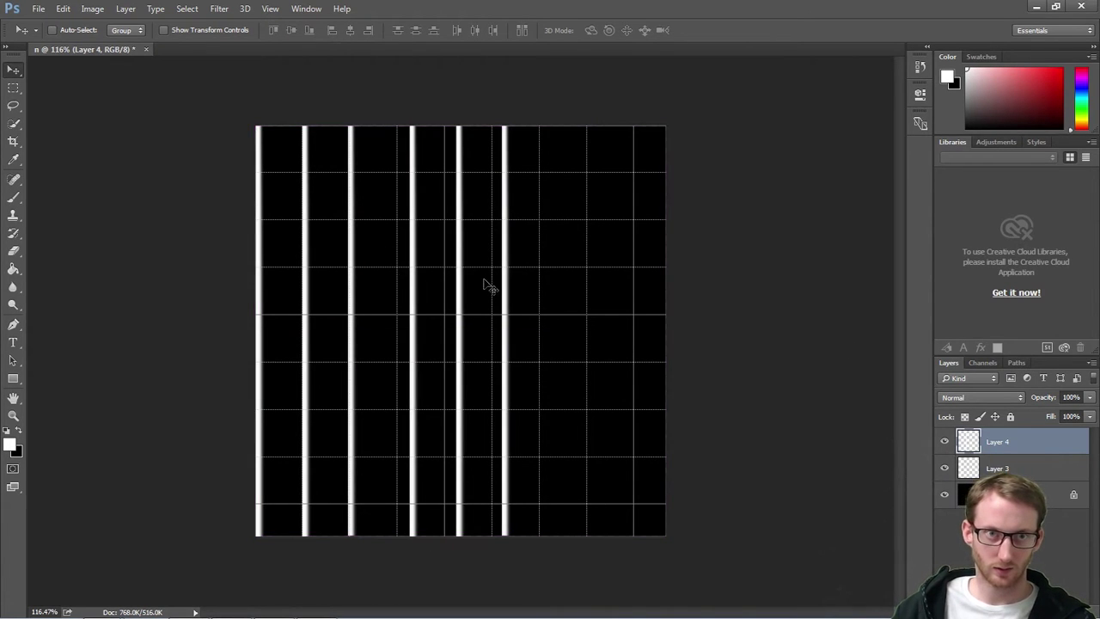
key(Left)
key(Left)
key(Left)
key(Left)
key(Left)
key(Left)
key(Left)
key(Left)
key(Left)
key(Left)
key(Left)
key(Left)
key(Left)
key(Left)
key(Left)
key(Left)
key(Left)
key(Left)
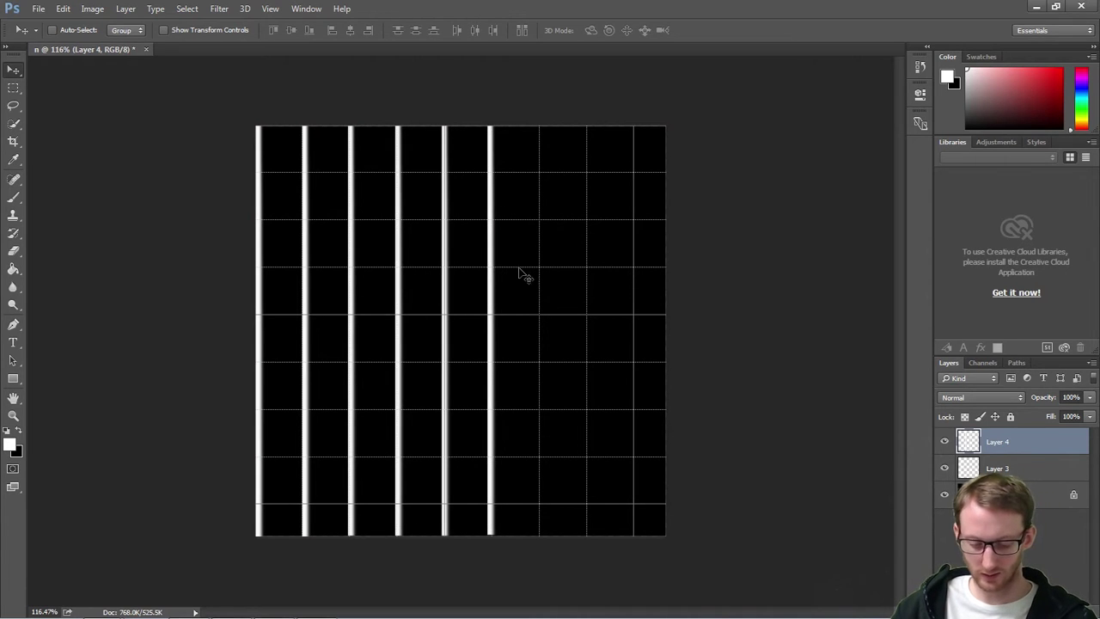
Paste another set of three bars and align it with the sixth to eighth vertical grid lines
key(ctrl+v)
key(Right)
key(Right)
key(Right)
key(Right)
key(Right)
key(Right)
key(Right)
key(Right)
key(Right)
key(Right)
key(Right)
key(Right)
key(Right)
key(Right)
key(Right)
key(Right)
key(Right)
key(Right)
key(Right)
key(Right)
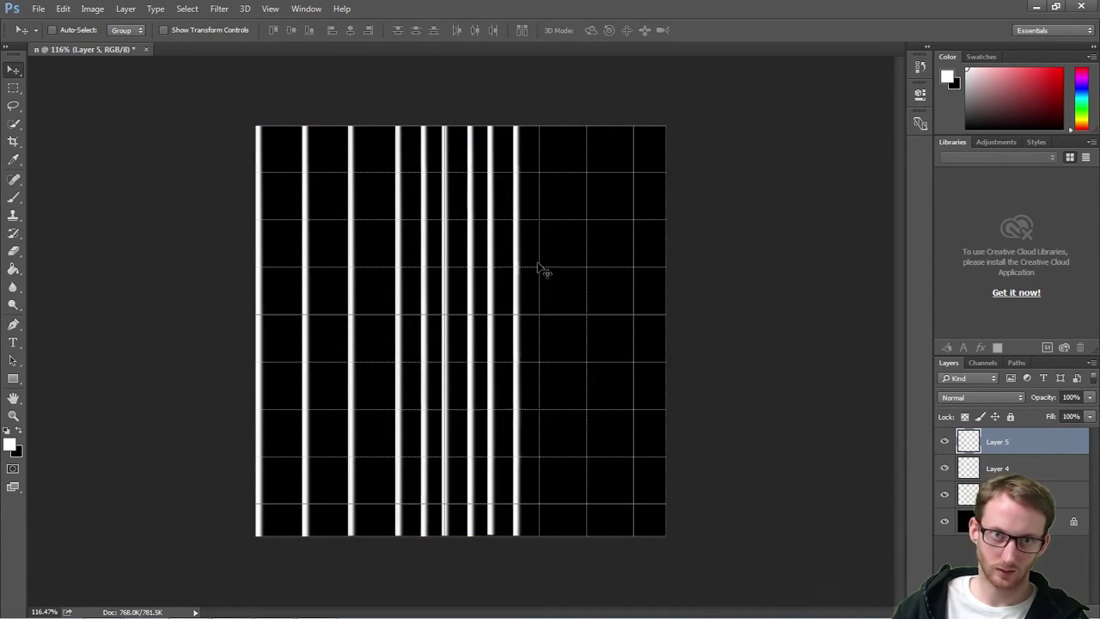
drag(529, 275, 633, 289)
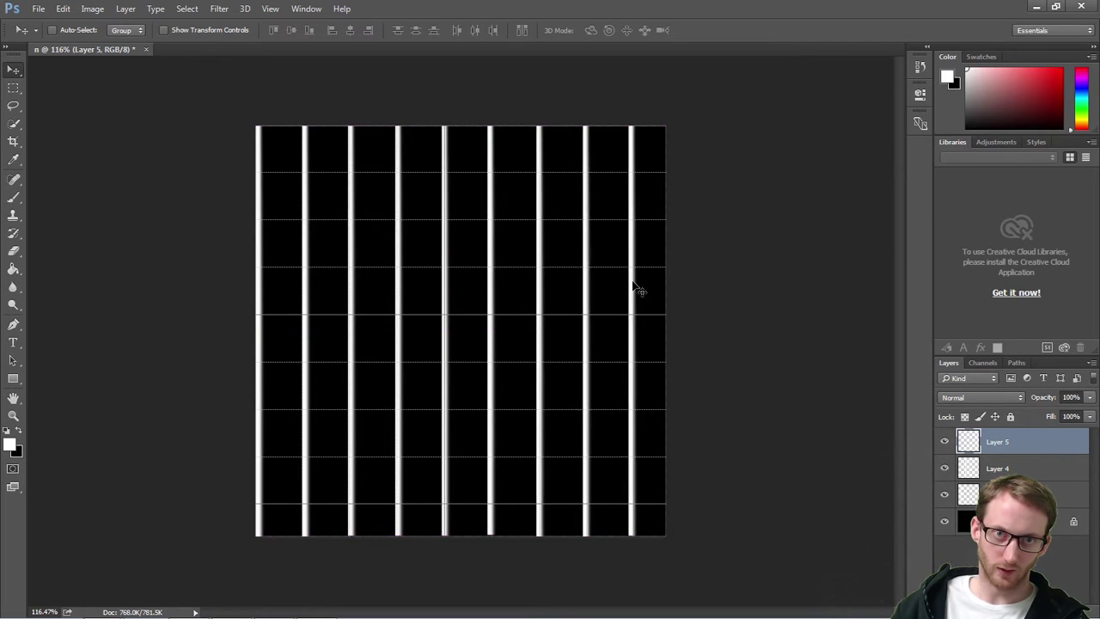
key(Left)
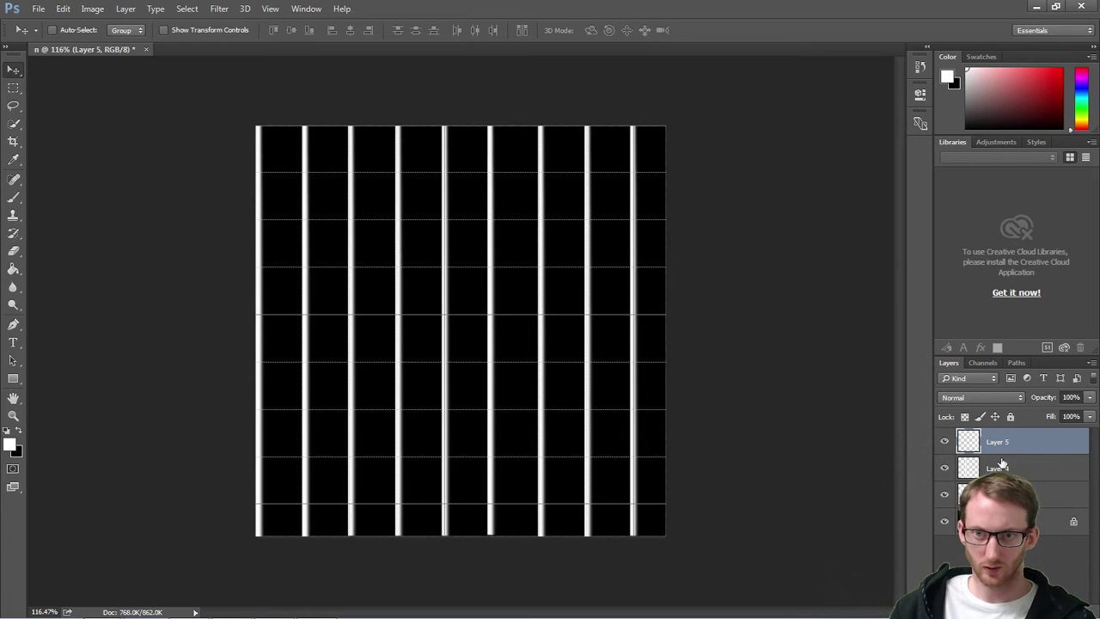
Merge Layer 3, Layer 4 and Layer 5 into a single layer holding all the white bars
ctrl+click(1001, 494)
ctrl+click(1024, 466)
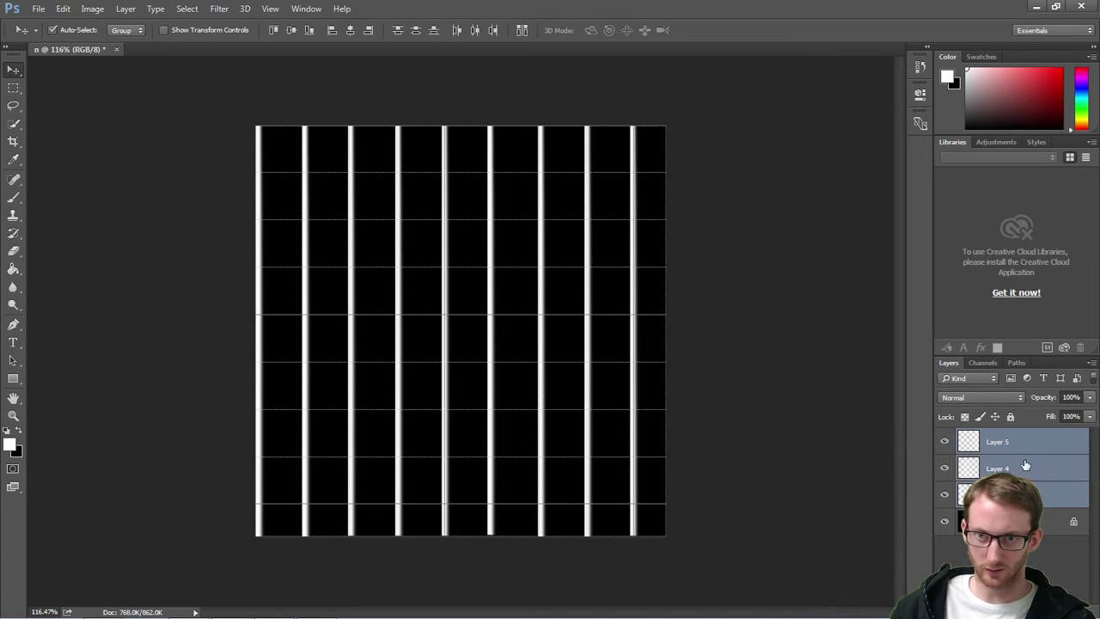
key(ctrl+e)
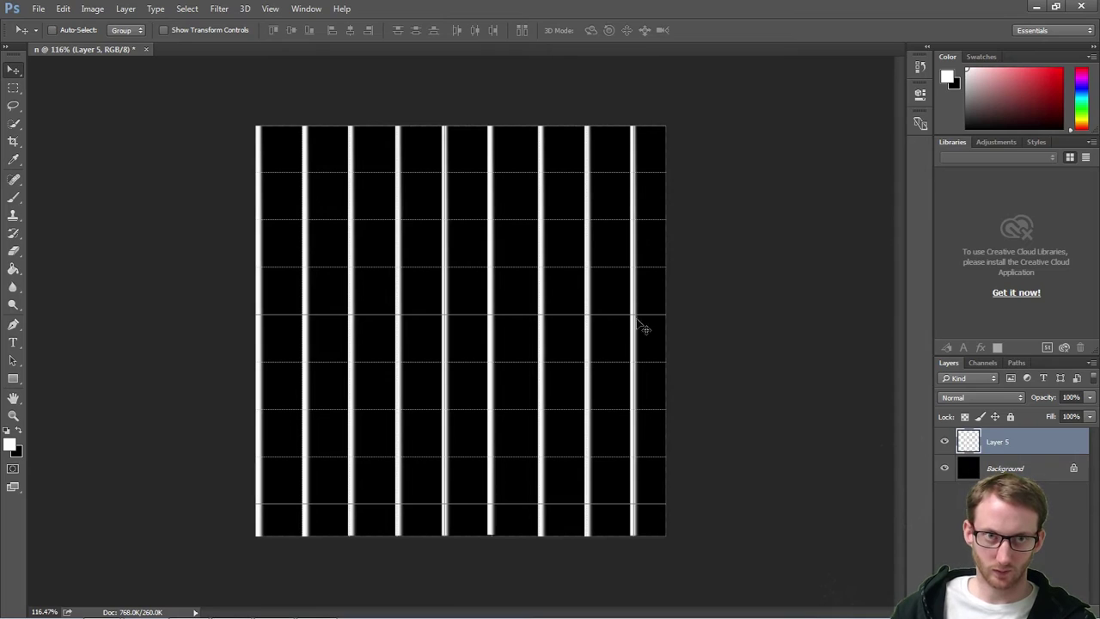
Turn on Quick Mask mode and load the merged bars' layer outline as a selection
key(ctrl+space)
ctrl+drag(511, 311, 513, 341)
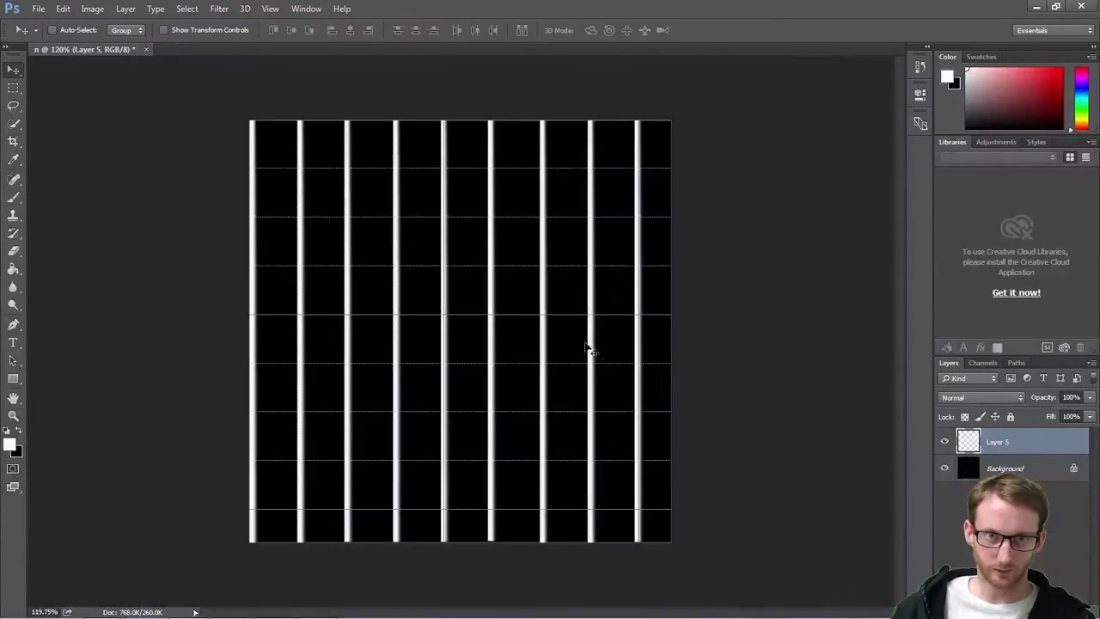
key(q)
ctrl+click(979, 443)
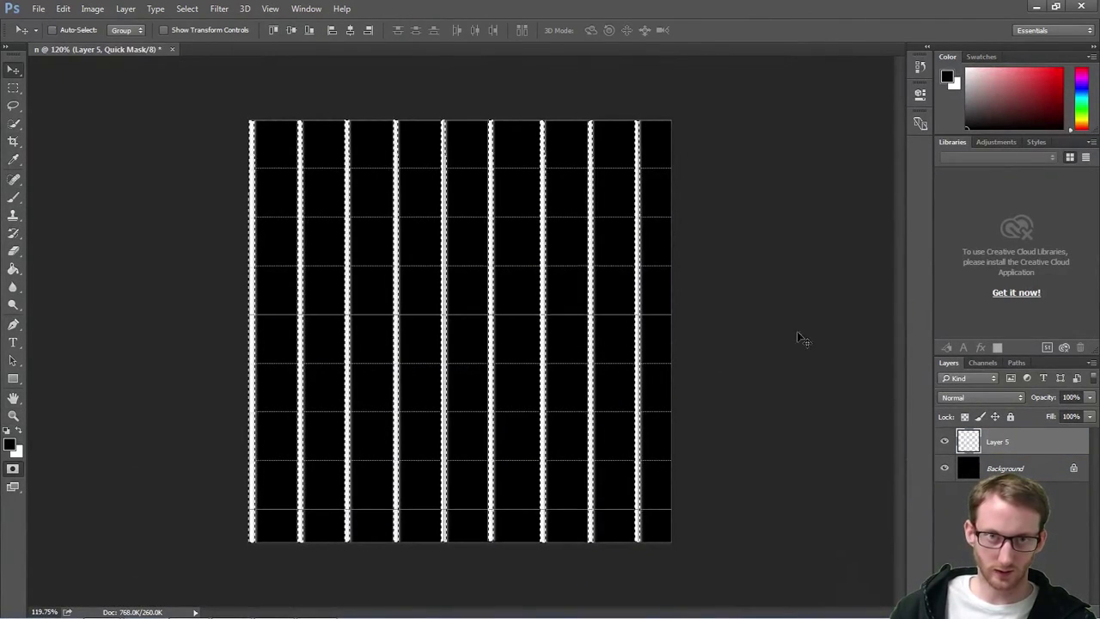
Expand the selection around the white bars by 2 pixels
click(186, 8)
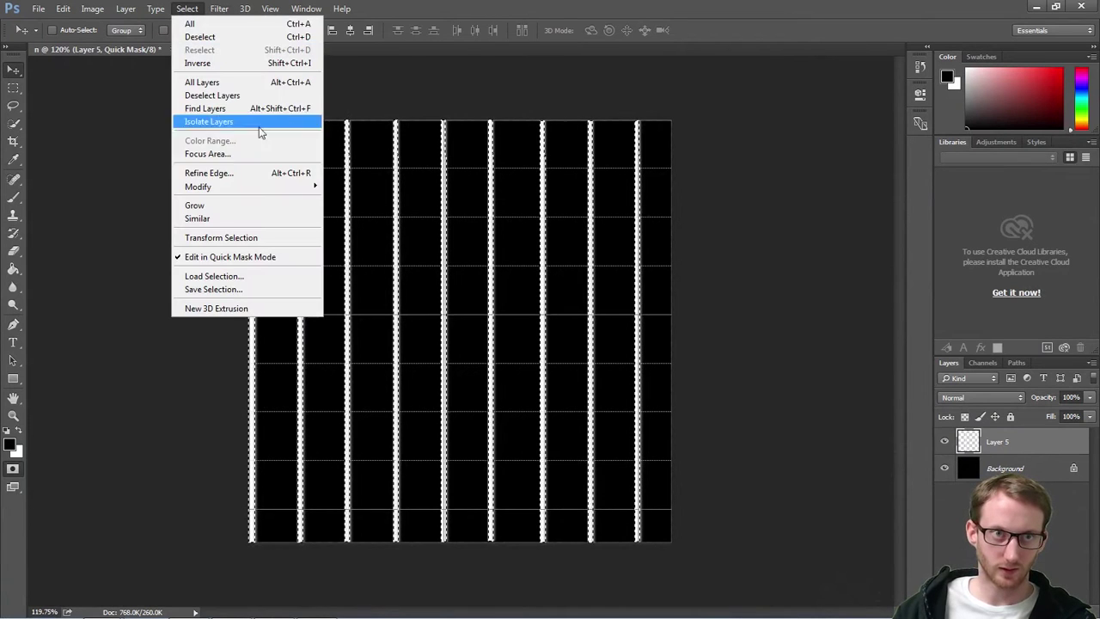
mouse_move(304, 190)
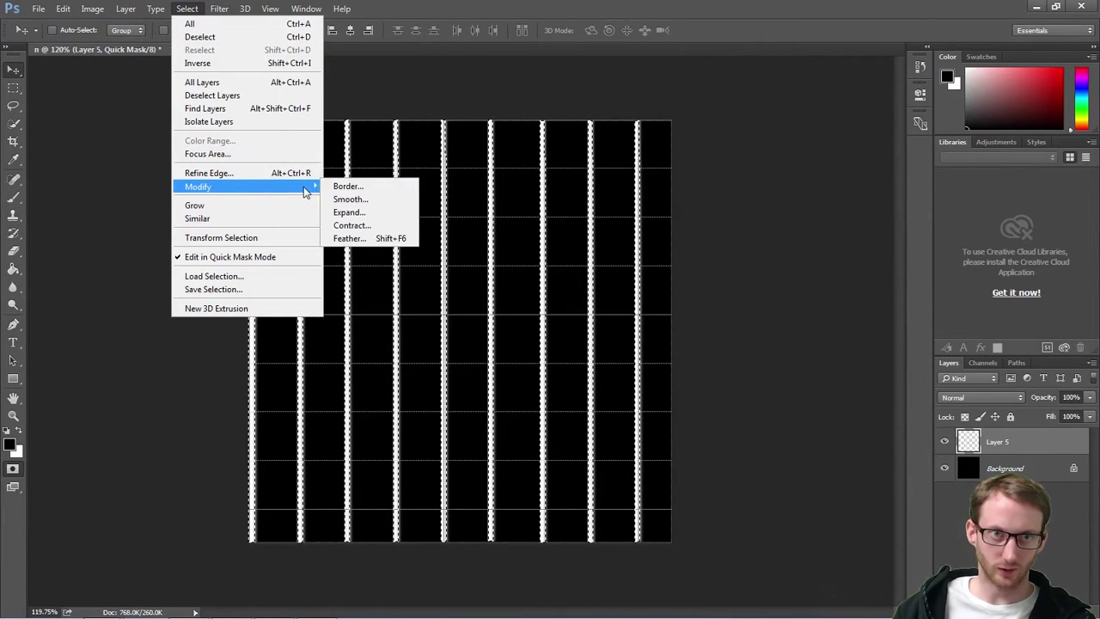
click(383, 213)
text(1)
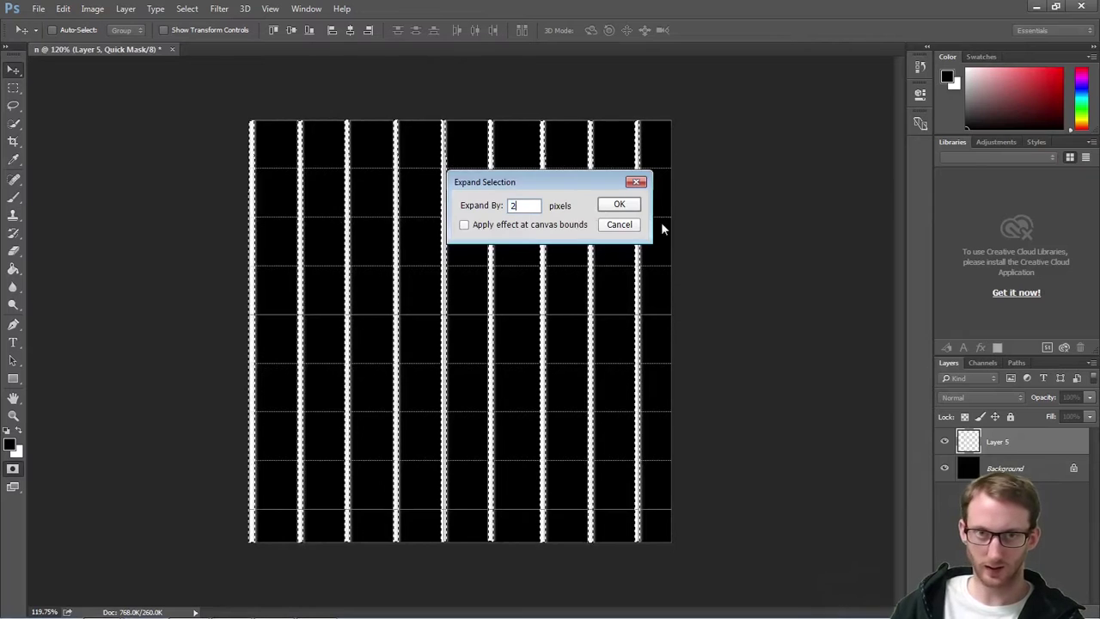
click(637, 206)
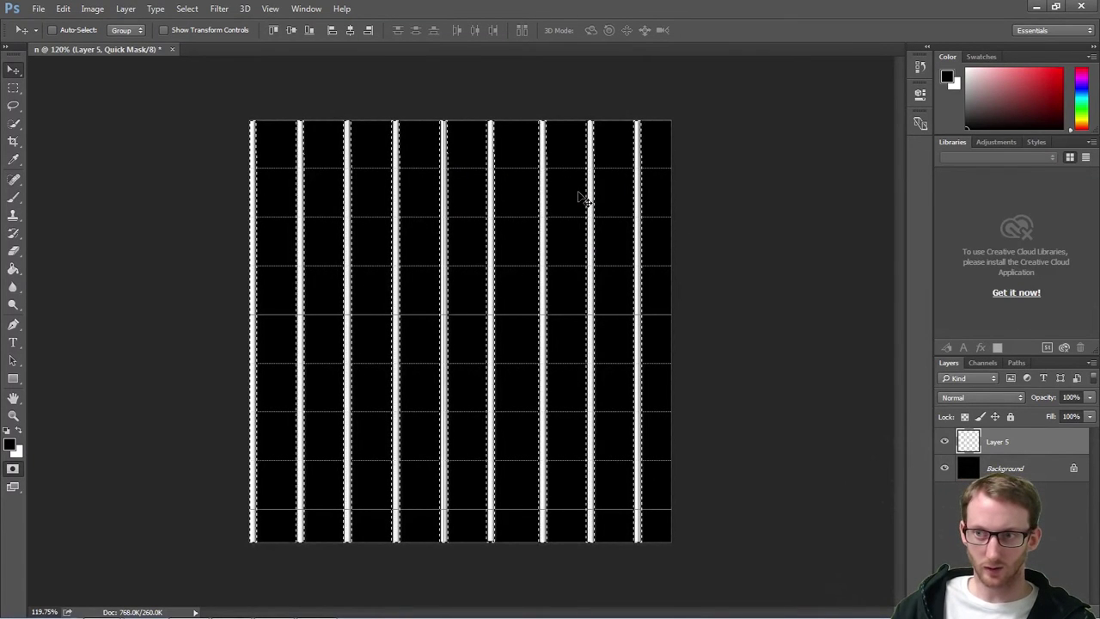
Expand the Quick Mask selection around the white bars once more
click(186, 8)
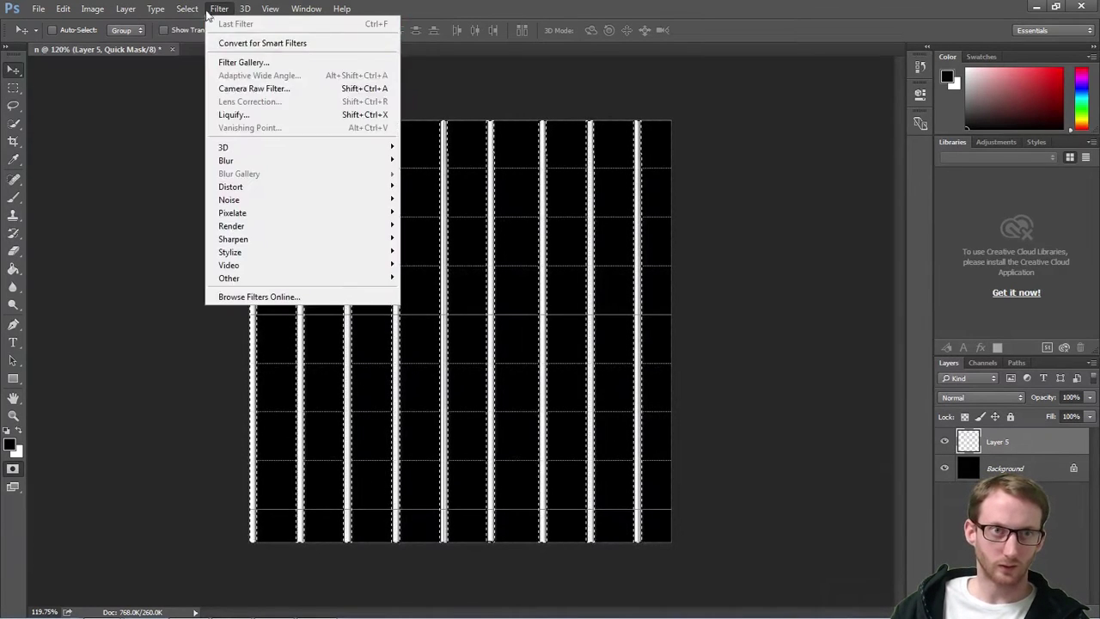
mouse_move(311, 187)
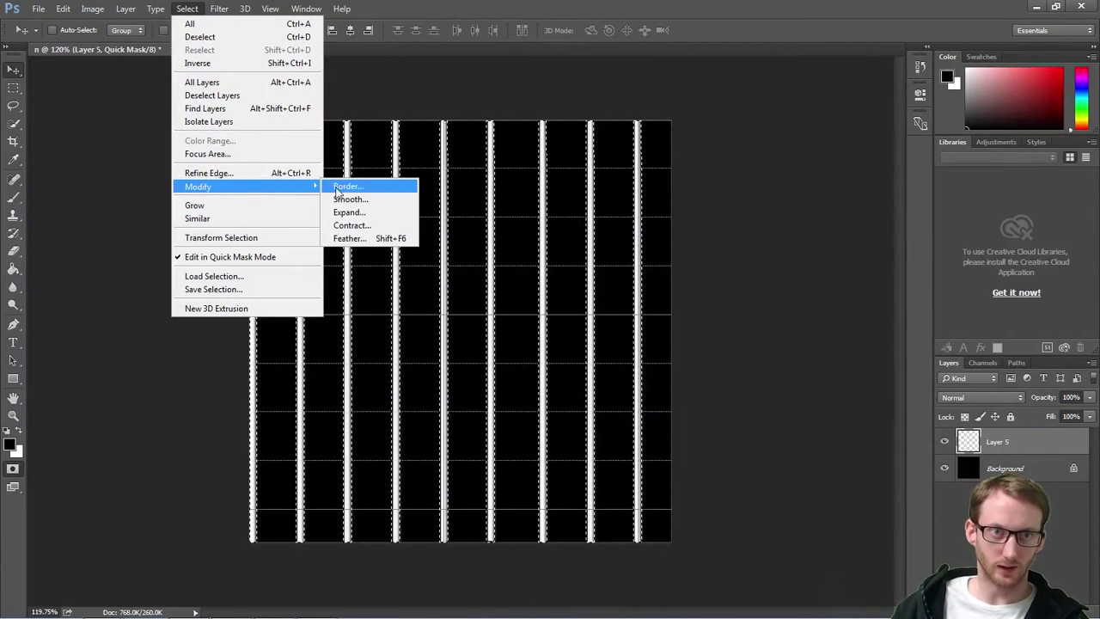
click(372, 219)
click(615, 205)
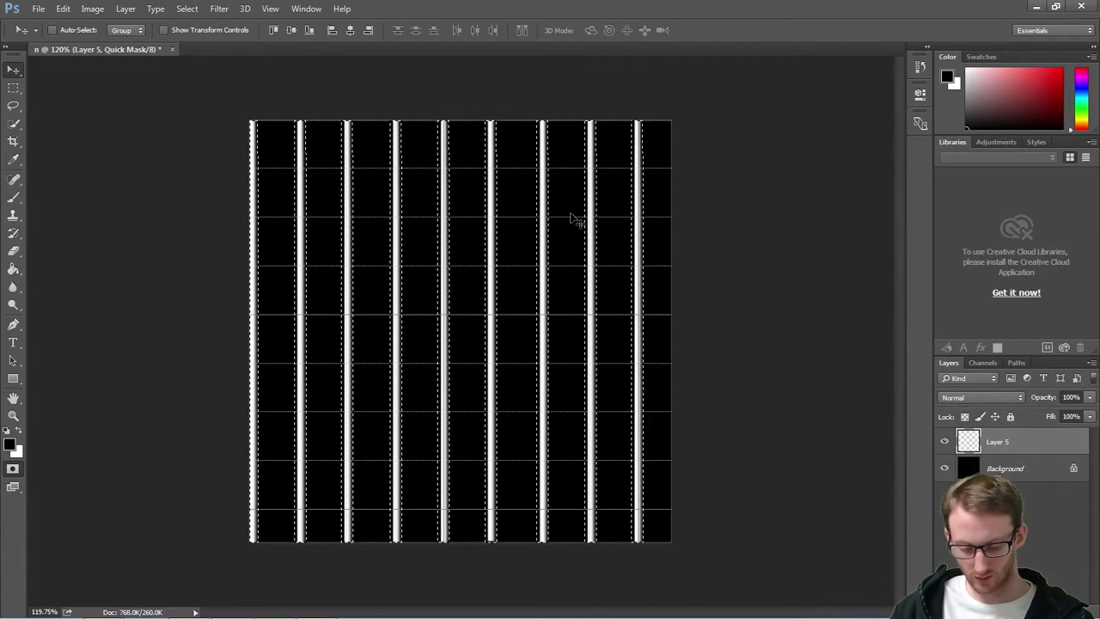
Choose the Brush tool with white as the foreground colour and set its size to 60 pixels
key(b)
key(bracketright)
key(bracketright)
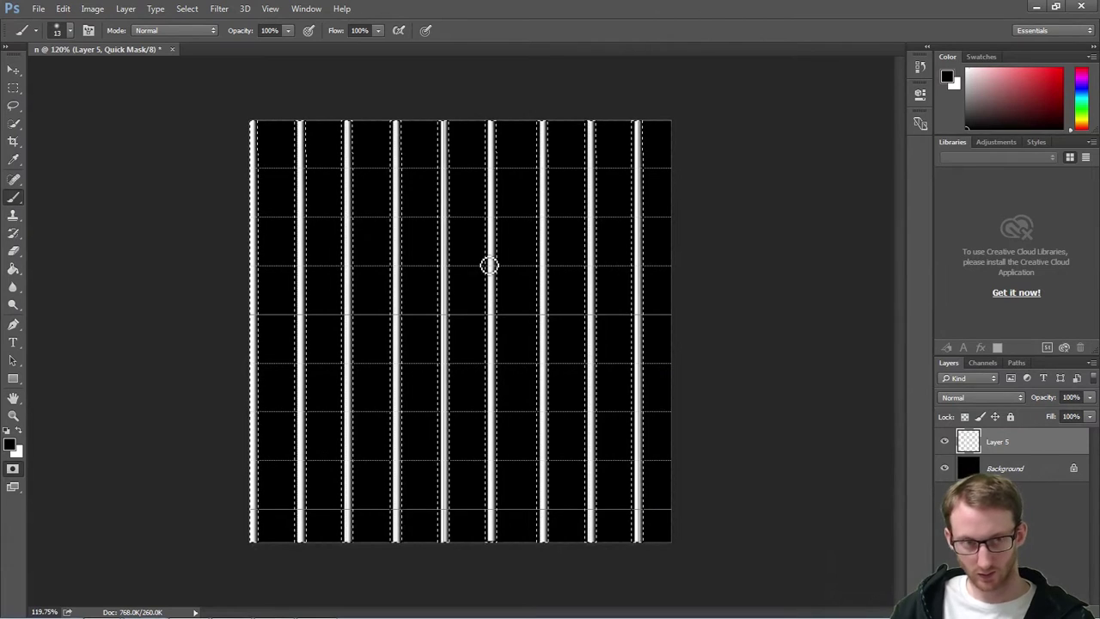
key(x)
key(bracketright)
key(bracketright)
key(bracketright)
key(bracketright)
key(bracketright)
key(bracketright)
key(bracketright)
key(bracketright)
key(bracketright)
key(bracketright)
key(bracketright)
key(bracketright)
key(bracketright)
key(bracketright)
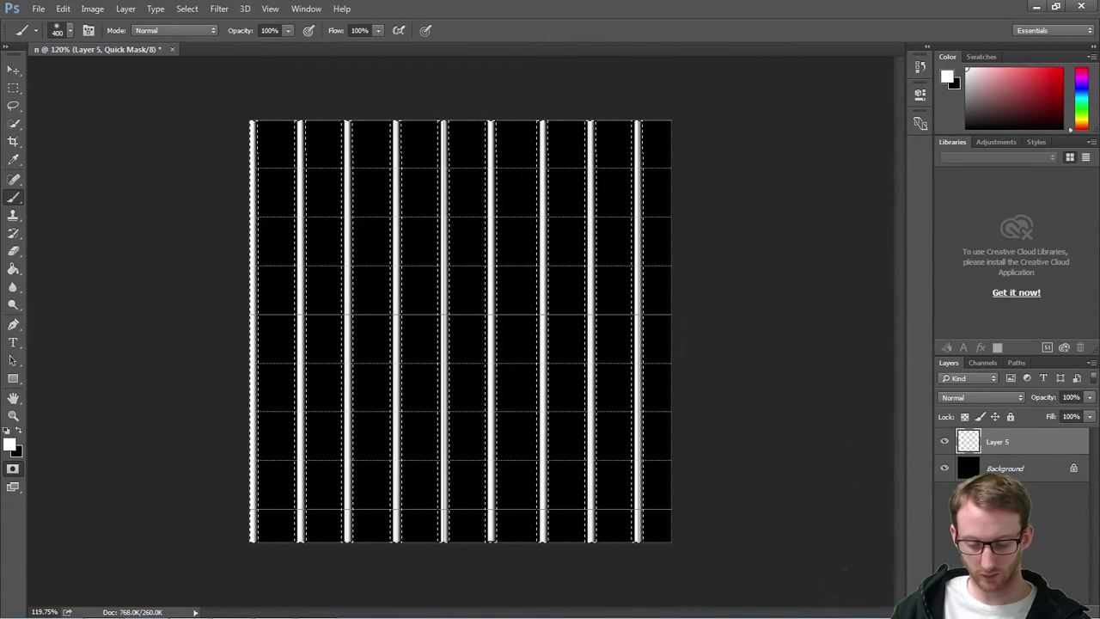
mouse_move(554, 307)
ctrl+mouse_down()
mouse_move(619, 326)
mouse_move(541, 312)
mouse_move(538, 327)
mouse_move(561, 329)
ctrl+mouse_up()
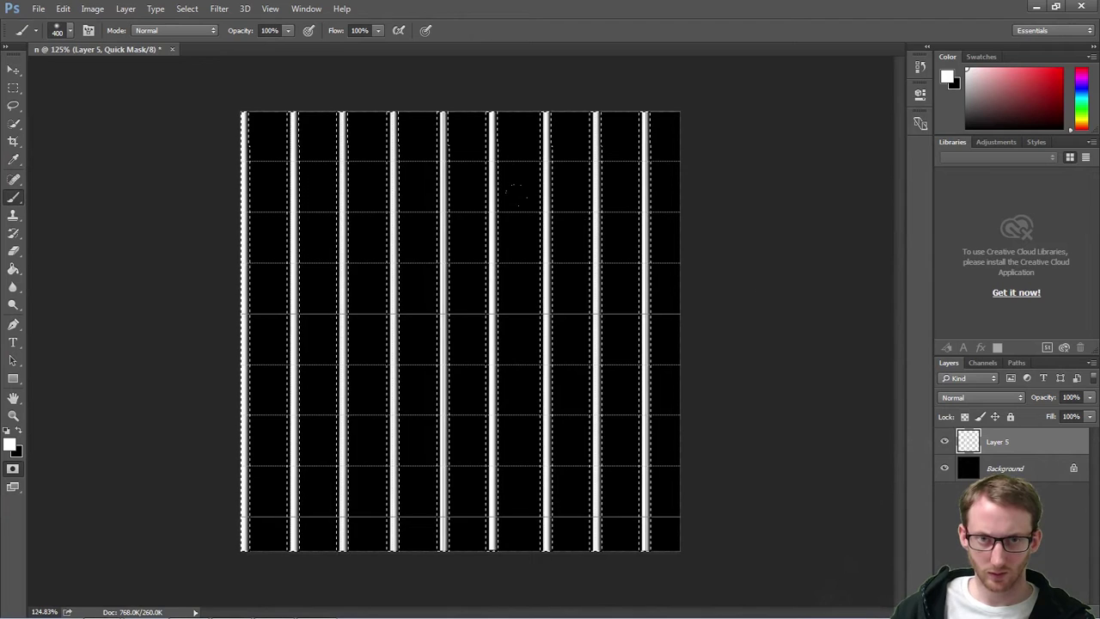
key(bracketleft)
key(bracketleft)
key(bracketleft)
key(bracketleft)
key(bracketleft)
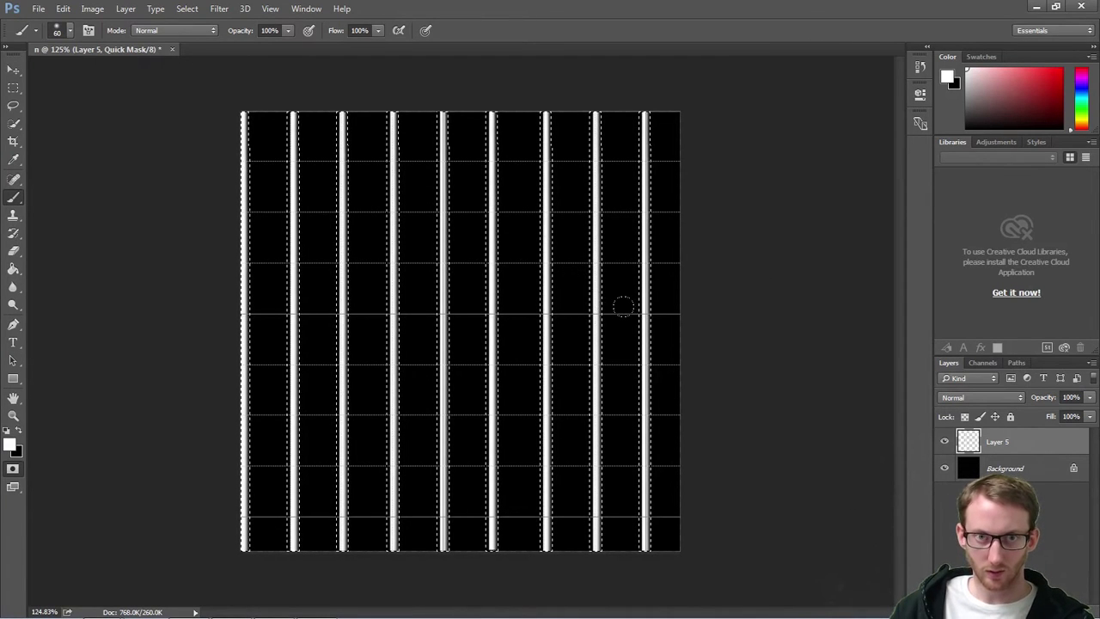
Examine the white bars and their selection outline with the Background layer temporarily hidden
mouse_move(598, 314)
ctrl+mouse_down()
mouse_move(678, 328)
mouse_move(585, 329)
ctrl+mouse_up()
click(946, 469)
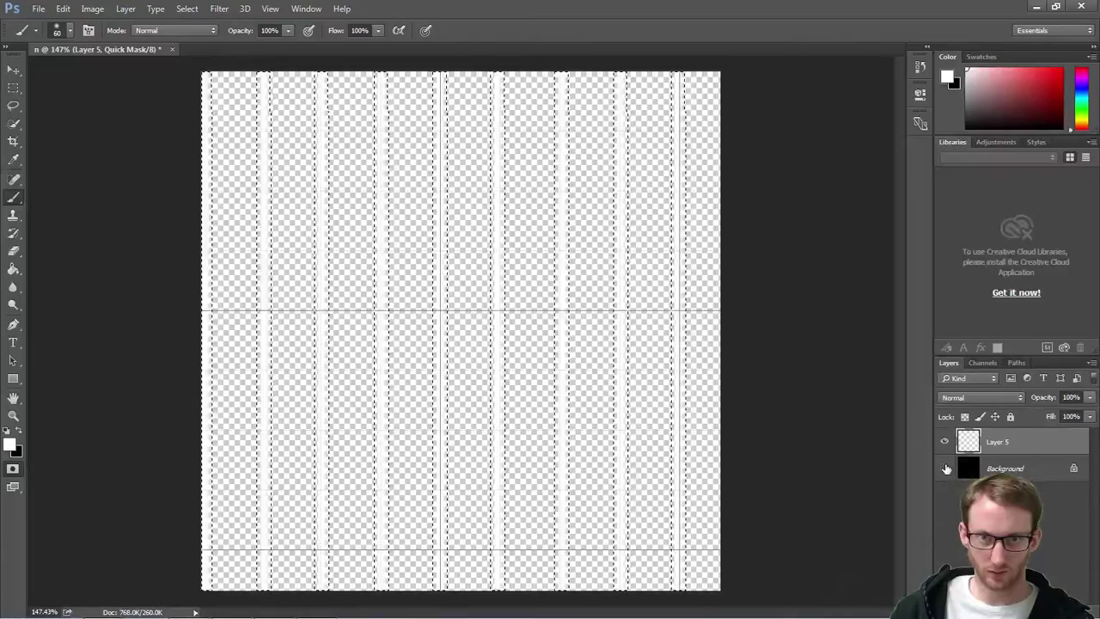
mouse_move(674, 414)
ctrl+mouse_down()
mouse_move(725, 420)
mouse_move(690, 416)
mouse_move(717, 387)
ctrl+mouse_up()
click(945, 468)
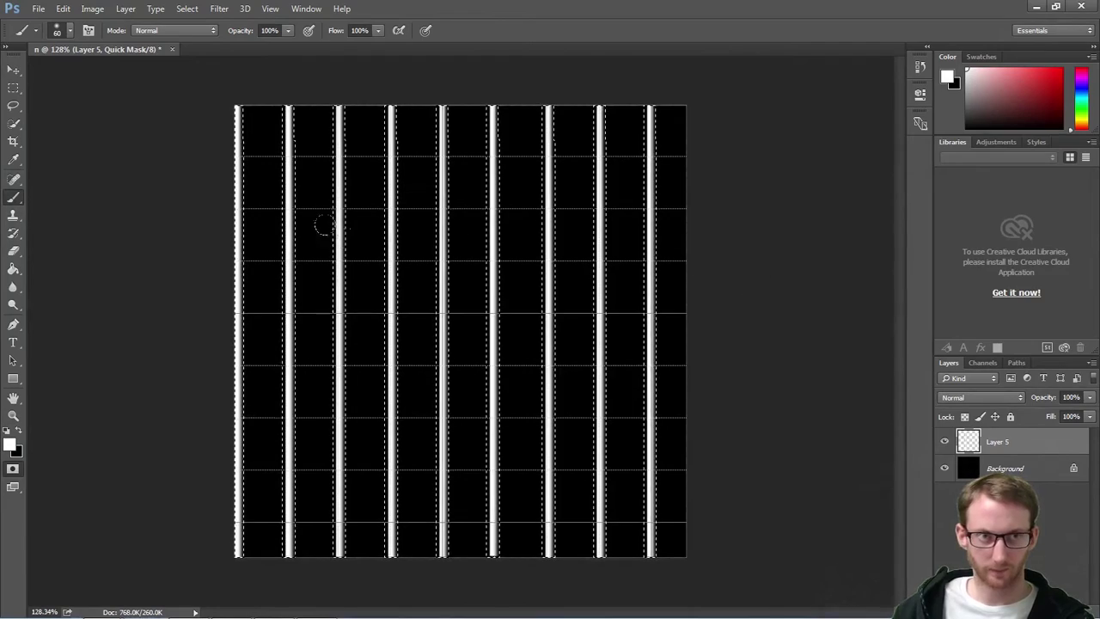
Add a new layer named Layer 6, hide Layer 5 and fill the expanded bar selection with white
key(ctrl+shift+n)
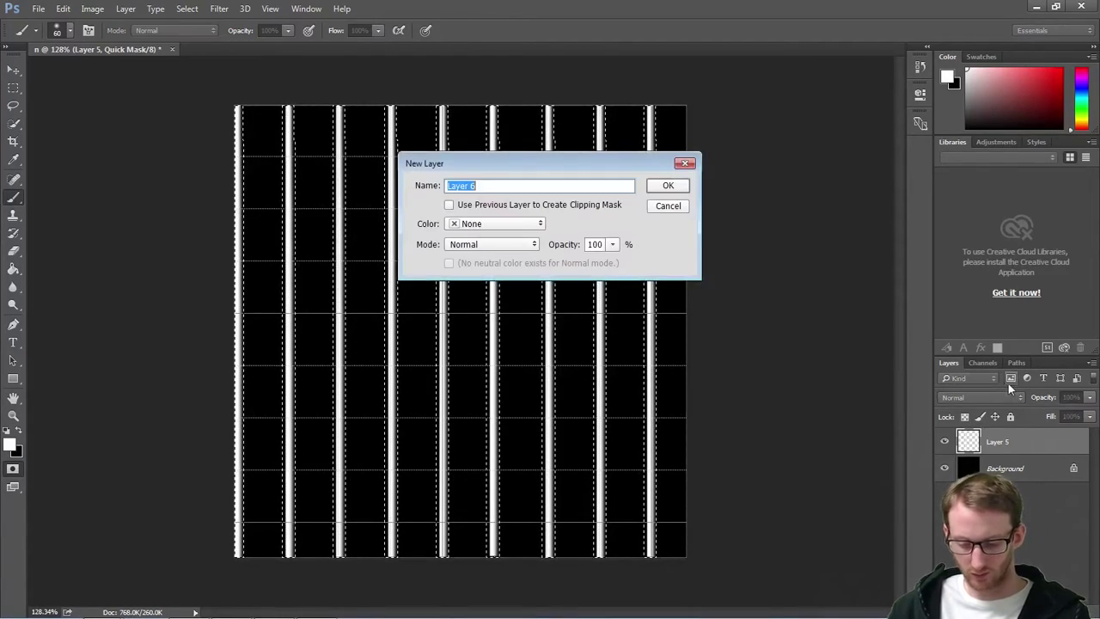
key(Return)
drag(946, 465, 945, 494)
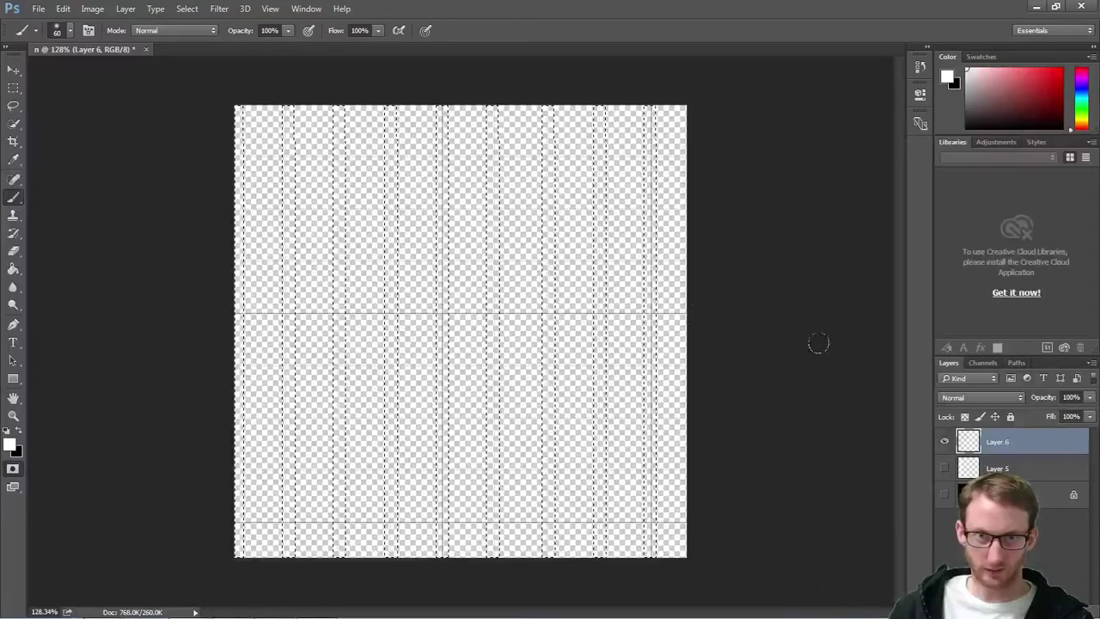
key(g)
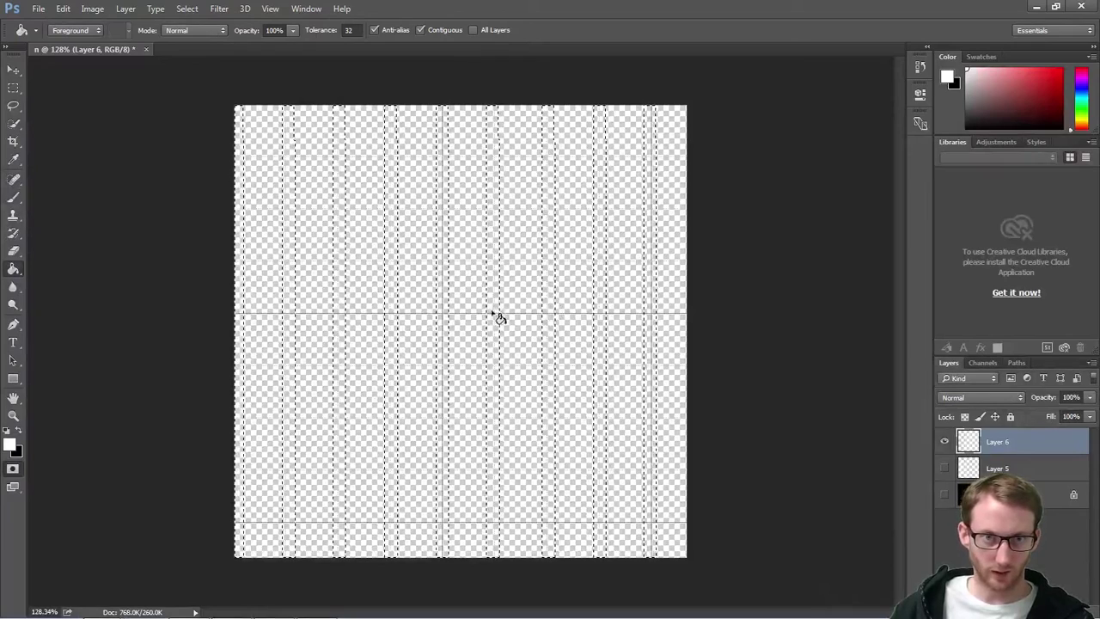
click(943, 493)
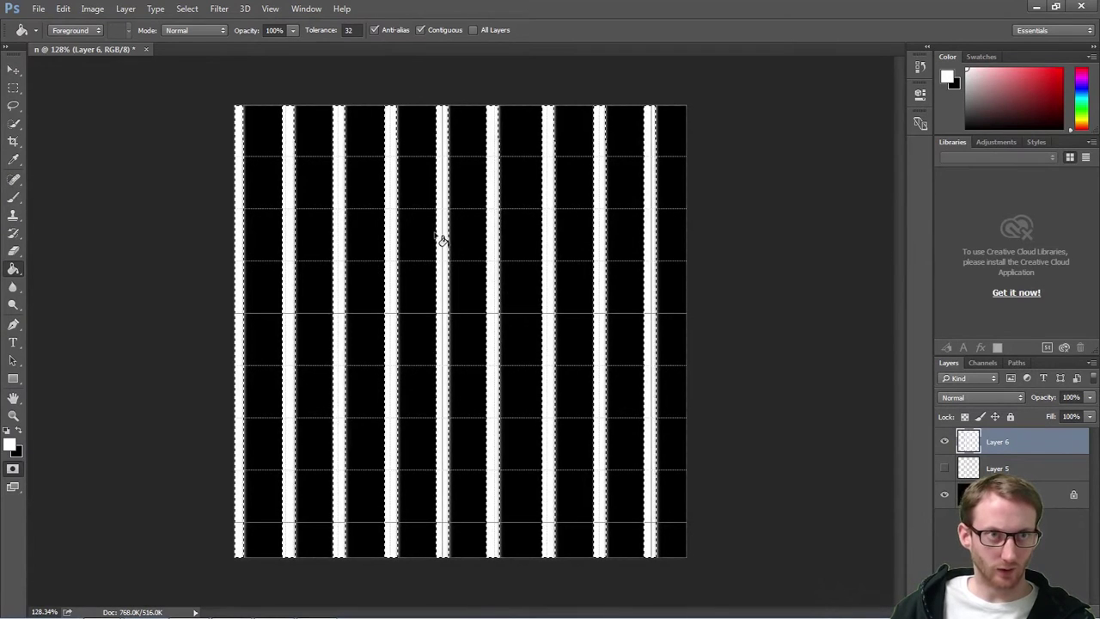
Clear the selection and delete the leftmost white bar from Layer 6
key(b)
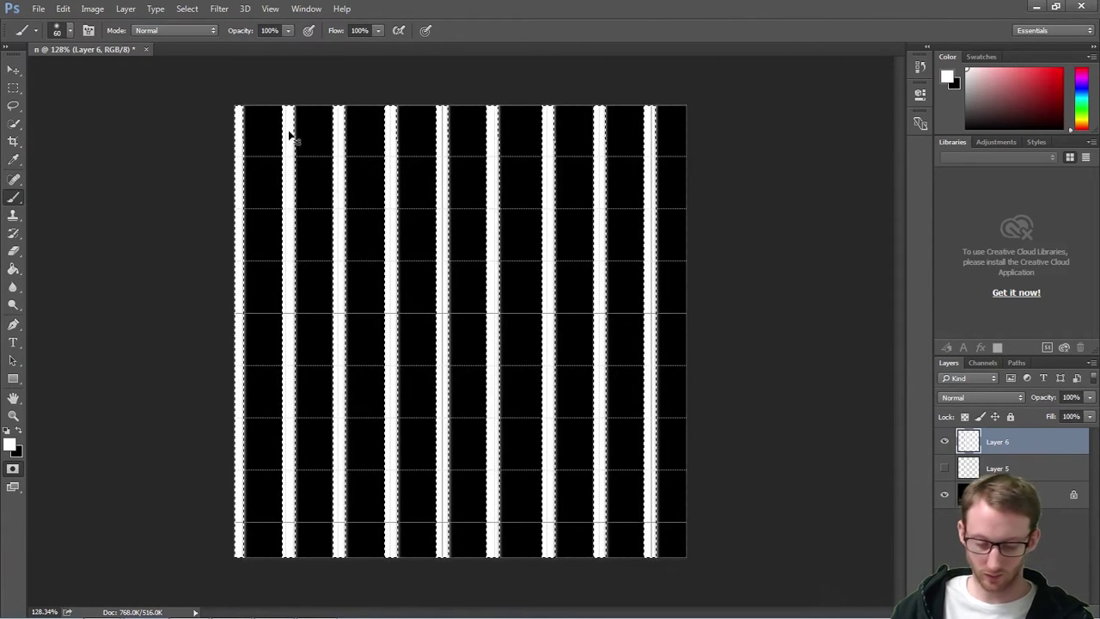
key(ctrl+d)
key(m)
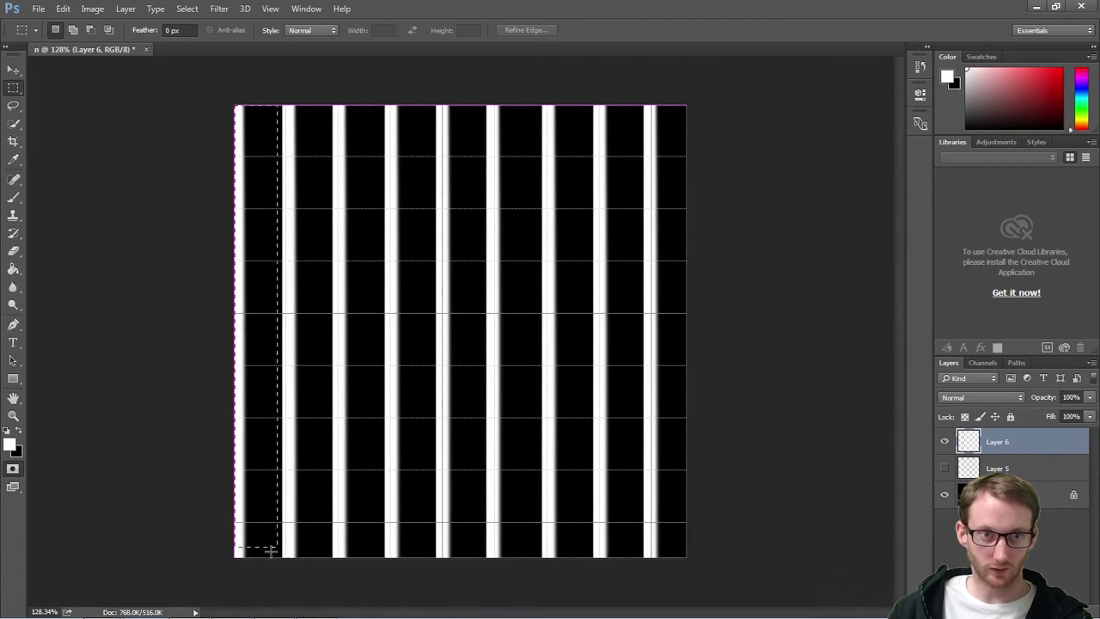
drag(271, 550, 259, 577)
key(ctrl+d)
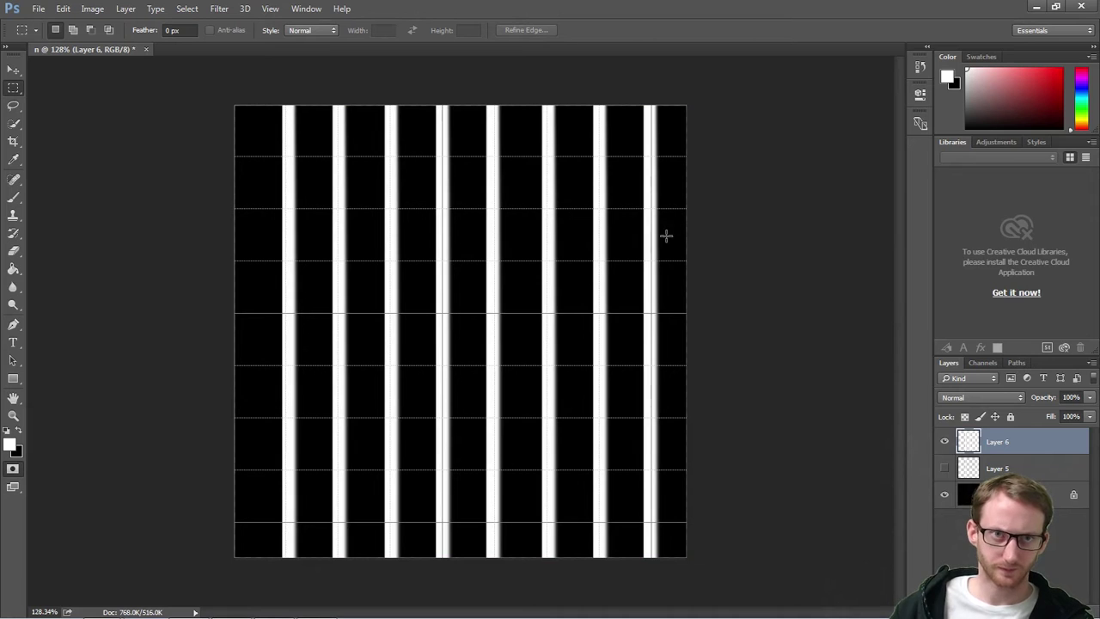
Offset Layer 6 horizontally by +104 pixels using the Offset filter with Wrap Around
click(219, 8)
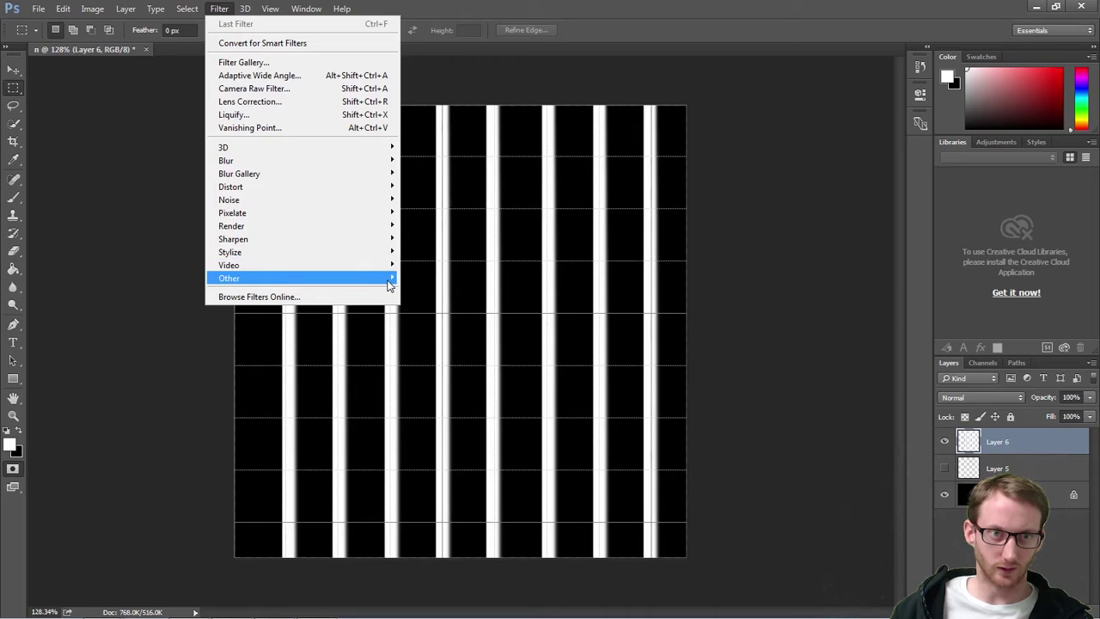
mouse_move(391, 278)
click(429, 342)
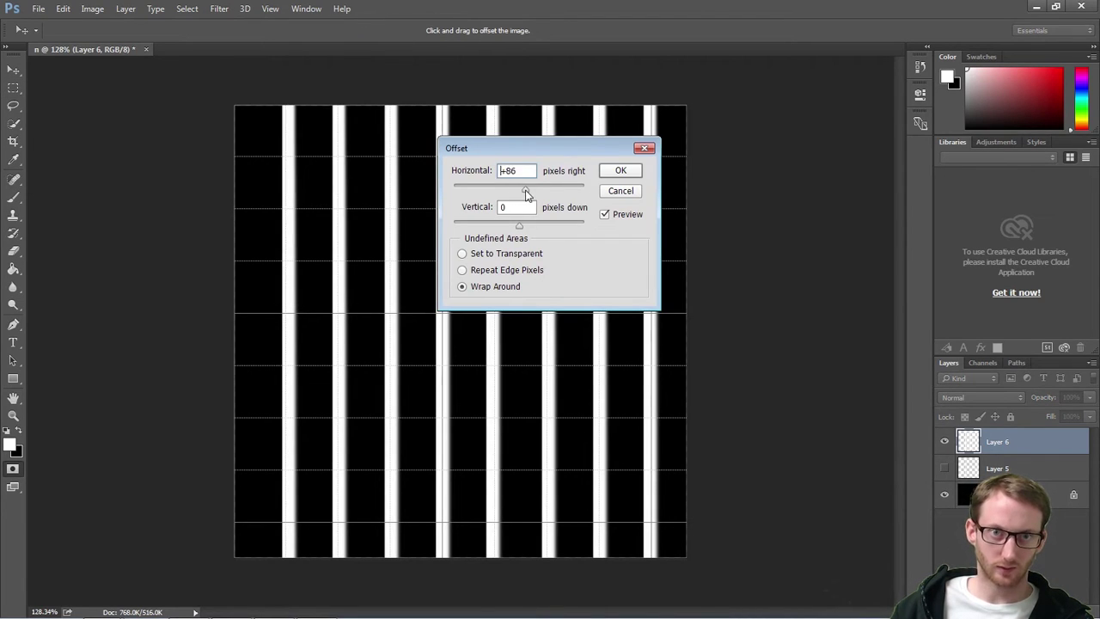
drag(526, 194, 537, 194)
click(609, 171)
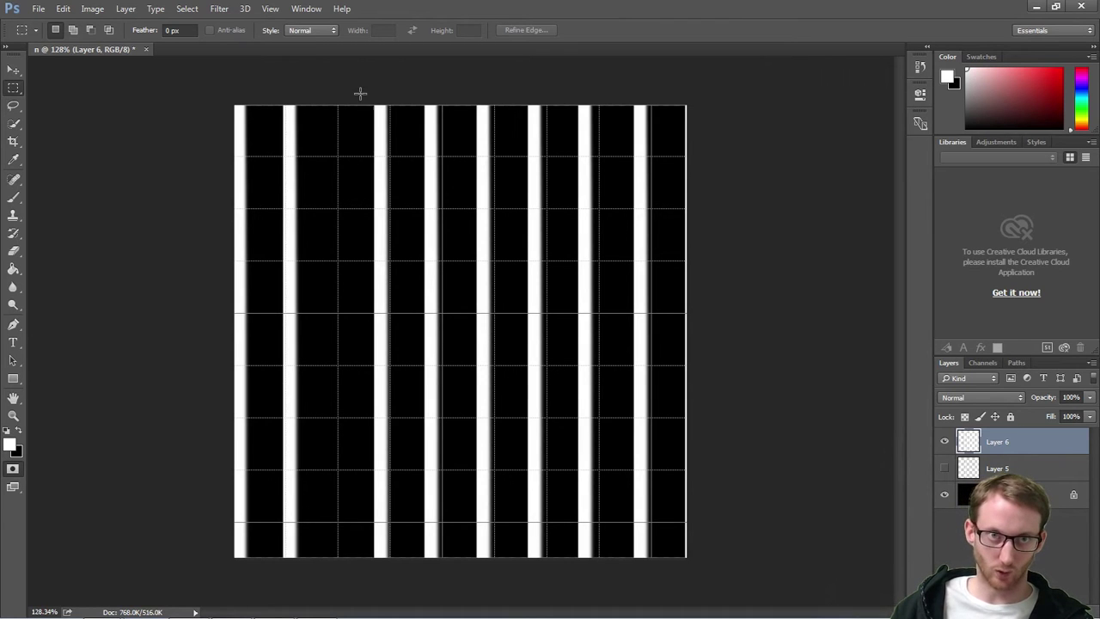
Copy the third white bar to a new layer and nudge it left into the wide gap after the second bar
drag(398, 299, 407, 602)
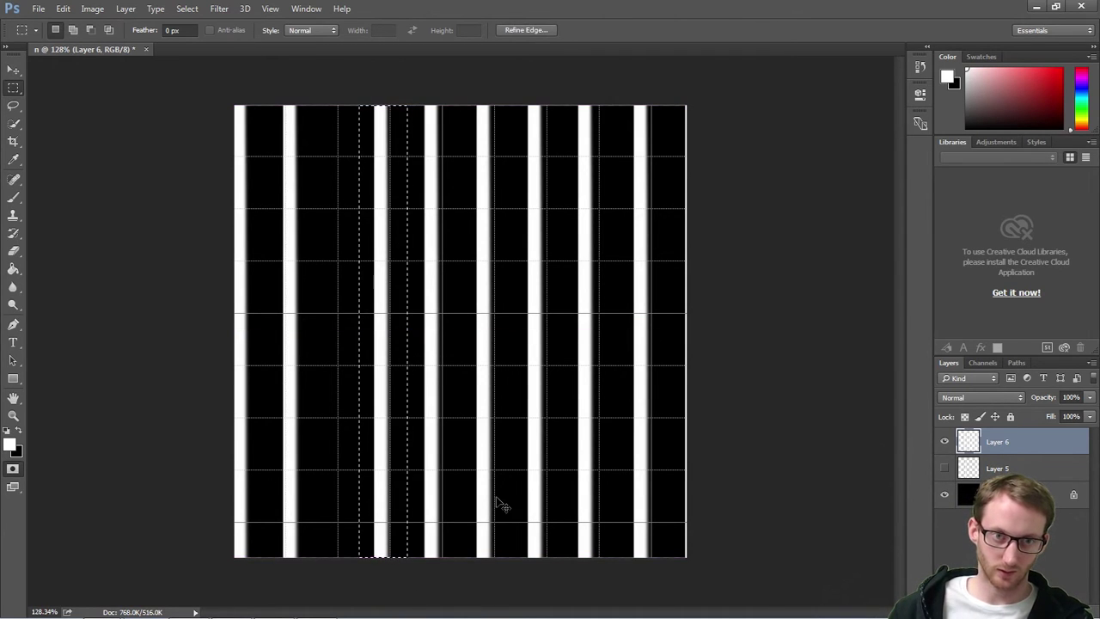
key(ctrl+j)
key(v)
key(Left)
key(Left)
key(Left)
key(Left)
key(Left)
key(Left)
key(Left)
key(Left)
key(Left)
key(Left)
key(Left)
key(Left)
key(Left)
key(Left)
key(Left)
key(Left)
key(Left)
key(Left)
key(Left)
key(Left)
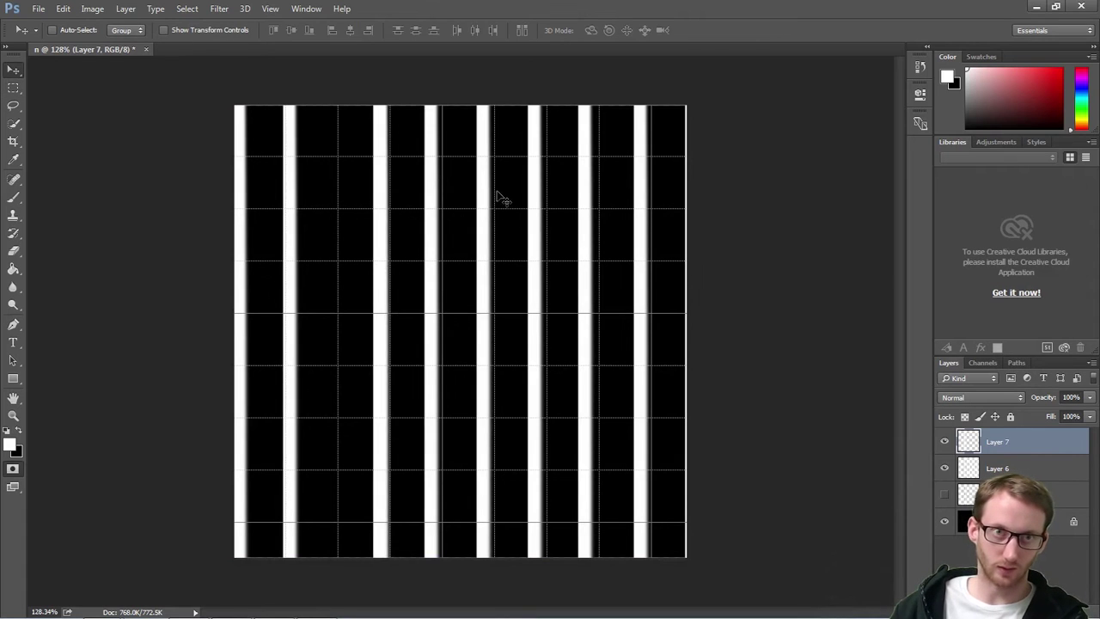
key(Left)
key(Left)
key(Left)
key(Left)
key(Left)
key(Left)
key(Right)
key(Right)
key(Right)
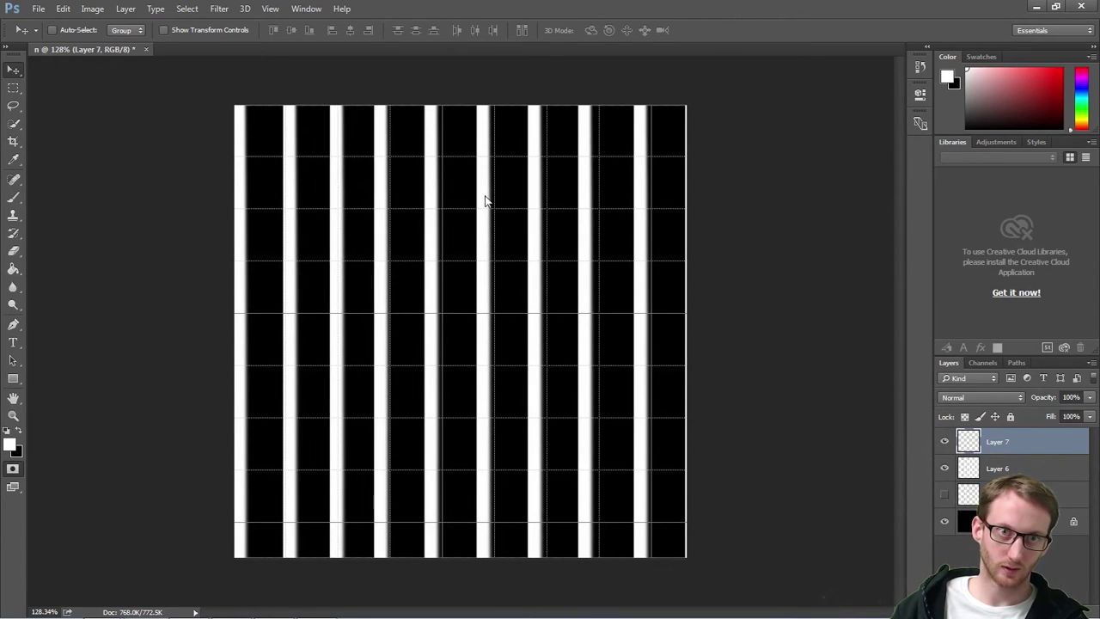
key(Left)
key(Left)
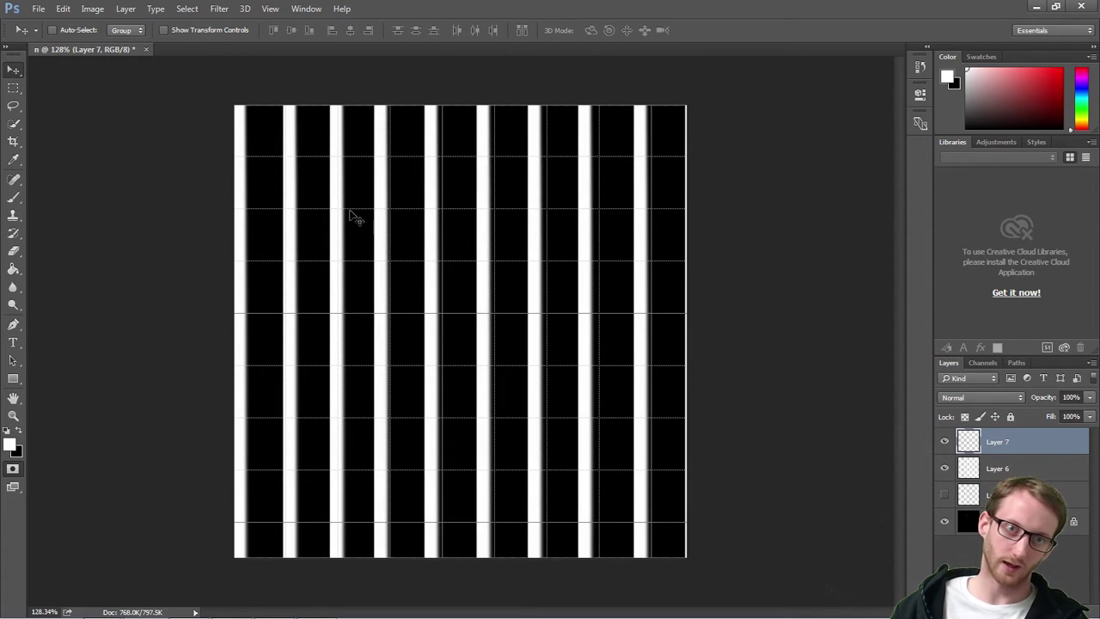
key(Right)
key(Right)
key(Left)
key(Left)
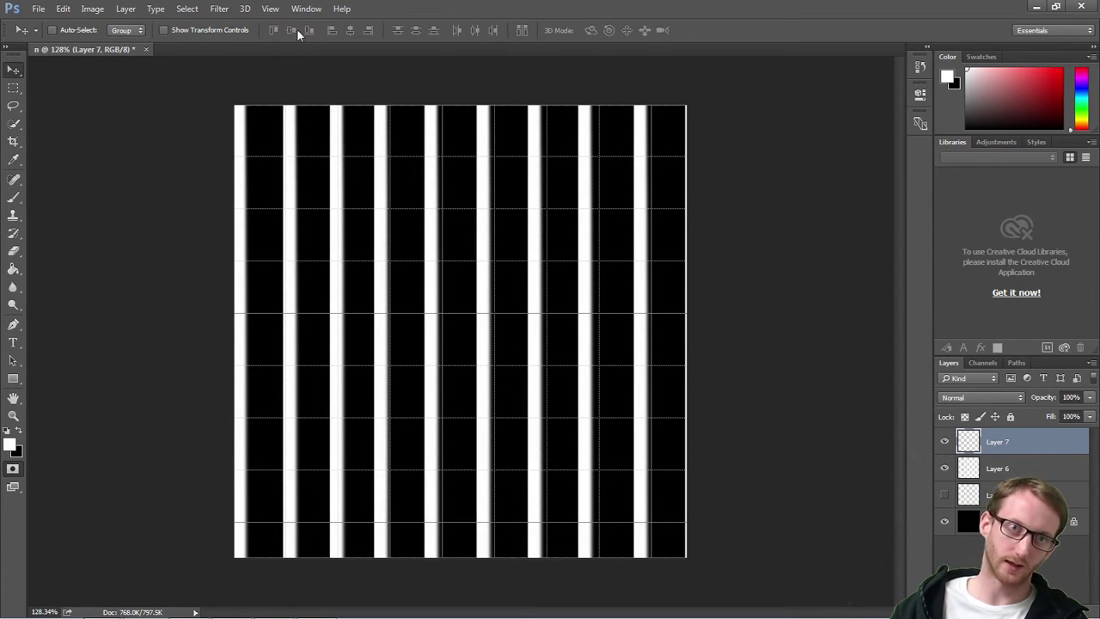
Apply the Offset filter to Layer 7 with a horizontal offset of 0 pixels
click(218, 8)
click(217, 6)
click(217, 8)
mouse_move(333, 274)
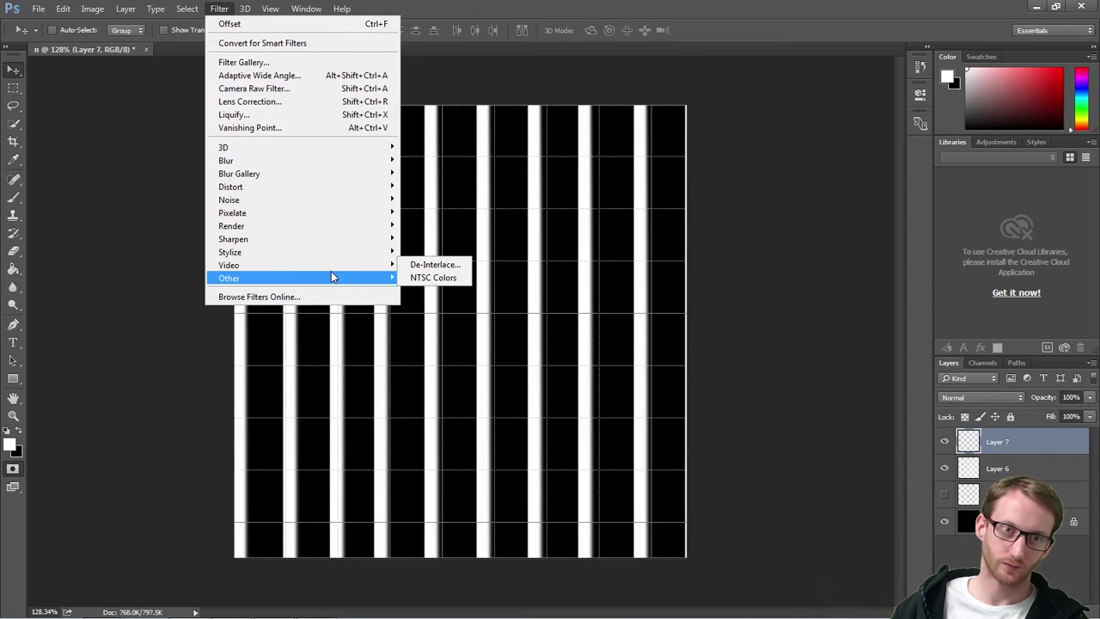
click(425, 342)
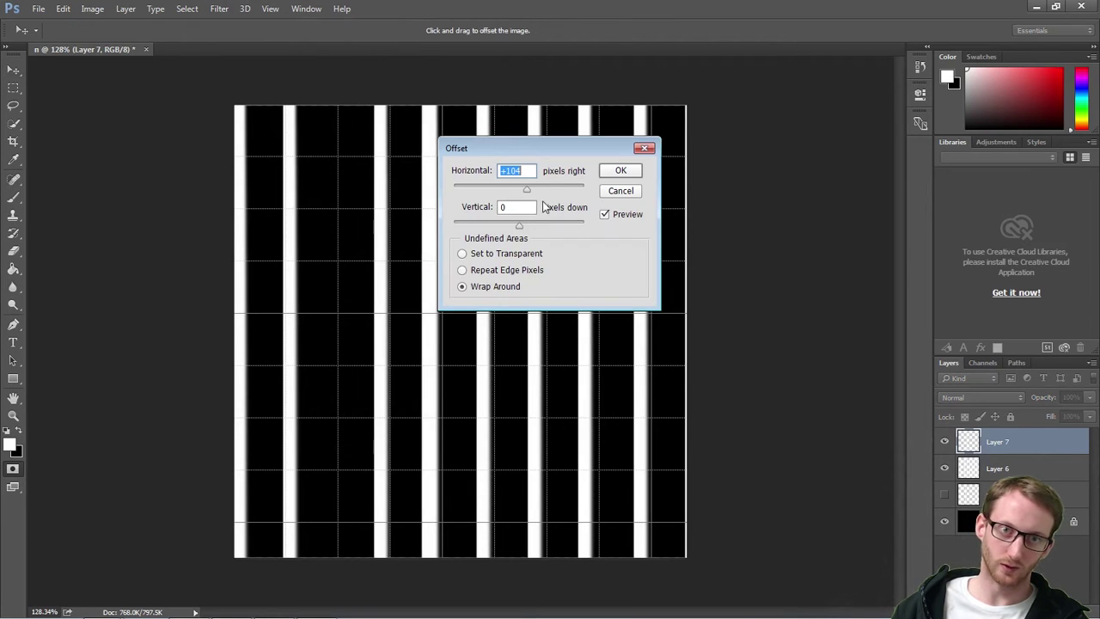
text(0)
click(620, 170)
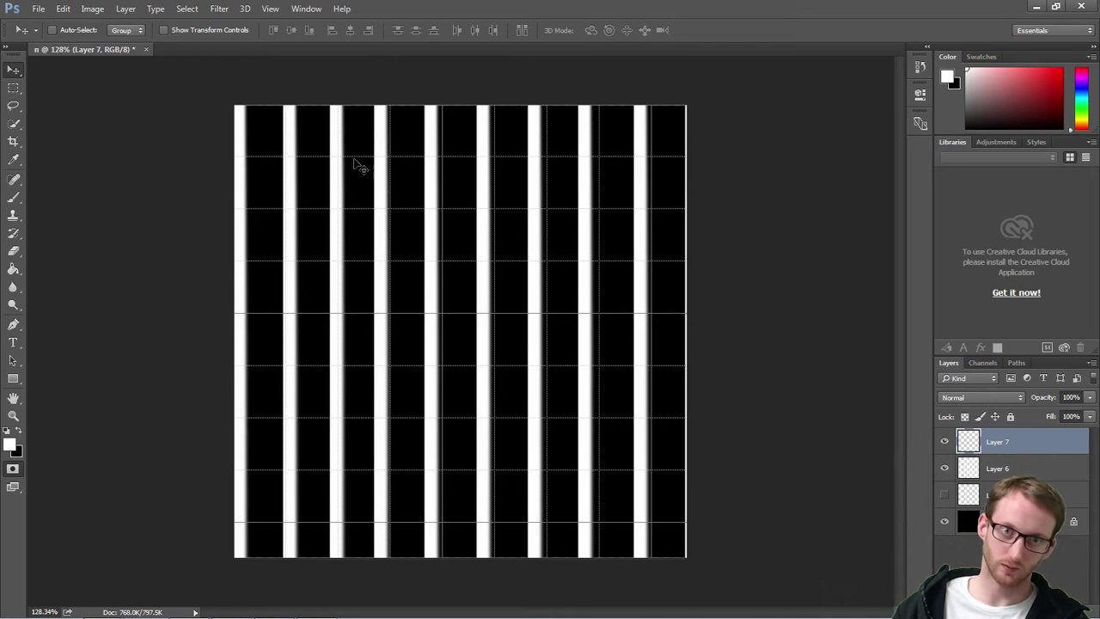
Begin saving a copy of the bar pattern under the name n in PNG format
click(39, 9)
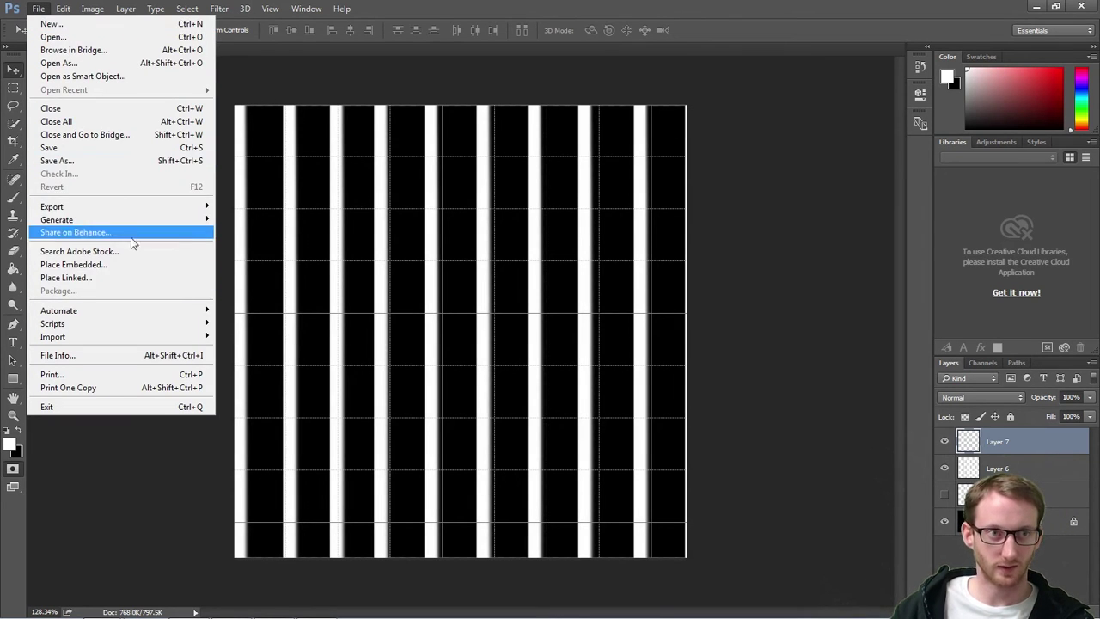
click(130, 161)
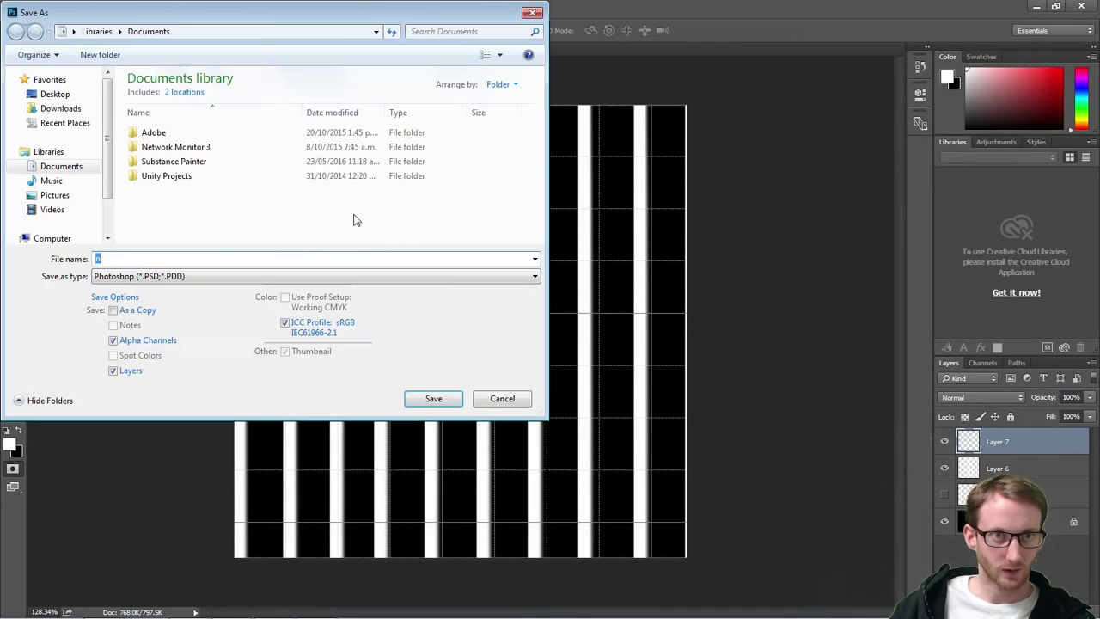
click(169, 276)
click(179, 462)
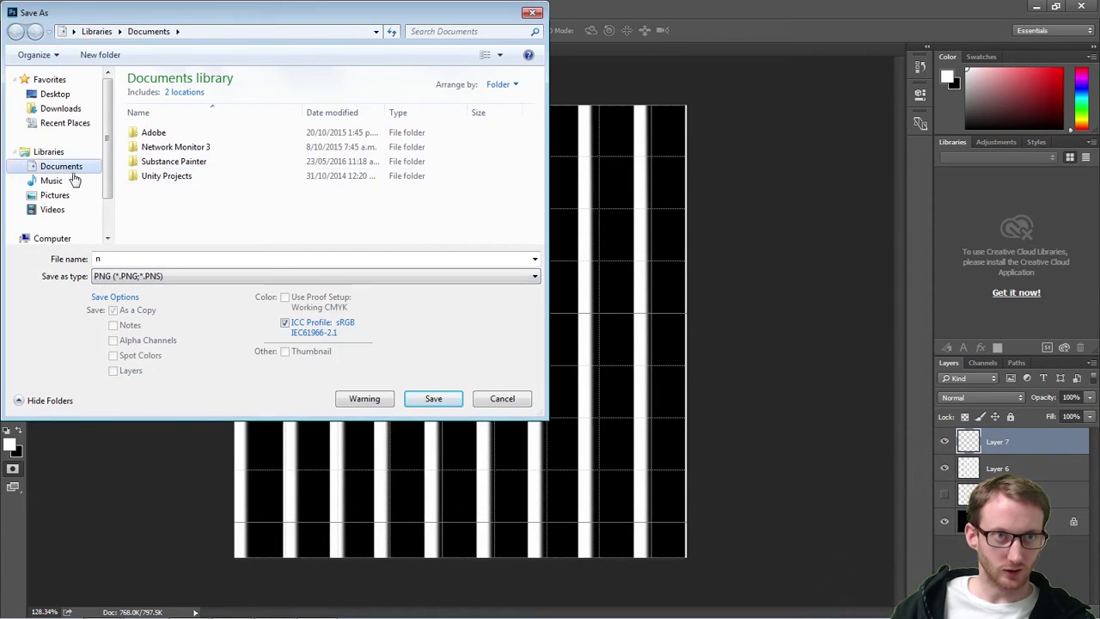
Browse to the MDS\Adv 3D\alpha folder on the F: drive as the location for saving the pattern
click(55, 94)
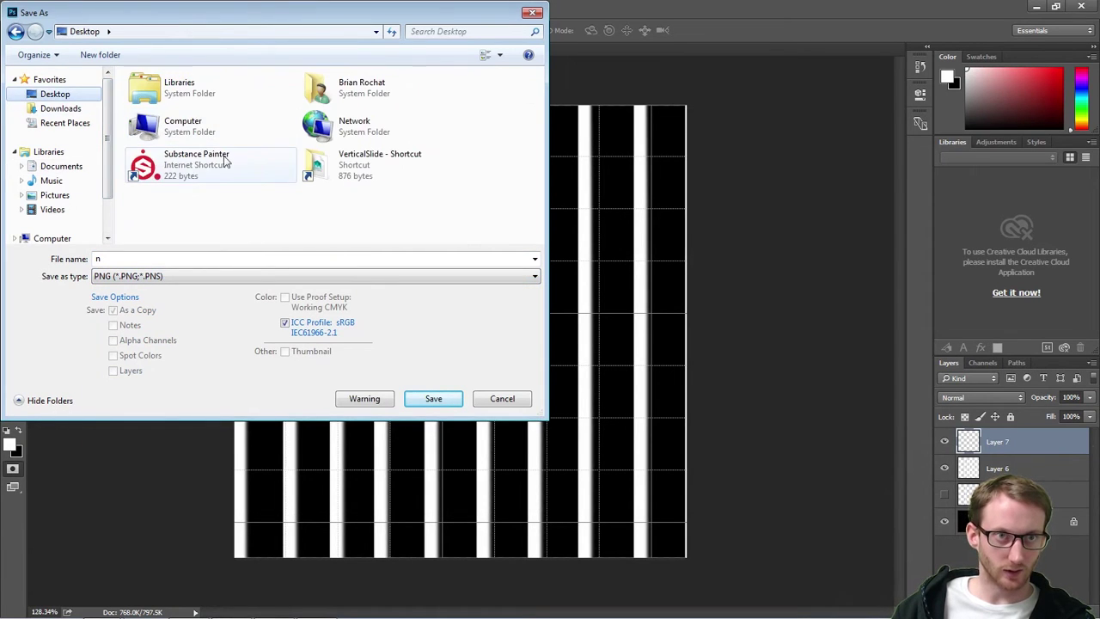
double_click(342, 169)
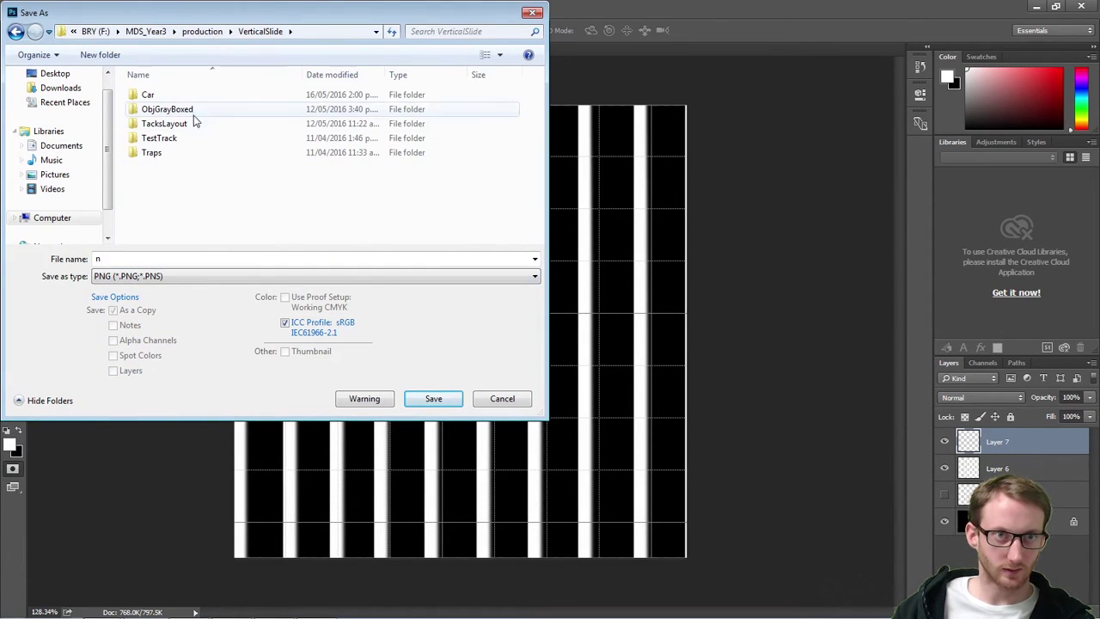
click(146, 33)
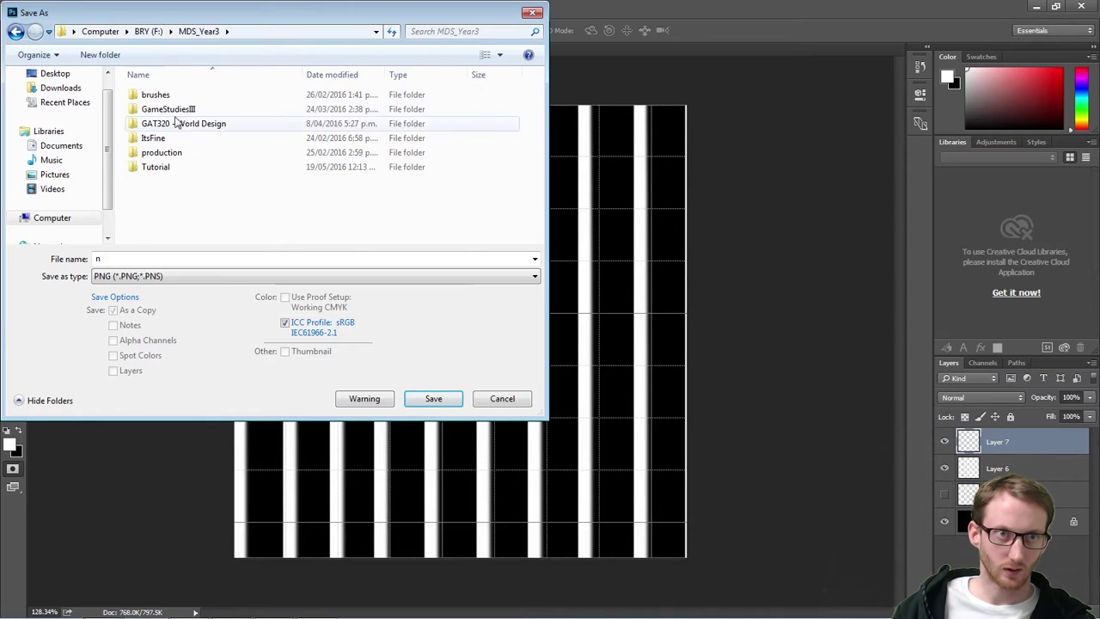
click(150, 32)
double_click(184, 223)
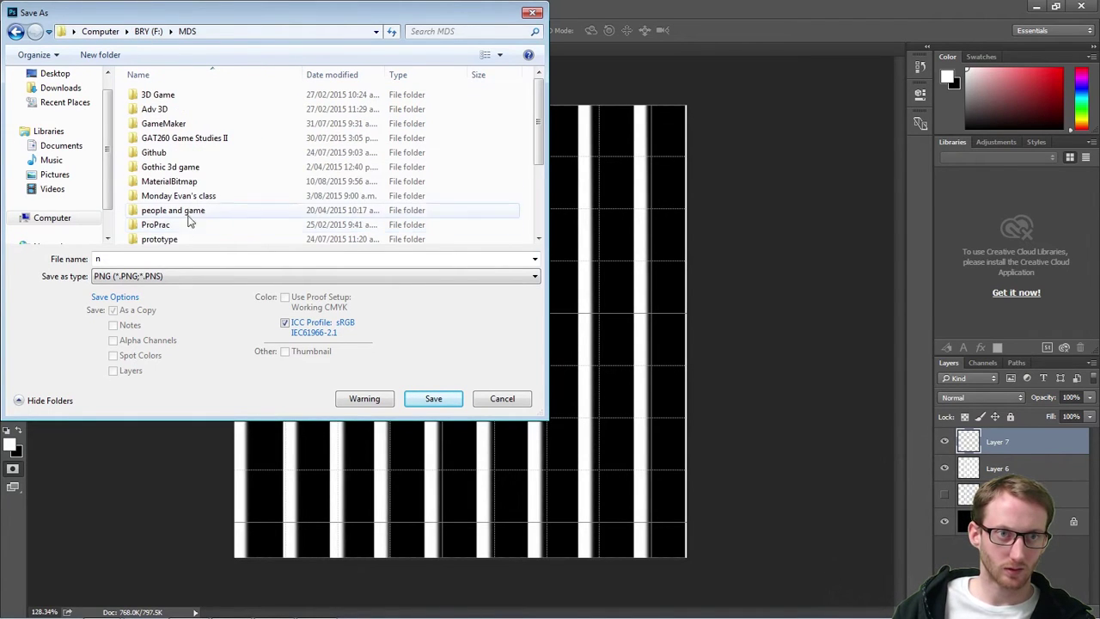
click(188, 111)
click(216, 207)
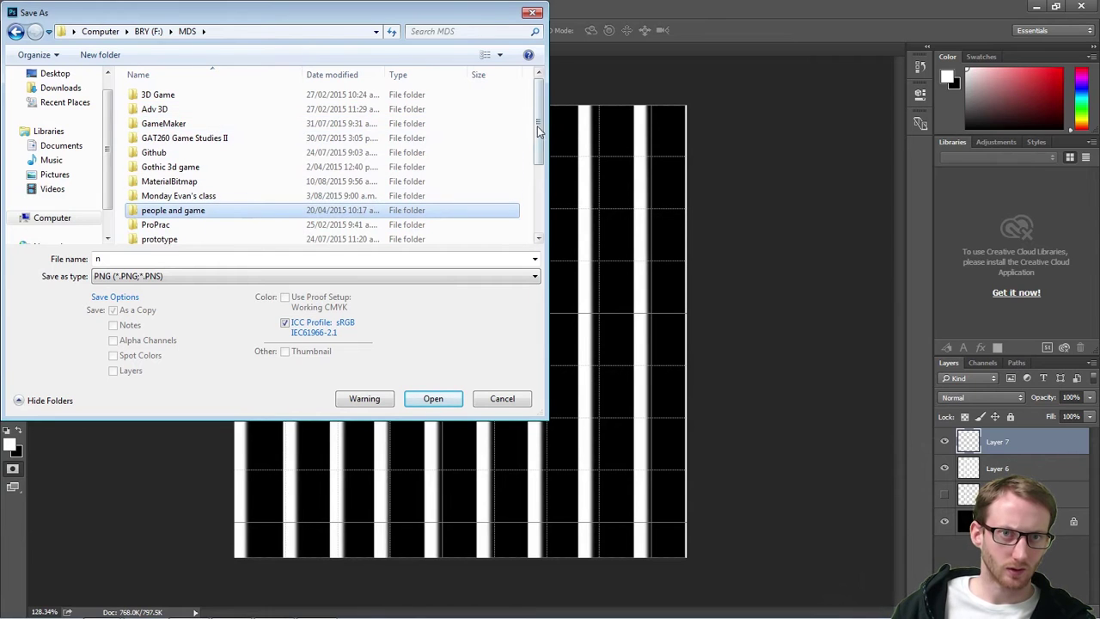
mouse_move(538, 129)
mouse_down()
mouse_move(539, 196)
mouse_move(538, 137)
mouse_up()
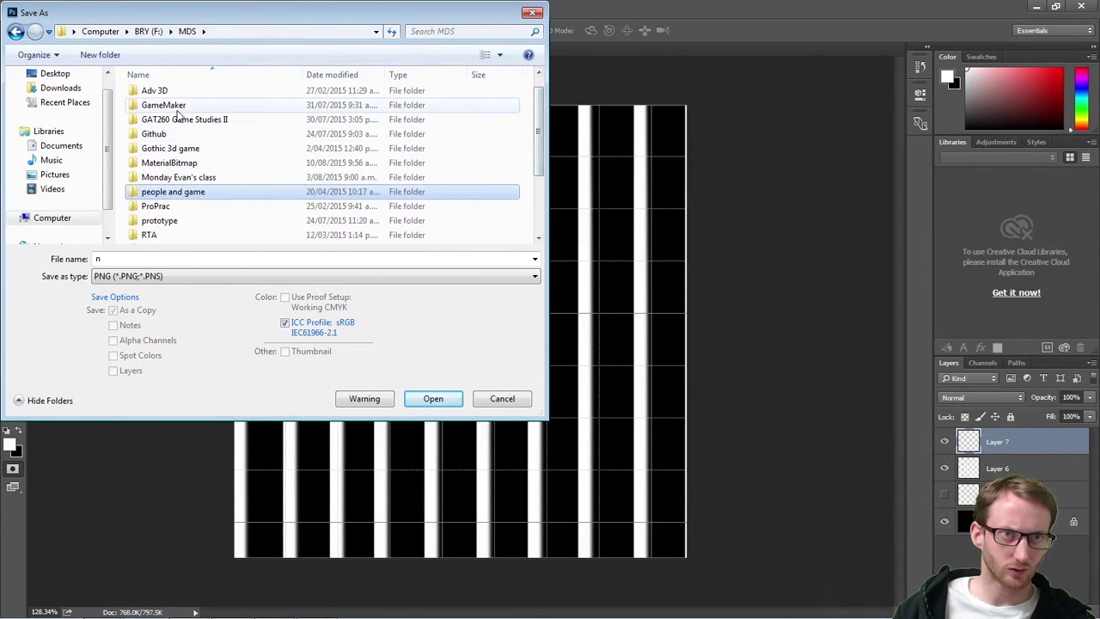
click(174, 97)
double_click(193, 93)
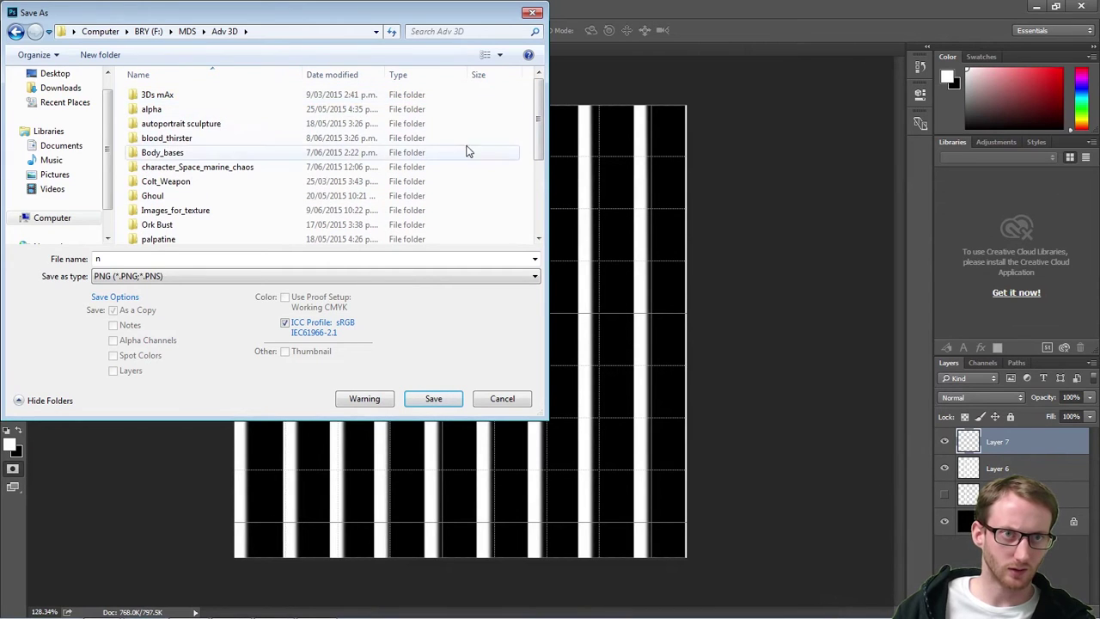
double_click(279, 111)
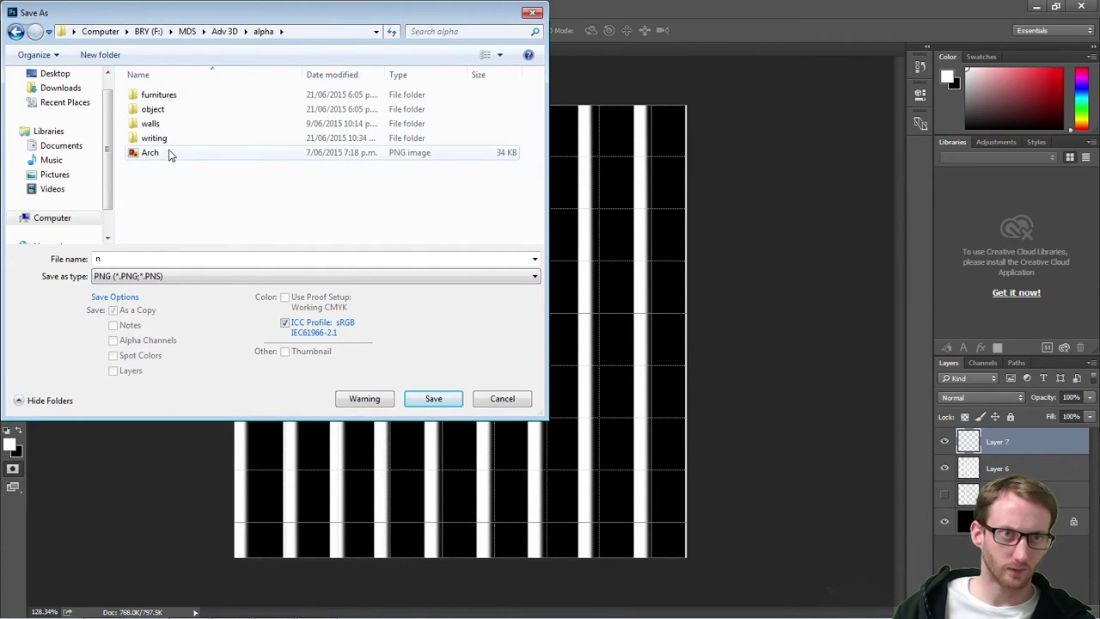
Create a new folder named lines inside the alpha folder and open it
right_click(187, 203)
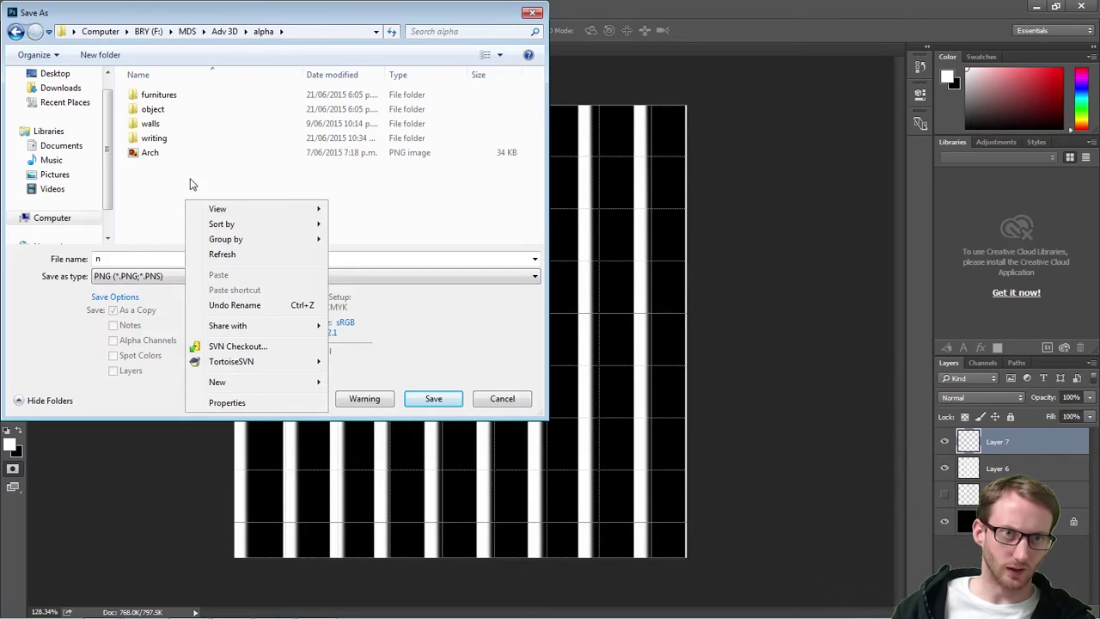
mouse_move(294, 382)
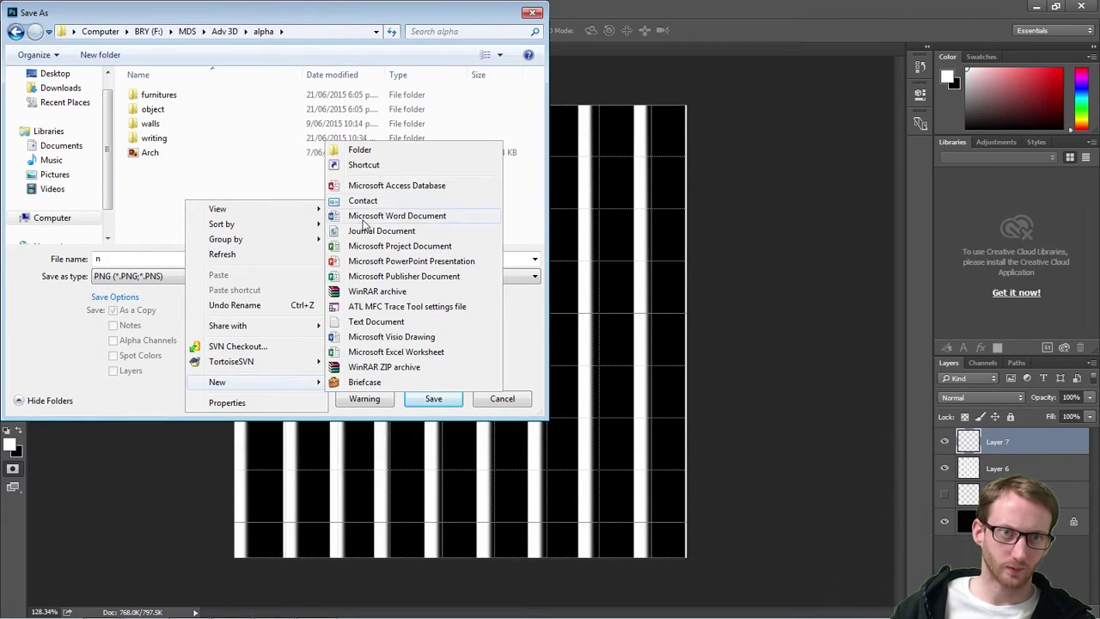
click(385, 155)
text(lines)
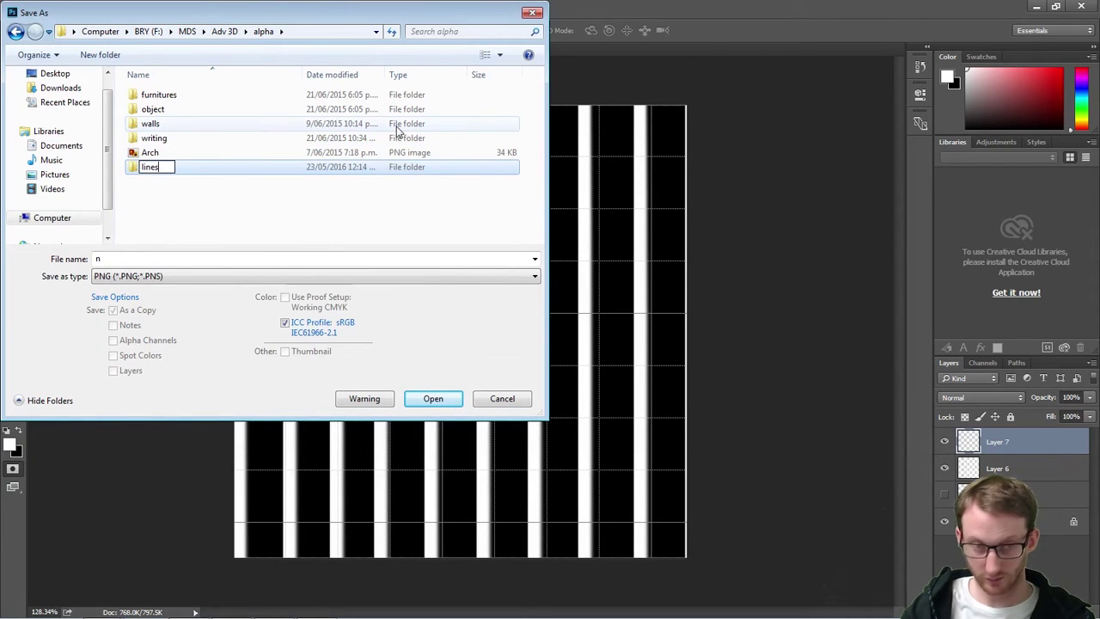
key(Return)
key(Return)
Name the file straigntLines and save it as a PNG with the offered PNG options
click(290, 256)
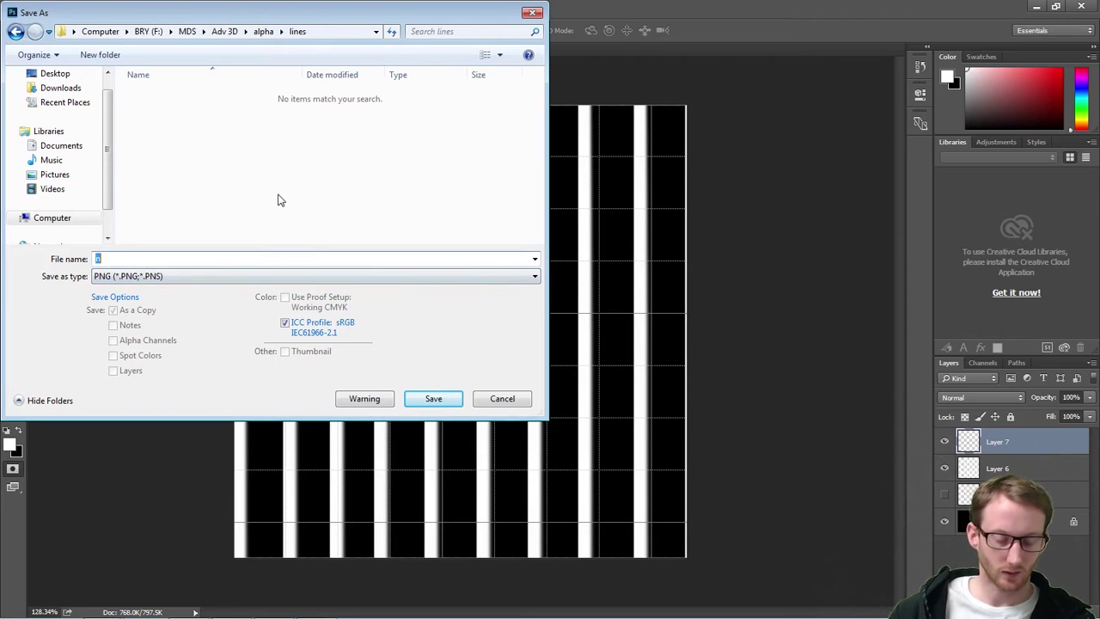
text(straightLines)
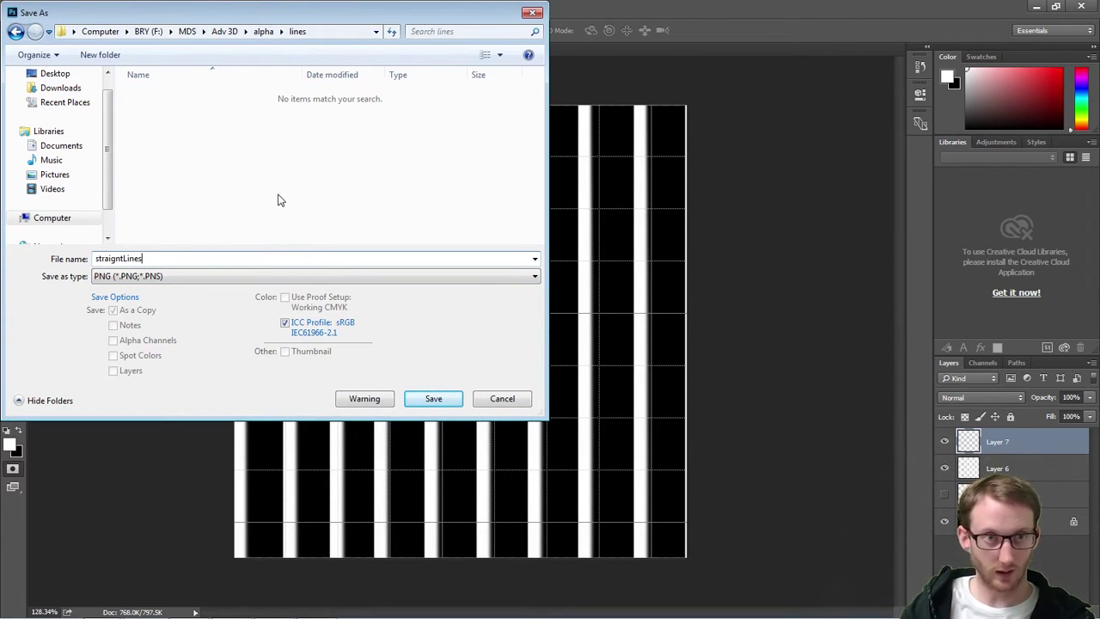
key(Return)
key(Return)
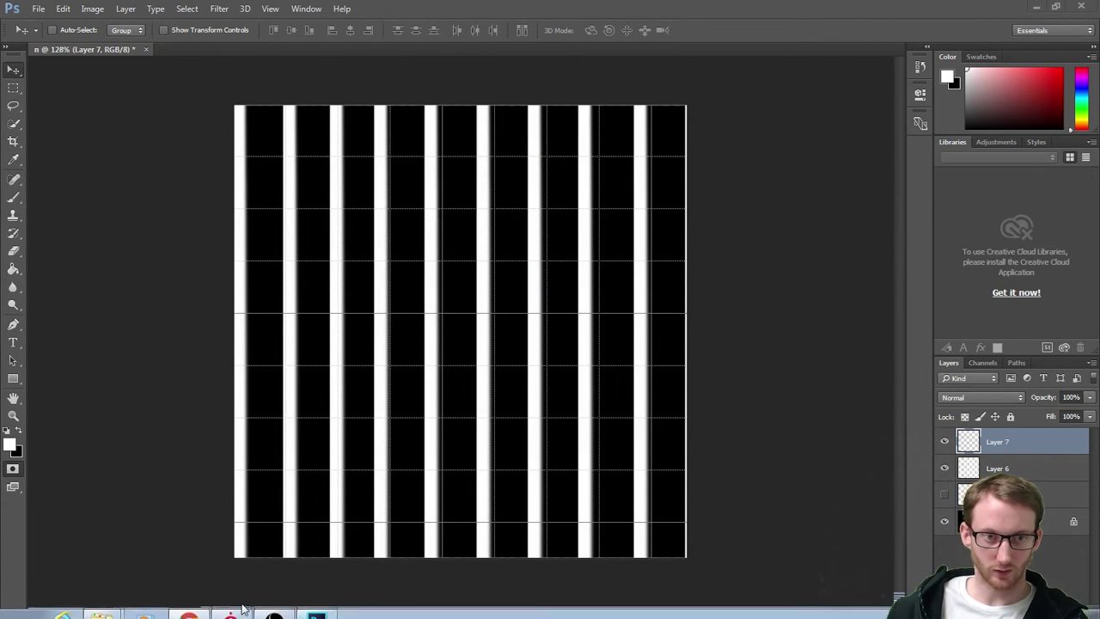
Switch to Substance Painter and start importing an image into the AustinAllegro1 project
mouse_move(240, 611)
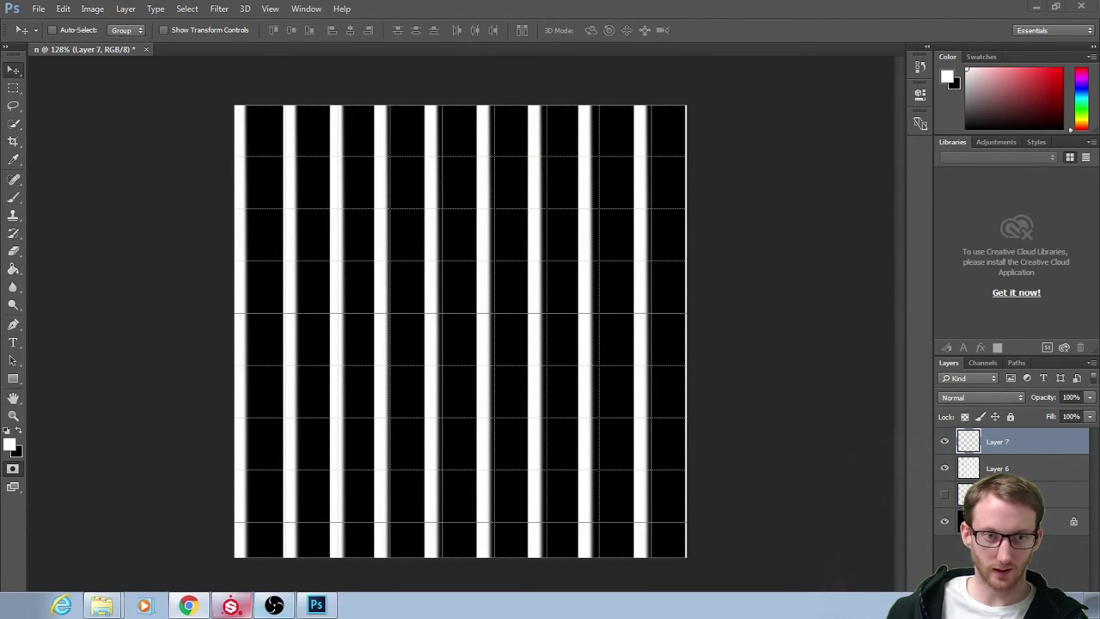
click(230, 605)
click(14, 23)
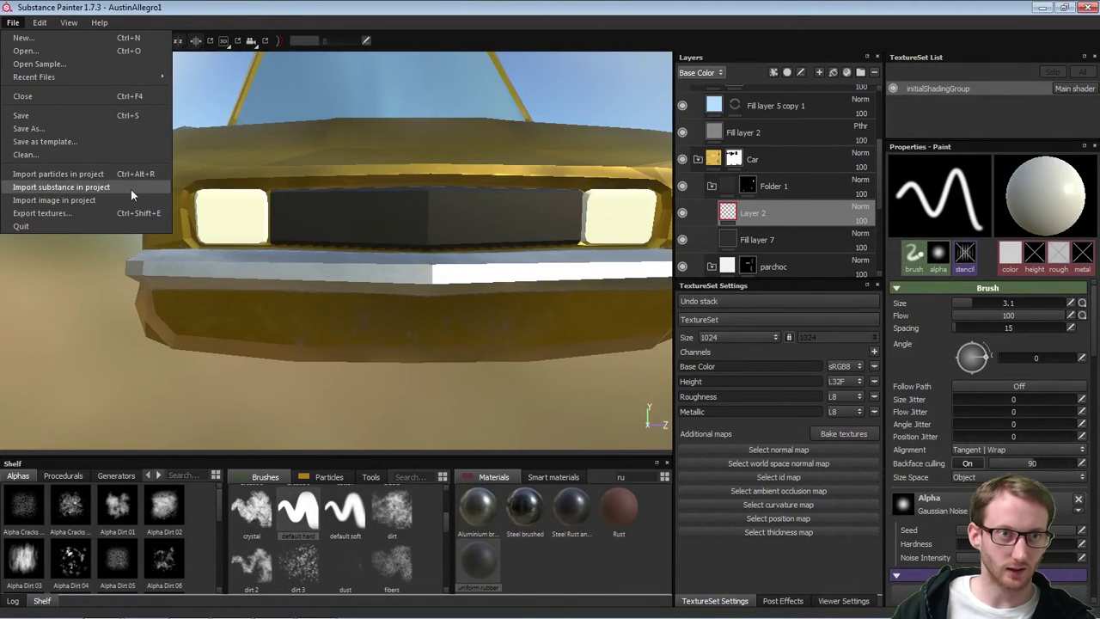
click(111, 200)
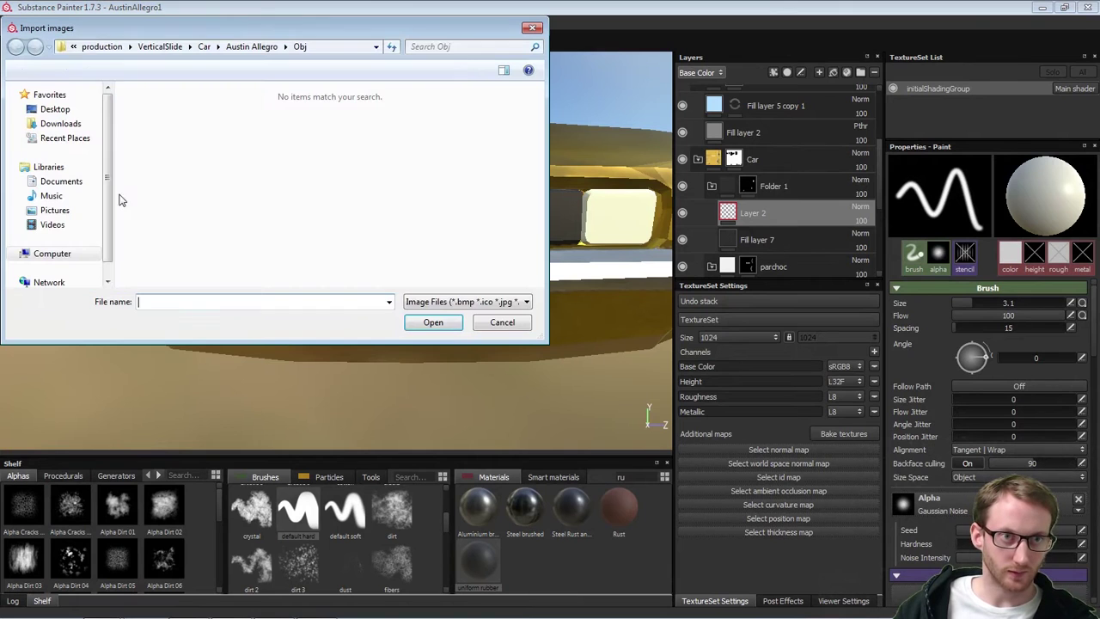
Import the straigntLines image from the MDS\Adv 3D\alpha\lines folder on the F: drive
click(163, 46)
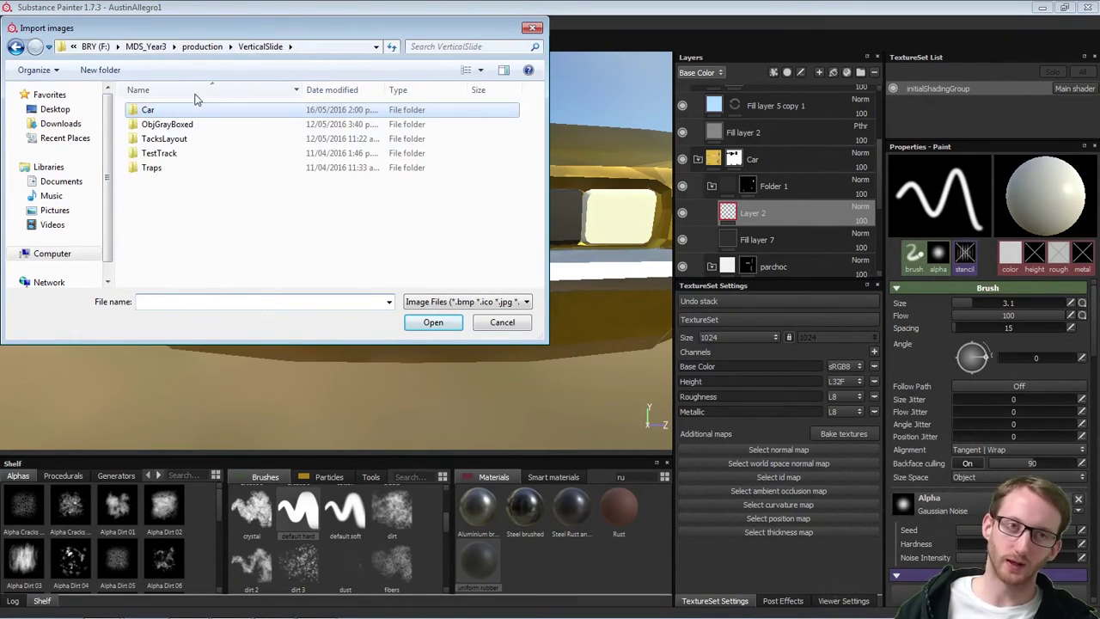
click(94, 47)
double_click(196, 268)
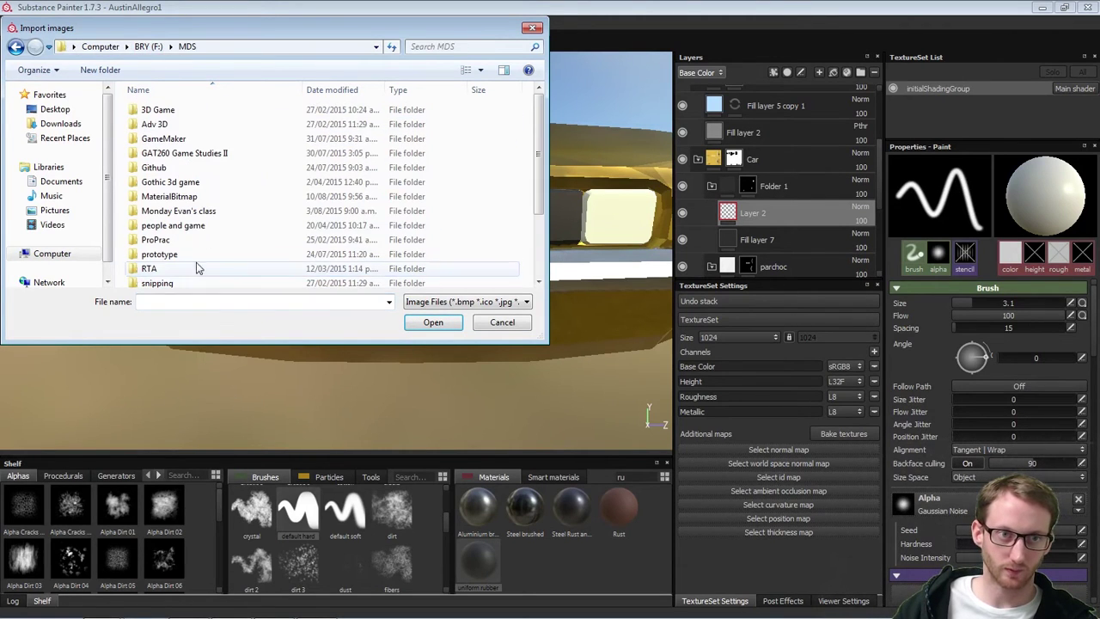
double_click(219, 126)
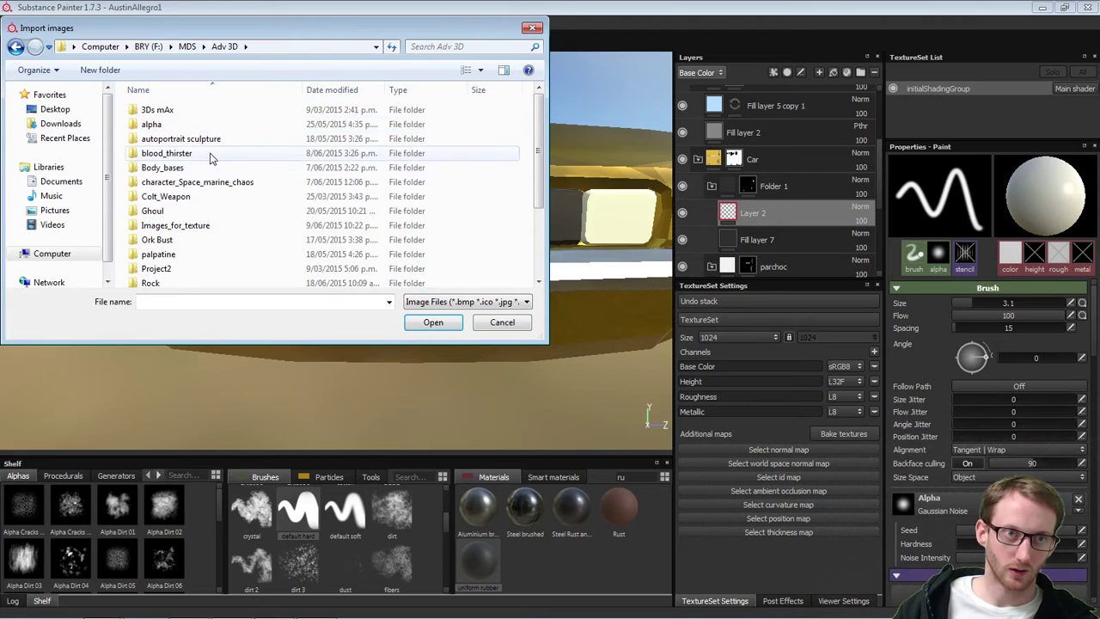
double_click(198, 125)
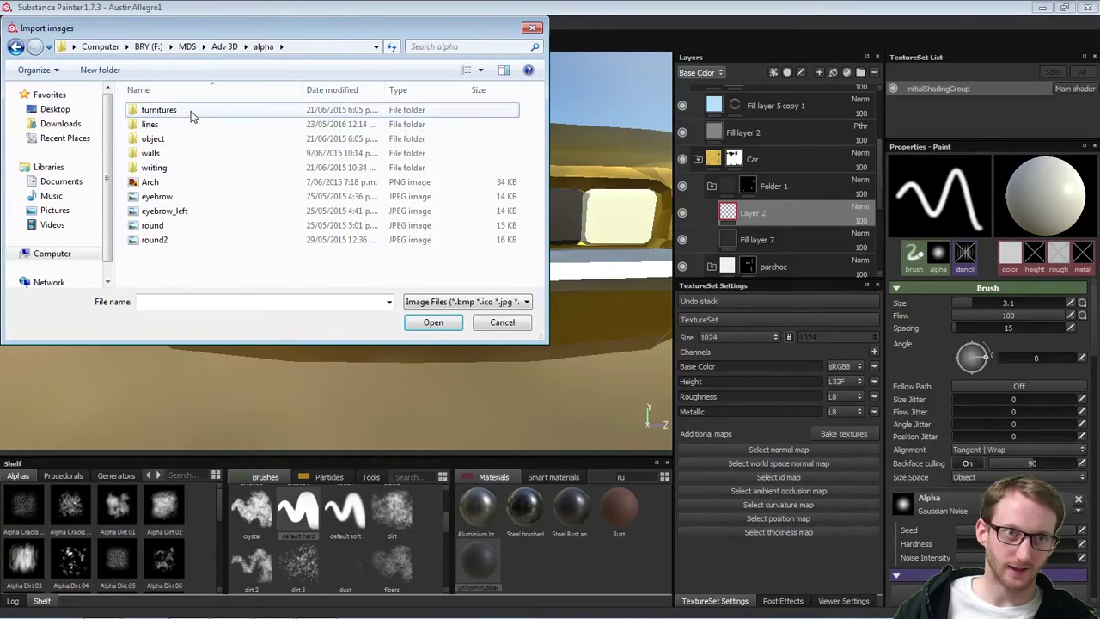
double_click(185, 126)
double_click(179, 133)
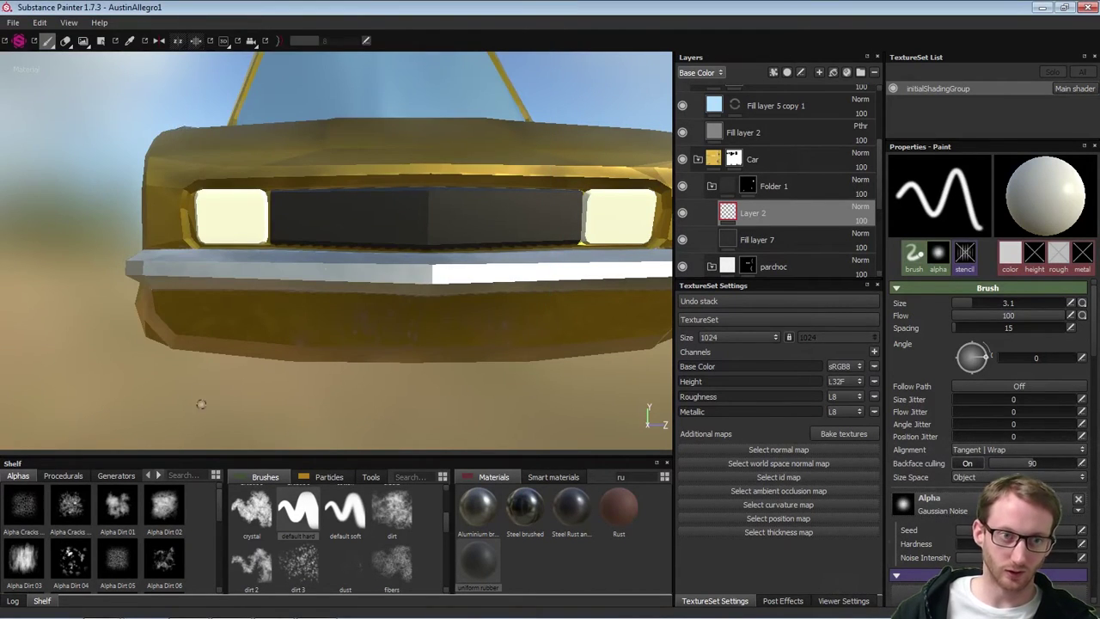
Assign the imported straigntLines alpha as the paint brush's stencil
drag(221, 503, 223, 579)
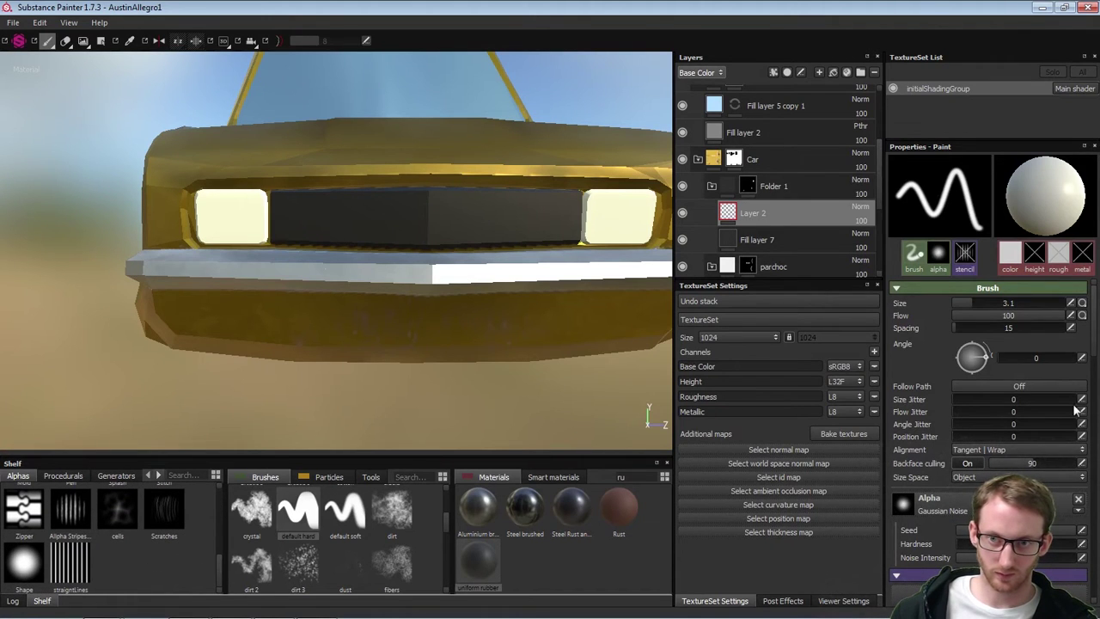
scroll(1096, 345, down, 4)
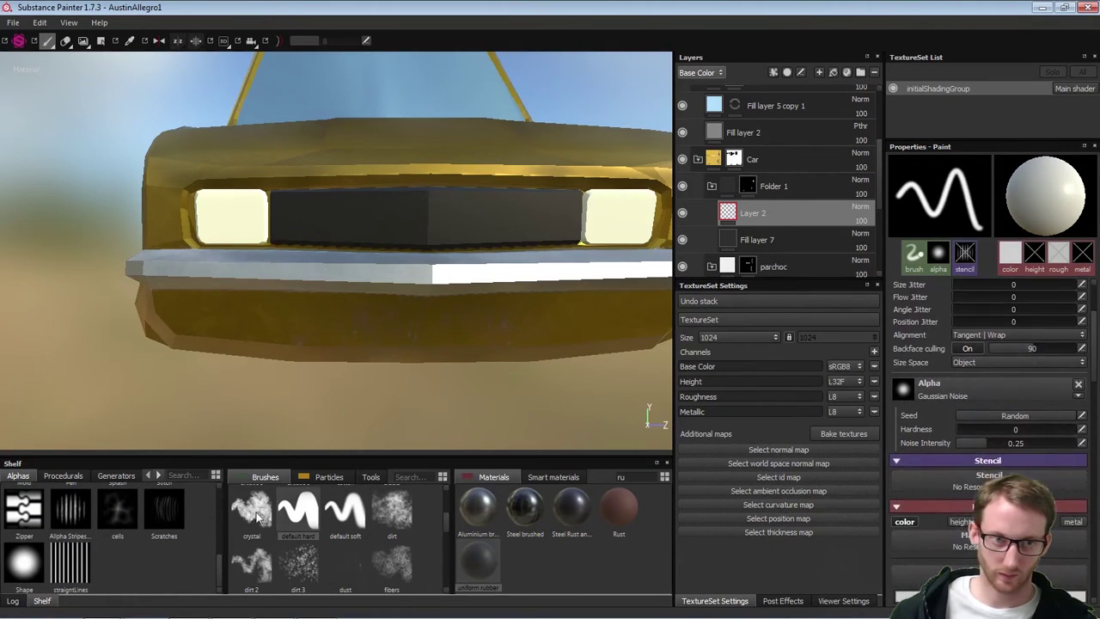
drag(79, 563, 473, 505)
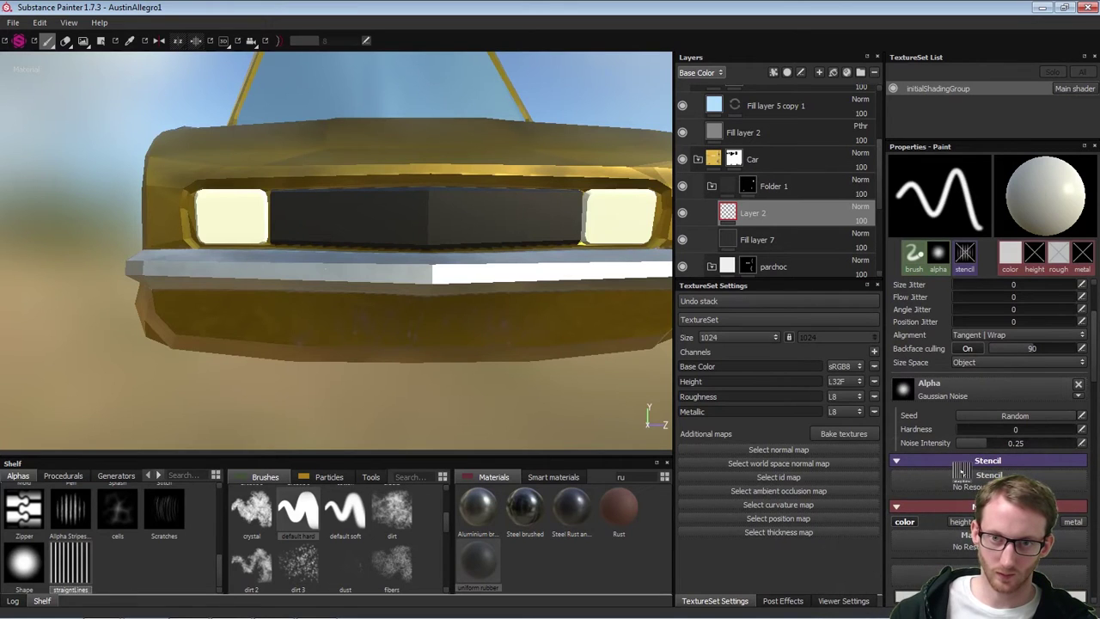
drag(961, 473, 958, 477)
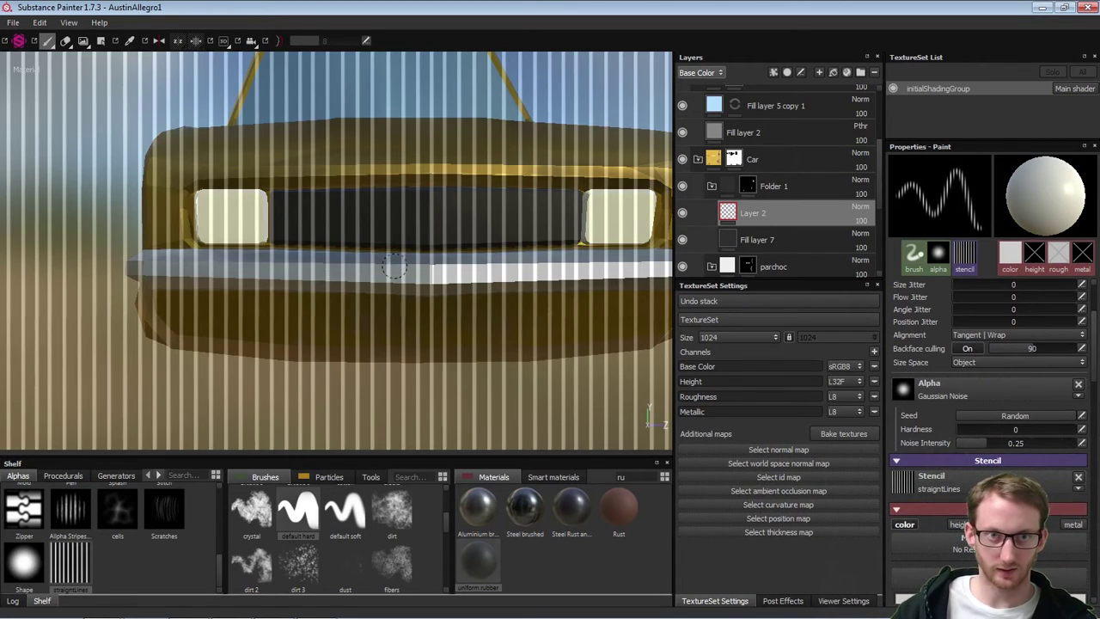
Enlarge the brush and paint light vertical stripes across the front grille through the stencil on Layer 2
ctrl+right_drag(334, 207, 350, 207)
drag(336, 207, 262, 207)
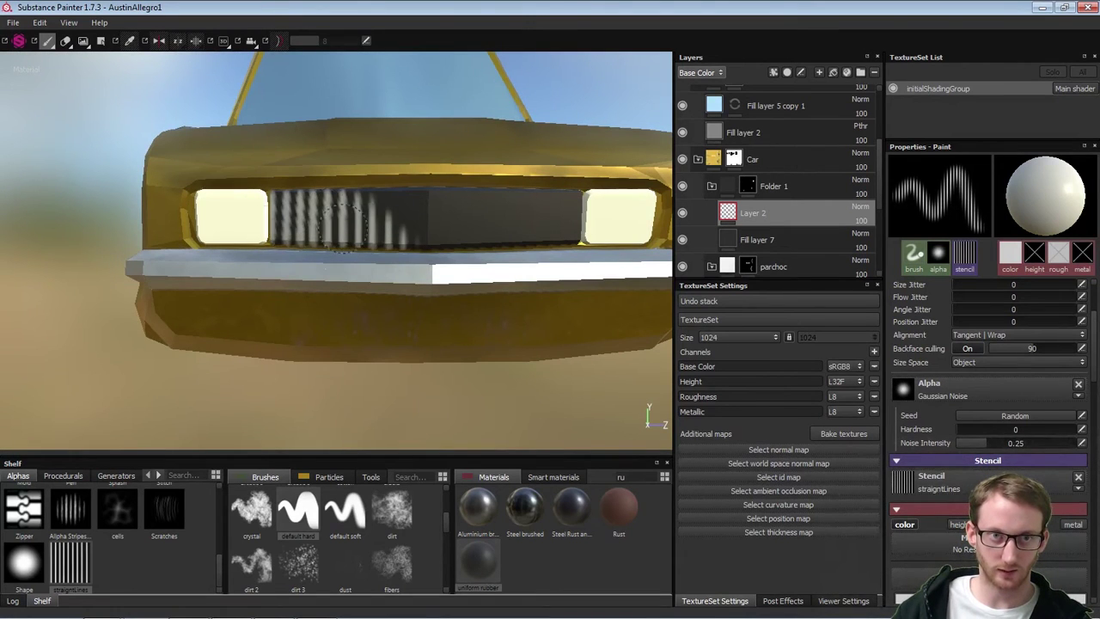
mouse_move(342, 227)
mouse_down()
mouse_move(553, 203)
mouse_move(296, 209)
mouse_up()
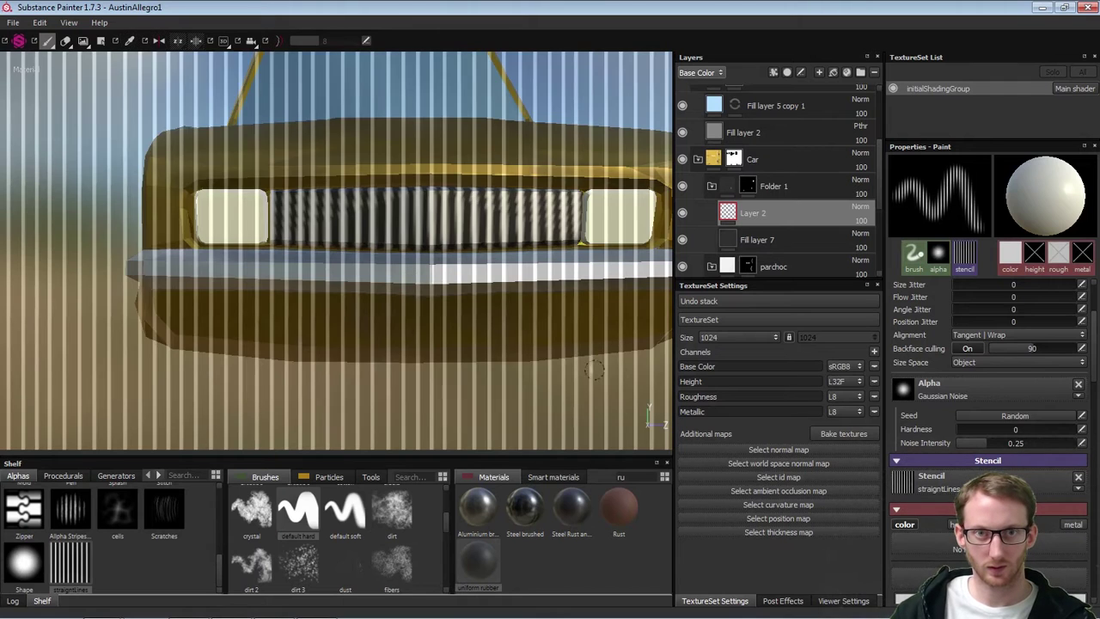
Undo the last stripe stroke and repaint the grille bars through the stencil from the centre outwards
alt+drag(519, 378, 495, 389)
alt+drag(560, 356, 512, 378)
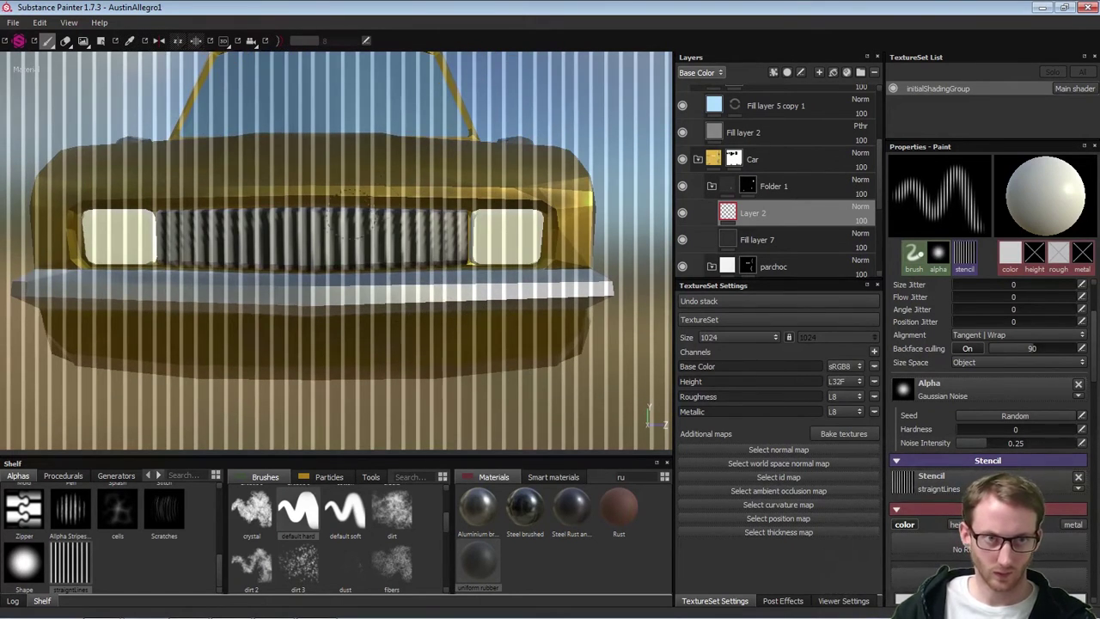
key(ctrl+z)
mouse_move(293, 222)
mouse_down()
mouse_move(225, 225)
mouse_move(391, 249)
mouse_up()
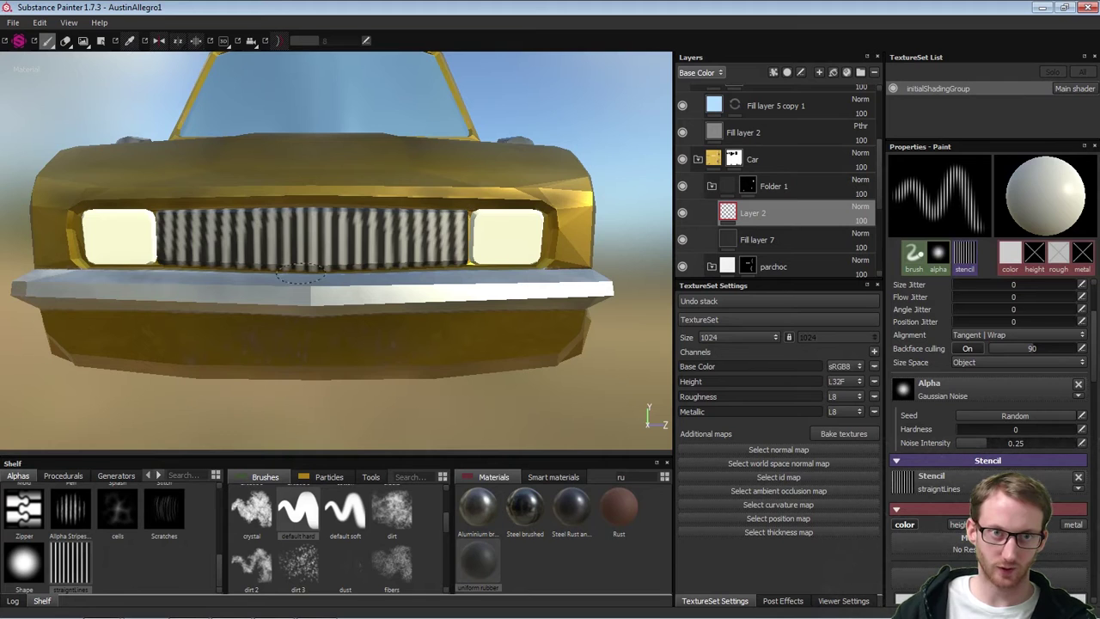
drag(173, 183, 258, 246)
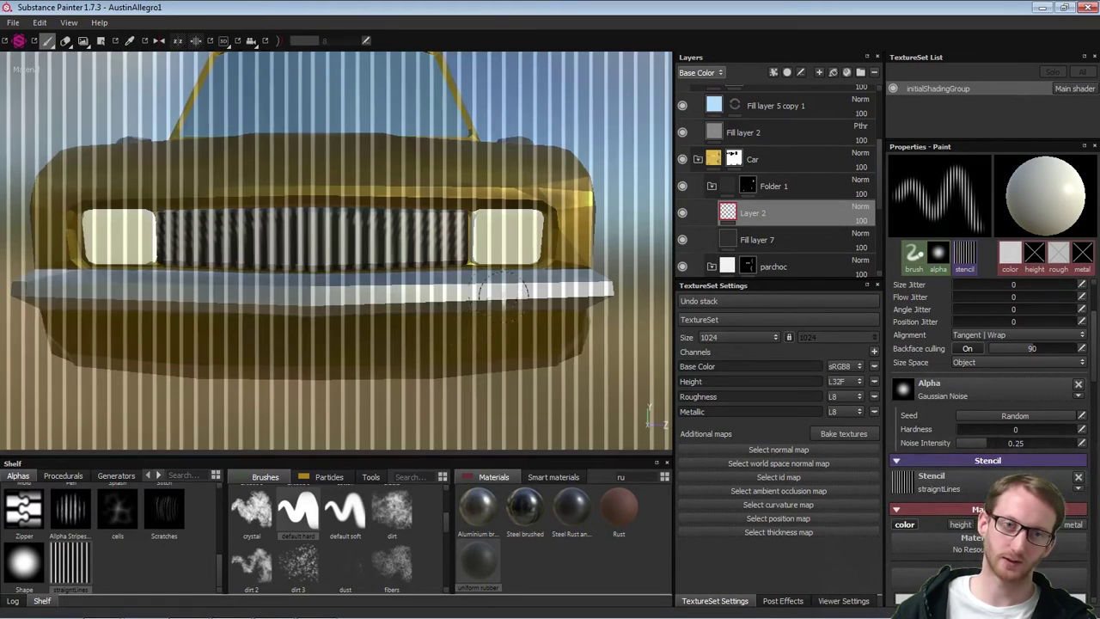
Clear the stencil from the paint brush and shrink the brush for close work on the grille
click(1079, 477)
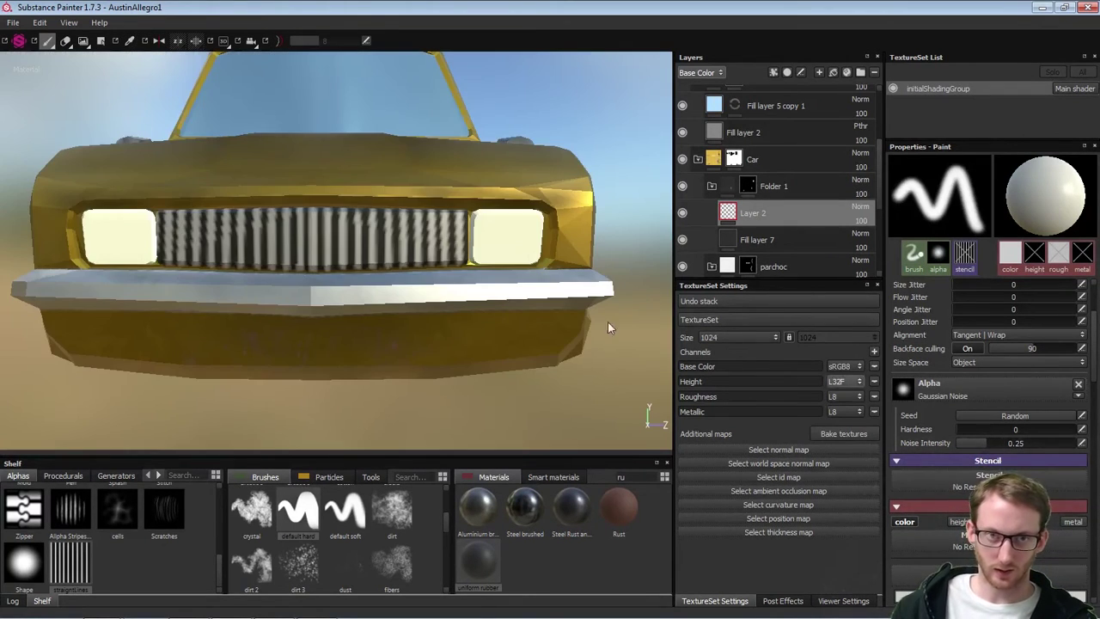
mouse_move(510, 335)
alt+mouse_down()
mouse_move(550, 373)
mouse_move(562, 346)
mouse_move(255, 361)
mouse_move(351, 376)
mouse_move(487, 346)
mouse_move(405, 298)
mouse_move(476, 363)
mouse_move(336, 233)
mouse_move(352, 228)
alt+mouse_up()
mouse_move(473, 337)
alt+right_down()
mouse_move(506, 348)
mouse_move(411, 325)
alt+right_up()
alt+drag(320, 261, 361, 272)
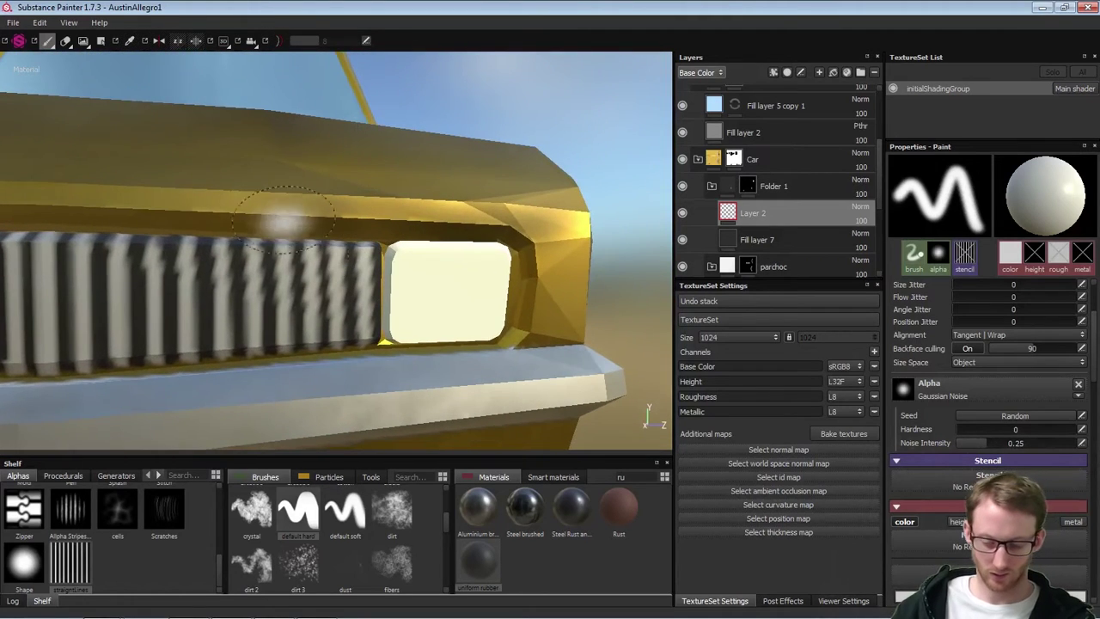
key(m)
key([)
key([)
key([)
key([)
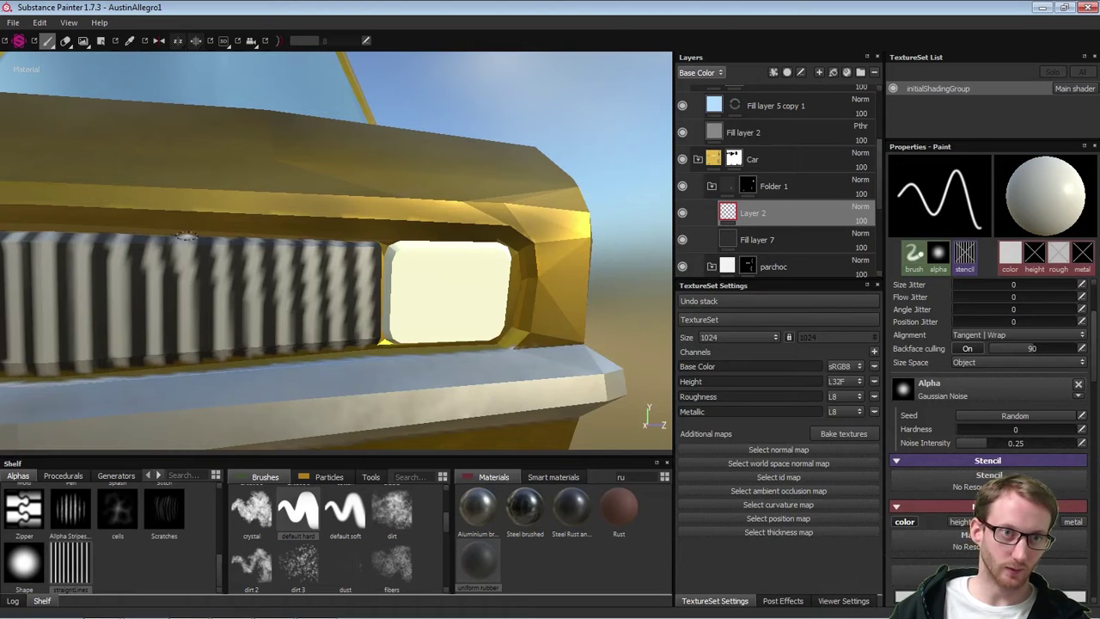
Lower Layer 2's base color opacity to 97
key(ctrl)
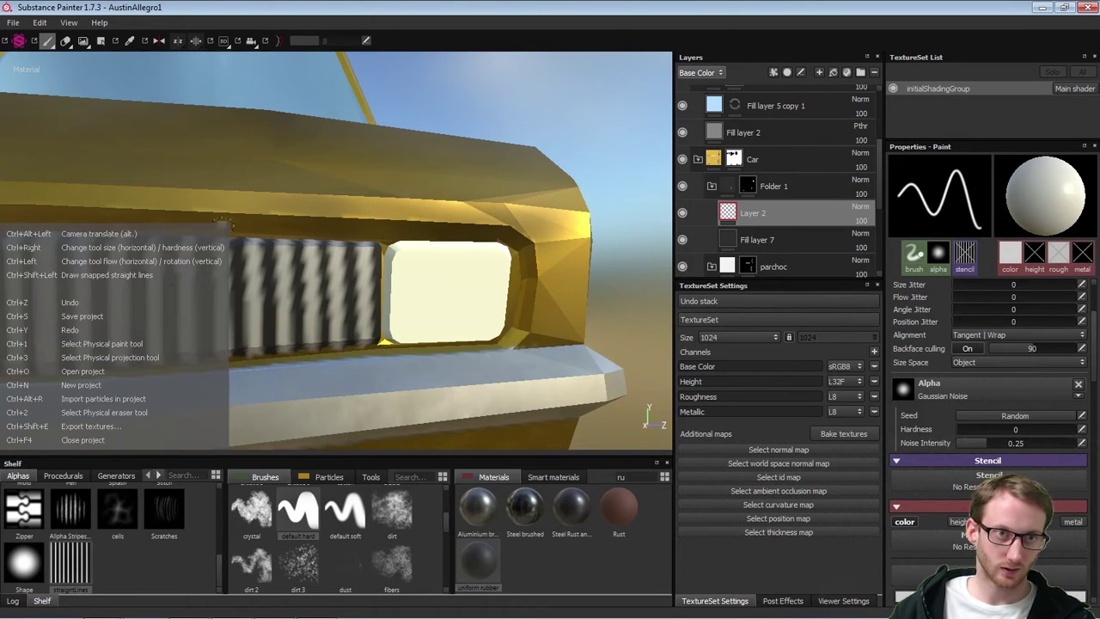
alt+drag(380, 202, 348, 243)
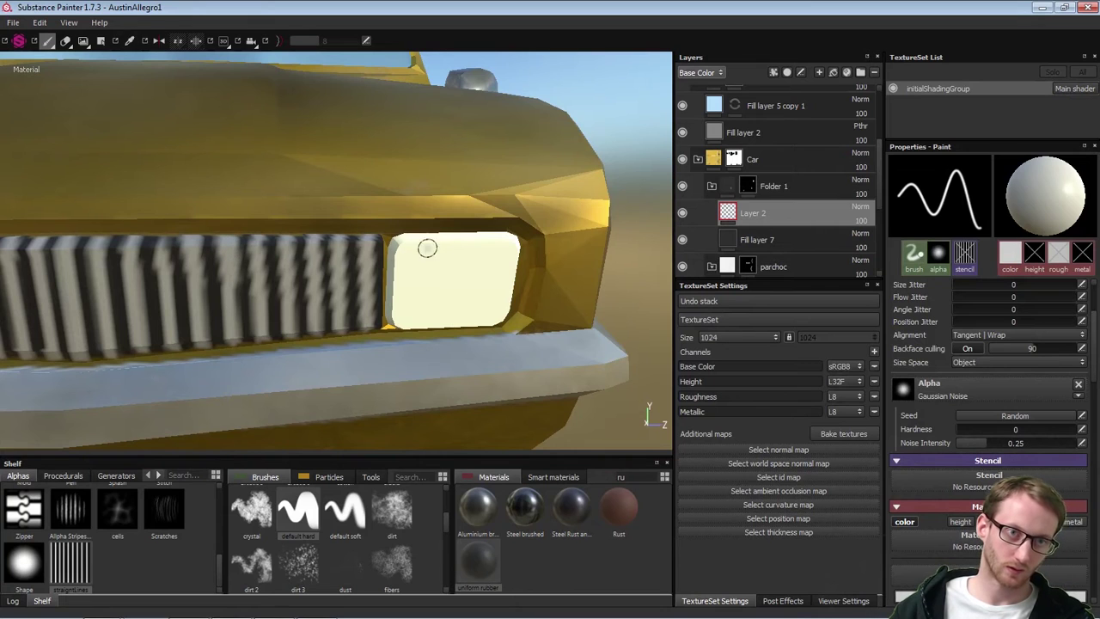
alt+right_drag(428, 247, 216, 231)
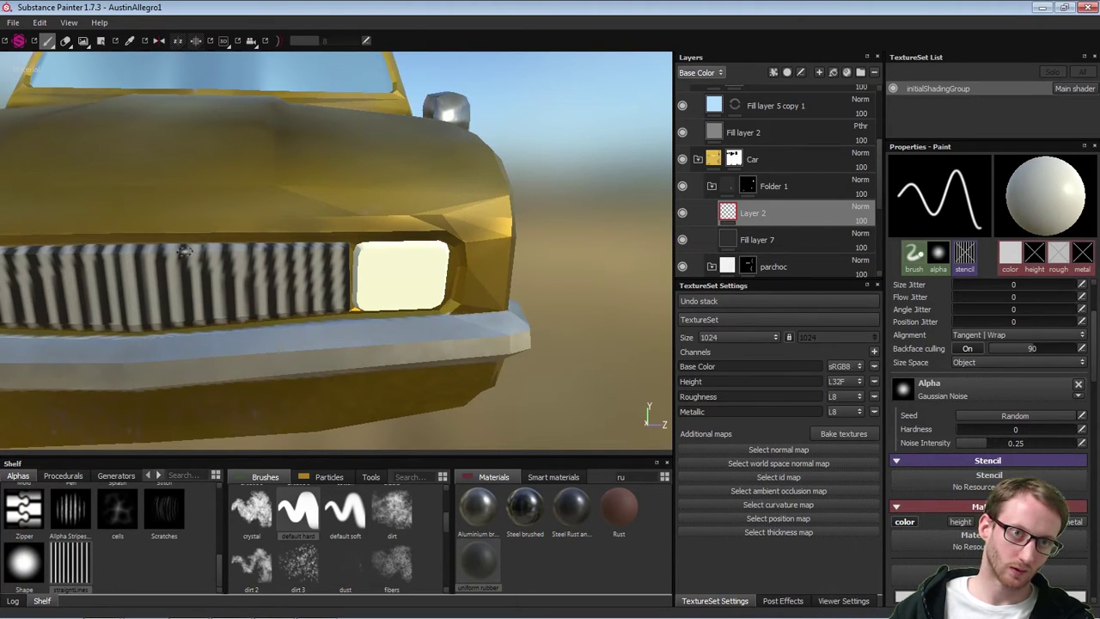
alt+middle_drag(146, 246, 343, 252)
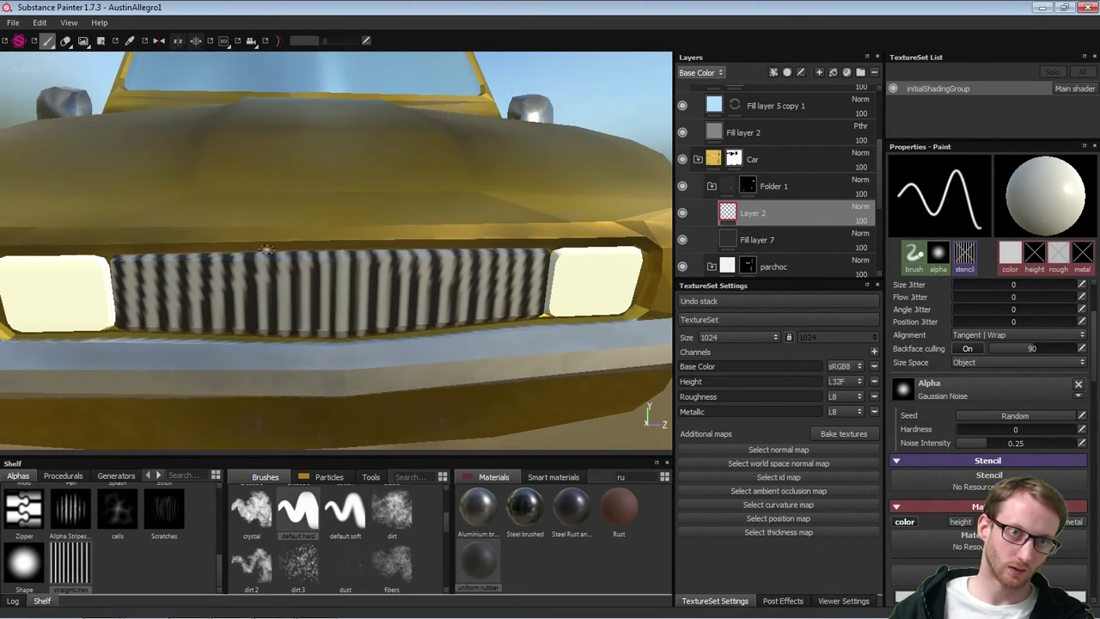
alt+drag(440, 258, 466, 229)
alt+right_drag(468, 228, 232, 256)
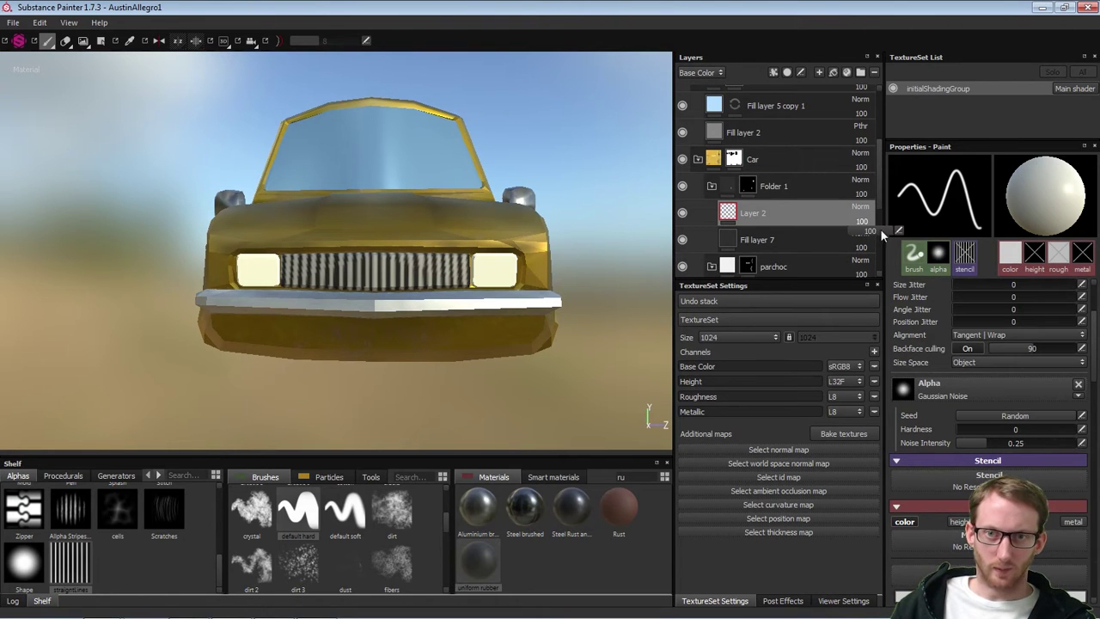
mouse_move(881, 232)
mouse_down()
mouse_move(850, 231)
mouse_move(895, 232)
mouse_up()
mouse_move(445, 245)
alt+mouse_down()
mouse_move(475, 208)
mouse_move(421, 191)
mouse_move(363, 287)
mouse_move(437, 287)
mouse_move(492, 256)
mouse_move(550, 245)
mouse_move(437, 251)
alt+mouse_up()
alt+right_drag(278, 166, 410, 290)
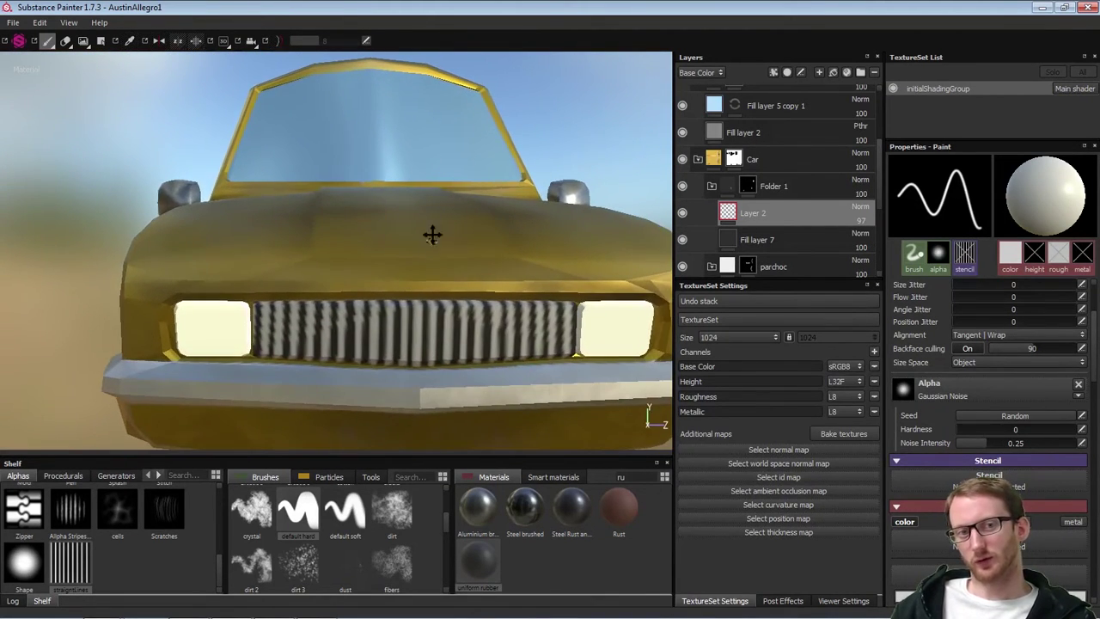
mouse_move(432, 233)
alt+middle_down()
mouse_move(381, 180)
mouse_move(395, 203)
alt+middle_up()
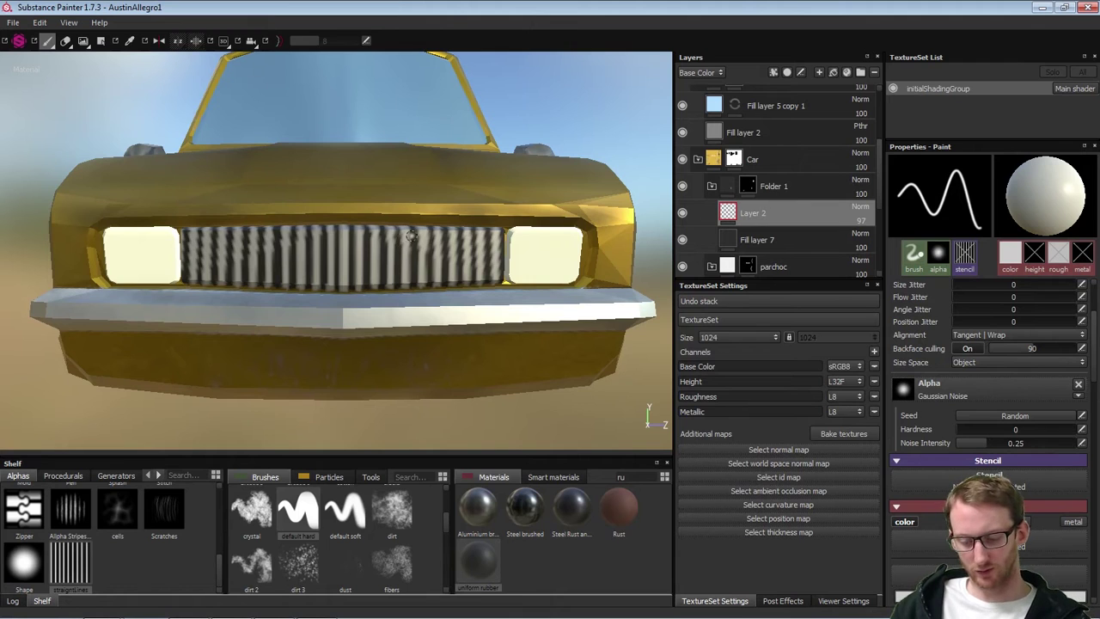
Enlarge the paint brush and undo the test stroke made over the grille bars
ctrl+right_drag(394, 238, 423, 243)
drag(406, 246, 398, 243)
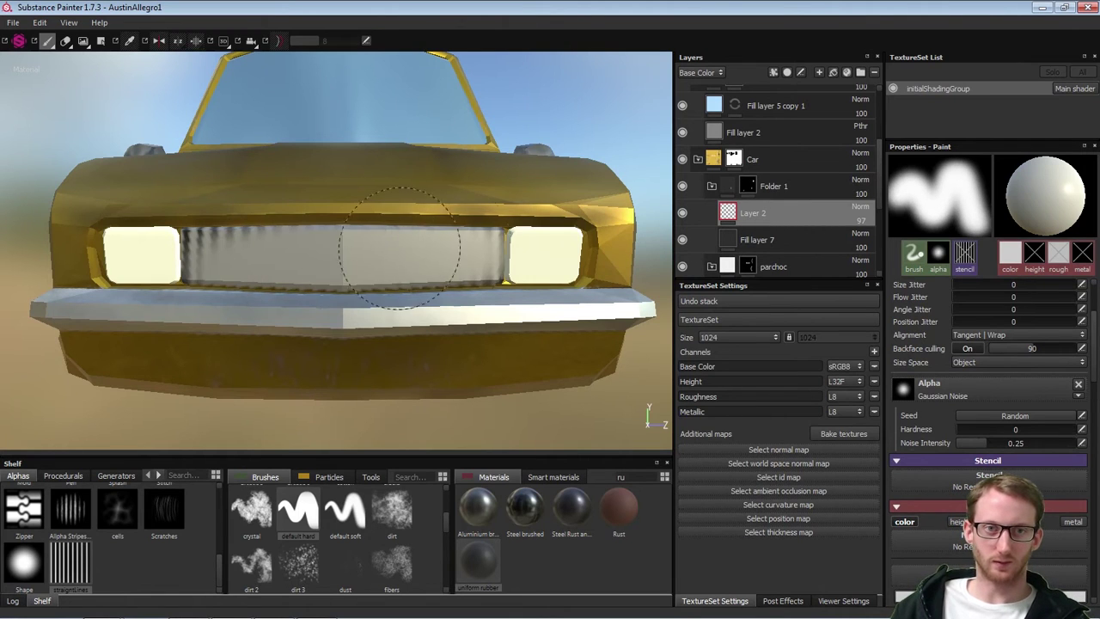
key(ctrl+z)
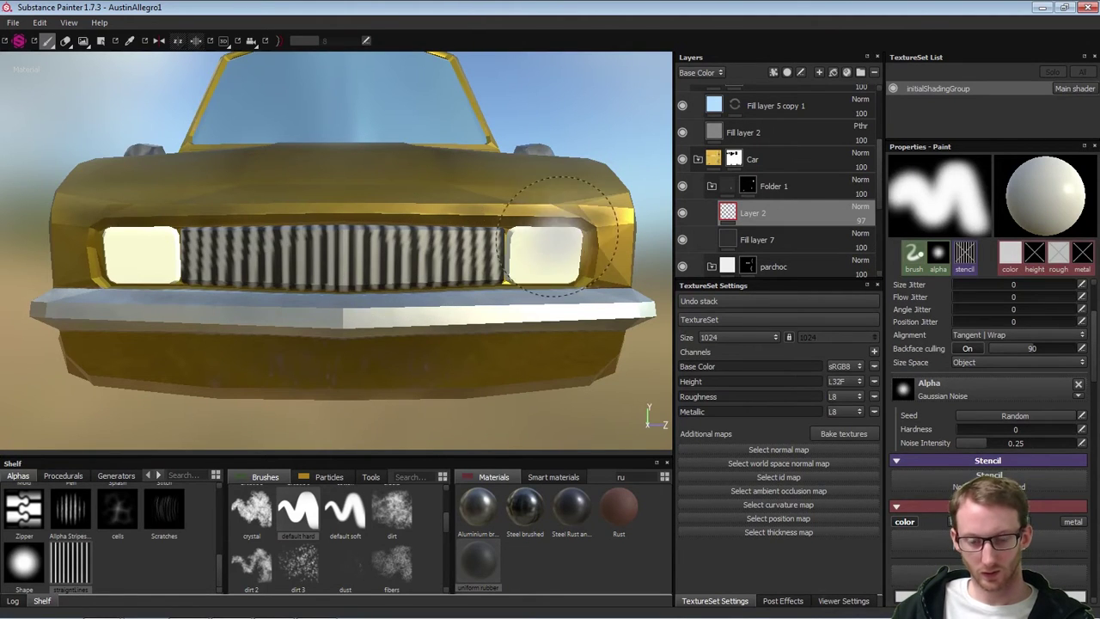
Erase all the painted grille bars on Layer 2 with the eraser at size 15.99 and flow 81
key(e)
drag(424, 249, 422, 259)
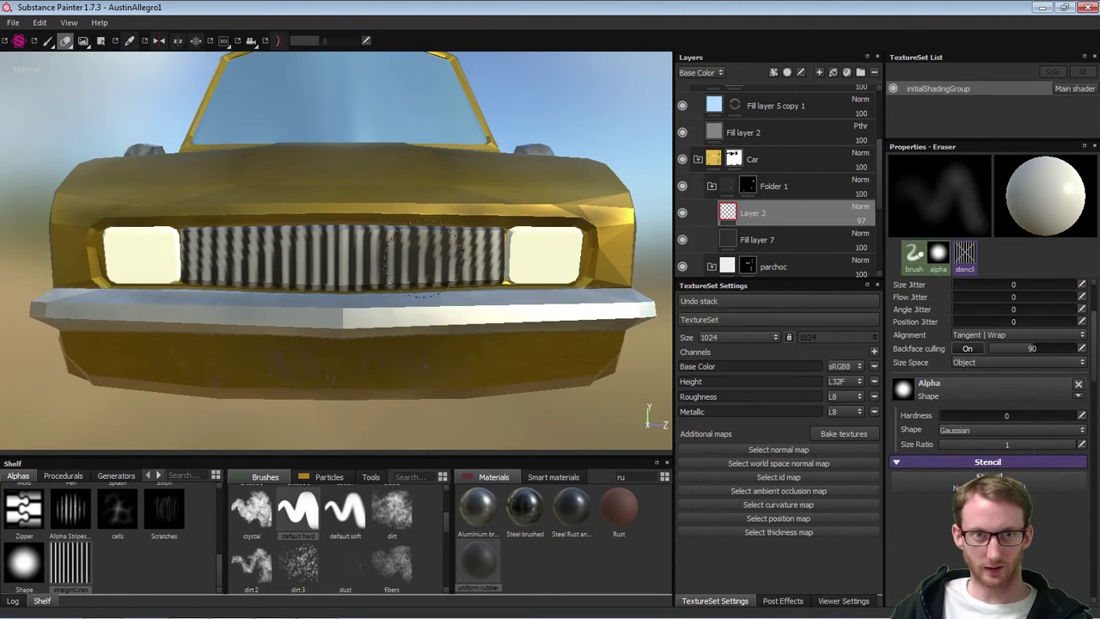
scroll(1065, 323, up, 3)
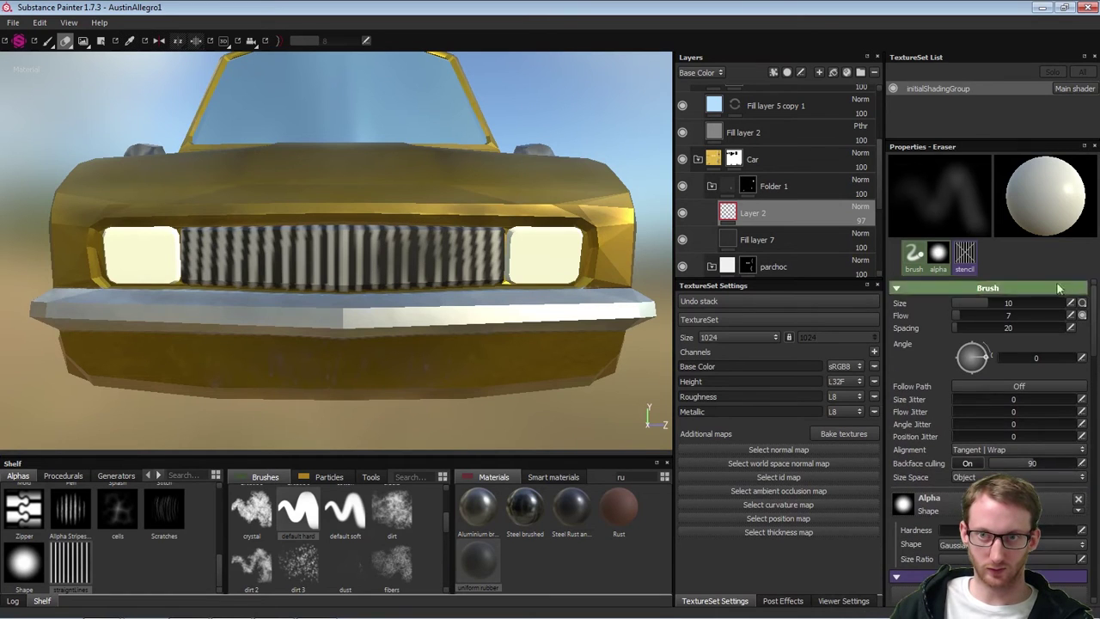
drag(1016, 304, 1043, 315)
drag(434, 256, 249, 232)
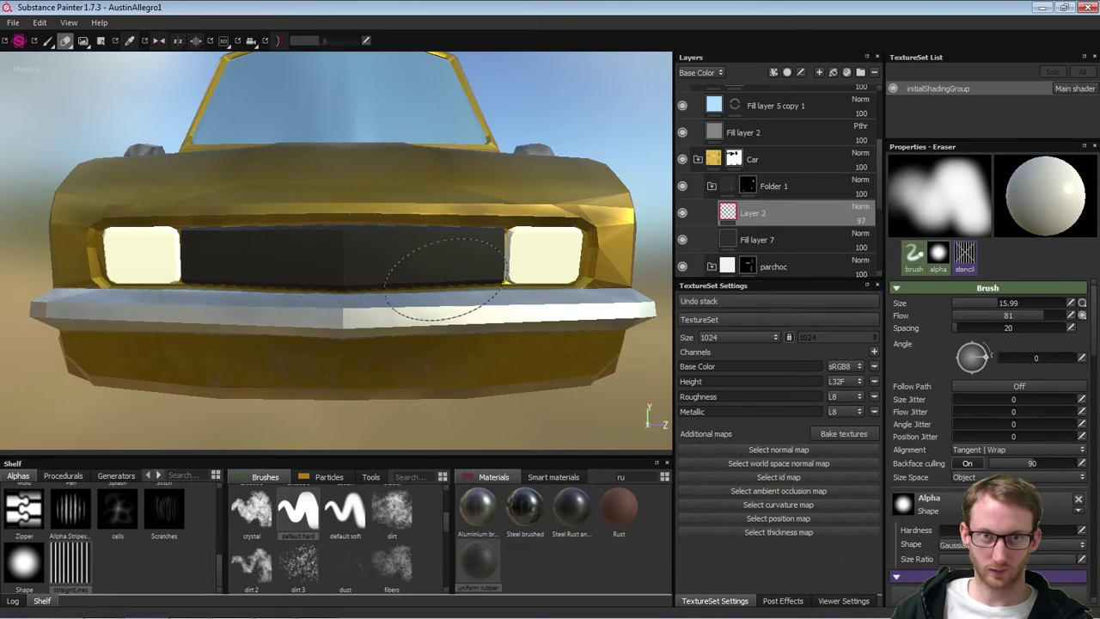
Assign straigntLines as the paint brush's stencil again and adjust the stencil's scale over the grille
key(1)
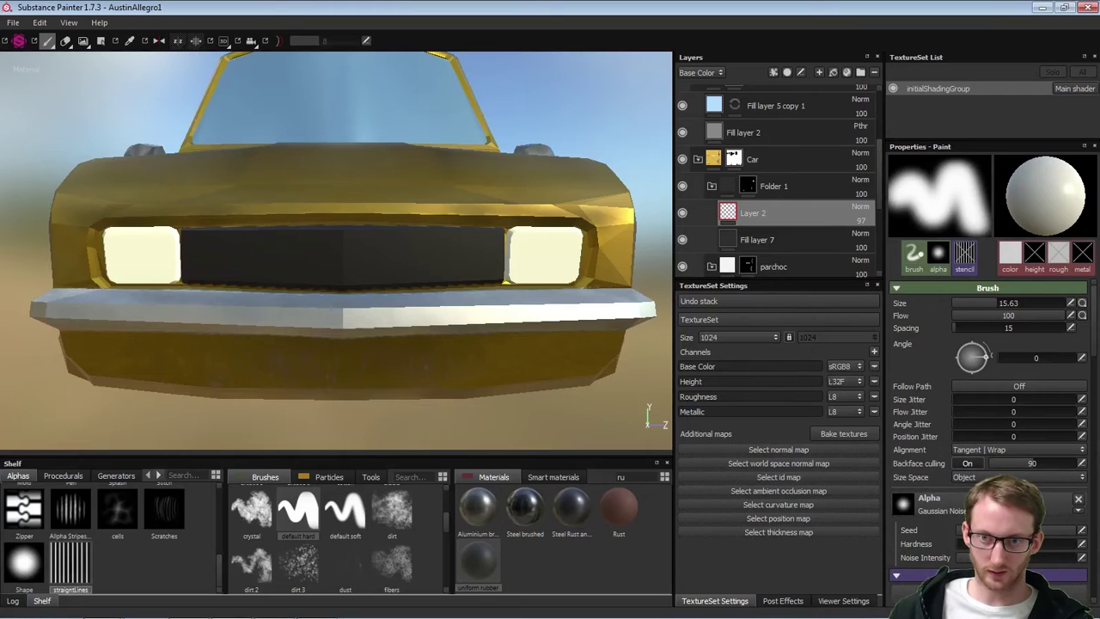
click(70, 564)
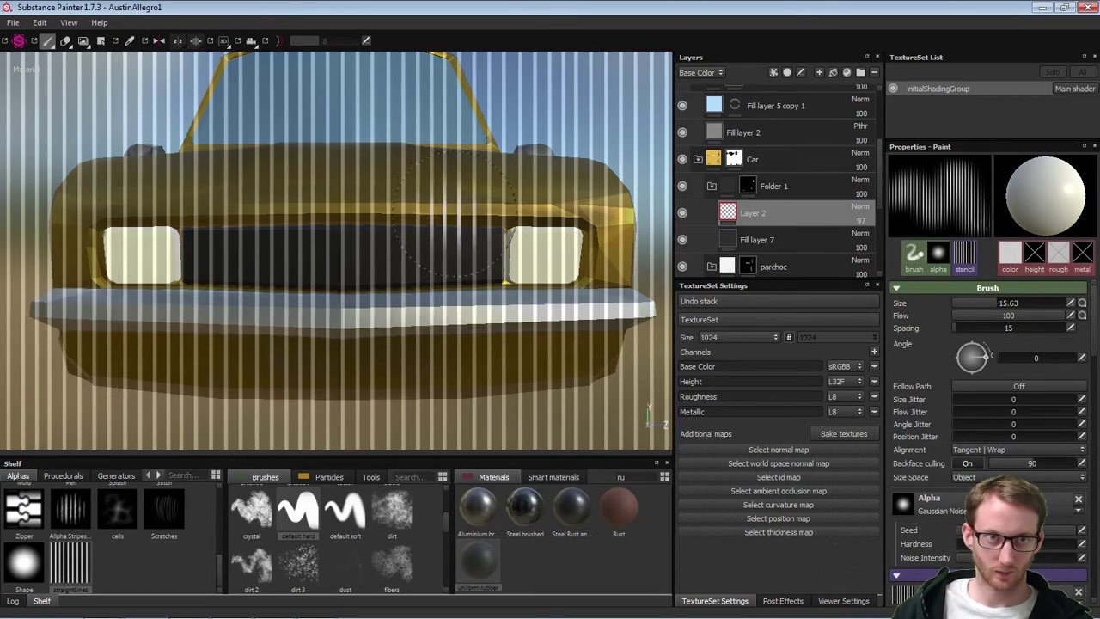
key(s)
mouse_move(476, 342)
right_down()
mouse_move(732, 325)
mouse_move(557, 330)
mouse_move(602, 328)
right_up()
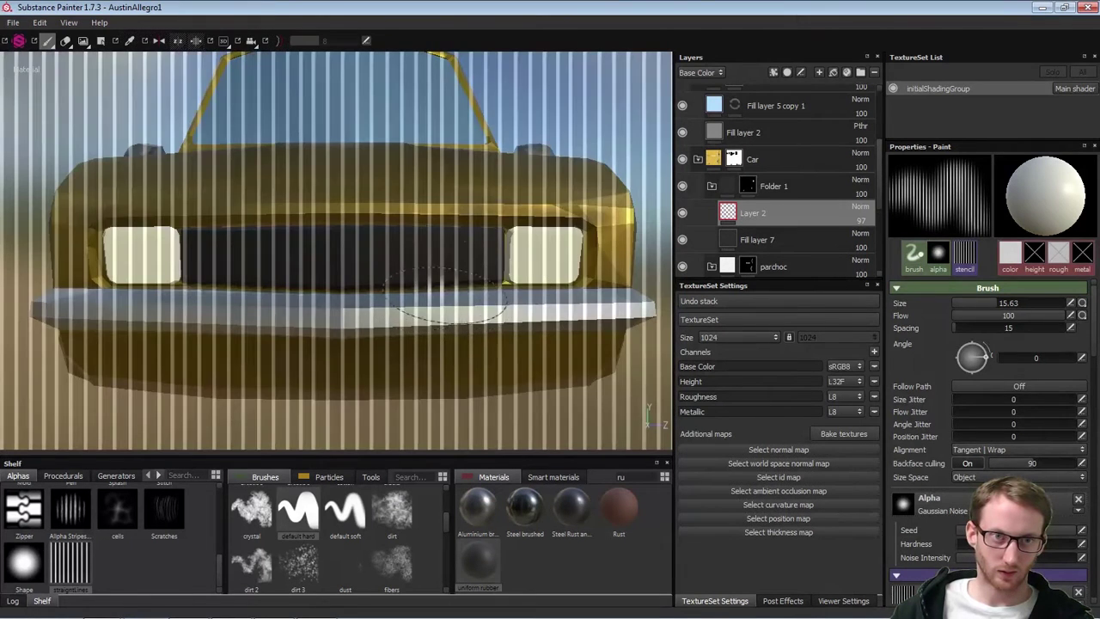
click(503, 254)
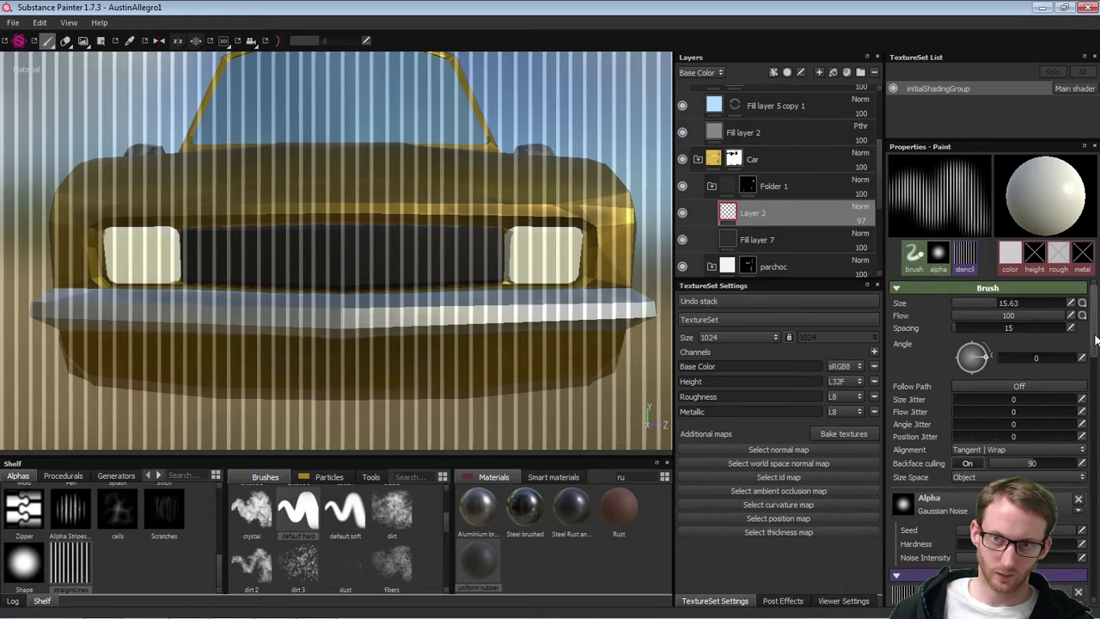
Enable the height channel with a strongly positive value and paint raised bars across the grille through the stencil
mouse_move(1095, 336)
mouse_down()
mouse_move(1086, 378)
mouse_move(1069, 395)
mouse_up()
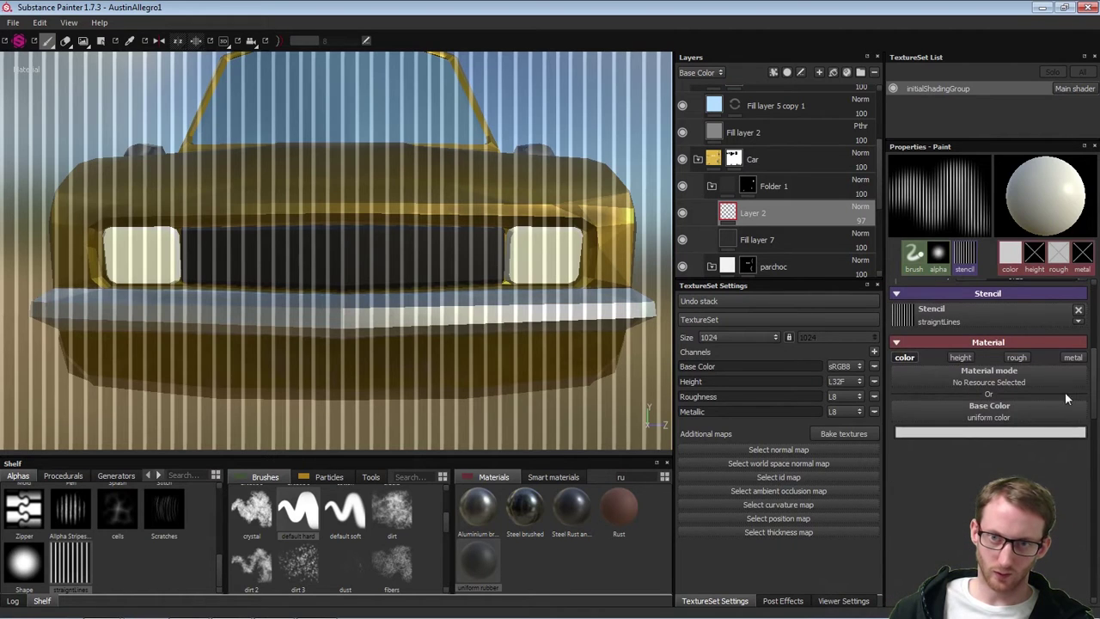
click(961, 357)
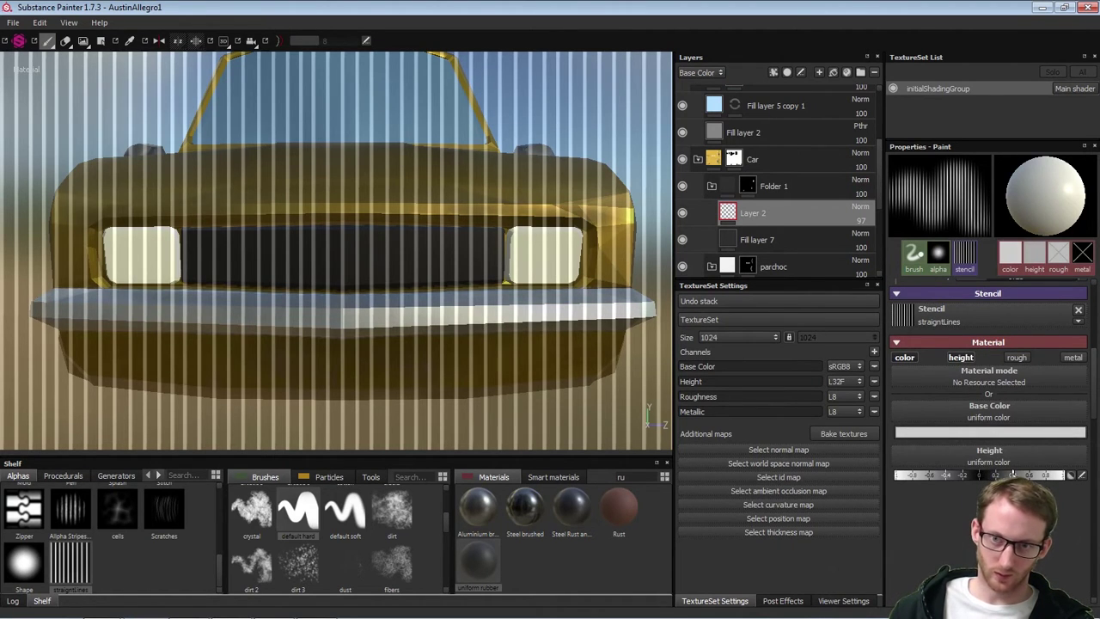
drag(1033, 478, 1048, 477)
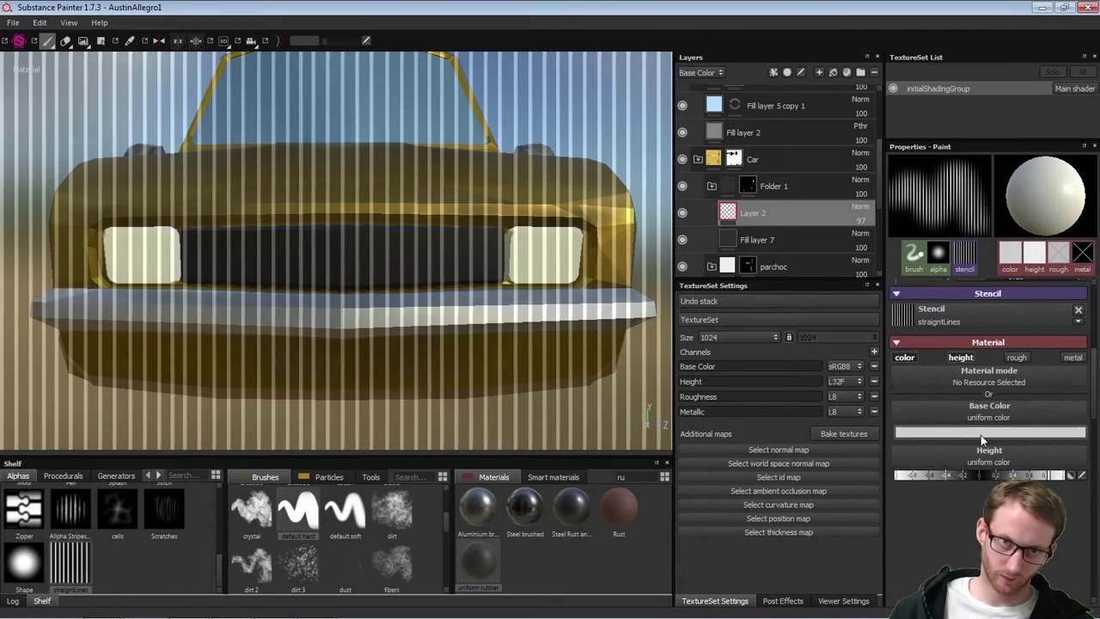
mouse_move(371, 260)
mouse_down()
mouse_move(202, 258)
mouse_move(487, 251)
mouse_move(470, 261)
mouse_move(487, 264)
mouse_up()
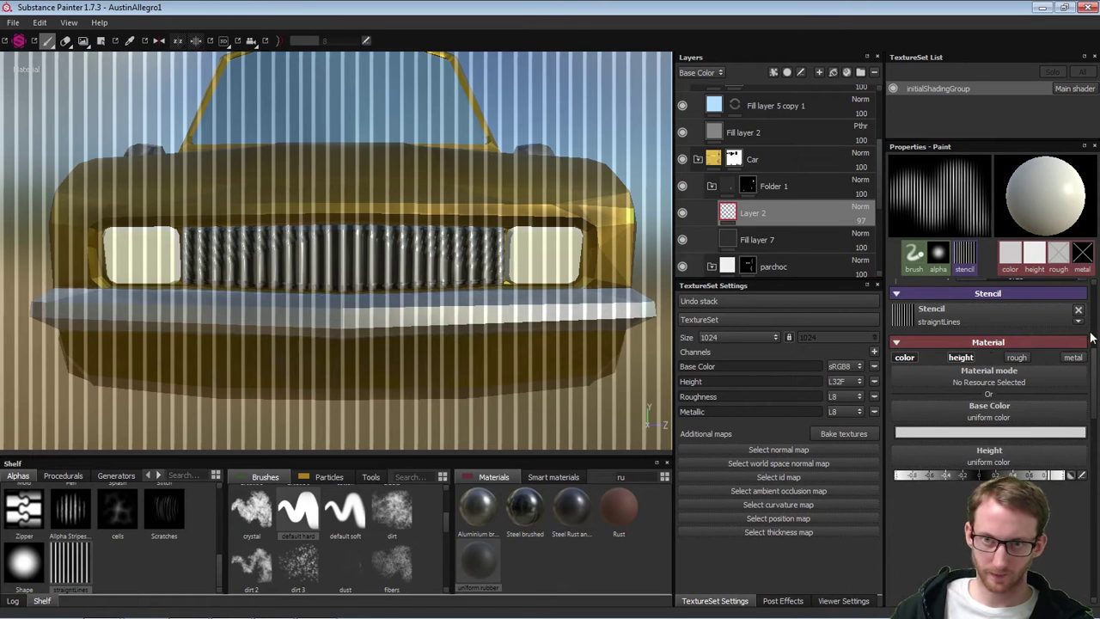
Clear the straigntLines stencil from the brush and view the front of the car
click(1077, 310)
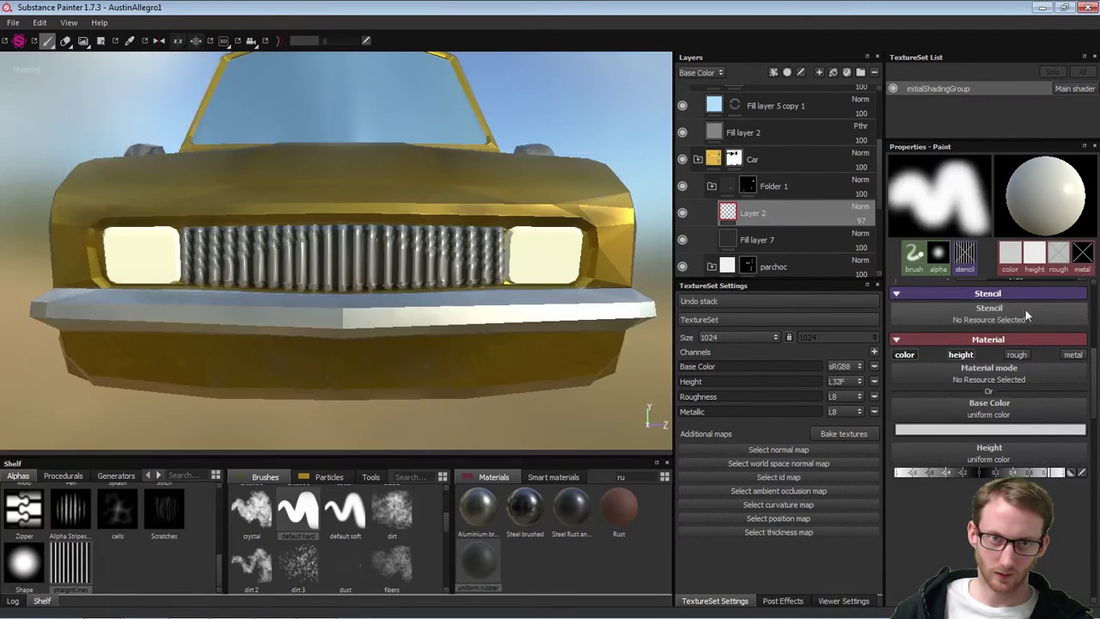
alt+drag(573, 320, 578, 396)
alt+right_drag(578, 396, 650, 204)
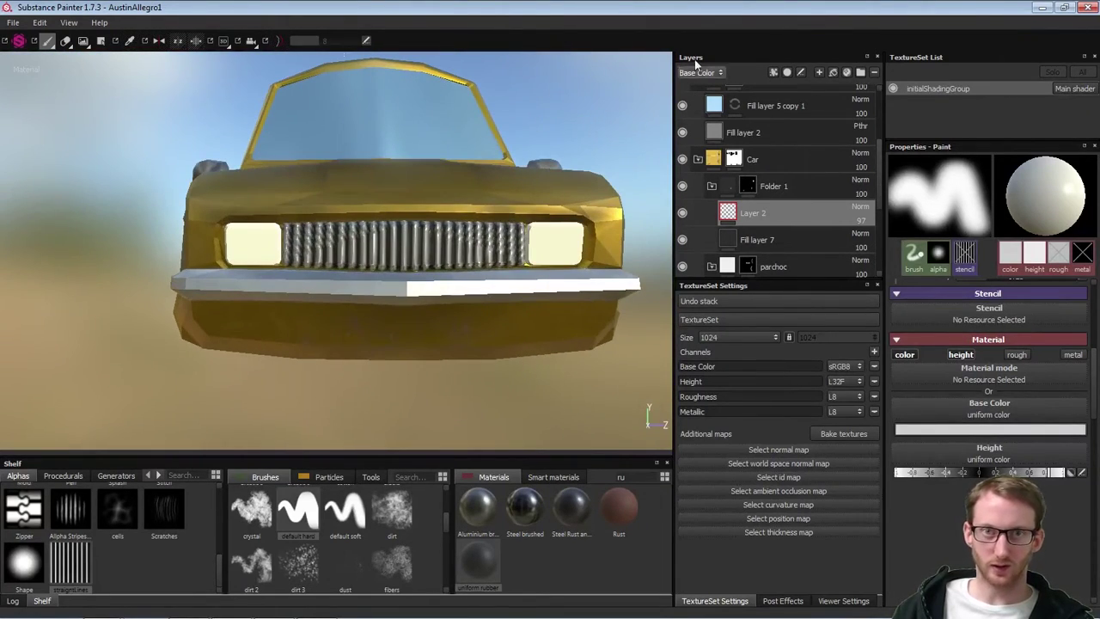
Show the layers' Height channel and reduce Layer 2's height opacity to 23
click(693, 92)
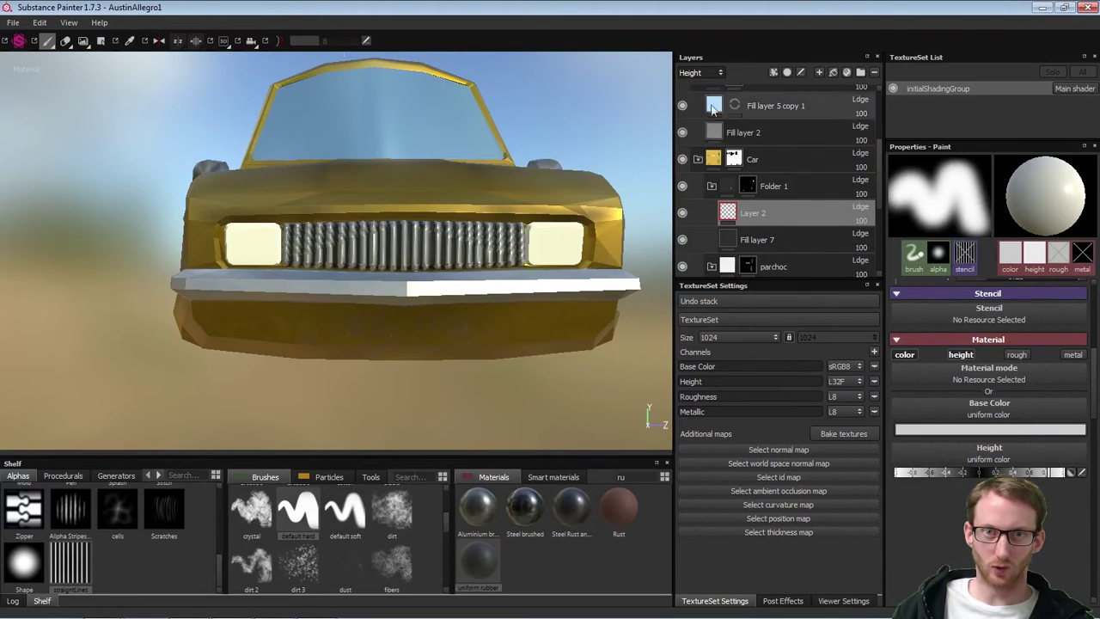
drag(877, 228, 858, 239)
mouse_move(361, 279)
alt+mouse_down()
mouse_move(459, 328)
mouse_move(567, 317)
mouse_move(422, 329)
mouse_move(155, 322)
mouse_move(417, 314)
alt+mouse_up()
scroll(417, 314, down, 2)
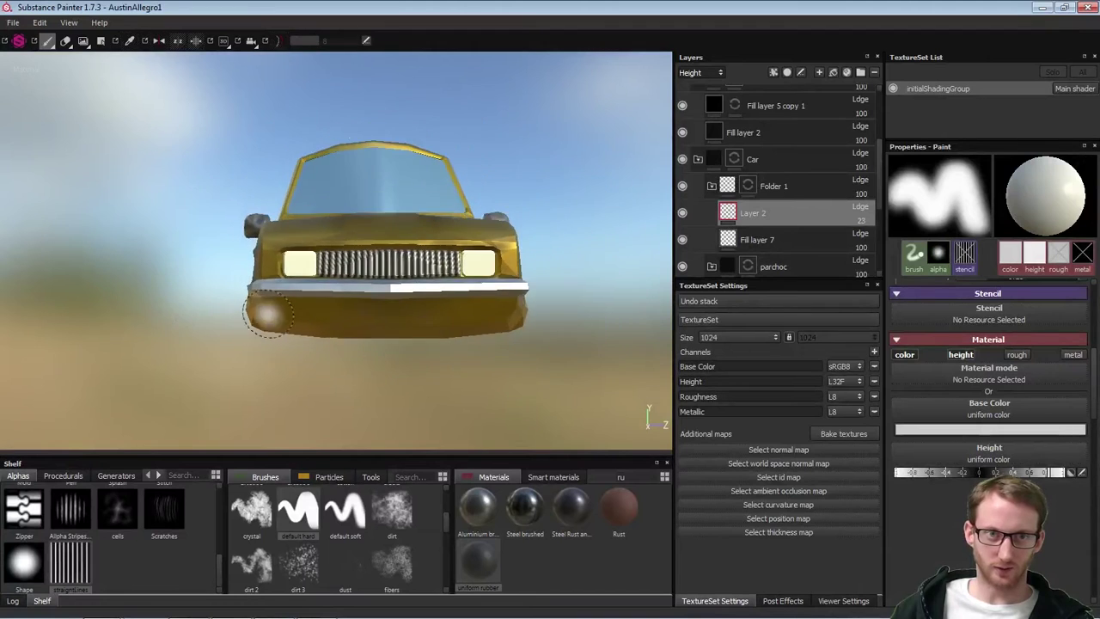
Examine the relief of the raised grille bars from several angles and distances
alt+drag(270, 314, 361, 335)
alt+right_drag(361, 336, 501, 339)
mouse_move(501, 339)
alt+mouse_down()
mouse_move(428, 332)
mouse_move(458, 326)
alt+mouse_up()
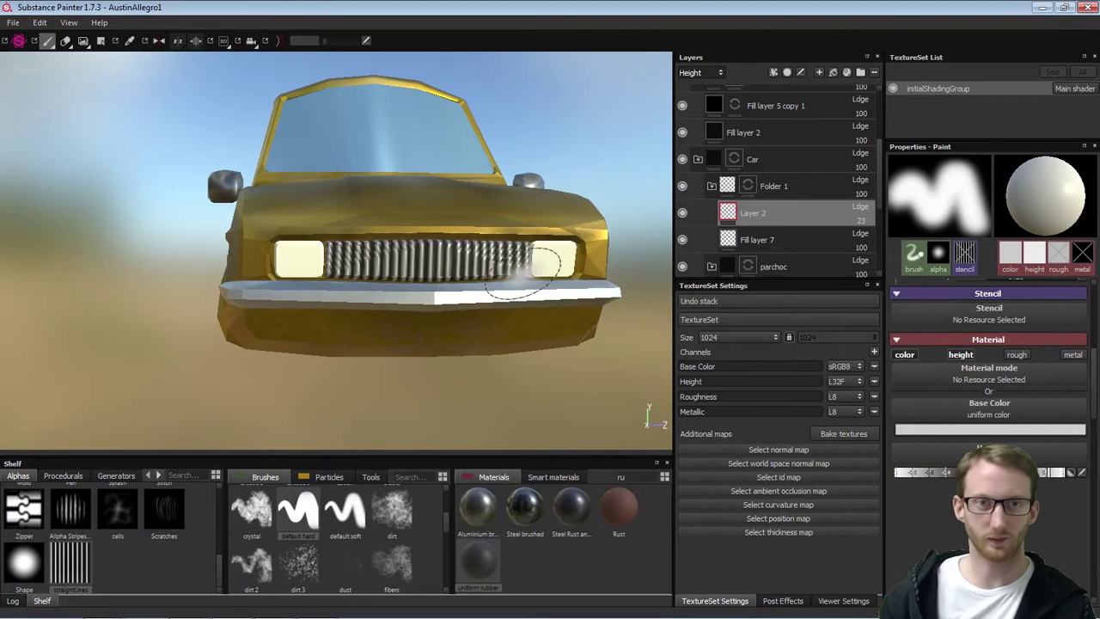
mouse_move(562, 255)
alt+mouse_down()
mouse_move(551, 253)
mouse_move(567, 250)
alt+mouse_up()
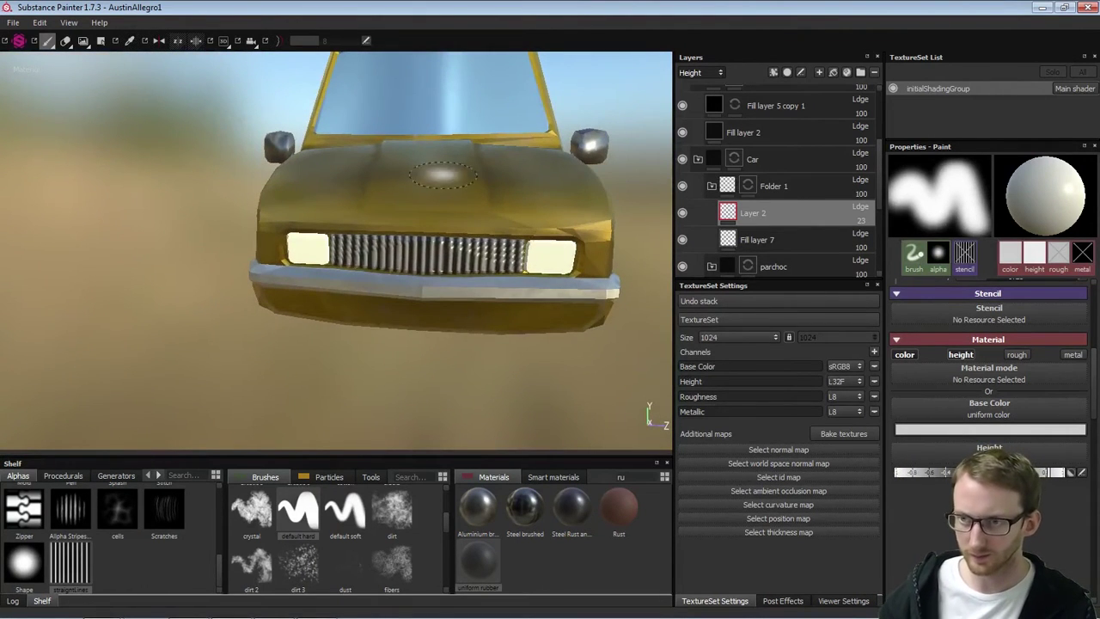
alt+drag(570, 317, 542, 299)
scroll(541, 284, up, 4)
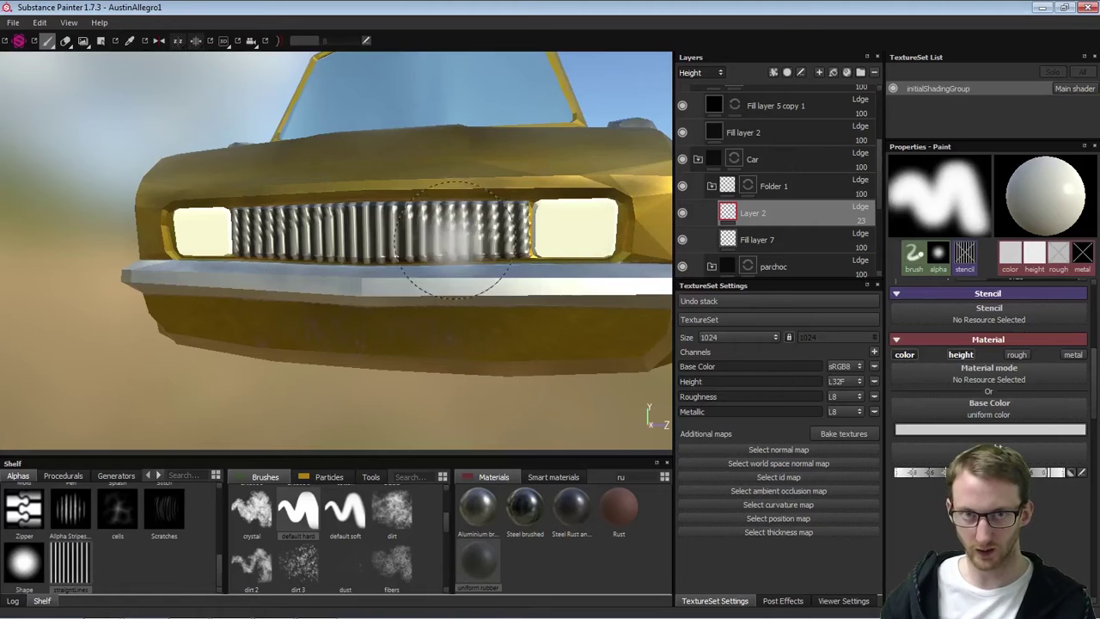
alt+middle_drag(486, 267, 402, 285)
alt+drag(491, 282, 504, 296)
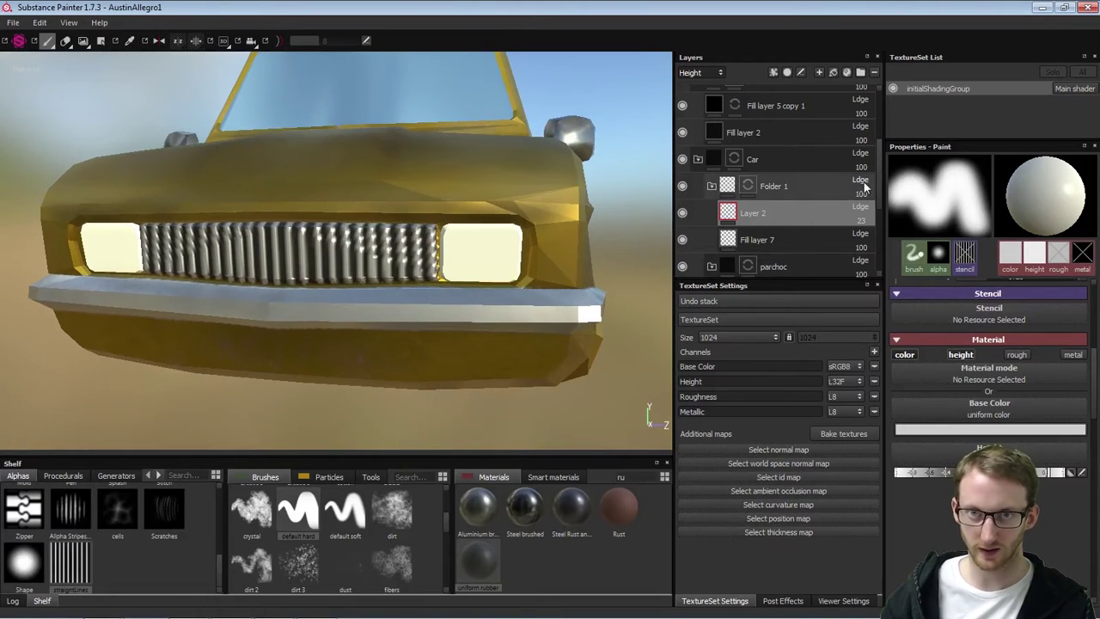
Switch the layer display back to Base Color and add a new paint layer directly above Layer 2
drag(878, 164, 874, 190)
scroll(855, 187, up, 5)
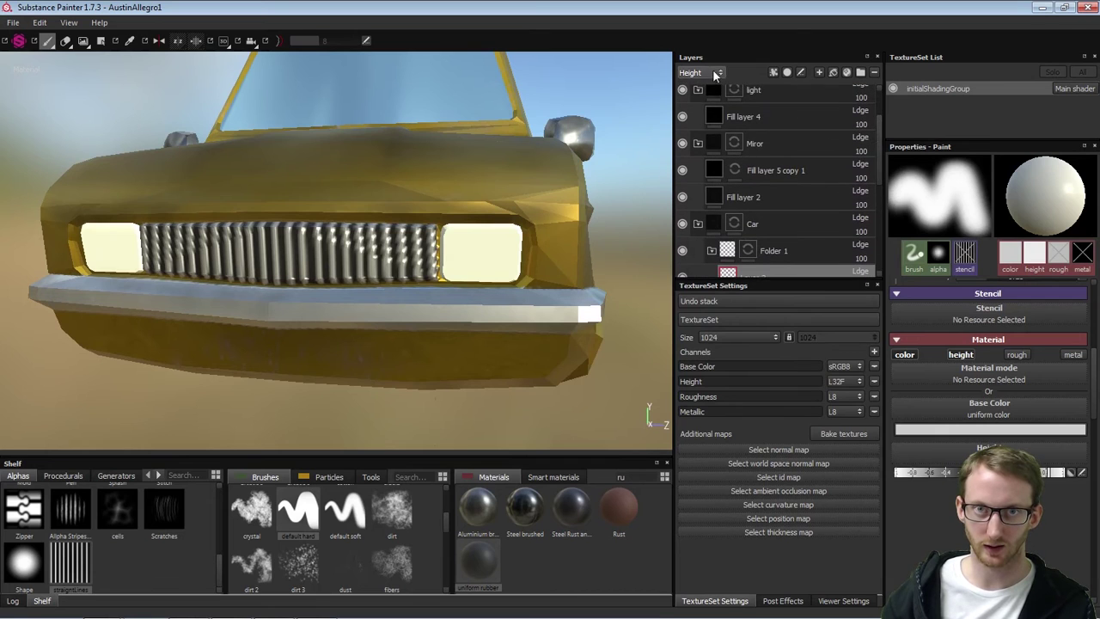
click(874, 156)
drag(880, 152, 881, 168)
click(797, 208)
click(770, 243)
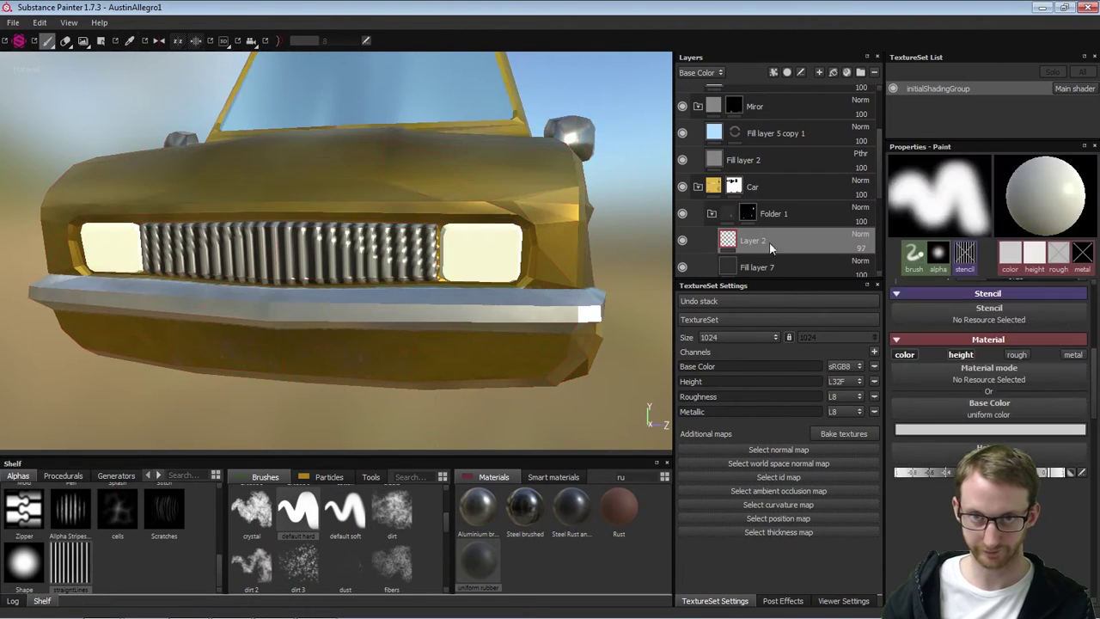
click(819, 72)
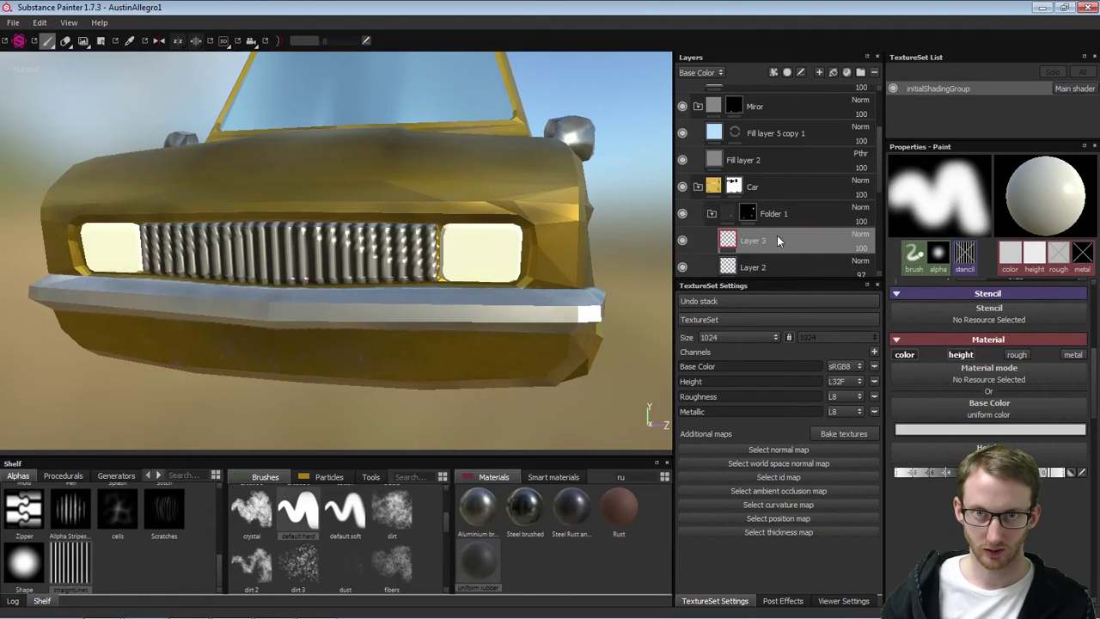
drag(877, 181, 883, 204)
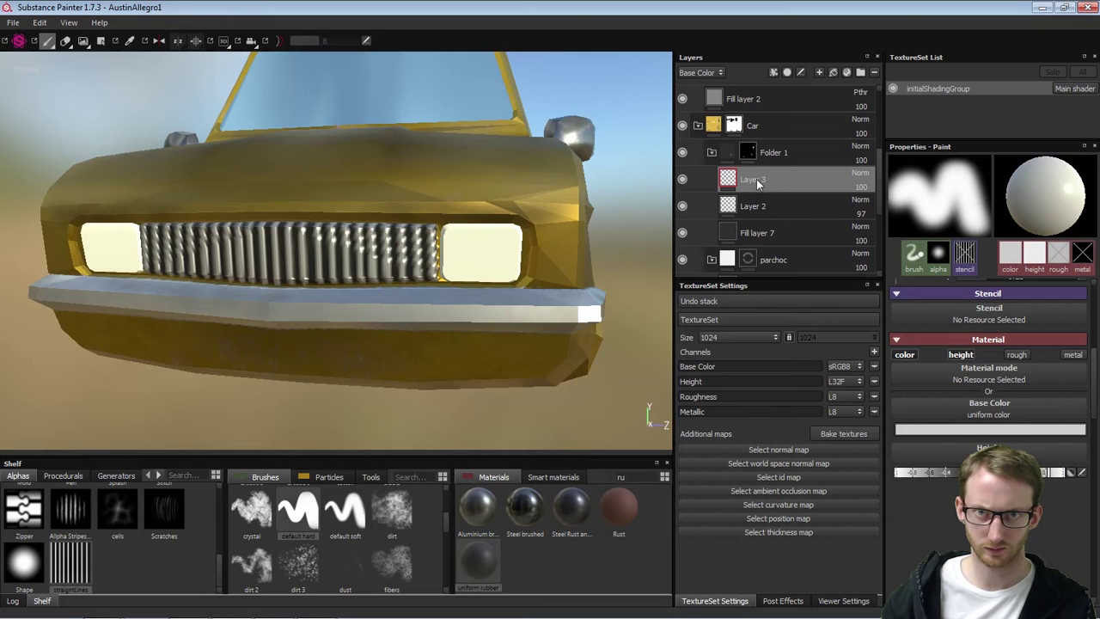
Check which part Folder 1 covers by toggling its visibility, and rename the folder to grid
click(770, 155)
click(682, 154)
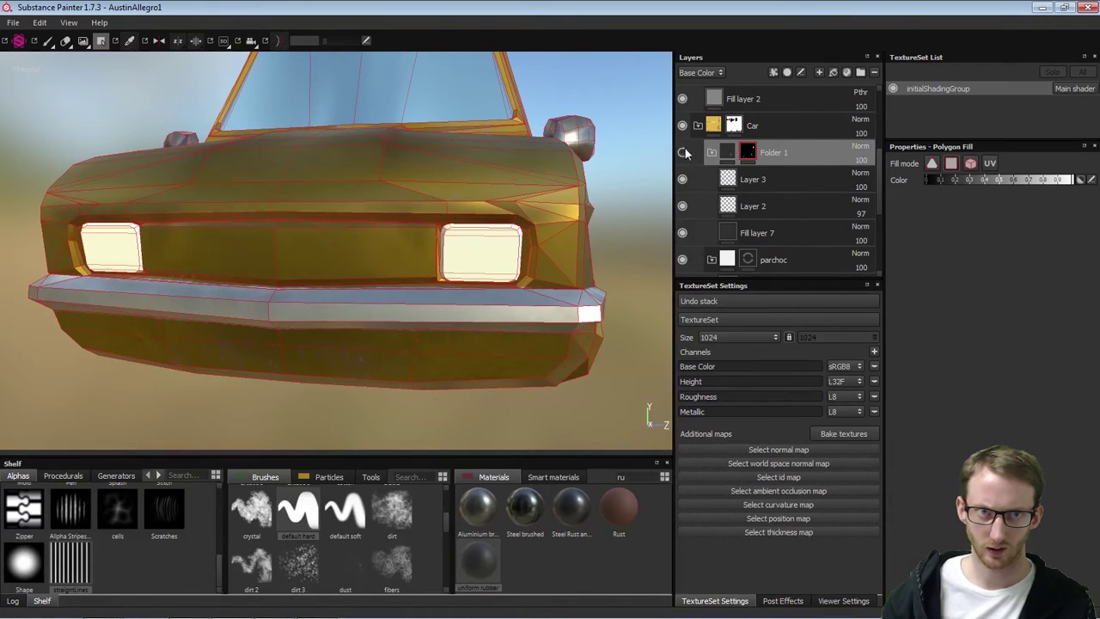
click(683, 153)
text(grid)
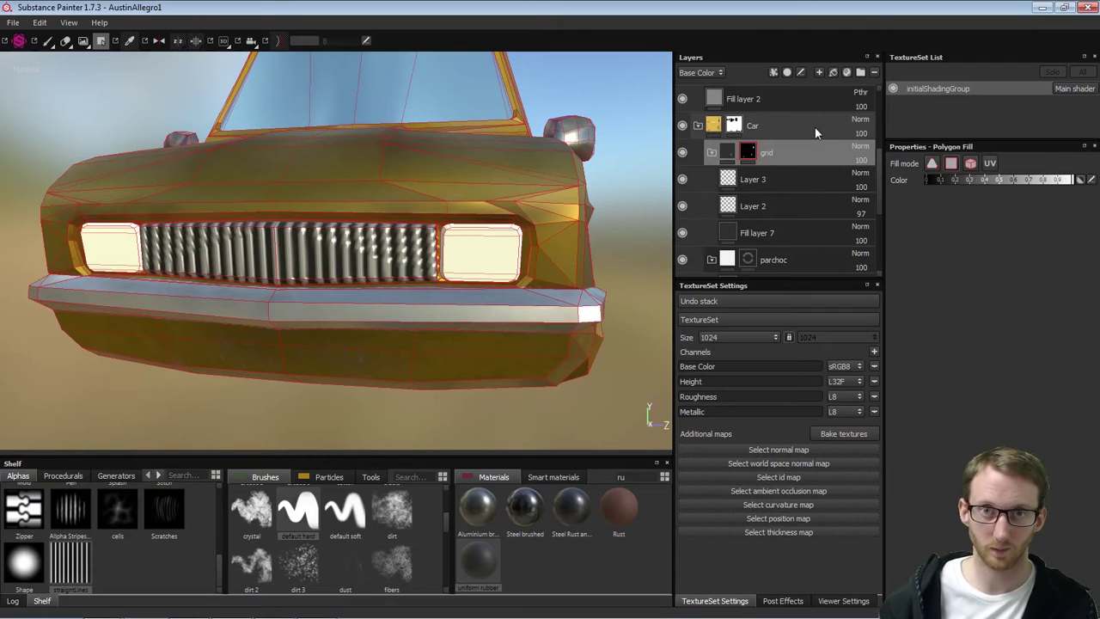
key(Return)
Try placing Layer 2 beneath Fill layer 7 in the grid folder, and move it back above that fill
click(740, 179)
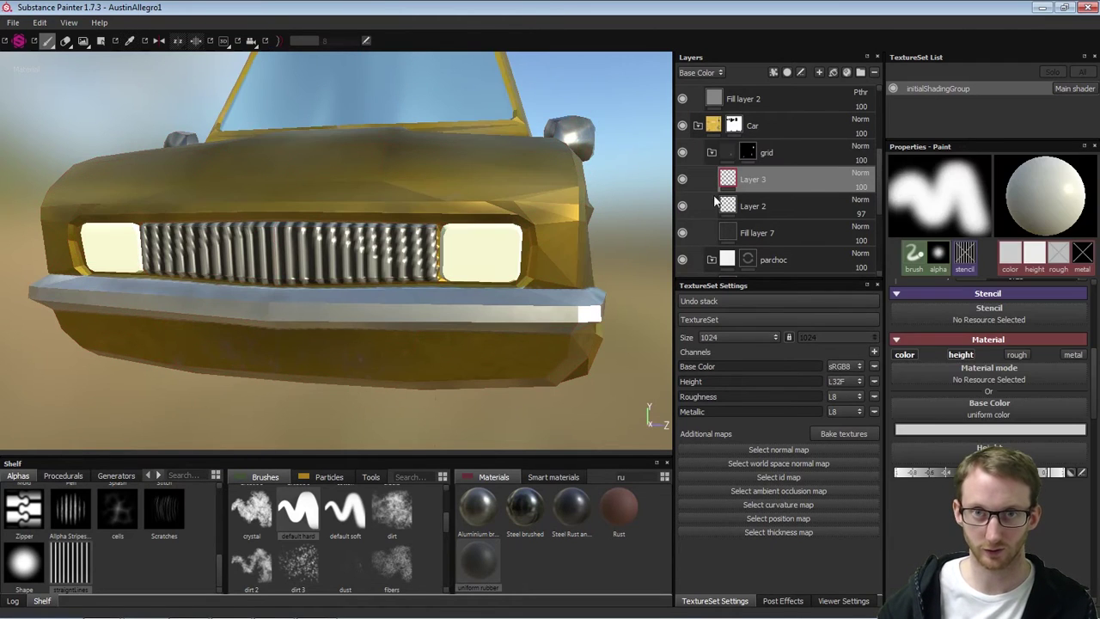
click(686, 204)
click(686, 204)
click(756, 207)
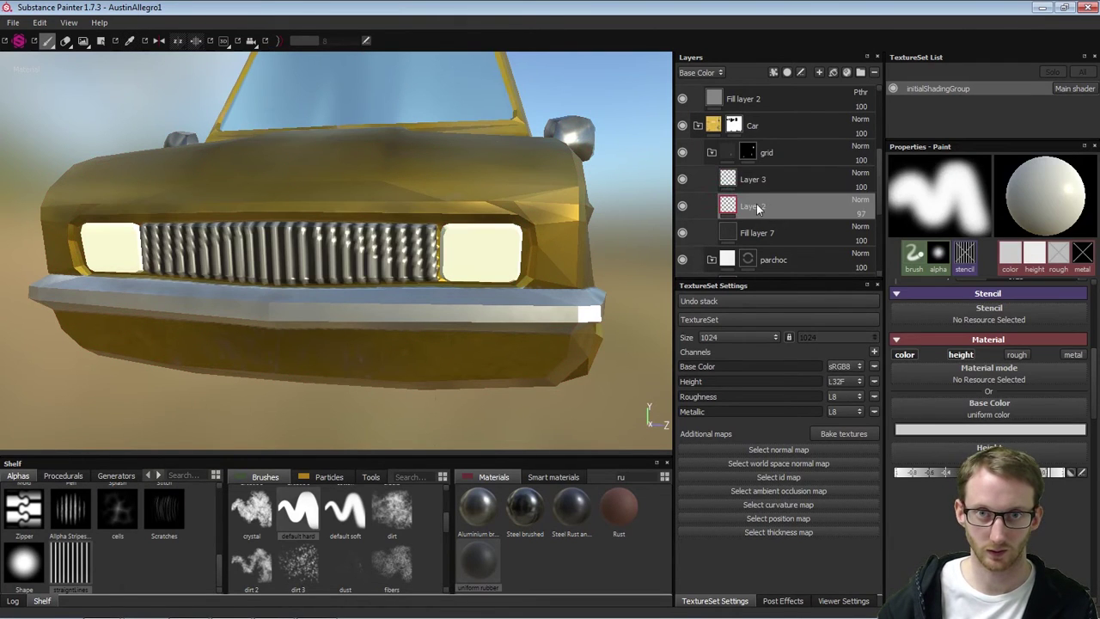
drag(706, 146, 713, 151)
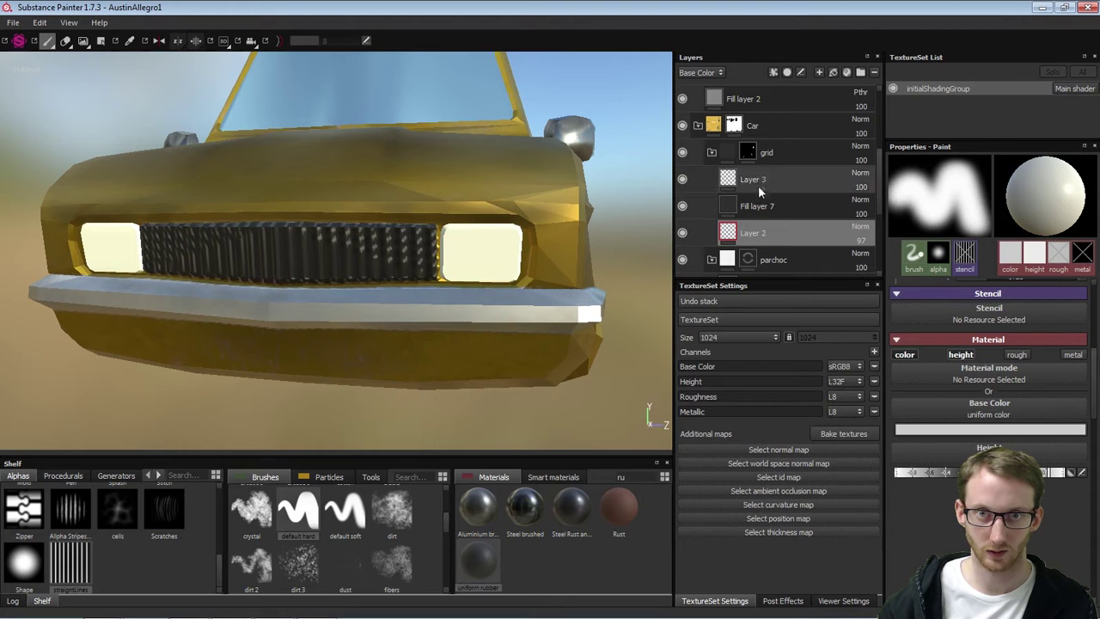
click(760, 206)
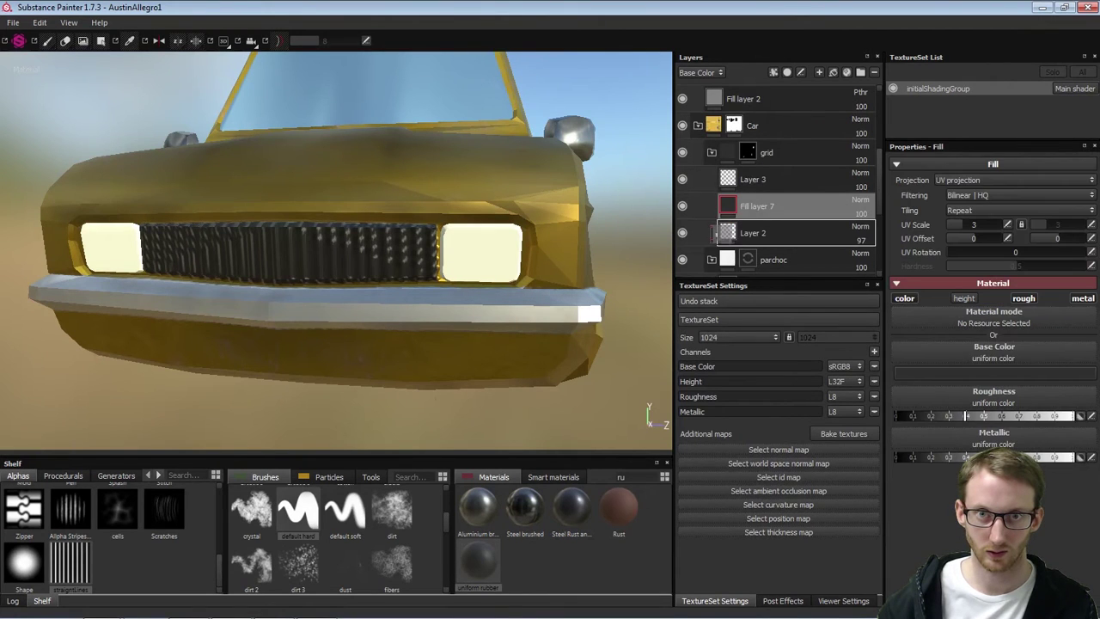
drag(715, 232, 757, 230)
Delete the empty Layer 3 from the grid folder and rename Layer 2 to grayGrid
click(702, 180)
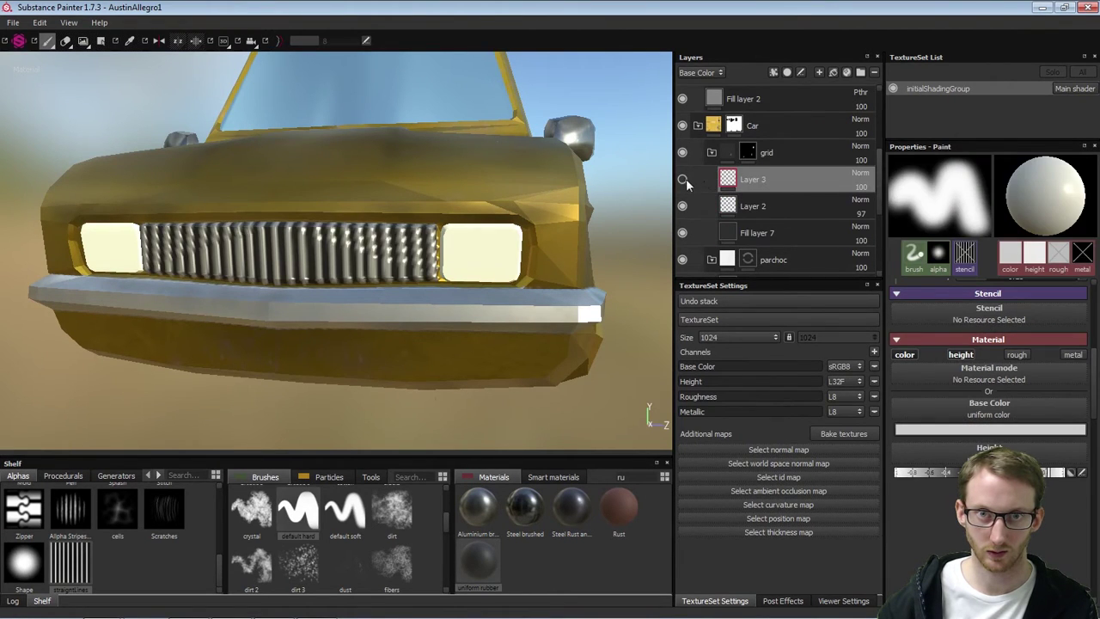
key(Delete)
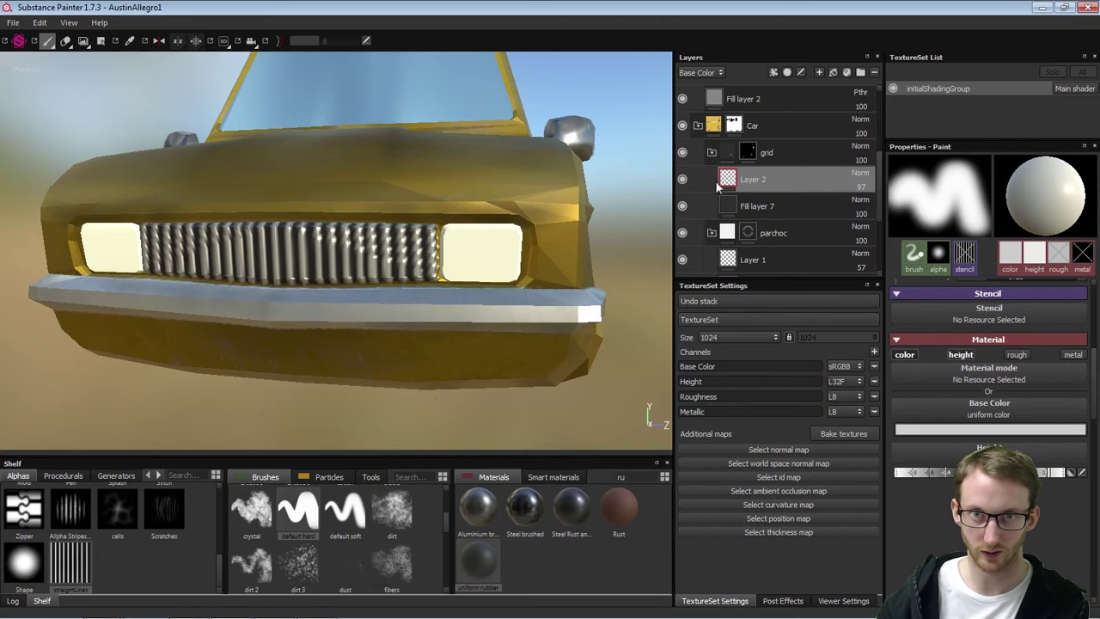
double_click(762, 177)
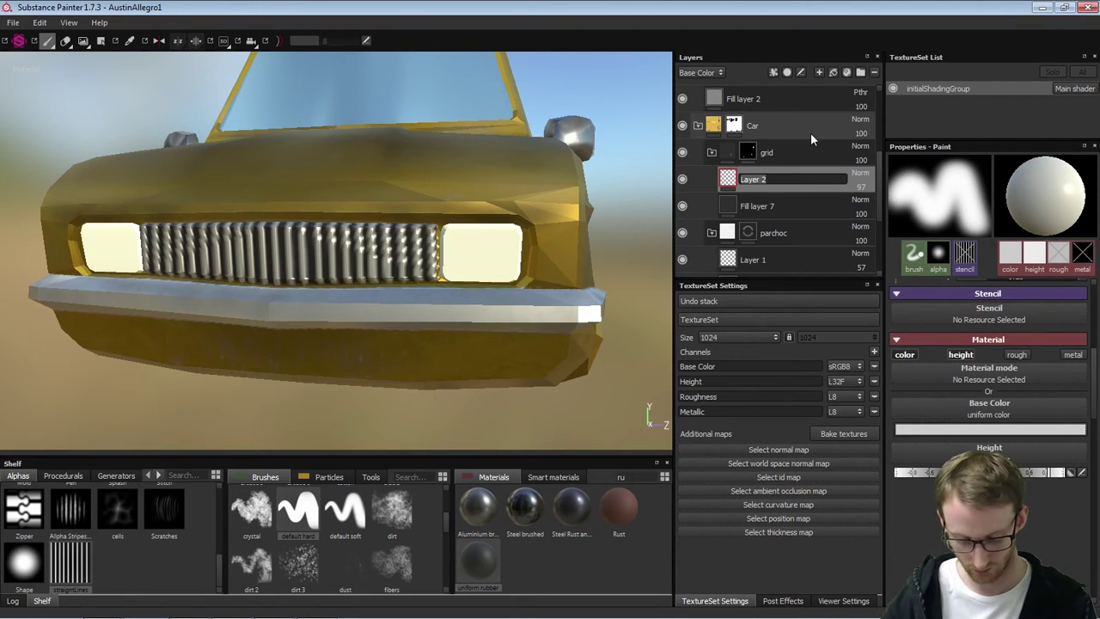
text(grayGrid)
key(Return)
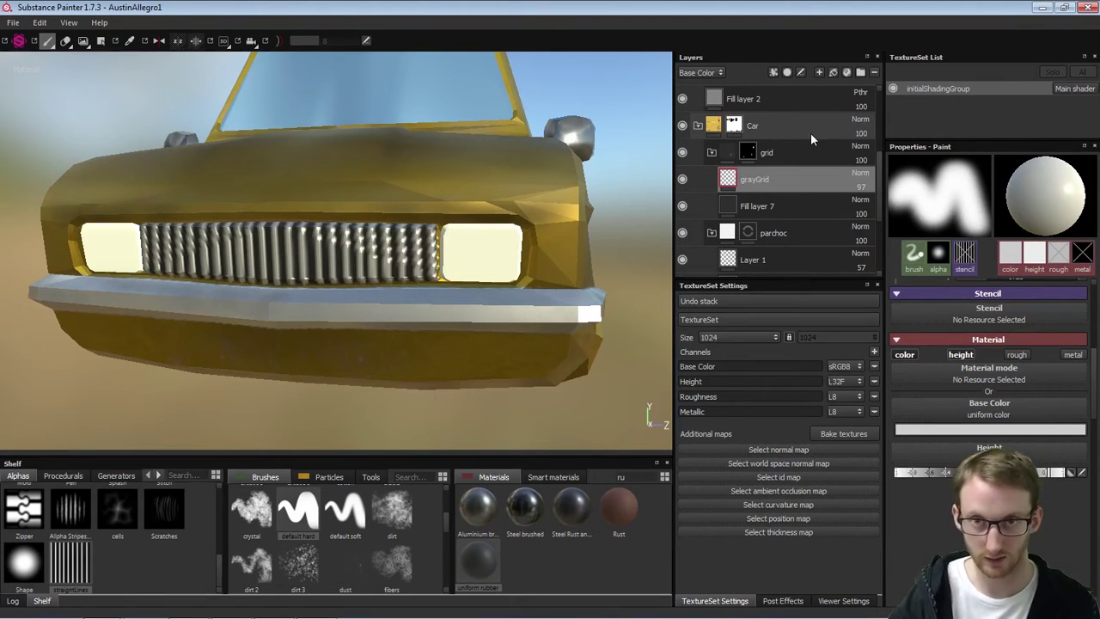
Collapse the grid folder, and add a new folder that is moved into the Car folder
click(711, 153)
double_click(776, 179)
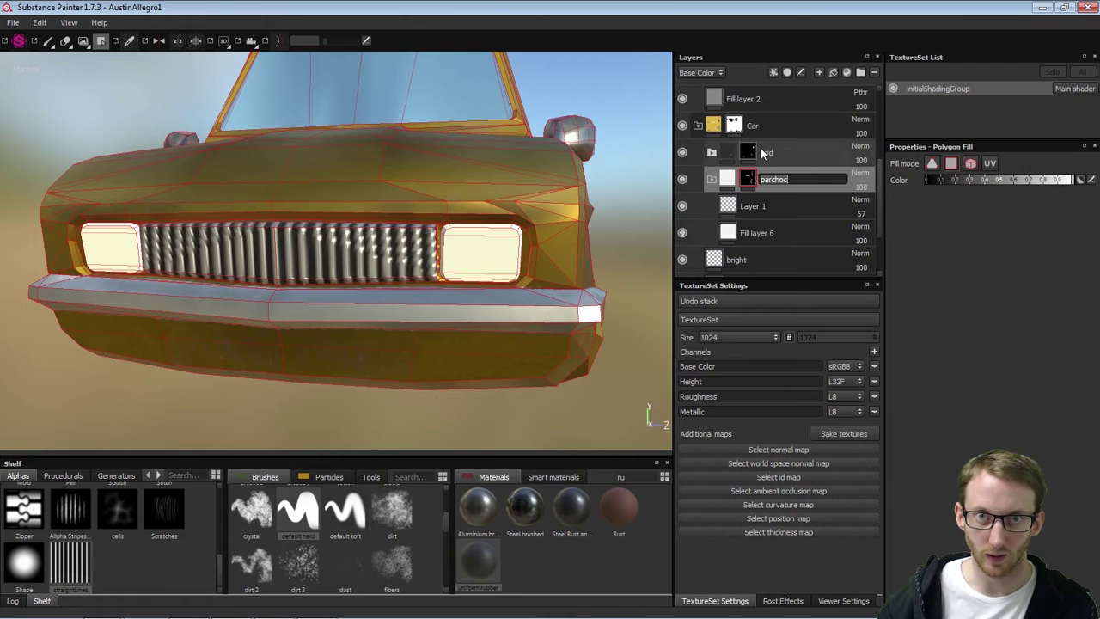
click(770, 129)
click(858, 73)
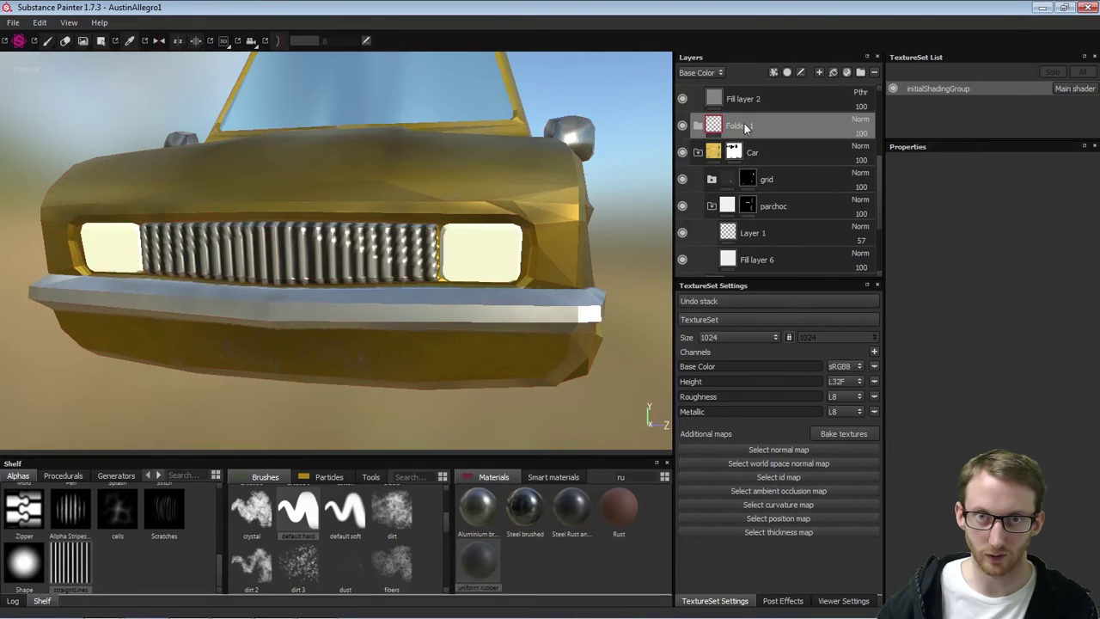
drag(744, 125, 732, 149)
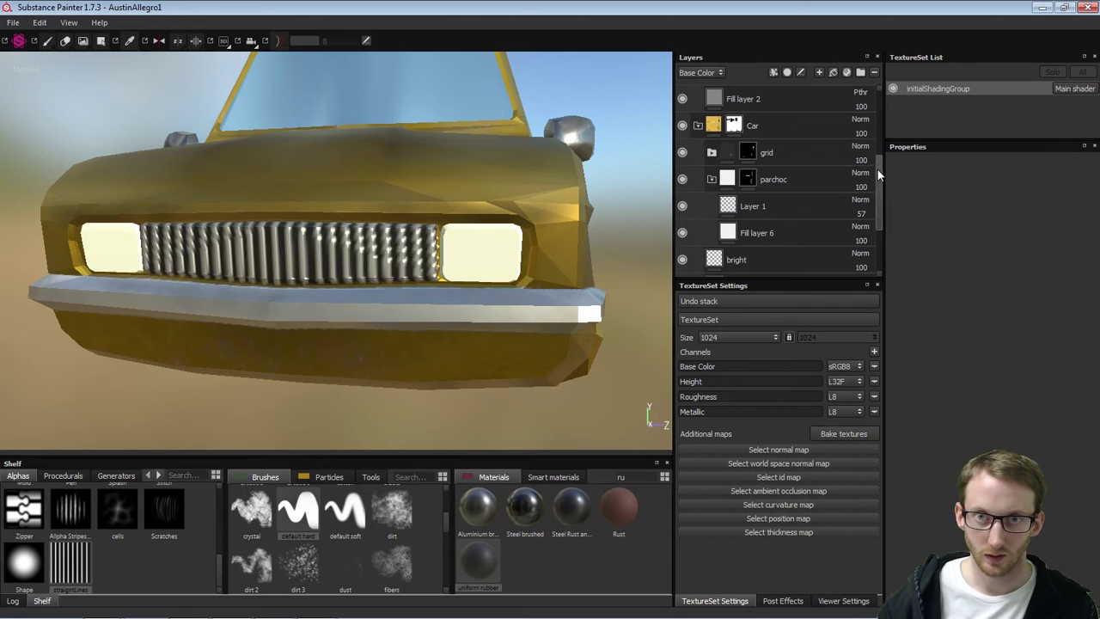
Create a new folder above the Car folder and move it inside the Car folder
mouse_move(878, 170)
mouse_down()
mouse_move(870, 207)
mouse_move(870, 180)
mouse_up()
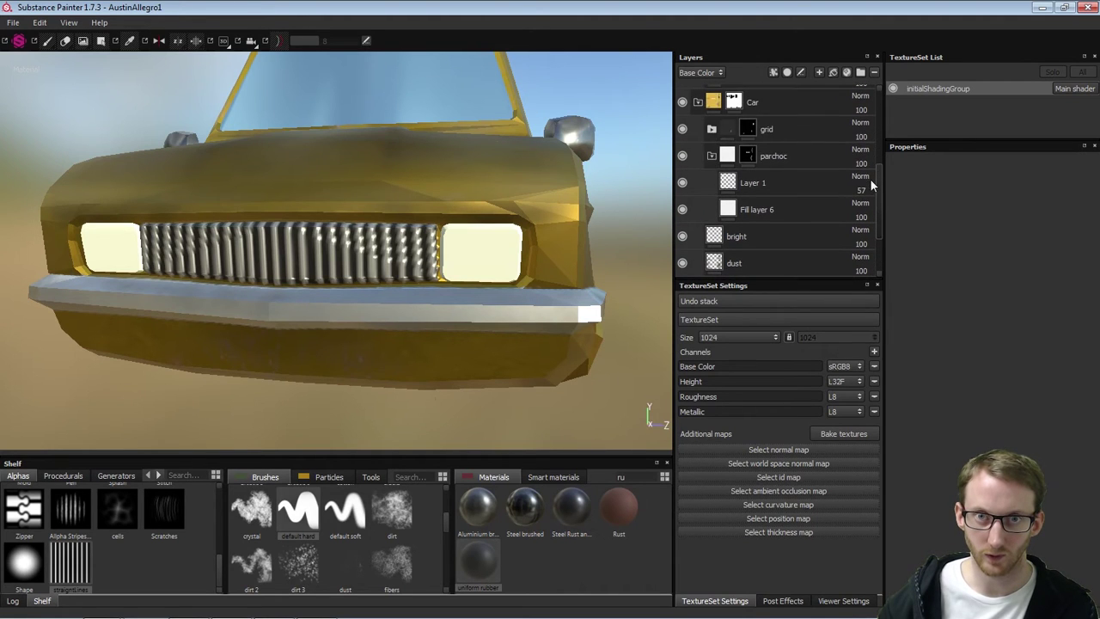
click(712, 130)
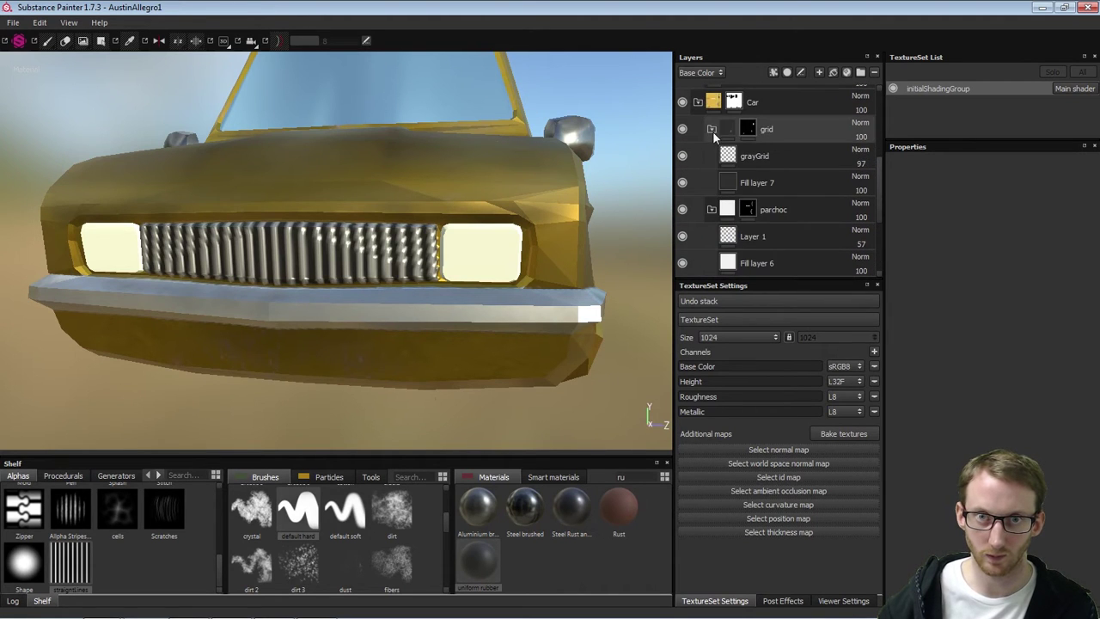
click(815, 160)
drag(878, 176, 878, 169)
click(754, 115)
click(861, 73)
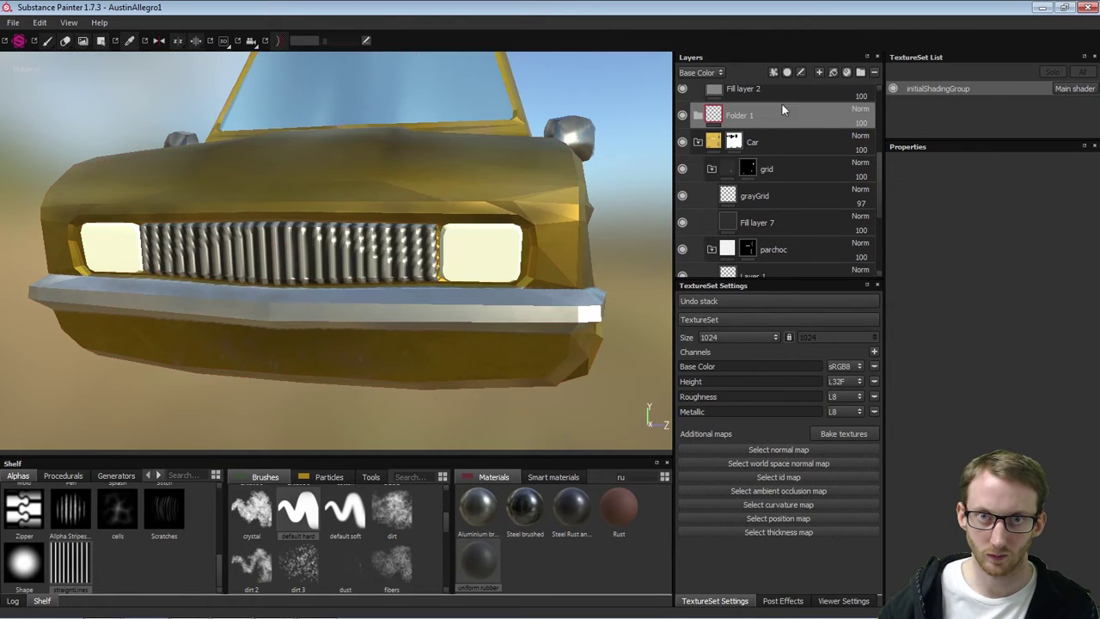
drag(710, 138, 715, 142)
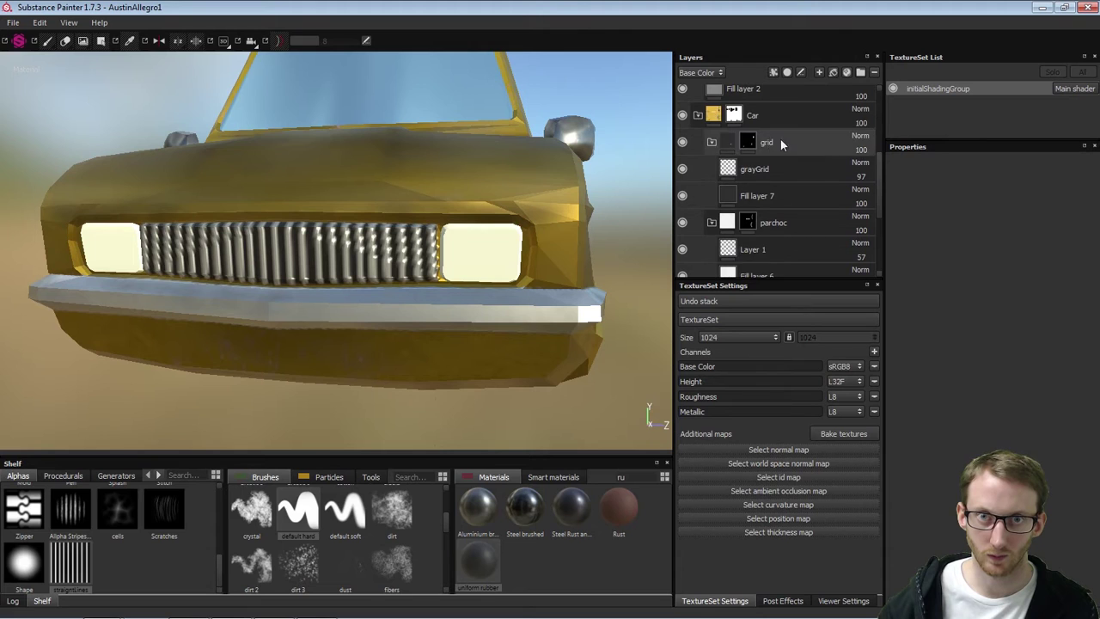
Rename the paint layer inside the parchoc folder to "dirt"
mouse_move(879, 174)
mouse_down()
mouse_move(878, 228)
mouse_move(874, 165)
mouse_up()
click(713, 164)
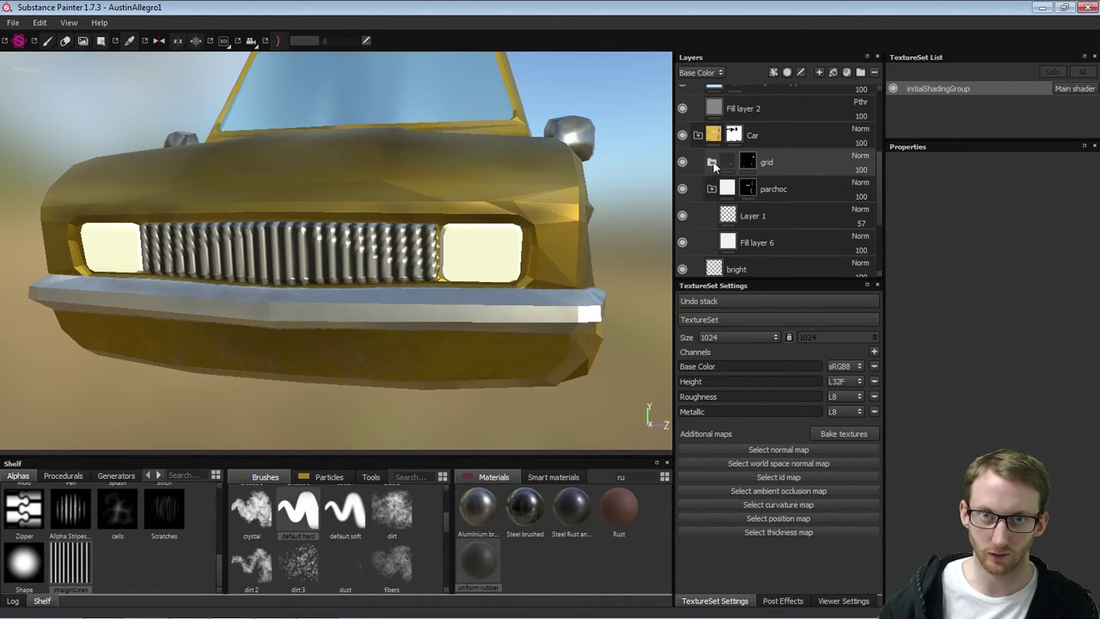
click(712, 163)
drag(877, 180, 871, 218)
click(744, 172)
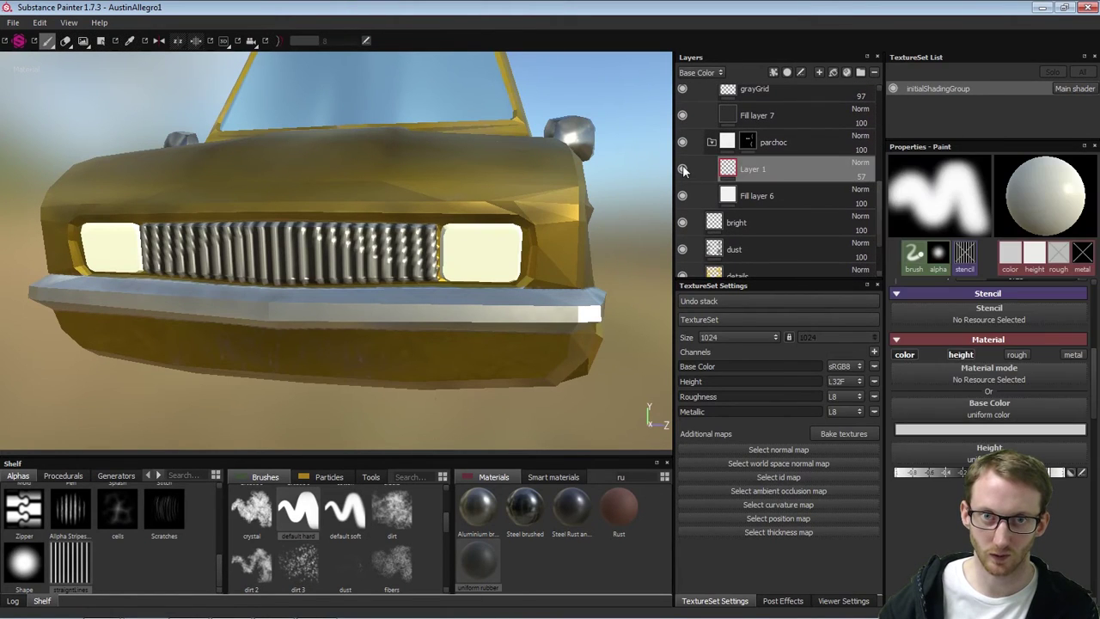
double_click(763, 169)
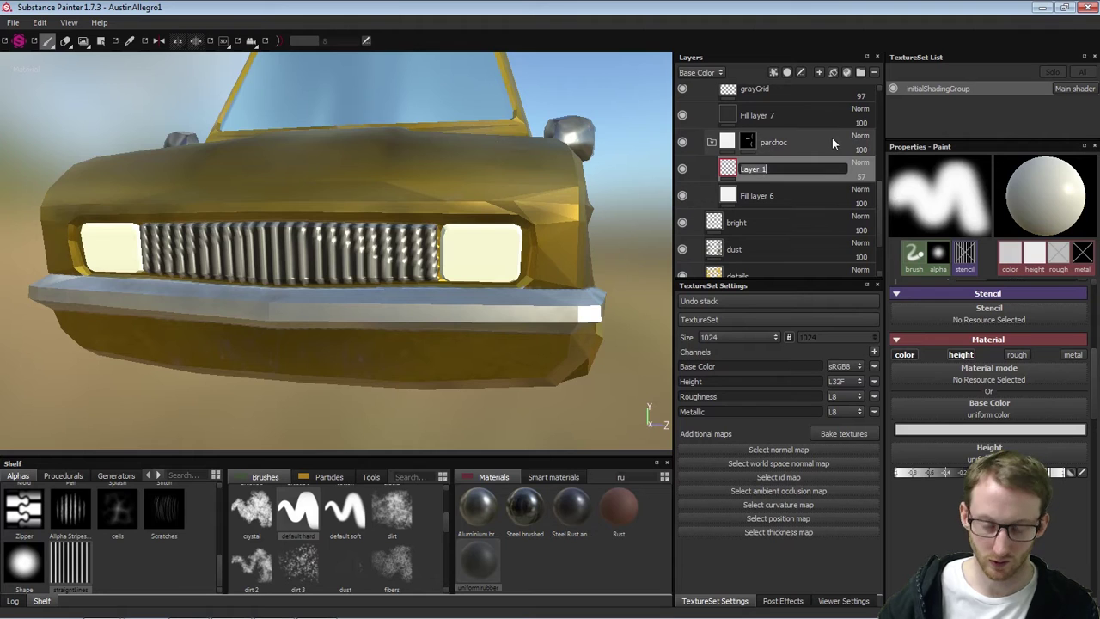
text(dirt)
key(Return)
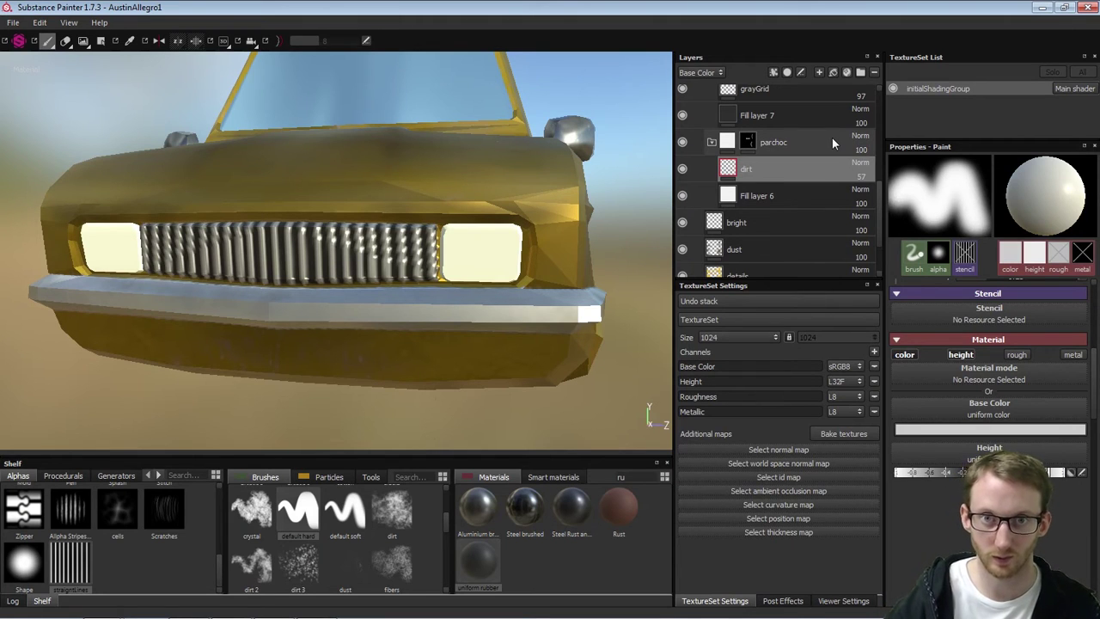
Move Folder 1 from the end of the Car folder to its beginning, directly above the grid folder
click(874, 198)
drag(878, 200, 874, 162)
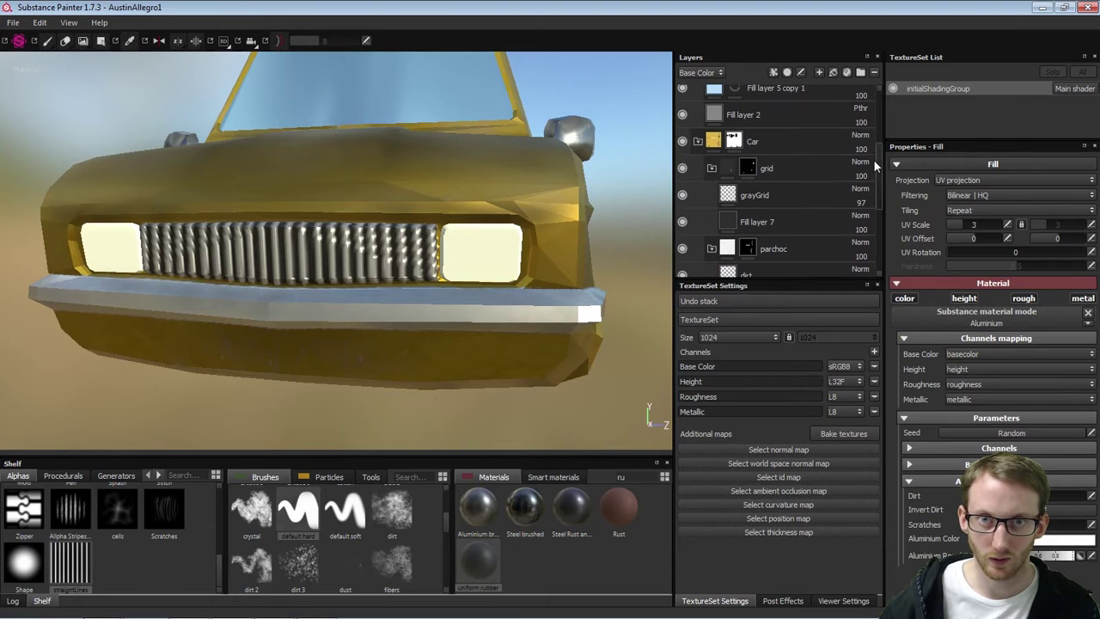
click(789, 147)
click(711, 169)
click(710, 169)
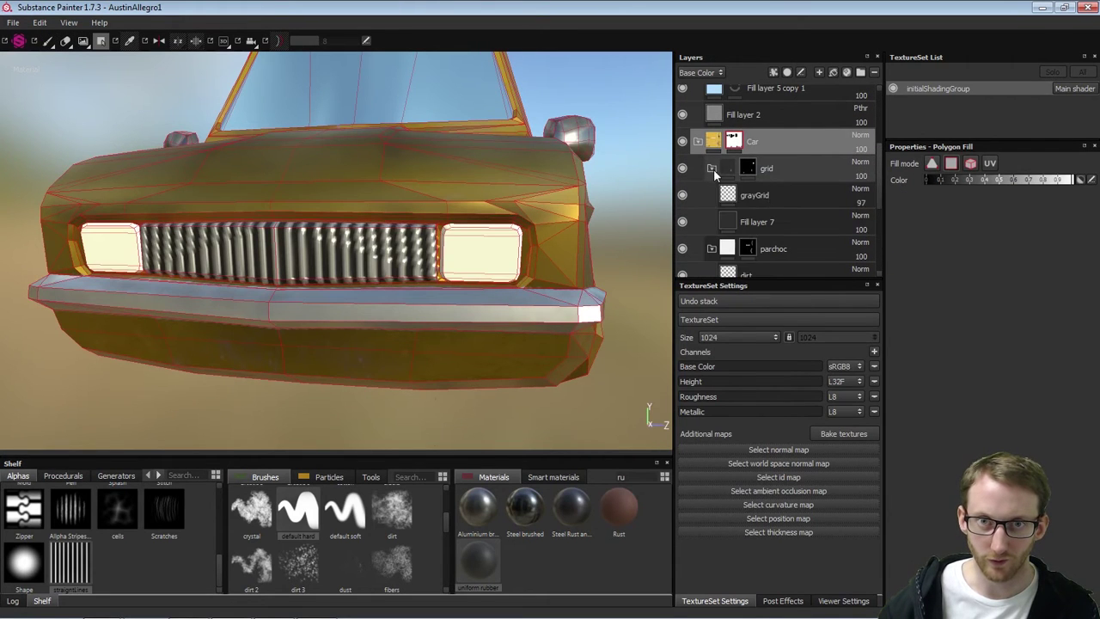
drag(876, 179, 877, 245)
click(710, 163)
click(710, 160)
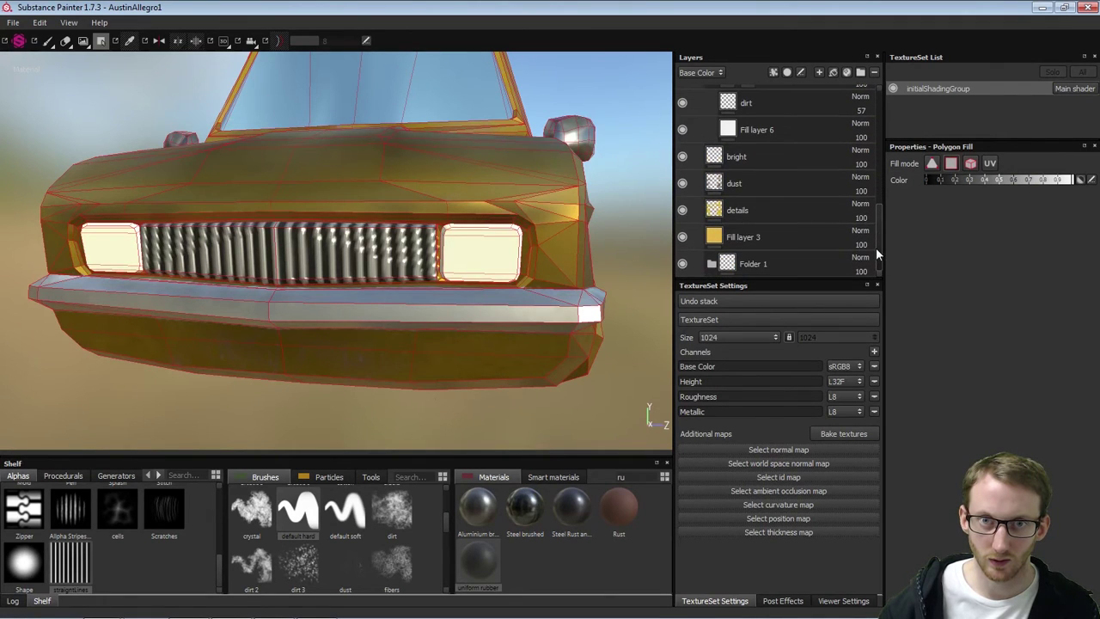
drag(784, 261, 789, 129)
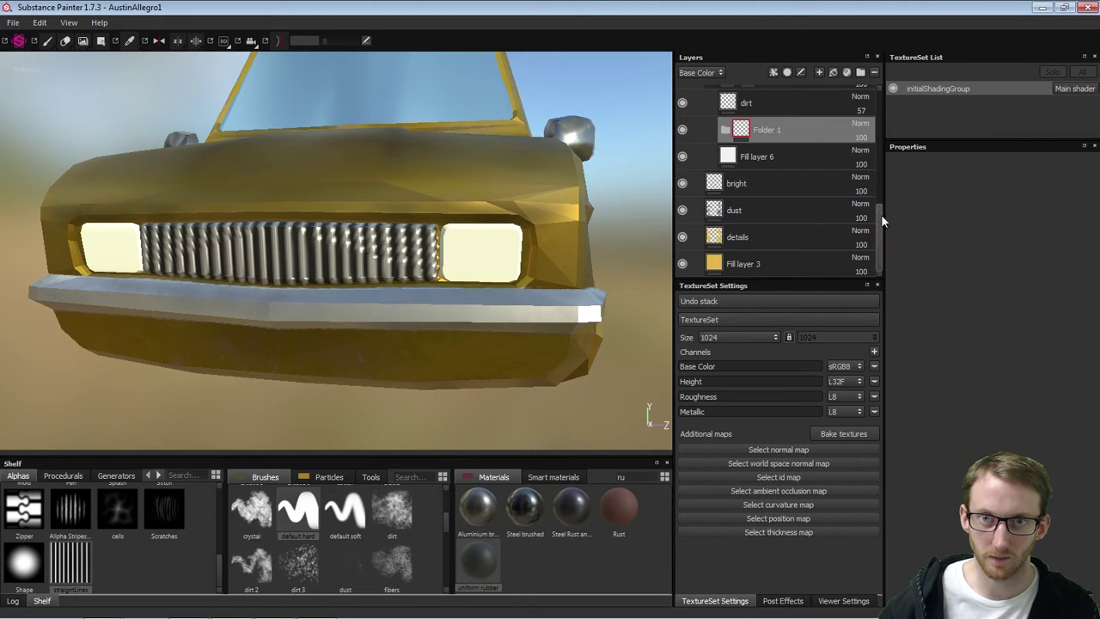
drag(881, 214, 877, 189)
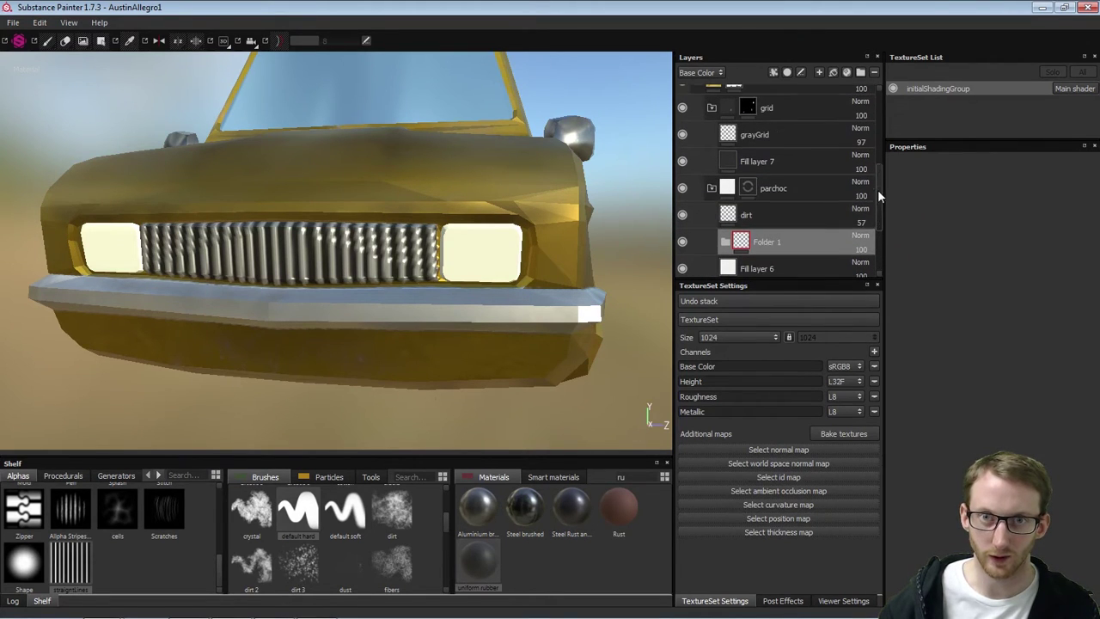
drag(788, 236, 768, 104)
Rename Folder 1 to "Light"
double_click(768, 105)
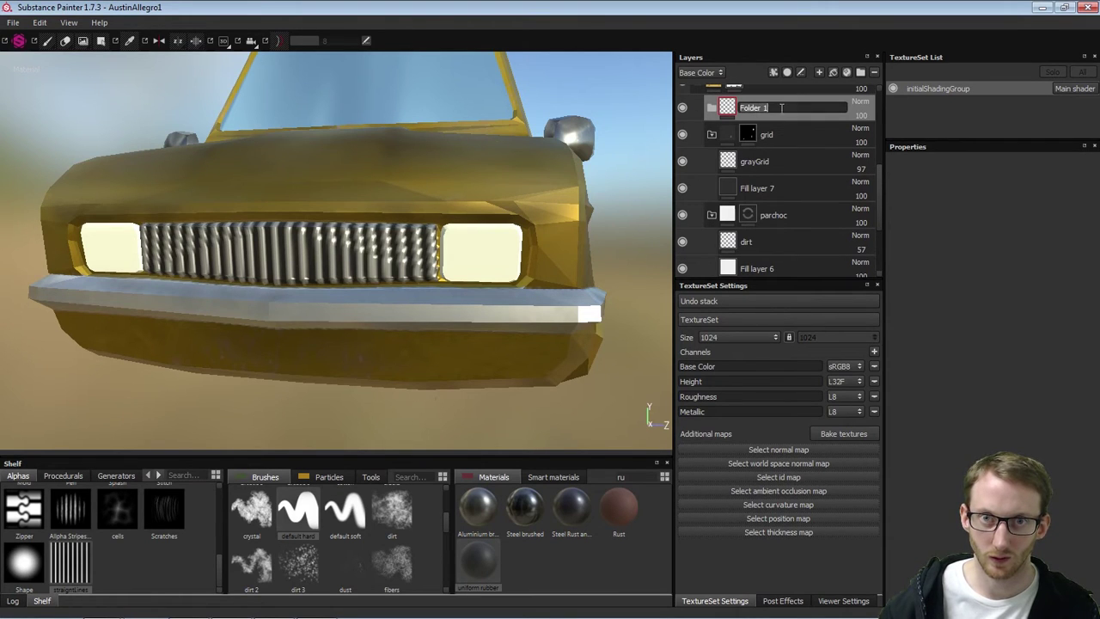
text(Light)
key(Return)
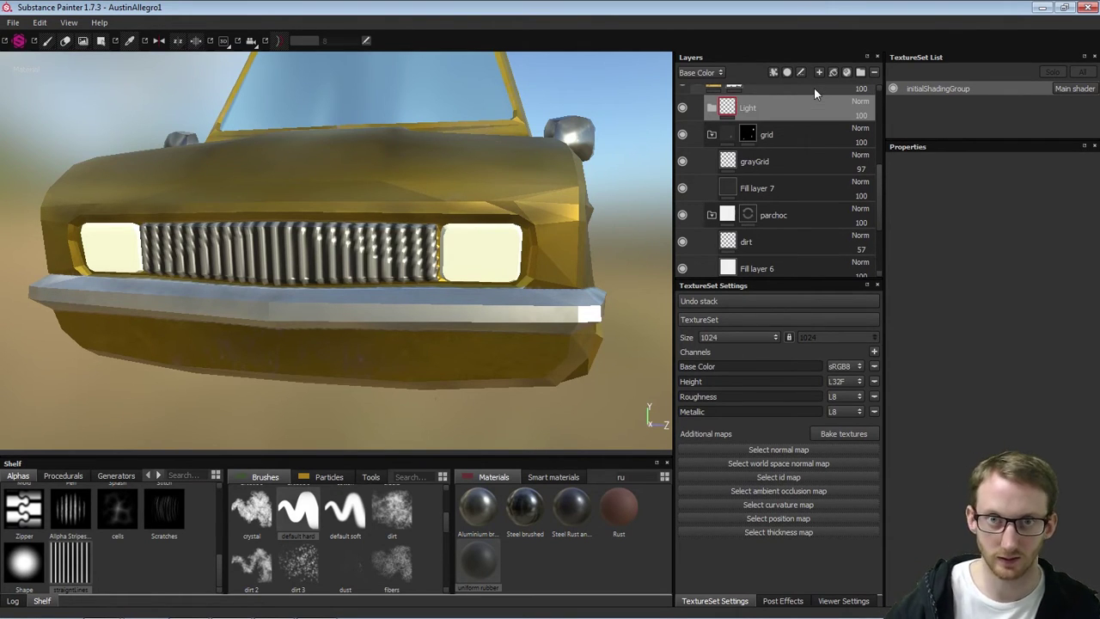
Add a paint layer inside the Light folder and rename the folder to "LightSide"
click(818, 73)
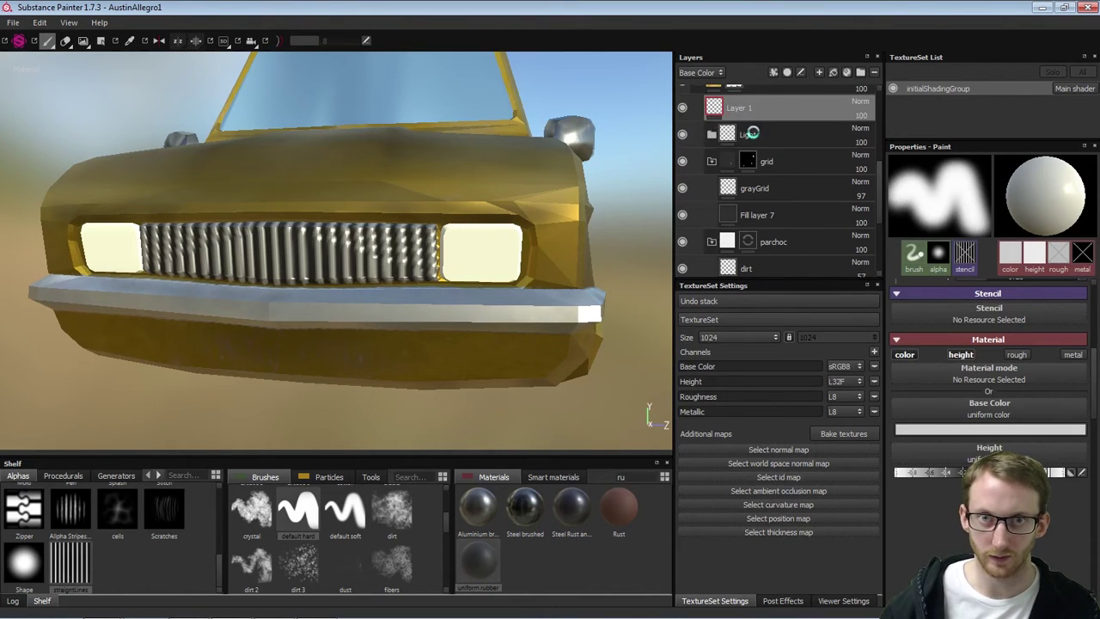
drag(750, 133, 754, 128)
click(767, 110)
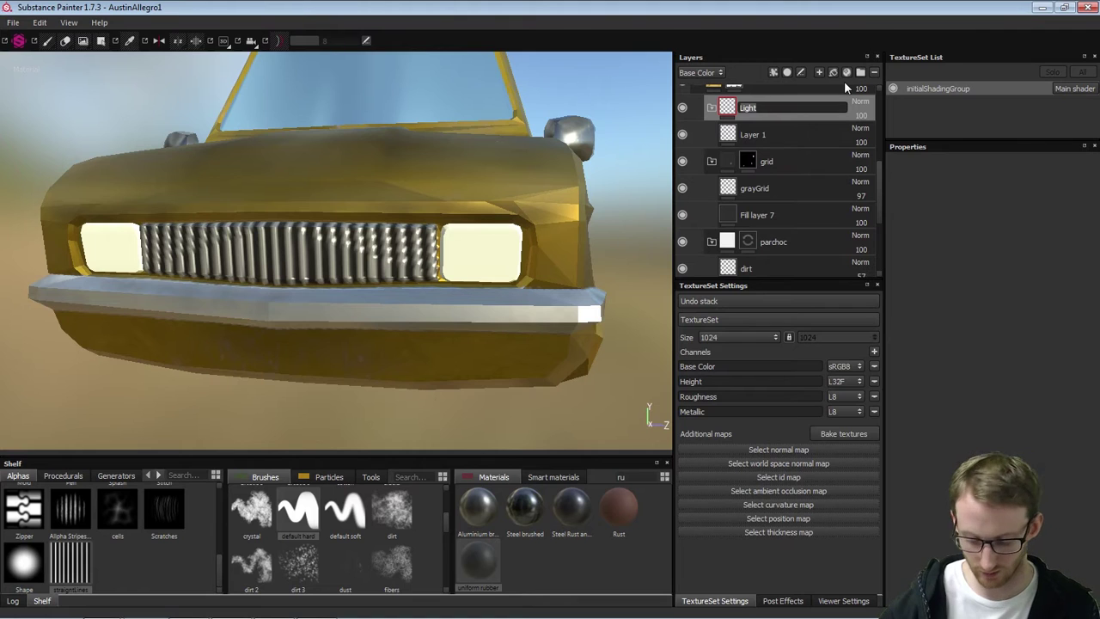
key(Right)
text(Side)
key(Return)
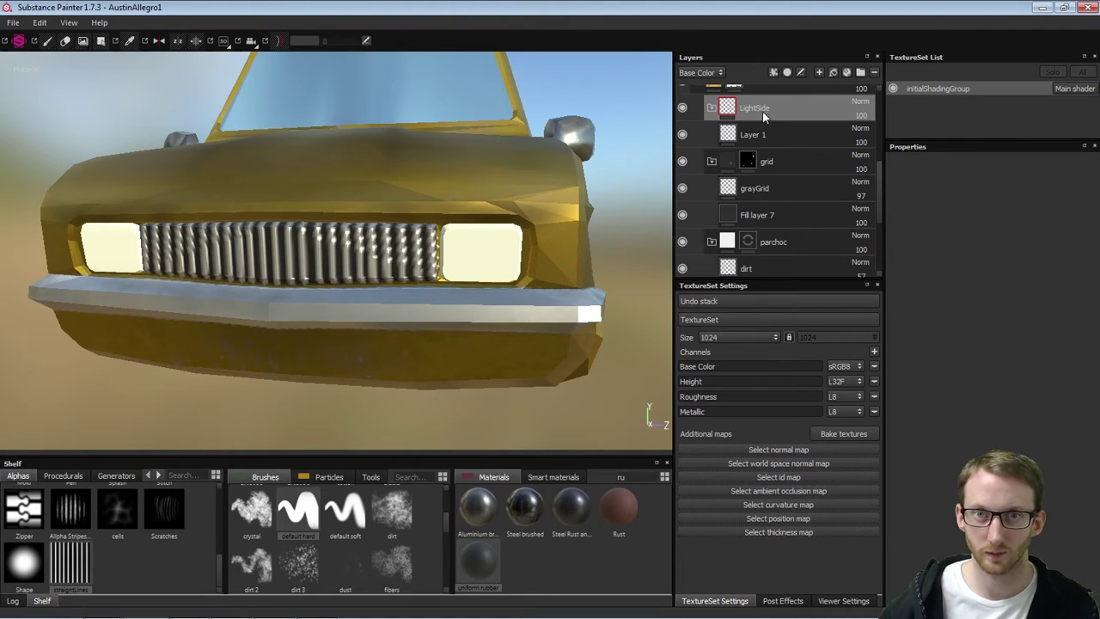
For painting on Layer 1, disable the height channel and set the base color to orange (R 0.499, G 0.225, B 0.016)
click(765, 134)
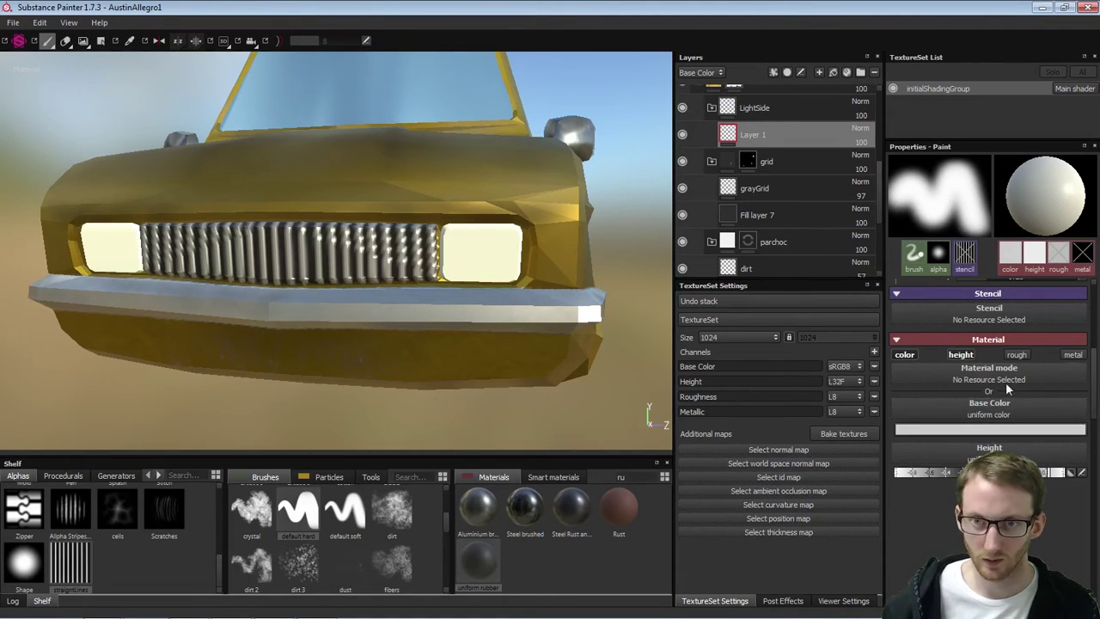
click(968, 358)
click(978, 426)
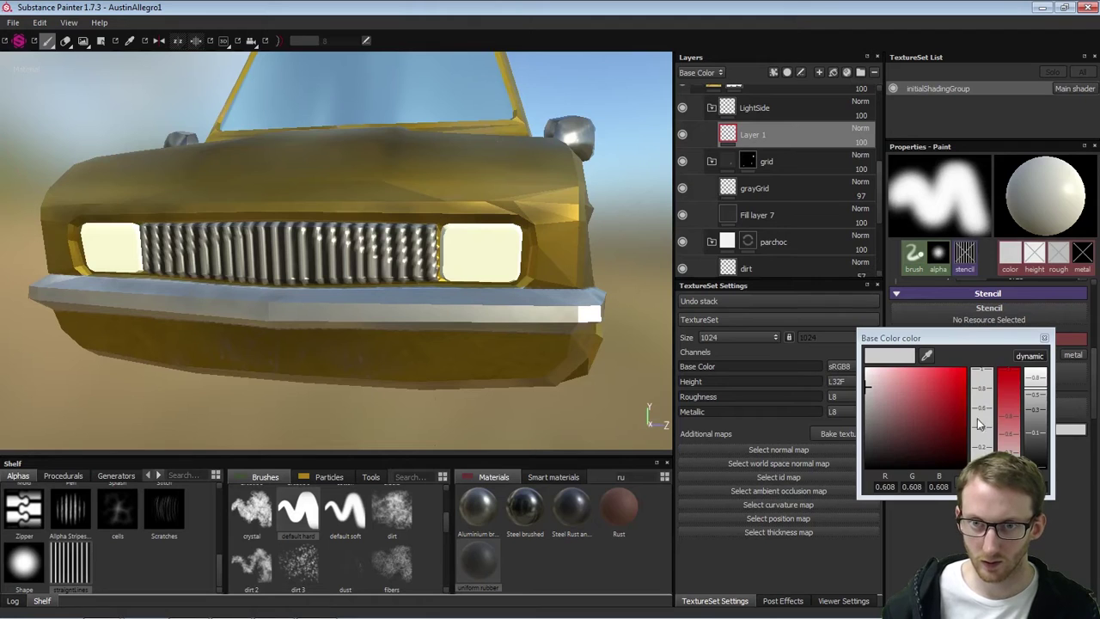
click(927, 356)
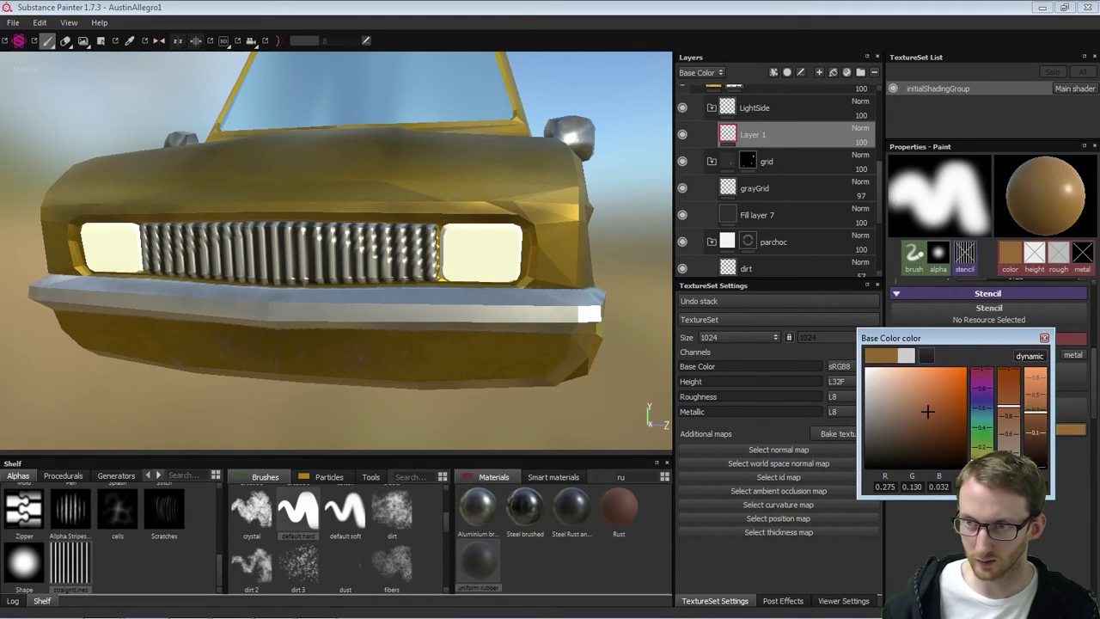
click(938, 396)
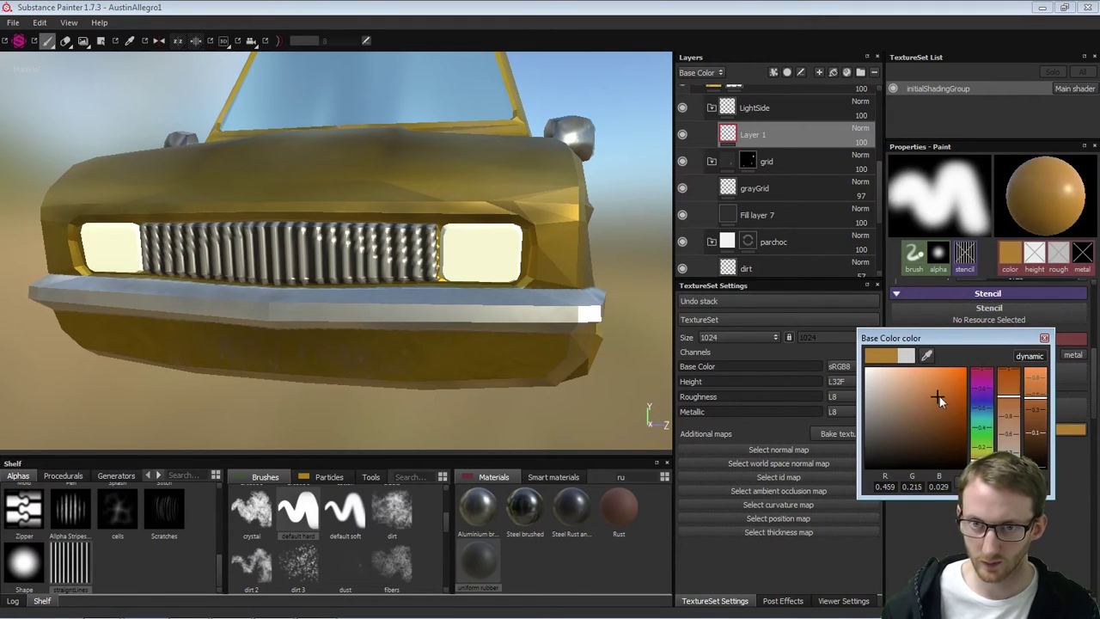
drag(938, 396, 945, 393)
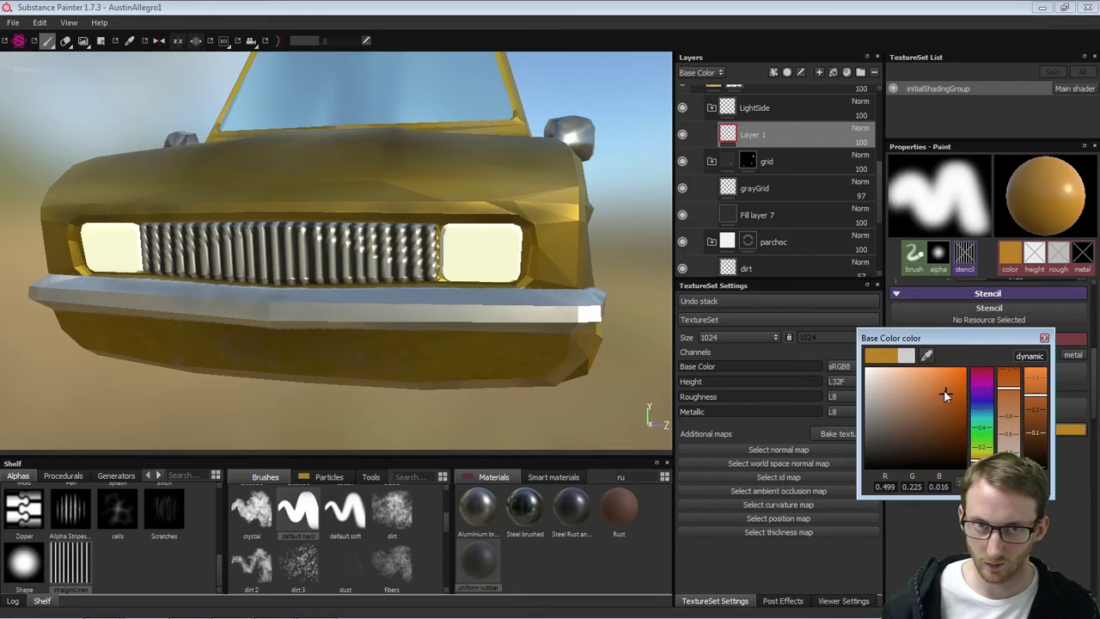
Make the paint brush's edge harder and close the base color picker
click(564, 239)
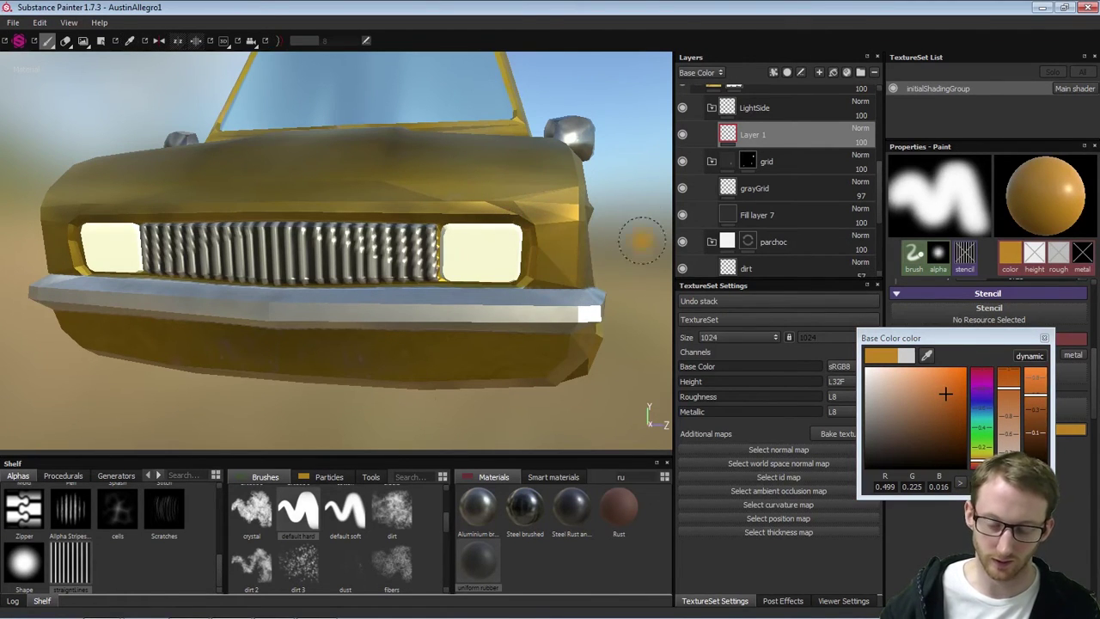
ctrl+right_drag(606, 236, 592, 236)
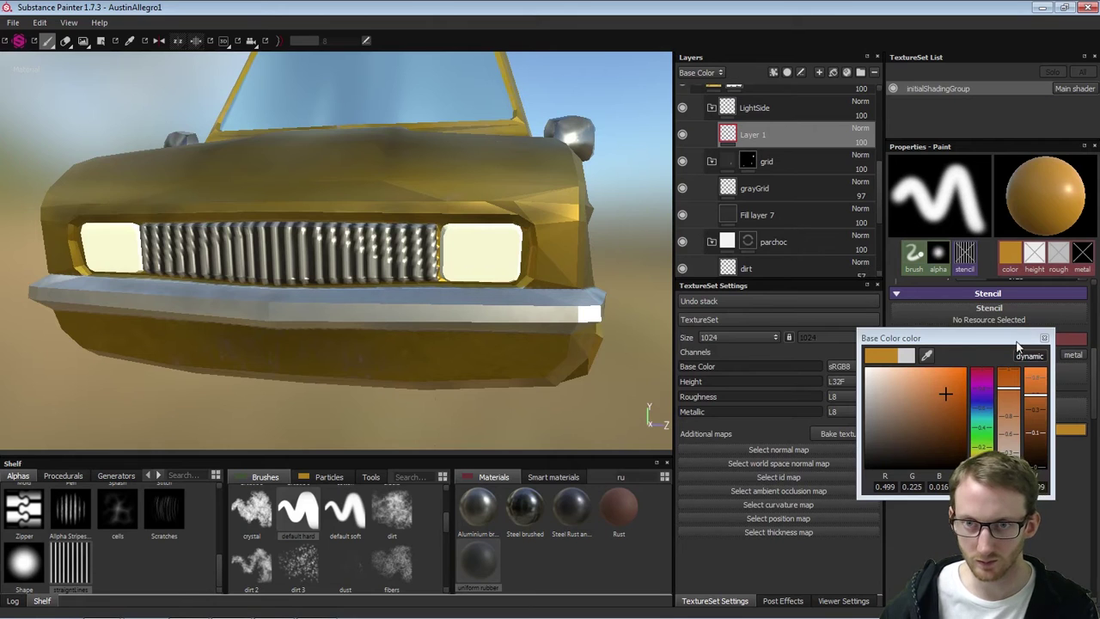
drag(1016, 342, 785, 359)
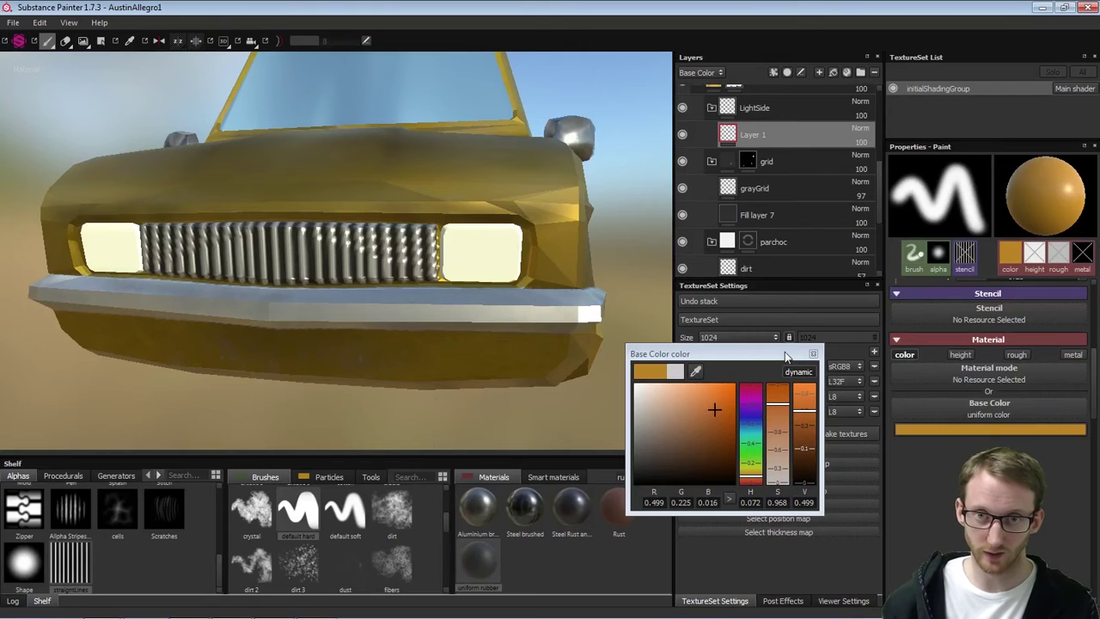
drag(784, 352, 724, 369)
click(741, 360)
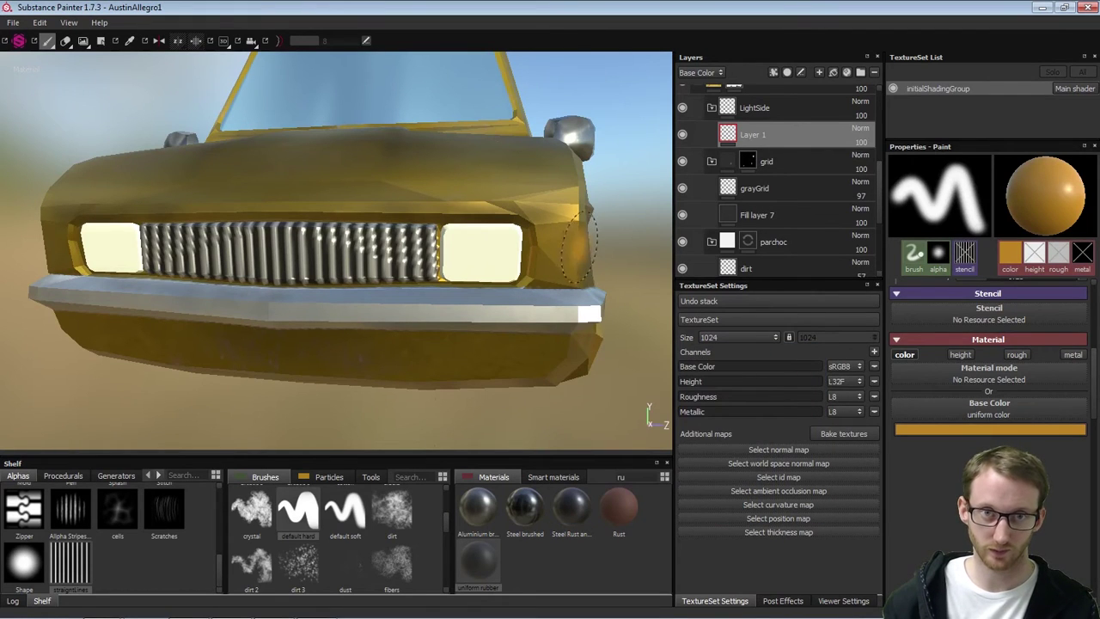
alt+drag(501, 370, 478, 313)
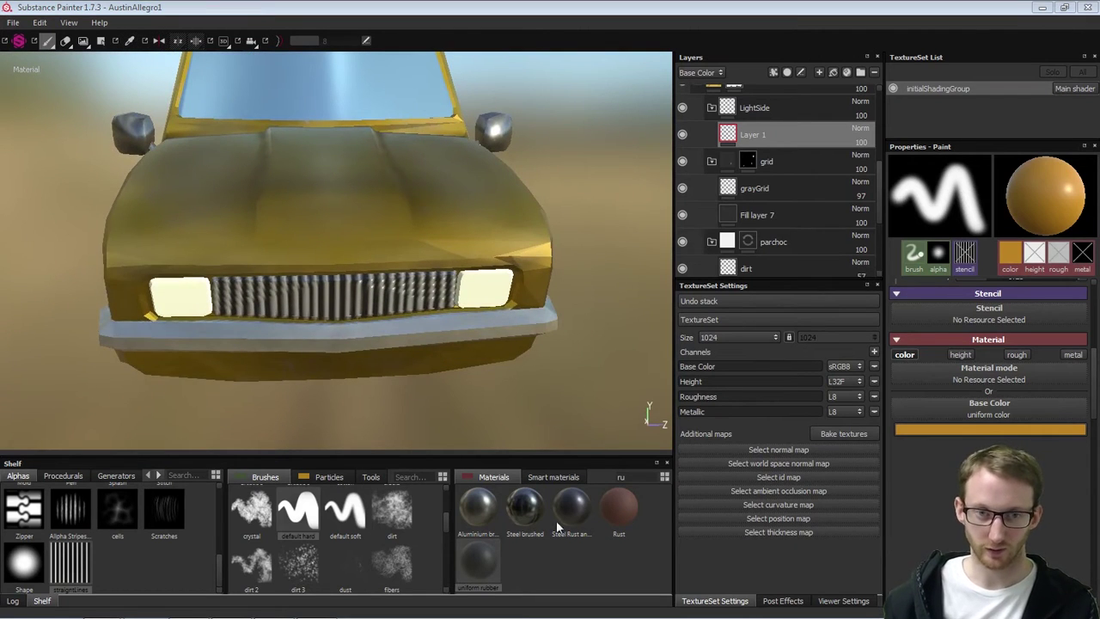
mouse_move(427, 617)
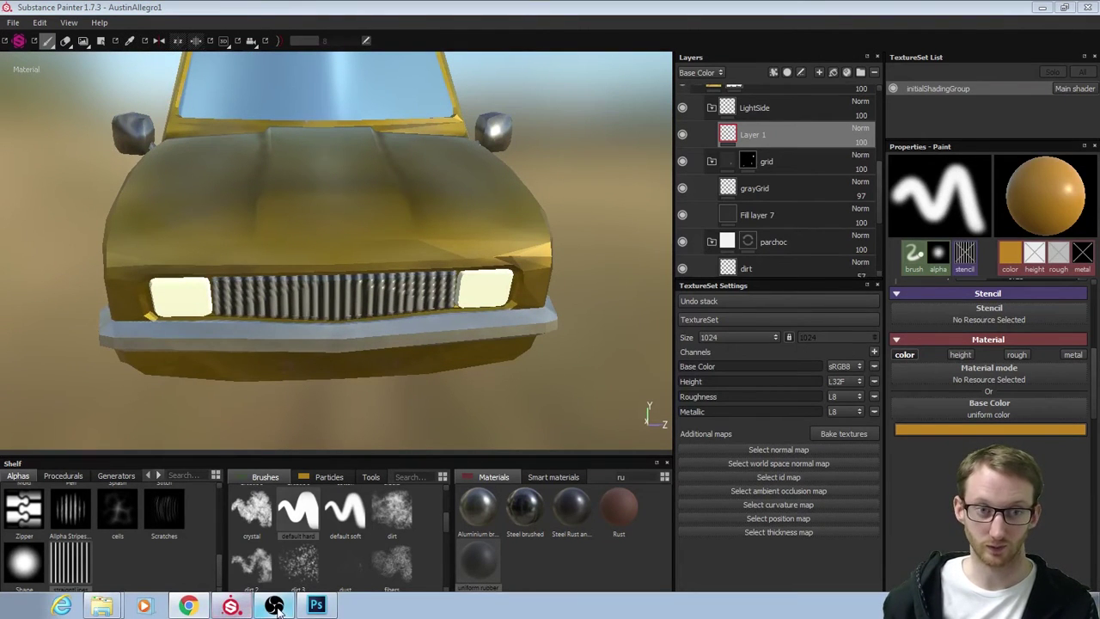
click(276, 611)
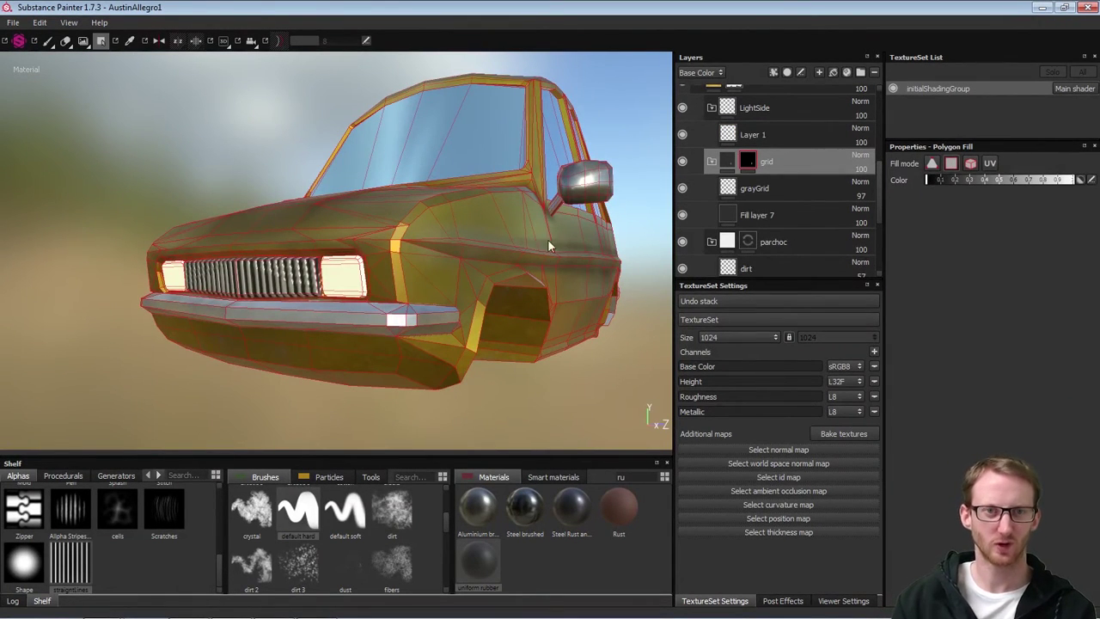
alt+drag(542, 339, 558, 366)
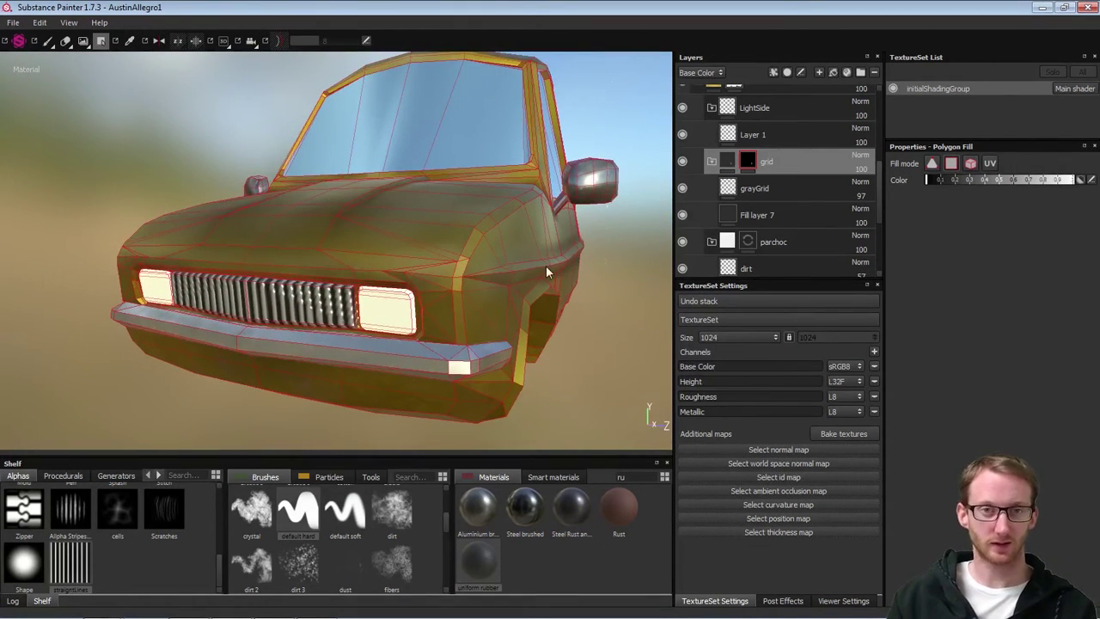
alt+drag(558, 290, 526, 290)
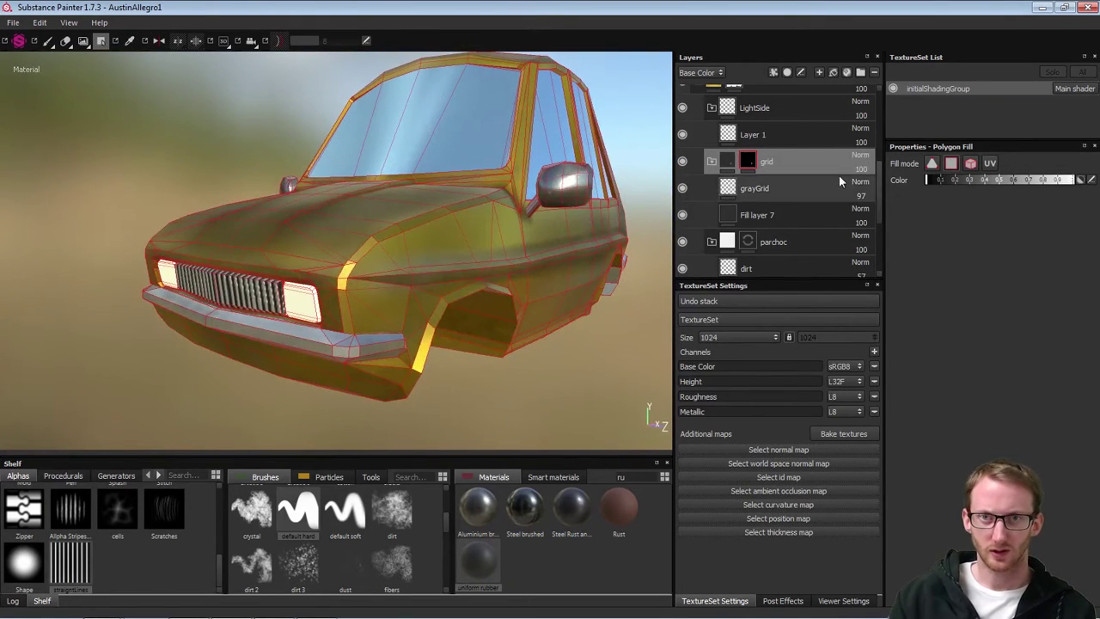
Select the paint layer Layer 1 in the LightSide folder and enable the height channel for its brush
mouse_move(877, 176)
mouse_down()
mouse_move(873, 155)
mouse_move(862, 161)
mouse_up()
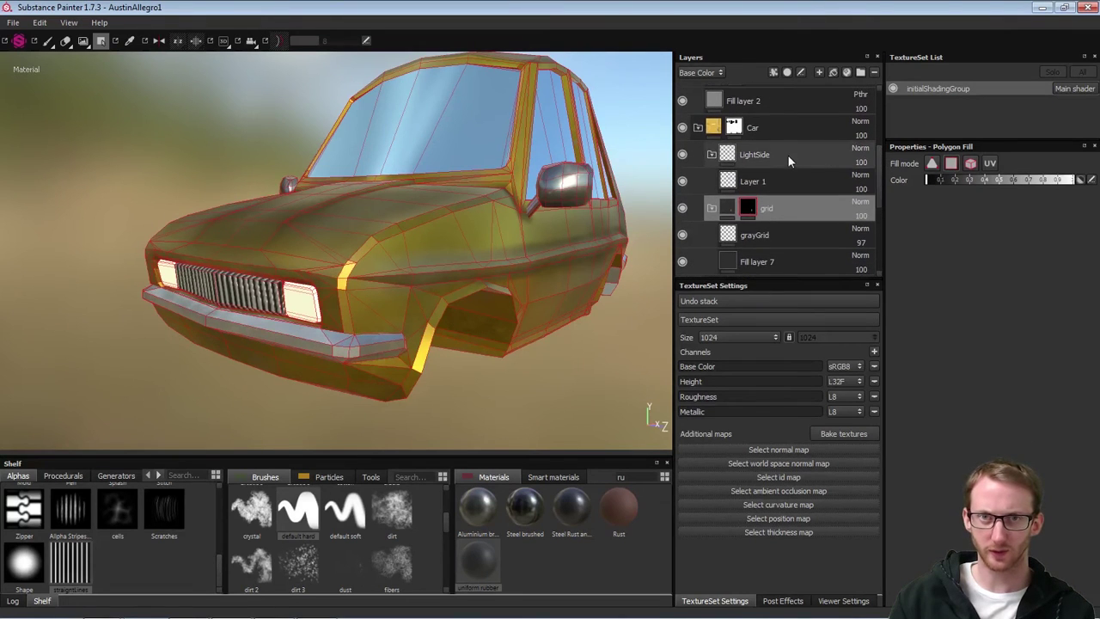
click(787, 157)
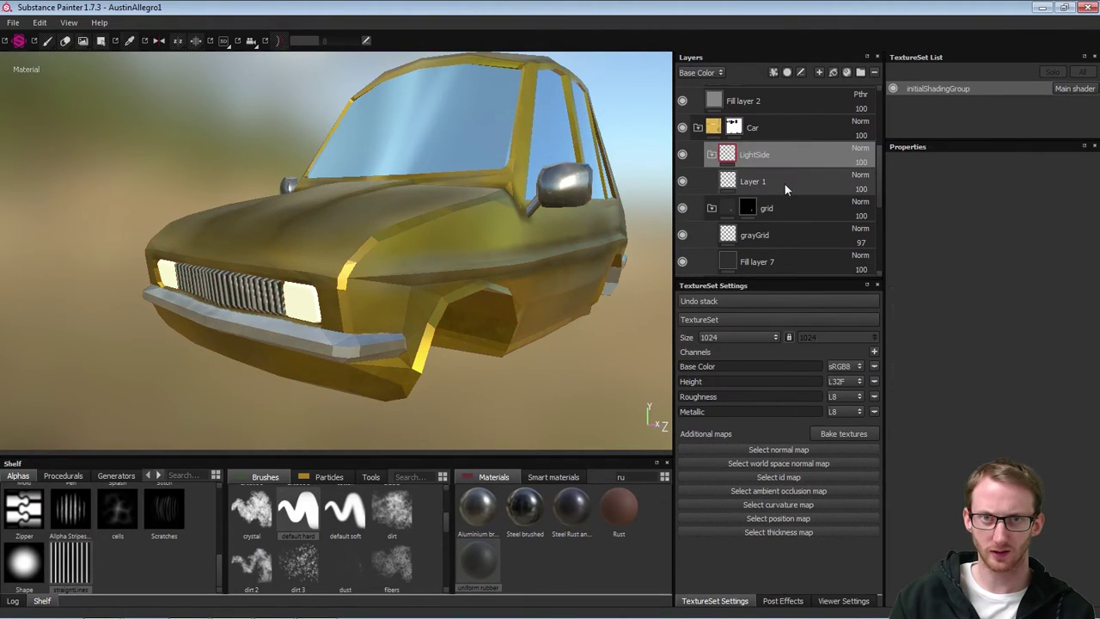
click(782, 206)
click(767, 158)
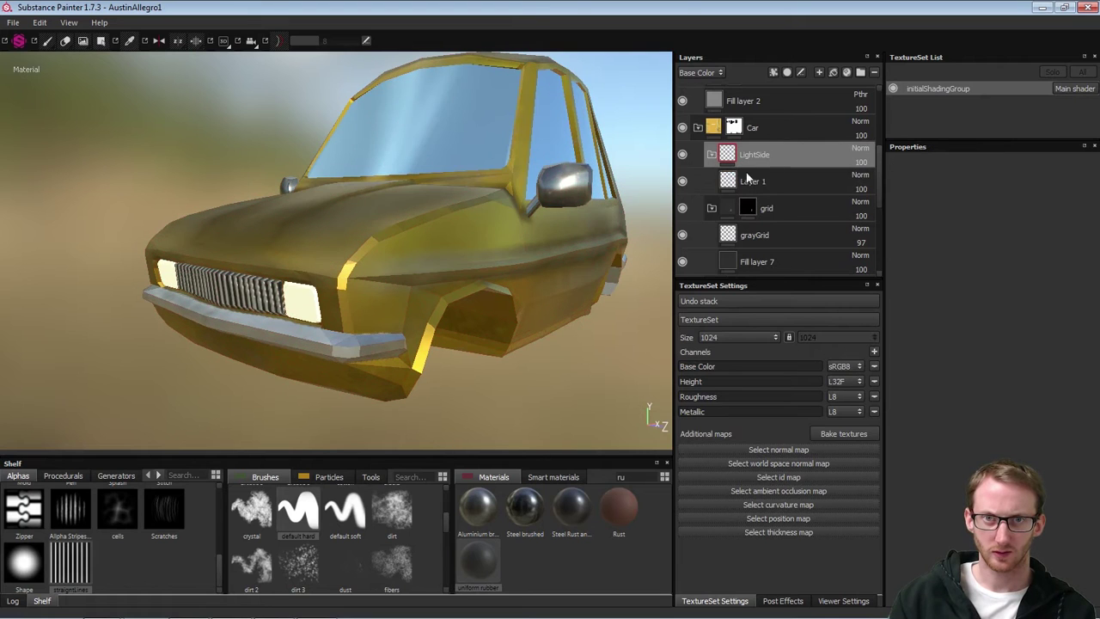
click(758, 182)
alt+drag(460, 249, 657, 215)
click(791, 161)
mouse_move(523, 298)
alt+mouse_down()
mouse_move(518, 269)
mouse_move(478, 299)
alt+mouse_up()
scroll(492, 297, up, 3)
click(730, 184)
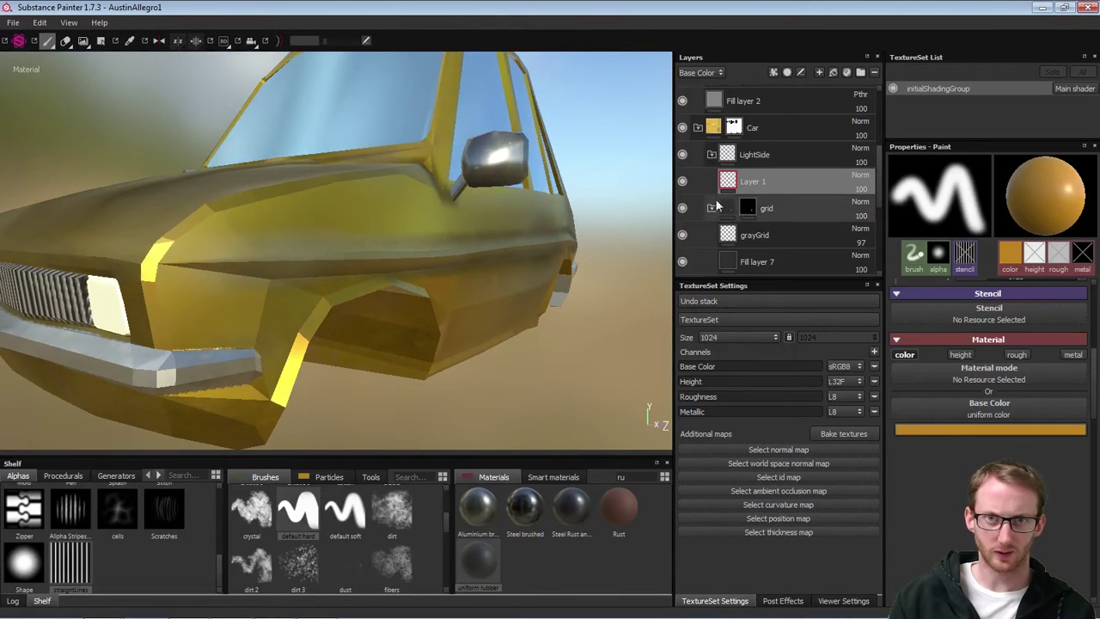
mouse_move(318, 319)
alt+mouse_down()
mouse_move(384, 320)
mouse_move(486, 289)
alt+mouse_up()
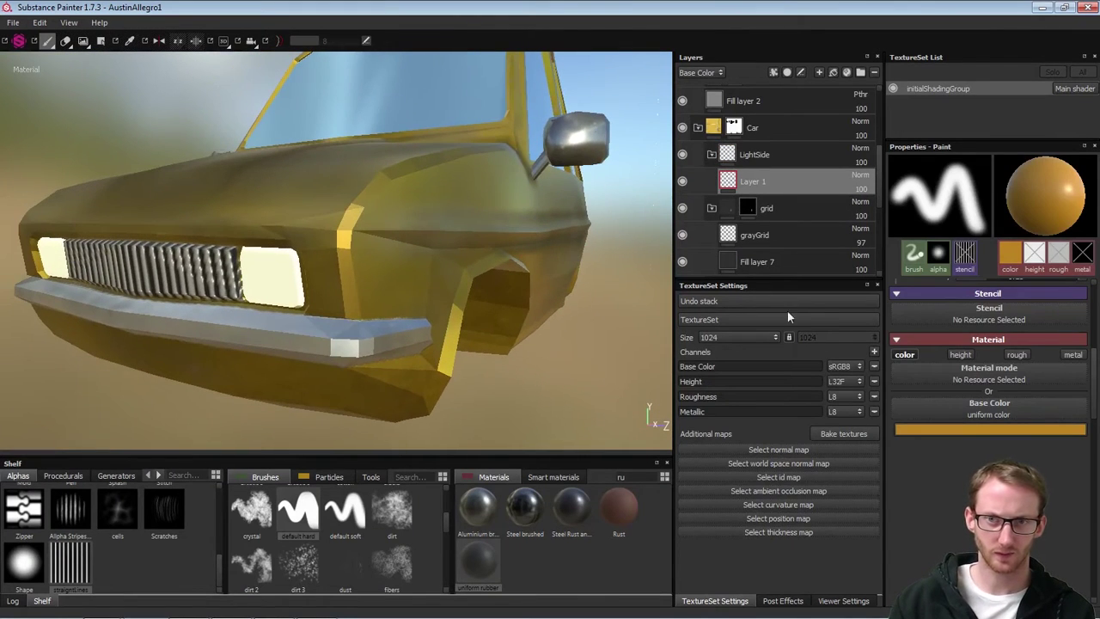
drag(1095, 369, 1094, 352)
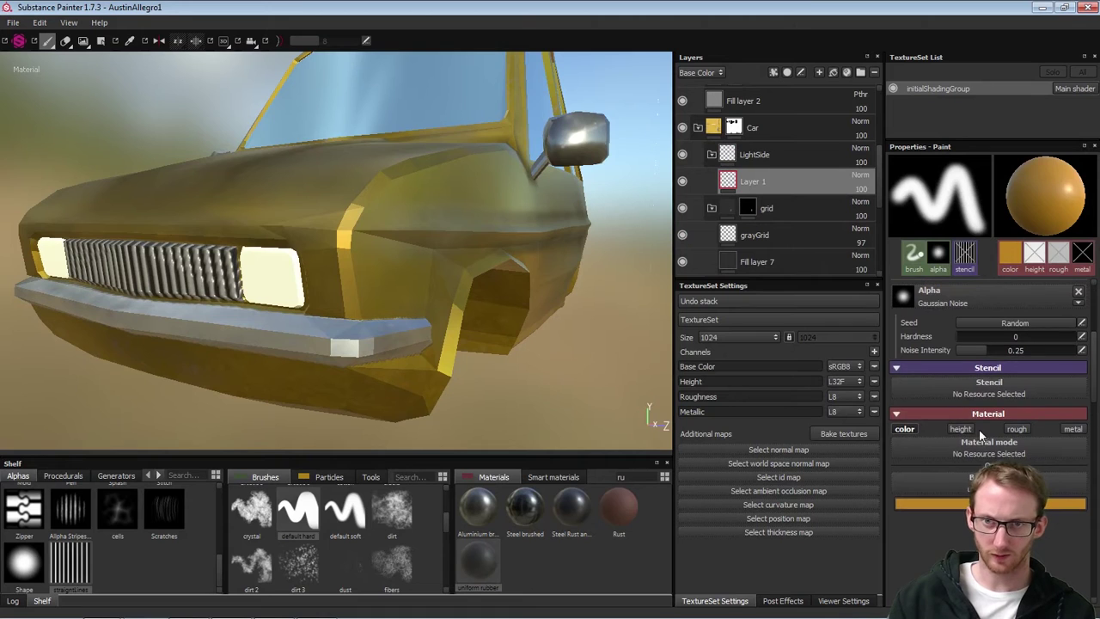
click(966, 430)
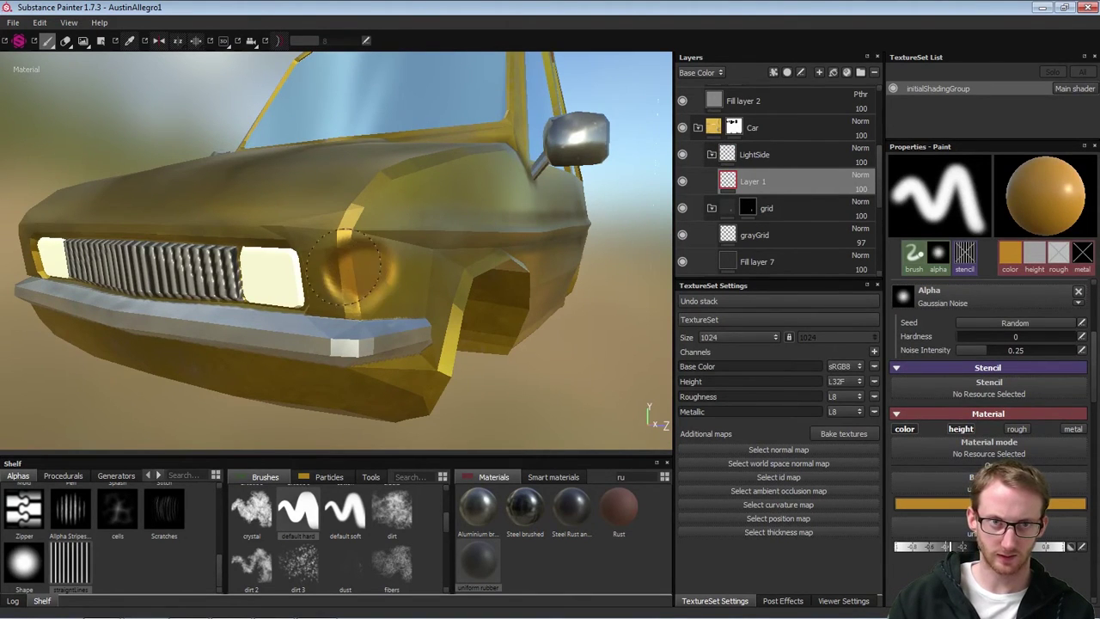
Raise the hardness of the brush alpha and reduce the brush size to about 4.65
mouse_move(540, 363)
alt+mouse_down()
mouse_move(618, 358)
mouse_move(603, 349)
mouse_move(634, 343)
alt+mouse_up()
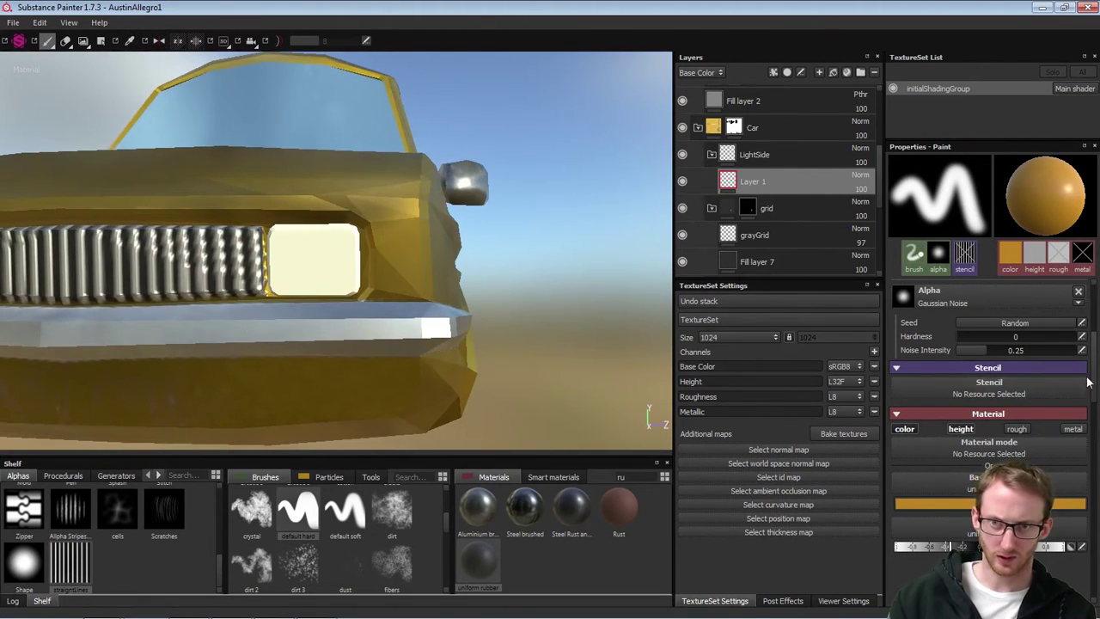
scroll(1096, 376, up, 5)
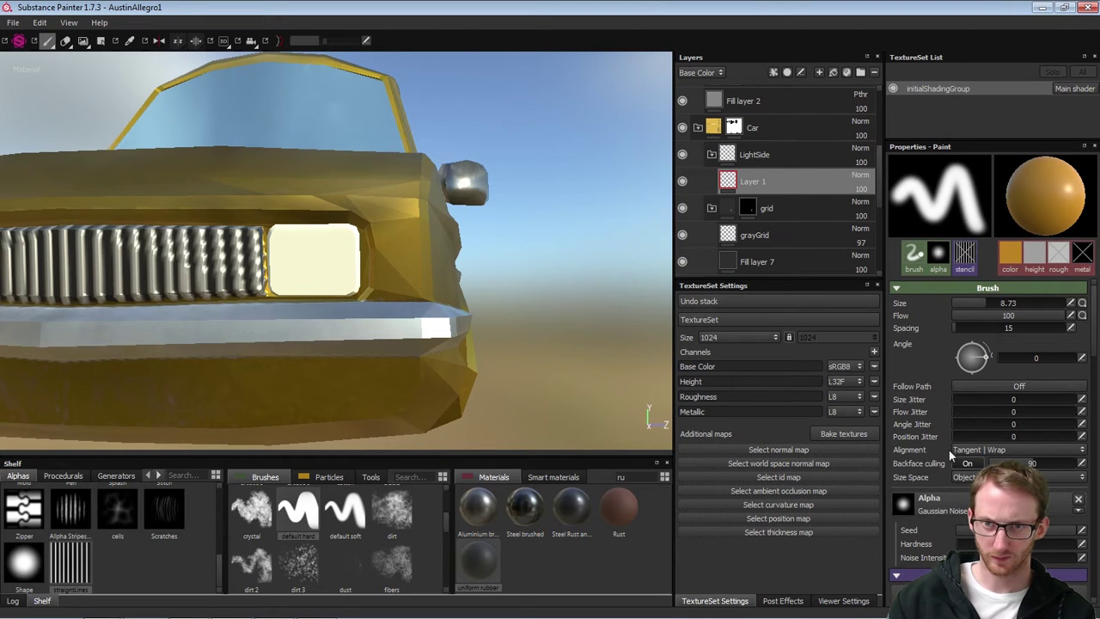
mouse_move(1095, 346)
mouse_down()
mouse_move(1096, 359)
mouse_move(1097, 349)
mouse_up()
drag(968, 530, 1046, 537)
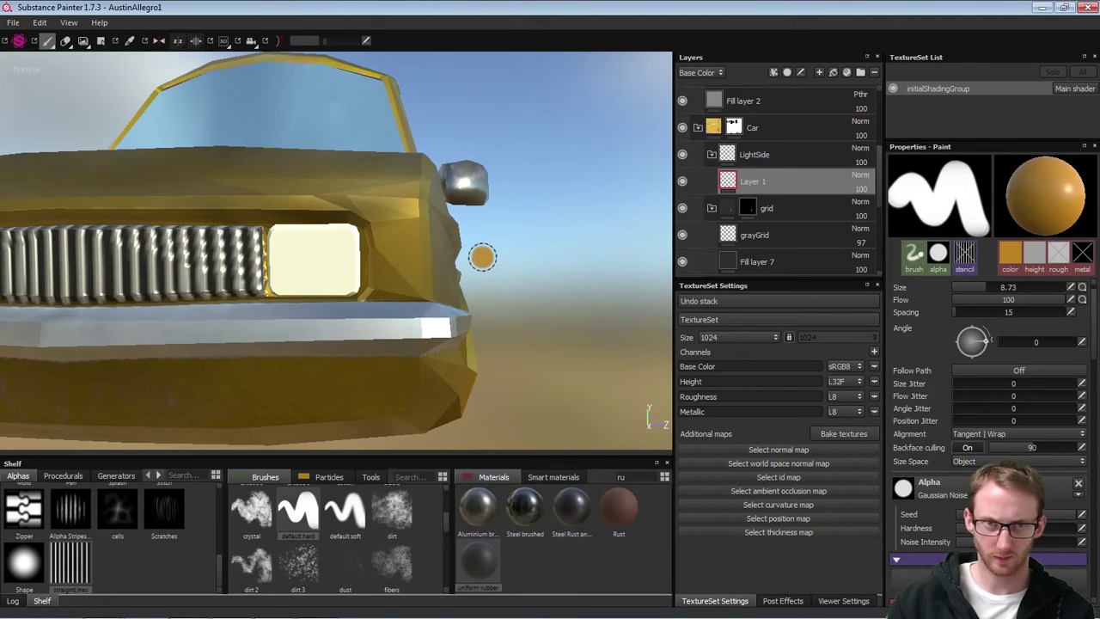
ctrl+right_drag(431, 262, 408, 240)
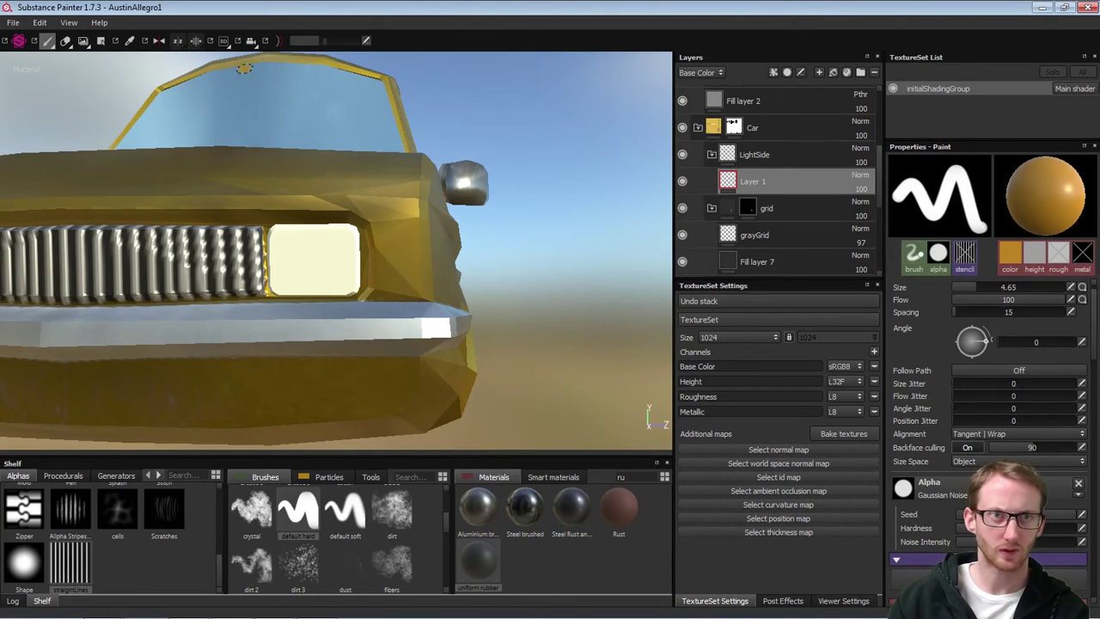
Turn on symmetry and paint a recessed orange side light next to the headlight at the car's front corner
click(158, 41)
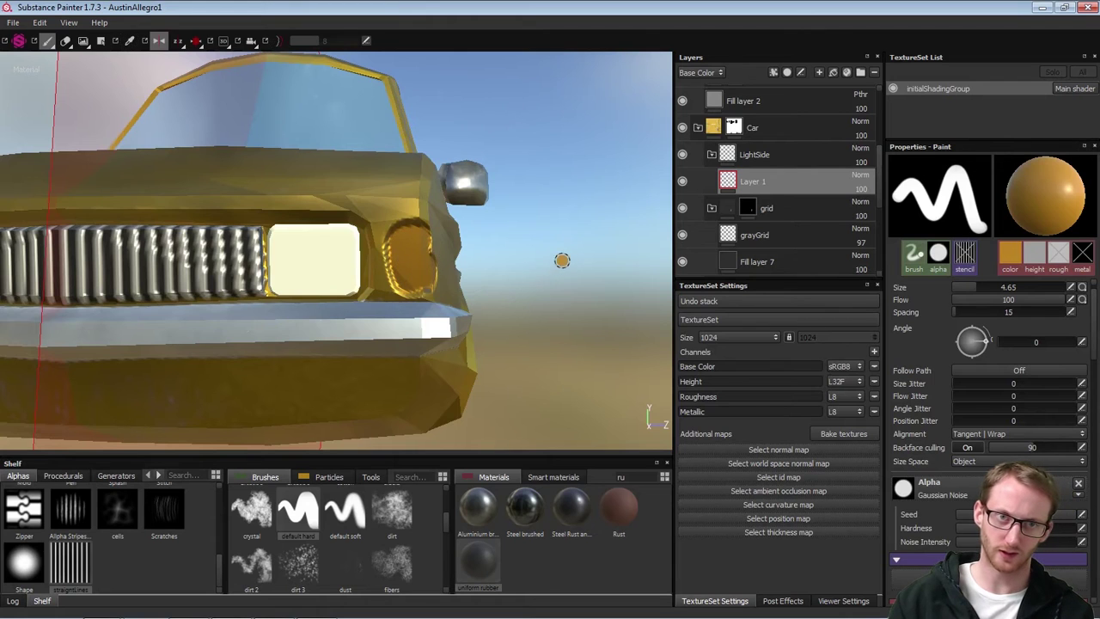
mouse_move(561, 258)
alt+mouse_down()
mouse_move(311, 268)
mouse_move(316, 258)
alt+mouse_up()
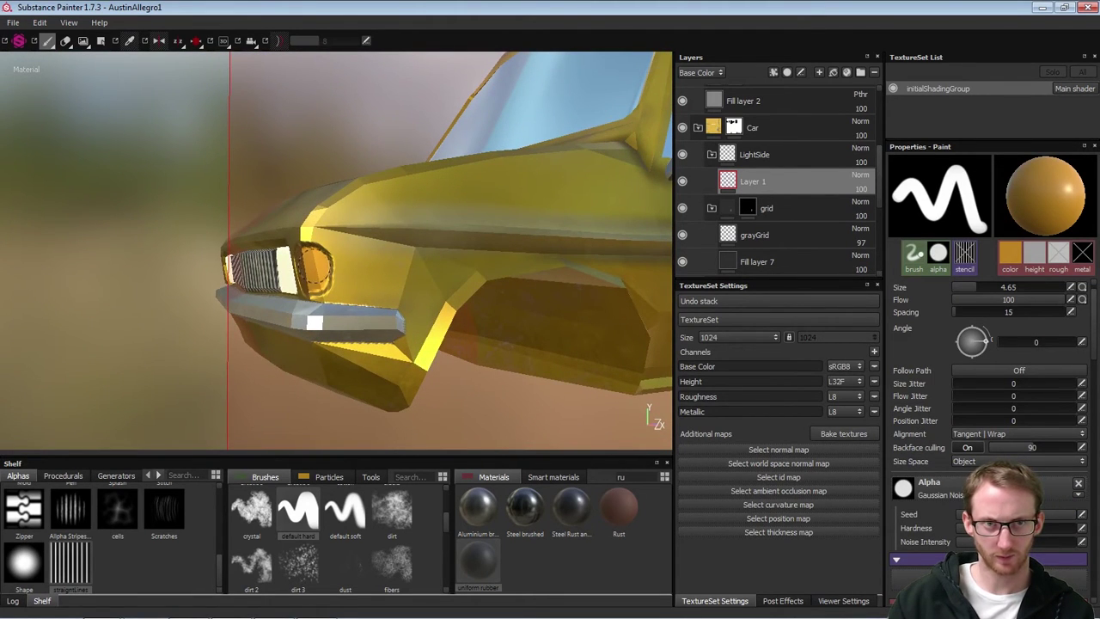
mouse_move(316, 269)
alt+mouse_down()
mouse_move(295, 314)
mouse_move(422, 311)
mouse_move(466, 255)
mouse_move(454, 233)
alt+mouse_up()
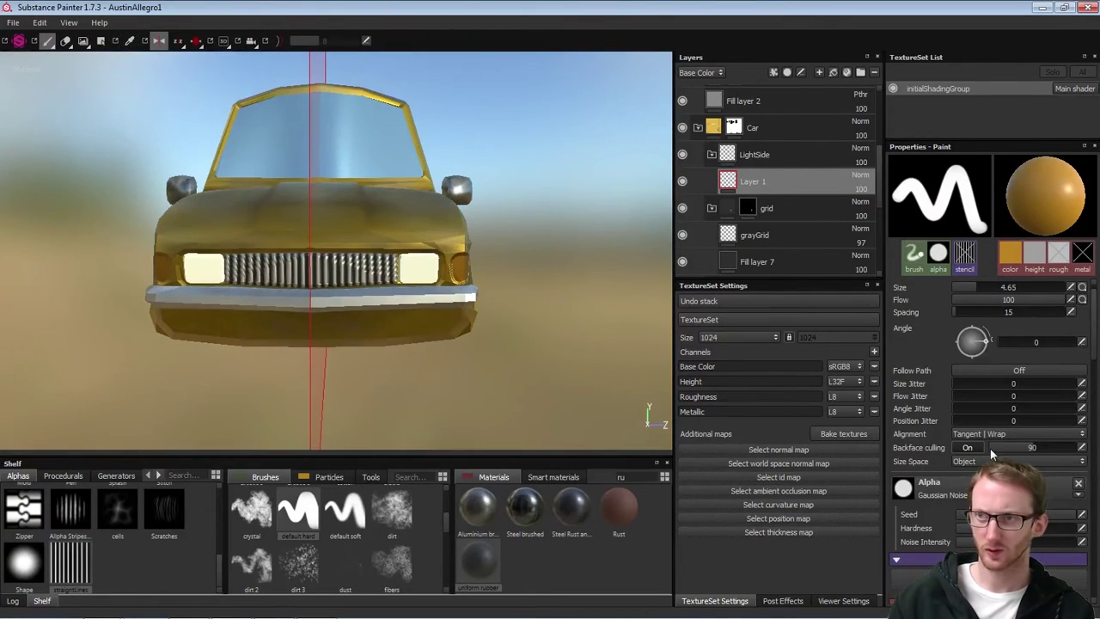
alt+right_drag(415, 249, 593, 425)
mouse_move(538, 309)
alt+mouse_down()
mouse_move(517, 264)
mouse_move(533, 286)
mouse_move(571, 282)
alt+mouse_up()
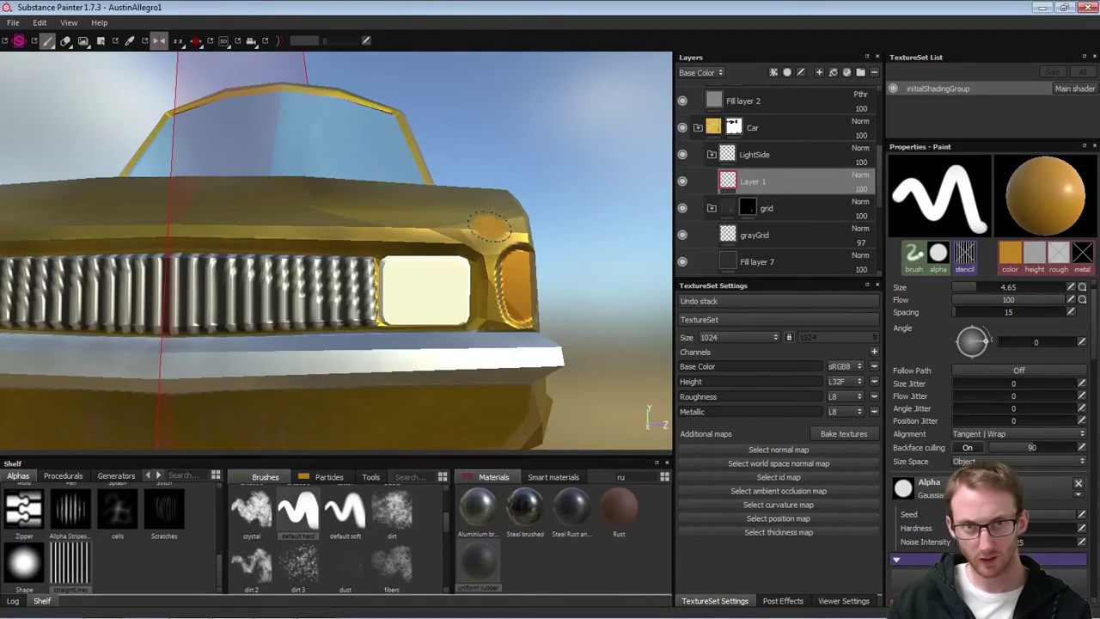
Erase the rounded edges of the orange side light with an eraser of about size 3.23 to give it a squarer outline
key(2)
mouse_move(499, 239)
ctrl+right_down()
mouse_move(499, 266)
mouse_move(468, 245)
mouse_move(491, 240)
ctrl+right_up()
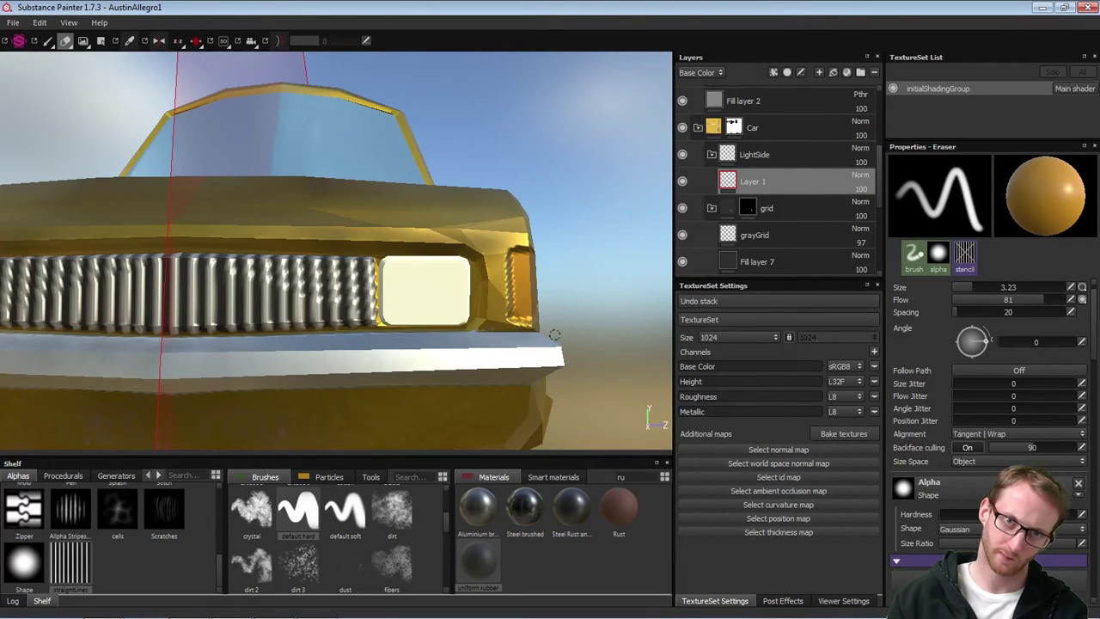
alt+drag(585, 277, 408, 288)
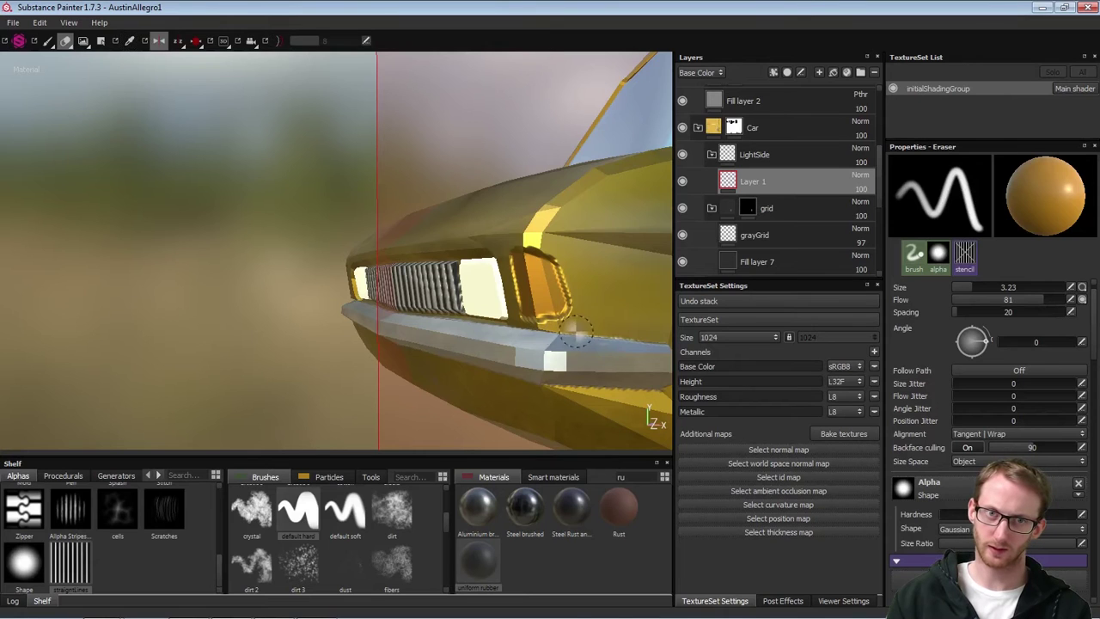
alt+drag(576, 331, 598, 337)
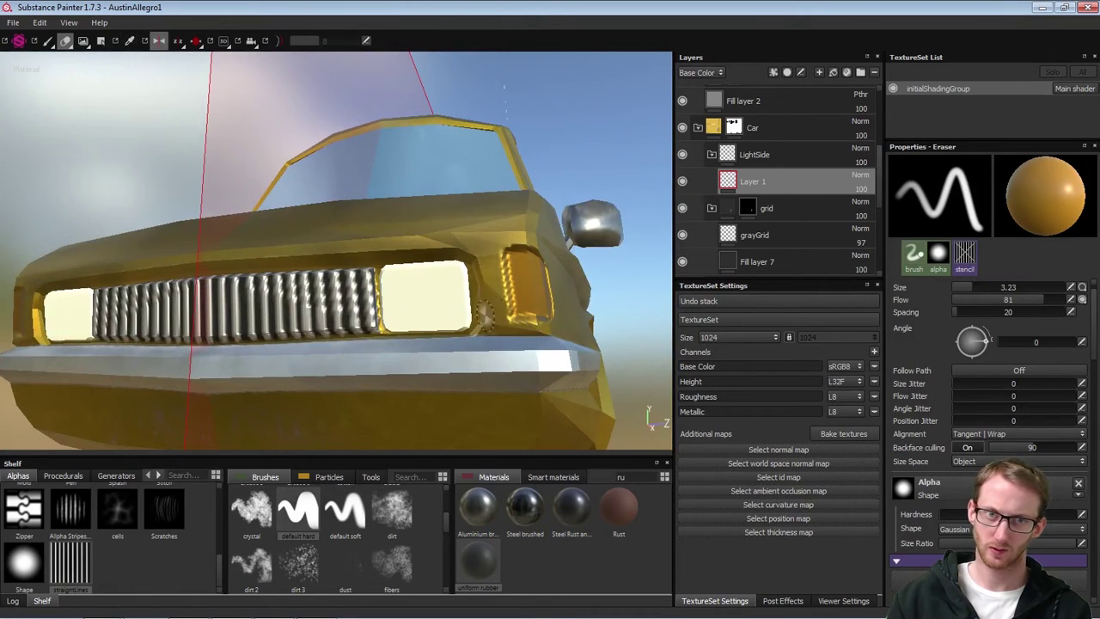
alt+drag(490, 247, 482, 280)
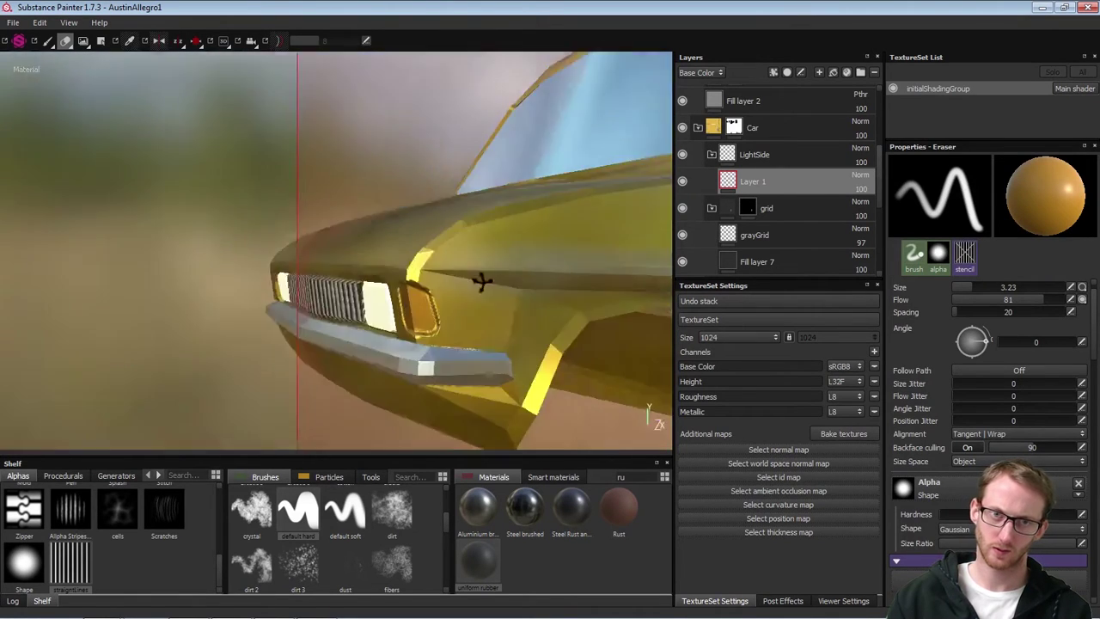
Examine the side lights and the whole car from the front, side, above and at a distance
alt+right_drag(482, 280, 172, 287)
alt+drag(172, 287, 426, 279)
alt+drag(534, 234, 319, 255)
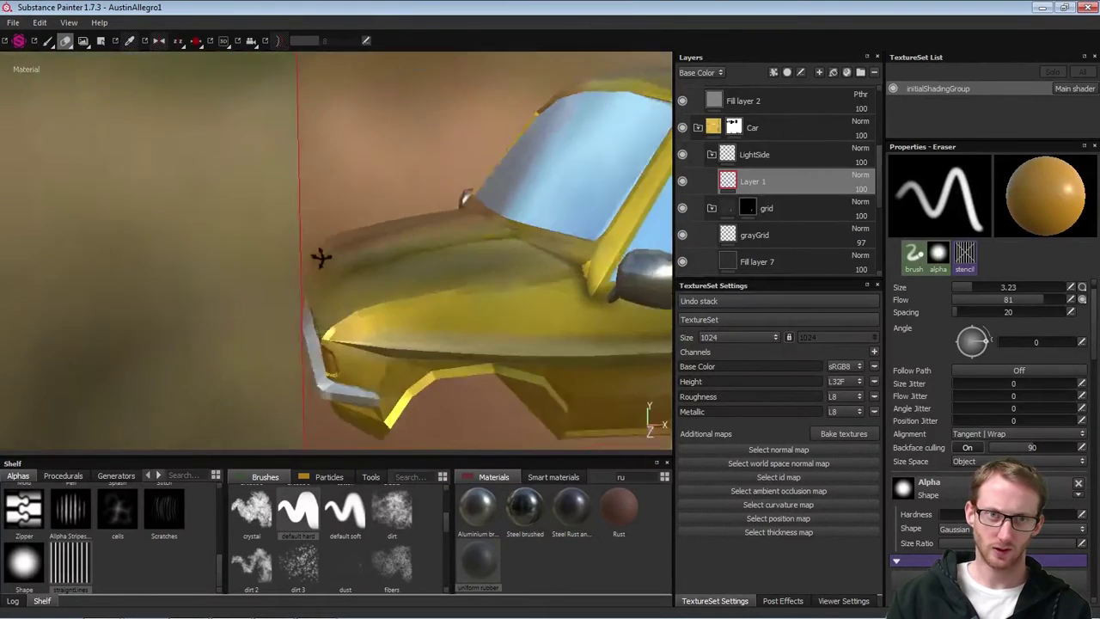
alt+right_drag(319, 255, 324, 230)
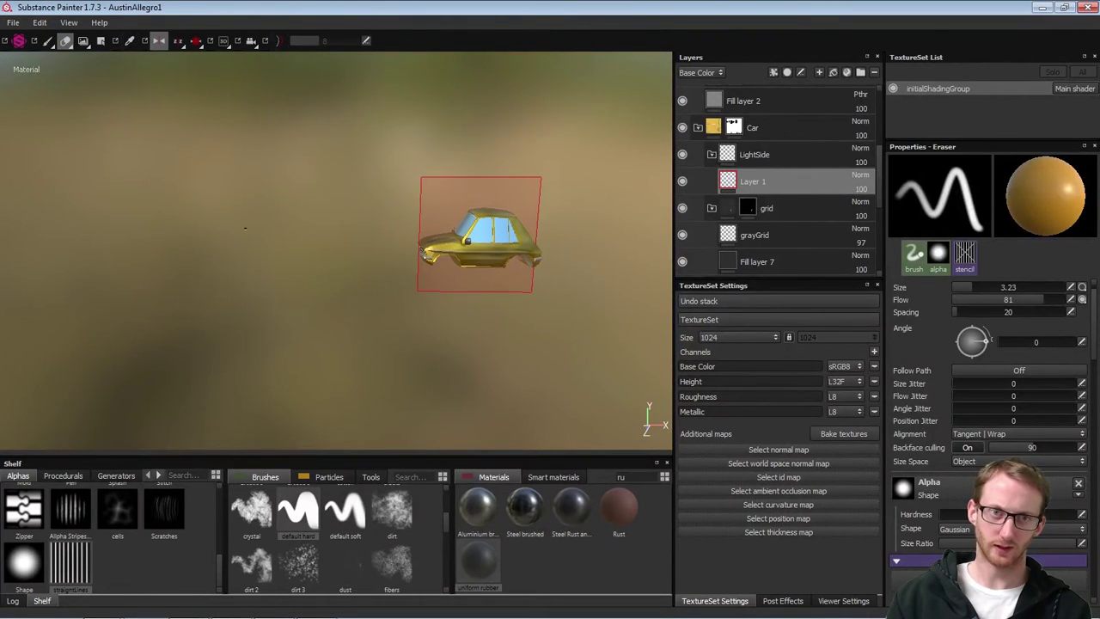
alt+drag(480, 190, 204, 235)
alt+right_drag(438, 220, 434, 225)
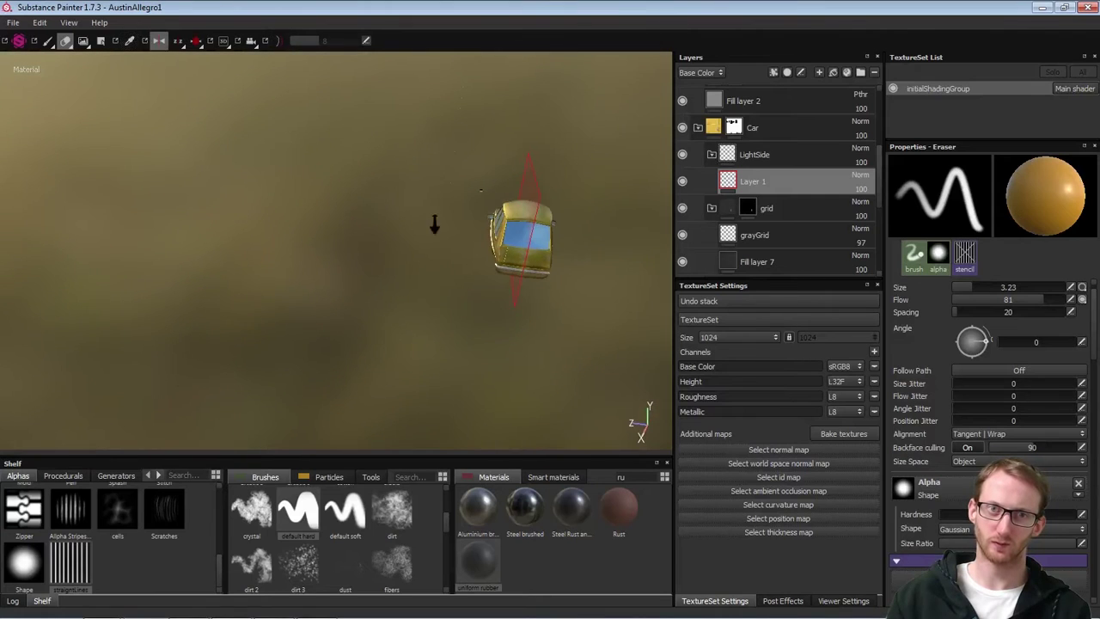
alt+drag(468, 263, 435, 237)
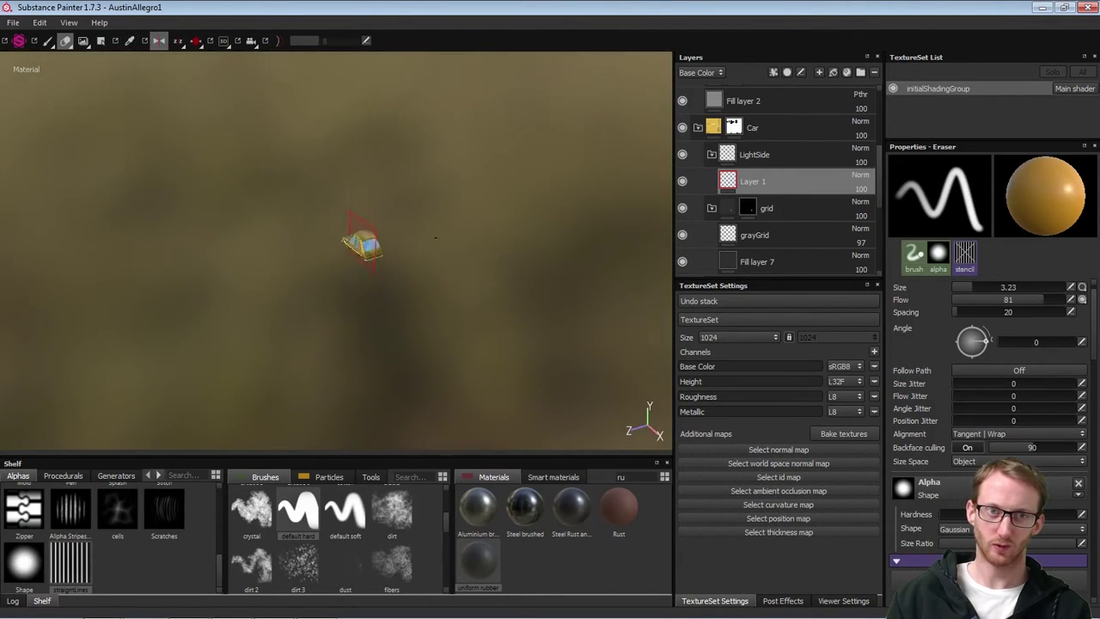
alt+drag(375, 255, 451, 205)
alt+drag(336, 319, 481, 283)
alt+drag(415, 200, 436, 247)
alt+right_drag(435, 247, 477, 352)
alt+drag(472, 344, 488, 245)
alt+right_drag(481, 284, 511, 369)
alt+drag(464, 233, 524, 254)
alt+drag(492, 295, 459, 284)
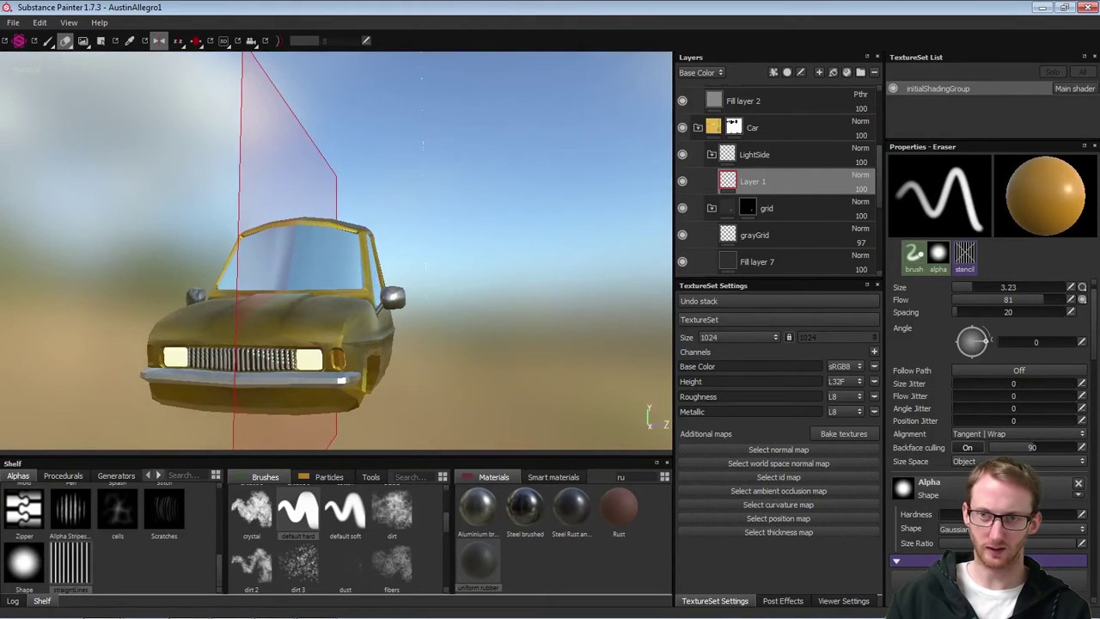
Switch to the browser to check the 1973 Austin Allegro reference photos, then return to Substance Painter
mouse_move(256, 615)
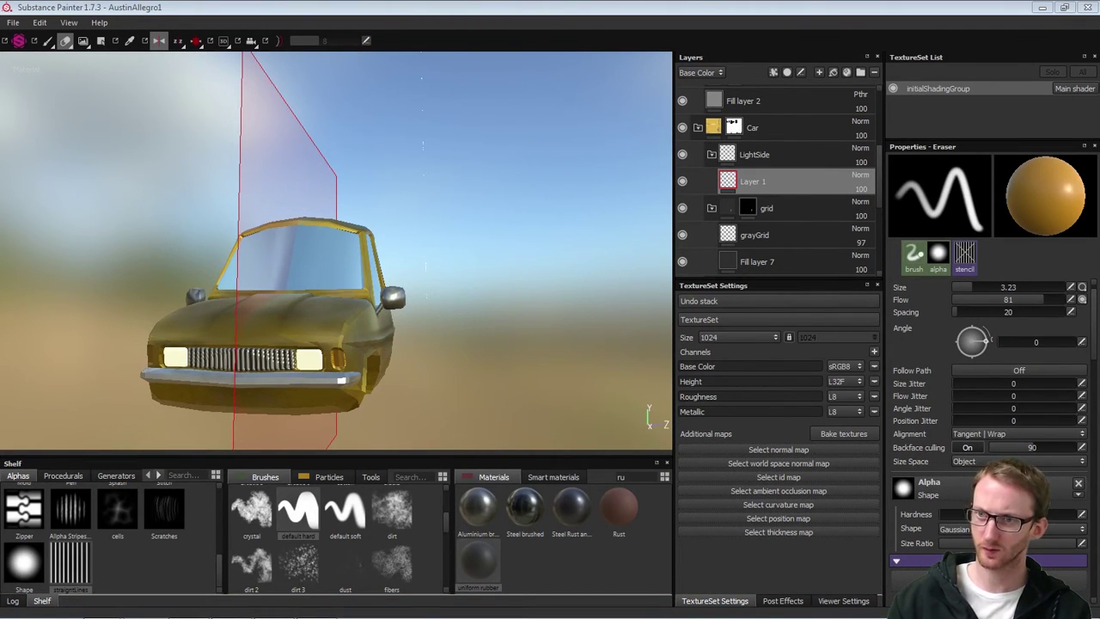
mouse_move(1099, 77)
mouse_down()
mouse_move(770, 96)
mouse_move(784, 93)
mouse_up()
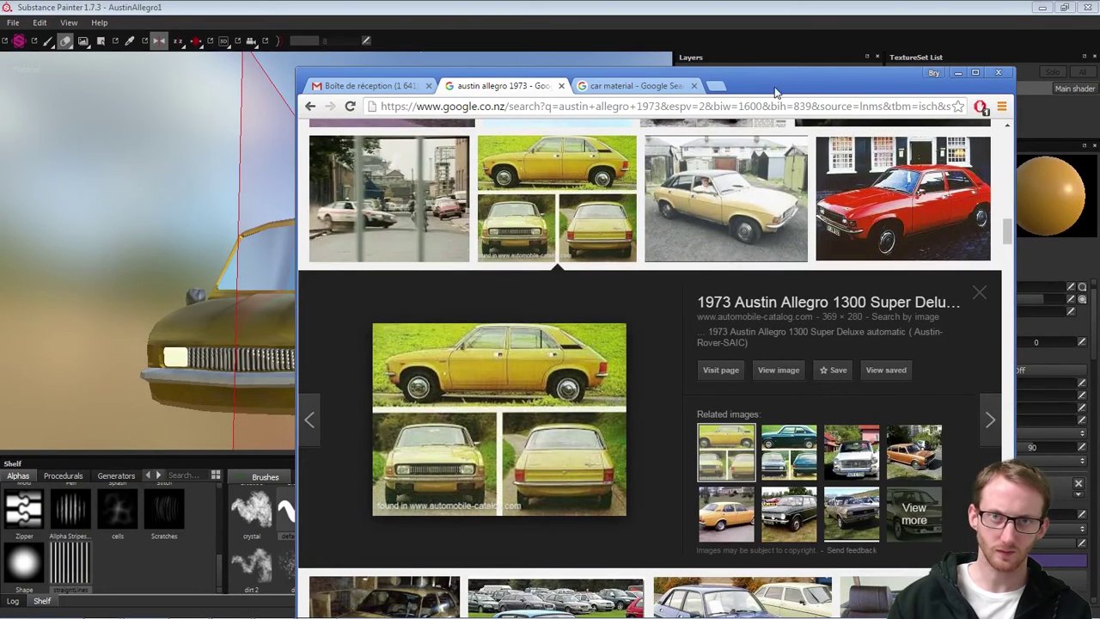
drag(776, 92, 1099, 91)
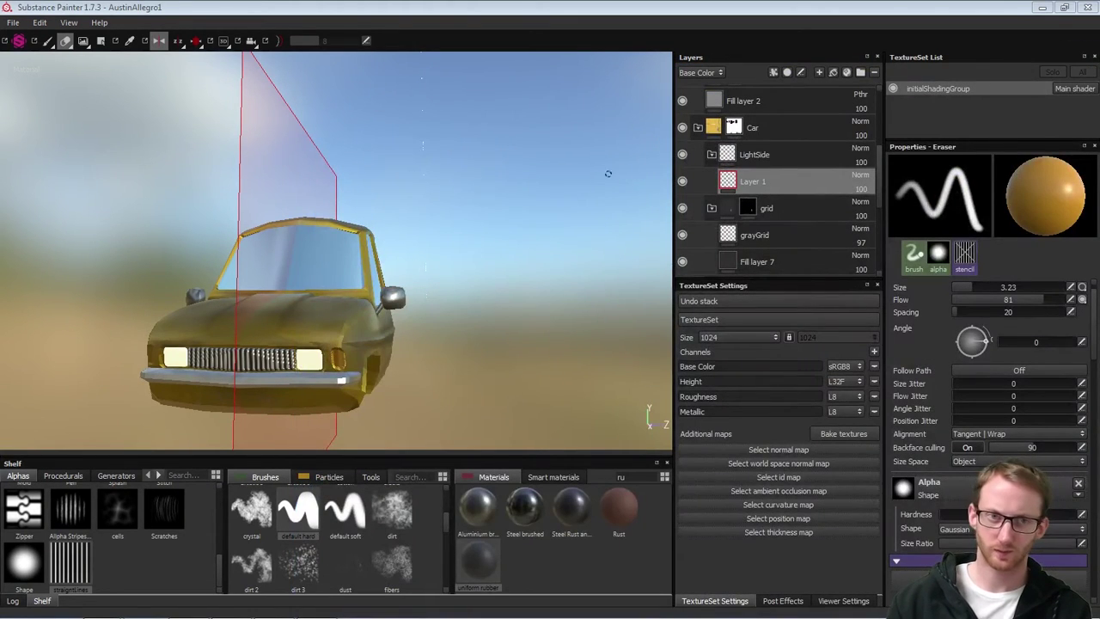
Rename the paint layer holding the orange side lights to "normalAndOrange"
alt+drag(422, 353, 449, 298)
alt+right_drag(450, 297, 523, 347)
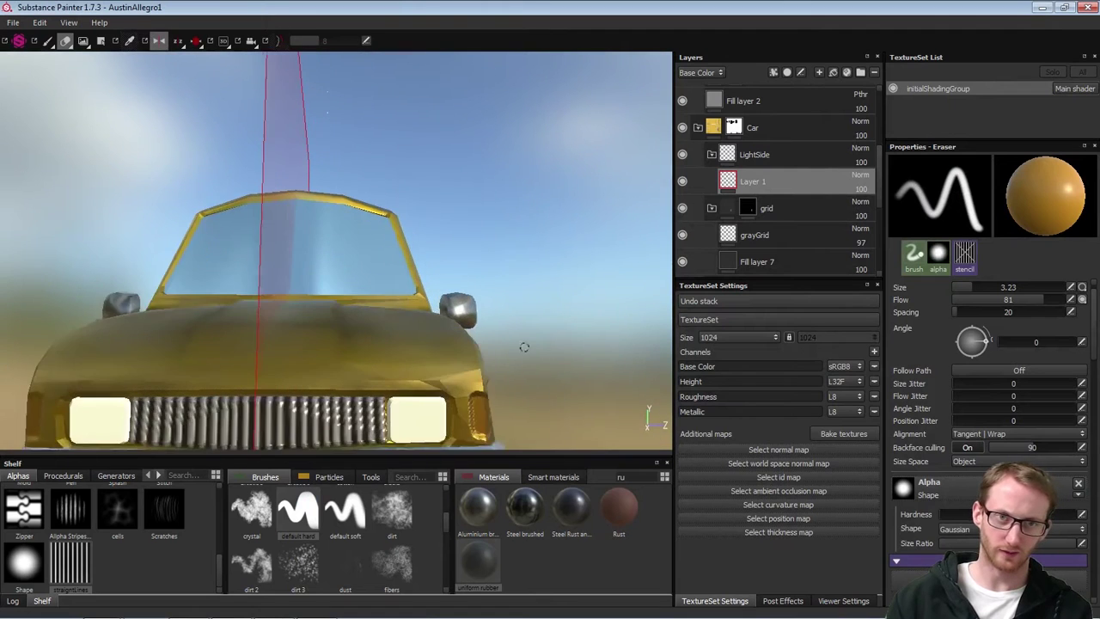
mouse_move(523, 346)
alt+mouse_down()
mouse_move(571, 266)
mouse_move(537, 344)
alt+mouse_up()
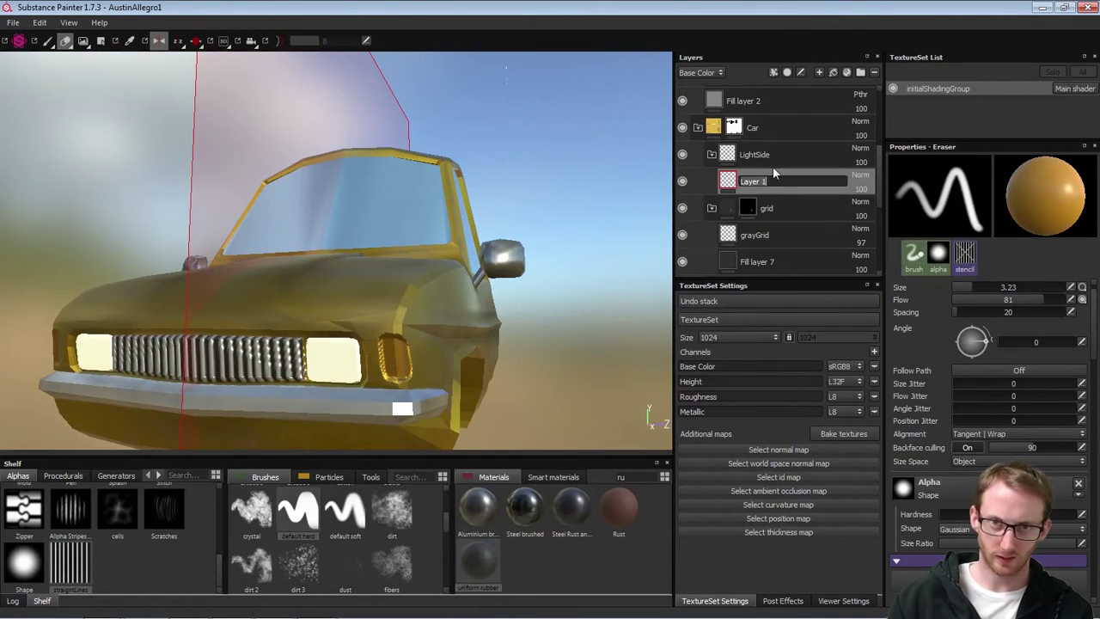
text(normalA)
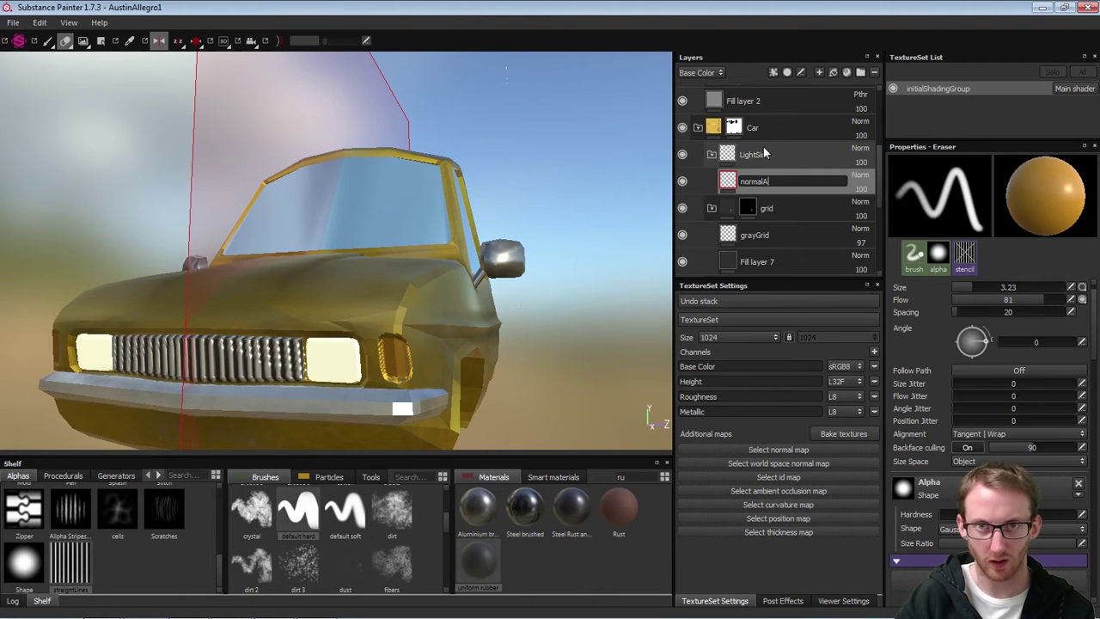
text(ndOrange)
key(Return)
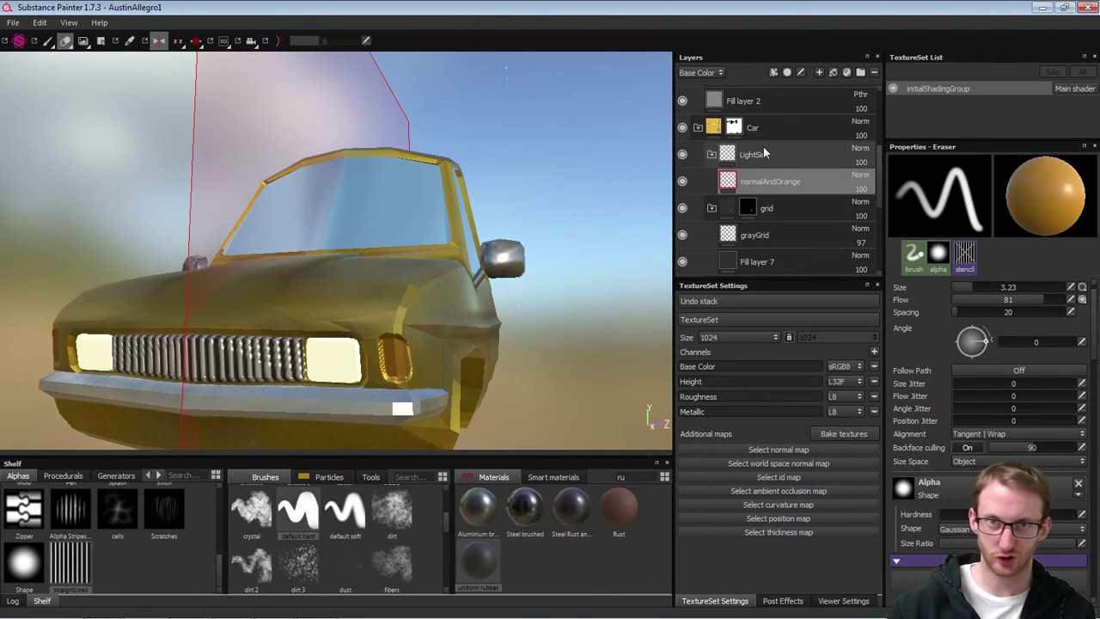
Add a paint layer above normalAndOrange and name it "details"
click(818, 74)
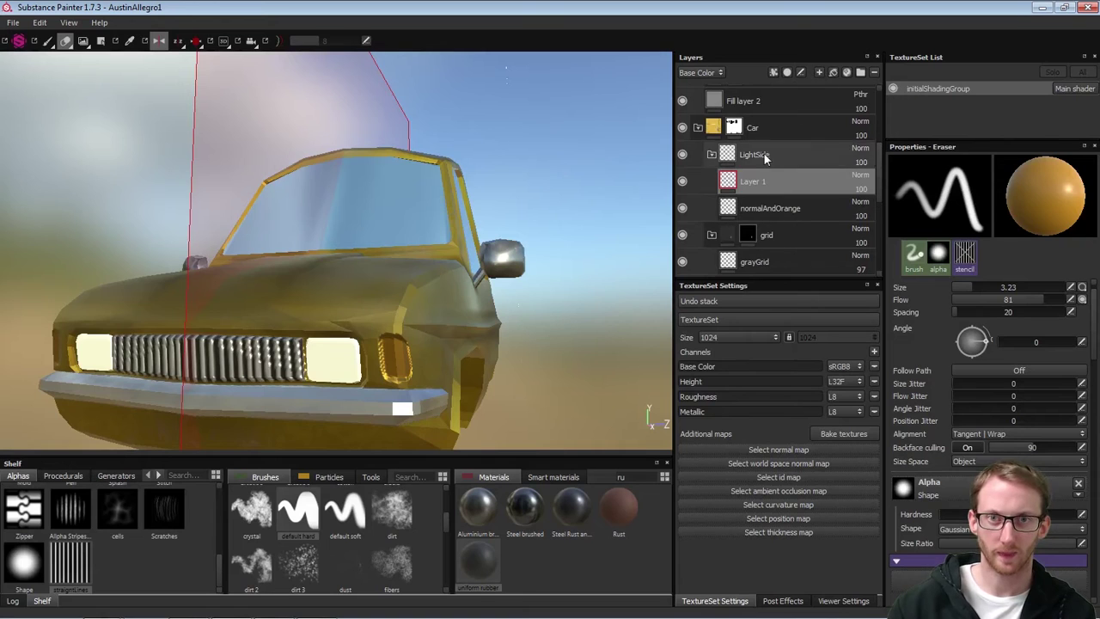
double_click(773, 180)
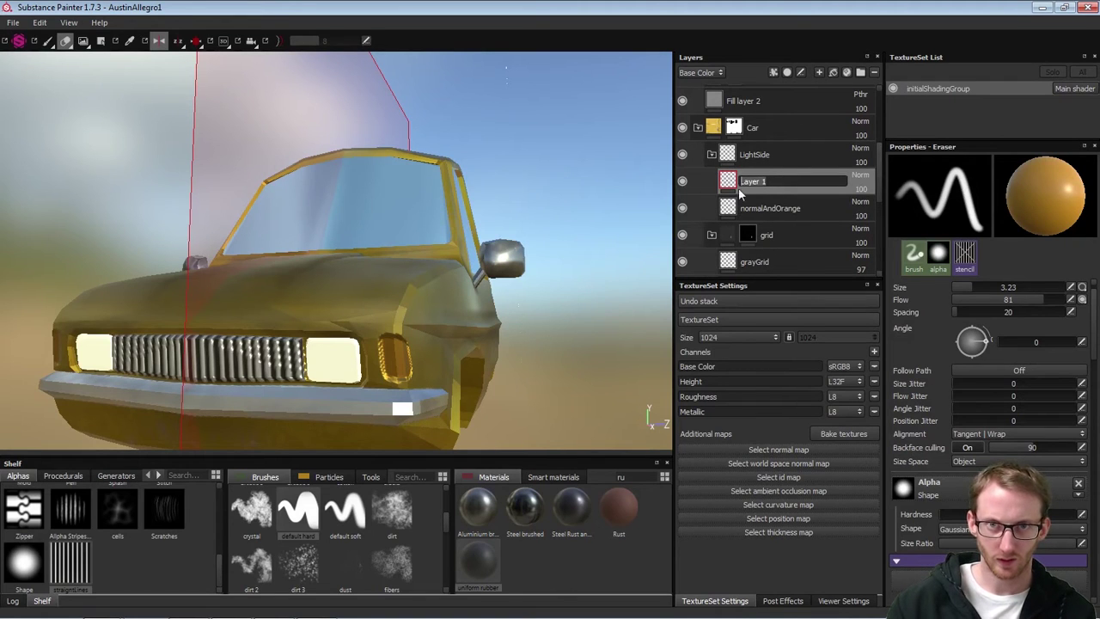
text(details)
key(Return)
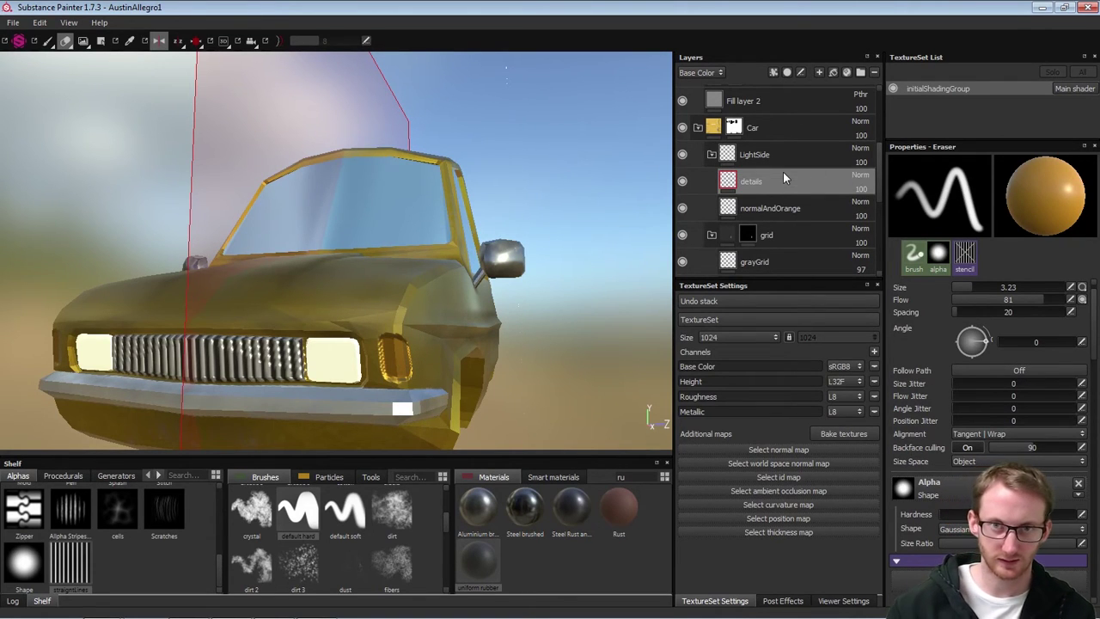
alt+right_drag(404, 233, 528, 275)
alt+middle_drag(527, 275, 512, 314)
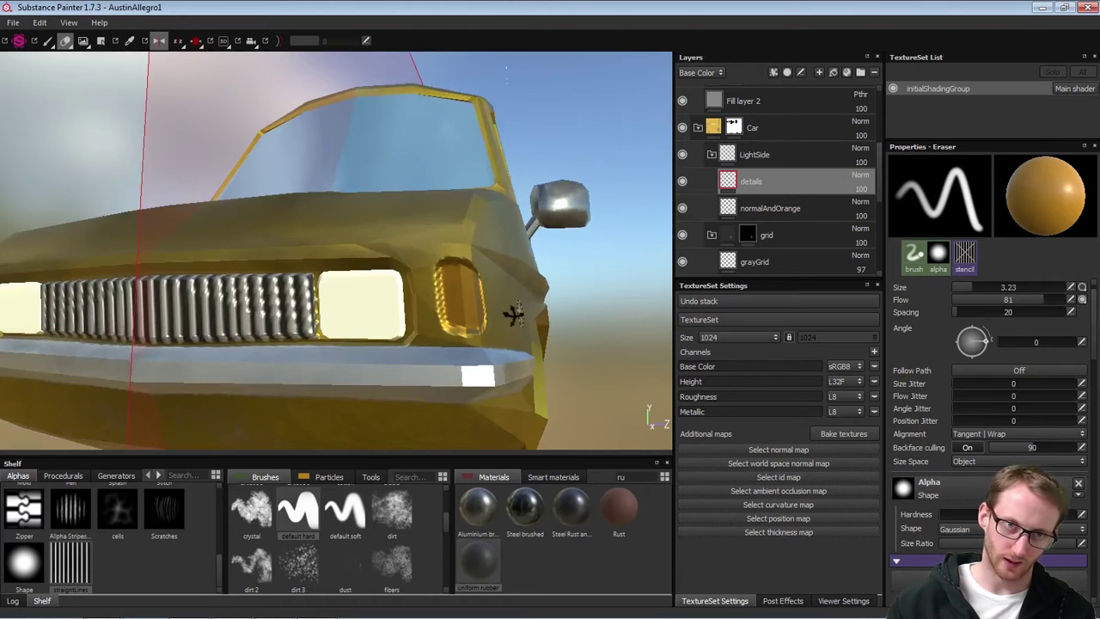
Prepare the Paint brush for the details layer at size 1.85 with a dark brown base color (0.052, 0.023, 0.001)
alt+drag(512, 313, 423, 291)
key(1)
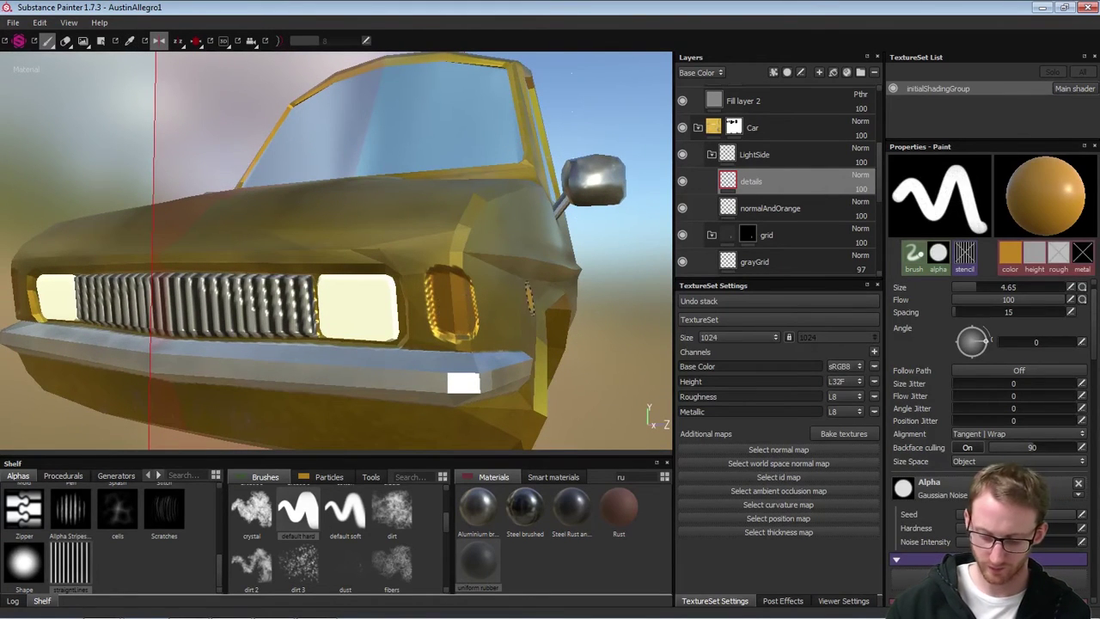
key(bracketleft)
key(bracketleft)
key(bracketleft)
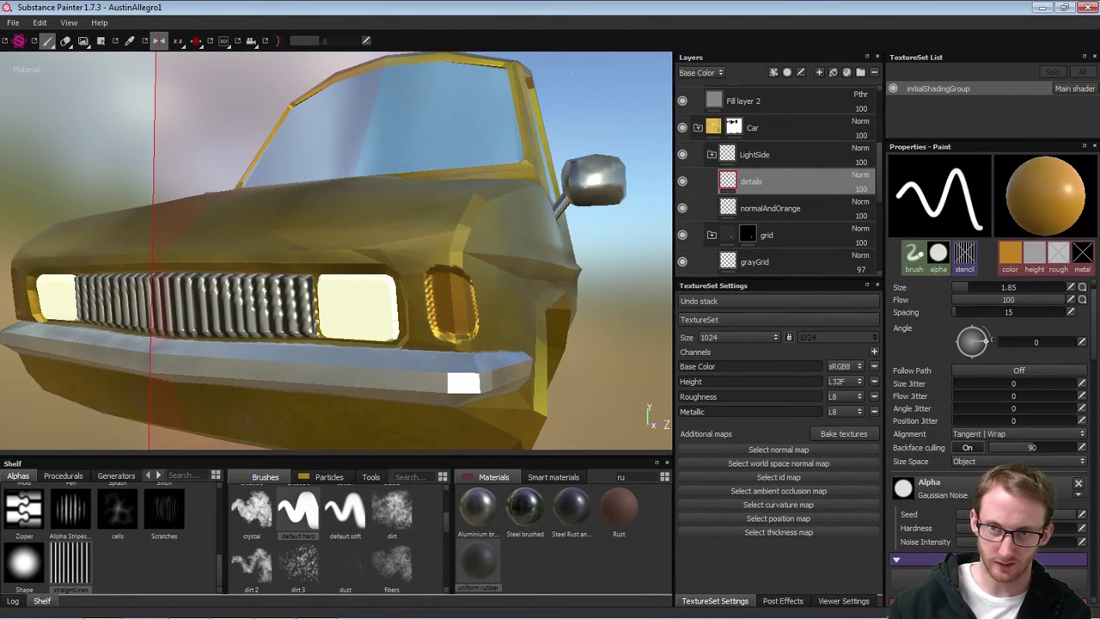
scroll(1035, 427, down, 5)
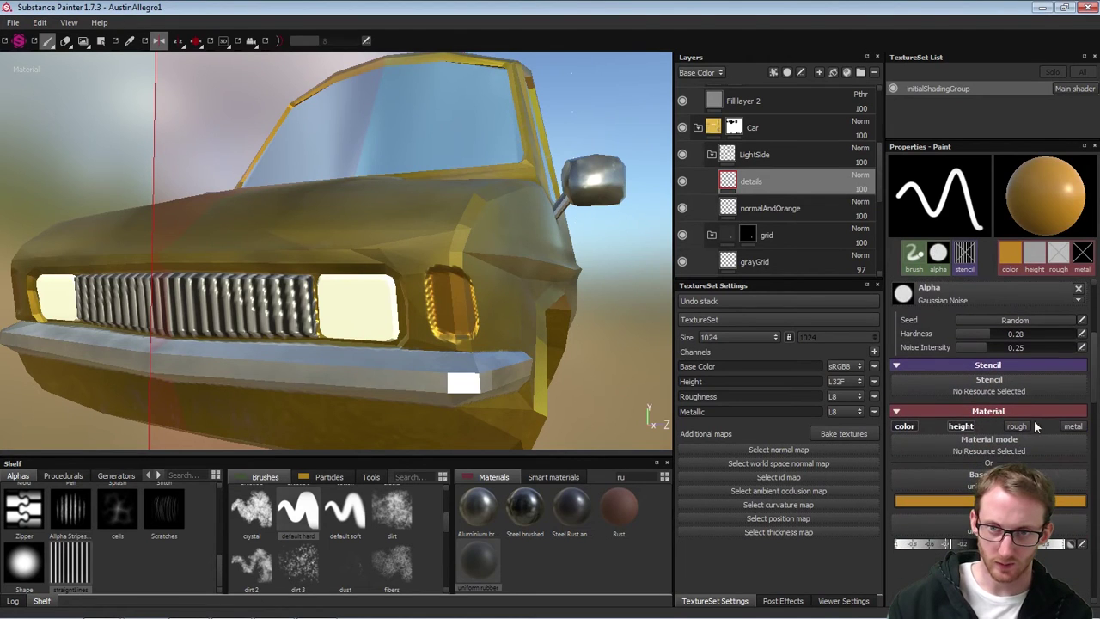
click(938, 501)
drag(919, 502, 912, 522)
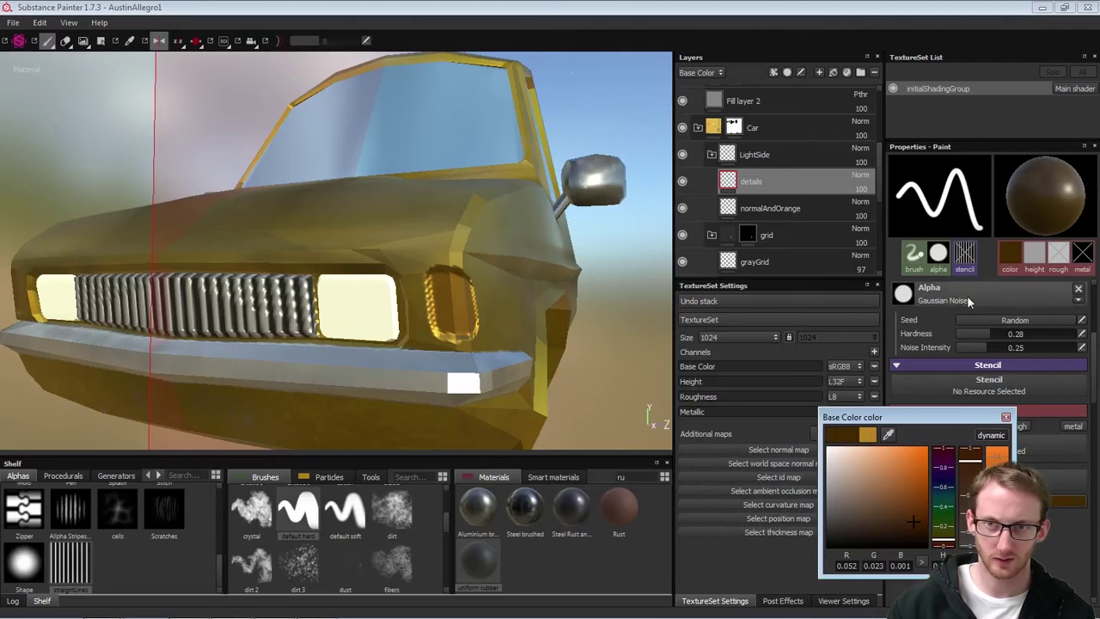
click(1092, 298)
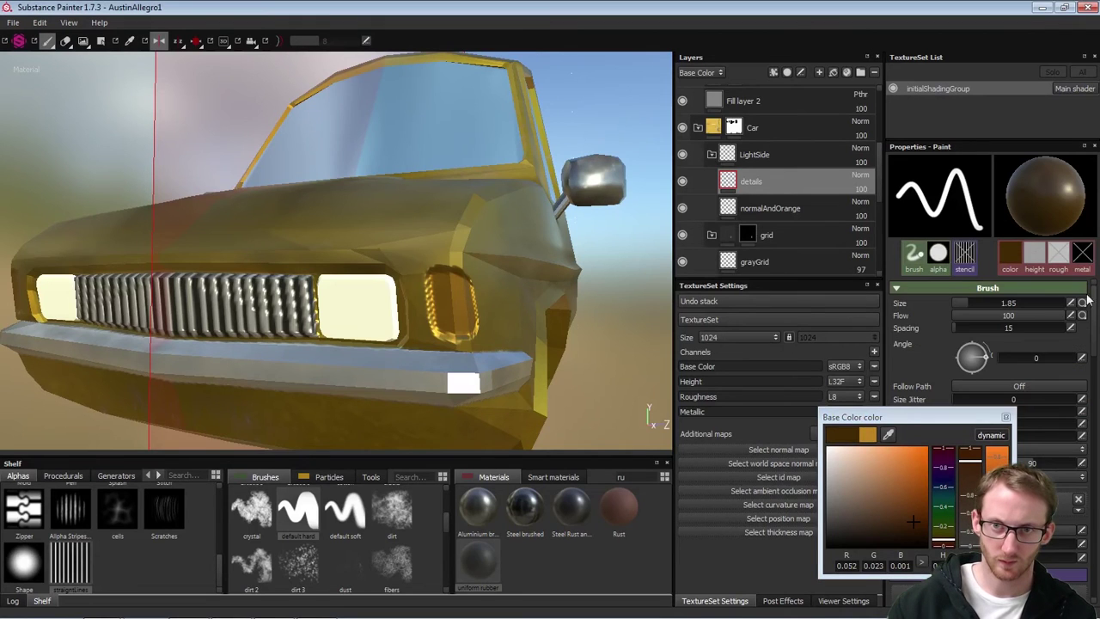
click(1006, 417)
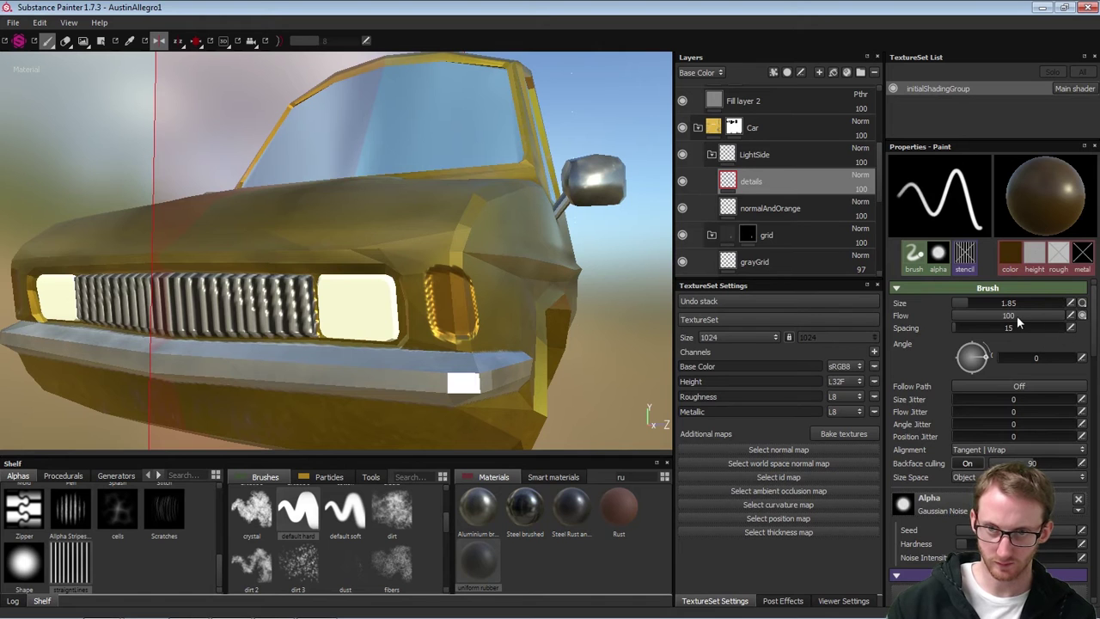
Paint soft dark brown shading around the rim of the orange side light with brush flow 27 and size about 1.84
drag(980, 315, 982, 316)
scroll(436, 262, up, 3)
mouse_move(408, 268)
alt+mouse_down()
mouse_move(432, 272)
mouse_move(431, 323)
alt+mouse_up()
key(bracketleft)
key(bracketleft)
key(bracketleft)
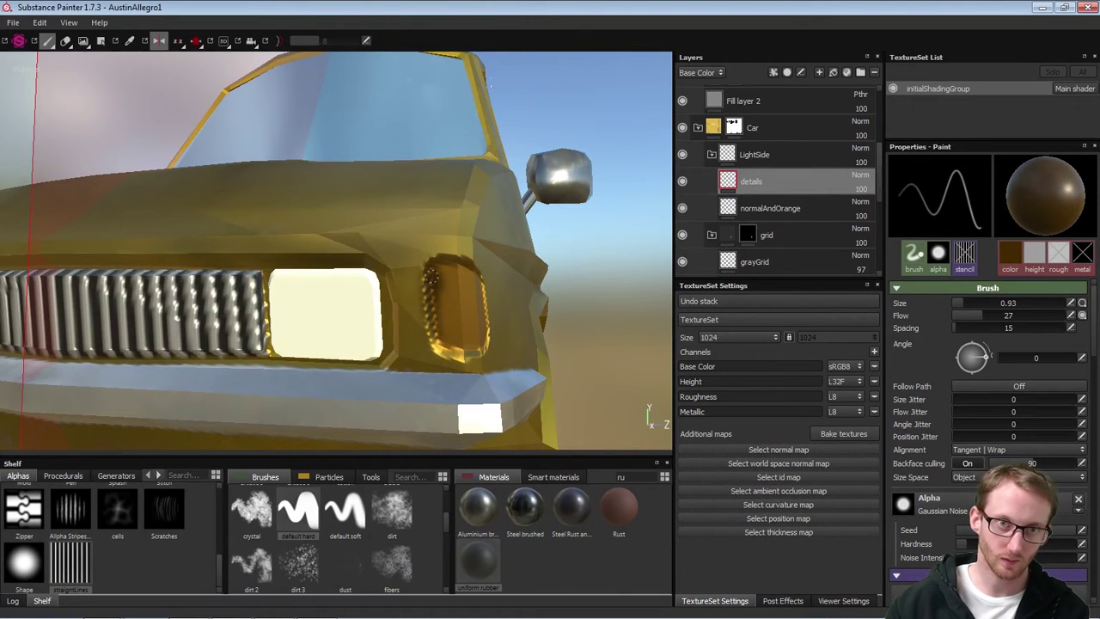
key(bracketright)
key(bracketright)
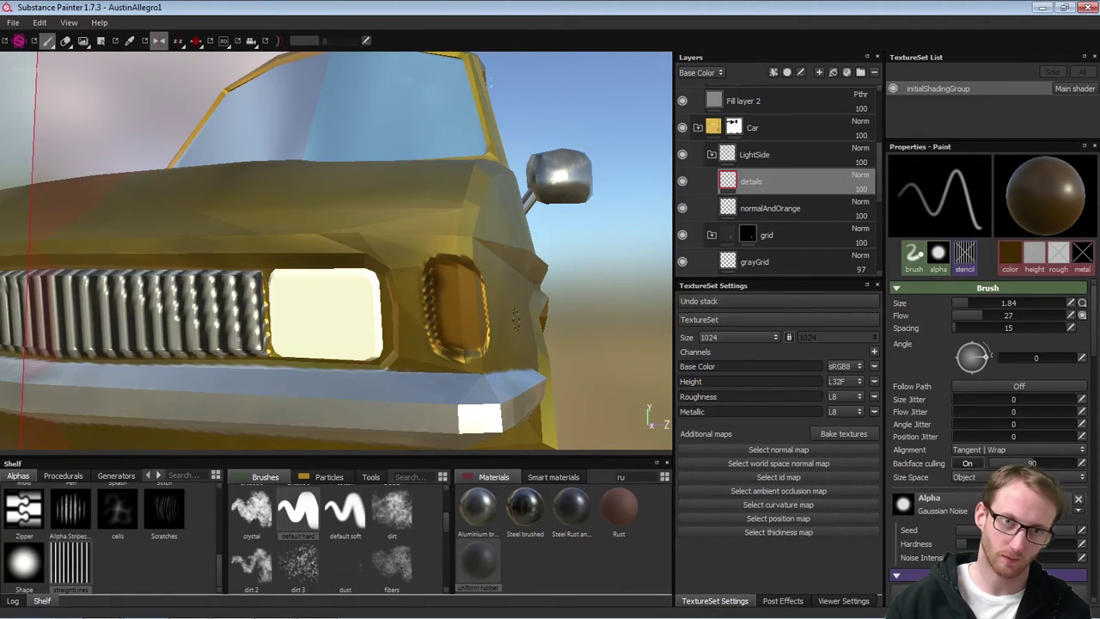
alt+drag(550, 296, 474, 351)
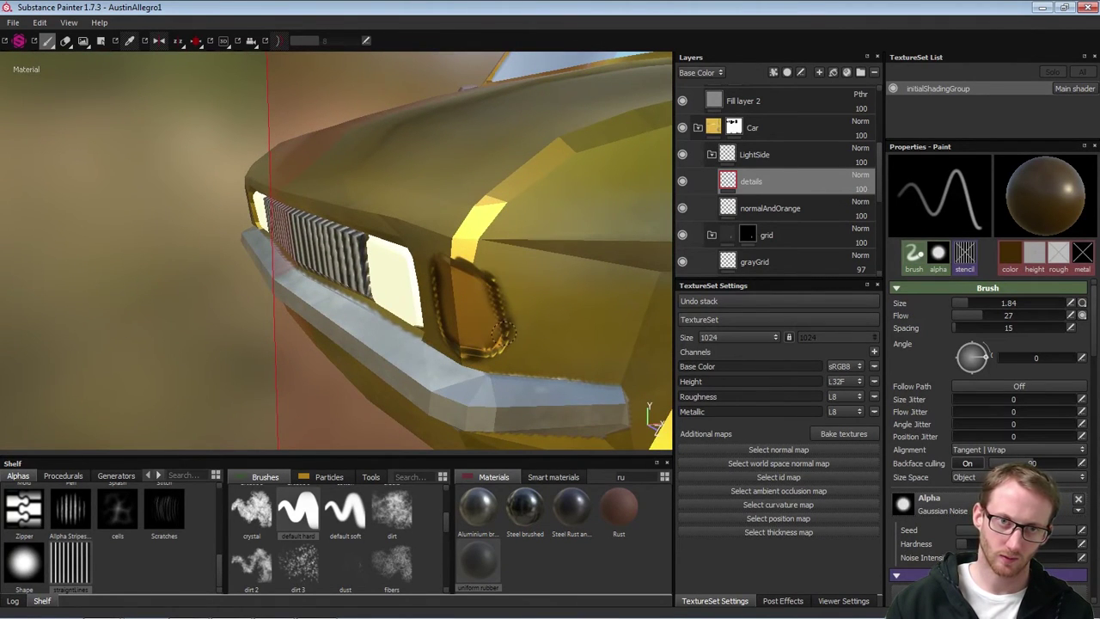
mouse_move(448, 356)
alt+mouse_down()
mouse_move(515, 306)
mouse_move(515, 269)
mouse_move(405, 265)
mouse_move(415, 255)
alt+mouse_up()
Erase the excess dark shading around the side light and set the details layer's opacity to 92
key(e)
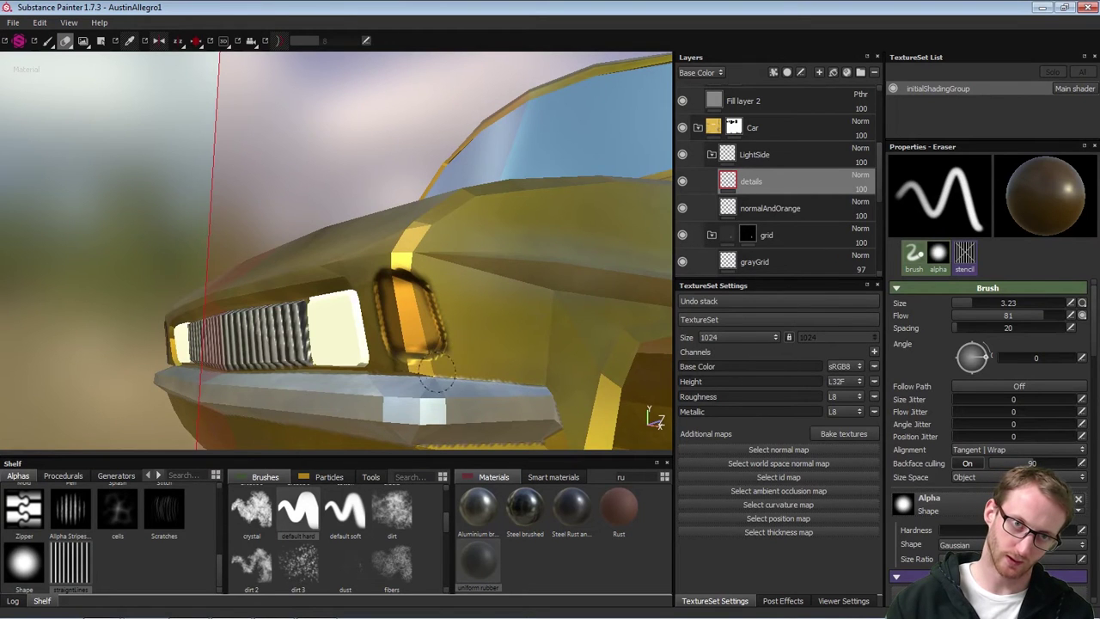
alt+drag(486, 341, 468, 334)
alt+drag(407, 317, 387, 381)
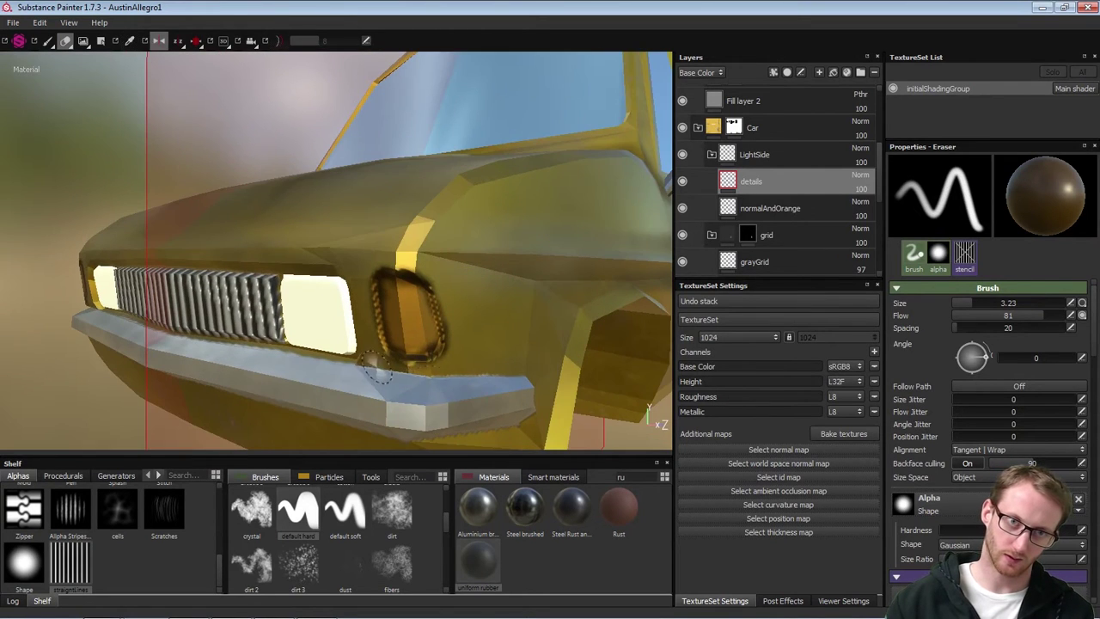
alt+drag(496, 354, 508, 280)
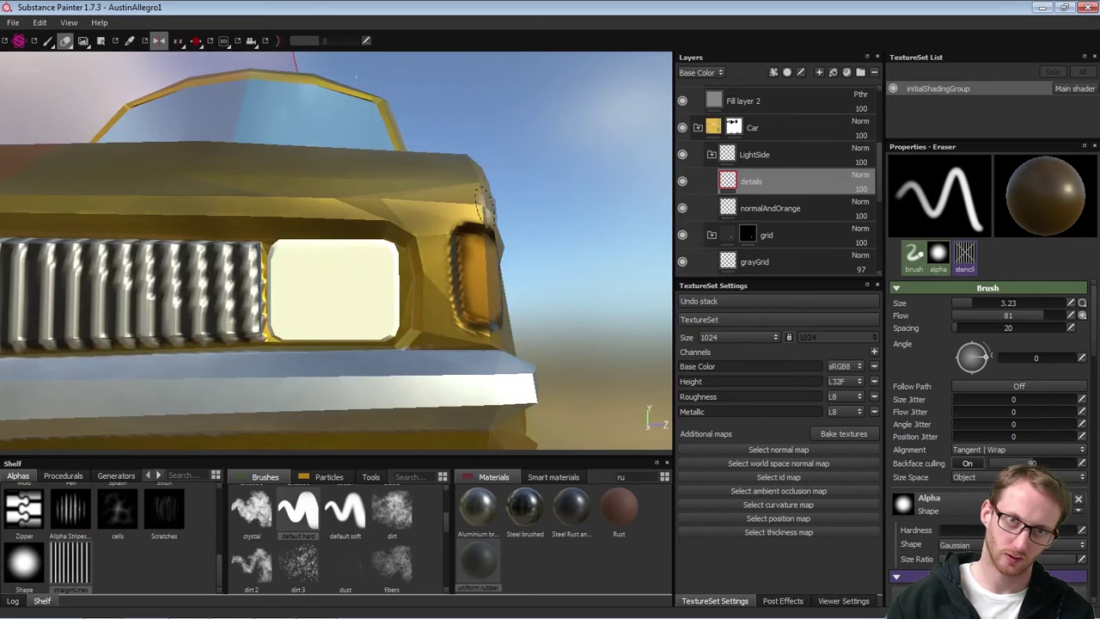
drag(864, 199, 888, 204)
mouse_move(641, 255)
alt+mouse_down()
mouse_move(579, 230)
mouse_move(372, 234)
mouse_move(527, 223)
mouse_move(488, 232)
alt+mouse_up()
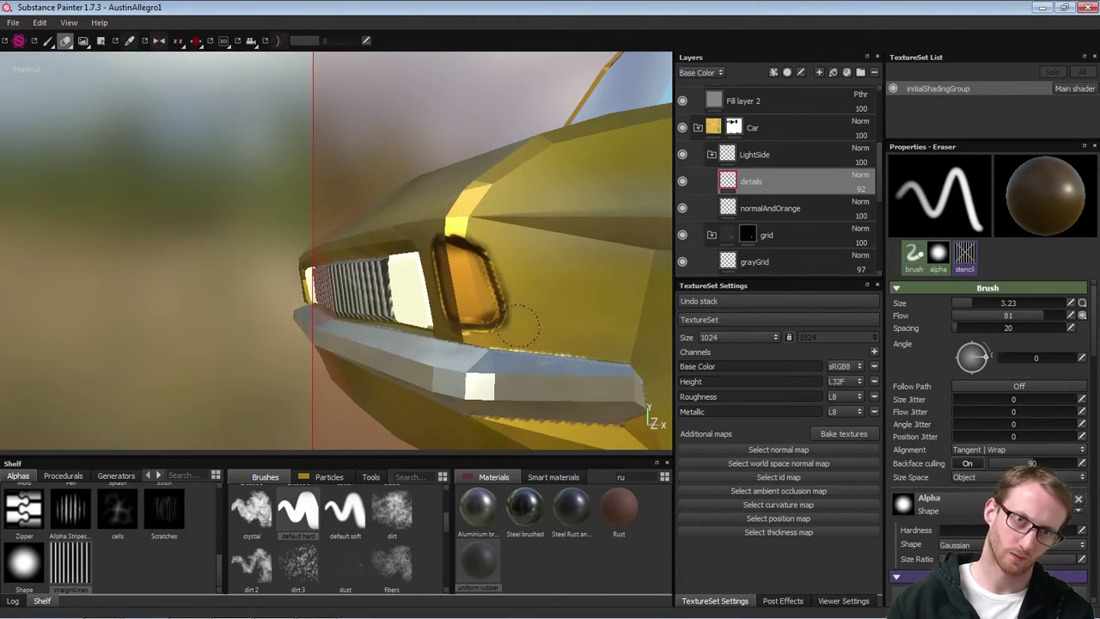
Return to the Paint brush and set its base color to bright orange (1.000, 0.433, 0.000)
alt+drag(508, 326, 530, 312)
alt+right_drag(530, 312, 180, 313)
mouse_move(181, 313)
alt+mouse_down()
mouse_move(373, 324)
mouse_move(327, 327)
mouse_move(314, 295)
alt+mouse_up()
key(1)
alt+right_drag(314, 295, 505, 270)
alt+middle_drag(505, 270, 464, 226)
mouse_move(464, 227)
alt+mouse_down()
mouse_move(430, 243)
mouse_move(418, 225)
alt+mouse_up()
alt+right_drag(451, 214, 550, 249)
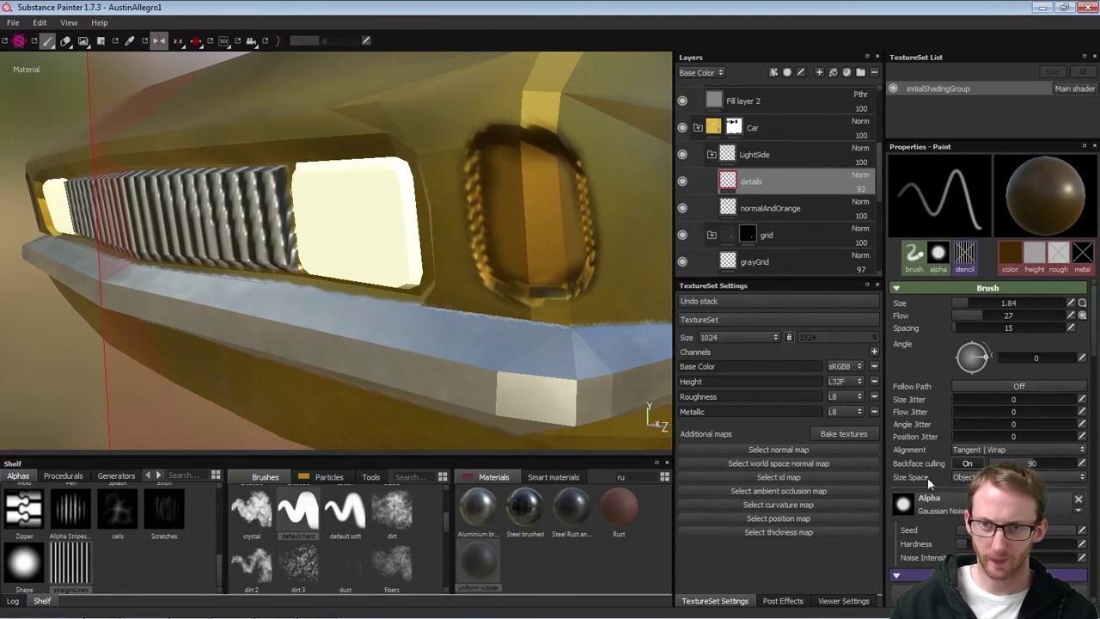
drag(1093, 340, 1089, 396)
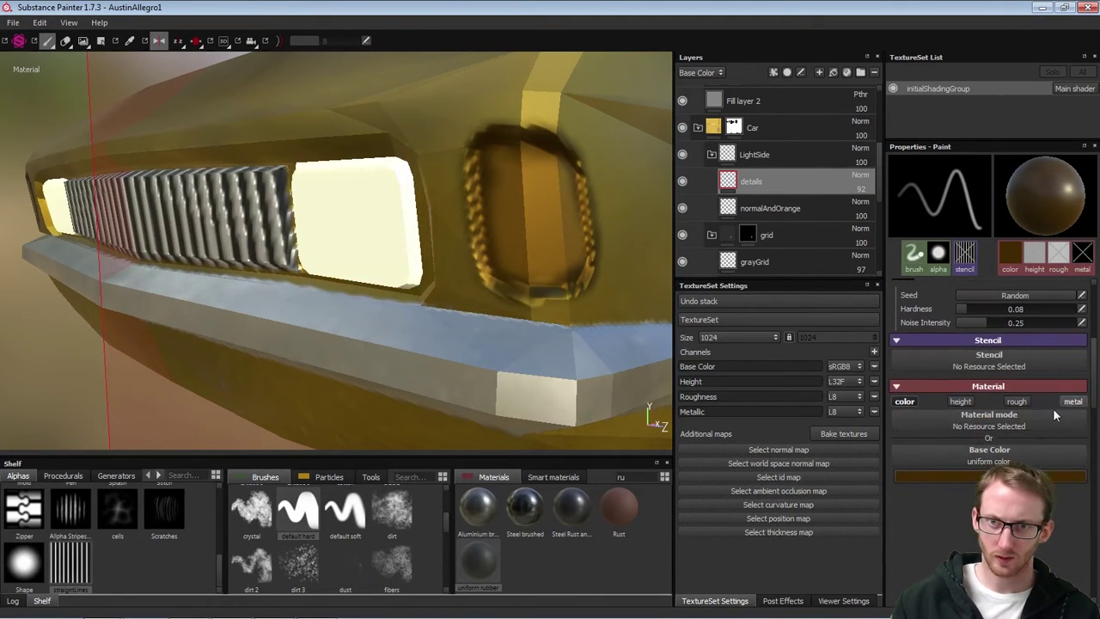
click(952, 475)
drag(873, 432, 946, 422)
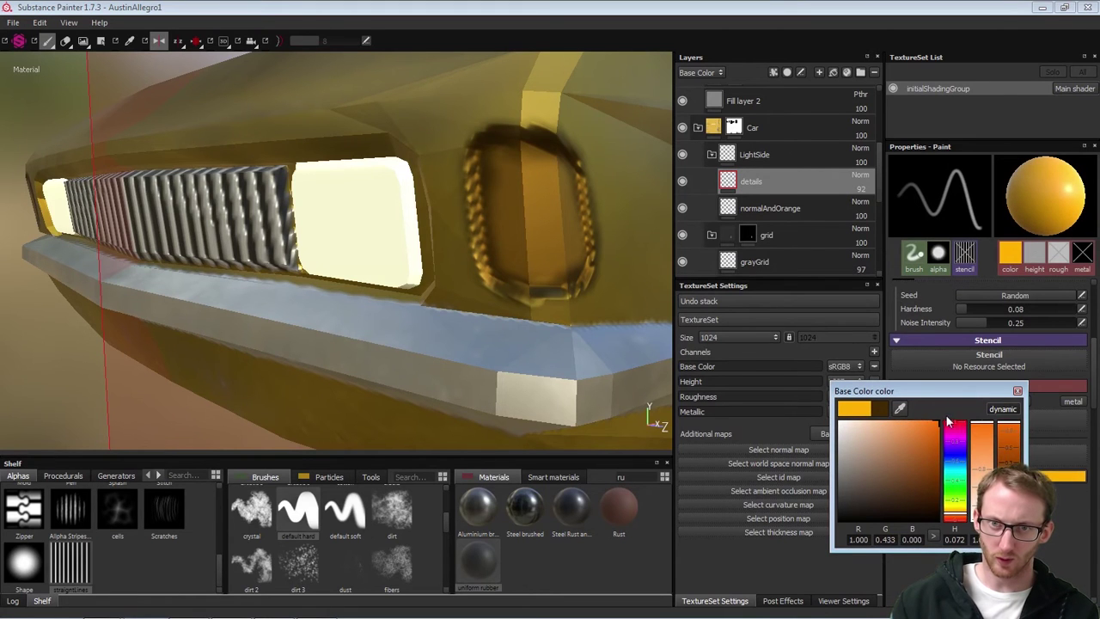
click(1017, 390)
Reduce the paint brush size and add a paint layer named "light" above the details layer
alt+drag(481, 210, 515, 187)
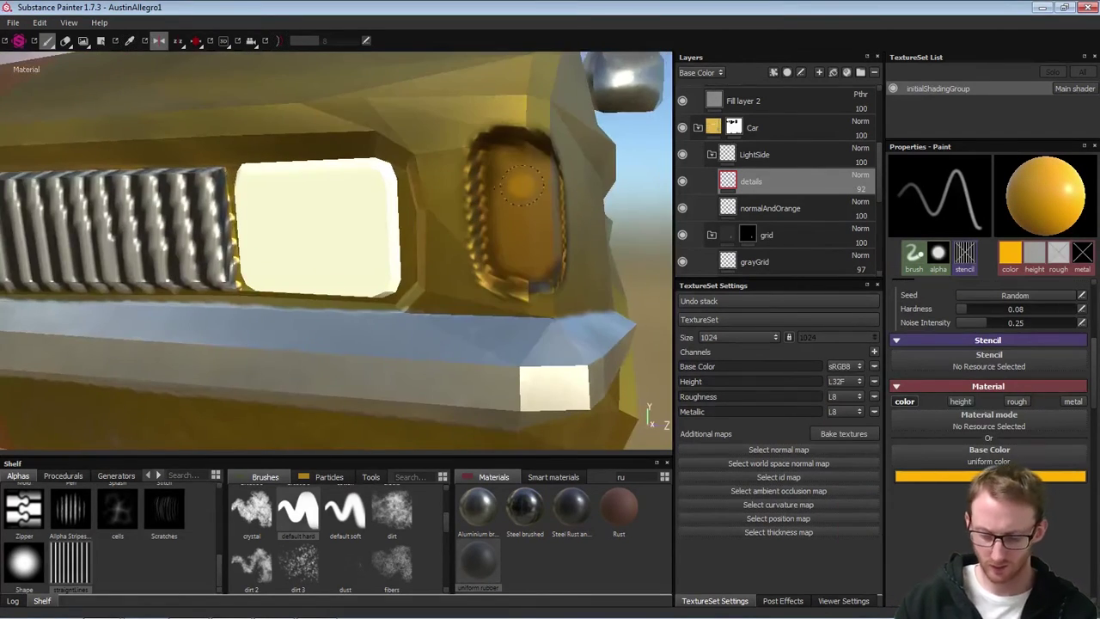
key(bracketleft)
key(bracketleft)
key(bracketleft)
key(bracketleft)
click(818, 73)
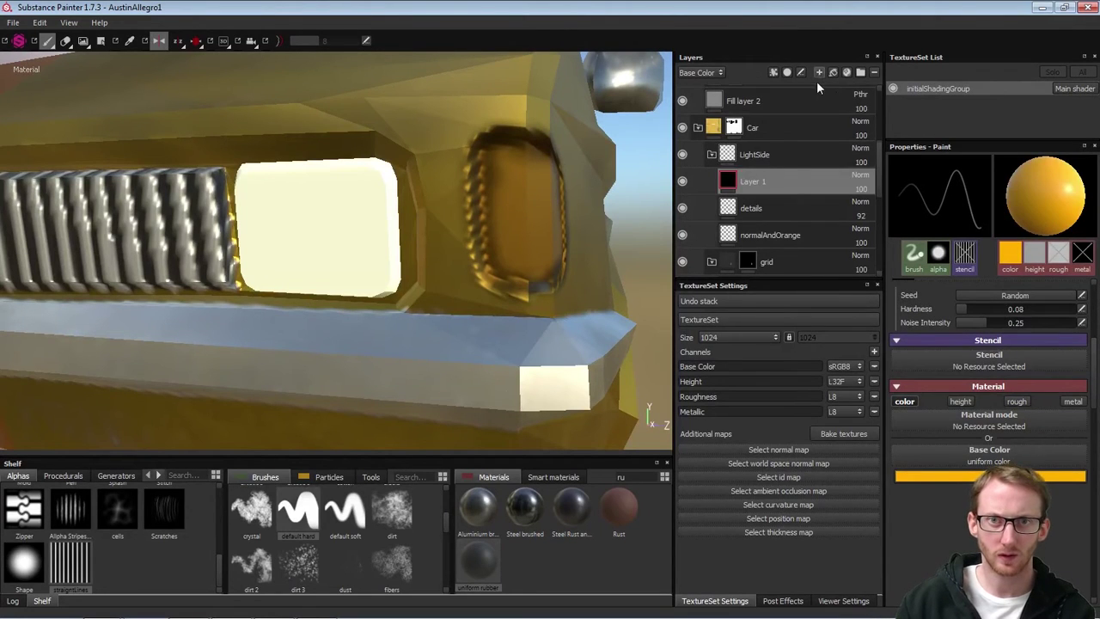
double_click(757, 181)
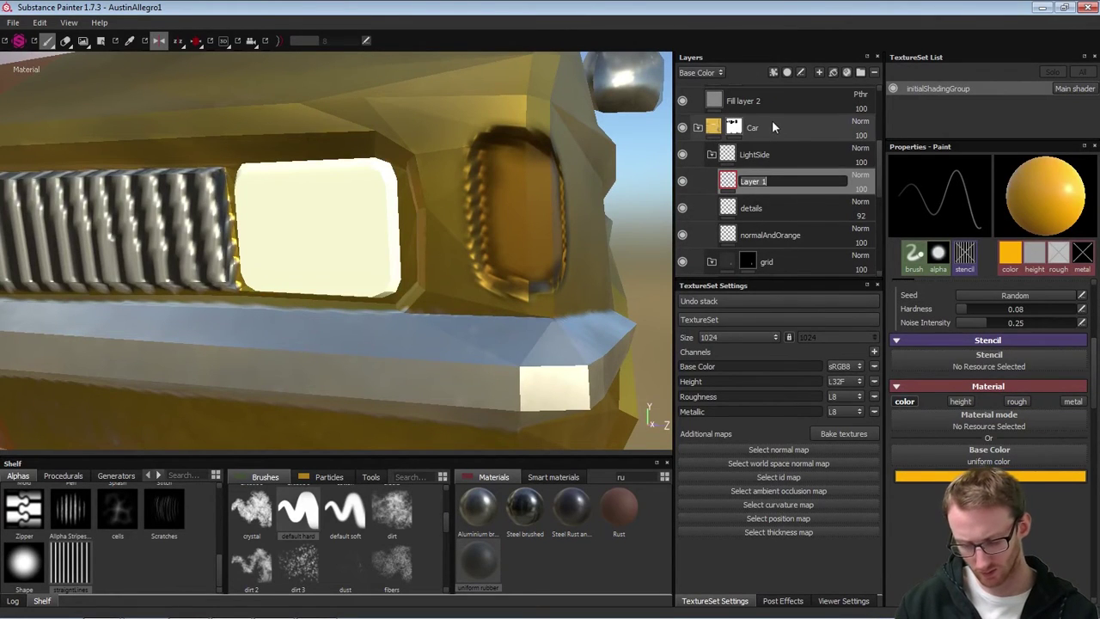
text(light)
key(Return)
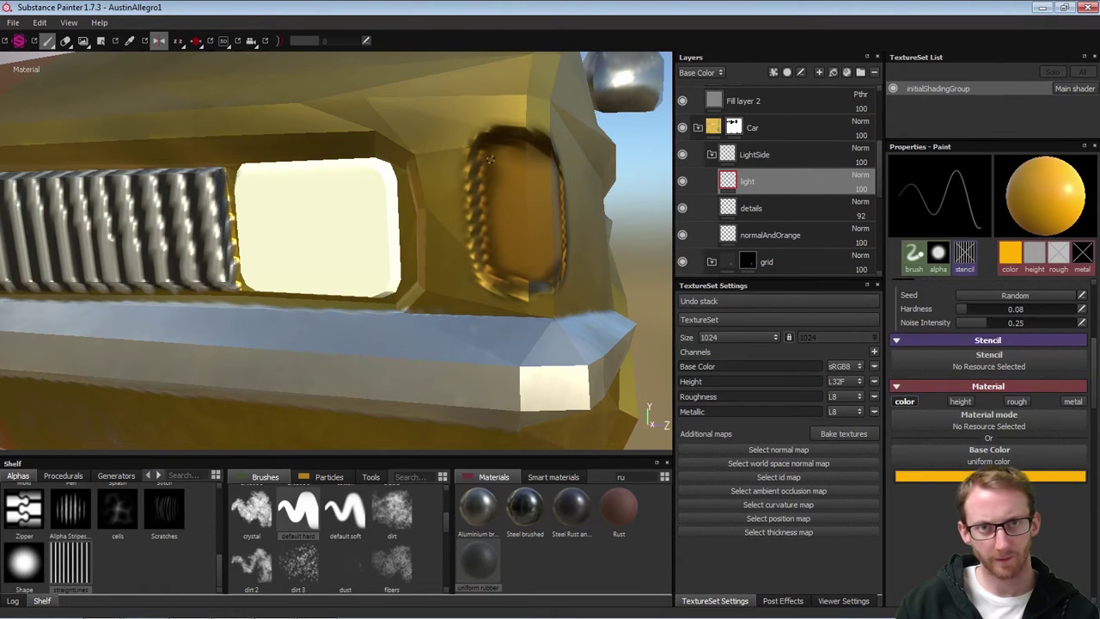
Set the brush hardness to 0.35 and paint bright orange highlights on the front and side faces of the side light
drag(988, 307, 997, 308)
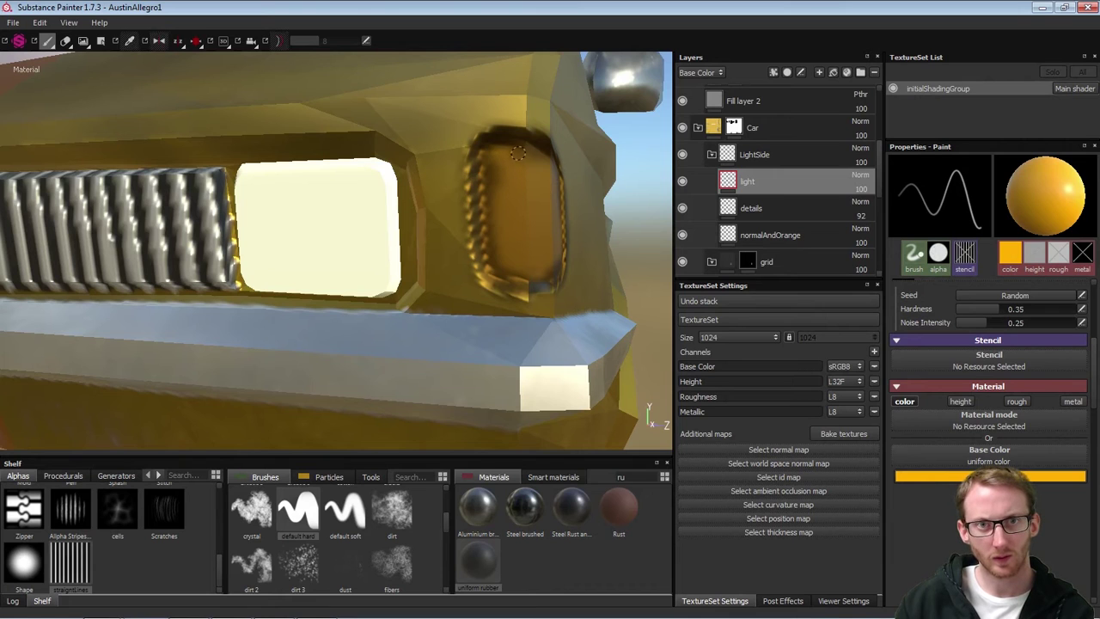
mouse_move(531, 153)
alt+mouse_down()
mouse_move(538, 164)
mouse_move(502, 181)
mouse_move(504, 165)
mouse_move(483, 206)
mouse_move(488, 164)
alt+mouse_up()
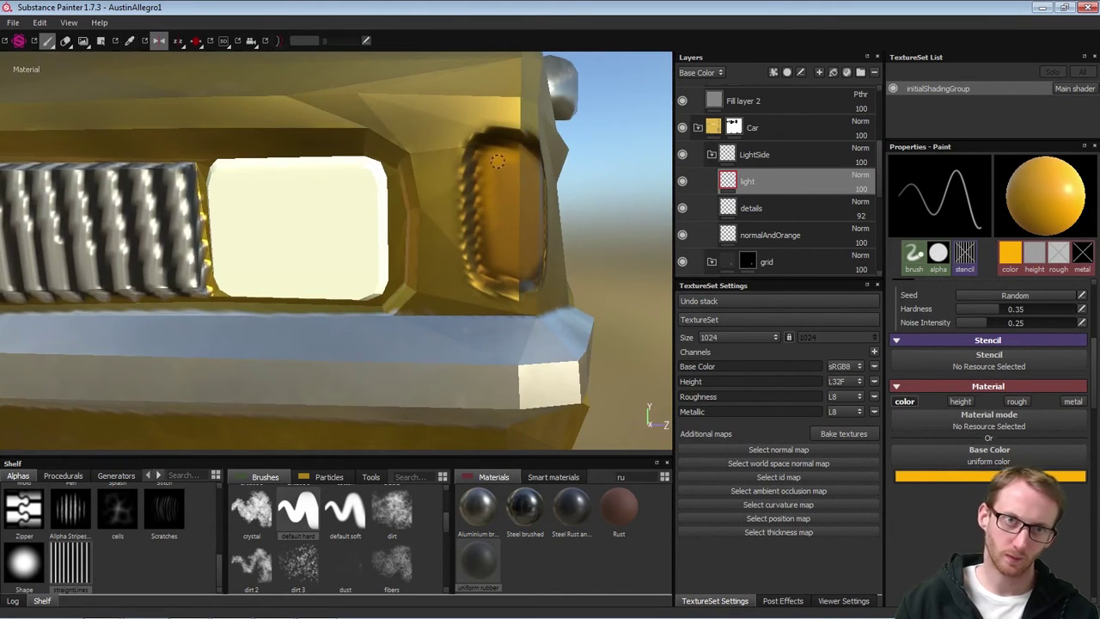
mouse_move(489, 215)
mouse_down()
mouse_move(489, 258)
mouse_move(450, 213)
mouse_up()
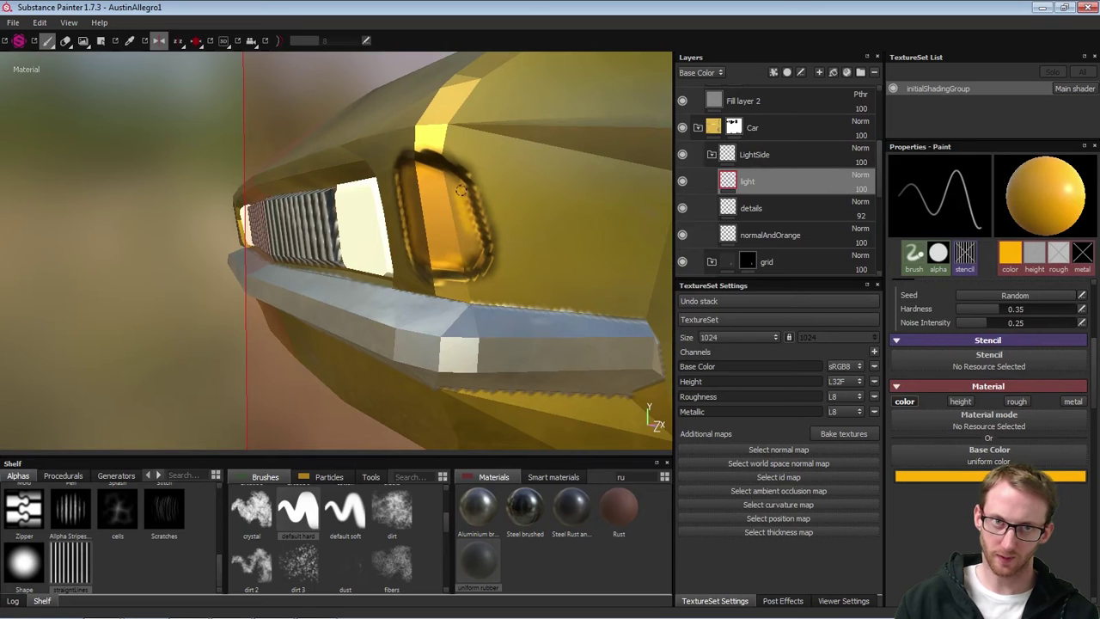
alt+drag(458, 190, 440, 166)
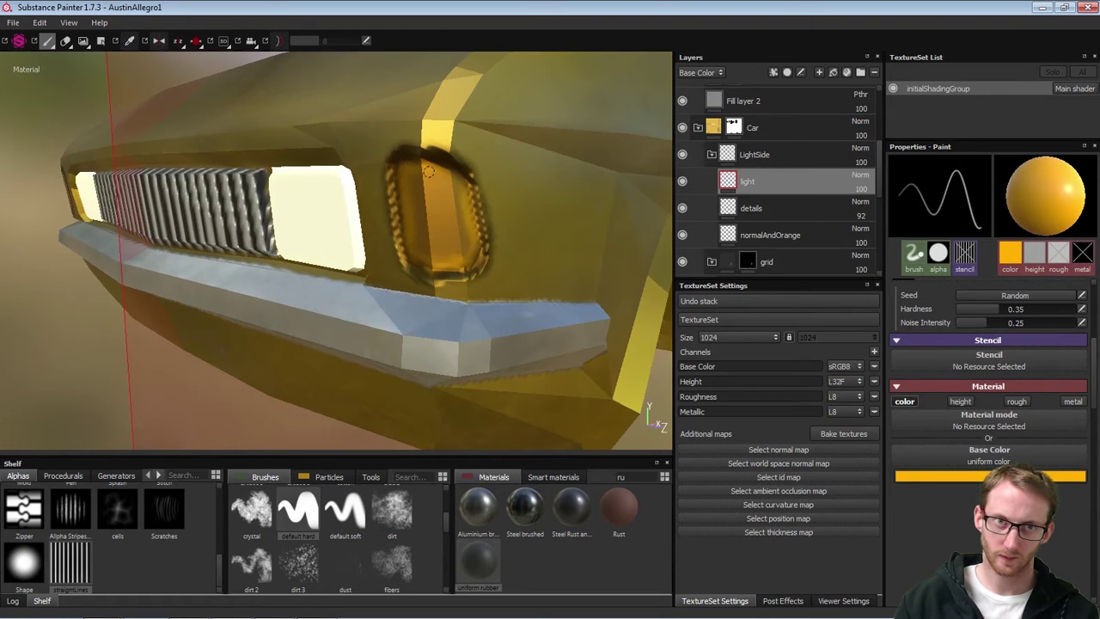
alt+drag(489, 193, 440, 168)
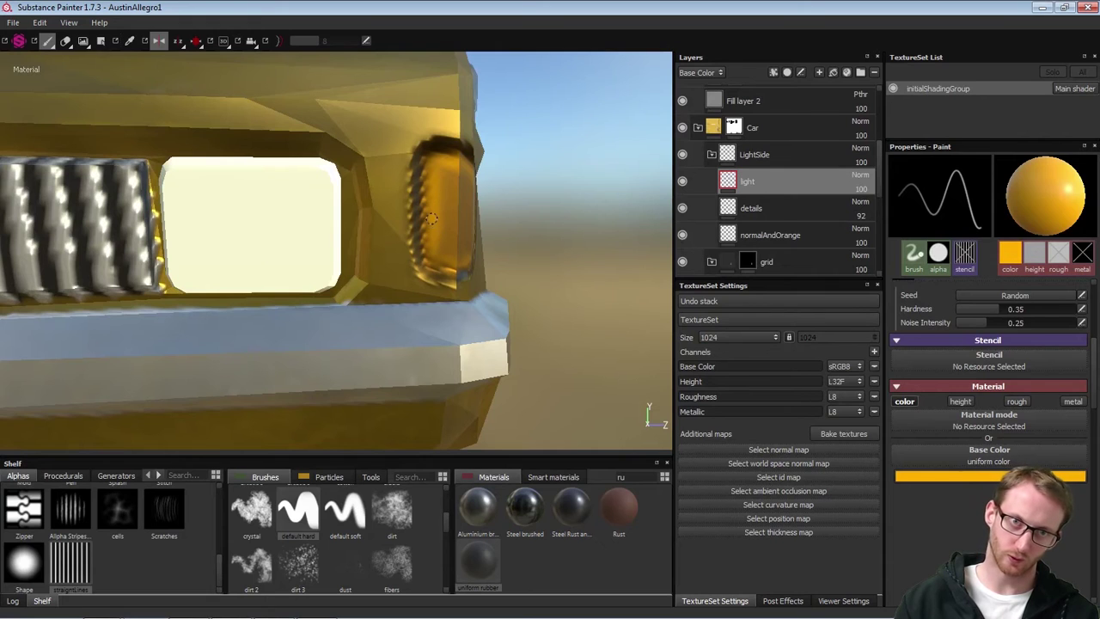
alt+drag(453, 255, 410, 193)
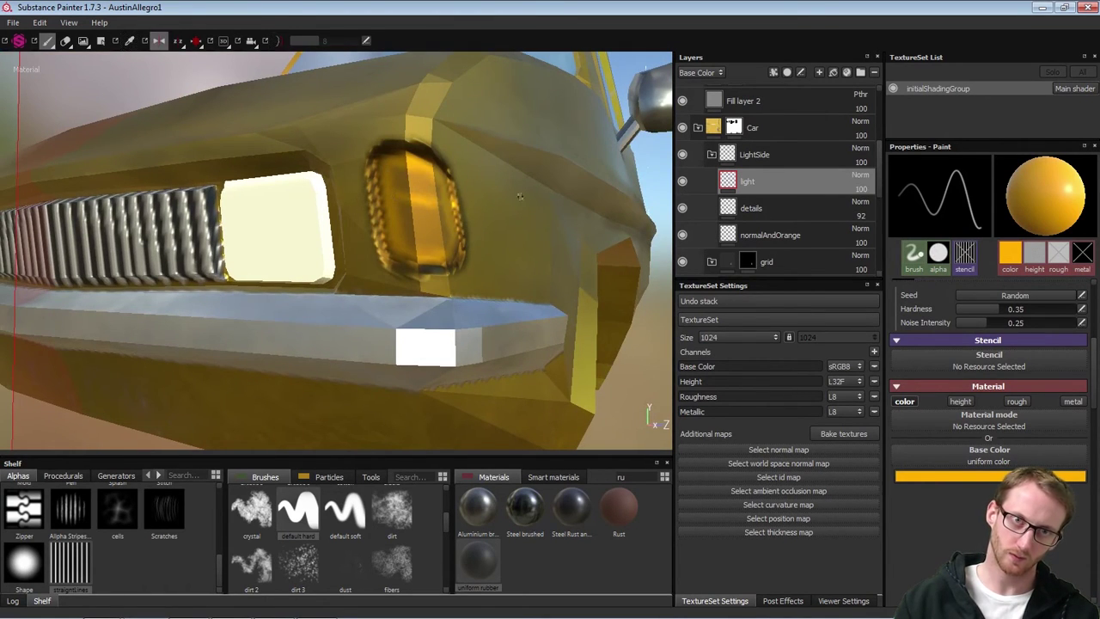
alt+drag(471, 203, 409, 204)
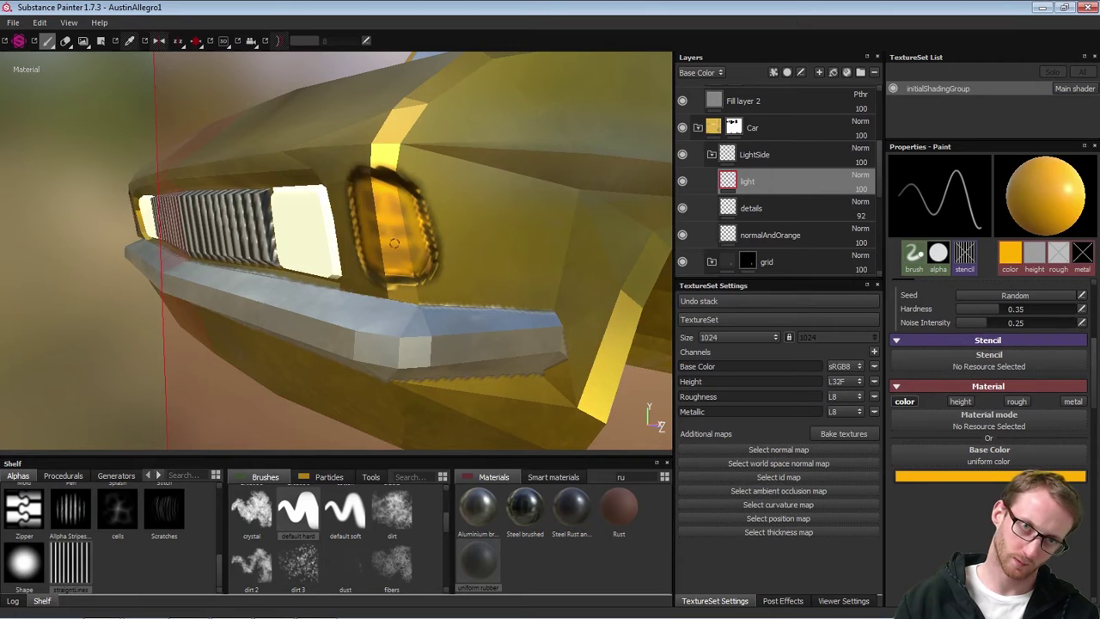
alt+drag(390, 249, 430, 244)
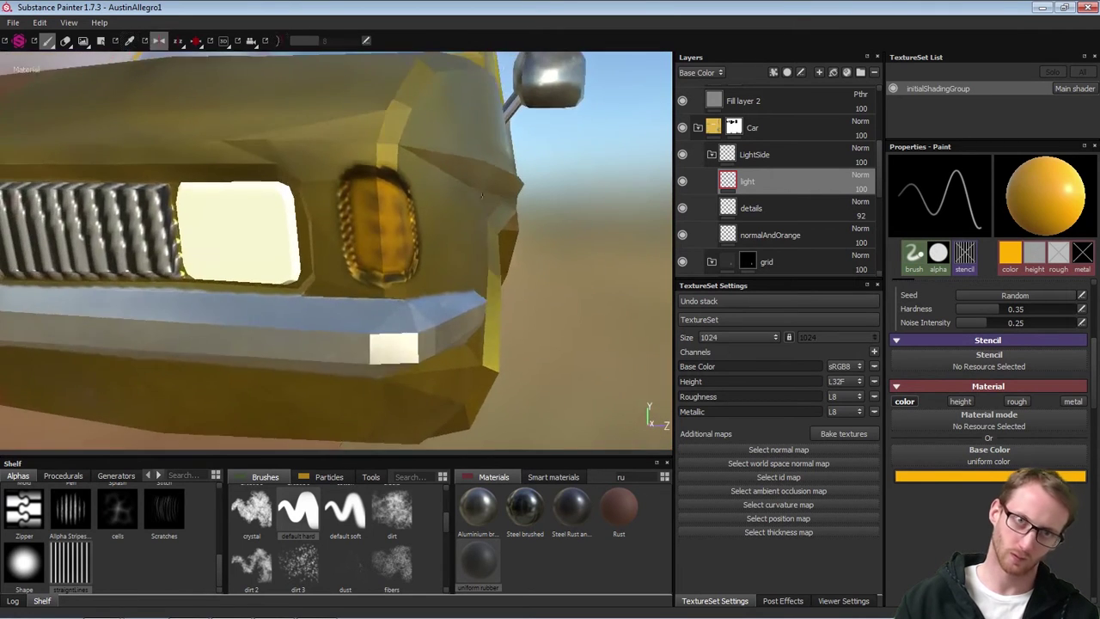
Check the side light from a distance and add more bright orange highlight strokes across its lens
alt+right_drag(430, 244, 319, 235)
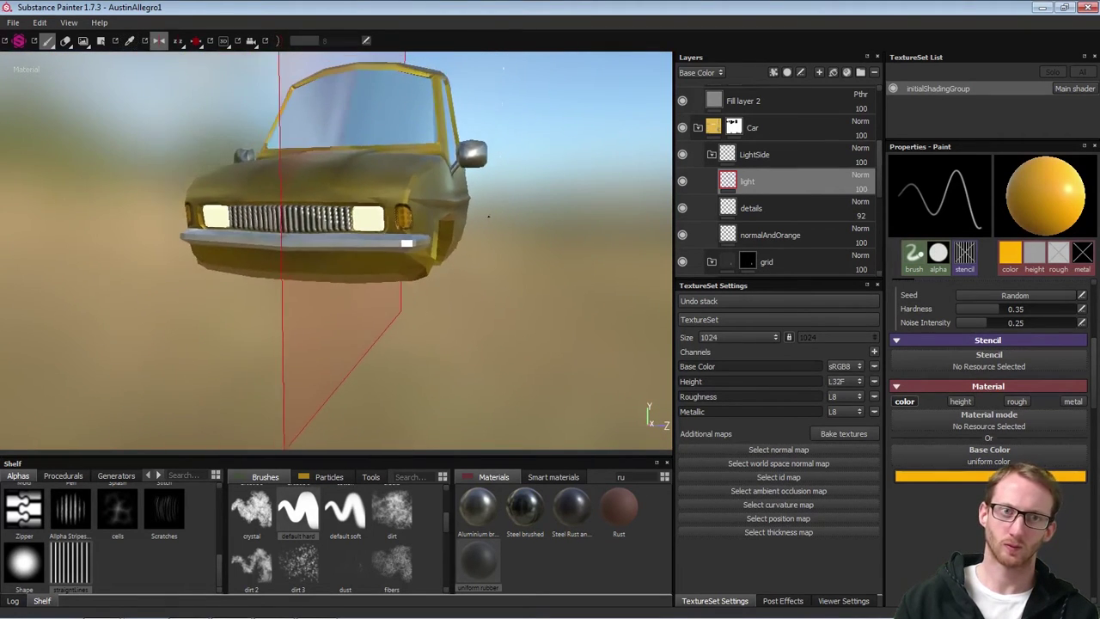
alt+drag(320, 236, 421, 252)
alt+drag(539, 210, 437, 223)
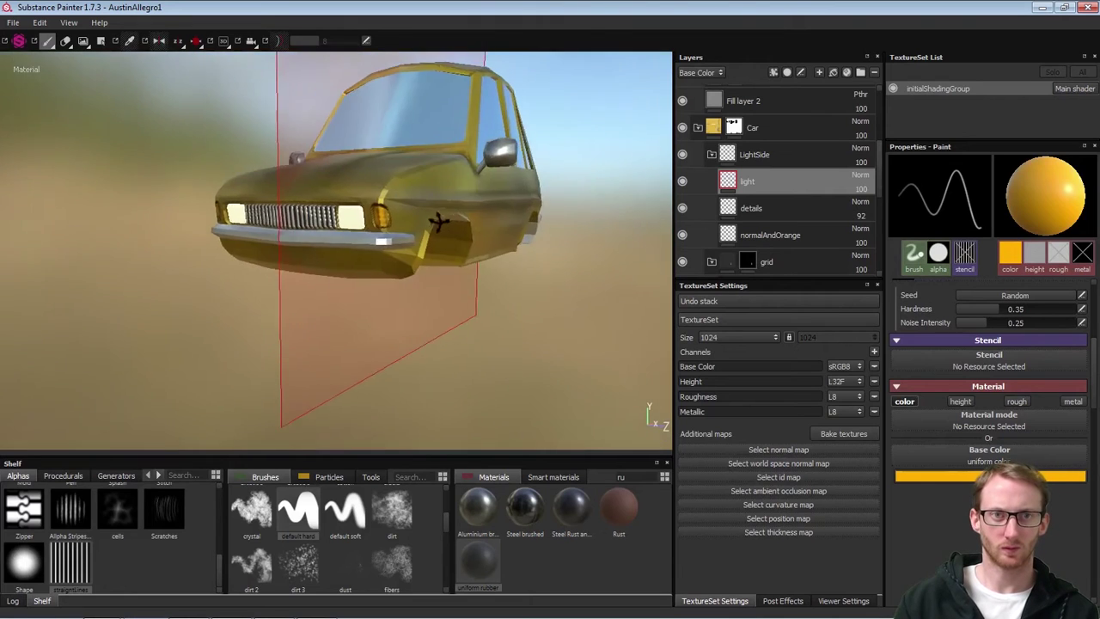
alt+right_drag(437, 223, 552, 233)
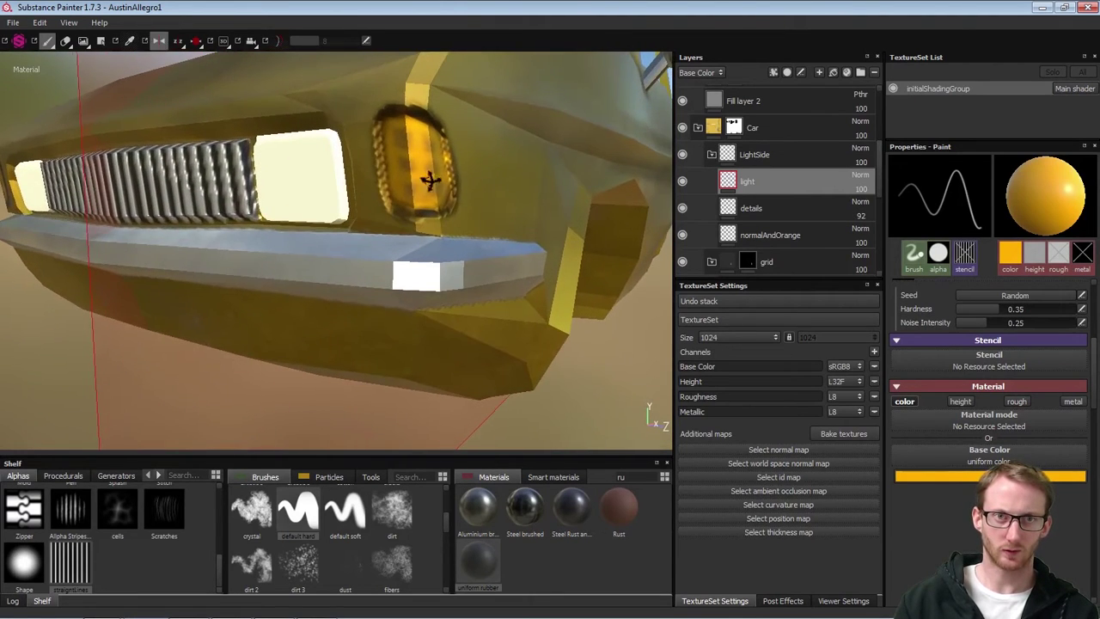
alt+drag(431, 178, 393, 144)
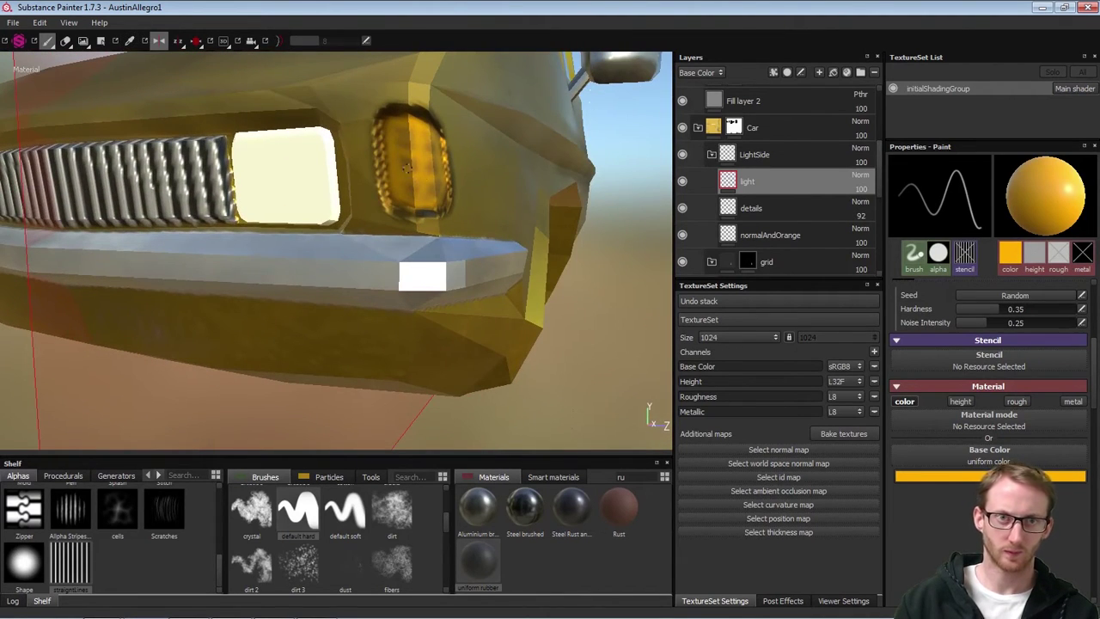
alt+drag(502, 183, 592, 187)
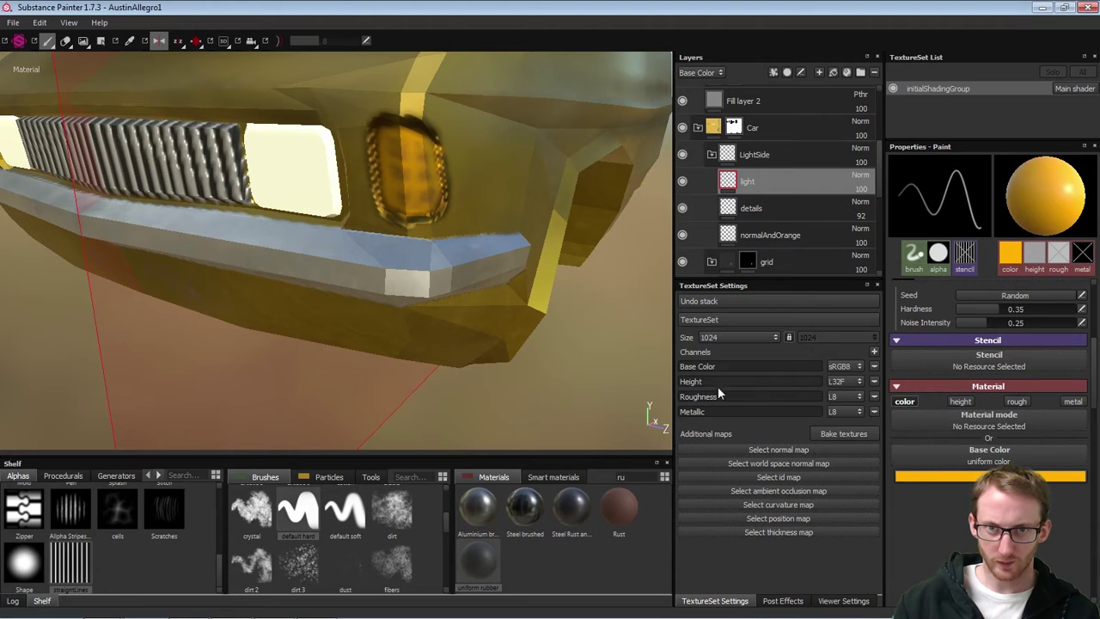
Add an Emissive channel to the texture set and a new paint layer above the light layer
click(873, 351)
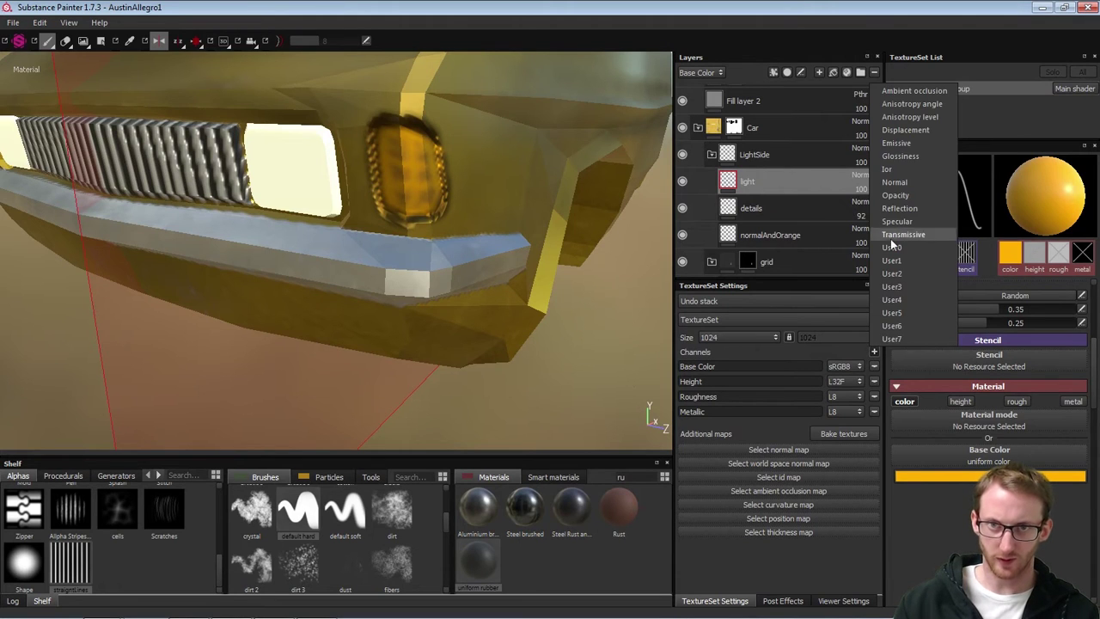
click(914, 142)
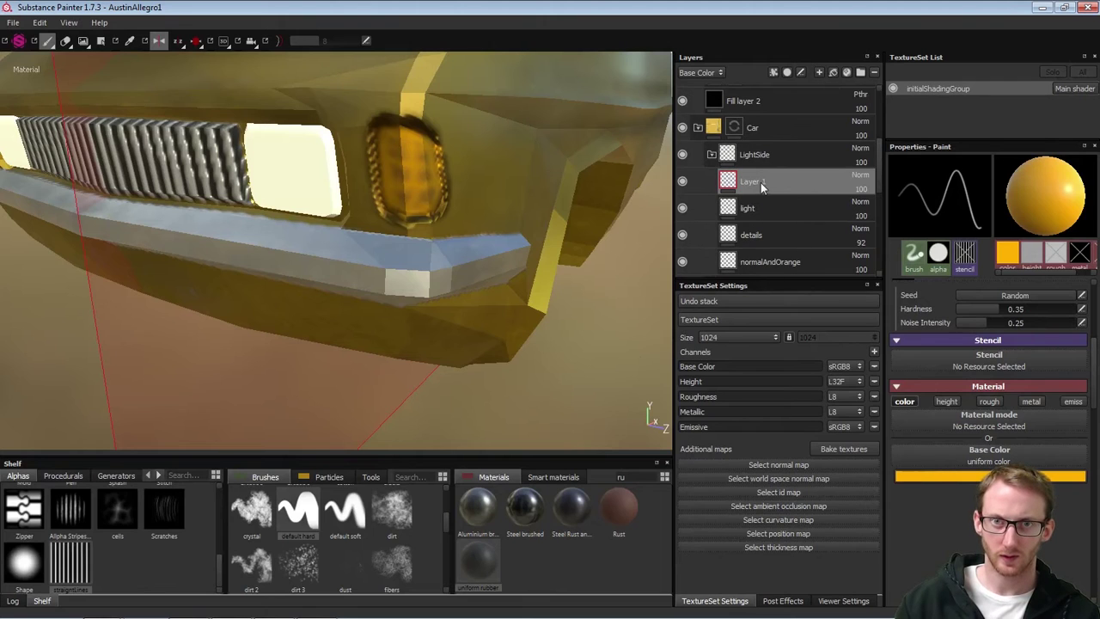
Name the new paint layer "emissive" and limit the brush material to the emissive channel only
text(emissive)
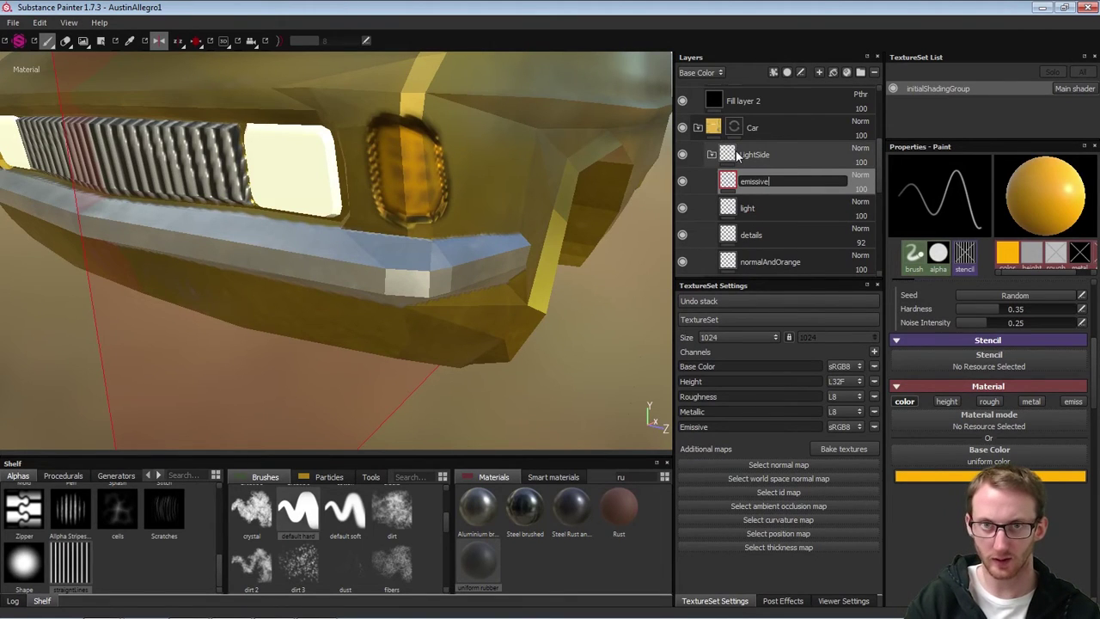
click(1073, 404)
click(913, 401)
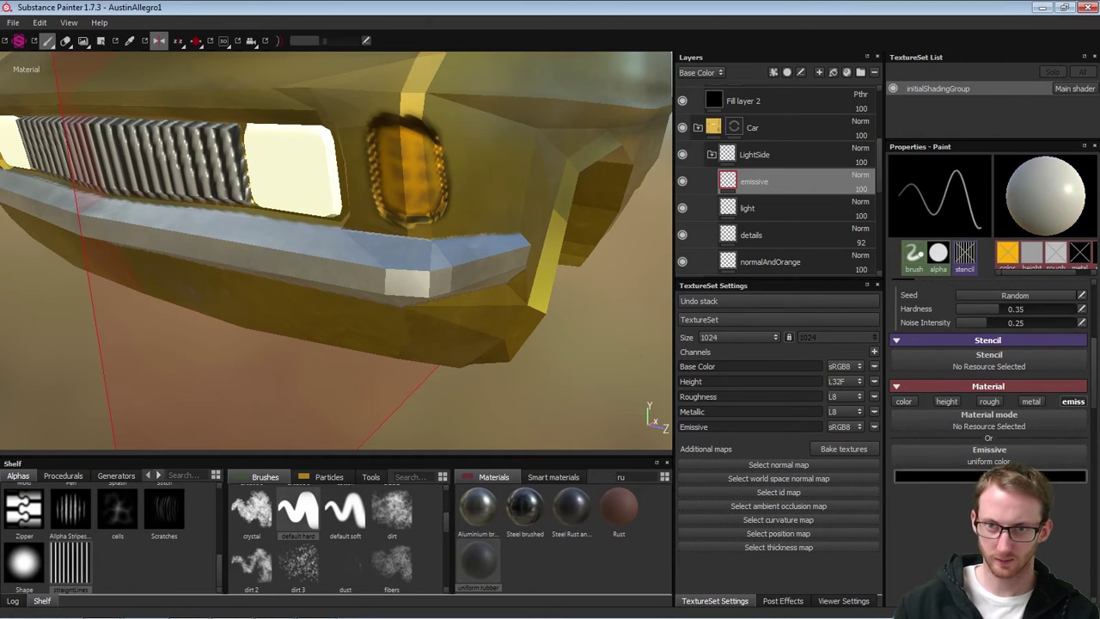
Set the brush's emissive color to saturated orange, R 0.954, G 0.561, B 0.000
click(976, 475)
mouse_move(927, 467)
mouse_down()
mouse_move(943, 473)
mouse_move(940, 462)
mouse_up()
click(980, 498)
drag(980, 499, 980, 511)
drag(982, 513, 981, 507)
drag(936, 462, 964, 421)
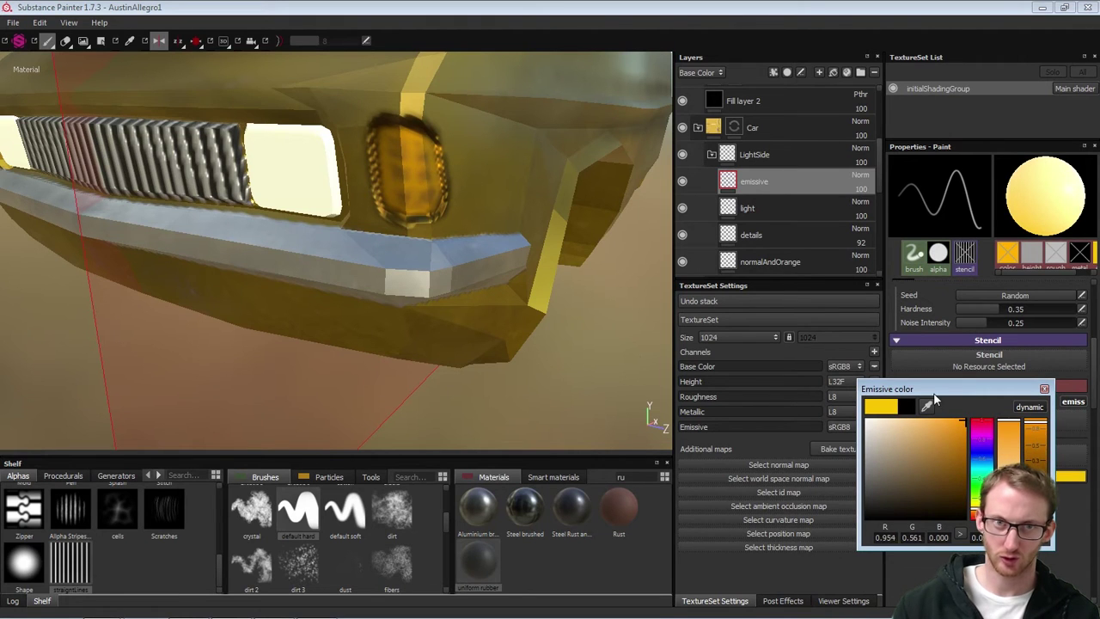
Enlarge the brush, paint the orange emissive glow over the side light's lens, and check it from a distance
alt+drag(378, 204, 430, 171)
key(l)
ctrl+right_drag(389, 146, 402, 145)
mouse_move(402, 145)
mouse_down()
mouse_move(404, 184)
mouse_move(414, 184)
mouse_up()
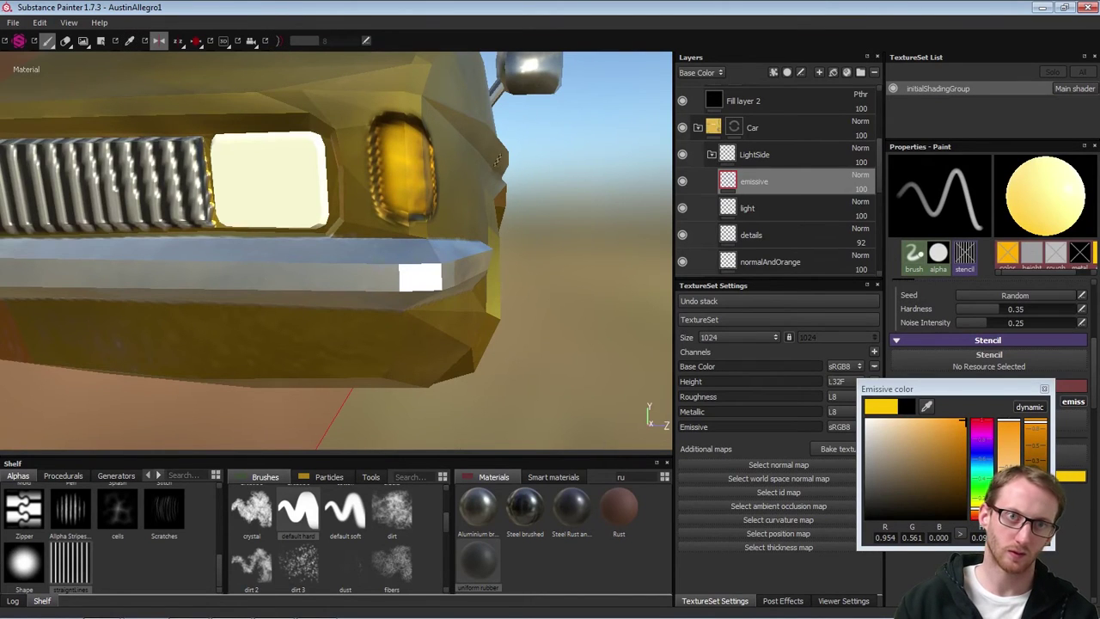
mouse_move(515, 169)
alt+mouse_down()
mouse_move(419, 149)
mouse_move(429, 161)
mouse_move(414, 202)
mouse_move(431, 172)
mouse_move(433, 195)
mouse_move(494, 196)
alt+mouse_up()
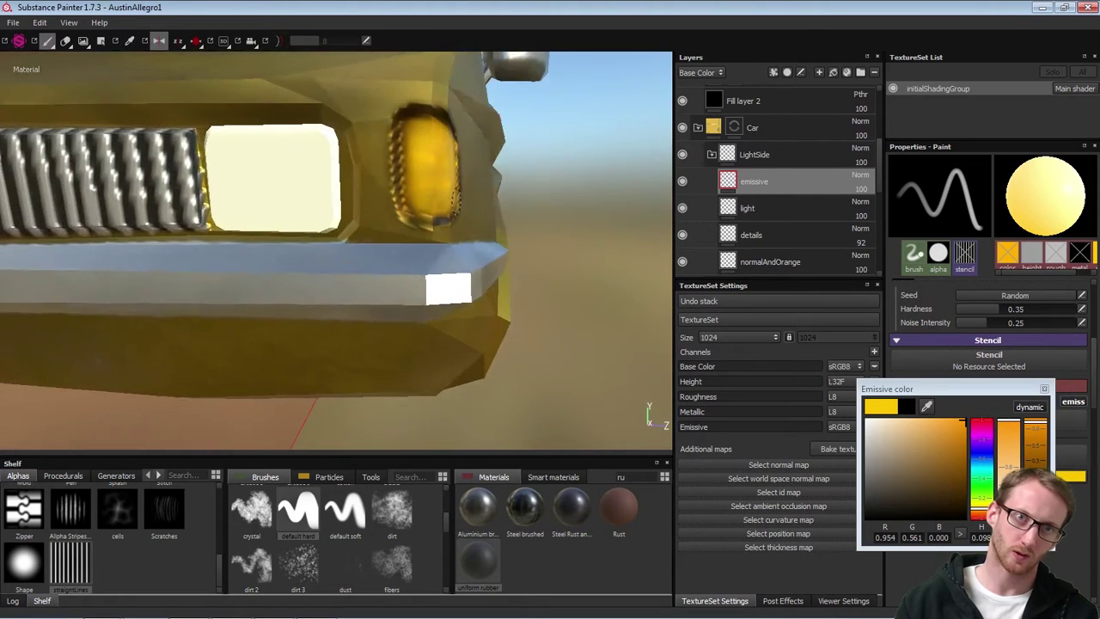
alt+right_drag(494, 196, 341, 233)
alt+drag(399, 267, 341, 256)
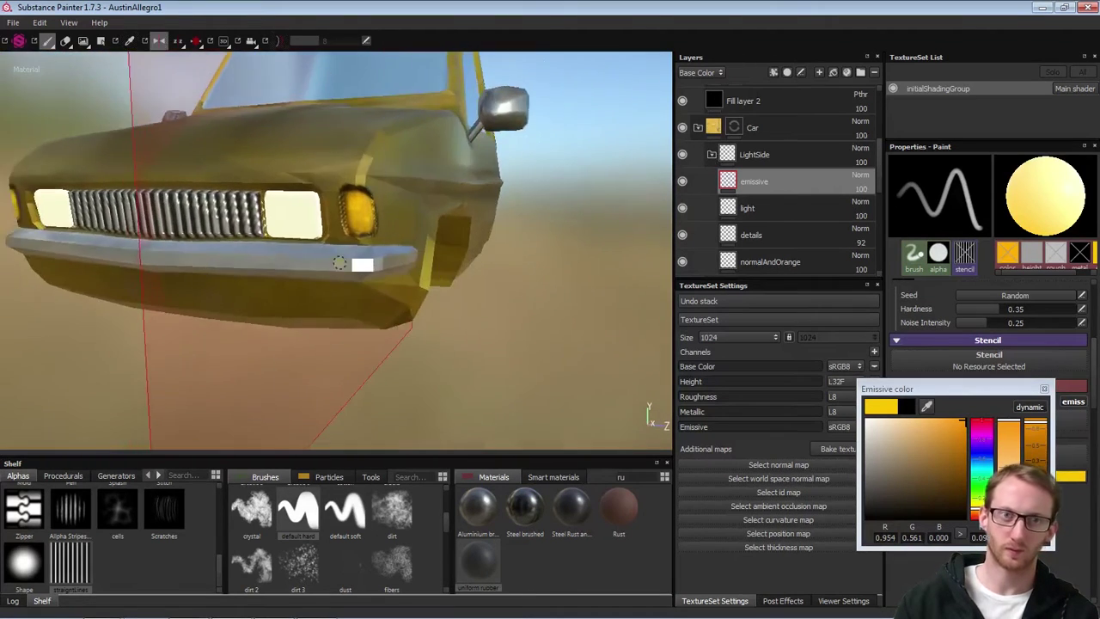
alt+right_drag(341, 256, 469, 266)
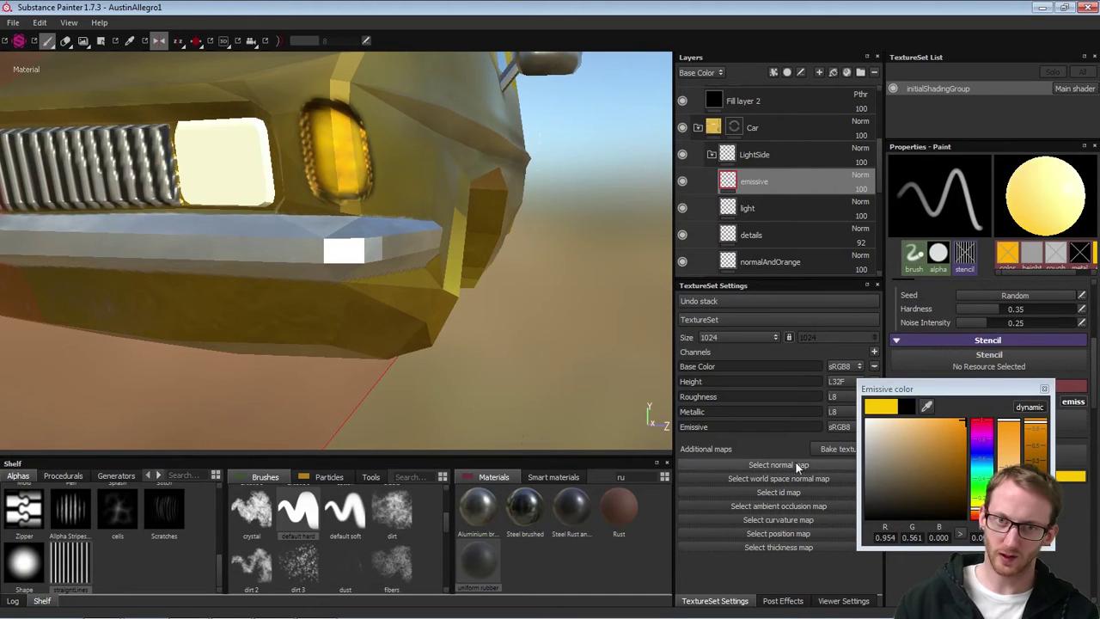
Try a shader emissive intensity of 3.99 and check the side light's glow on the whole car
drag(895, 396, 982, 417)
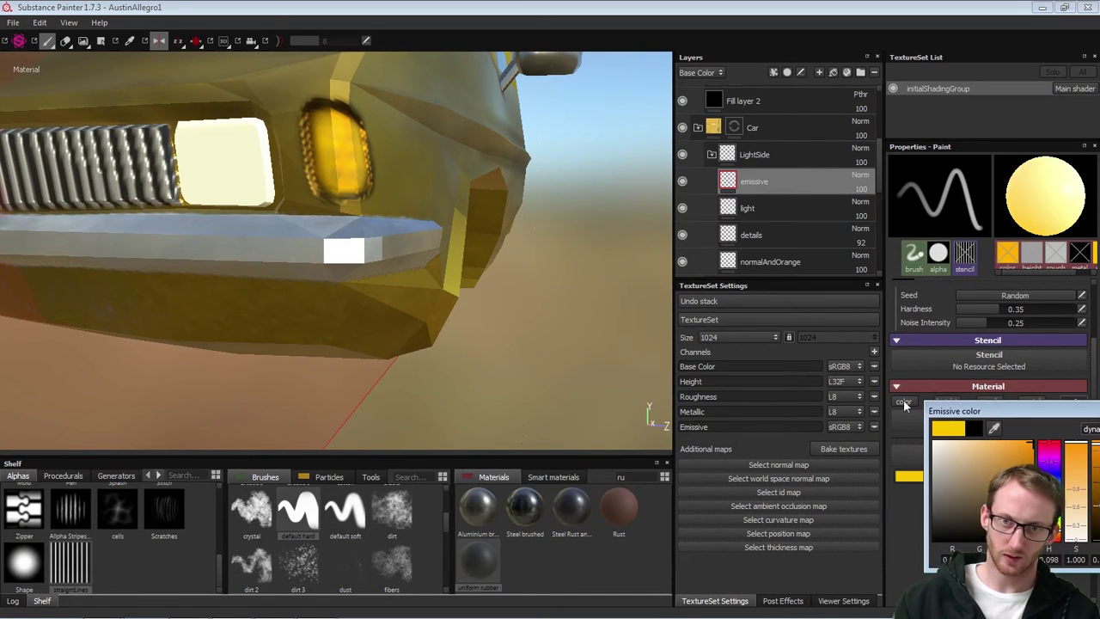
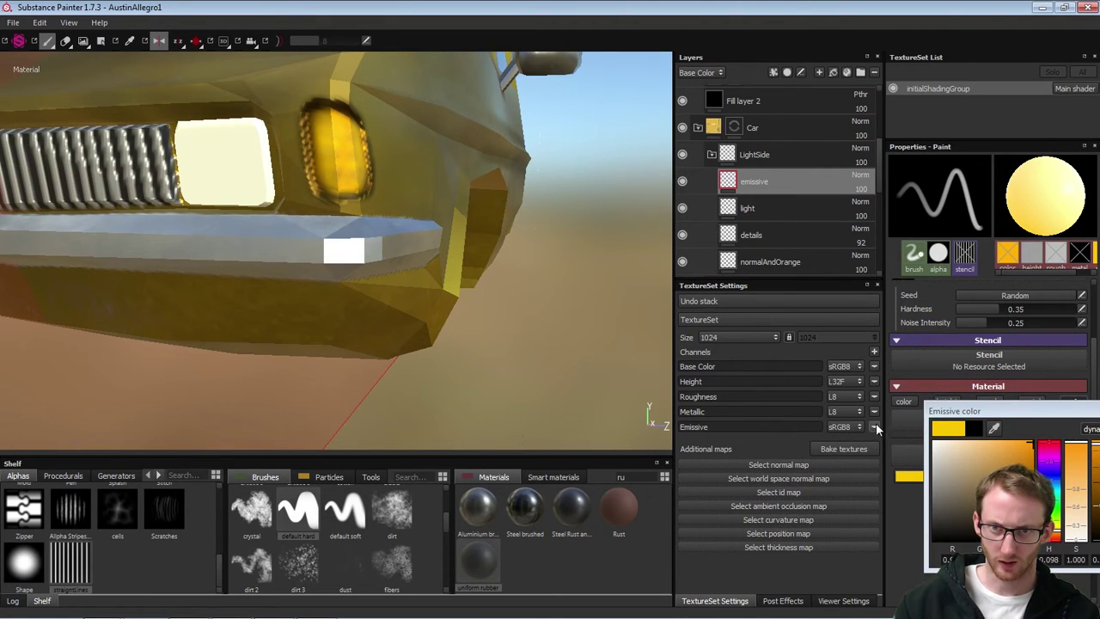
click(783, 600)
click(833, 601)
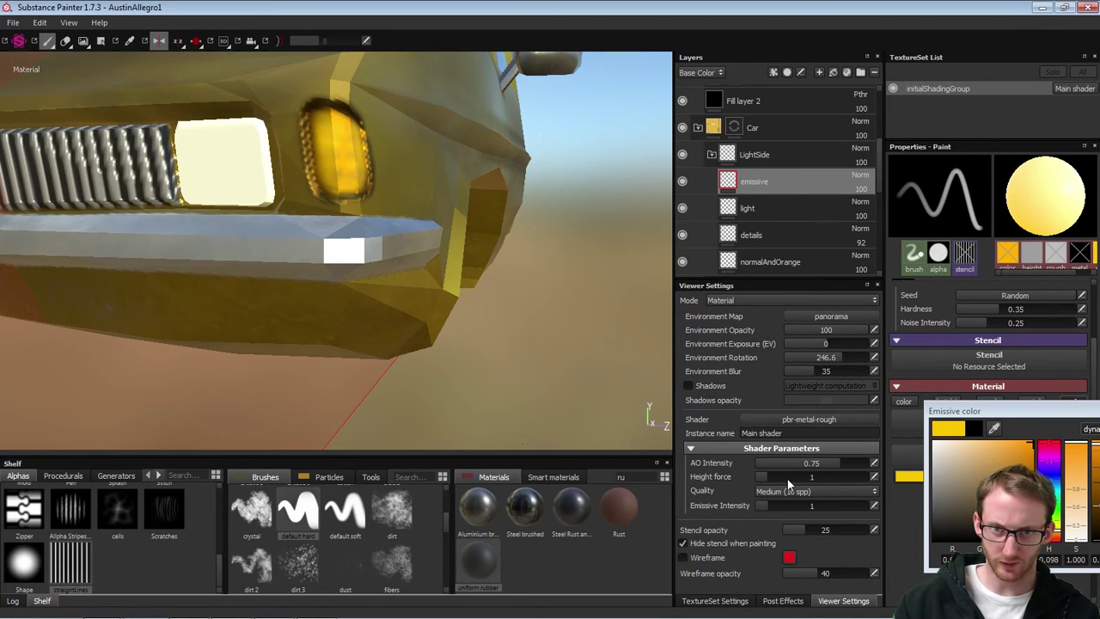
drag(768, 504, 800, 504)
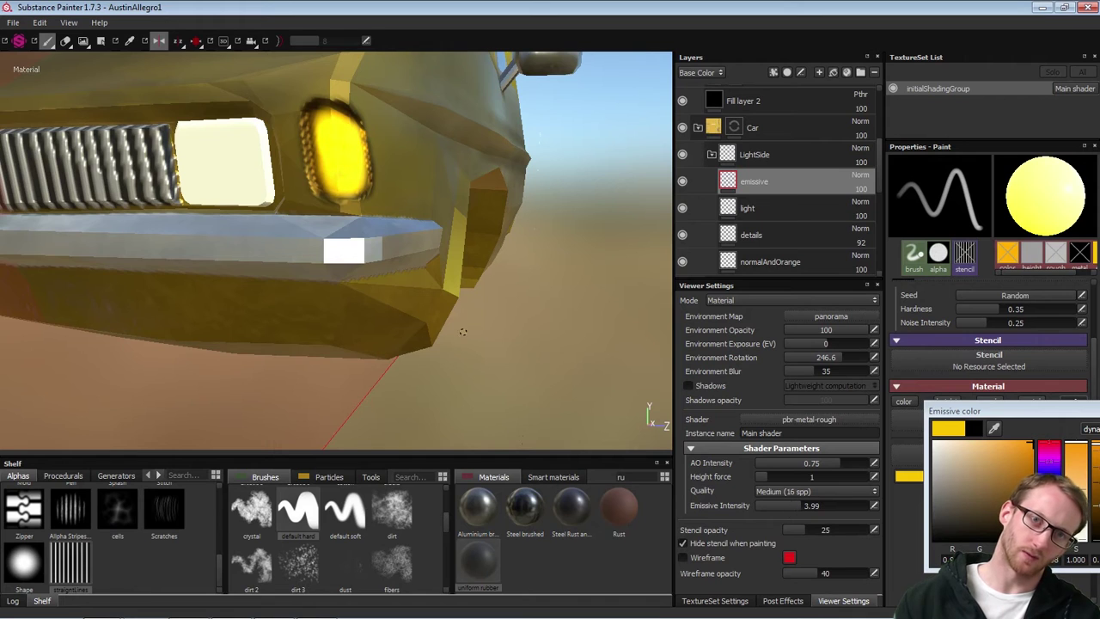
alt+right_drag(462, 332, 170, 317)
alt+drag(169, 317, 296, 329)
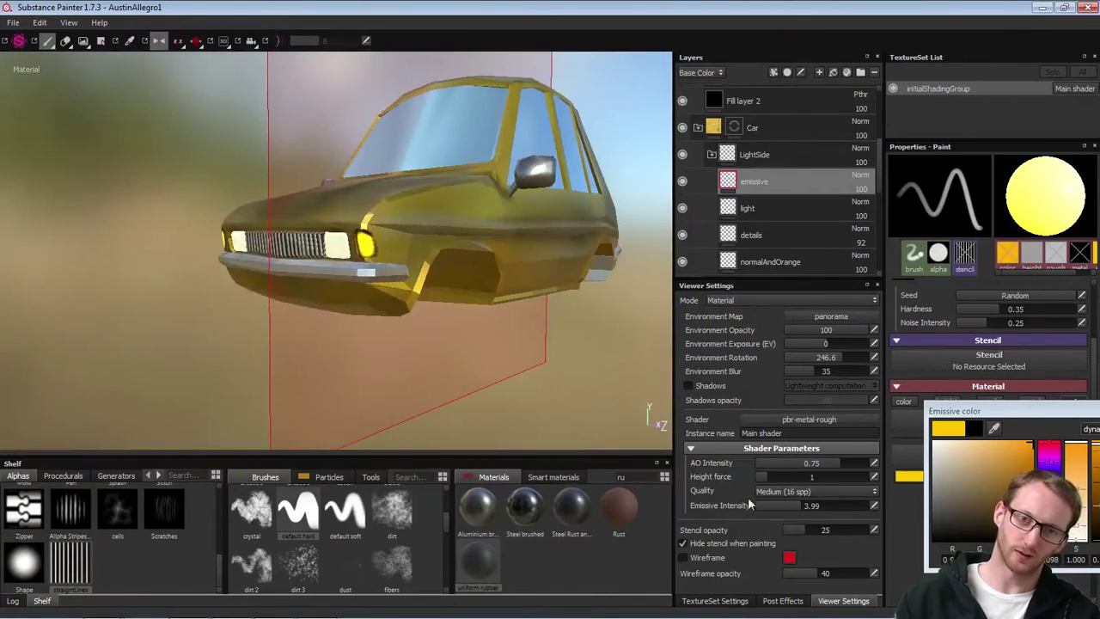
Set the shader's emissive intensity to 1.47, check the side light up close, and close the emissive color picker
drag(773, 502, 768, 505)
alt+drag(450, 336, 575, 329)
alt+right_drag(576, 329, 623, 334)
alt+drag(593, 333, 477, 336)
drag(1035, 411, 996, 410)
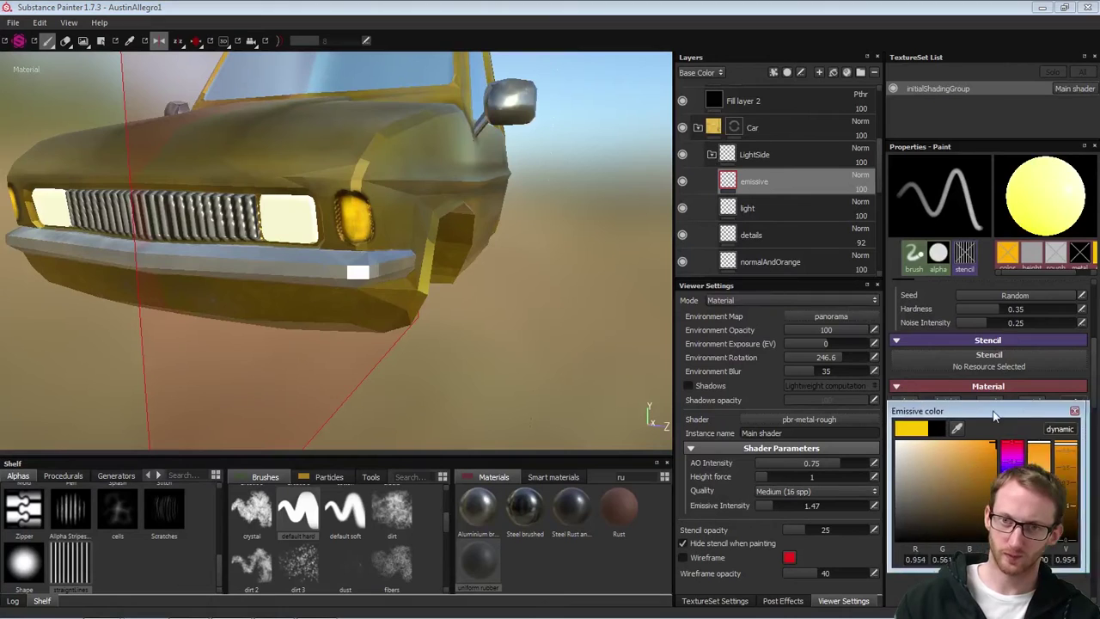
click(1081, 407)
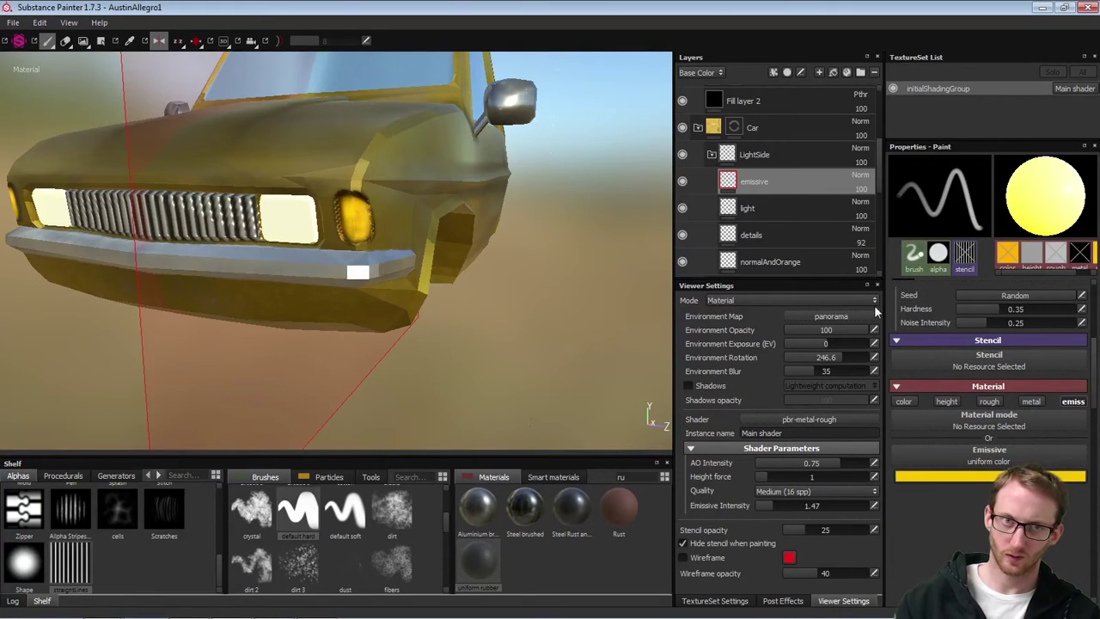
Examine the layer stack to find which group and fill layer make up the white headlight
alt+drag(497, 306, 532, 287)
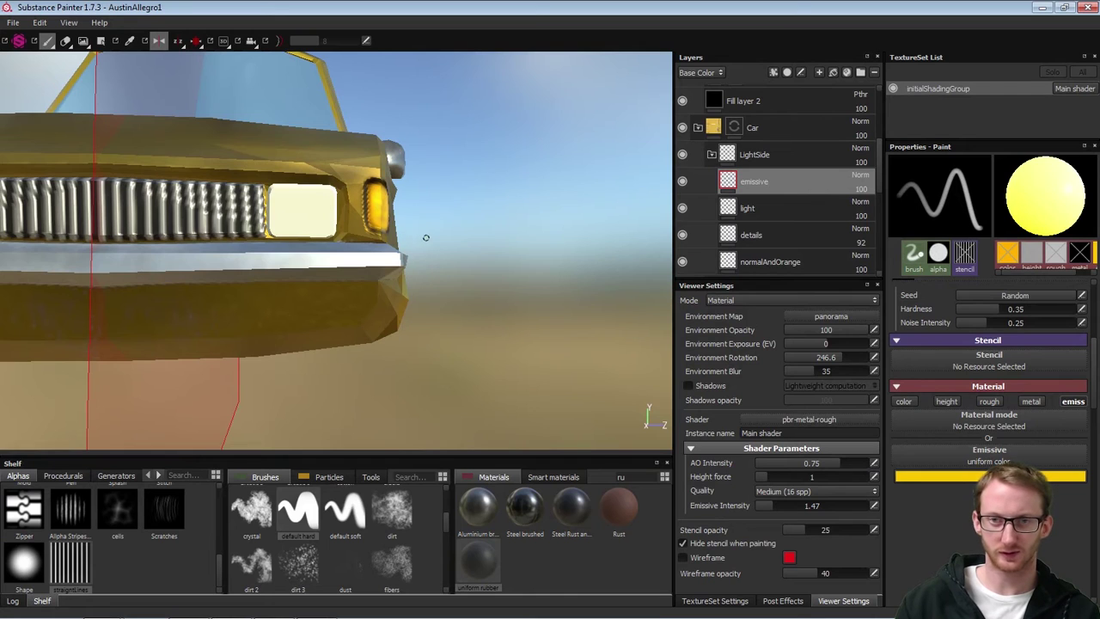
alt+drag(425, 237, 318, 215)
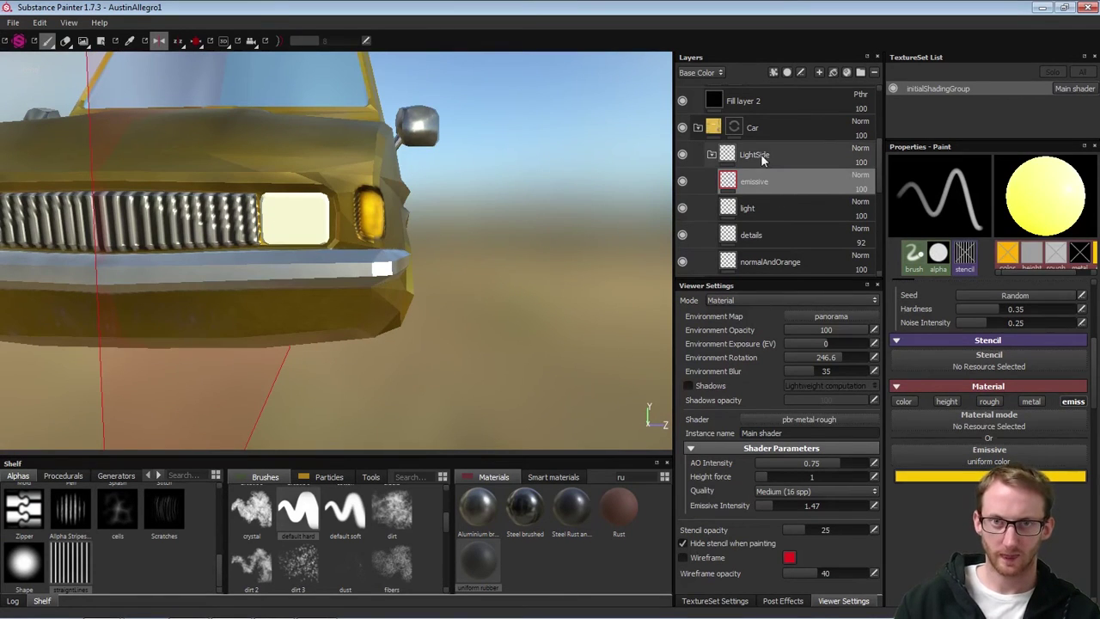
click(863, 158)
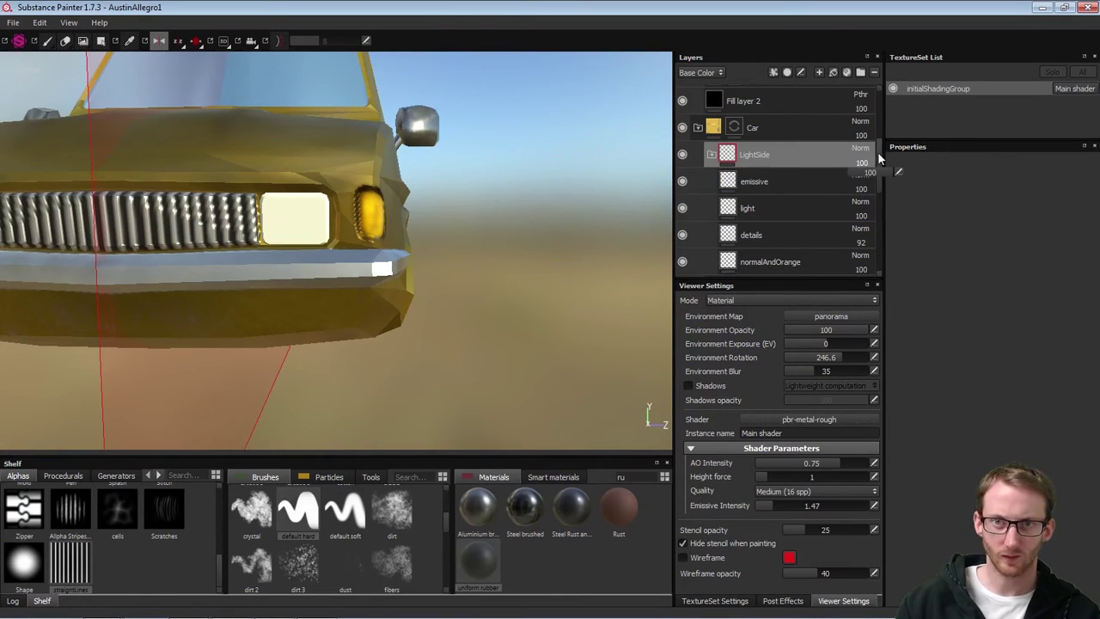
drag(878, 159, 873, 99)
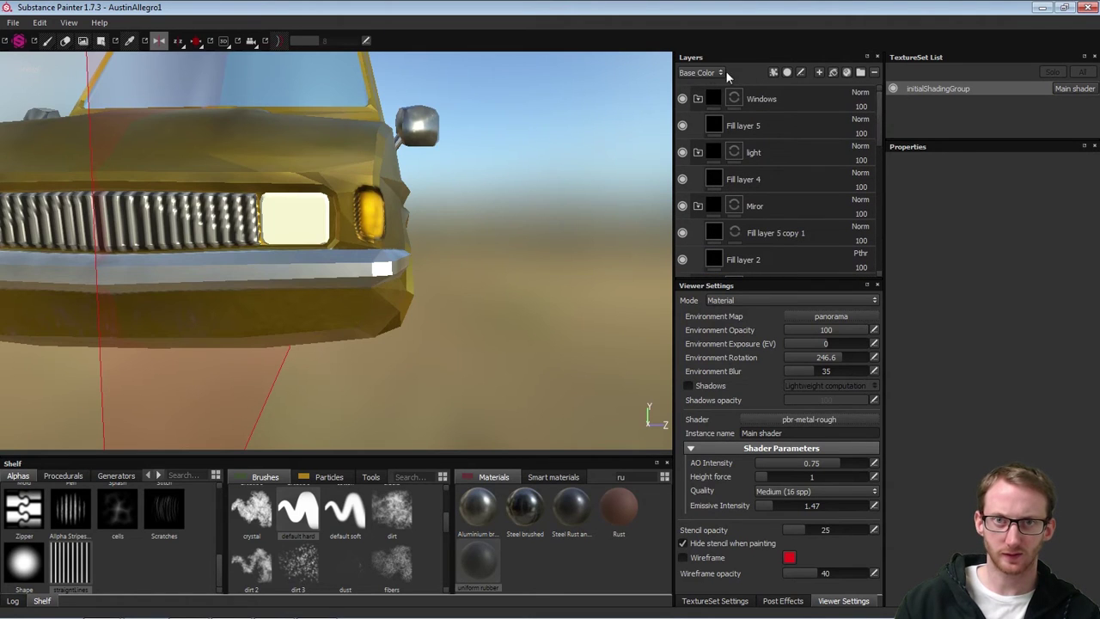
click(733, 151)
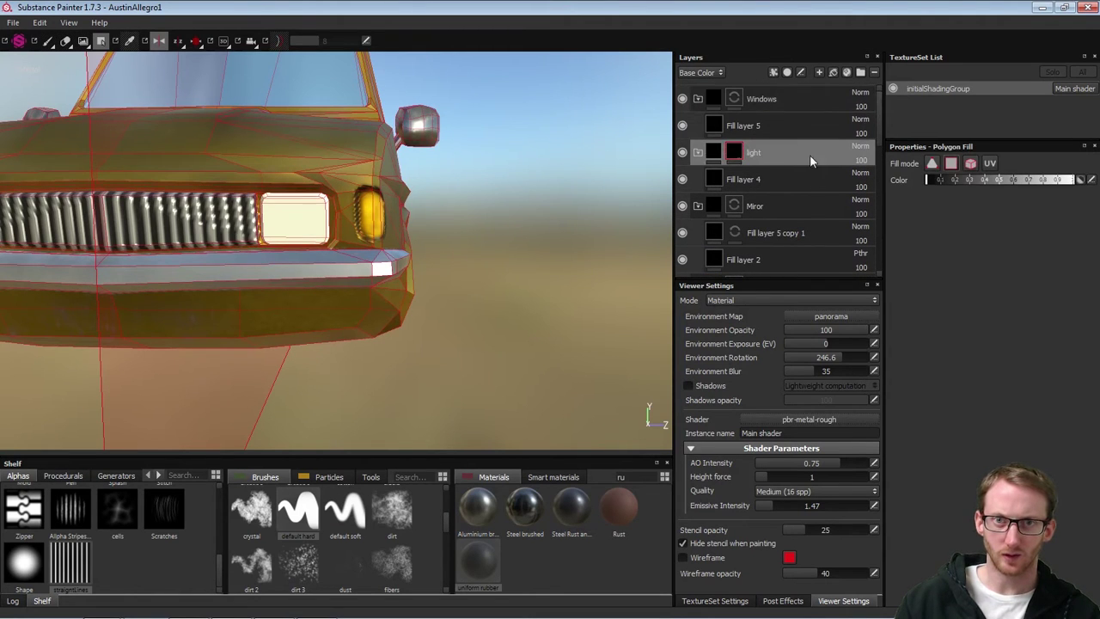
click(787, 179)
click(780, 152)
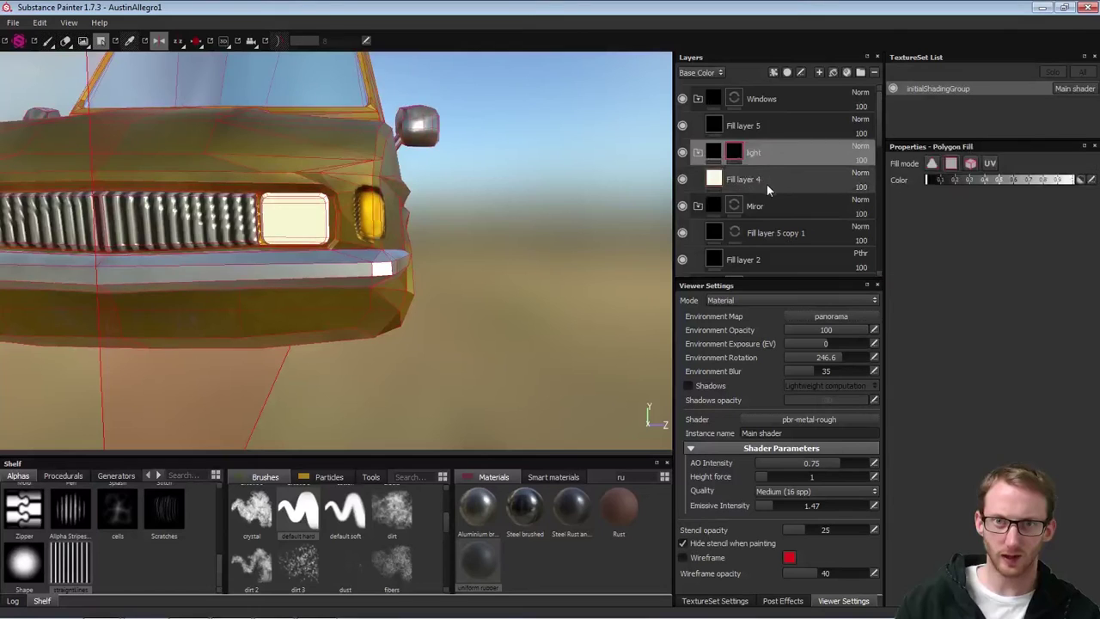
click(768, 183)
click(722, 160)
click(733, 152)
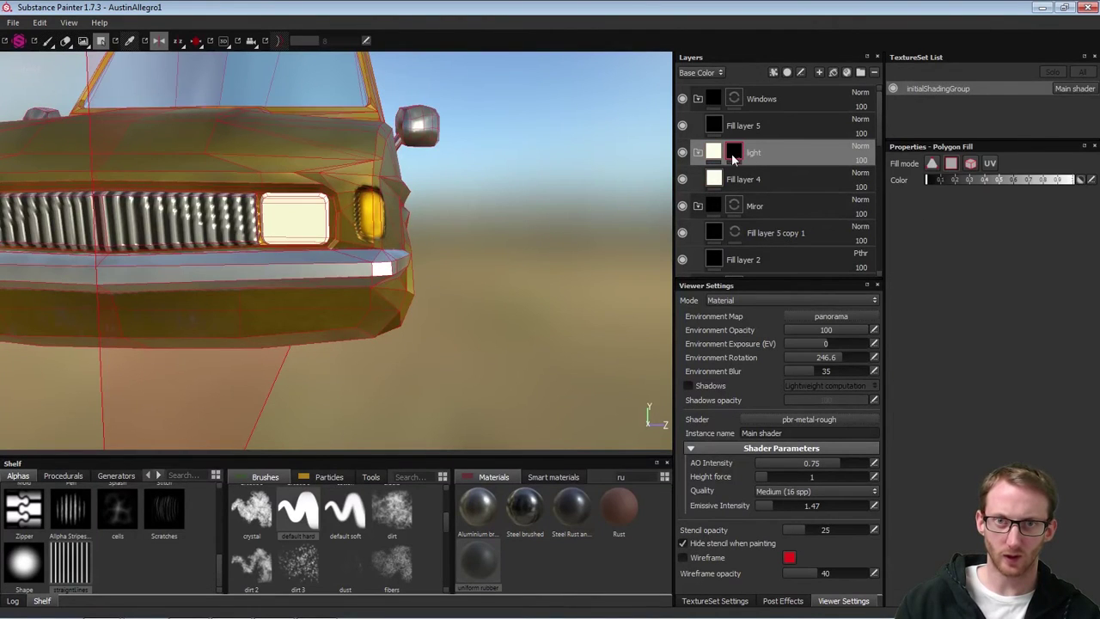
click(733, 205)
click(713, 230)
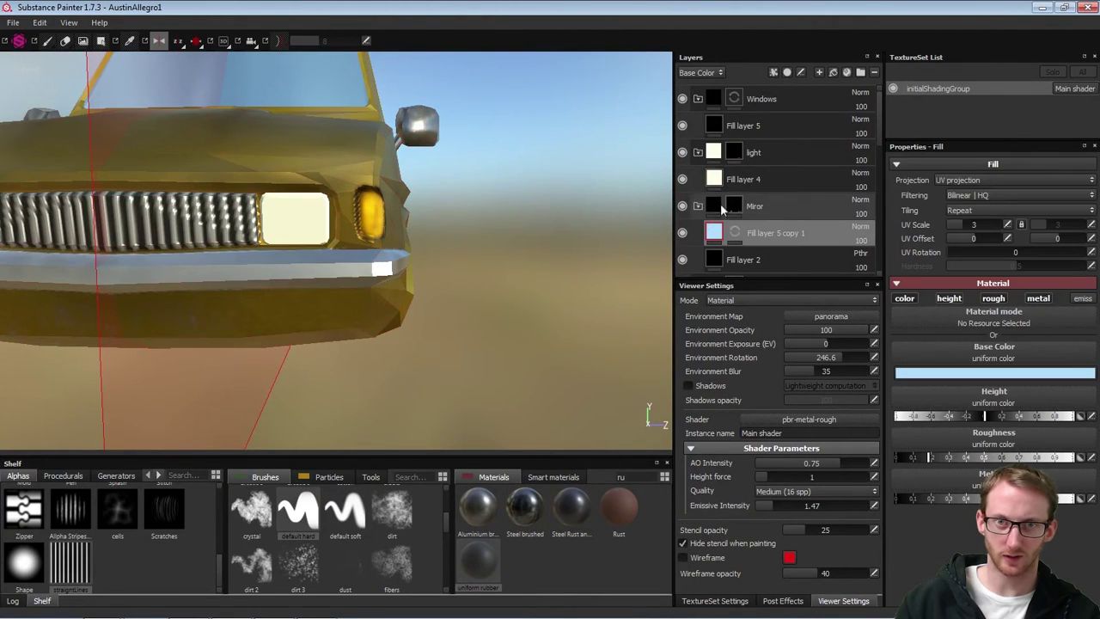
click(718, 255)
Add a paint layer above Fill layer 4 in the light group and set a cream emissive color, R 0.838, G 0.711, B 0.530
click(727, 185)
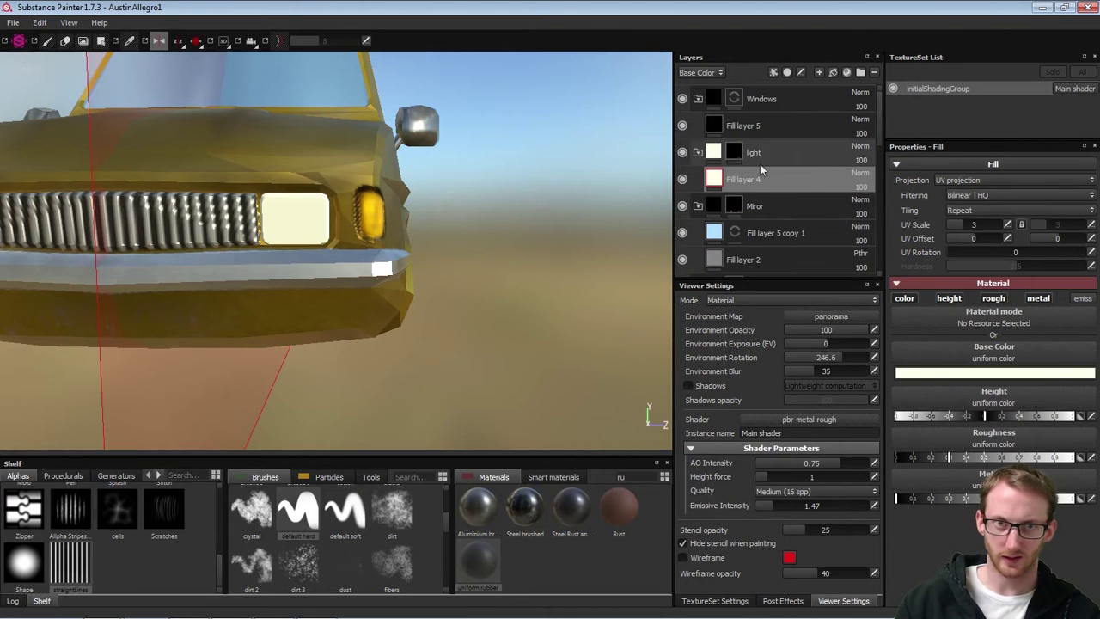
scroll(287, 199, up, 2)
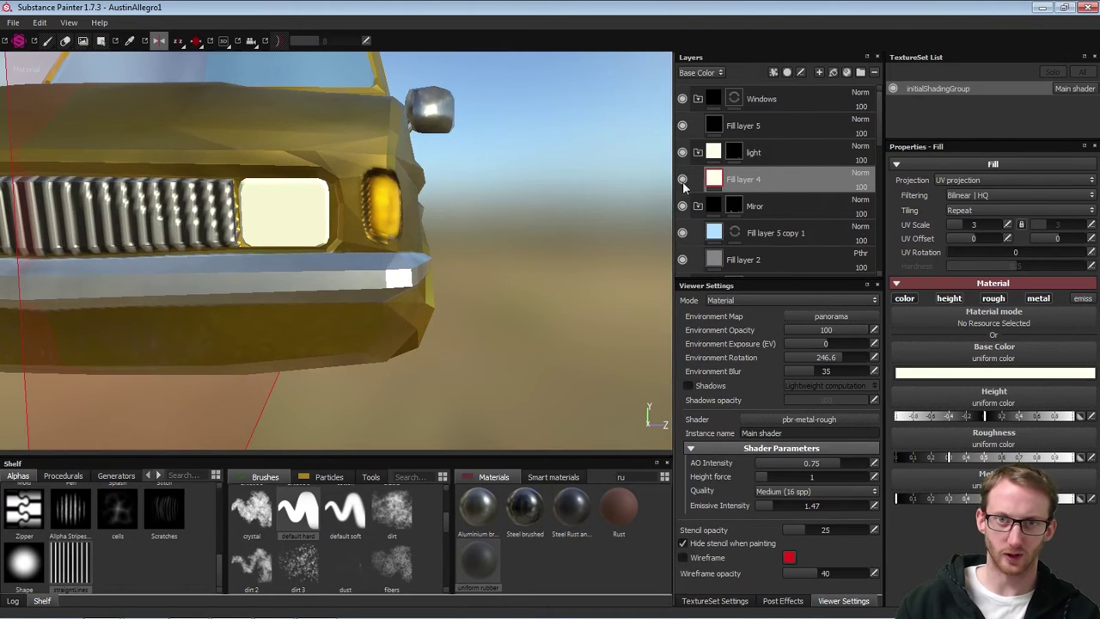
click(818, 73)
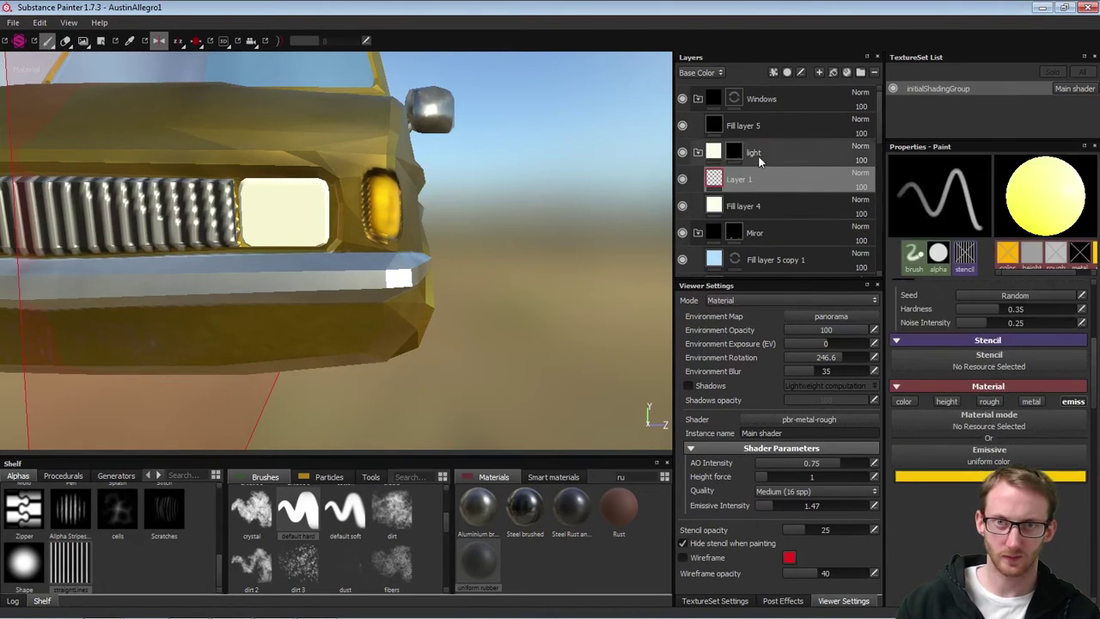
click(947, 477)
click(847, 432)
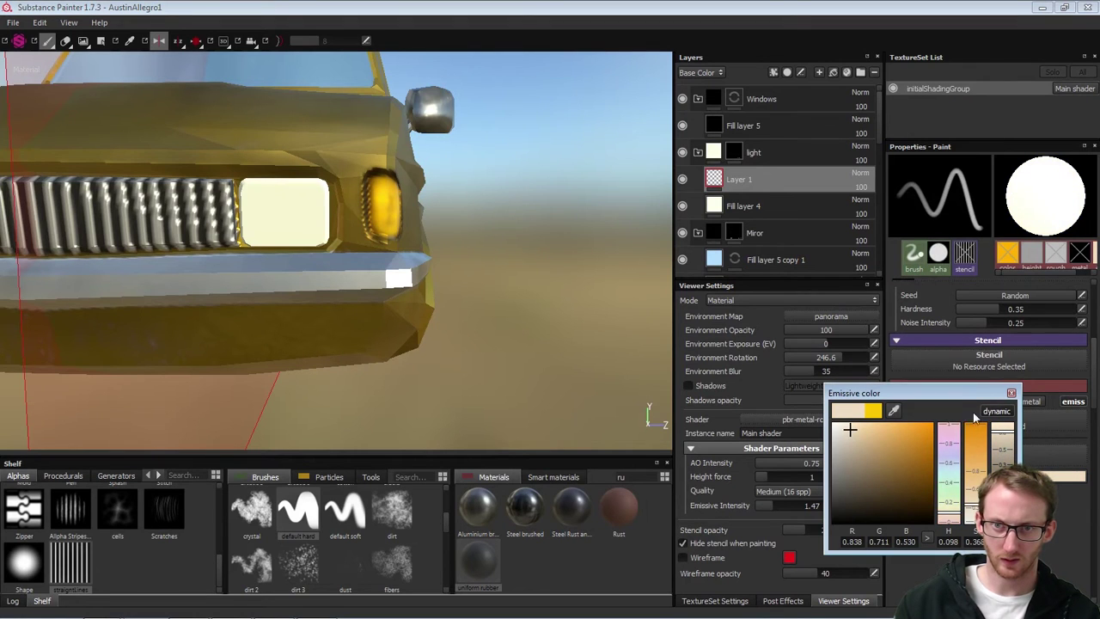
click(1012, 394)
Enlarge the brush, paint the cream emissive glow over the whole headlight, and name the layer "emissive"
key(])
key(])
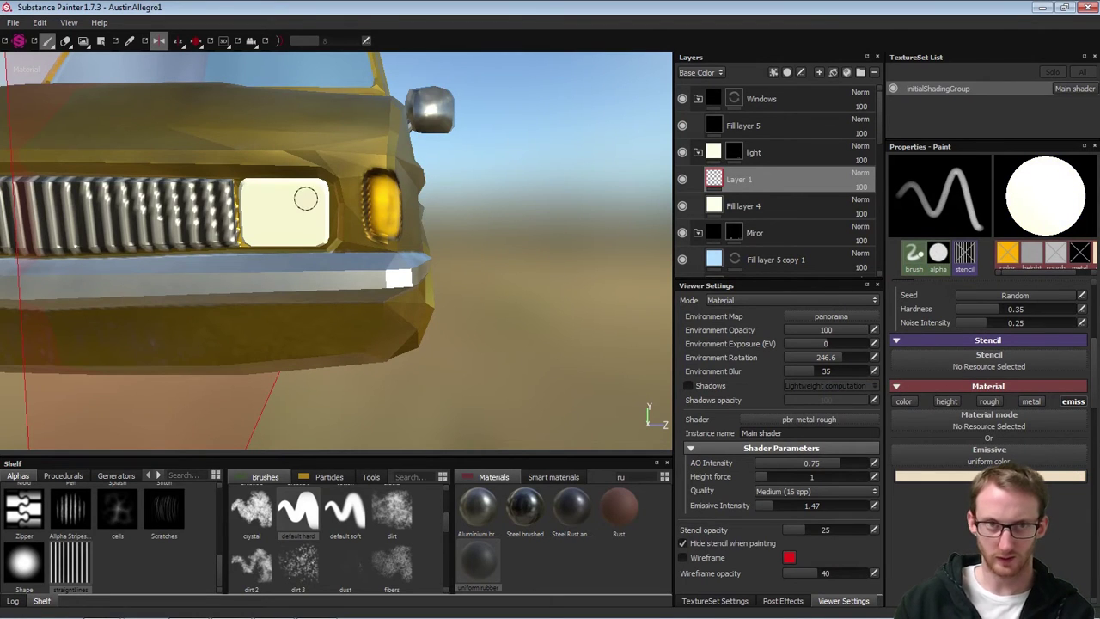
drag(297, 201, 268, 207)
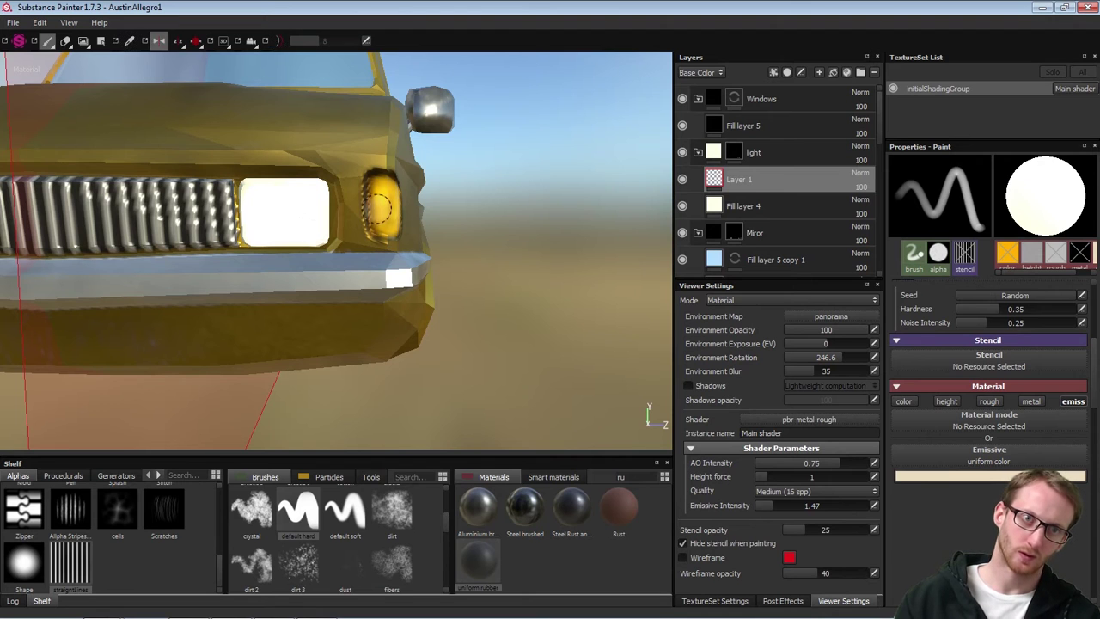
alt+drag(377, 209, 412, 214)
double_click(745, 183)
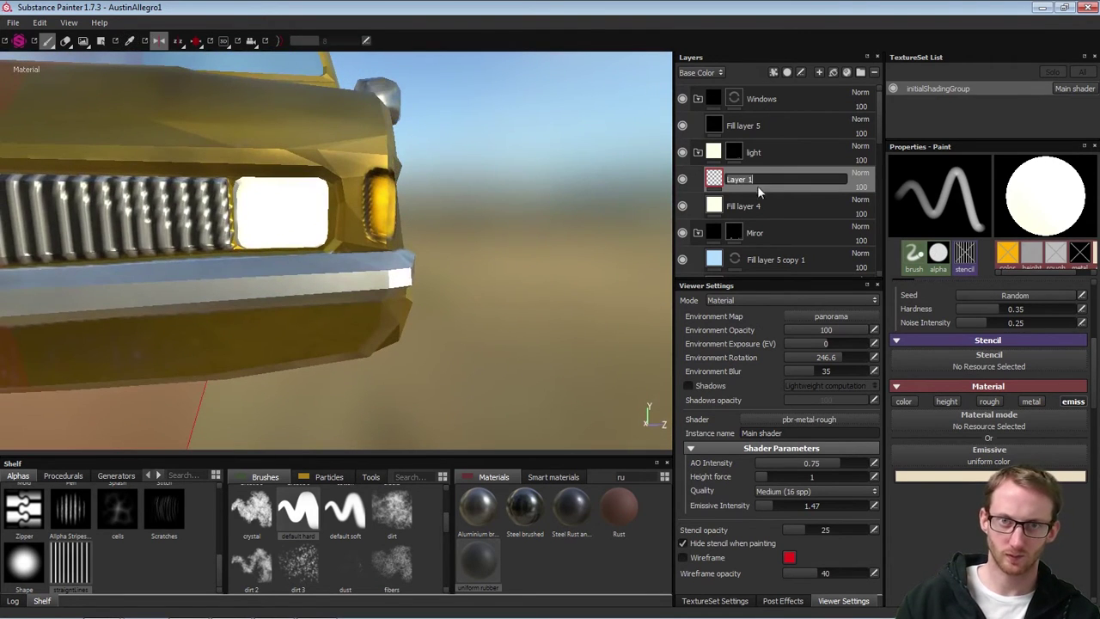
text(emissive)
key(Return)
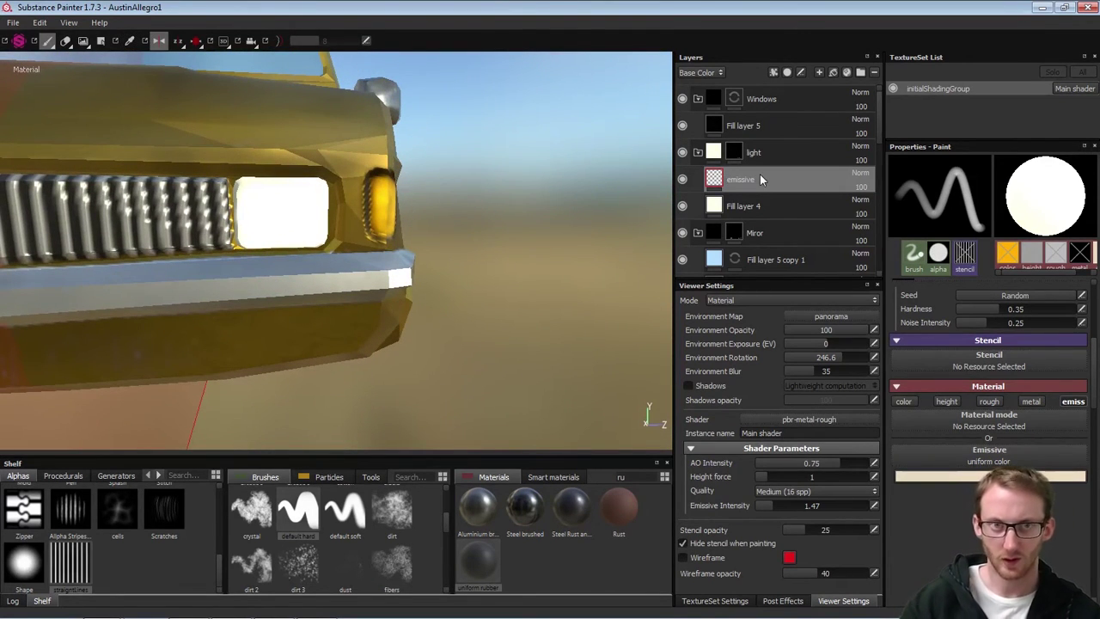
Change the brush's emissive color to near black
alt+drag(434, 211, 509, 192)
click(930, 474)
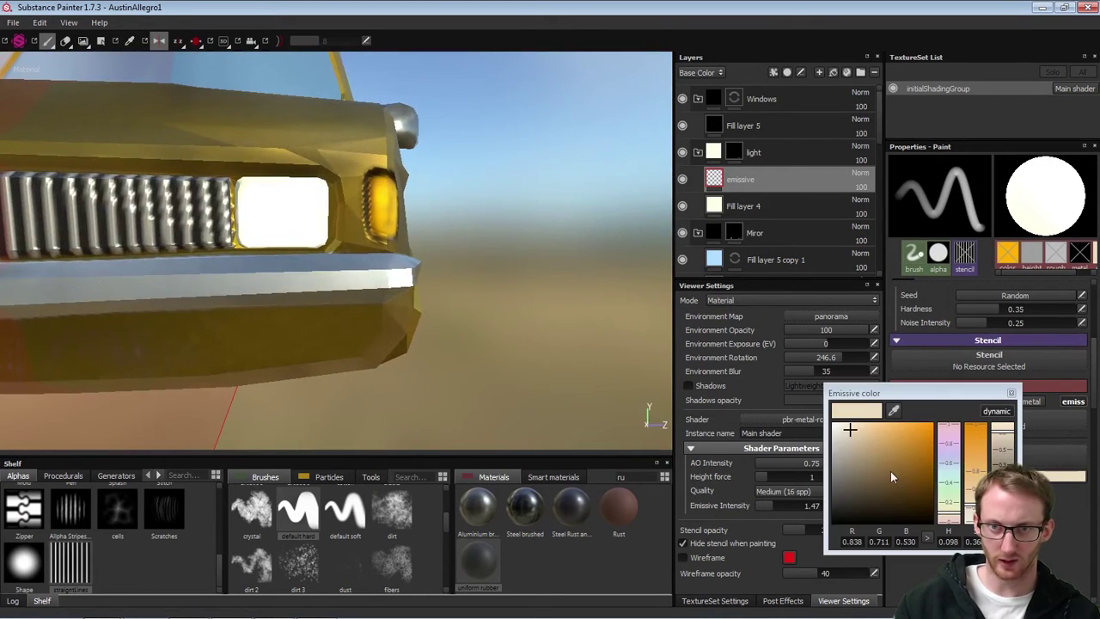
drag(888, 472, 838, 520)
click(1011, 392)
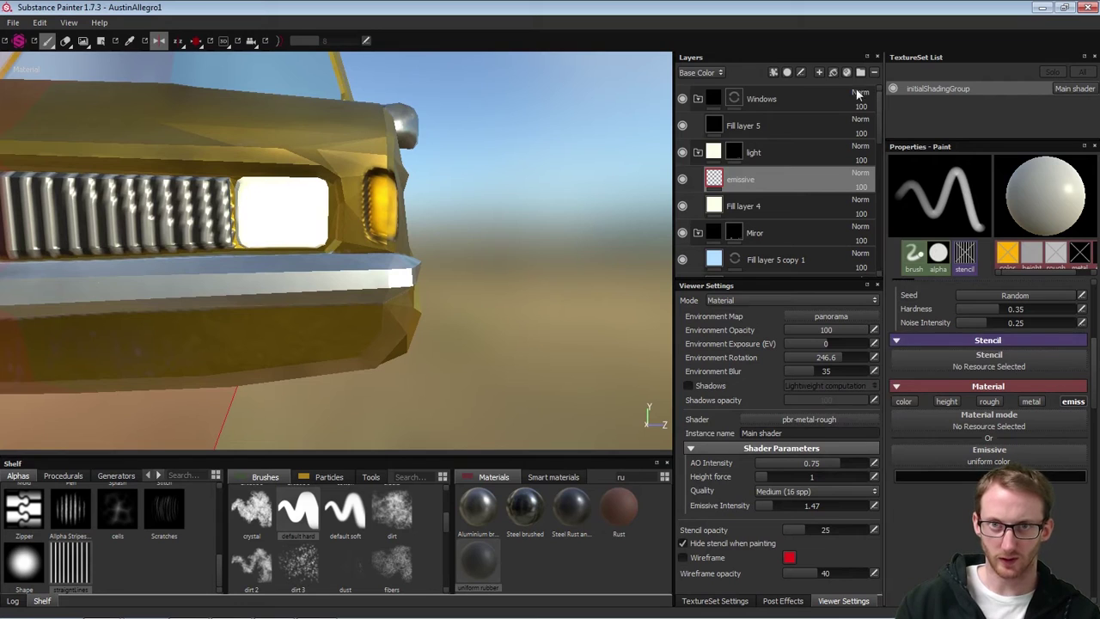
Add a paint layer named "darkemissive" above the headlight's emissive layer and frame the headlight up close
click(820, 72)
double_click(773, 179)
text(da)
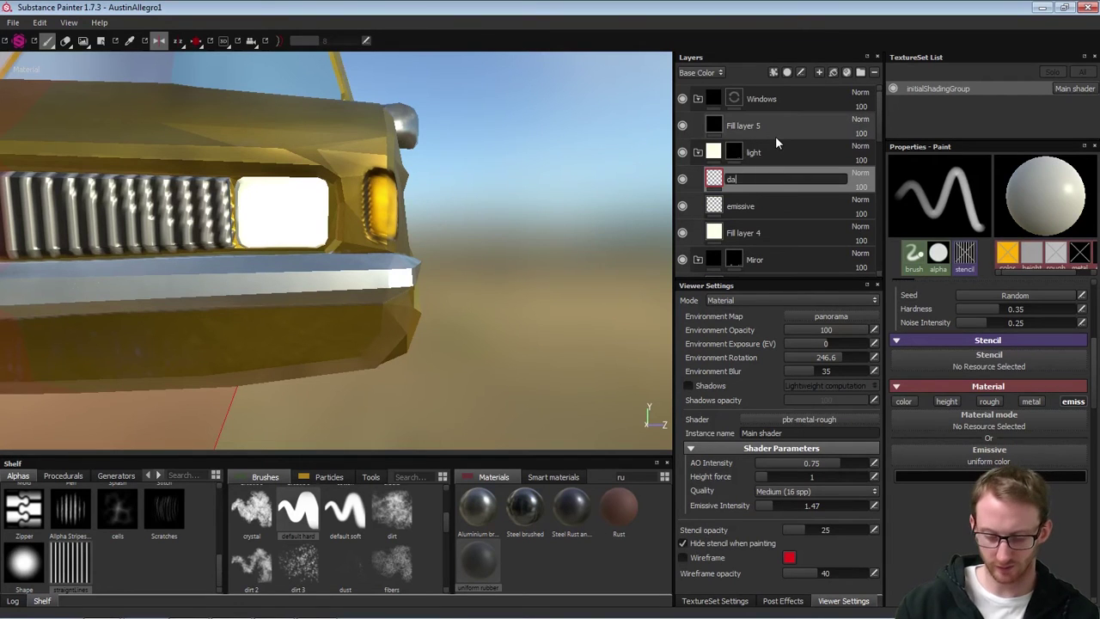
text(rkemissive)
key(Return)
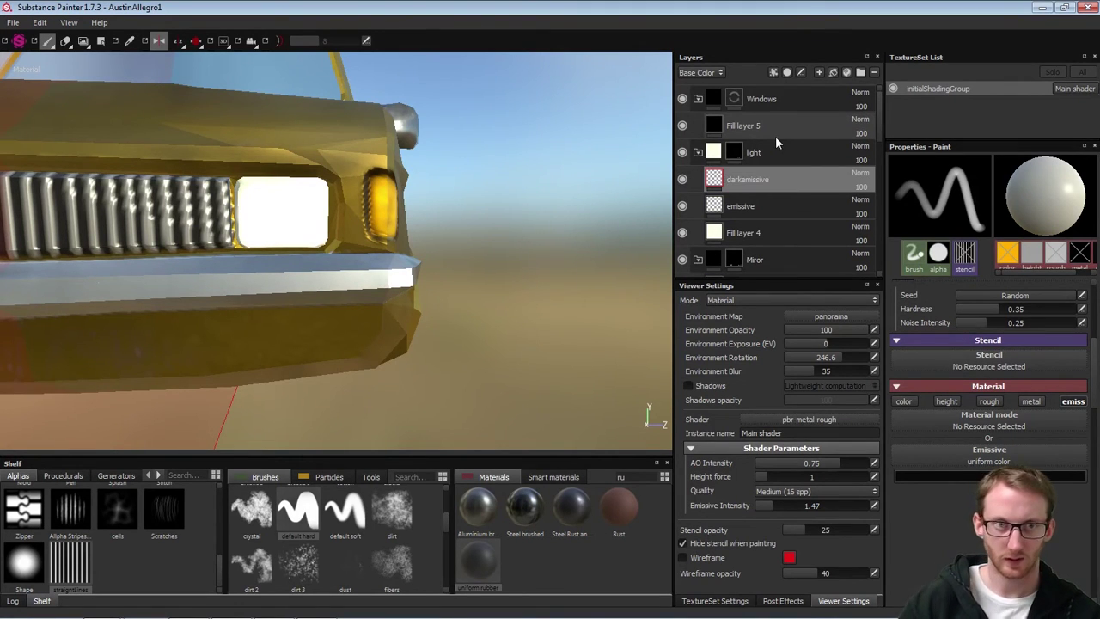
alt+right_drag(256, 215, 450, 235)
alt+middle_drag(449, 236, 484, 245)
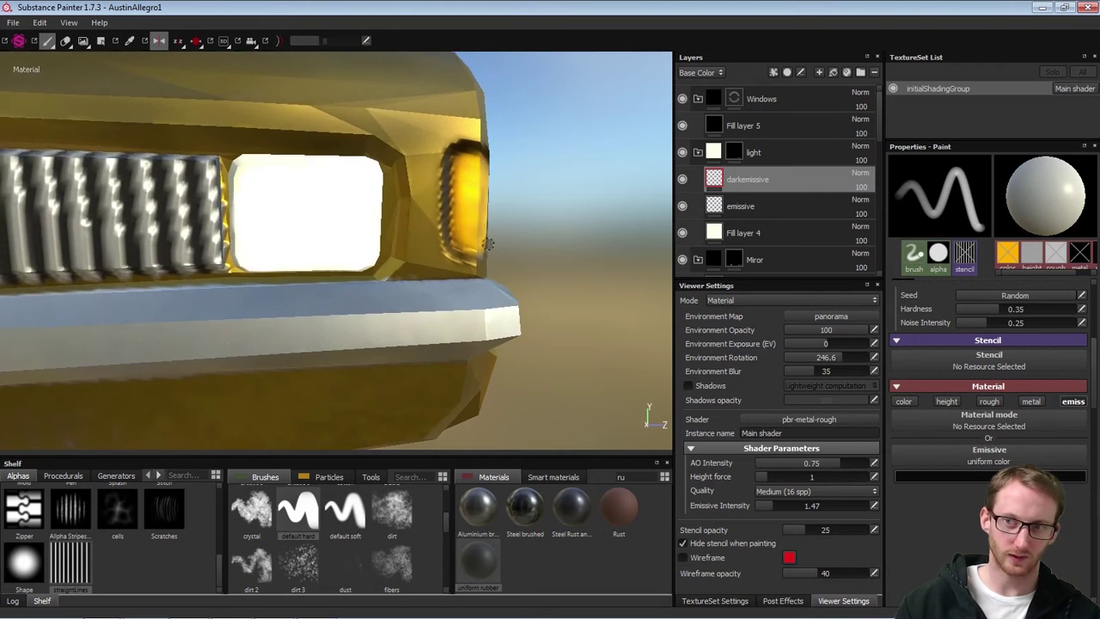
Resize the brush to over half the headlight's height and dab one near-black emissive spot at the headlight's center
ctrl+right_drag(374, 212, 308, 212)
key(bracketleft)
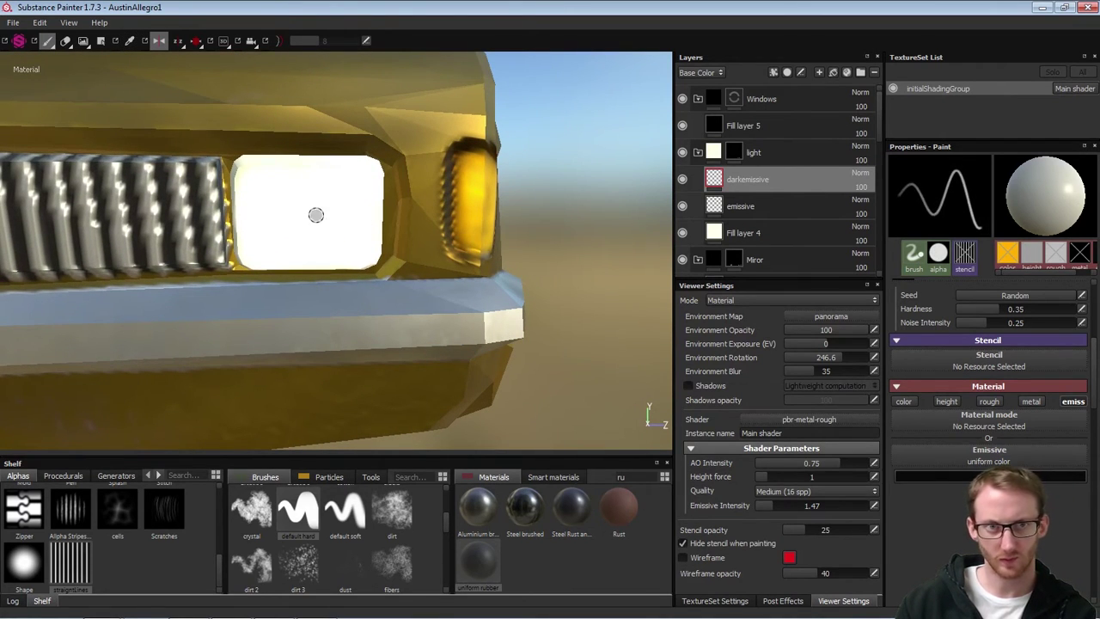
key(bracketright)
key(bracketright)
key(bracketright)
key(bracketright)
key(bracketright)
key(bracketright)
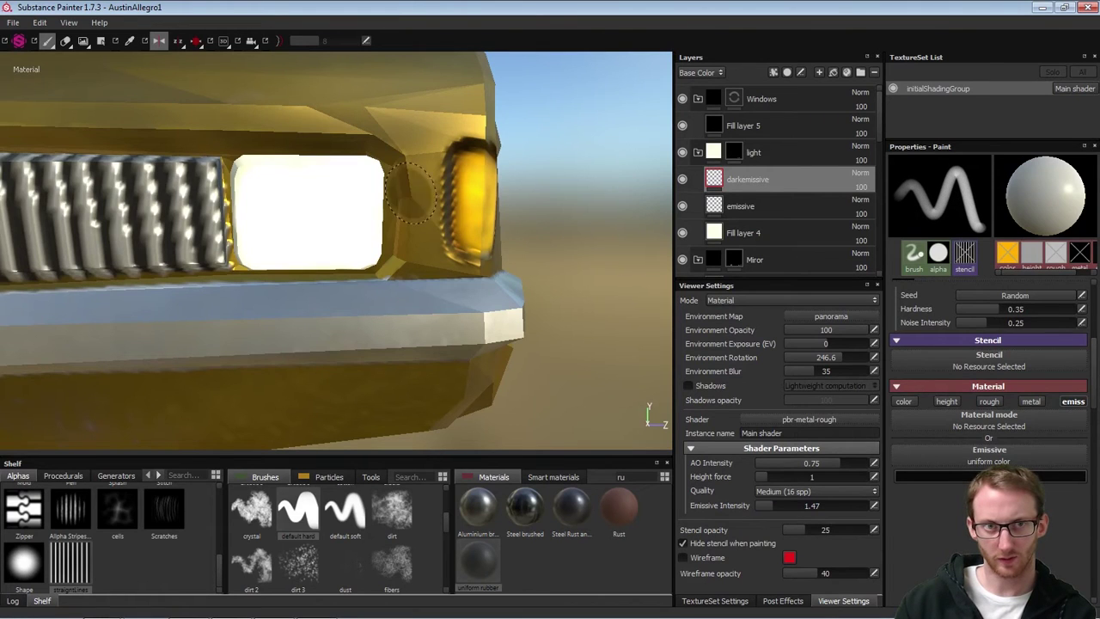
click(315, 213)
click(318, 212)
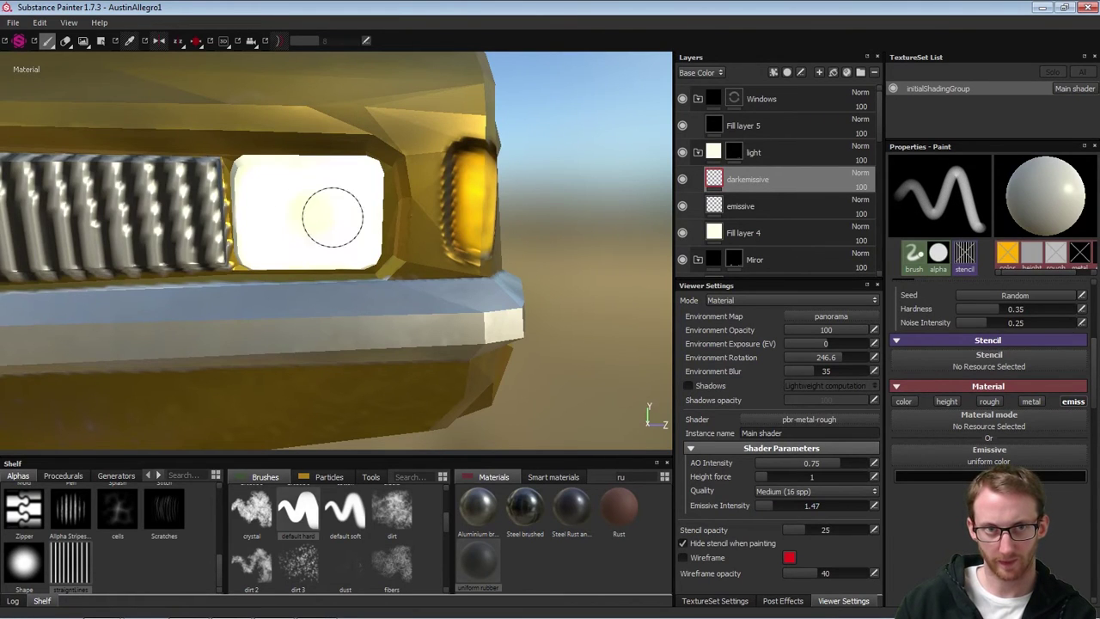
key(ctrl+z)
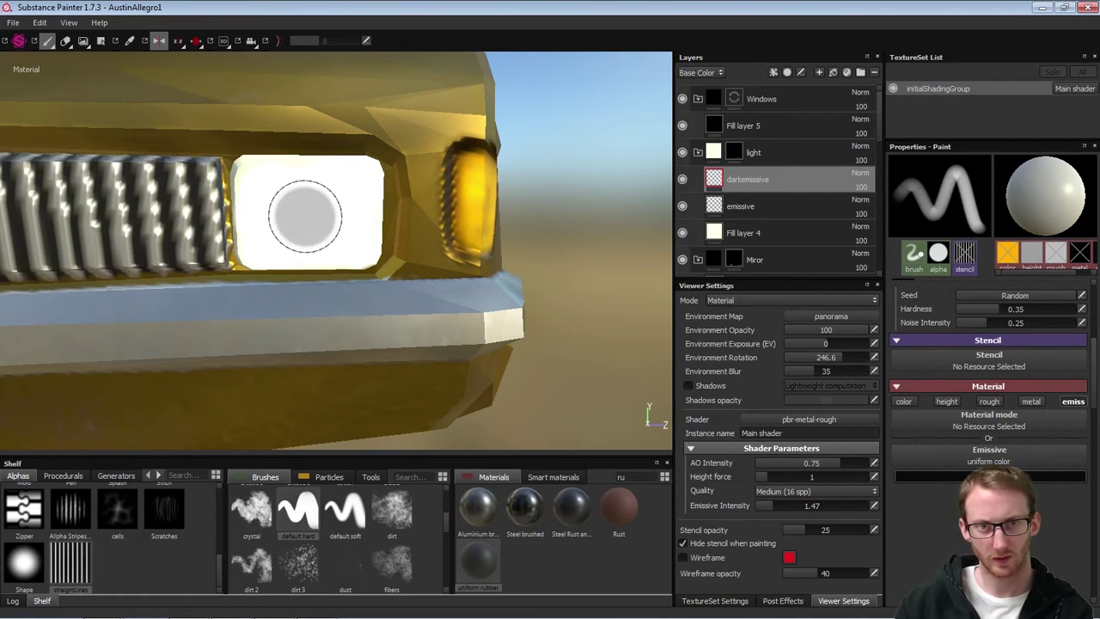
click(303, 212)
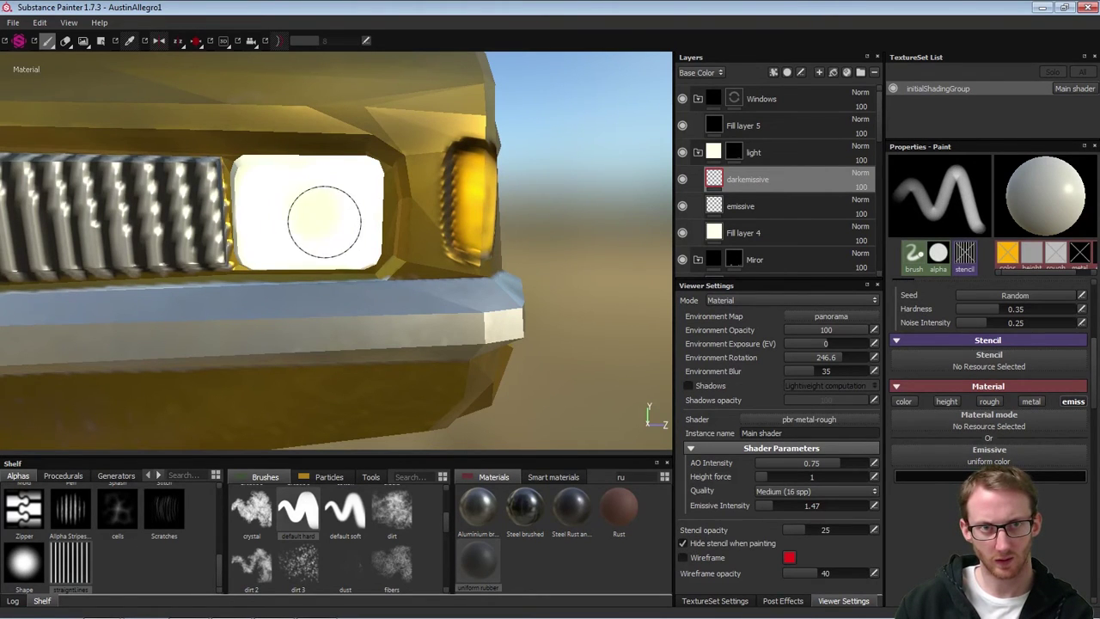
key(ctrl+z)
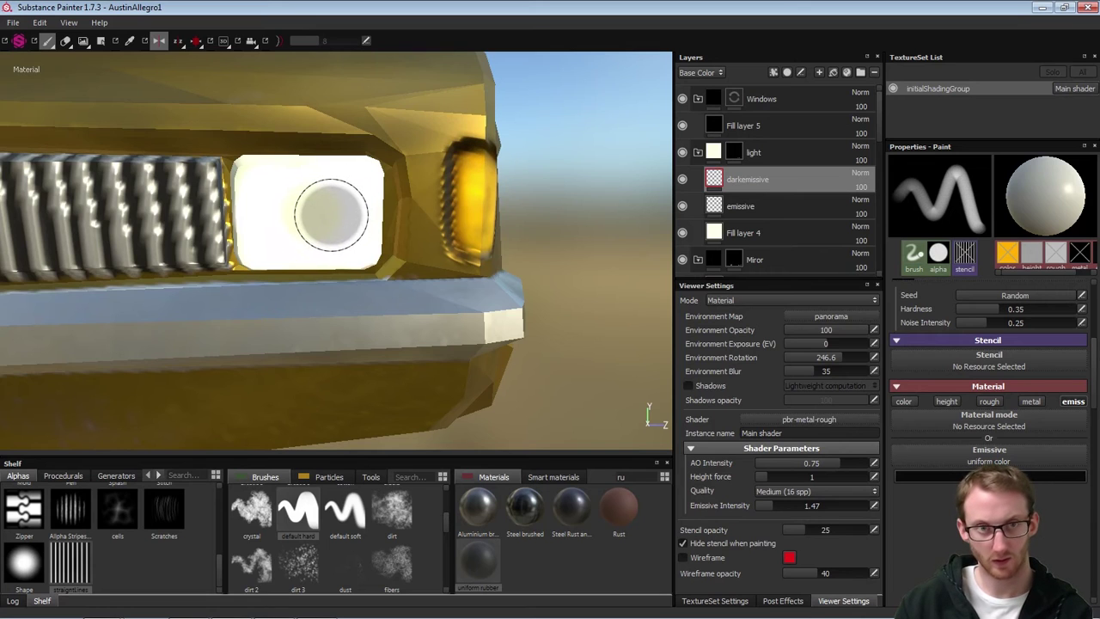
click(303, 212)
Shrink the brush and paint thin dark emissive streaks from the headlight's center out to its corners and sides
ctrl+right_drag(336, 217, 271, 190)
click(285, 196)
click(276, 189)
click(270, 186)
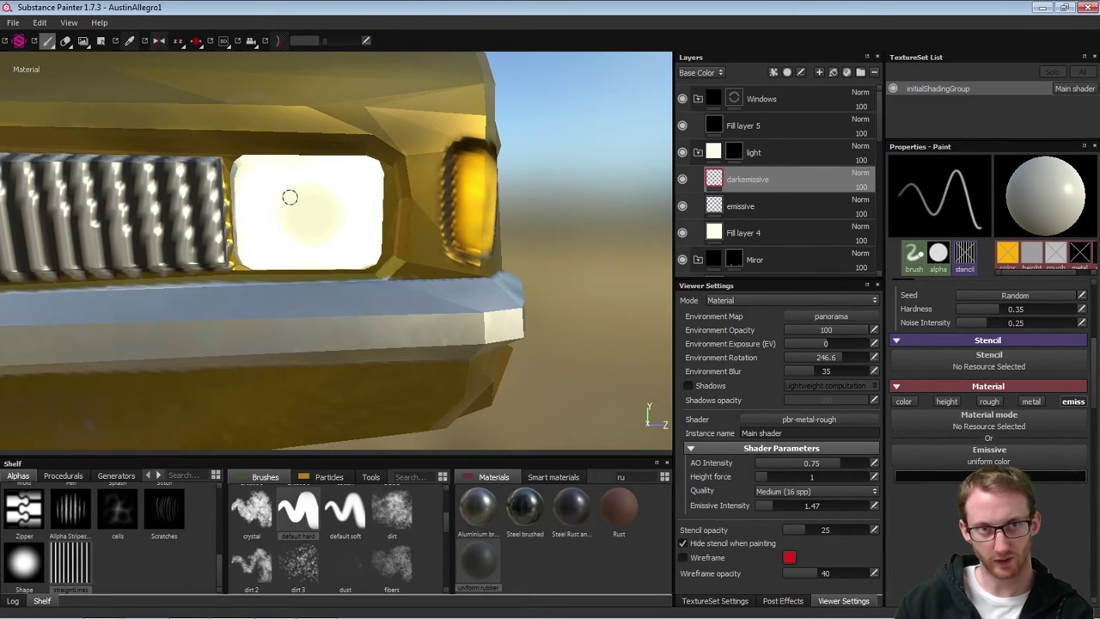
click(292, 199)
mouse_move(268, 177)
mouse_down()
mouse_move(332, 194)
mouse_move(264, 263)
mouse_up()
click(337, 196)
mouse_move(313, 227)
mouse_down()
mouse_move(368, 243)
mouse_move(377, 259)
mouse_up()
drag(333, 199, 369, 173)
drag(329, 220, 381, 214)
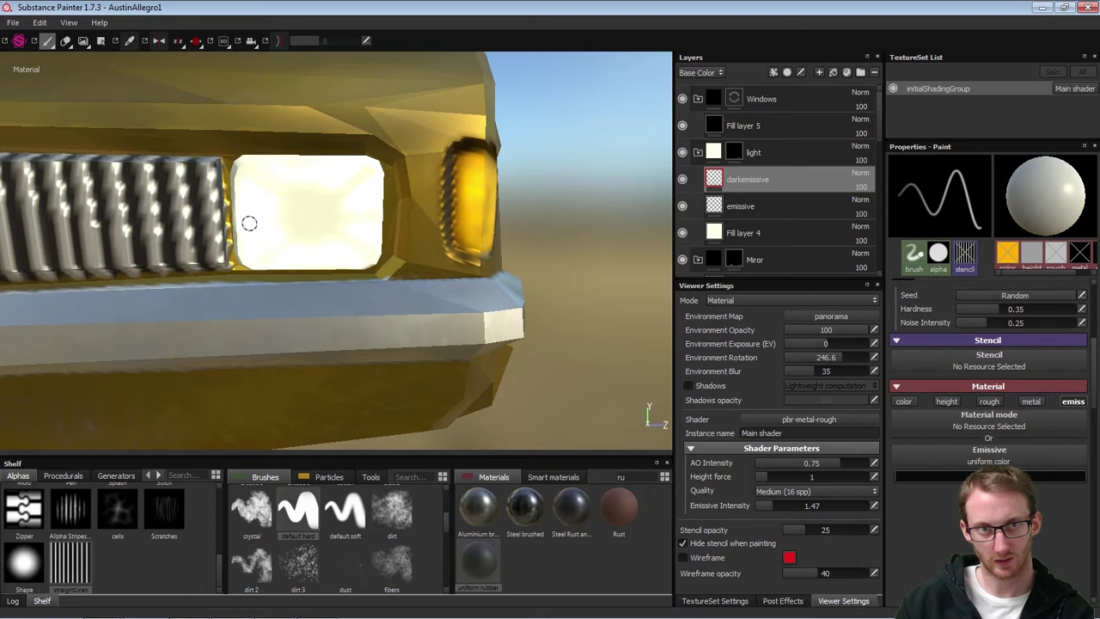
drag(239, 218, 412, 218)
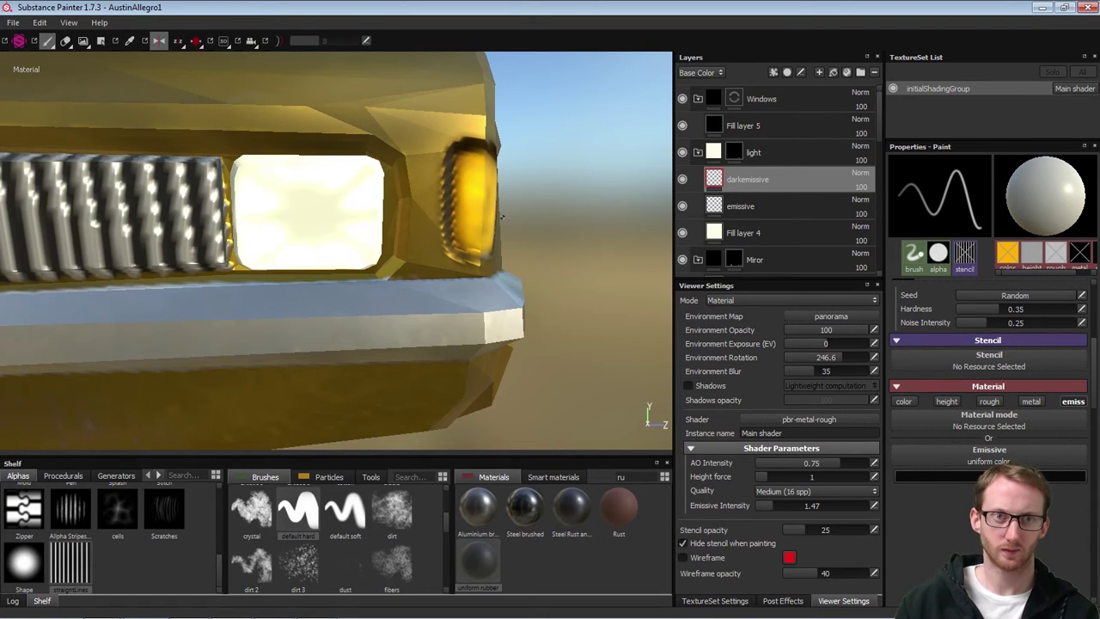
Examine the headlight's dark emissive streaks up close and from farther away at several angles
scroll(345, 230, down, 5)
alt+drag(321, 241, 439, 260)
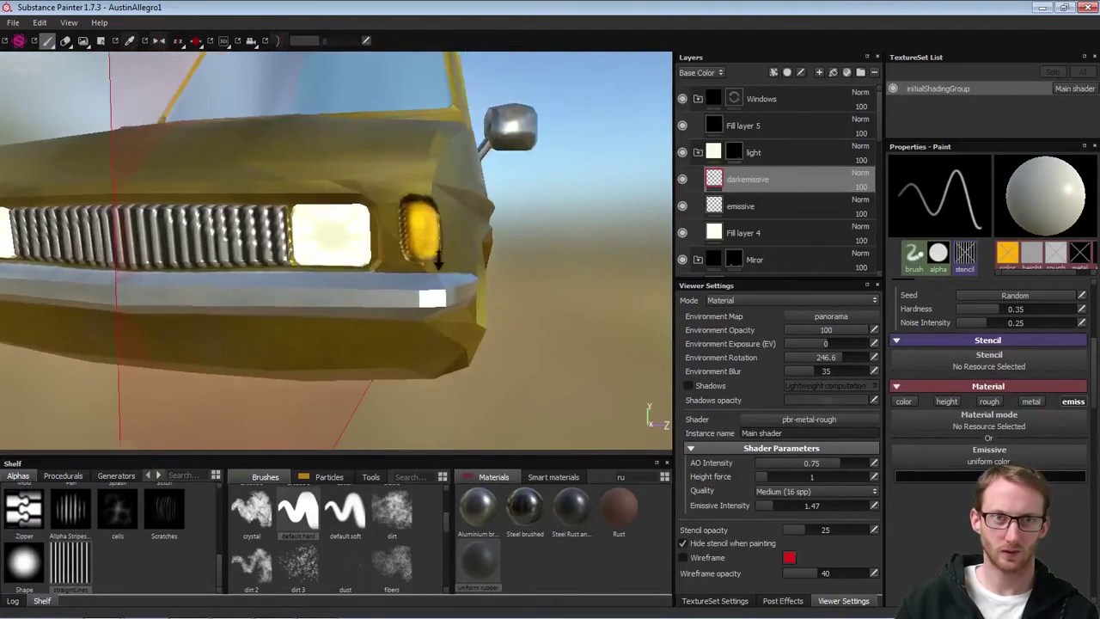
alt+right_drag(439, 260, 460, 260)
alt+drag(413, 266, 455, 253)
alt+middle_drag(456, 254, 361, 255)
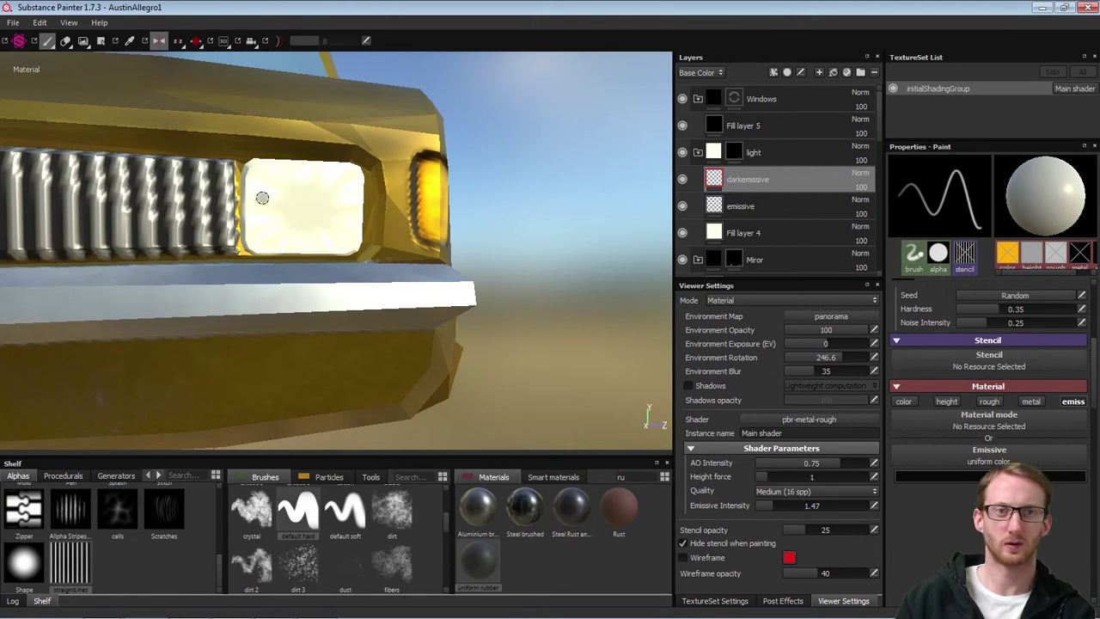
mouse_move(301, 201)
alt+mouse_down()
mouse_move(357, 211)
mouse_move(346, 179)
alt+mouse_up()
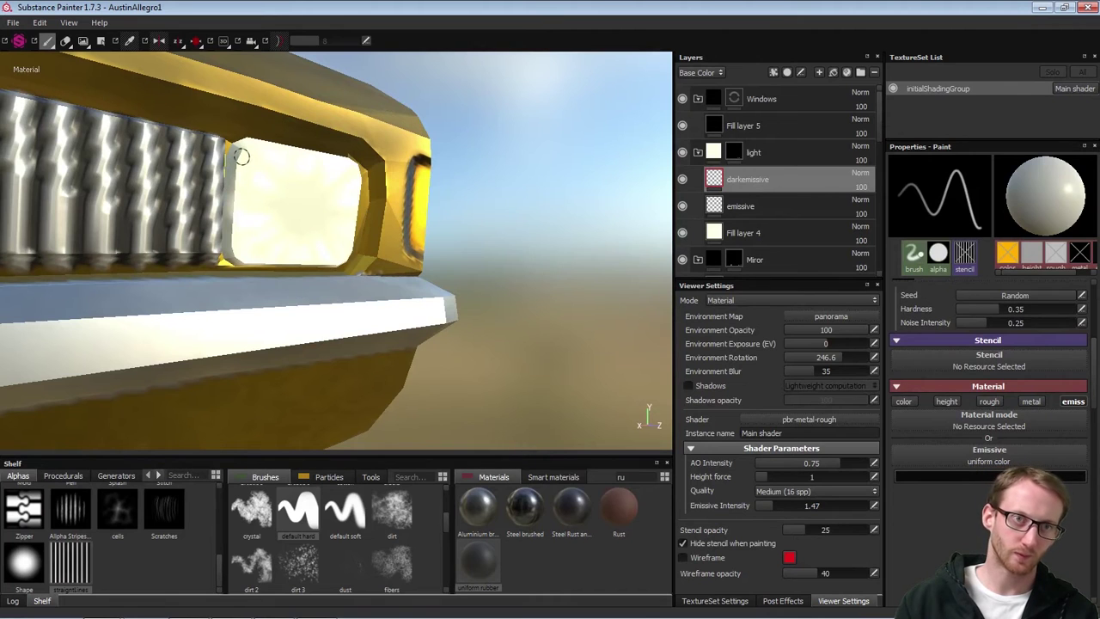
alt+drag(292, 234, 221, 226)
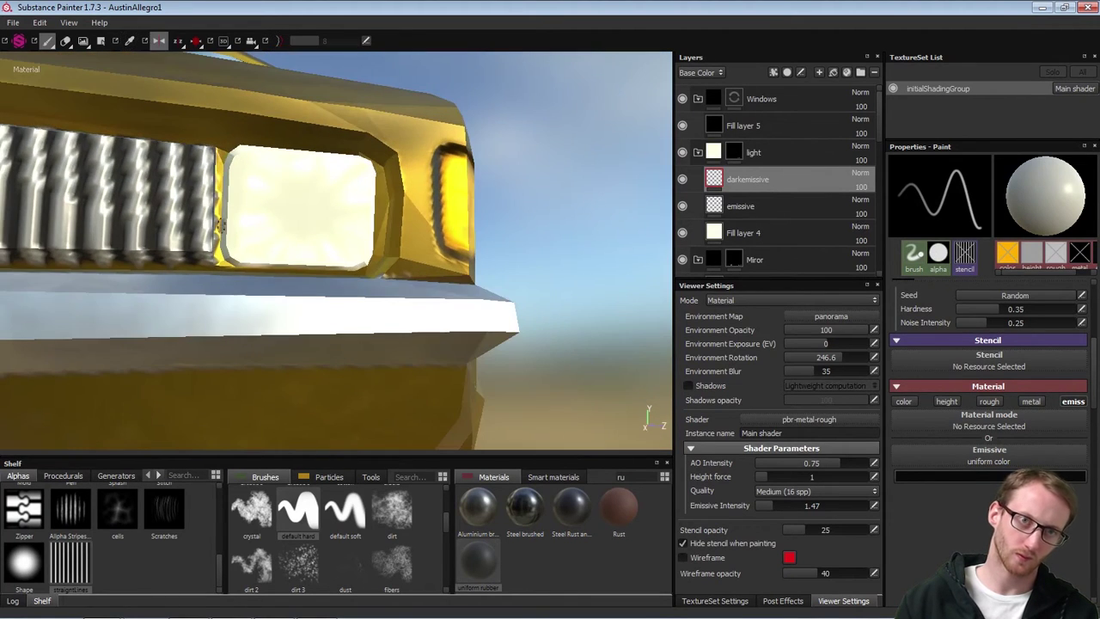
alt+drag(354, 234, 330, 263)
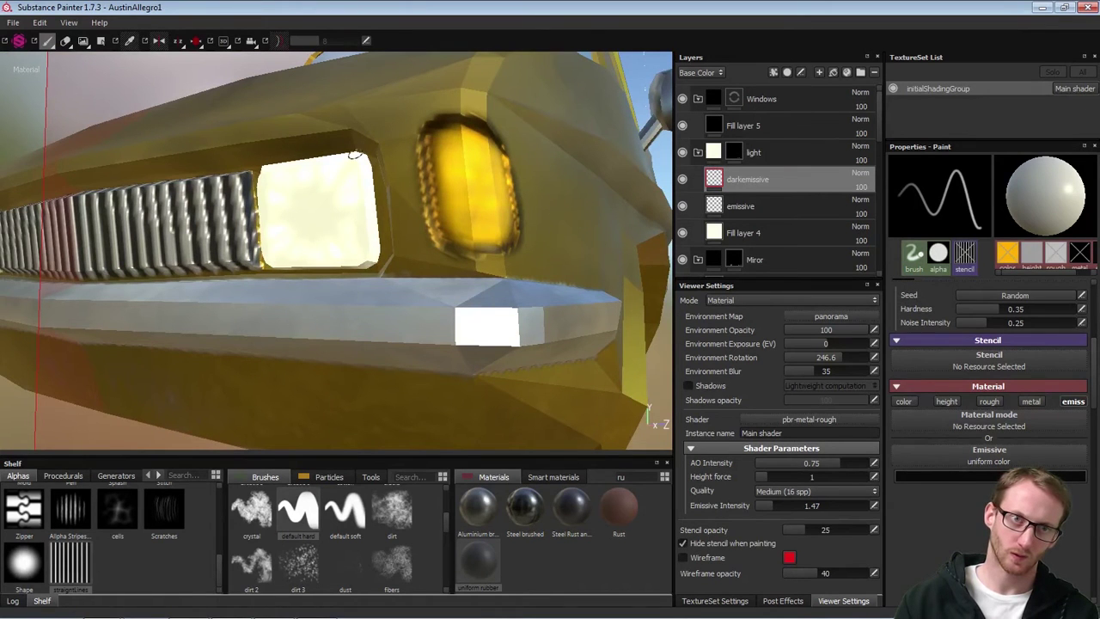
mouse_move(358, 166)
alt+mouse_down()
mouse_move(392, 180)
mouse_move(348, 162)
alt+mouse_up()
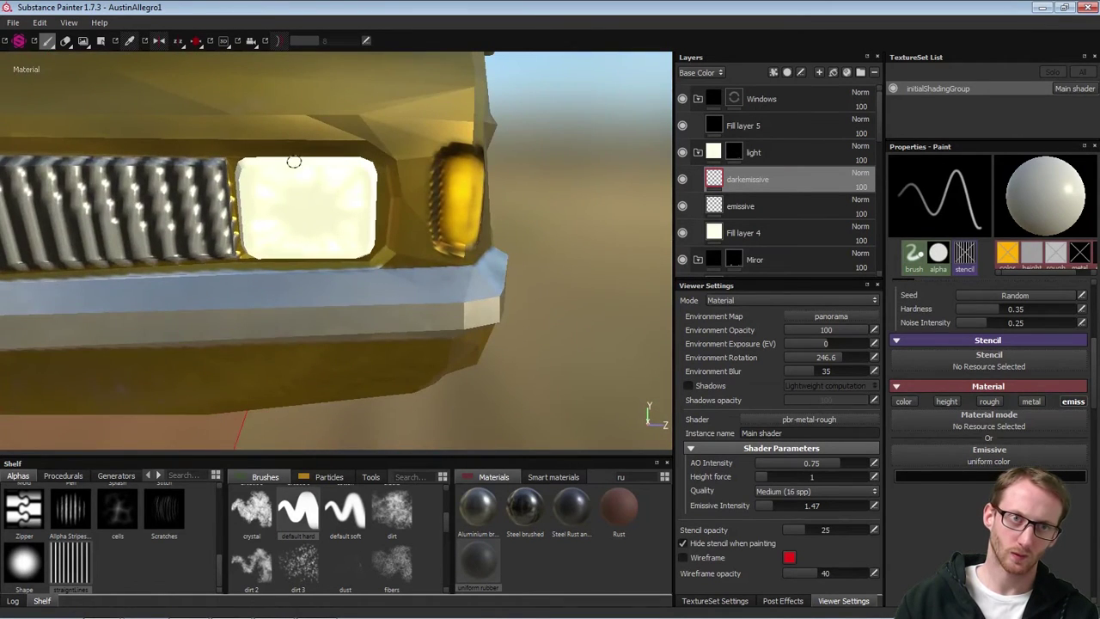
mouse_move(262, 161)
alt+mouse_down()
mouse_move(218, 164)
mouse_move(369, 185)
alt+mouse_up()
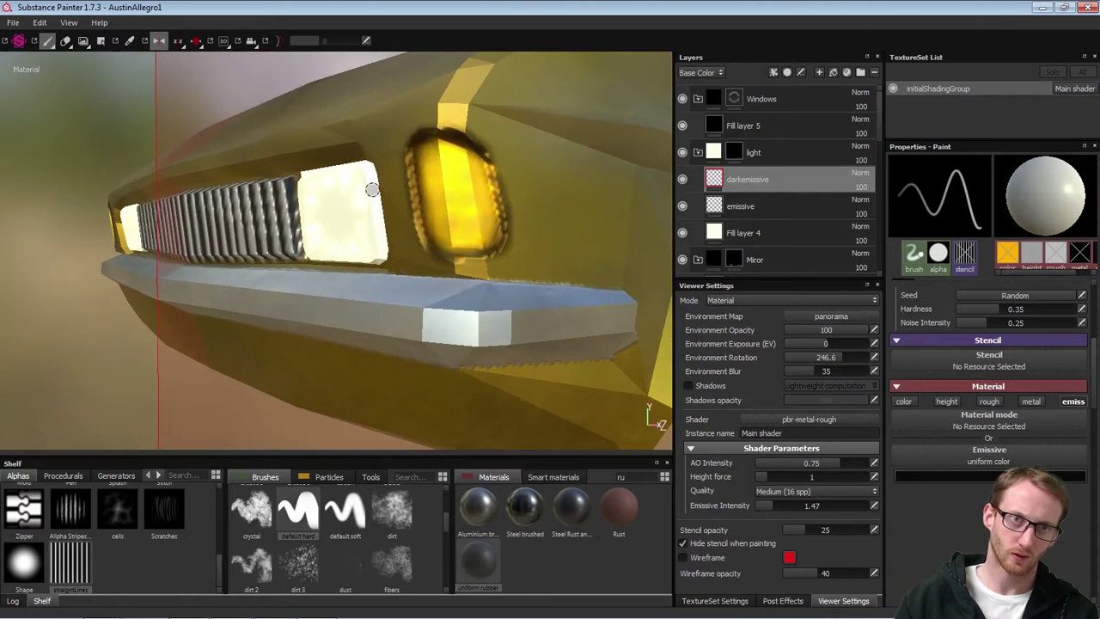
alt+drag(372, 224, 456, 235)
alt+drag(441, 191, 344, 192)
scroll(305, 191, down, 10)
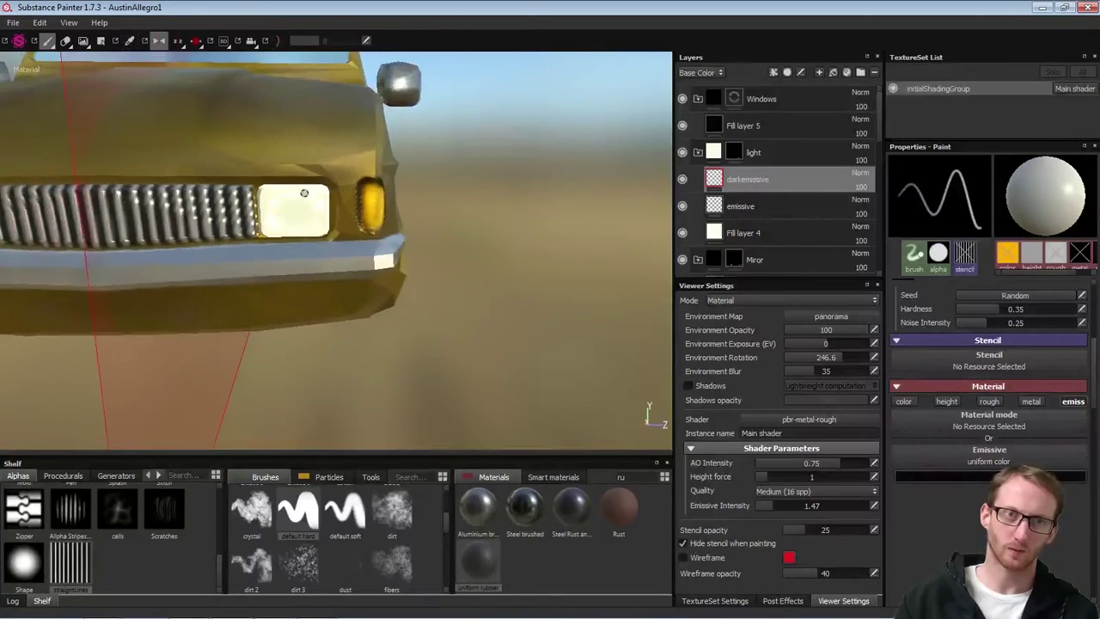
mouse_move(300, 236)
alt+mouse_down()
mouse_move(318, 250)
mouse_move(334, 238)
mouse_move(319, 230)
alt+mouse_up()
scroll(314, 246, down, 3)
Rotate the environment lighting to about 356.4 and check how the headlight's emissive pattern reads
shift+right_drag(400, 235, 315, 267)
alt+right_drag(267, 180, 343, 241)
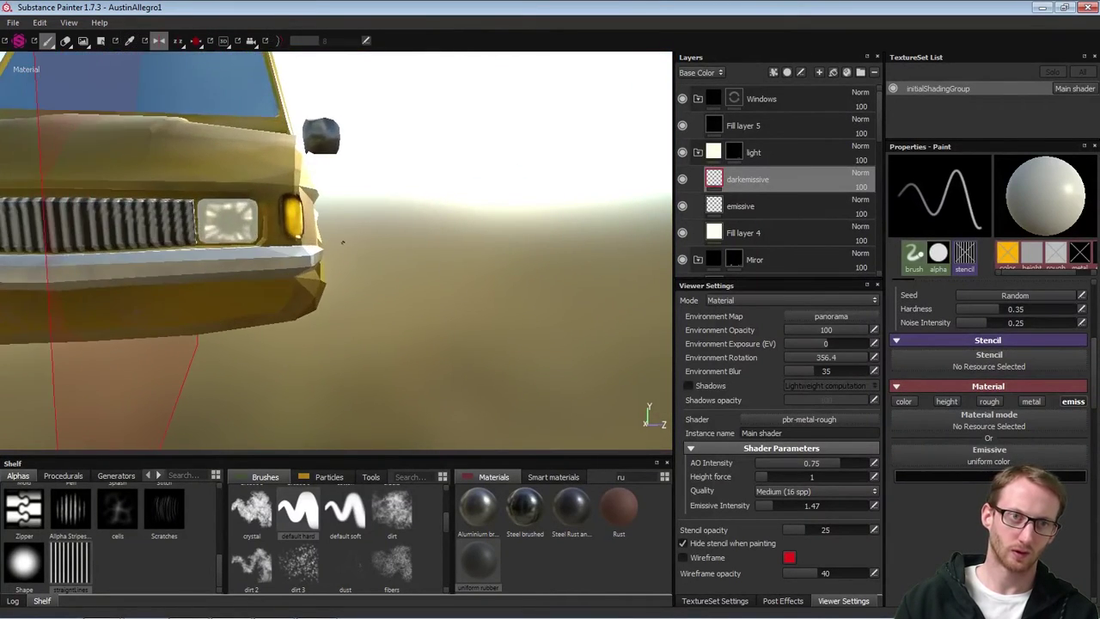
alt+middle_drag(344, 240, 434, 240)
alt+right_drag(434, 241, 468, 220)
alt+drag(468, 221, 457, 228)
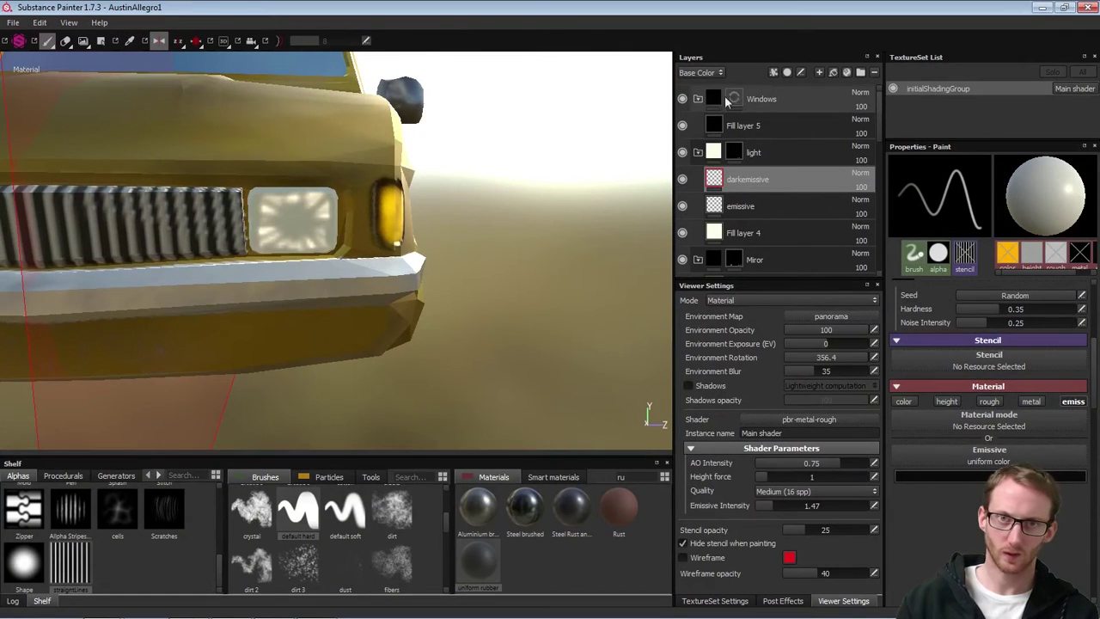
Show the layer stack's Emissive channel and lower the darkemissive layer's opacity to 38
click(709, 73)
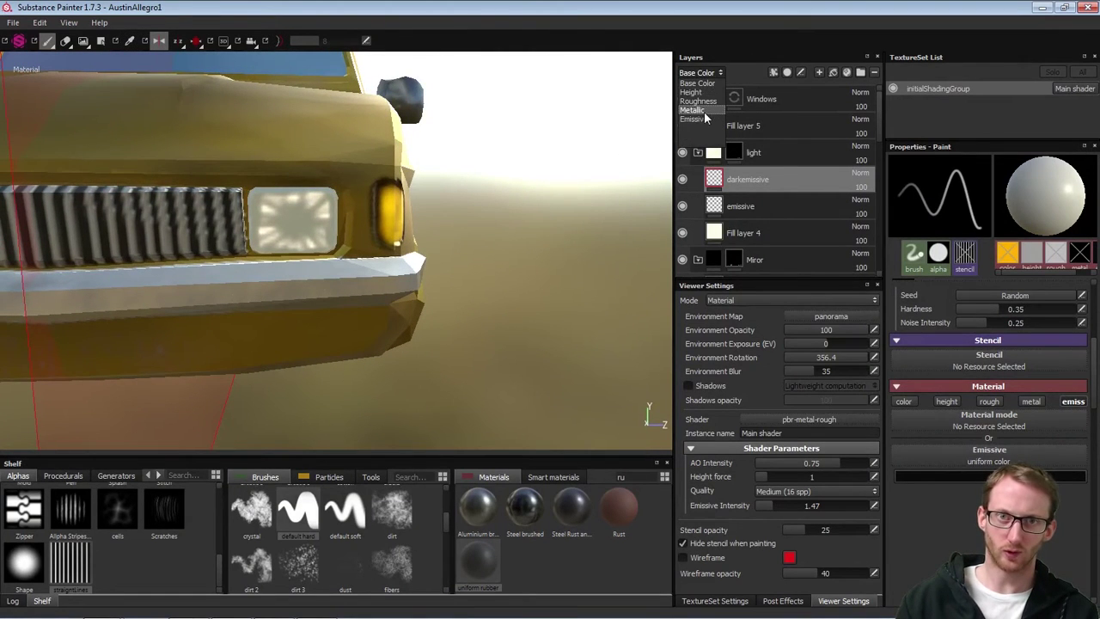
click(707, 111)
click(706, 74)
click(706, 74)
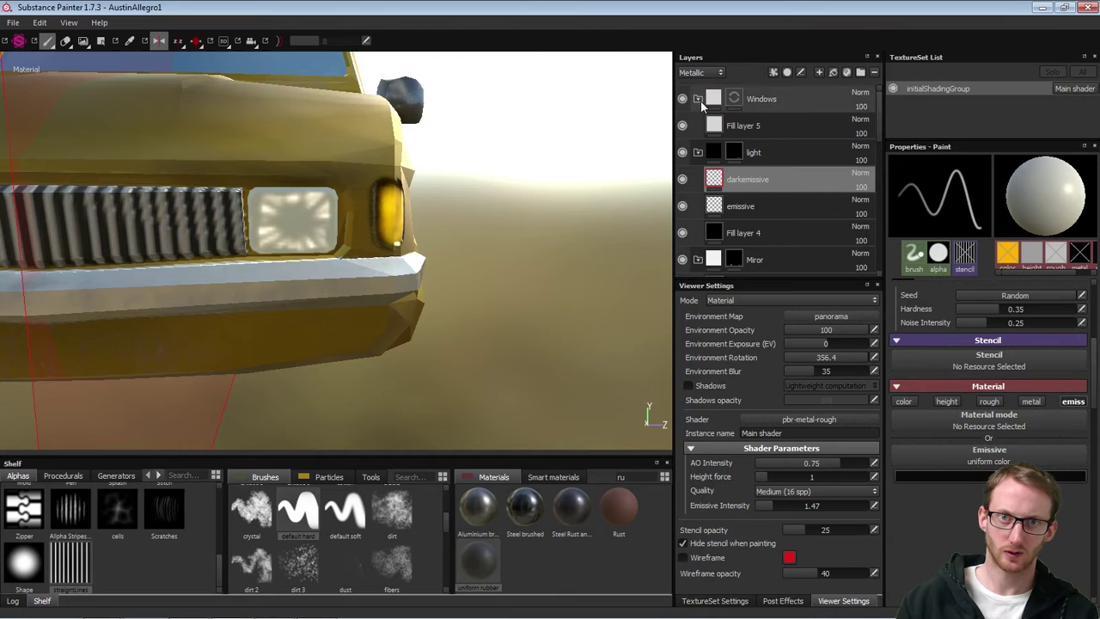
click(704, 73)
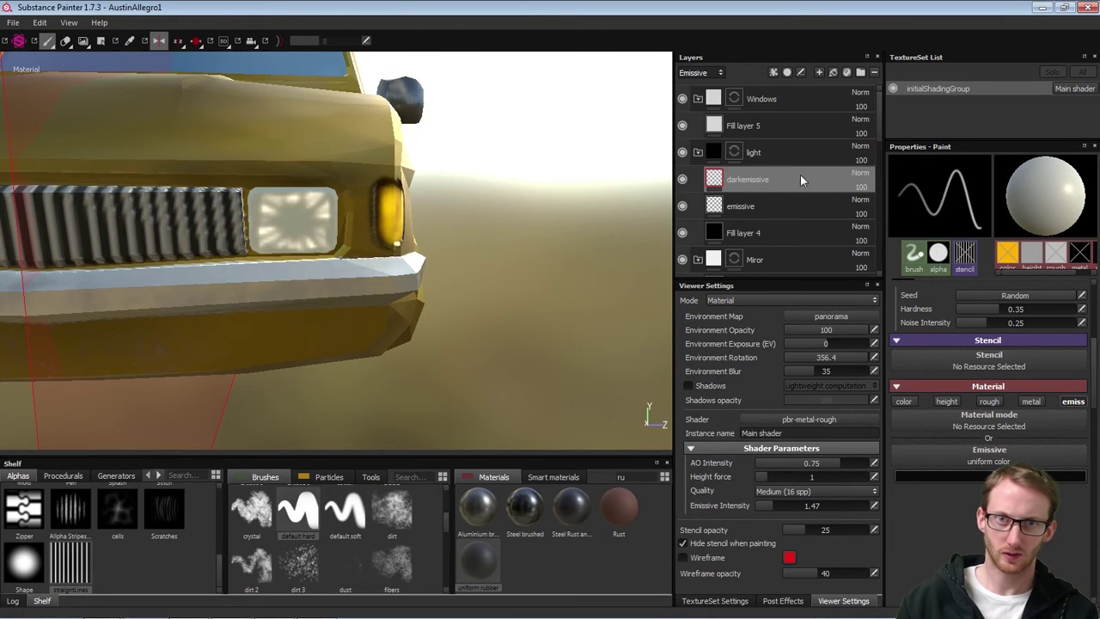
mouse_move(882, 196)
mouse_down()
mouse_move(835, 202)
mouse_move(877, 202)
mouse_move(844, 204)
mouse_move(866, 205)
mouse_up()
drag(863, 204, 868, 206)
Rotate the environment lighting to 331.2 and view the headlight from a slightly different angle
alt+drag(433, 205, 413, 216)
shift+right_drag(421, 253, 644, 249)
alt+drag(522, 255, 631, 245)
On the emissive layer, set the emissive color to pure white, enlarge the brush and paint along the headlight's upper and grille-side edges
click(758, 205)
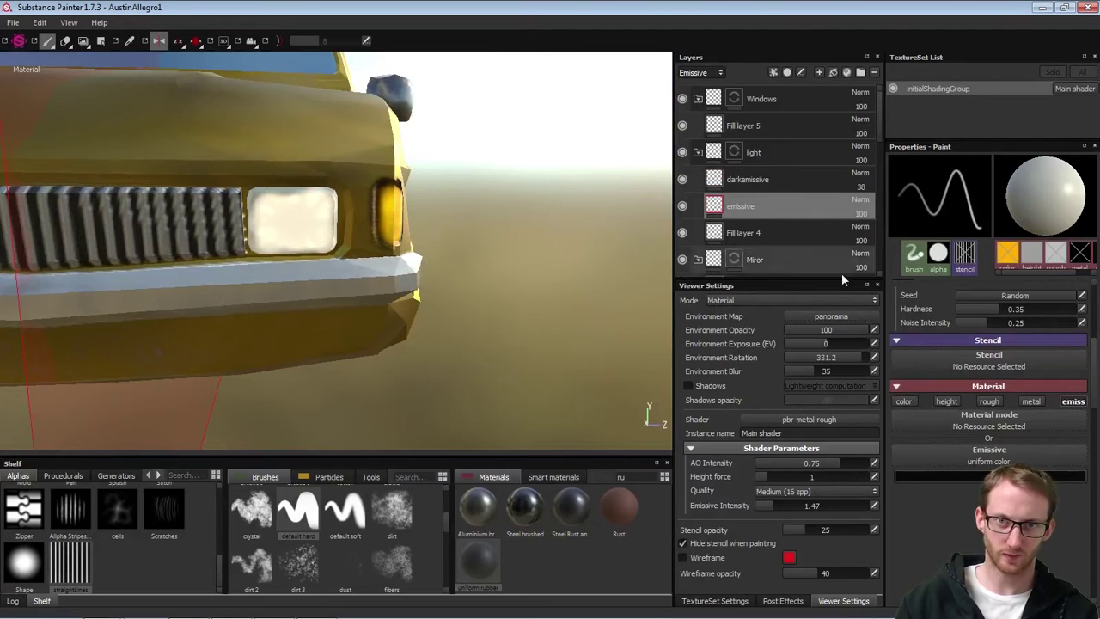
click(930, 475)
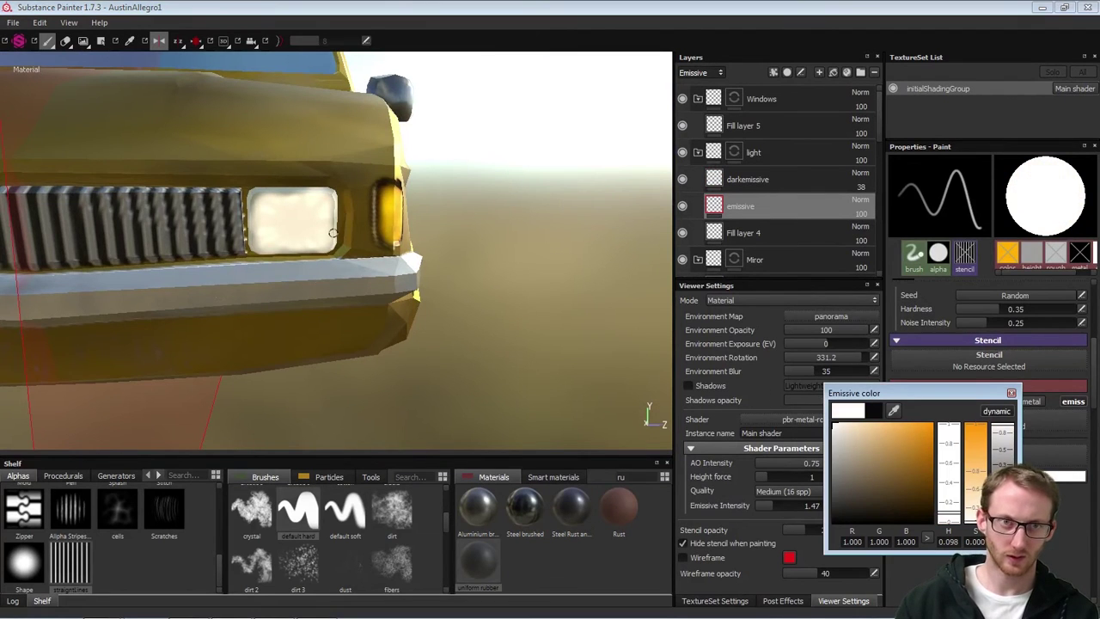
mouse_move(334, 233)
alt+right_down()
mouse_move(283, 189)
mouse_move(296, 177)
alt+right_up()
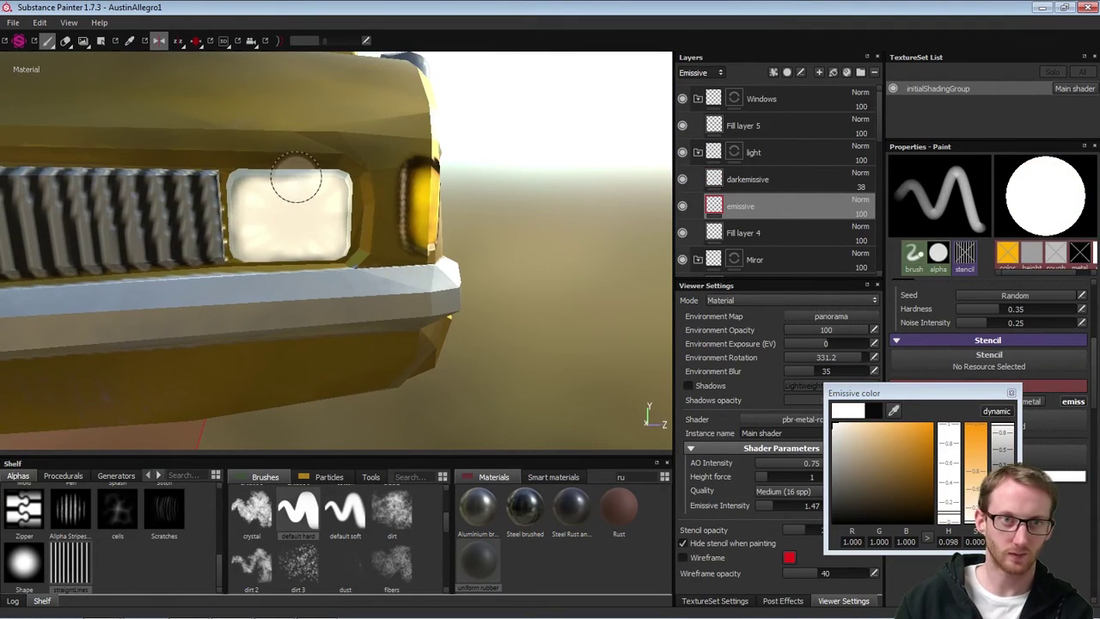
drag(296, 177, 249, 182)
mouse_move(356, 236)
alt+mouse_down()
mouse_move(383, 212)
mouse_move(361, 204)
alt+mouse_up()
drag(259, 187, 259, 218)
mouse_move(335, 240)
alt+mouse_down()
mouse_move(258, 241)
mouse_move(264, 260)
alt+mouse_up()
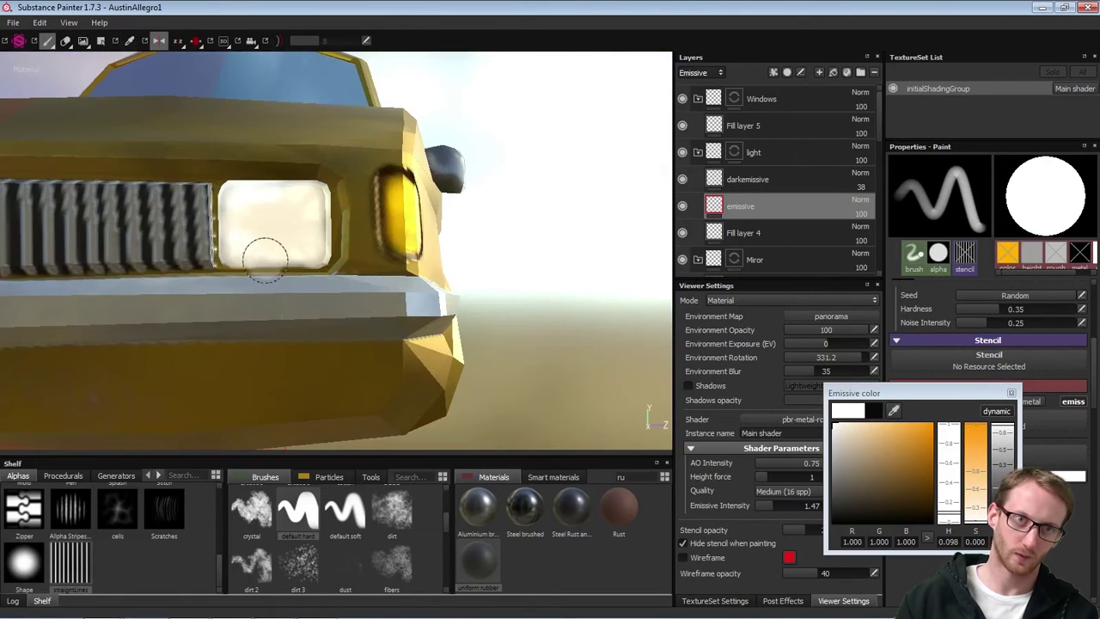
alt+drag(327, 244, 290, 201)
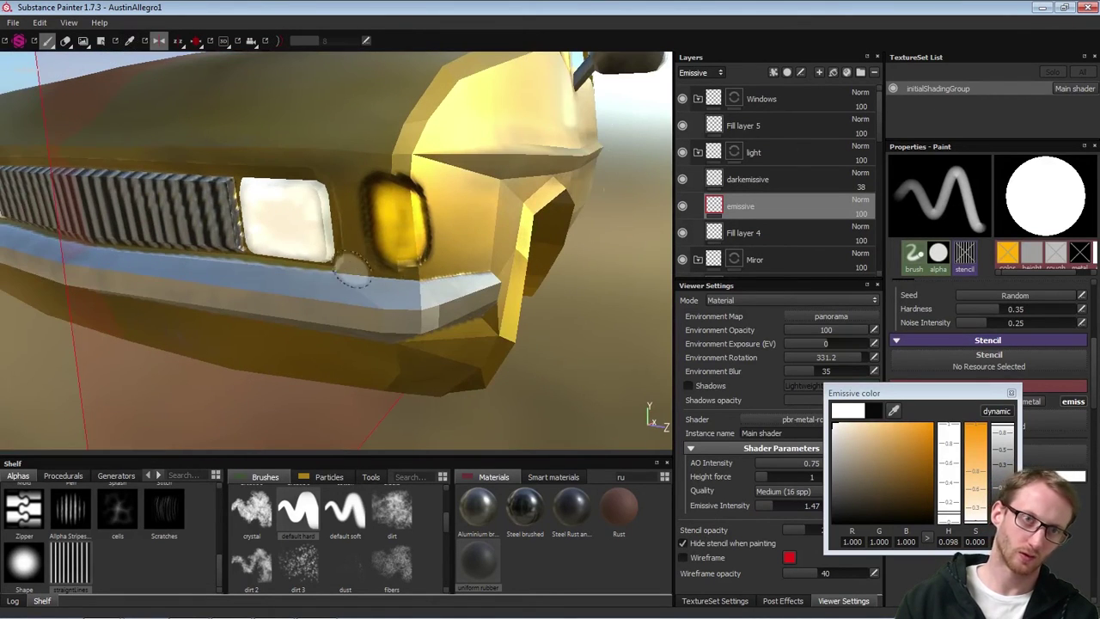
mouse_move(352, 265)
alt+mouse_down()
mouse_move(369, 290)
mouse_move(424, 279)
alt+mouse_up()
Switch to the Eraser, set its flow to 35, and inspect the headlight's edges from several angles
key(2)
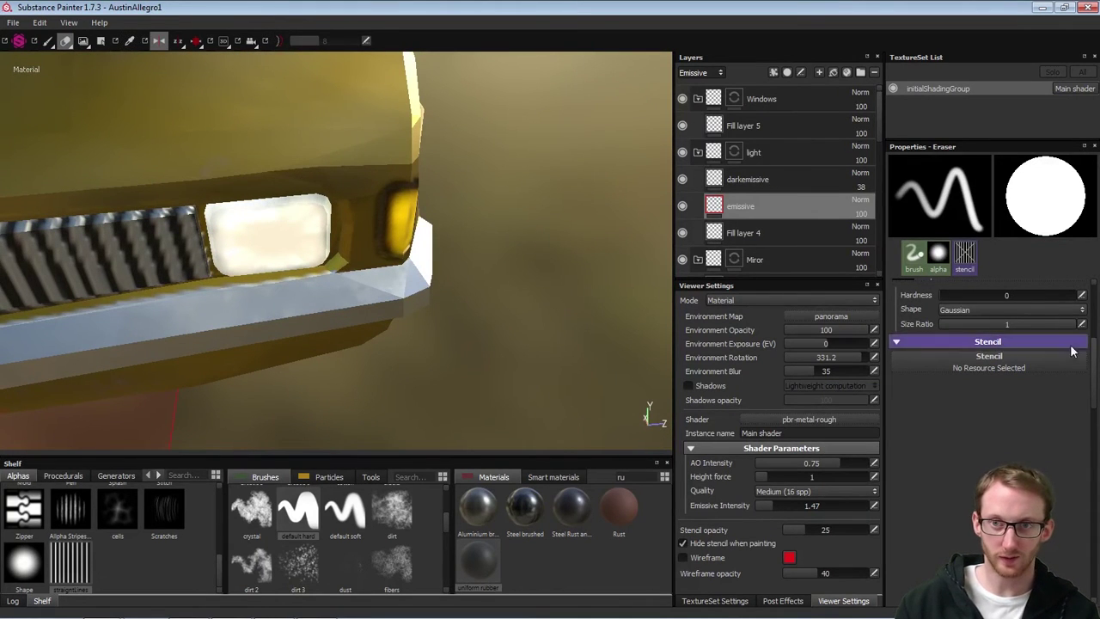
drag(1095, 353, 1094, 291)
drag(1035, 316, 995, 315)
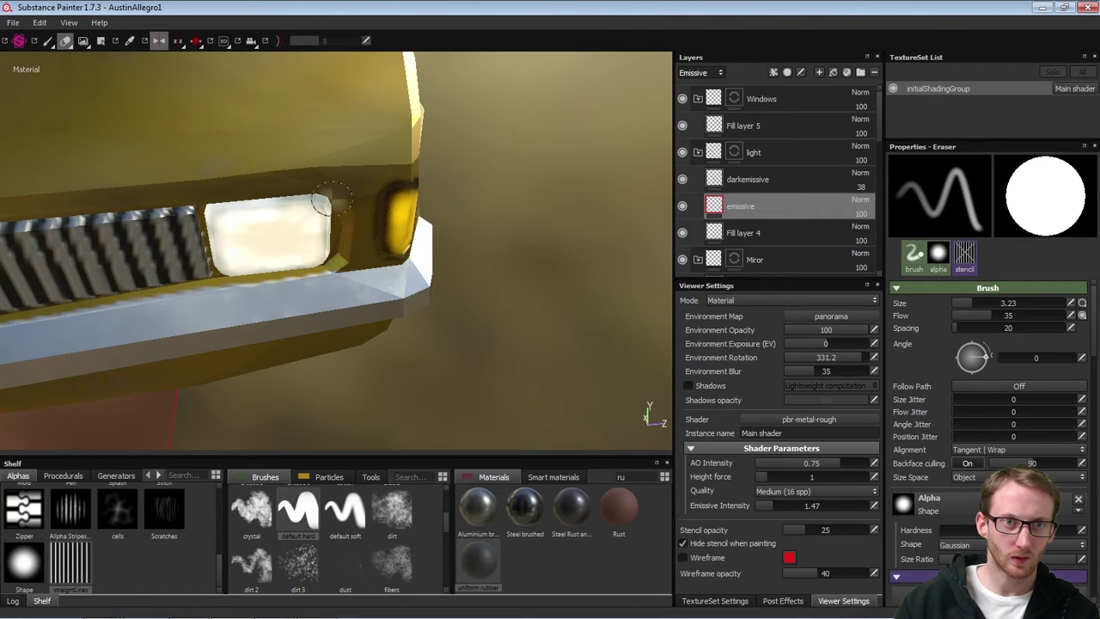
alt+drag(333, 200, 261, 154)
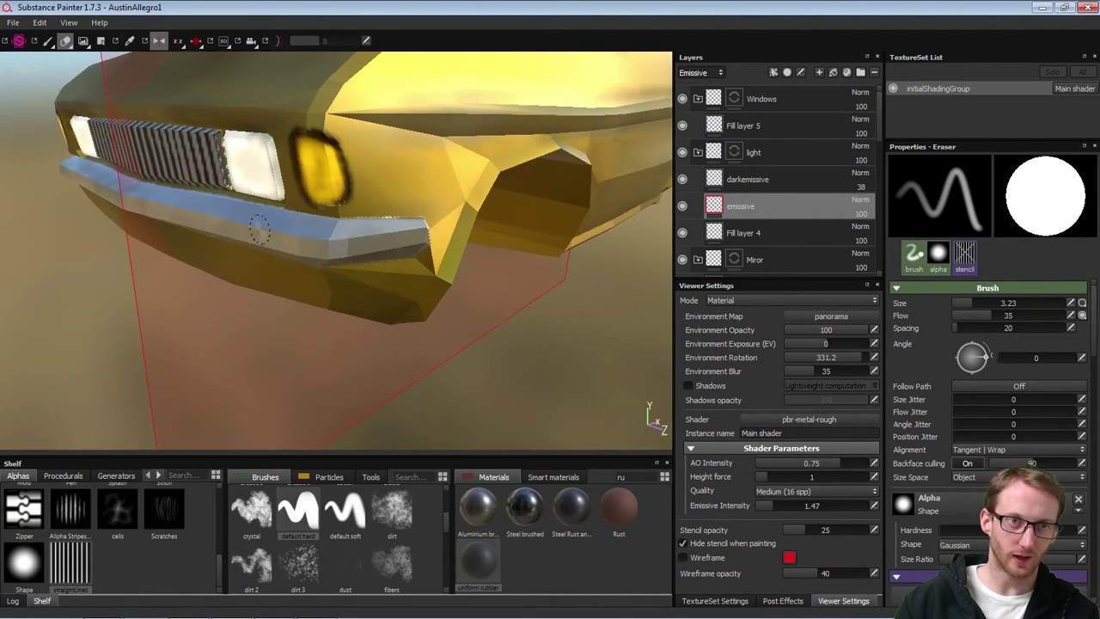
alt+drag(260, 229, 354, 170)
alt+drag(285, 161, 333, 225)
alt+drag(471, 163, 440, 178)
scroll(439, 179, down, 1)
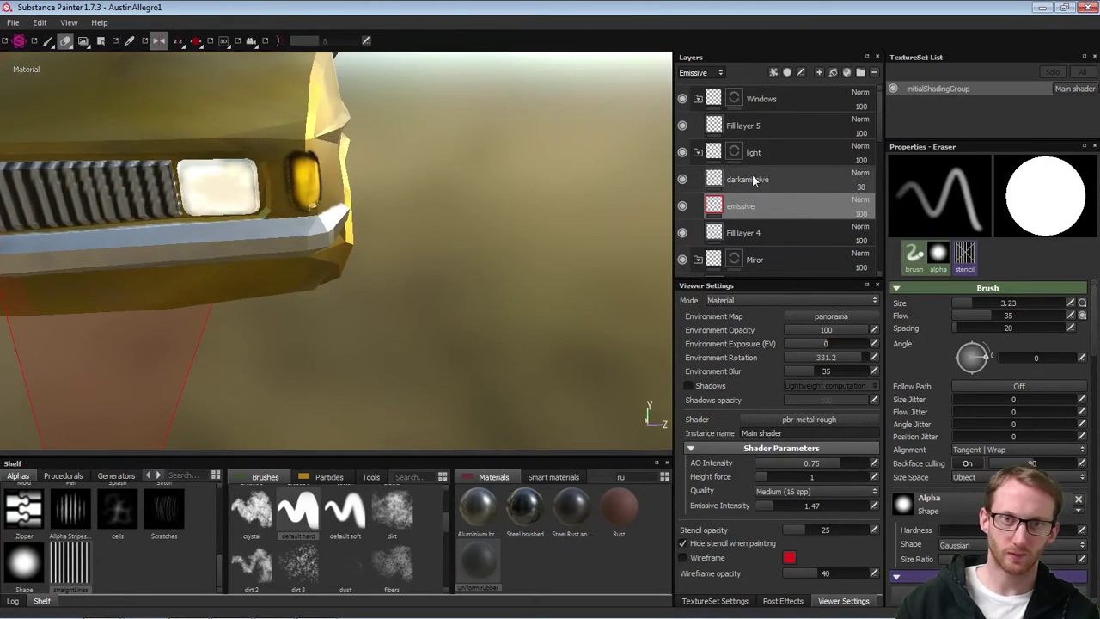
Add a paint layer above darkemissive in the light group and name it "dark"
click(751, 177)
click(819, 73)
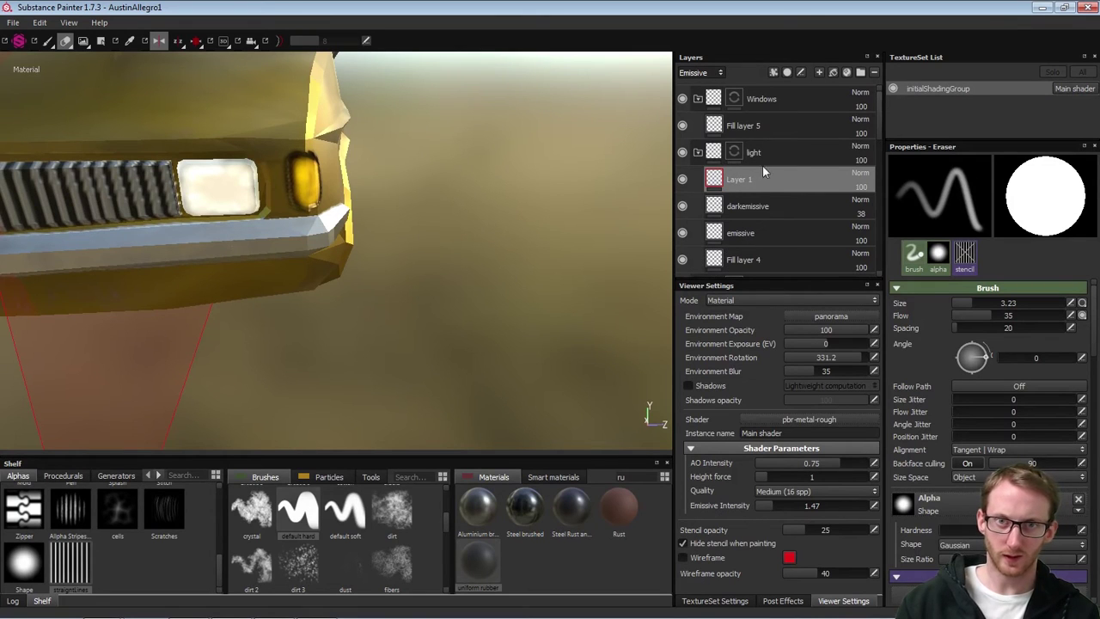
double_click(737, 179)
text(dark)
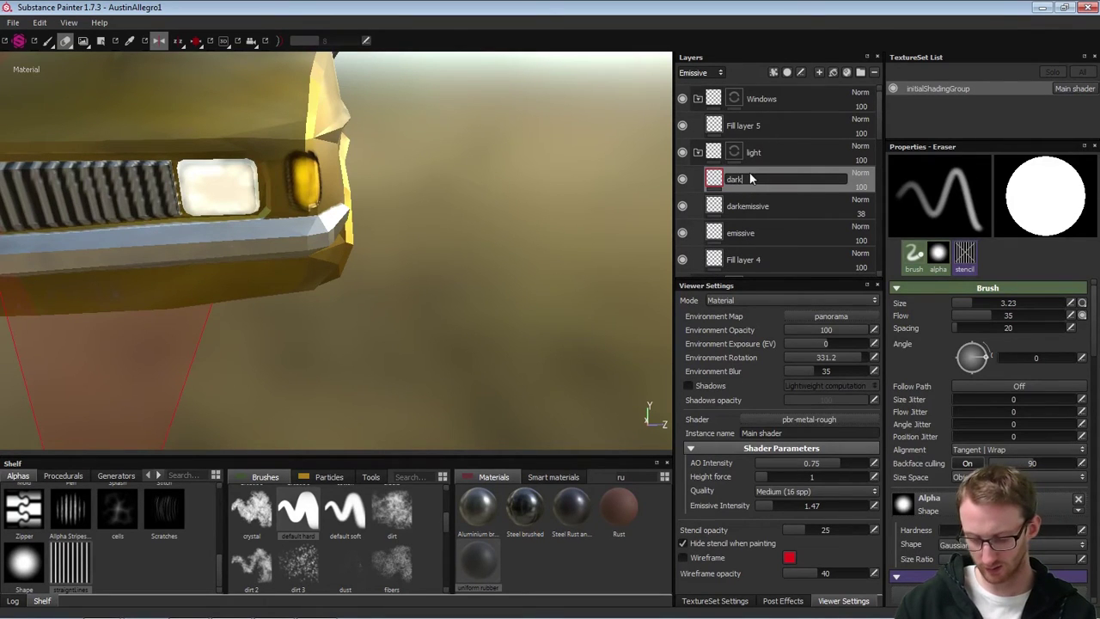
key(Return)
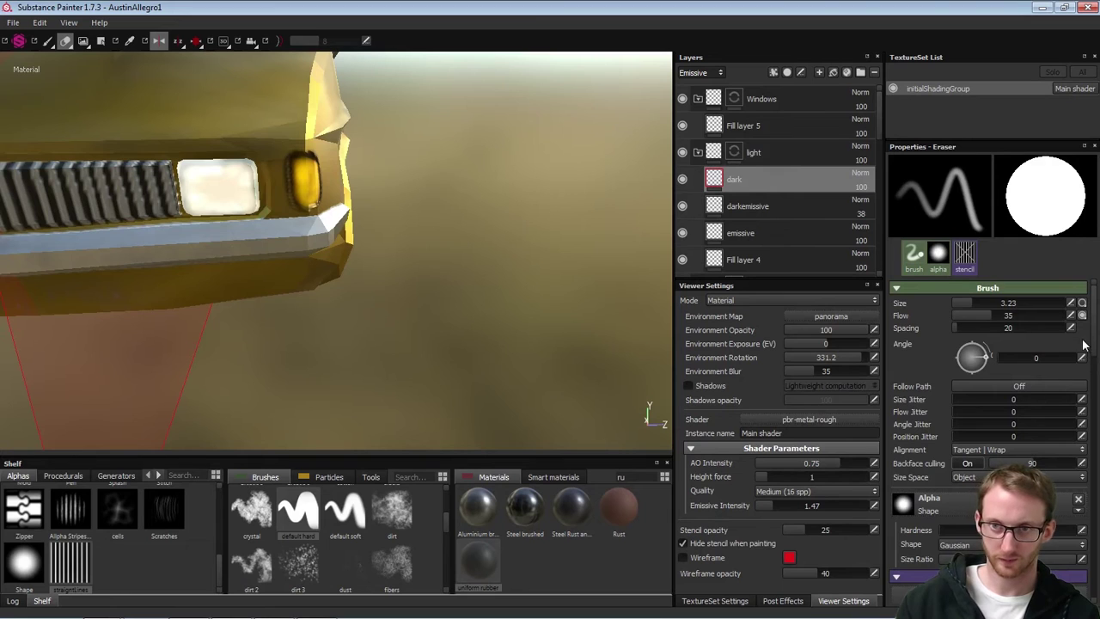
Return to the paint brush and make it affect only base color, with the emissive channel off
mouse_move(1092, 336)
mouse_down()
mouse_move(1090, 389)
mouse_move(1089, 323)
mouse_move(1094, 390)
mouse_up()
key(1)
click(1072, 421)
click(909, 418)
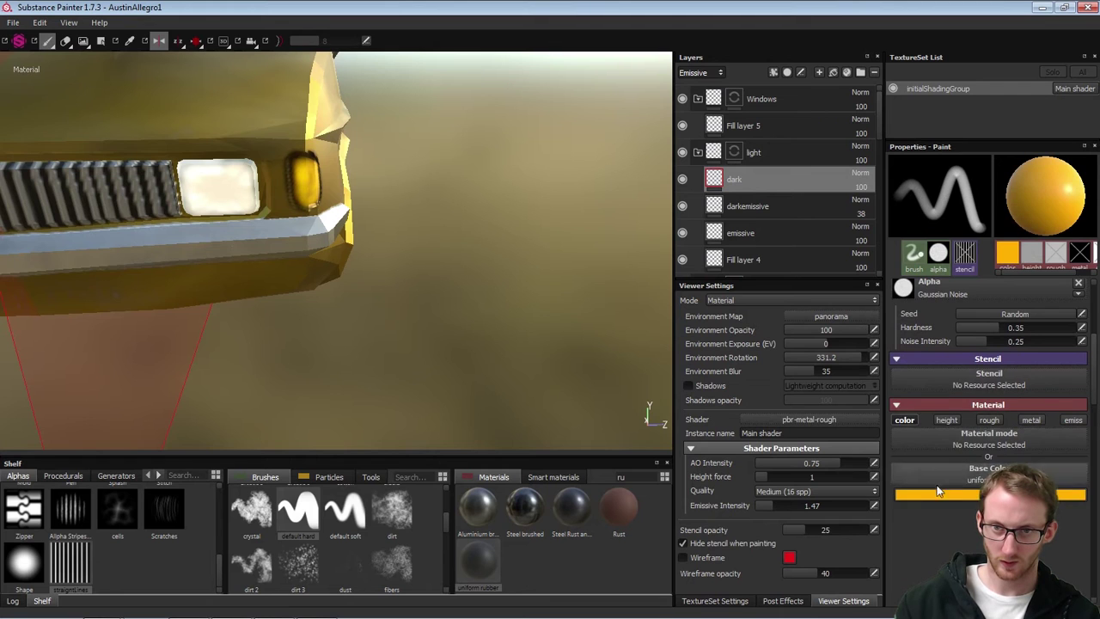
Set the brush's base color to a very dark brown (R 0.052, G 0.022, B 0.000)
click(930, 493)
click(906, 478)
drag(913, 476, 925, 507)
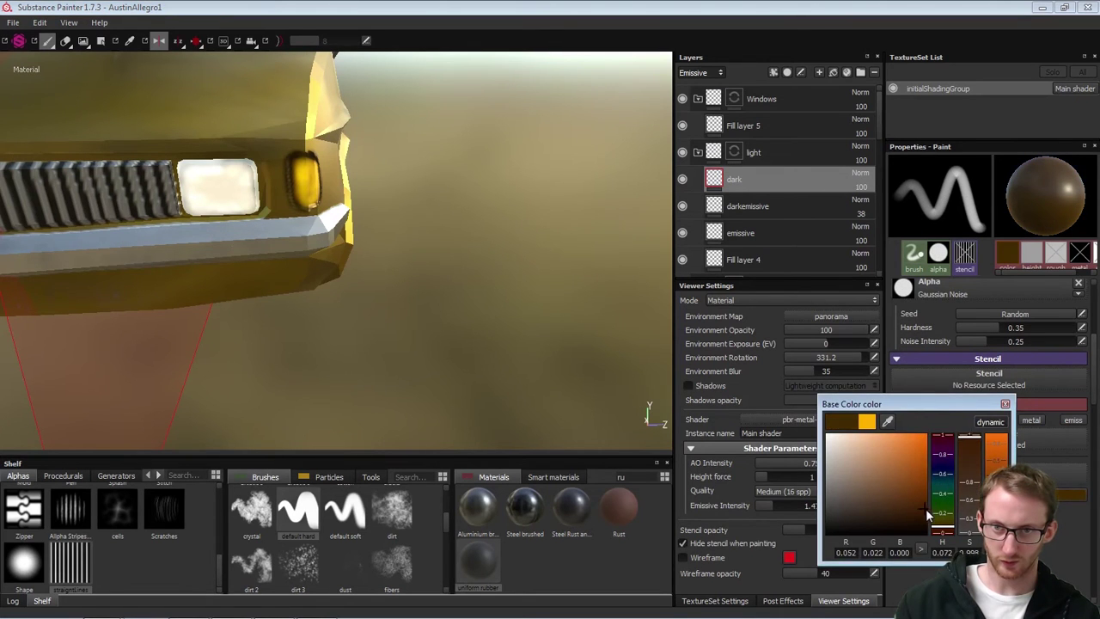
click(1004, 404)
Shrink the brush slightly and dab the dark base color onto the centre of the headlight
alt+drag(500, 321, 491, 262)
scroll(243, 191, up, 4)
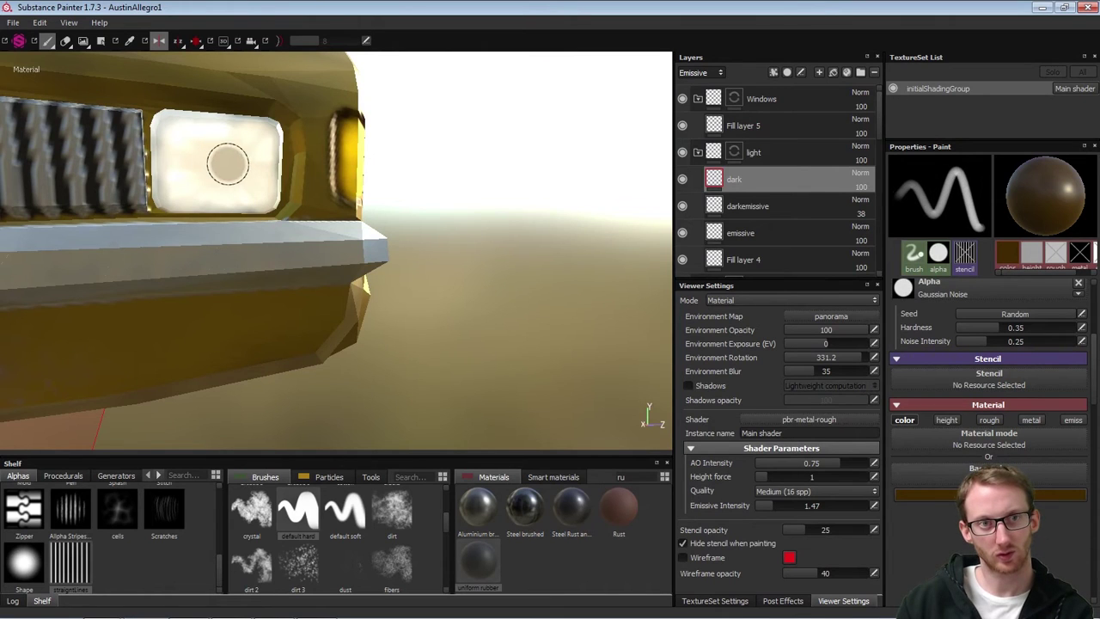
key(bracketleft)
key(l)
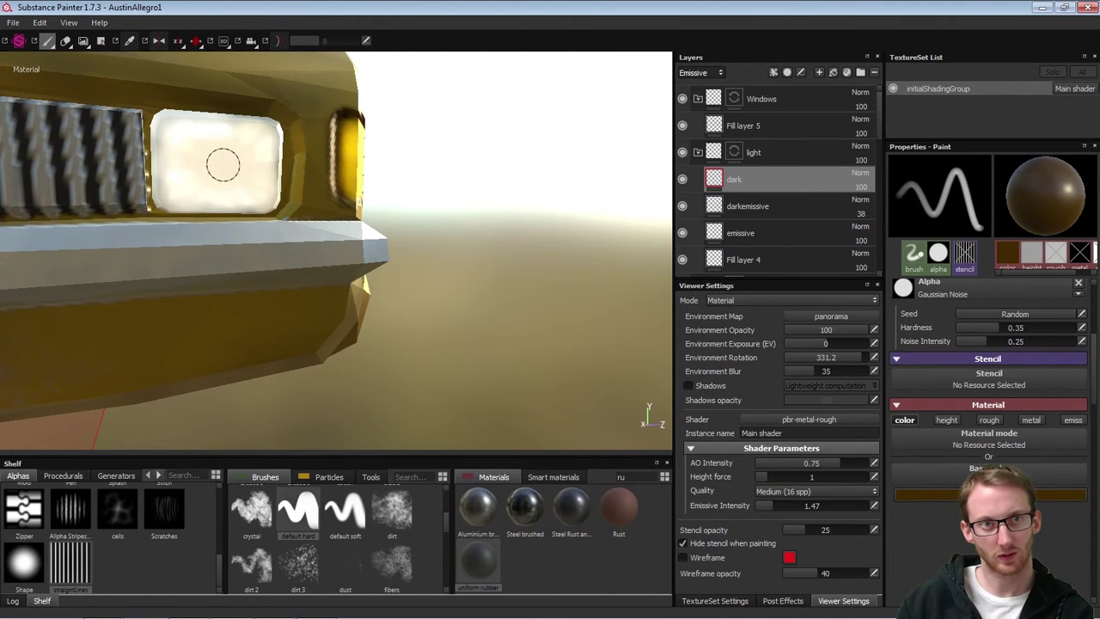
mouse_move(224, 165)
mouse_down()
mouse_move(232, 169)
mouse_move(220, 164)
mouse_up()
Check the headlights from a distance, enlarge the brush and darken a wider area at the headlight's centre
alt+drag(471, 183, 496, 169)
scroll(496, 169, down, 3)
scroll(339, 198, down, 8)
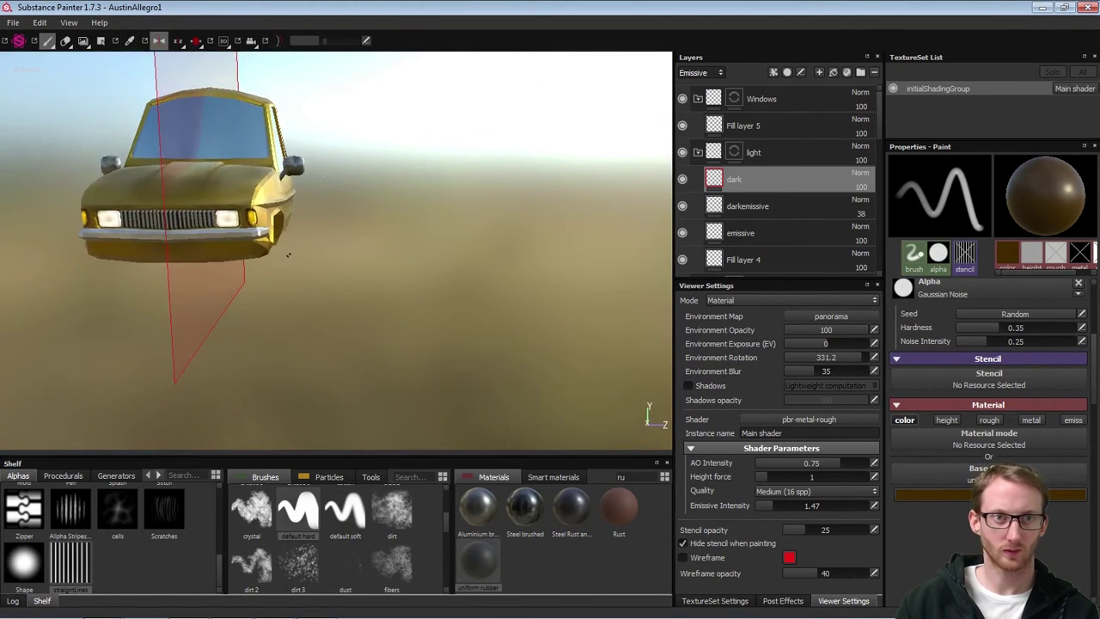
alt+drag(287, 253, 309, 248)
alt+right_drag(400, 265, 400, 187)
mouse_move(341, 229)
alt+mouse_down()
mouse_move(363, 245)
mouse_move(364, 236)
alt+mouse_up()
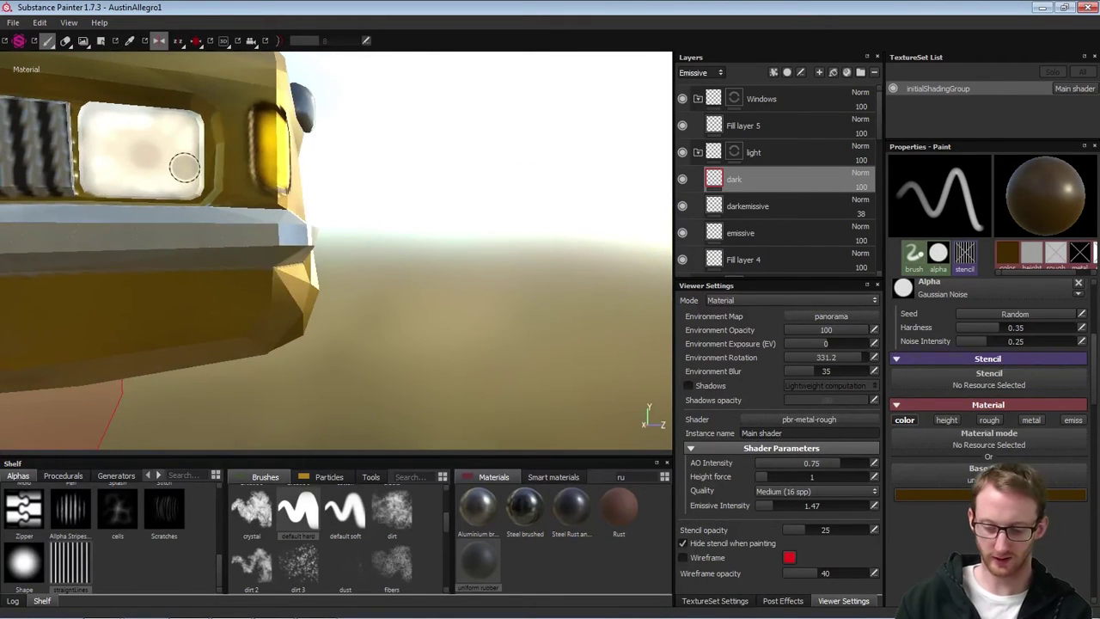
key(bracketright)
key(bracketright)
drag(146, 155, 148, 157)
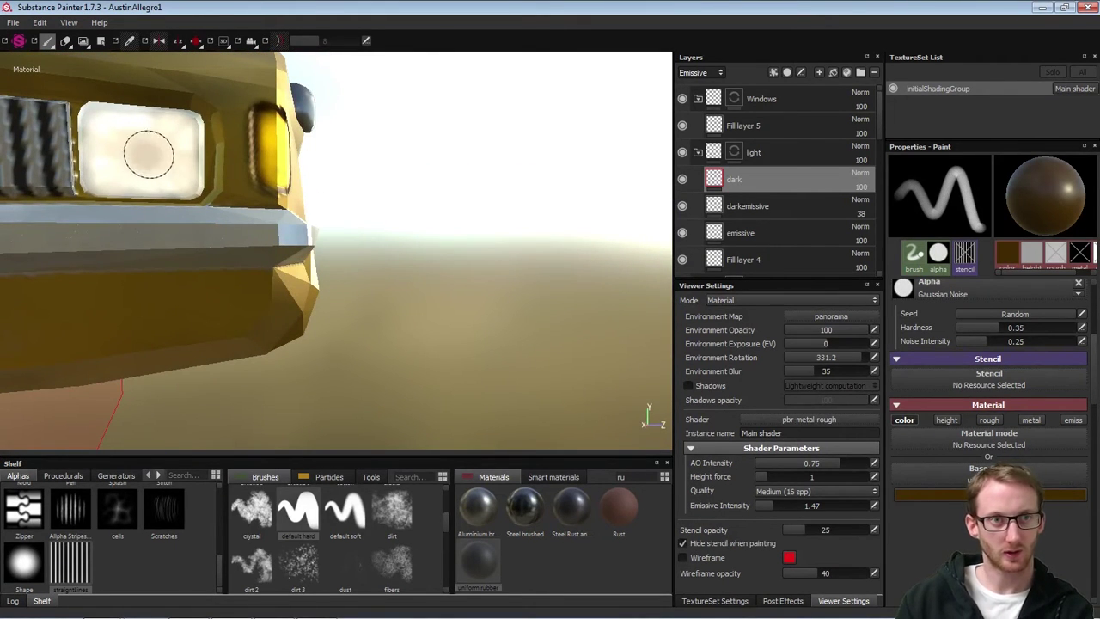
Reduce the brush size and darken the headlight's corners and edges from several angles
key(bracketleft)
key(bracketleft)
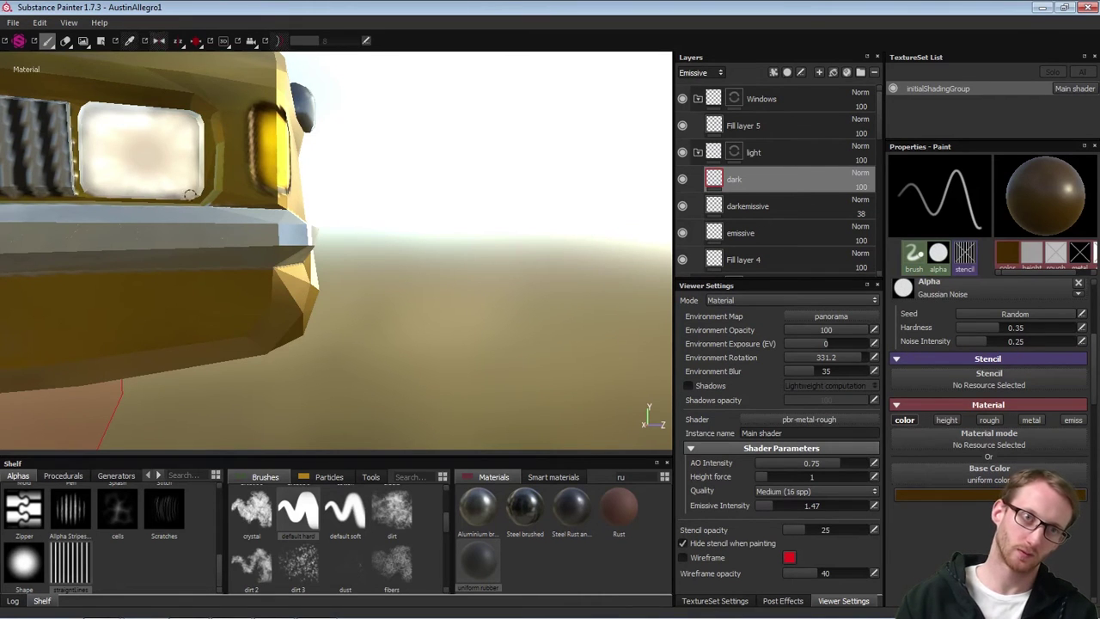
mouse_move(260, 160)
alt+mouse_down()
mouse_move(177, 155)
mouse_move(204, 163)
alt+mouse_up()
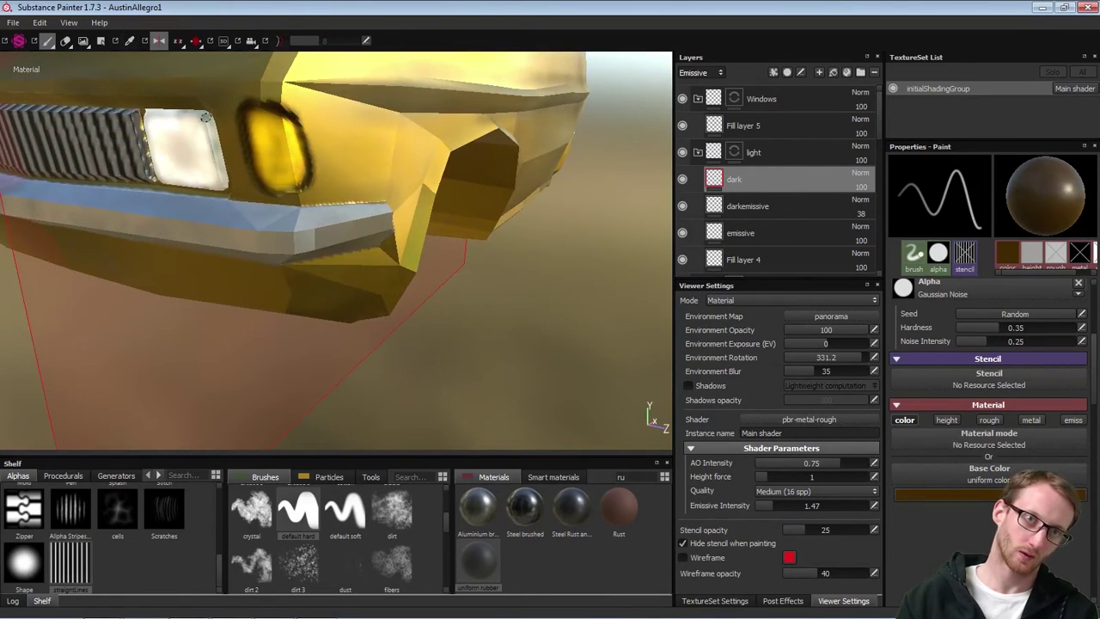
alt+drag(147, 112, 193, 171)
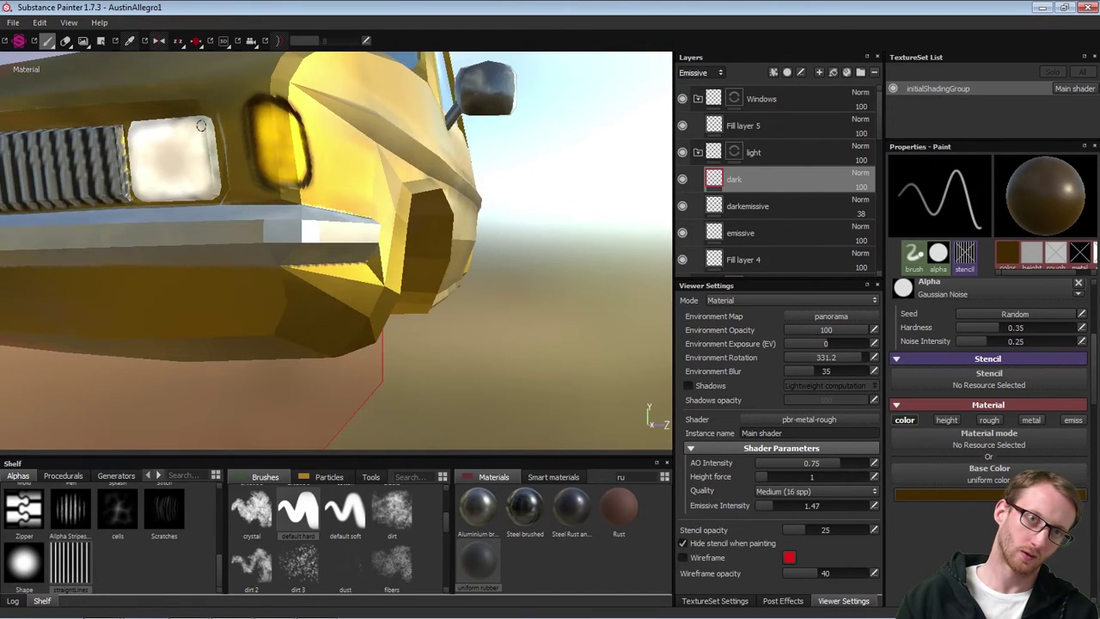
alt+drag(201, 126, 192, 146)
alt+drag(102, 154, 98, 165)
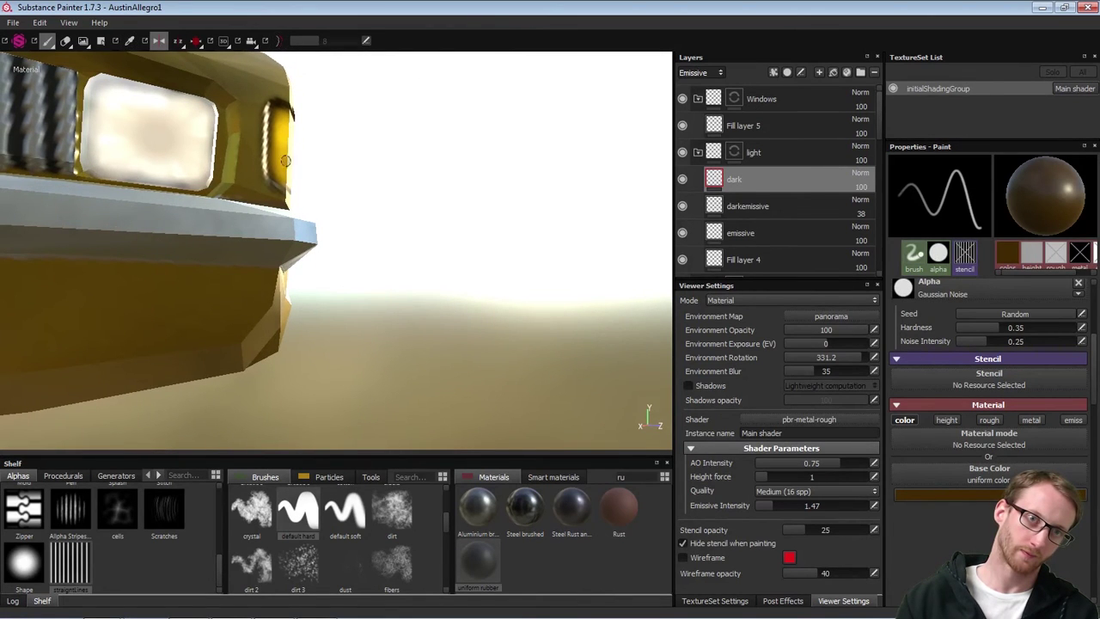
alt+drag(286, 160, 382, 173)
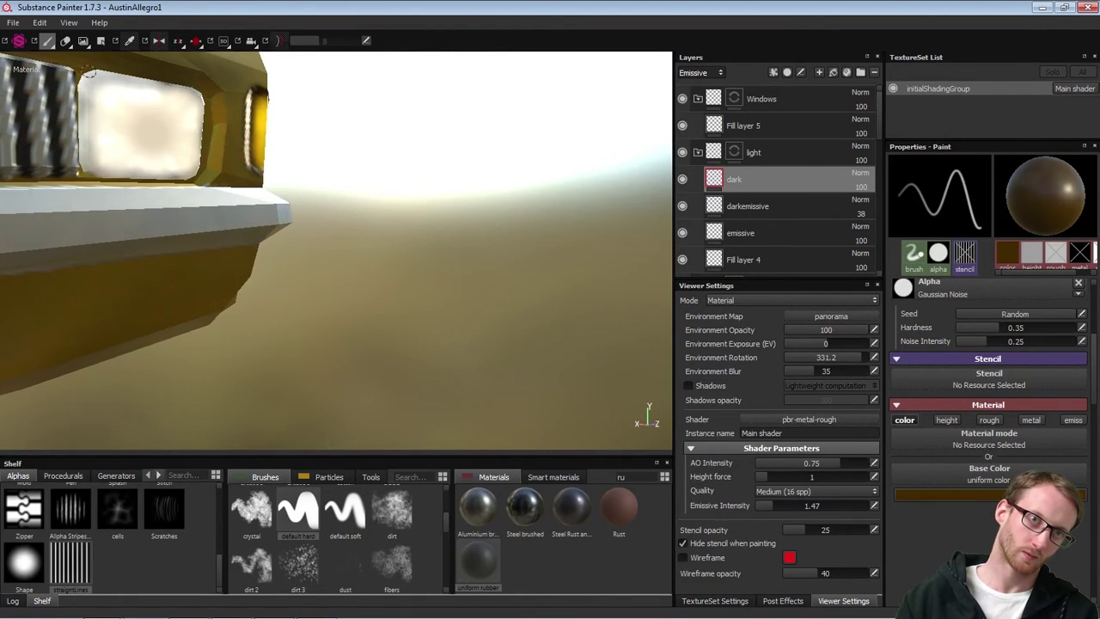
Examine the darkened headlights and the car's front from near, far and the side
click(159, 41)
alt+right_drag(307, 132, 108, 209)
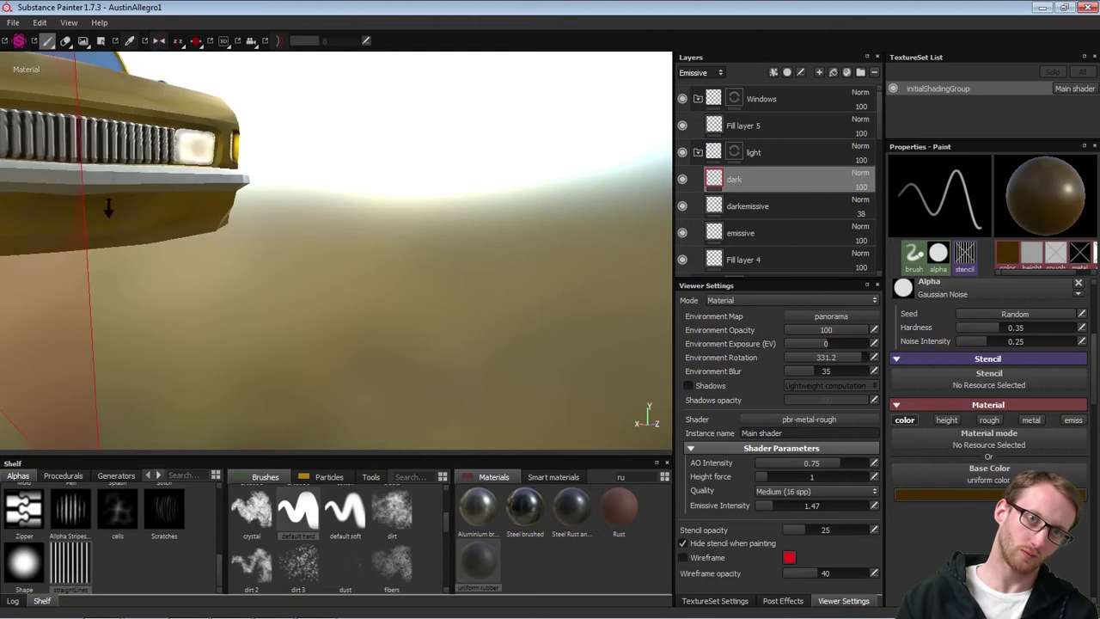
alt+drag(206, 159, 272, 174)
alt+right_drag(272, 175, 193, 206)
alt+drag(388, 151, 498, 167)
alt+right_drag(249, 194, 344, 161)
alt+drag(343, 164, 238, 235)
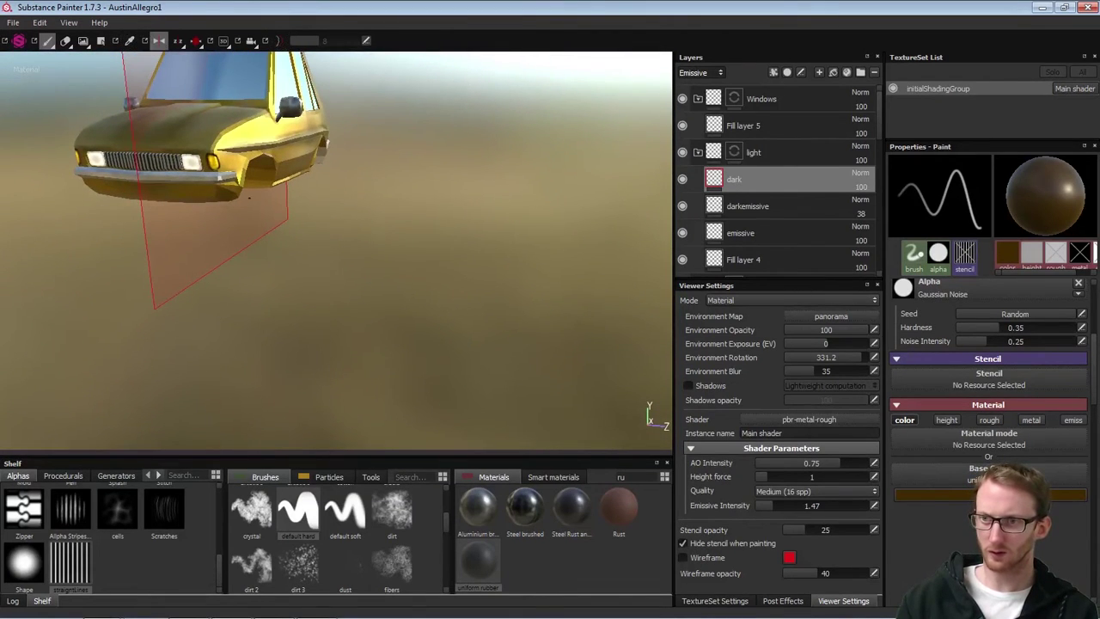
alt+right_drag(267, 189, 361, 251)
mouse_move(361, 251)
alt+mouse_down()
mouse_move(349, 233)
mouse_move(354, 194)
mouse_move(185, 210)
mouse_move(130, 184)
mouse_move(147, 238)
mouse_move(328, 260)
mouse_move(144, 249)
alt+mouse_up()
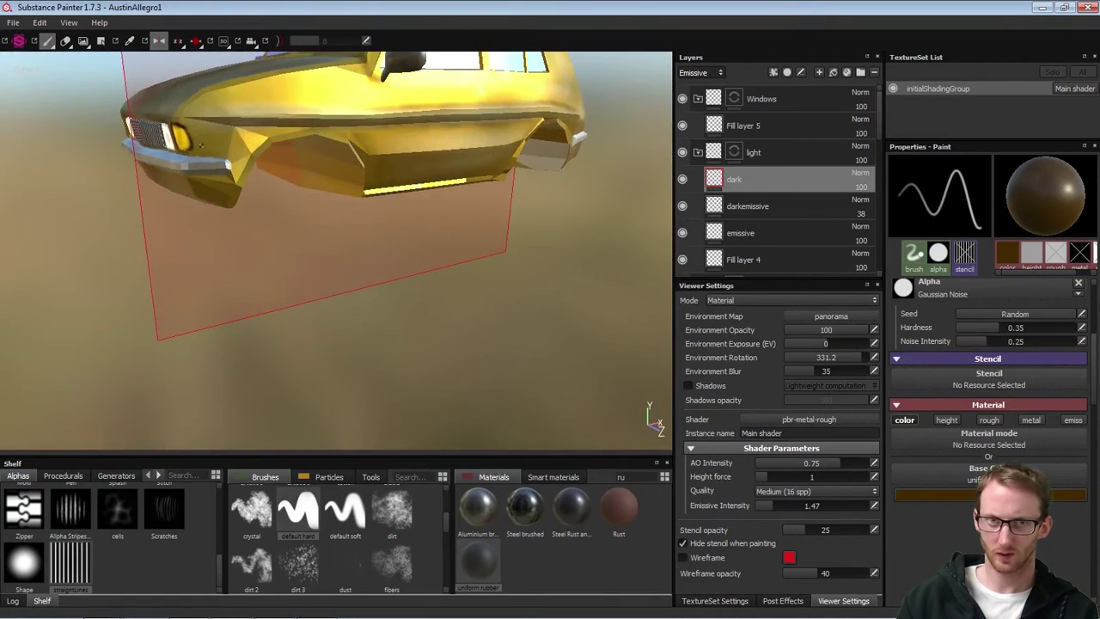
Add a new paint layer directly above the emissive layer in the Car group
click(753, 204)
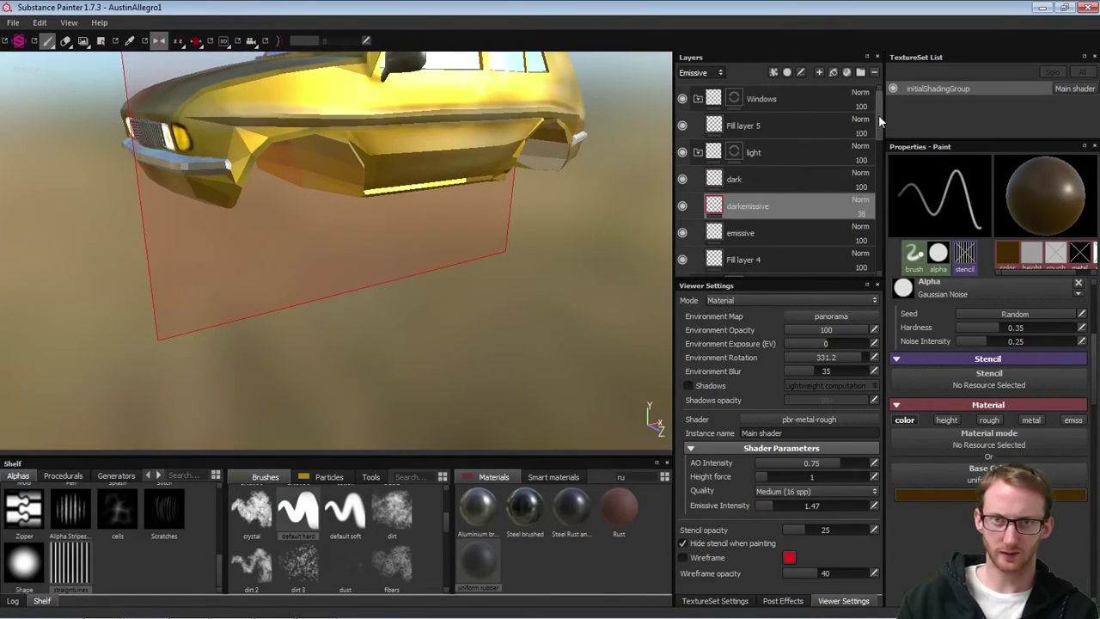
drag(878, 114, 871, 183)
click(772, 153)
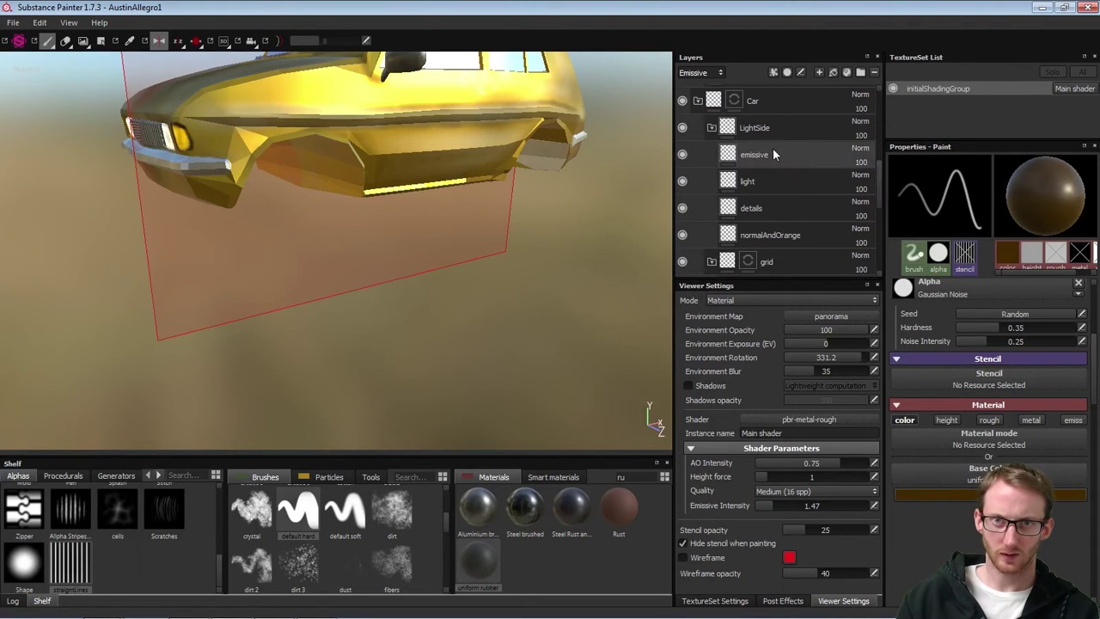
click(818, 73)
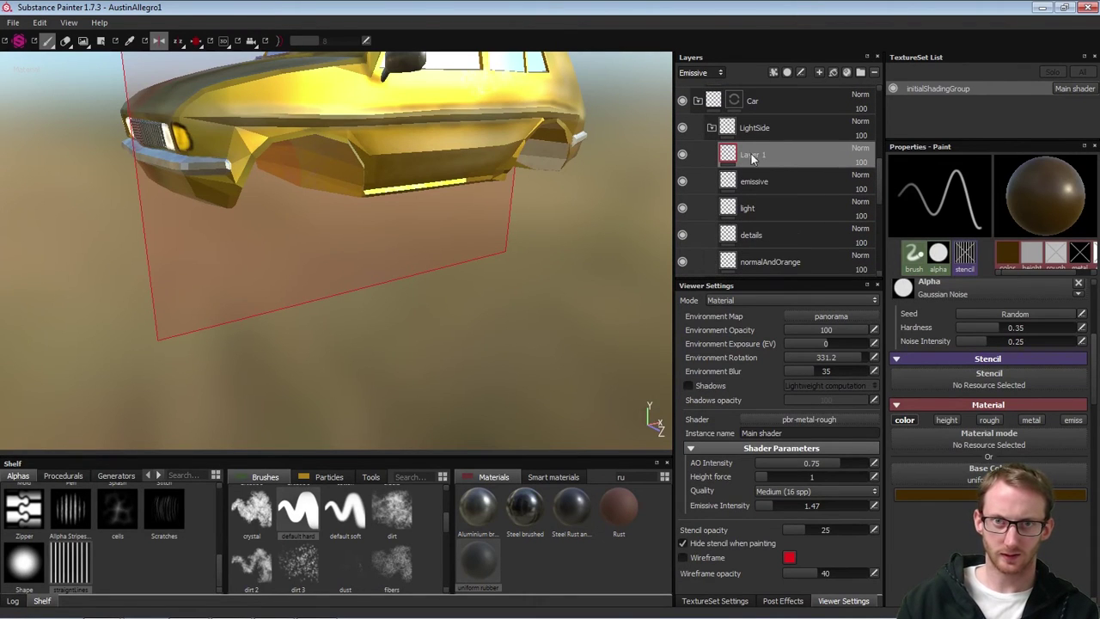
Make the brush affect color, height and emissive, and set its base color to orange (R 0.718, G 0.315, B 0.007)
alt+drag(366, 204, 331, 204)
alt+right_drag(331, 205, 228, 210)
alt+middle_drag(227, 211, 321, 308)
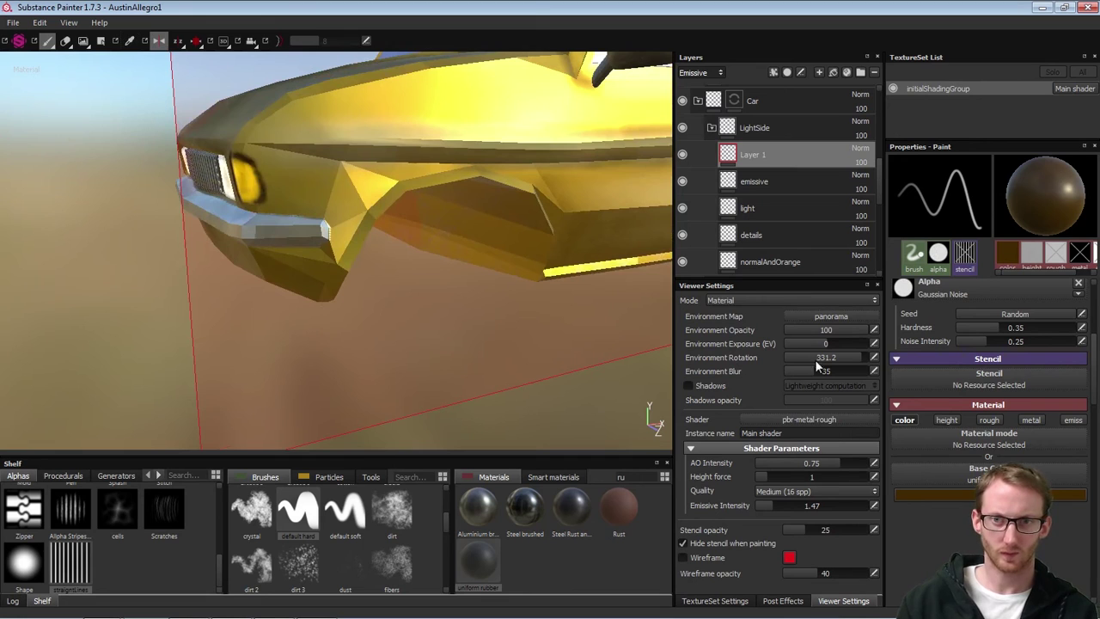
click(1073, 420)
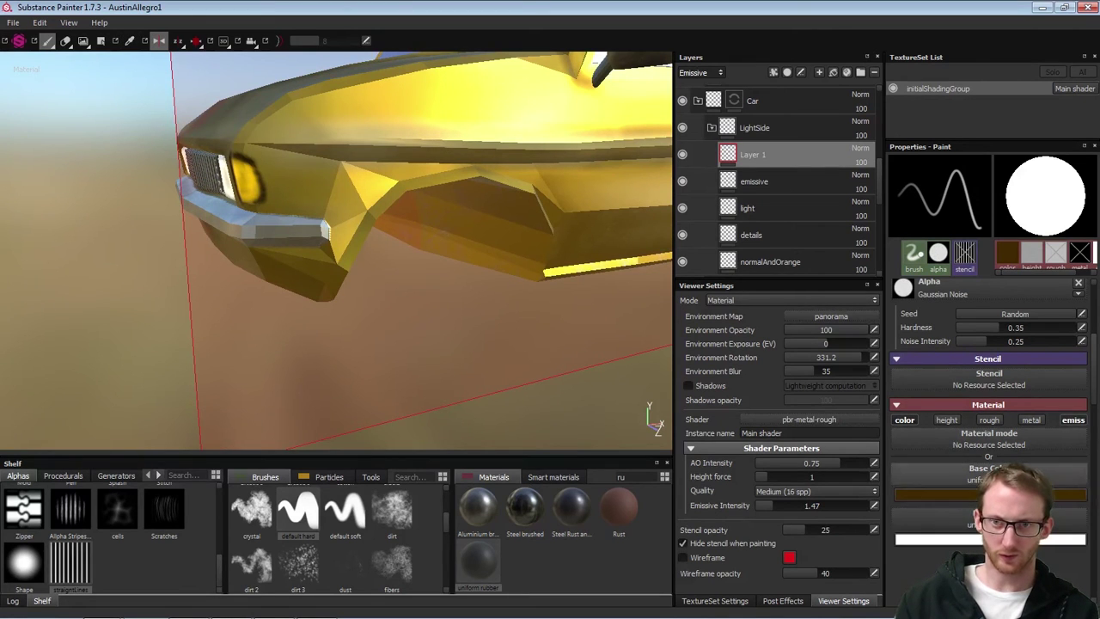
click(1082, 422)
click(996, 423)
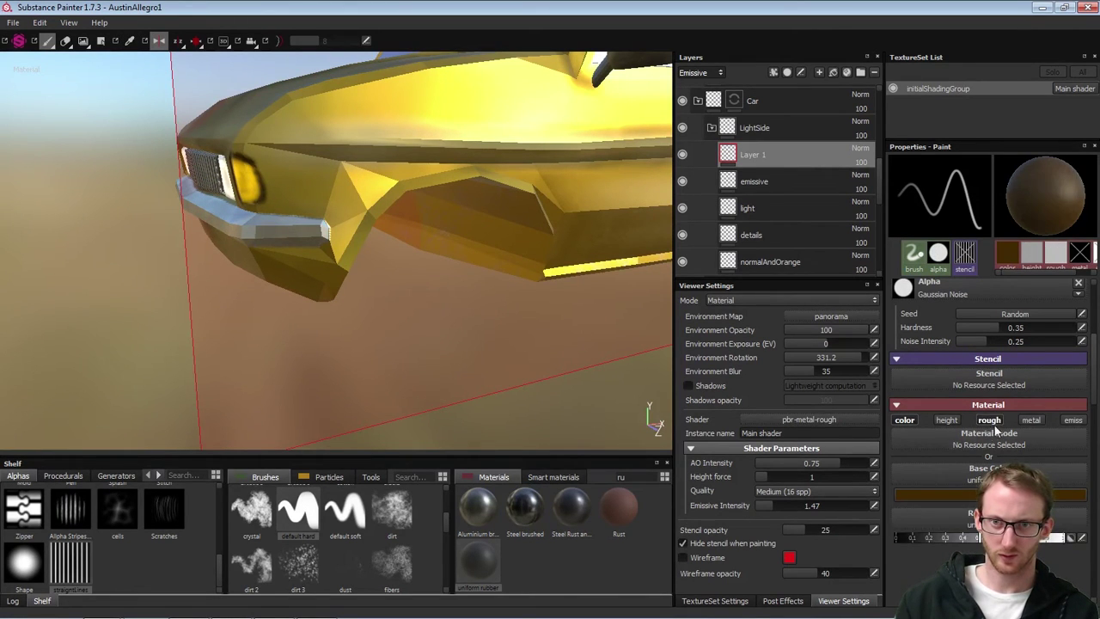
click(1077, 422)
click(994, 422)
click(948, 422)
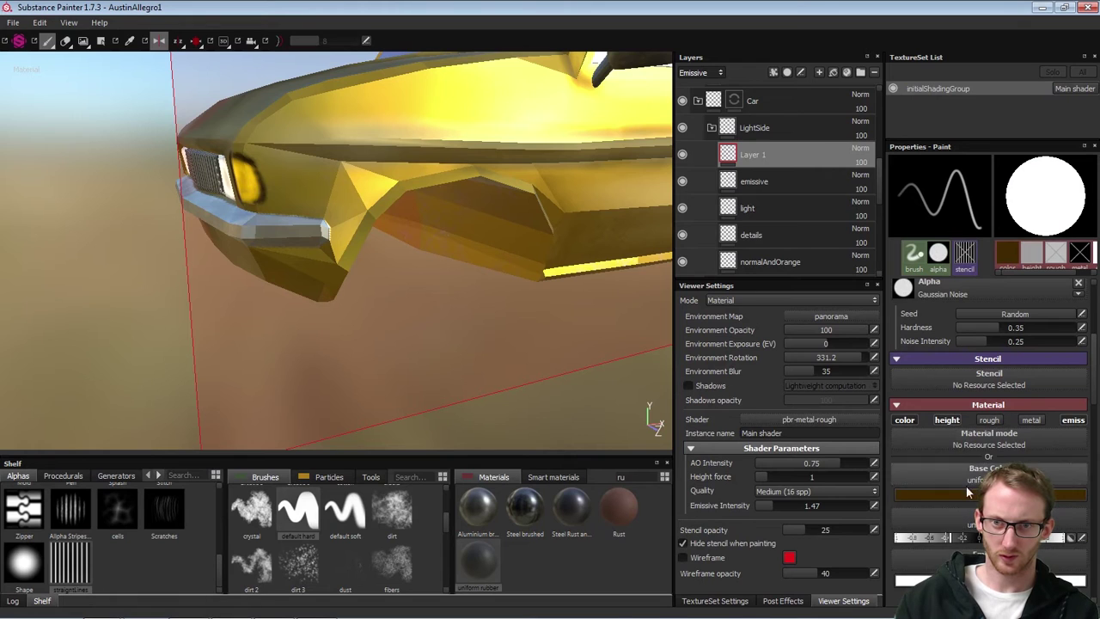
click(986, 495)
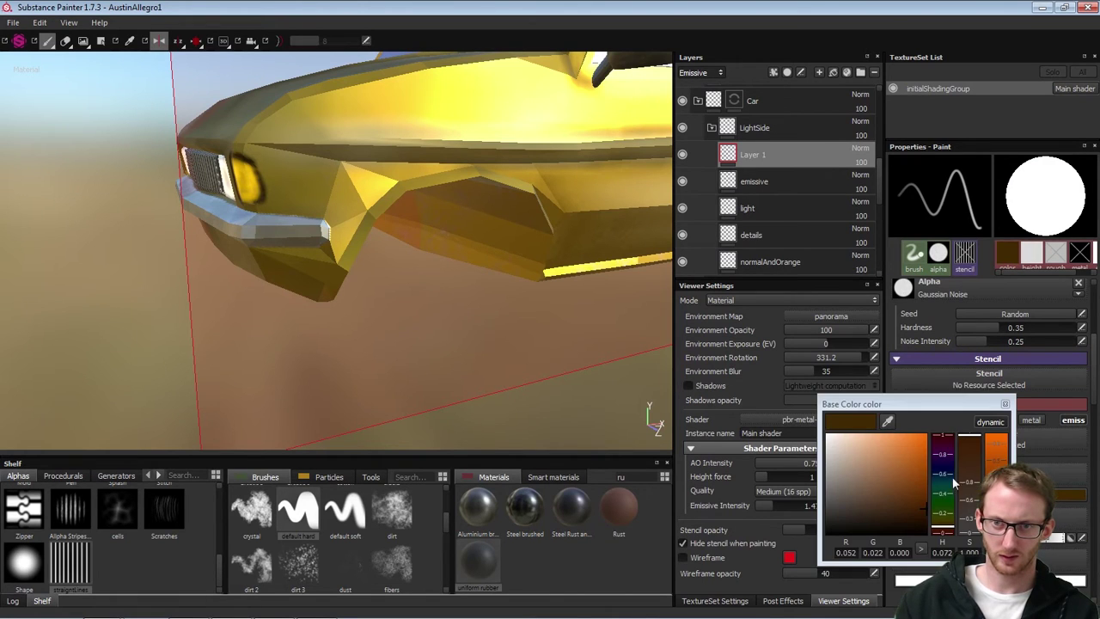
drag(922, 465, 917, 445)
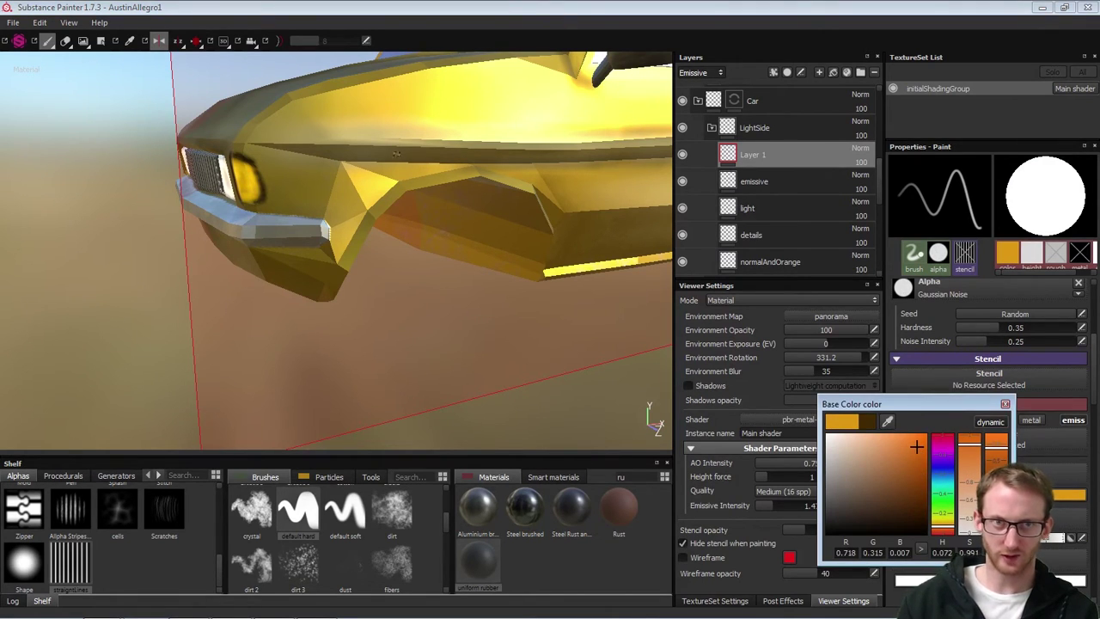
Try a short horizontal stroke on the front wing behind the side light, and undo it
alt+drag(480, 229, 421, 155)
scroll(331, 138, up, 2)
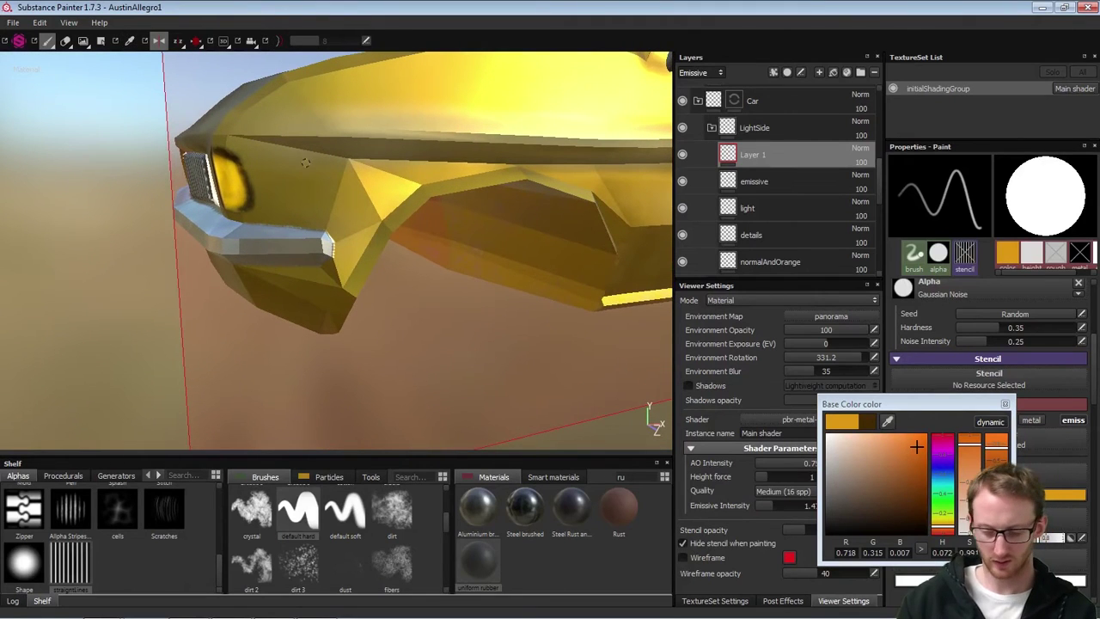
drag(304, 171, 310, 171)
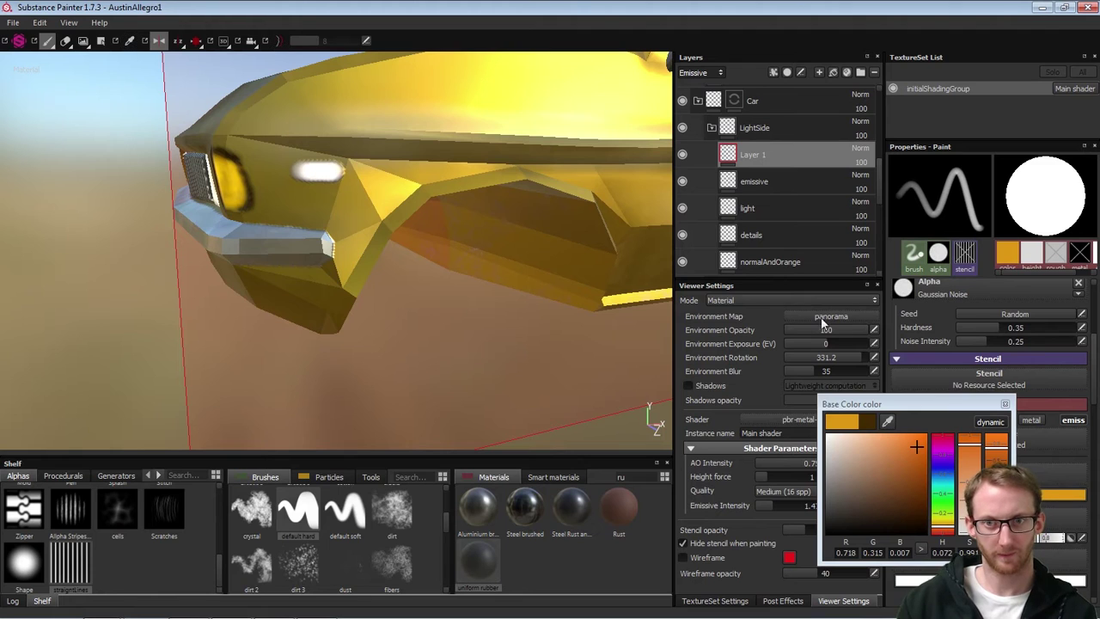
key(ctrl+z)
Set the brush's emissive color to a bright yellow (R 0.866, G 0.583)
click(1004, 404)
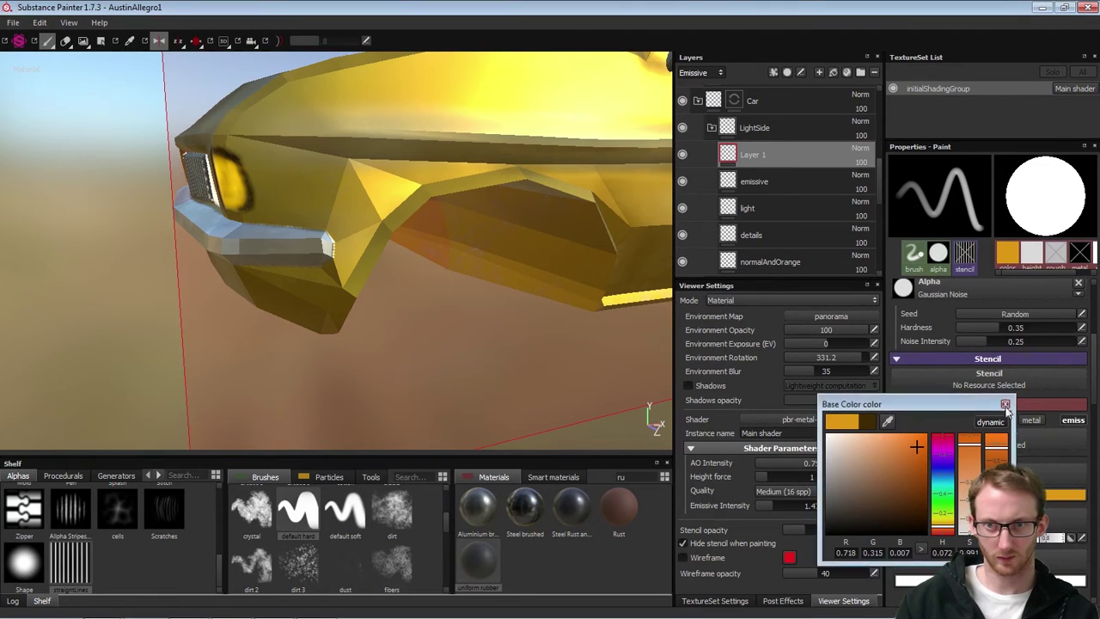
click(989, 581)
click(910, 508)
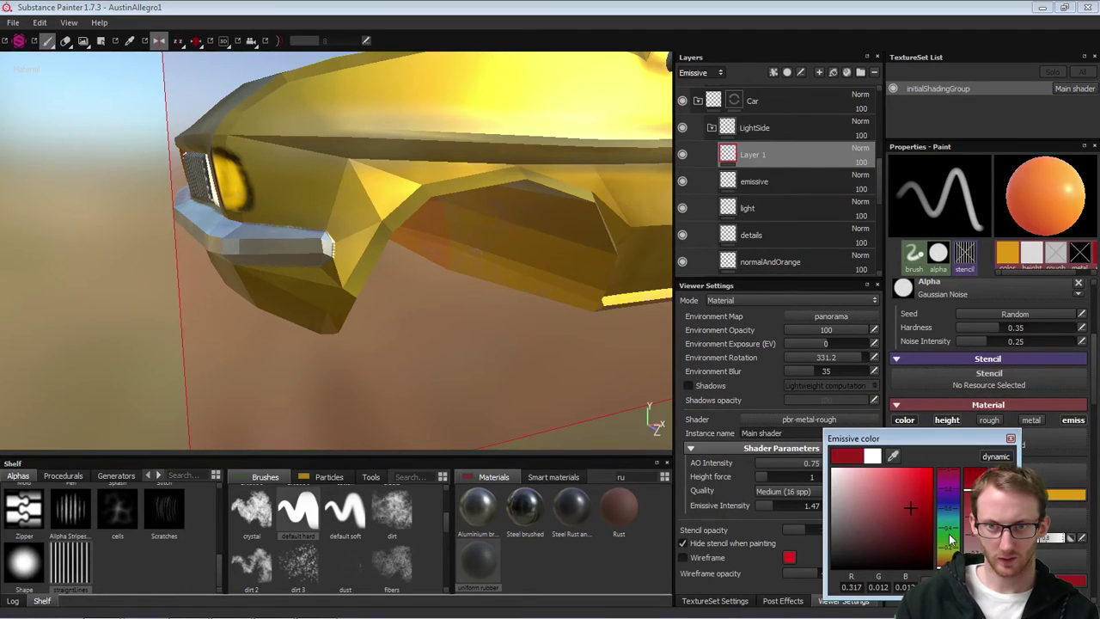
drag(948, 548, 950, 557)
drag(910, 493, 925, 474)
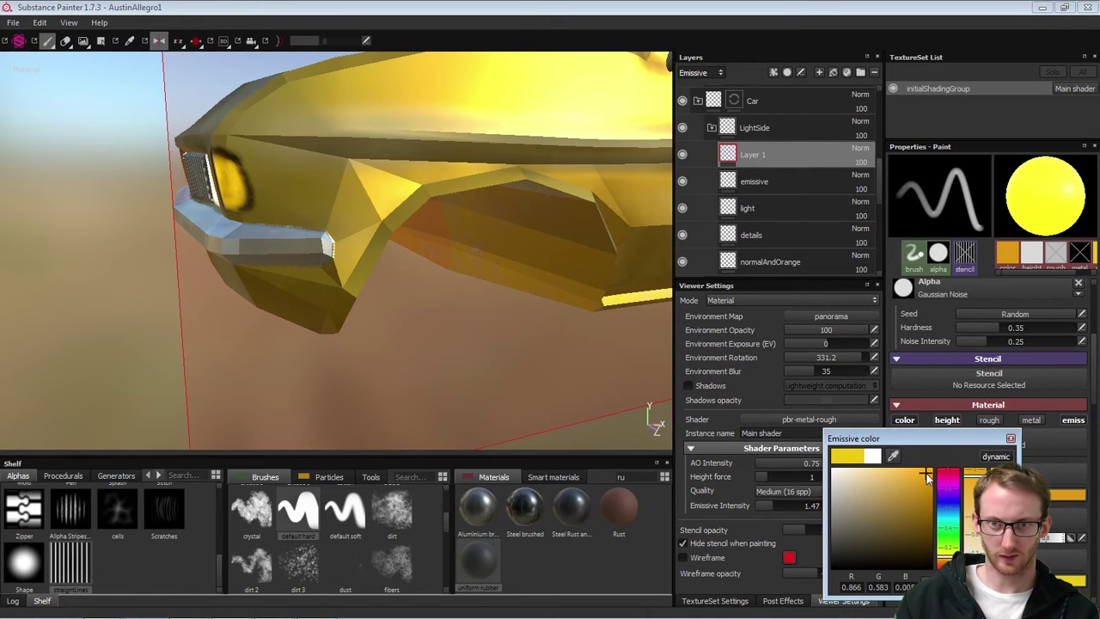
click(1011, 439)
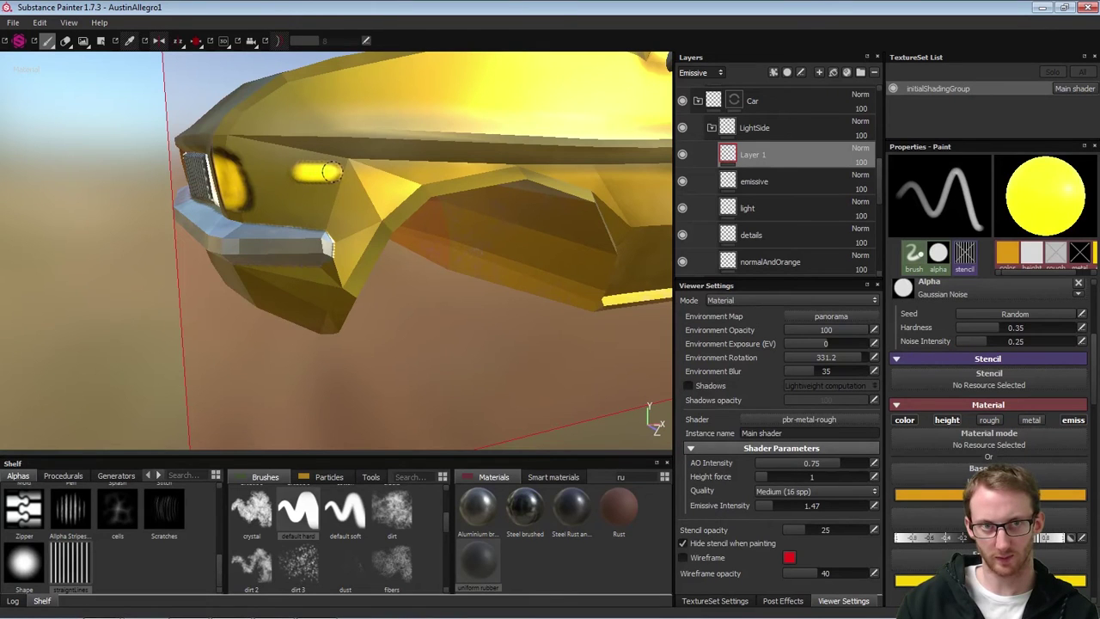
Paint a short glowing yellow marker light on the front wing behind the side light and set the layer's opacity to 31
mouse_move(383, 230)
alt+mouse_down()
mouse_move(508, 224)
mouse_move(478, 201)
mouse_move(311, 175)
mouse_move(187, 221)
mouse_move(274, 225)
mouse_move(354, 198)
mouse_move(458, 191)
mouse_move(298, 166)
alt+mouse_up()
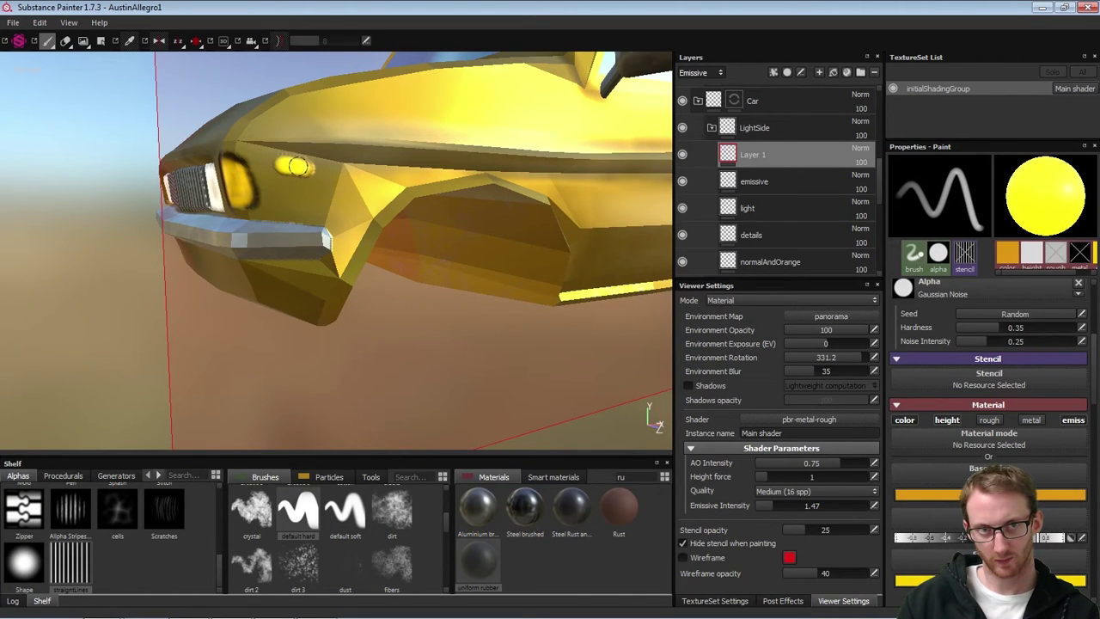
alt+right_drag(421, 221, 209, 233)
alt+drag(335, 254, 239, 250)
alt+right_drag(334, 190, 395, 225)
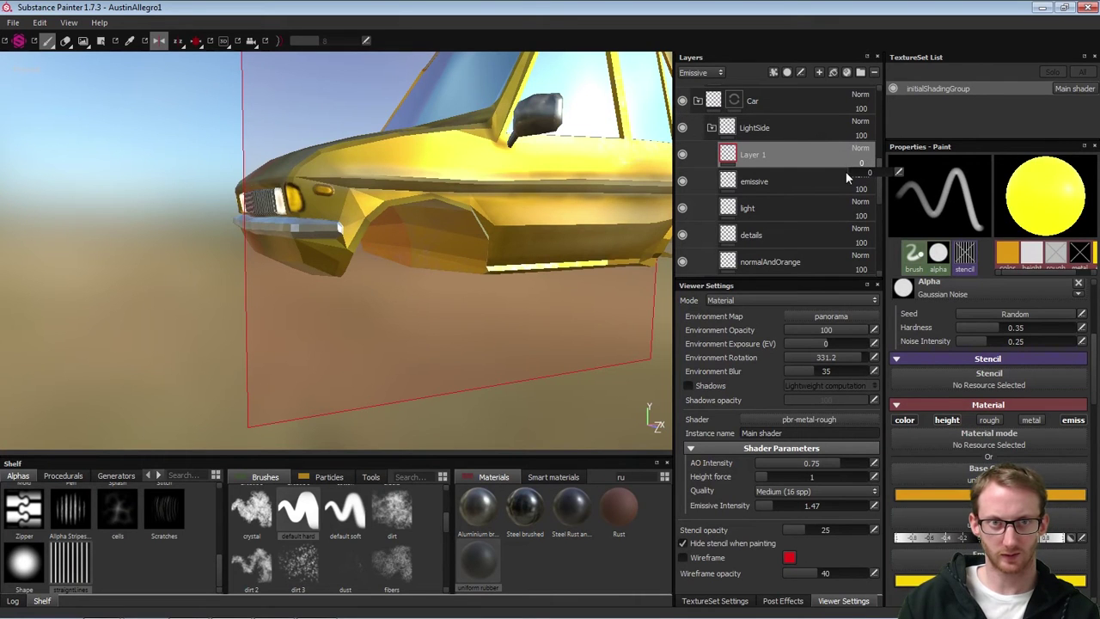
drag(857, 176, 863, 176)
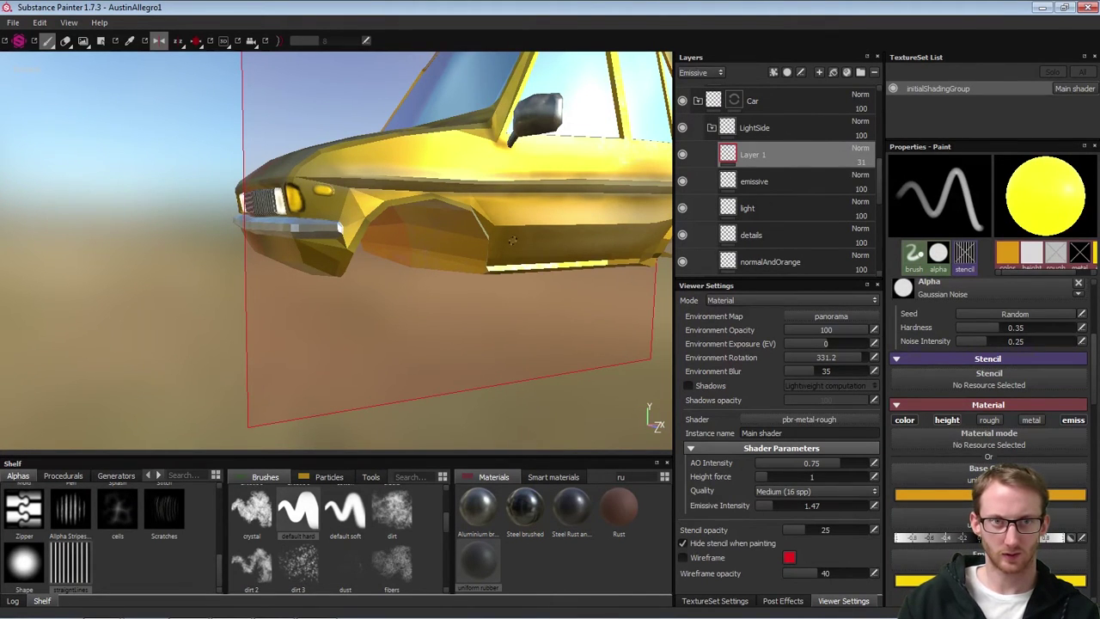
Examine the front wing's yellow marker light from the side and at different distances
alt+drag(507, 249, 335, 256)
alt+right_drag(200, 273, 176, 279)
mouse_move(176, 279)
alt+mouse_down()
mouse_move(589, 260)
mouse_move(455, 275)
mouse_move(211, 268)
alt+mouse_up()
alt+right_drag(441, 214, 554, 330)
alt+drag(494, 249, 386, 238)
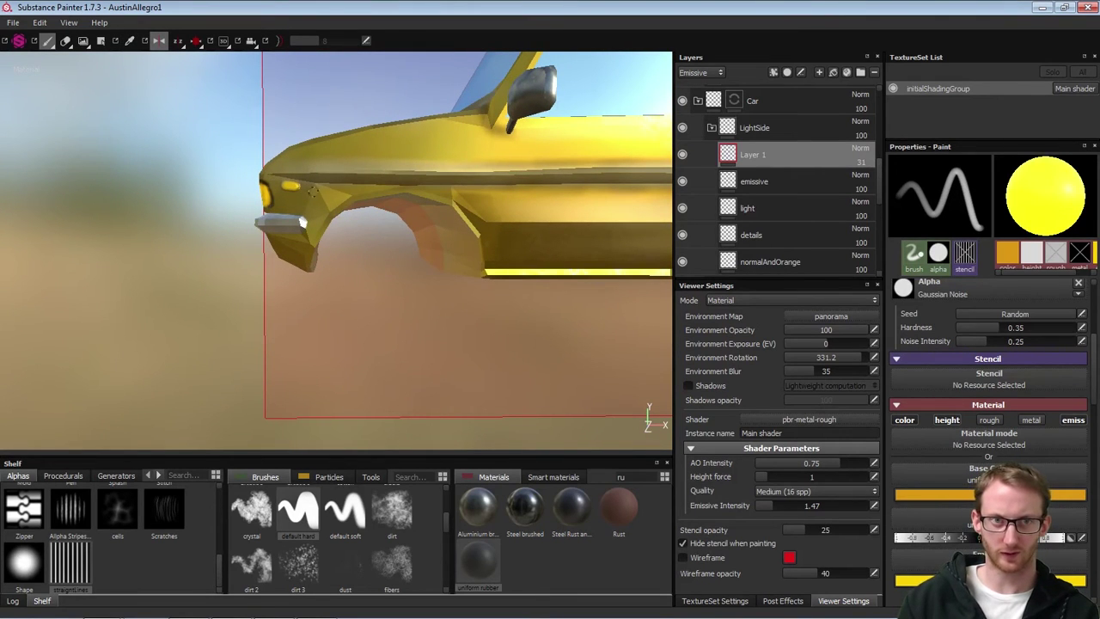
alt+right_drag(322, 207, 353, 235)
alt+middle_drag(353, 235, 430, 245)
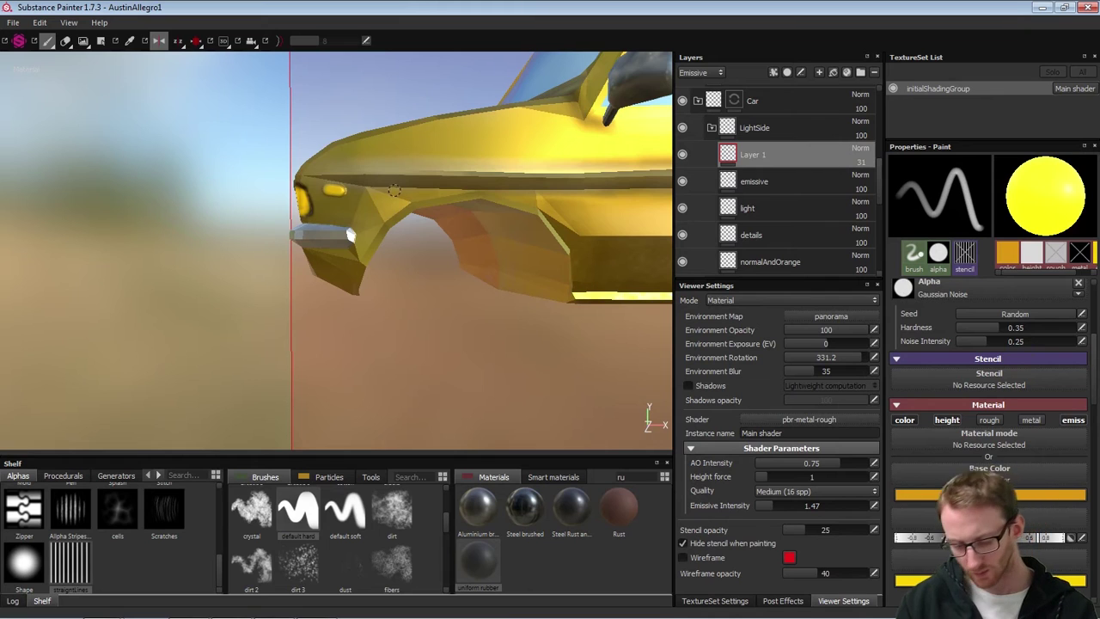
Switch to the Eraser, enlarge it and erase the yellow marker light from the front wing
key(2)
key(bracketright)
key(bracketright)
key(bracketright)
key(bracketright)
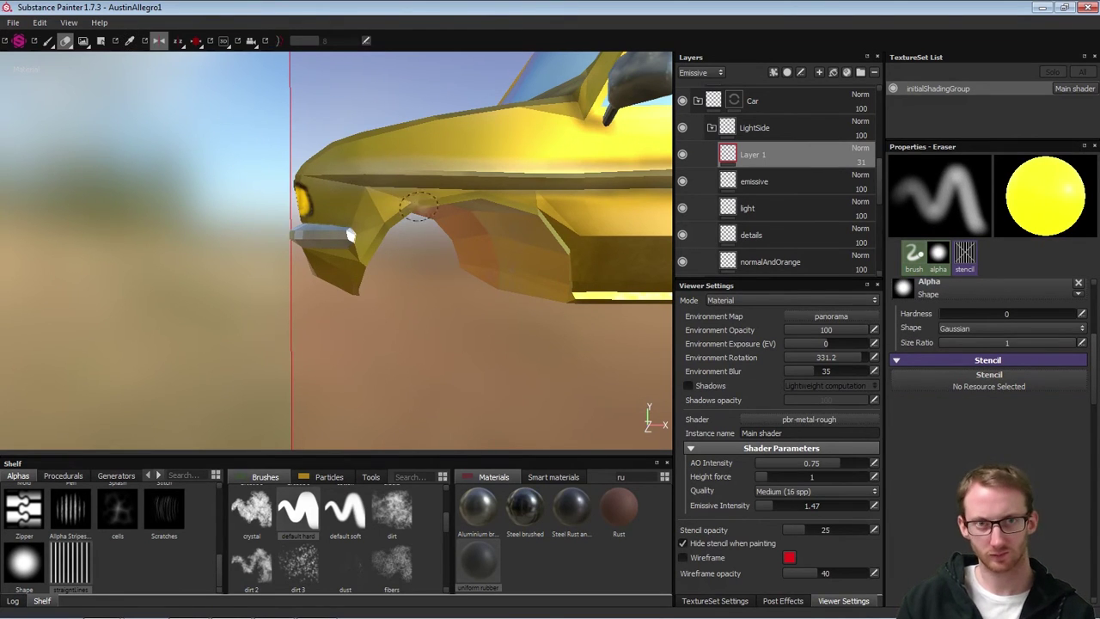
Switch back to the brush and repaint a short yellow marker light on the front wing behind the side light
key(1)
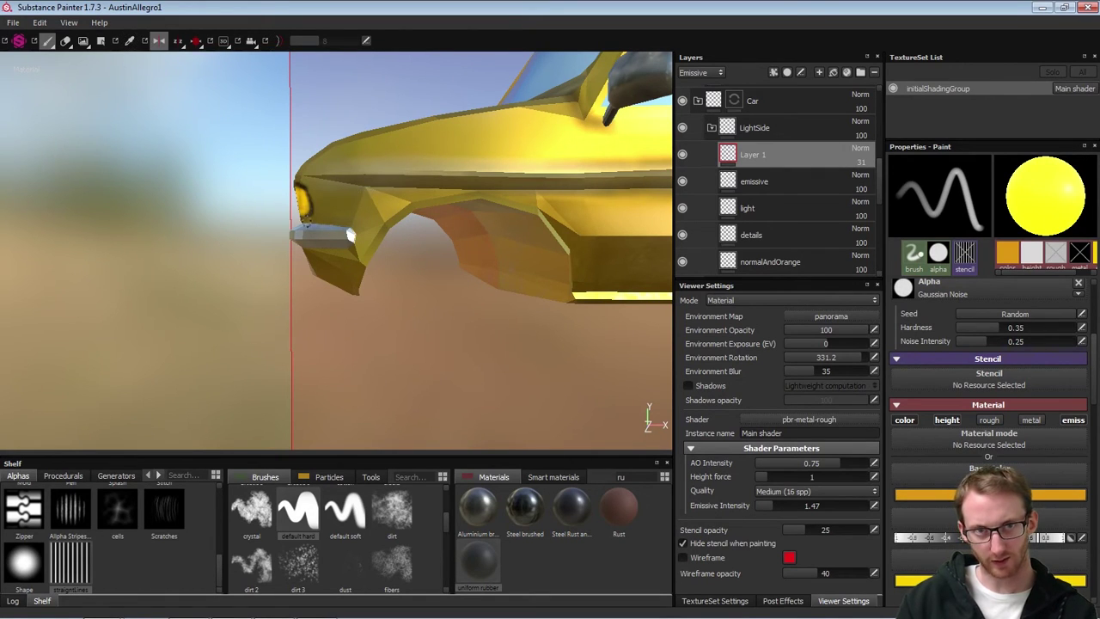
alt+drag(205, 240, 195, 234)
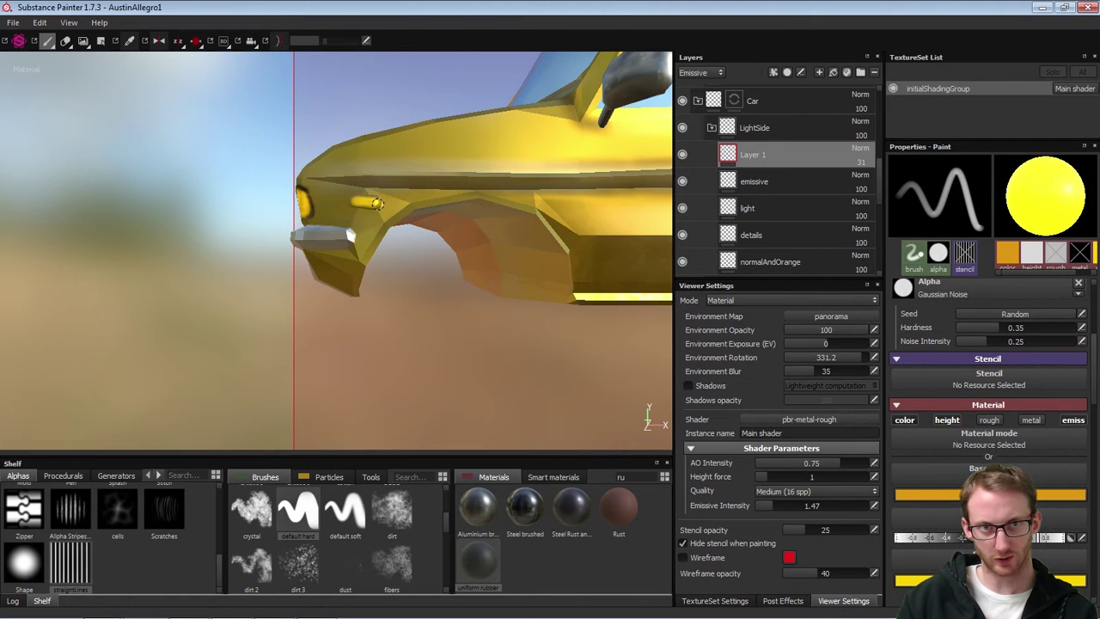
mouse_move(444, 295)
alt+mouse_down()
mouse_move(241, 314)
mouse_move(204, 303)
alt+mouse_up()
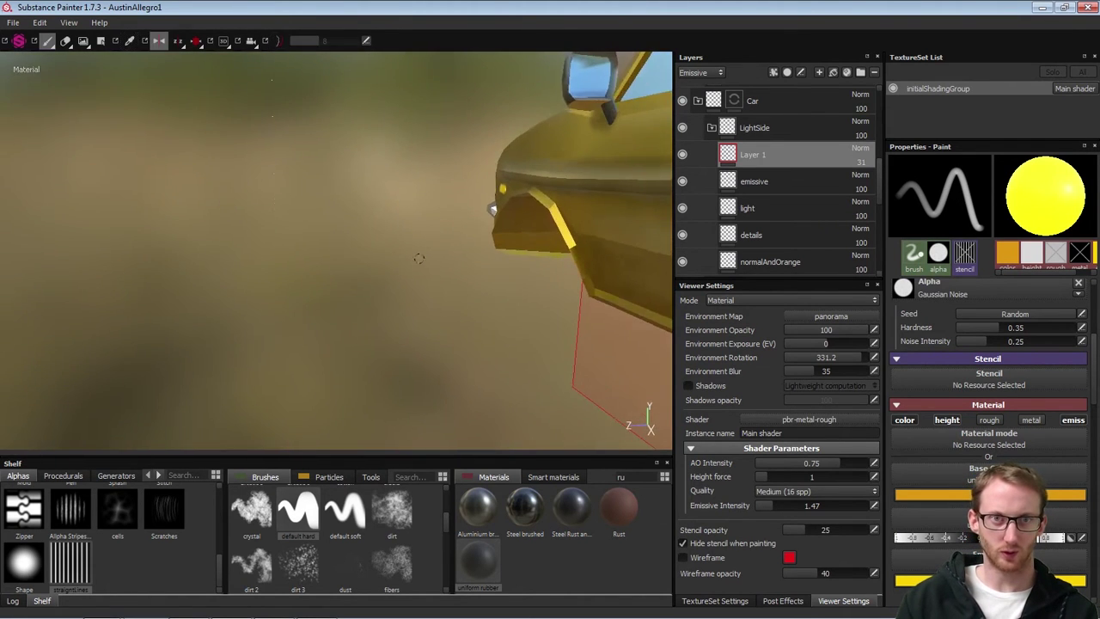
Examine the repainted marker light on the front wing from the front, from the side and at different distances
mouse_move(418, 256)
alt+mouse_down()
mouse_move(428, 304)
mouse_move(327, 312)
mouse_move(215, 301)
alt+mouse_up()
mouse_move(215, 301)
alt+right_down()
mouse_move(206, 310)
mouse_move(225, 300)
alt+right_up()
alt+drag(468, 286, 335, 282)
alt+right_drag(434, 268, 225, 305)
alt+drag(412, 288, 436, 280)
alt+drag(317, 303, 466, 308)
scroll(491, 276, up, 3)
scroll(490, 276, up, 2)
alt+middle_drag(535, 305, 446, 306)
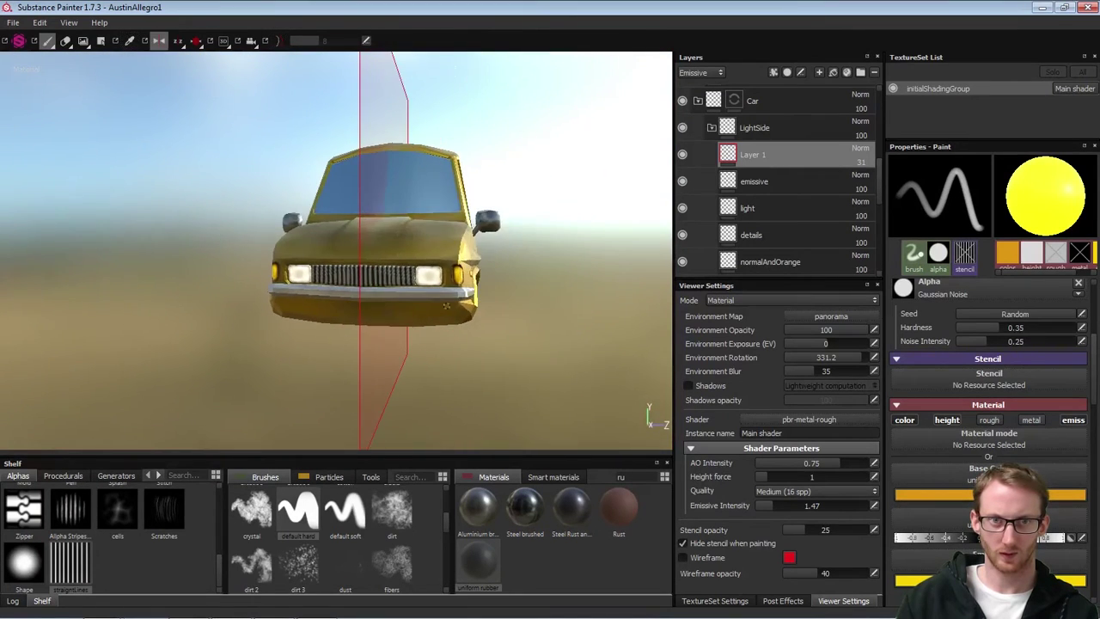
alt+drag(524, 306, 409, 284)
scroll(429, 281, down, 3)
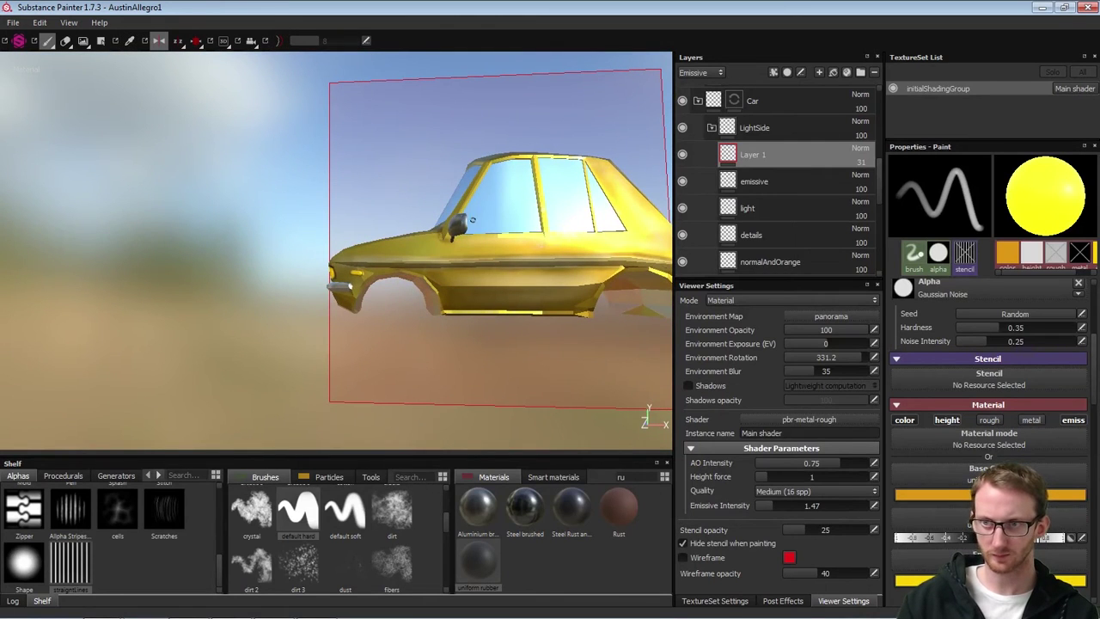
scroll(402, 228, up, 5)
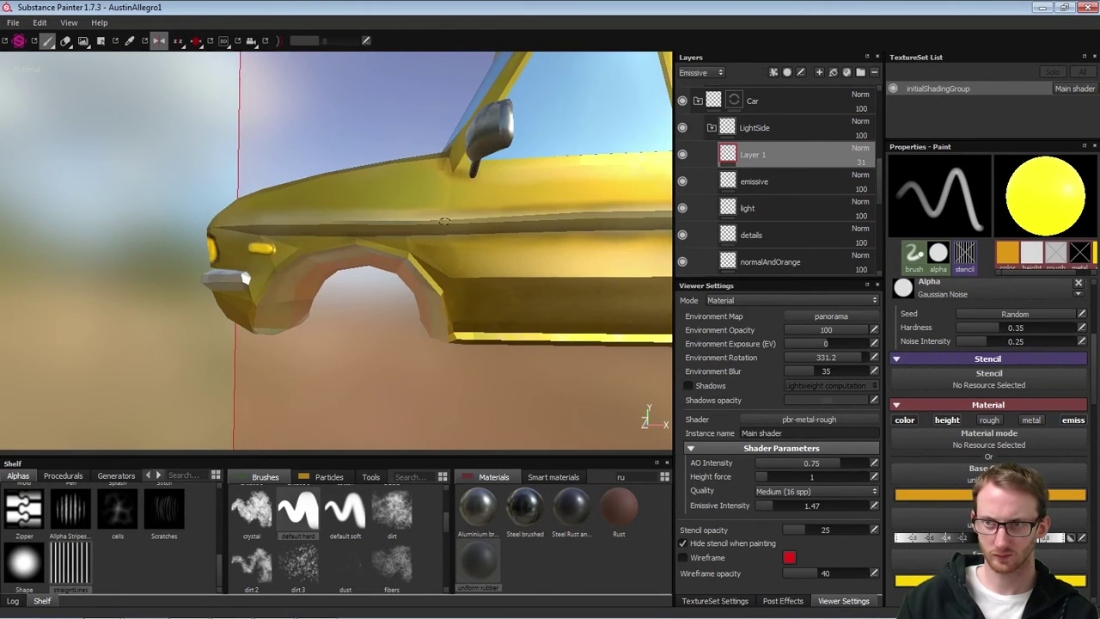
alt+drag(316, 252, 347, 238)
scroll(405, 243, down, 5)
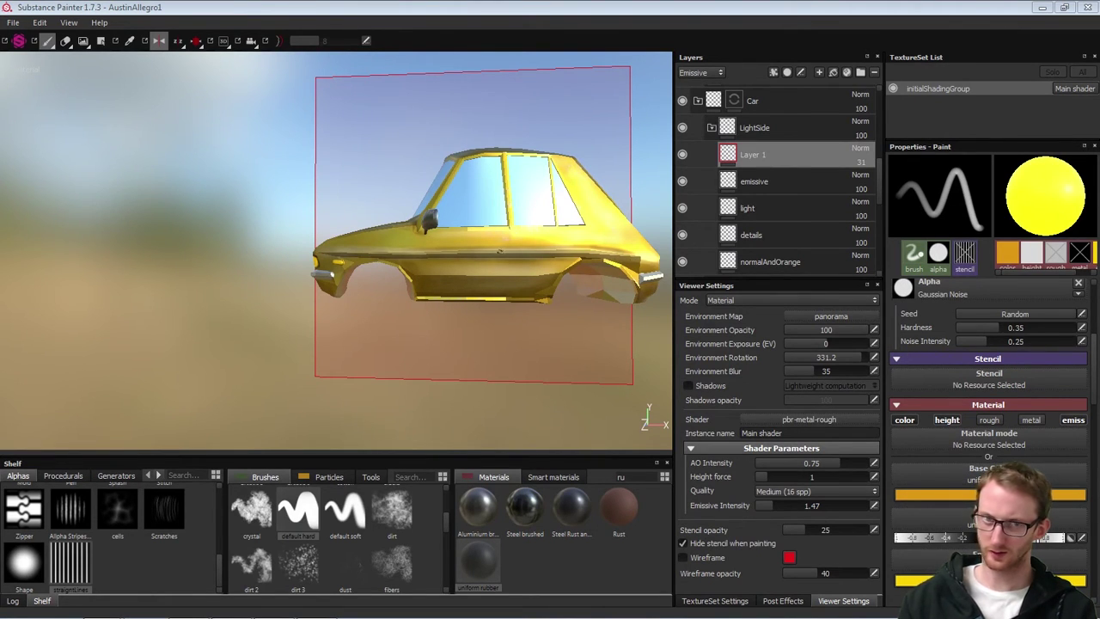
alt+drag(418, 276, 507, 277)
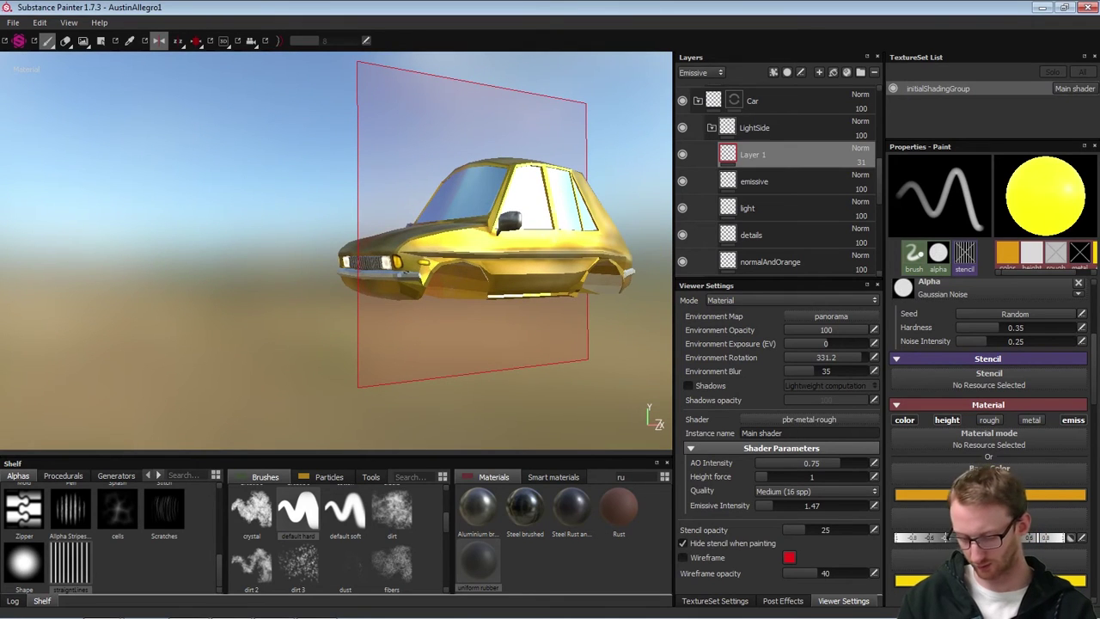
Erase the yellow marker light from the front wing again and return to the paint brush
key(e)
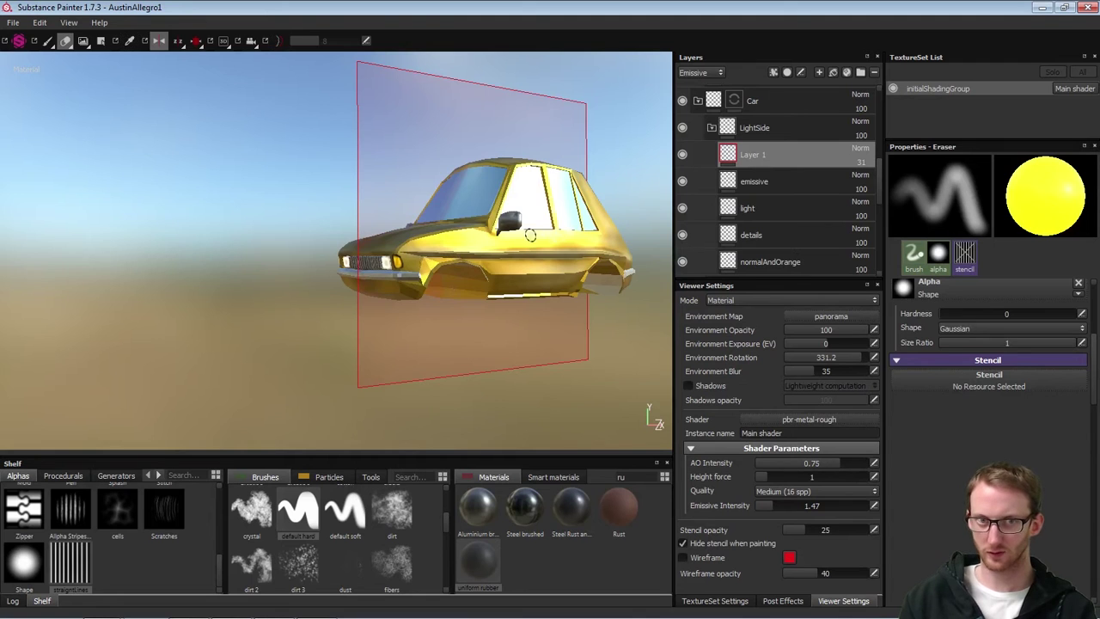
key(1)
Check the car from several sides and rotate the environment lighting to 48.6
alt+drag(523, 235, 404, 257)
mouse_move(292, 285)
alt+mouse_down()
mouse_move(490, 319)
mouse_move(509, 303)
mouse_move(527, 306)
mouse_move(544, 281)
mouse_move(427, 321)
mouse_move(326, 270)
mouse_move(461, 238)
mouse_move(381, 233)
mouse_move(417, 220)
mouse_move(482, 217)
mouse_move(593, 242)
alt+mouse_up()
alt+drag(526, 238, 436, 237)
alt+middle_drag(538, 244, 463, 253)
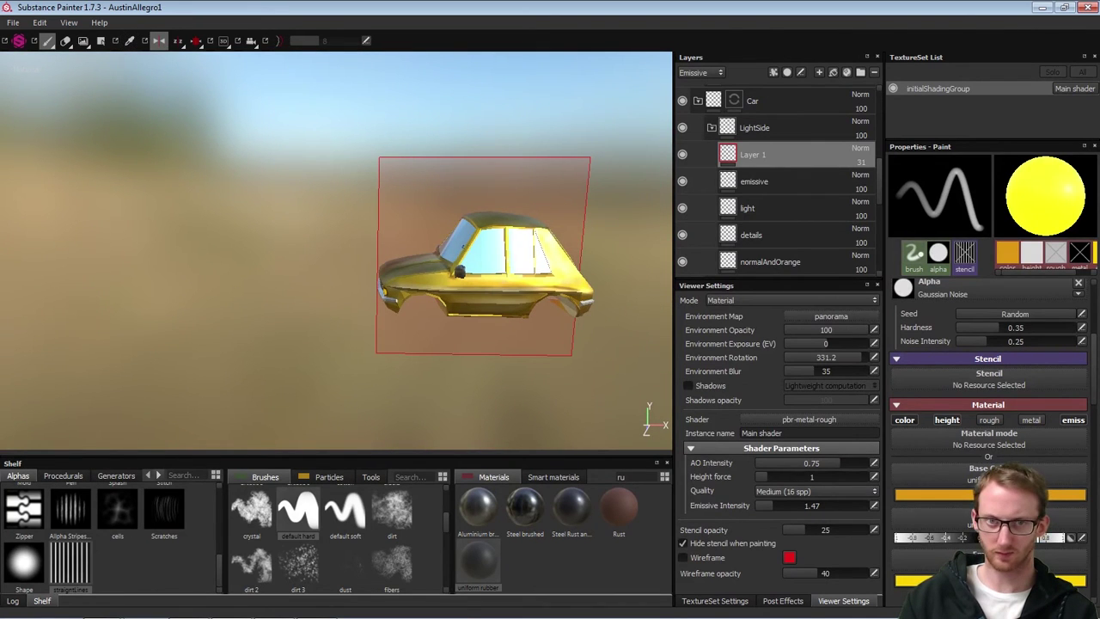
alt+drag(468, 250, 424, 226)
alt+right_drag(425, 226, 363, 268)
alt+drag(354, 276, 471, 286)
shift+right_drag(472, 286, 384, 316)
alt+drag(384, 316, 333, 311)
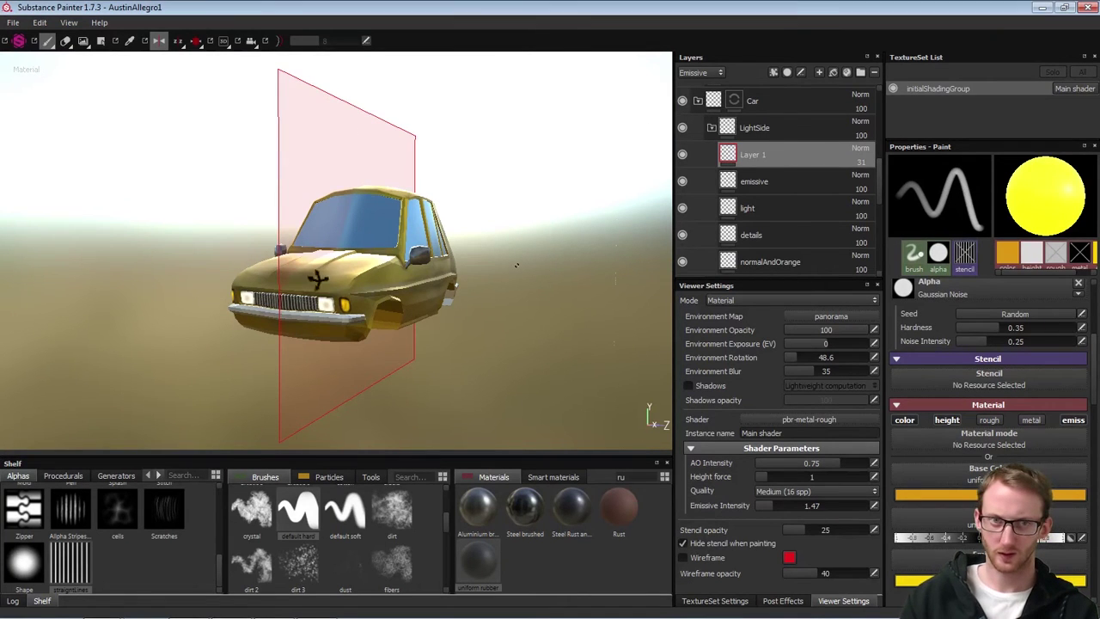
With the car's rear in view, set the brush's base color to red (R 0.656, G 0.004, B 0.004)
alt+drag(429, 280, 298, 271)
alt+middle_drag(490, 301, 381, 290)
alt+drag(380, 290, 361, 244)
alt+right_drag(361, 244, 407, 271)
alt+drag(407, 272, 435, 290)
click(916, 501)
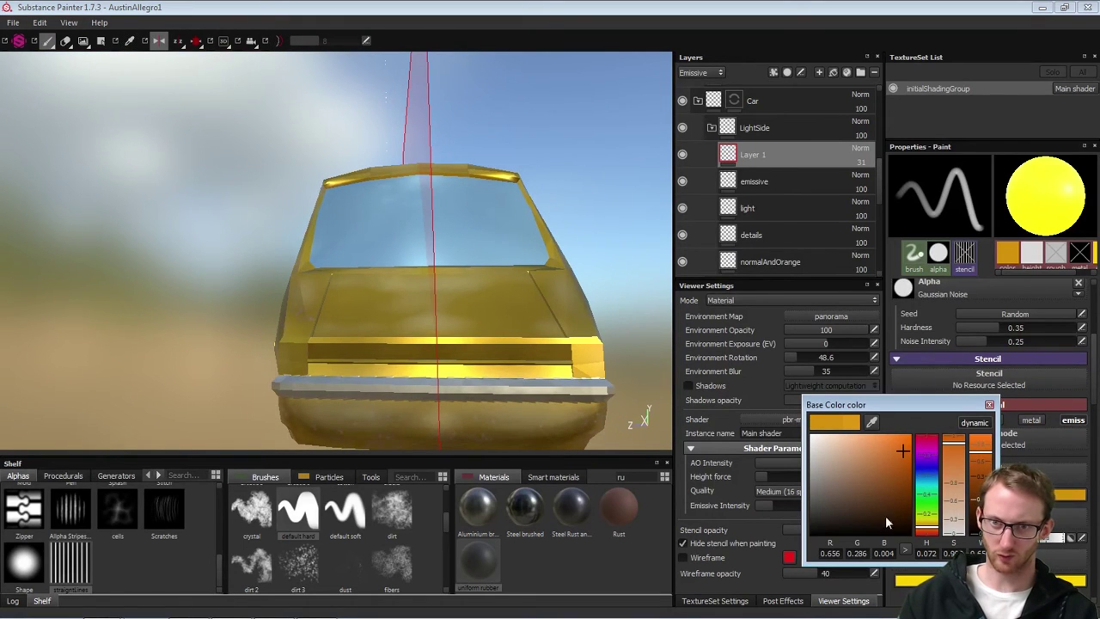
drag(926, 523, 933, 536)
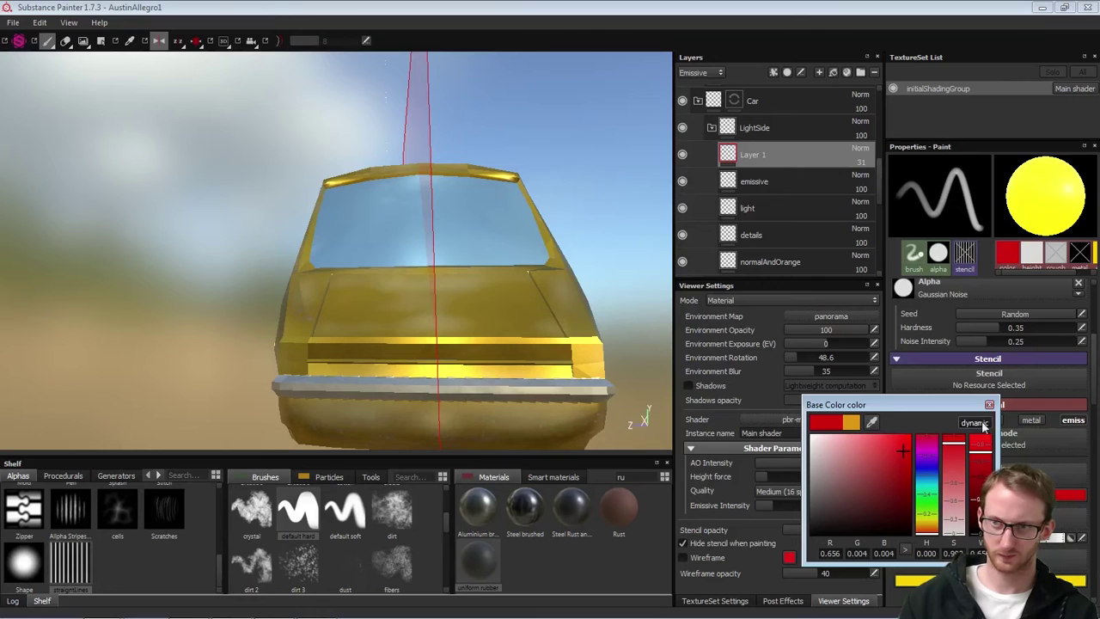
Set the brush's emissive color to a bright red (R 0.954) and make its base color slightly darker
click(990, 580)
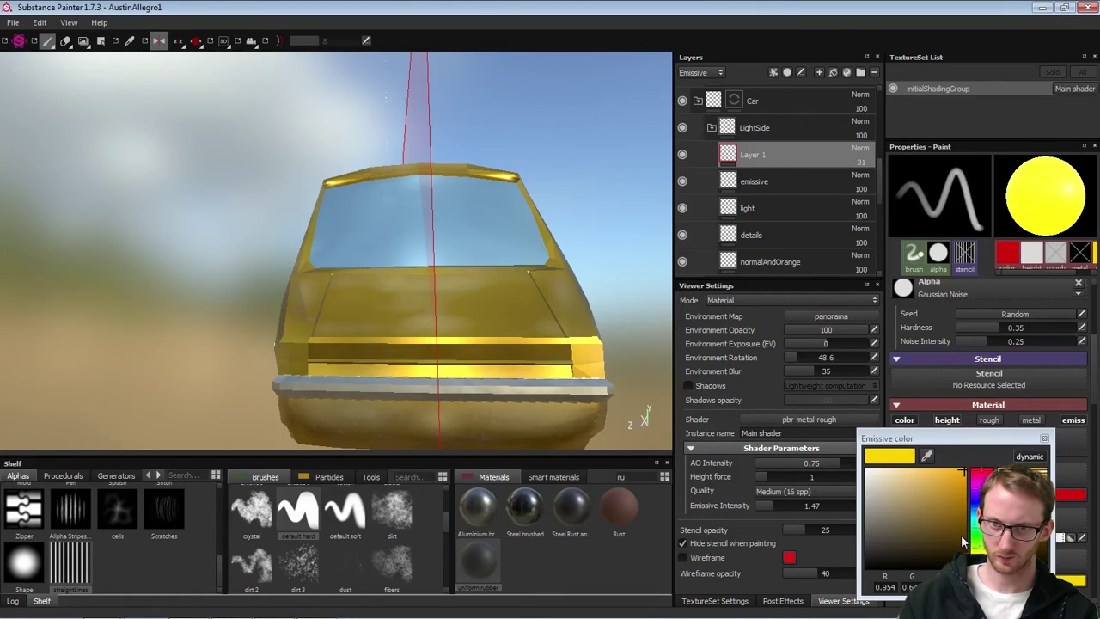
drag(981, 553, 981, 569)
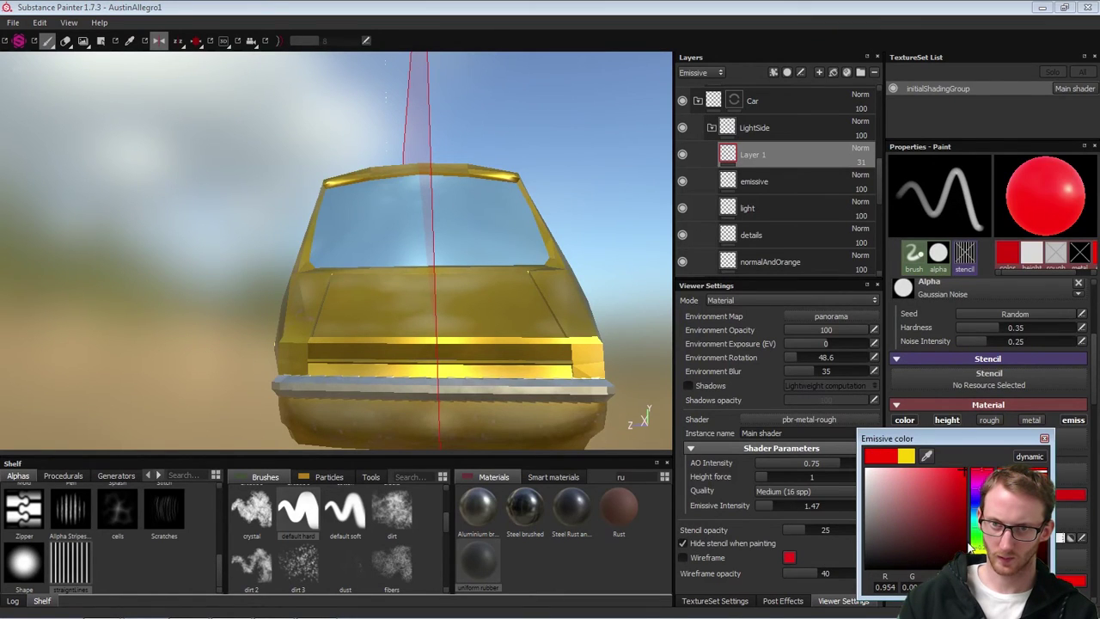
click(1044, 439)
click(1014, 494)
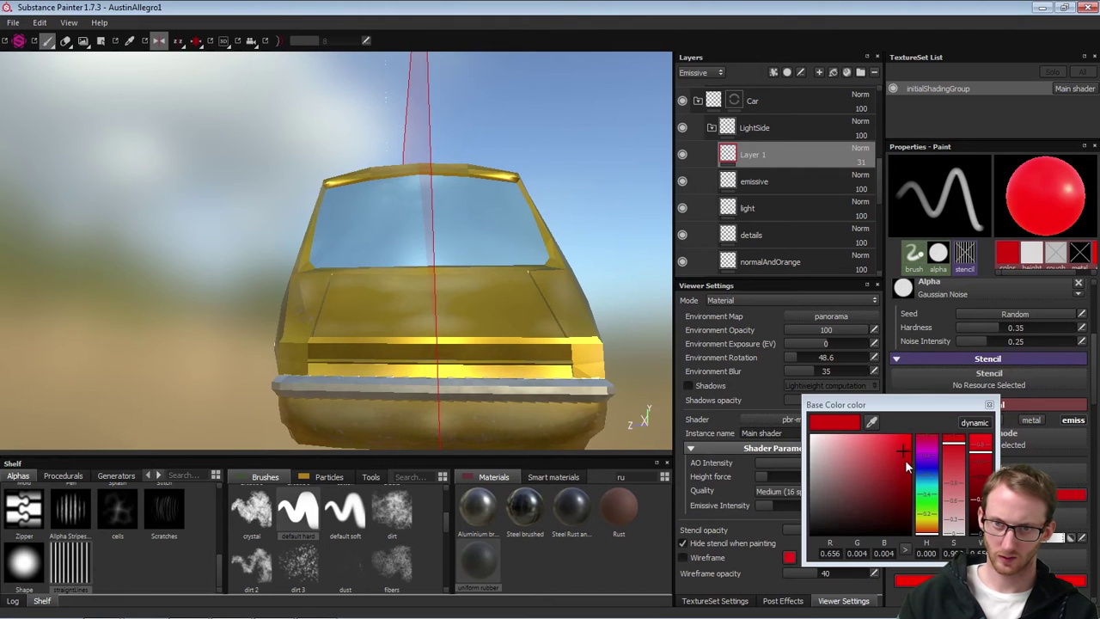
click(904, 461)
click(989, 404)
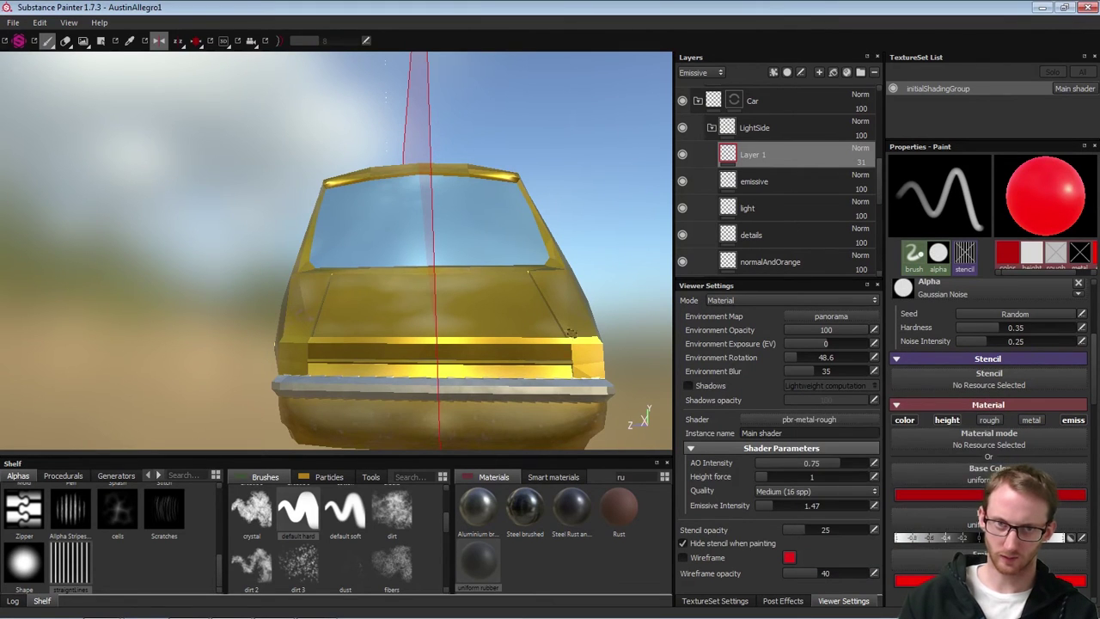
Add a folder named Backlights above LightSide in the Car group and put a new paint layer inside it
alt+right_drag(527, 277, 634, 371)
alt+middle_drag(634, 371, 570, 309)
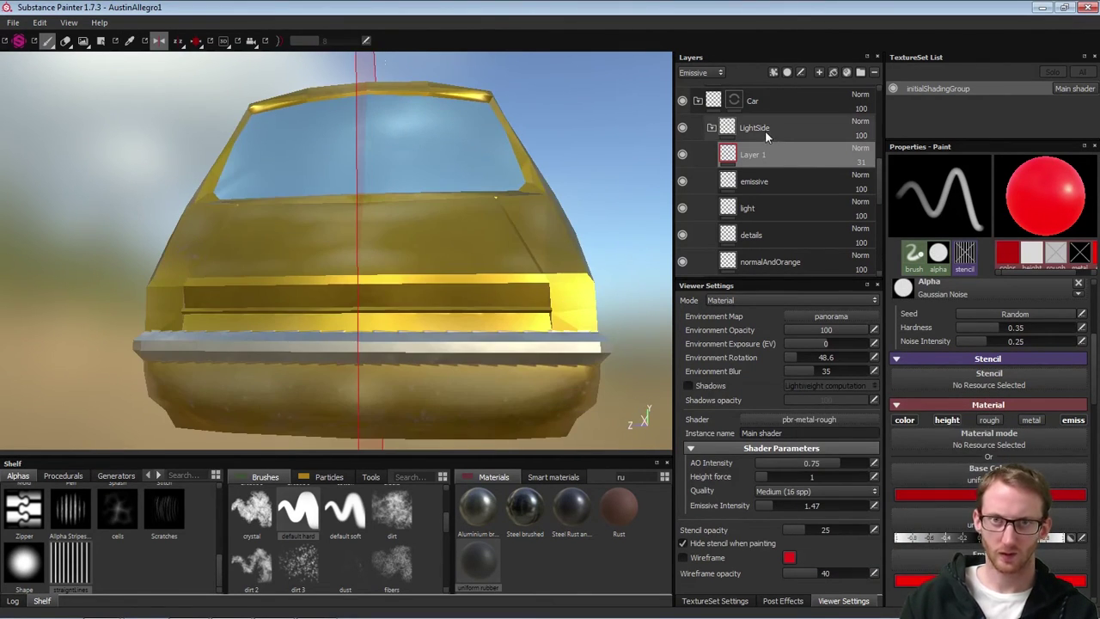
click(802, 126)
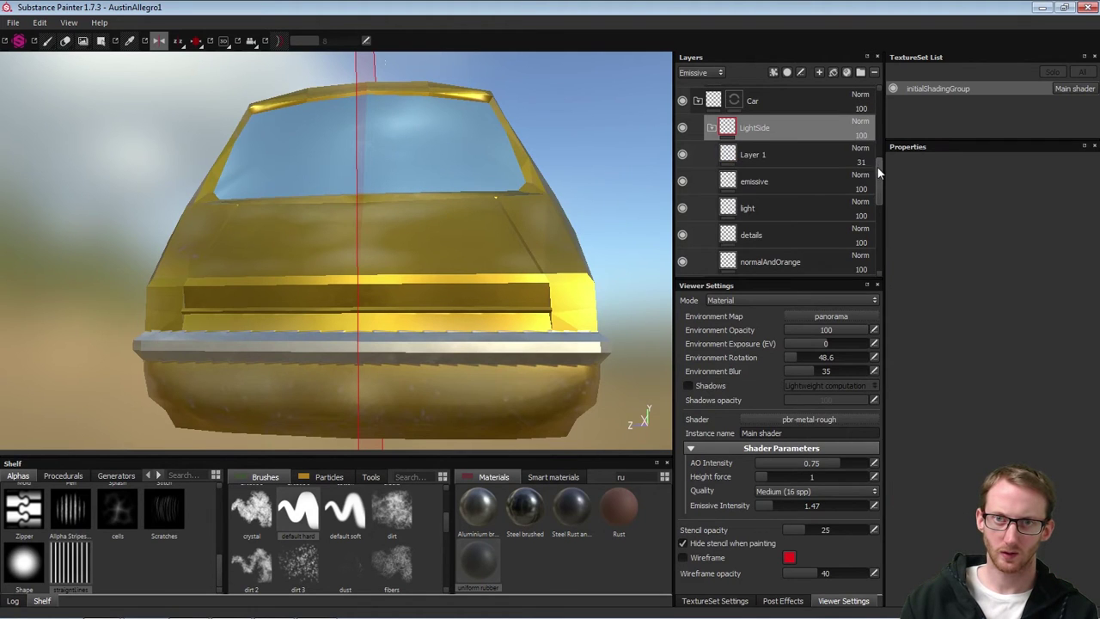
scroll(874, 129, up, 3)
drag(877, 129, 873, 165)
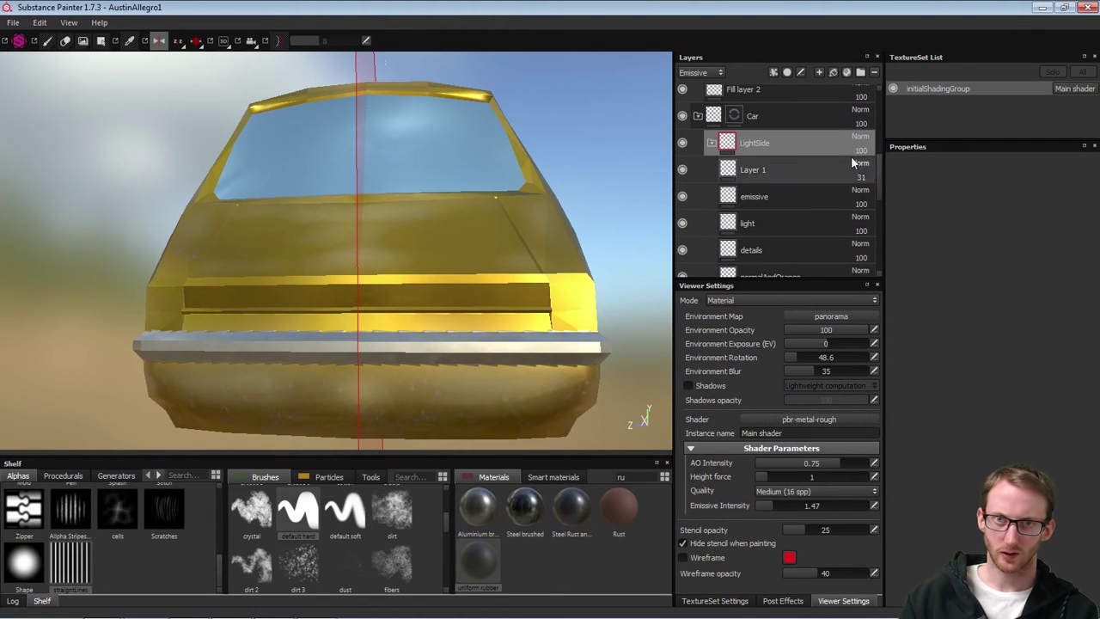
click(857, 76)
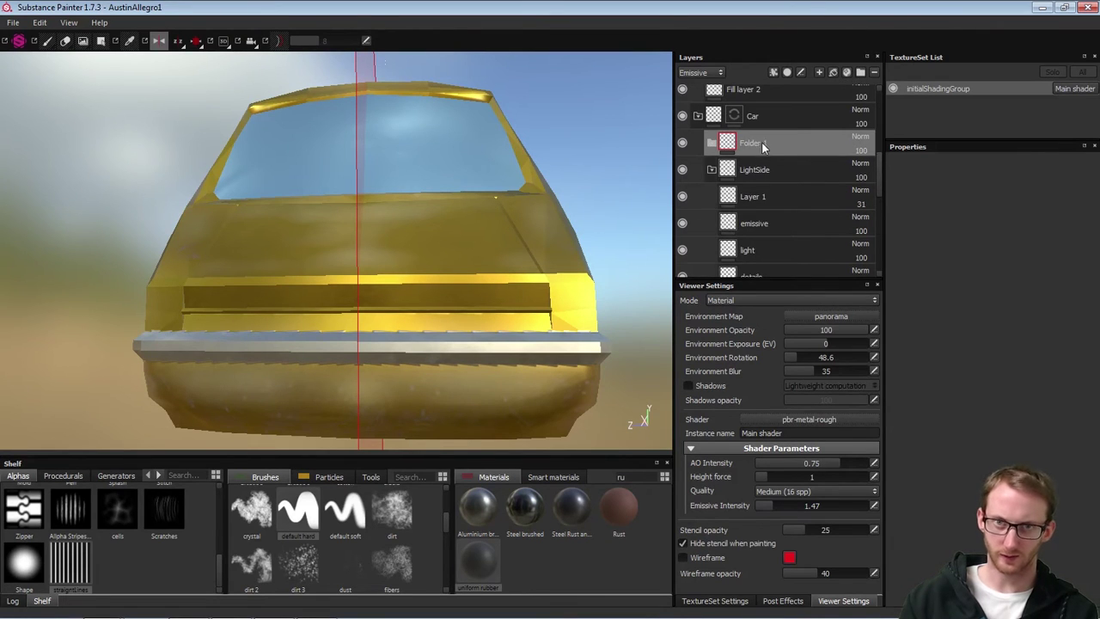
double_click(758, 143)
text(Backlights)
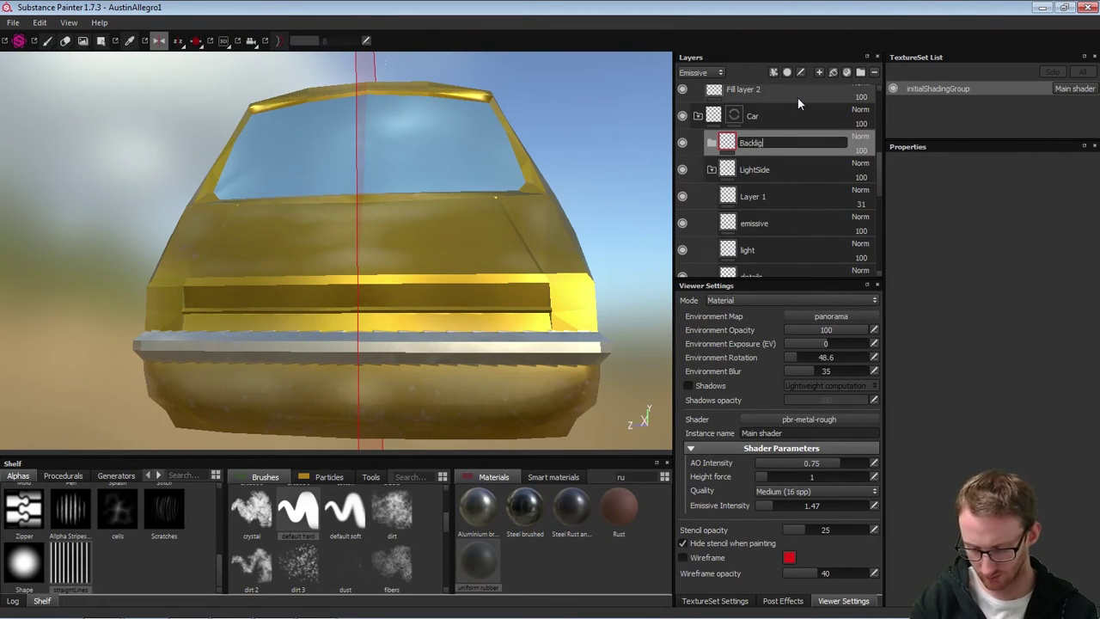
key(Return)
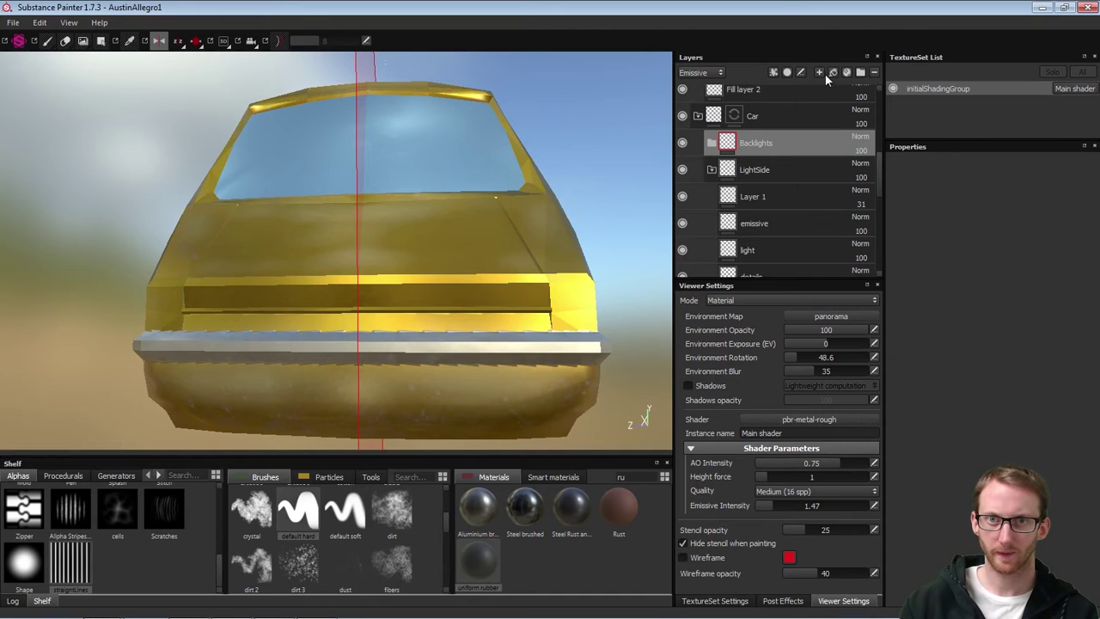
click(820, 72)
drag(713, 150, 727, 167)
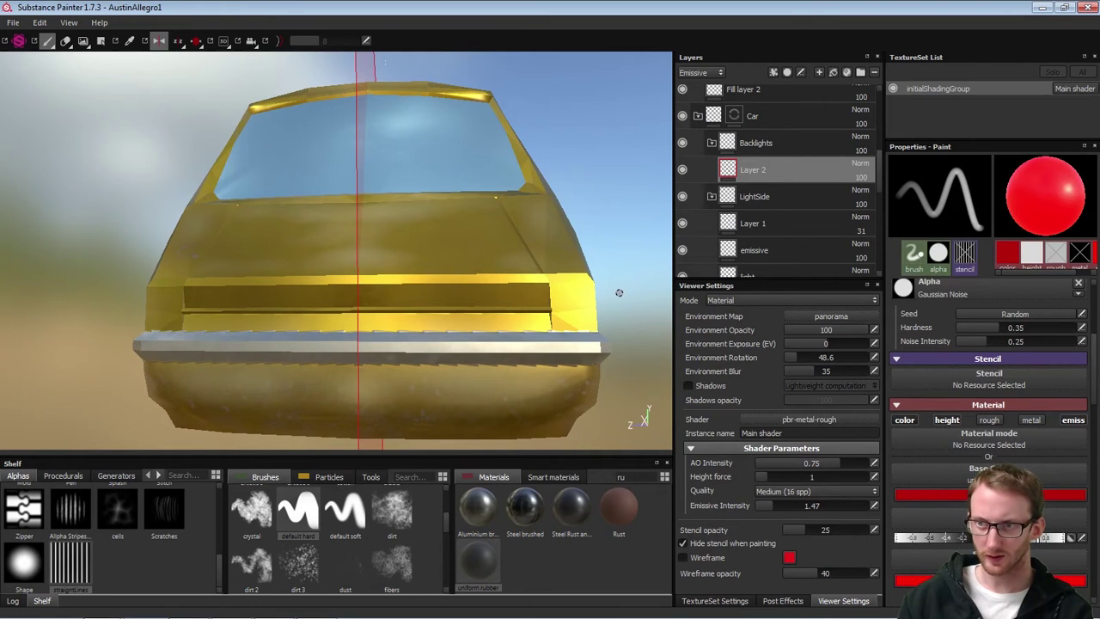
Try painting red tail lights on the rear corner panels with an enlarged brush, undoing the attempts
click(571, 299)
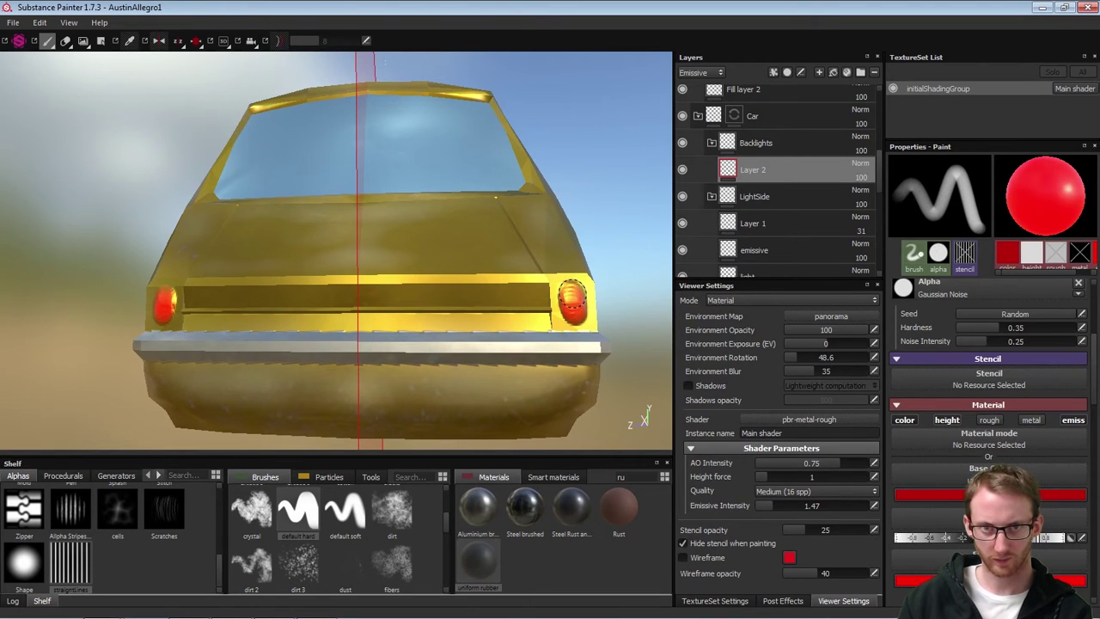
key(ctrl+z)
alt+drag(638, 292, 515, 299)
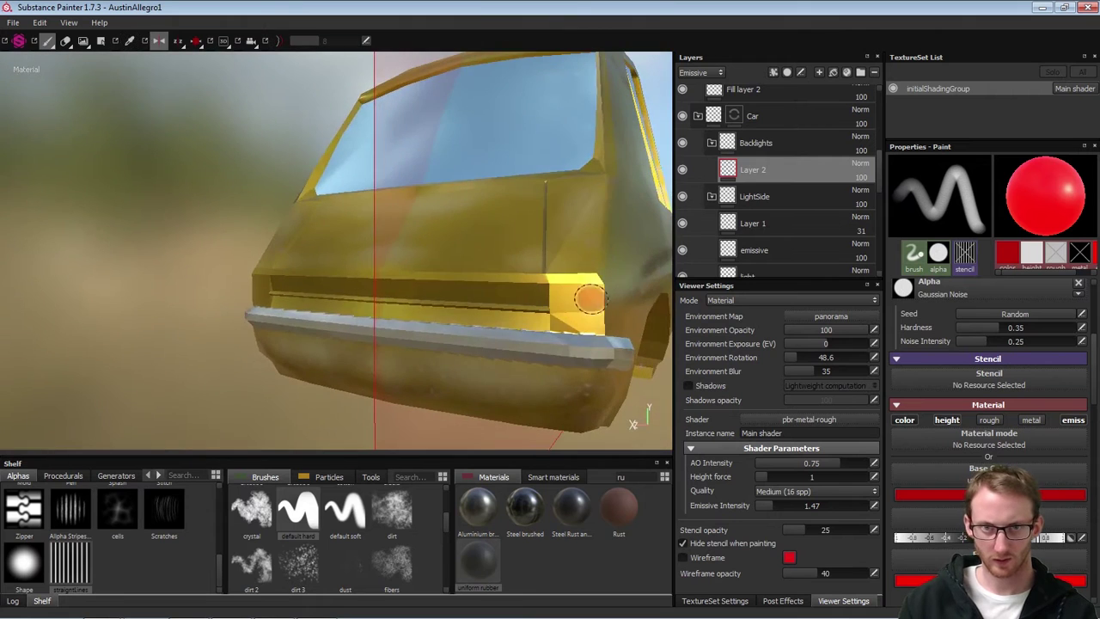
alt+right_drag(628, 277, 594, 256)
alt+middle_drag(595, 256, 537, 263)
click(496, 285)
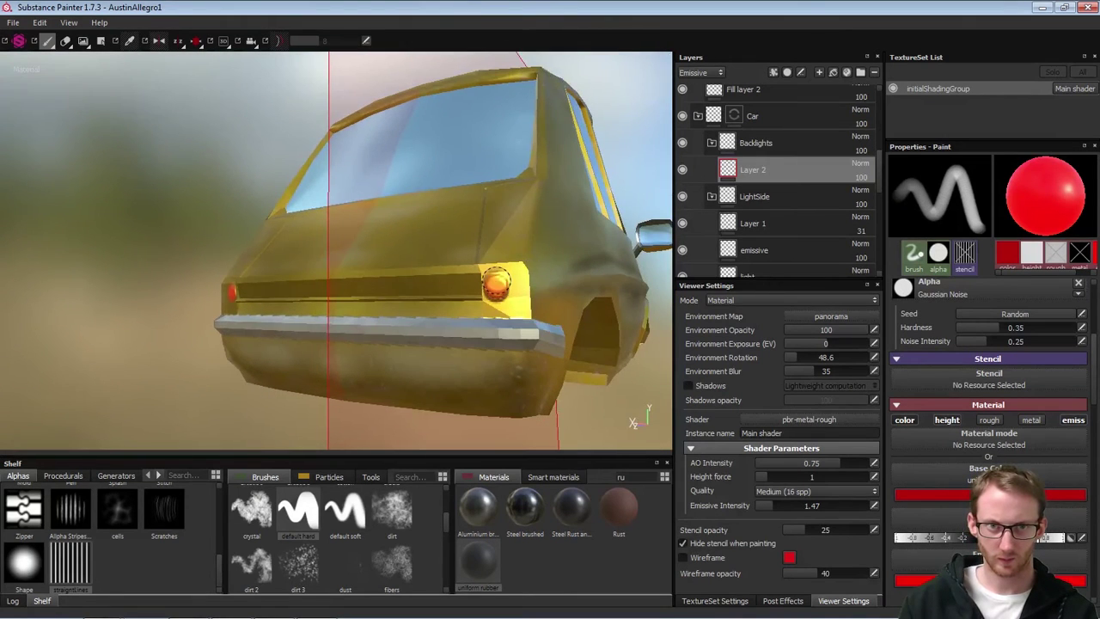
drag(497, 282, 498, 283)
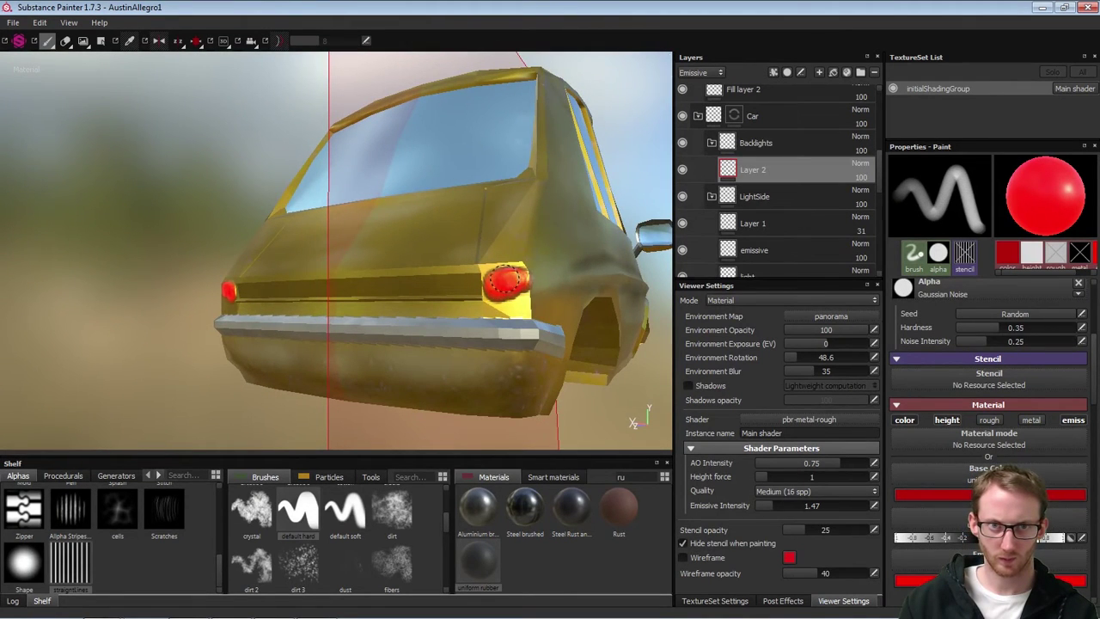
key(ctrl+z)
Paint a glowing red tail light filling the rear corner panel above the bumper and wrapping around to the side
mouse_move(496, 295)
alt+mouse_down()
mouse_move(520, 295)
mouse_move(502, 297)
mouse_move(503, 287)
mouse_move(544, 275)
mouse_move(517, 279)
alt+mouse_up()
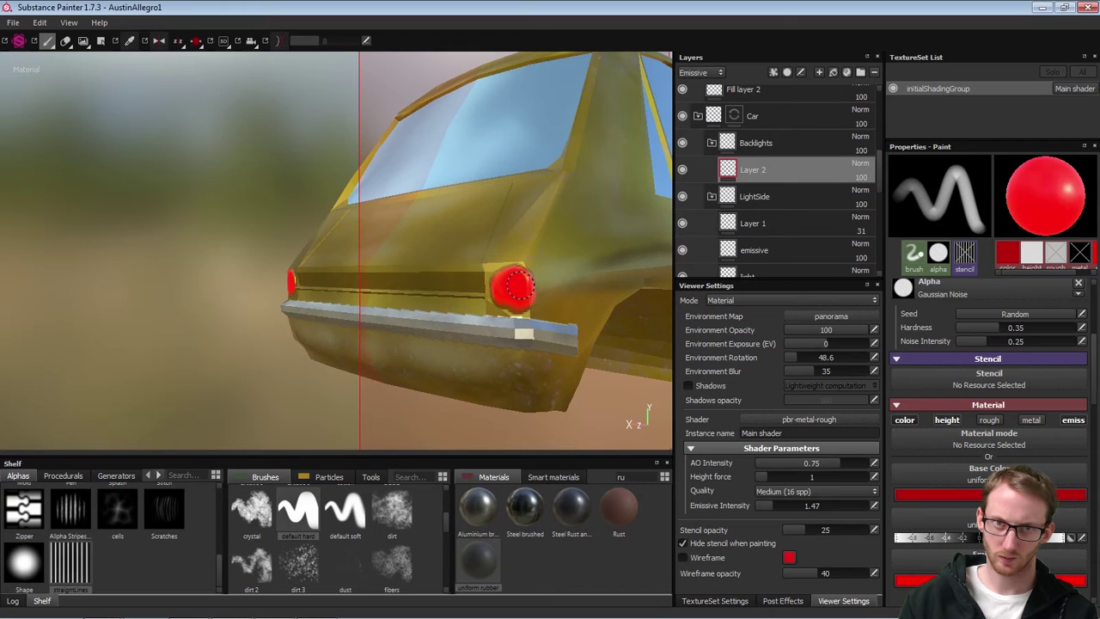
alt+drag(520, 285, 440, 283)
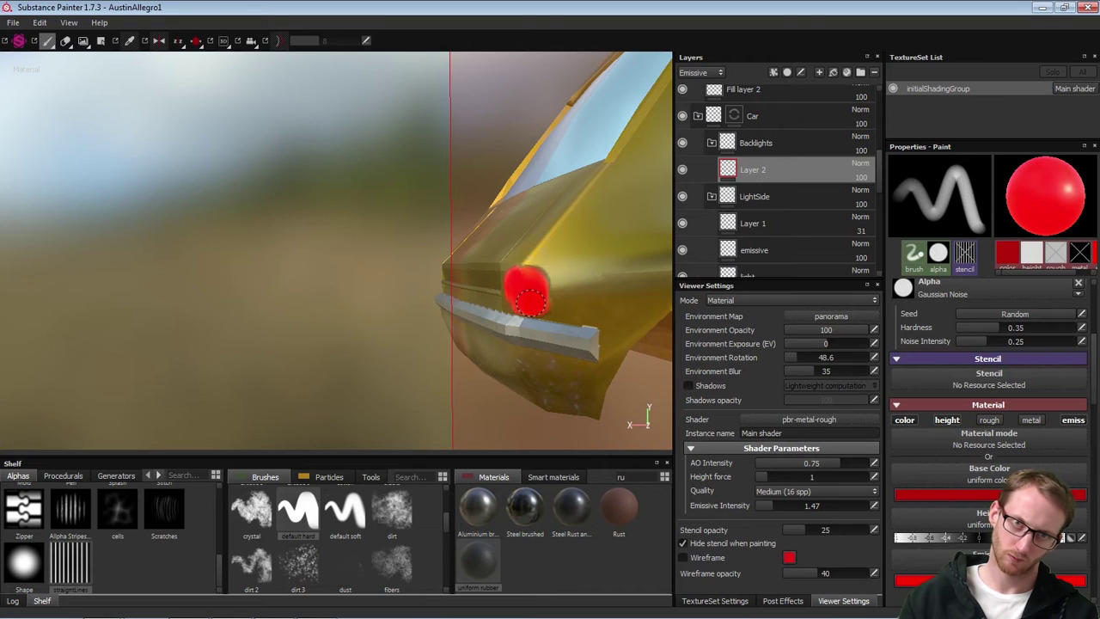
alt+drag(539, 298, 629, 292)
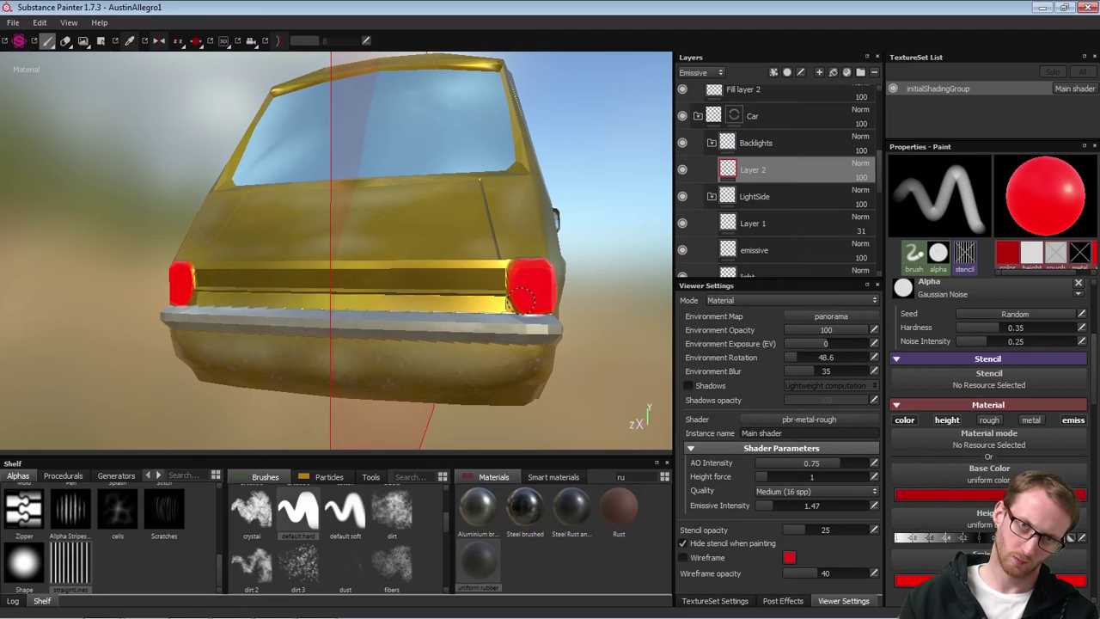
alt+drag(528, 300, 461, 294)
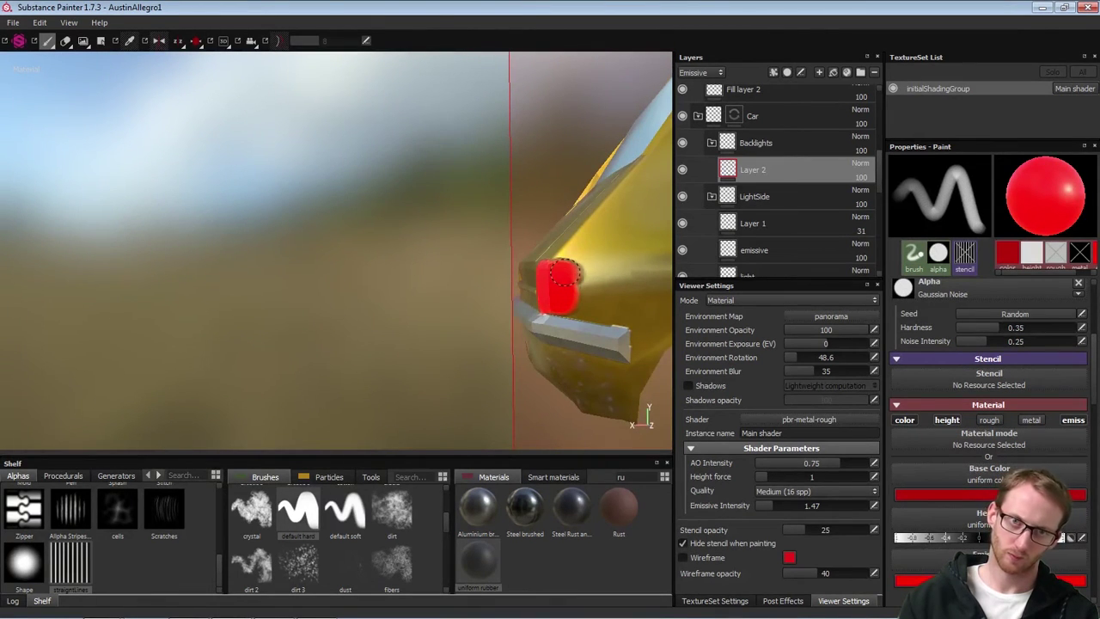
Trim the red tail light's edges with the Eraser into a rounded rectangle on the rear corner
key(e)
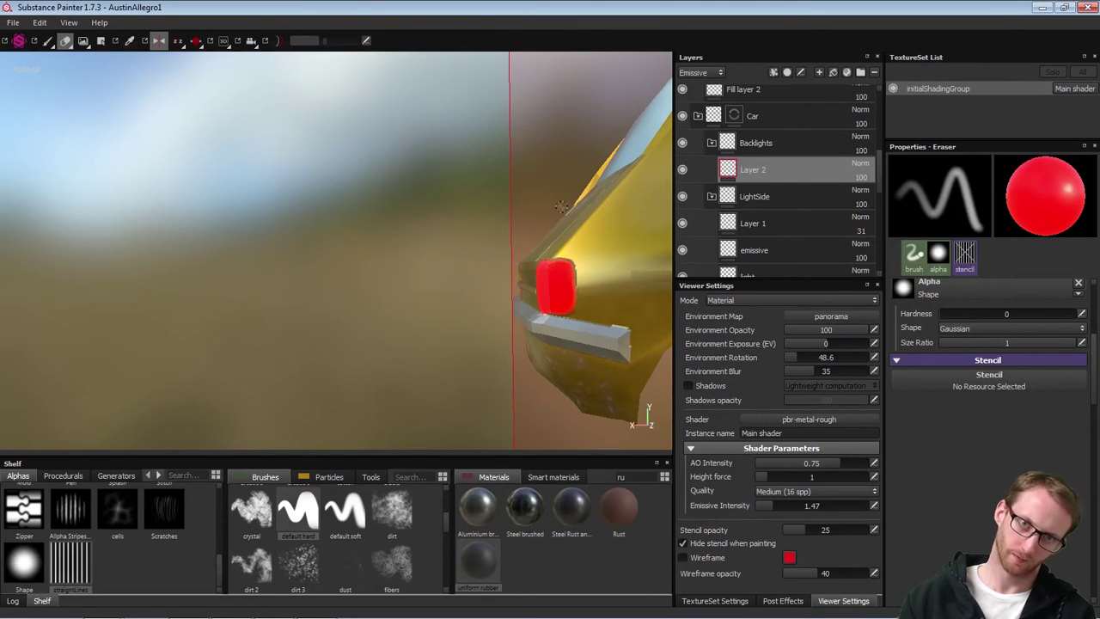
mouse_move(561, 206)
alt+mouse_down()
mouse_move(567, 226)
mouse_move(579, 191)
mouse_move(592, 206)
mouse_move(556, 221)
alt+mouse_up()
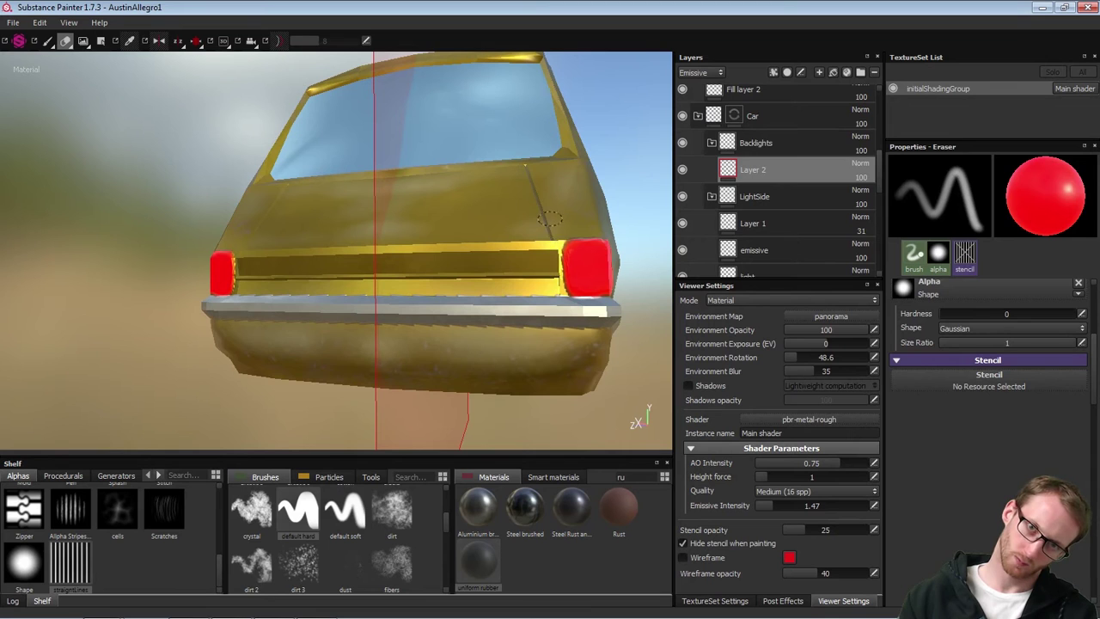
mouse_move(563, 225)
alt+mouse_down()
mouse_move(606, 228)
mouse_move(575, 225)
alt+mouse_up()
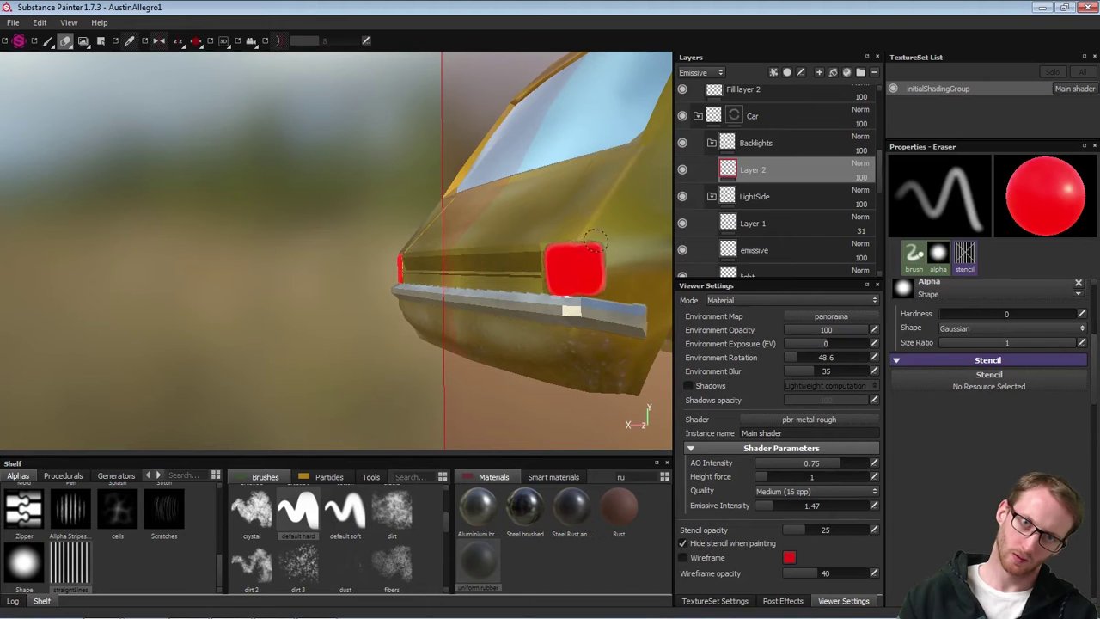
Trim the red tail light's lower edge above the bumper with the Eraser, working from the rear and the side
alt+drag(567, 237, 468, 222)
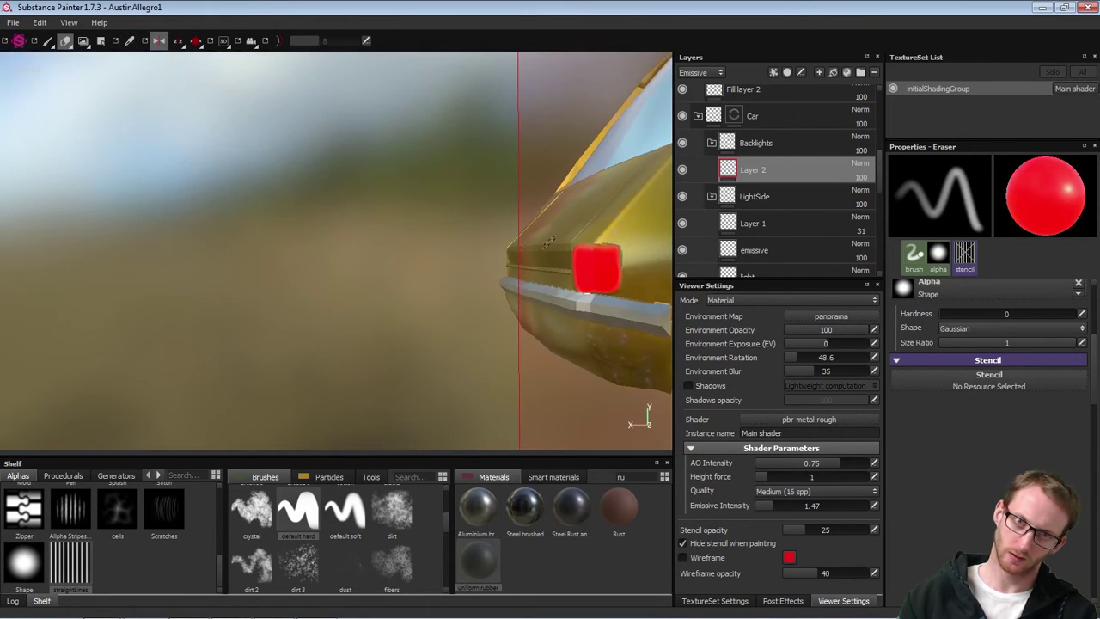
alt+drag(563, 312, 515, 301)
alt+middle_drag(499, 299, 292, 297)
alt+right_drag(507, 317, 627, 361)
alt+drag(455, 313, 488, 295)
alt+right_drag(489, 294, 493, 339)
alt+drag(429, 339, 491, 344)
alt+middle_drag(473, 353, 545, 325)
mouse_move(420, 361)
alt+mouse_down()
mouse_move(444, 360)
mouse_move(387, 354)
alt+mouse_up()
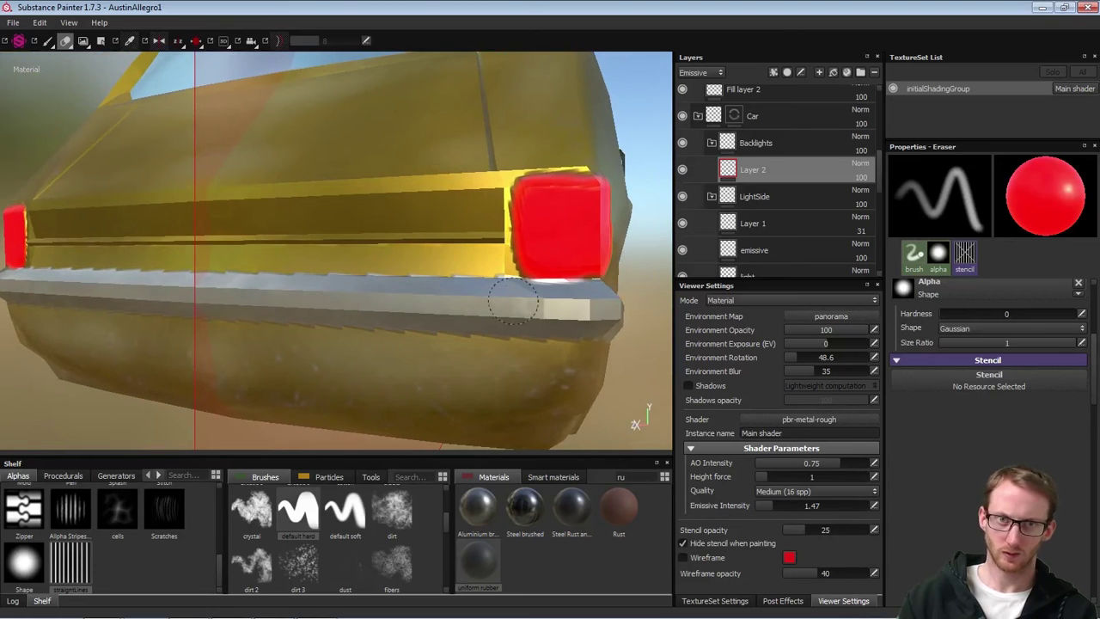
drag(591, 292, 571, 290)
alt+middle_drag(570, 290, 293, 296)
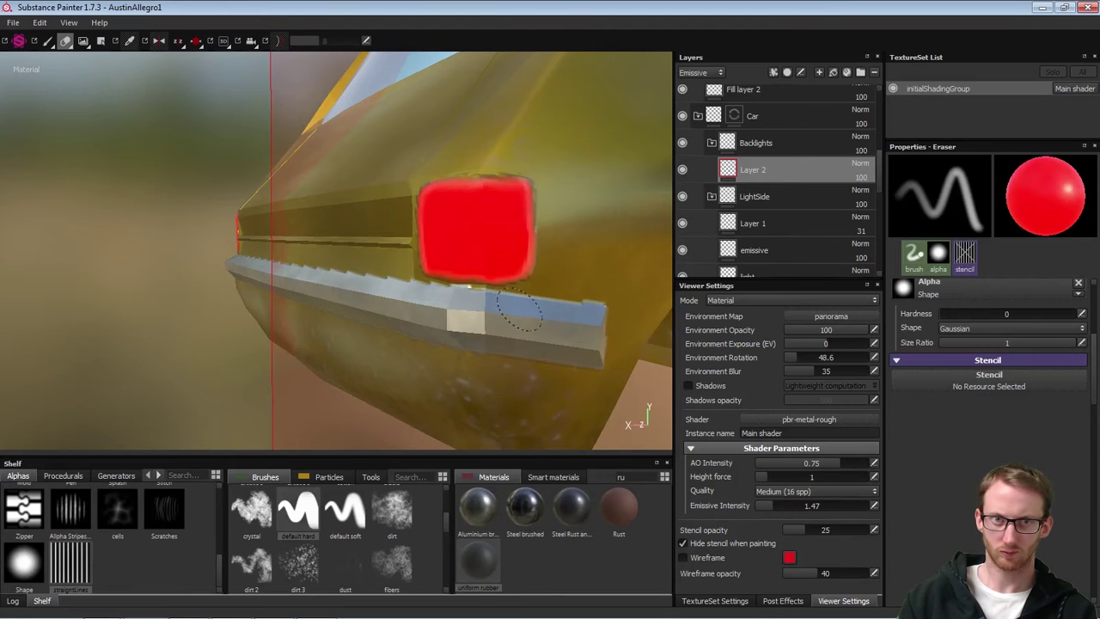
mouse_move(520, 309)
alt+mouse_down()
mouse_move(549, 318)
mouse_move(541, 292)
alt+mouse_up()
Touch up the tail light's top edge with red paint and clean its outline with the Eraser
key(1)
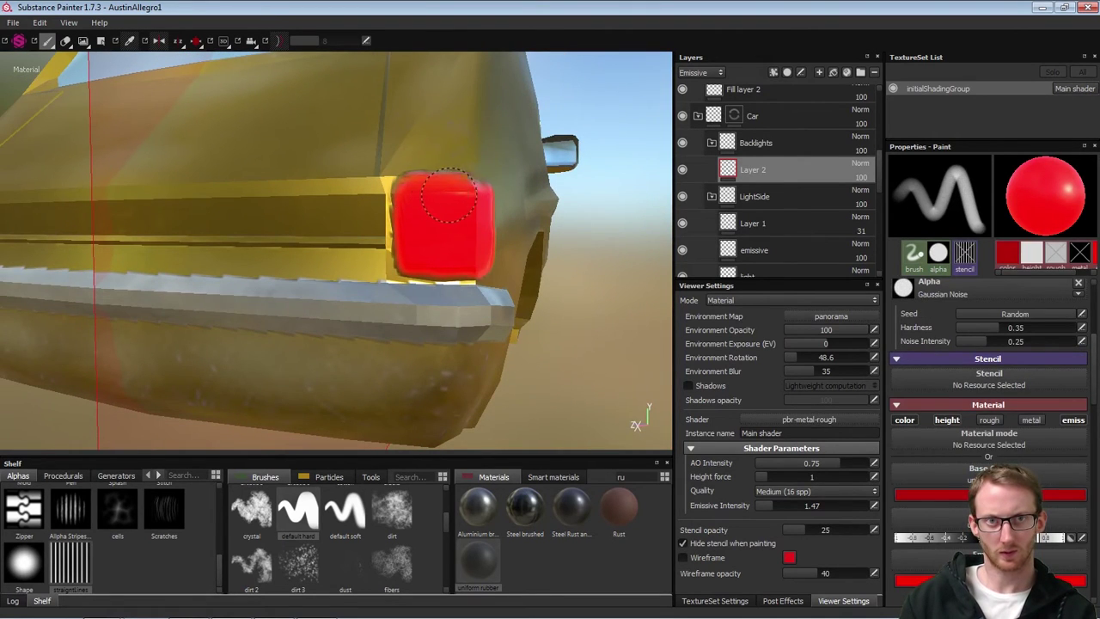
alt+drag(447, 196, 415, 201)
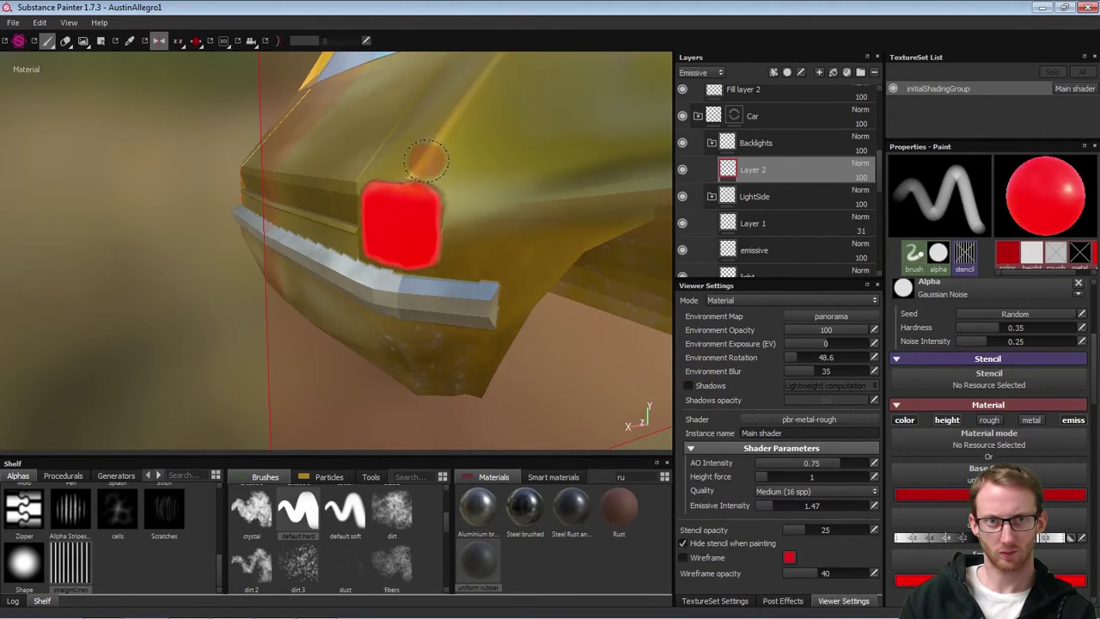
key(2)
alt+drag(382, 161, 471, 160)
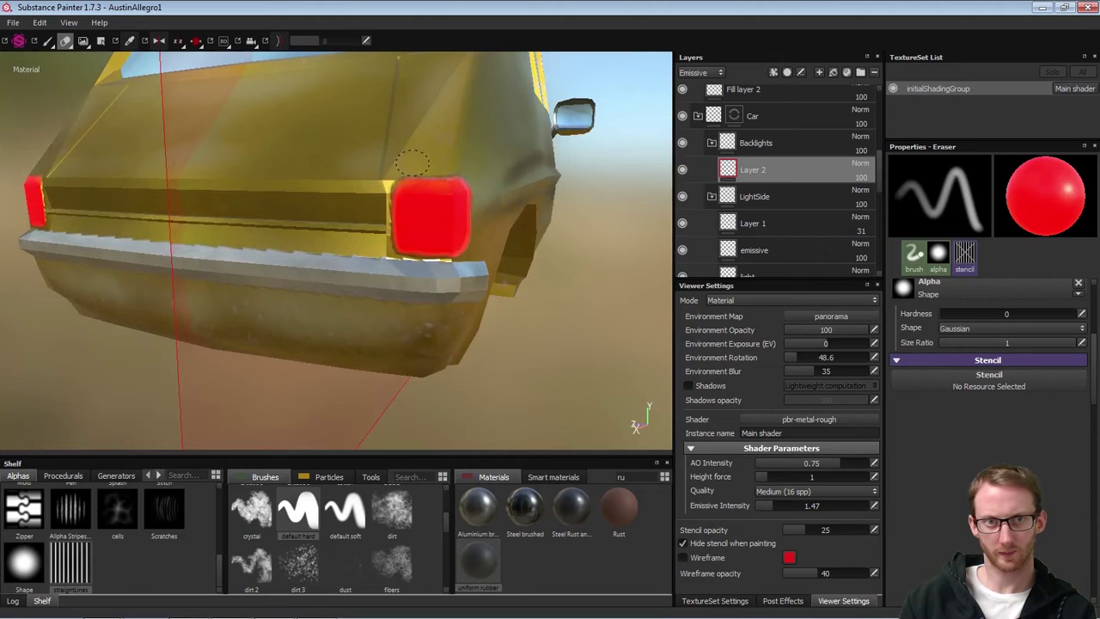
alt+drag(404, 160, 457, 159)
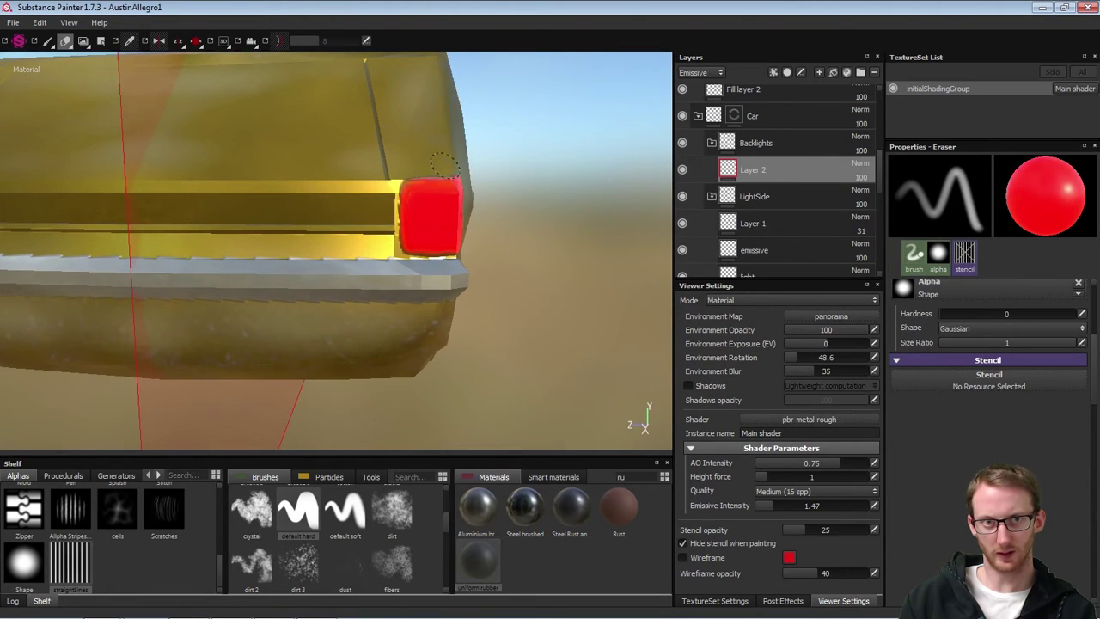
mouse_move(438, 158)
alt+mouse_down()
mouse_move(474, 154)
mouse_move(394, 164)
alt+mouse_up()
mouse_move(427, 164)
alt+mouse_down()
mouse_move(482, 255)
mouse_move(434, 284)
mouse_move(302, 283)
alt+mouse_up()
scroll(410, 266, up, 2)
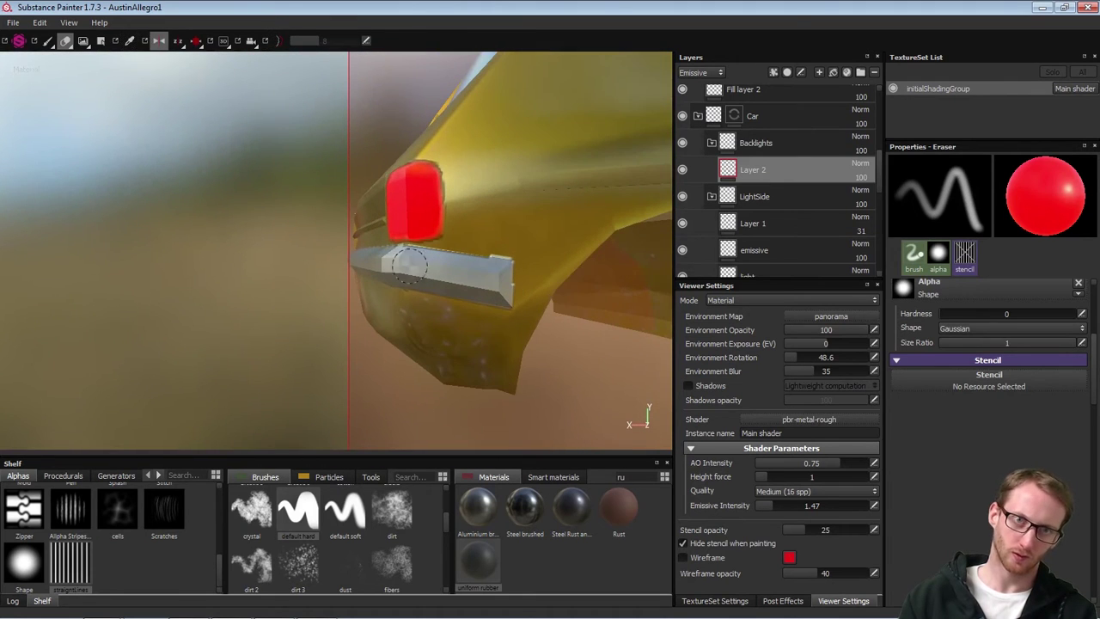
Extend the red tail light down towards the bumper, clean its lower edge with the Eraser and check both lights from behind
key(p)
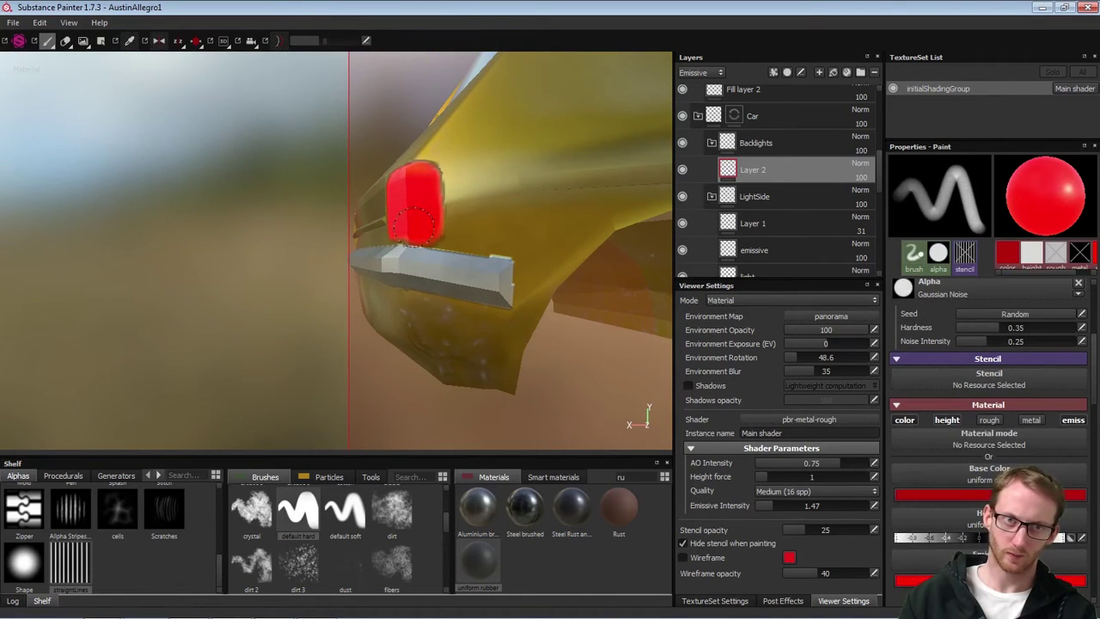
key(e)
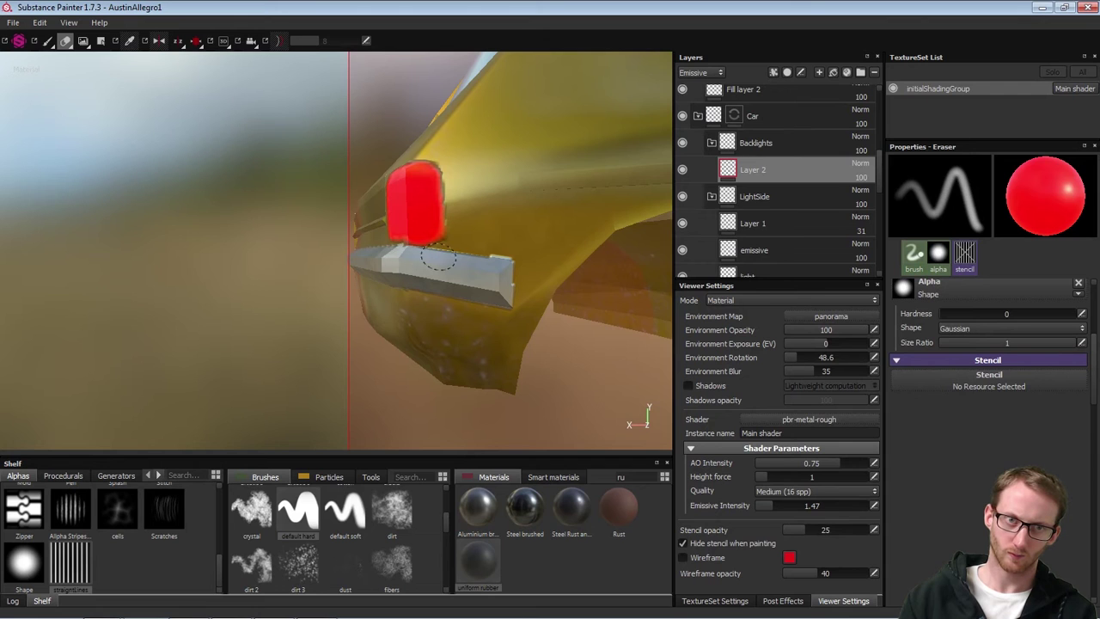
alt+drag(413, 260, 507, 258)
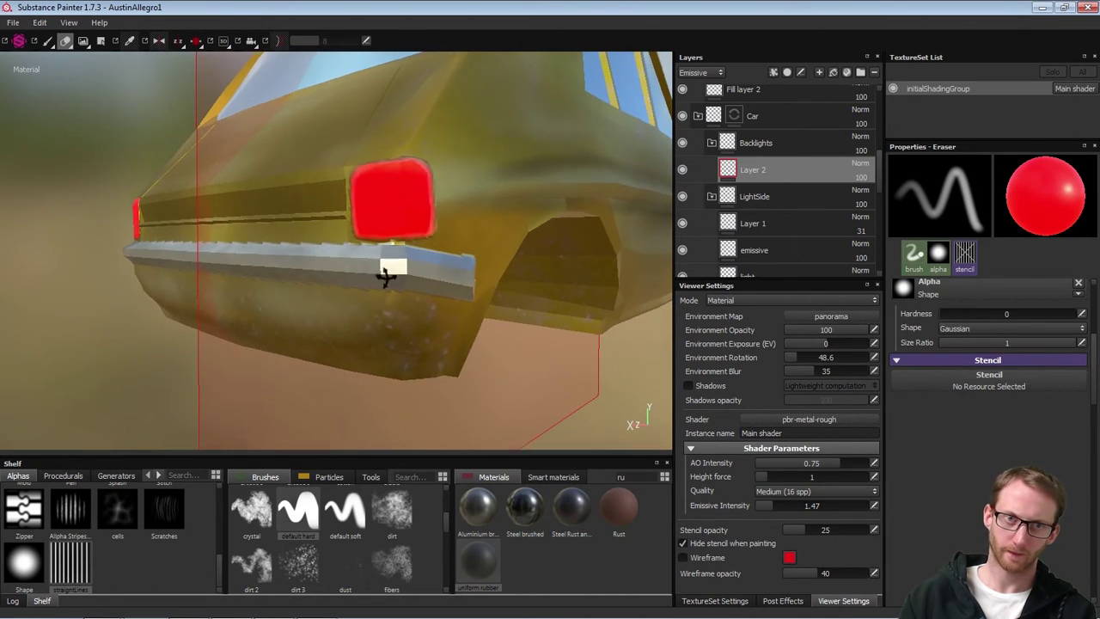
alt+drag(386, 274, 469, 271)
scroll(400, 241, down, 3)
scroll(399, 241, down, 5)
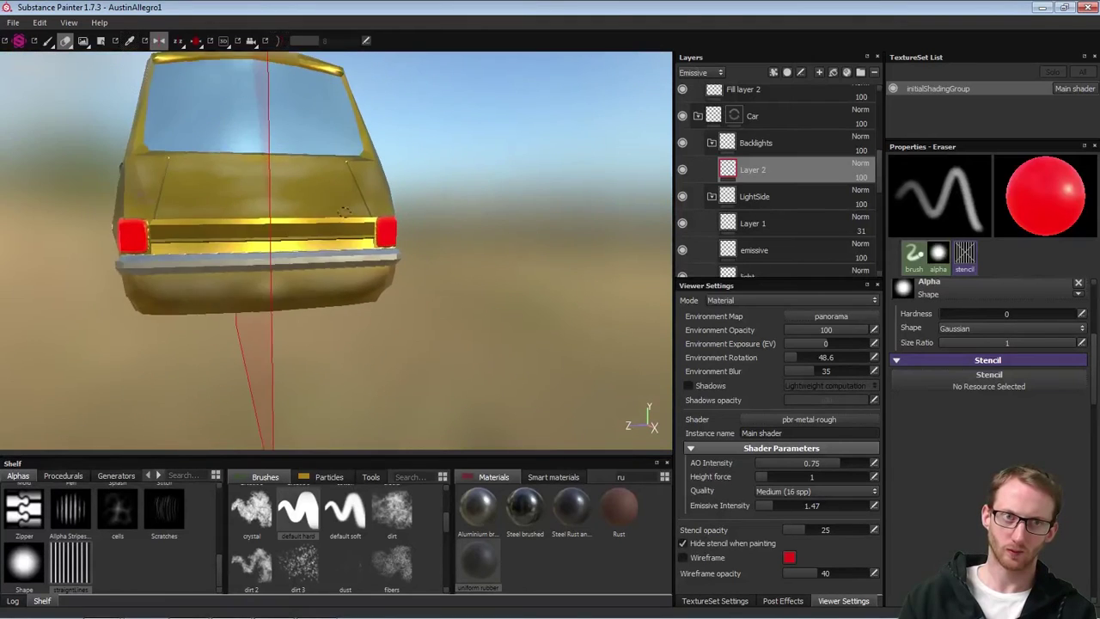
alt+drag(314, 276, 439, 292)
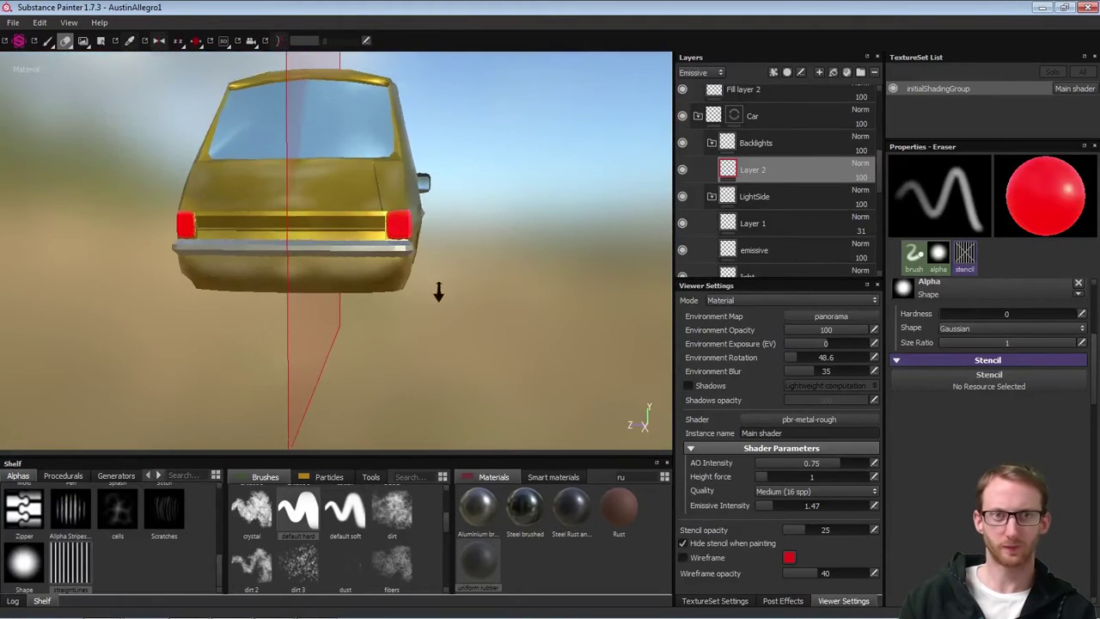
scroll(438, 291, up, 4)
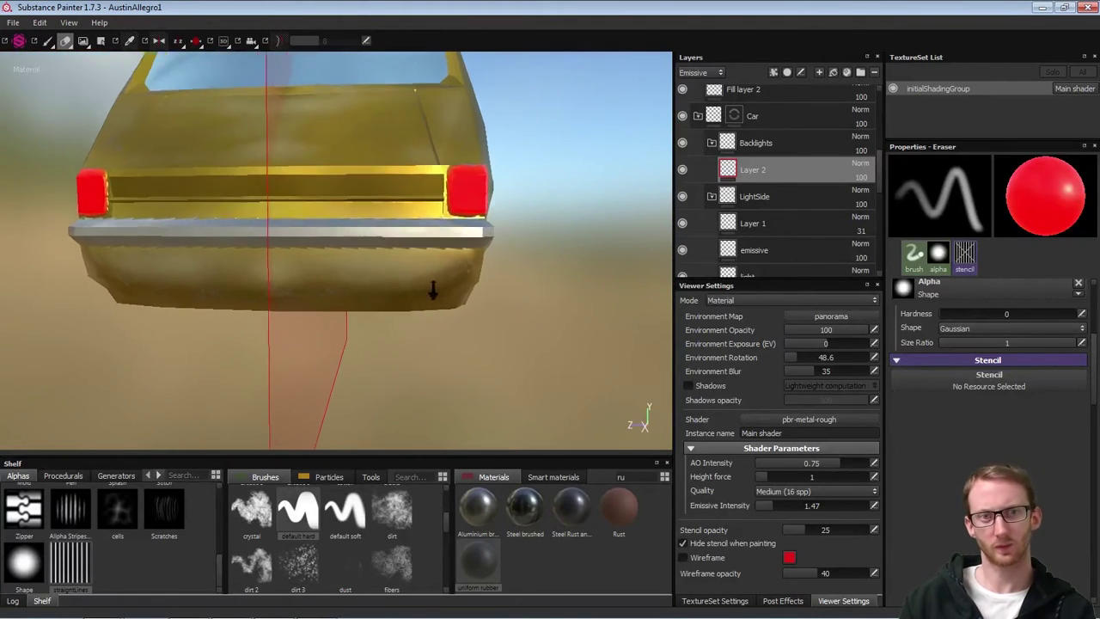
Rename the tail light paint layer as all and add a new layer named dark above it
double_click(763, 178)
text(all)
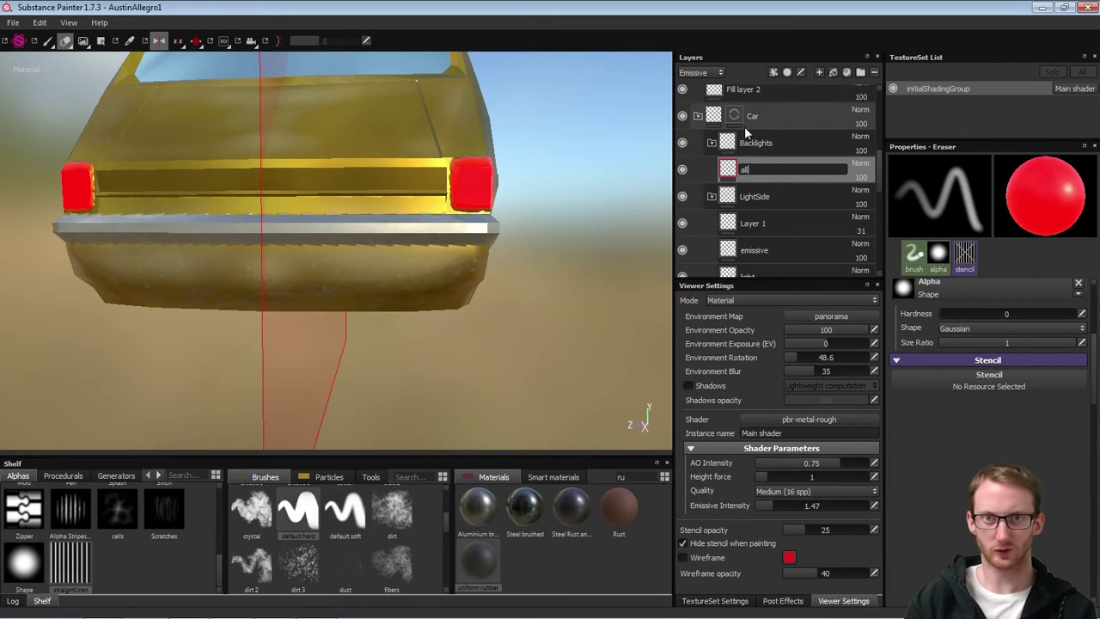
key(Return)
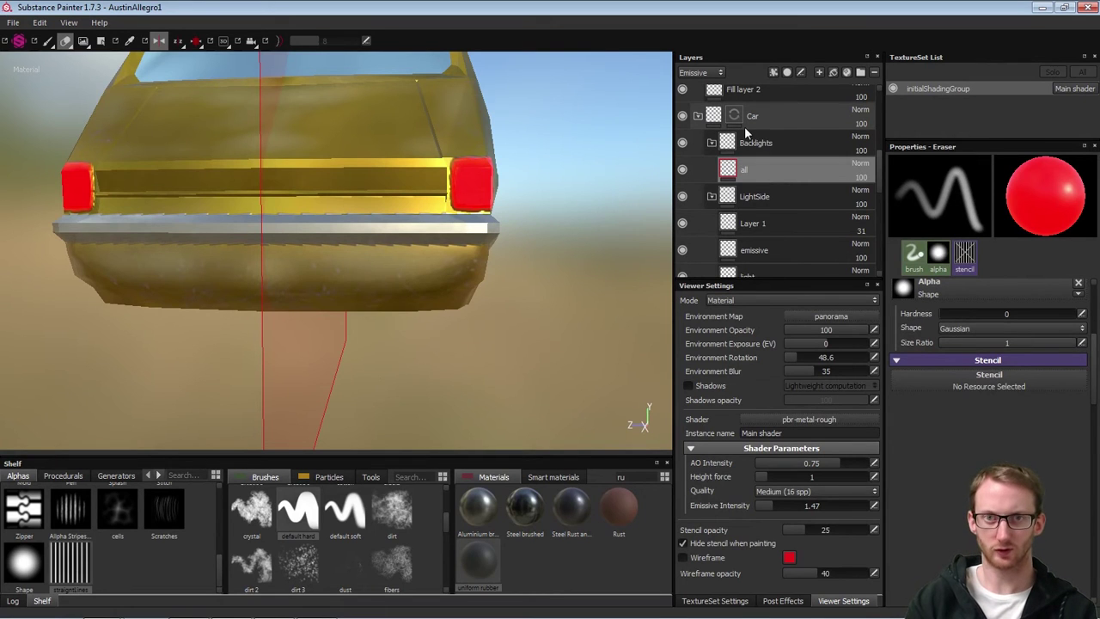
click(819, 73)
double_click(766, 173)
text(dark)
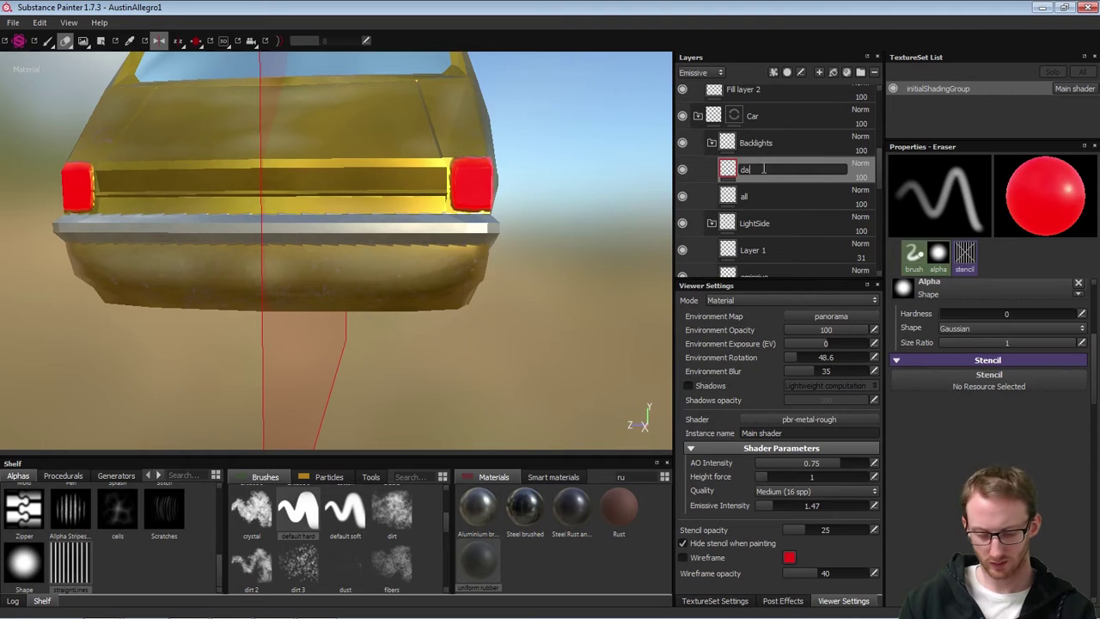
key(Return)
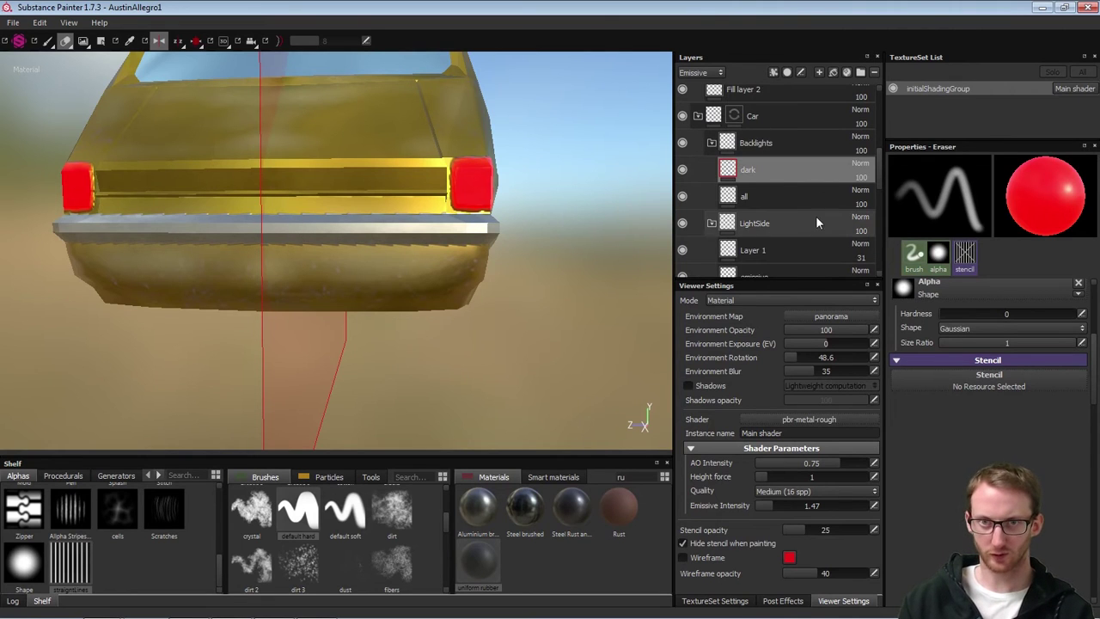
Set the paint brush's emissive colour to black and its base colour to a dark, muted red
key(1)
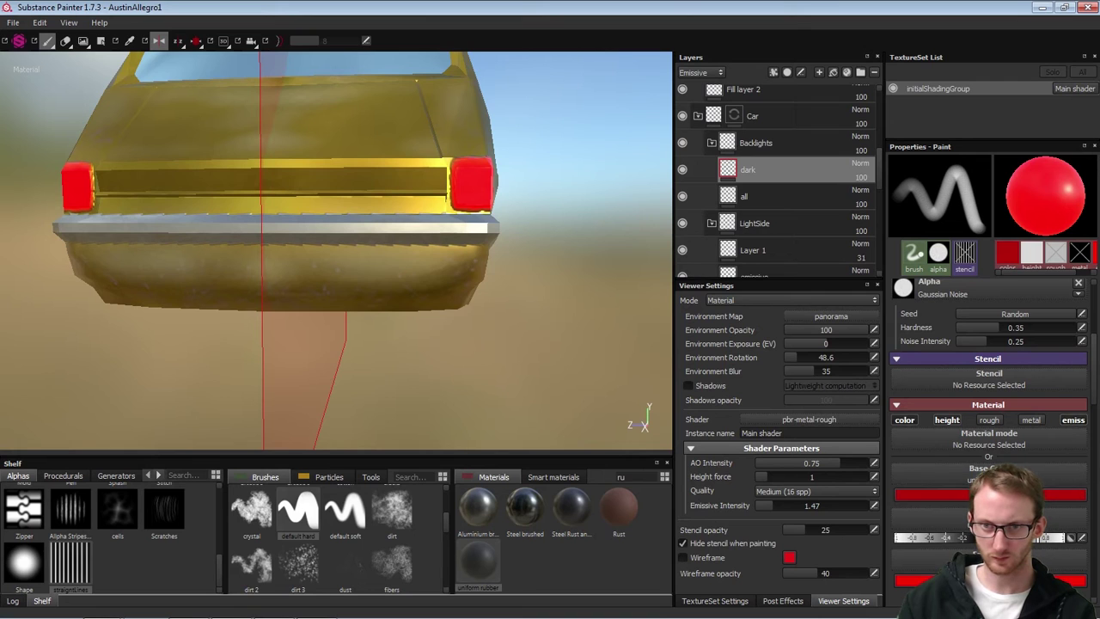
click(1074, 422)
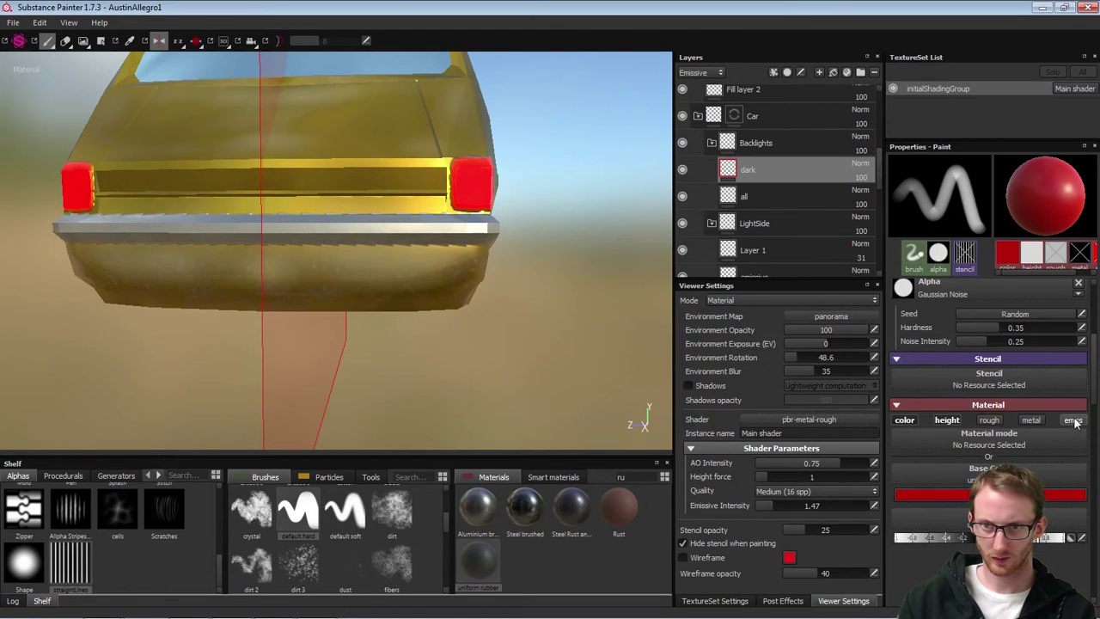
click(1073, 422)
click(955, 579)
drag(903, 531, 890, 584)
click(1044, 438)
click(955, 492)
mouse_move(904, 505)
mouse_down()
mouse_move(888, 516)
mouse_move(901, 504)
mouse_up()
click(1044, 414)
Try a thin dark stroke along the tail light's top edge with a smaller brush, and turn off the brush's height channel
alt+right_drag(507, 251, 527, 235)
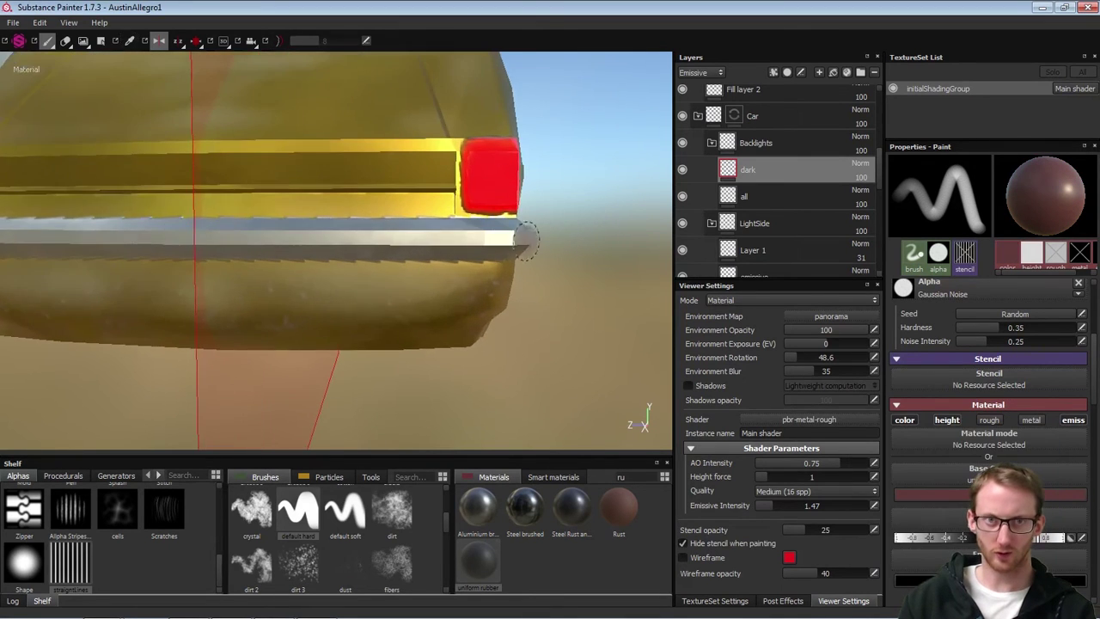
alt+drag(526, 246, 478, 224)
ctrl+right_drag(507, 155, 479, 153)
drag(469, 145, 516, 139)
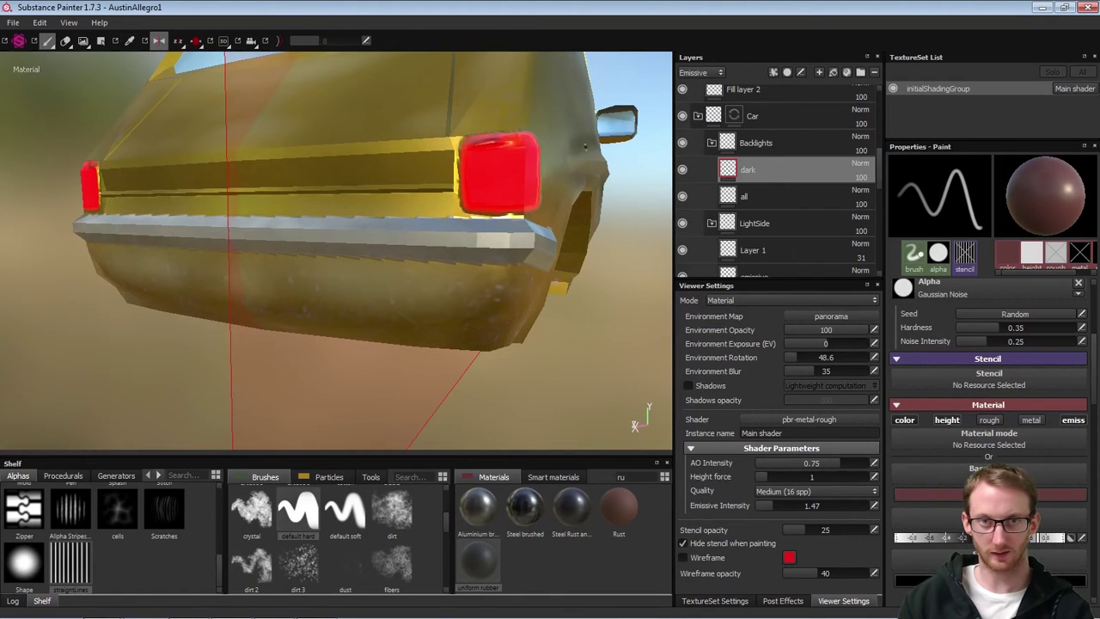
click(946, 419)
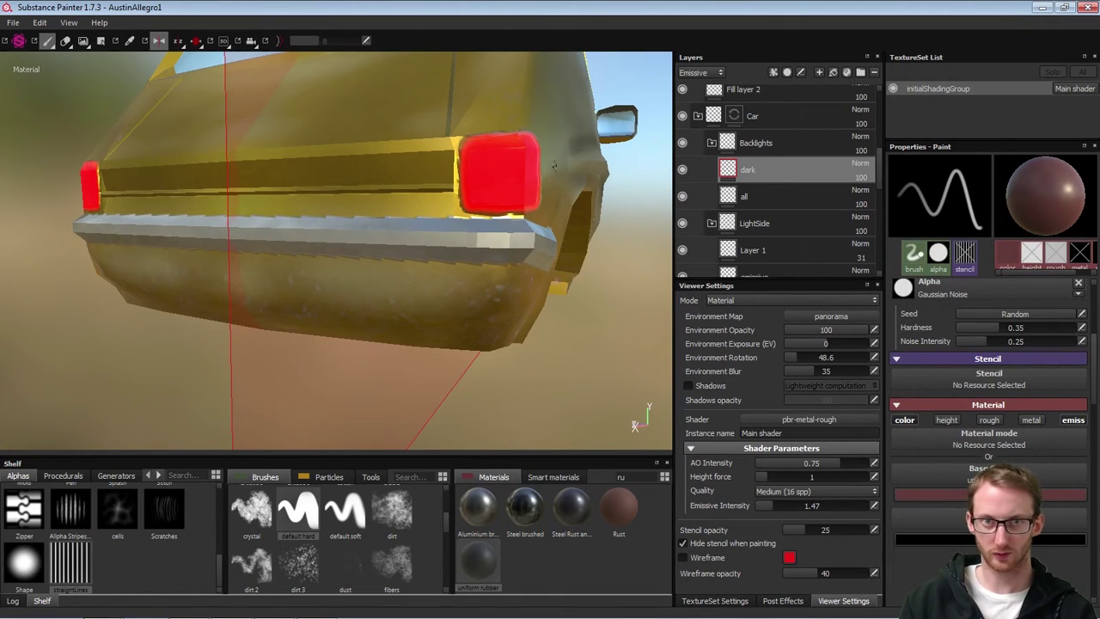
Paint a thin dark outline along the tail light's top and outer side edges on the dark layer
drag(470, 141, 495, 139)
mouse_move(567, 144)
alt+mouse_down()
mouse_move(461, 147)
mouse_move(485, 138)
mouse_move(517, 148)
mouse_move(475, 136)
alt+mouse_up()
key(ctrl+z)
click(461, 146)
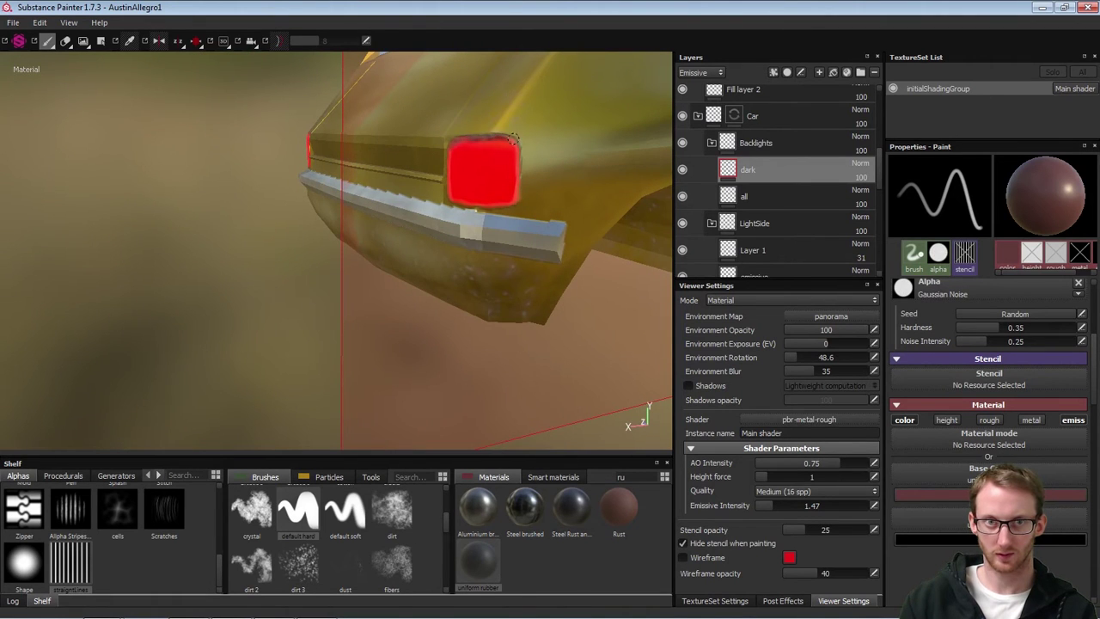
mouse_move(515, 140)
alt+mouse_down()
mouse_move(481, 140)
mouse_move(504, 142)
alt+mouse_up()
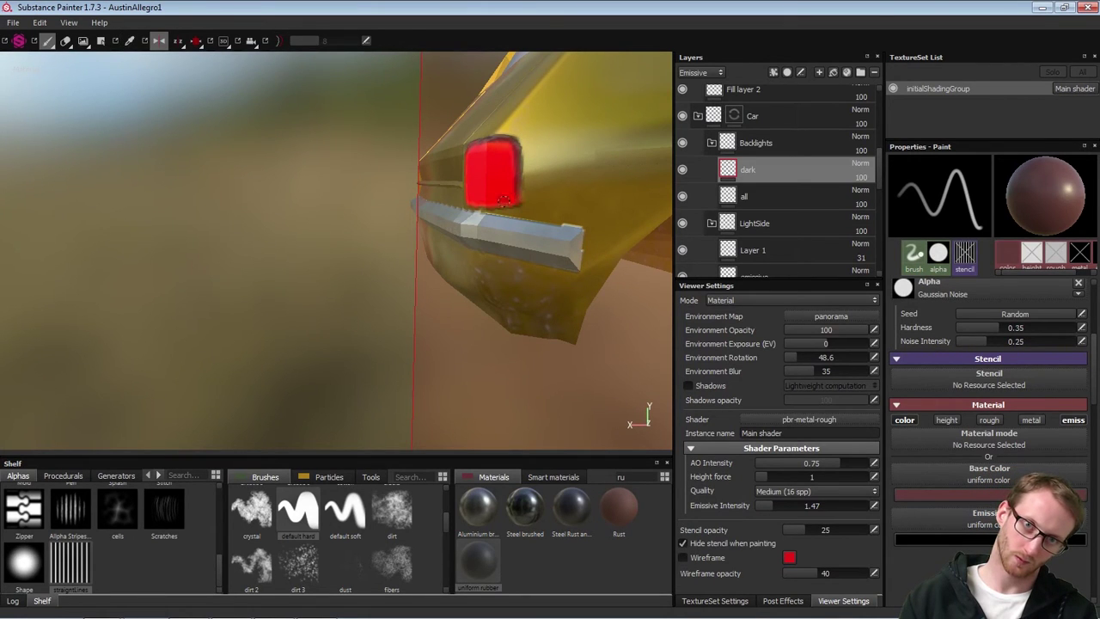
mouse_move(503, 201)
alt+mouse_down()
mouse_move(530, 202)
mouse_move(460, 199)
mouse_move(505, 201)
alt+mouse_up()
Continue the dark outline along the tail light's lower and inner edges, and inspect it from the rear and side
alt+right_drag(505, 201, 347, 196)
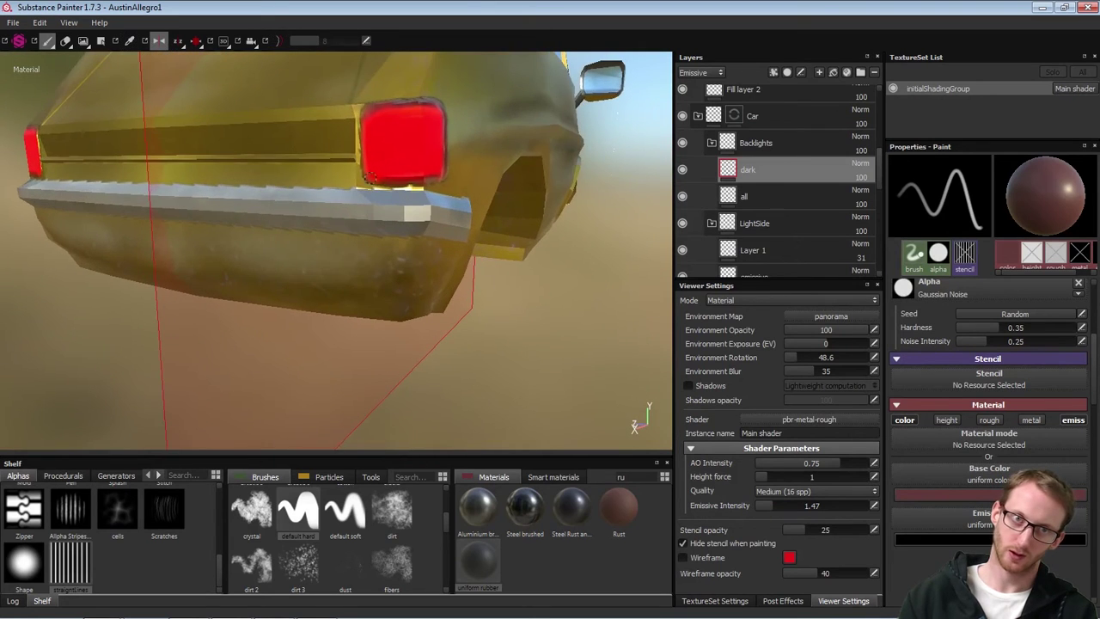
alt+drag(347, 196, 383, 190)
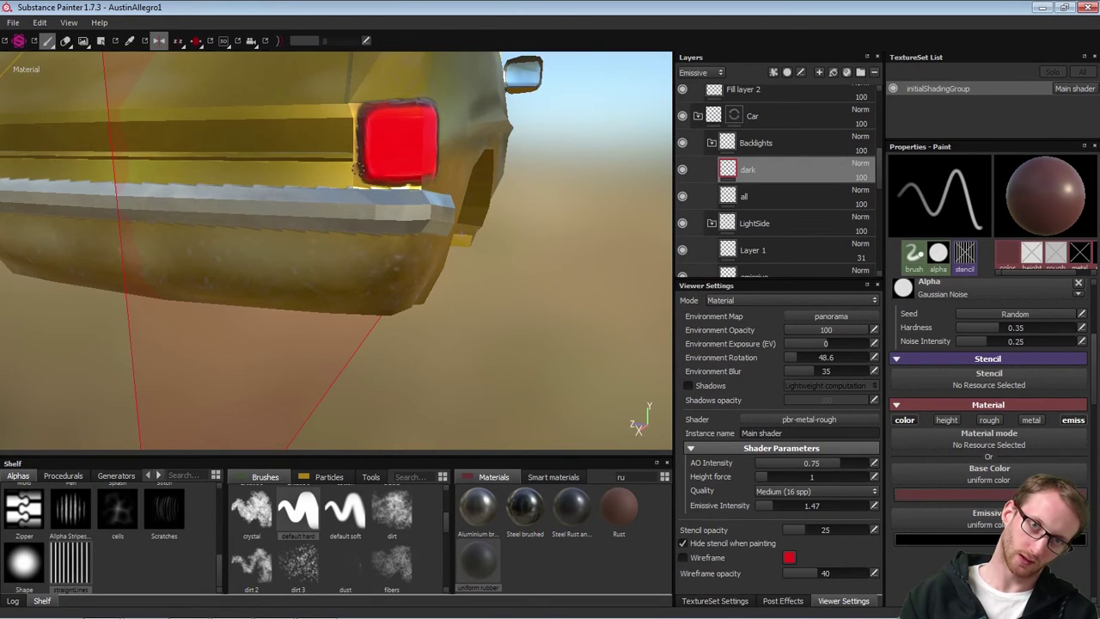
mouse_move(414, 181)
alt+mouse_down()
mouse_move(400, 181)
mouse_move(537, 156)
alt+mouse_up()
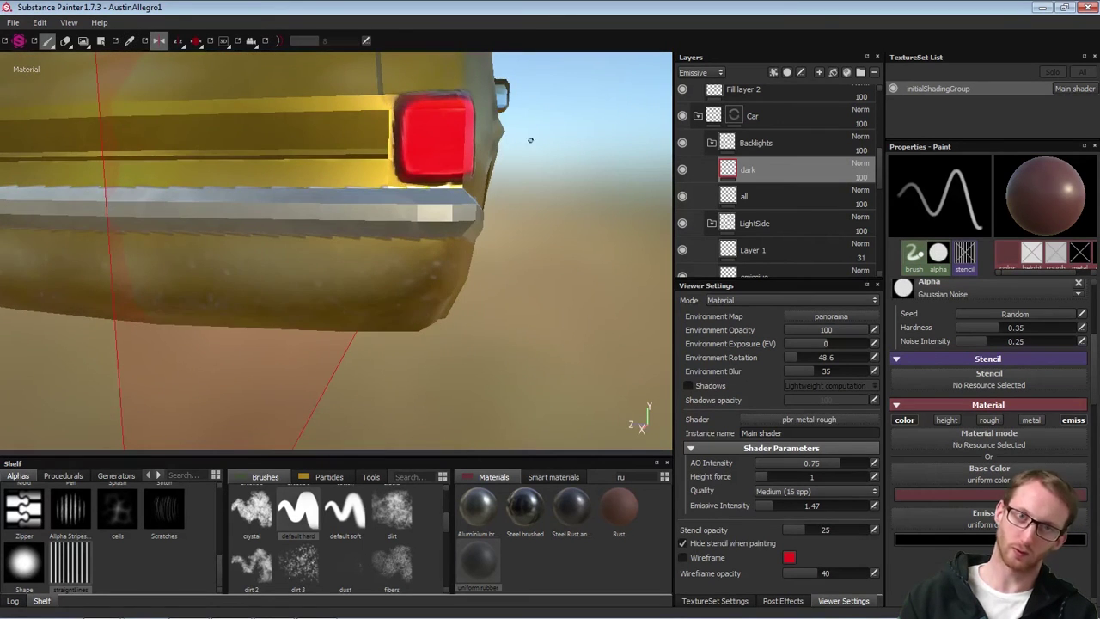
alt+right_drag(530, 140, 464, 153)
alt+drag(464, 153, 378, 147)
alt+right_drag(378, 148, 460, 187)
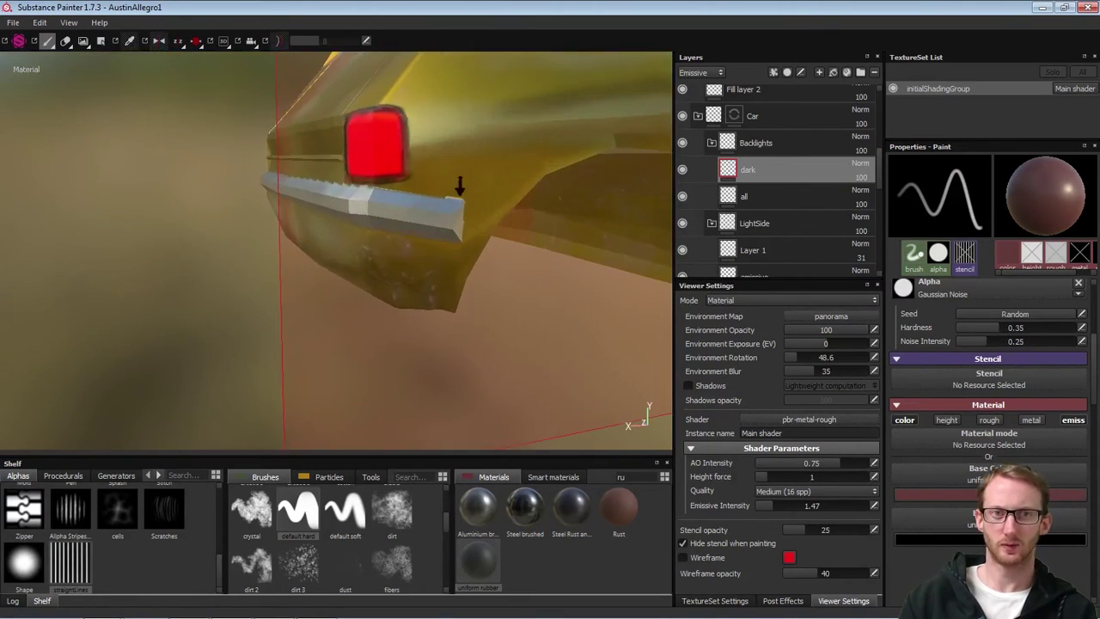
alt+drag(367, 194, 432, 221)
alt+right_drag(429, 216, 478, 238)
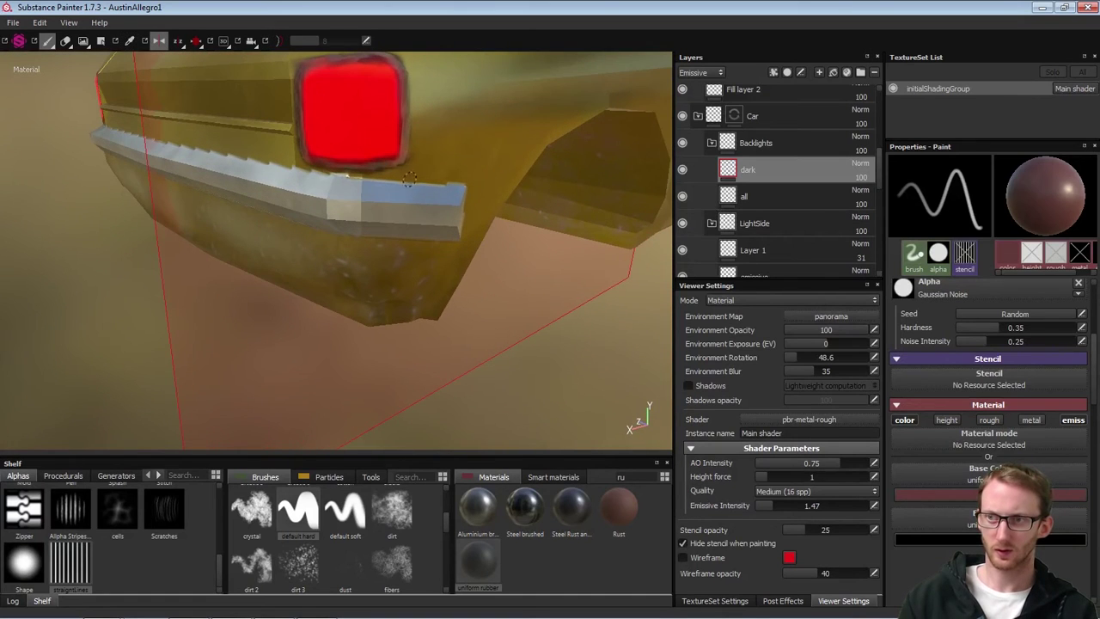
Try dabbing the dark colour onto the middle of the tail light with an enlarged brush, undoing the dab
alt+drag(415, 161, 563, 182)
mouse_move(387, 125)
ctrl+right_down()
mouse_move(429, 124)
mouse_move(354, 123)
ctrl+right_up()
key(p)
click(387, 125)
key(p)
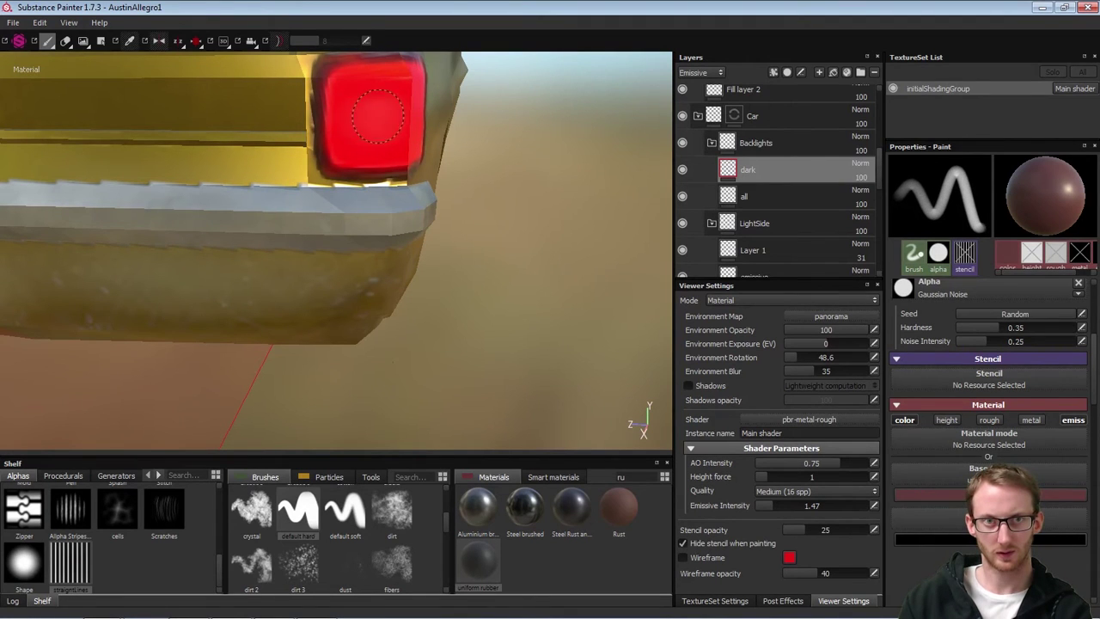
click(378, 119)
drag(378, 118, 371, 103)
key(ctrl+z)
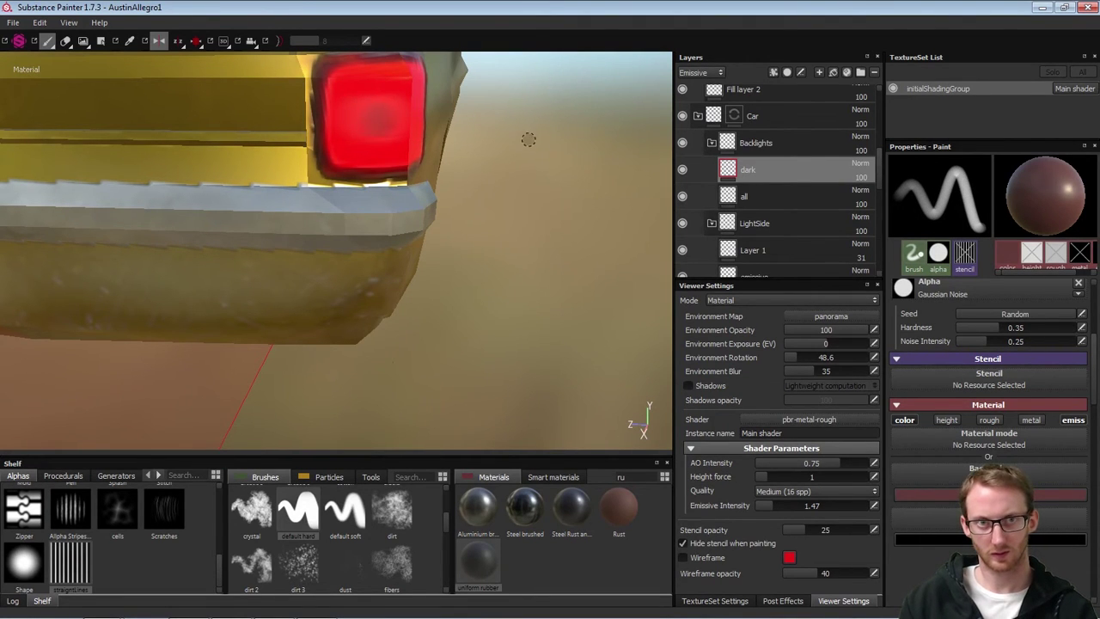
key(p)
click(374, 121)
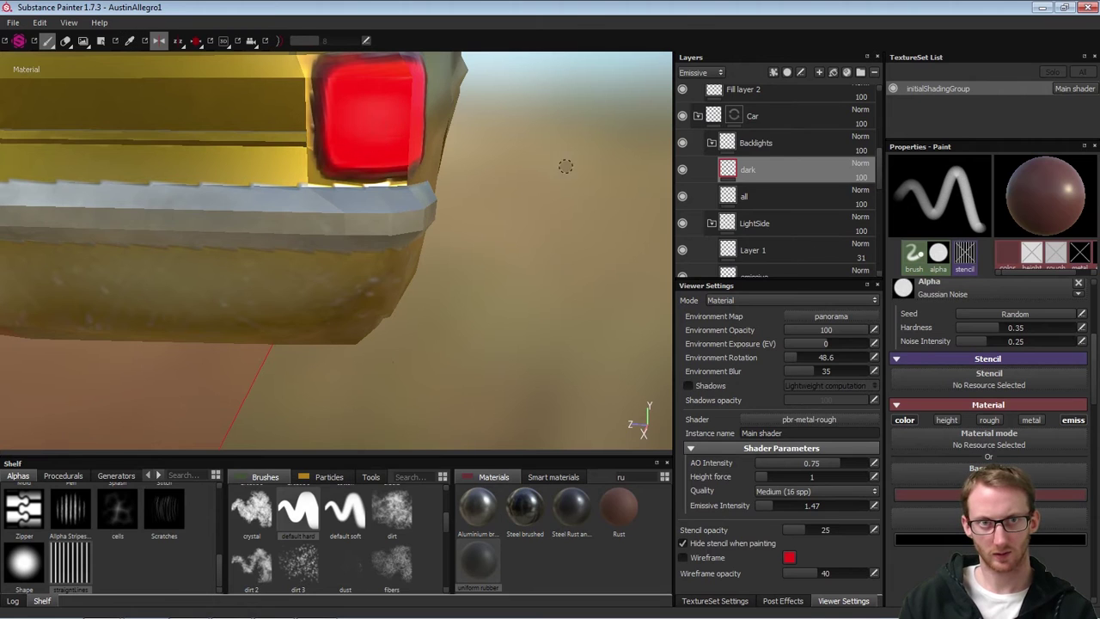
scroll(1092, 296, up, 5)
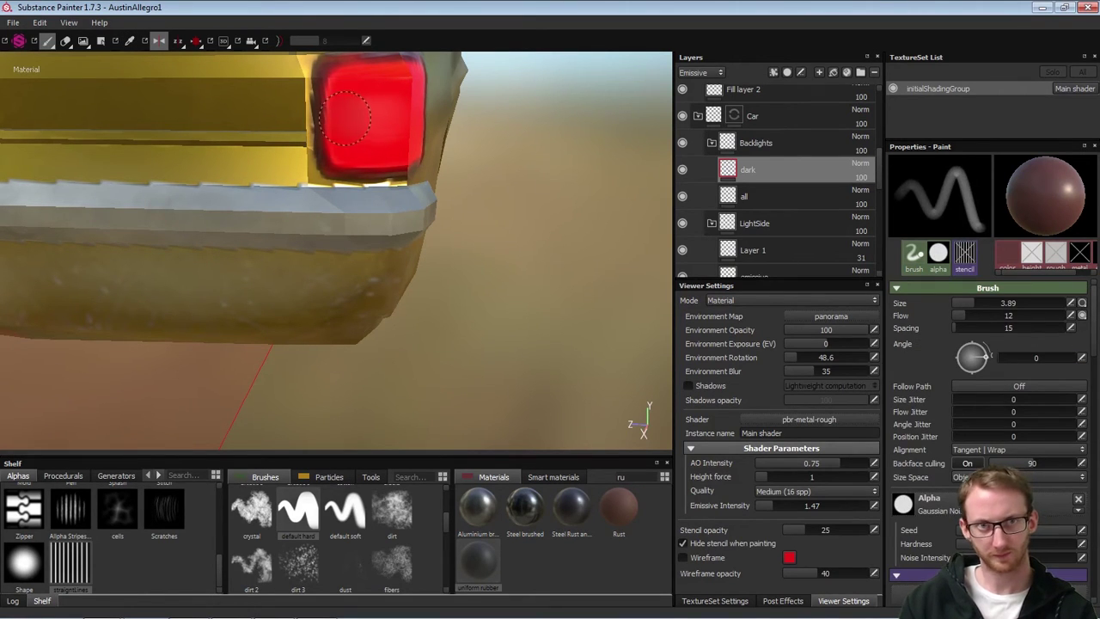
key(p)
click(378, 120)
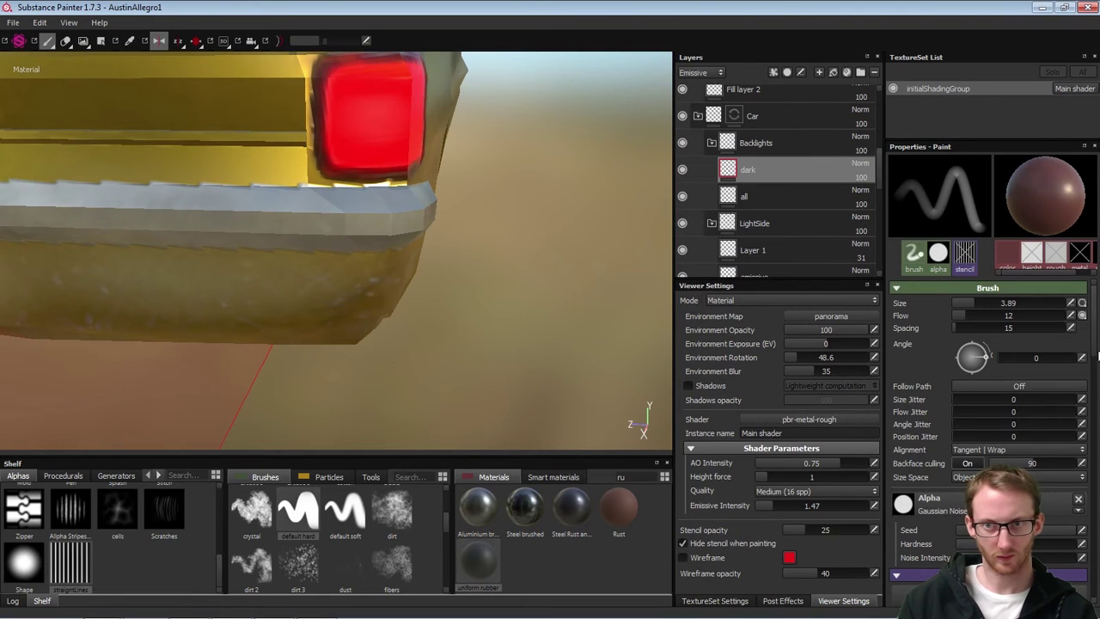
Limit the brush to the emissive channel and add a new paint layer above the dark layer in the Backlights folder
scroll(1066, 403, down, 5)
click(906, 354)
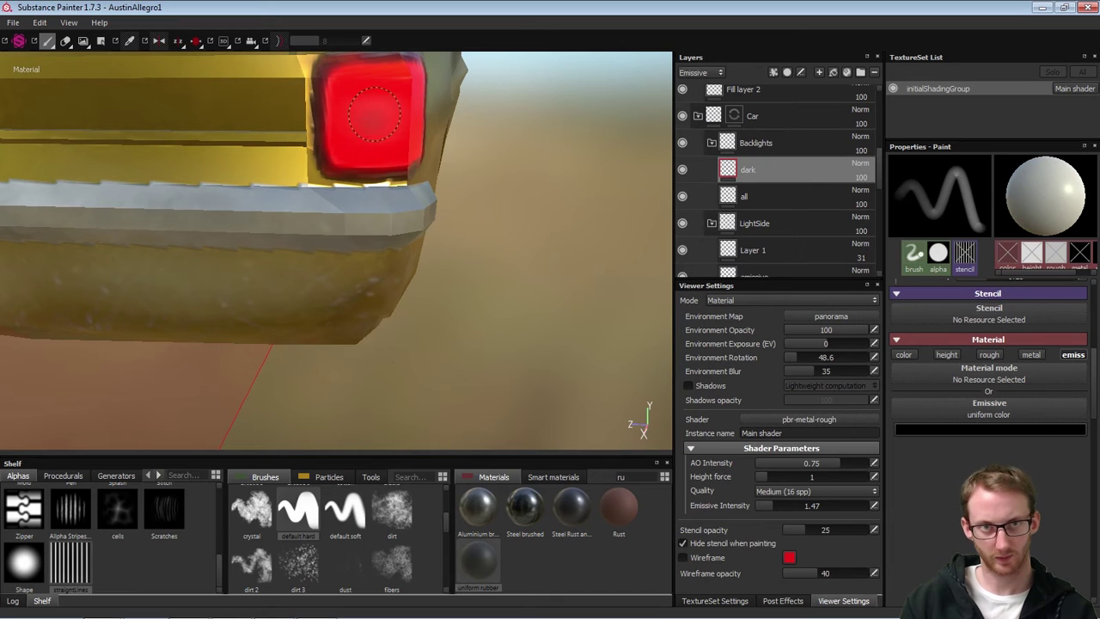
mouse_move(478, 131)
alt+mouse_down()
mouse_move(255, 139)
mouse_move(287, 120)
mouse_move(302, 92)
alt+mouse_up()
key(ctrl+z)
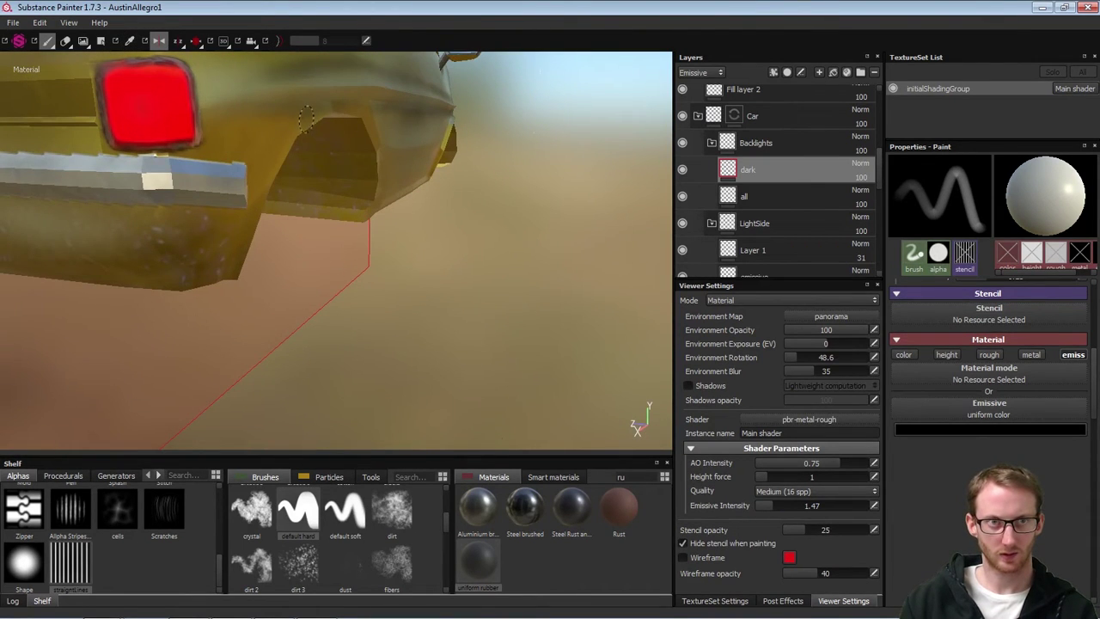
alt+middle_drag(311, 194, 403, 238)
mouse_move(403, 238)
alt+mouse_down()
mouse_move(450, 221)
mouse_move(345, 220)
mouse_move(318, 184)
mouse_move(373, 162)
mouse_move(360, 178)
mouse_move(437, 186)
alt+mouse_up()
click(818, 74)
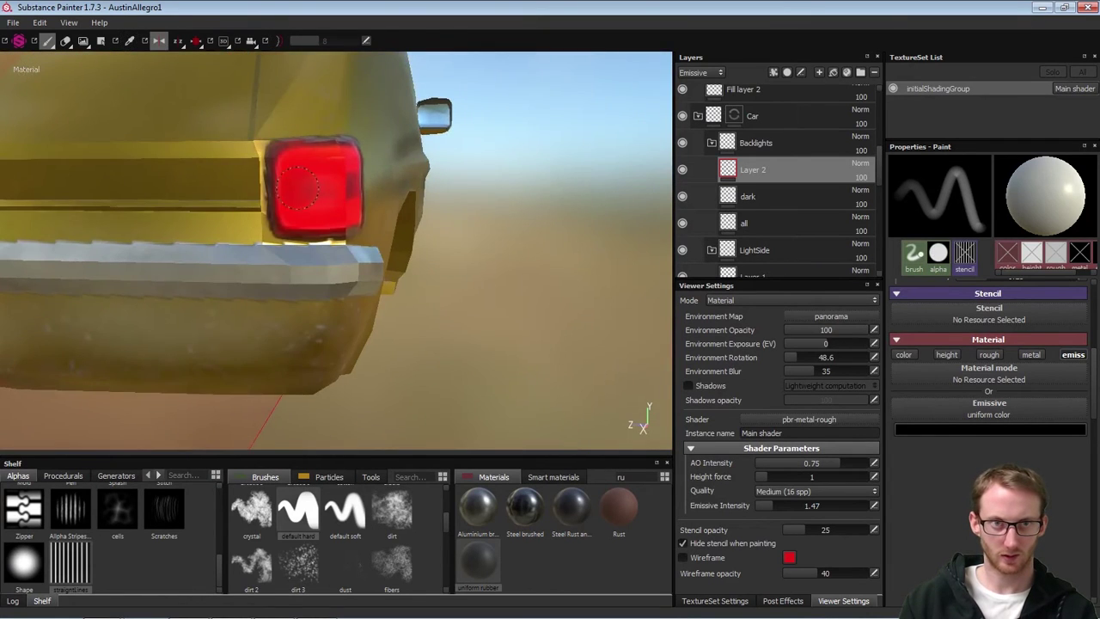
Paint a soft dark horizontal band across the middle of the tail light on the new layer, using a reduced brush for finer strokes
alt+drag(495, 219, 372, 235)
shift+right_drag(371, 237, 321, 264)
mouse_move(360, 264)
alt+mouse_down()
mouse_move(437, 259)
mouse_move(177, 265)
mouse_move(468, 256)
alt+mouse_up()
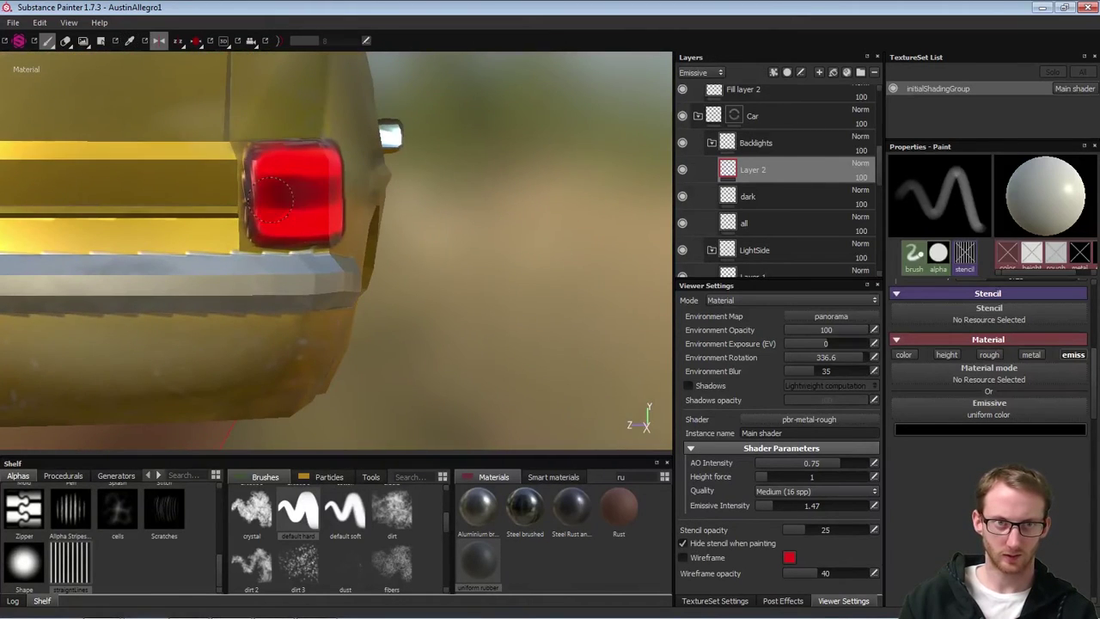
key(l)
ctrl+right_drag(347, 177, 289, 164)
key(l)
drag(275, 186, 280, 220)
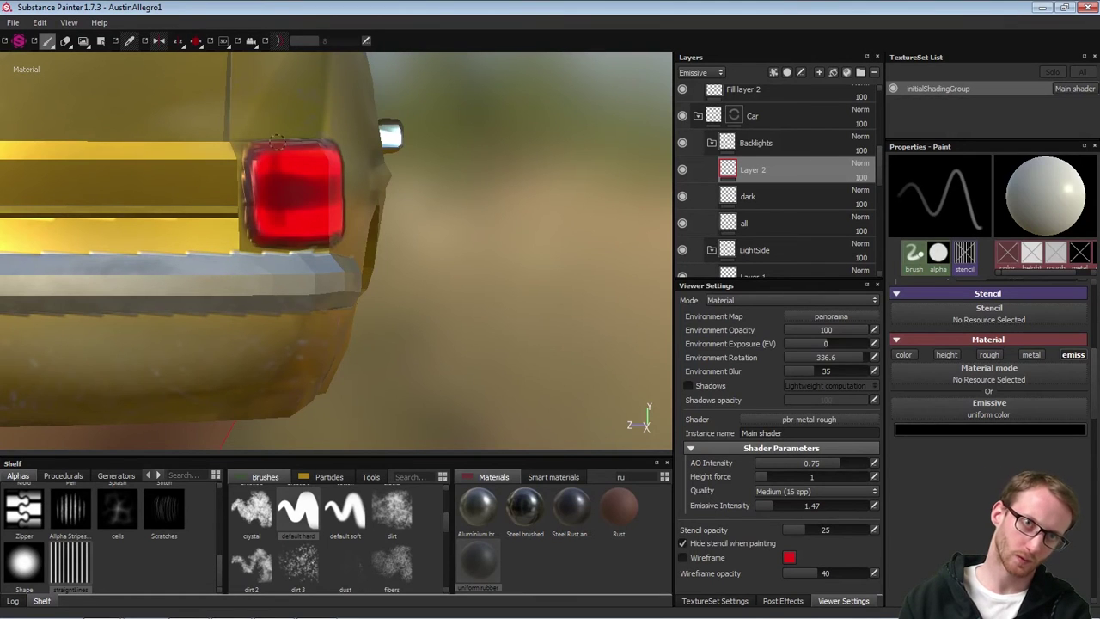
key(ctrl+z)
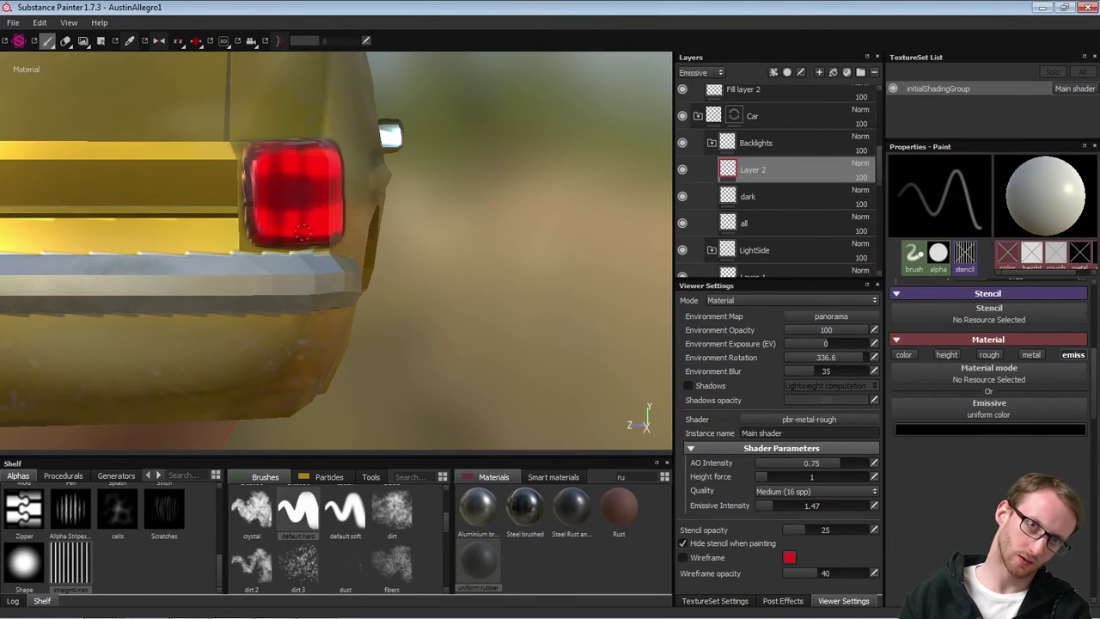
Paint thin dark vertical and horizontal lines over the tail light's rear and side faces to form a grid pattern
key(l)
alt+drag(422, 181, 296, 190)
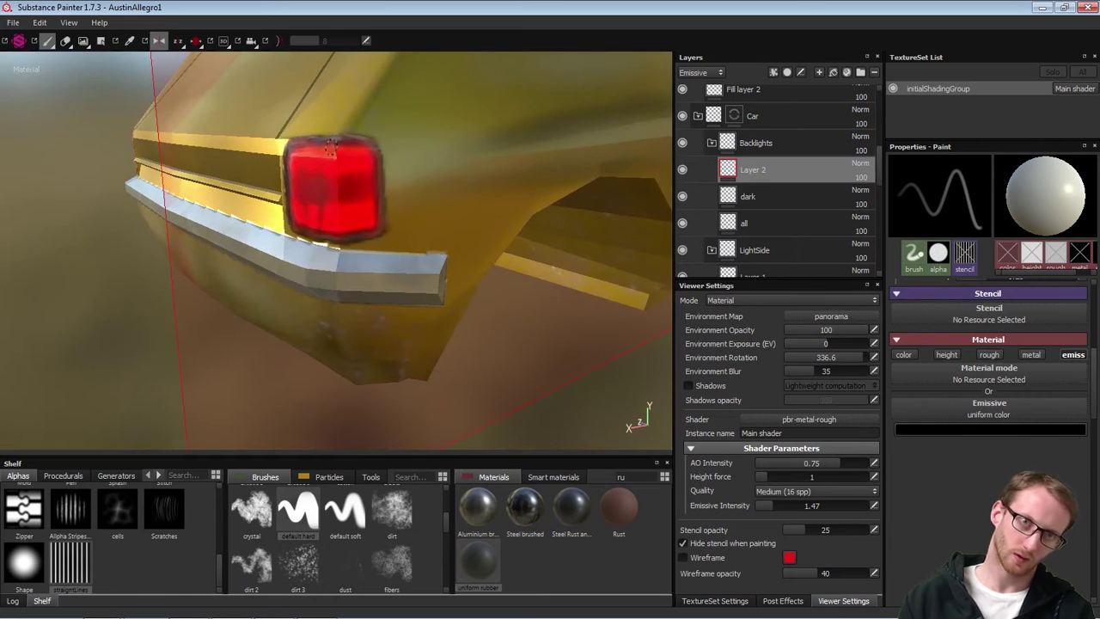
alt+drag(341, 135, 359, 209)
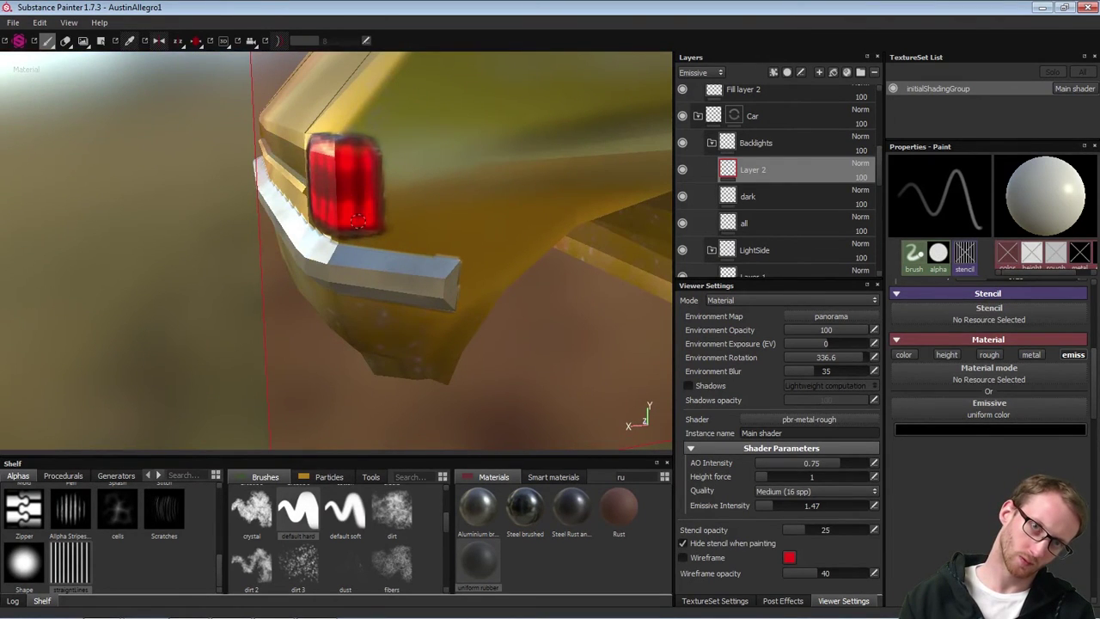
mouse_move(339, 191)
alt+mouse_down()
mouse_move(419, 214)
mouse_move(327, 209)
mouse_move(303, 157)
alt+mouse_up()
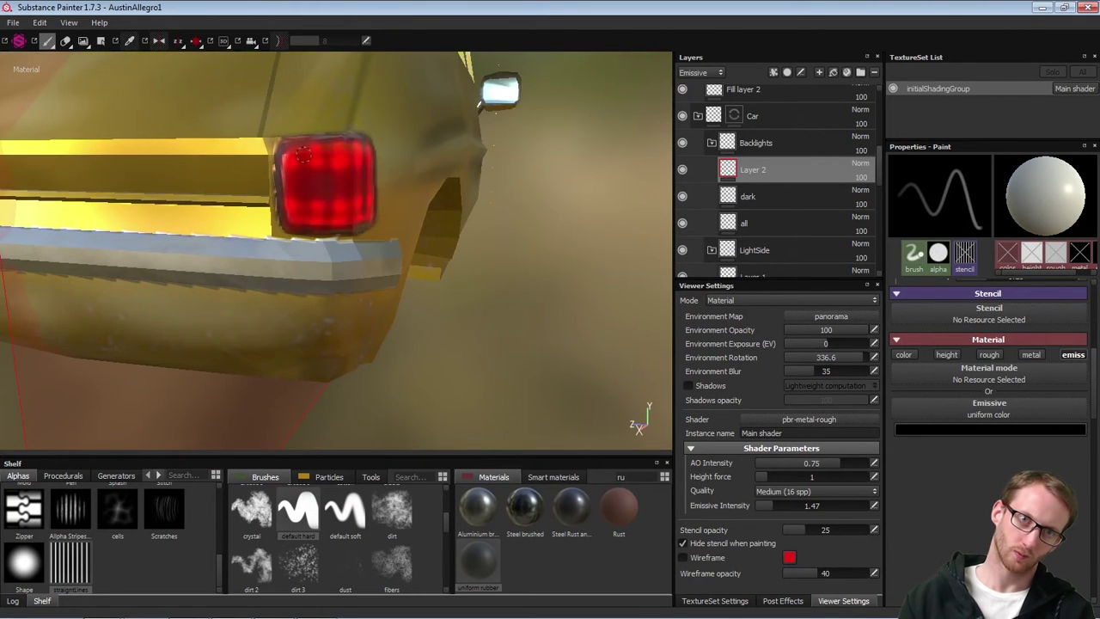
alt+drag(375, 160, 297, 159)
alt+drag(453, 172, 434, 174)
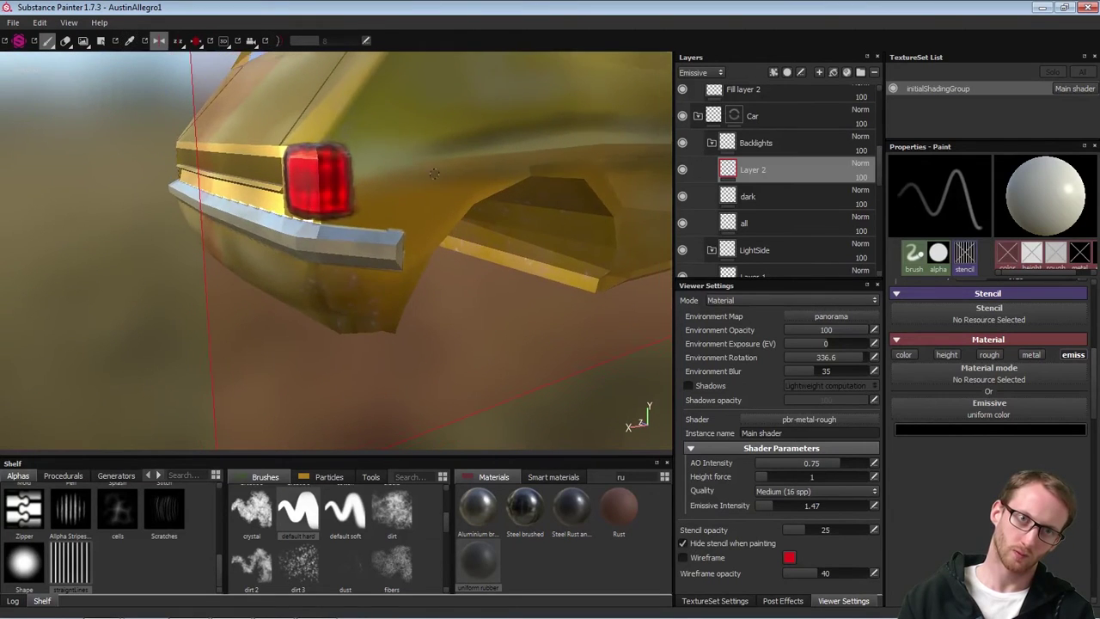
Set the opacity of the grid-line layer in the Backlights folder to 83
alt+right_drag(433, 173, 112, 236)
mouse_move(331, 232)
alt+mouse_down()
mouse_move(426, 246)
mouse_move(498, 232)
mouse_move(426, 236)
alt+mouse_up()
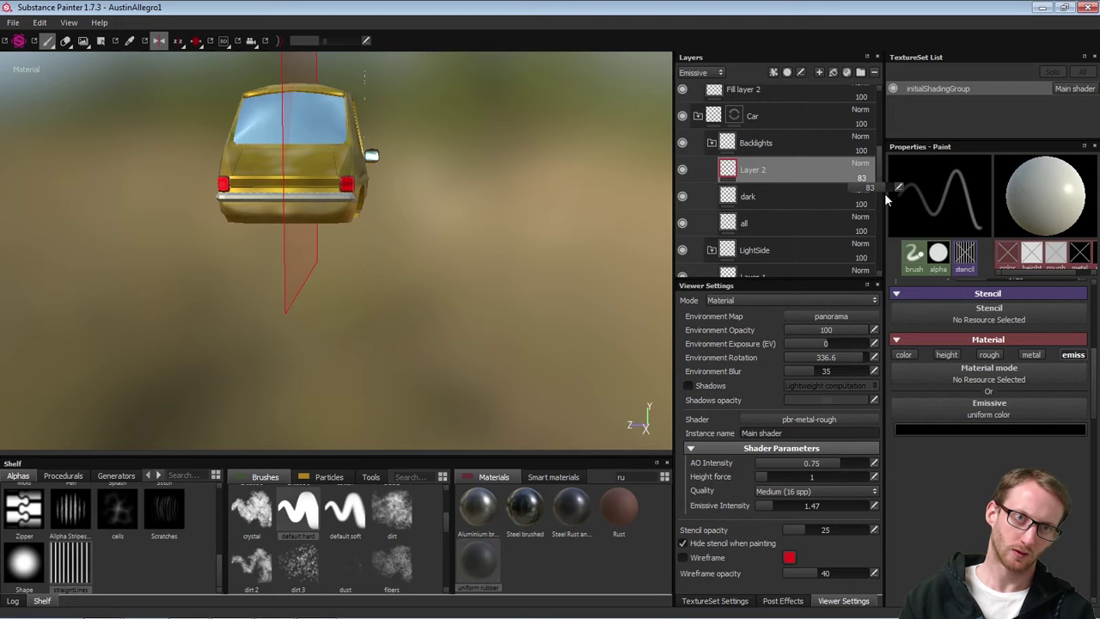
alt+drag(344, 232, 118, 255)
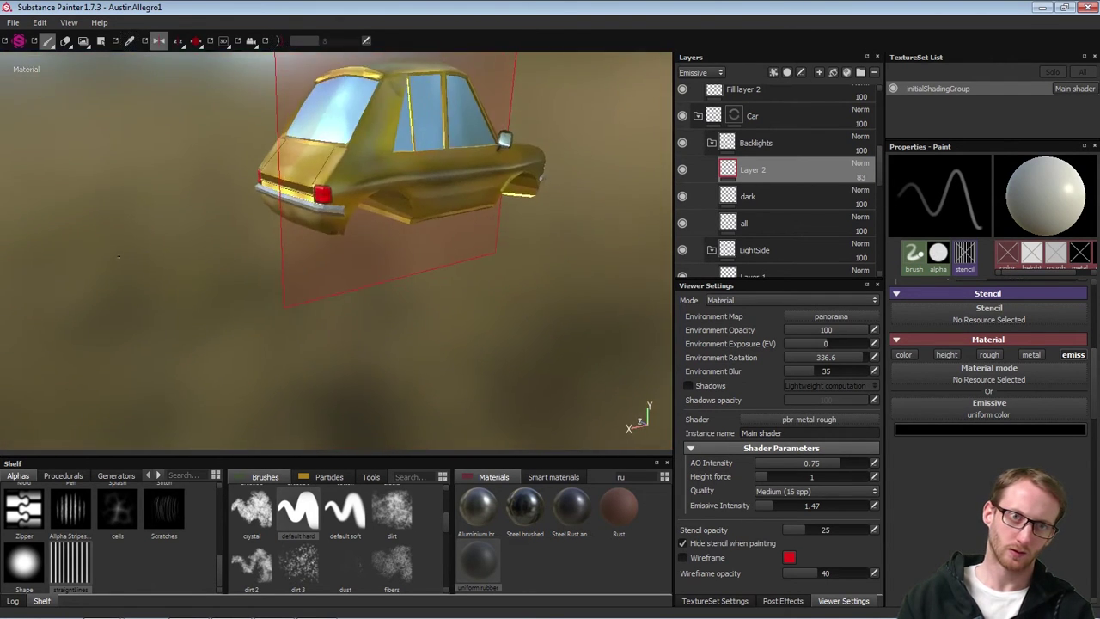
Examine both tail lights from the rear under rotated environment lighting, from a distance and up close
shift+right_drag(266, 270, 37, 344)
alt+drag(262, 317, 331, 301)
scroll(410, 258, up, 4)
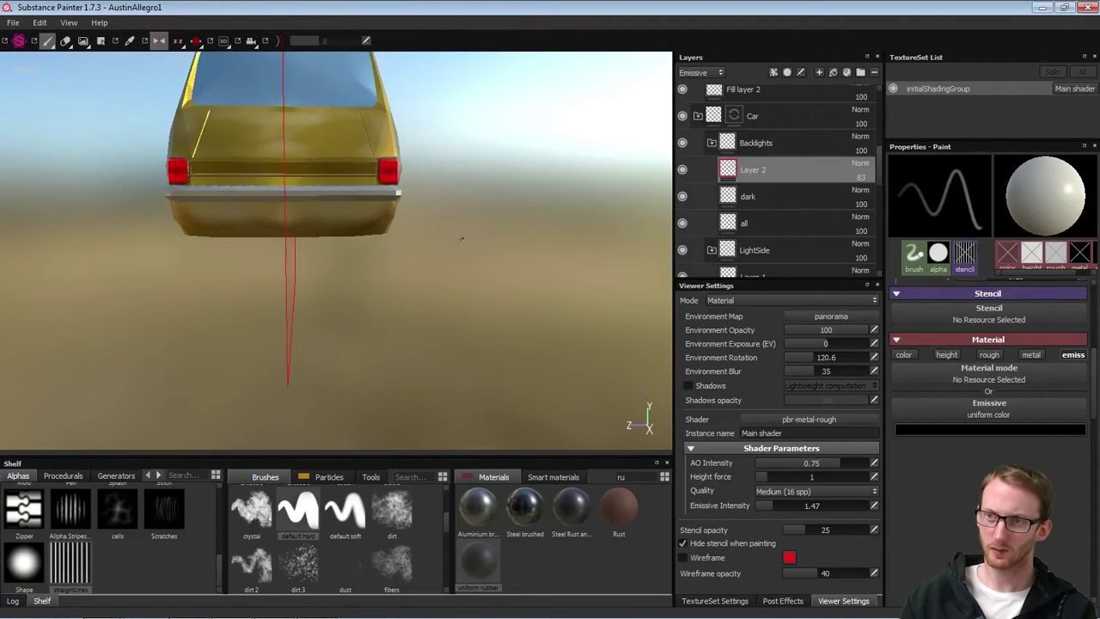
scroll(462, 238, up, 2)
alt+right_drag(453, 246, 469, 322)
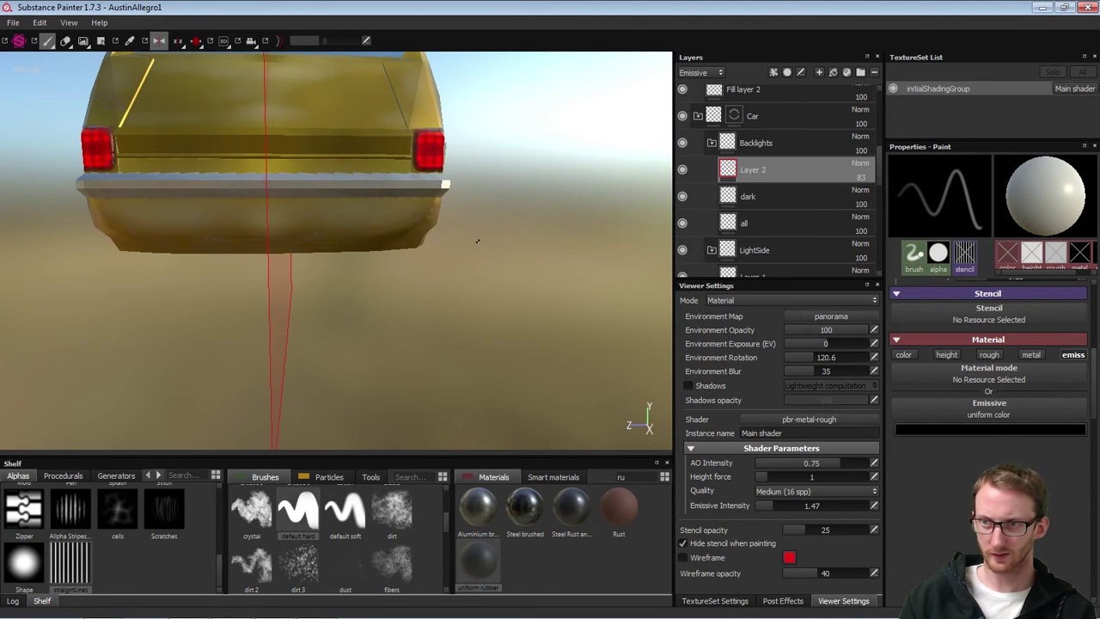
mouse_move(472, 229)
alt+mouse_down()
mouse_move(456, 250)
mouse_move(456, 218)
alt+mouse_up()
mouse_move(453, 197)
alt+right_down()
mouse_move(457, 229)
mouse_move(443, 241)
alt+right_up()
alt+middle_drag(404, 304, 448, 400)
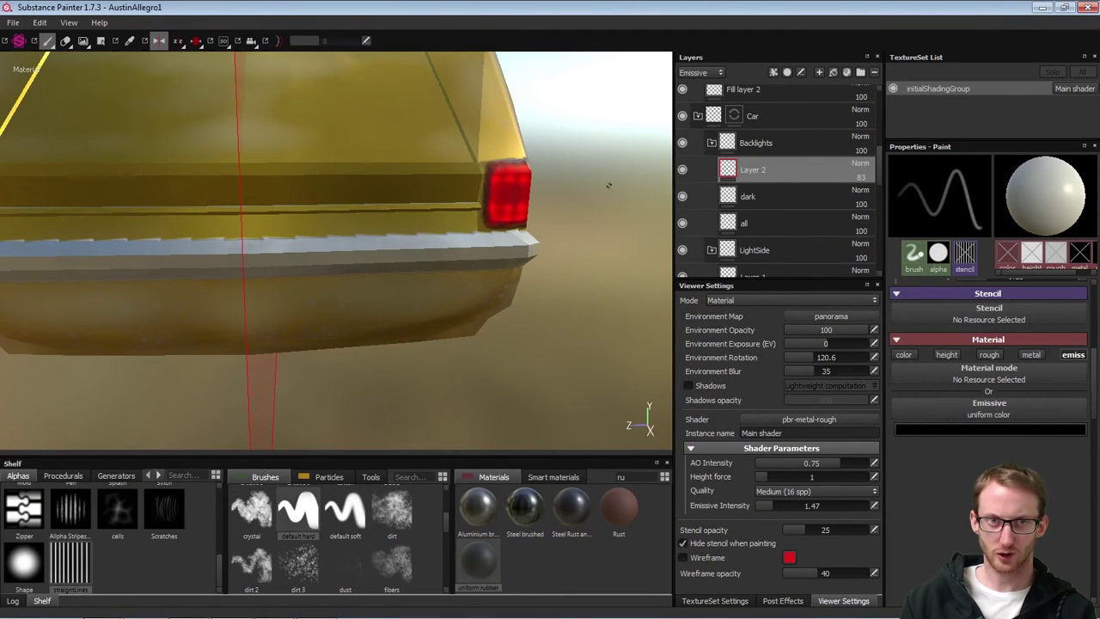
Turn off symmetry and inspect the car's body, headlights and grille from the side and front
click(160, 42)
alt+right_drag(363, 244, 267, 263)
alt+drag(292, 266, 534, 286)
alt+right_drag(438, 279, 260, 297)
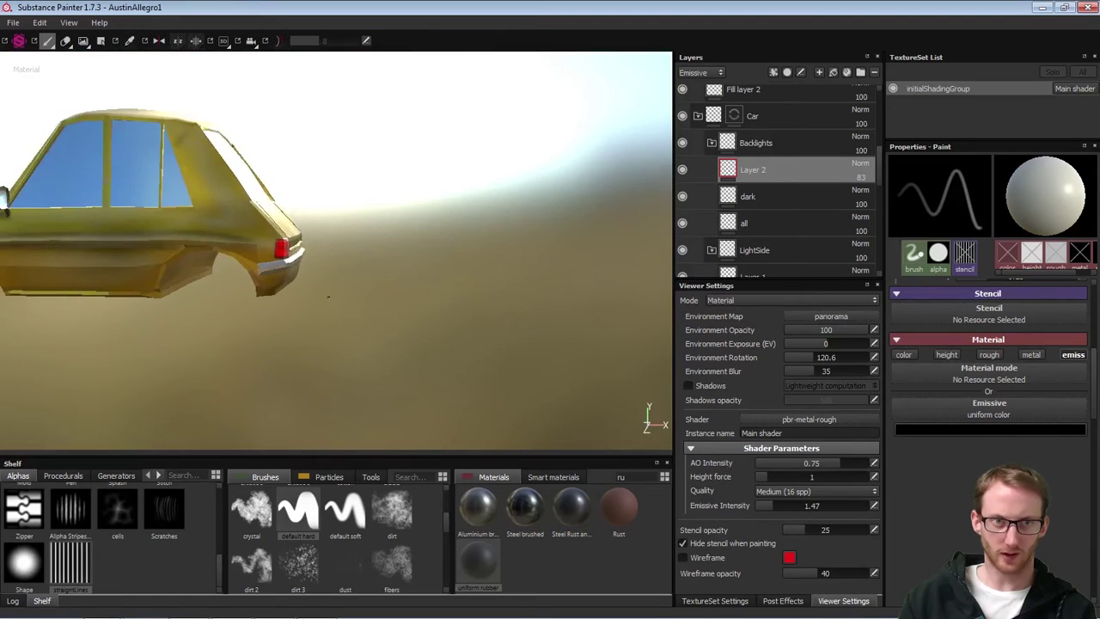
alt+drag(260, 298, 372, 305)
alt+middle_drag(372, 305, 592, 296)
alt+drag(360, 321, 485, 298)
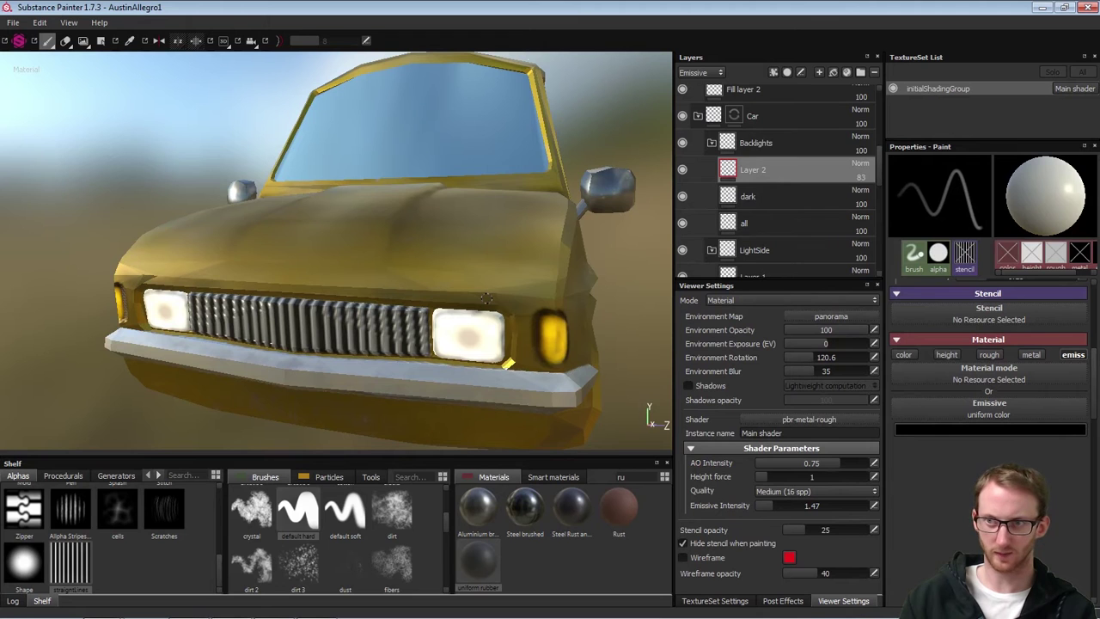
alt+drag(542, 232, 396, 242)
alt+right_drag(395, 241, 258, 249)
alt+middle_drag(661, 215, 537, 230)
alt+drag(537, 230, 440, 232)
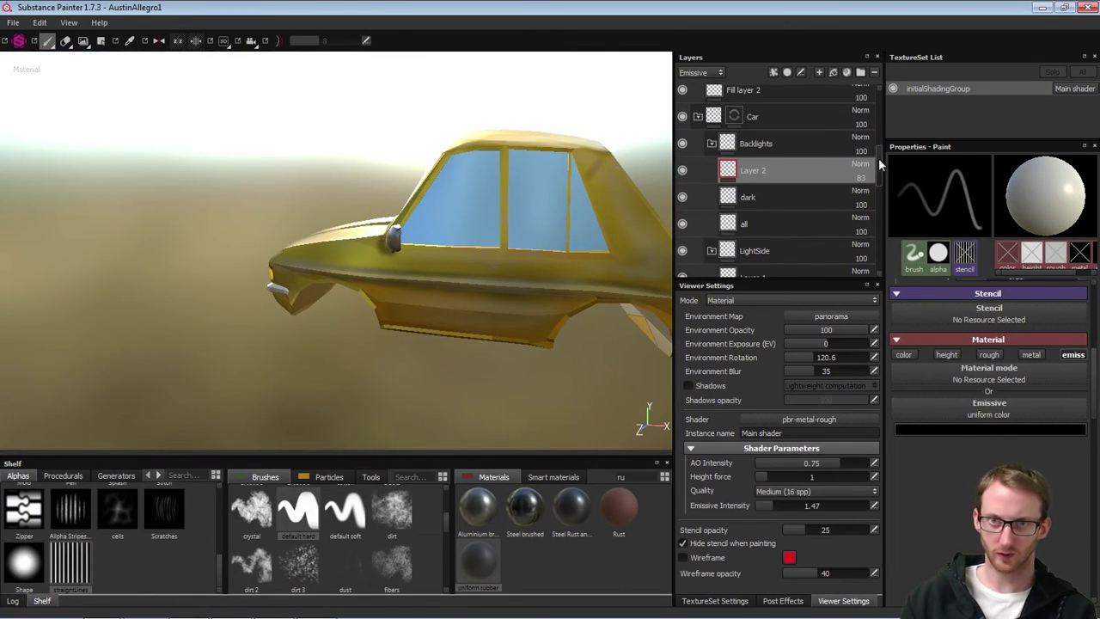
Create a folder named DEtails at the top of the layer stack and place a new paint layer inside it
drag(879, 160, 877, 96)
click(778, 98)
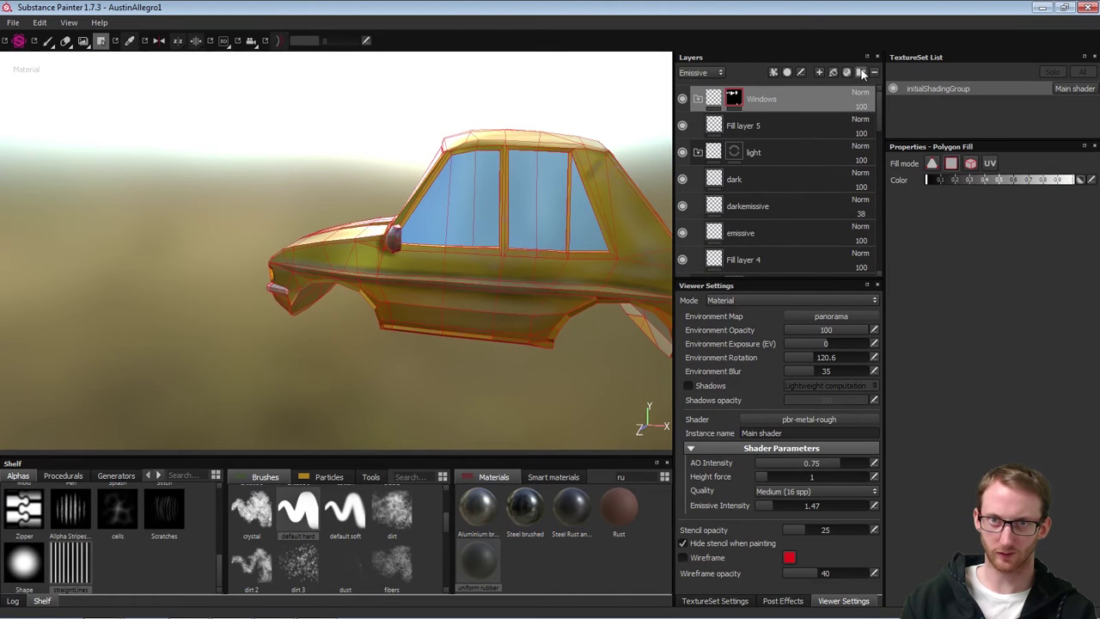
click(860, 72)
double_click(748, 98)
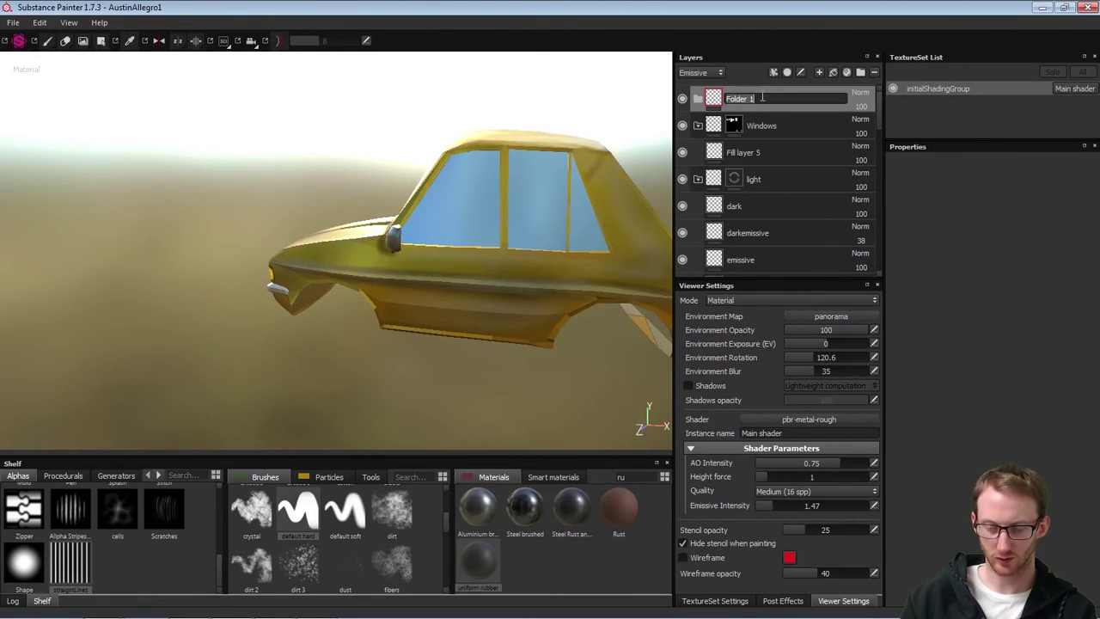
text(DEtails)
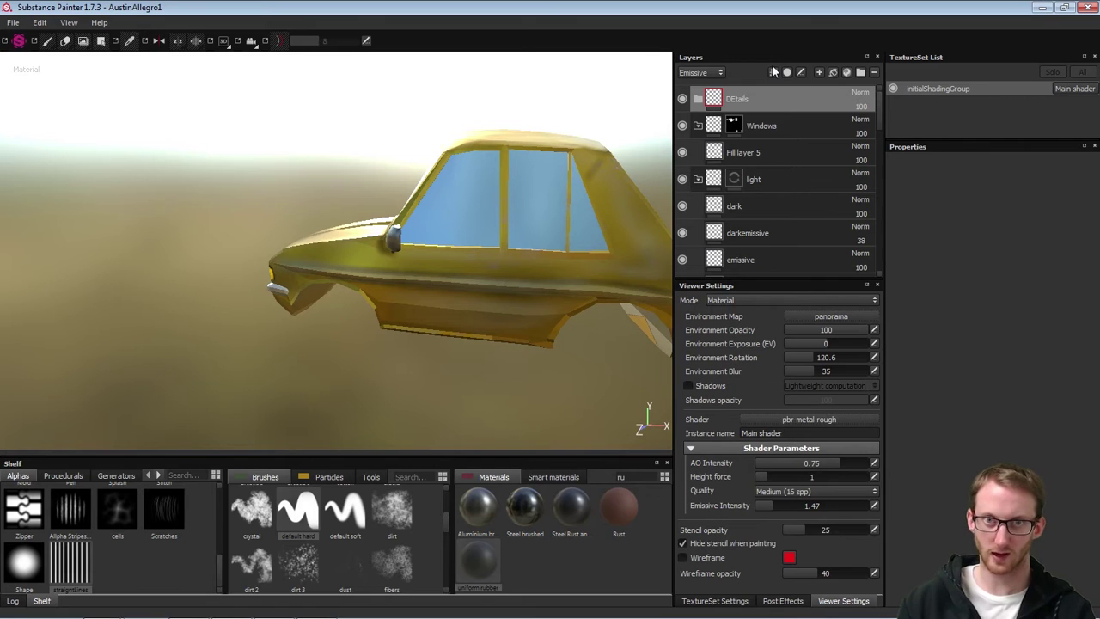
click(820, 73)
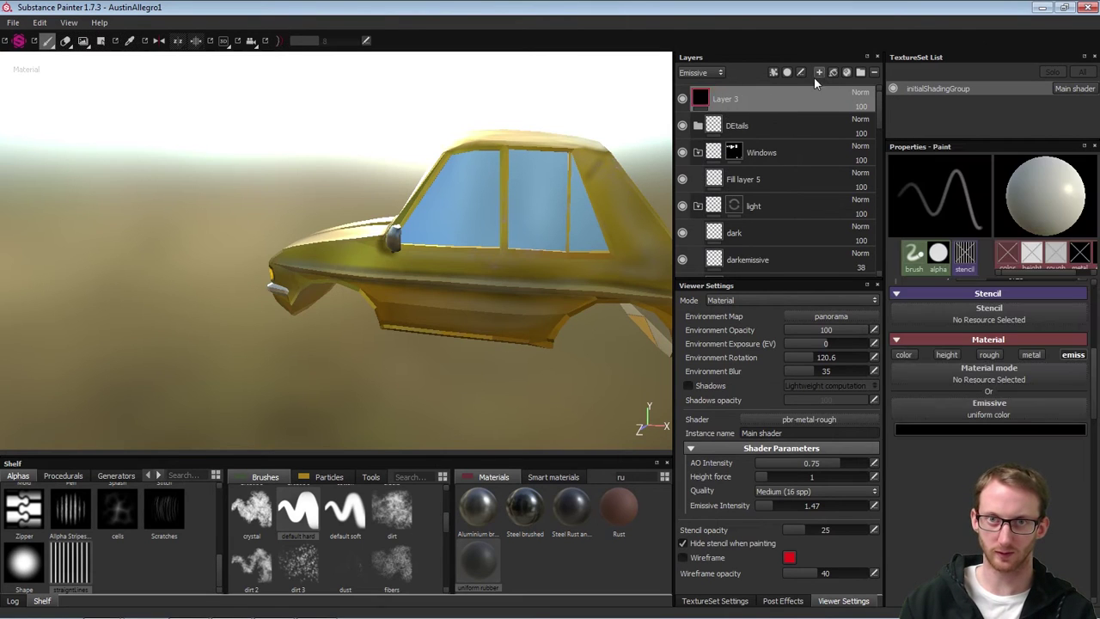
drag(717, 100, 744, 122)
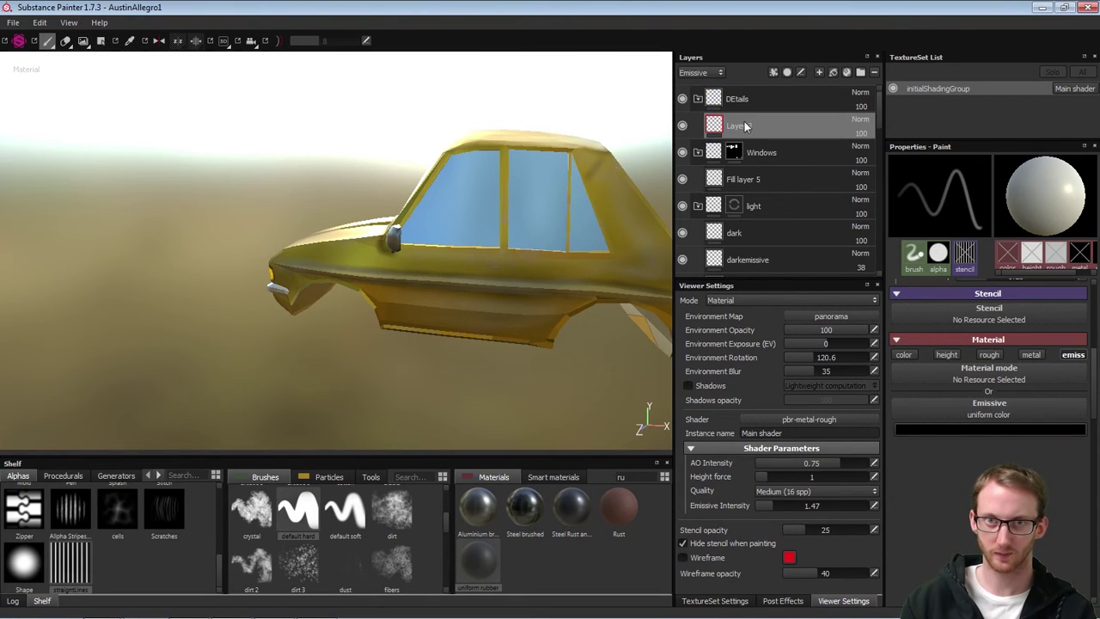
Turn symmetry back on for painting and frame the car's front door up close
alt+drag(410, 193, 446, 196)
scroll(451, 227, up, 2)
alt+drag(463, 277, 427, 227)
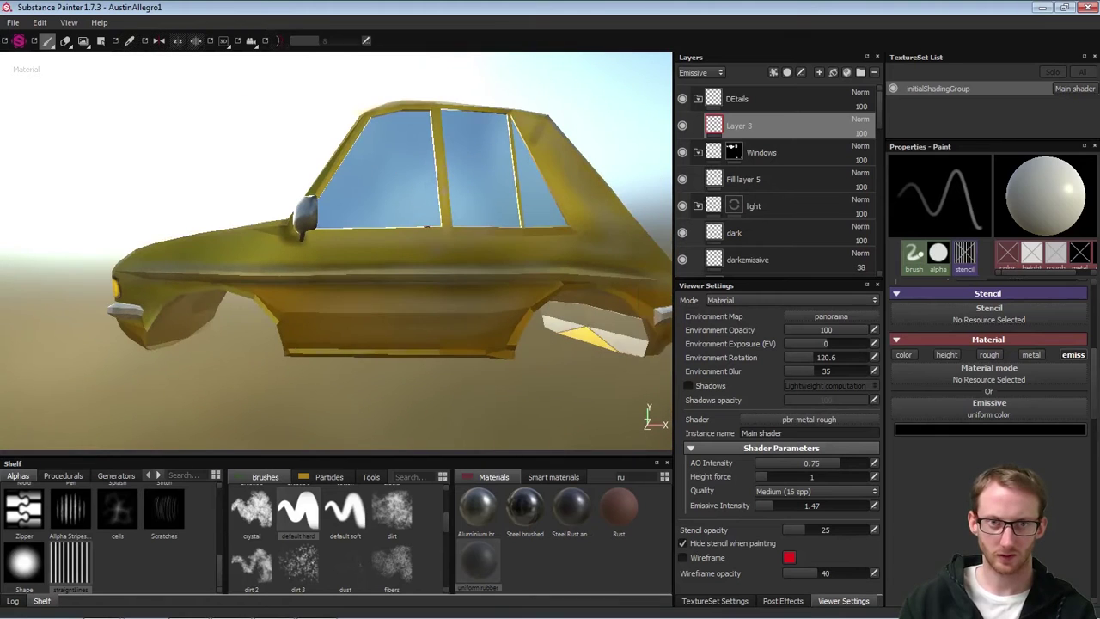
click(101, 42)
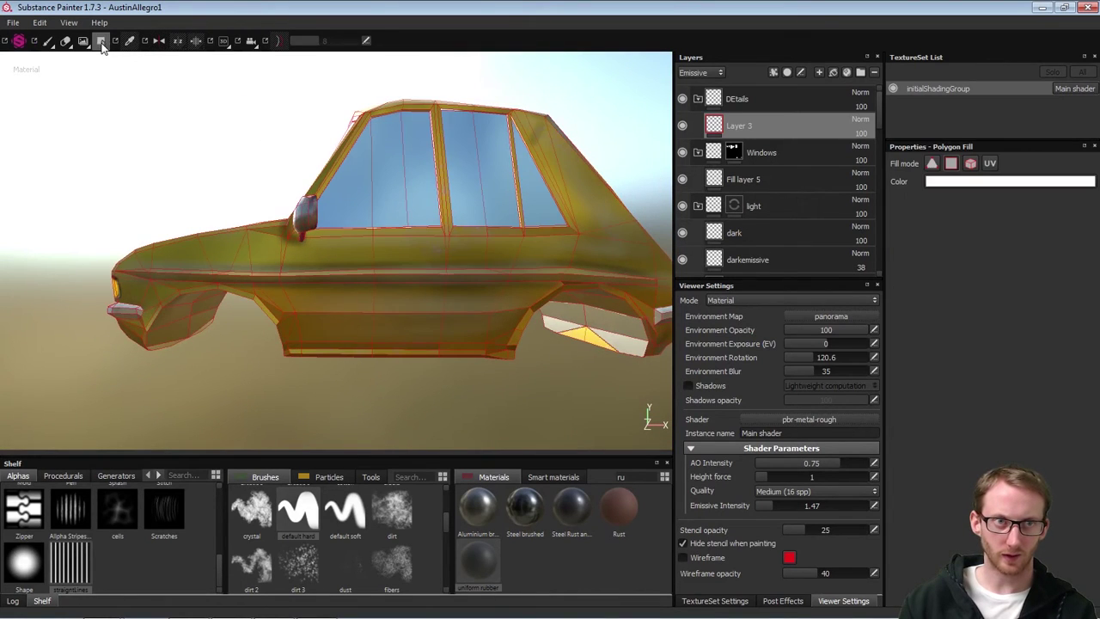
click(160, 41)
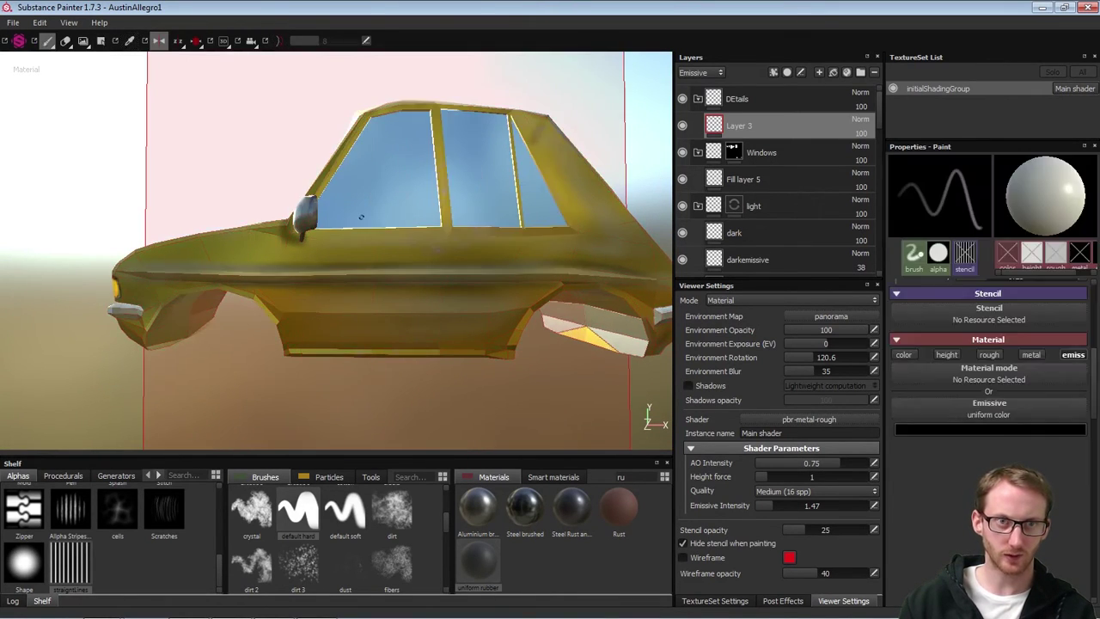
alt+drag(362, 220, 501, 244)
scroll(501, 244, up, 3)
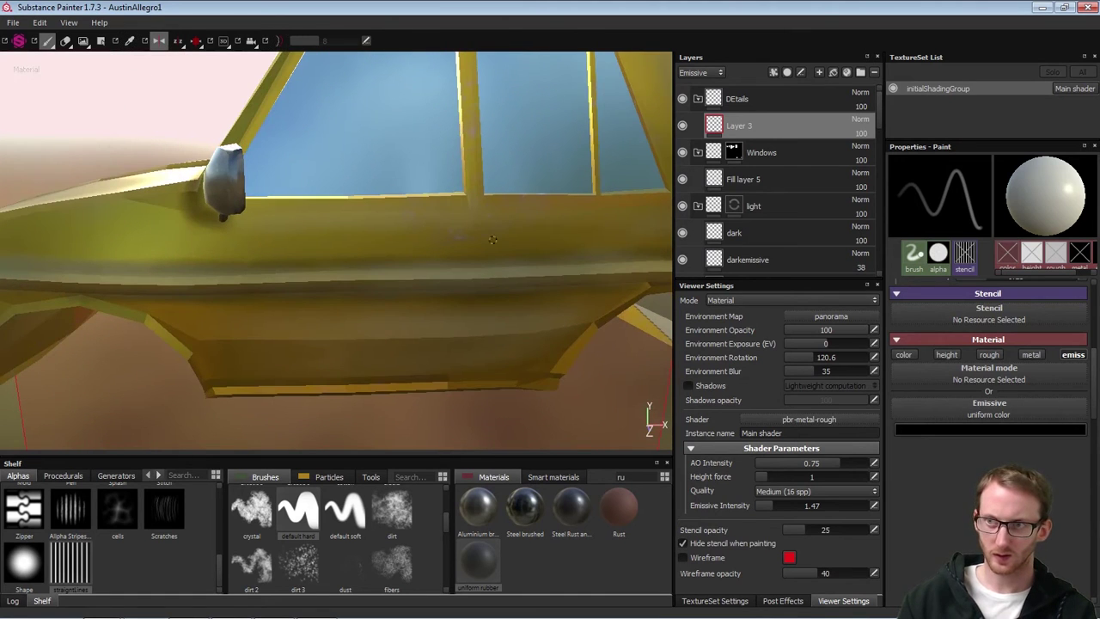
Set the brush to paint colour, height, roughness and metallic without emissive, and choose a light grey base colour
click(1071, 354)
click(904, 355)
click(945, 355)
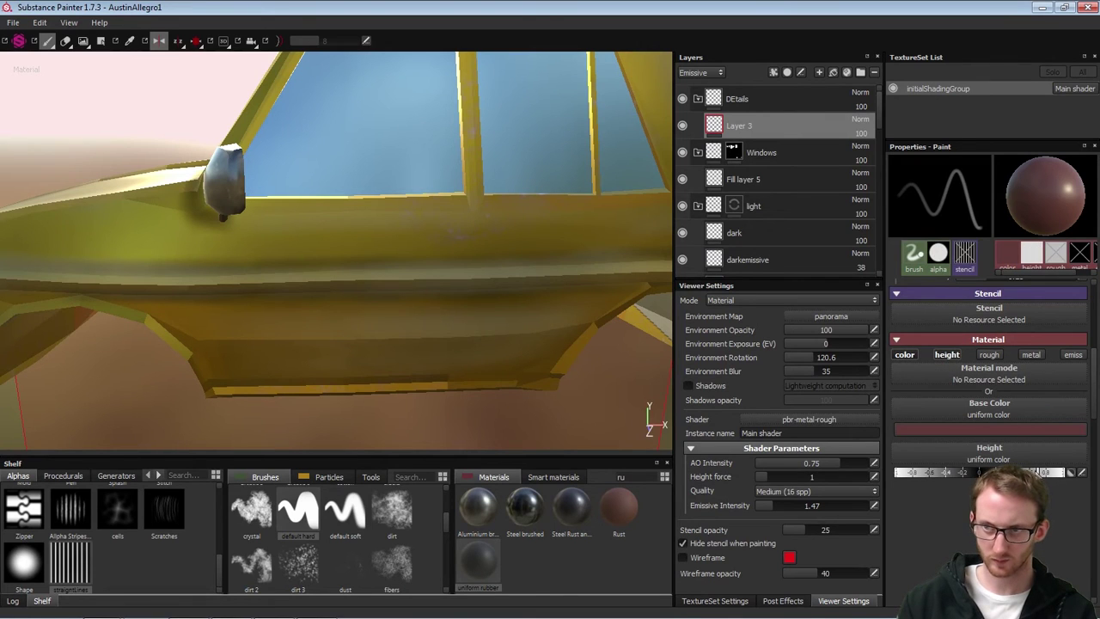
click(969, 428)
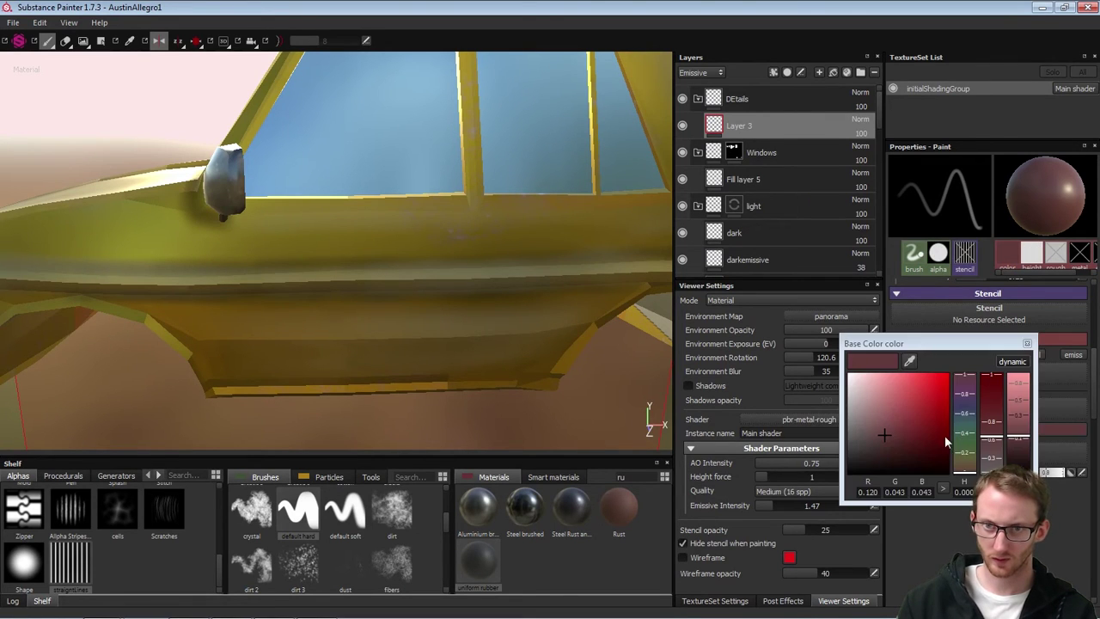
drag(890, 435, 849, 417)
click(1027, 344)
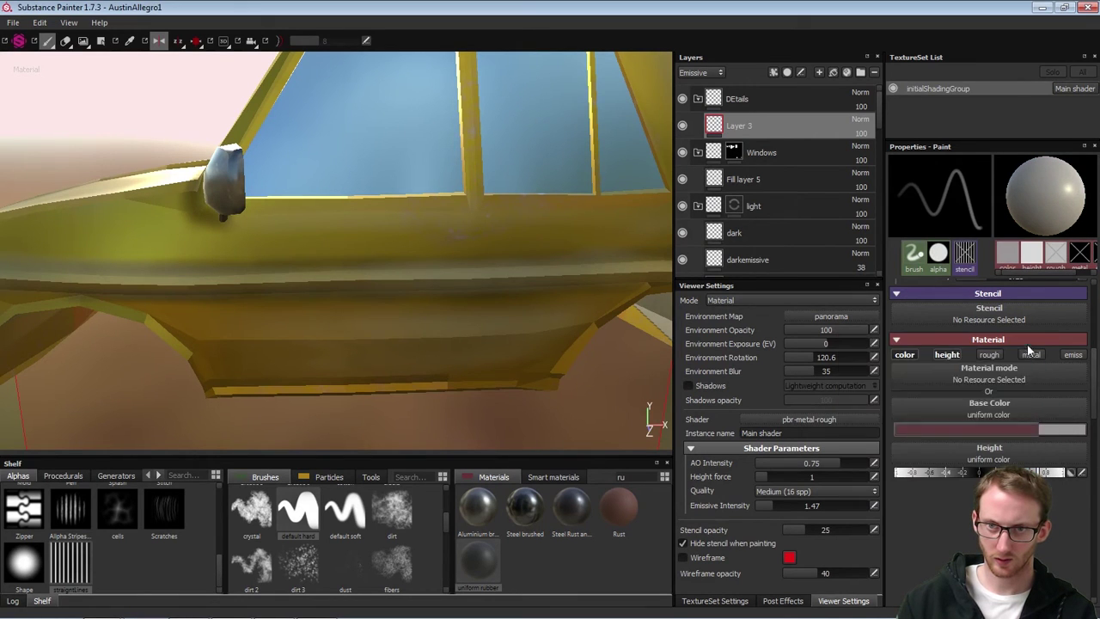
click(989, 355)
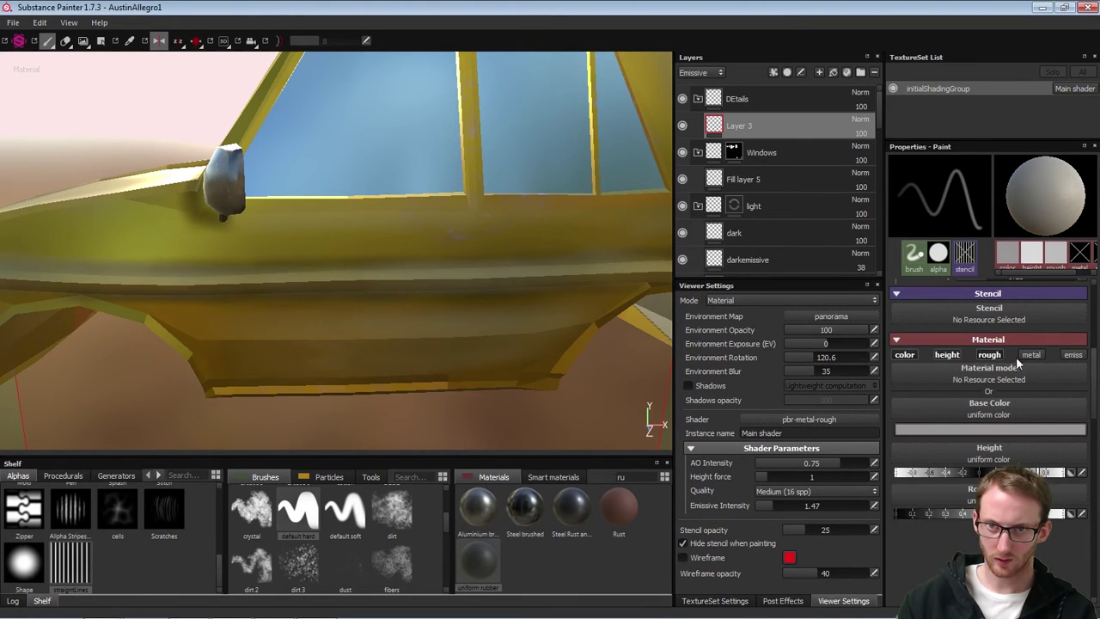
click(1030, 355)
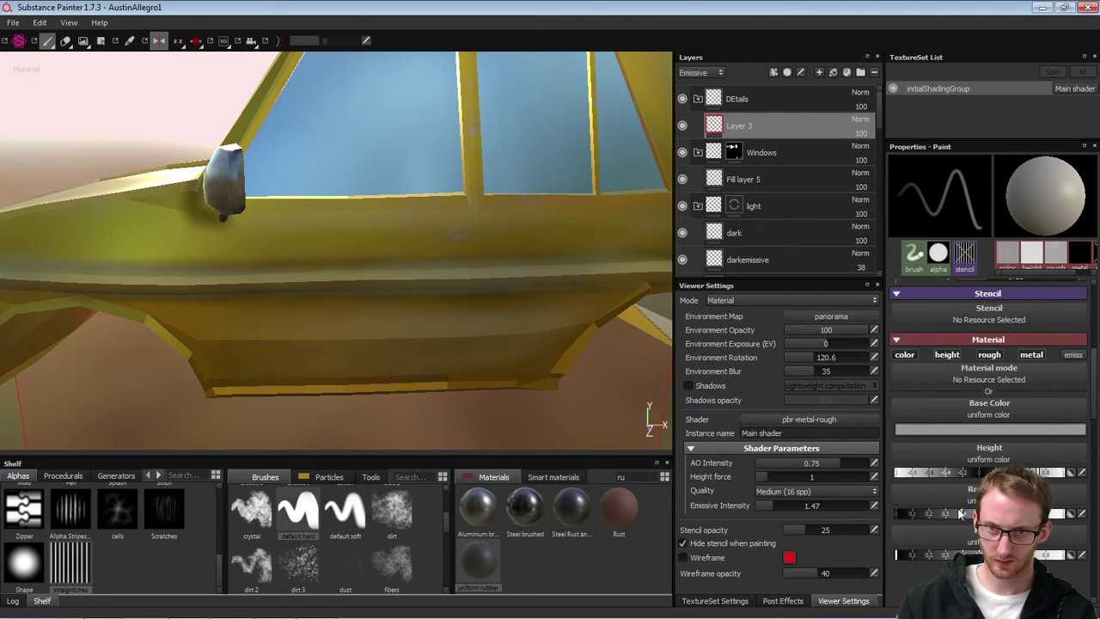
Raise the brush material's metallic value to nearly fully metallic and enlarge the brush to size 4.72
click(964, 543)
click(963, 555)
click(963, 555)
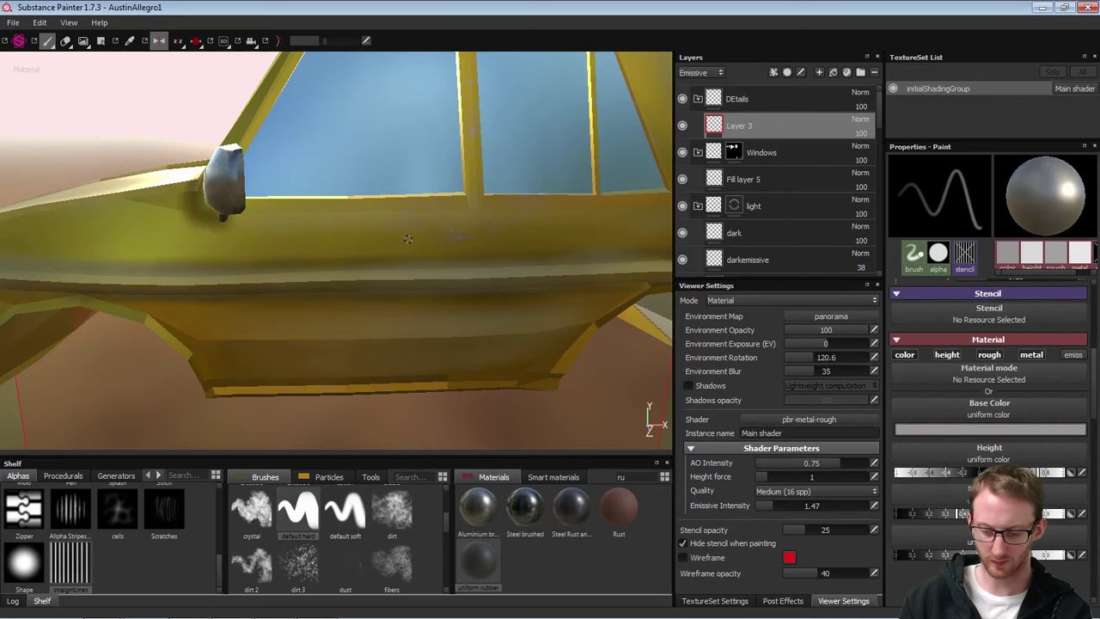
mouse_move(408, 239)
ctrl+right_down()
mouse_move(436, 226)
mouse_move(416, 229)
ctrl+right_up()
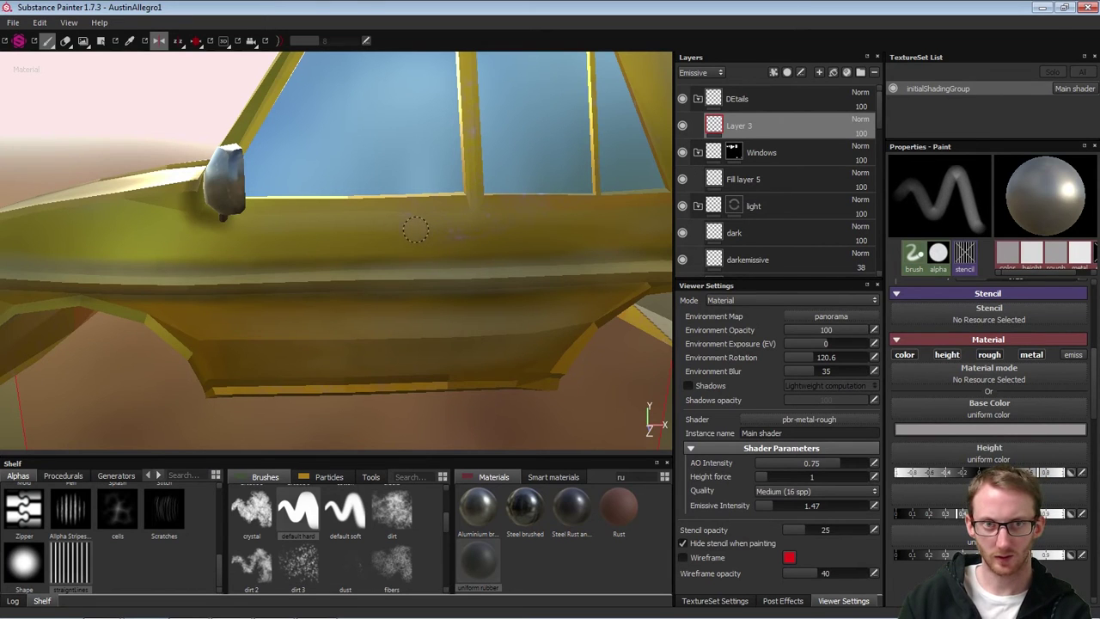
Try painting a short metallic door handle on the front door below the side window
drag(415, 229, 436, 230)
alt+drag(542, 259, 511, 257)
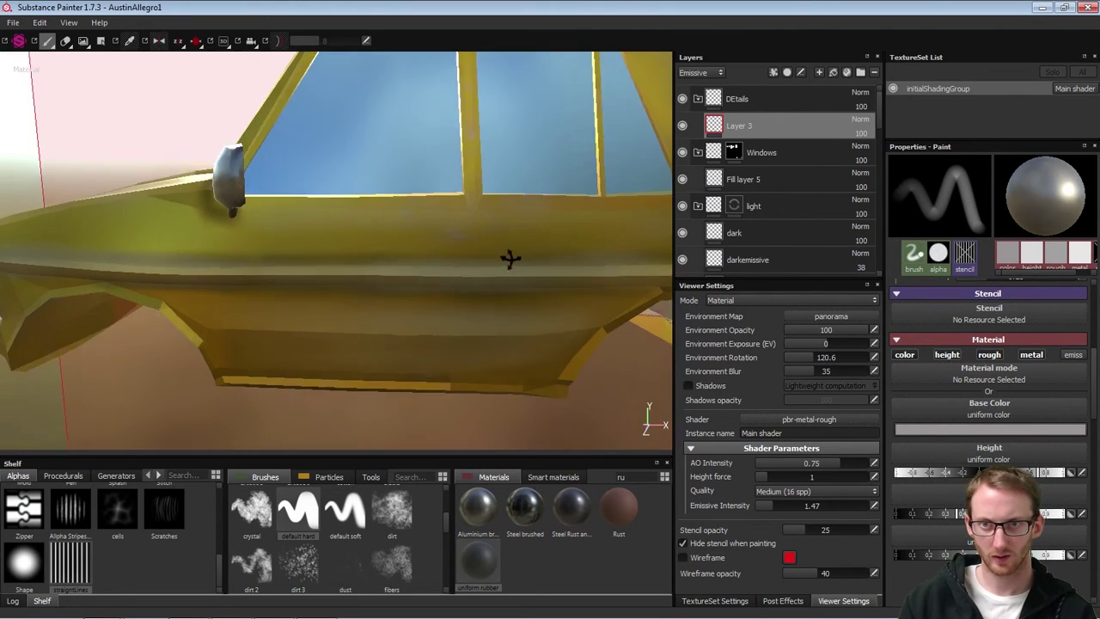
drag(1094, 367, 1093, 315)
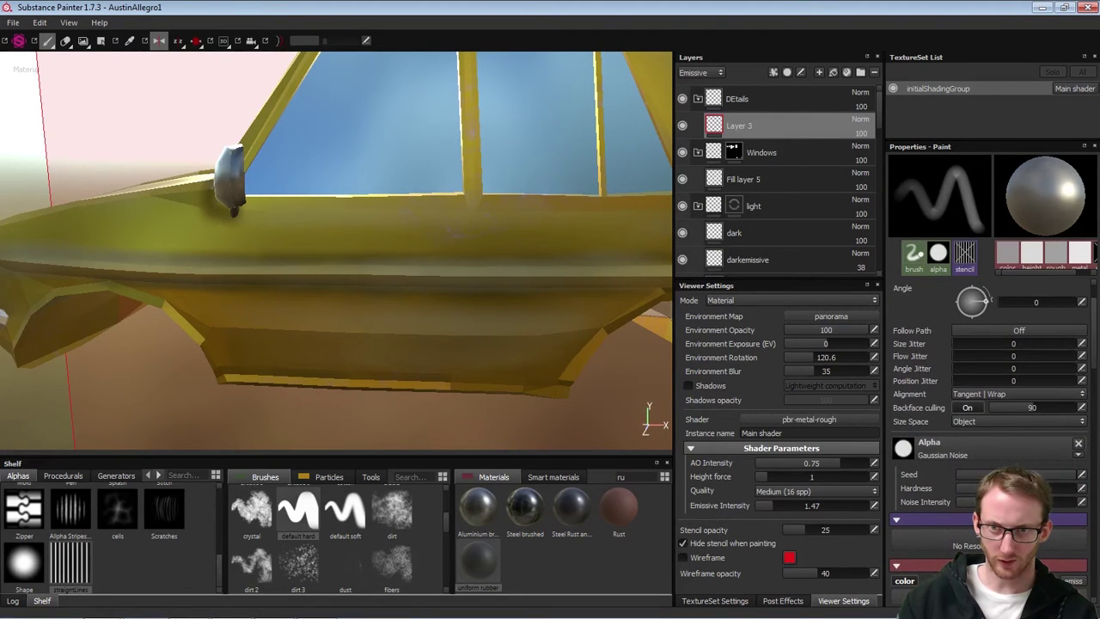
mouse_move(1095, 358)
mouse_down()
mouse_move(1095, 342)
mouse_move(1099, 386)
mouse_move(1096, 345)
mouse_up()
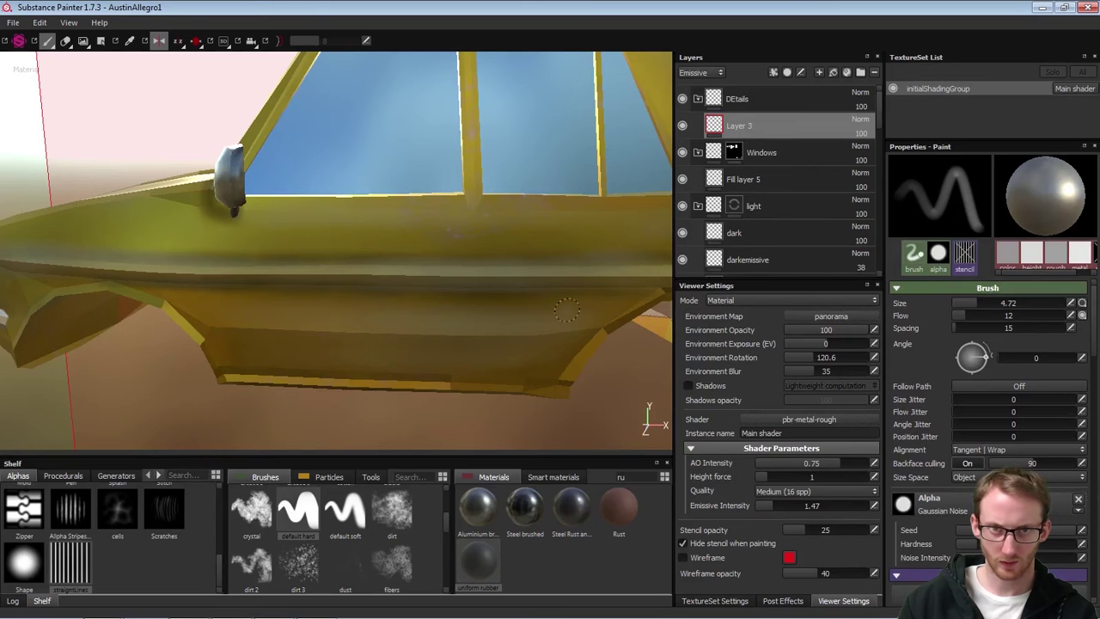
drag(396, 244, 452, 238)
key(ctrl+z)
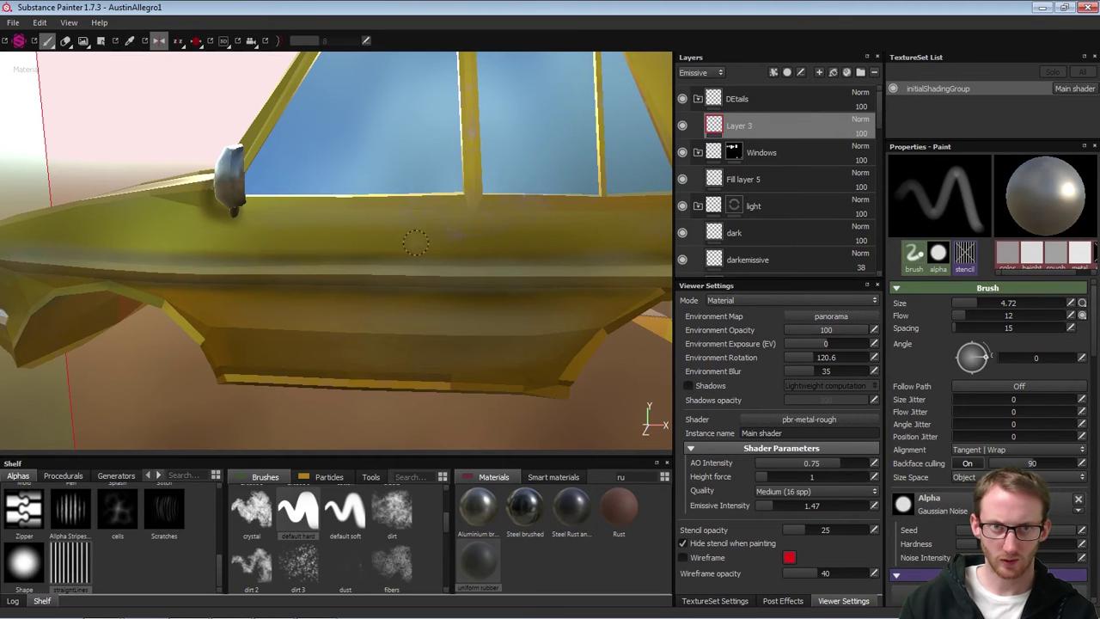
Paint a short metallic grey handle on the front door, just below the rear end of its window
alt+right_drag(428, 234, 845, 383)
mouse_move(438, 286)
alt+mouse_down()
mouse_move(472, 255)
mouse_move(451, 269)
alt+mouse_up()
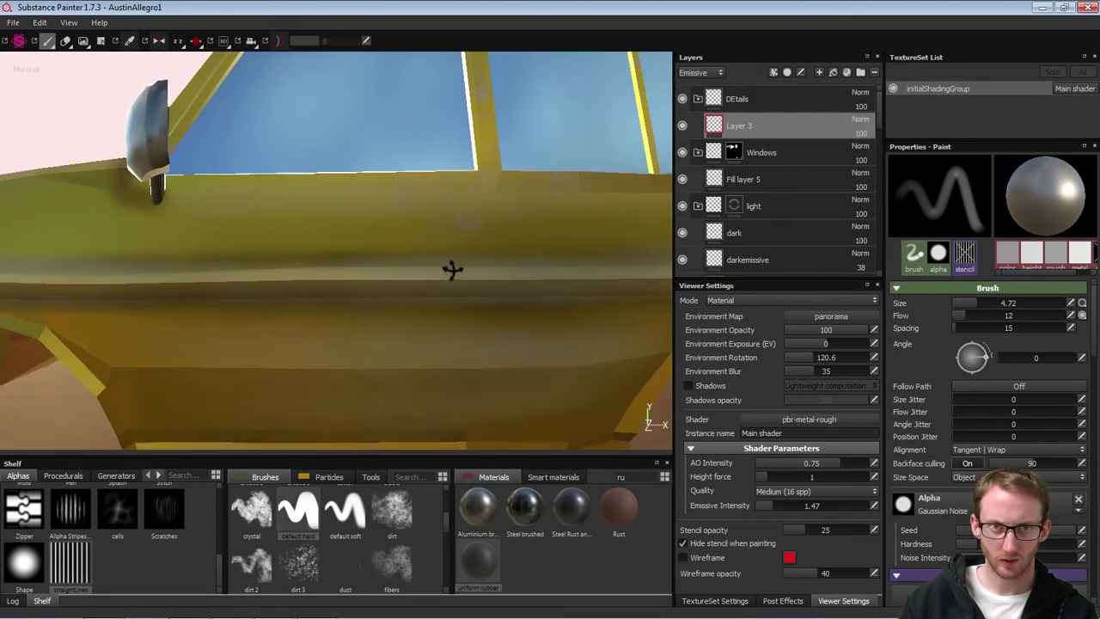
drag(441, 210, 437, 207)
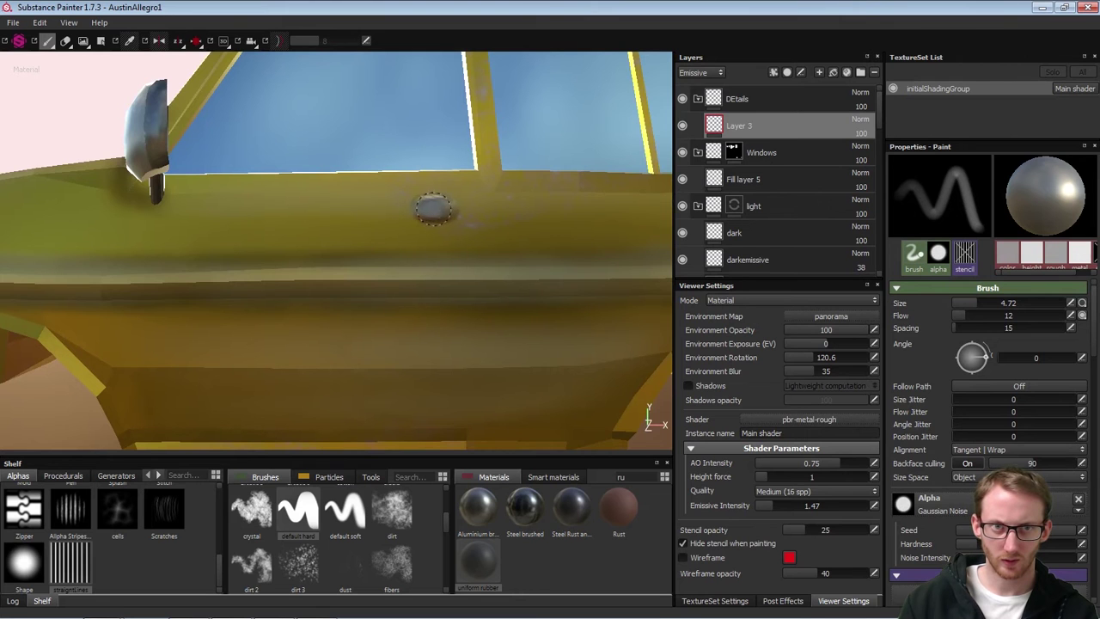
mouse_move(503, 245)
alt+mouse_down()
mouse_move(300, 329)
mouse_move(499, 262)
alt+mouse_up()
alt+right_drag(498, 262, 415, 329)
mouse_move(415, 329)
alt+mouse_down()
mouse_move(464, 306)
mouse_move(403, 314)
alt+mouse_up()
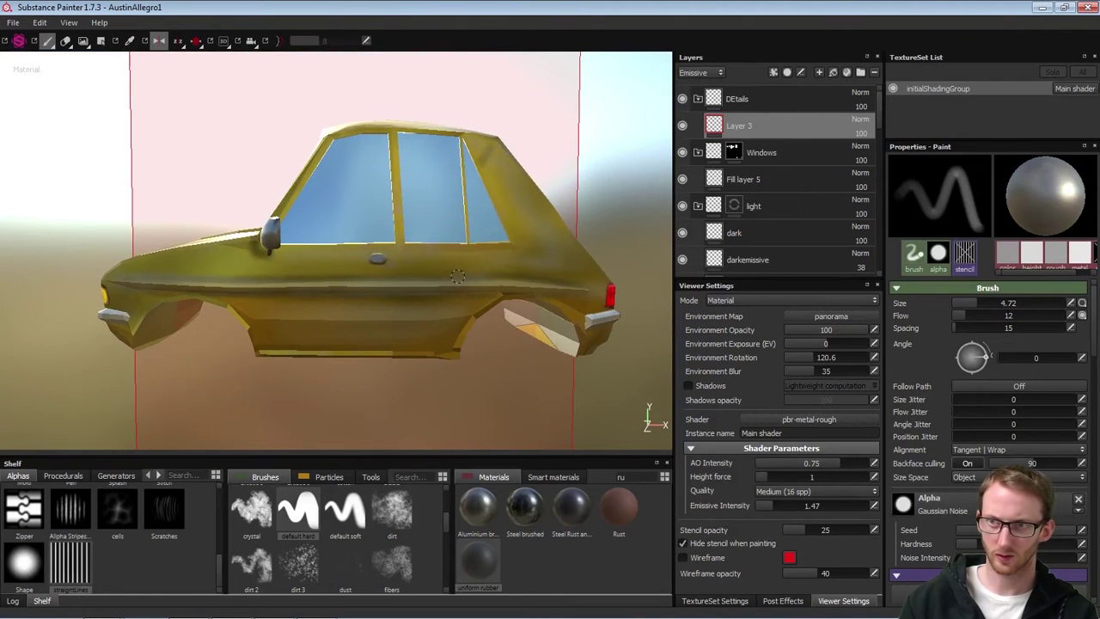
Paint a matching metallic grey handle on the rear door, below the rear end of its window
alt+right_drag(534, 341, 593, 347)
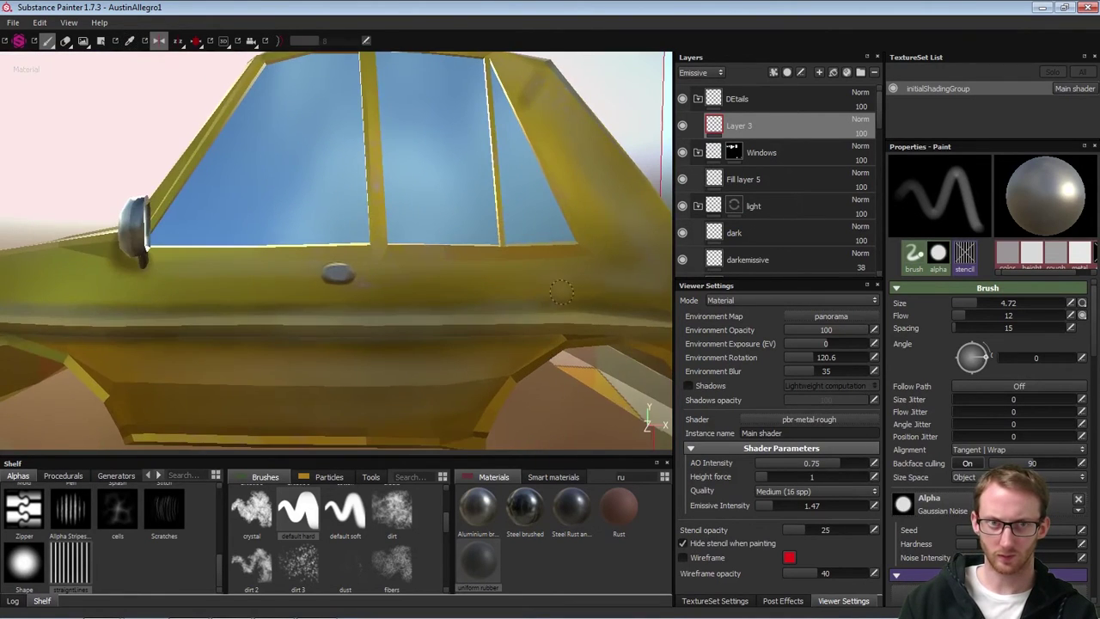
alt+middle_drag(592, 348, 468, 338)
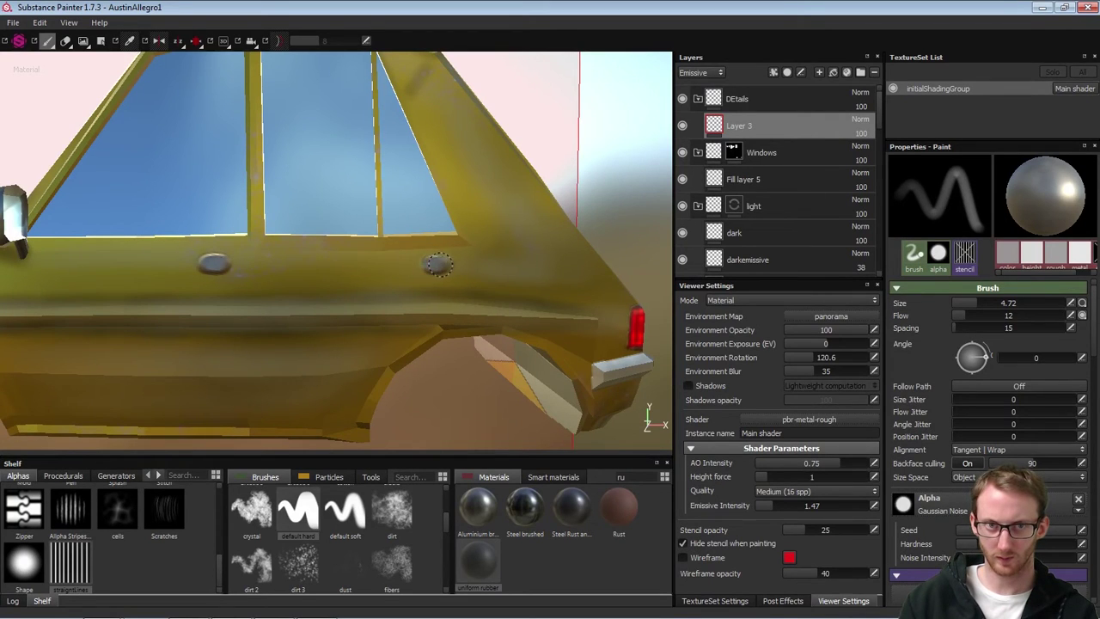
alt+right_drag(237, 298, 171, 298)
alt+drag(348, 318, 391, 364)
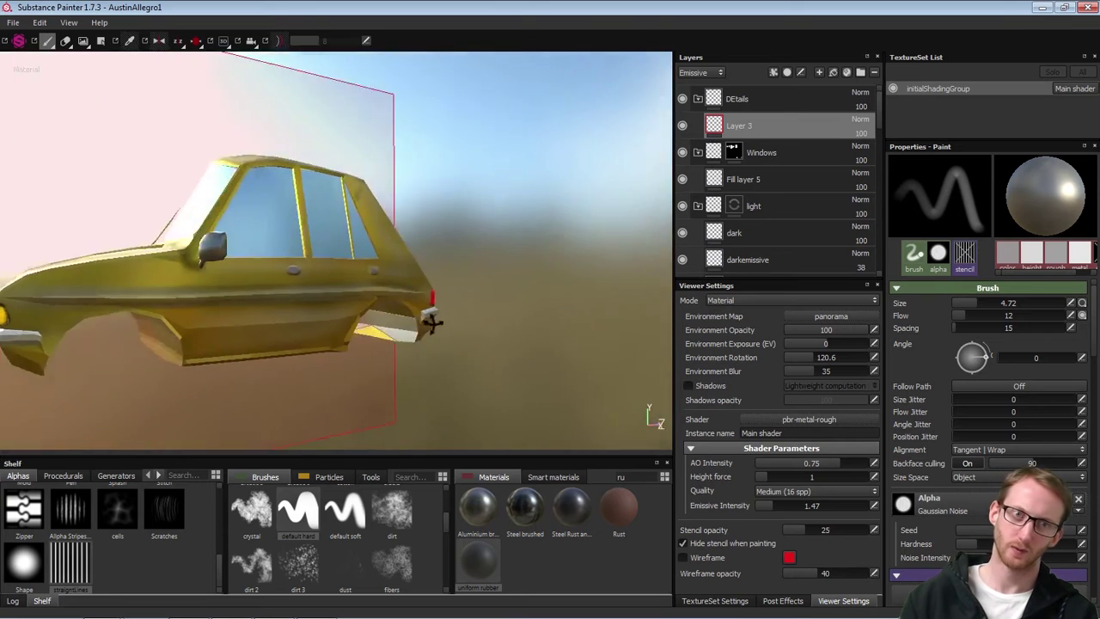
alt+right_drag(392, 366, 464, 374)
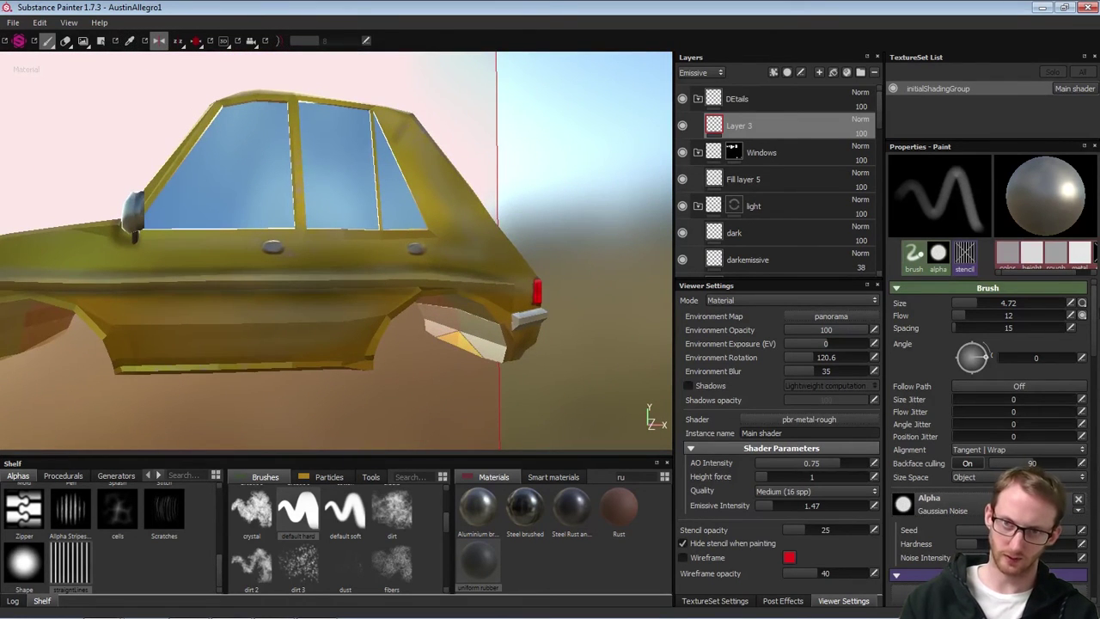
Limit the brush material to the height channel only and set the brush flow to 31
drag(1093, 327, 1096, 387)
click(943, 380)
click(988, 381)
click(1028, 382)
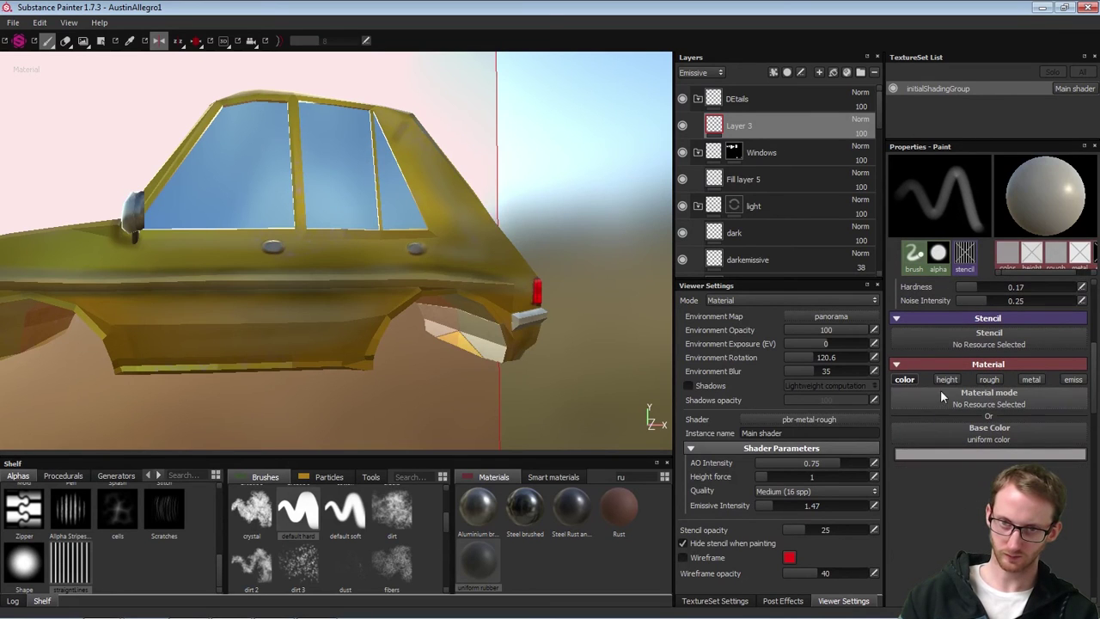
click(910, 380)
click(954, 381)
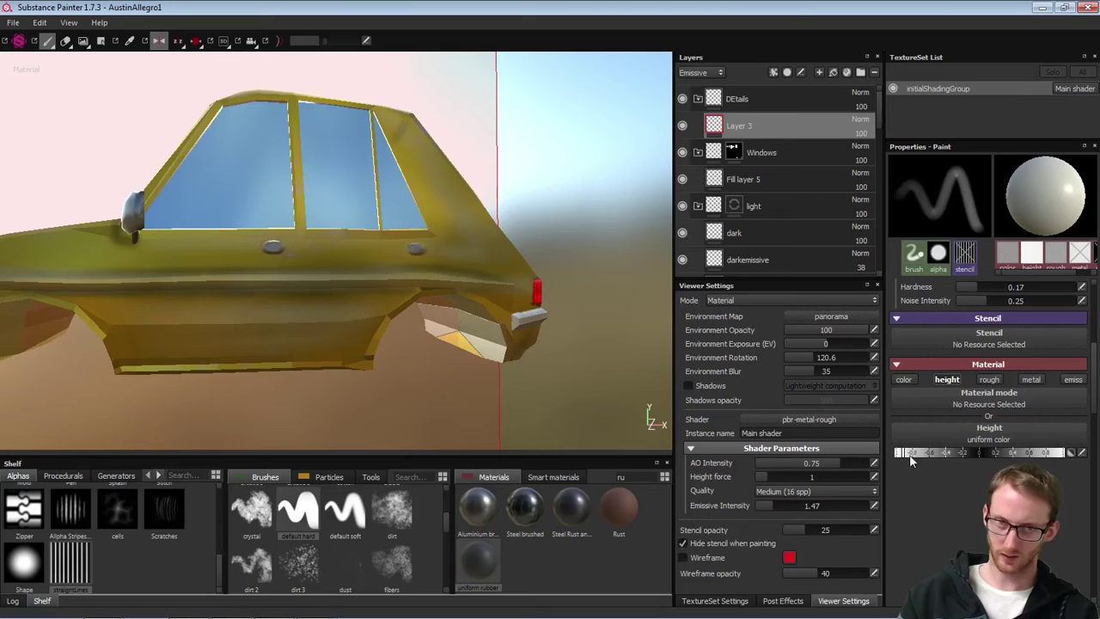
scroll(1093, 304, up, 5)
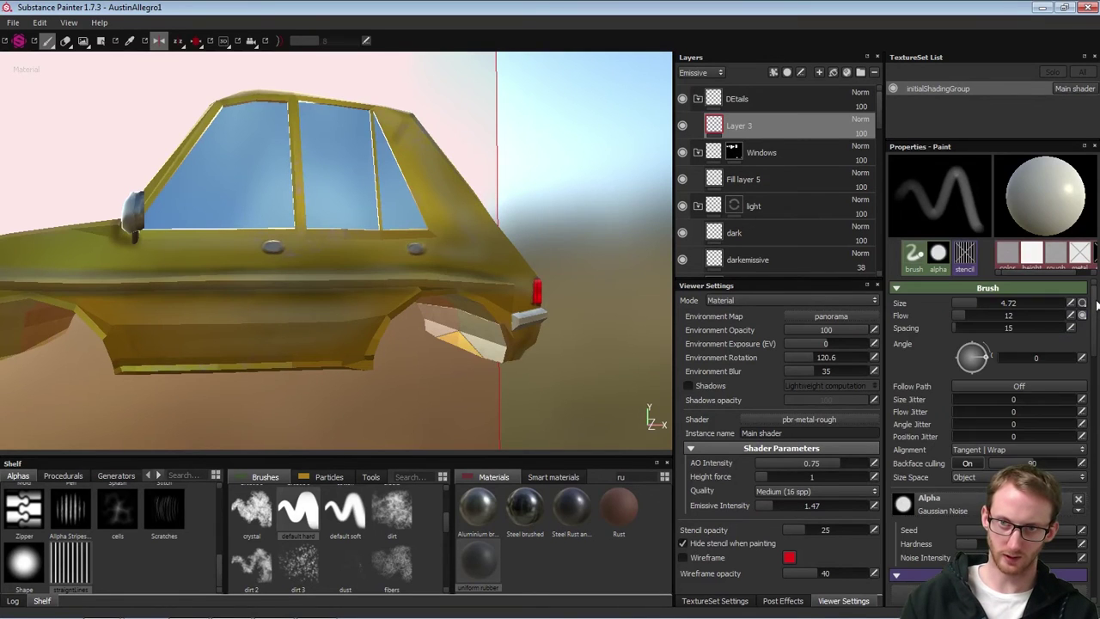
drag(980, 313, 986, 313)
Add a new paint layer above Layer 3 and name it doors
alt+drag(525, 172, 634, 151)
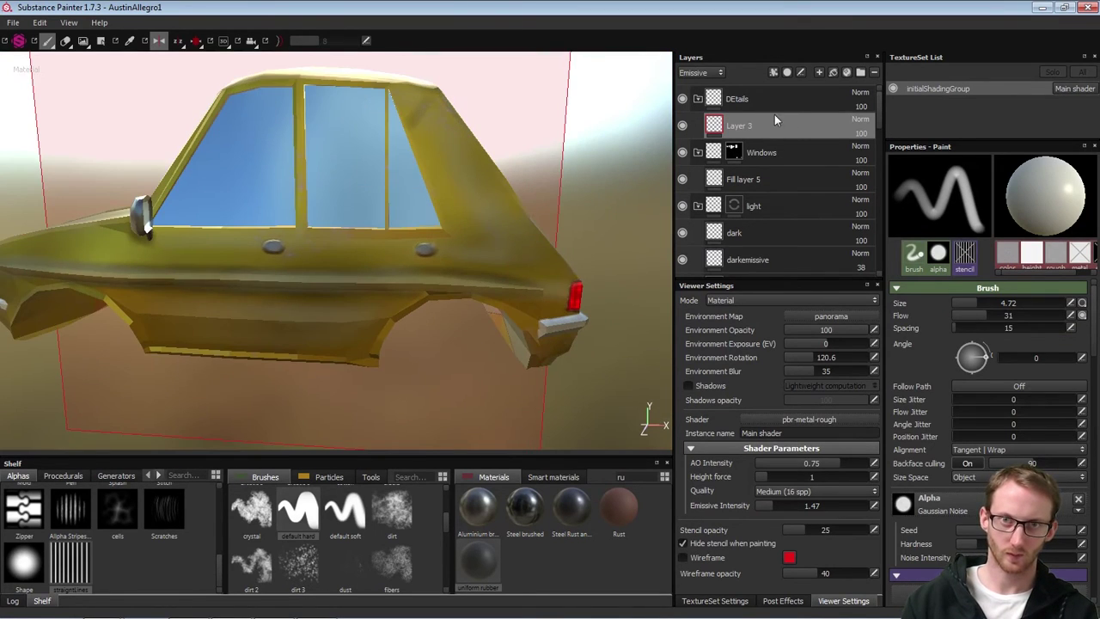
click(818, 75)
double_click(762, 125)
text(doo)
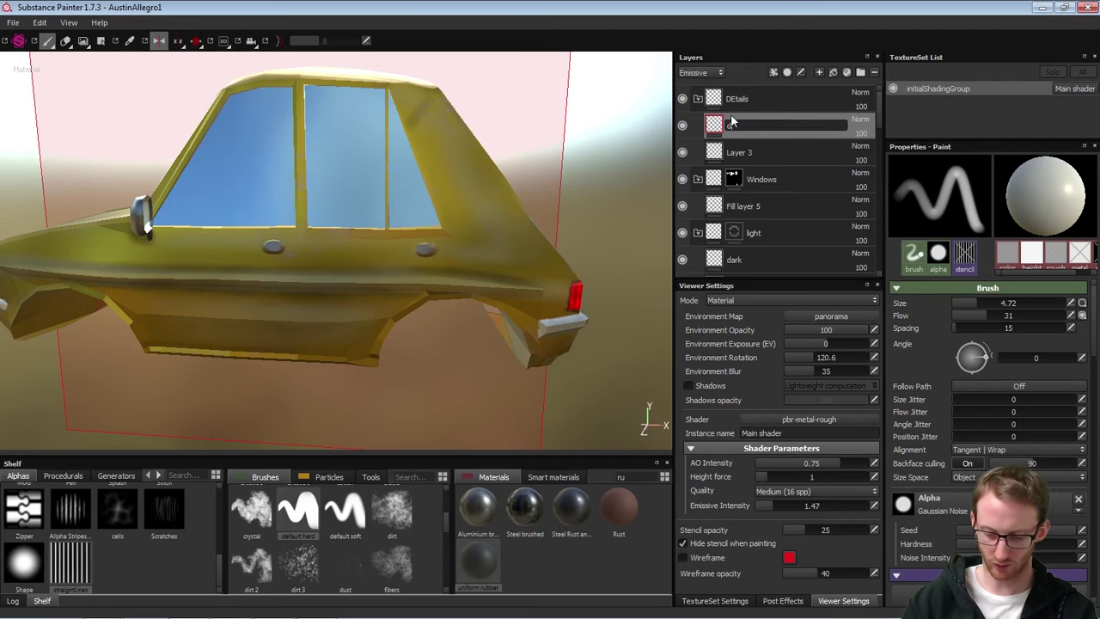
text(rs)
key(Return)
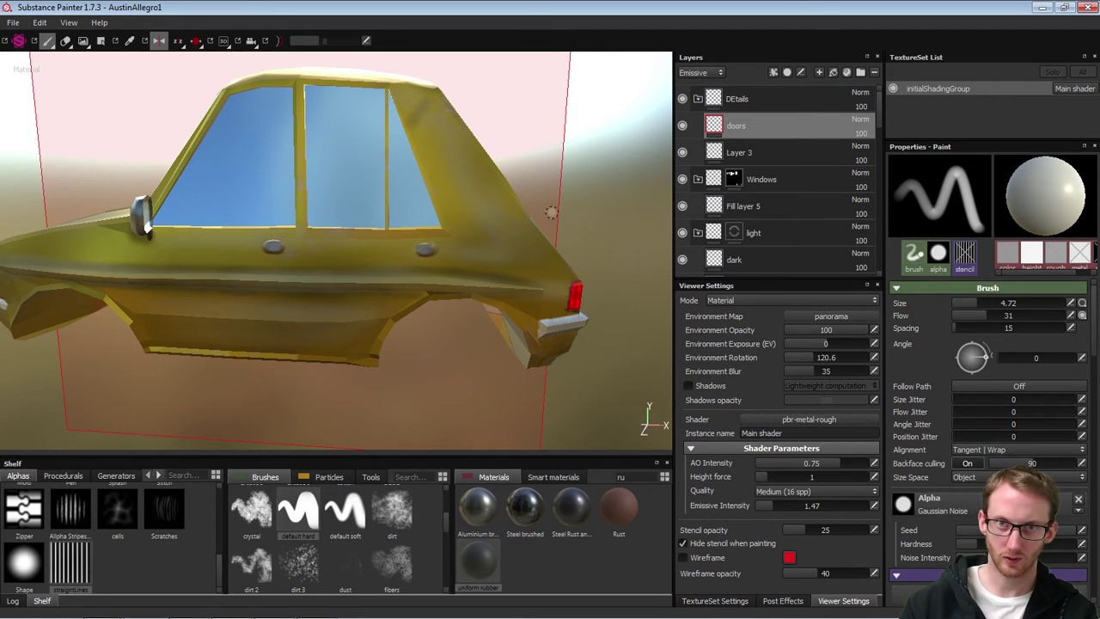
Rename the paint layer holding the door handles, Layer 3, as handle
click(738, 161)
double_click(738, 155)
text(ha)
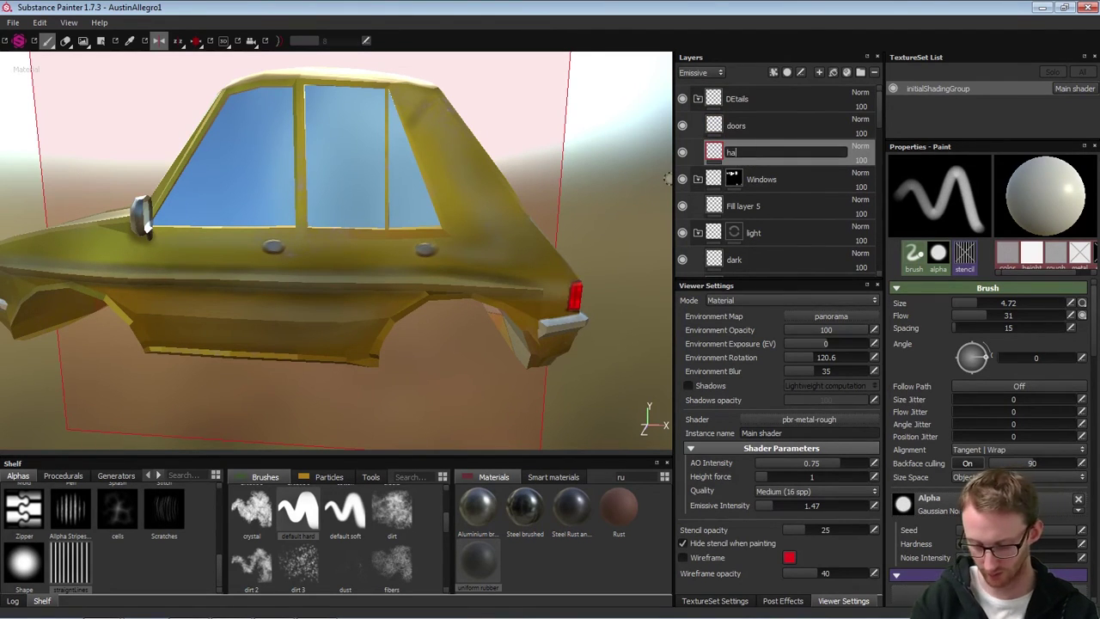
text(ndle)
key(Return)
Reduce the brush size to 1.88 for painting the door gap lines around the side windows
scroll(472, 236, up, 3)
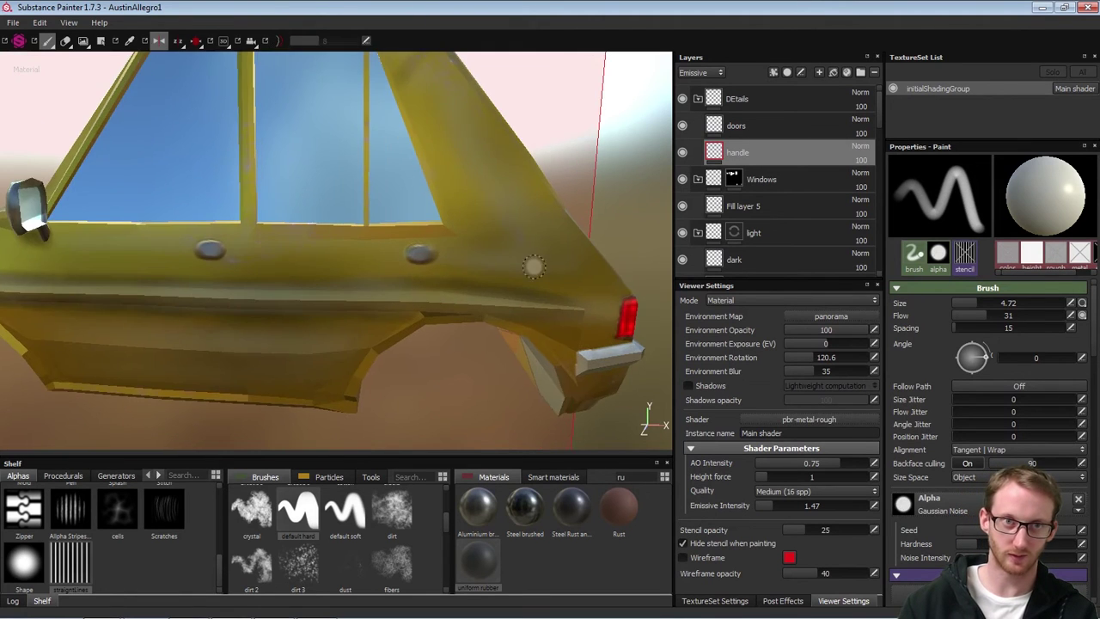
alt+middle_drag(531, 264, 643, 340)
click(159, 40)
alt+drag(439, 199, 456, 214)
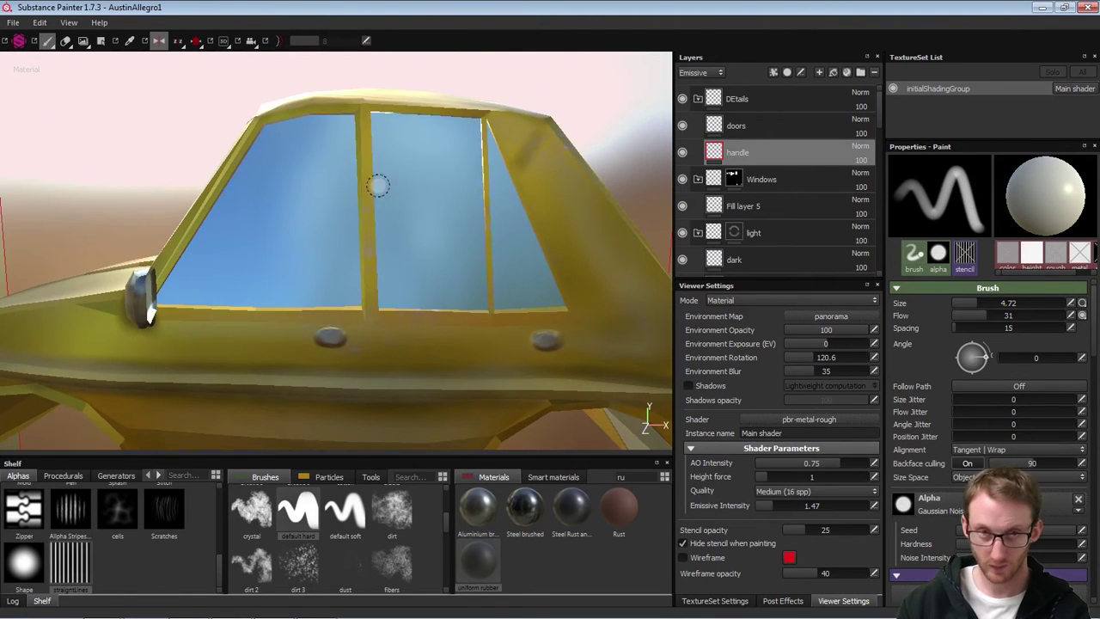
key(bracketleft)
key(bracketleft)
key(bracketleft)
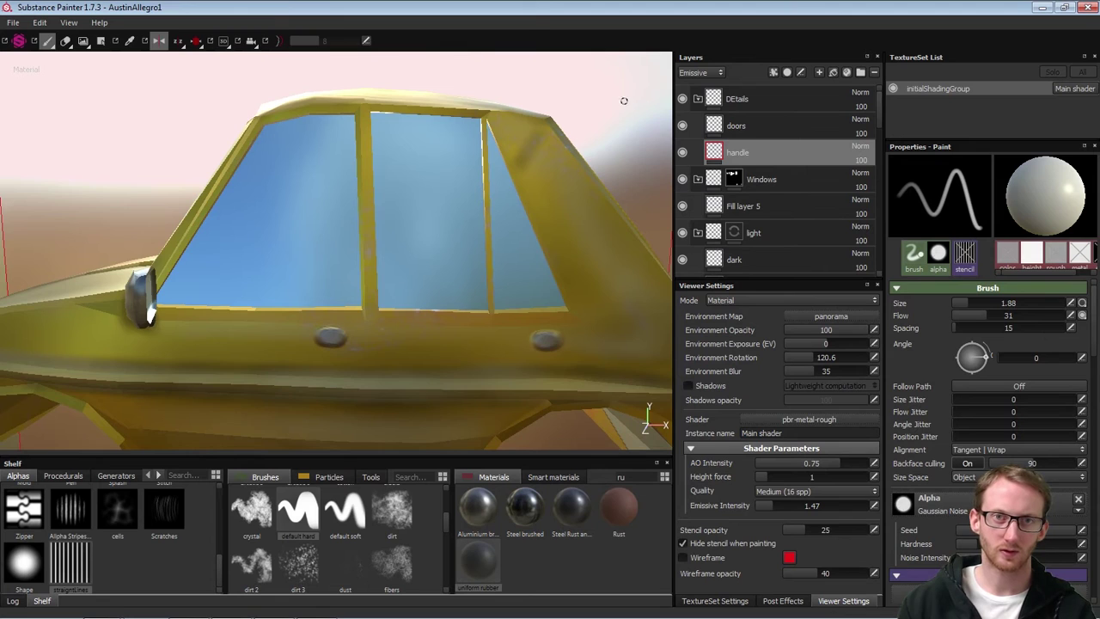
Try drawing a straight height line down the pillar between the front and rear side windows
alt+drag(623, 101, 596, 83)
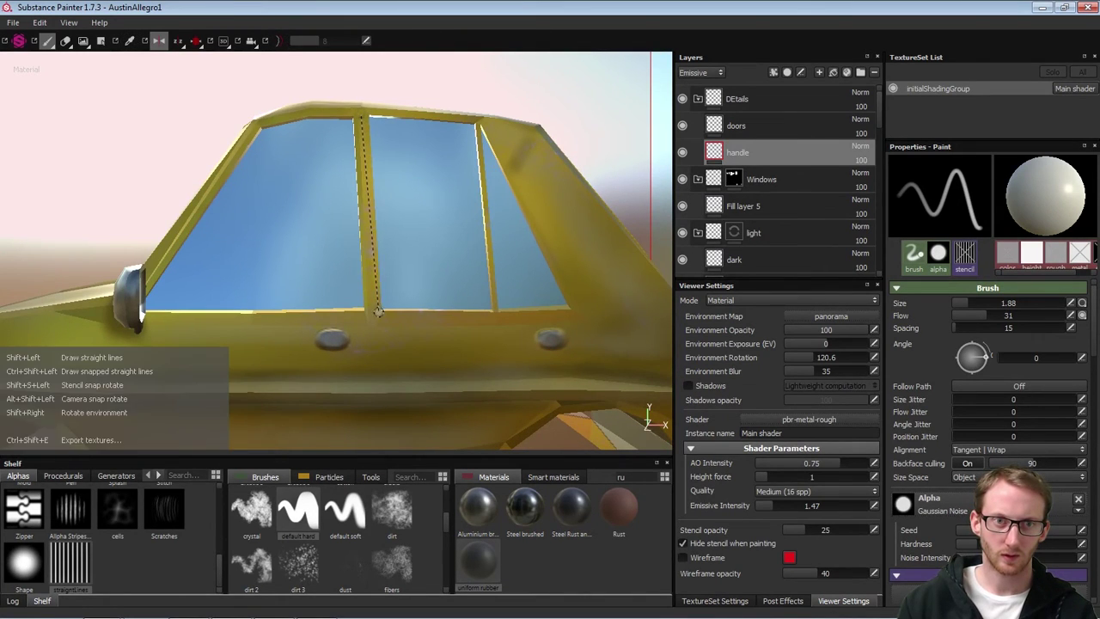
shift+click(373, 318)
mouse_move(464, 215)
alt+mouse_down()
mouse_move(355, 229)
mouse_move(430, 222)
alt+mouse_up()
mouse_move(429, 222)
alt+right_down()
mouse_move(436, 254)
mouse_move(424, 250)
alt+right_up()
mouse_move(425, 250)
alt+mouse_down()
mouse_move(525, 236)
mouse_move(496, 189)
mouse_move(448, 225)
alt+mouse_up()
key(ctrl+z)
Turn off pen pressure control for the brush flow
alt+right_drag(506, 162, 423, 177)
alt+middle_drag(478, 217, 464, 296)
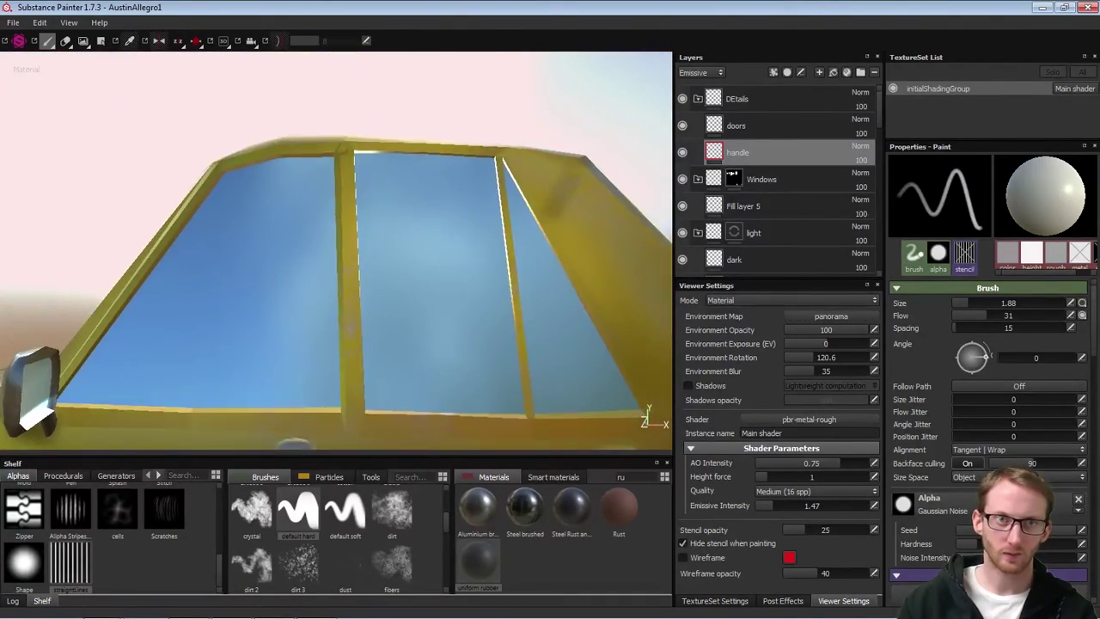
alt+drag(446, 199, 499, 217)
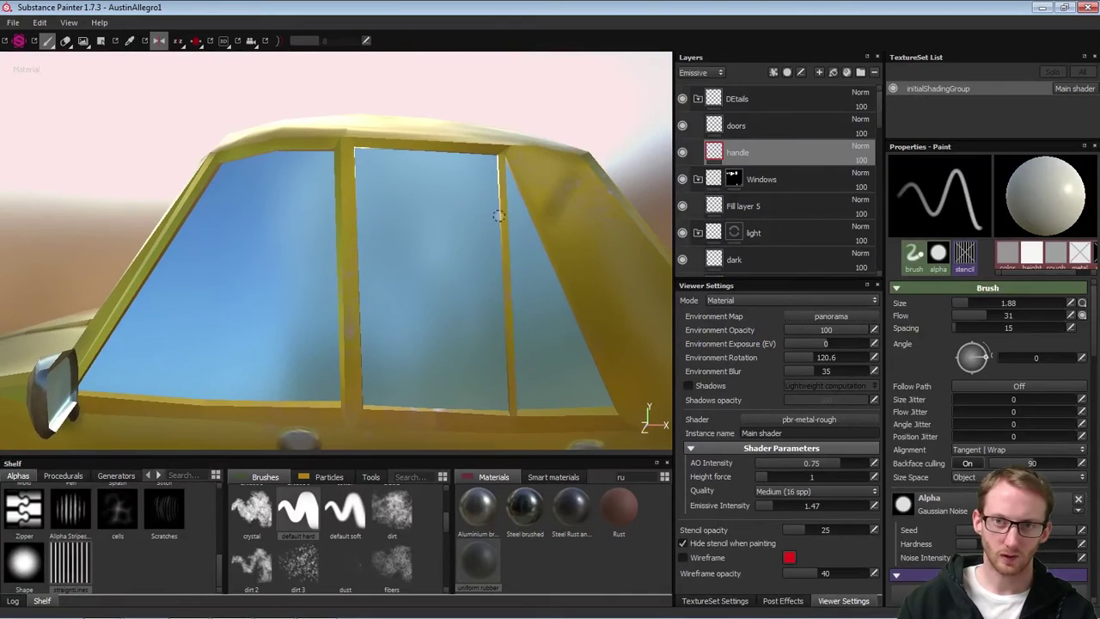
click(1083, 316)
click(1067, 331)
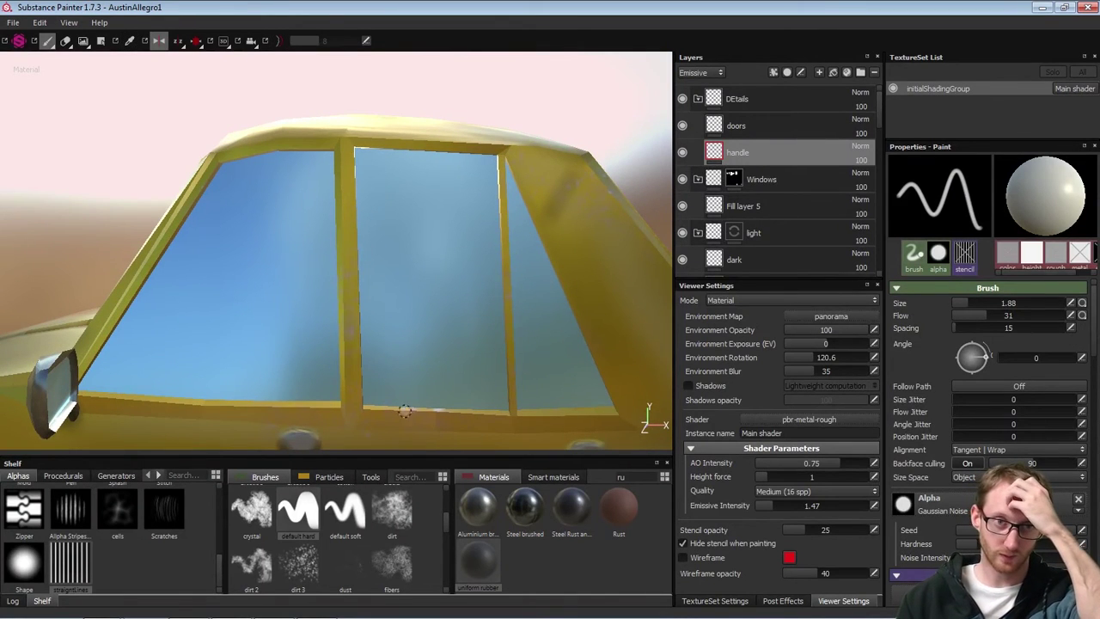
Try a short height stroke below the rear door window and a straight height line down the central window pillar
drag(362, 418, 401, 418)
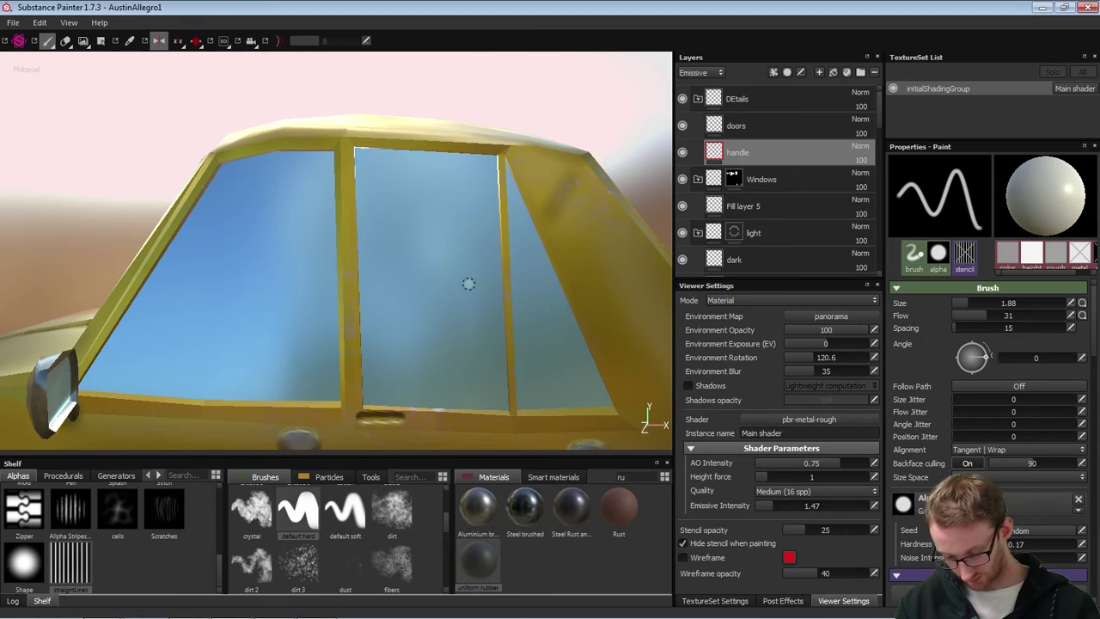
key(ctrl+z)
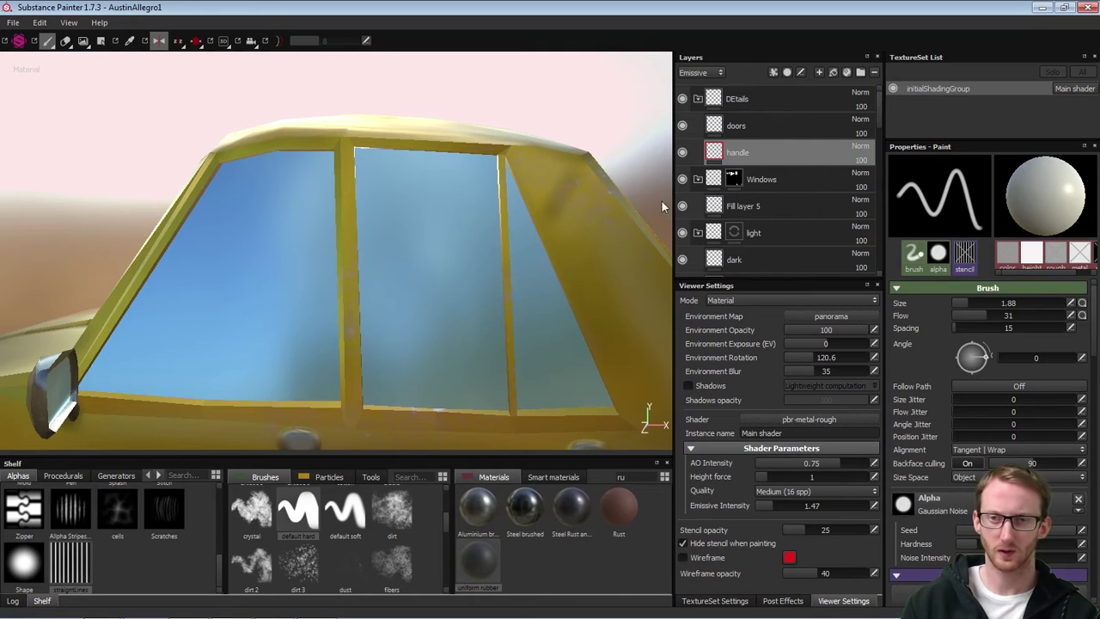
click(342, 143)
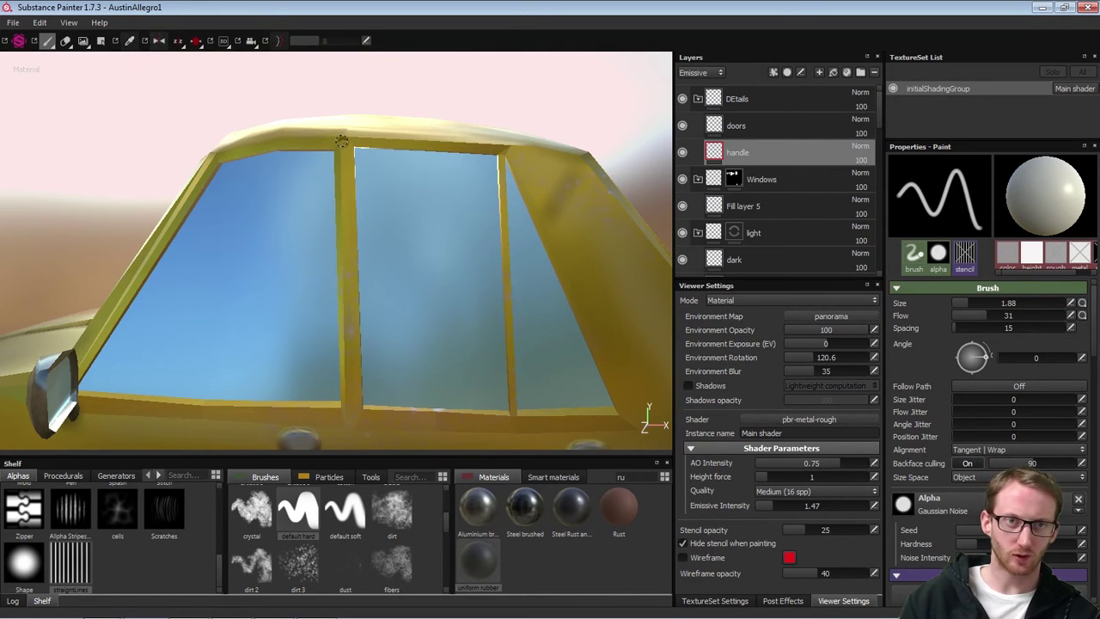
shift+click(346, 417)
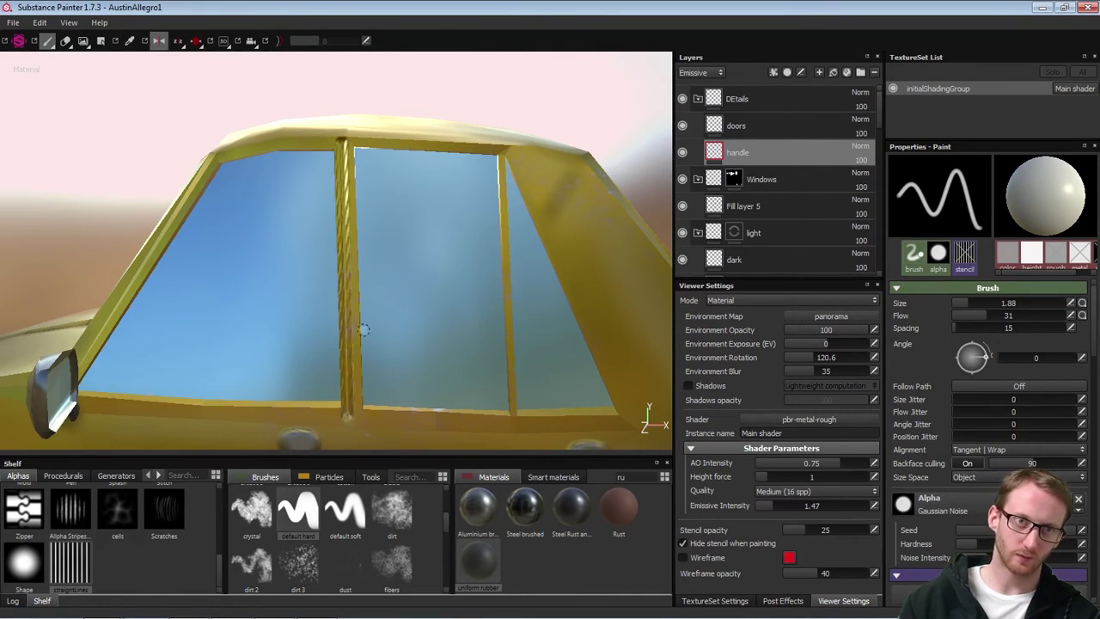
mouse_move(438, 276)
alt+mouse_down()
mouse_move(498, 270)
mouse_move(421, 275)
alt+mouse_up()
key(ctrl+z)
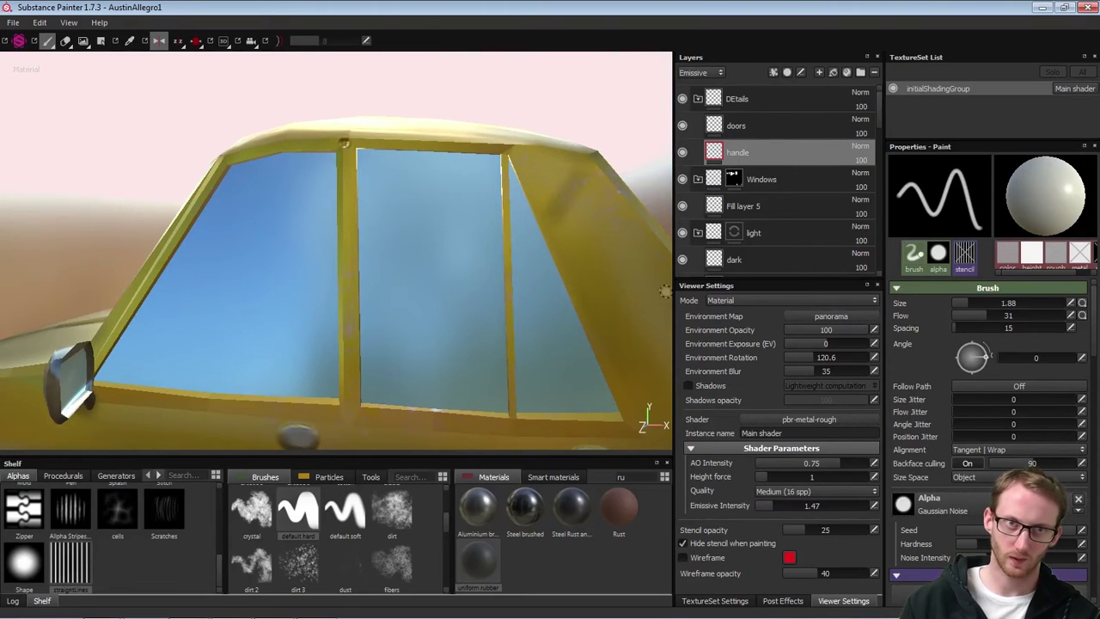
Enable the brush's color channel alongside height and set its base color to near-black, about 0.009 in R, G and B
drag(1092, 329, 1089, 392)
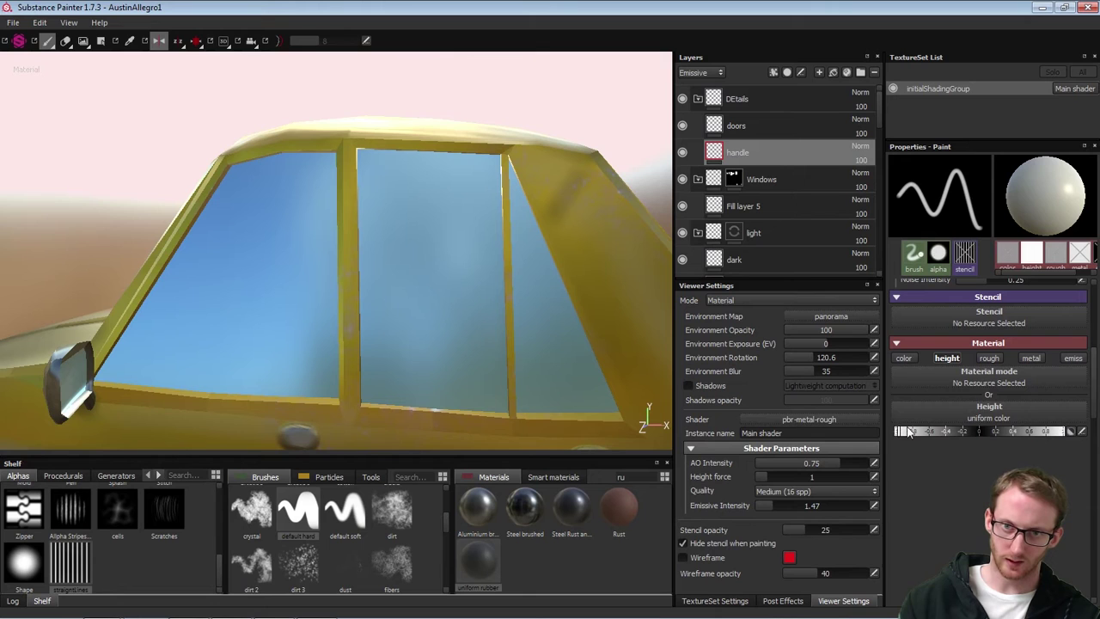
click(906, 359)
click(930, 433)
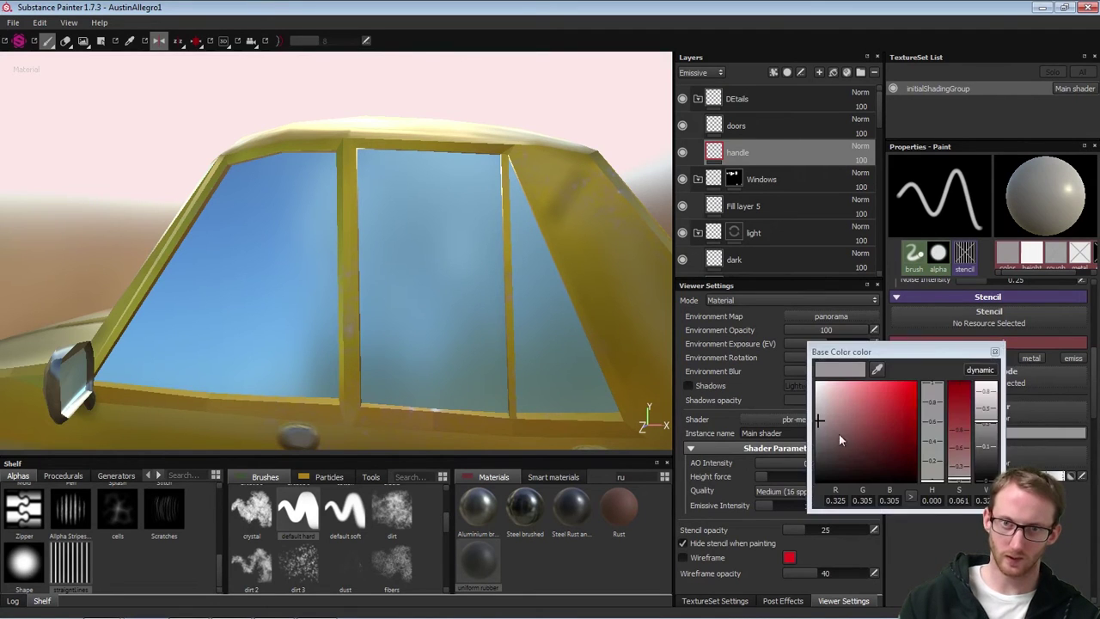
click(817, 463)
drag(817, 462, 816, 473)
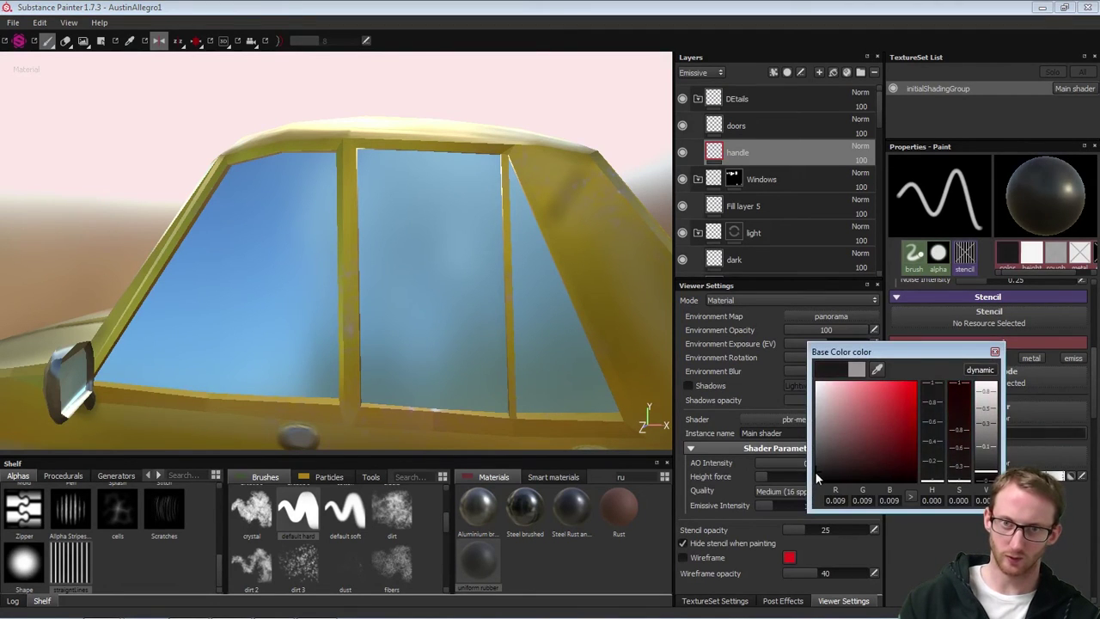
click(994, 352)
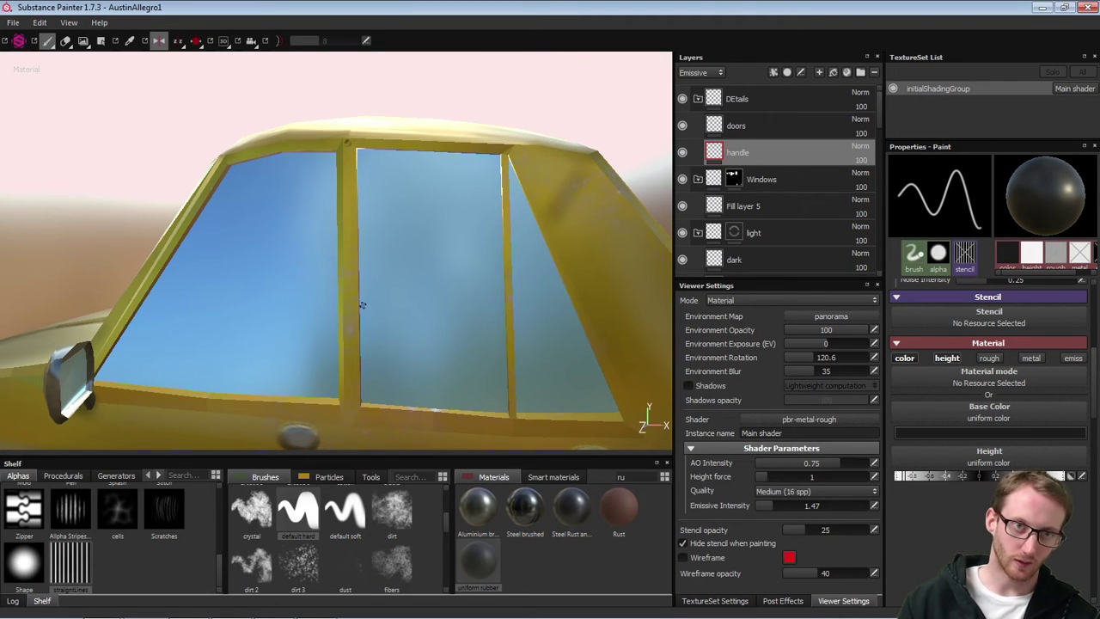
Draw a straight dark line with height down the pillar between the front and rear side windows
shift+click(351, 419)
mouse_move(416, 317)
alt+mouse_down()
mouse_move(512, 289)
mouse_move(445, 296)
alt+mouse_up()
alt+right_drag(443, 296, 180, 323)
alt+drag(400, 344, 408, 318)
alt+right_drag(277, 290, 466, 266)
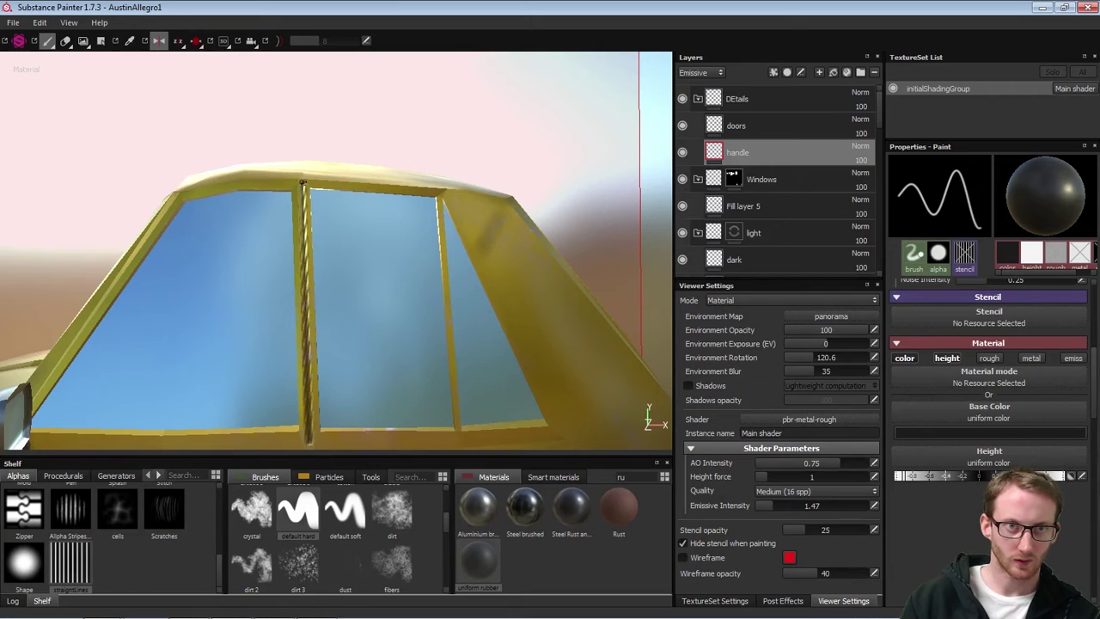
Paint a straight seam line along the roof edge above the front side window, from the middle pillar to the front corner
alt+right_drag(350, 235, 412, 234)
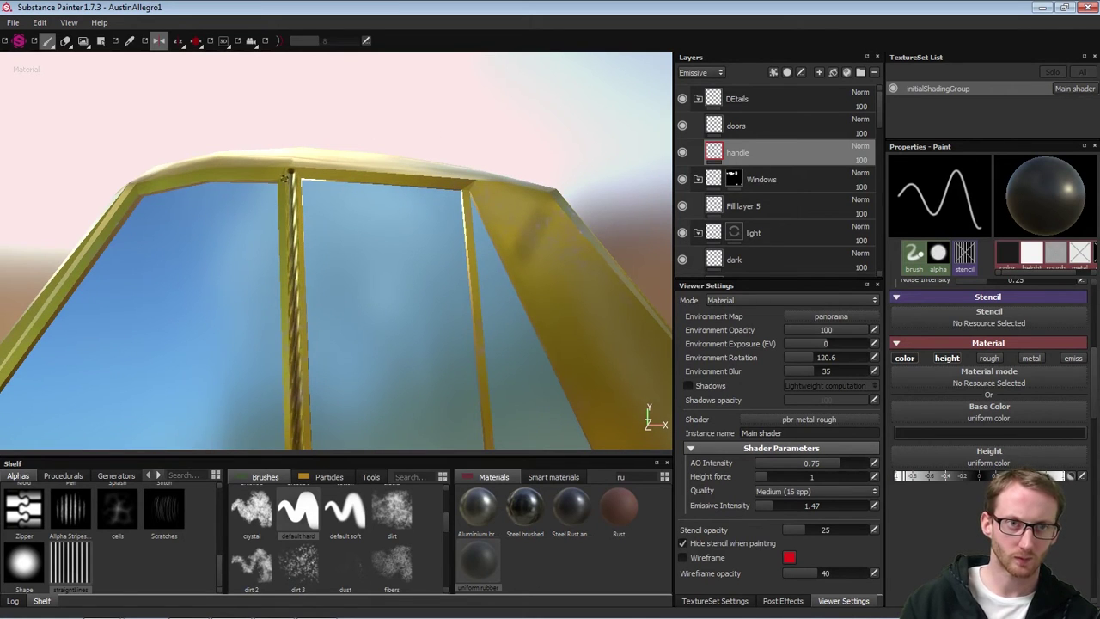
click(290, 171)
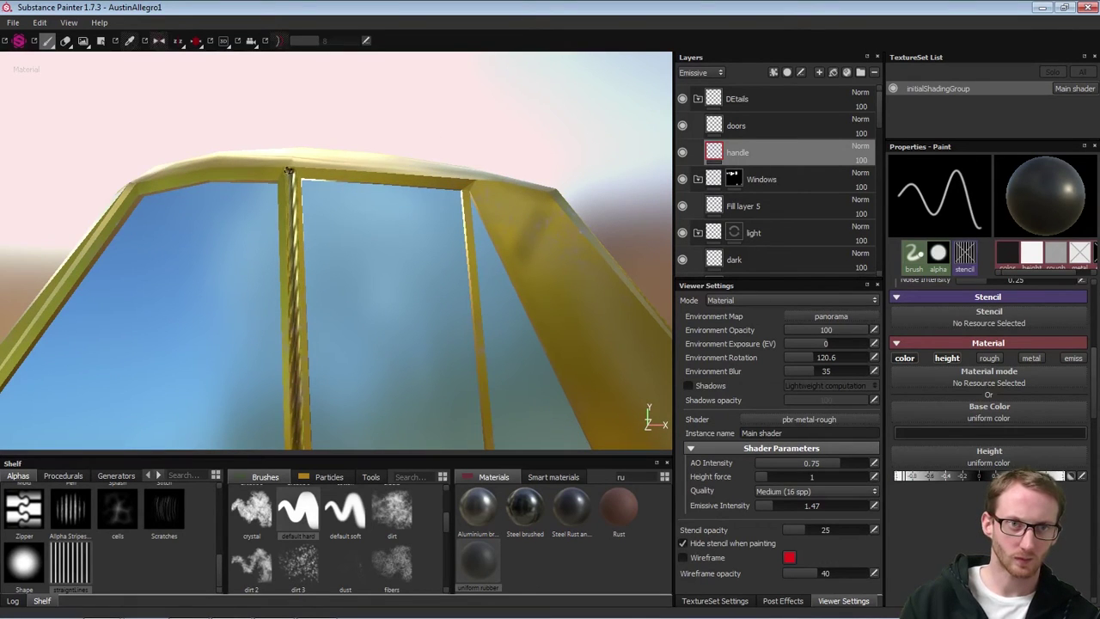
shift+click(219, 167)
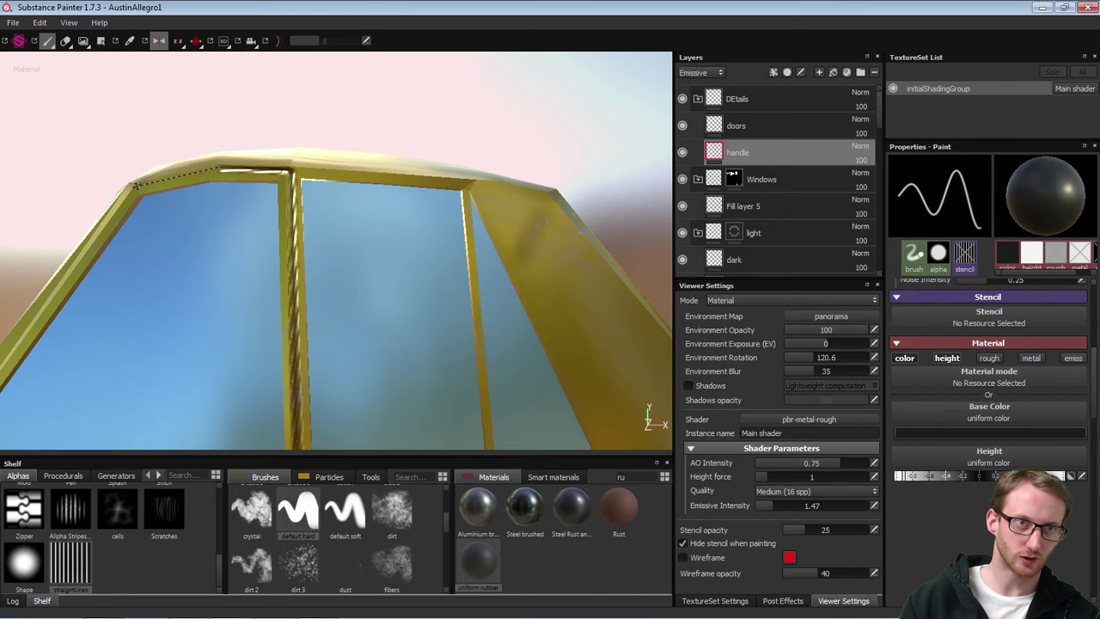
shift+click(135, 185)
Continue the seam line down the windscreen pillar from the window's front corner to the body behind the wing mirror
alt+right_drag(100, 241, 118, 221)
alt+middle_drag(118, 221, 341, 199)
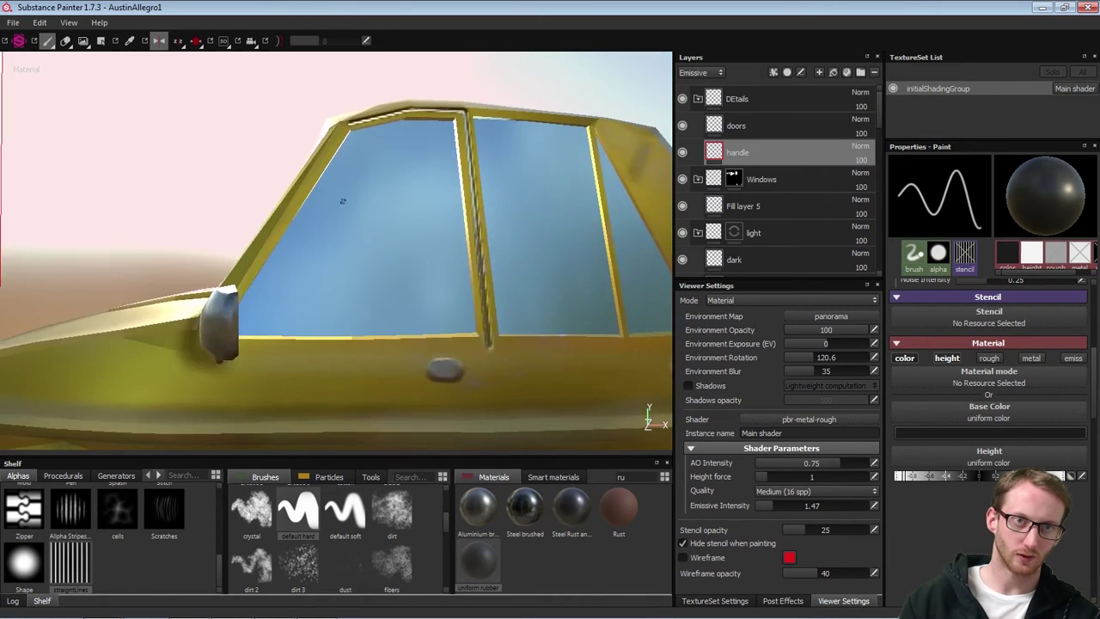
alt+right_drag(341, 198, 427, 250)
alt+drag(361, 206, 380, 151)
mouse_move(377, 96)
alt+mouse_down()
mouse_move(366, 126)
mouse_move(407, 121)
alt+mouse_up()
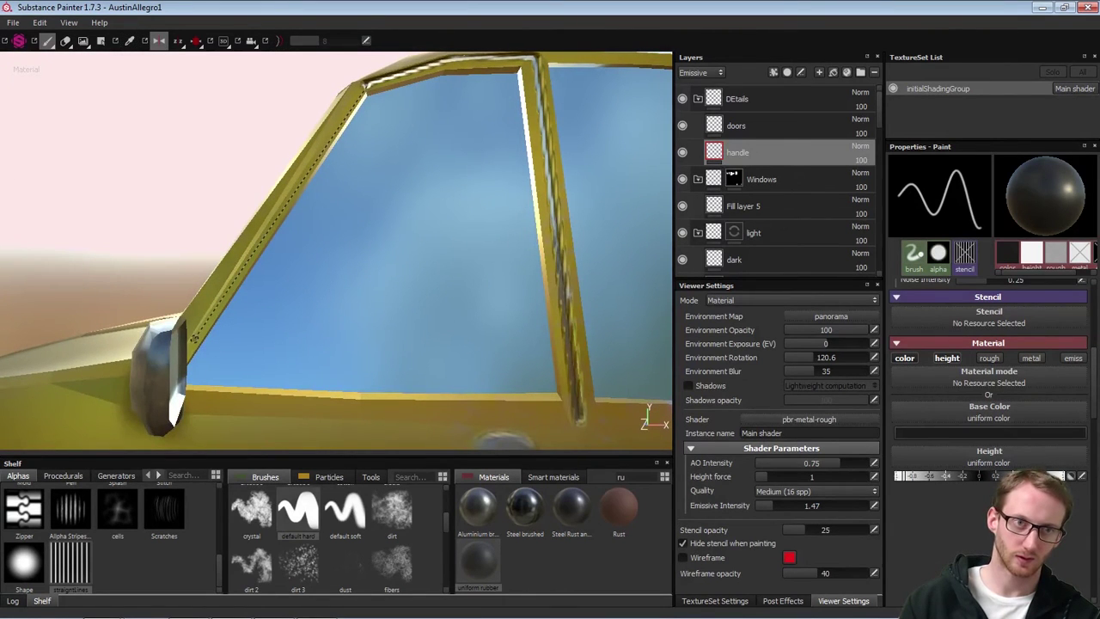
shift+click(189, 342)
alt+drag(268, 325, 476, 306)
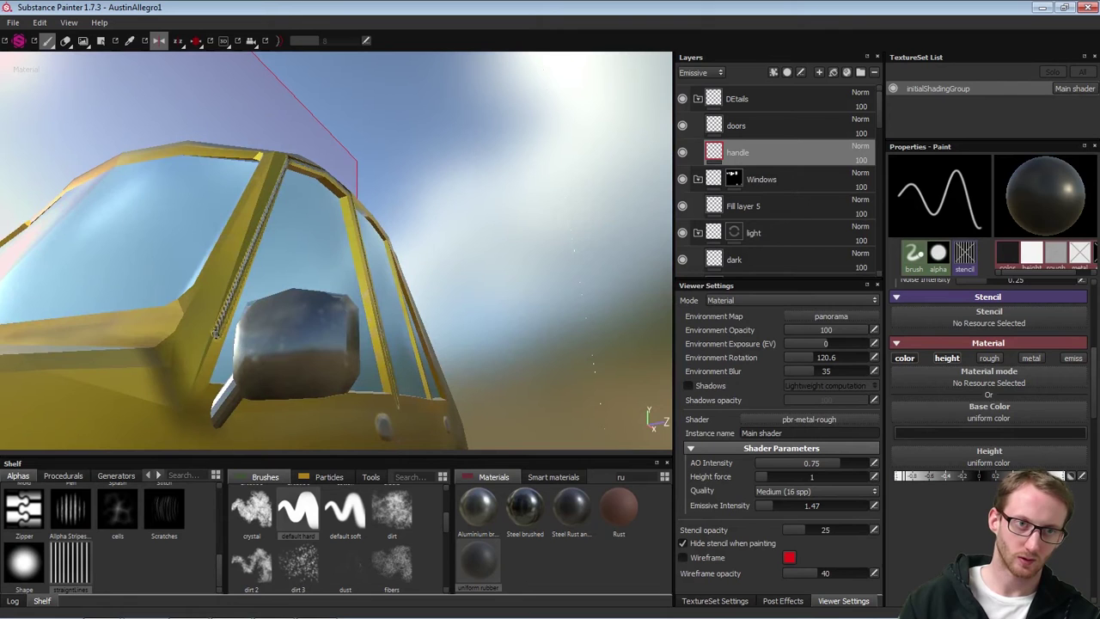
shift+click(194, 399)
Paint the front door's leading edge with straight lines from below the mirror, via the body crease, down to the sill
alt+drag(515, 311, 361, 311)
alt+right_drag(216, 297, 225, 352)
mouse_move(353, 301)
alt+mouse_down()
mouse_move(472, 314)
mouse_move(439, 295)
mouse_move(353, 303)
alt+mouse_up()
alt+right_drag(353, 302, 395, 248)
alt+middle_drag(396, 248, 416, 142)
mouse_move(430, 262)
alt+mouse_down()
mouse_move(375, 272)
mouse_move(386, 276)
alt+mouse_up()
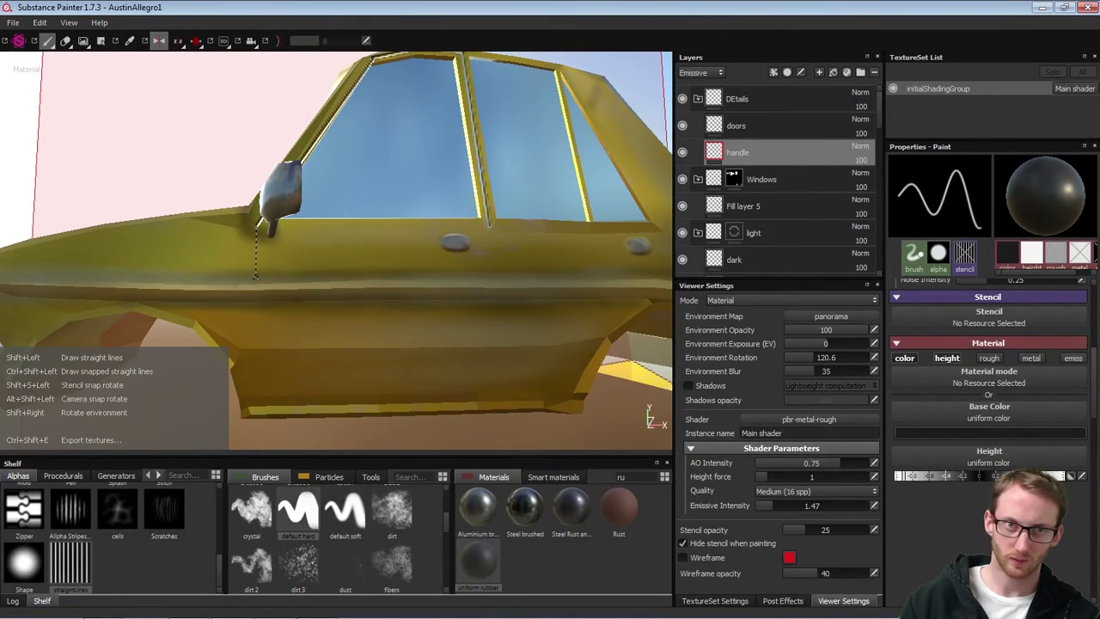
shift+click(255, 284)
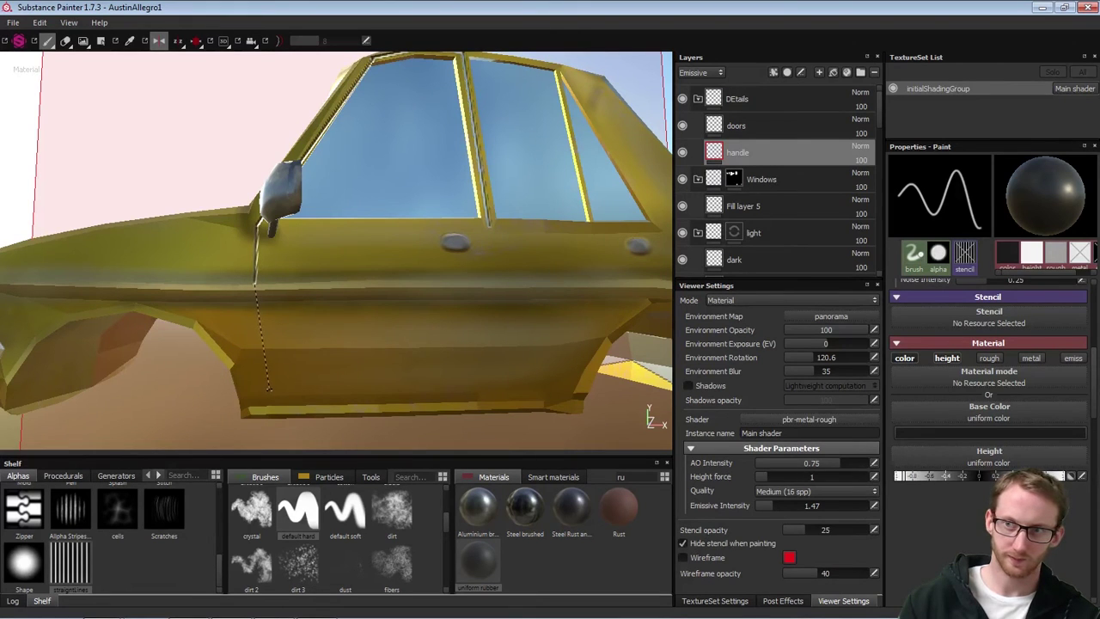
shift+click(276, 401)
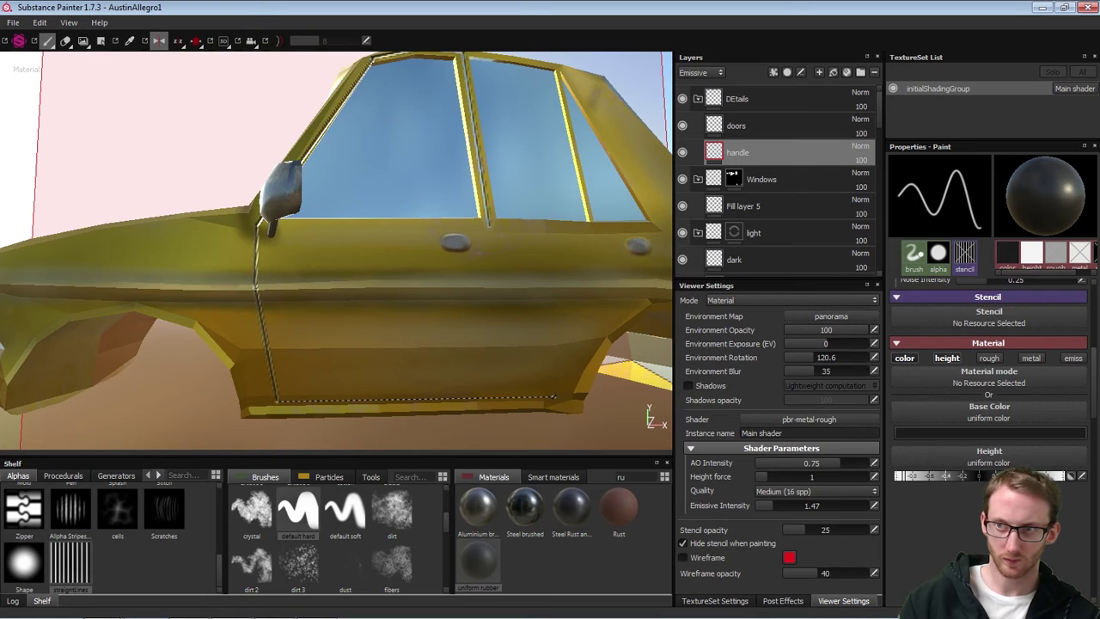
Extend the door seam along the sill, then up and around the rear wheel arch towards the rear door handle
shift+click(554, 397)
shift+click(565, 347)
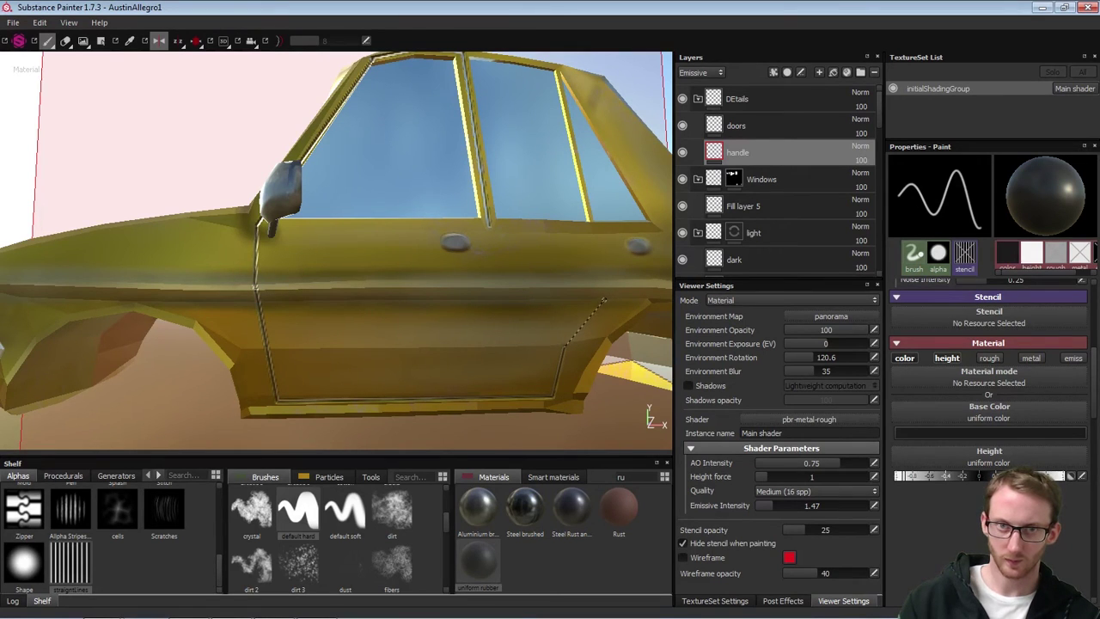
shift+click(605, 299)
alt+drag(619, 284, 438, 297)
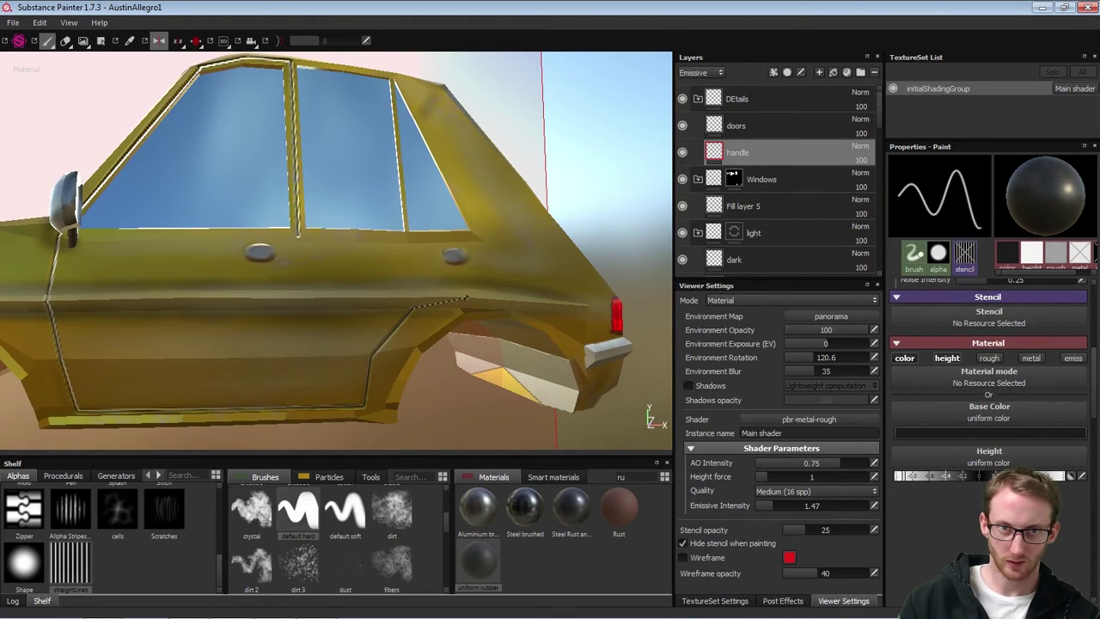
shift+click(488, 267)
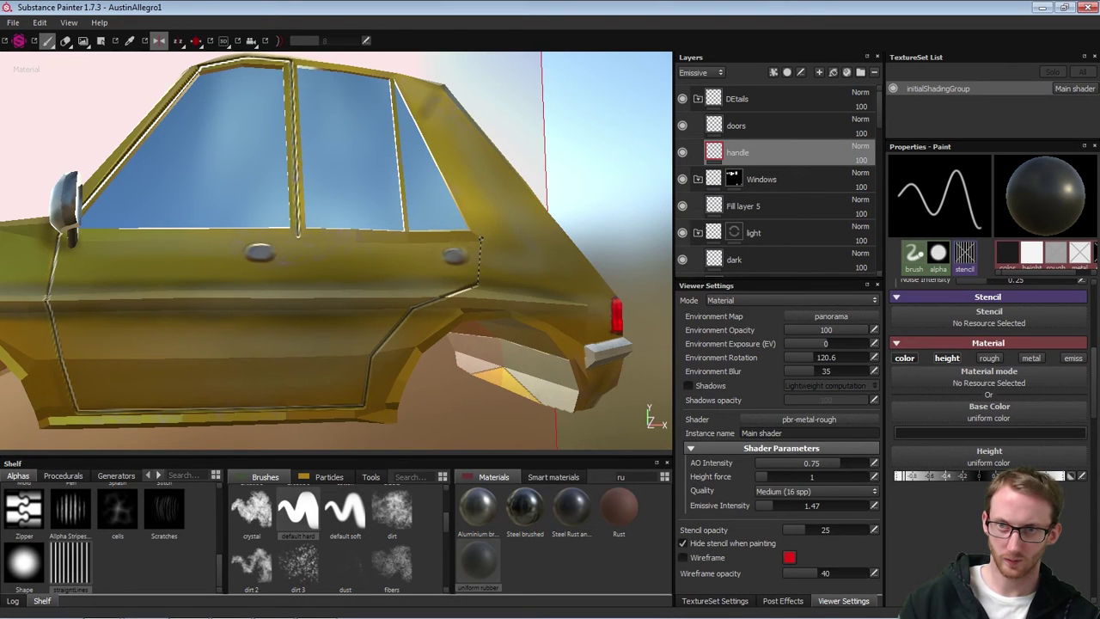
Paint a straight seam line up the rear pillar, from the window's lower rear corner to the roof edge
alt+right_drag(548, 185, 519, 354)
alt+right_drag(429, 240, 446, 172)
alt+middle_drag(478, 148, 523, 288)
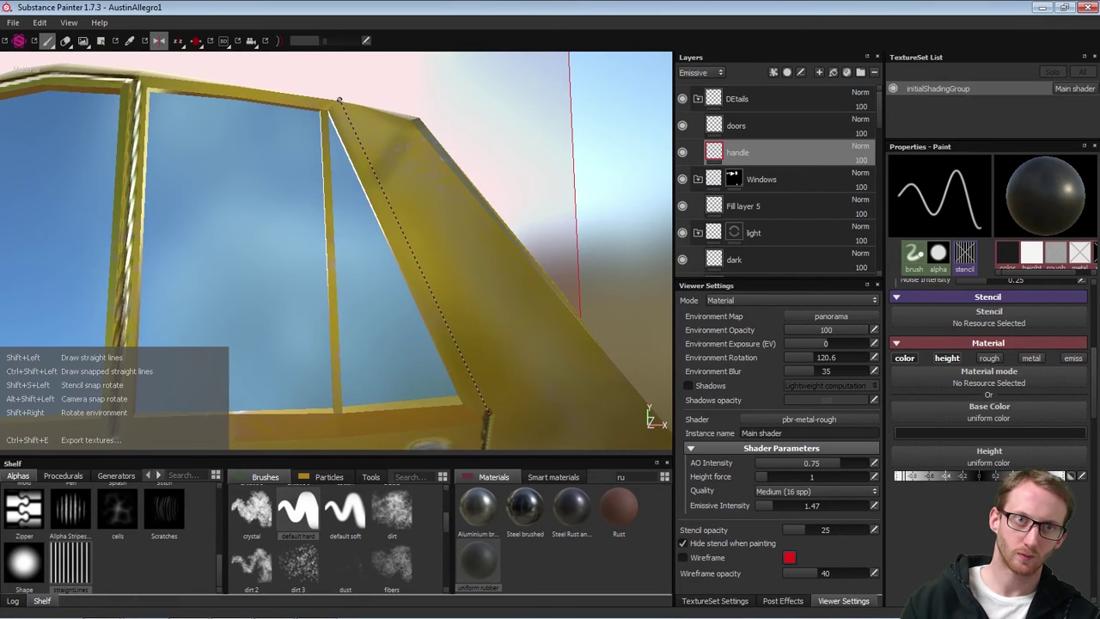
shift+click(336, 101)
Join the seam along the roof edge above the rear side windows, between the middle and rear pillars
alt+drag(368, 78, 373, 128)
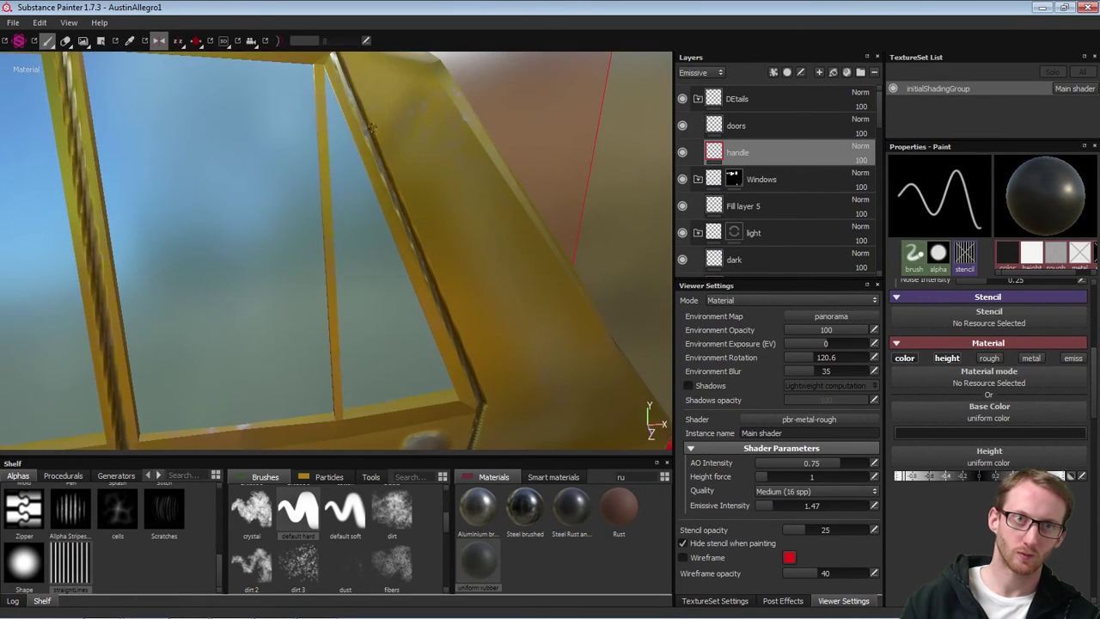
mouse_move(396, 130)
alt+right_down()
mouse_move(193, 151)
mouse_move(206, 120)
alt+right_up()
alt+middle_drag(351, 125, 456, 187)
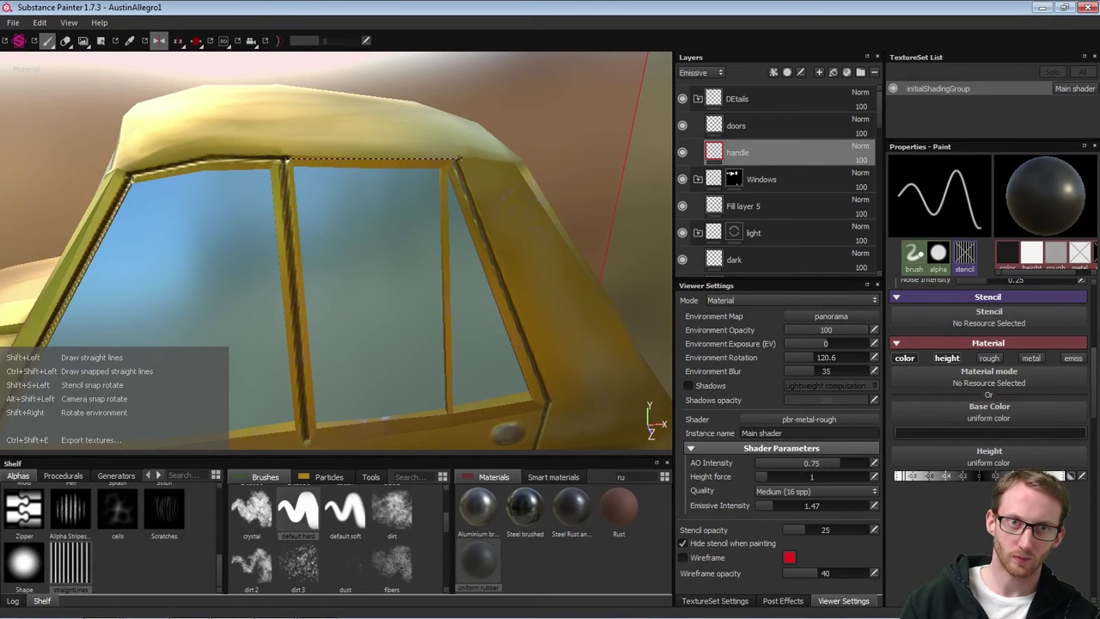
shift+click(454, 162)
Paint a straight vertical seam between the front and rear doors, from the base of the middle pillar to the sill
alt+right_drag(382, 208, 253, 234)
alt+drag(387, 300, 403, 249)
alt+right_drag(361, 279, 266, 292)
alt+middle_drag(344, 322, 412, 262)
alt+right_drag(369, 257, 423, 259)
alt+drag(422, 258, 403, 271)
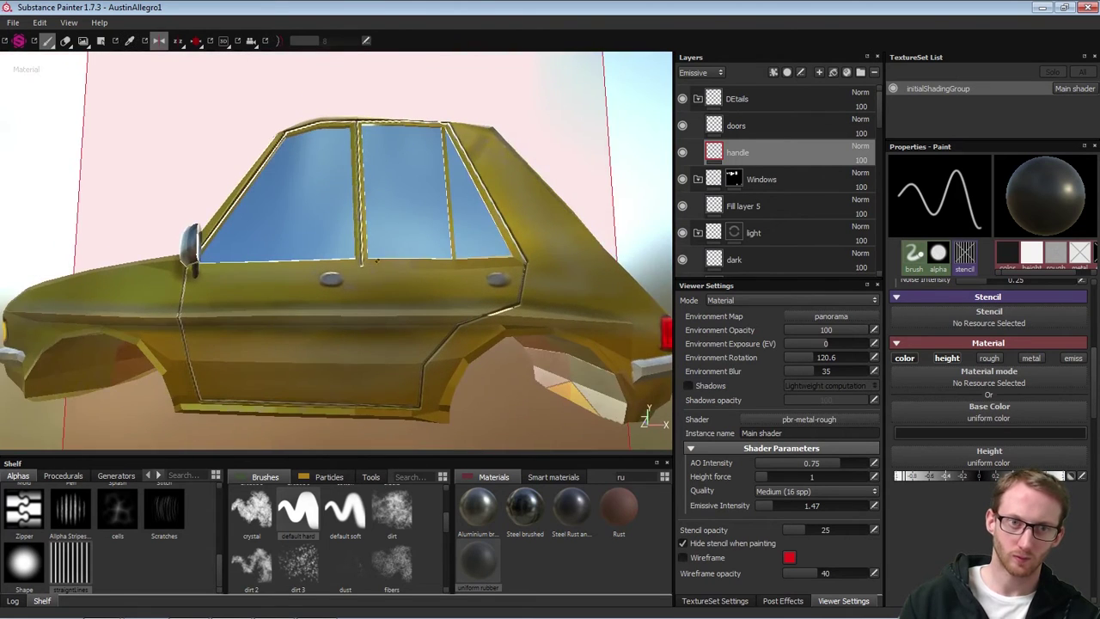
alt+right_drag(369, 288, 422, 296)
alt+middle_drag(428, 330, 414, 320)
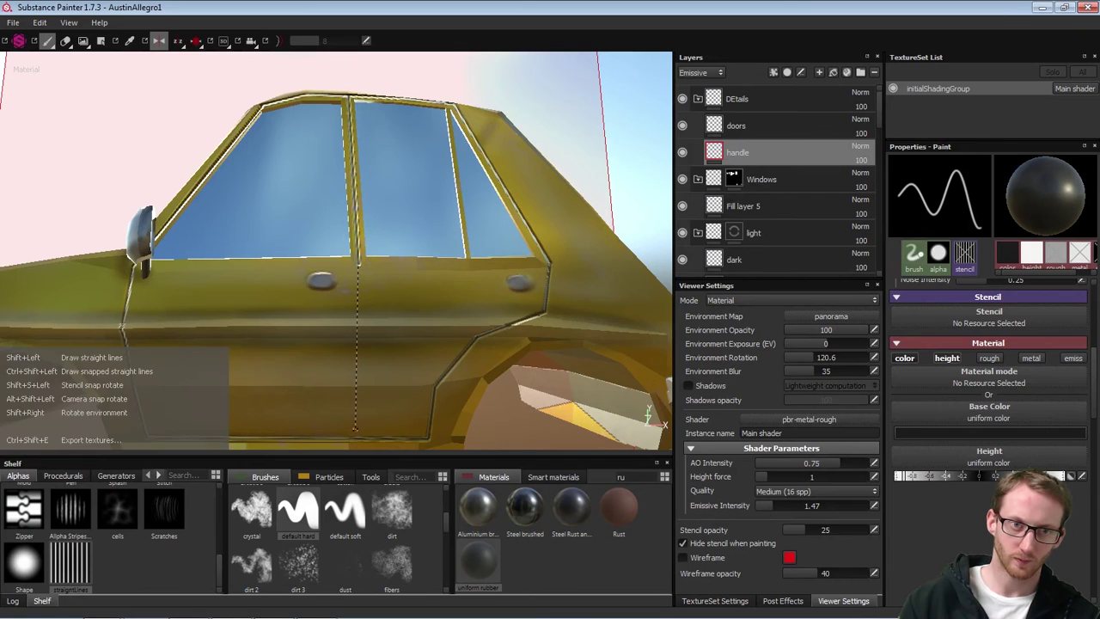
shift+click(358, 435)
Switch the layer stack to show the Height channel
alt+right_drag(373, 262, 300, 266)
mouse_move(378, 296)
alt+mouse_down()
mouse_move(419, 305)
mouse_move(278, 302)
mouse_move(209, 349)
mouse_move(475, 321)
mouse_move(445, 322)
mouse_move(506, 275)
mouse_move(100, 321)
alt+mouse_up()
alt+drag(242, 302, 415, 305)
alt+right_drag(414, 305, 464, 310)
alt+drag(464, 310, 279, 297)
alt+right_drag(279, 297, 185, 123)
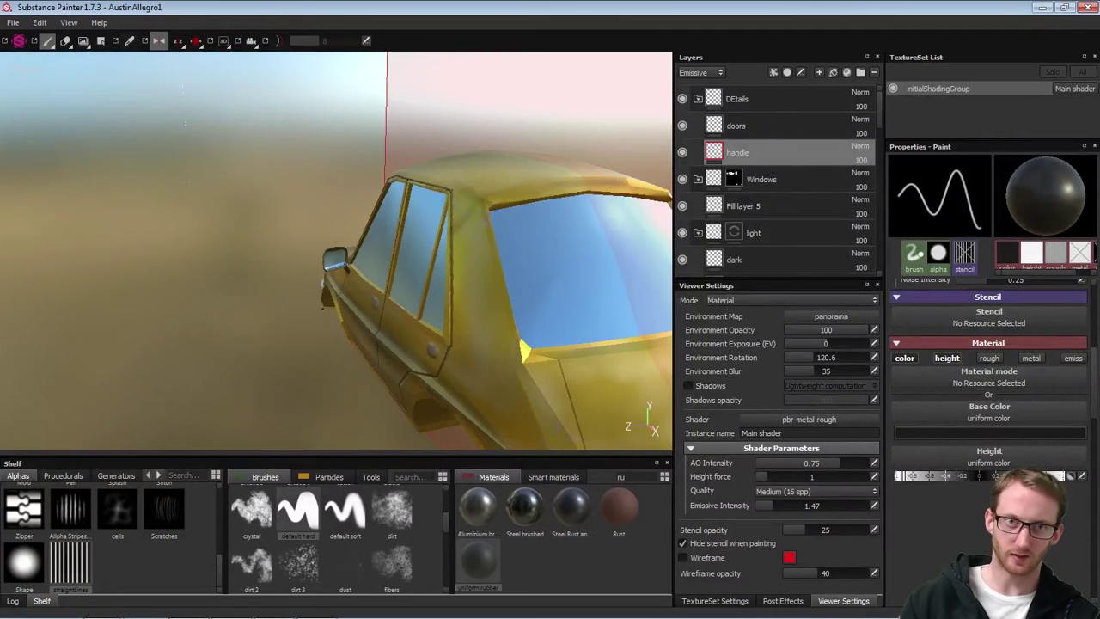
click(713, 73)
click(709, 99)
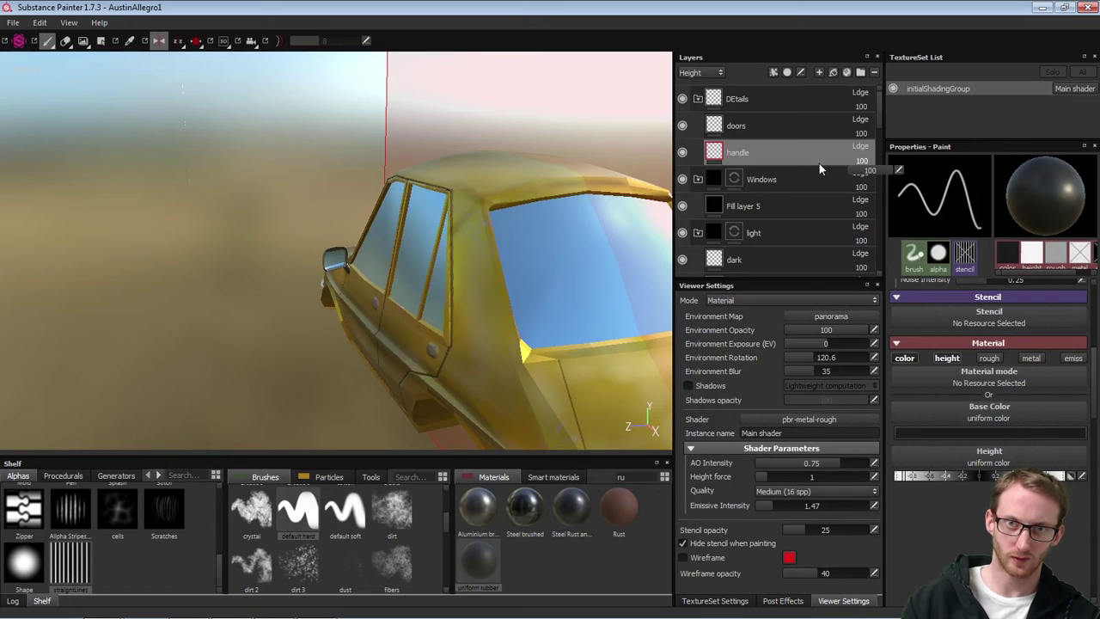
Delete the doors layer above the handle layer
click(686, 129)
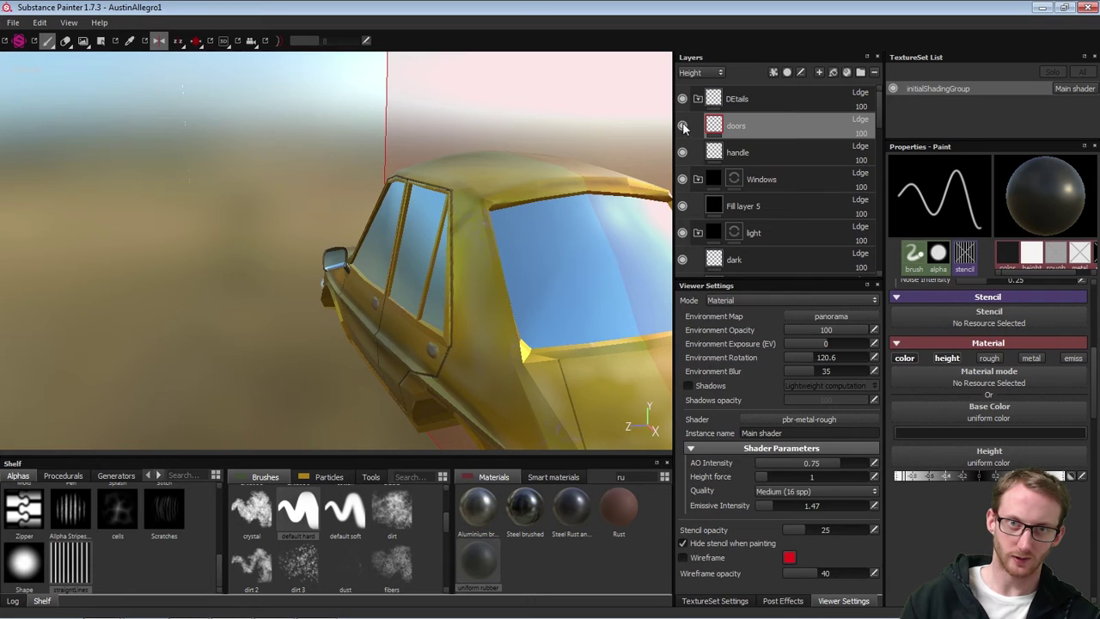
double_click(738, 127)
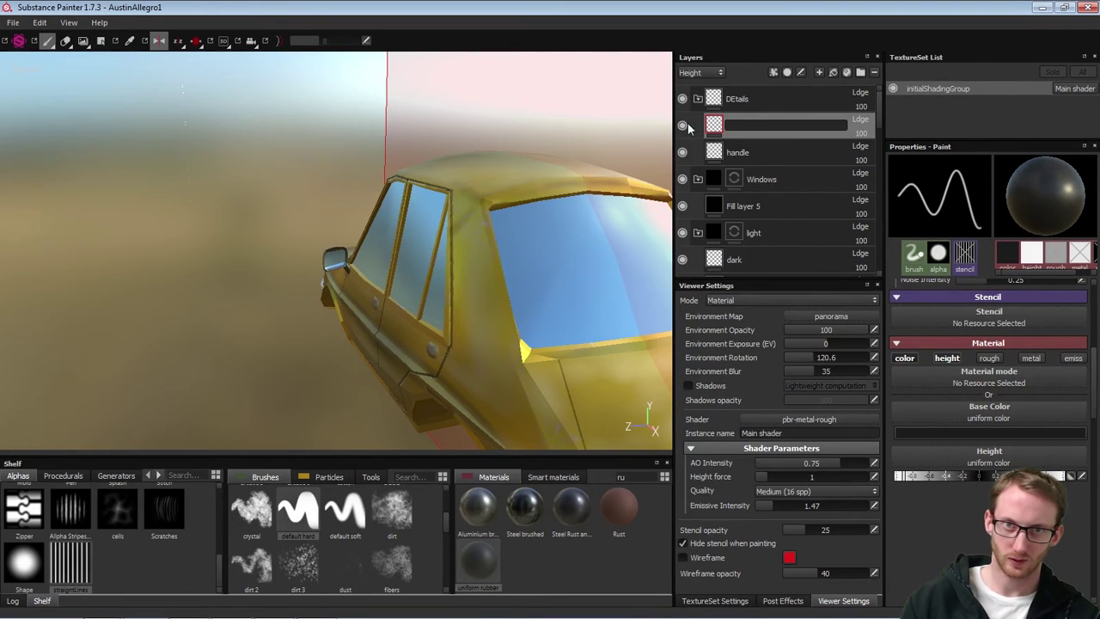
click(732, 151)
click(747, 132)
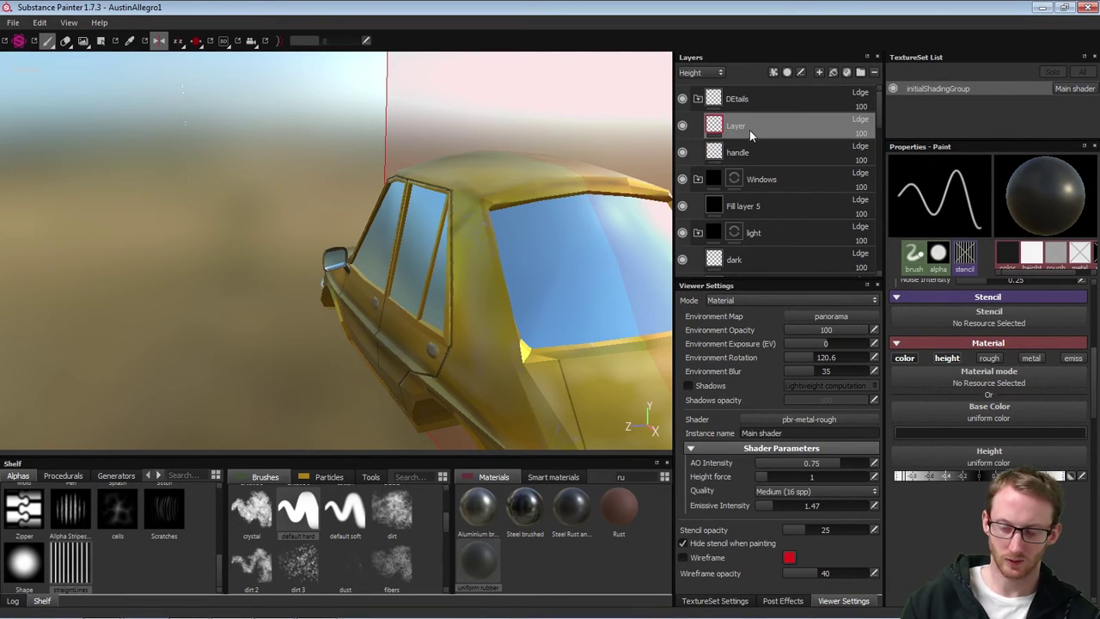
key(Delete)
Rename the handle layer to handle+doors
double_click(736, 127)
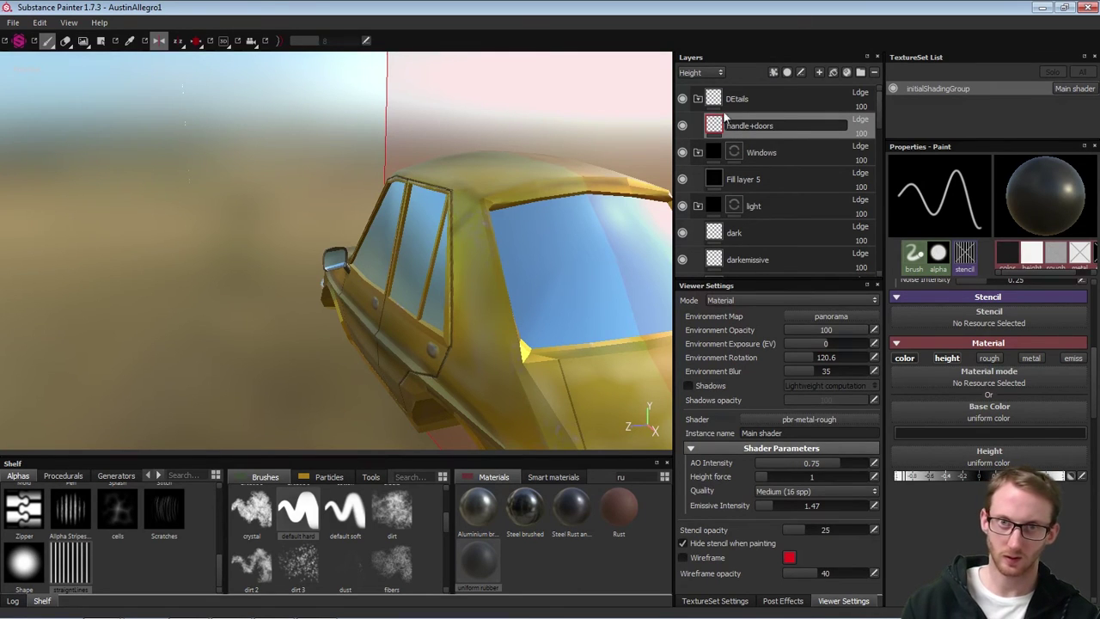
click(749, 101)
click(760, 122)
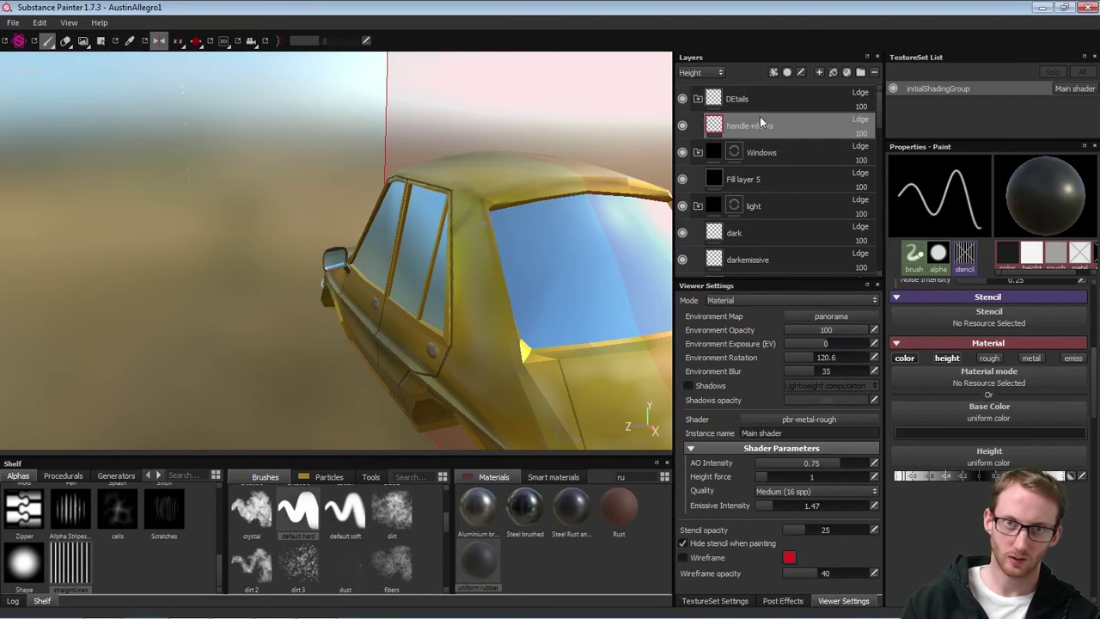
Set the Height channel opacity of the handle+doors layer to 52
click(704, 75)
click(712, 72)
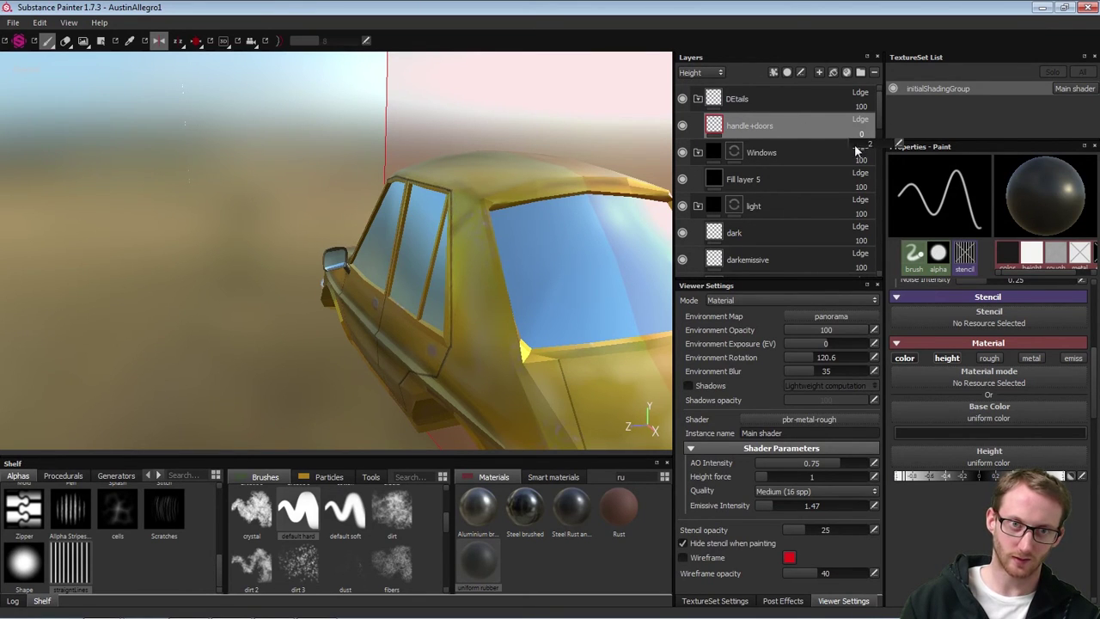
drag(866, 151, 872, 152)
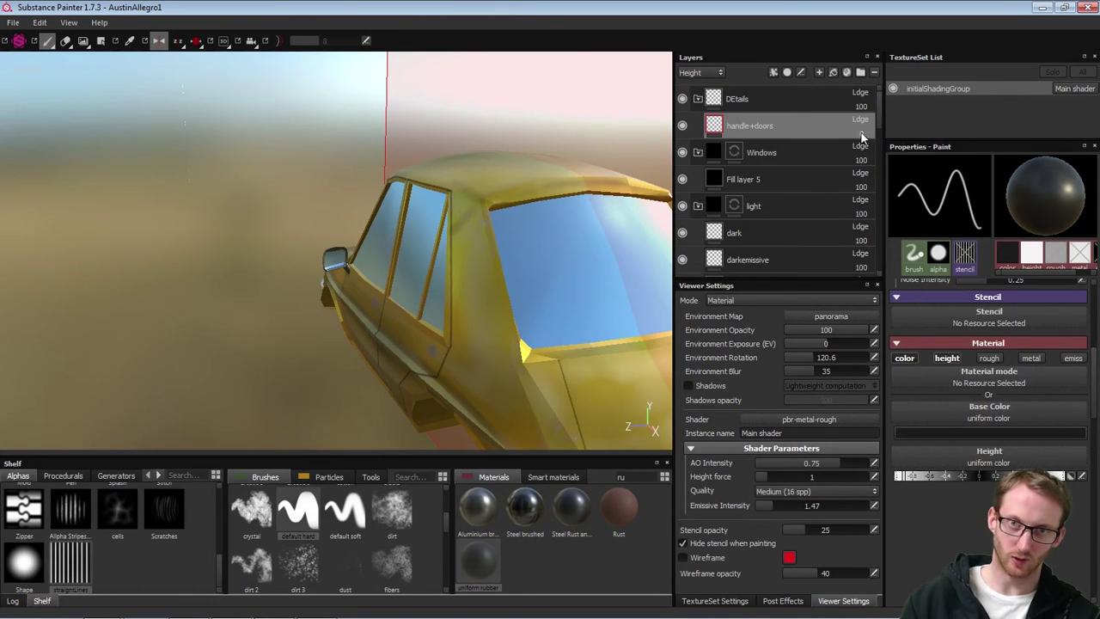
drag(857, 139, 909, 155)
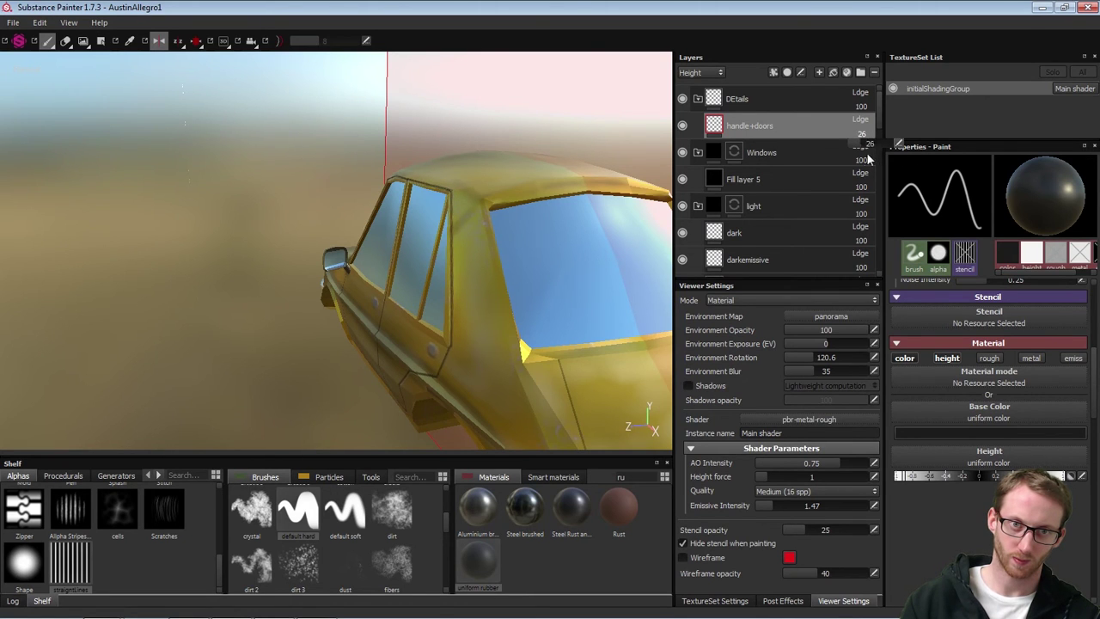
Examine the door seams and handles from several angles with the environment lighting rotated to 289.8
alt+drag(477, 244, 555, 243)
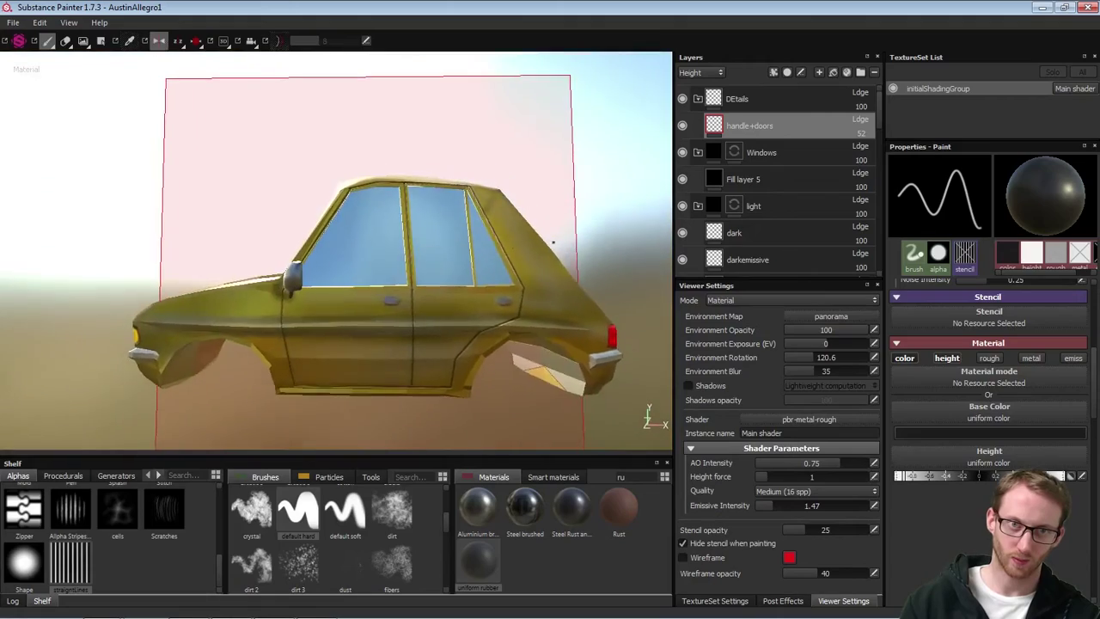
alt+right_drag(555, 243, 575, 376)
alt+drag(575, 375, 462, 342)
shift+right_drag(463, 342, 446, 342)
alt+drag(446, 341, 411, 311)
alt+right_drag(411, 311, 396, 273)
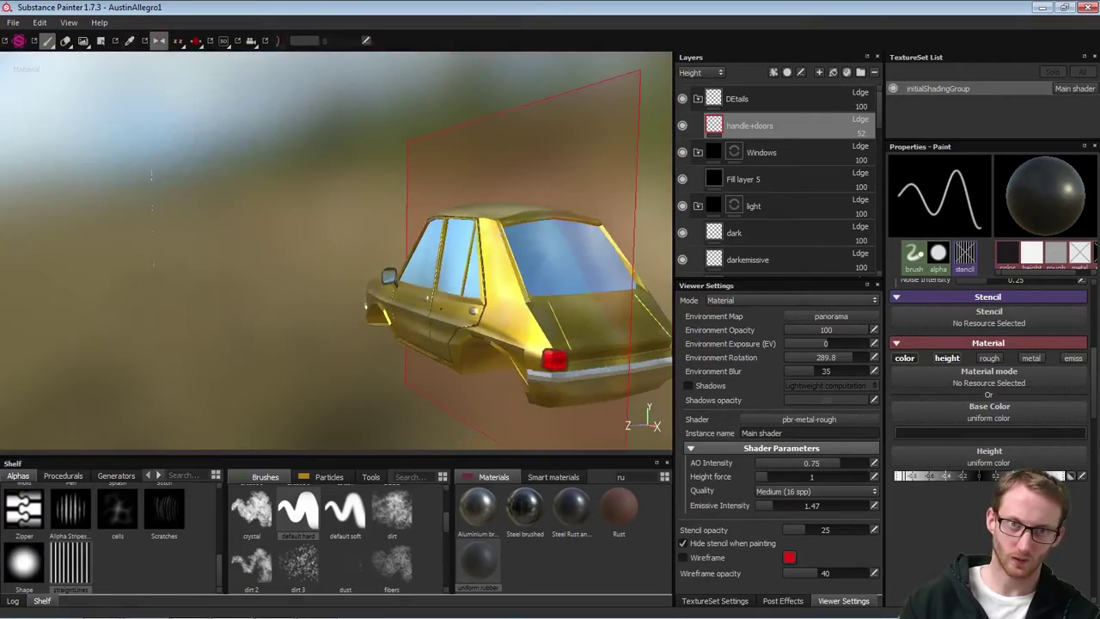
alt+drag(397, 273, 620, 369)
alt+middle_drag(584, 352, 459, 344)
alt+right_drag(459, 343, 522, 283)
alt+drag(480, 313, 442, 320)
alt+right_drag(441, 321, 474, 176)
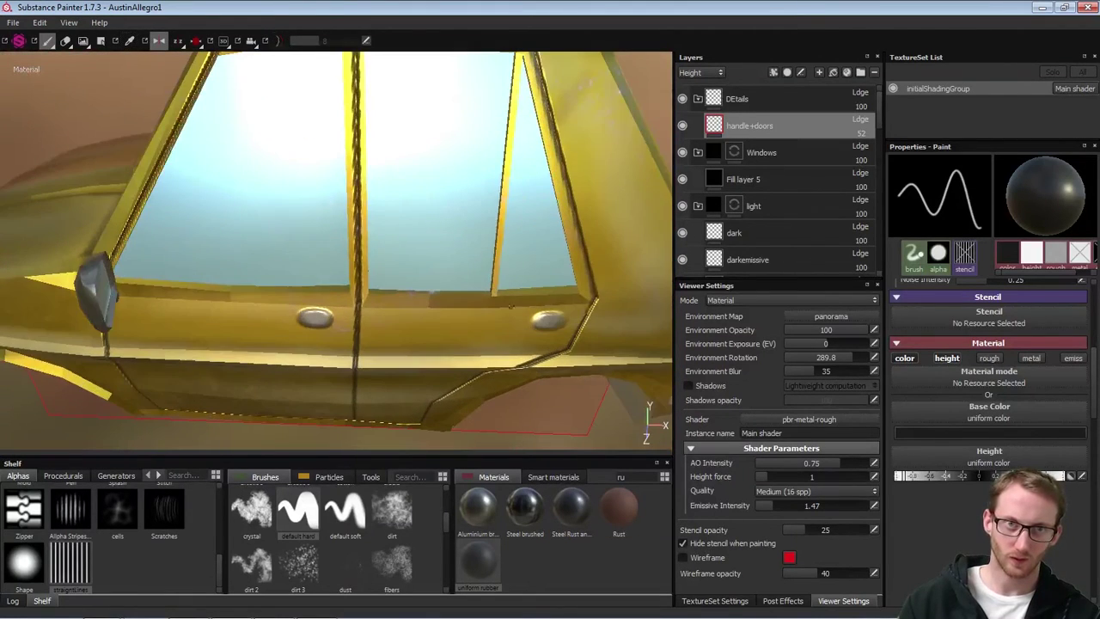
alt+middle_drag(514, 215, 512, 269)
Erase excess seam paint on the handle+doors layer along the roof edge above the front side window
key(2)
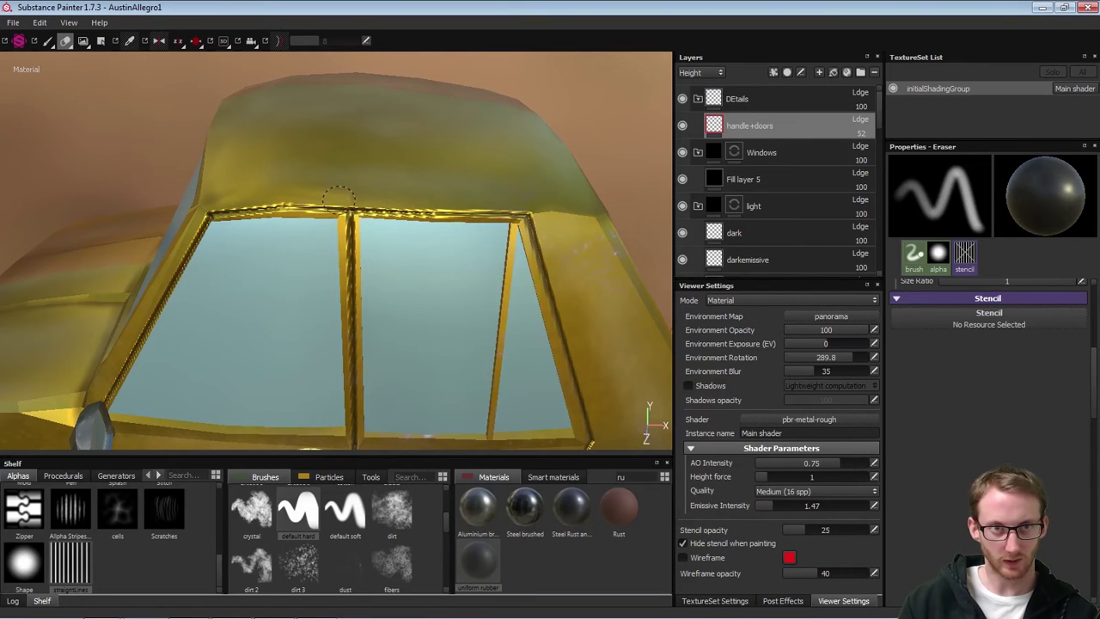
alt+drag(380, 208, 361, 191)
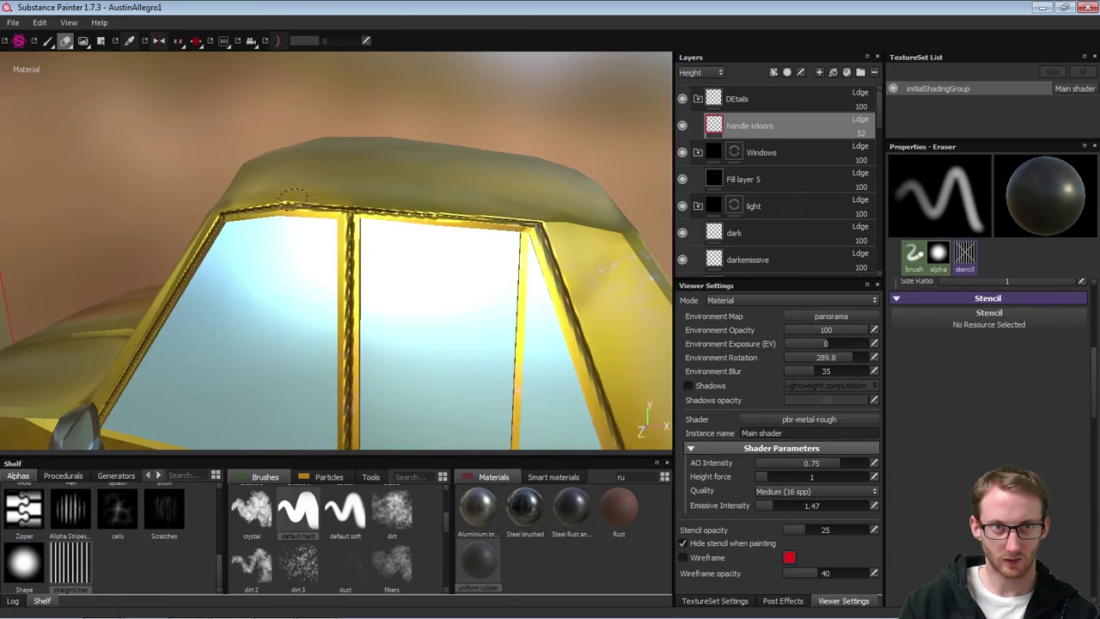
alt+drag(272, 187, 356, 174)
alt+right_drag(355, 174, 459, 231)
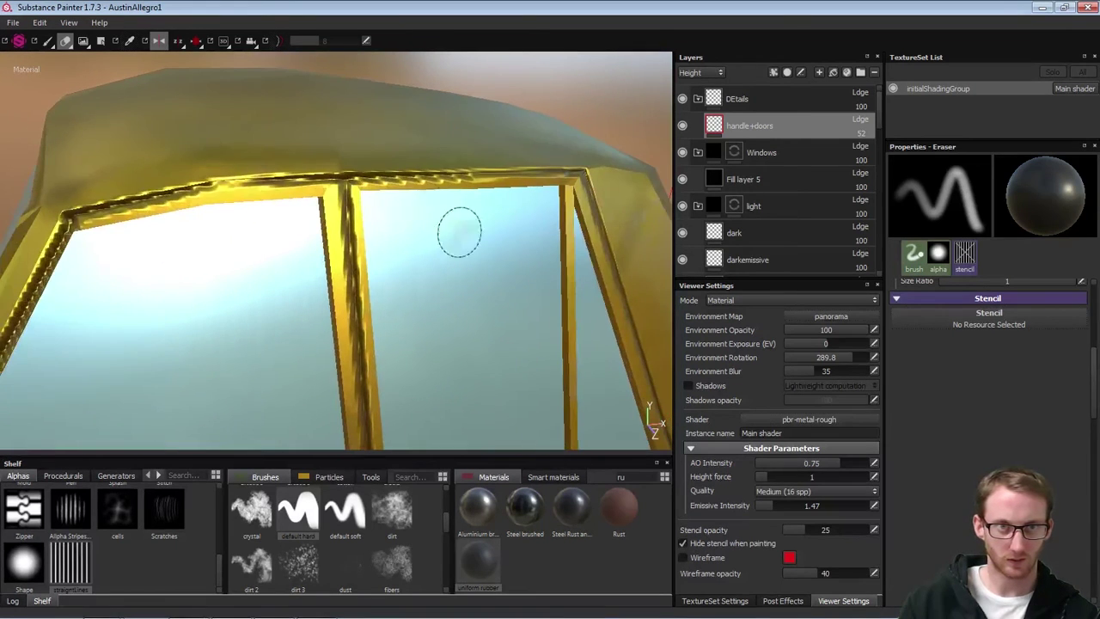
mouse_move(250, 155)
mouse_down()
mouse_move(201, 158)
mouse_move(243, 160)
mouse_move(254, 177)
mouse_move(227, 156)
mouse_move(254, 149)
mouse_up()
drag(189, 171, 104, 221)
mouse_move(444, 160)
alt+mouse_down()
mouse_move(331, 116)
mouse_move(391, 106)
alt+mouse_up()
mouse_move(593, 90)
alt+mouse_down()
mouse_move(497, 125)
mouse_move(489, 228)
mouse_move(493, 181)
mouse_move(449, 174)
mouse_move(501, 191)
mouse_move(565, 163)
mouse_move(462, 215)
mouse_move(574, 220)
mouse_move(588, 238)
alt+mouse_up()
key(l)
alt+drag(397, 242, 350, 261)
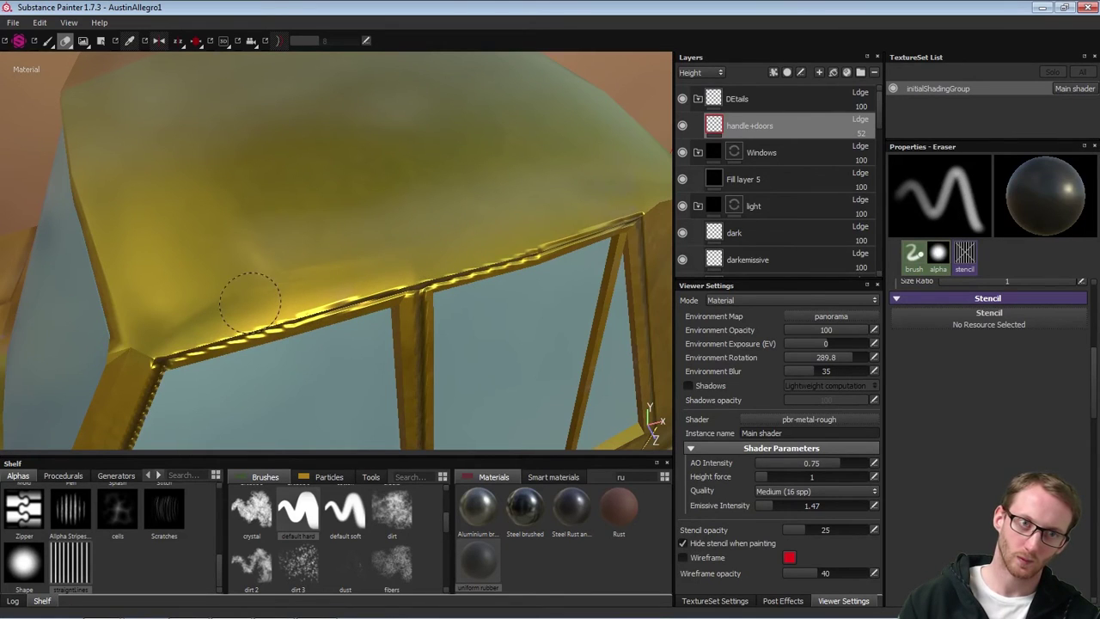
key(l)
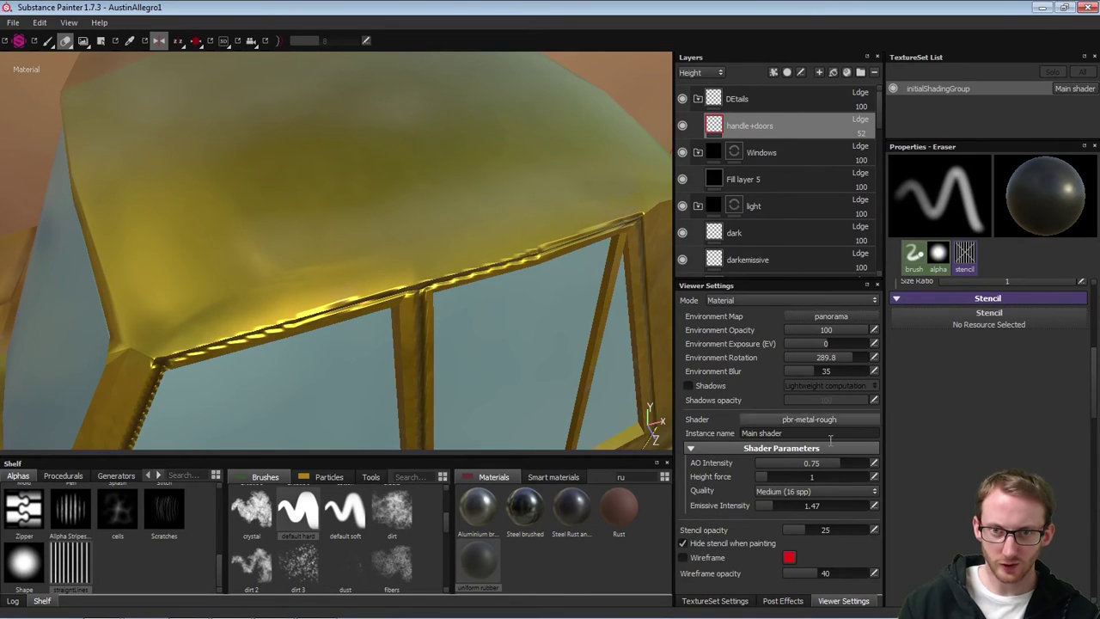
Set the texture set's size to 2048
click(715, 601)
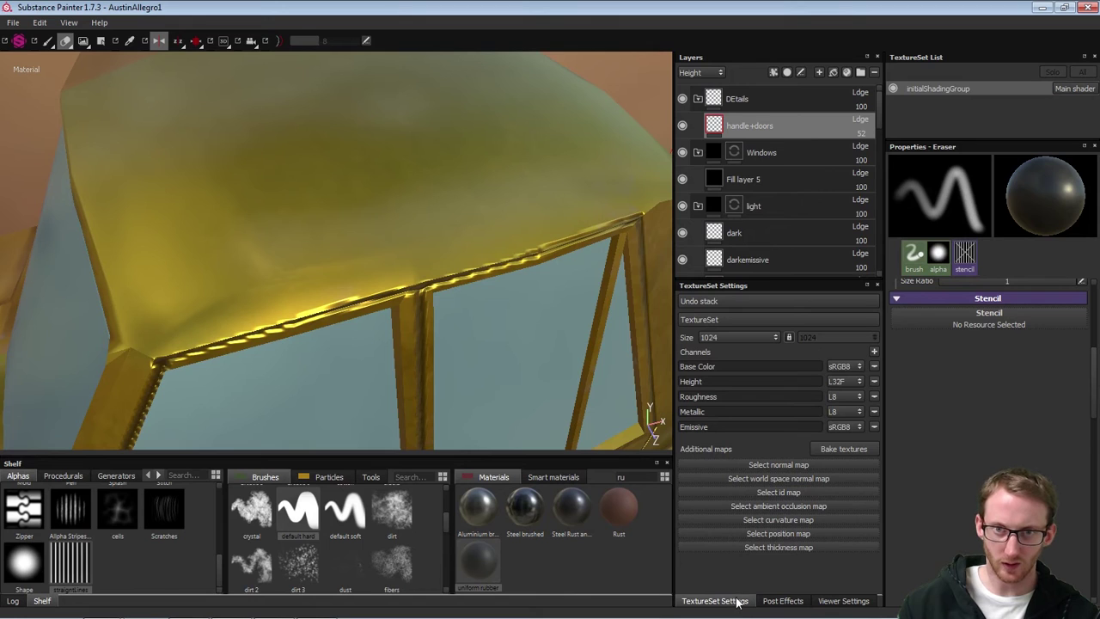
click(733, 340)
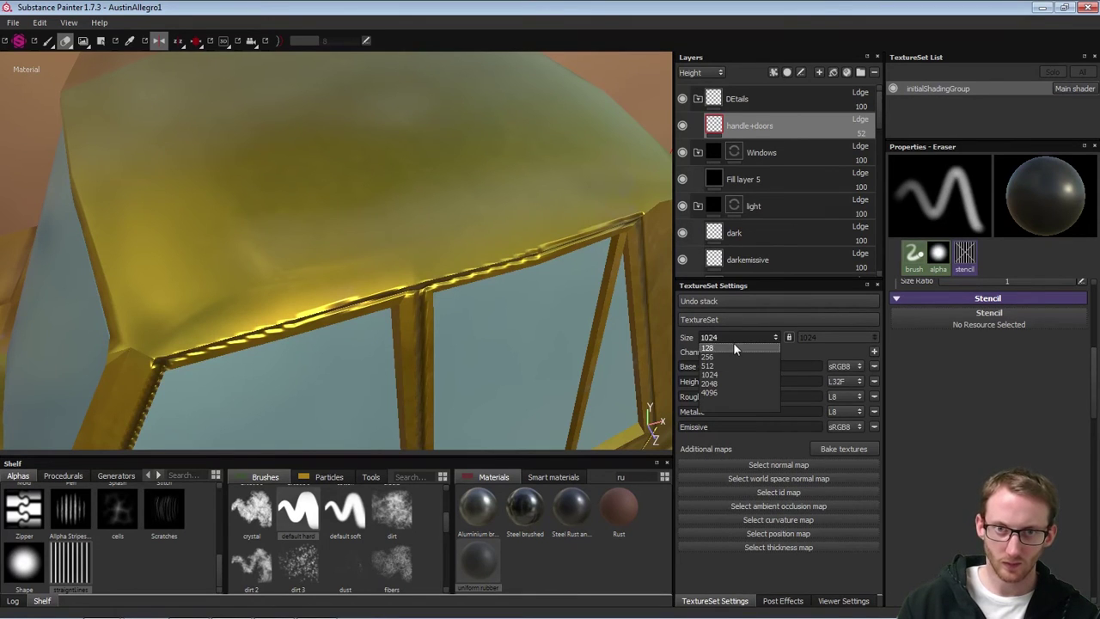
click(726, 383)
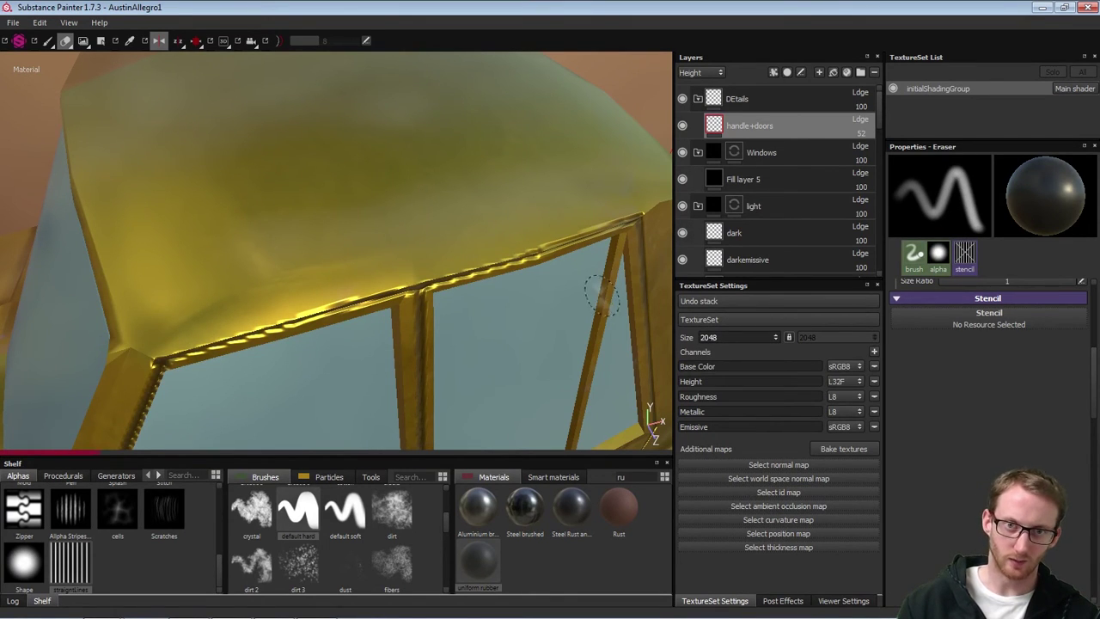
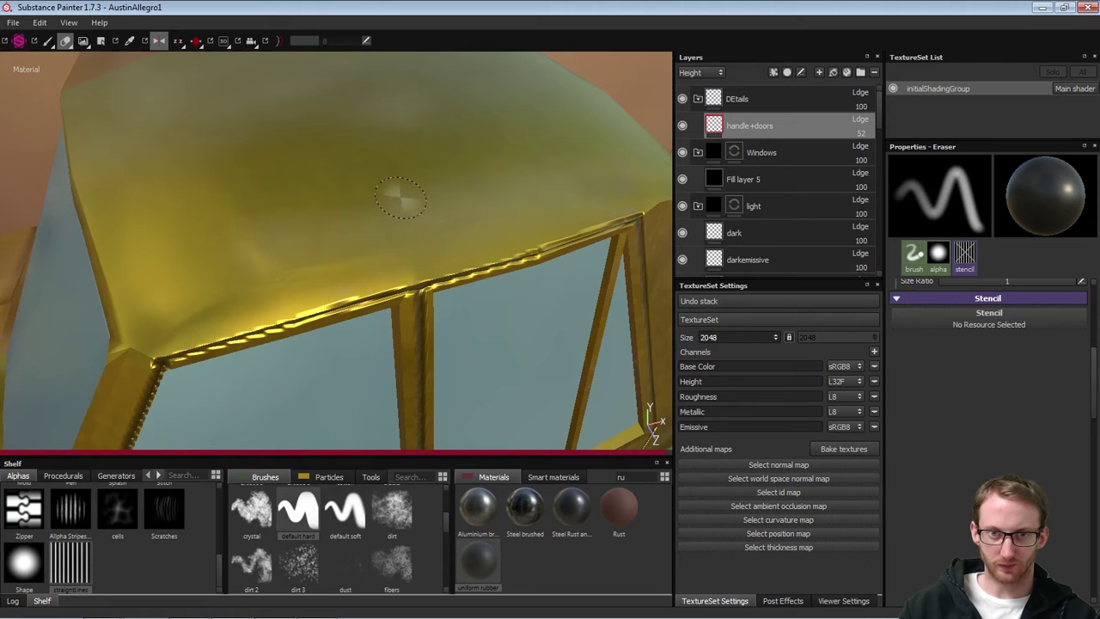
Erase excess seam paint at the front corner of the roof edge above the front side window, using a much smaller eraser
mouse_move(434, 249)
alt+mouse_down()
mouse_move(467, 246)
mouse_move(233, 343)
alt+mouse_up()
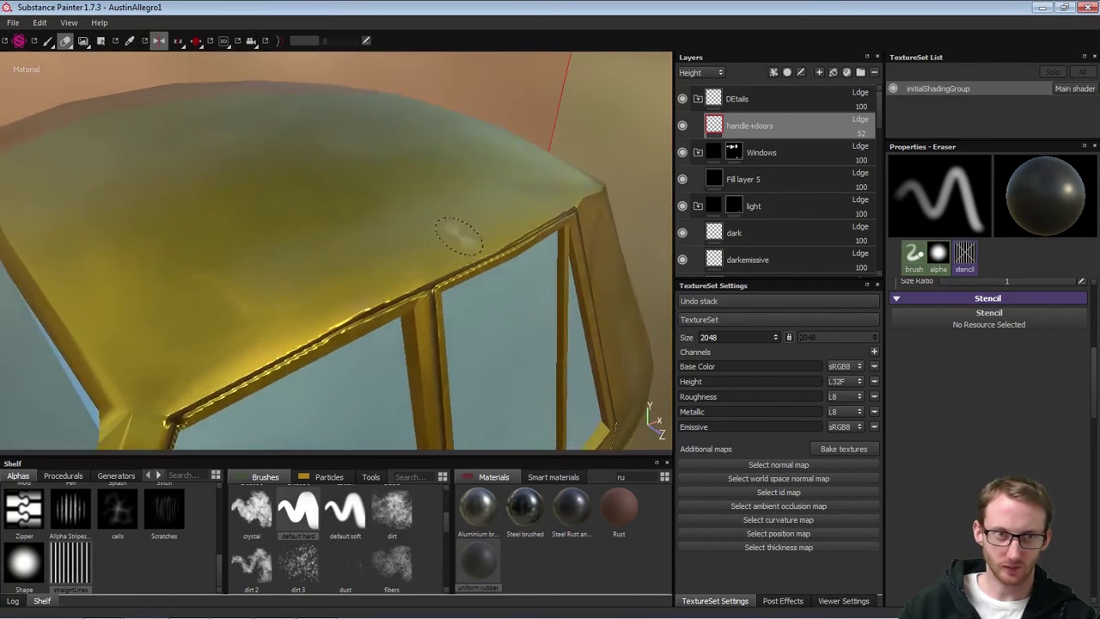
key(bracketleft)
key(bracketleft)
key(bracketleft)
key(bracketleft)
key(bracketleft)
key(bracketleft)
drag(162, 419, 176, 413)
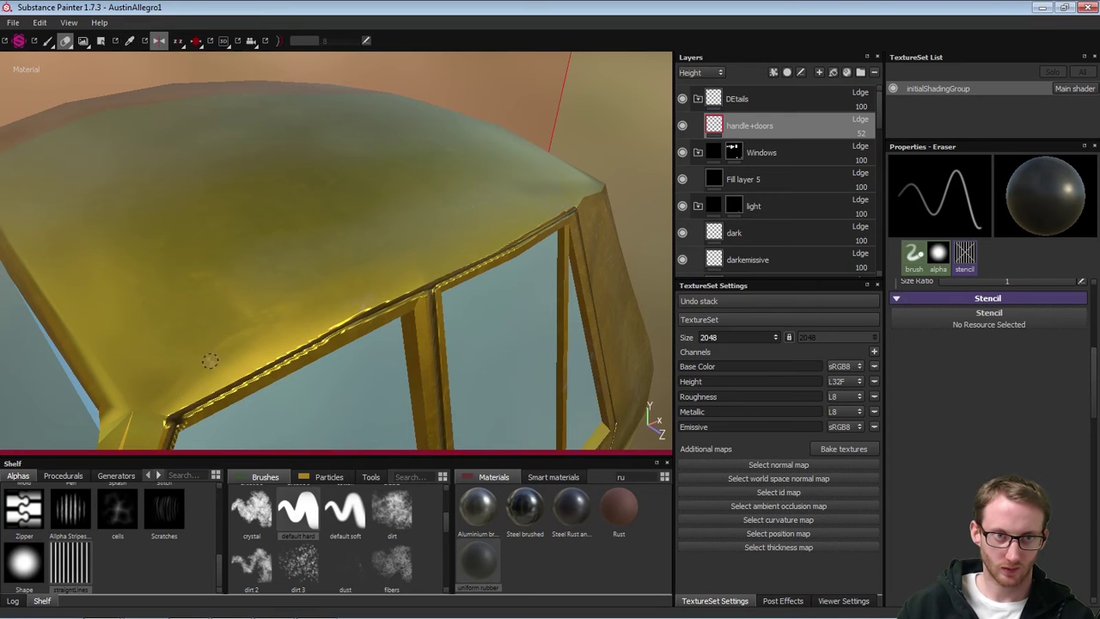
mouse_move(210, 361)
alt+mouse_down()
mouse_move(215, 317)
mouse_move(179, 373)
alt+mouse_up()
click(167, 405)
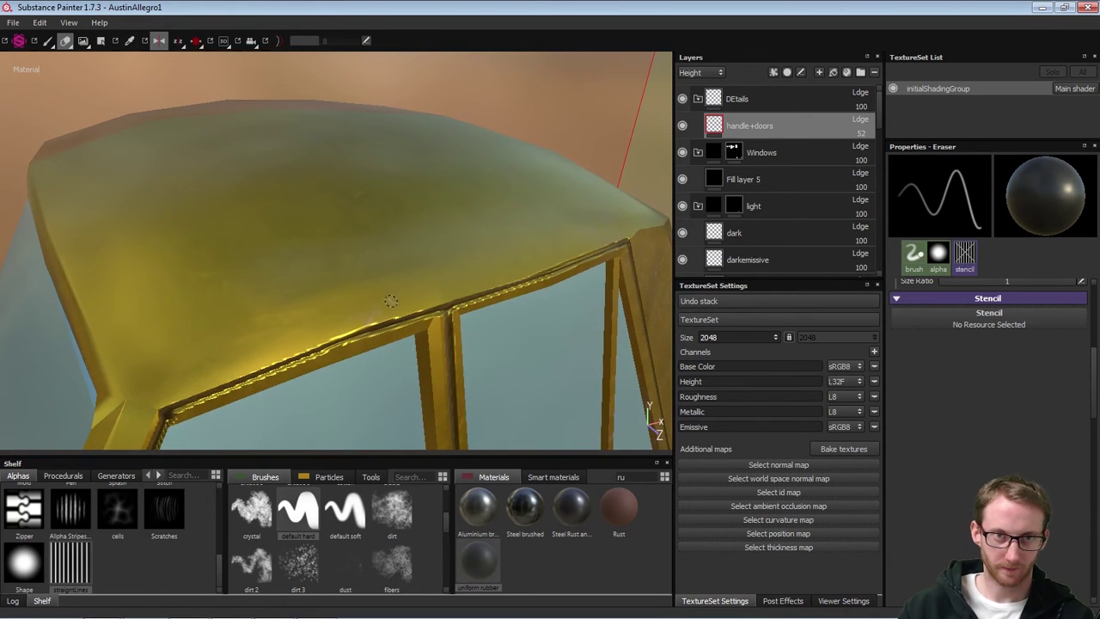
Erase stray seam paint at the lower rear corner of the rear side window, above the door handle
alt+drag(391, 300, 439, 159)
alt+drag(367, 252, 464, 273)
scroll(473, 285, down, 3)
alt+middle_drag(478, 292, 359, 191)
scroll(359, 191, up, 2)
alt+drag(378, 275, 392, 236)
scroll(381, 271, up, 3)
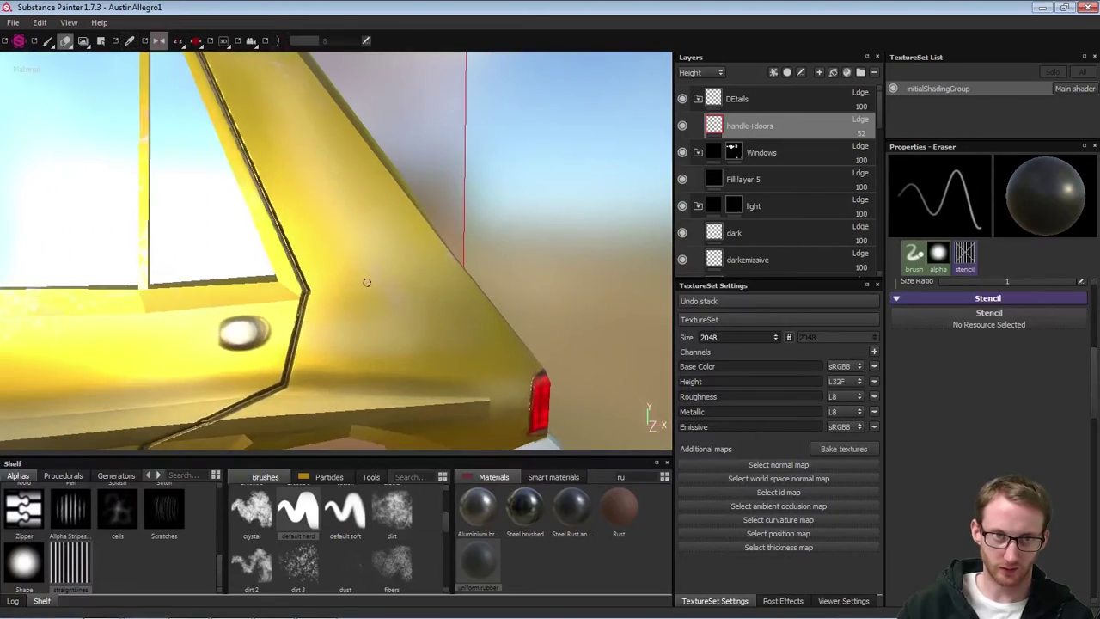
alt+drag(367, 282, 359, 301)
click(310, 293)
Paint a straight seam across the boot lid below the rear window, joining the upper ends of its two side seams
alt+drag(506, 290, 454, 258)
scroll(454, 257, down, 5)
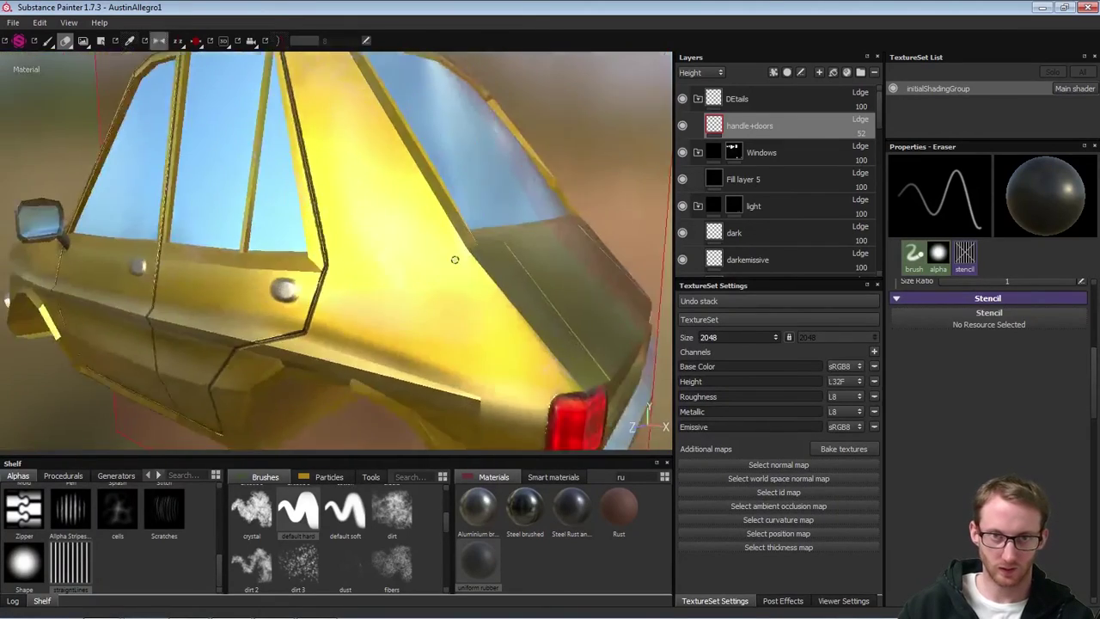
alt+drag(550, 294, 371, 247)
alt+right_drag(377, 258, 481, 296)
alt+drag(404, 280, 378, 322)
alt+right_drag(386, 313, 489, 331)
alt+drag(379, 203, 386, 289)
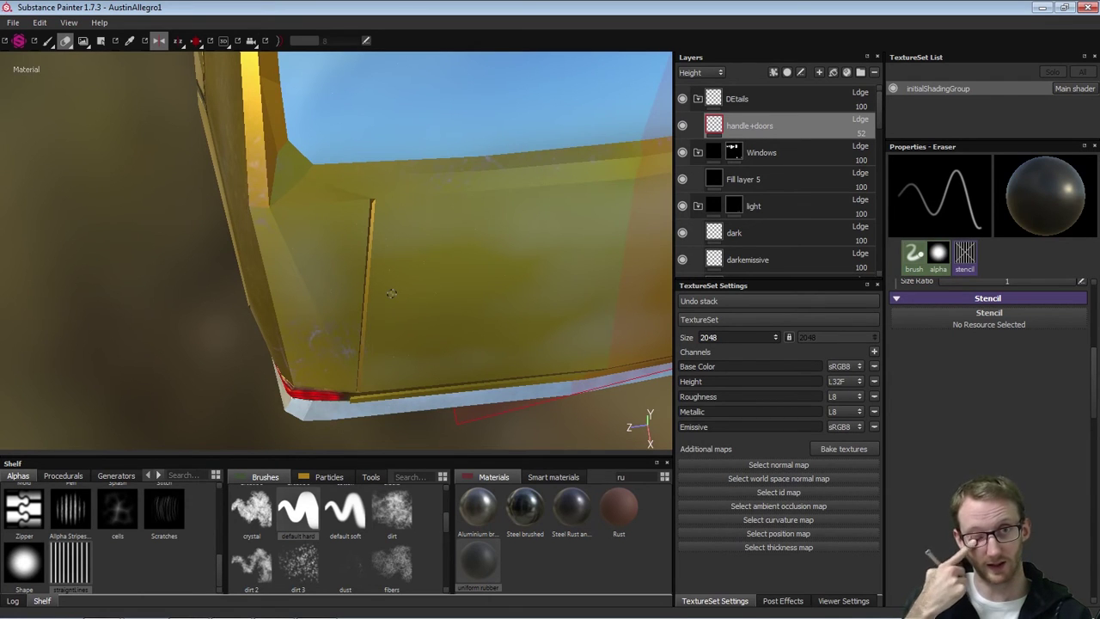
alt+drag(433, 192, 436, 111)
alt+right_drag(432, 269, 249, 268)
alt+middle_drag(464, 258, 258, 279)
alt+drag(369, 258, 407, 274)
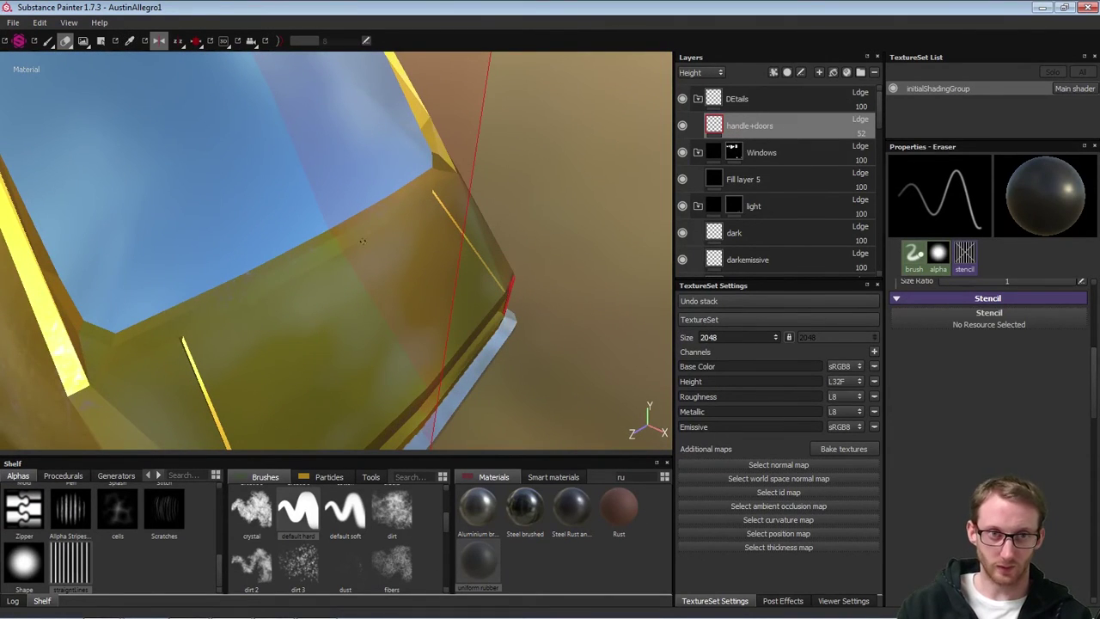
key(1)
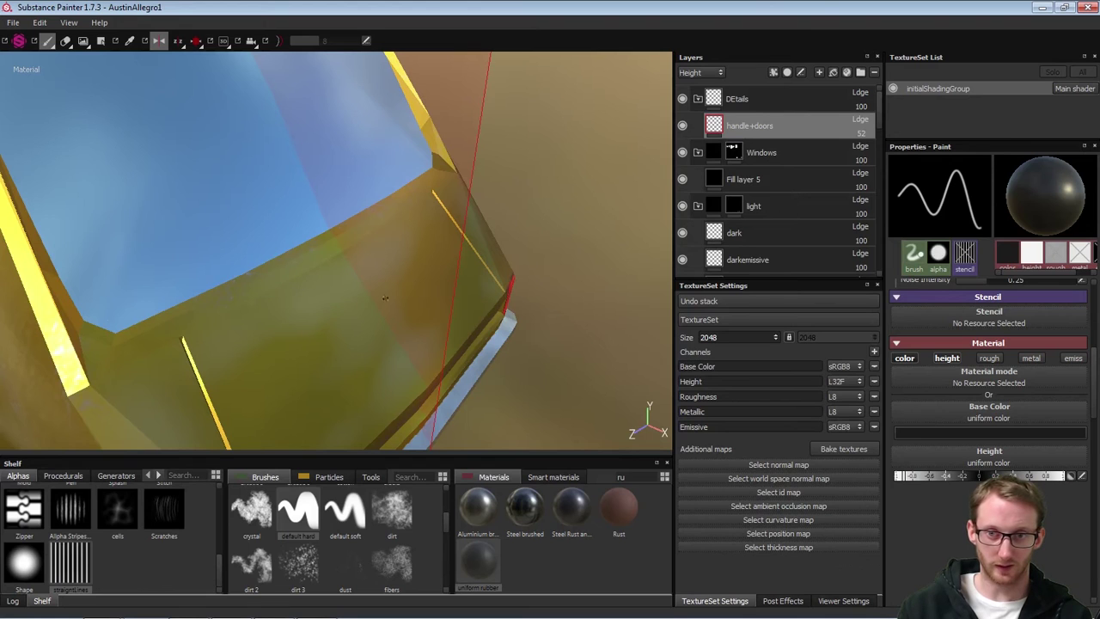
alt+drag(440, 237, 219, 306)
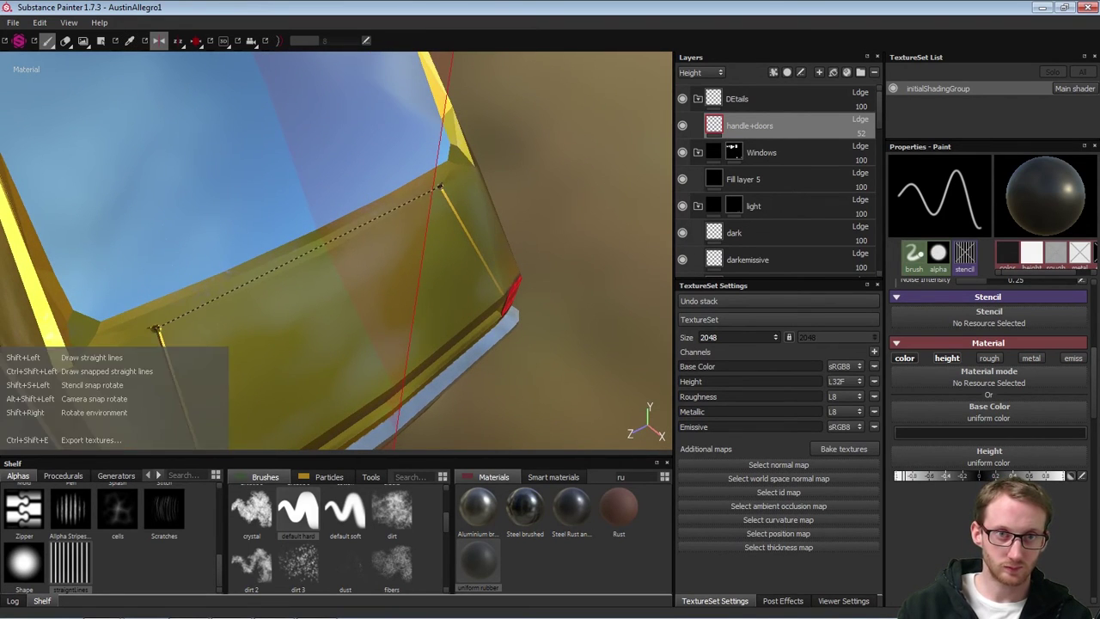
shift+click(441, 187)
Examine the boot lid seams and their corners up close and from behind the car
mouse_move(477, 292)
alt+mouse_down()
mouse_move(400, 282)
mouse_move(324, 238)
mouse_move(373, 214)
mouse_move(213, 253)
alt+mouse_up()
alt+drag(434, 234, 401, 289)
alt+right_drag(402, 289, 513, 319)
alt+drag(513, 320, 486, 343)
alt+middle_drag(486, 344, 551, 434)
key(e)
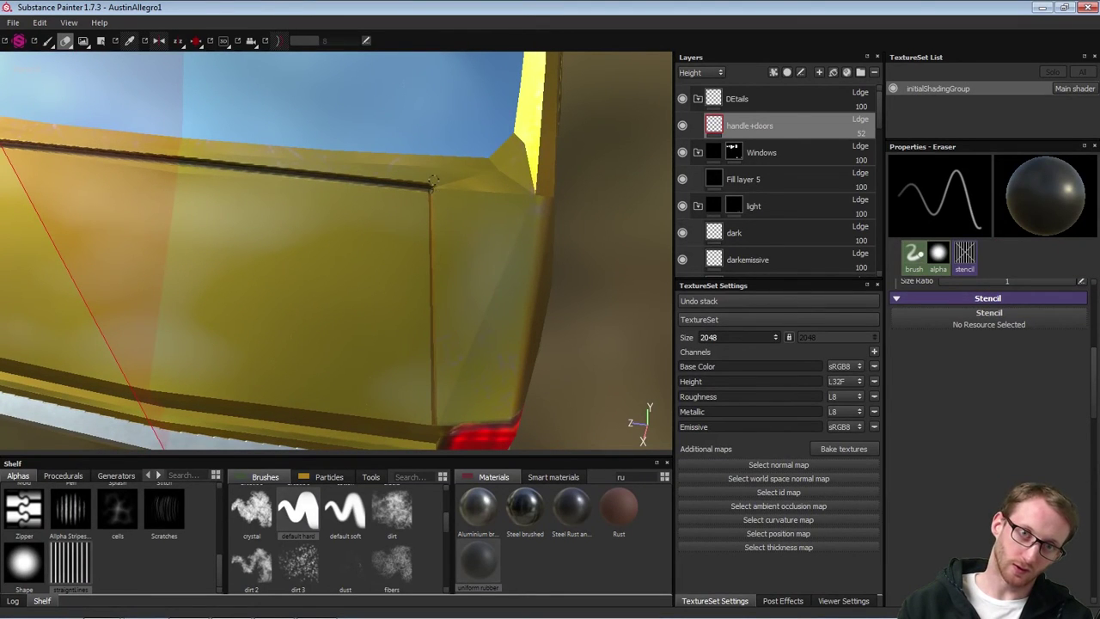
alt+right_drag(468, 189, 361, 190)
alt+drag(171, 210, 30, 203)
alt+right_drag(307, 238, 493, 255)
alt+drag(267, 249, 417, 292)
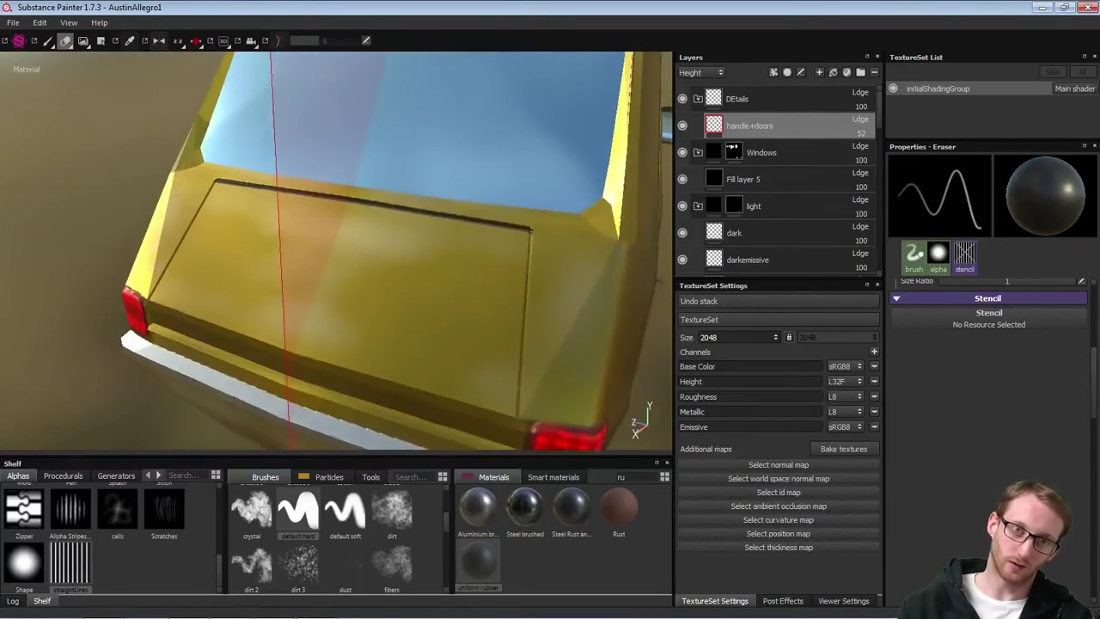
alt+drag(331, 266, 423, 265)
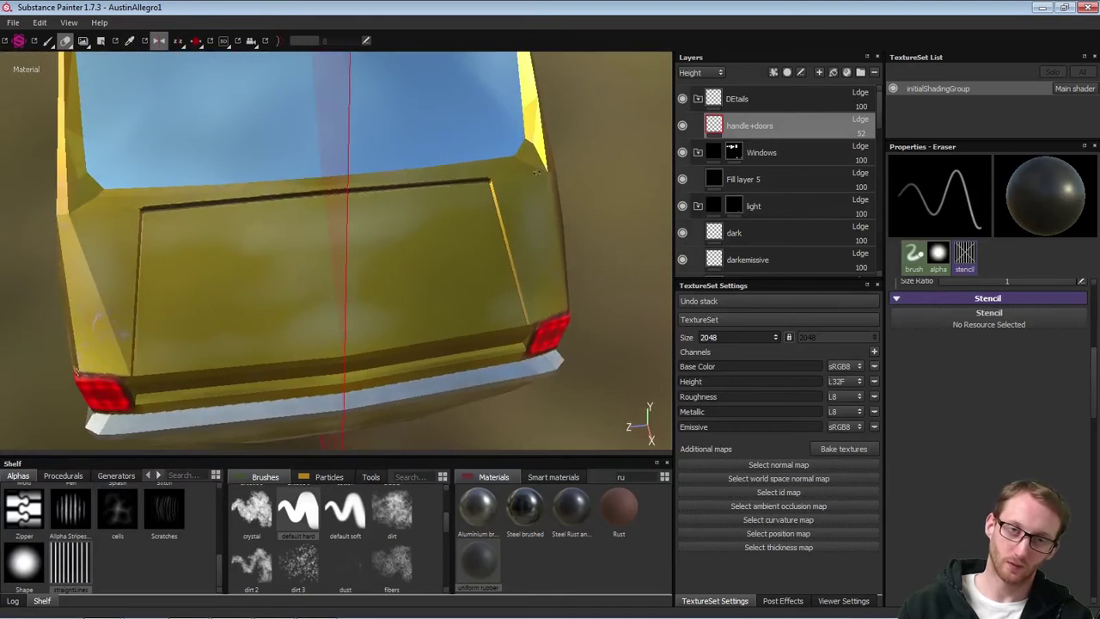
alt+drag(358, 221, 297, 212)
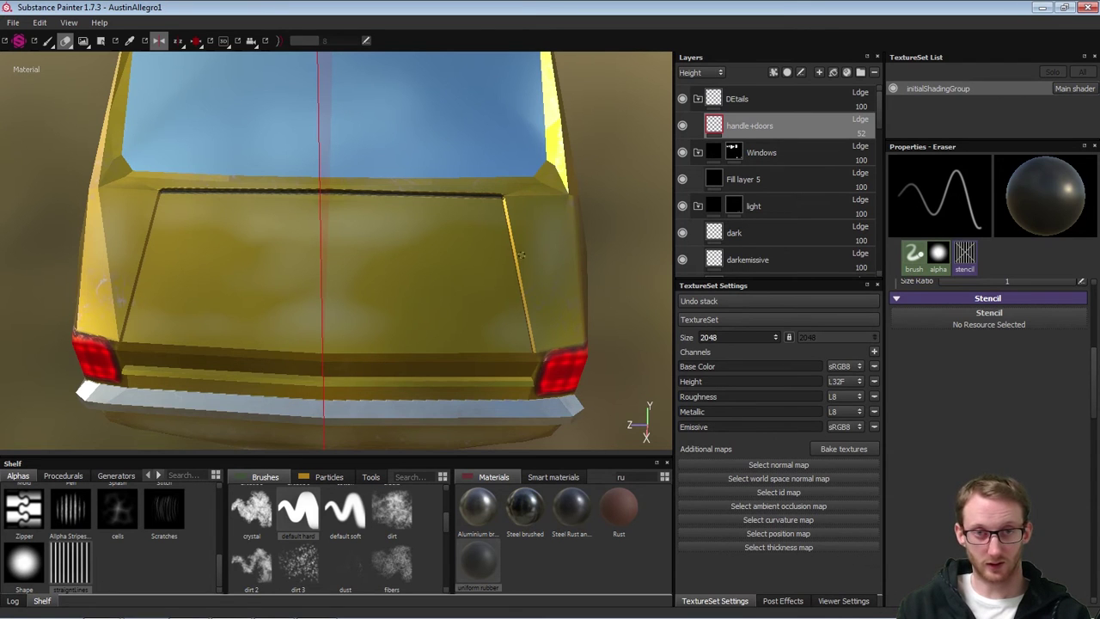
Set the Base Color channel opacity of the handle+doors layer to 86
alt+right_drag(520, 254, 332, 244)
alt+drag(548, 229, 443, 238)
alt+right_drag(437, 238, 425, 242)
alt+middle_drag(559, 248, 396, 252)
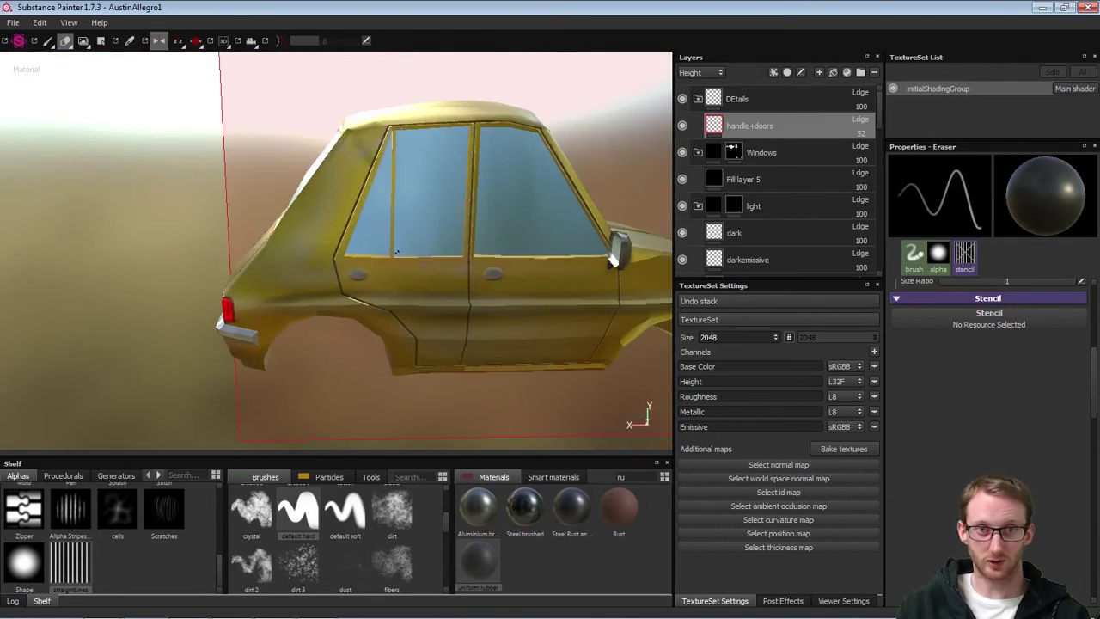
alt+shift+drag(532, 244, 510, 235)
alt+right_drag(472, 258, 492, 300)
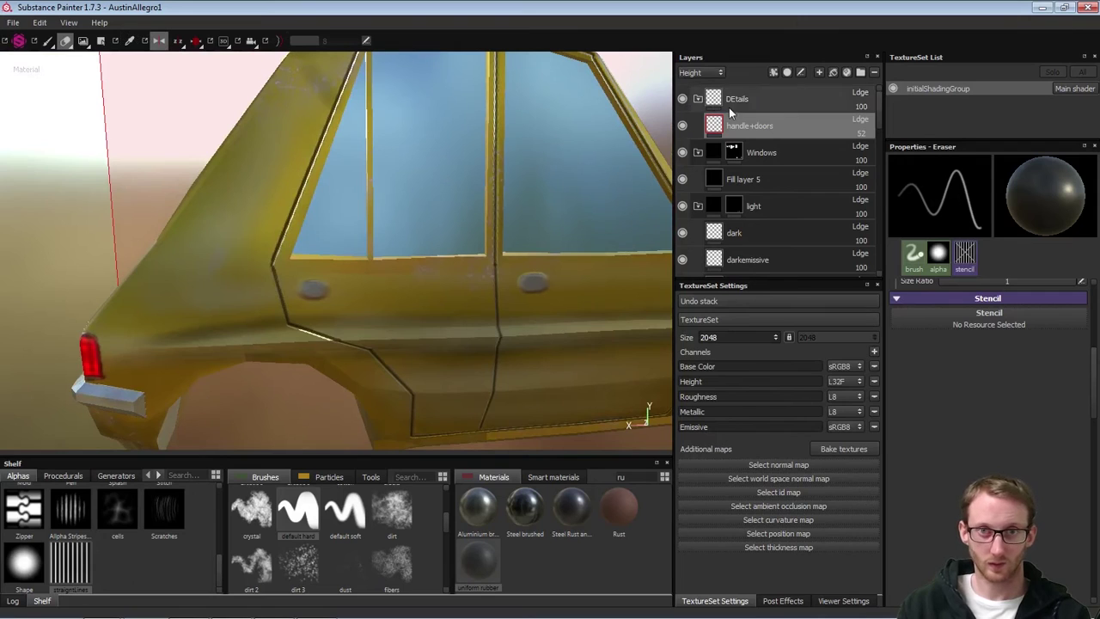
click(714, 73)
click(696, 84)
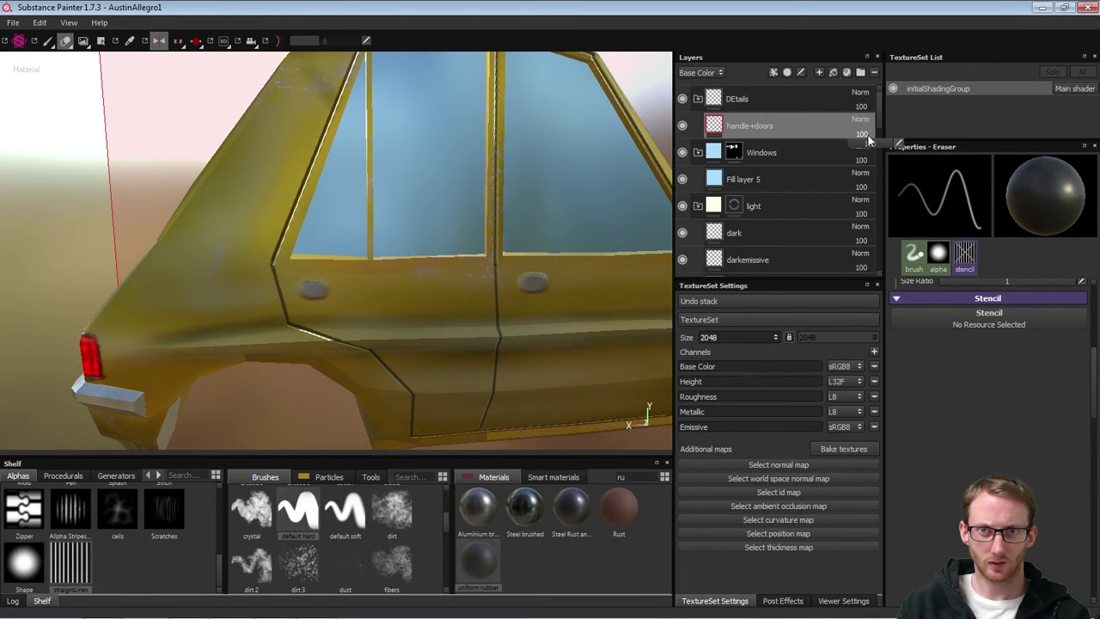
mouse_move(888, 147)
mouse_down()
mouse_move(860, 152)
mouse_move(880, 149)
mouse_up()
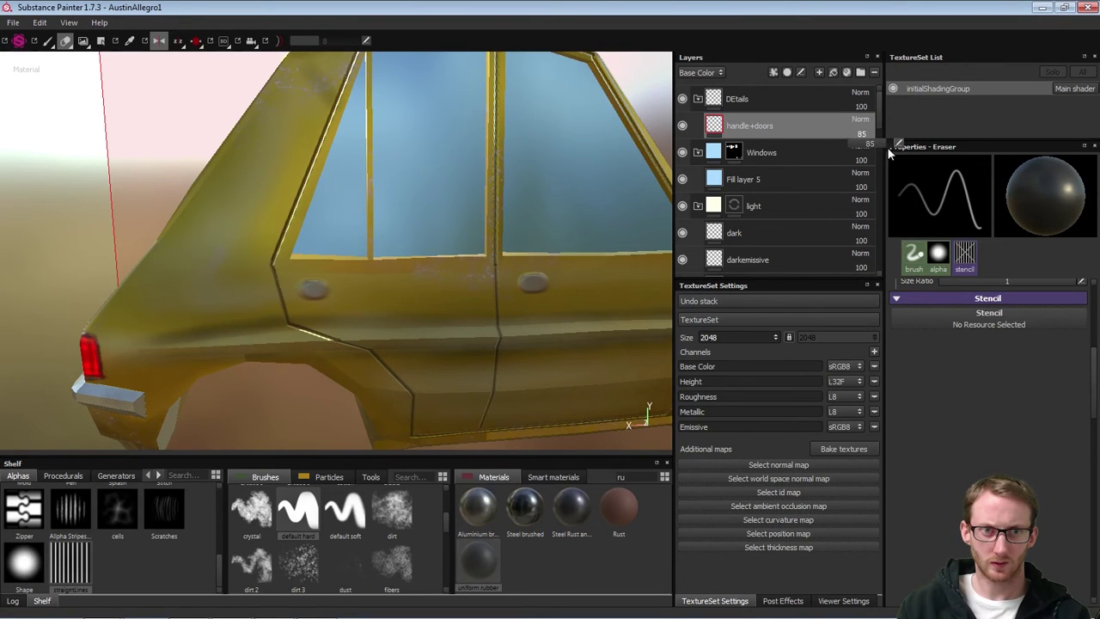
Examine the whole car body from the sides, rear and front, including the door seams, grille and bonnet
alt+drag(478, 248, 522, 230)
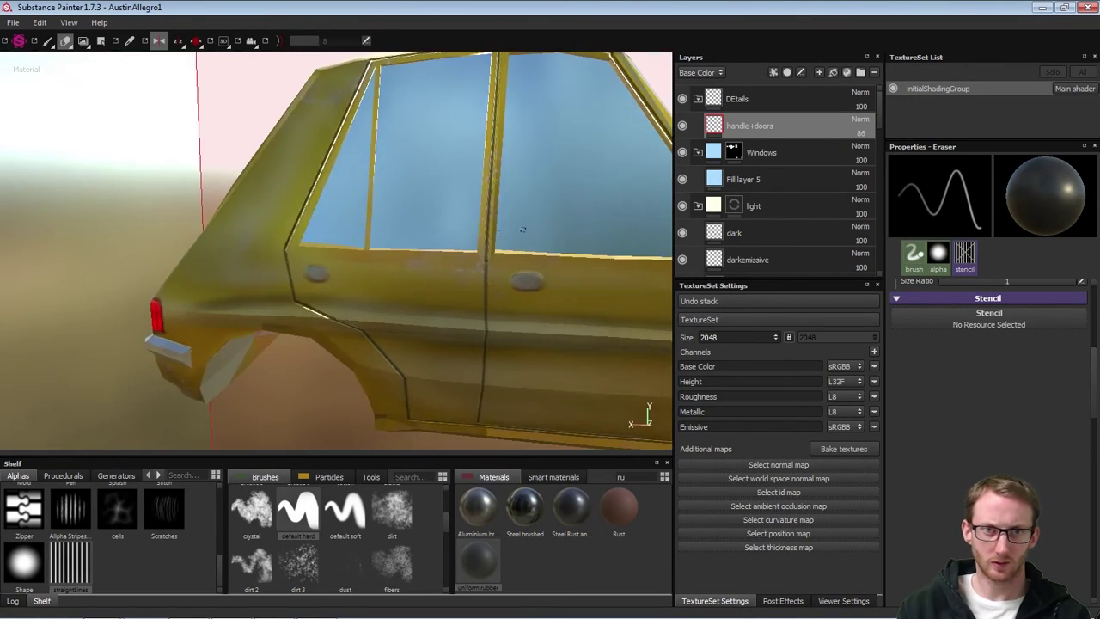
scroll(522, 229, down, 5)
alt+middle_drag(522, 229, 378, 227)
alt+drag(378, 227, 520, 260)
alt+right_drag(521, 259, 560, 286)
alt+middle_drag(560, 286, 238, 209)
alt+drag(459, 247, 434, 145)
alt+right_drag(491, 198, 508, 255)
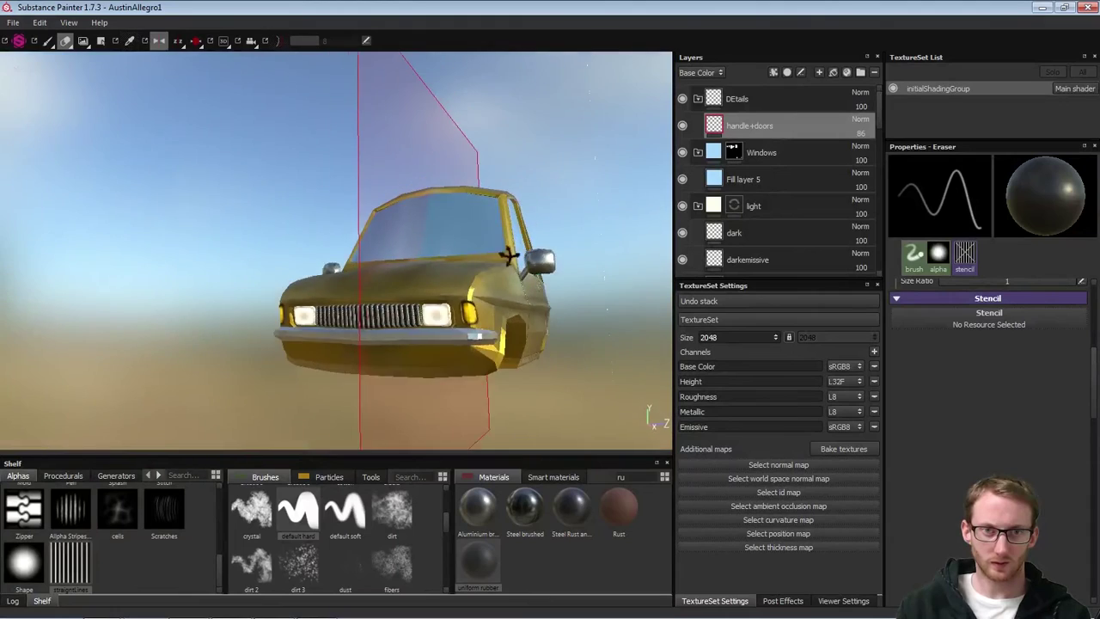
alt+drag(508, 255, 331, 267)
alt+right_drag(331, 267, 390, 284)
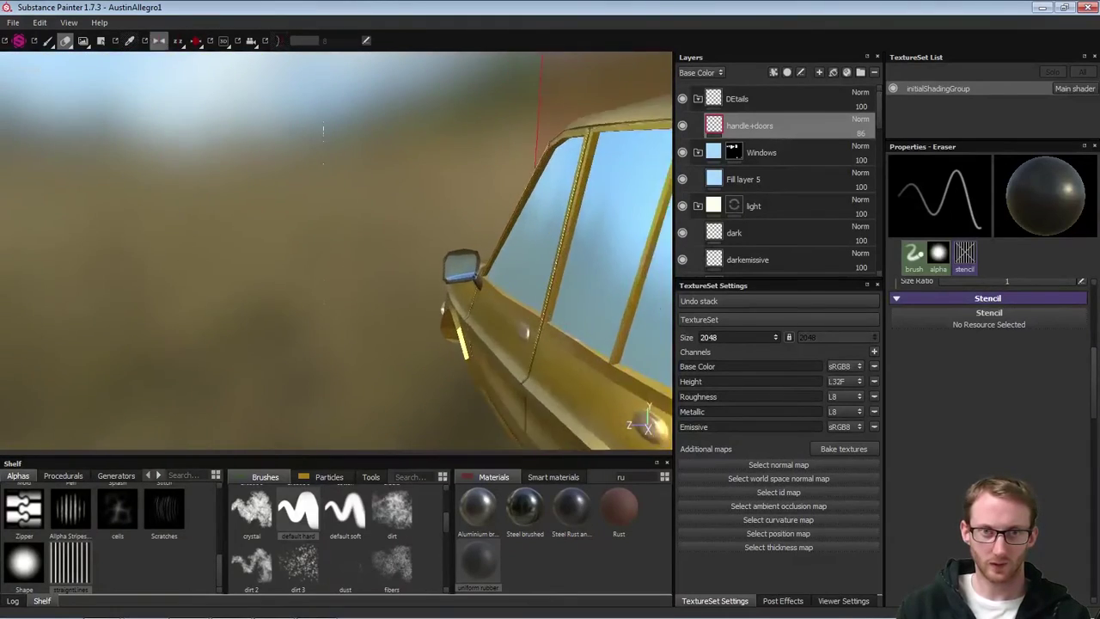
alt+drag(460, 271, 391, 265)
alt+right_drag(391, 265, 433, 288)
alt+drag(434, 288, 577, 268)
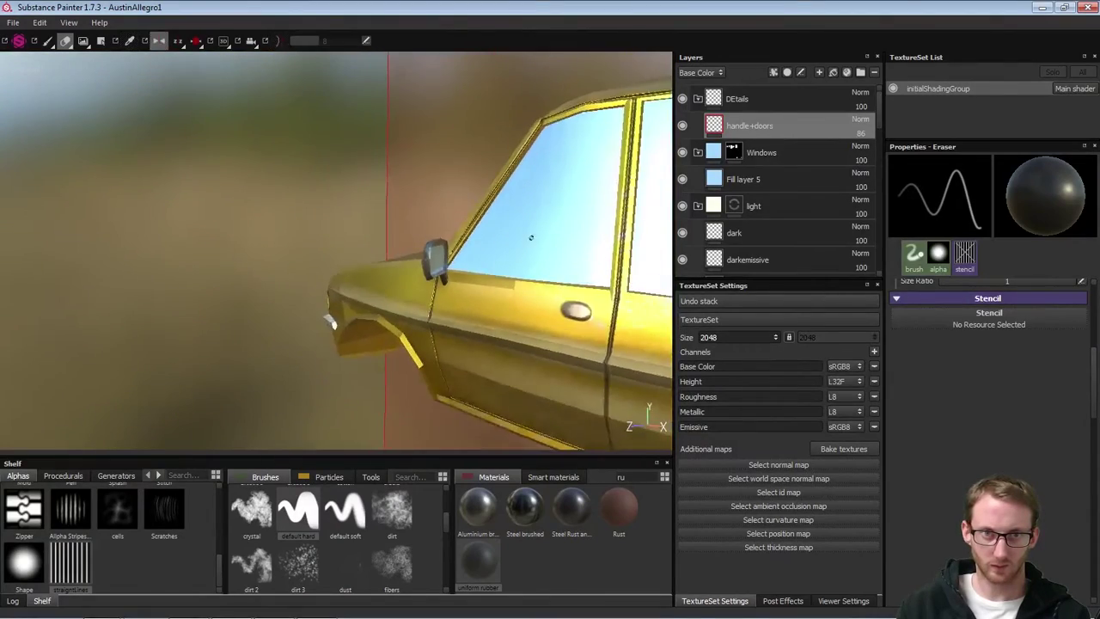
alt+middle_drag(531, 238, 321, 171)
alt+drag(321, 171, 555, 260)
alt+right_drag(555, 259, 536, 246)
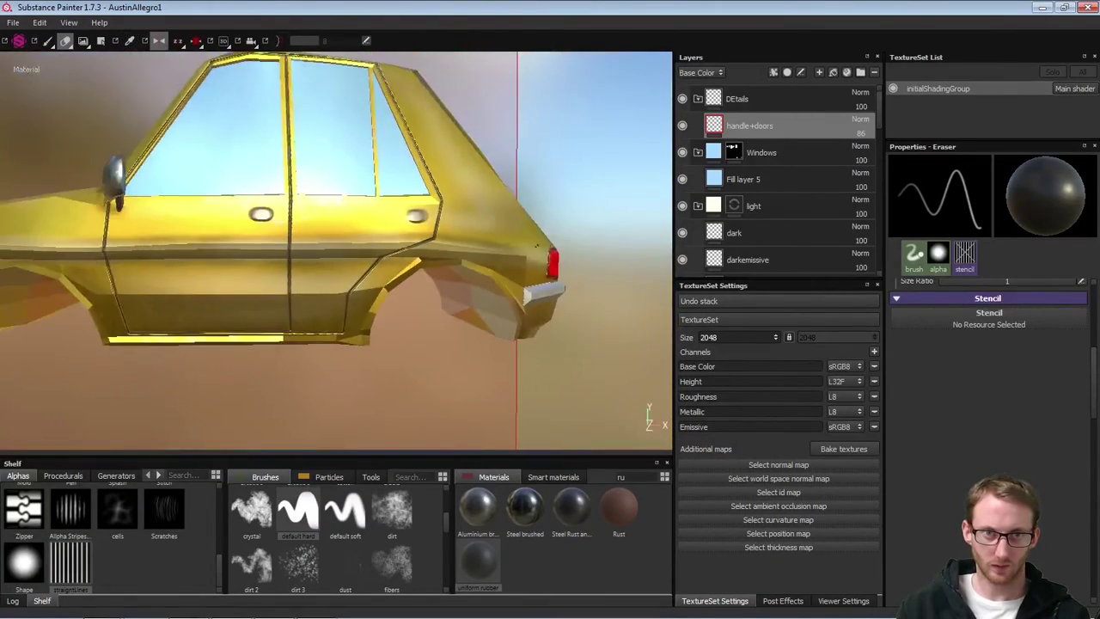
alt+drag(536, 245, 224, 249)
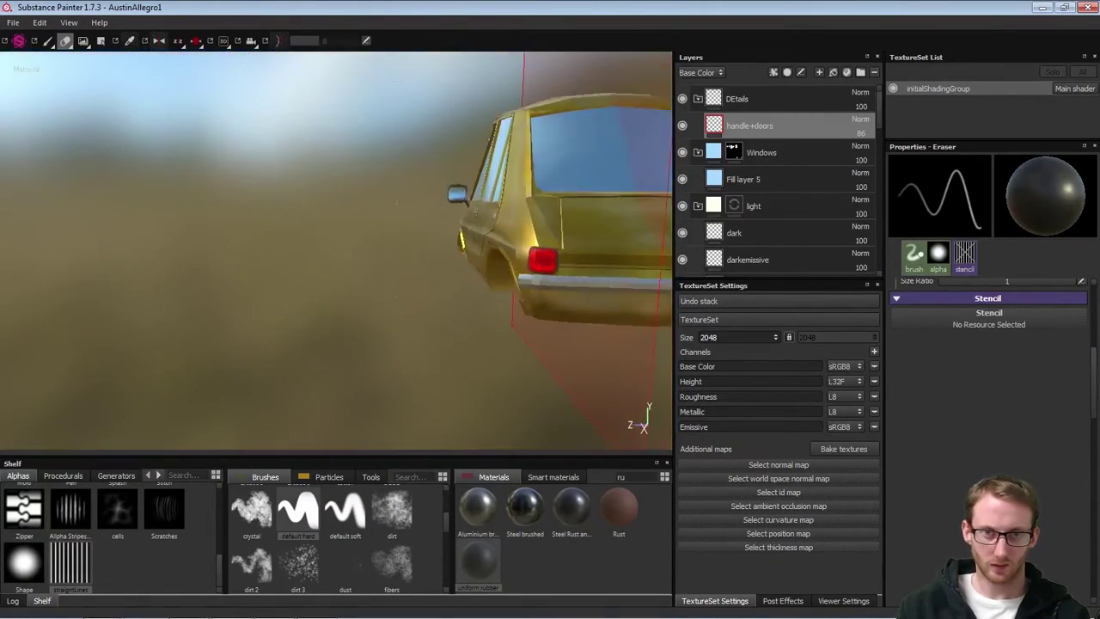
alt+drag(456, 254, 311, 268)
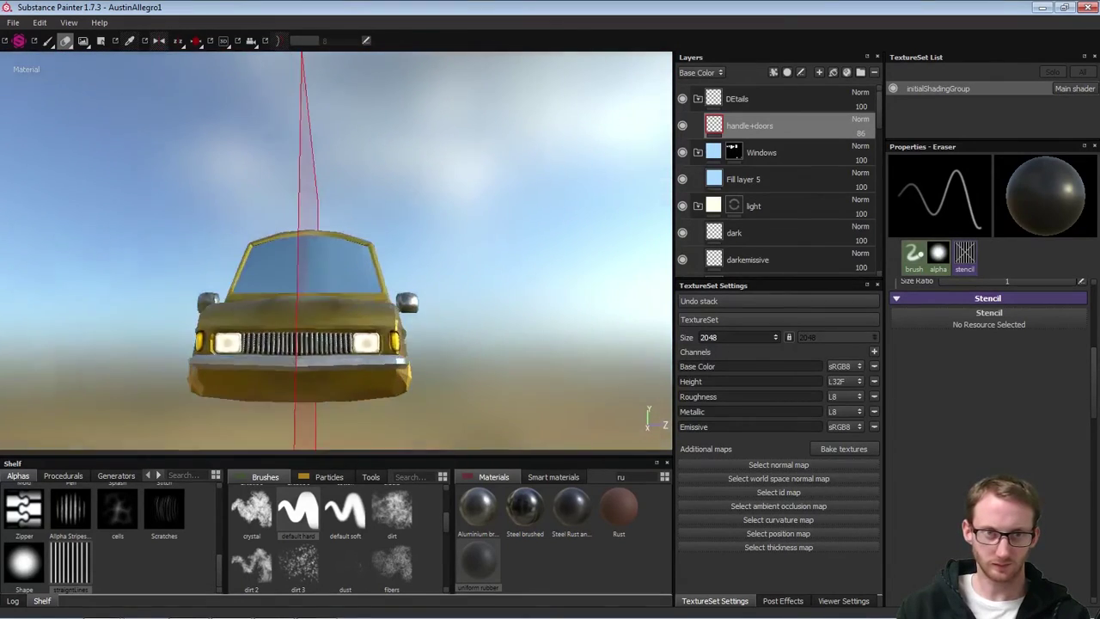
alt+right_drag(311, 268, 506, 377)
alt+middle_drag(507, 378, 507, 268)
alt+drag(507, 268, 490, 288)
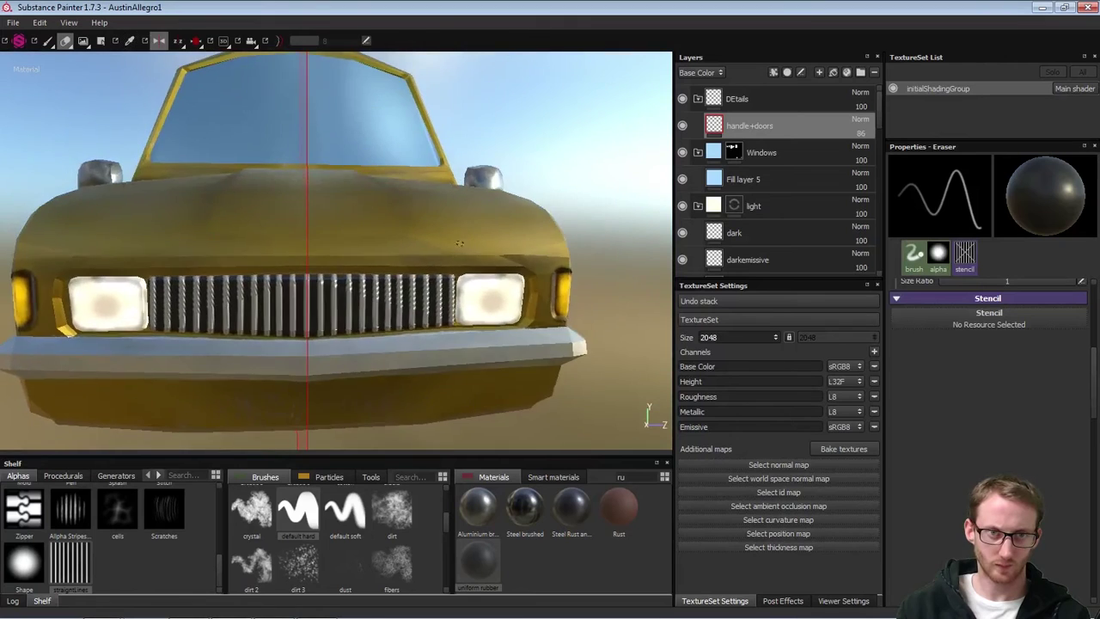
alt+right_drag(489, 287, 185, 290)
alt+drag(309, 270, 404, 322)
Add a new paint layer directly below the handle+doors layer and rename it dirt
click(811, 102)
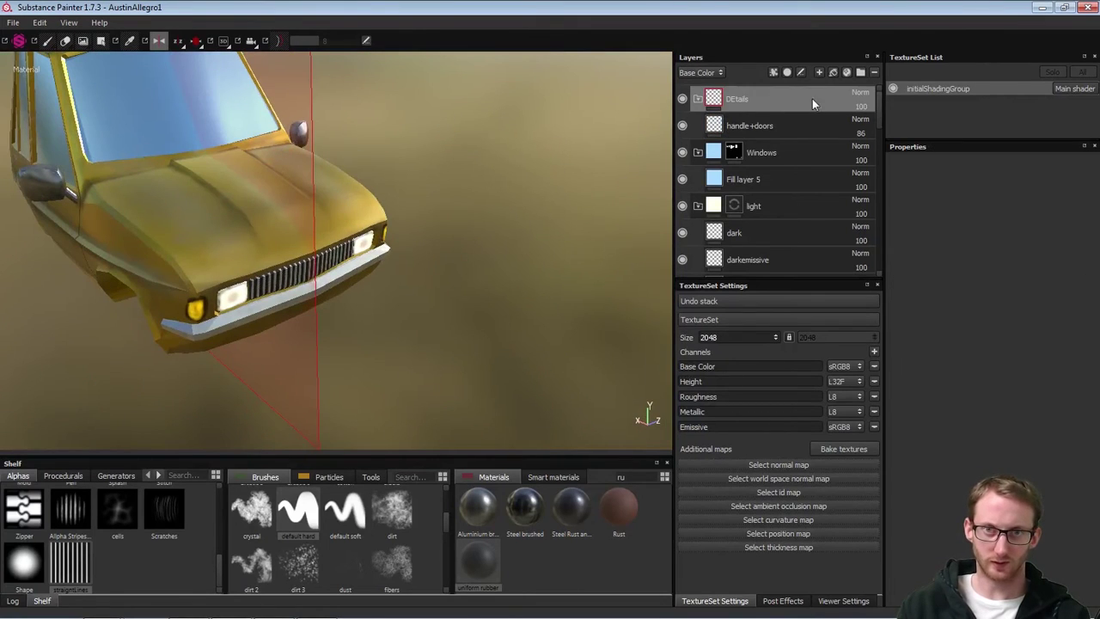
click(820, 73)
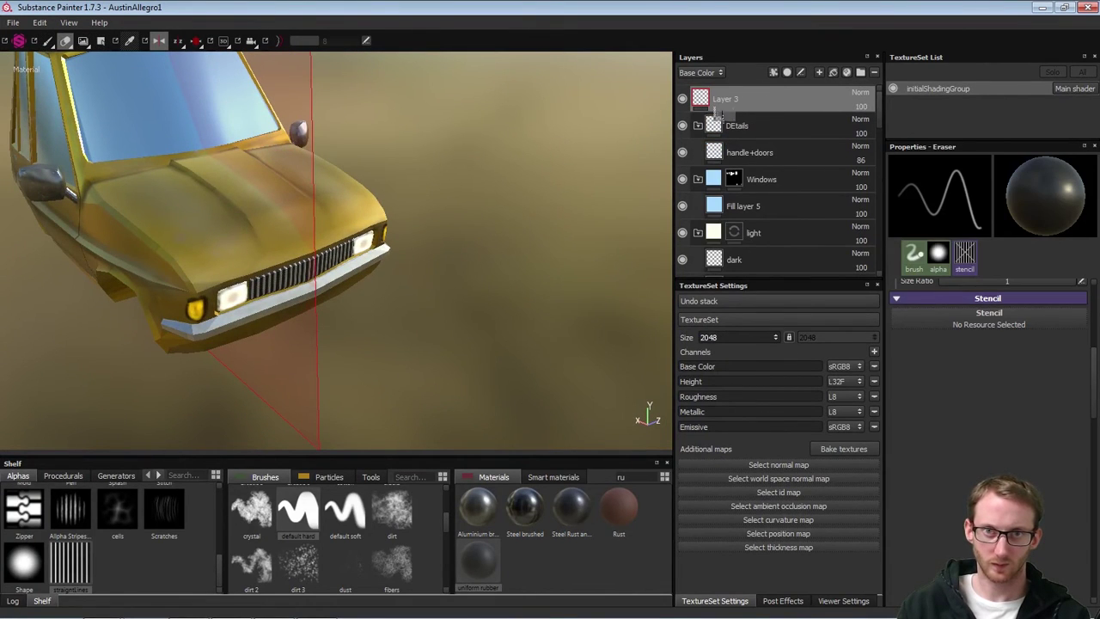
drag(784, 116, 763, 127)
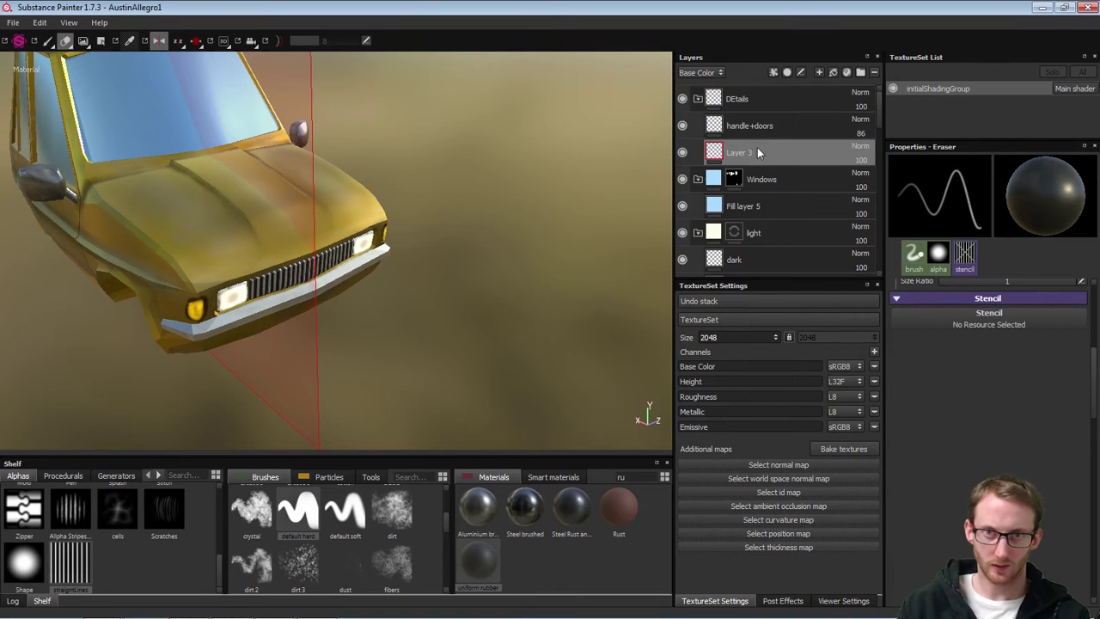
double_click(757, 152)
text(dirt)
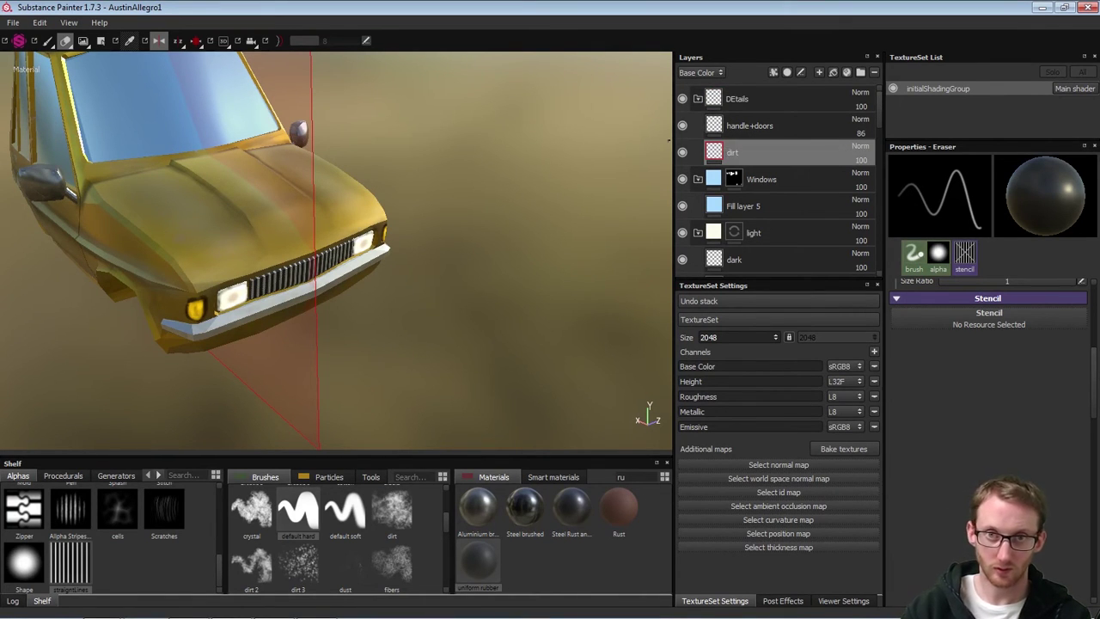
Turn off symmetry painting and clear the search filter on the material library
click(159, 41)
click(389, 519)
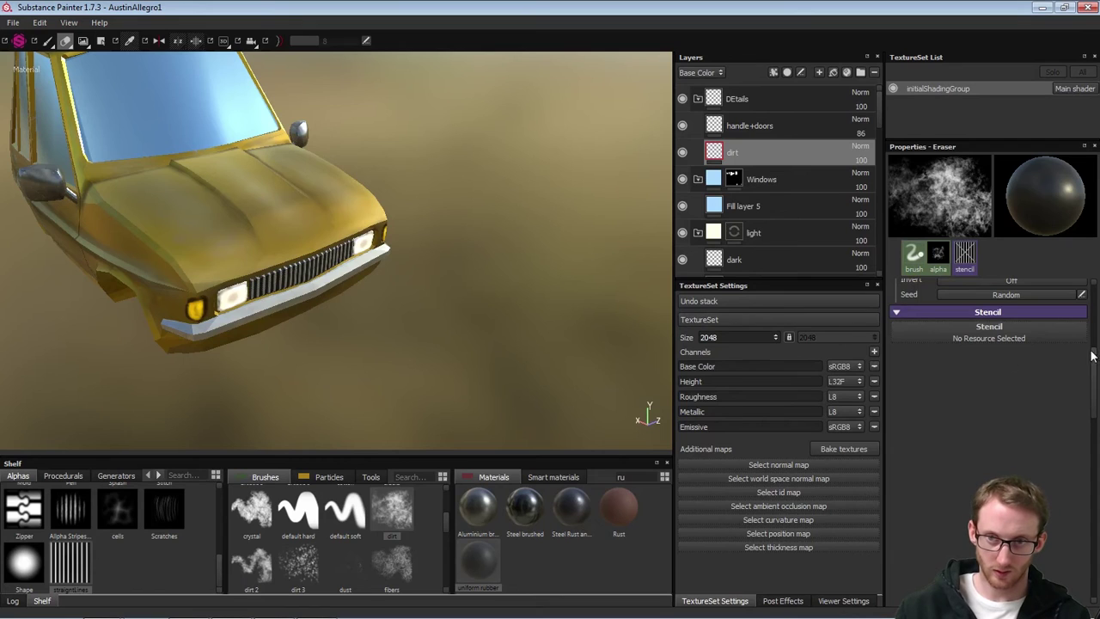
mouse_move(1094, 368)
mouse_down()
mouse_move(1087, 284)
mouse_move(1094, 312)
mouse_up()
key(1)
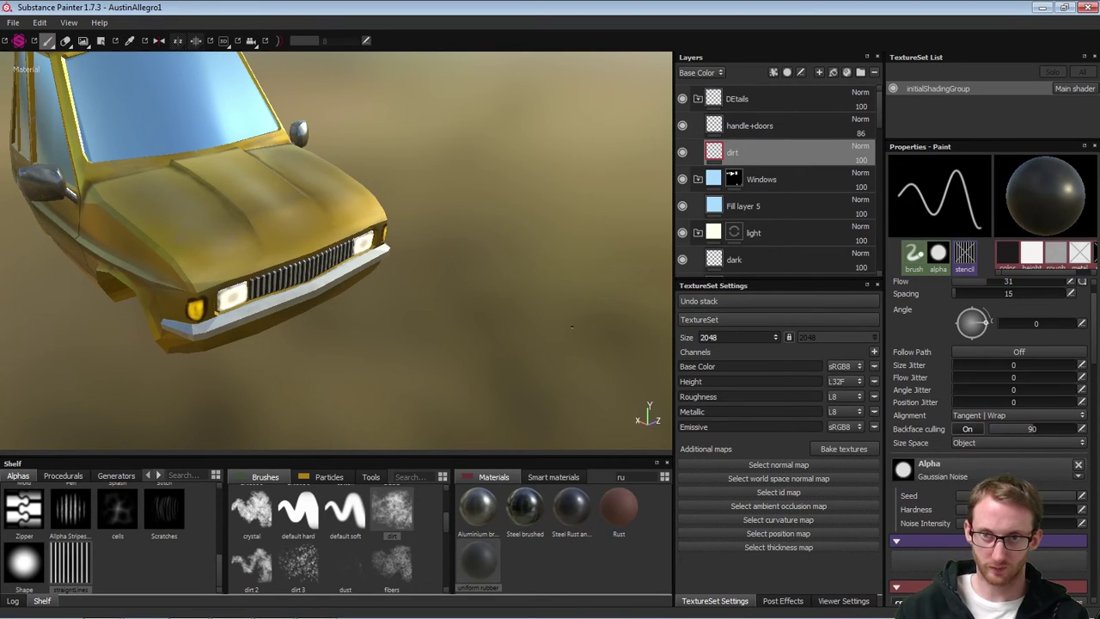
key(2)
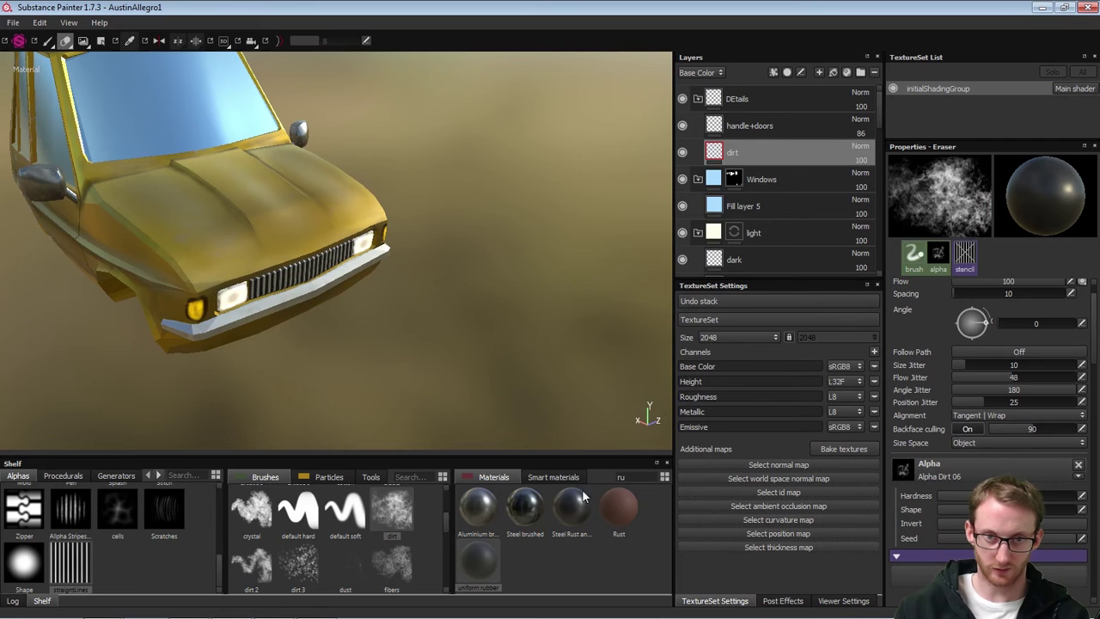
key(BackSpace)
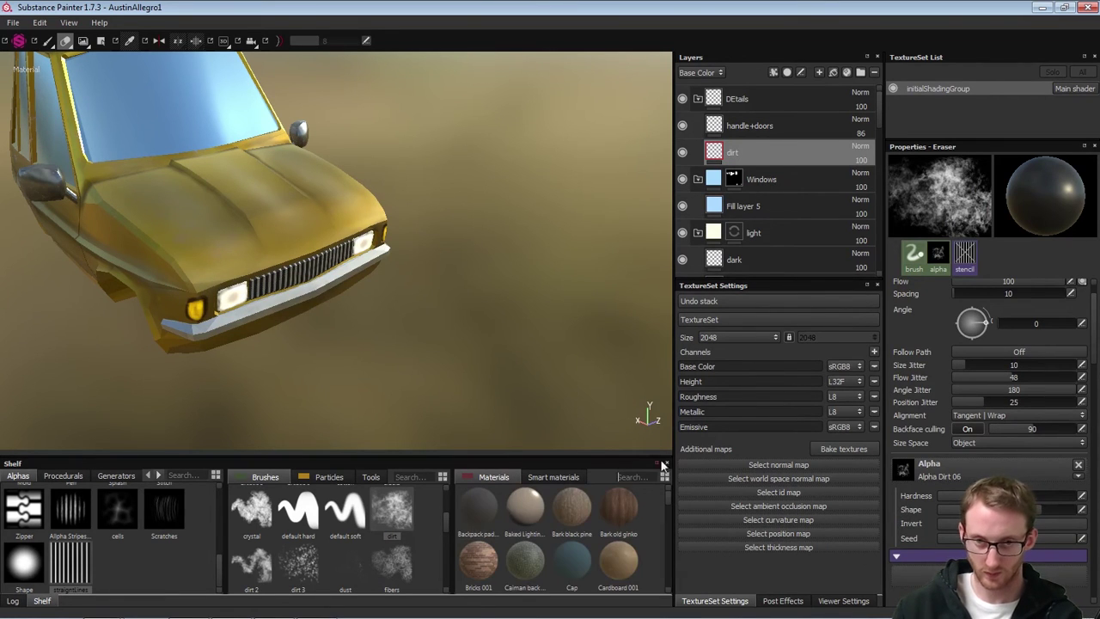
Set the eraser's brush preset to default soft
click(300, 512)
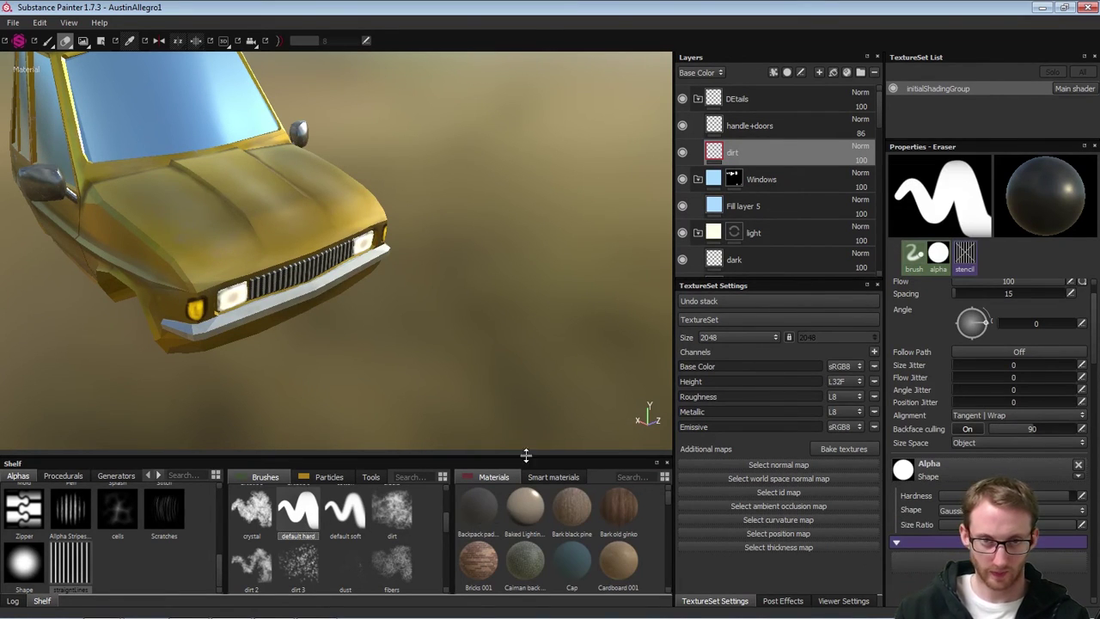
alt+drag(481, 292, 498, 316)
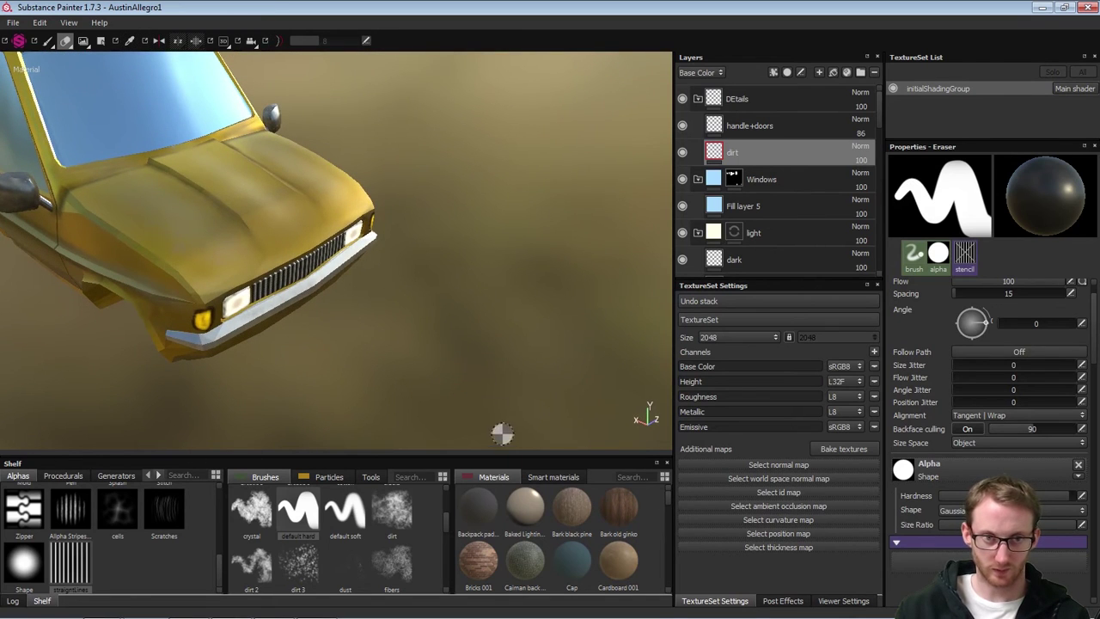
click(346, 513)
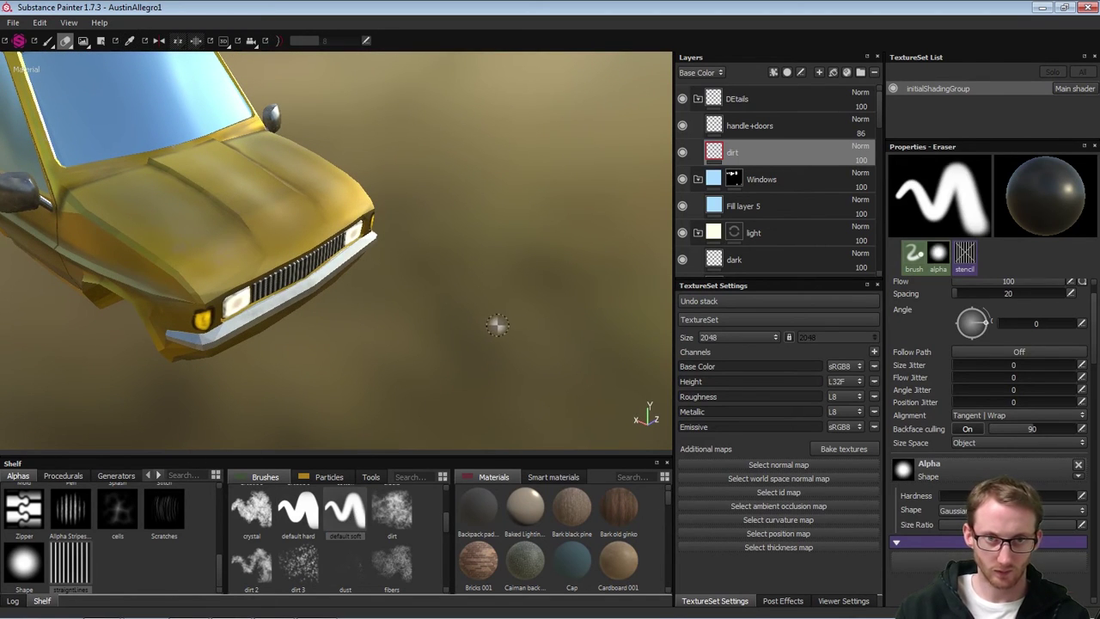
Choose the dirt brush for the Paint tool, enabling its rough and metal channels and disabling height
key(1)
click(412, 514)
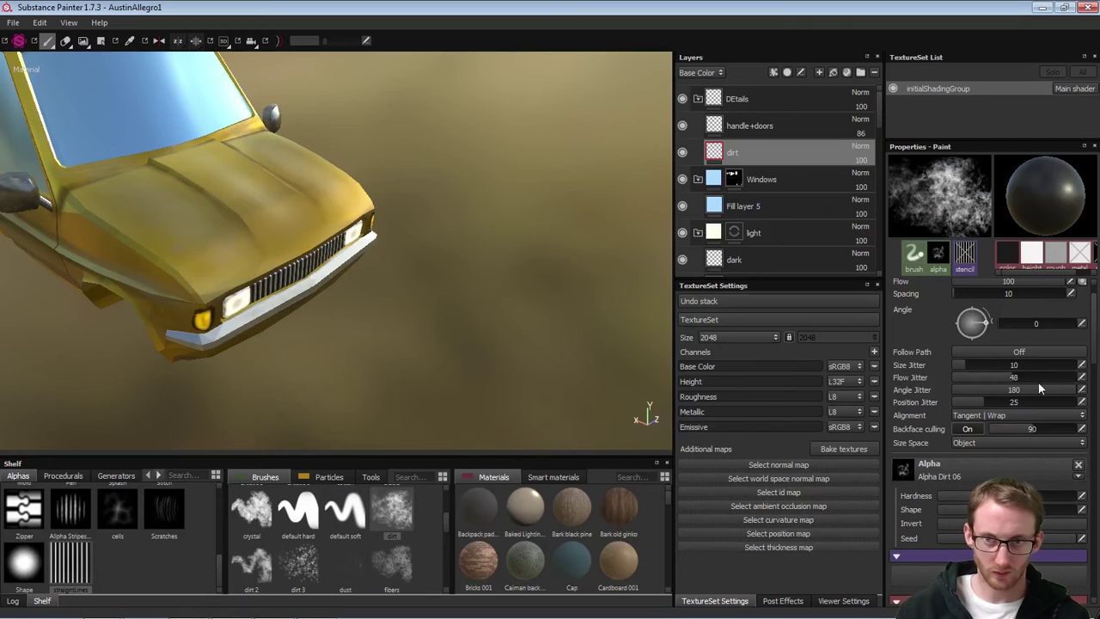
scroll(1092, 371, down, 1)
scroll(1095, 371, down, 2)
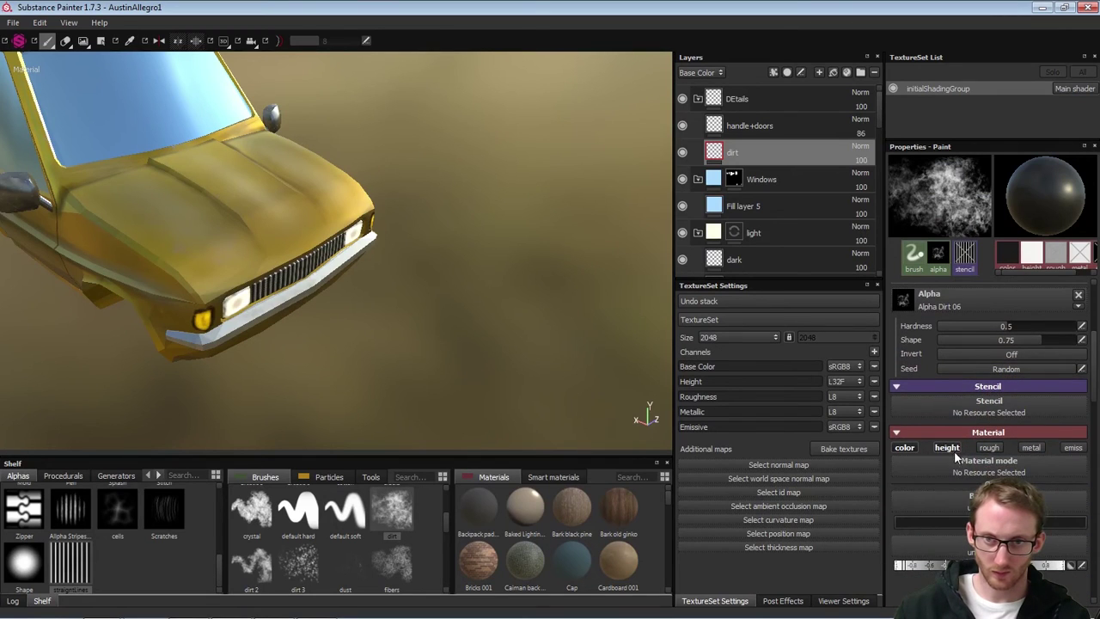
click(994, 450)
click(1031, 449)
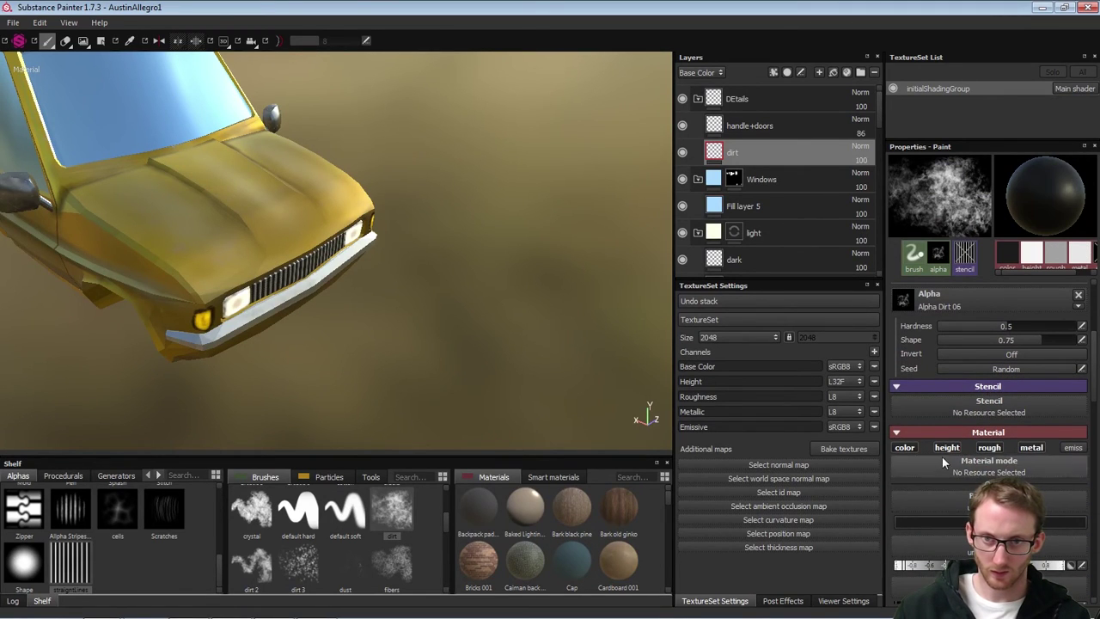
click(949, 448)
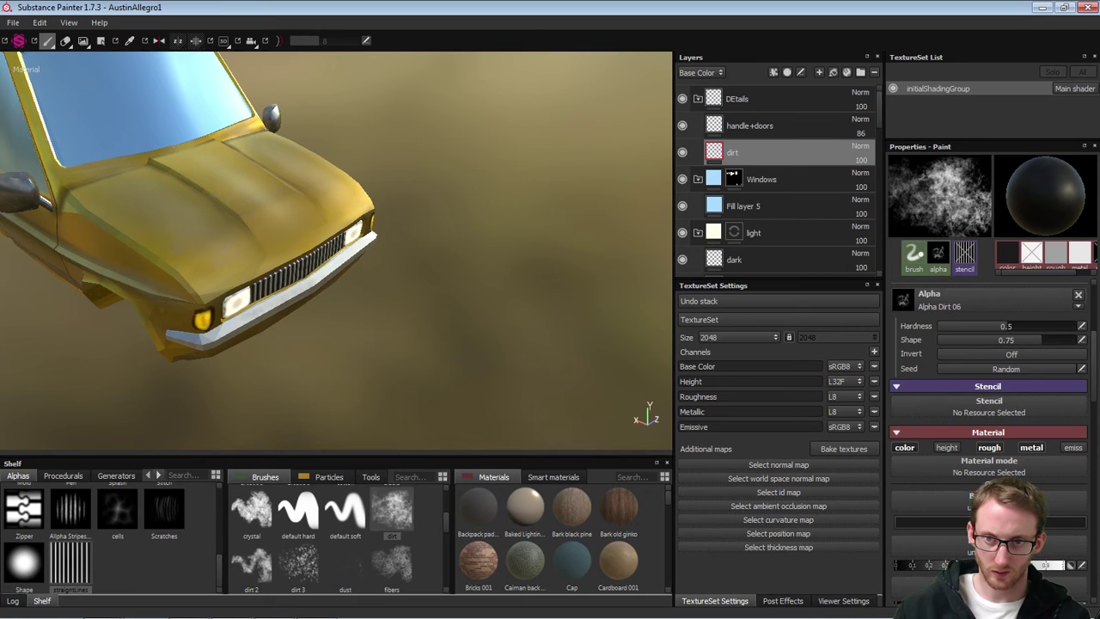
Set the paint's base color to a golden brown with red 0.294 and green 0.148
click(952, 521)
drag(902, 498, 926, 515)
drag(978, 543, 977, 555)
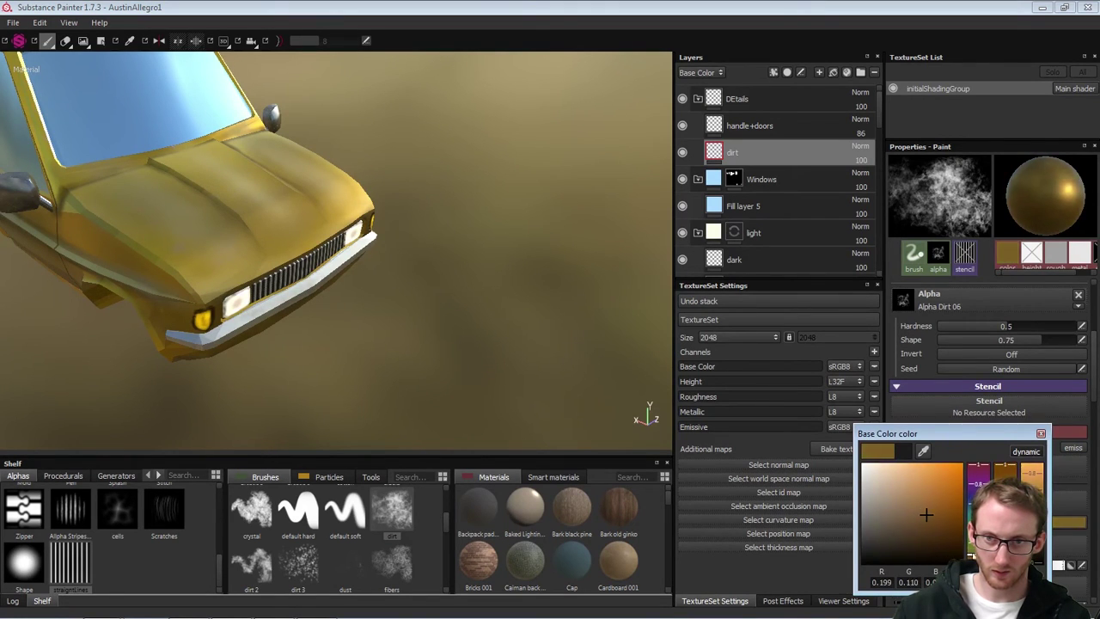
click(950, 481)
drag(953, 480, 962, 505)
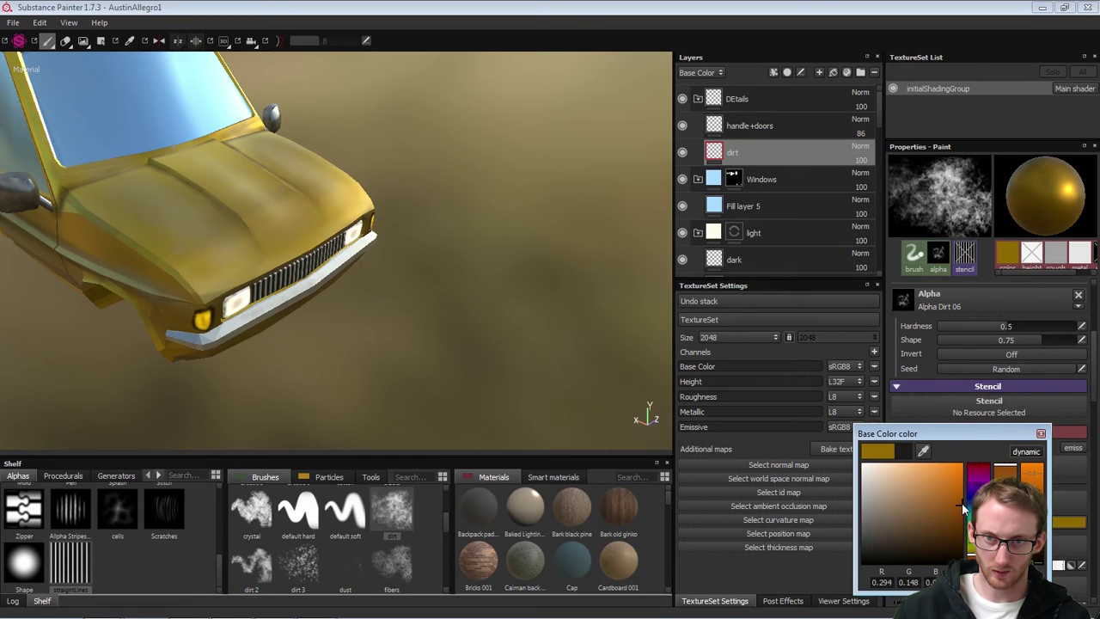
click(1040, 433)
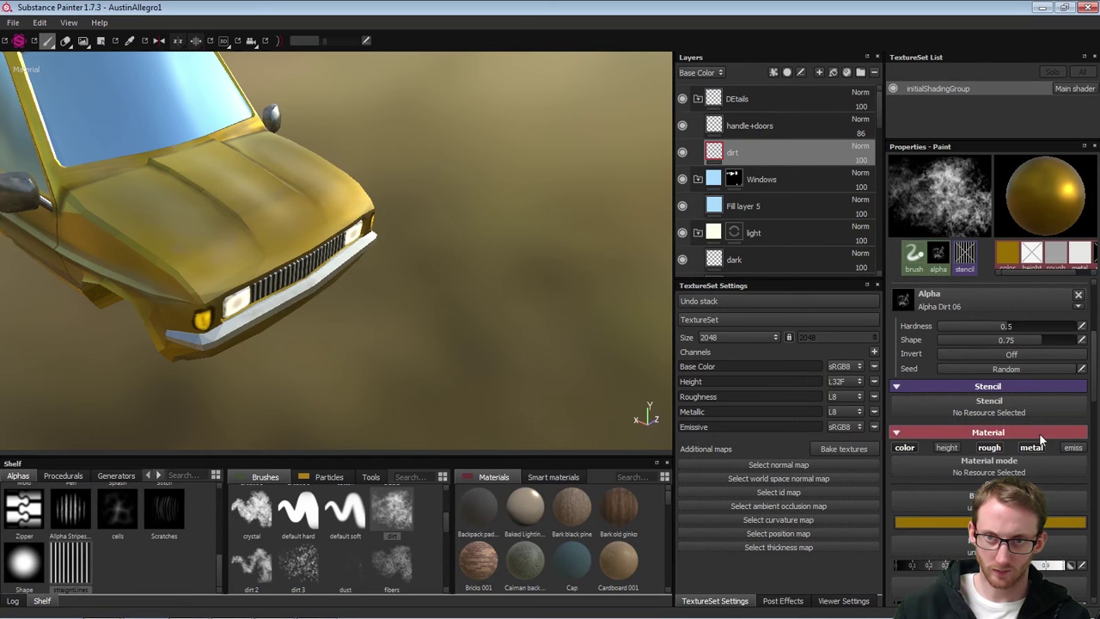
click(998, 447)
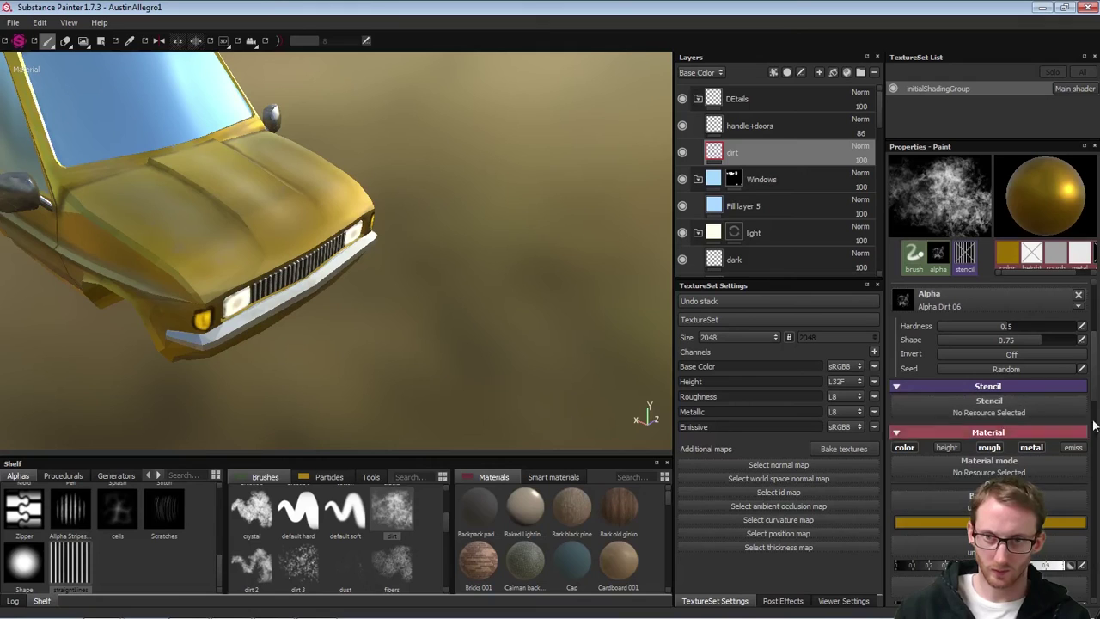
drag(1095, 392, 1096, 415)
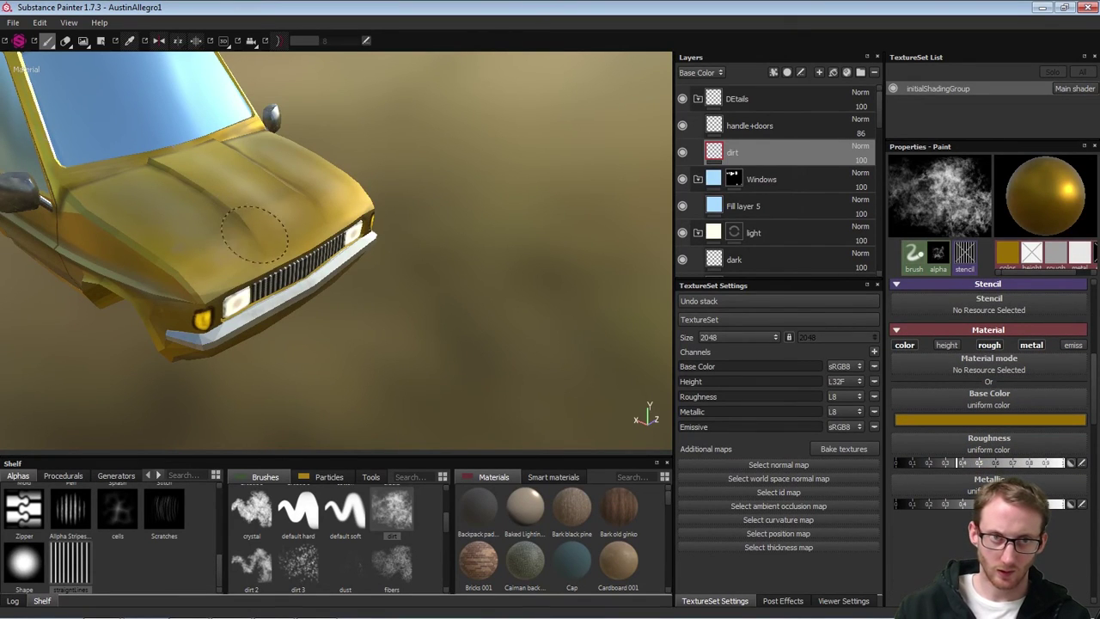
Search the material library for "un" and apply the uniform rubber material to the dirt brush
alt+right_drag(430, 254, 449, 352)
alt+drag(448, 352, 493, 326)
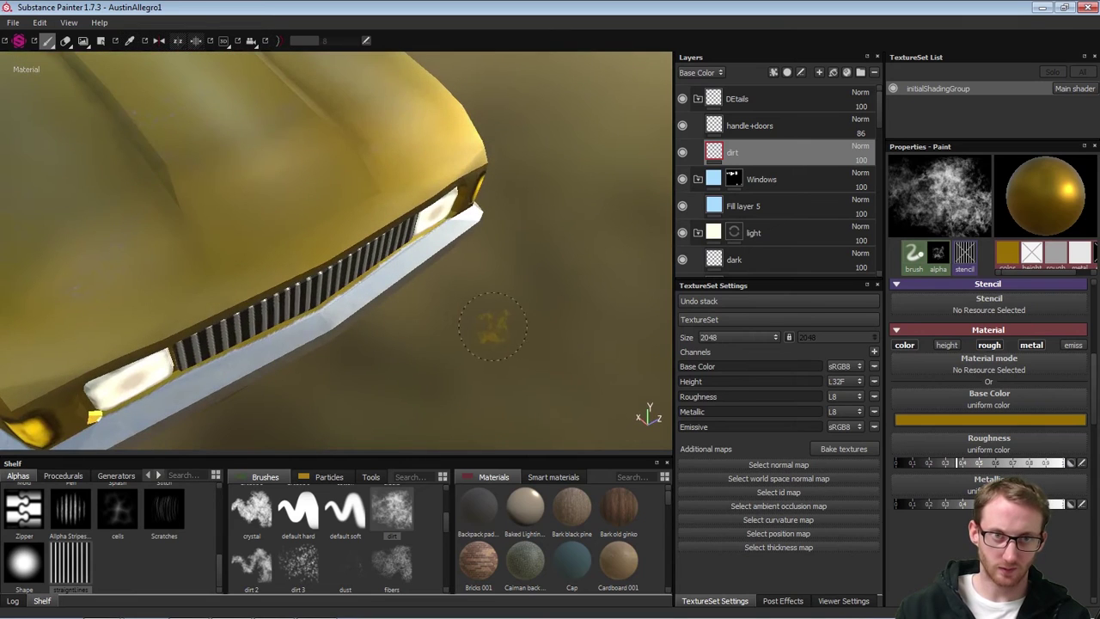
click(635, 476)
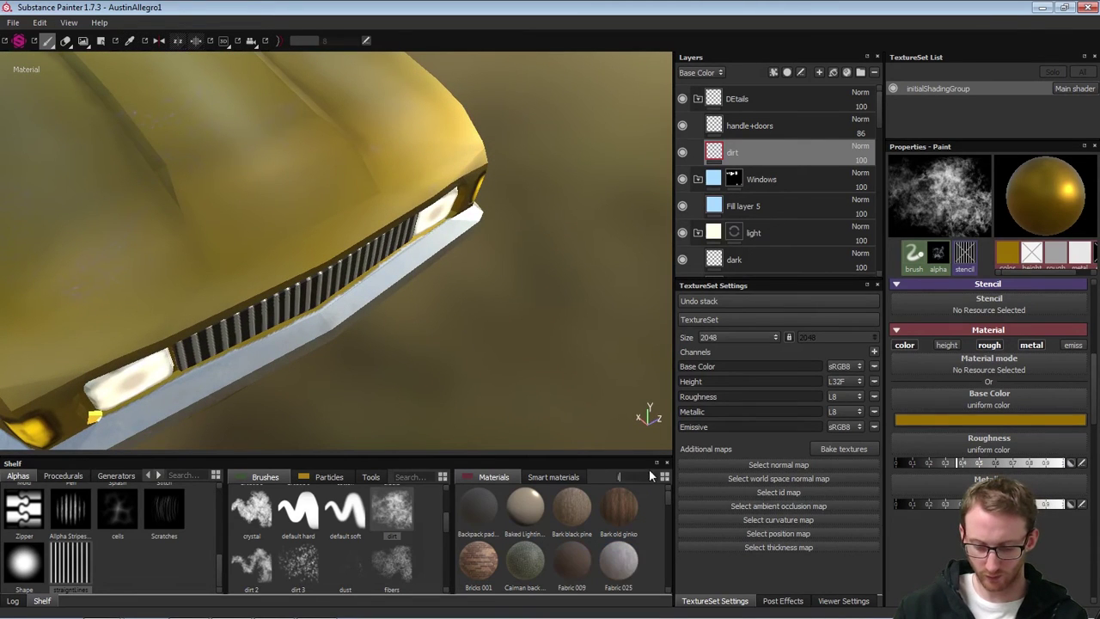
text(un)
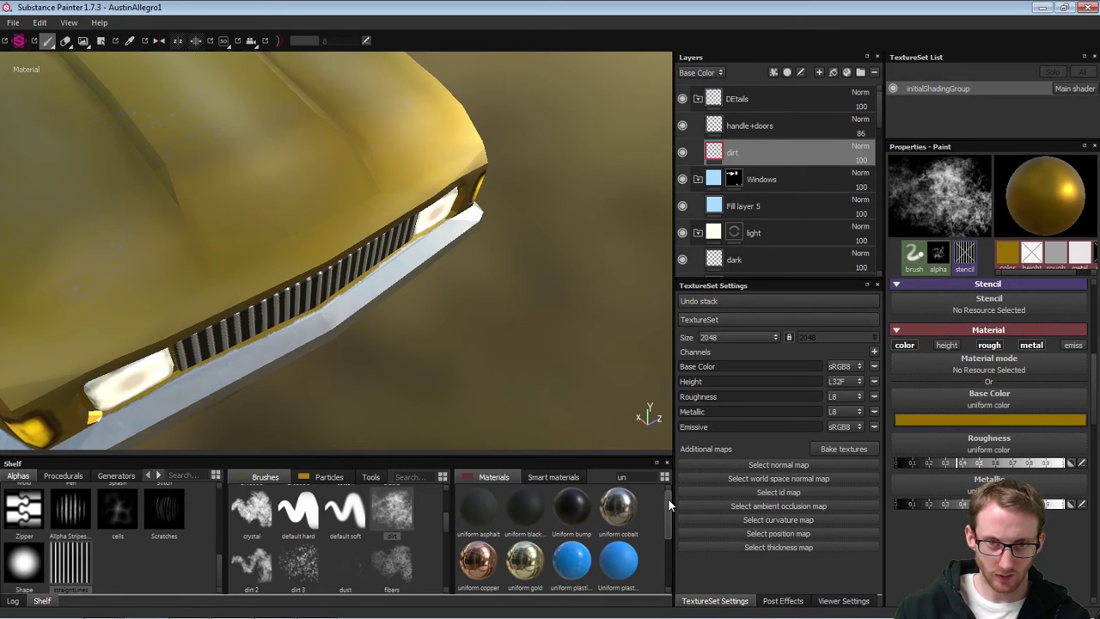
drag(668, 498, 675, 545)
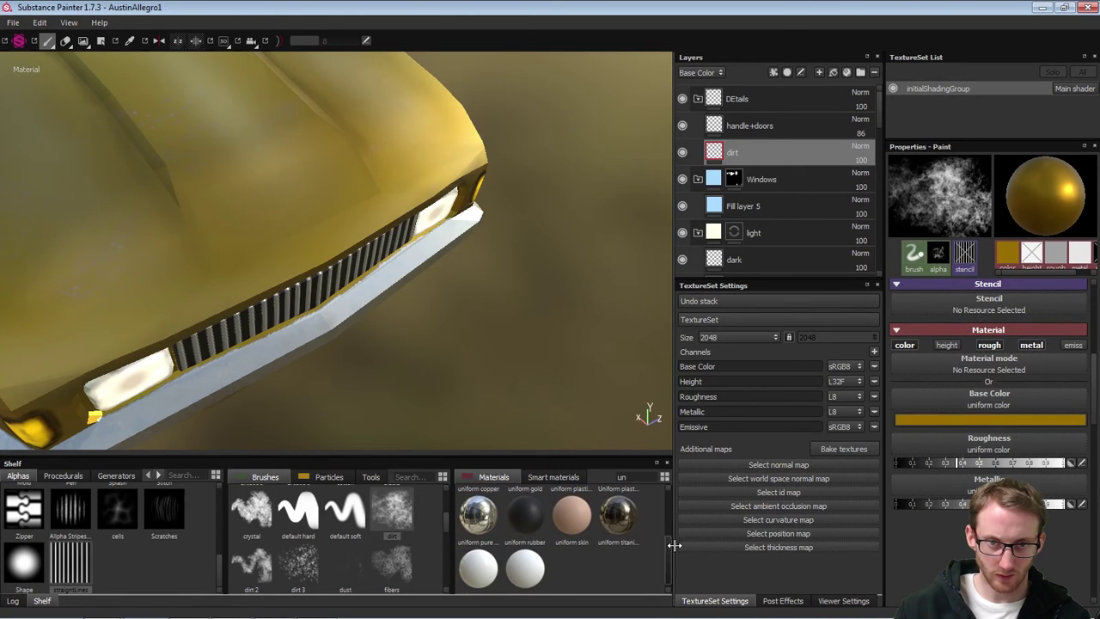
click(520, 518)
Set the brush's base color to orange-brown (R 0.341, G 0.143, B 0.001) and its flow to 73
click(960, 420)
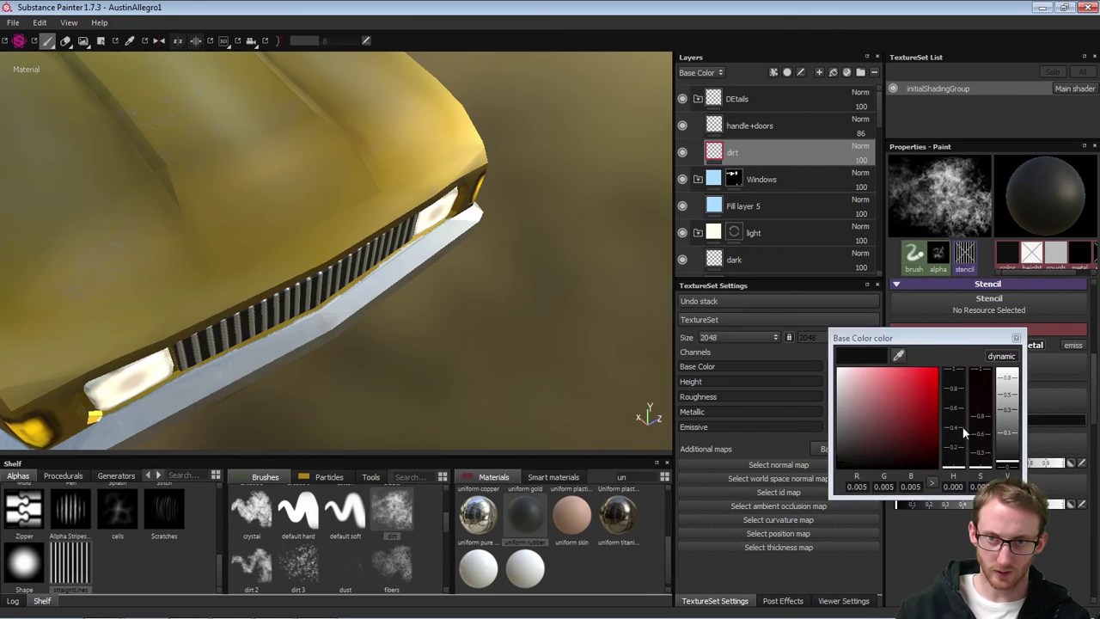
click(923, 410)
drag(955, 444, 958, 462)
mouse_move(929, 410)
mouse_down()
mouse_move(929, 383)
mouse_move(935, 406)
mouse_up()
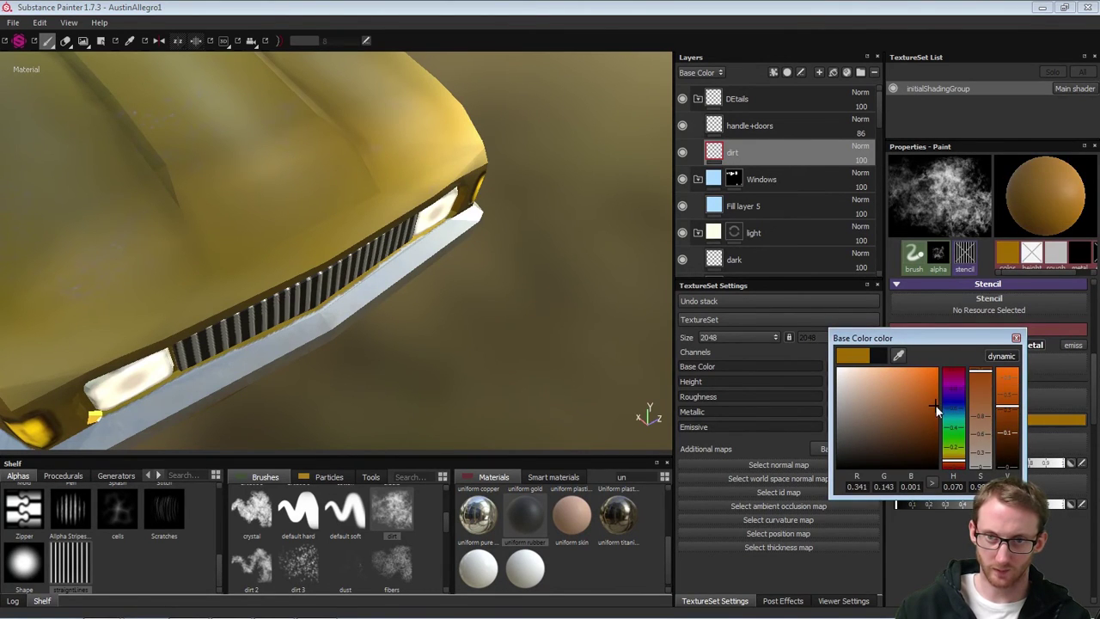
click(1015, 338)
mouse_move(1093, 380)
mouse_down()
mouse_move(1095, 306)
mouse_move(1035, 318)
mouse_up()
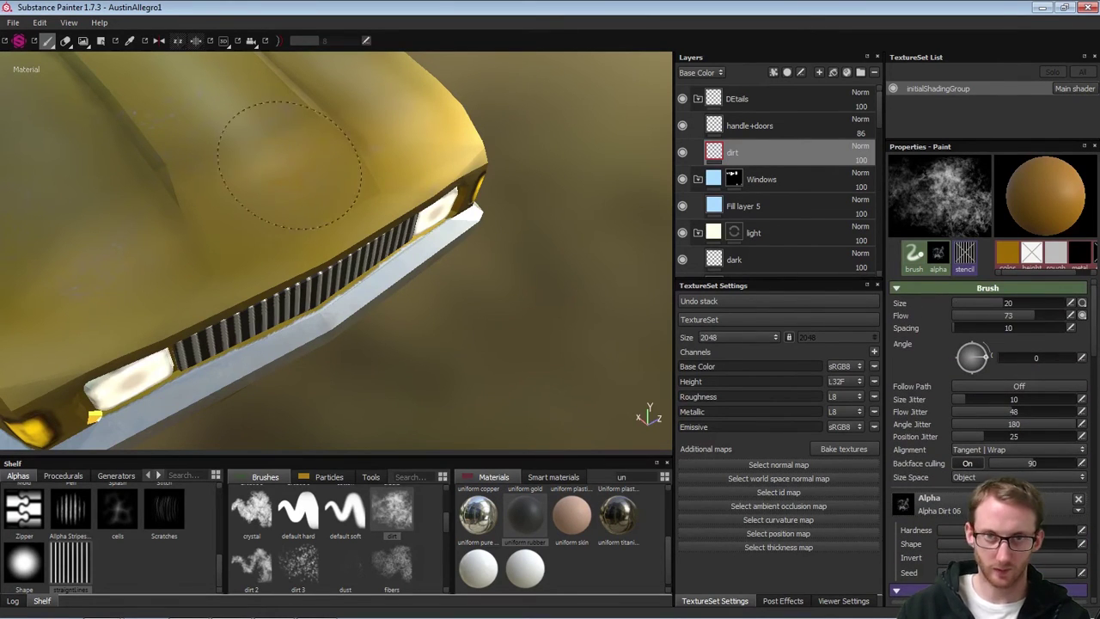
Paint orange-brown dirt on the body side behind the front wheel arch and on the front door's lower corner
mouse_move(436, 229)
alt+right_down()
mouse_move(441, 240)
mouse_move(331, 310)
alt+right_up()
alt+middle_drag(330, 311, 517, 300)
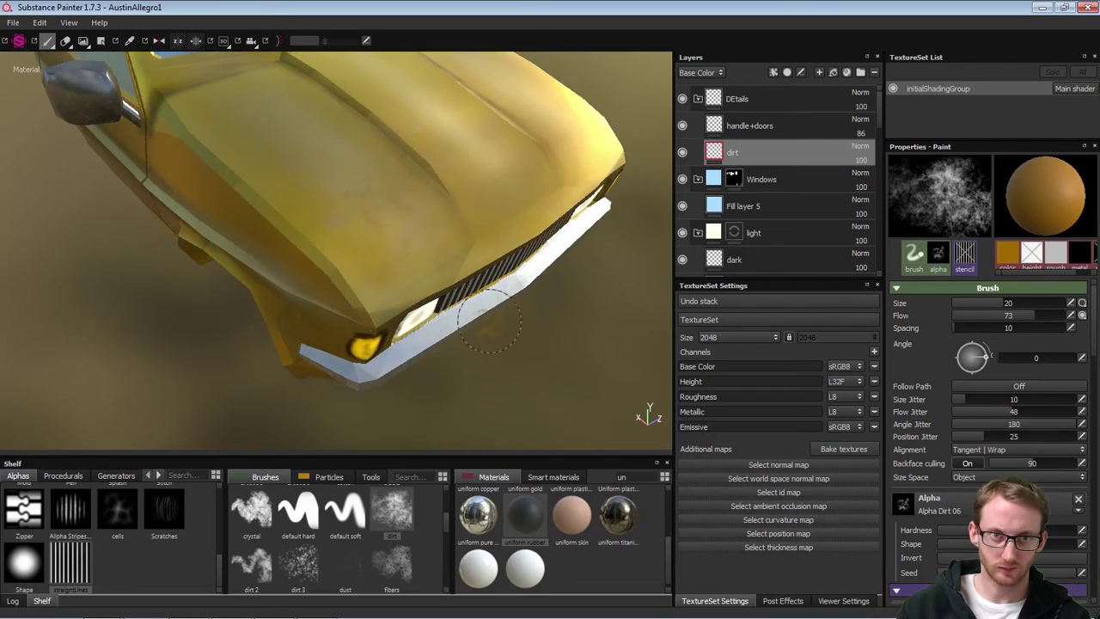
alt+drag(533, 311, 577, 323)
alt+right_drag(365, 309, 319, 313)
alt+drag(477, 337, 464, 242)
alt+right_drag(296, 334, 254, 338)
alt+middle_drag(318, 378, 322, 309)
mouse_move(325, 309)
alt+mouse_down()
mouse_move(345, 311)
mouse_move(307, 348)
mouse_move(288, 349)
alt+mouse_up()
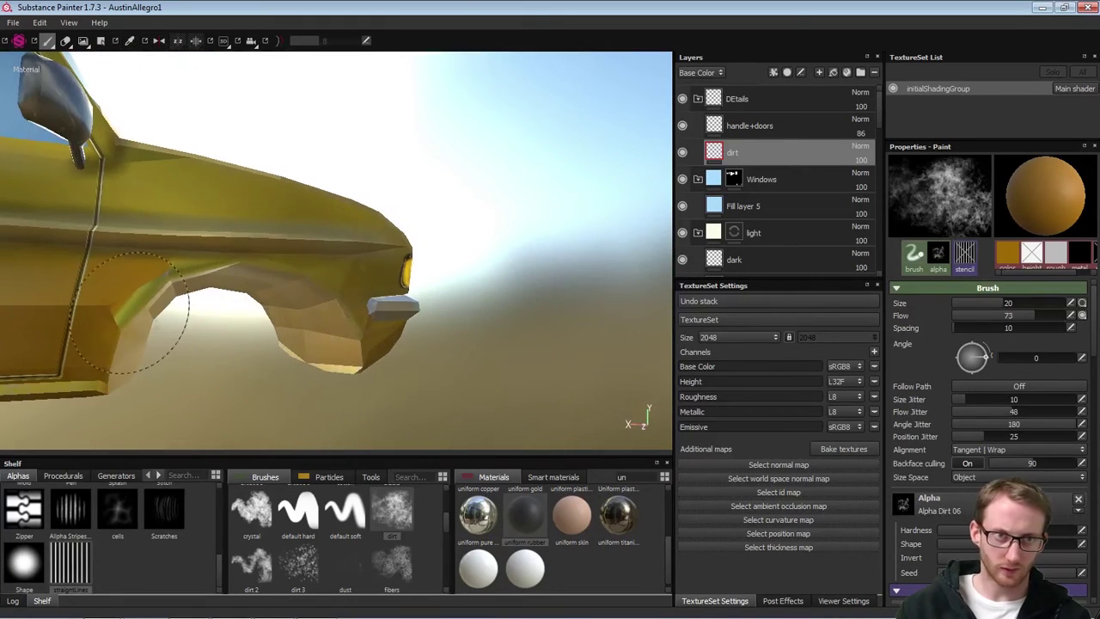
drag(150, 319, 222, 300)
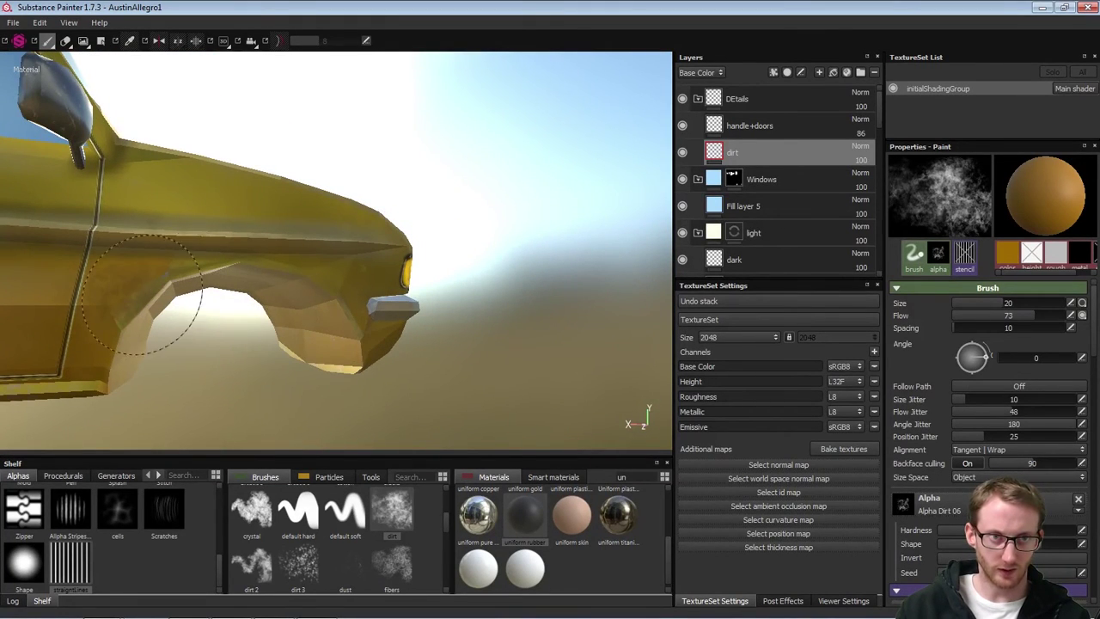
alt+middle_drag(250, 322, 391, 294)
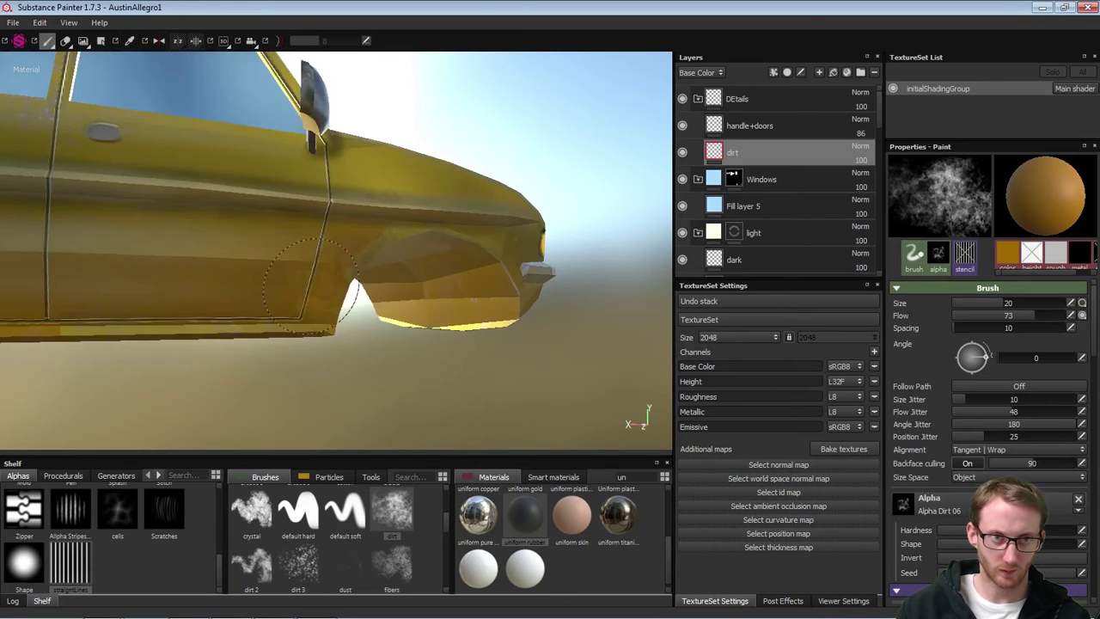
alt+right_drag(331, 335, 369, 340)
alt+drag(365, 341, 318, 364)
shift+right_drag(318, 367, 269, 383)
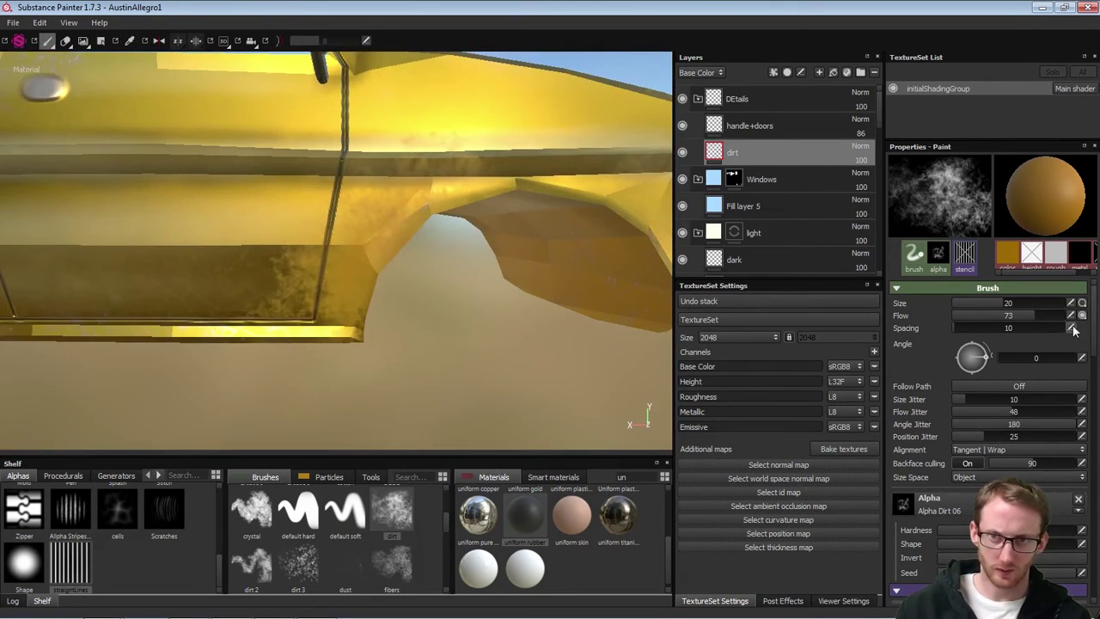
Darken the brush's base color to a deep brown (R 0.041, G 0.017, B 0.000)
drag(1095, 316, 1094, 360)
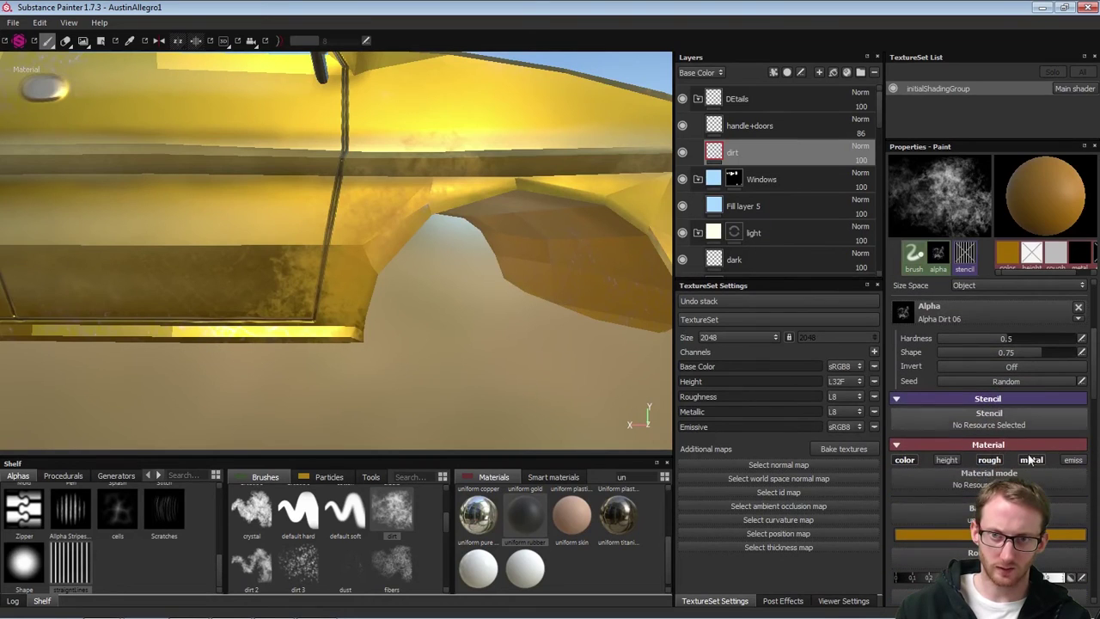
click(952, 534)
click(928, 447)
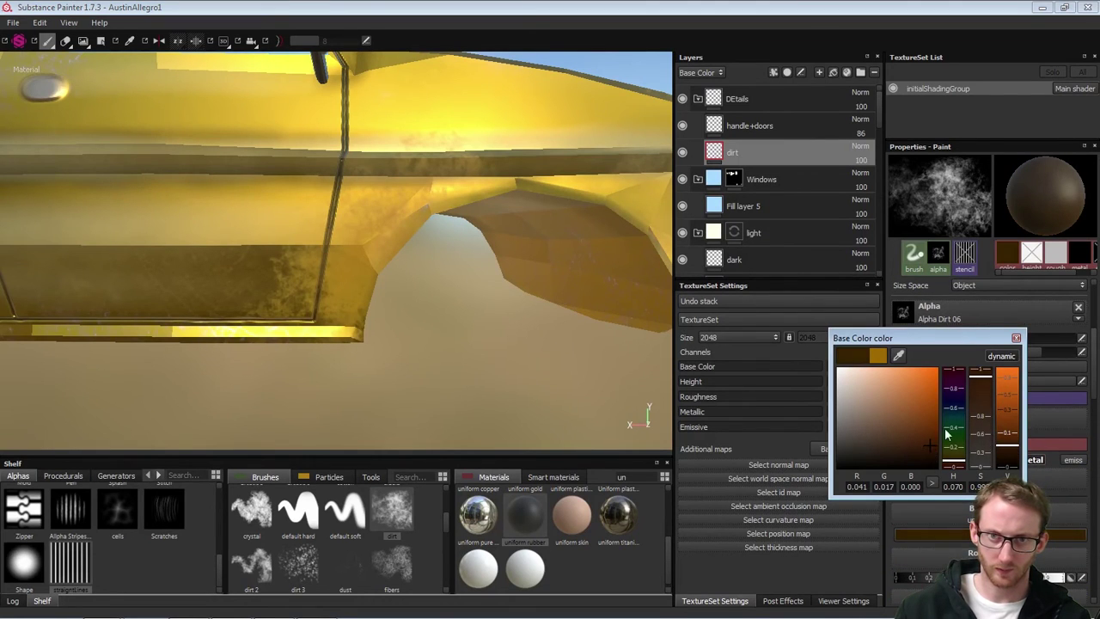
click(1015, 337)
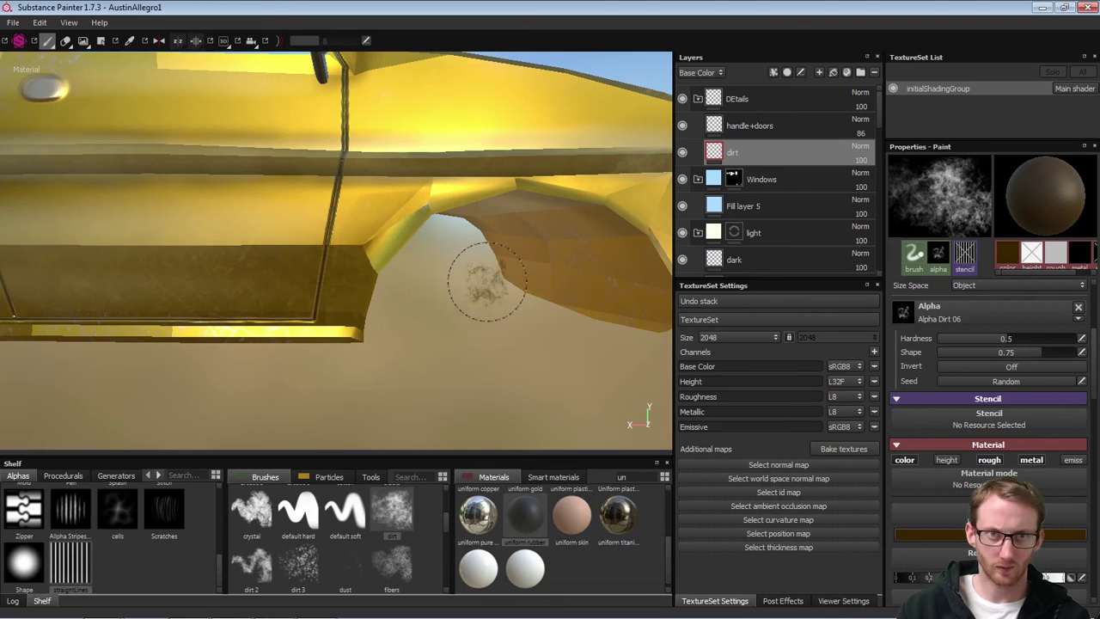
Try deep brown dirt strokes on the lower body panel just behind the front wheel arch
drag(344, 258, 314, 290)
mouse_move(467, 316)
shift+right_down()
mouse_move(434, 336)
mouse_move(498, 334)
mouse_move(408, 359)
mouse_move(481, 352)
mouse_move(470, 350)
shift+right_up()
alt+drag(532, 314, 378, 286)
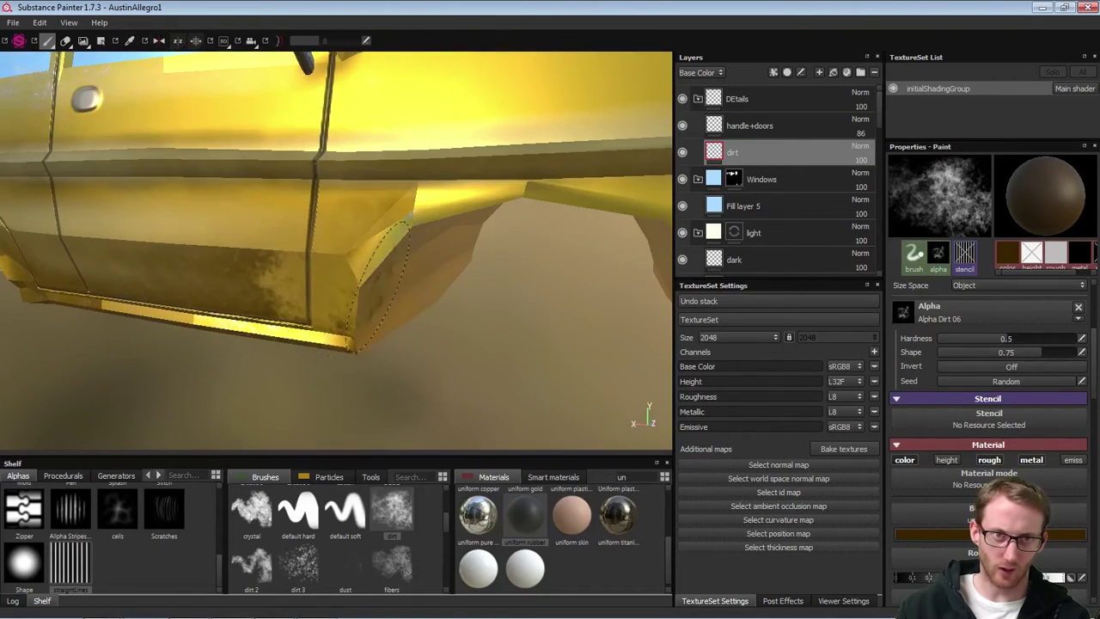
Undo the dirt strokes on the door and the panel behind the front wheel arch
key(ctrl+z)
alt+drag(537, 290, 292, 318)
alt+right_drag(292, 318, 215, 378)
alt+drag(515, 295, 610, 279)
key(ctrl+z)
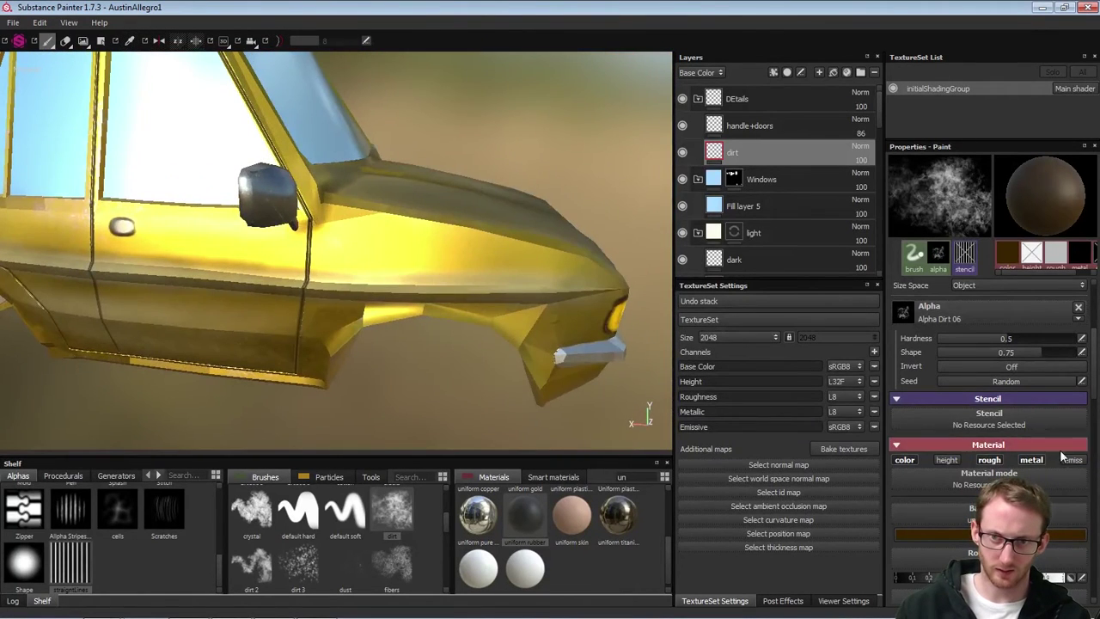
Disable the brush's metal channel and set its base color to near-black brown (R 0.007, G 0.003, B 0.000)
click(1031, 460)
alt+drag(525, 366, 357, 320)
click(924, 534)
drag(924, 464, 929, 466)
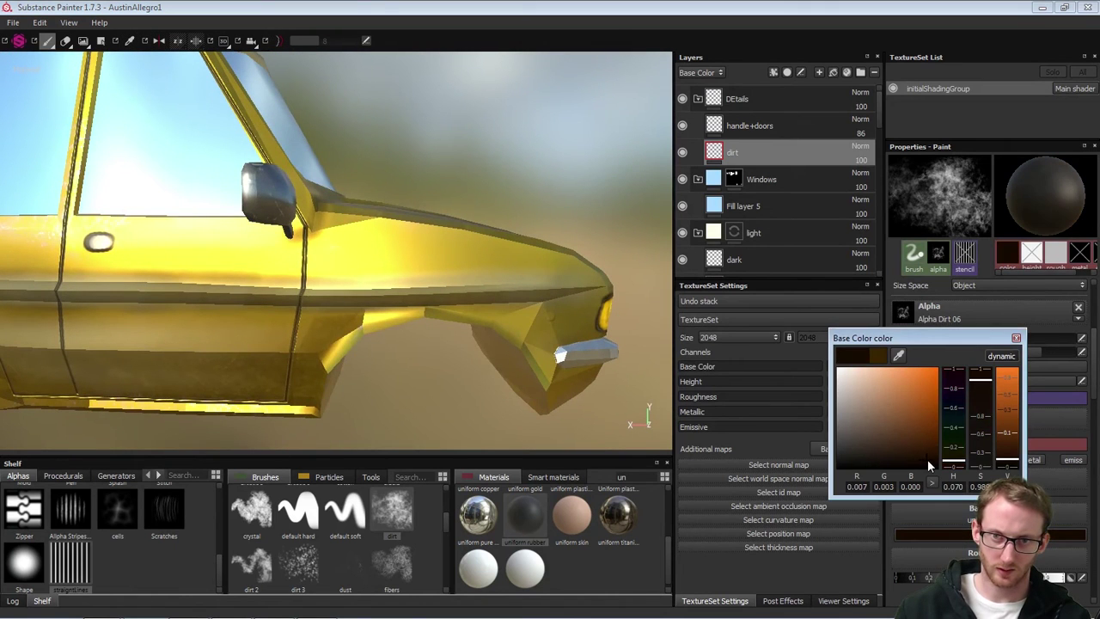
click(1016, 337)
alt+right_drag(263, 328, 394, 353)
alt+middle_drag(394, 353, 418, 238)
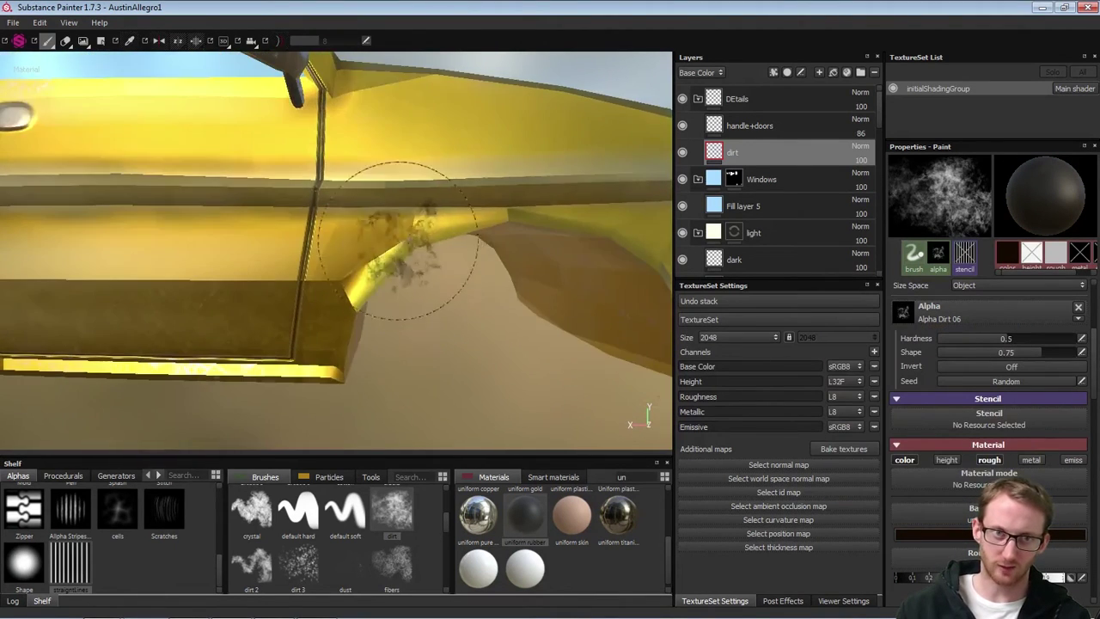
Try near-black dirt strokes on the lower door and the panel behind the right front wheel arch
mouse_move(293, 324)
mouse_down()
mouse_move(366, 292)
mouse_move(241, 334)
mouse_move(259, 345)
mouse_up()
alt+drag(361, 362, 298, 248)
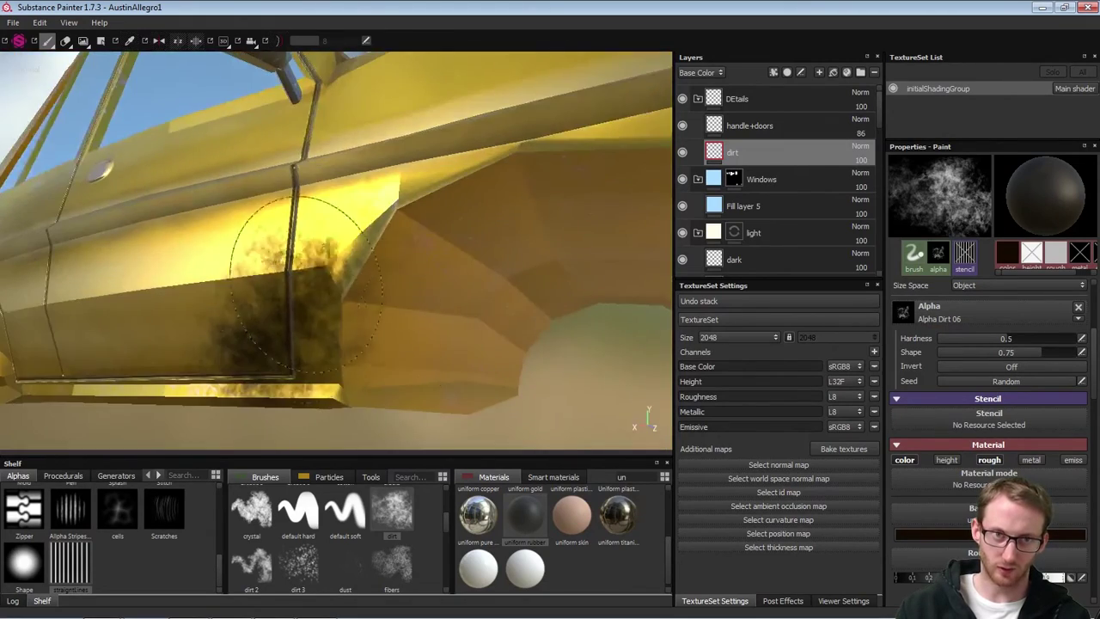
mouse_move(347, 359)
shift+right_down()
mouse_move(426, 376)
mouse_move(456, 370)
mouse_move(439, 380)
mouse_move(465, 369)
shift+right_up()
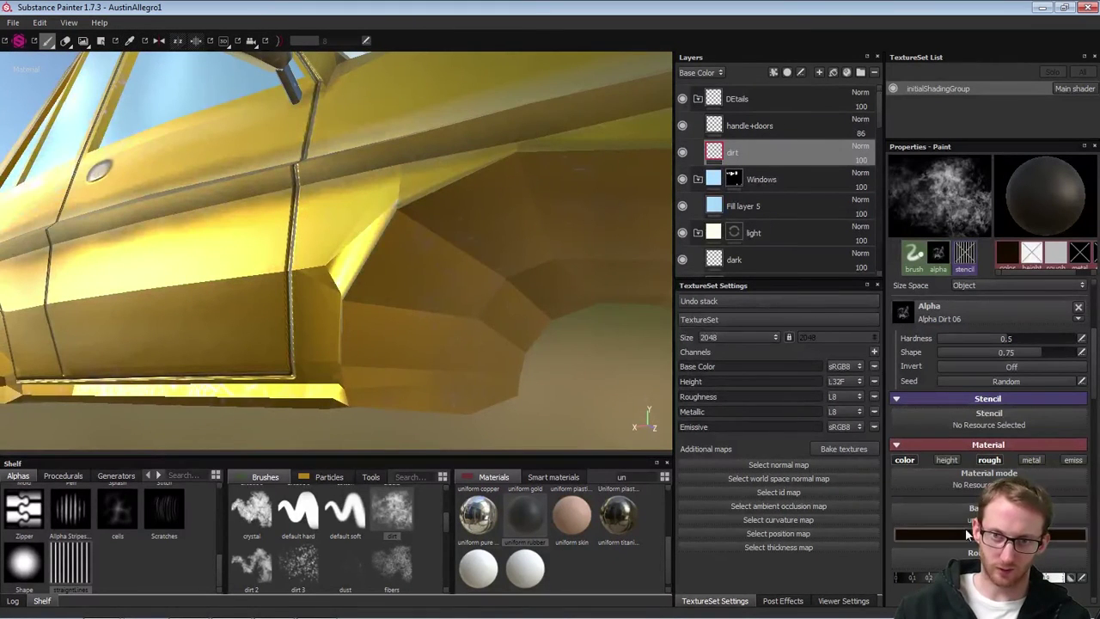
Lighten the brush's base color to a dark brown (R 0.060, G 0.025, B 0.000)
click(939, 534)
drag(929, 437, 930, 441)
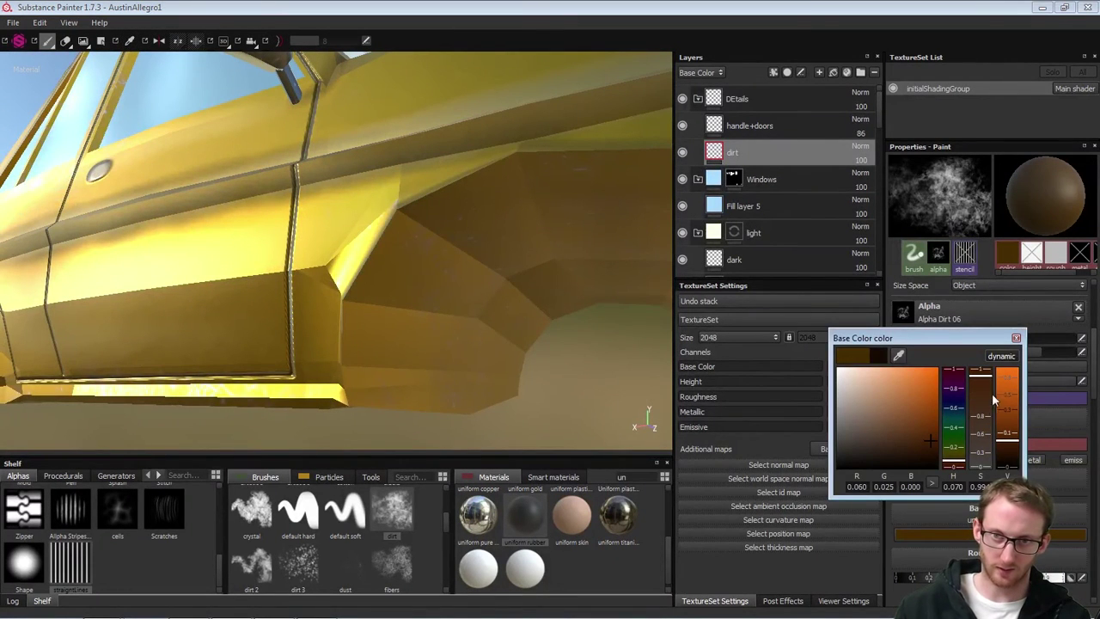
click(1016, 338)
Paint dirt with a smaller brush along the rear edge of the right front wheel arch and the lower front door corner
mouse_move(361, 262)
alt+mouse_down()
mouse_move(442, 282)
mouse_move(370, 307)
alt+mouse_up()
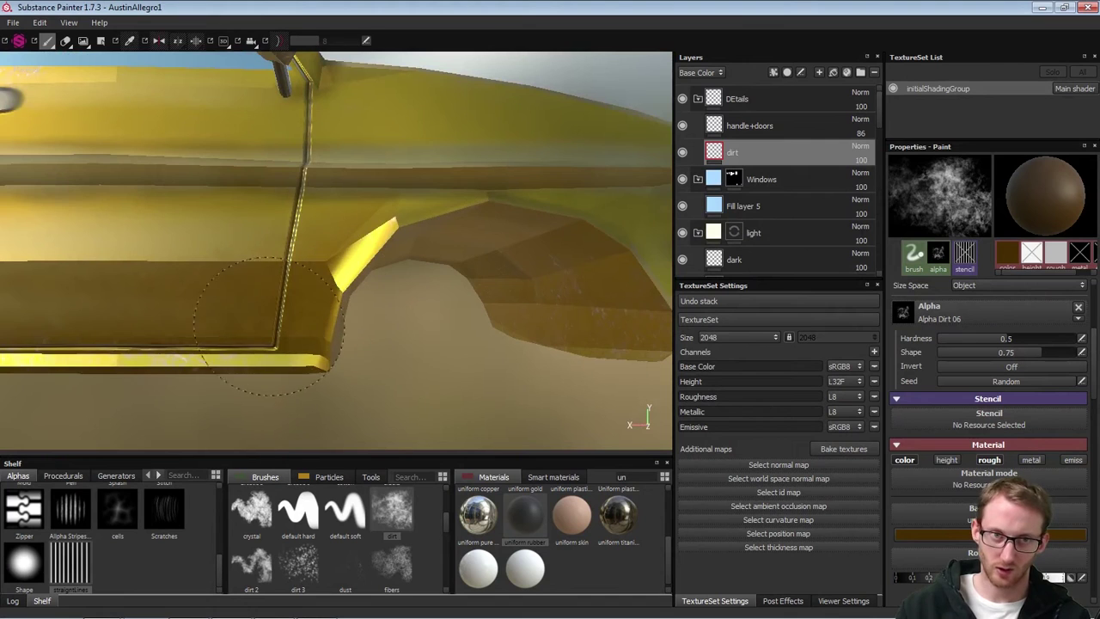
ctrl+right_drag(319, 331, 242, 337)
ctrl+right_drag(348, 259, 325, 257)
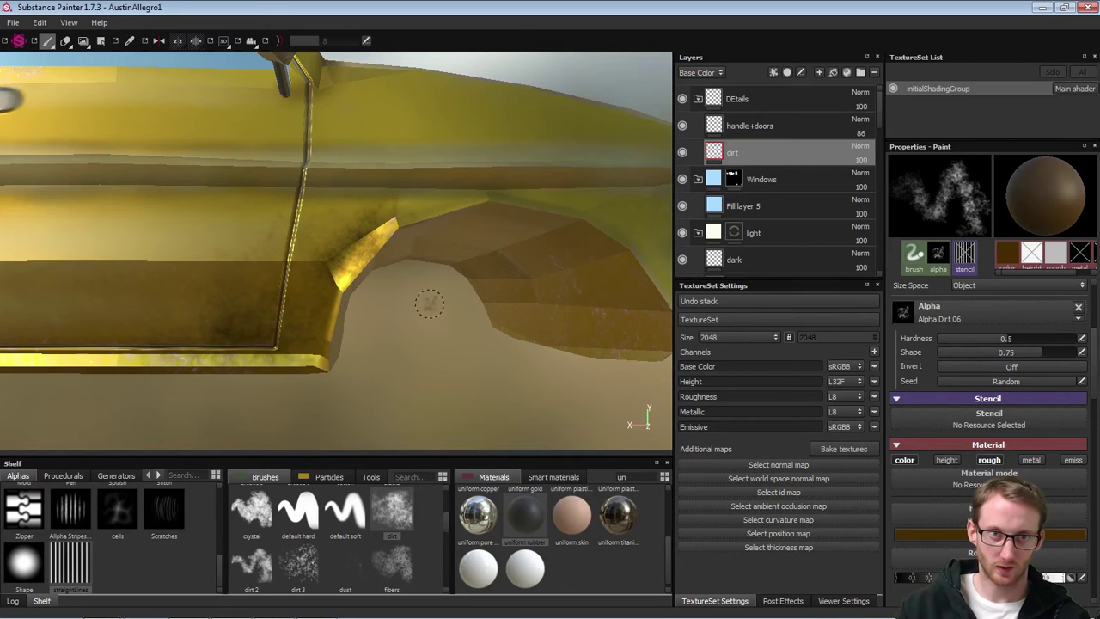
alt+drag(429, 304, 319, 324)
mouse_move(364, 240)
alt+mouse_down()
mouse_move(378, 227)
mouse_move(334, 333)
alt+mouse_up()
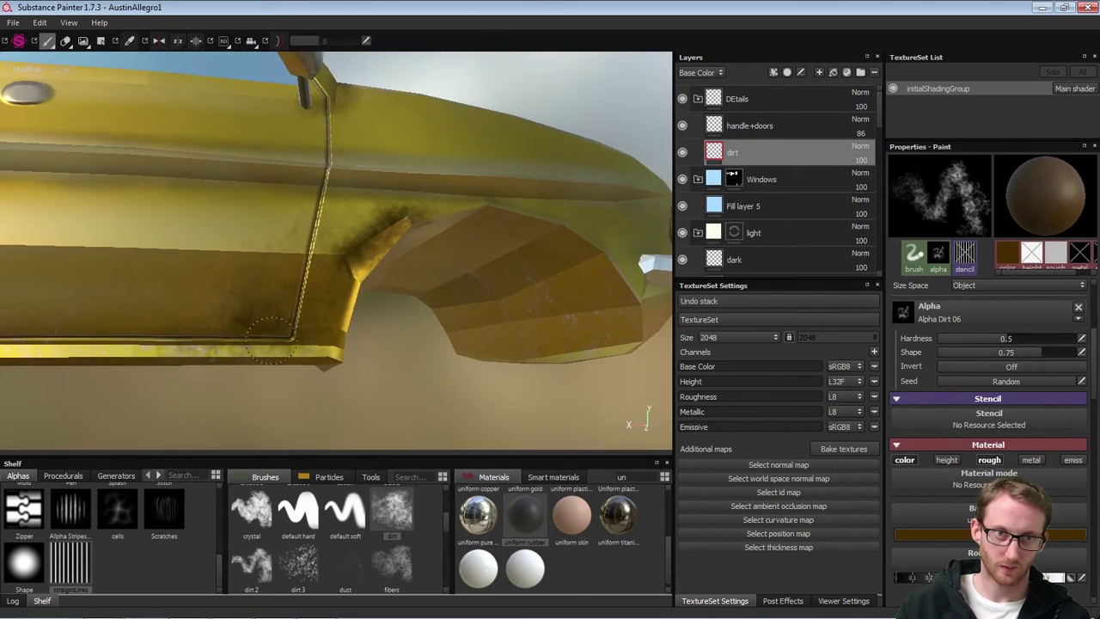
alt+drag(333, 279, 257, 294)
Enlarge the dirt brush and paint brown dirt across the lower front panel beneath the bumper
scroll(341, 319, down, 3)
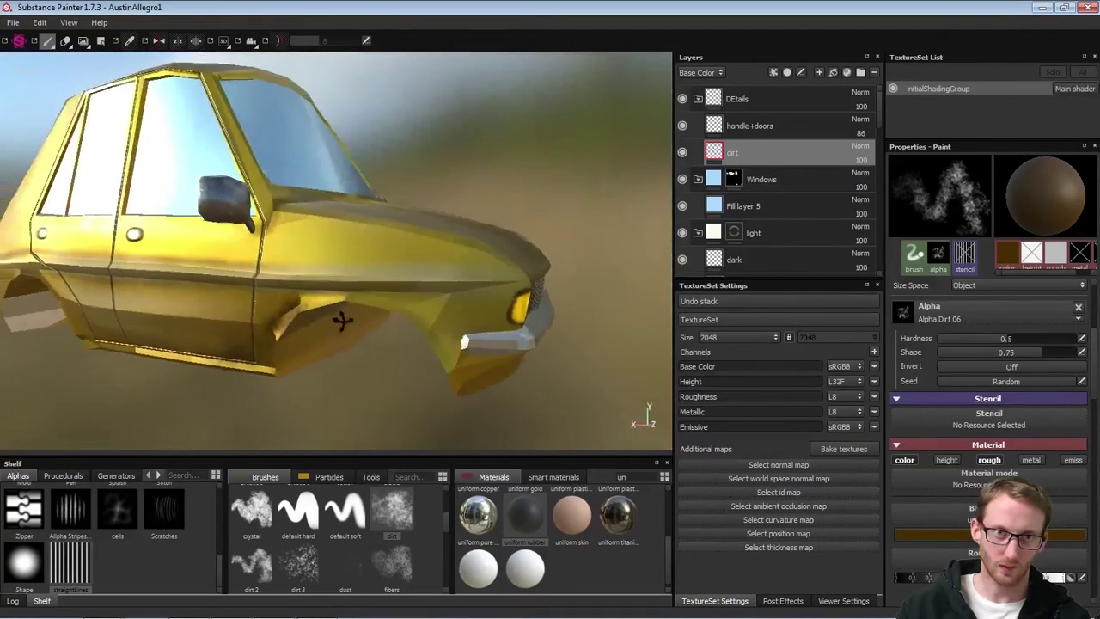
alt+drag(342, 319, 476, 293)
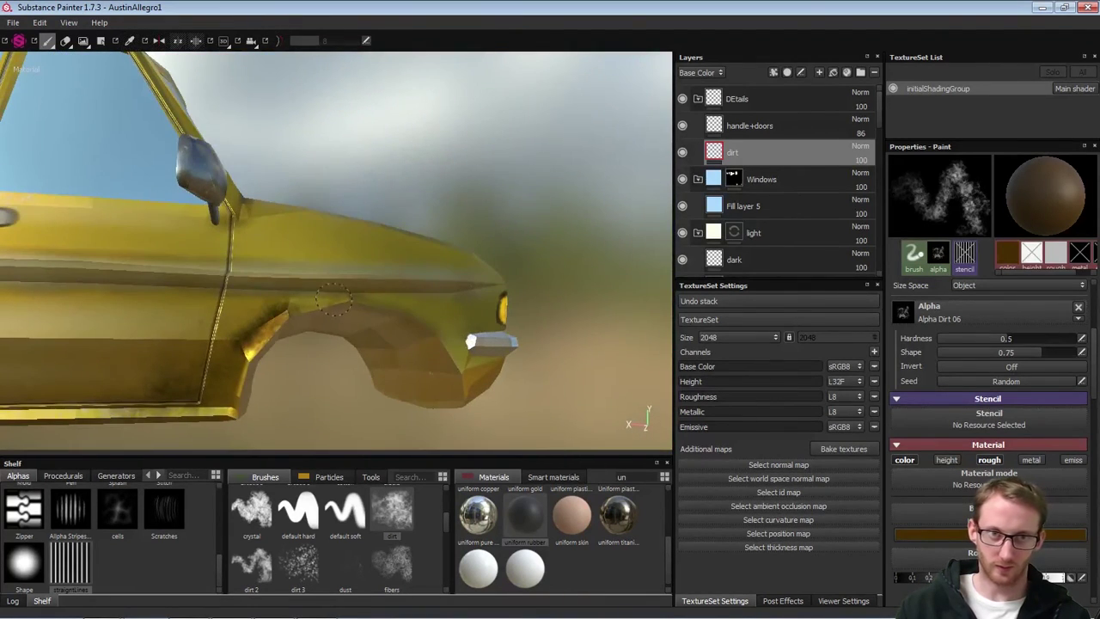
alt+drag(371, 299, 294, 336)
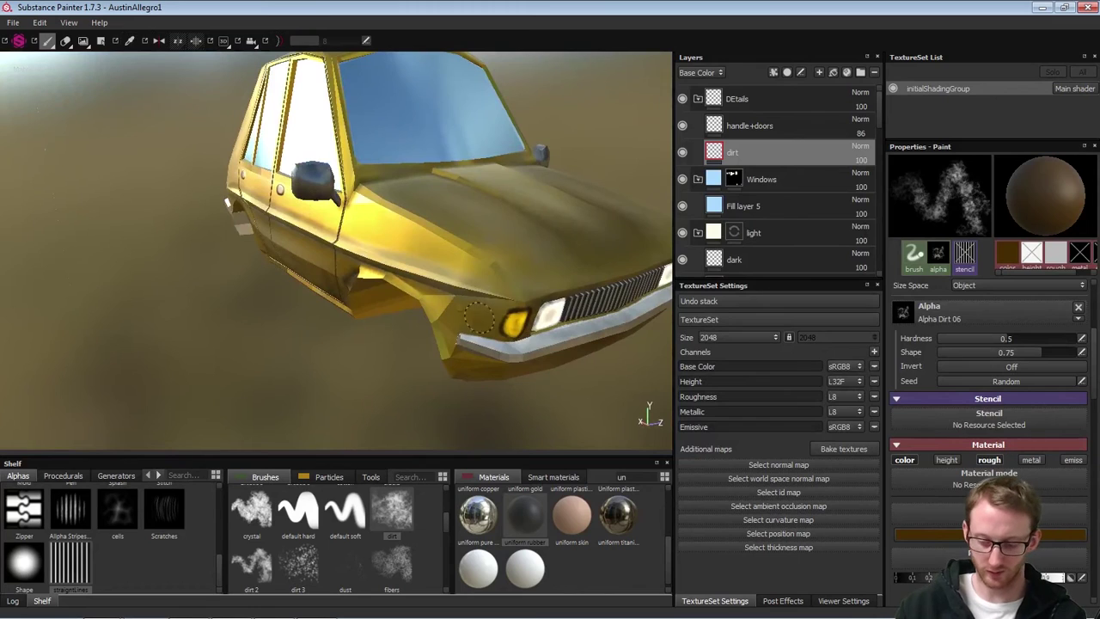
key(])
key(])
key(])
key(])
key(])
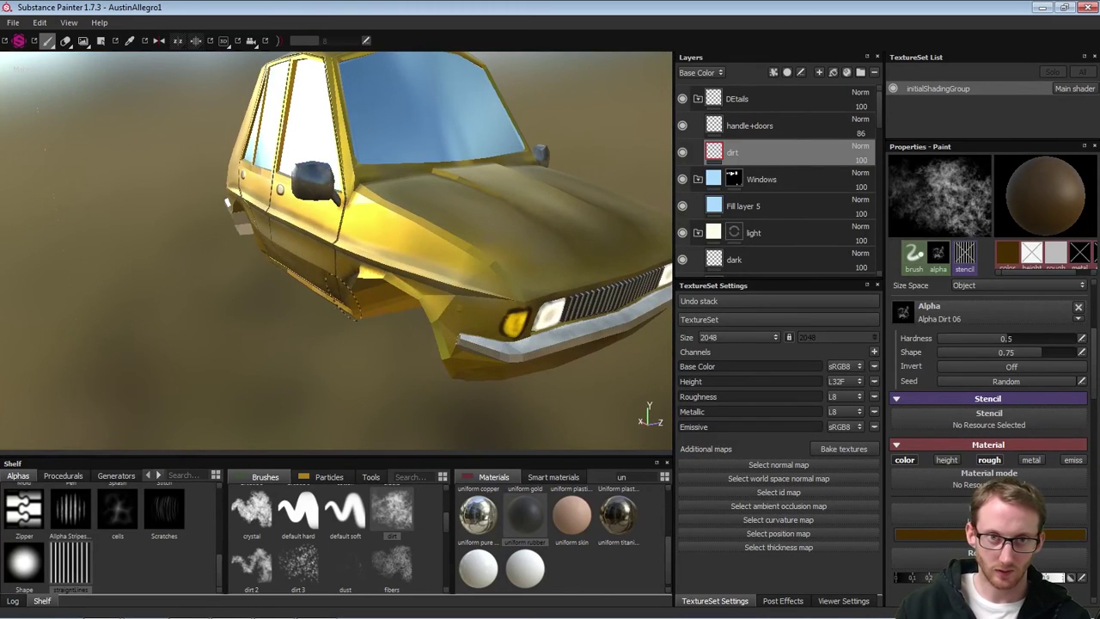
scroll(352, 302, up, 3)
mouse_move(387, 326)
alt+mouse_down()
mouse_move(523, 335)
mouse_move(460, 318)
mouse_move(481, 258)
alt+mouse_up()
scroll(526, 335, up, 2)
mouse_move(472, 382)
alt+mouse_down()
mouse_move(487, 351)
mouse_move(380, 276)
alt+mouse_up()
scroll(525, 351, down, 3)
mouse_move(526, 350)
alt+middle_down()
mouse_move(388, 347)
mouse_move(356, 309)
alt+middle_up()
alt+drag(357, 309, 375, 337)
alt+drag(440, 315, 507, 286)
alt+drag(348, 354, 438, 365)
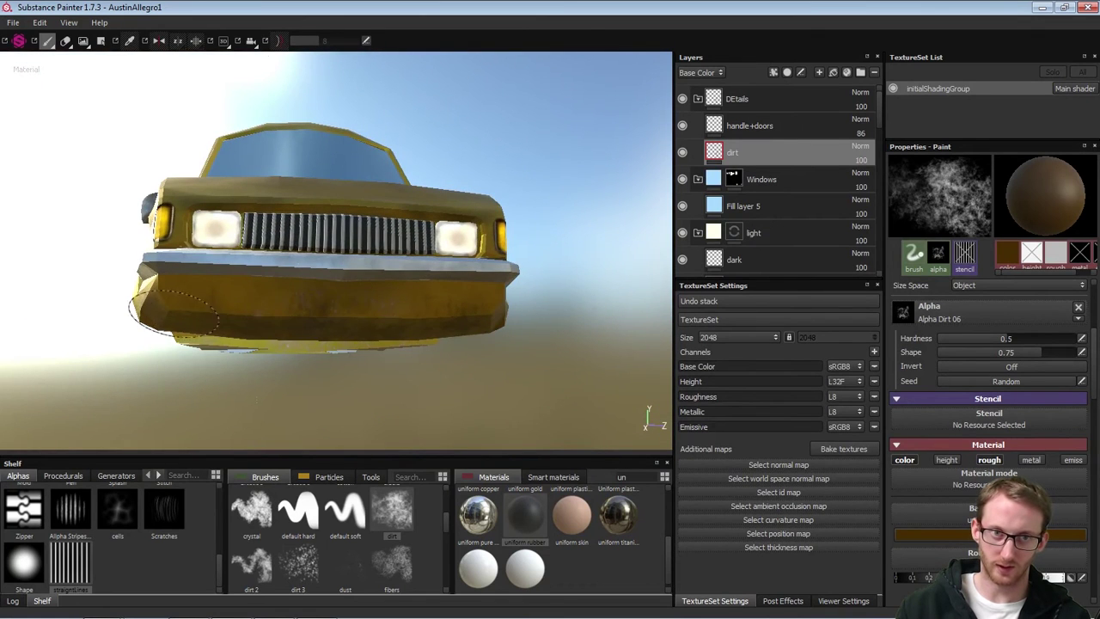
alt+drag(175, 314, 349, 336)
alt+drag(488, 311, 385, 314)
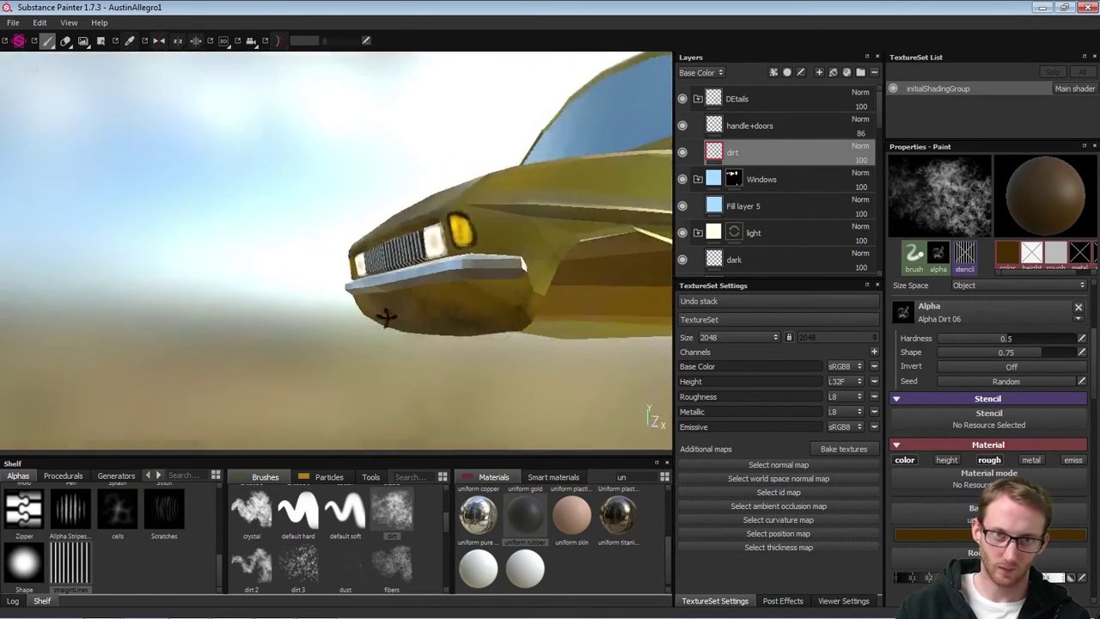
Paint dirt around the left front wheel arch and over the lower part of the left front door
alt+drag(610, 253, 486, 275)
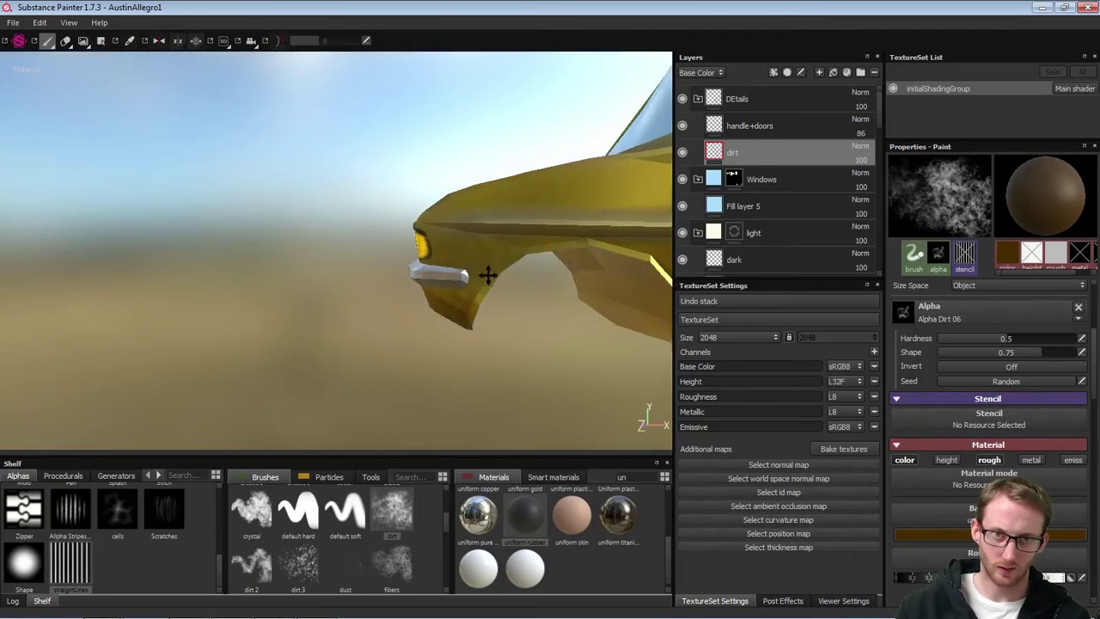
alt+middle_drag(486, 275, 263, 282)
alt+drag(447, 334, 469, 337)
alt+drag(436, 341, 515, 320)
mouse_move(272, 243)
mouse_down()
mouse_move(443, 259)
mouse_move(465, 289)
mouse_move(392, 307)
mouse_move(440, 314)
mouse_move(471, 301)
mouse_up()
ctrl+right_drag(477, 298, 408, 296)
drag(473, 289, 381, 296)
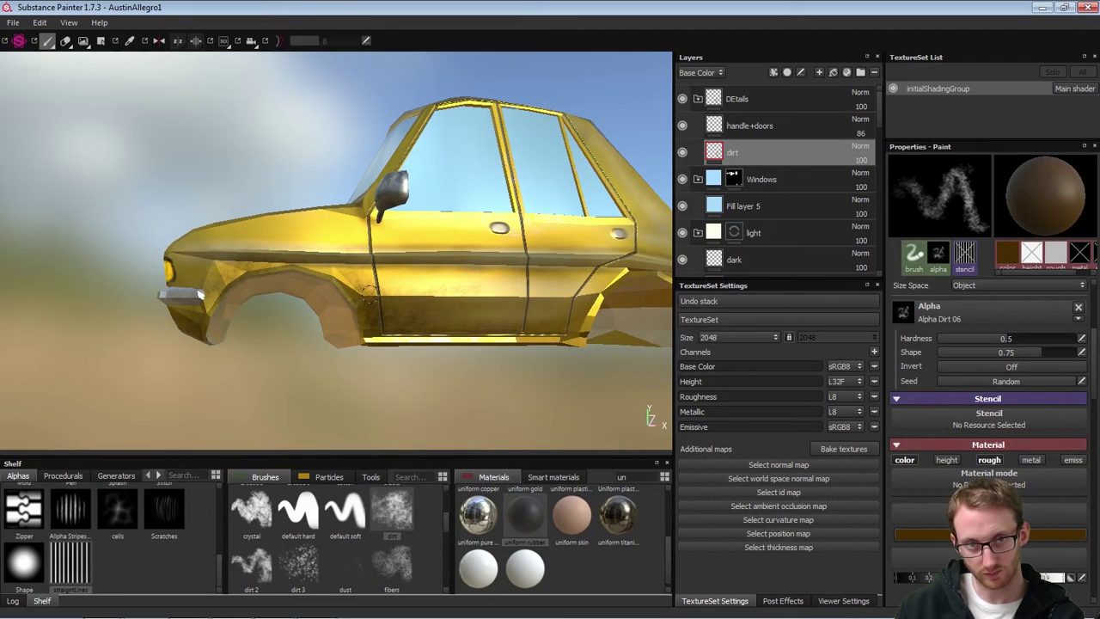
Add finer dirt with a smaller brush behind the left front wheel arch and on the lower front door
ctrl+right_drag(464, 300, 423, 307)
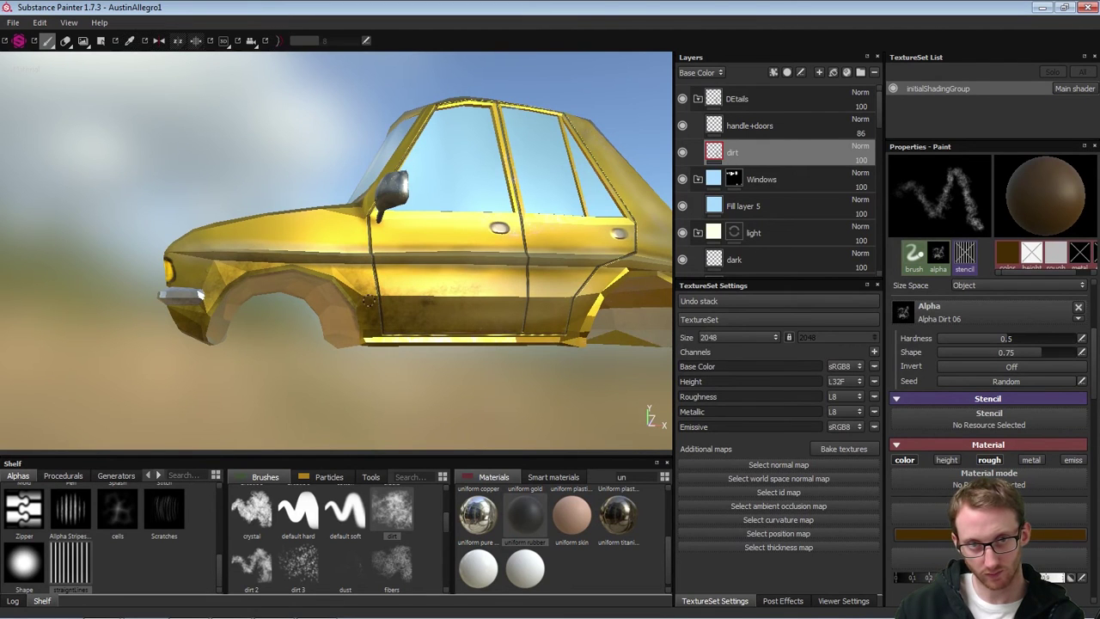
alt+drag(388, 303, 421, 326)
alt+right_drag(422, 326, 391, 299)
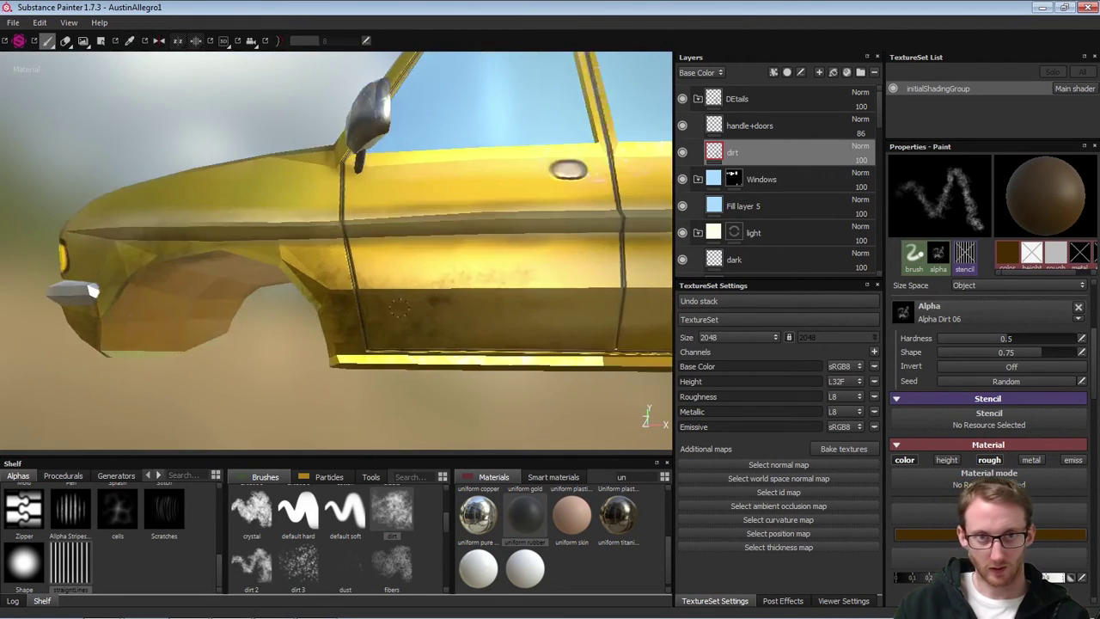
alt+drag(391, 299, 406, 295)
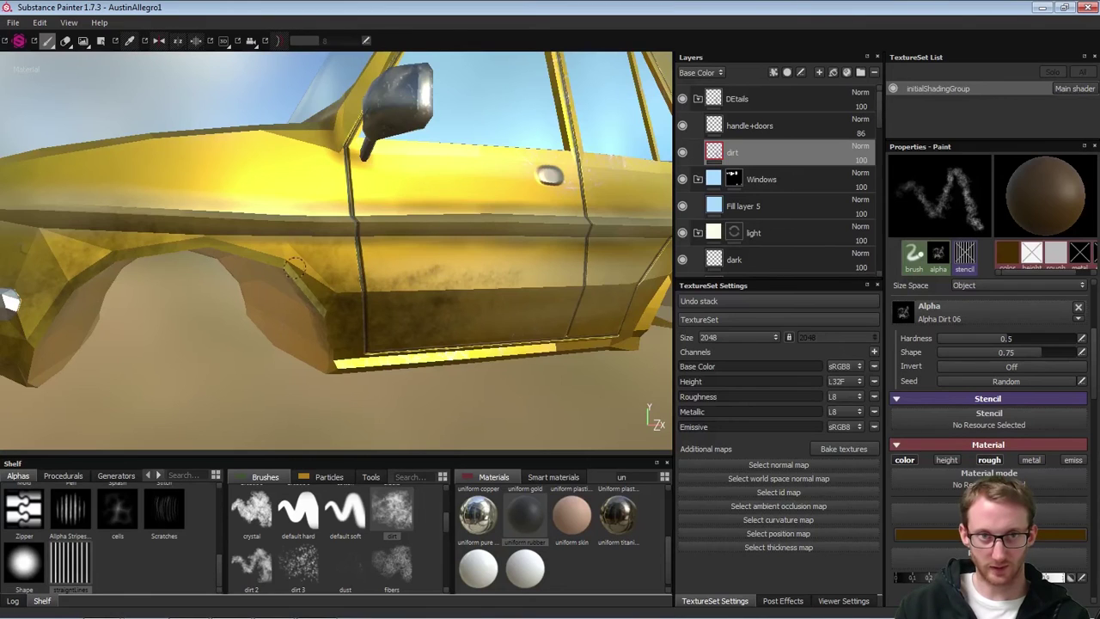
alt+right_drag(310, 274, 230, 294)
alt+drag(477, 316, 419, 280)
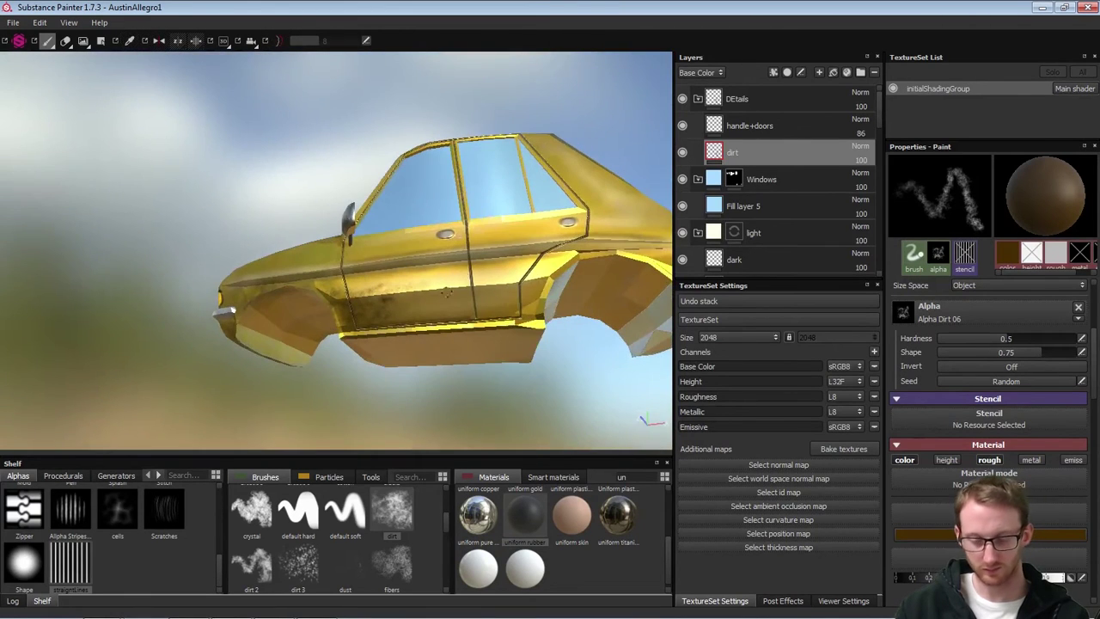
Enlarge the brush and paint dirt on the lower left rear door and around the left rear wheel arch
ctrl+right_drag(430, 282, 505, 301)
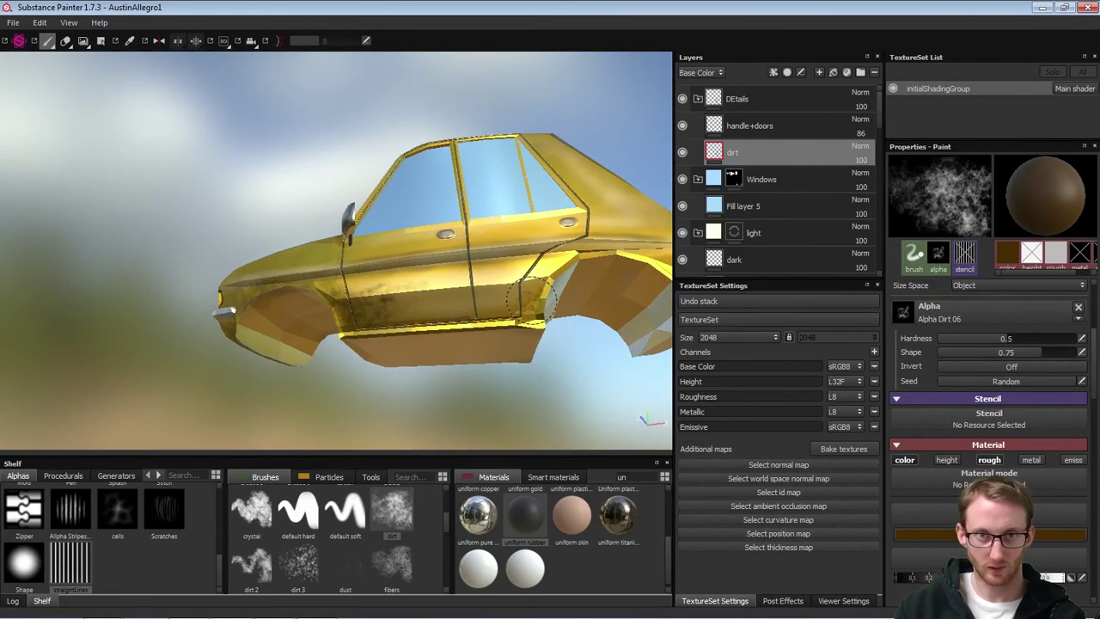
drag(542, 297, 560, 269)
alt+middle_drag(560, 269, 414, 279)
alt+drag(394, 274, 436, 285)
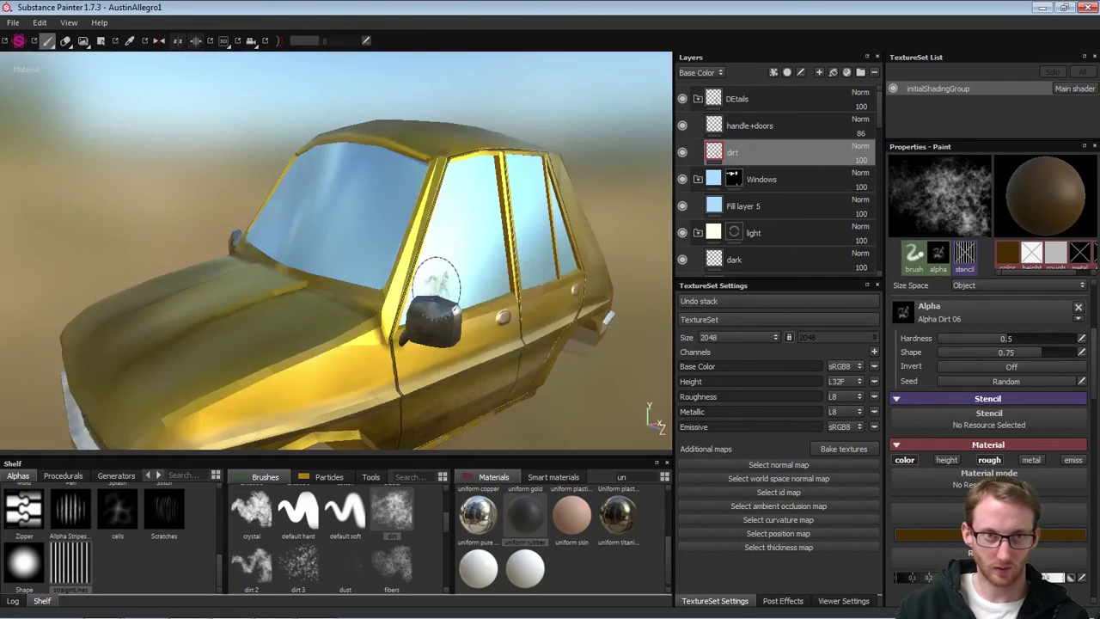
alt+drag(350, 351, 378, 341)
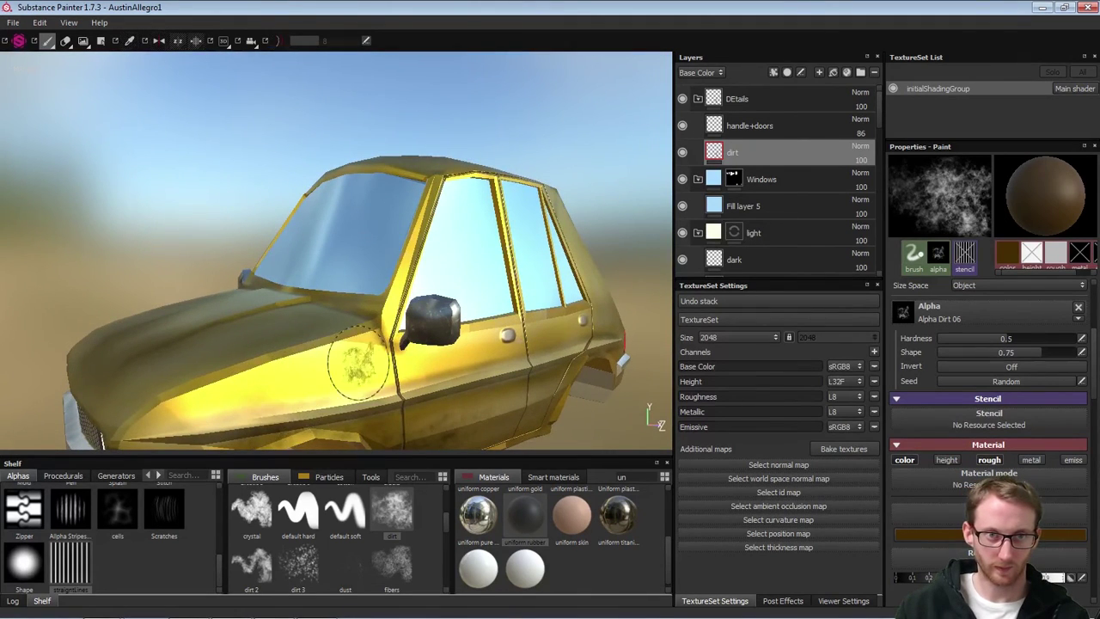
alt+drag(458, 340, 390, 355)
alt+middle_drag(570, 299, 388, 200)
mouse_move(550, 348)
alt+mouse_down()
mouse_move(507, 317)
mouse_move(432, 309)
mouse_move(519, 335)
mouse_move(477, 266)
alt+mouse_up()
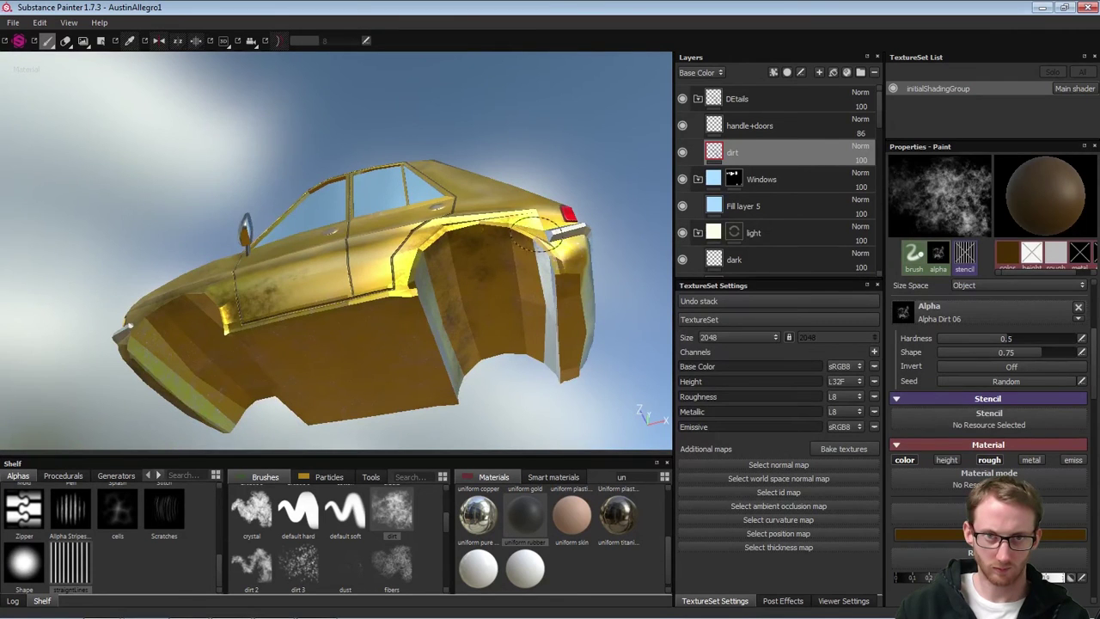
Paint brown dirt across the lower rear panel beneath the rear bumper
alt+drag(555, 274, 478, 312)
alt+middle_drag(478, 312, 322, 329)
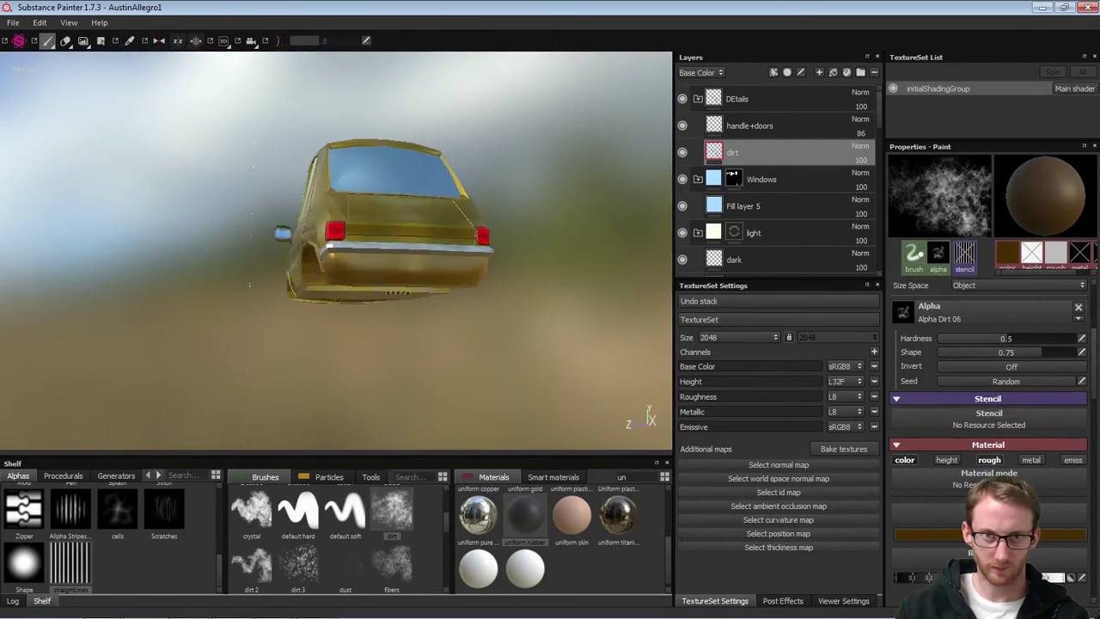
alt+drag(322, 329, 368, 294)
mouse_move(369, 295)
shift+right_down()
mouse_move(420, 314)
mouse_move(371, 310)
mouse_move(471, 385)
shift+right_up()
alt+drag(471, 385, 516, 331)
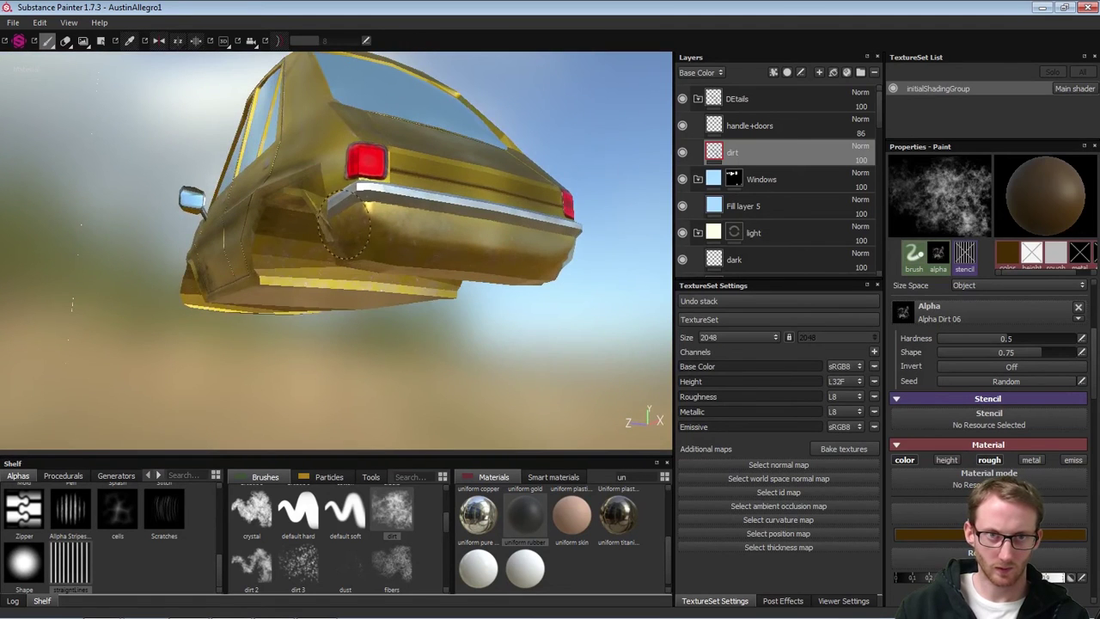
alt+drag(388, 236, 327, 294)
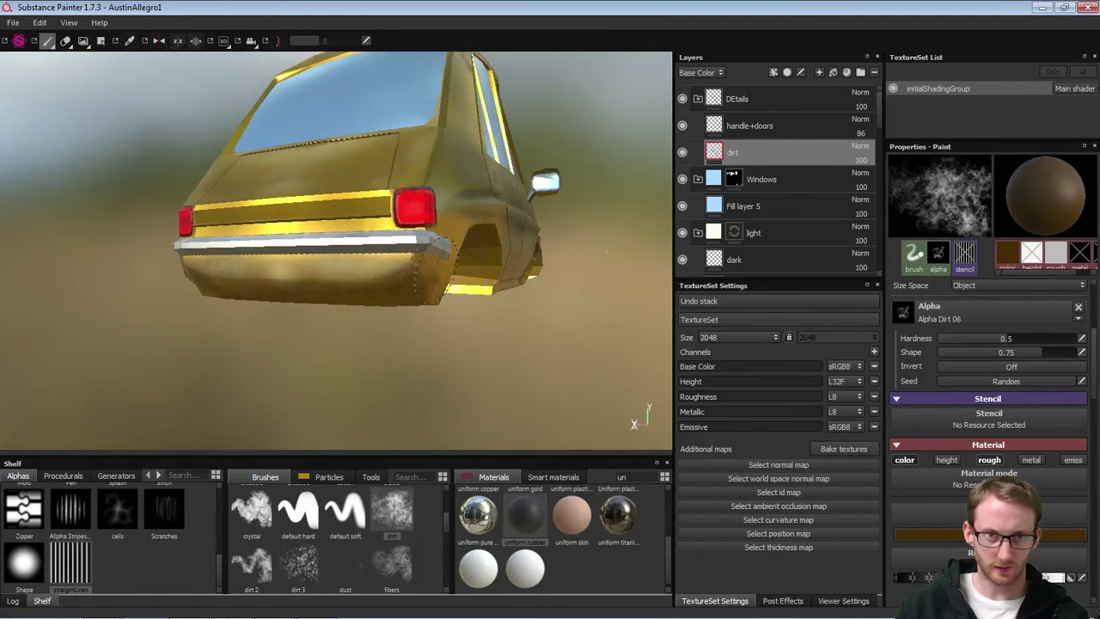
mouse_move(421, 274)
alt+mouse_down()
mouse_move(402, 279)
mouse_move(421, 280)
alt+mouse_up()
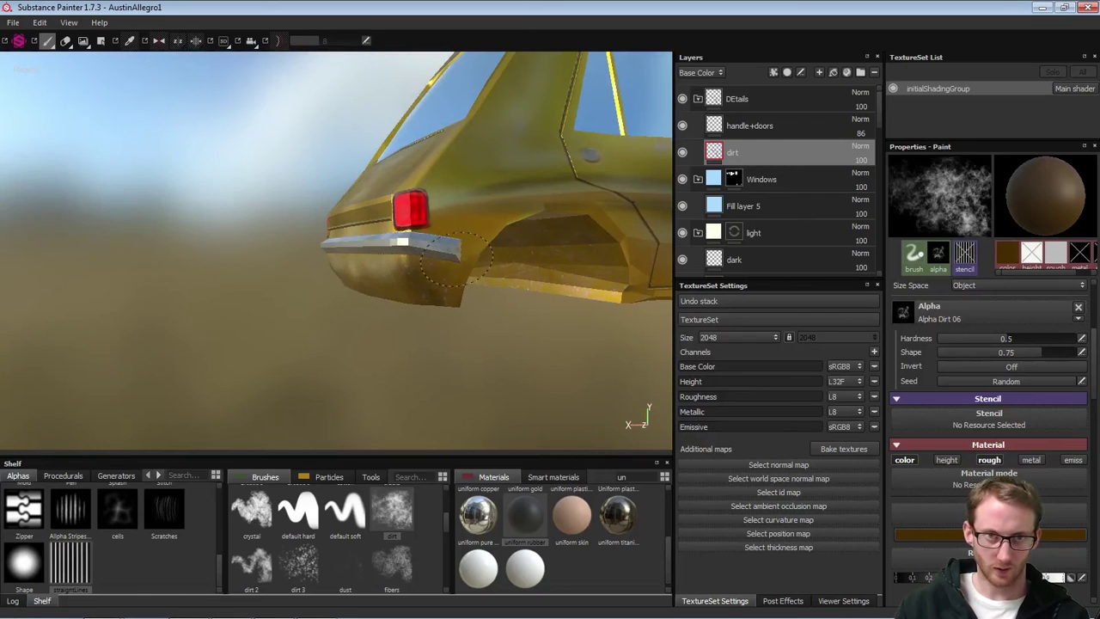
Build up dirt on the right rear corner between the bumper and the rear wheel arch
alt+drag(475, 239, 465, 288)
mouse_move(369, 289)
alt+mouse_down()
mouse_move(452, 312)
mouse_move(329, 289)
alt+mouse_up()
alt+drag(396, 291, 392, 295)
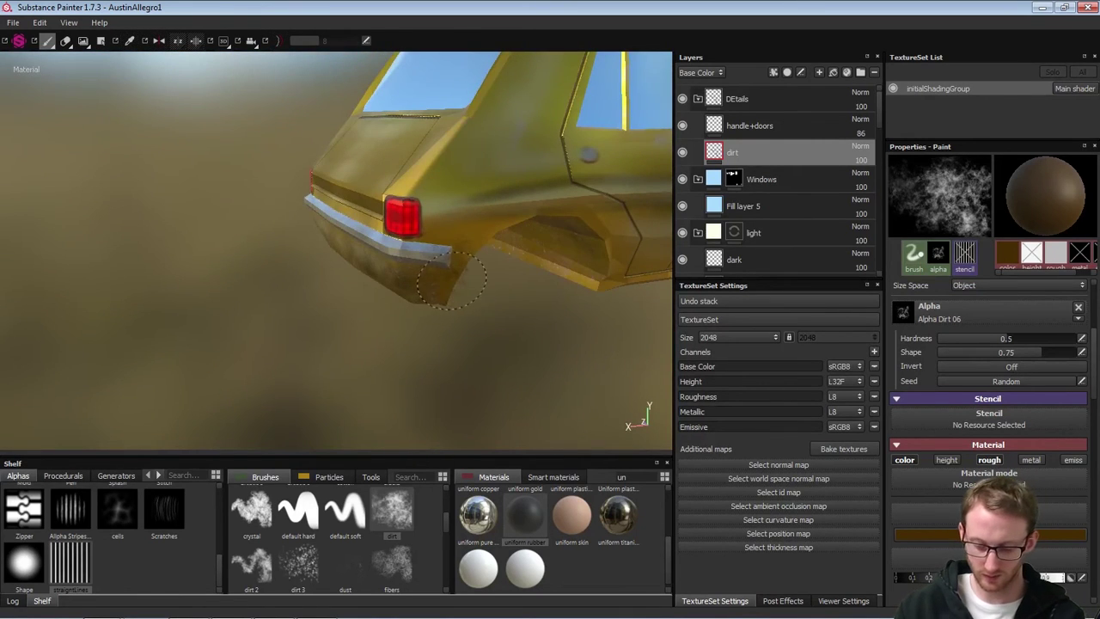
click(444, 254)
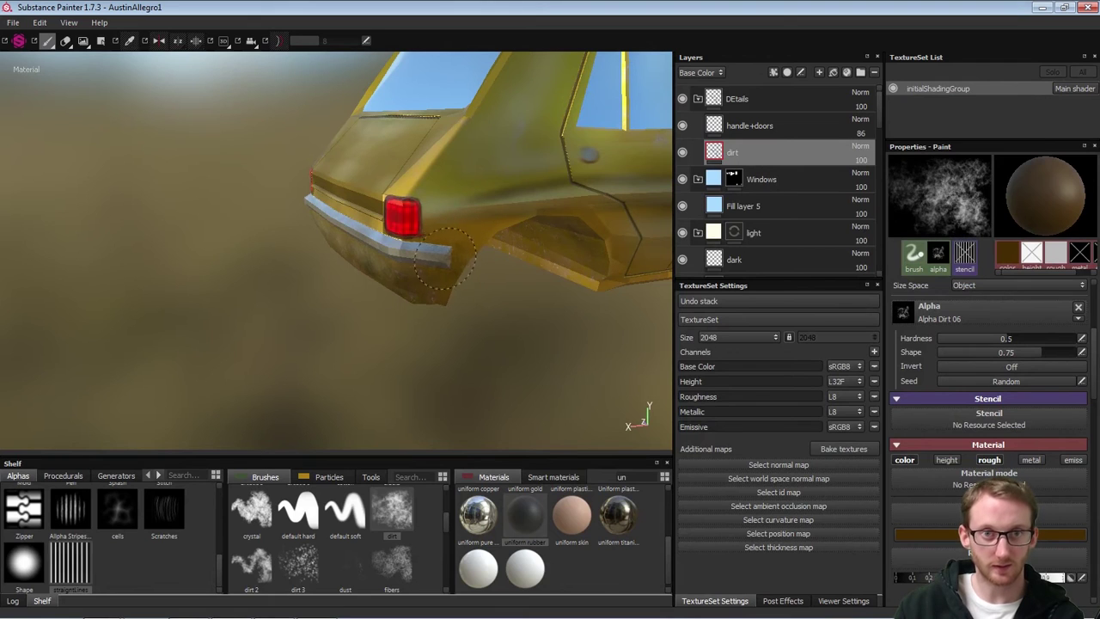
click(427, 256)
Paint dirt around the right rear wheel arch and down its front edge to the sill
alt+drag(494, 224, 504, 217)
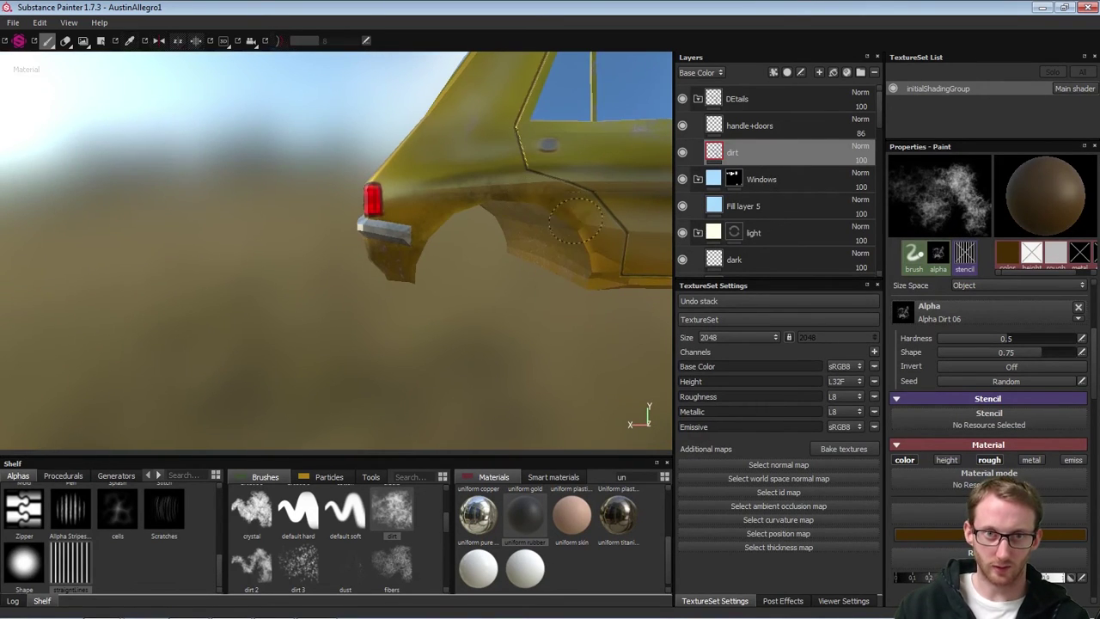
alt+middle_drag(569, 200, 369, 207)
alt+drag(369, 208, 341, 212)
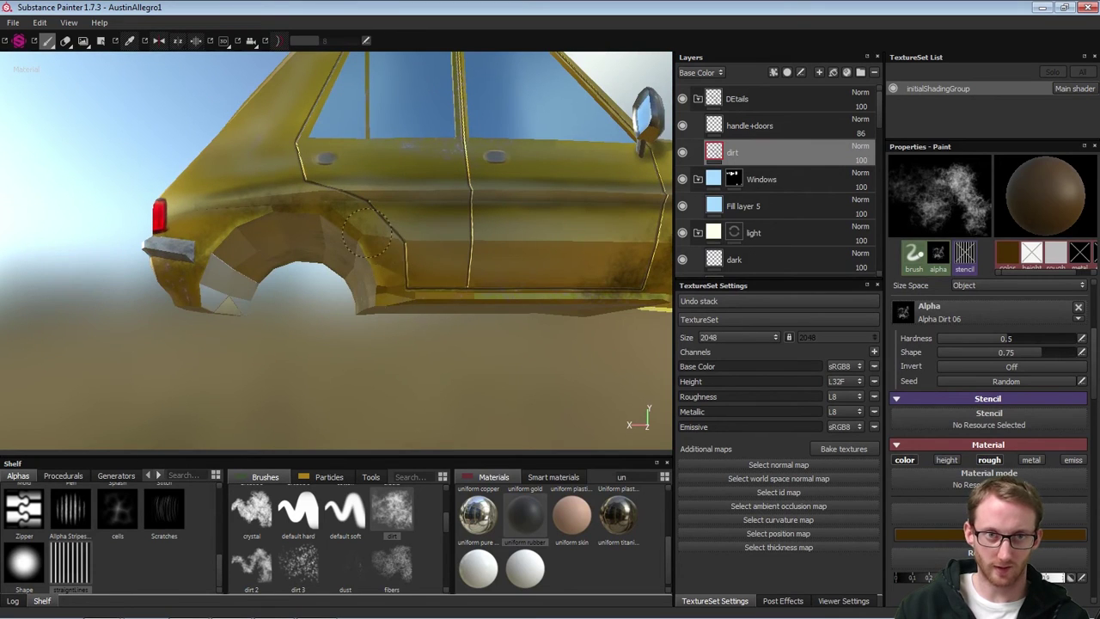
click(373, 267)
click(373, 269)
click(373, 268)
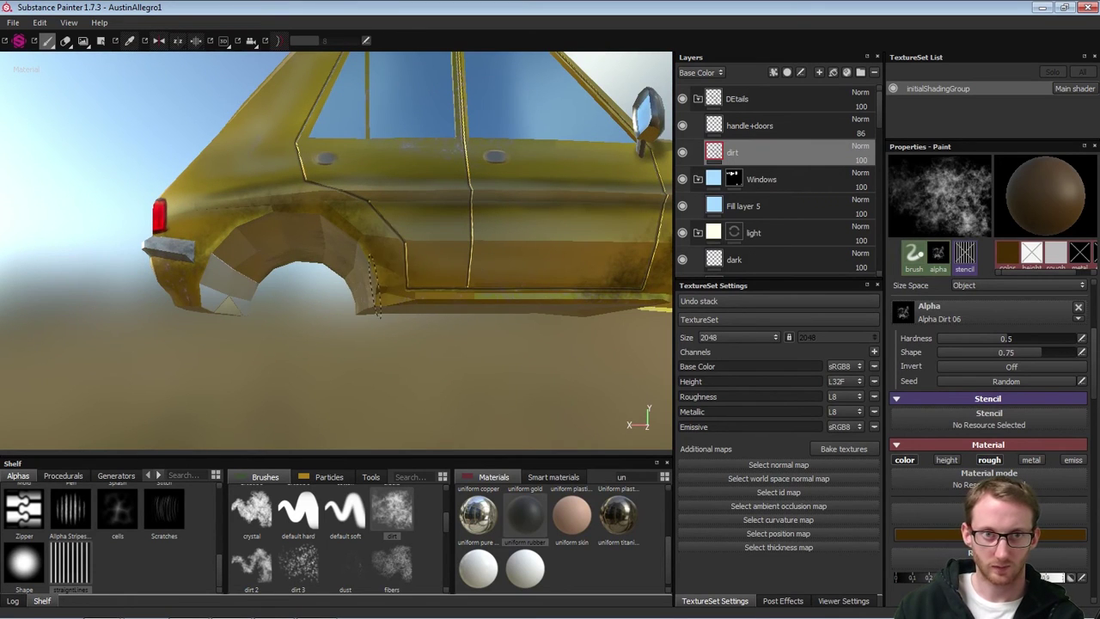
click(374, 286)
click(381, 284)
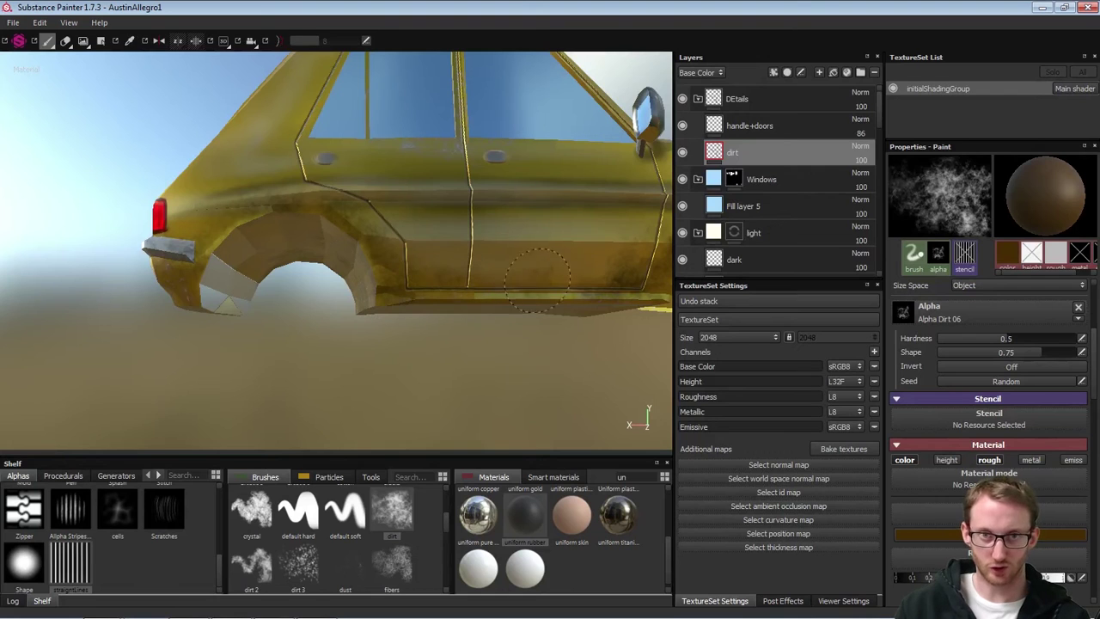
Add dirt along the lower part of the right-side doors and the sill
click(533, 250)
alt+middle_drag(599, 298, 434, 290)
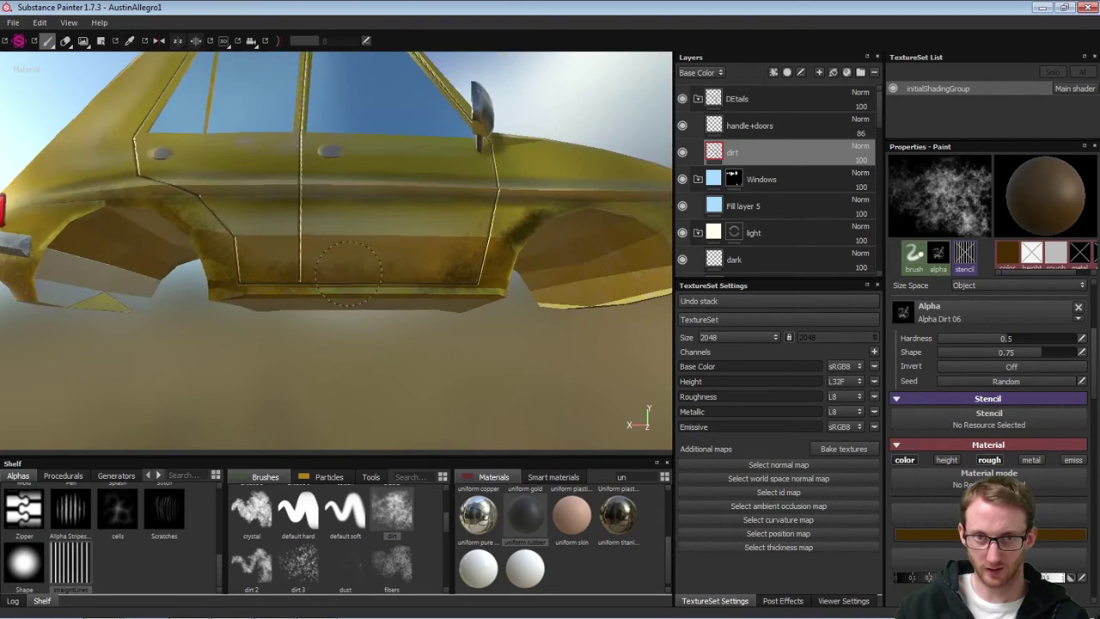
alt+drag(433, 289, 316, 307)
alt+middle_drag(317, 307, 327, 300)
alt+drag(400, 241, 546, 225)
Erase excess dirt with the dirt brush as eraser along the rear edge of the right front wheel arch
key(e)
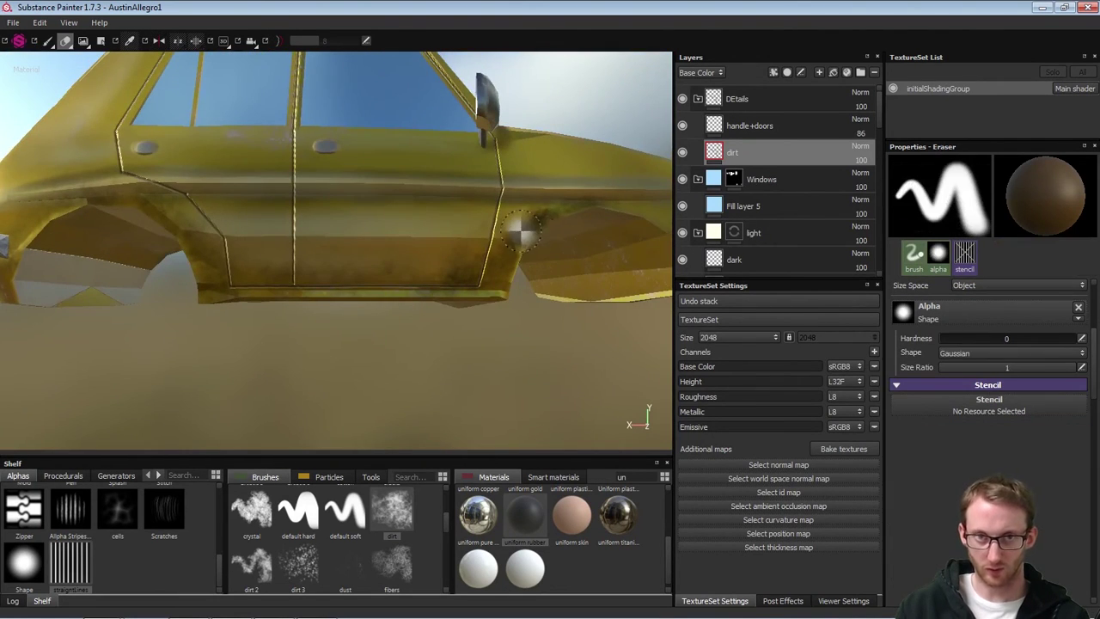
click(399, 512)
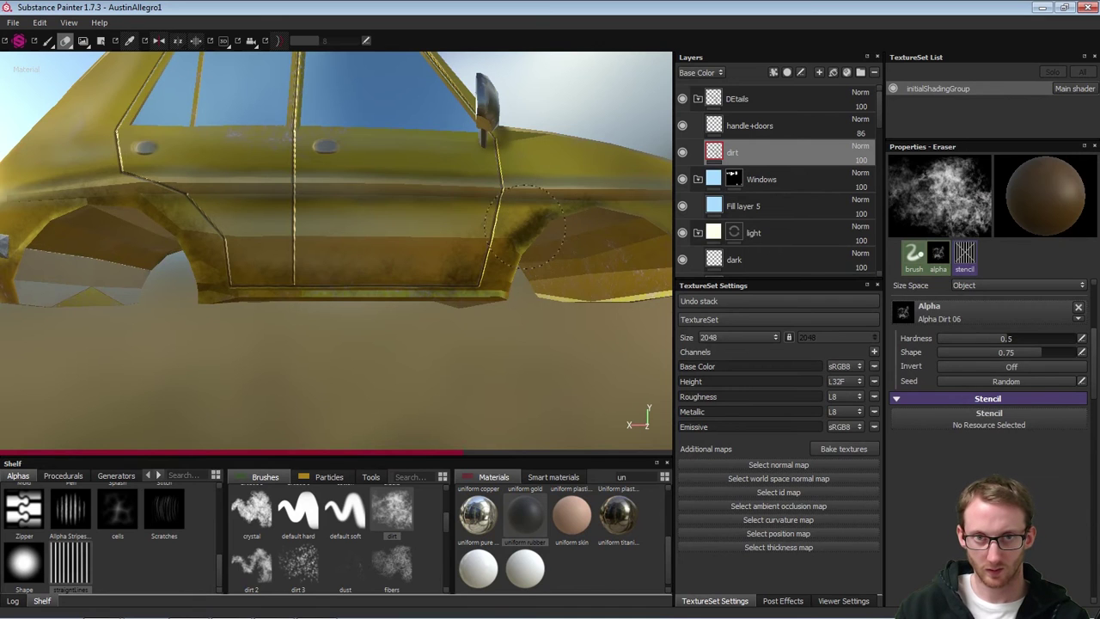
mouse_move(597, 287)
alt+mouse_down()
mouse_move(466, 335)
mouse_move(593, 298)
alt+mouse_up()
click(492, 298)
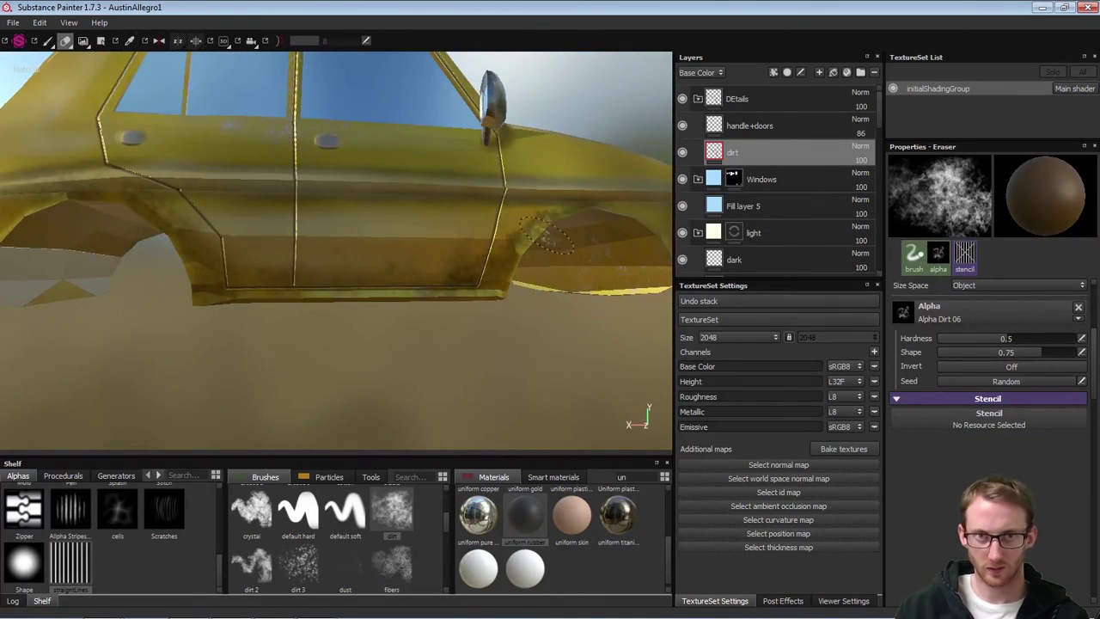
click(524, 229)
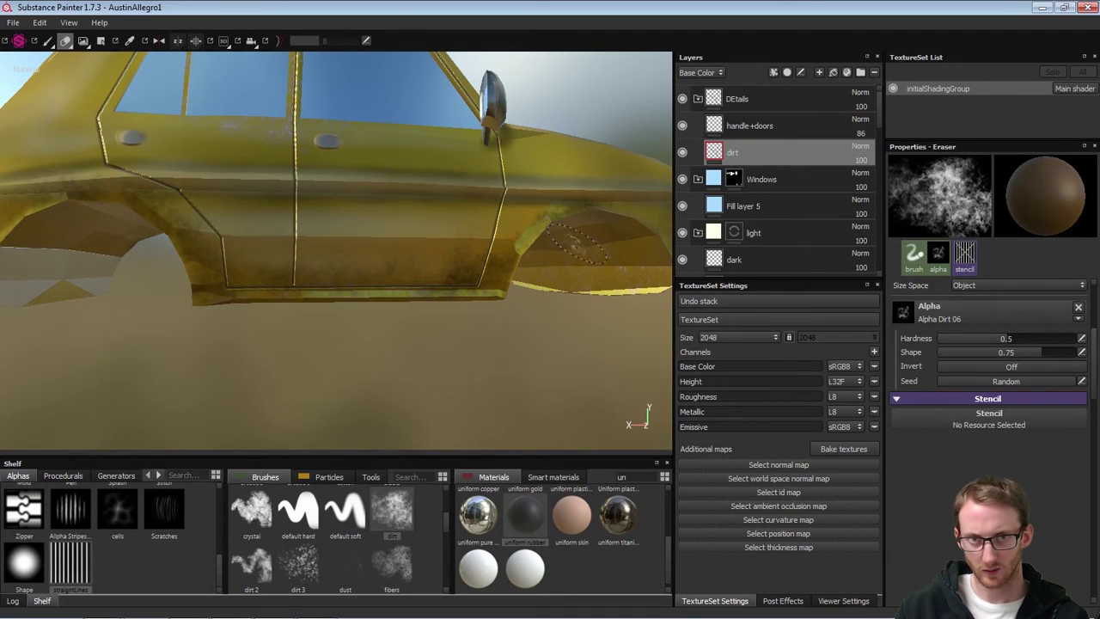
alt+drag(524, 232, 476, 304)
Paint dirt with a smaller brush along the recessed strip between the tail lights above the rear bumper
key(1)
alt+right_drag(189, 314, 129, 315)
mouse_move(327, 315)
alt+mouse_down()
mouse_move(385, 314)
mouse_move(422, 291)
alt+mouse_up()
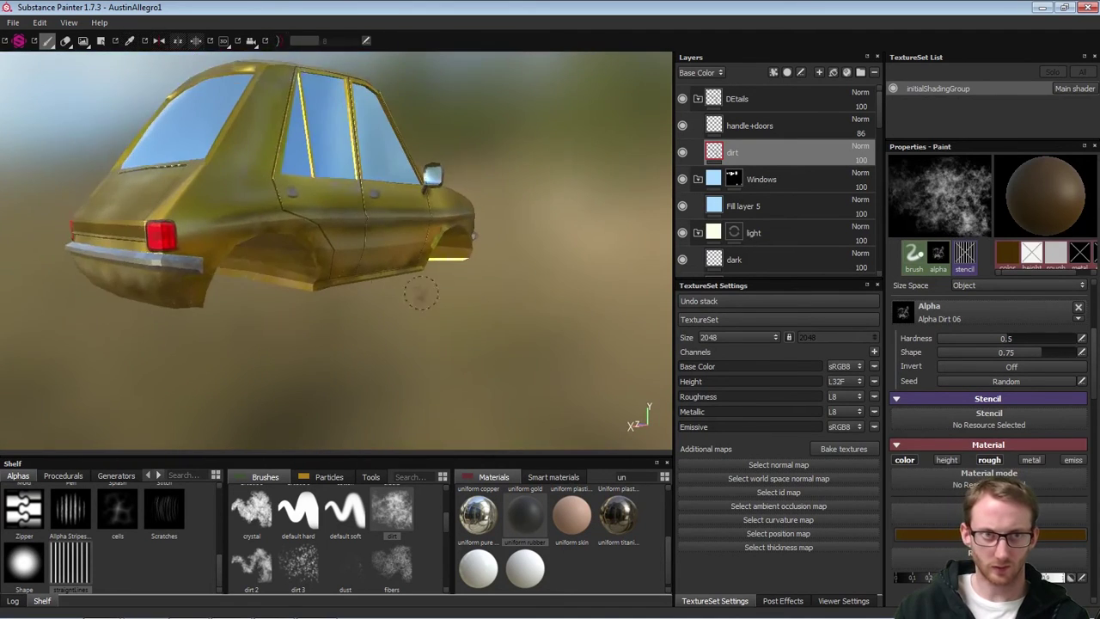
alt+right_drag(422, 290, 515, 287)
alt+drag(231, 255, 316, 256)
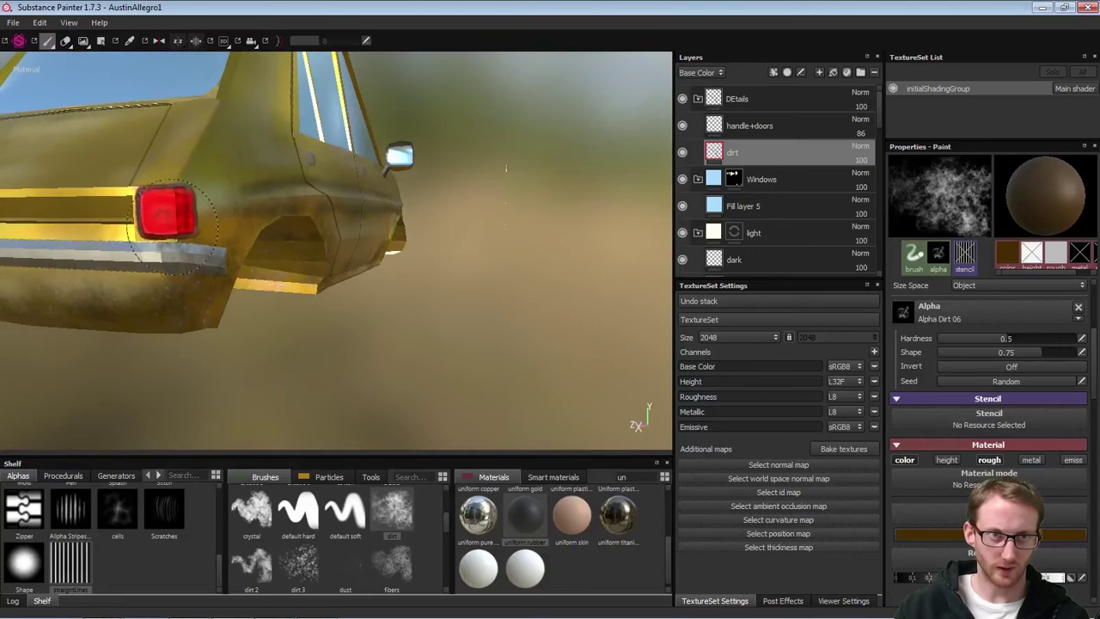
alt+right_drag(258, 277, 204, 279)
alt+drag(204, 279, 292, 291)
alt+middle_drag(221, 256, 516, 263)
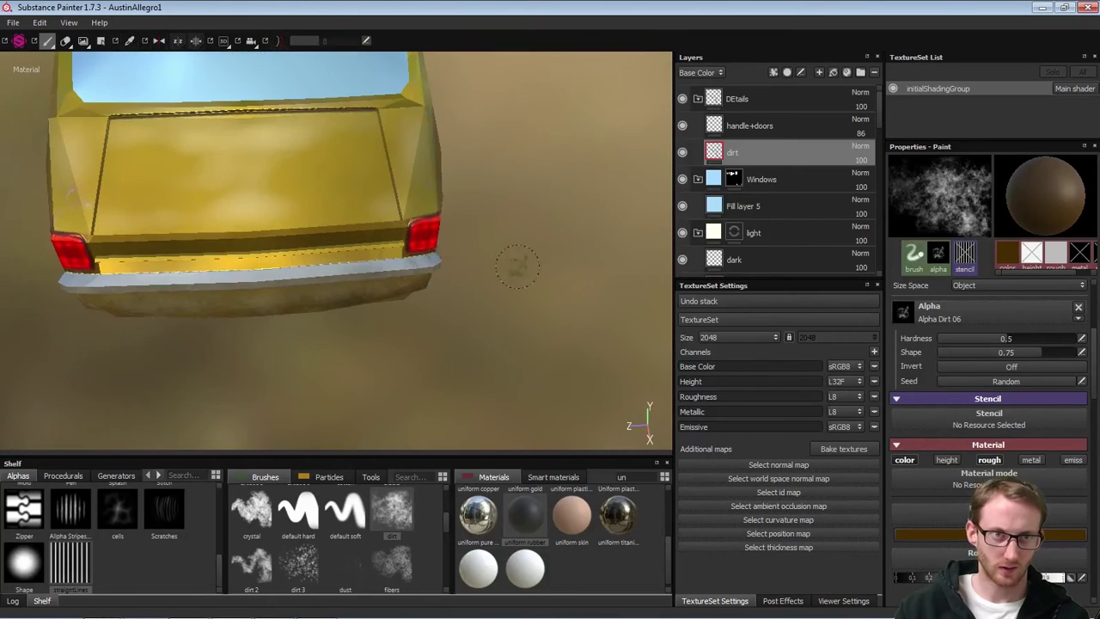
mouse_move(234, 236)
alt+mouse_down()
mouse_move(292, 234)
mouse_move(307, 214)
alt+mouse_up()
key(ctrl+z)
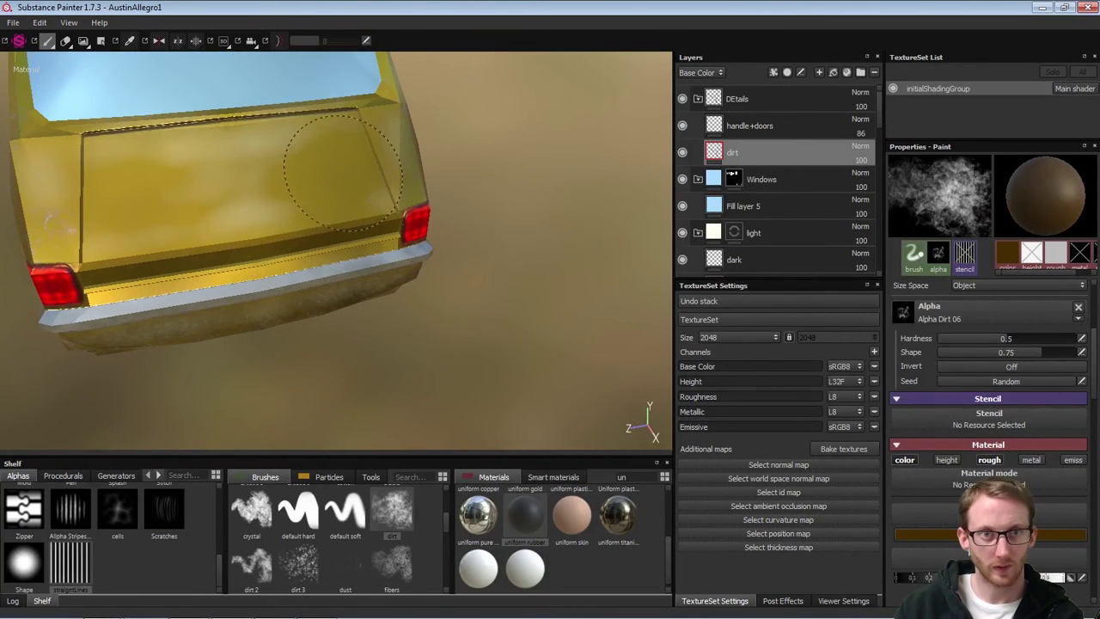
ctrl+right_drag(351, 182, 322, 182)
mouse_move(356, 256)
mouse_down()
mouse_move(378, 259)
mouse_move(374, 271)
mouse_up()
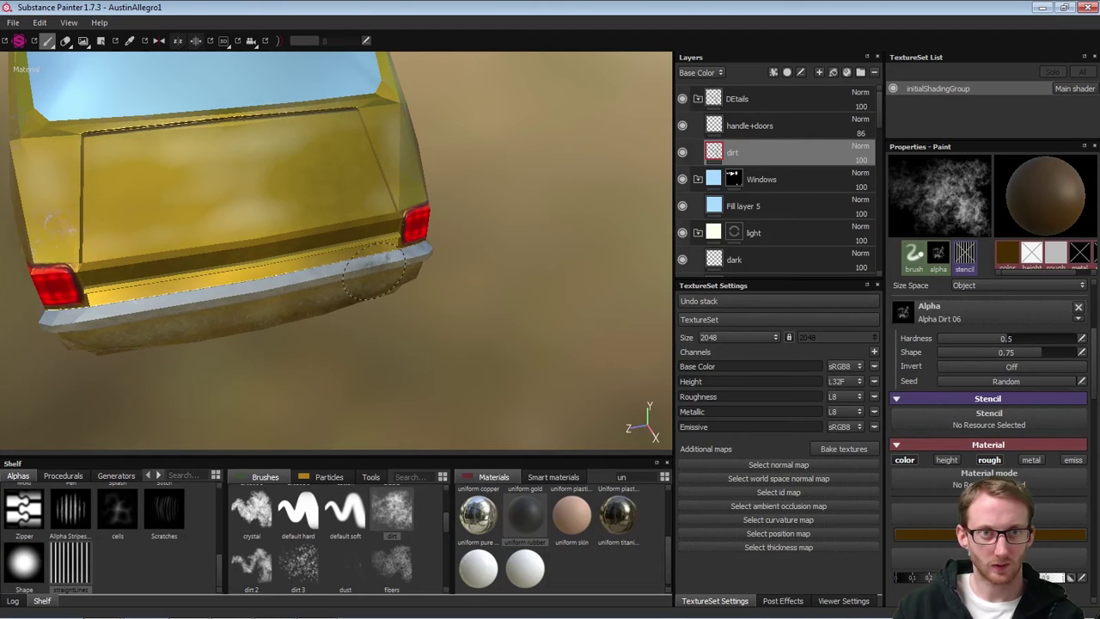
mouse_move(249, 248)
alt+mouse_down()
mouse_move(318, 255)
mouse_move(306, 261)
alt+mouse_up()
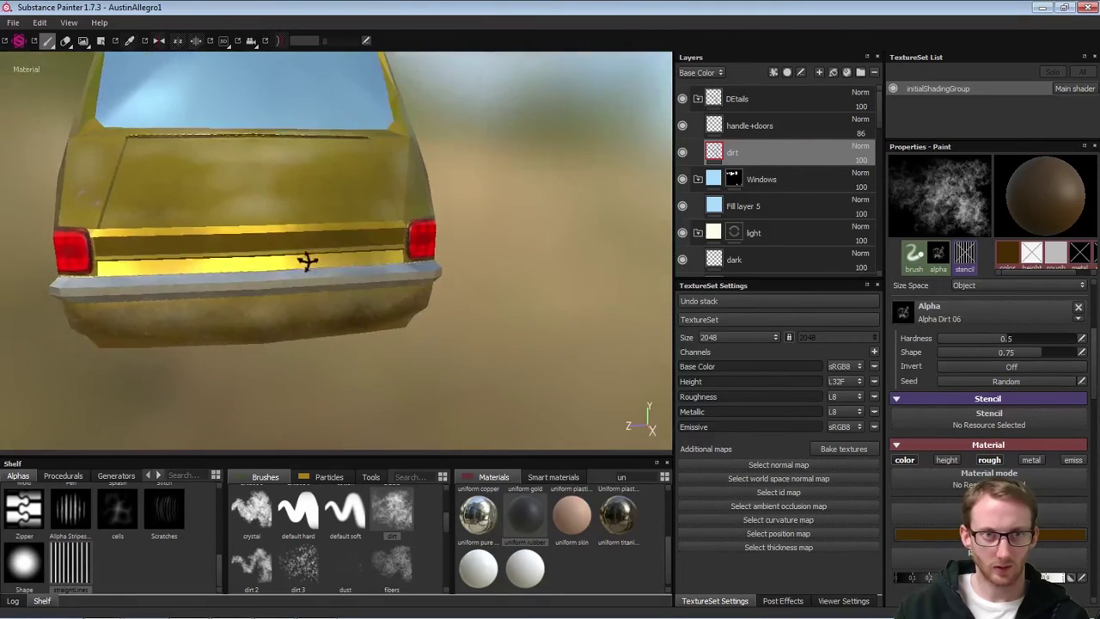
alt+right_drag(294, 263, 395, 344)
mouse_move(211, 218)
mouse_down()
mouse_move(250, 243)
mouse_move(329, 212)
mouse_up()
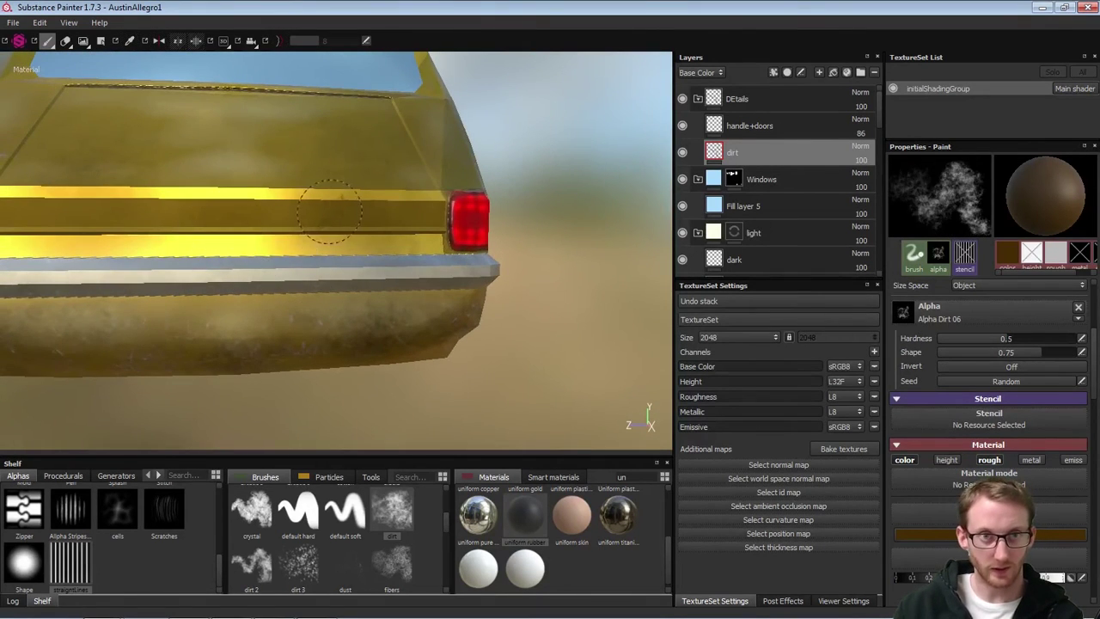
ctrl+right_drag(344, 207, 329, 208)
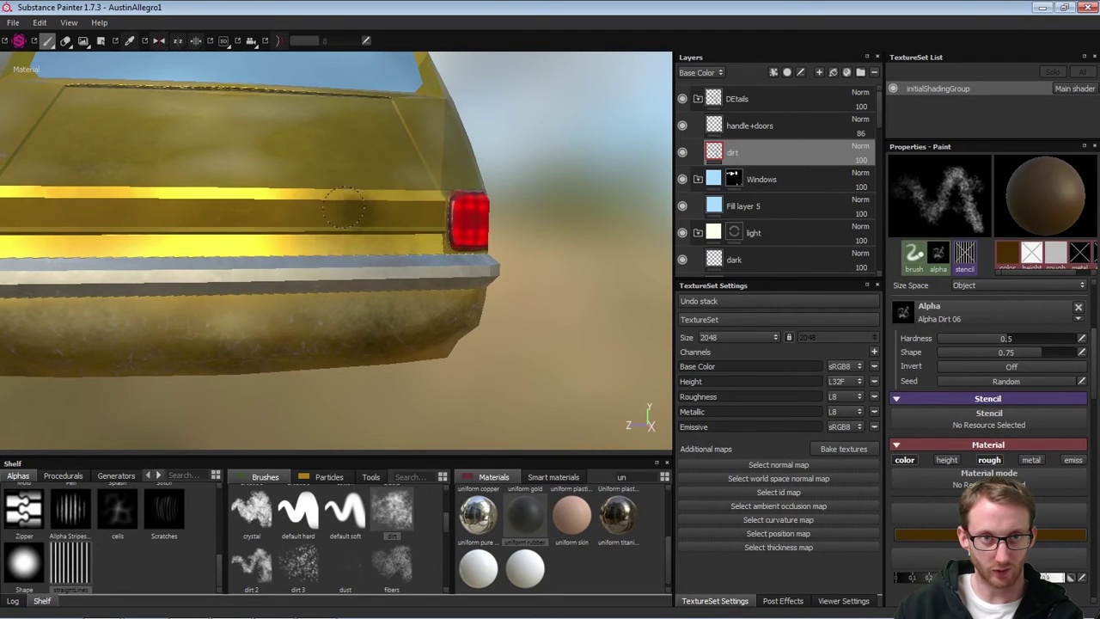
alt+drag(289, 200, 282, 271)
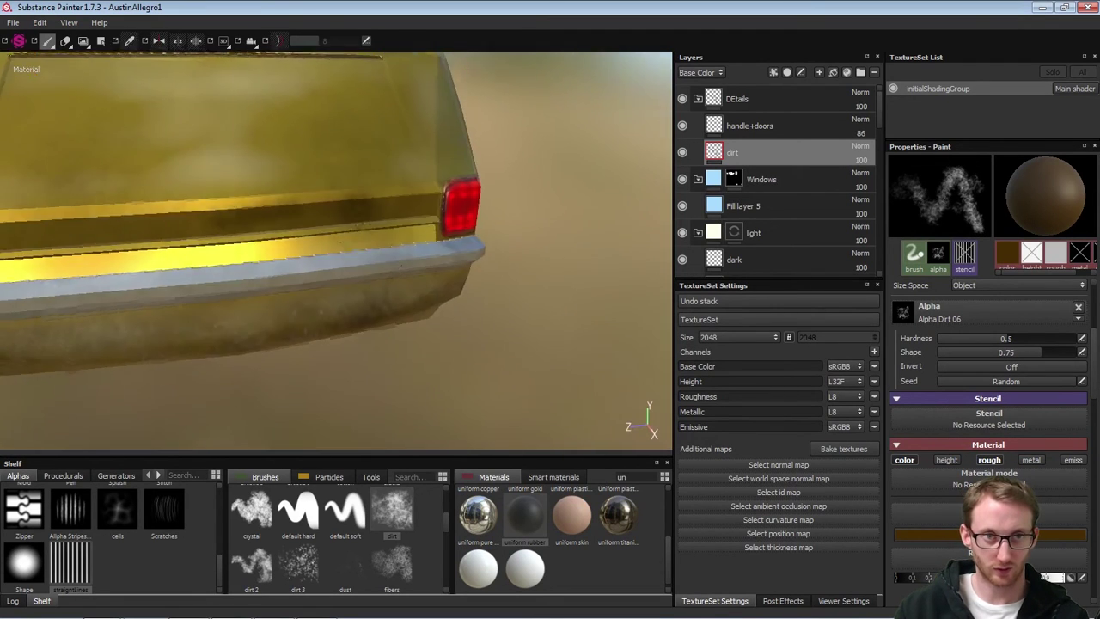
alt+right_drag(282, 271, 192, 298)
Enlarge the dirt brush and paint dirt across the hood, concentrating on the front area above the grille and headlights
mouse_move(339, 294)
alt+mouse_down()
mouse_move(410, 258)
mouse_move(479, 274)
mouse_move(395, 312)
mouse_move(422, 283)
mouse_move(472, 278)
alt+mouse_up()
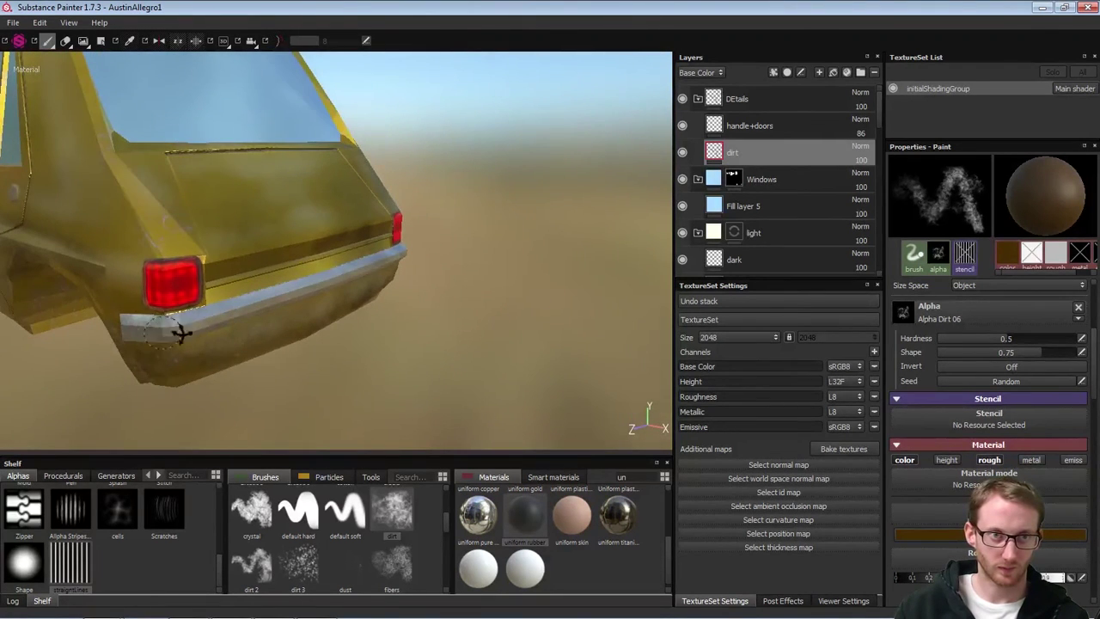
mouse_move(181, 332)
alt+mouse_down()
mouse_move(381, 315)
mouse_move(352, 312)
mouse_move(337, 284)
alt+mouse_up()
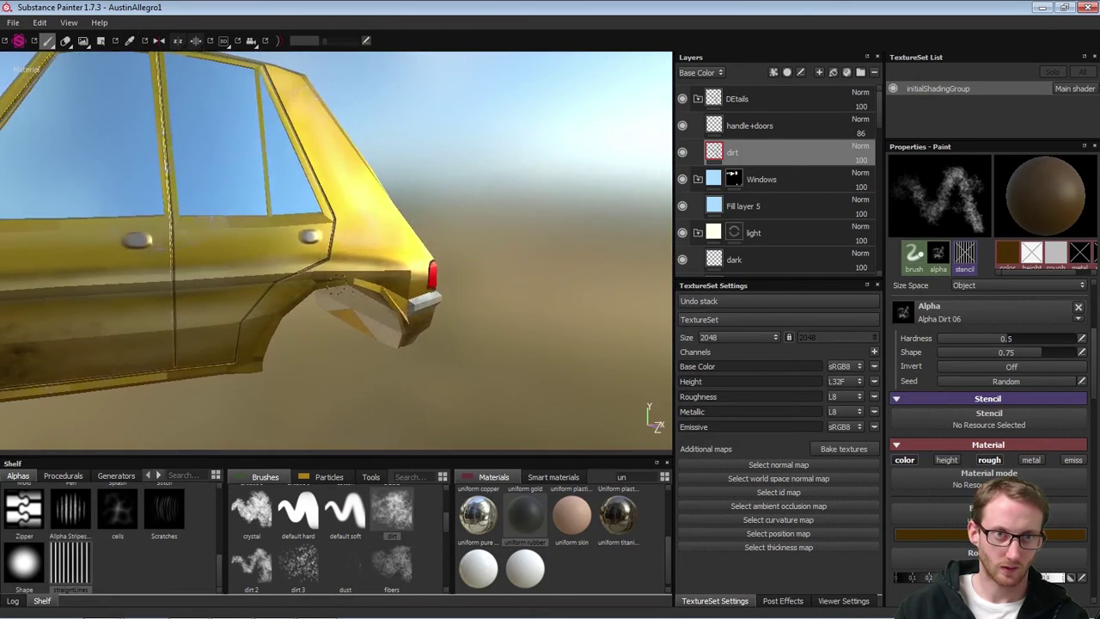
key(d)
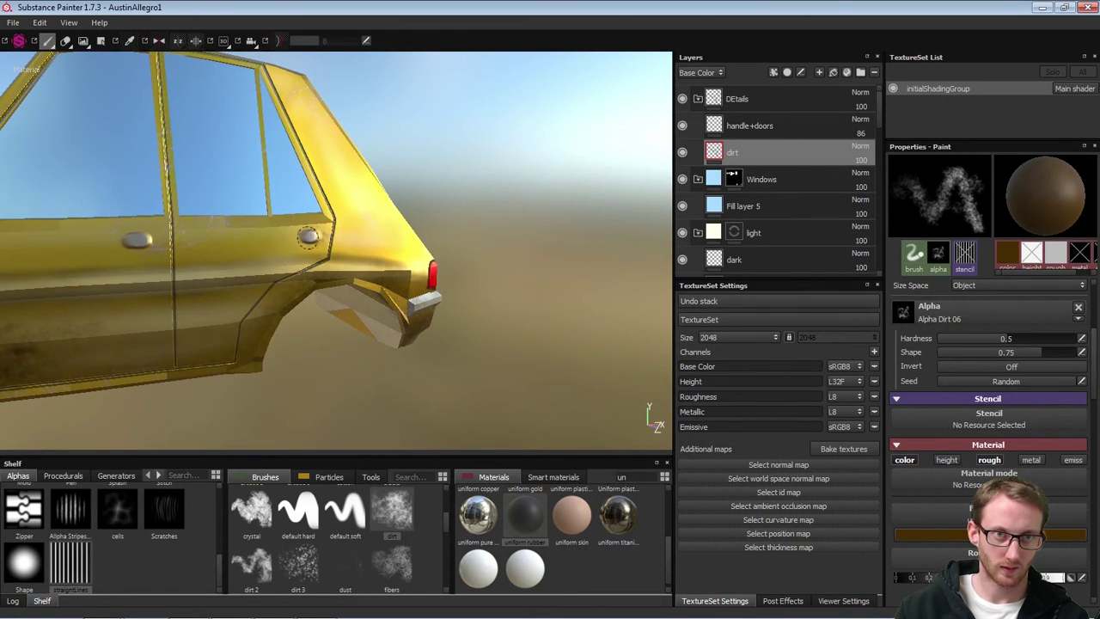
alt+right_drag(185, 264, 140, 309)
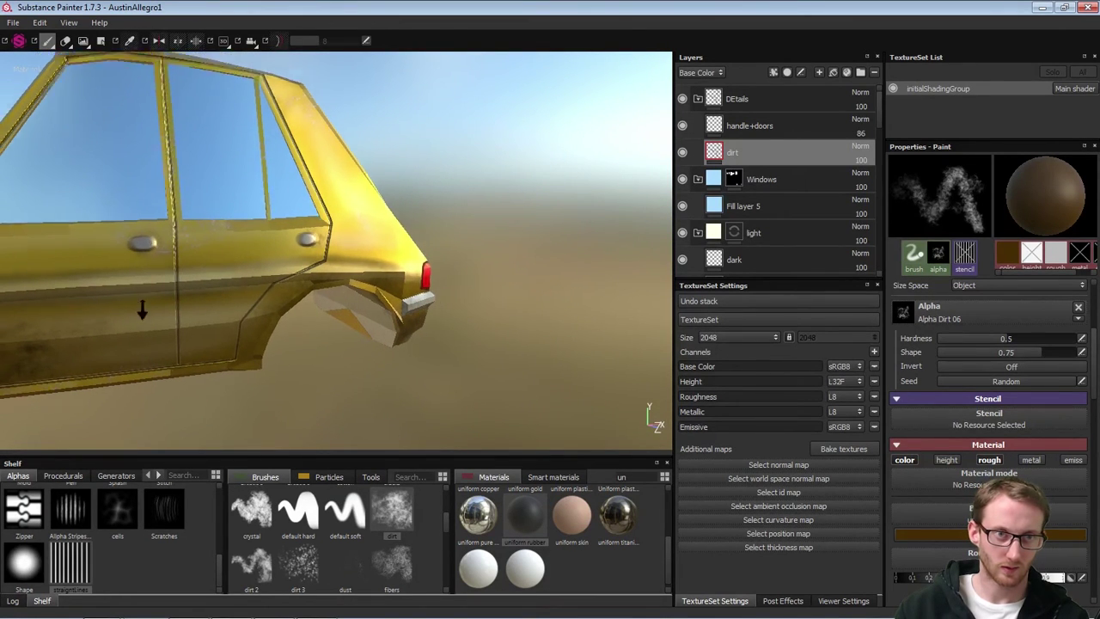
mouse_move(140, 309)
alt+mouse_down()
mouse_move(403, 270)
mouse_move(437, 364)
alt+mouse_up()
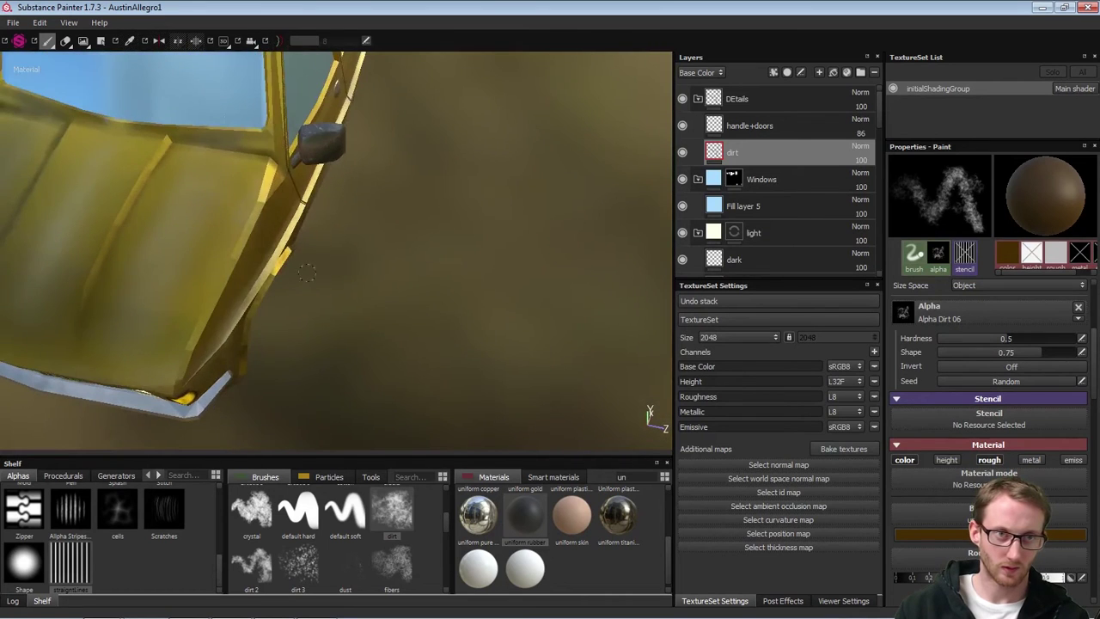
alt+middle_drag(57, 301, 357, 286)
key(bracketright)
key(bracketright)
key(bracketright)
key(bracketright)
key(bracketright)
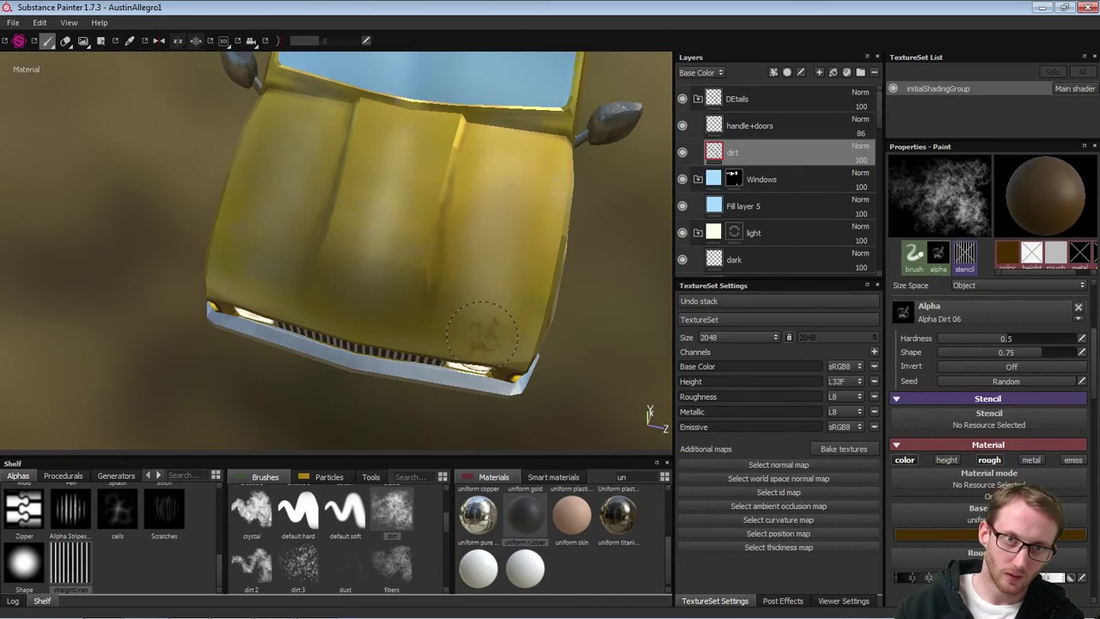
click(490, 348)
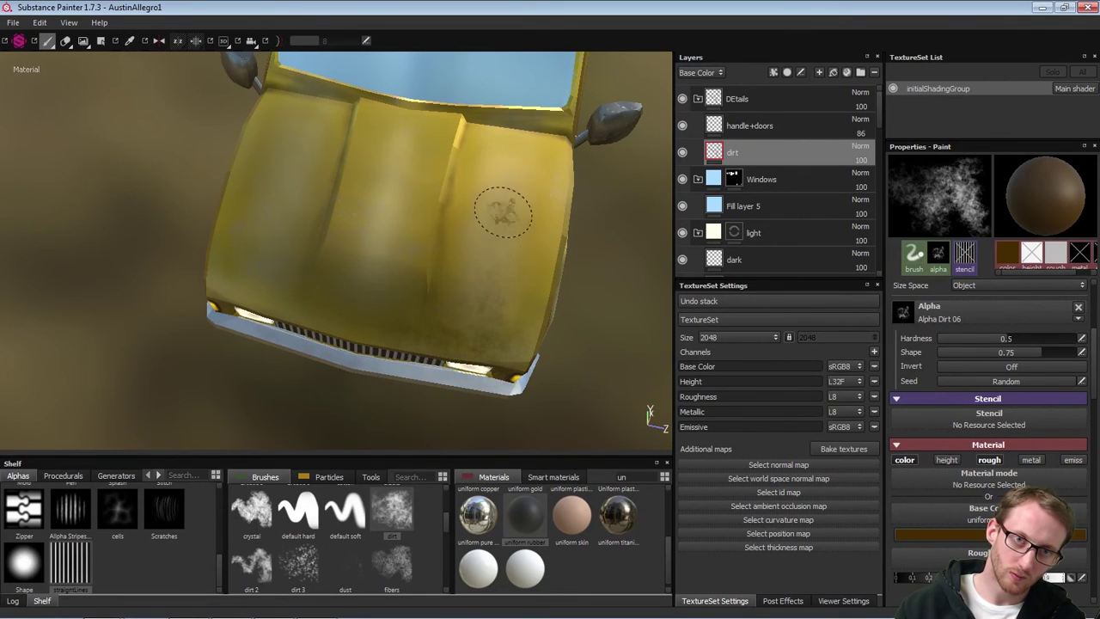
drag(503, 213, 519, 335)
drag(424, 325, 352, 288)
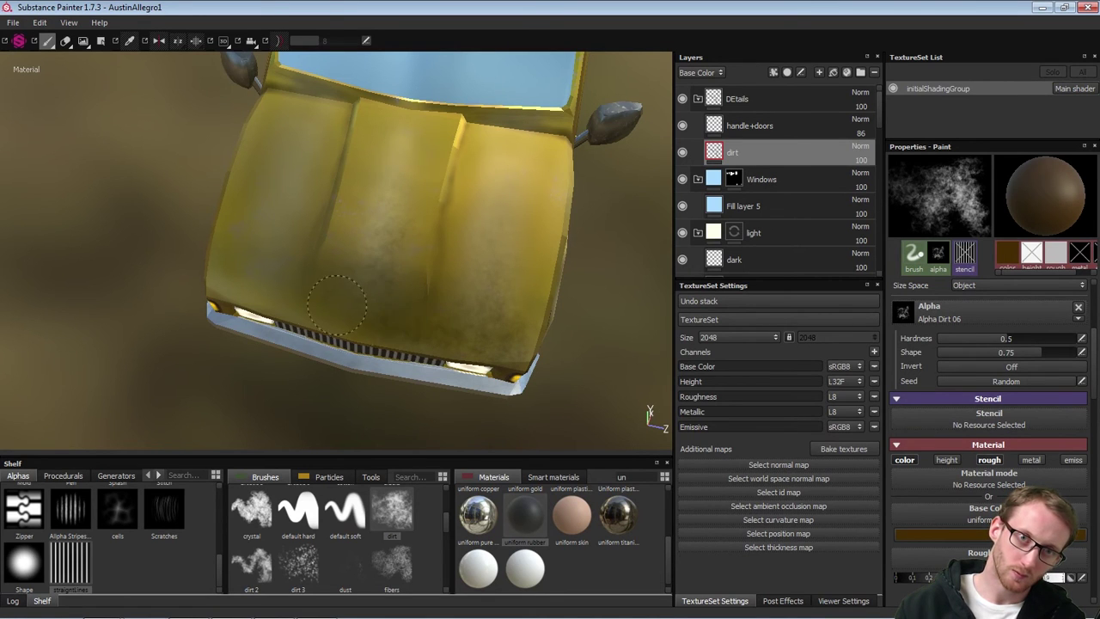
mouse_move(336, 305)
alt+mouse_down()
mouse_move(410, 269)
mouse_move(451, 268)
alt+mouse_up()
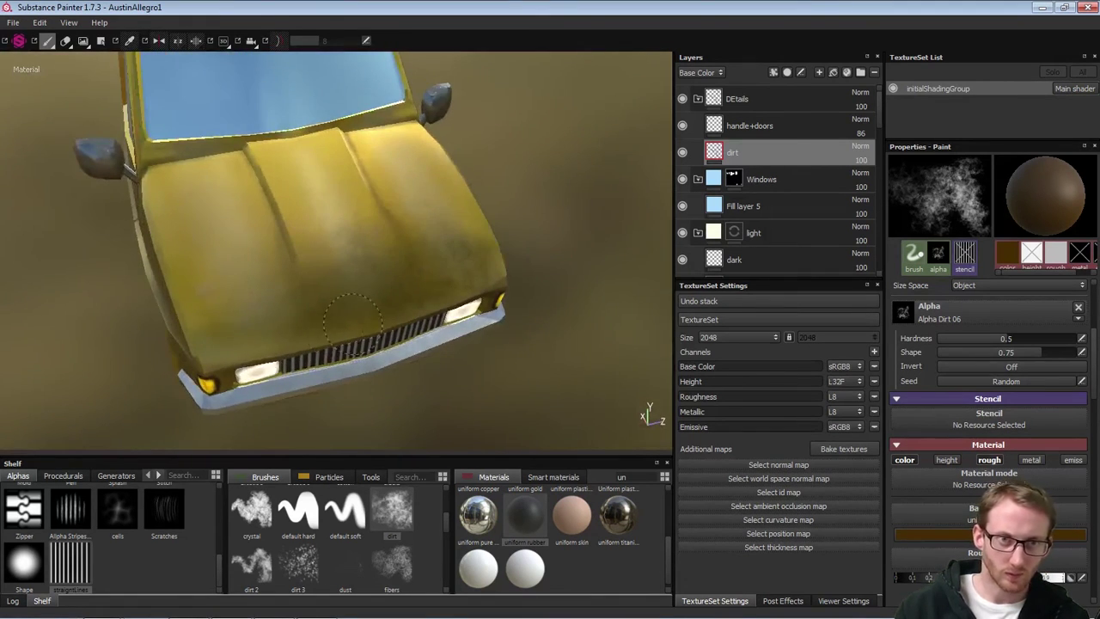
drag(227, 250, 239, 279)
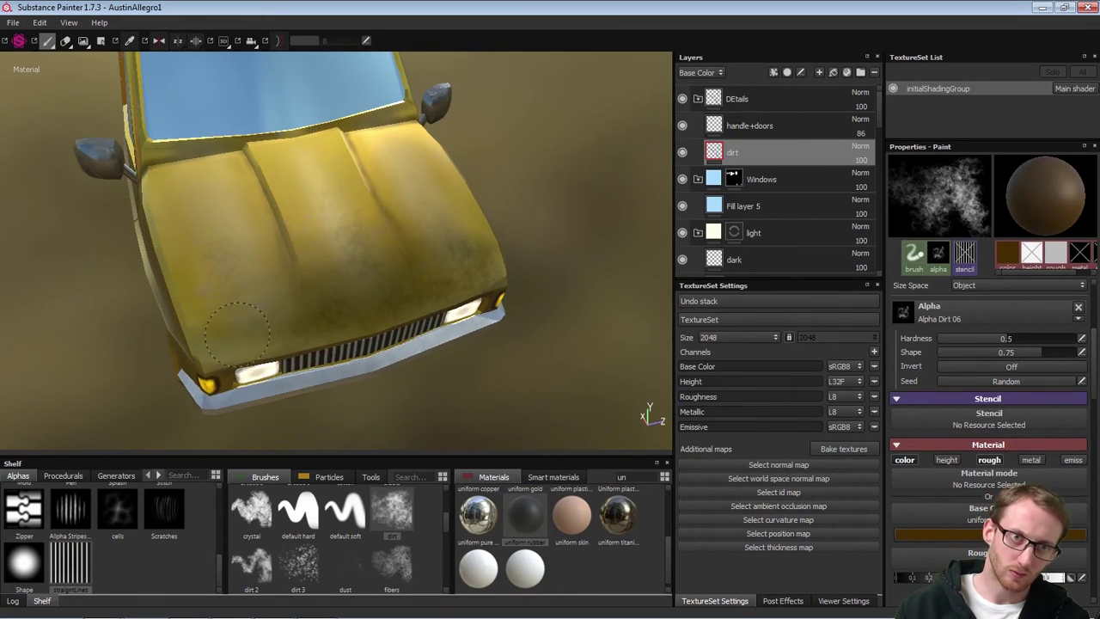
Try a dirt stroke along the upper side of the right front wing and undo it
alt+drag(234, 350, 322, 318)
alt+right_drag(322, 318, 288, 320)
alt+middle_drag(287, 320, 400, 284)
alt+drag(401, 284, 416, 273)
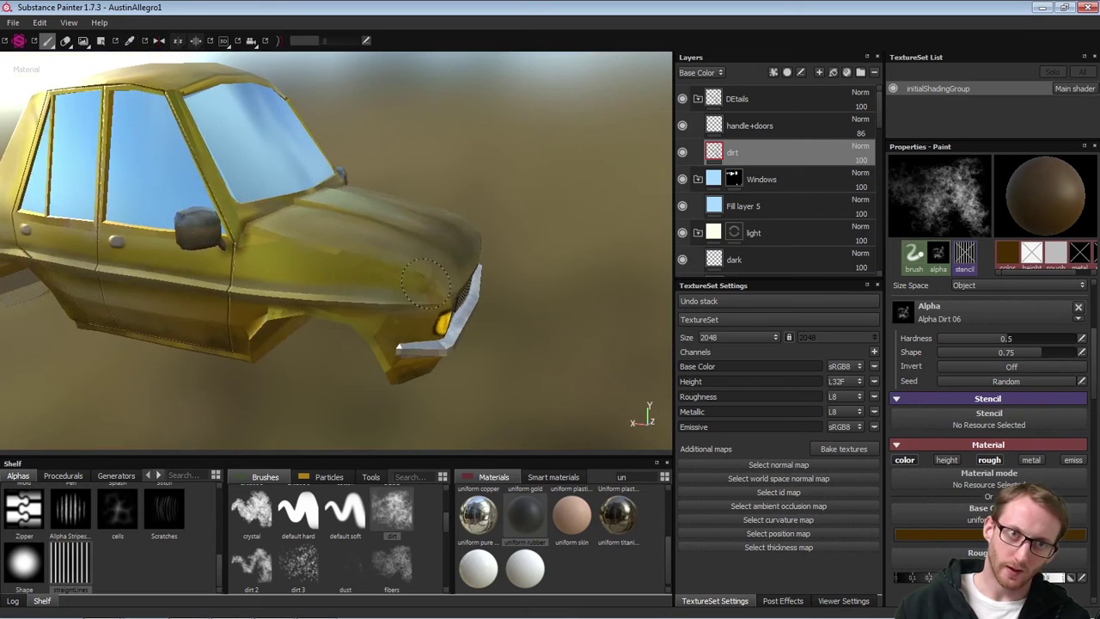
drag(294, 264, 365, 265)
key(ctrl+z)
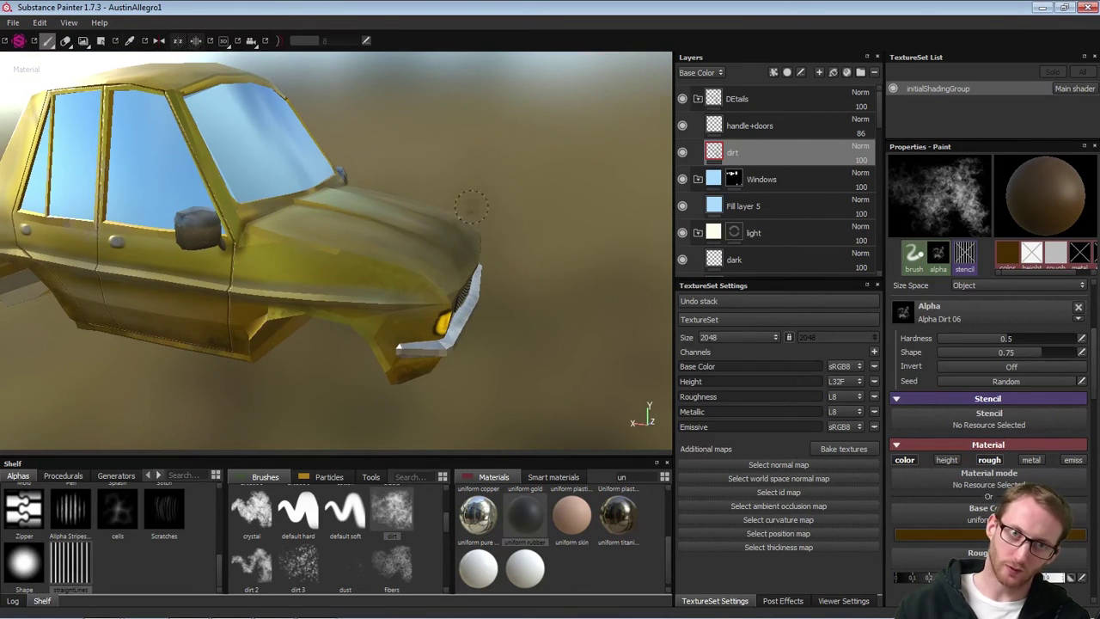
Examine the dirt along the right side of the body from the front wing to the rear pillar
mouse_move(473, 231)
alt+mouse_down()
mouse_move(428, 276)
mouse_move(316, 333)
mouse_move(602, 158)
alt+mouse_up()
alt+middle_drag(344, 352, 446, 296)
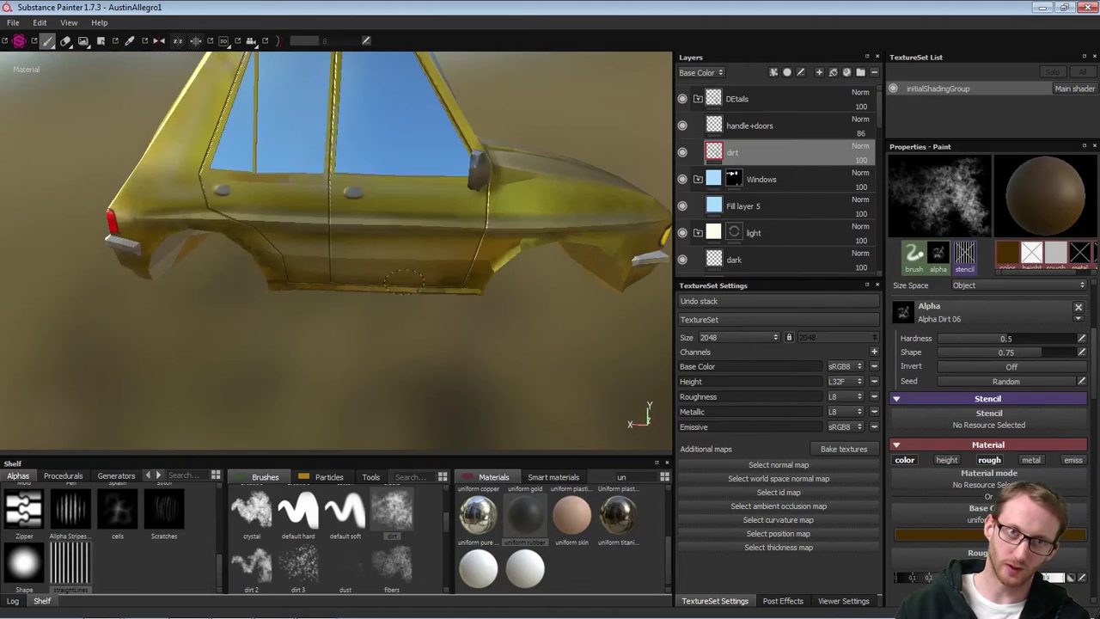
mouse_move(391, 317)
alt+mouse_down()
mouse_move(417, 249)
mouse_move(468, 303)
alt+mouse_up()
scroll(417, 248, up, 3)
alt+middle_drag(468, 302, 479, 261)
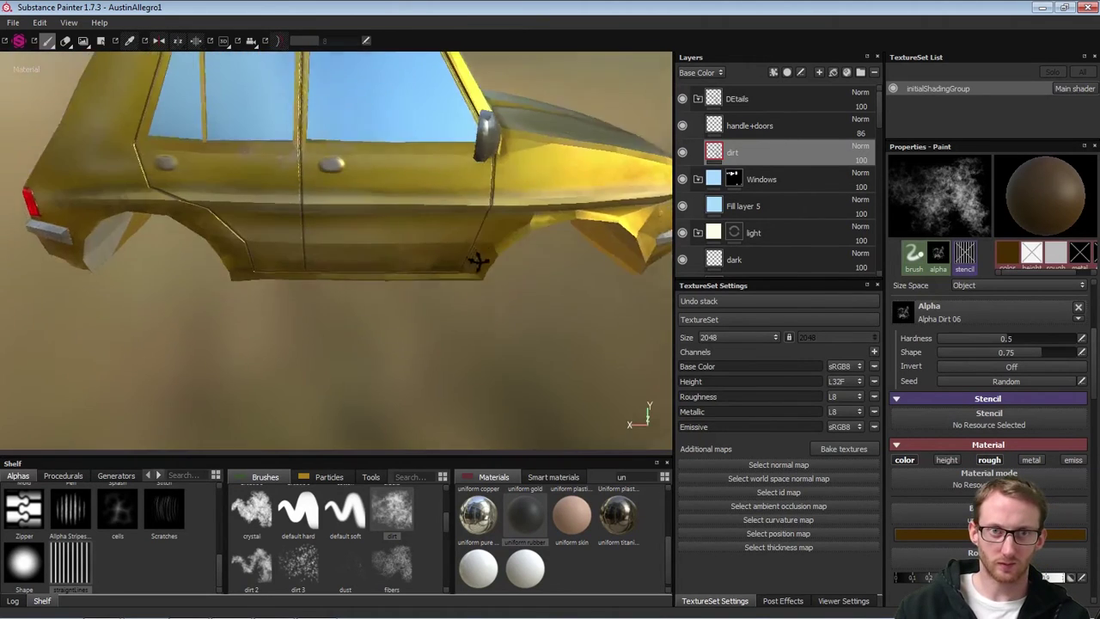
mouse_move(486, 262)
alt+mouse_down()
mouse_move(472, 227)
mouse_move(237, 166)
alt+mouse_up()
click(236, 166)
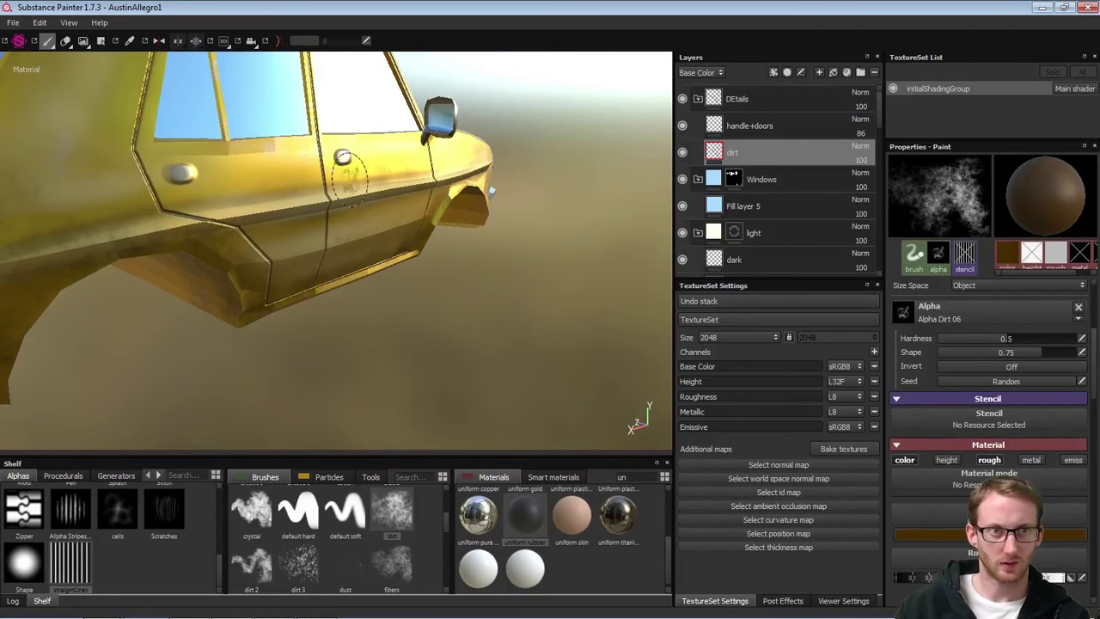
mouse_move(349, 178)
alt+mouse_down()
mouse_move(459, 257)
mouse_move(340, 255)
alt+mouse_up()
alt+drag(543, 215, 474, 208)
scroll(473, 209, down, 1)
alt+middle_drag(473, 209, 409, 259)
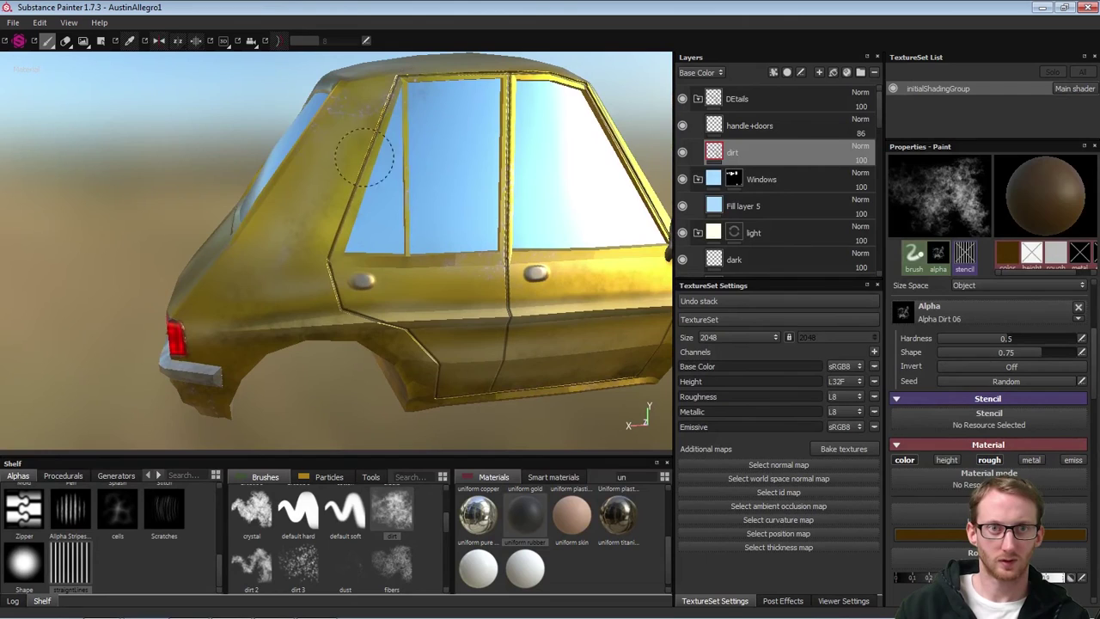
Paint dirt patches across the lower part of the boot lid below the rear window
alt+drag(375, 298, 308, 284)
alt+right_drag(308, 284, 284, 270)
alt+drag(283, 271, 444, 273)
alt+middle_drag(444, 272, 549, 266)
alt+drag(550, 266, 368, 211)
alt+right_drag(368, 211, 378, 292)
alt+drag(378, 241, 407, 303)
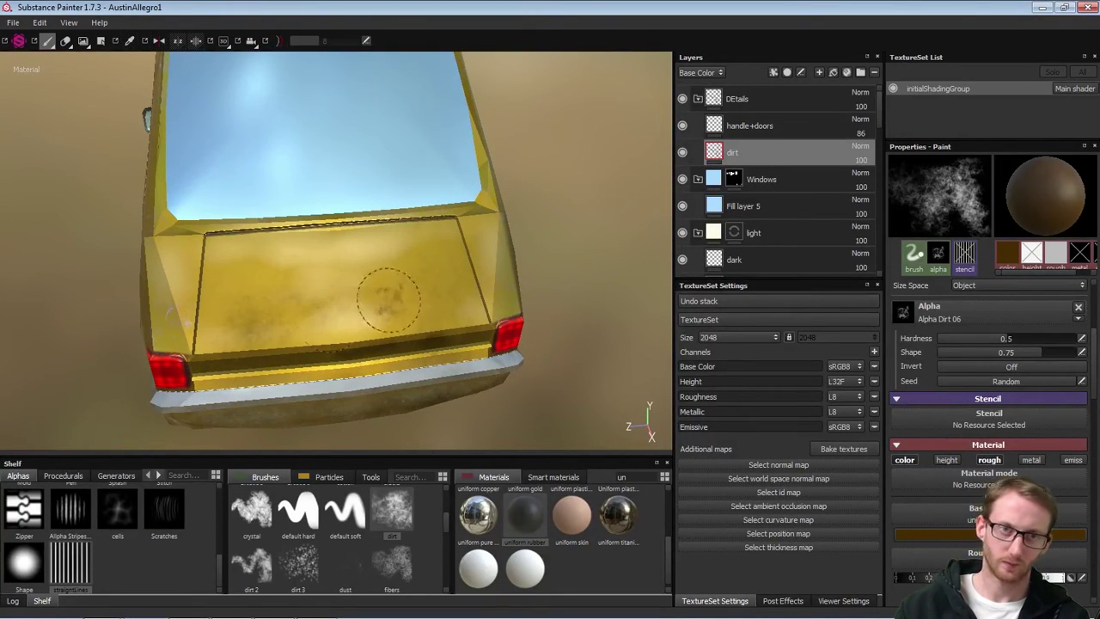
Set the dirt layer's opacity to 94
alt+drag(380, 294, 640, 232)
alt+drag(284, 296, 91, 310)
alt+drag(443, 288, 245, 305)
alt+middle_drag(245, 305, 602, 249)
shift+right_drag(490, 290, 378, 299)
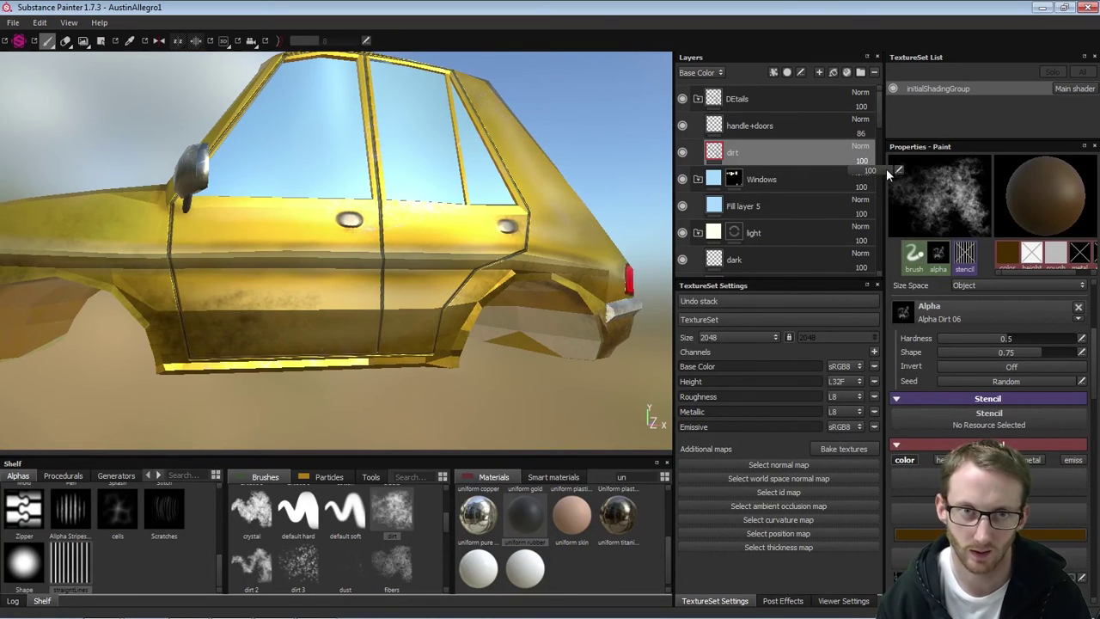
mouse_move(887, 170)
mouse_down()
mouse_move(865, 169)
mouse_move(913, 169)
mouse_move(871, 175)
mouse_move(890, 175)
mouse_up()
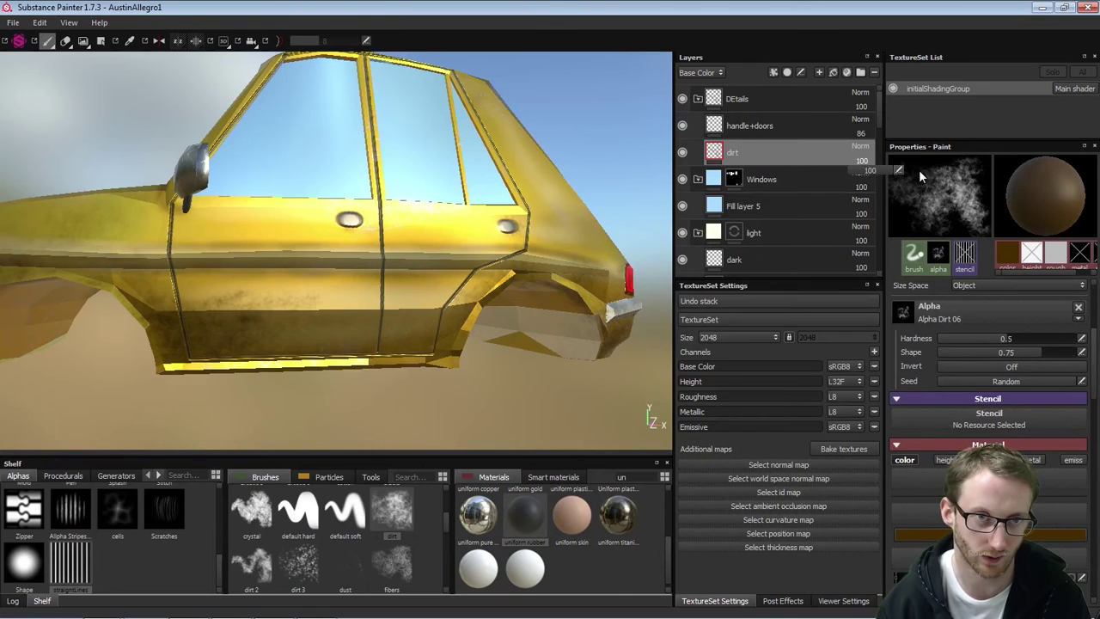
drag(889, 177, 888, 176)
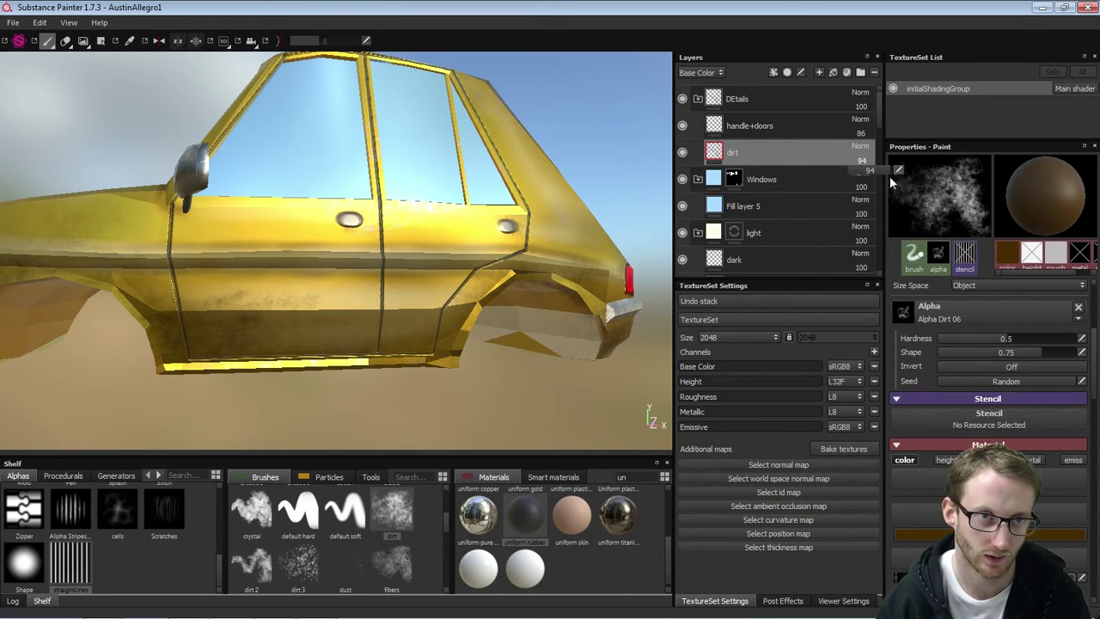
Examine the dirt on the hood and front end at the new layer opacity and under changed lighting
alt+drag(348, 222, 584, 266)
alt+right_drag(192, 270, 192, 176)
alt+drag(404, 198, 418, 280)
mouse_move(438, 263)
shift+right_down()
mouse_move(412, 263)
mouse_move(424, 263)
shift+right_up()
alt+right_drag(533, 250, 535, 310)
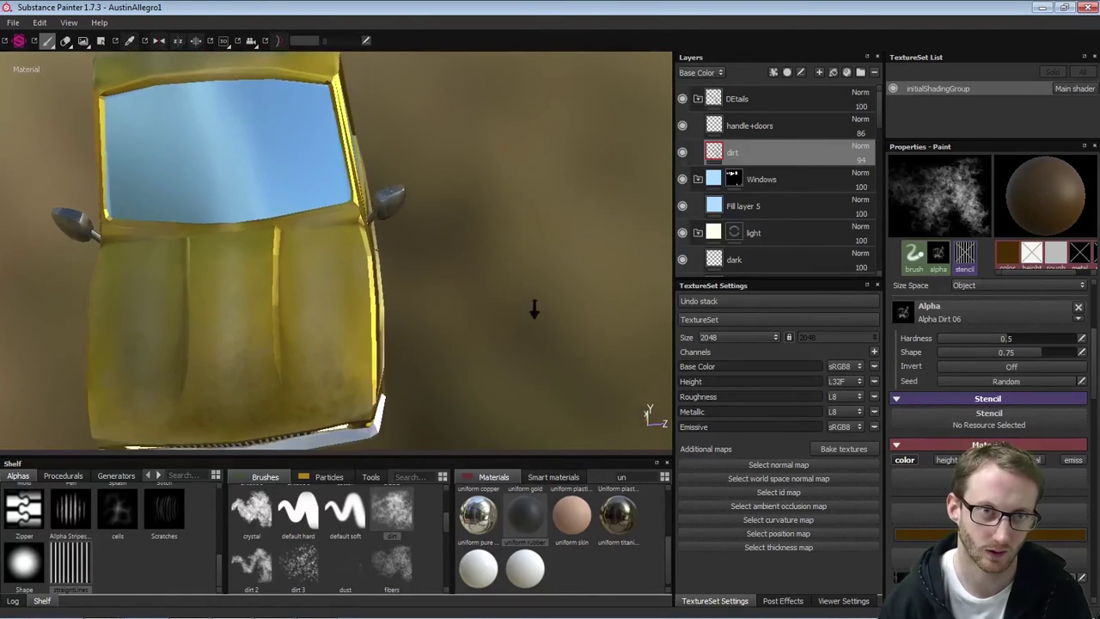
alt+drag(453, 277, 481, 185)
alt+drag(481, 224, 419, 279)
mouse_move(241, 305)
alt+mouse_down()
mouse_move(333, 259)
mouse_move(172, 331)
alt+mouse_up()
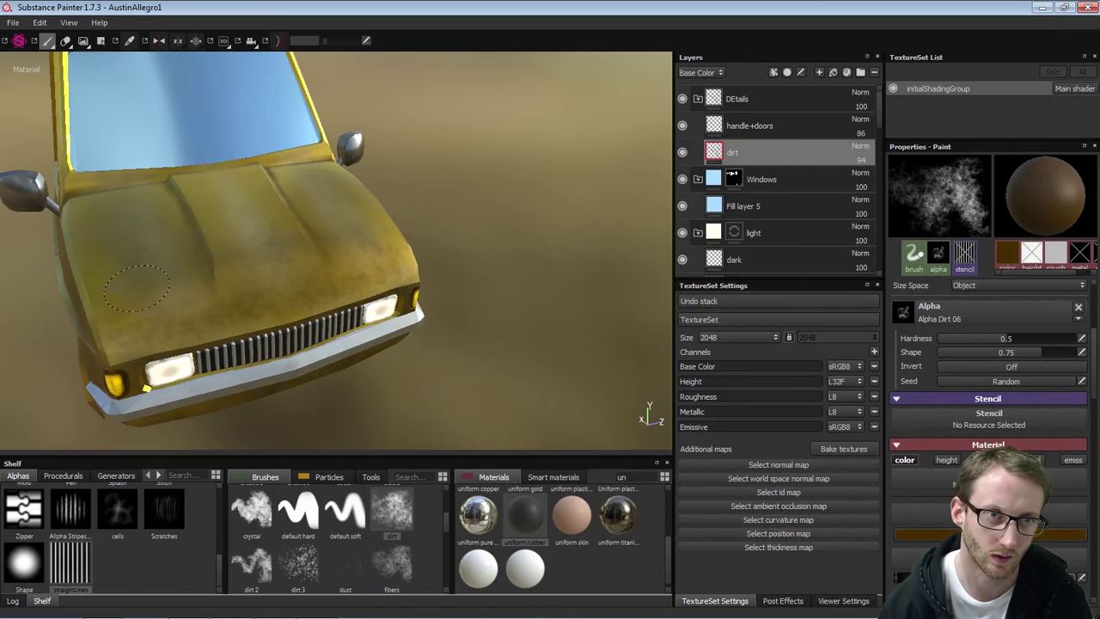
Examine the dirt on the hood, grille surround and front wings from both sides and from the front
alt+drag(347, 289, 315, 264)
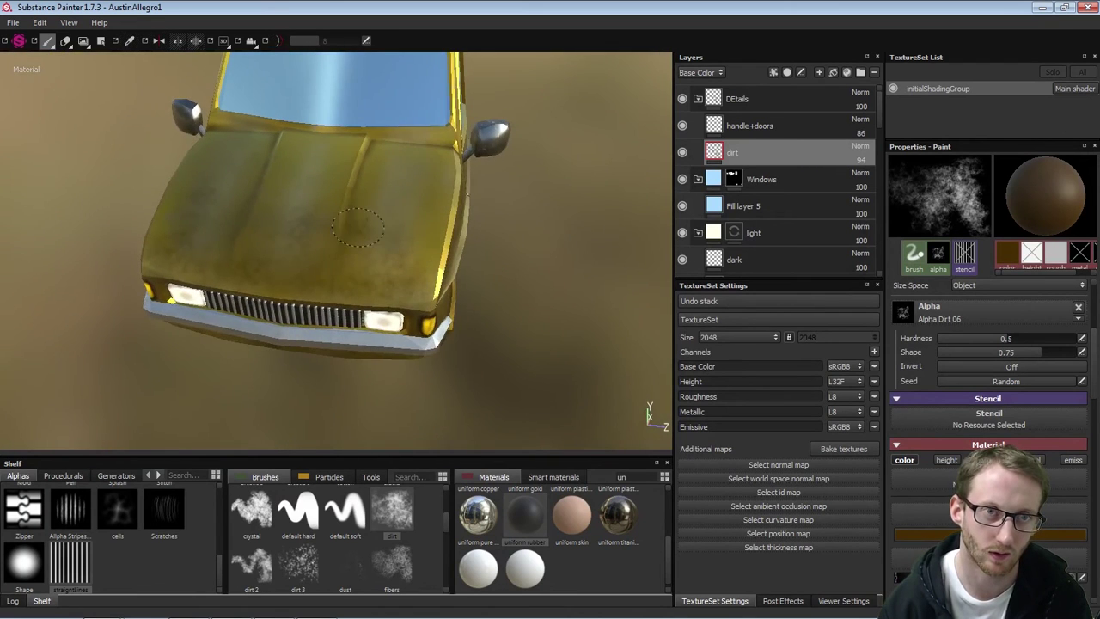
mouse_move(358, 226)
alt+mouse_down()
mouse_move(364, 270)
mouse_move(189, 318)
alt+mouse_up()
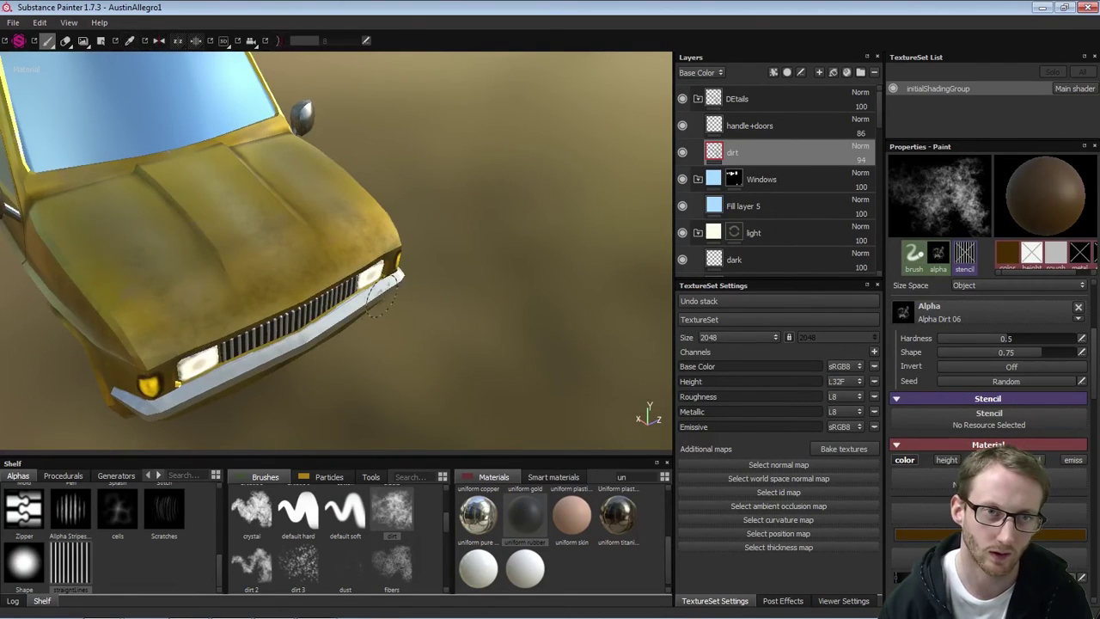
alt+drag(381, 297, 318, 291)
mouse_move(430, 243)
alt+mouse_down()
mouse_move(378, 245)
mouse_move(457, 255)
alt+mouse_up()
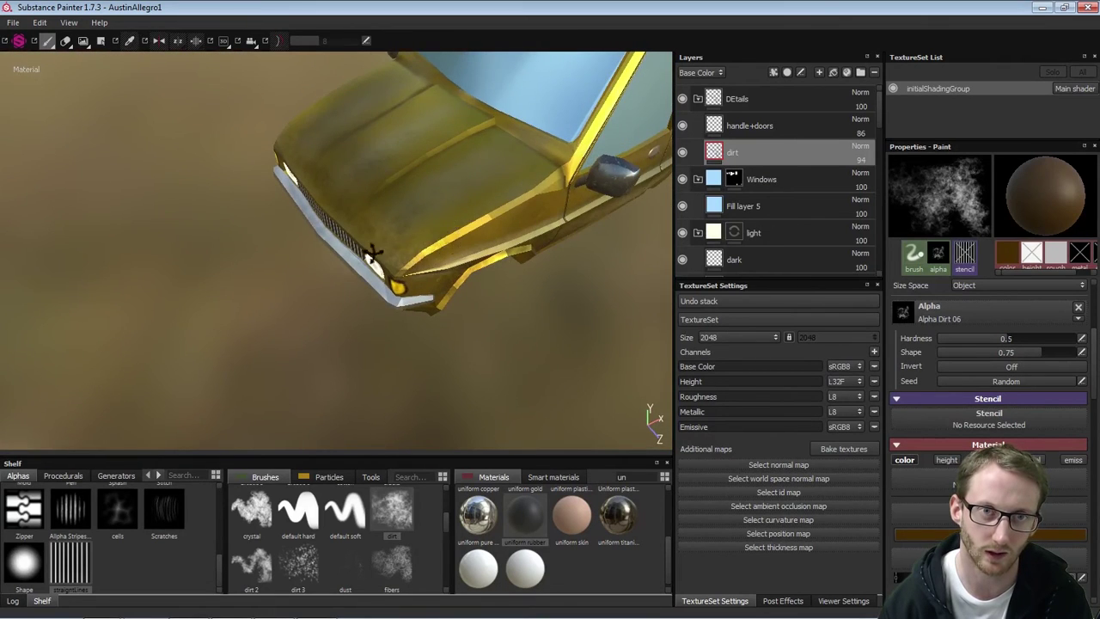
alt+drag(372, 252, 471, 211)
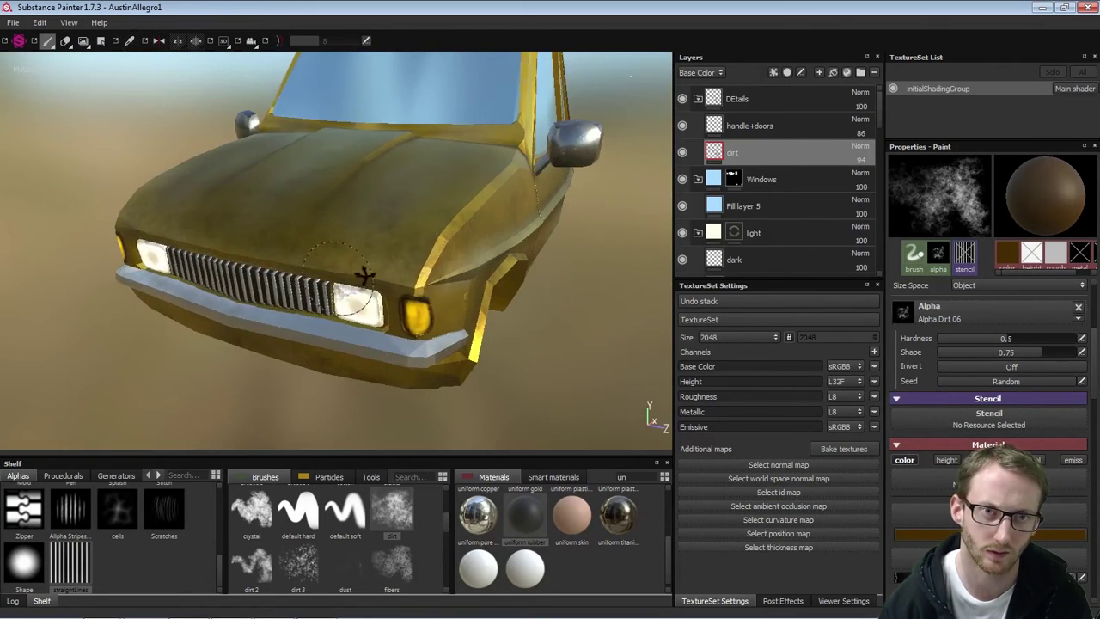
alt+drag(364, 275, 422, 259)
alt+middle_drag(283, 273, 447, 271)
alt+drag(376, 292, 438, 290)
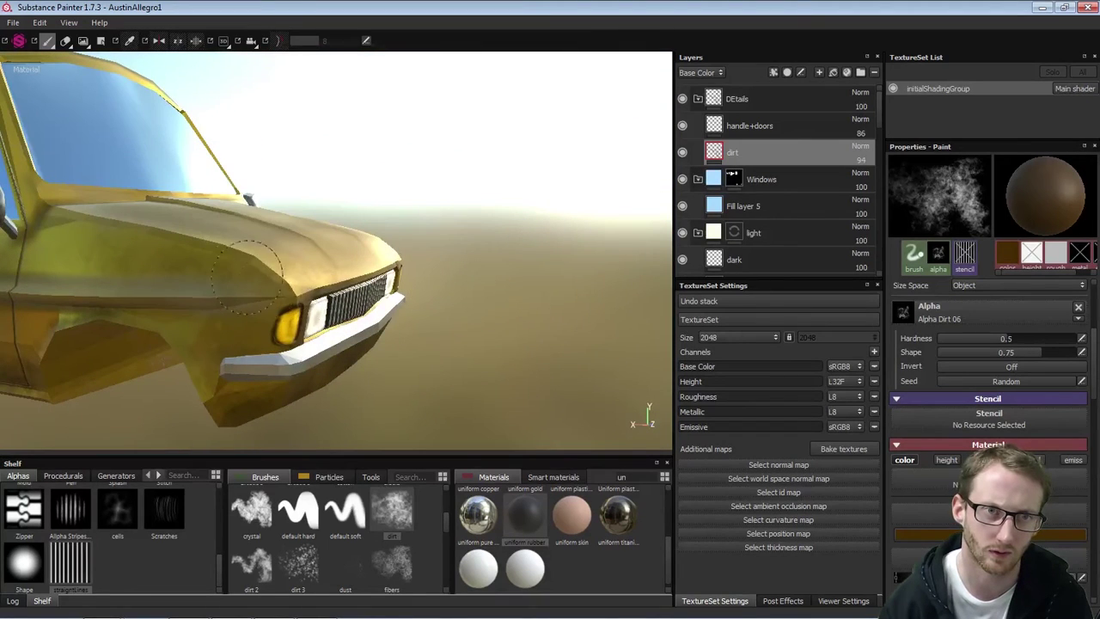
alt+drag(288, 328, 231, 324)
alt+drag(459, 255, 375, 243)
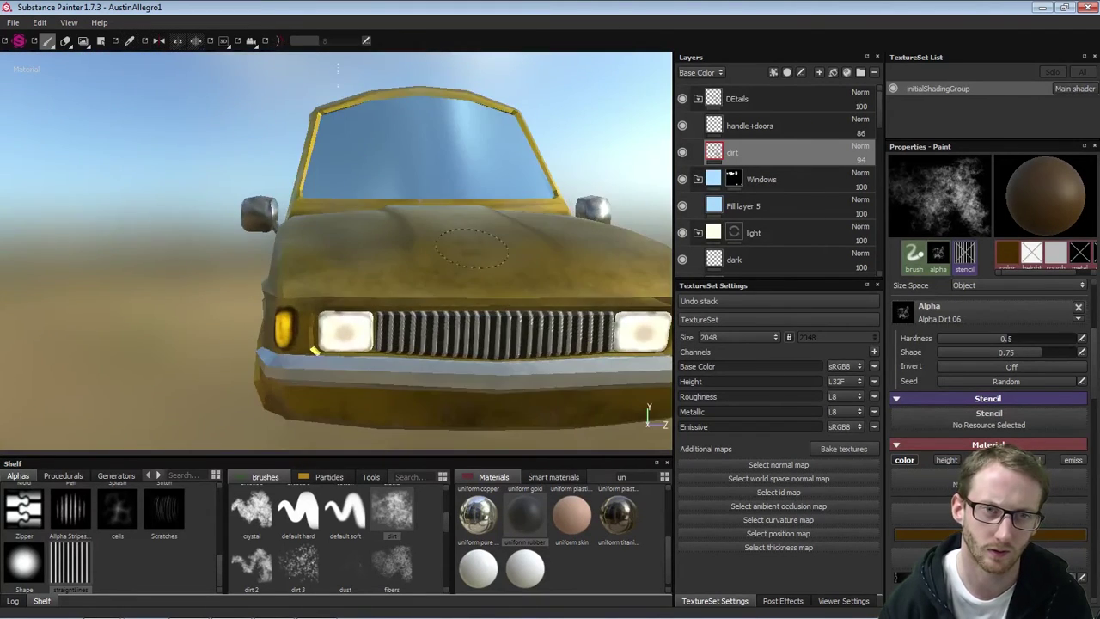
Examine the windscreen frame, mirrors and upper hood for areas that still lack dirt
scroll(385, 233, down, 2)
scroll(385, 233, down, 2)
alt+middle_drag(515, 193, 439, 196)
alt+drag(439, 197, 370, 267)
alt+middle_drag(391, 184, 412, 240)
alt+drag(429, 249, 400, 182)
scroll(619, 266, up, 2)
alt+drag(618, 267, 301, 249)
alt+middle_drag(189, 207, 481, 216)
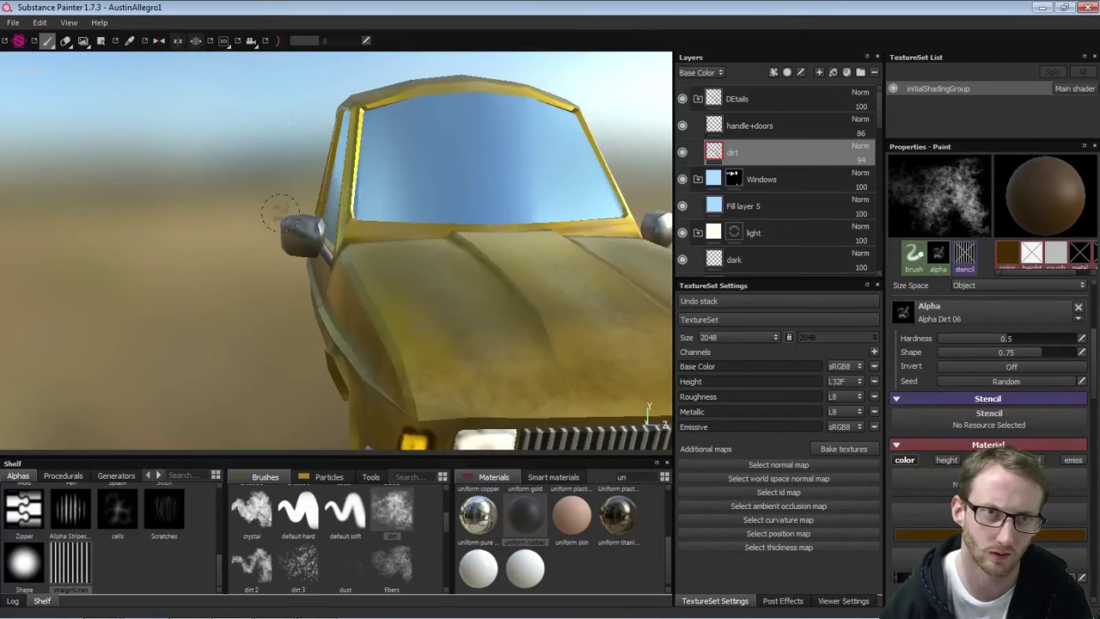
mouse_move(276, 211)
alt+mouse_down()
mouse_move(335, 211)
mouse_move(301, 230)
alt+mouse_up()
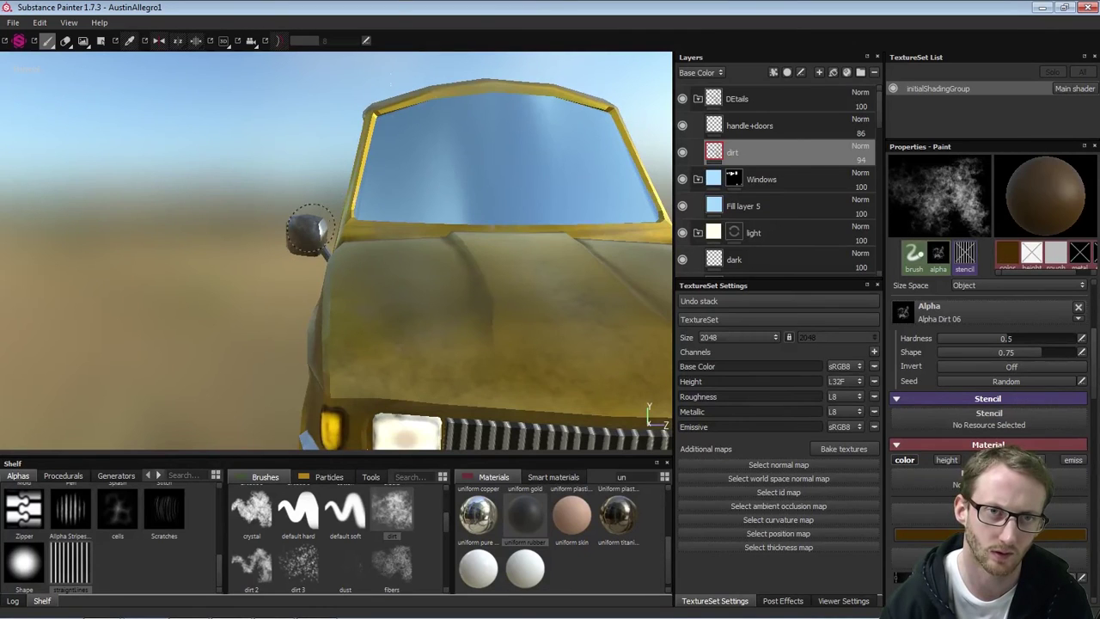
alt+right_drag(363, 220, 368, 182)
alt+middle_drag(503, 224, 428, 225)
Paint brown dirt across the front of the roof along the edge above the windscreen
alt+drag(549, 209, 288, 300)
alt+drag(456, 283, 623, 247)
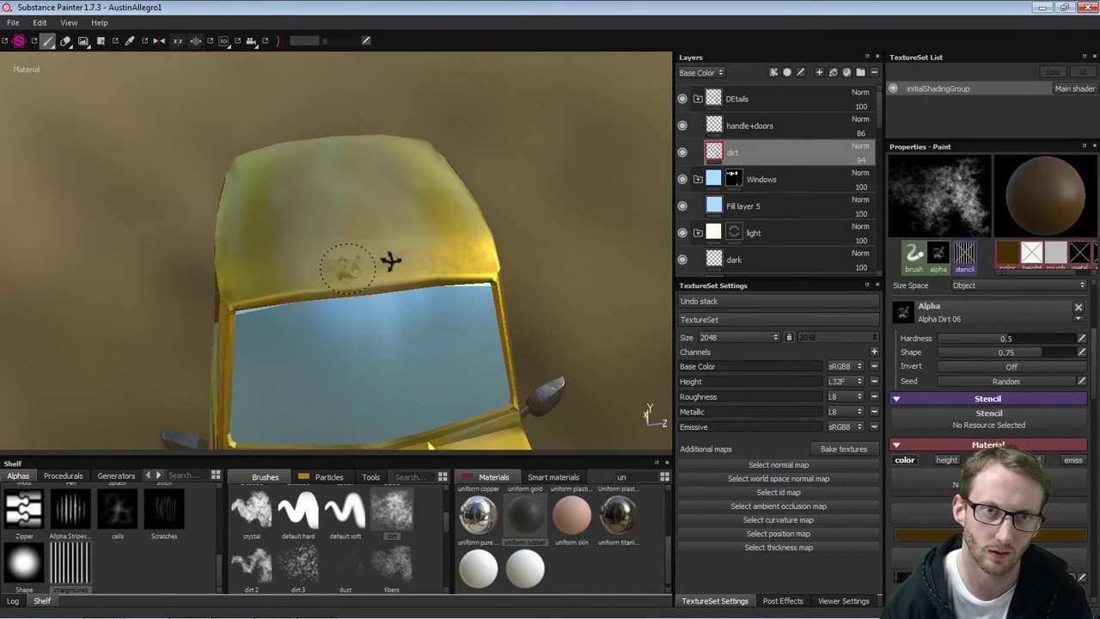
alt+drag(390, 261, 396, 268)
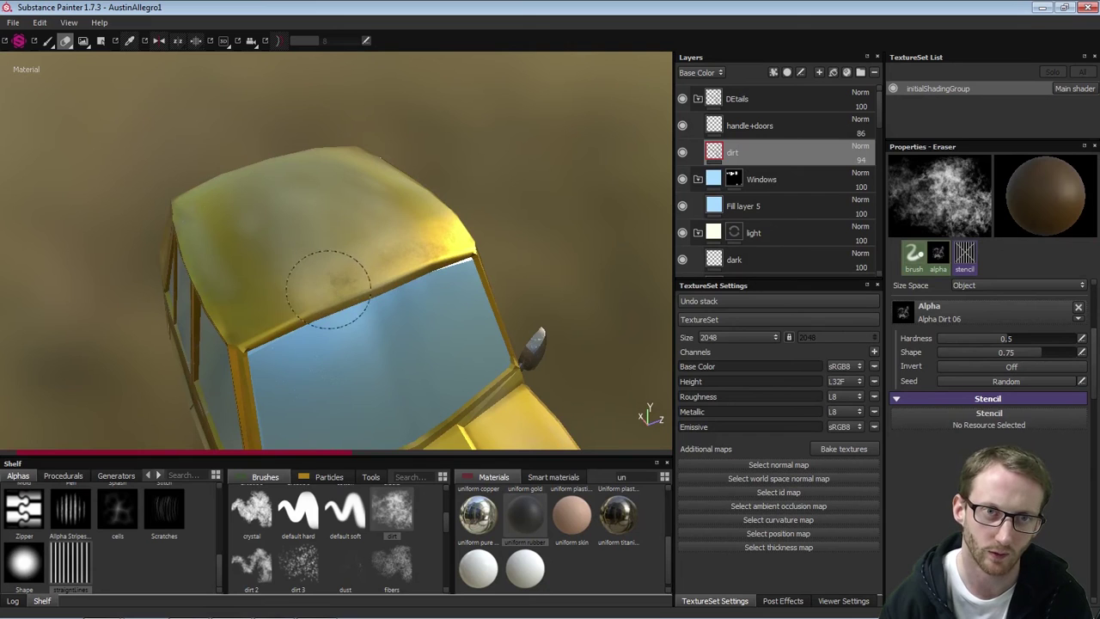
key(1)
mouse_move(369, 266)
alt+mouse_down()
mouse_move(430, 255)
mouse_move(390, 275)
mouse_move(444, 267)
alt+mouse_up()
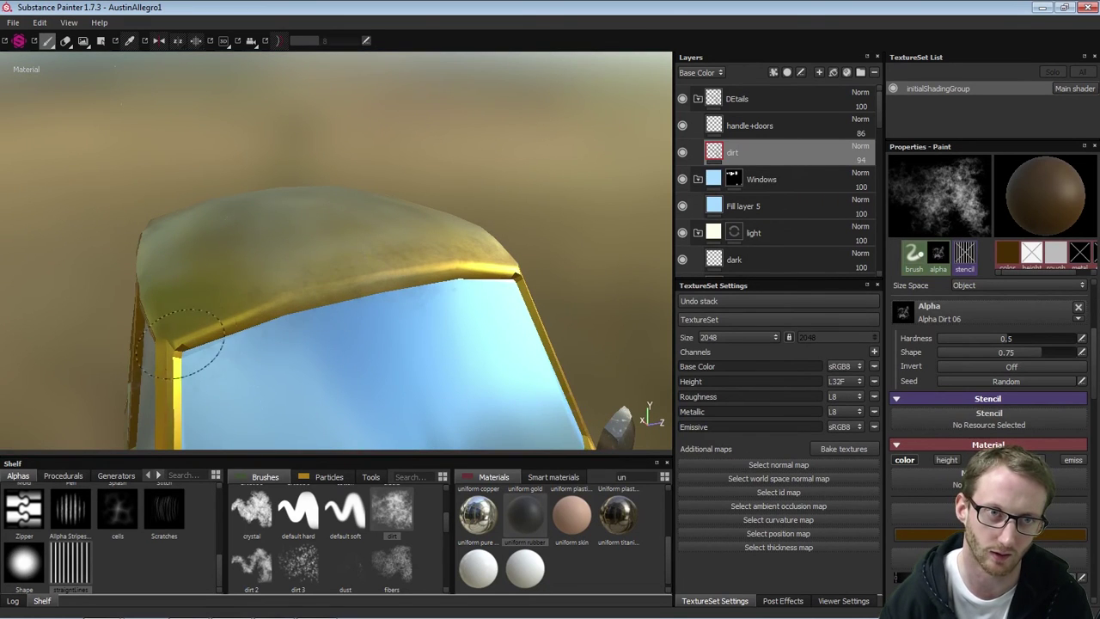
mouse_move(180, 344)
alt+mouse_down()
mouse_move(319, 270)
mouse_move(458, 276)
mouse_move(574, 311)
alt+mouse_up()
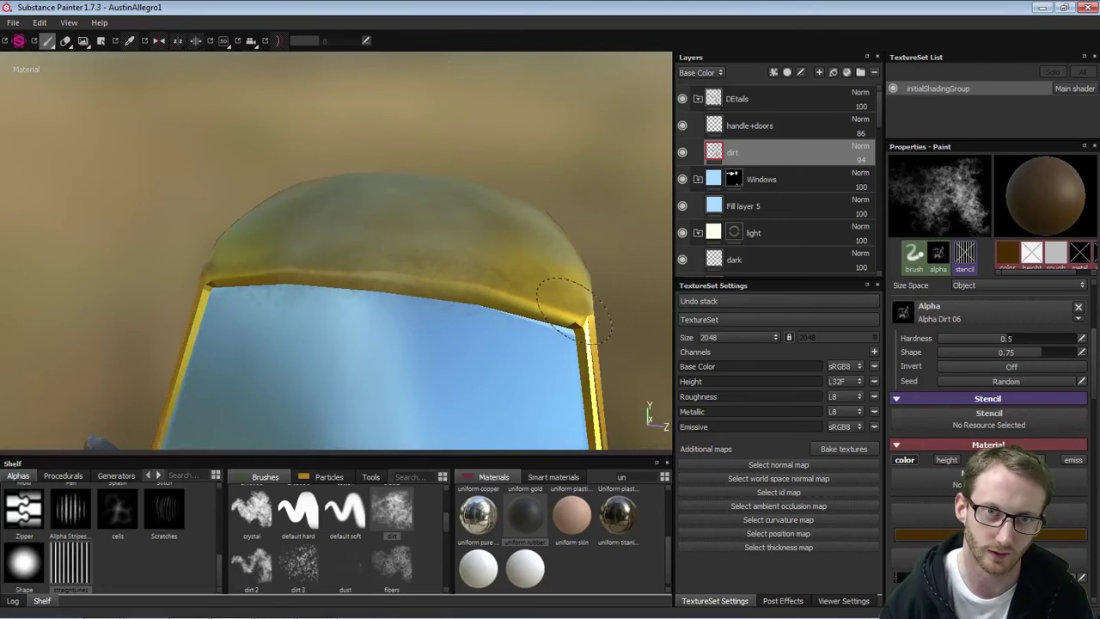
mouse_move(530, 267)
alt+mouse_down()
mouse_move(477, 251)
mouse_move(488, 285)
mouse_move(505, 170)
mouse_move(414, 283)
alt+mouse_up()
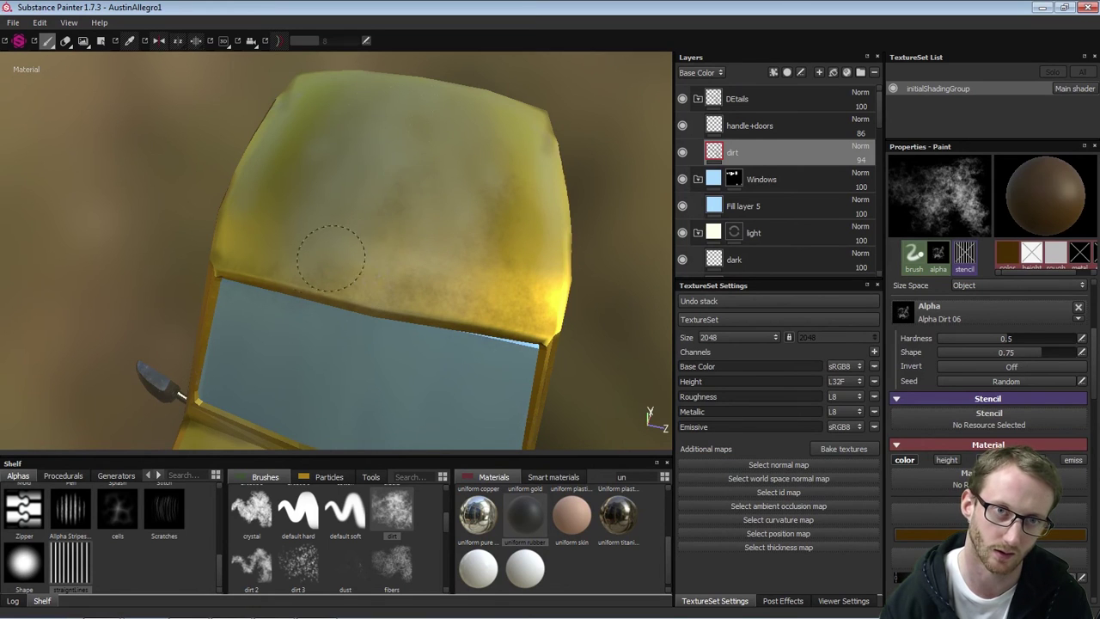
drag(422, 156, 409, 189)
mouse_move(388, 257)
mouse_down()
mouse_move(349, 251)
mouse_move(260, 200)
mouse_move(321, 214)
mouse_move(288, 331)
mouse_up()
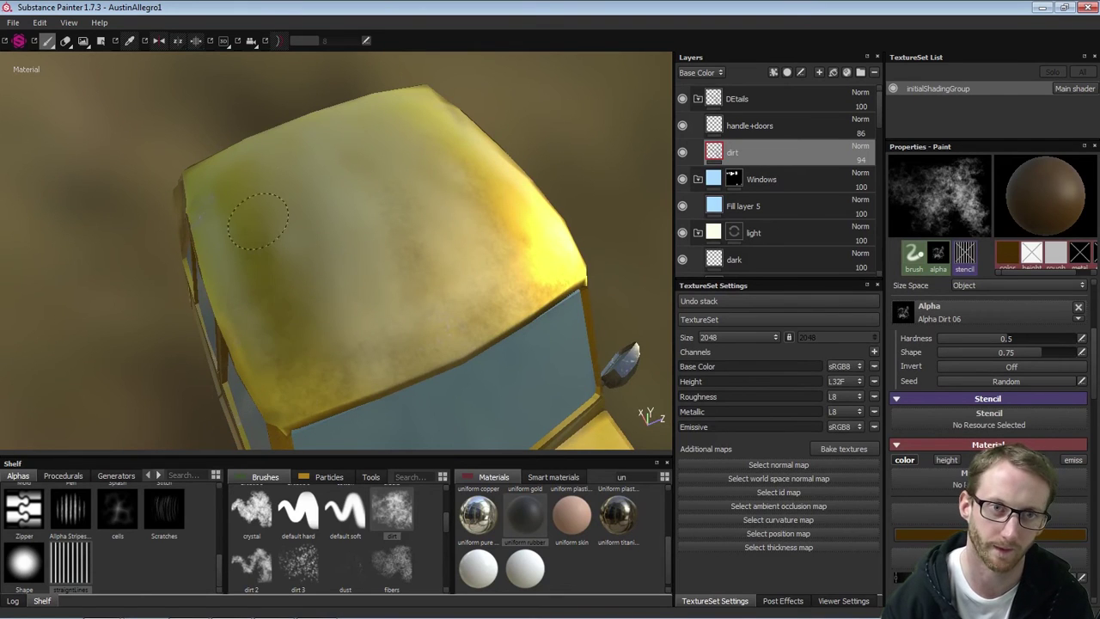
alt+drag(521, 294, 422, 270)
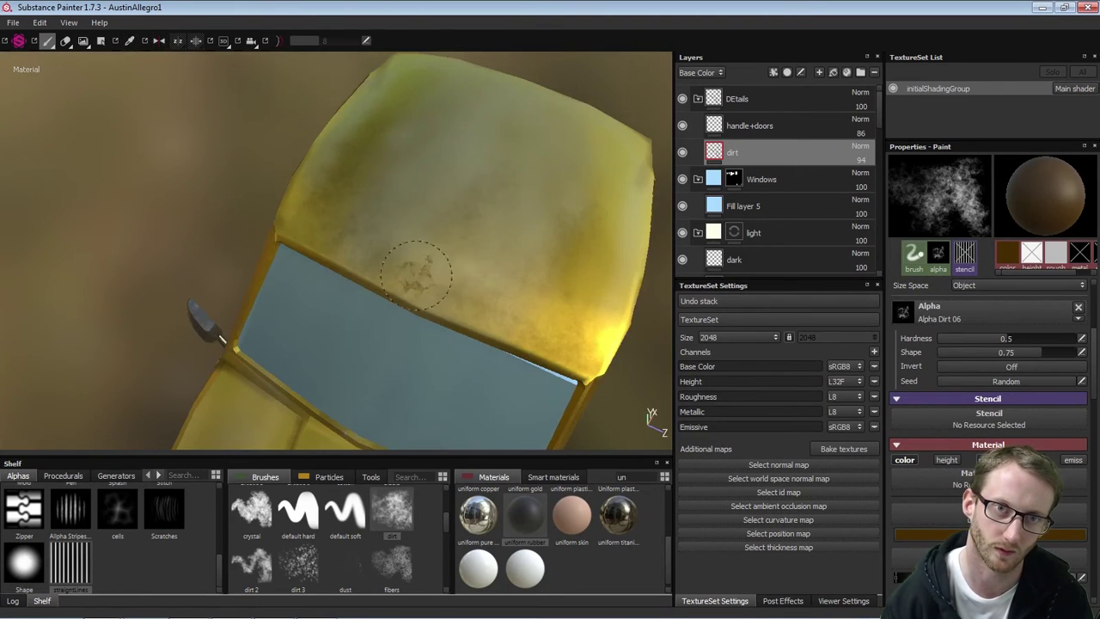
Paint dirt with a resized brush along the strip between the windscreen and the hood, out to both corners
mouse_move(464, 309)
alt+mouse_down()
mouse_move(464, 248)
mouse_move(438, 142)
mouse_move(478, 265)
alt+mouse_up()
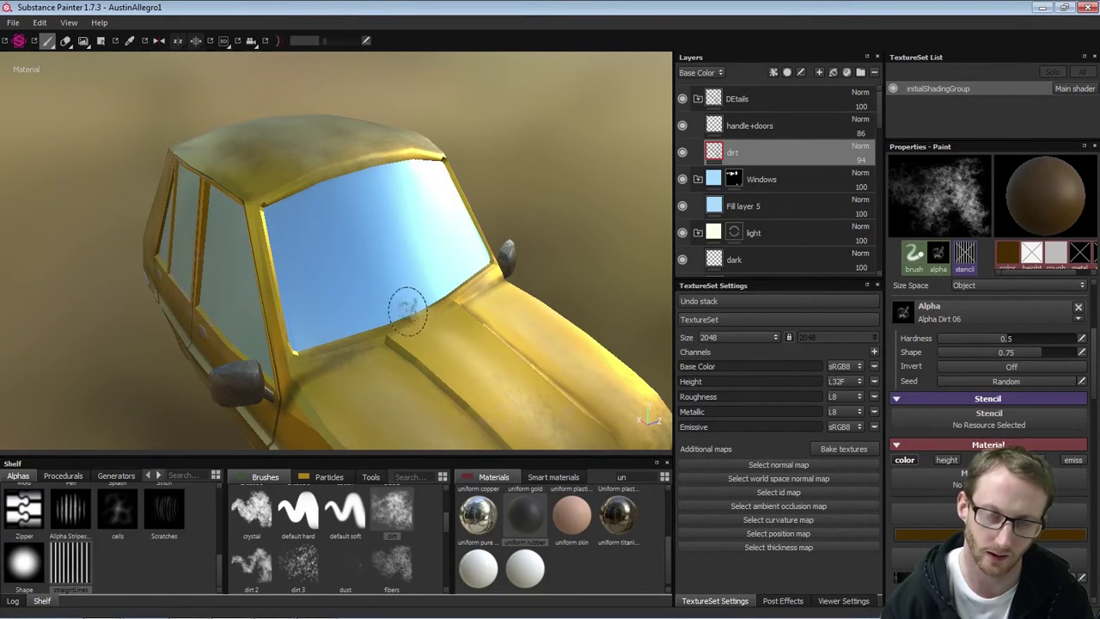
mouse_move(377, 330)
ctrl+right_down()
mouse_move(335, 319)
mouse_move(533, 334)
mouse_move(526, 365)
ctrl+right_up()
alt+middle_drag(522, 368, 435, 260)
mouse_move(435, 260)
alt+mouse_down()
mouse_move(362, 266)
mouse_move(427, 225)
alt+mouse_up()
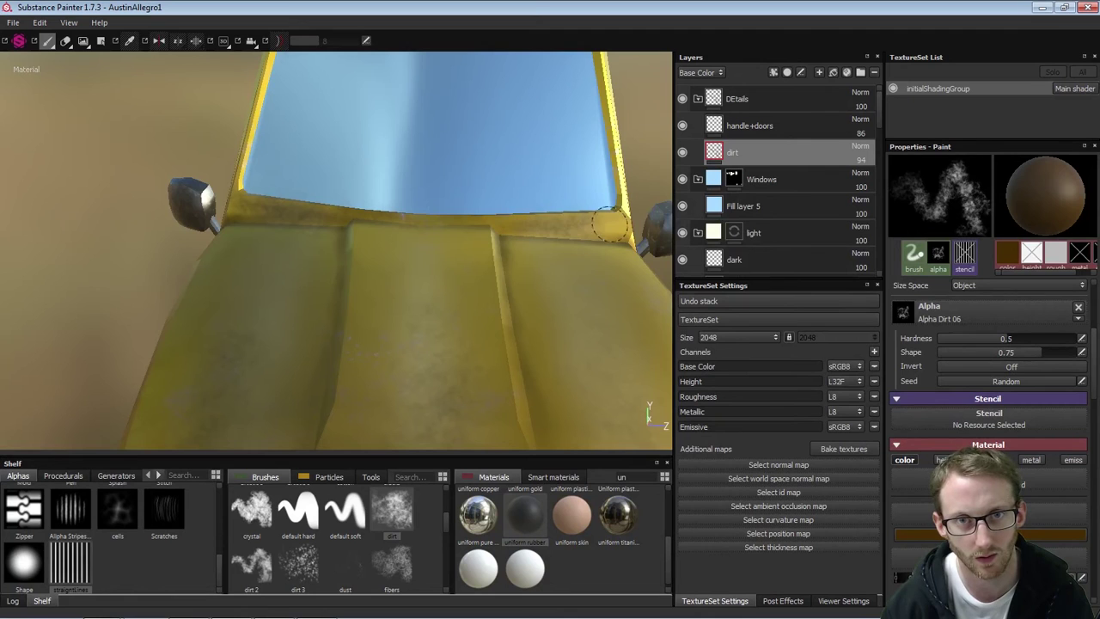
alt+middle_drag(624, 233, 469, 217)
alt+drag(469, 217, 460, 207)
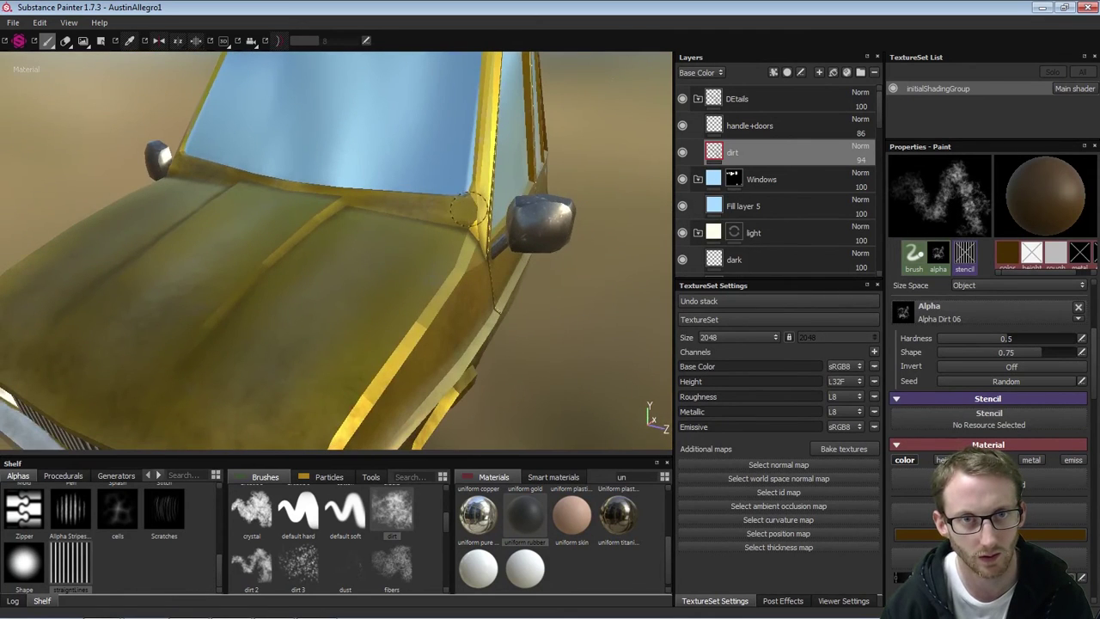
alt+drag(339, 208, 432, 231)
Paint dirt with a smaller brush along the raised crease of the hood
alt+right_drag(432, 230, 440, 298)
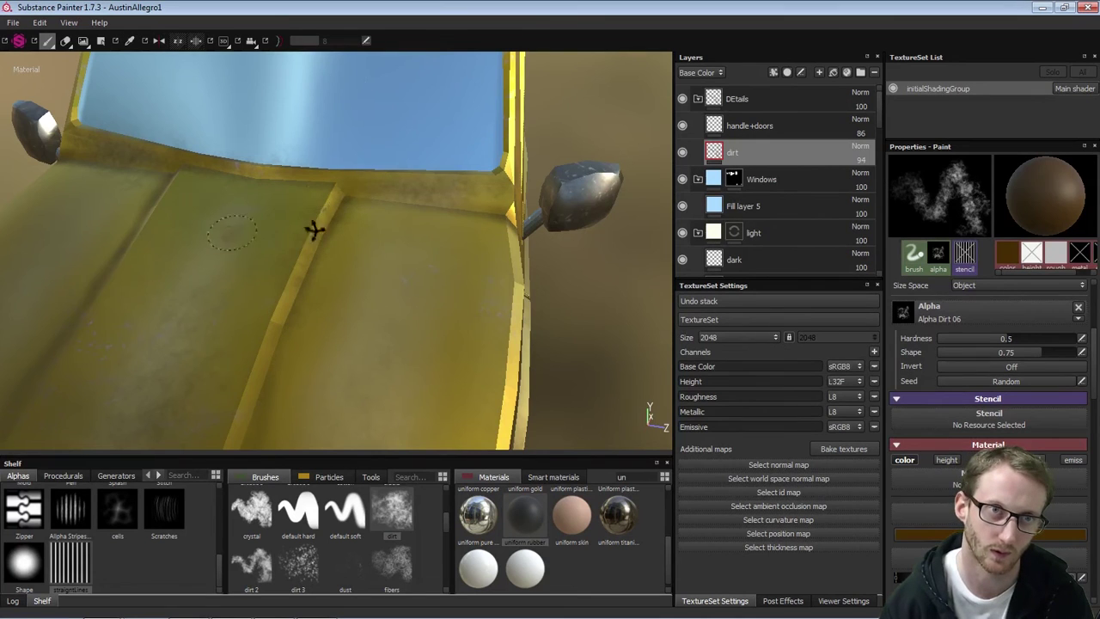
alt+drag(314, 230, 415, 210)
alt+drag(229, 260, 323, 241)
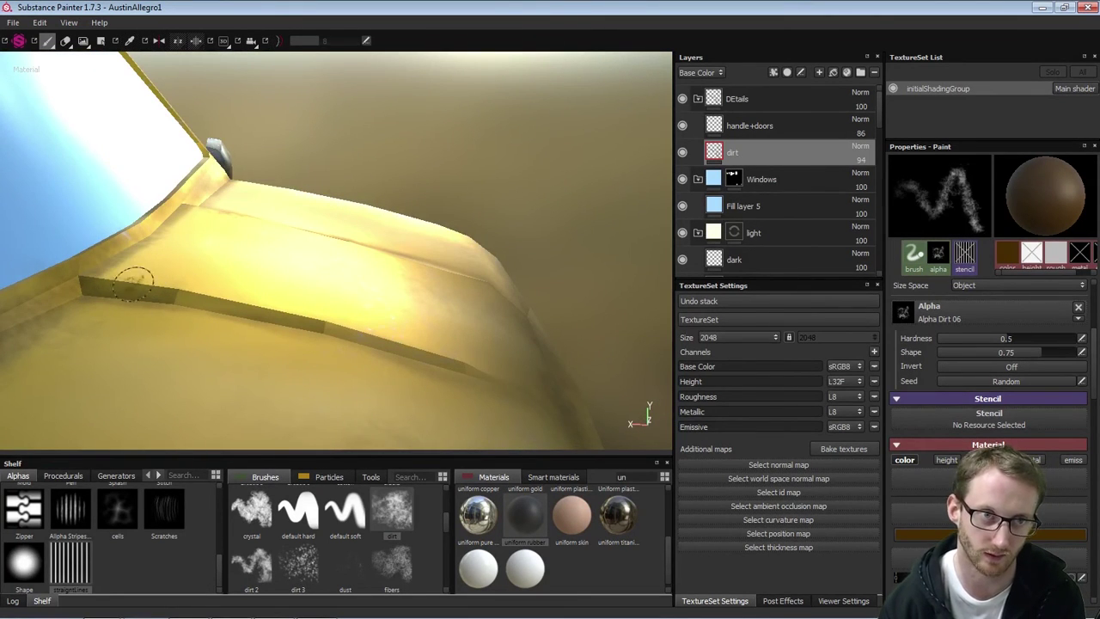
drag(172, 292, 279, 316)
alt+drag(400, 242, 341, 186)
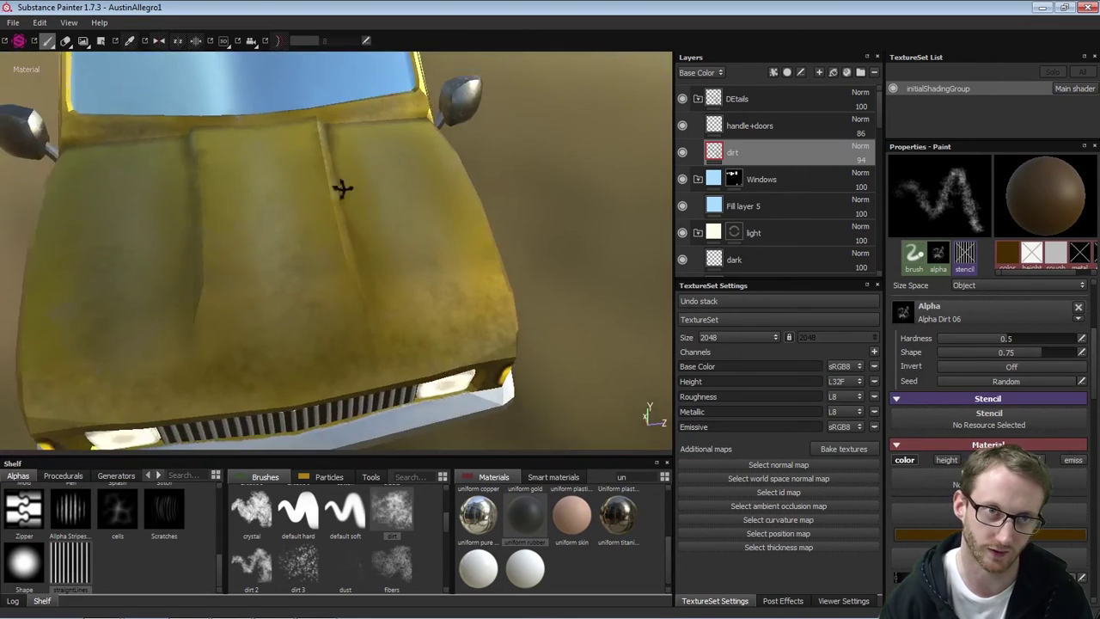
alt+middle_drag(341, 186, 353, 331)
mouse_move(409, 216)
alt+mouse_down()
mouse_move(211, 220)
mouse_move(363, 216)
mouse_move(404, 203)
alt+mouse_up()
alt+middle_drag(350, 81, 376, 164)
Erase the heavy dirt patches from the lower part of the front door with a resized, dirt-textured eraser
key(2)
mouse_move(333, 165)
alt+mouse_down()
mouse_move(363, 160)
mouse_move(305, 133)
alt+mouse_up()
key(bracketleft)
key(bracketleft)
key(bracketleft)
key(bracketleft)
key(bracketleft)
key(bracketleft)
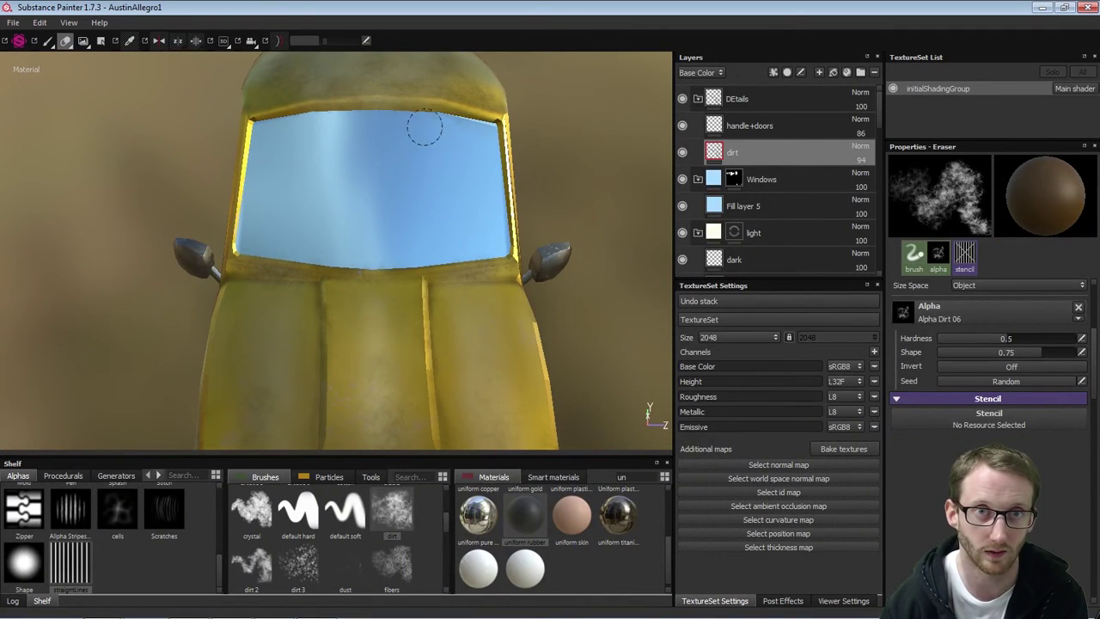
alt+drag(305, 173, 498, 163)
alt+drag(293, 162, 409, 155)
alt+drag(487, 185, 339, 181)
mouse_move(339, 181)
shift+right_down()
mouse_move(440, 197)
mouse_move(421, 146)
shift+right_up()
alt+drag(421, 142, 374, 163)
scroll(434, 215, up, 3)
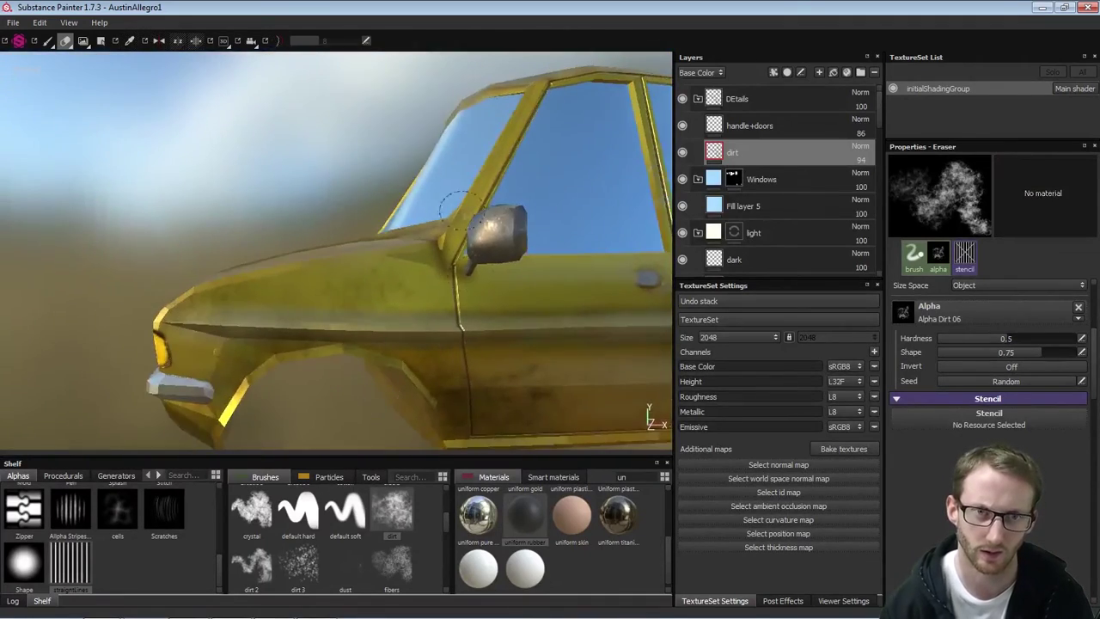
alt+middle_drag(517, 251, 311, 206)
alt+drag(372, 297, 378, 281)
click(346, 338)
click(350, 350)
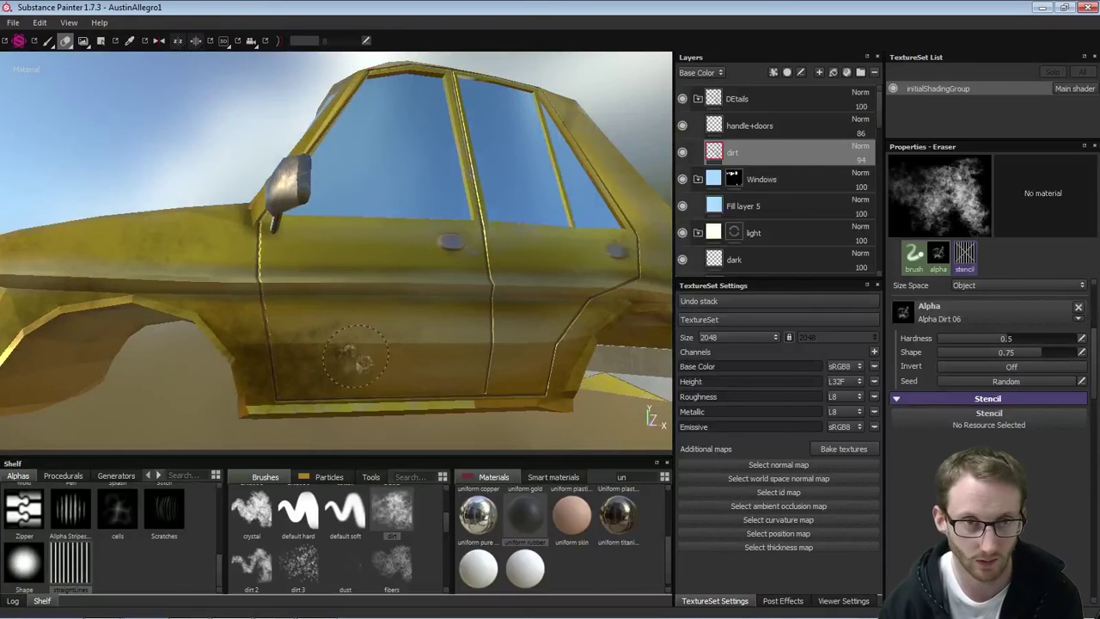
click(349, 357)
click(335, 358)
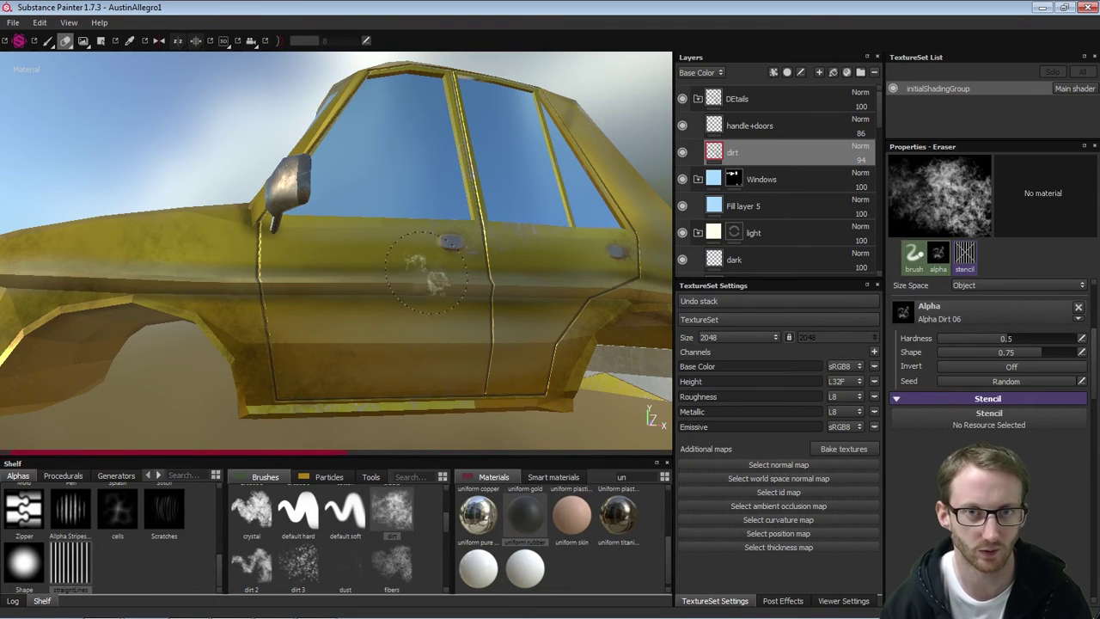
Examine the overall dirt coverage on the car's sides, rear, front and roof
scroll(426, 272, down, 3)
mouse_move(427, 272)
alt+mouse_down()
mouse_move(310, 221)
mouse_move(266, 214)
alt+mouse_up()
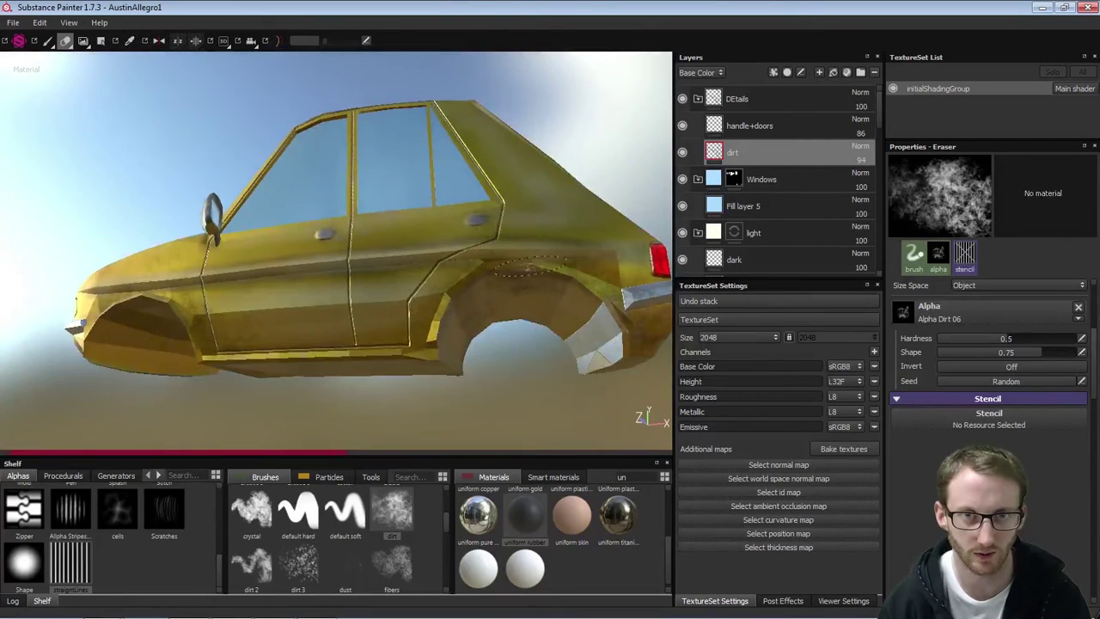
alt+drag(530, 269, 427, 263)
alt+middle_drag(563, 275, 432, 265)
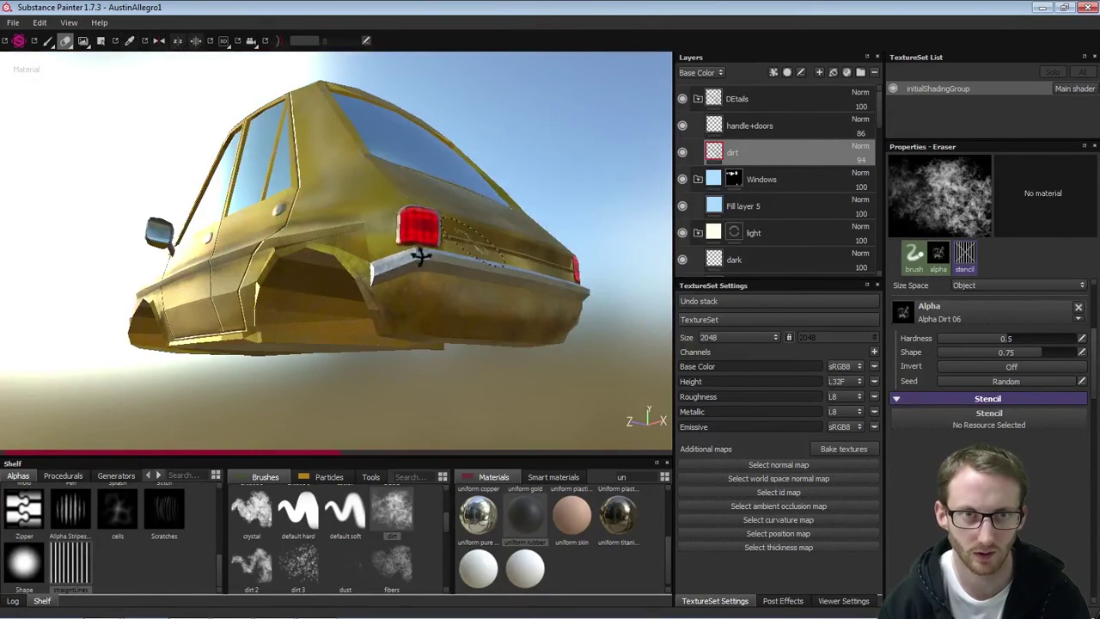
alt+drag(420, 256, 375, 252)
alt+middle_drag(598, 247, 346, 253)
mouse_move(498, 277)
alt+mouse_down()
mouse_move(463, 280)
mouse_move(486, 277)
mouse_move(439, 235)
mouse_move(422, 266)
mouse_move(324, 154)
mouse_move(346, 135)
mouse_move(318, 108)
alt+mouse_up()
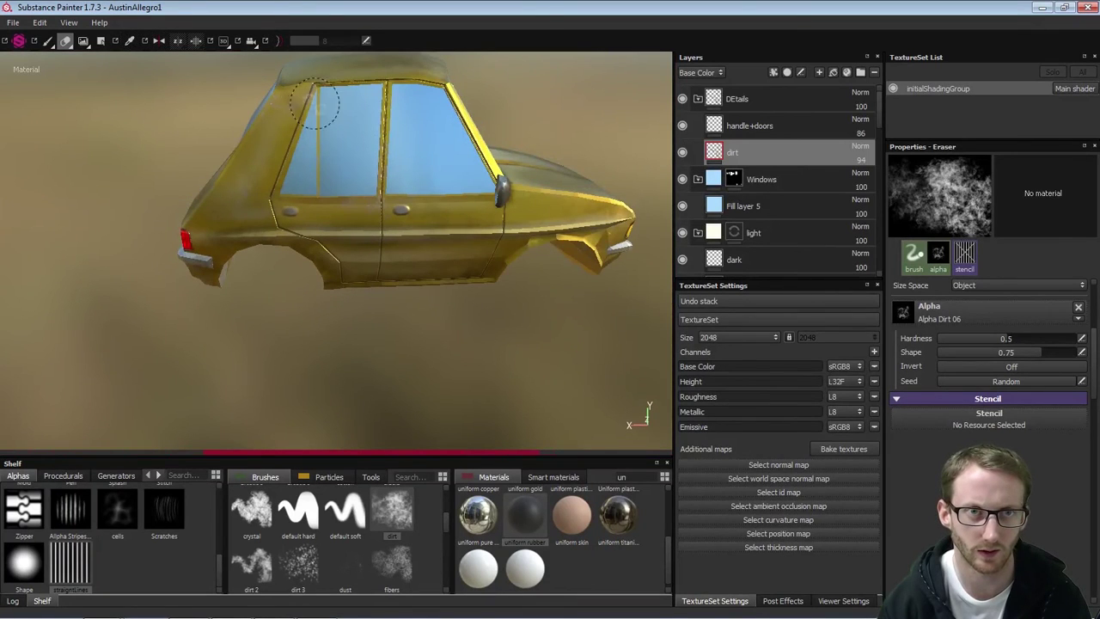
alt+drag(403, 161, 339, 202)
alt+middle_drag(339, 202, 228, 211)
alt+drag(421, 193, 227, 204)
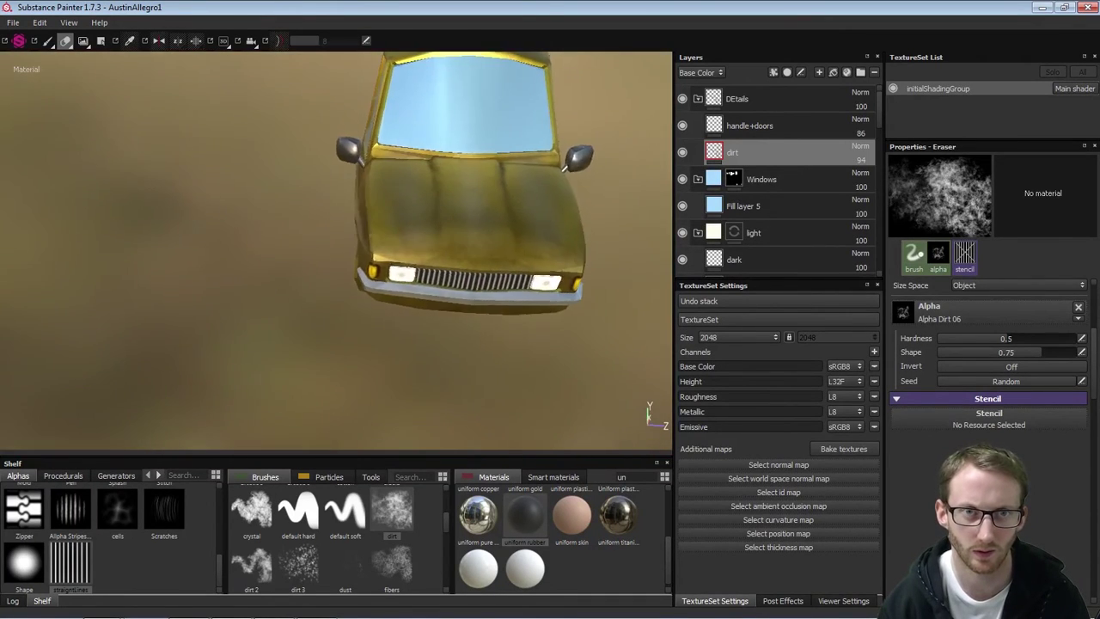
alt+middle_drag(606, 189, 445, 202)
alt+drag(446, 202, 370, 176)
alt+right_drag(370, 176, 411, 225)
alt+middle_drag(410, 225, 560, 330)
alt+right_drag(561, 330, 473, 211)
alt+drag(473, 211, 516, 204)
Add a paint layer named "aged" and place it directly below the dirt layer
click(818, 72)
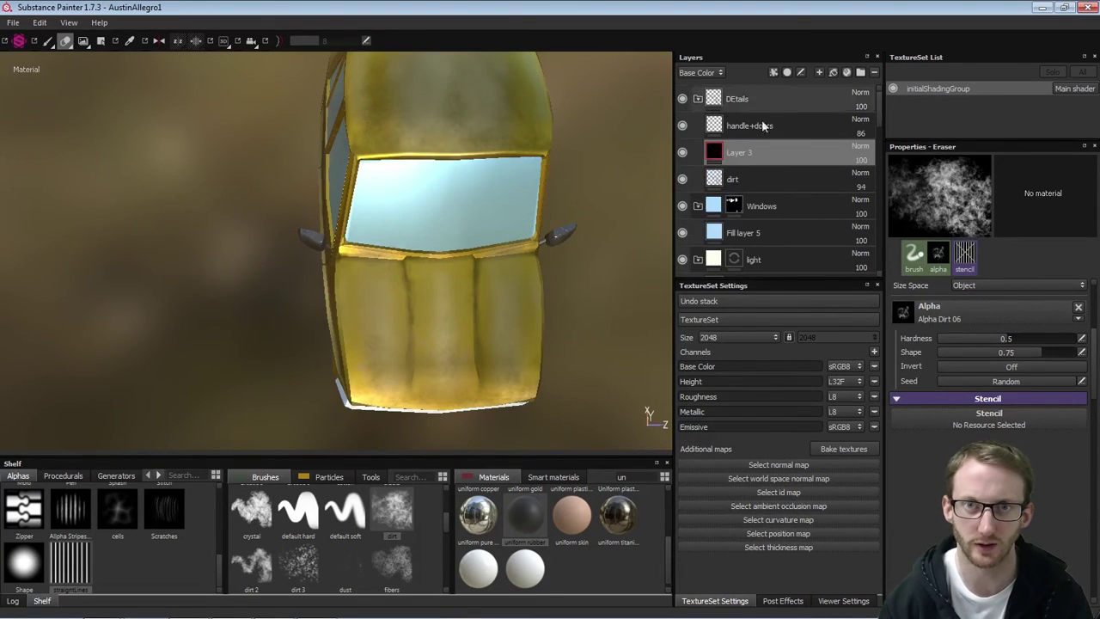
double_click(738, 152)
text(age)
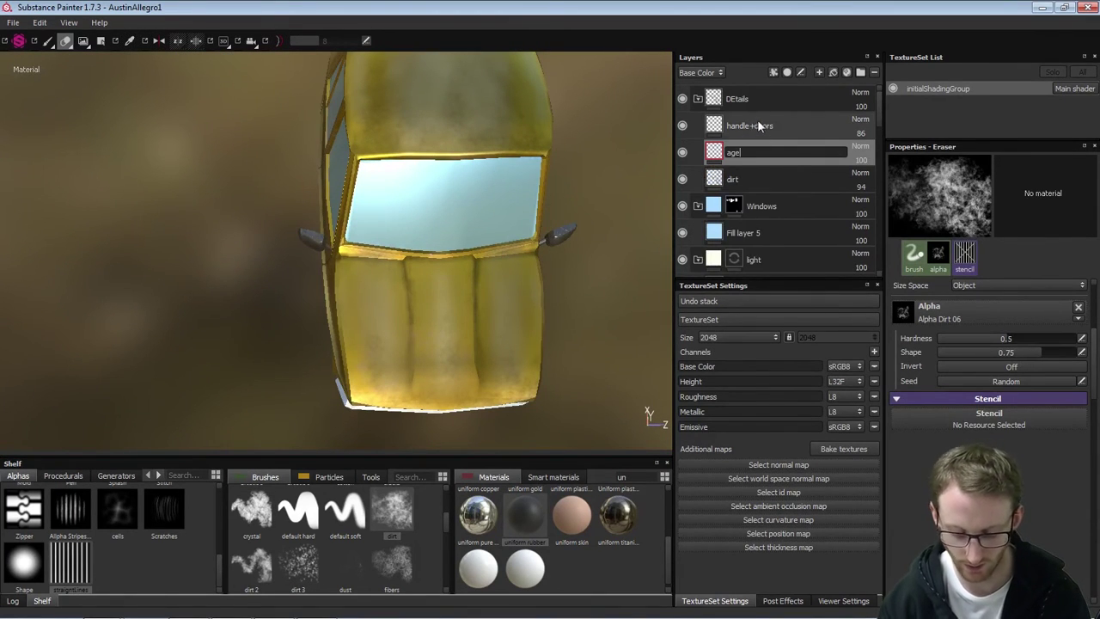
text(d)
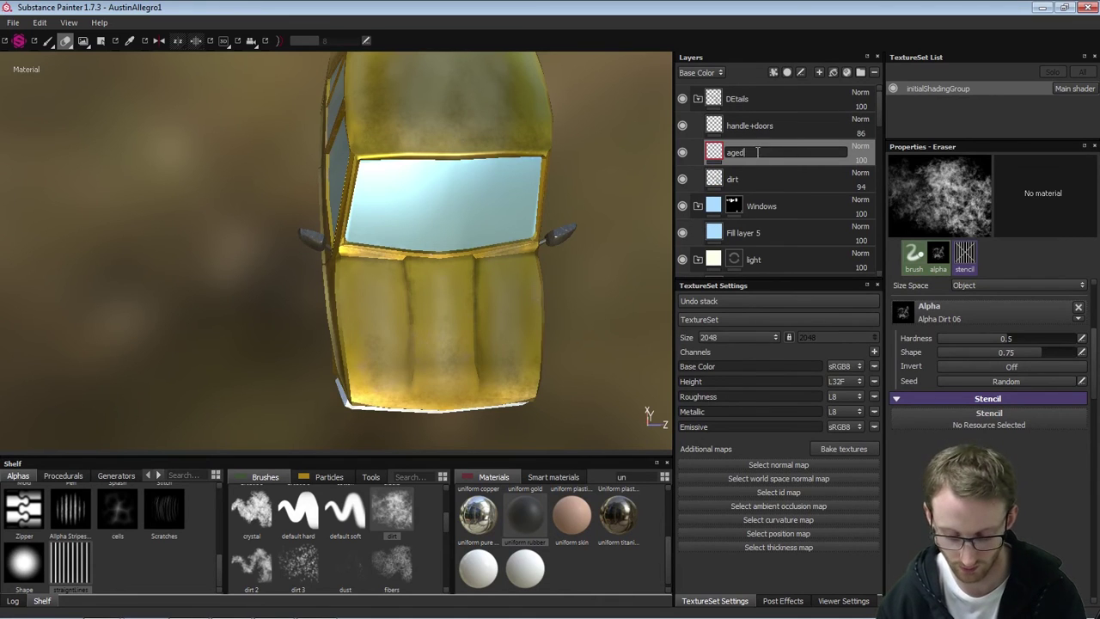
key(Return)
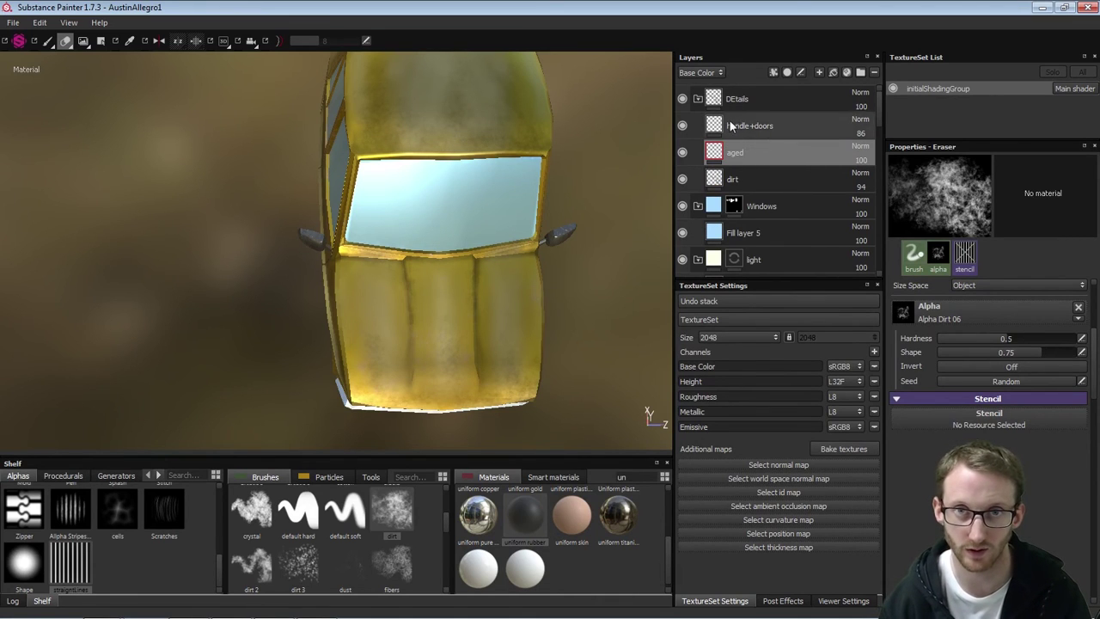
drag(769, 155, 761, 182)
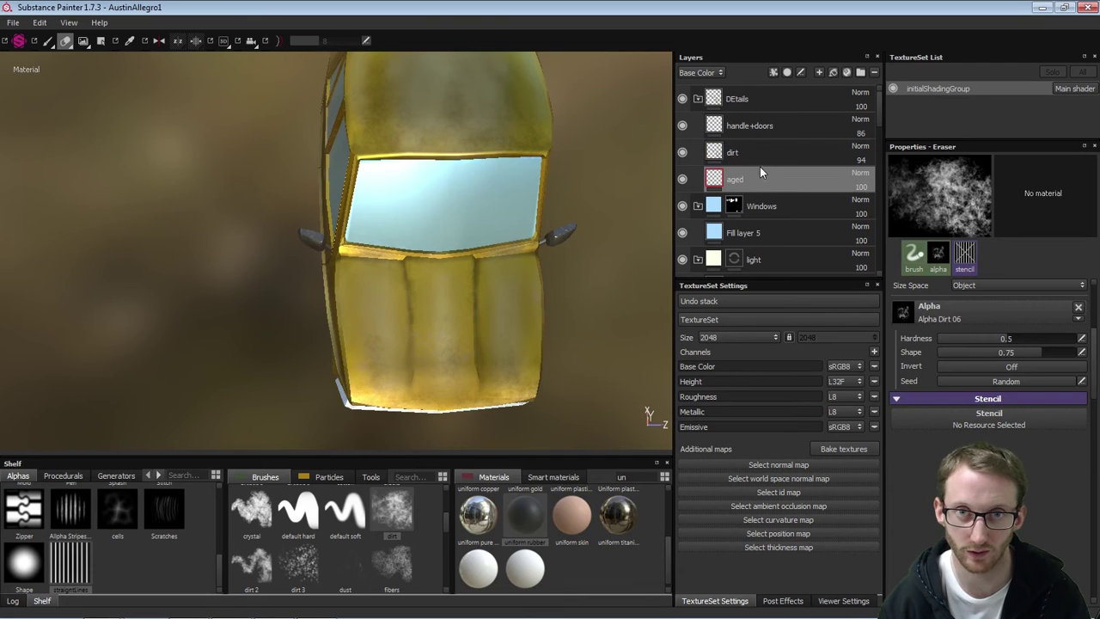
alt+drag(574, 227, 569, 211)
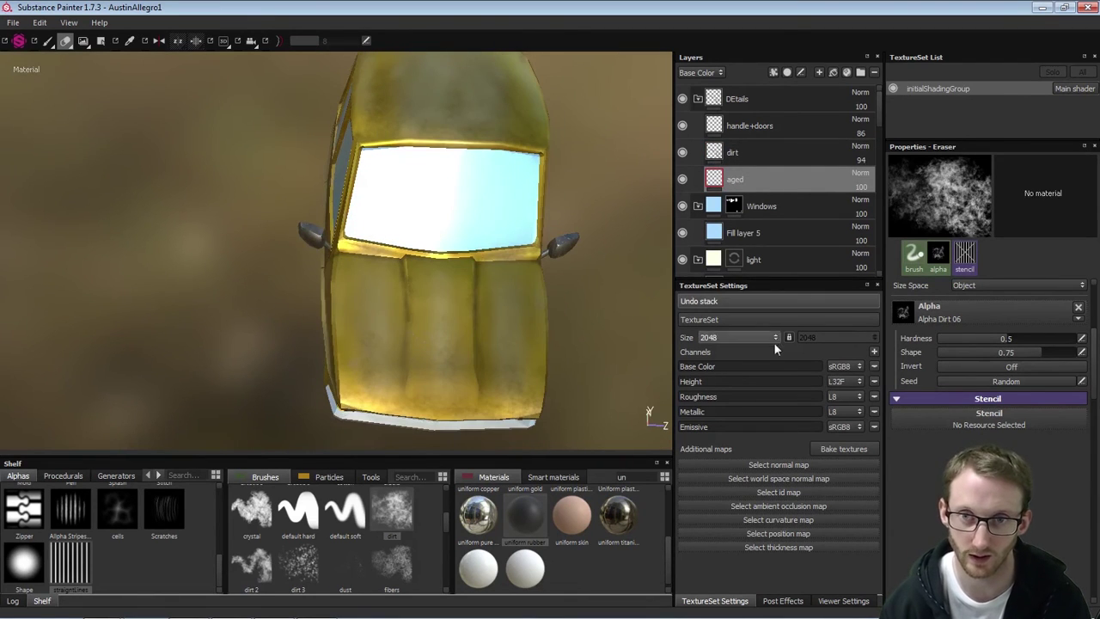
Switch from erasing to painting and set the base color to a pale greyish beige
key(1)
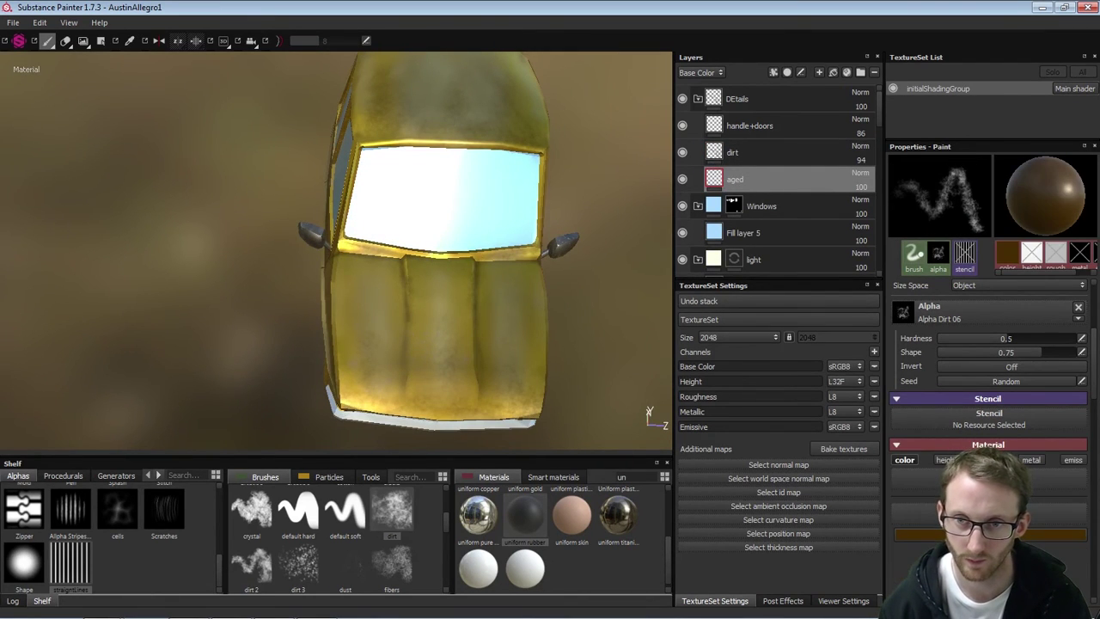
click(937, 533)
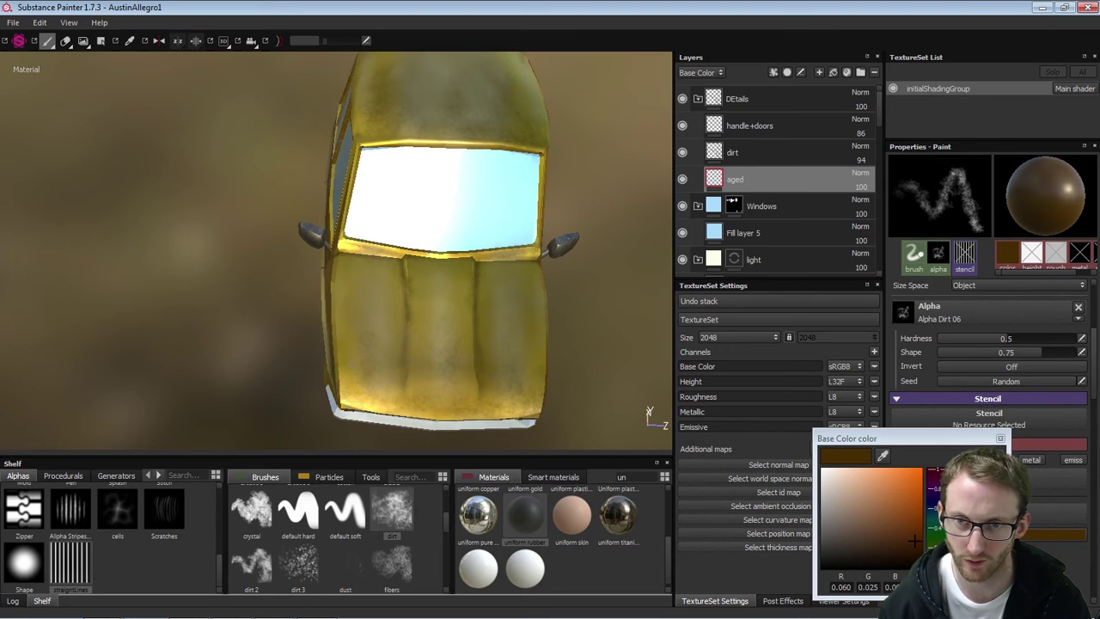
drag(888, 514, 832, 487)
drag(883, 456, 453, 299)
drag(861, 498, 852, 484)
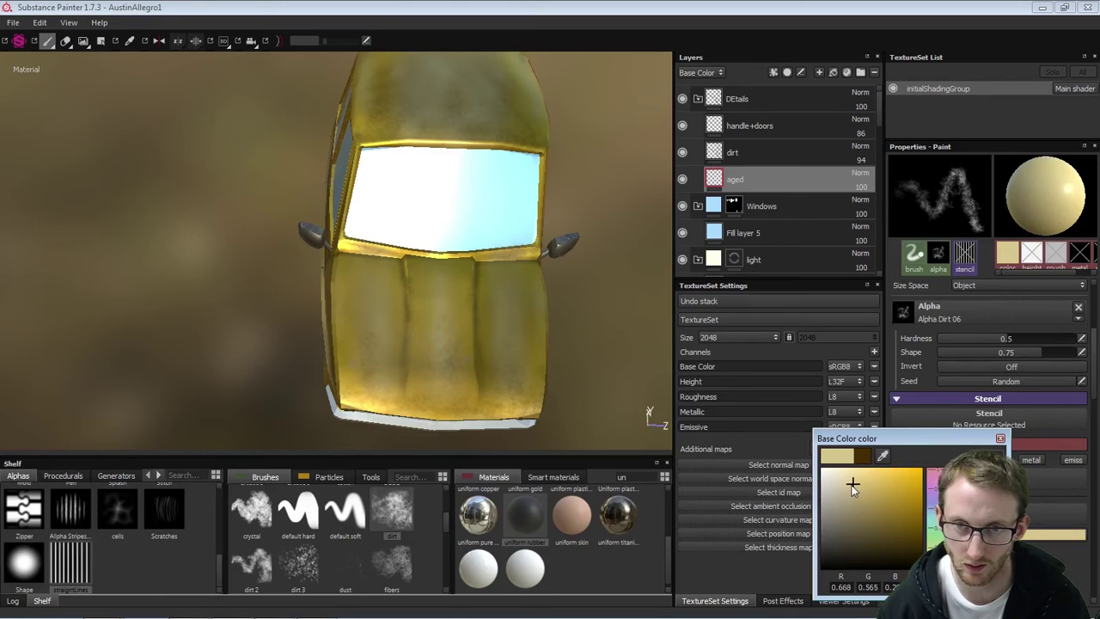
click(1000, 438)
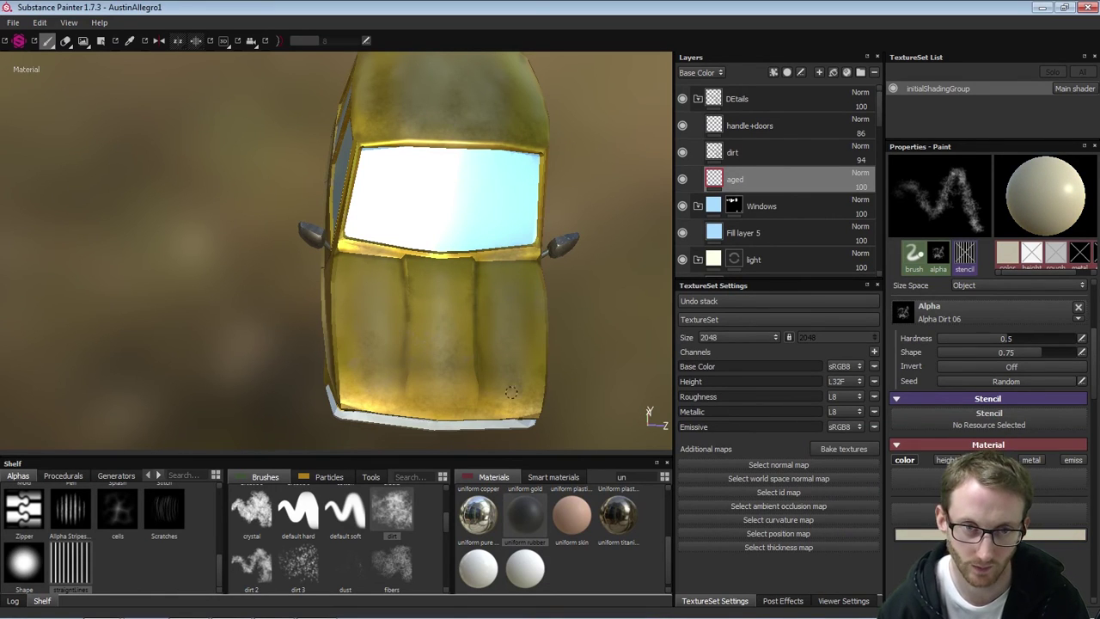
Paint pale faded patches over the hood on the aged layer, resizing the dirt brush between strokes
scroll(509, 391, up, 2)
alt+middle_drag(507, 391, 389, 294)
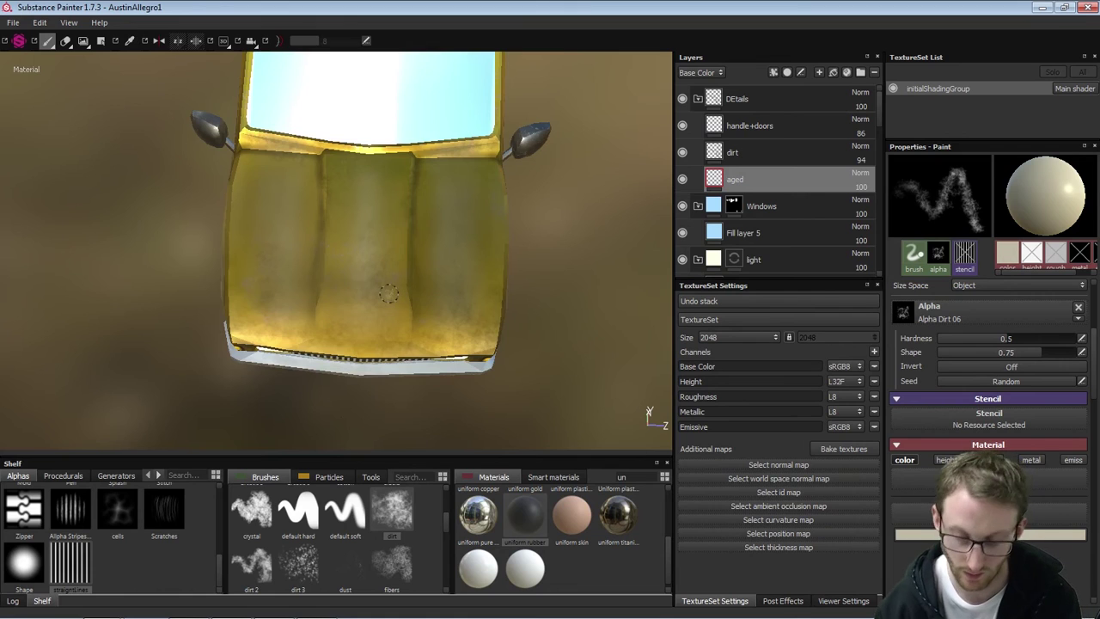
key(bracketright)
key(bracketright)
key(bracketright)
key(bracketright)
key(bracketright)
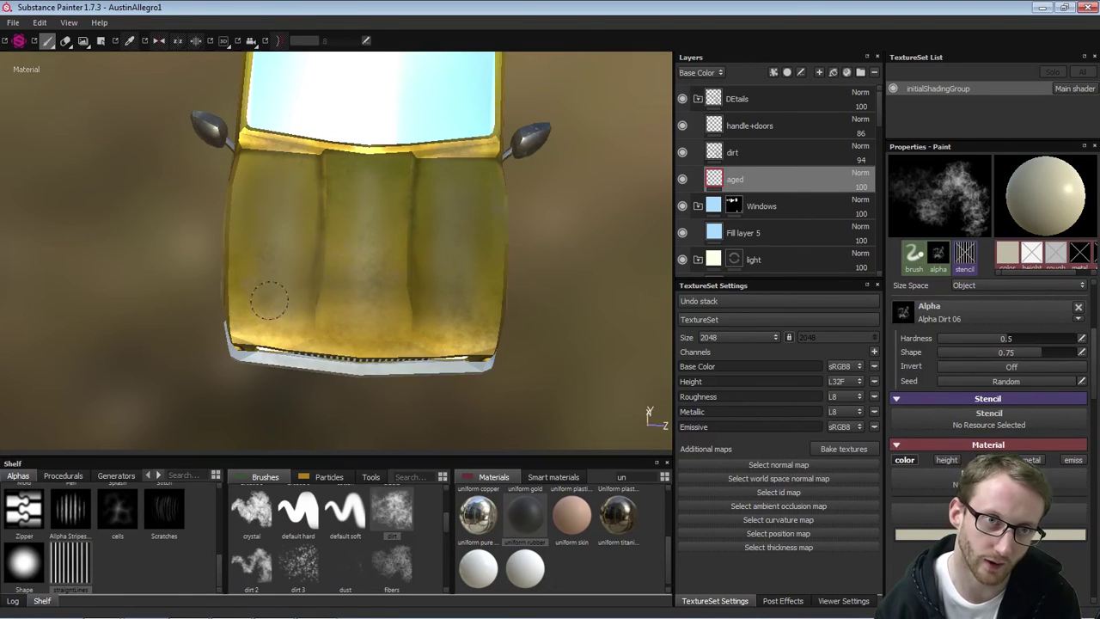
key(bracketleft)
key(bracketleft)
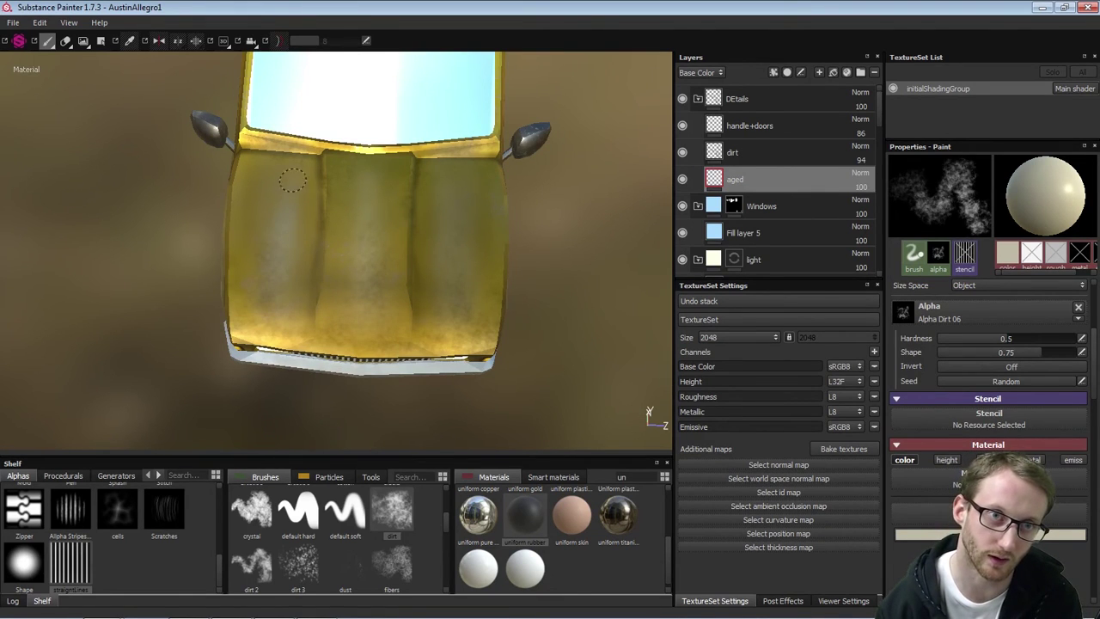
key(bracketright)
key(bracketright)
key(bracketright)
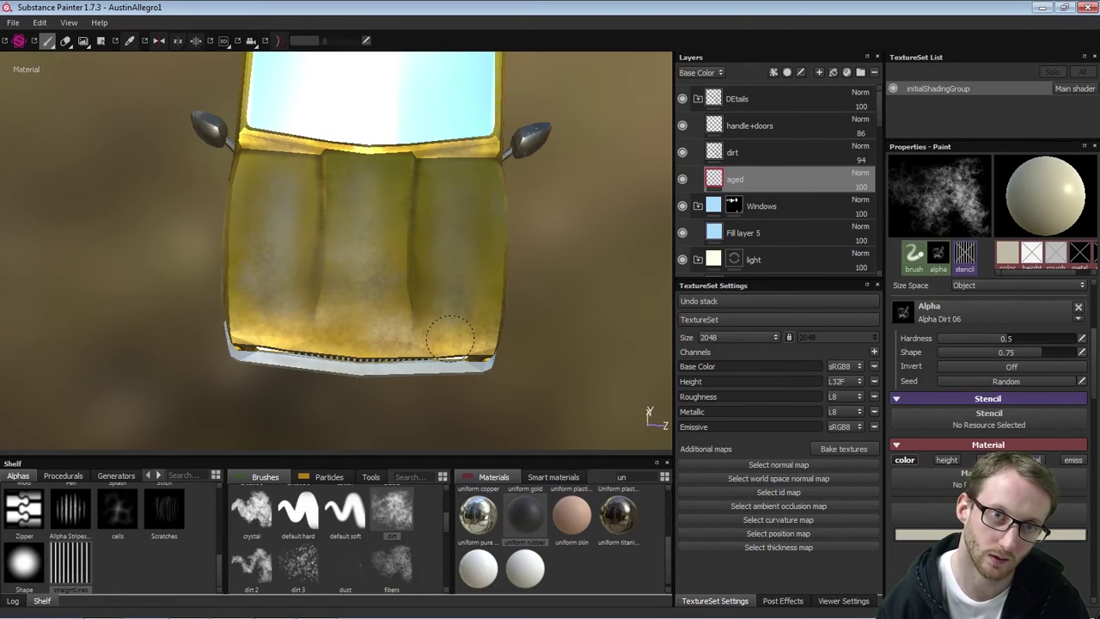
Extend the pale faded patches over the rest of the hood, working from several viewing angles
mouse_move(448, 337)
alt+mouse_down()
mouse_move(567, 269)
mouse_move(385, 375)
alt+mouse_up()
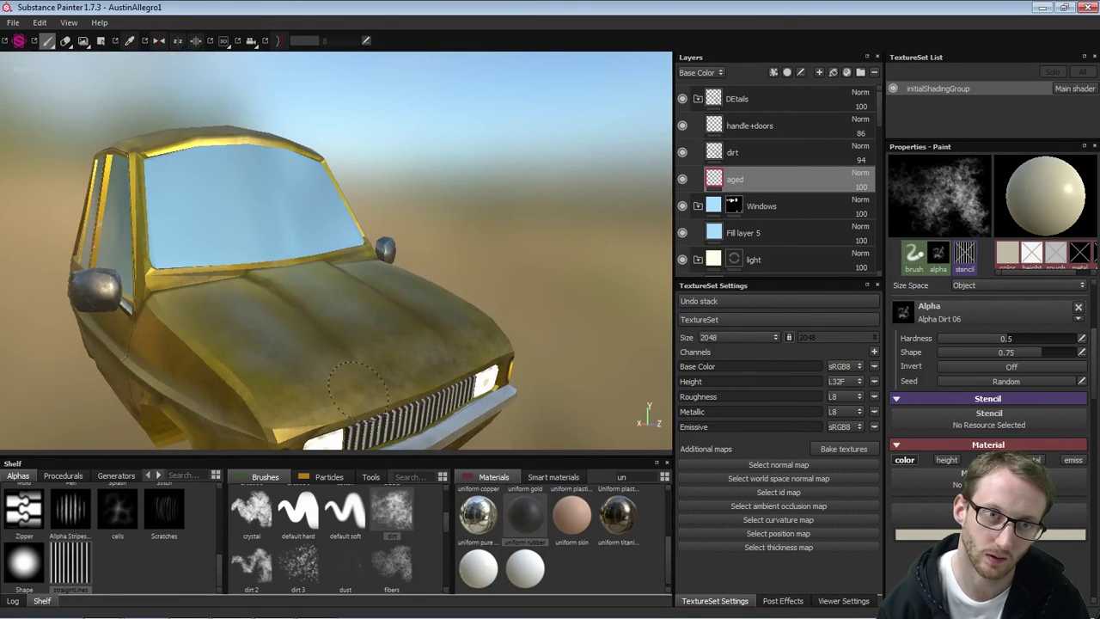
alt+drag(471, 350, 344, 386)
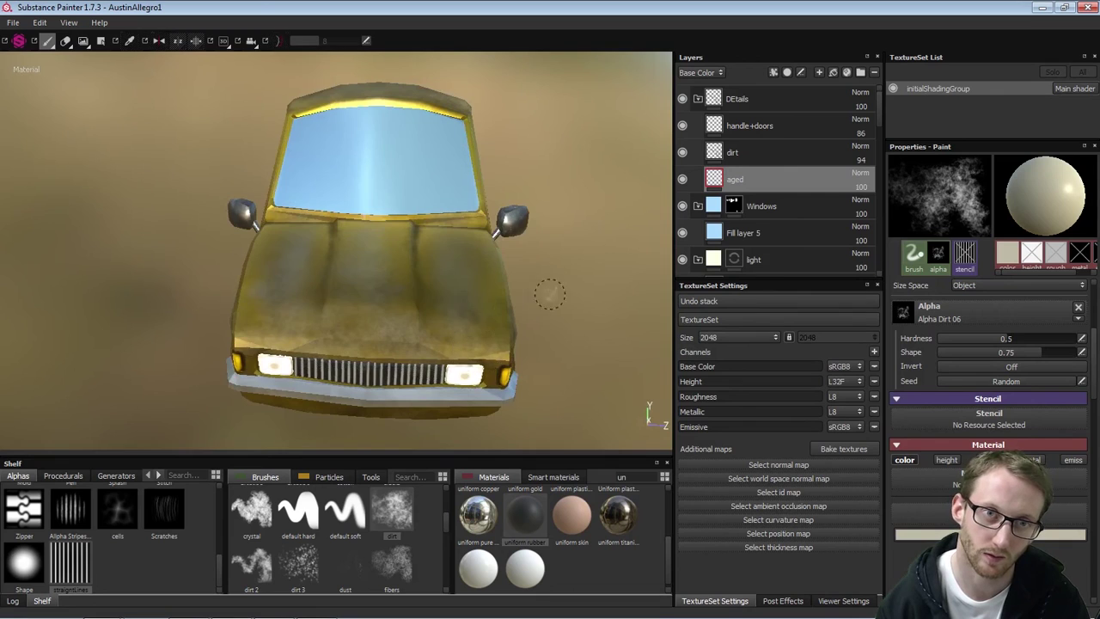
alt+drag(550, 294, 462, 343)
alt+middle_drag(461, 269, 292, 283)
alt+drag(481, 327, 407, 253)
alt+right_drag(407, 252, 344, 317)
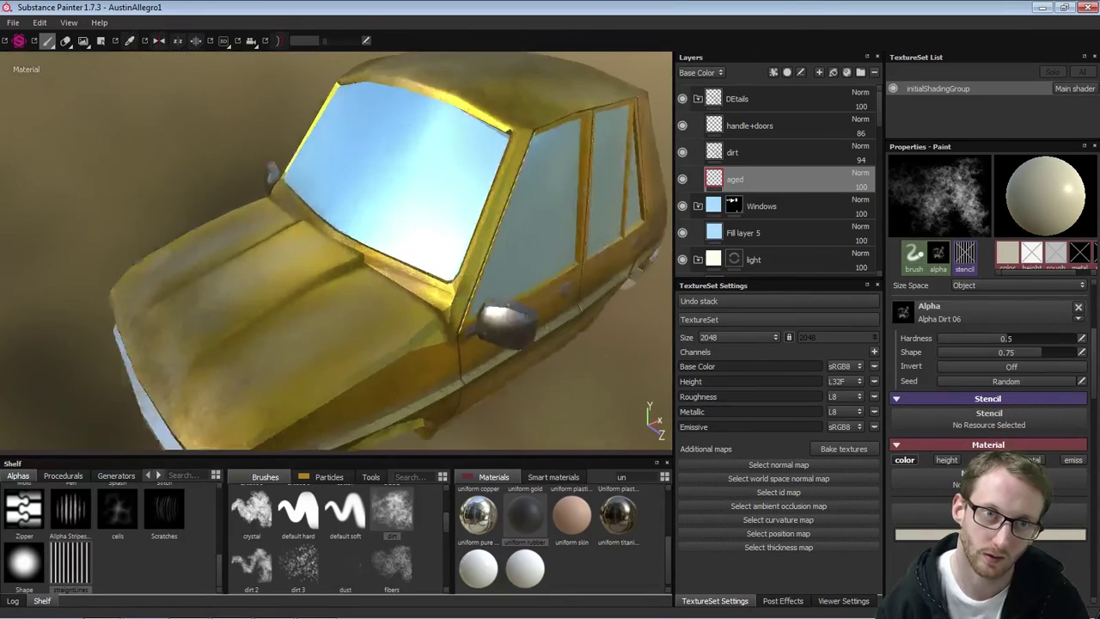
alt+right_drag(397, 279, 408, 275)
mouse_move(441, 276)
alt+mouse_down()
mouse_move(414, 319)
mouse_move(404, 296)
mouse_move(443, 246)
alt+mouse_up()
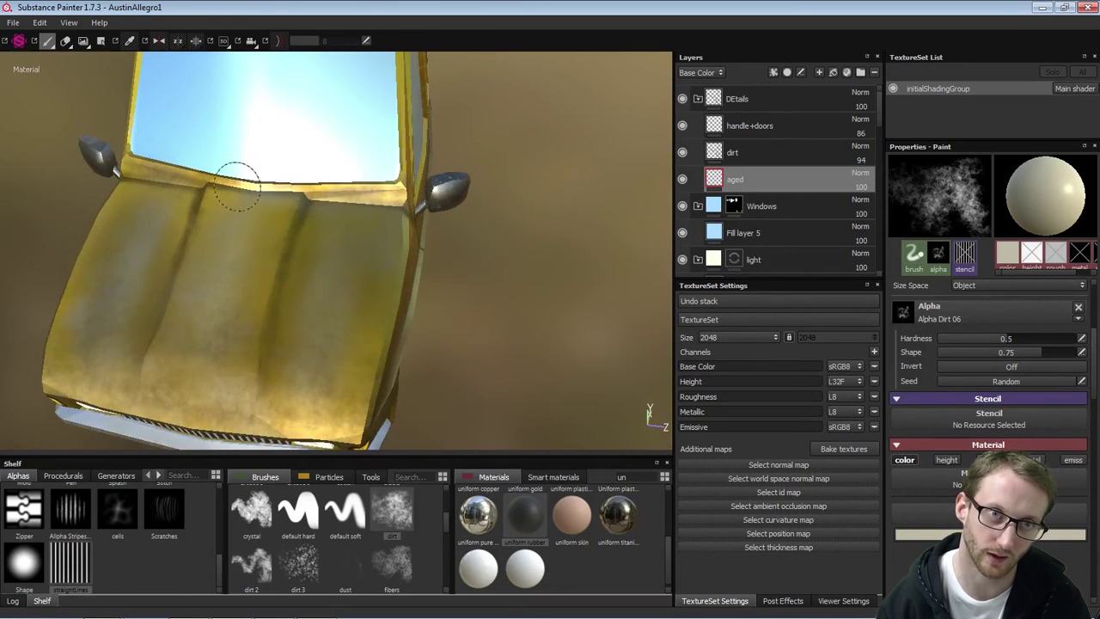
Paint pale wear on the front fender and the upper front door with a resized dirt brush
alt+drag(237, 185, 410, 258)
alt+right_drag(409, 257, 413, 285)
shift+right_drag(412, 284, 361, 285)
mouse_move(360, 285)
alt+mouse_down()
mouse_move(473, 287)
mouse_move(361, 301)
mouse_move(354, 276)
alt+mouse_up()
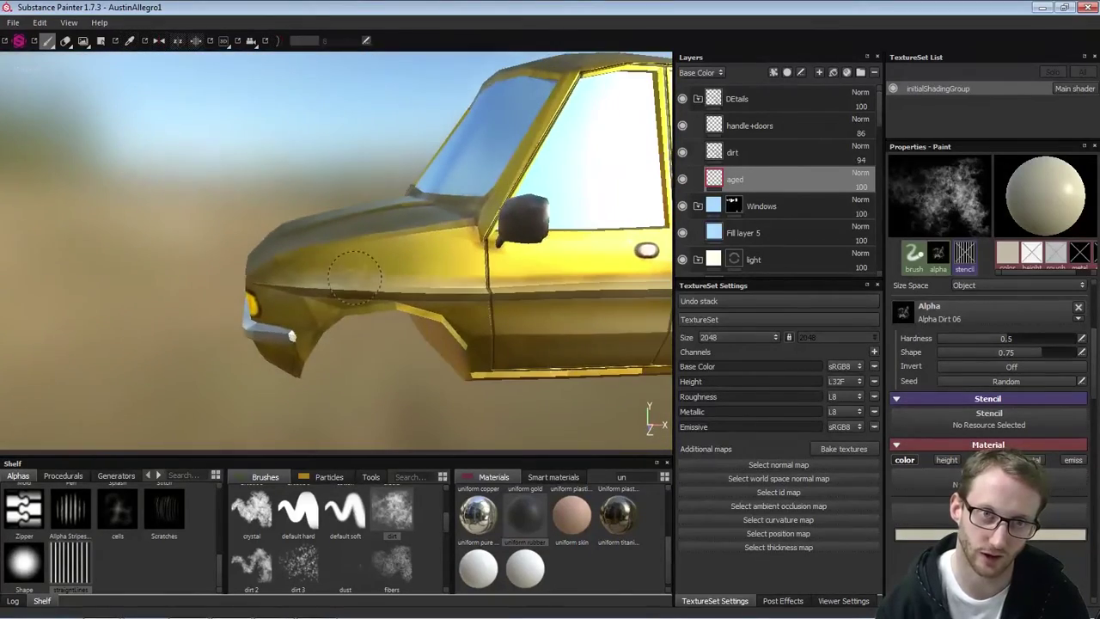
key(bracketleft)
key(bracketleft)
key(bracketleft)
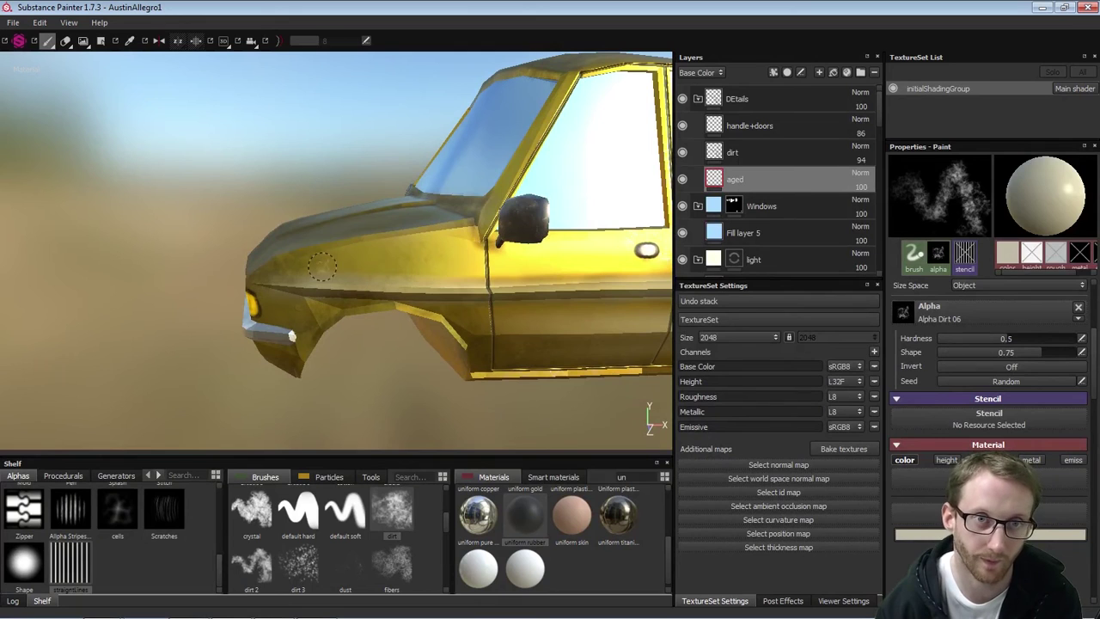
key(bracketright)
key(bracketright)
key(bracketright)
key(bracketright)
key(bracketright)
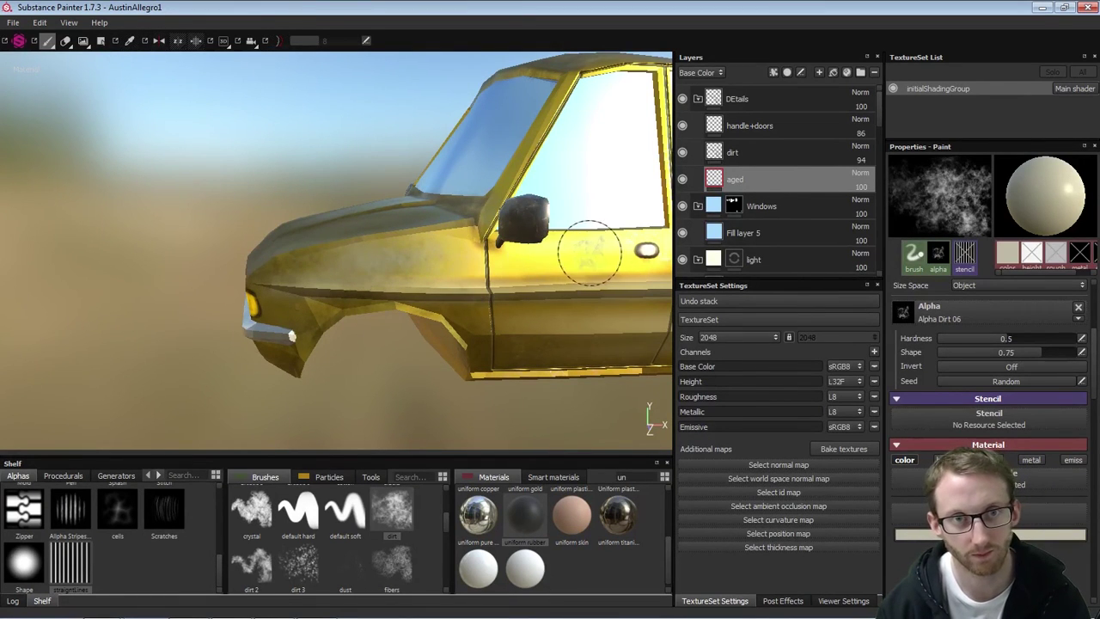
Continue the pale wear along the upper doors and onto the rear side panel
alt+drag(590, 252, 302, 251)
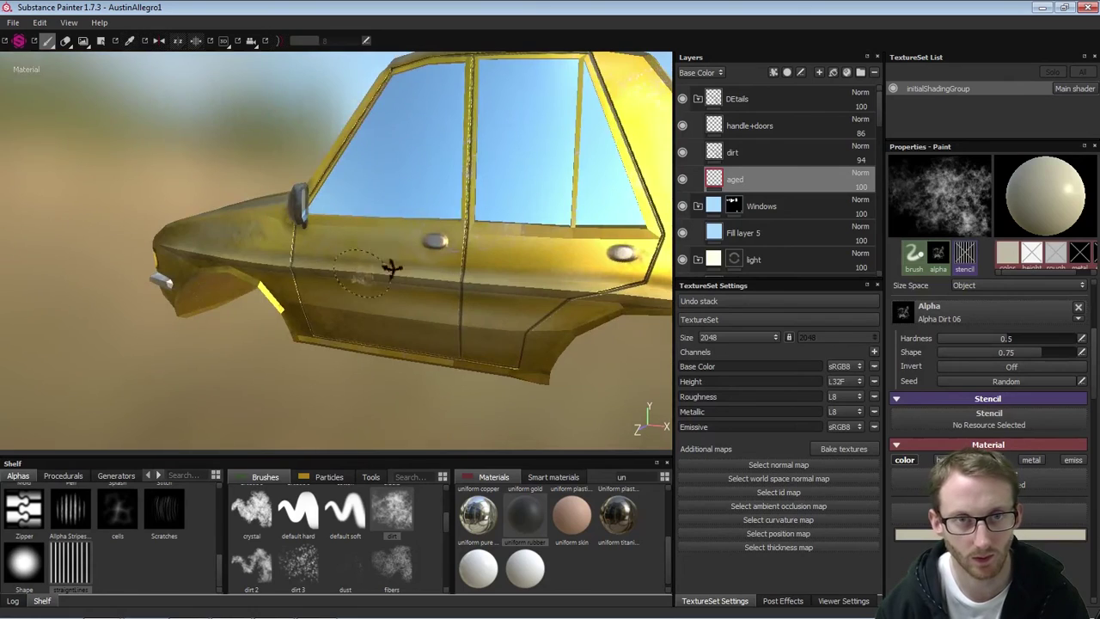
alt+drag(391, 269, 474, 245)
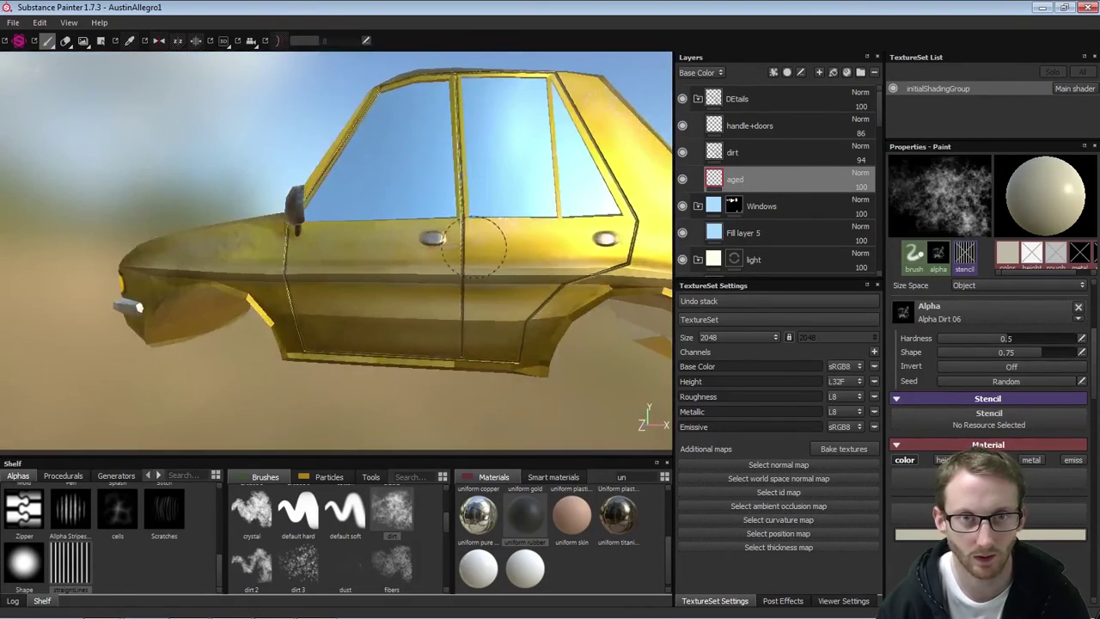
mouse_move(485, 288)
alt+mouse_down()
mouse_move(550, 283)
mouse_move(457, 268)
alt+mouse_up()
alt+right_drag(457, 268, 421, 275)
alt+drag(507, 240, 477, 236)
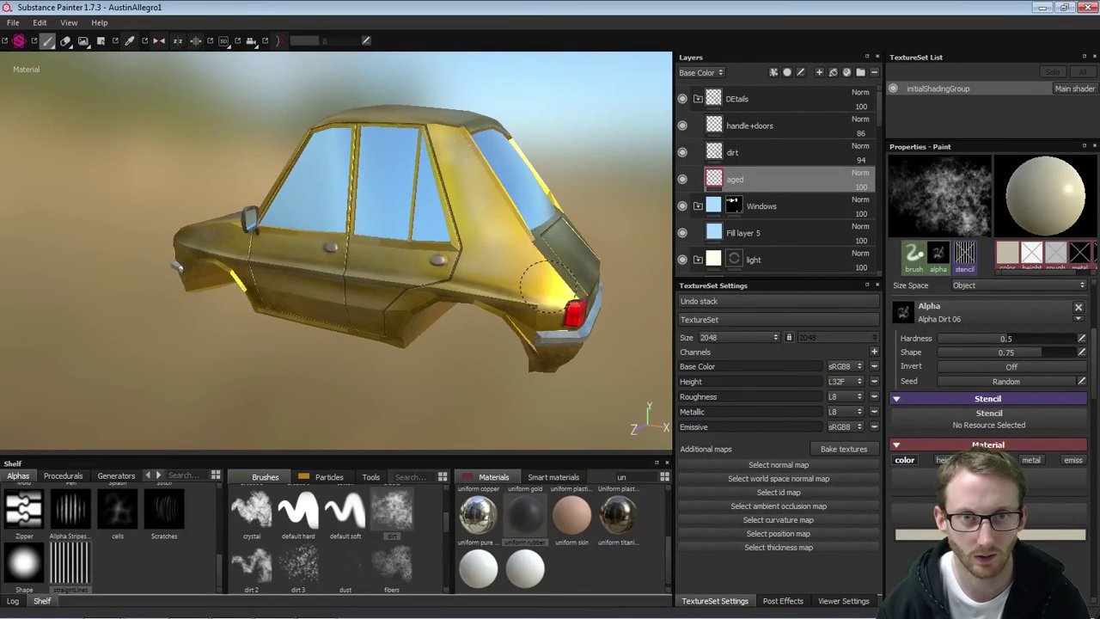
Paint pale dirt-textured wear on the trunk lid at the car's rear
mouse_move(619, 257)
alt+mouse_down()
mouse_move(503, 254)
mouse_move(484, 238)
mouse_move(555, 242)
alt+mouse_up()
shift+right_drag(557, 244, 593, 260)
alt+middle_drag(593, 260, 432, 253)
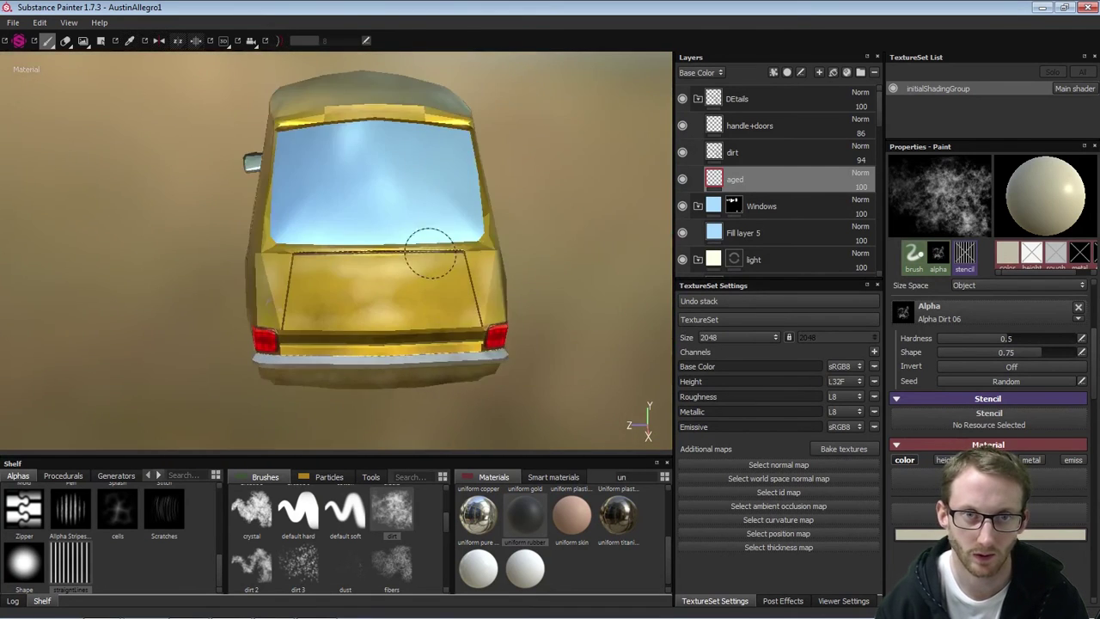
alt+drag(432, 252, 327, 292)
alt+drag(386, 262, 438, 269)
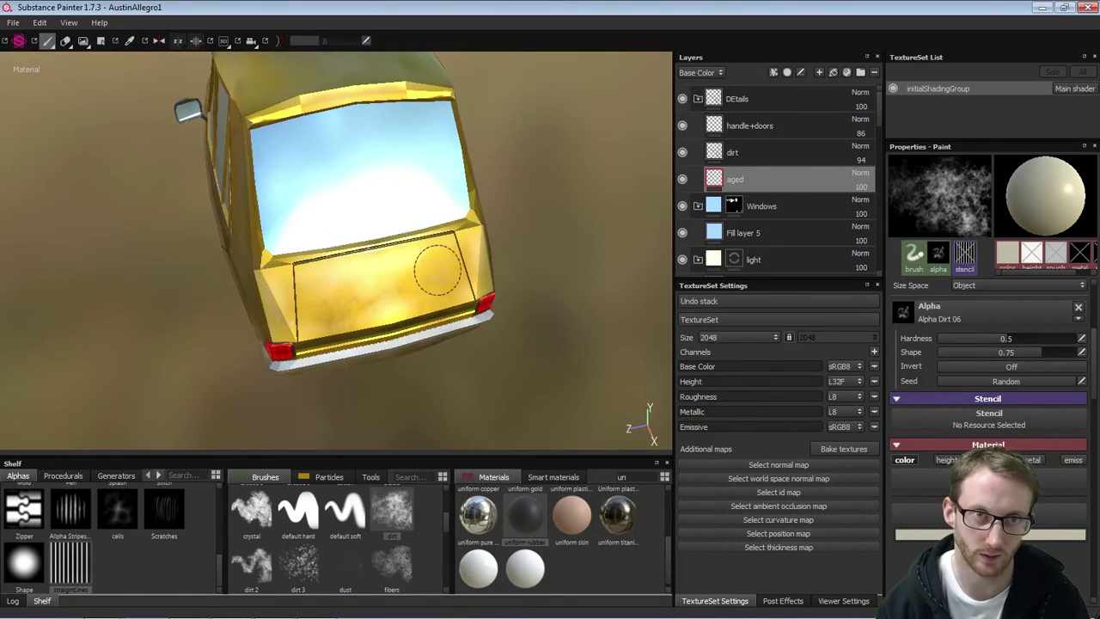
alt+drag(522, 247, 558, 286)
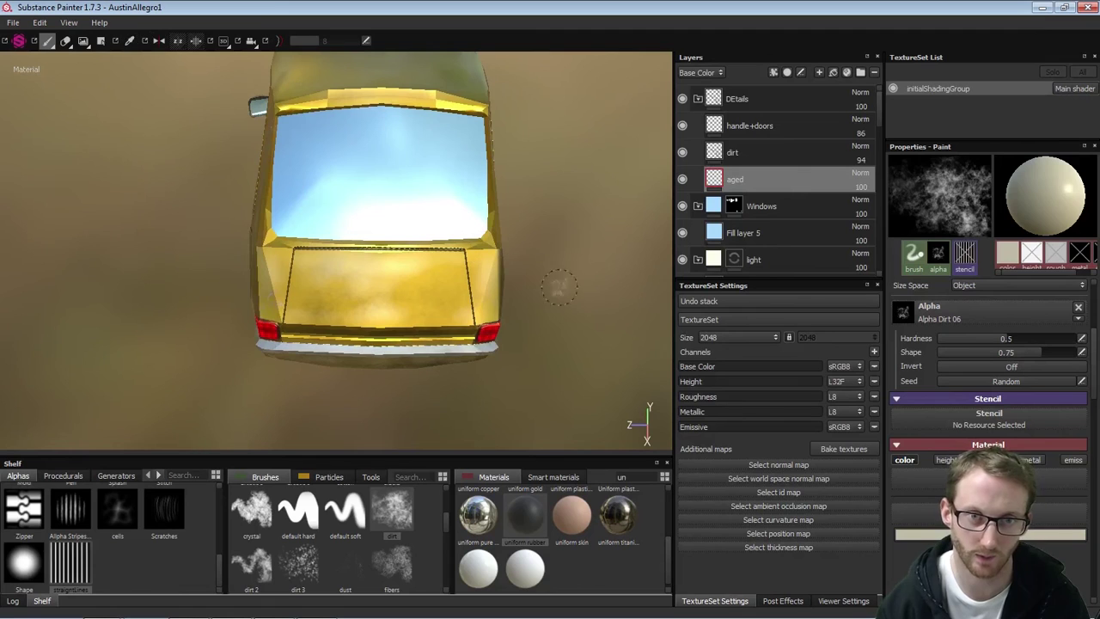
Switch to the default soft brush with flow 44 and size 14.14, using pen pressure for flow instead of size
click(351, 513)
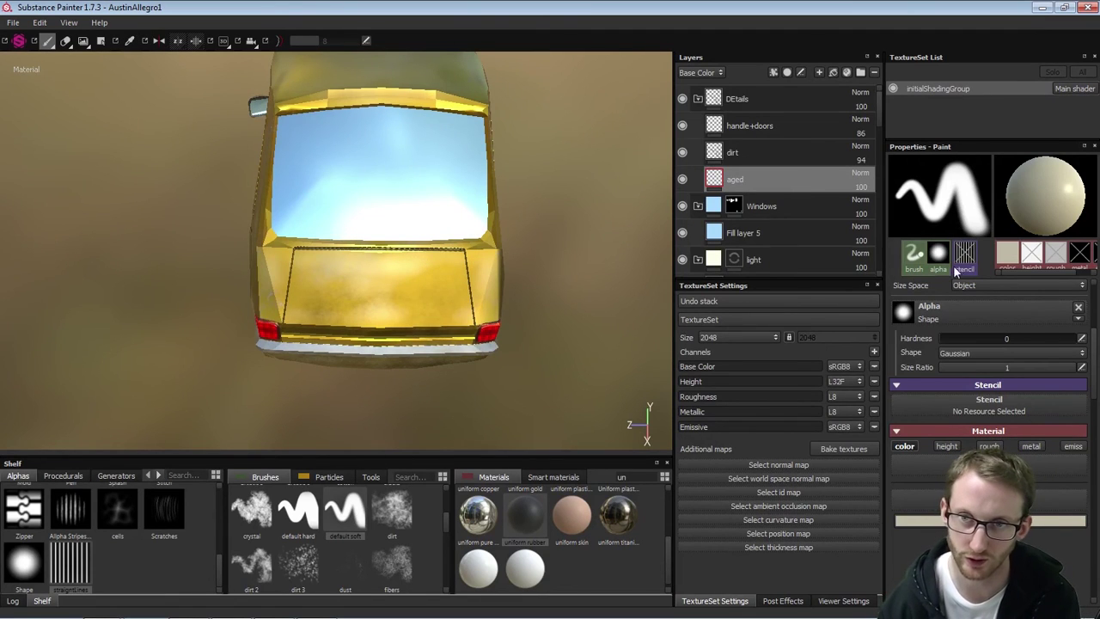
click(1093, 303)
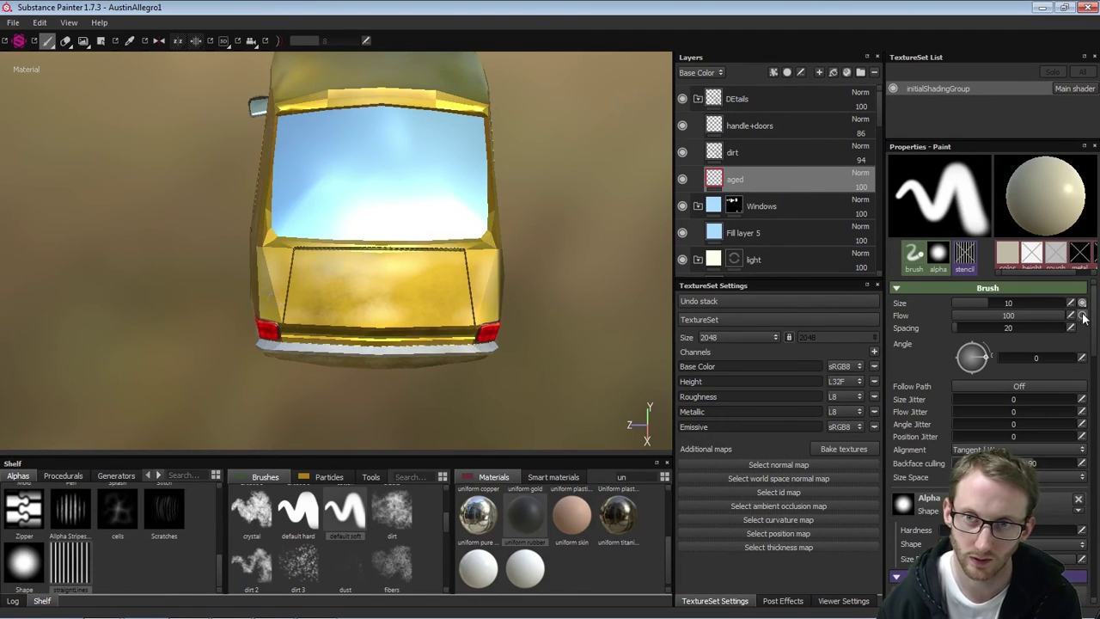
drag(1065, 316, 1012, 315)
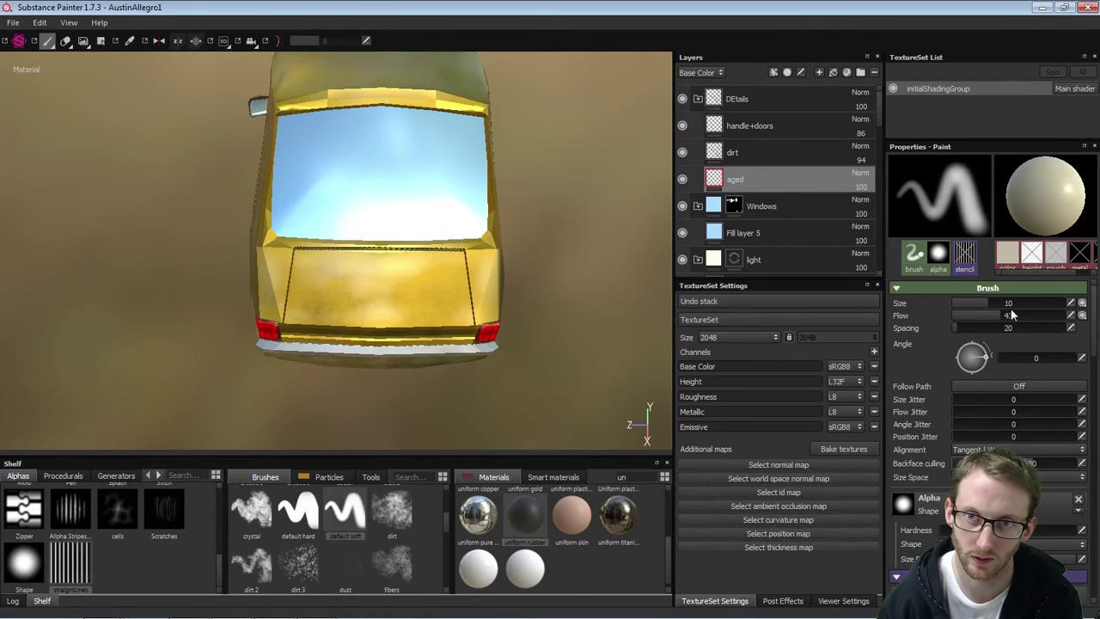
click(1082, 304)
click(1070, 317)
key(bracketright)
key(bracketright)
key(bracketright)
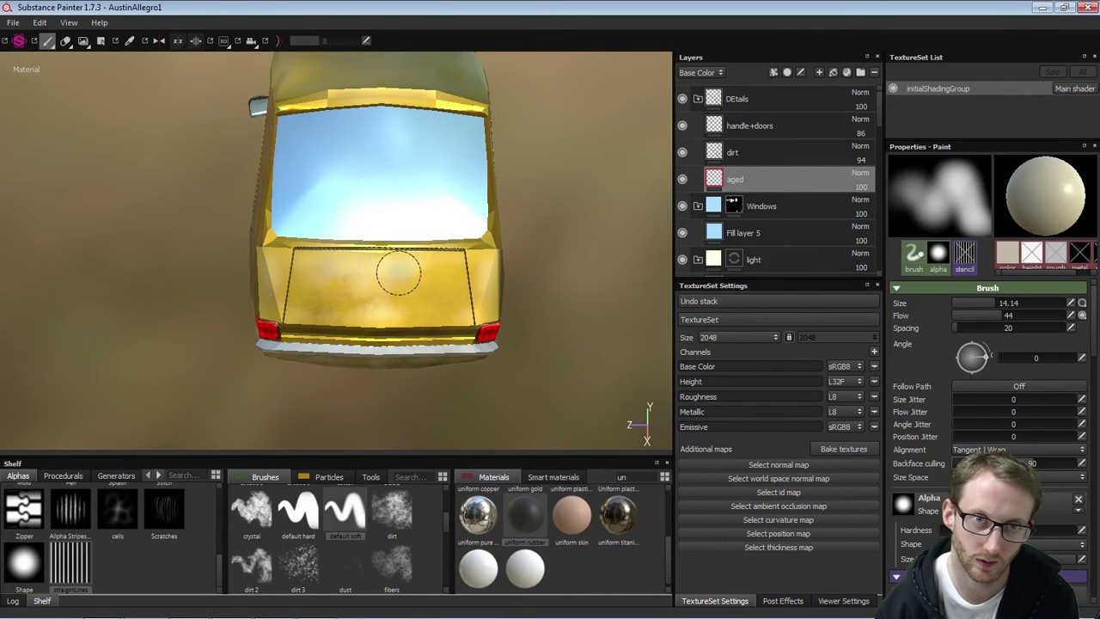
Paint soft pale fading over the trunk lid and the car's rear corner panels
mouse_move(258, 281)
alt+mouse_down()
mouse_move(439, 275)
mouse_move(322, 226)
alt+mouse_up()
alt+right_drag(322, 226, 434, 292)
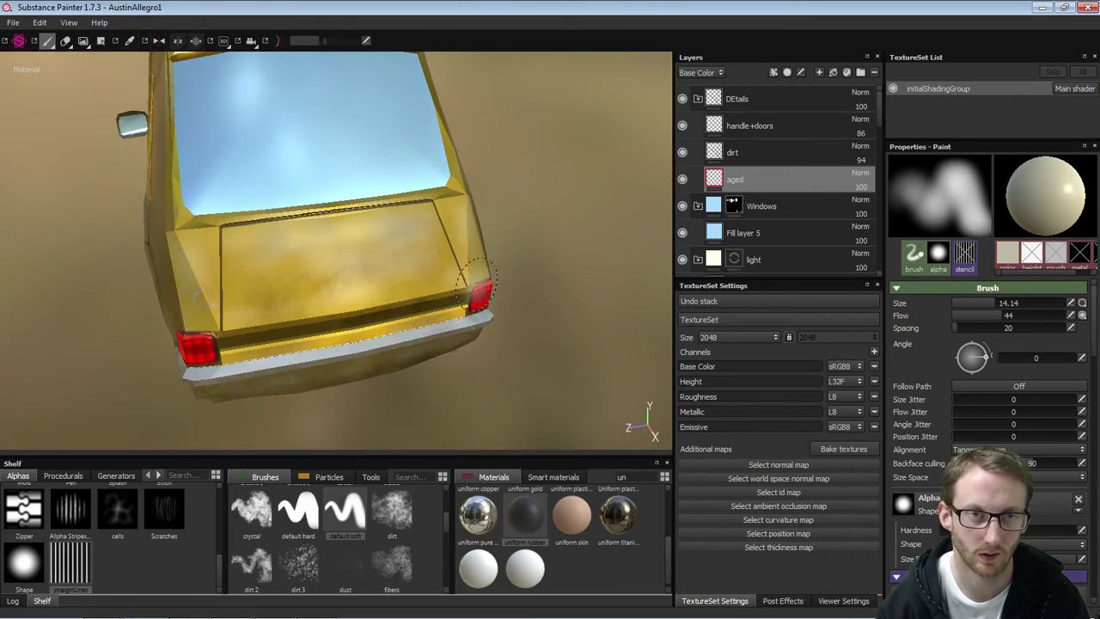
mouse_move(498, 316)
alt+mouse_down()
mouse_move(616, 303)
mouse_move(620, 272)
alt+mouse_up()
alt+right_drag(501, 269, 245, 290)
mouse_move(243, 289)
alt+mouse_down()
mouse_move(328, 233)
mouse_move(287, 262)
mouse_move(302, 265)
alt+mouse_up()
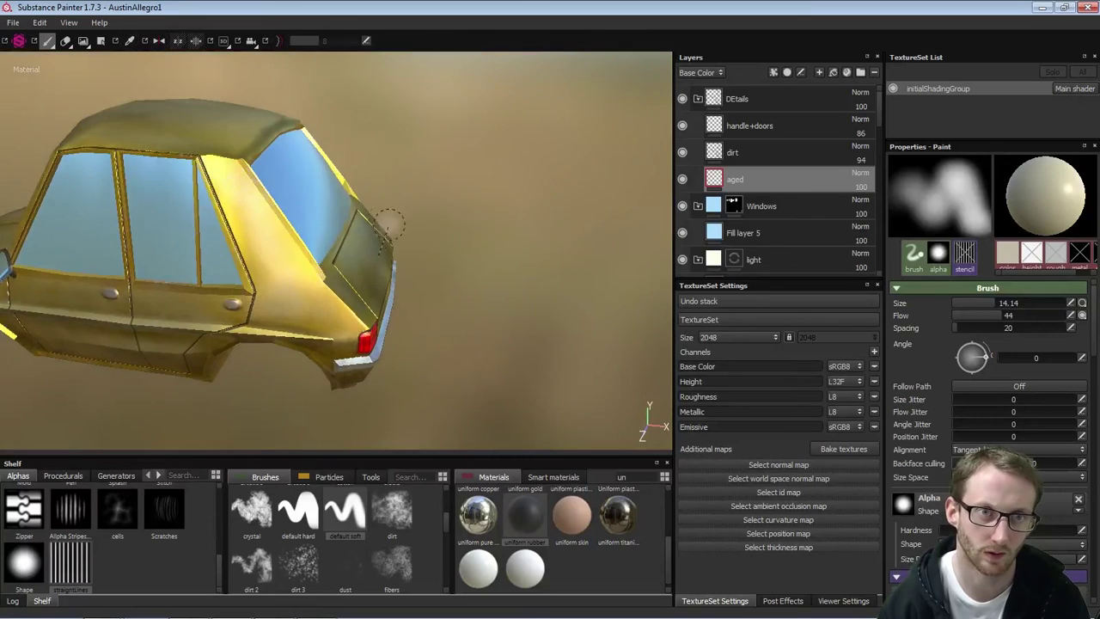
Erase the excess pale wear along the upper doors and front fender with a default soft eraser at size 15.68
alt+drag(386, 223, 459, 163)
shift+right_drag(257, 239, 388, 237)
alt+middle_drag(384, 246, 459, 223)
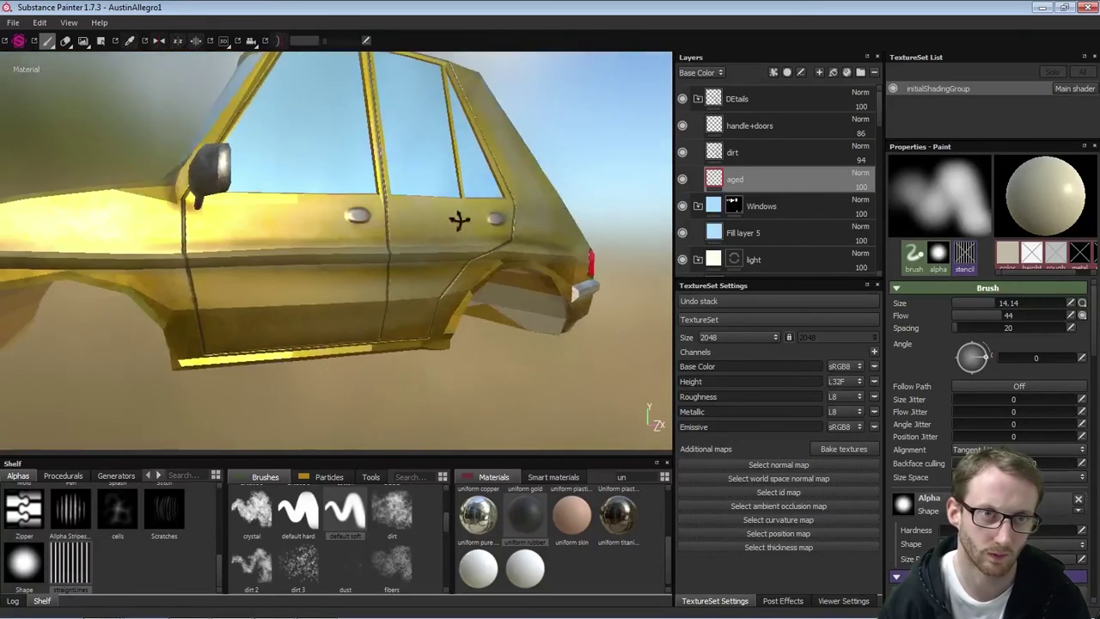
key(2)
mouse_move(459, 224)
alt+mouse_down()
mouse_move(315, 237)
mouse_move(321, 224)
mouse_move(272, 222)
alt+mouse_up()
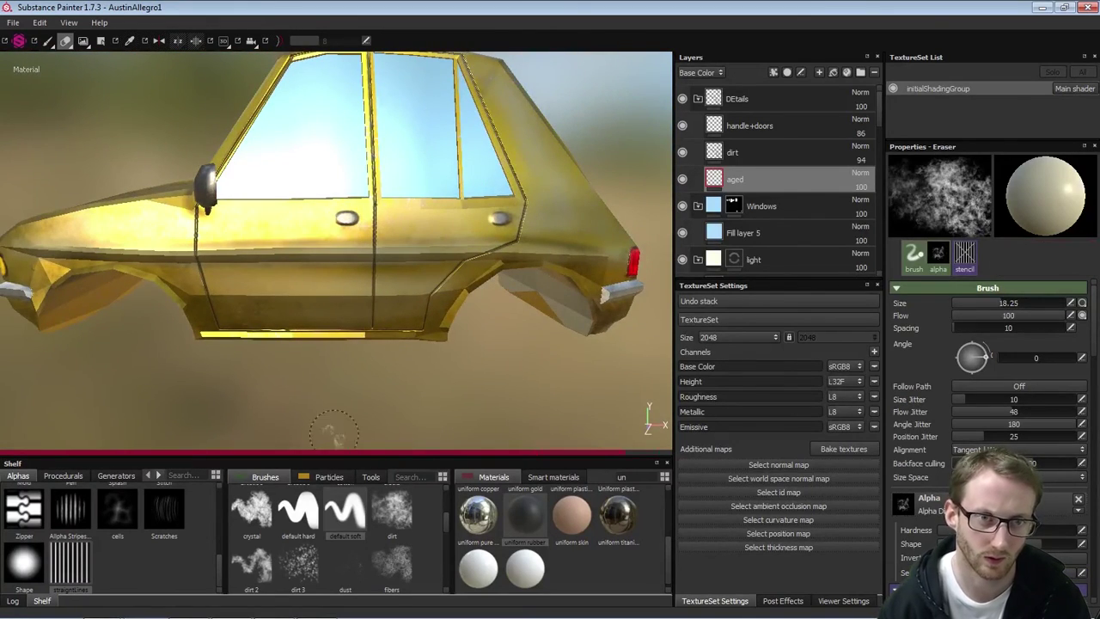
click(346, 508)
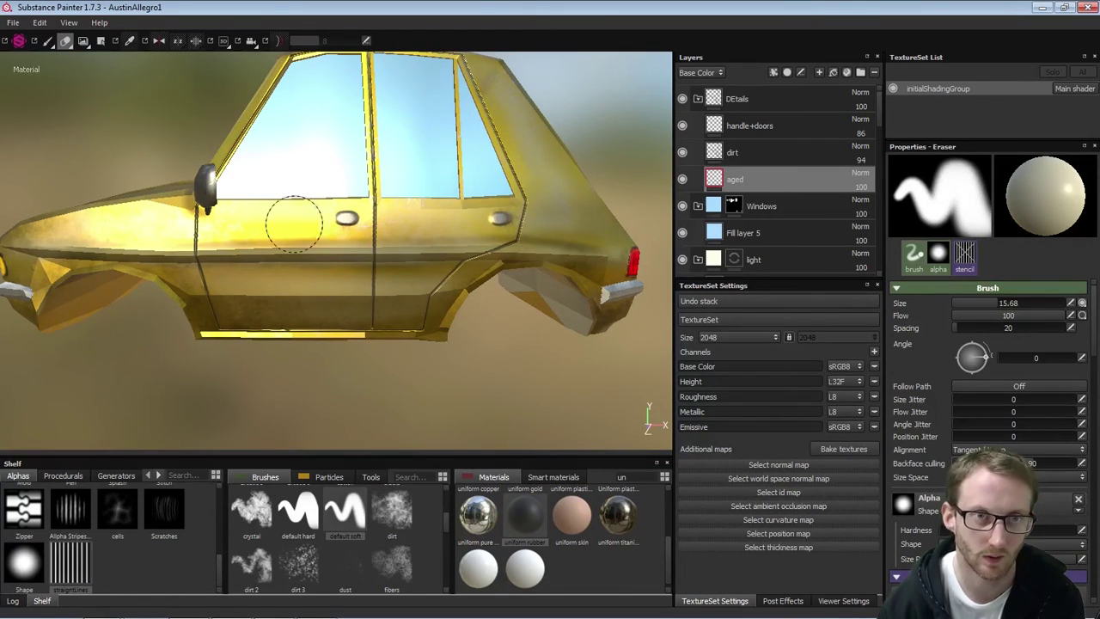
drag(435, 231, 158, 244)
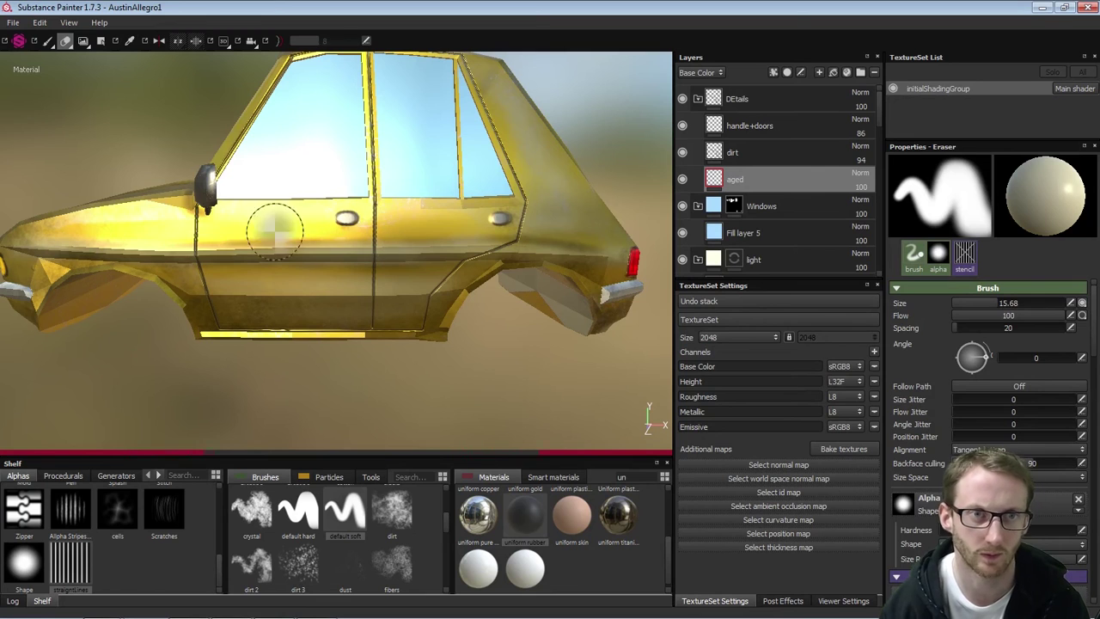
Refine the soft fading along the doors and front fender by alternating the soft brush and the eraser
key(1)
mouse_move(170, 224)
alt+mouse_down()
mouse_move(114, 239)
mouse_move(195, 225)
alt+mouse_up()
key(2)
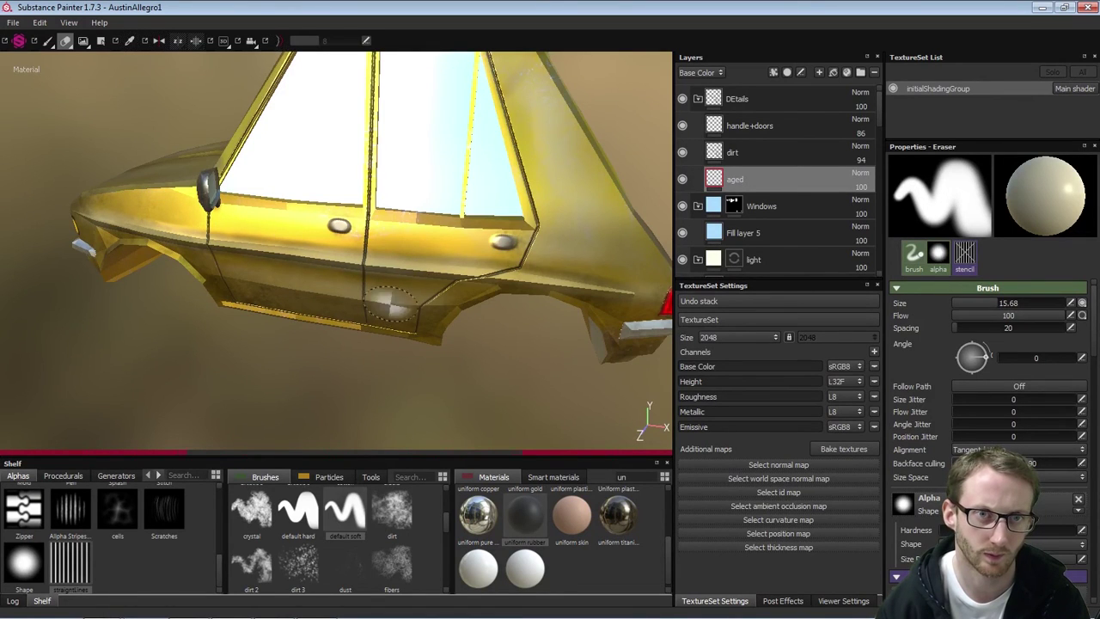
alt+drag(390, 303, 413, 271)
key(1)
alt+drag(332, 212, 311, 244)
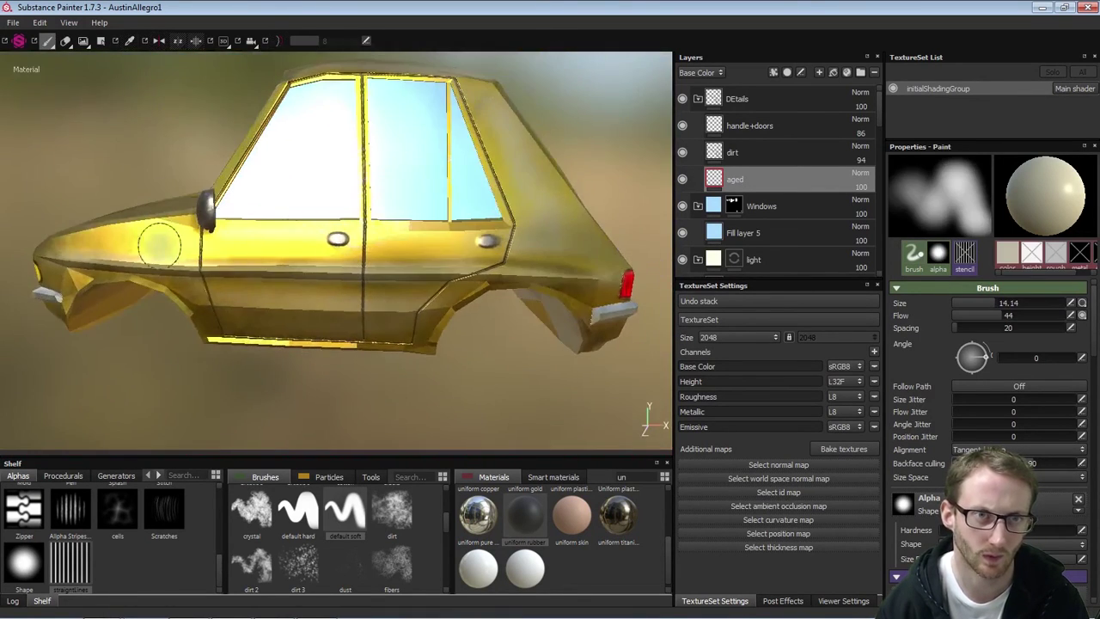
alt+drag(212, 228, 198, 238)
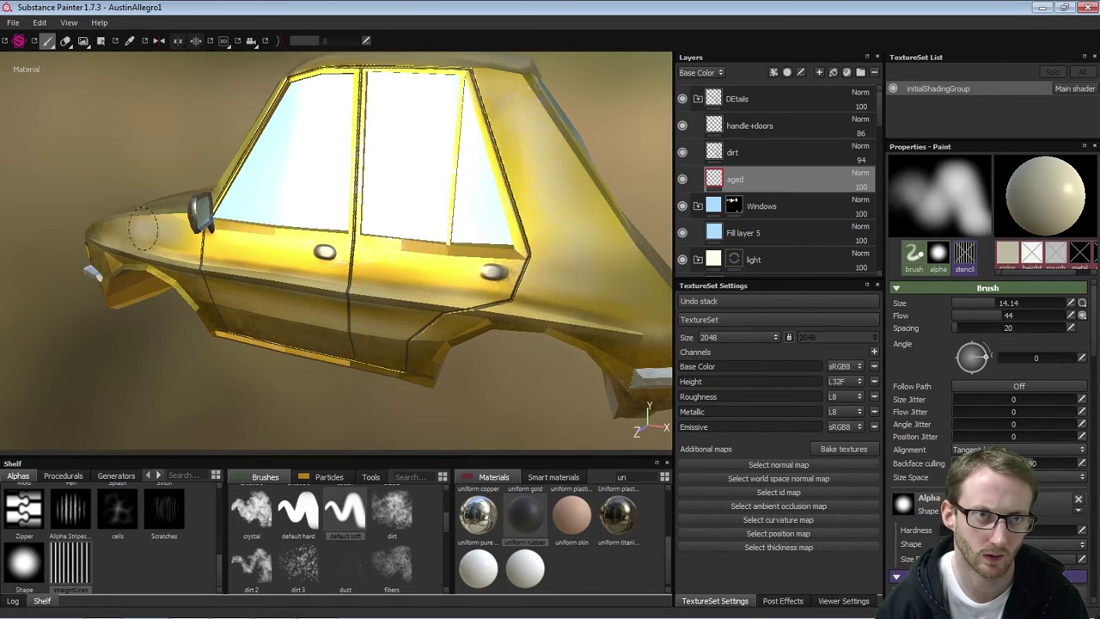
mouse_move(228, 236)
alt+mouse_down()
mouse_move(289, 238)
mouse_move(166, 252)
mouse_move(173, 232)
alt+mouse_up()
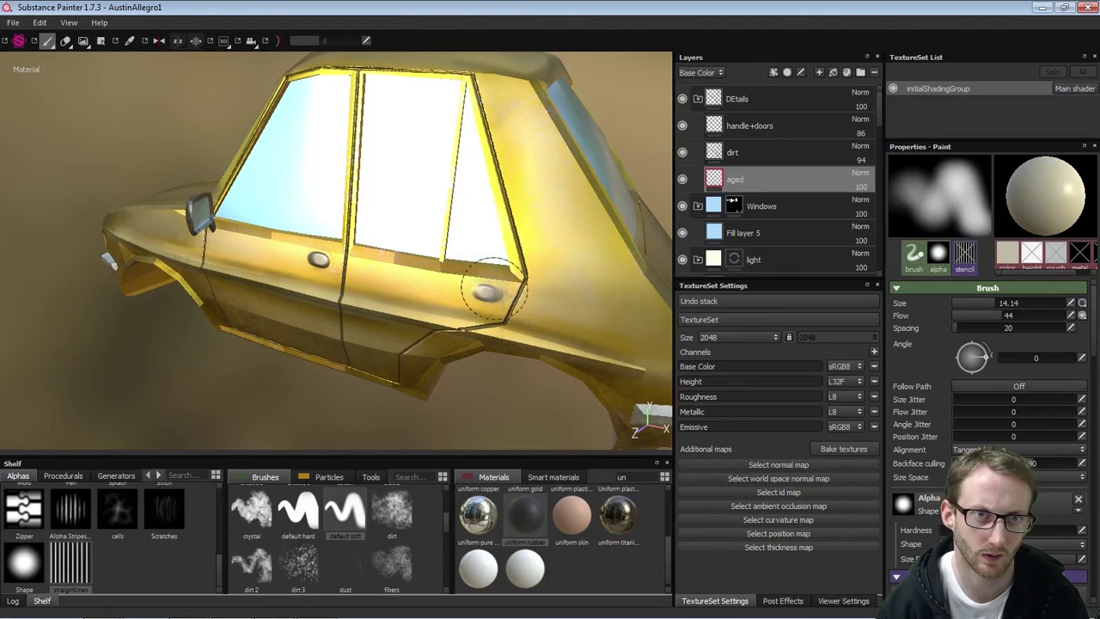
Examine the faded wear on the car's side, rear, roof and hood from several angles
alt+right_drag(550, 216, 395, 256)
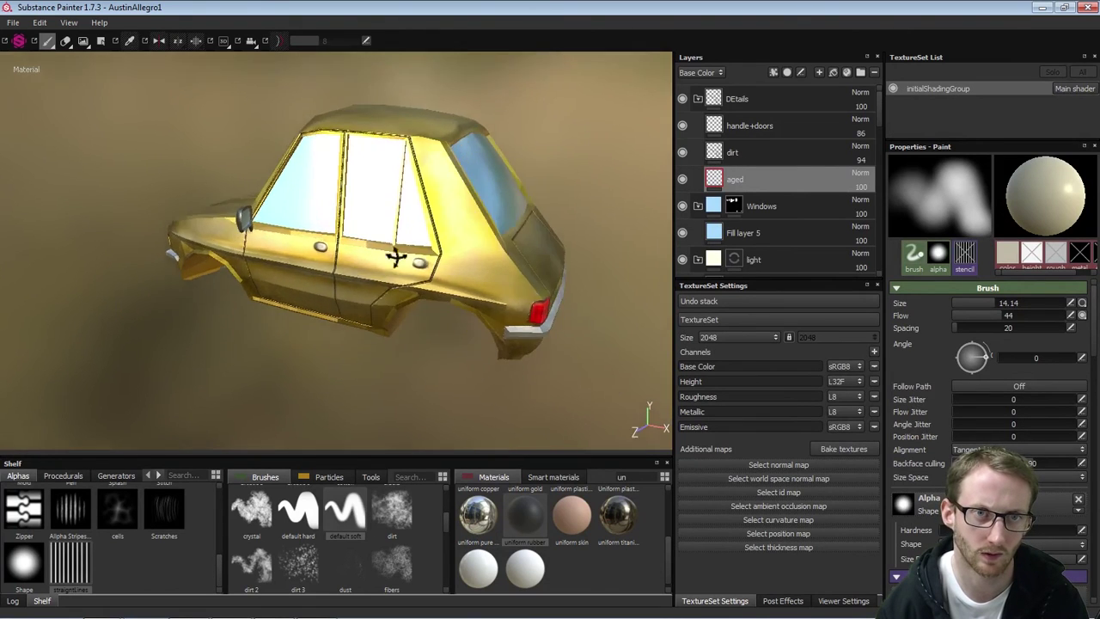
alt+drag(395, 255, 249, 292)
alt+right_drag(567, 329, 554, 283)
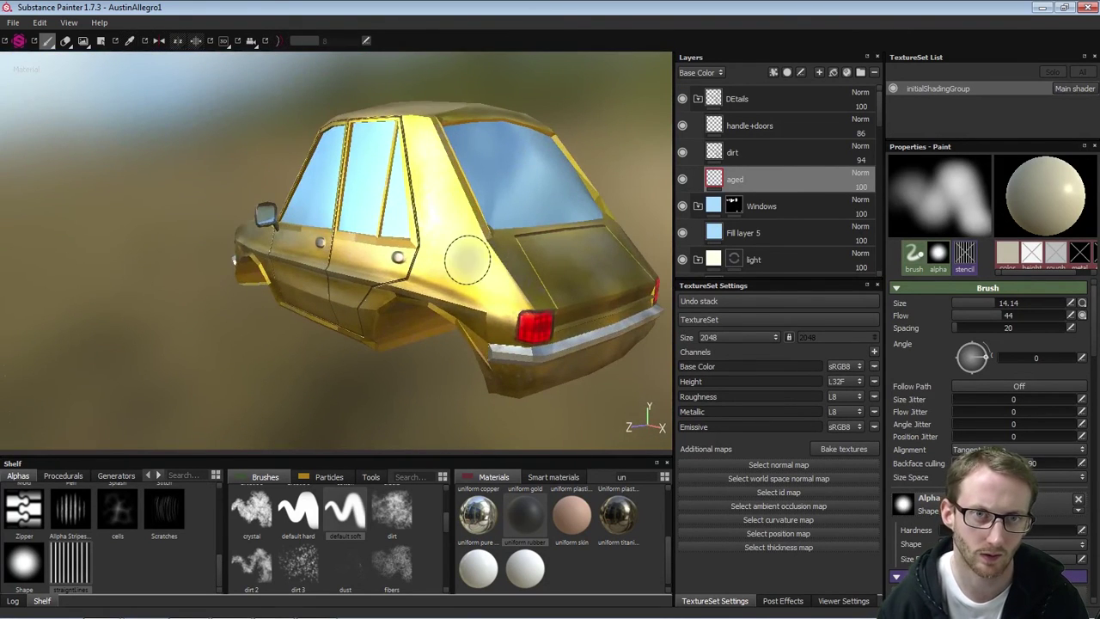
alt+drag(453, 191, 602, 252)
alt+drag(386, 221, 480, 217)
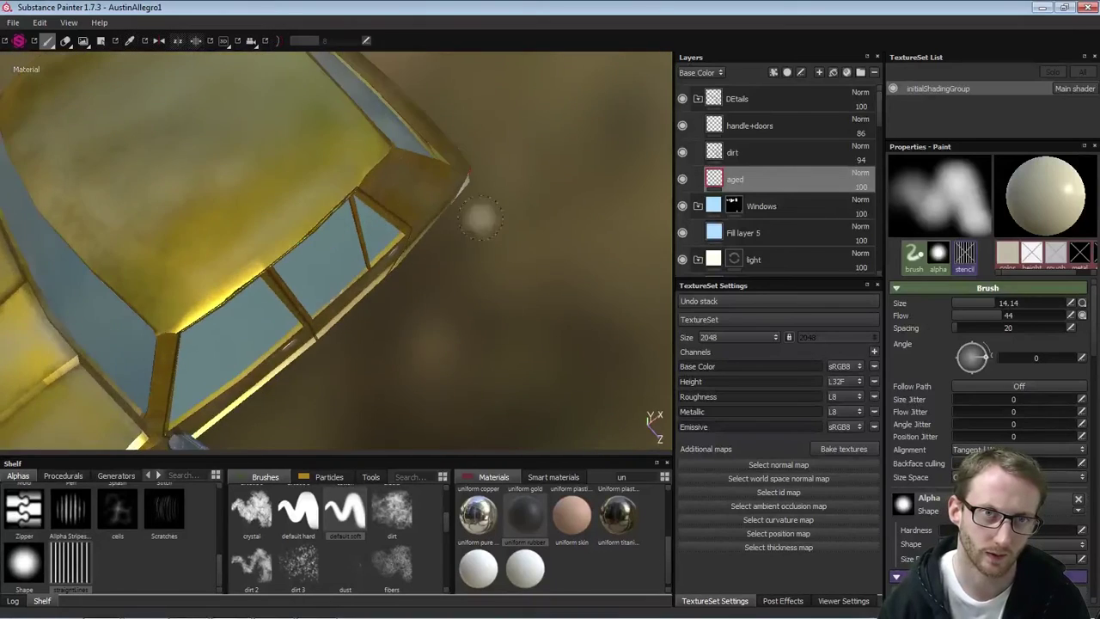
alt+drag(361, 236, 457, 288)
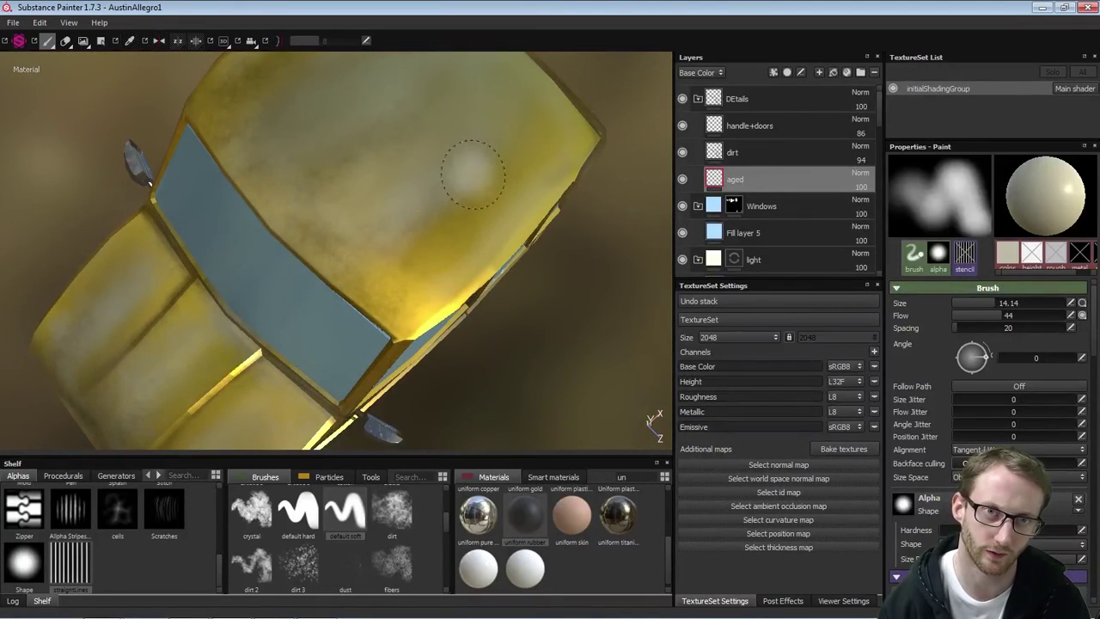
alt+drag(289, 209, 390, 239)
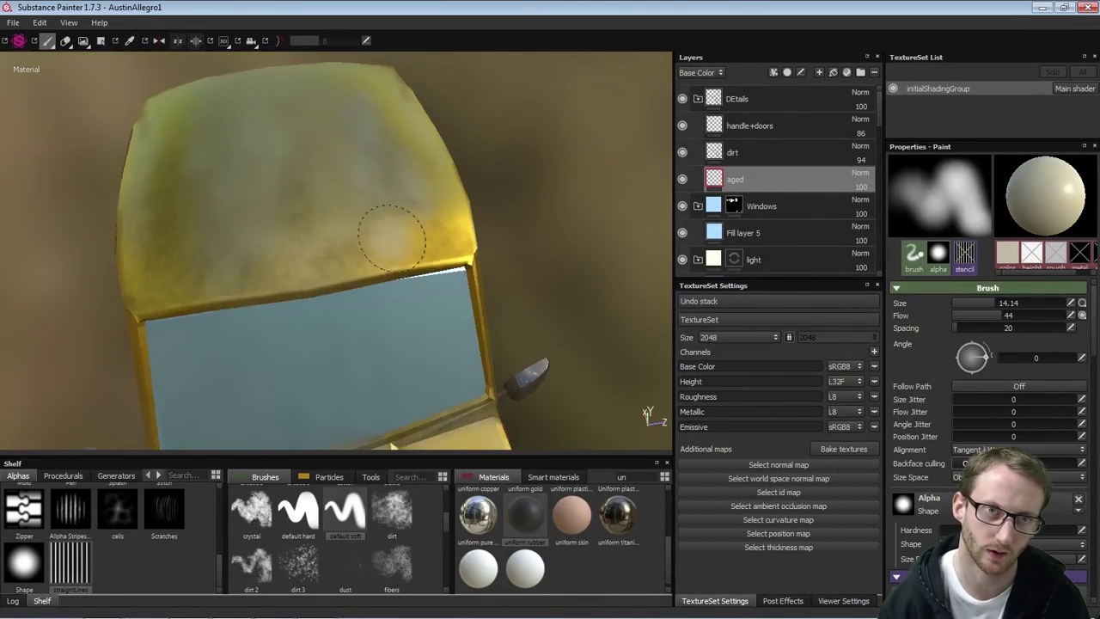
alt+right_drag(291, 215, 180, 230)
alt+drag(398, 155, 315, 272)
alt+middle_drag(544, 244, 574, 236)
alt+drag(339, 245, 327, 275)
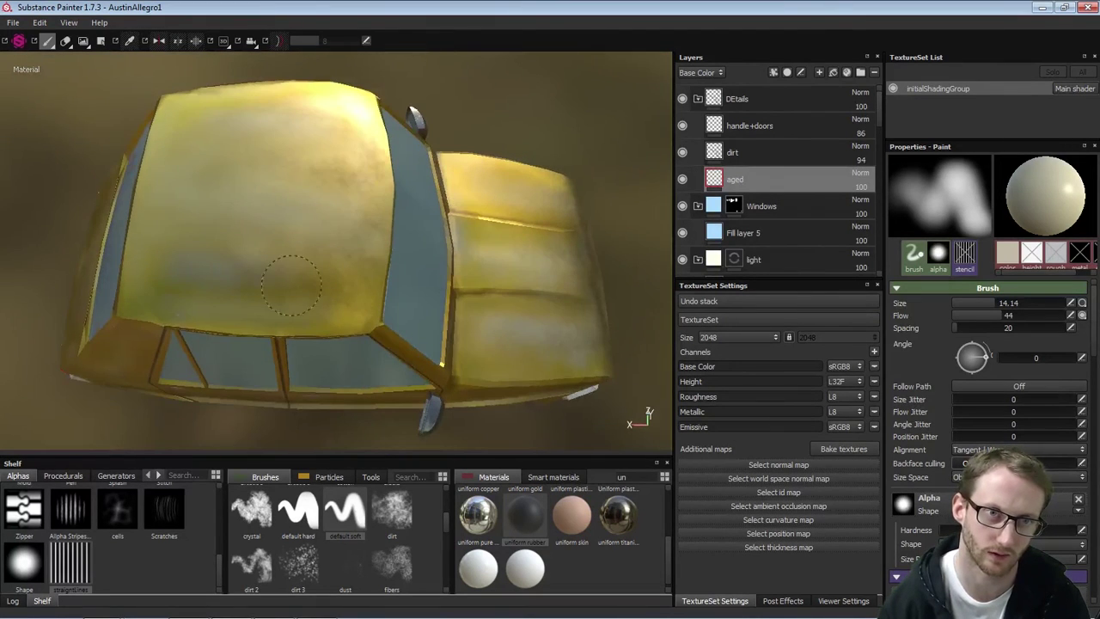
alt+drag(361, 307, 391, 290)
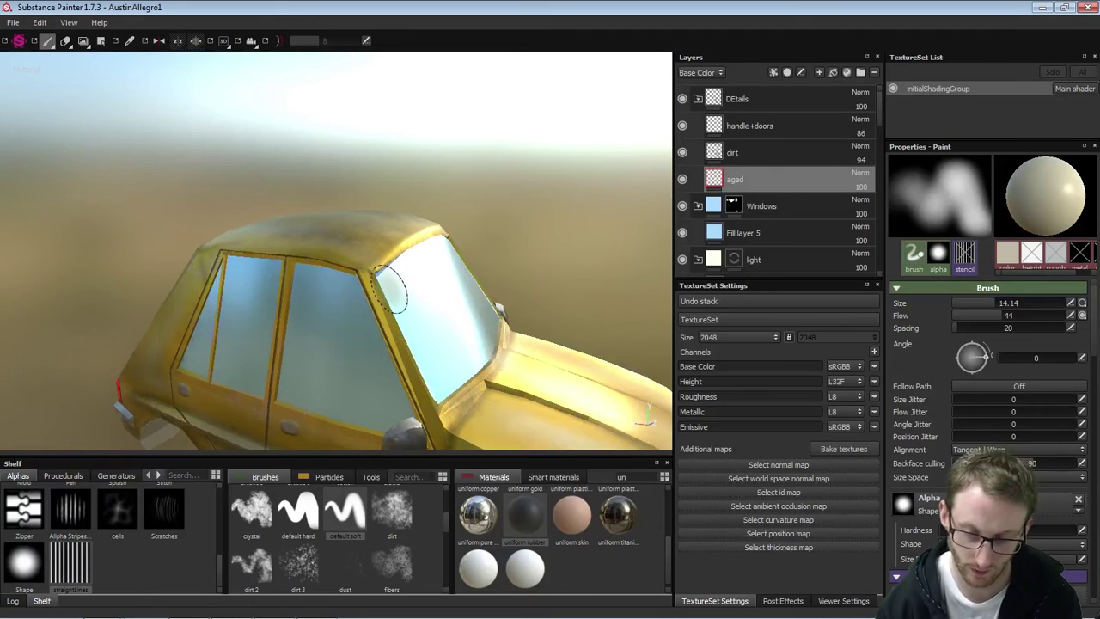
Reduce the soft brush to size 8.78 and touch up the pale fading around the windshield pillar, alternating with the eraser
key(bracketleft)
key(bracketleft)
key(bracketleft)
key(bracketleft)
key(bracketleft)
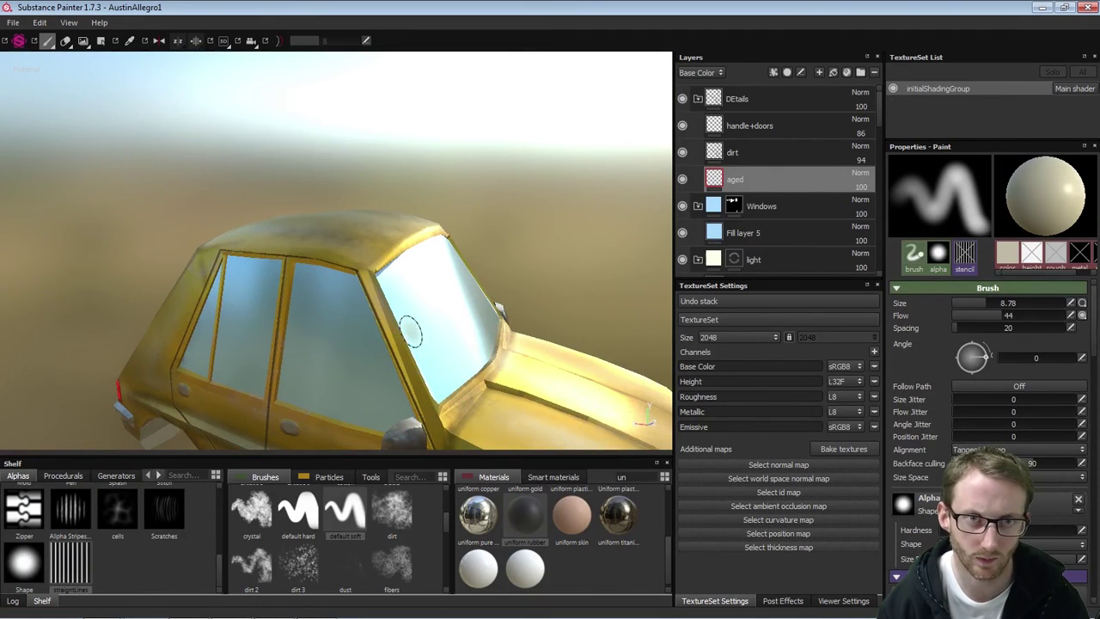
alt+drag(411, 331, 335, 308)
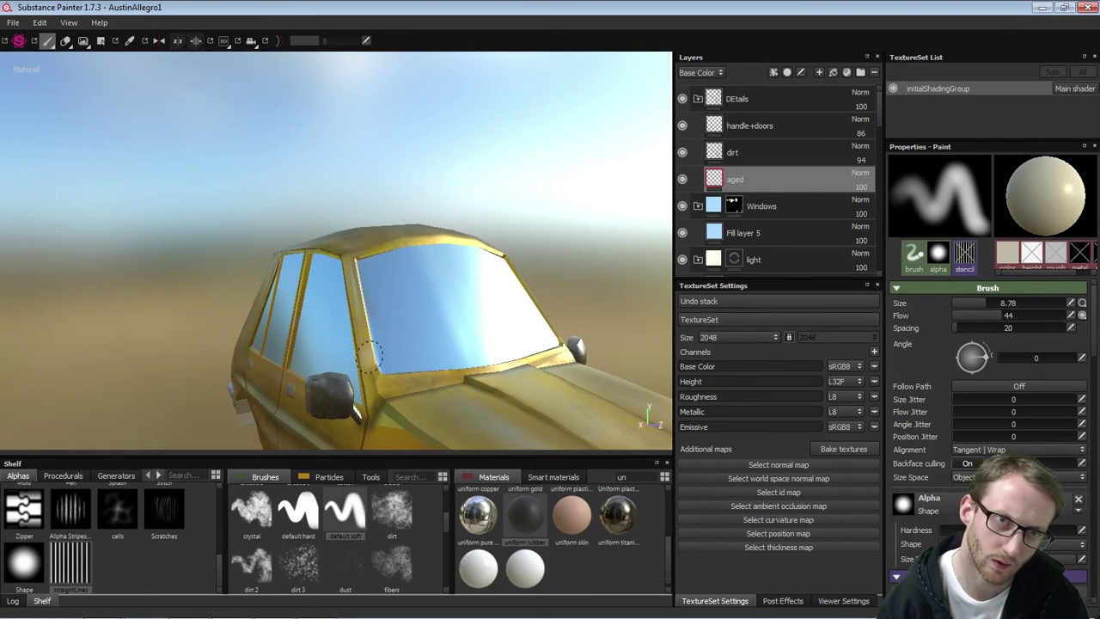
mouse_move(483, 334)
alt+mouse_down()
mouse_move(355, 361)
mouse_move(441, 352)
mouse_move(373, 359)
alt+mouse_up()
key(e)
mouse_move(400, 286)
alt+mouse_down()
mouse_move(443, 292)
mouse_move(418, 289)
mouse_move(526, 237)
alt+mouse_up()
key(1)
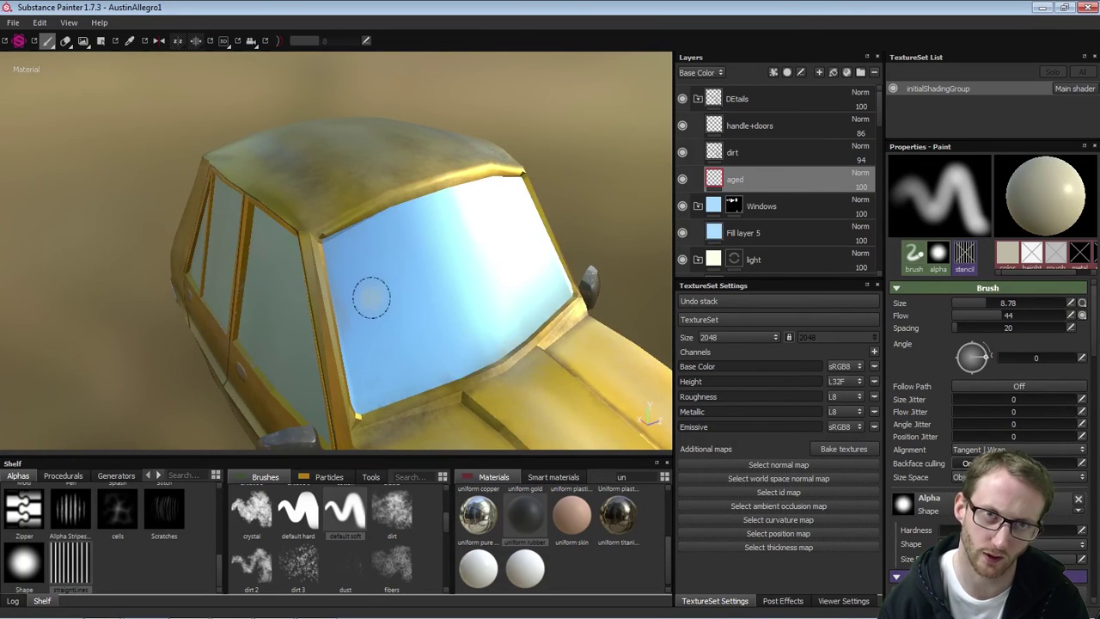
Paint soft pale fading on the rear roof pillar and the rear side panel with the small soft brush
alt+drag(371, 297, 301, 241)
alt+drag(162, 297, 457, 219)
alt+drag(257, 265, 313, 263)
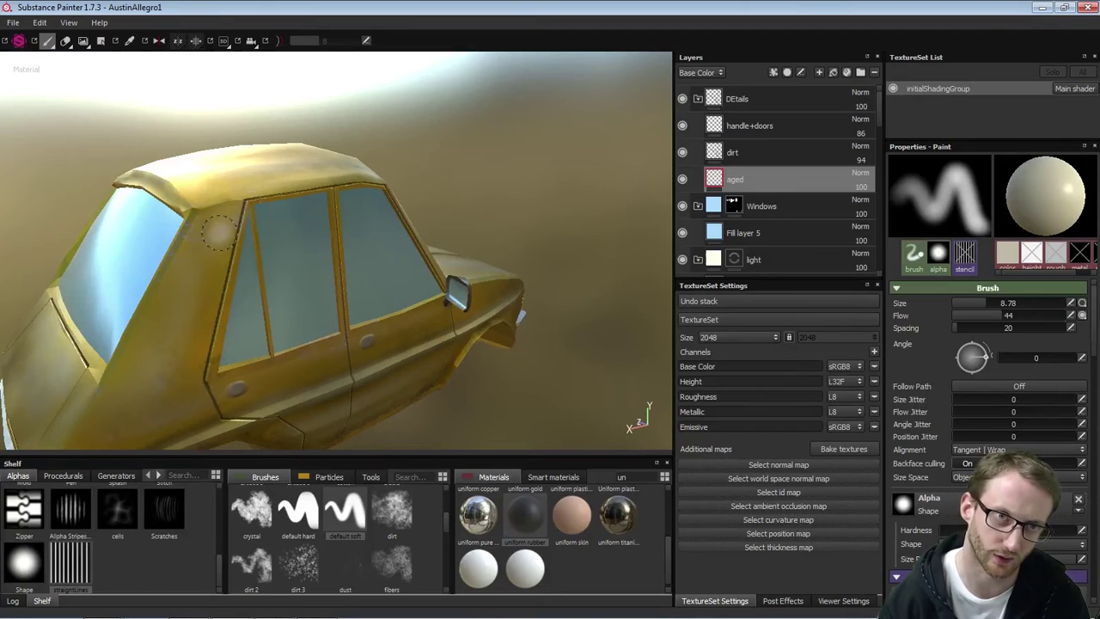
alt+drag(222, 233, 311, 155)
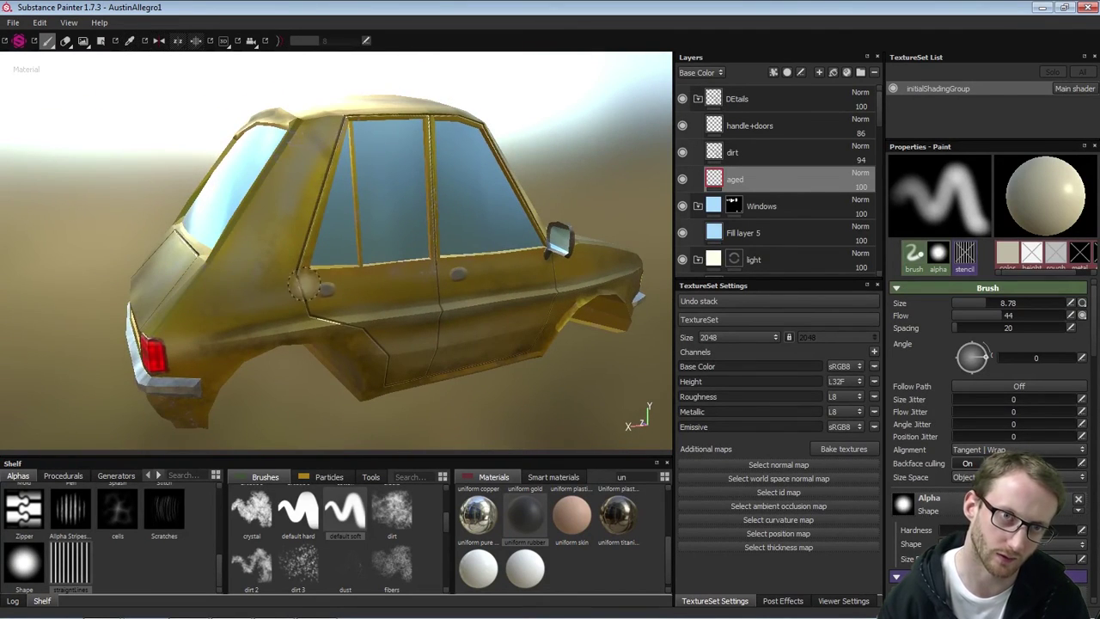
alt+drag(225, 302, 218, 317)
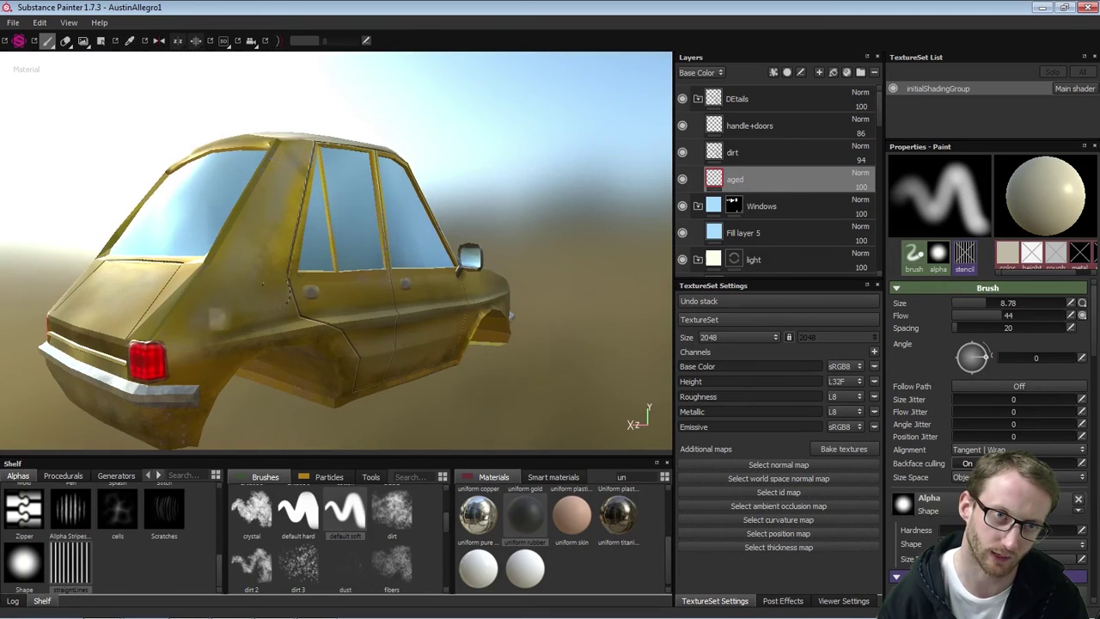
mouse_move(233, 382)
alt+mouse_down()
mouse_move(233, 288)
mouse_move(258, 272)
alt+mouse_up()
Enlarge the eraser to size 20.78 and soften the excess fading on the rear side panel above the wheel arch
key(e)
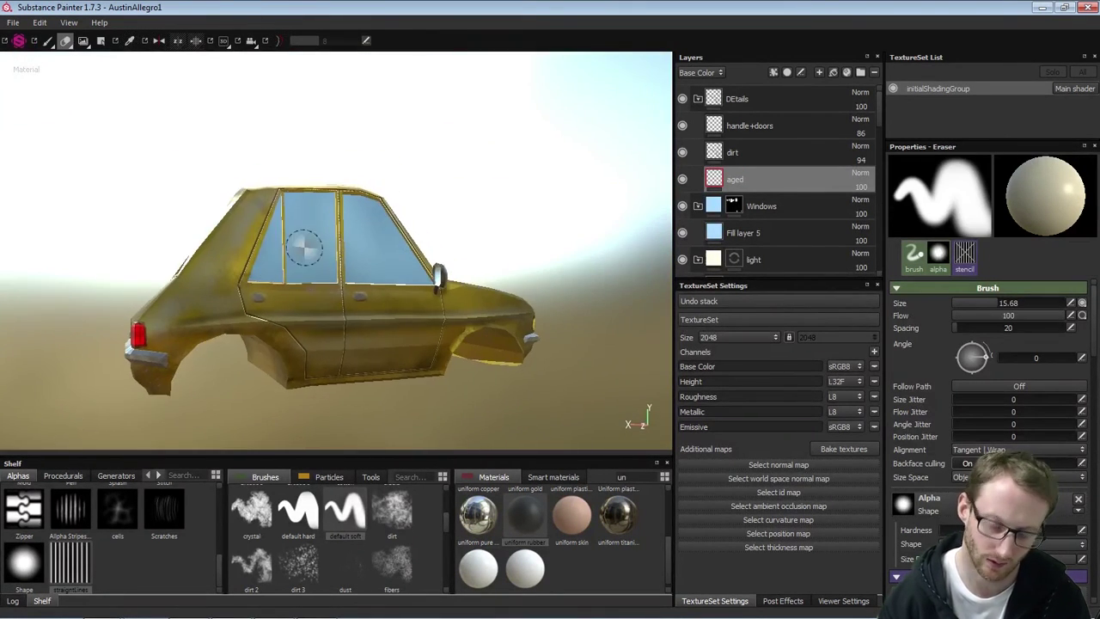
key(bracketright)
key(bracketright)
key(bracketright)
shift+right_drag(330, 257, 284, 288)
alt+drag(287, 249, 336, 275)
drag(222, 291, 200, 342)
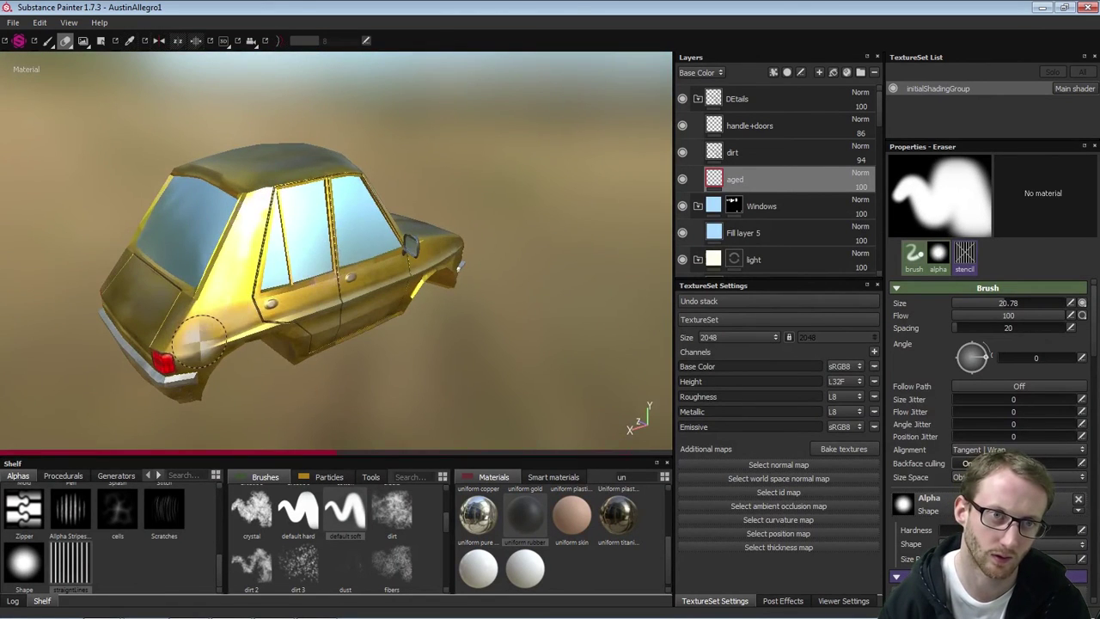
alt+drag(332, 301, 276, 291)
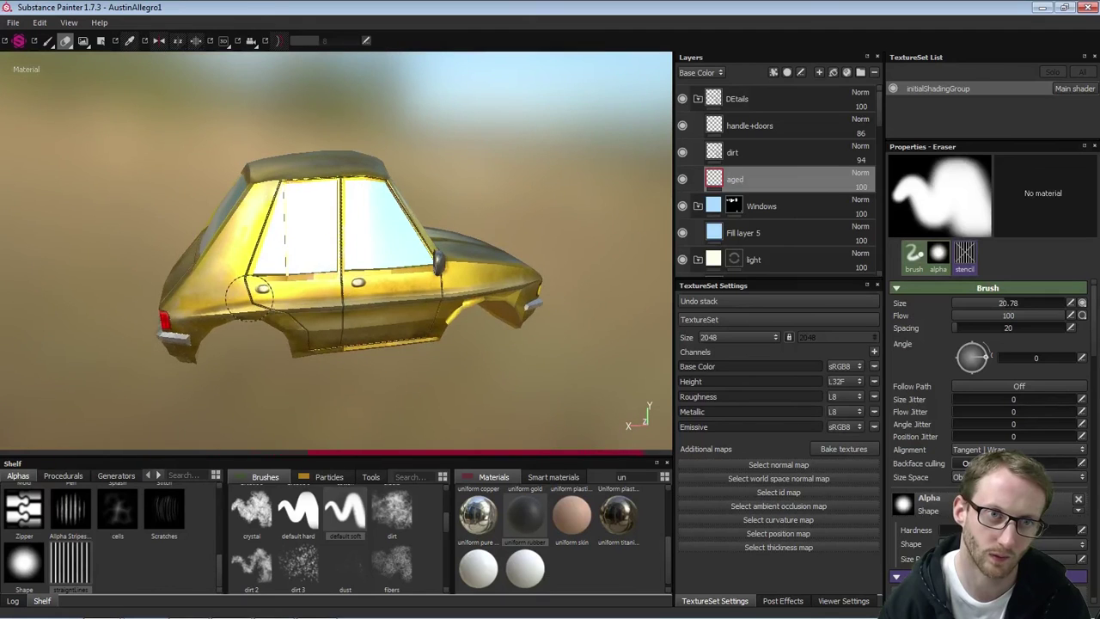
mouse_move(381, 308)
alt+mouse_down()
mouse_move(401, 296)
mouse_move(219, 334)
mouse_move(432, 214)
mouse_move(393, 218)
mouse_move(442, 261)
mouse_move(464, 256)
alt+mouse_up()
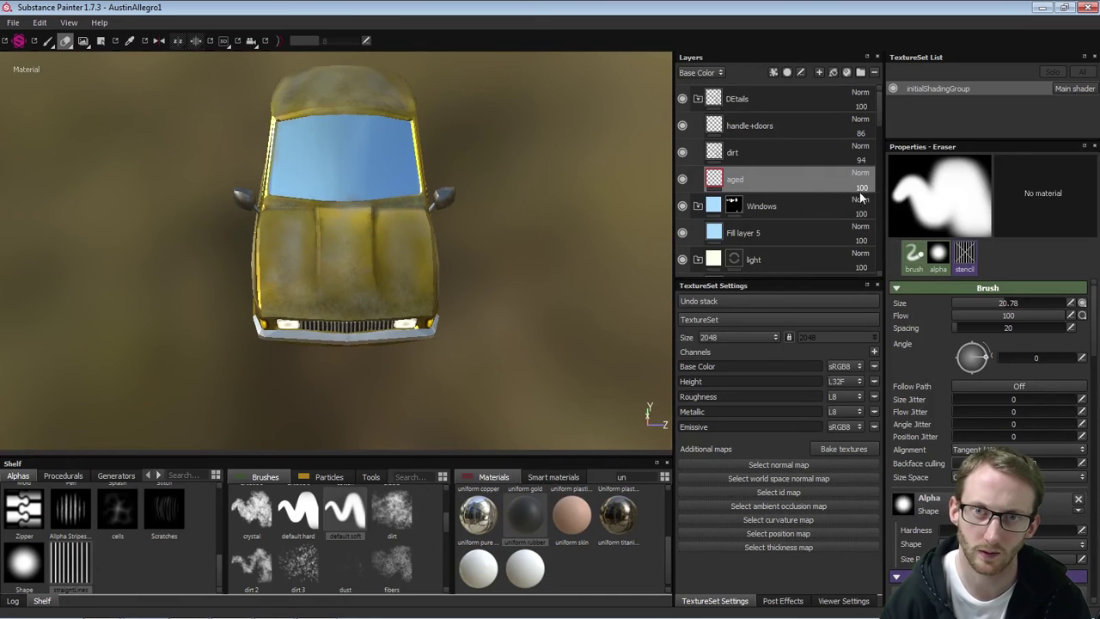
Try the aged layer's opacity slider, leave it at 100 and check the wear from the front and rear
drag(815, 207, 942, 211)
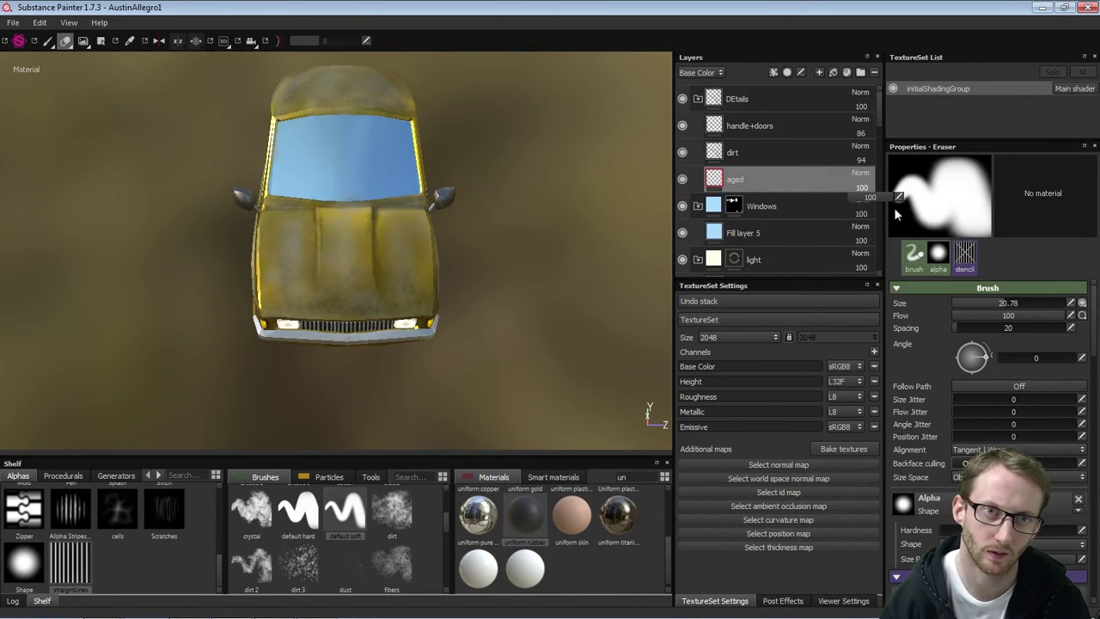
alt+drag(300, 285, 501, 258)
shift+right_drag(501, 258, 194, 263)
alt+drag(193, 262, 464, 254)
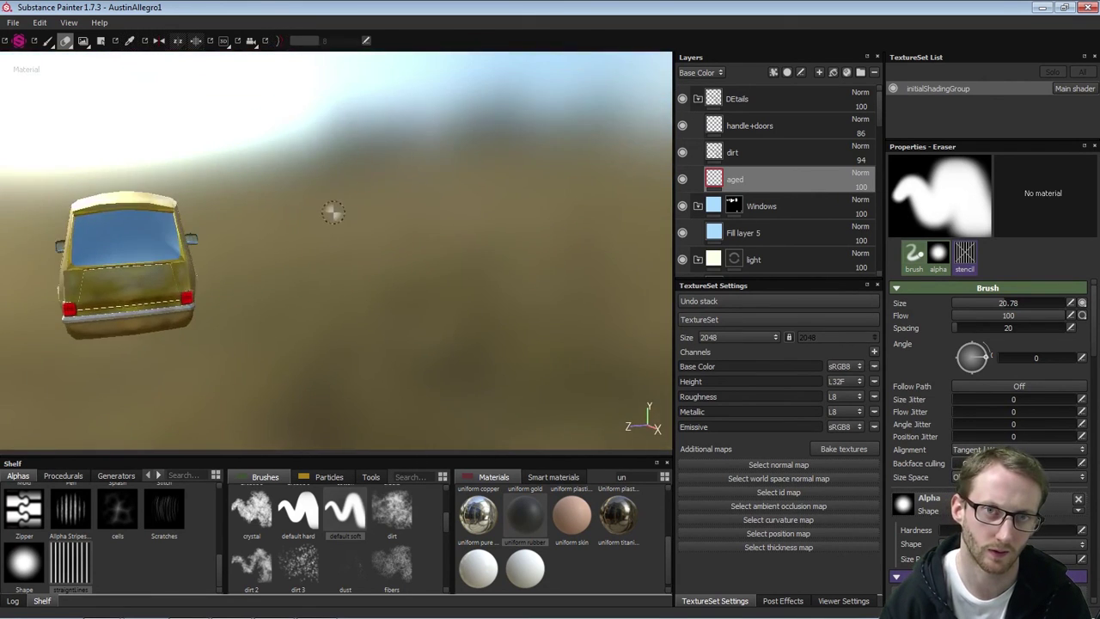
alt+drag(333, 212, 335, 277)
Select Fill layer 3 at the base of the layer stack, toggle its visibility off and on, and open its Aluminium Color
click(874, 127)
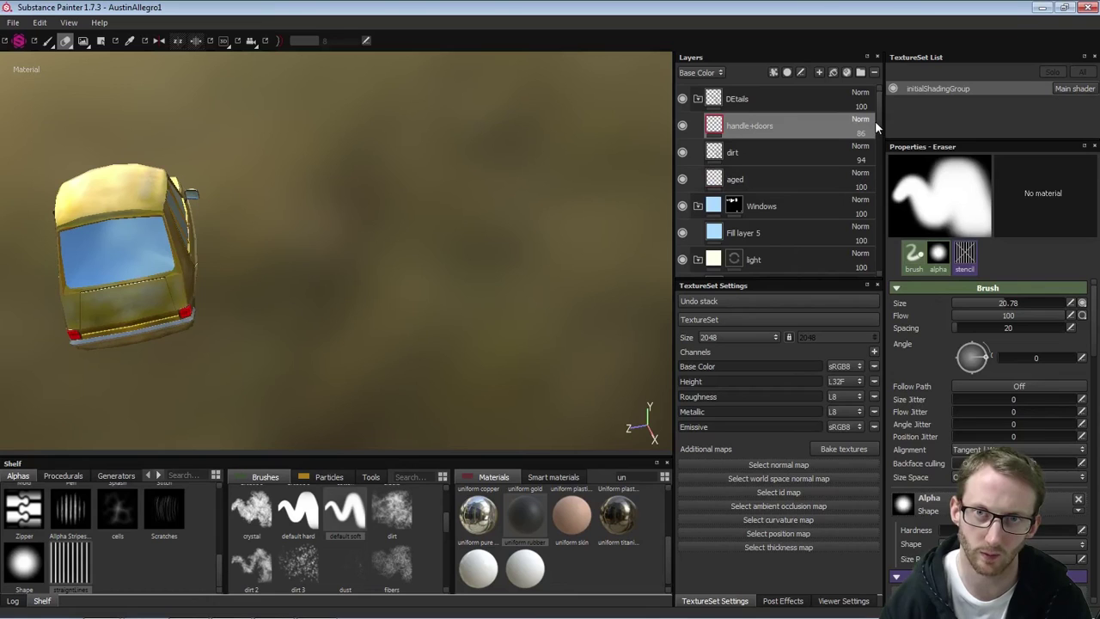
drag(876, 122, 873, 164)
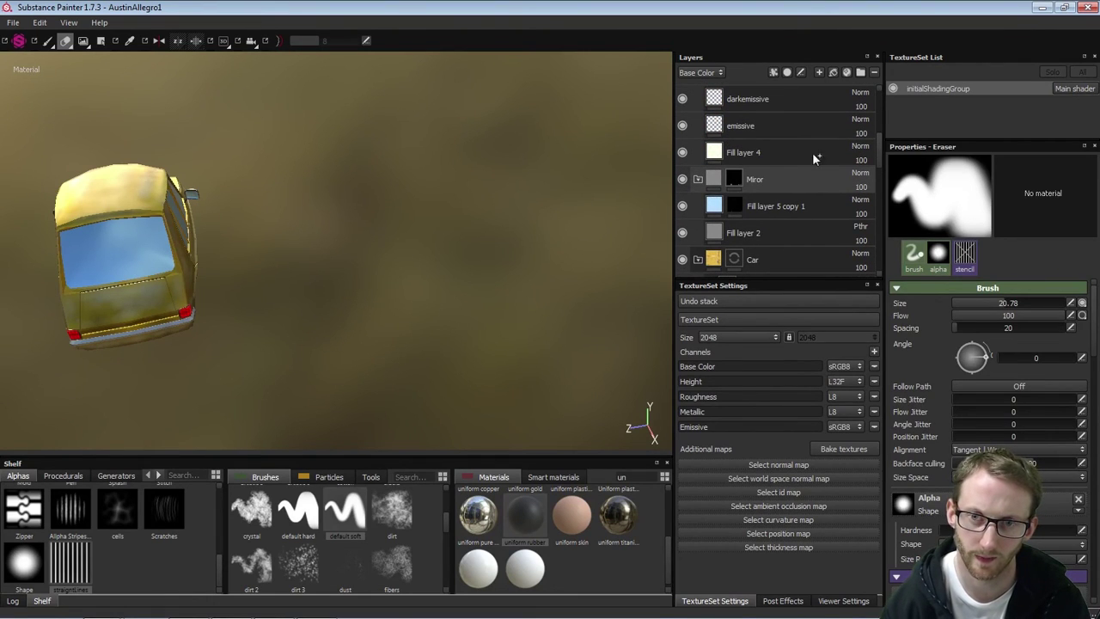
scroll(865, 162, down, 1)
drag(880, 158, 873, 260)
click(769, 261)
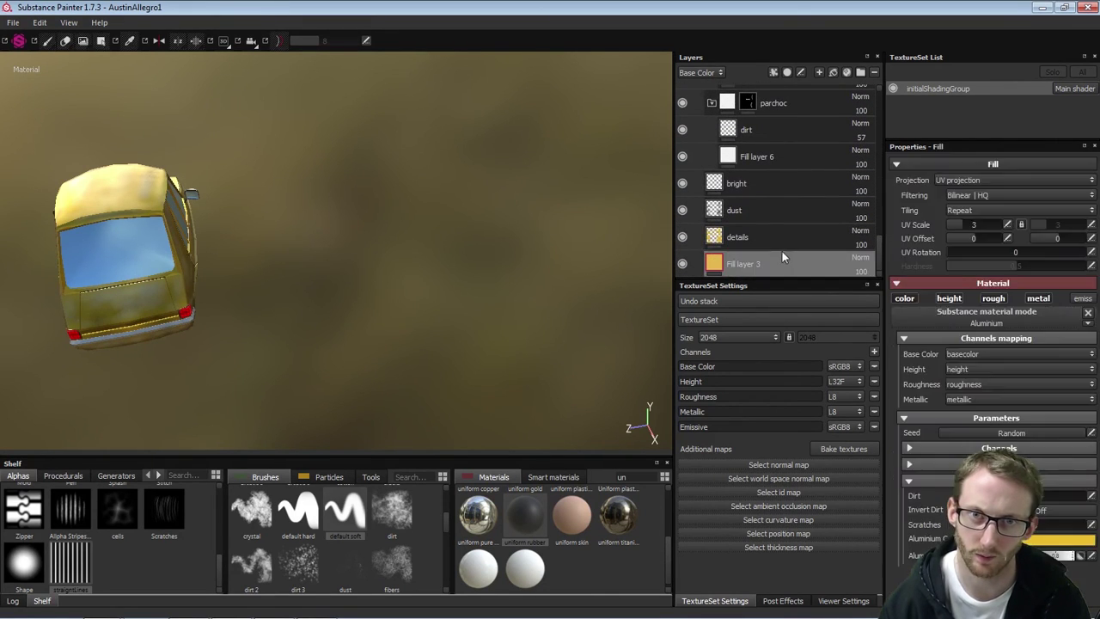
click(684, 264)
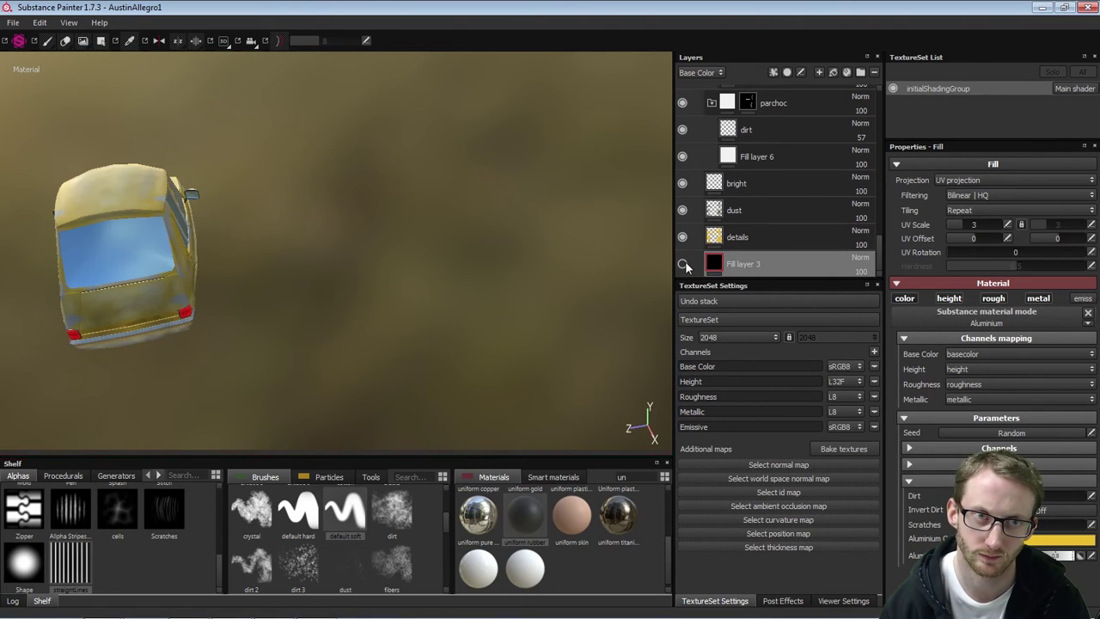
click(684, 265)
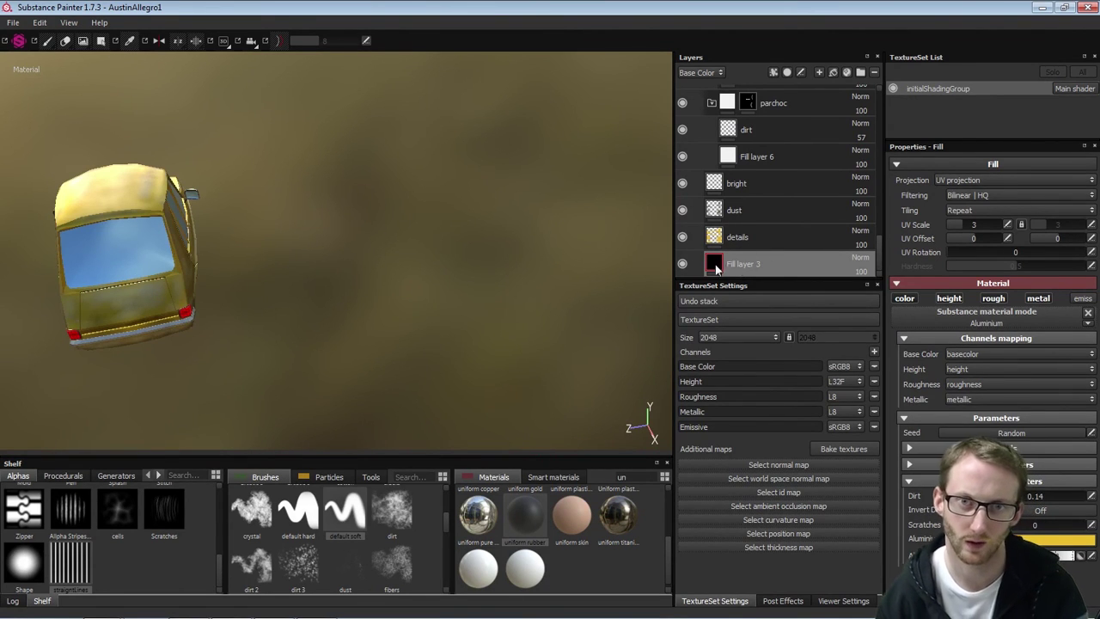
alt+drag(339, 285, 462, 324)
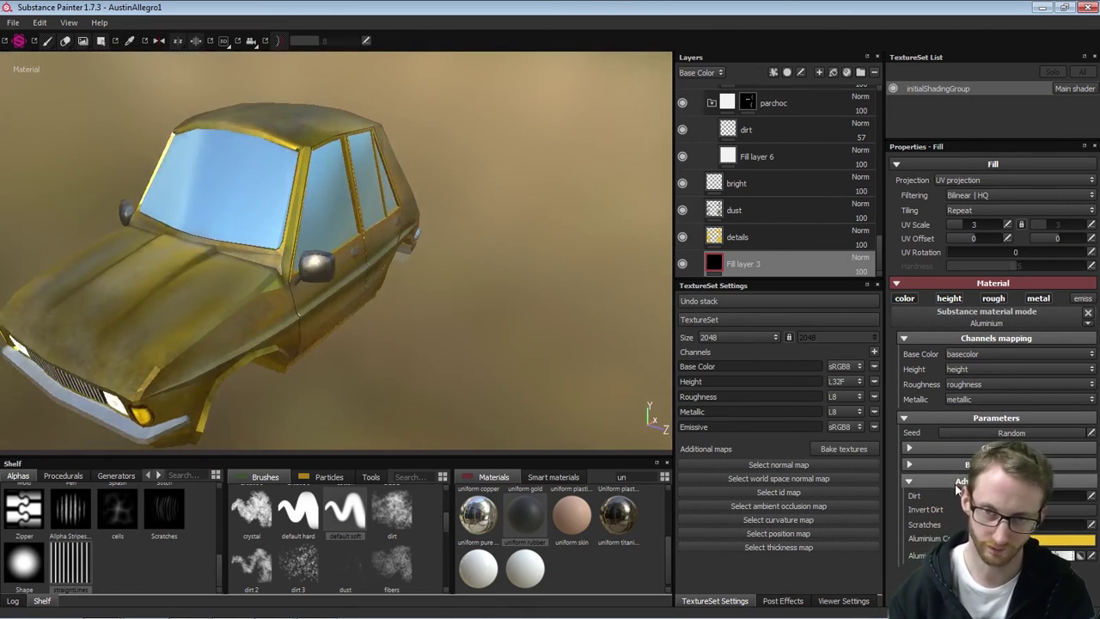
click(1035, 539)
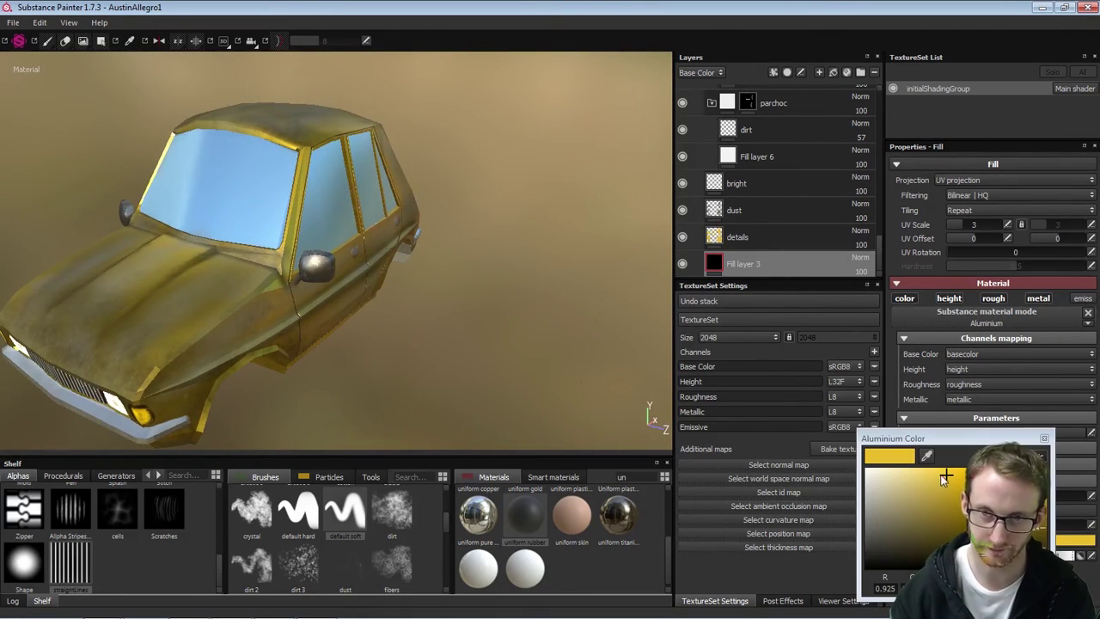
Try a lighter yellow and a pale cream as Fill layer 3's Aluminium Color, checking the body from several angles
drag(945, 475, 917, 473)
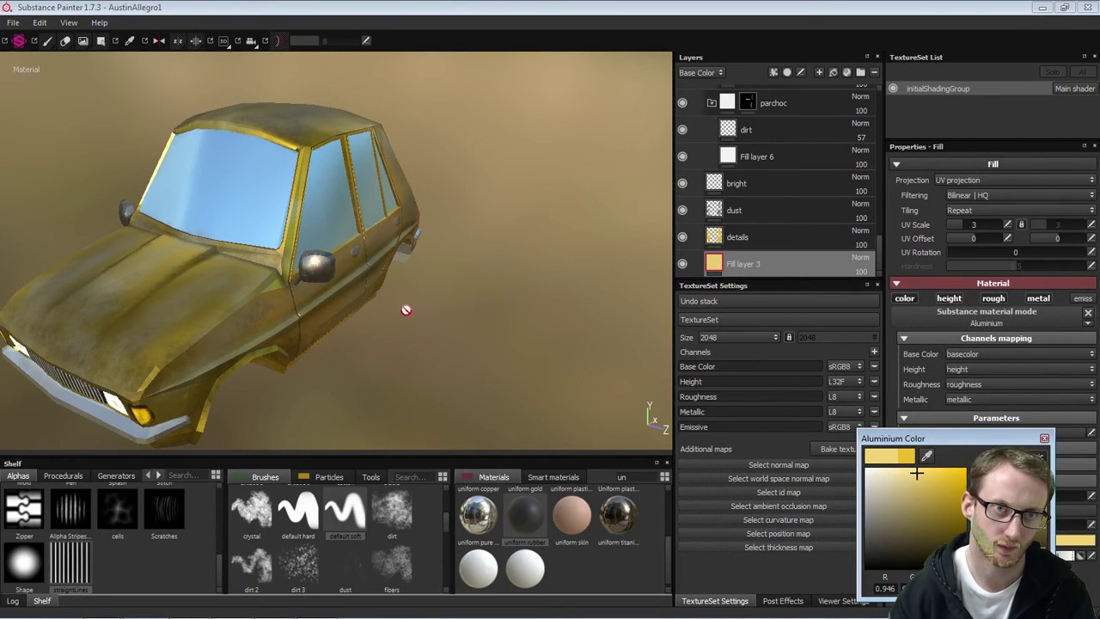
alt+drag(406, 311, 510, 323)
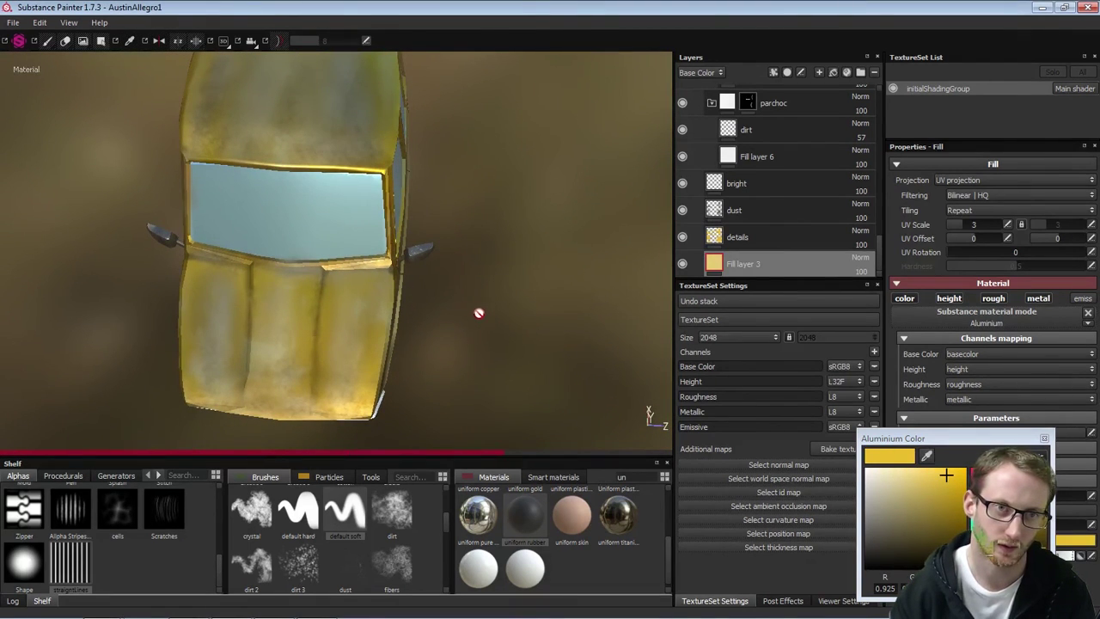
mouse_move(464, 339)
alt+mouse_down()
mouse_move(504, 290)
mouse_move(683, 219)
mouse_move(638, 201)
mouse_move(498, 287)
mouse_move(469, 335)
alt+mouse_up()
click(894, 473)
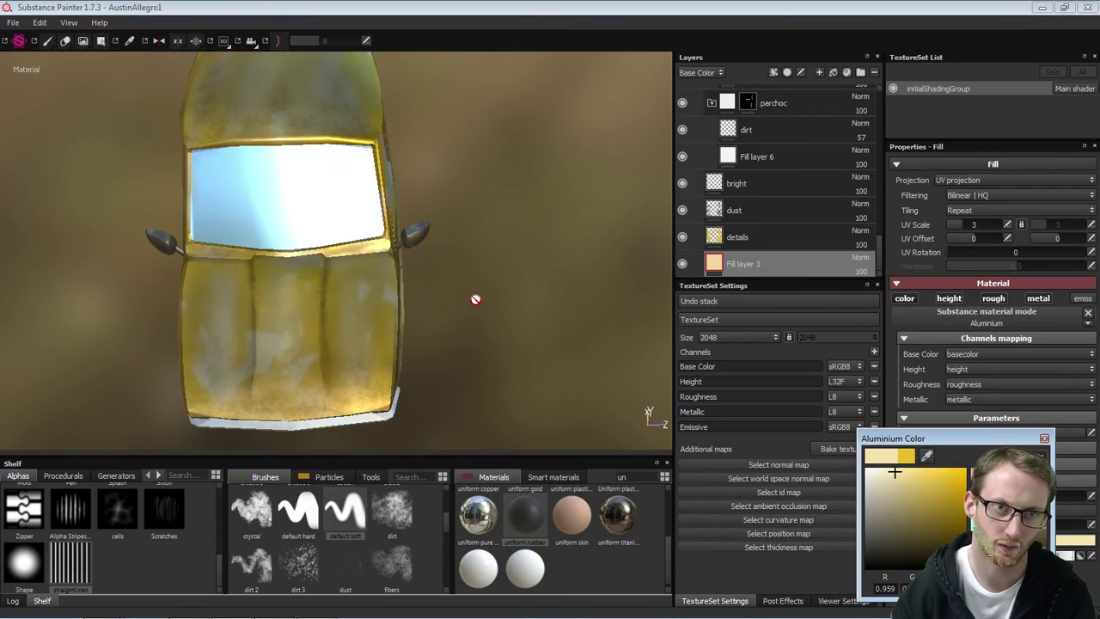
alt+drag(459, 321, 116, 249)
alt+right_drag(116, 249, 398, 289)
alt+drag(398, 290, 198, 273)
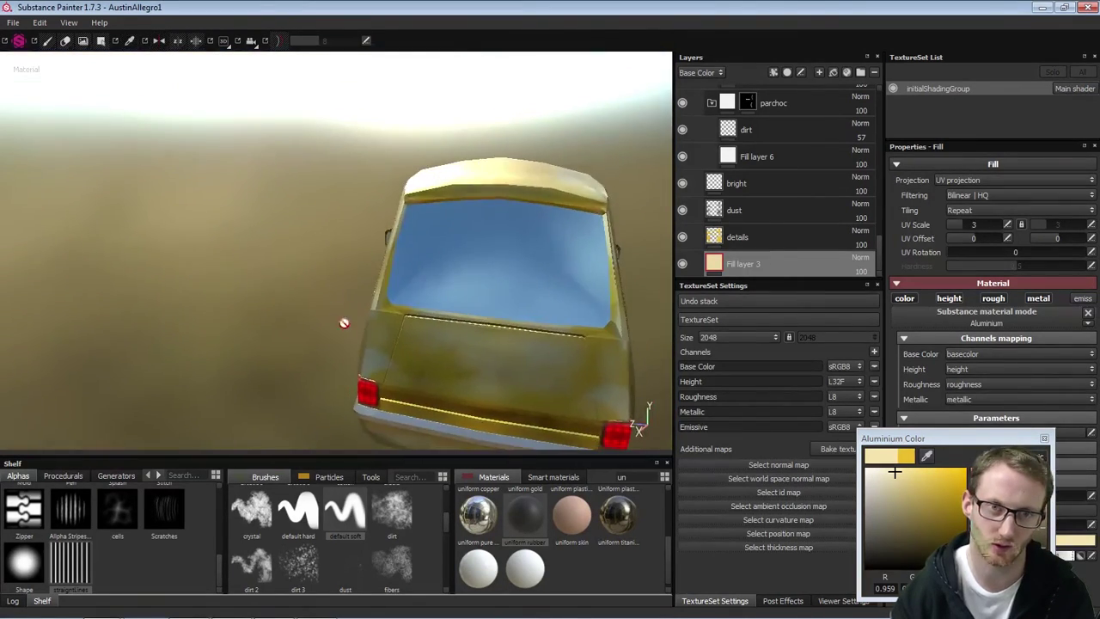
alt+drag(246, 244, 336, 298)
alt+drag(554, 167, 614, 259)
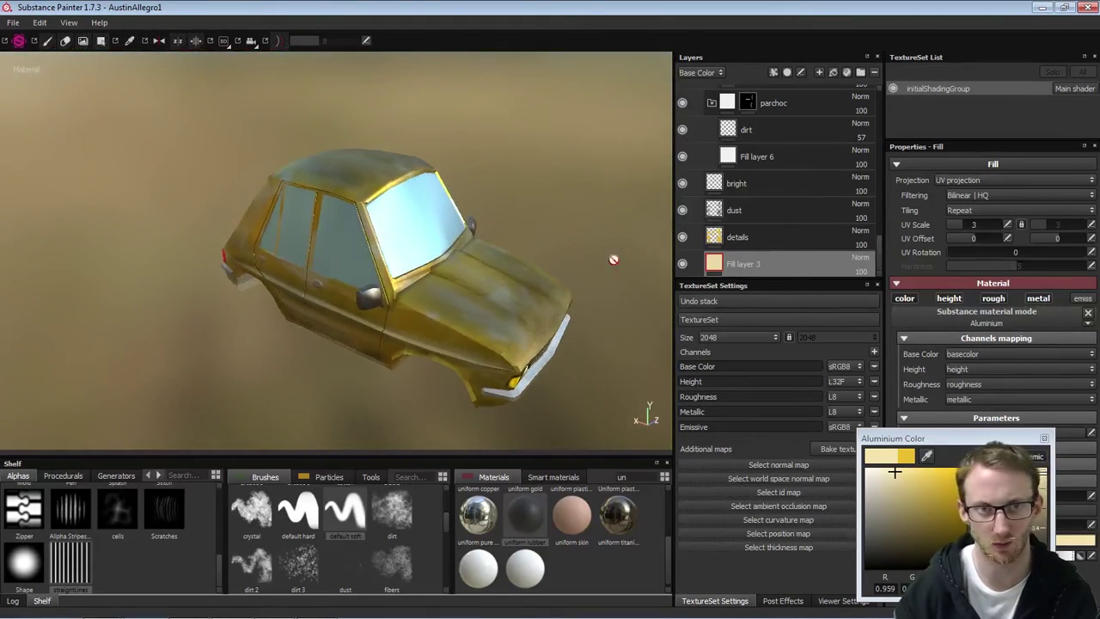
Set Fill layer 3's Aluminium Color to a moderately light yellow and check the paint on the roof, hood and side
drag(907, 471, 922, 472)
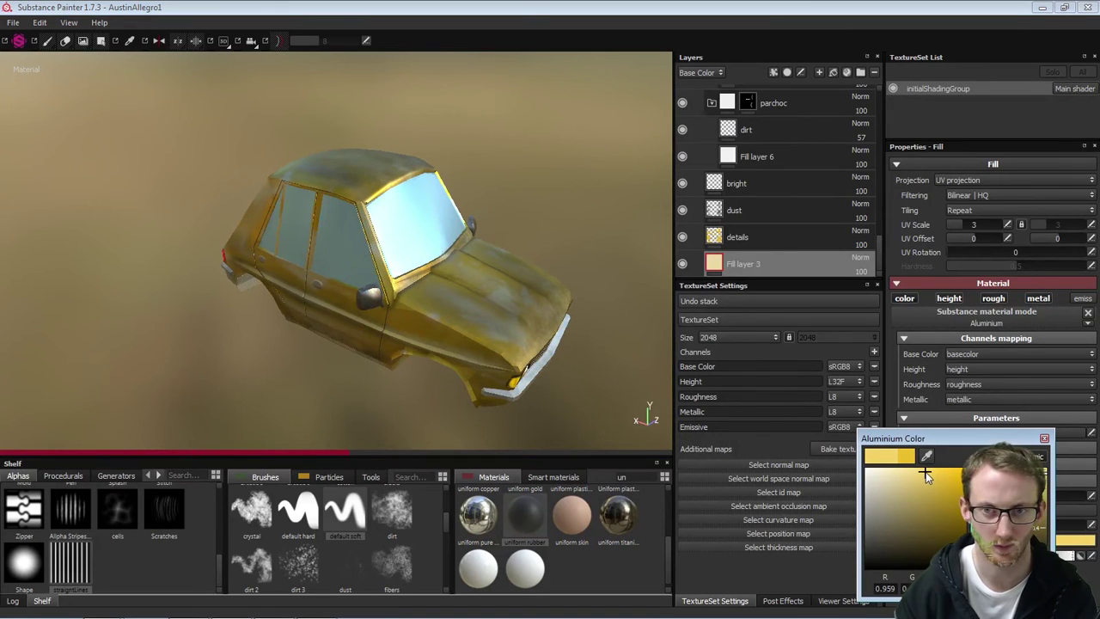
alt+drag(524, 197, 498, 207)
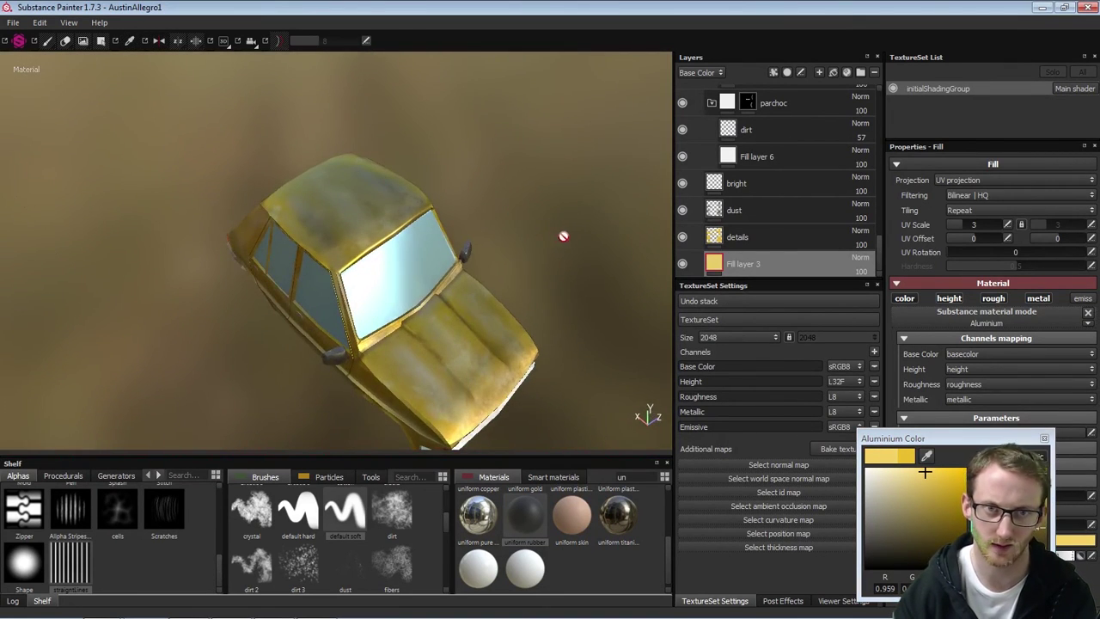
alt+drag(563, 236, 410, 259)
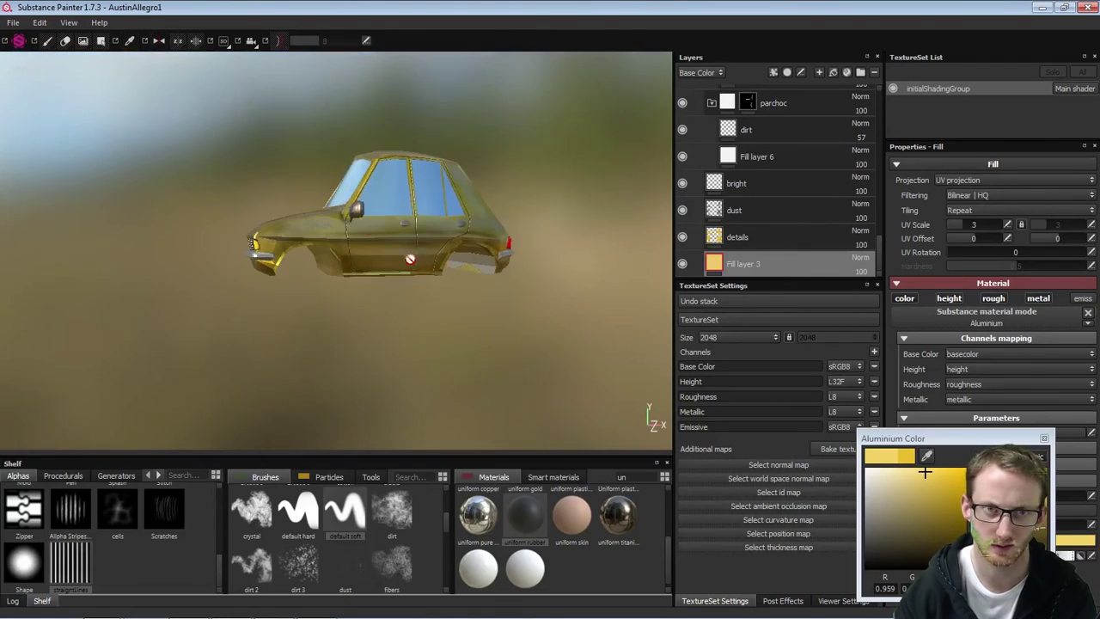
alt+right_drag(409, 259, 407, 323)
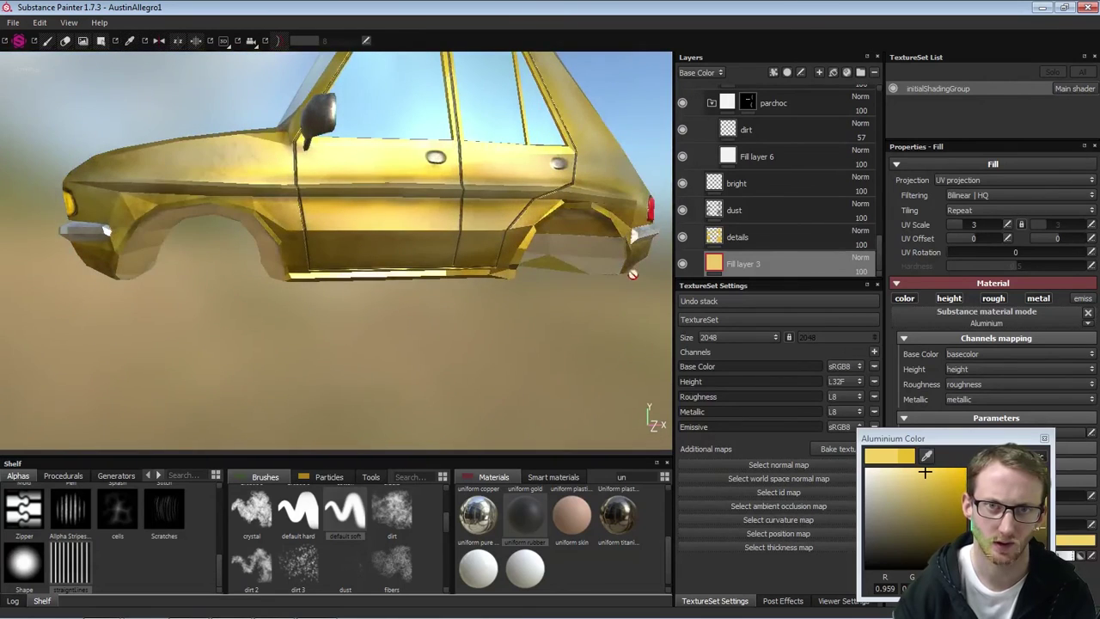
Toggle the details layer's visibility off and on, comparing its shading on the hood, side and front of the car
click(682, 237)
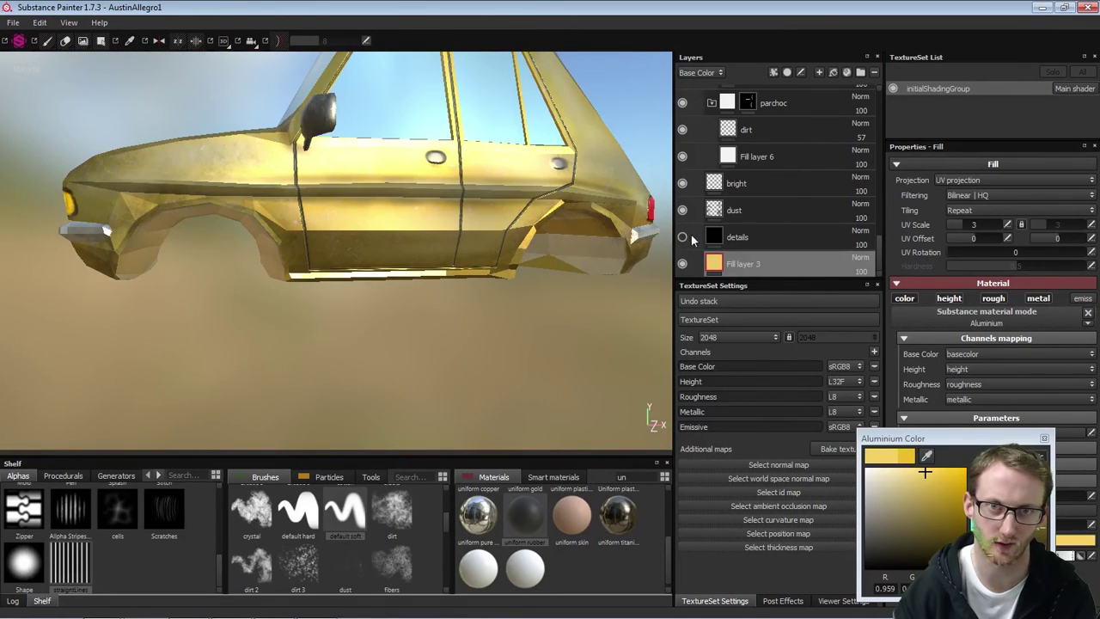
alt+drag(444, 252, 498, 314)
alt+middle_drag(375, 263, 430, 302)
alt+drag(430, 301, 393, 357)
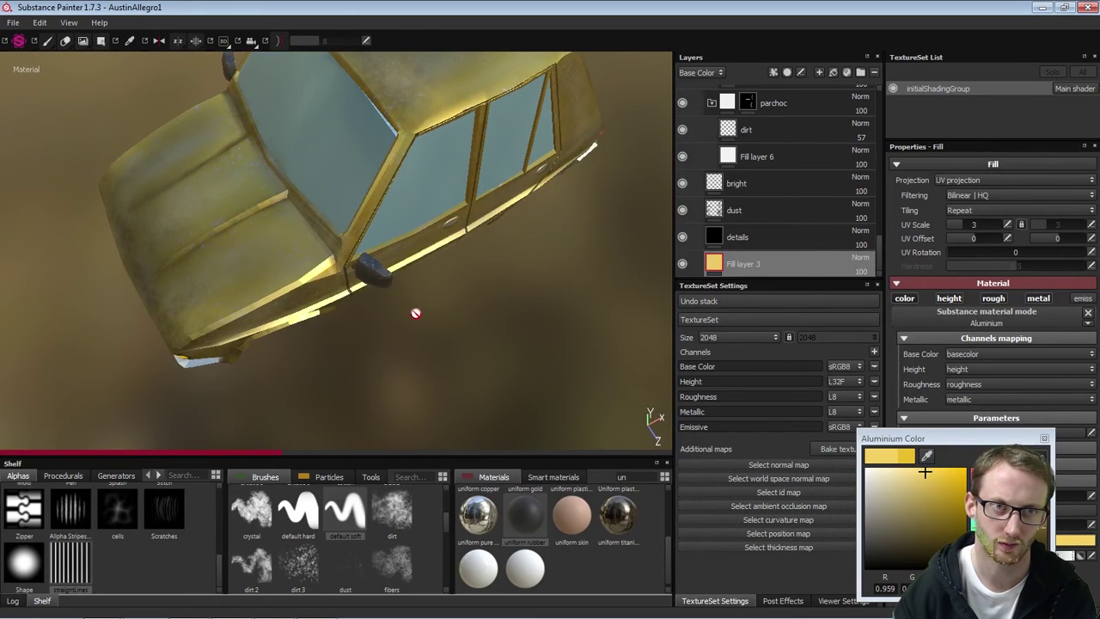
alt+drag(415, 316, 602, 306)
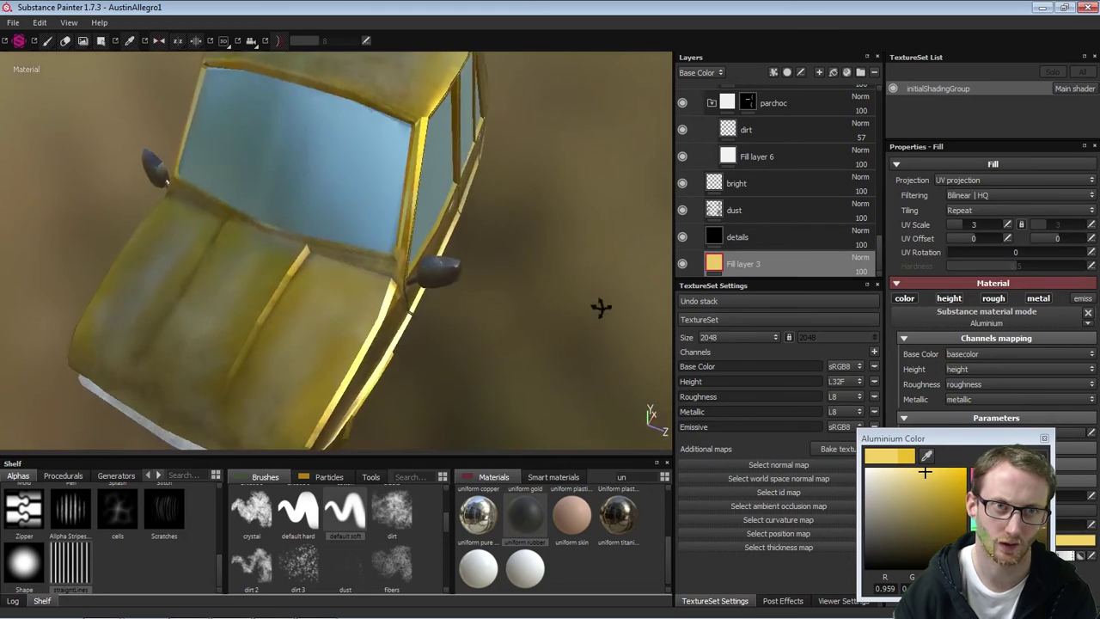
click(682, 238)
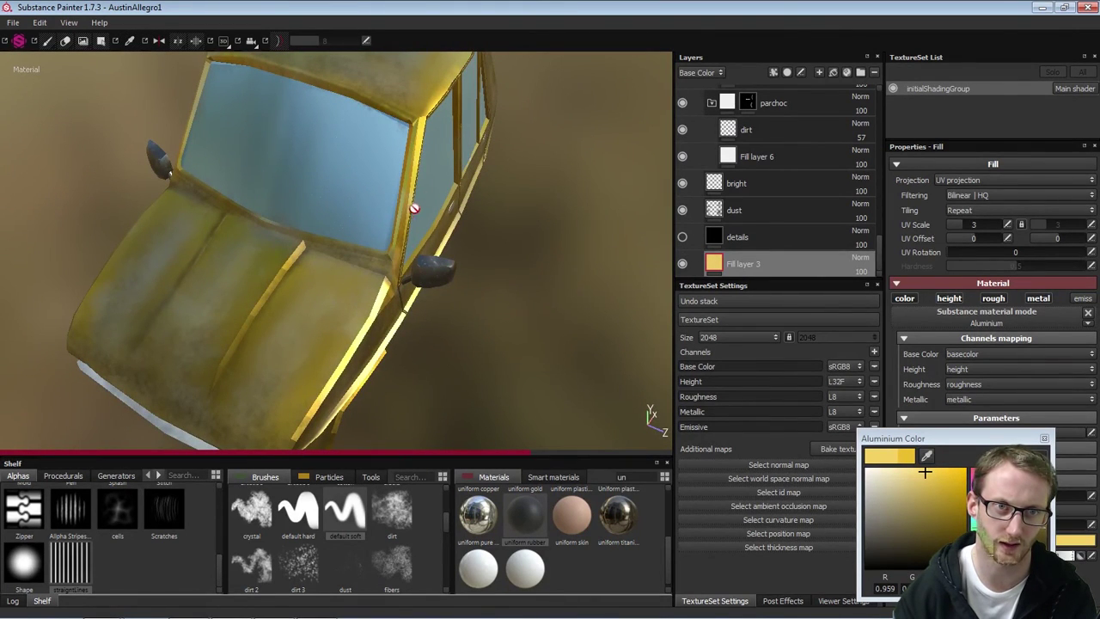
alt+drag(535, 277, 469, 278)
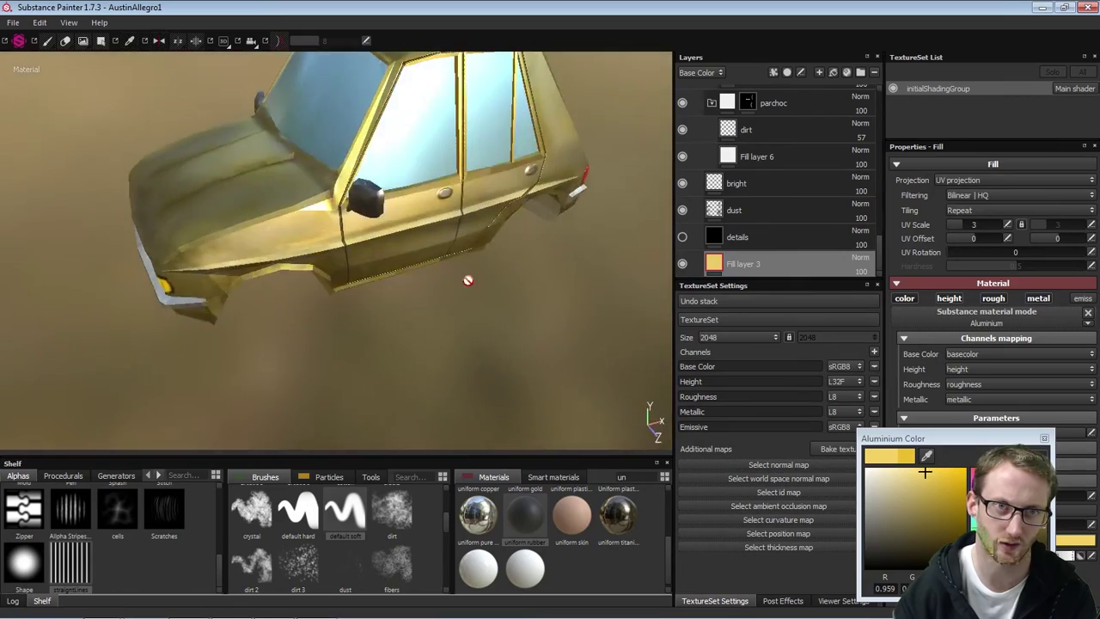
mouse_move(469, 278)
shift+right_down()
mouse_move(380, 300)
mouse_move(467, 283)
shift+right_up()
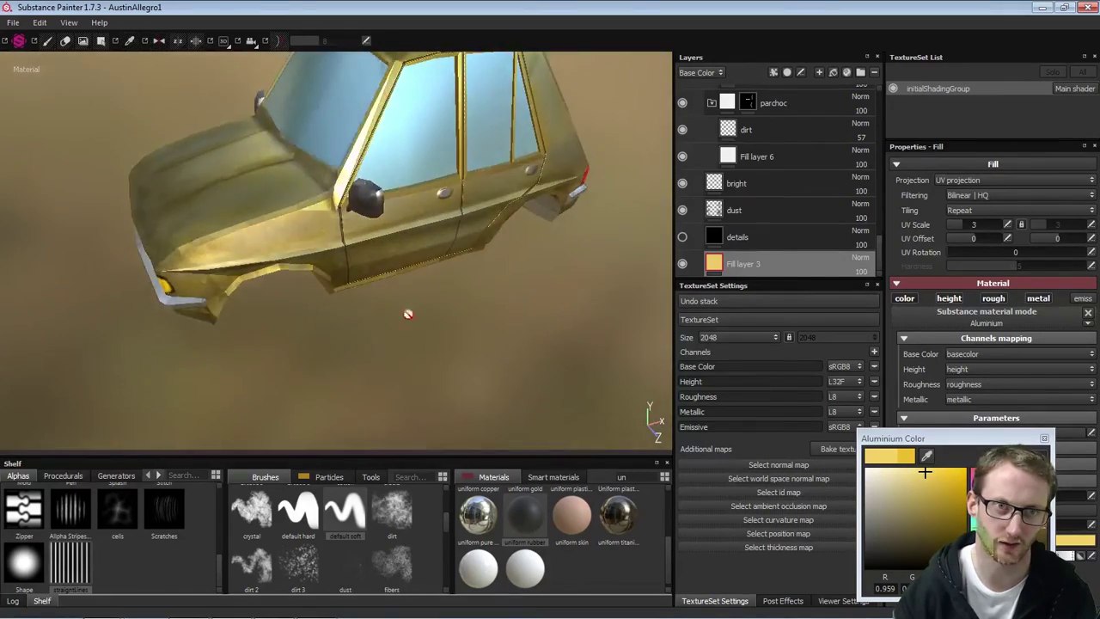
alt+drag(407, 311, 594, 293)
scroll(595, 293, down, 3)
alt+drag(364, 284, 331, 307)
scroll(404, 283, down, 3)
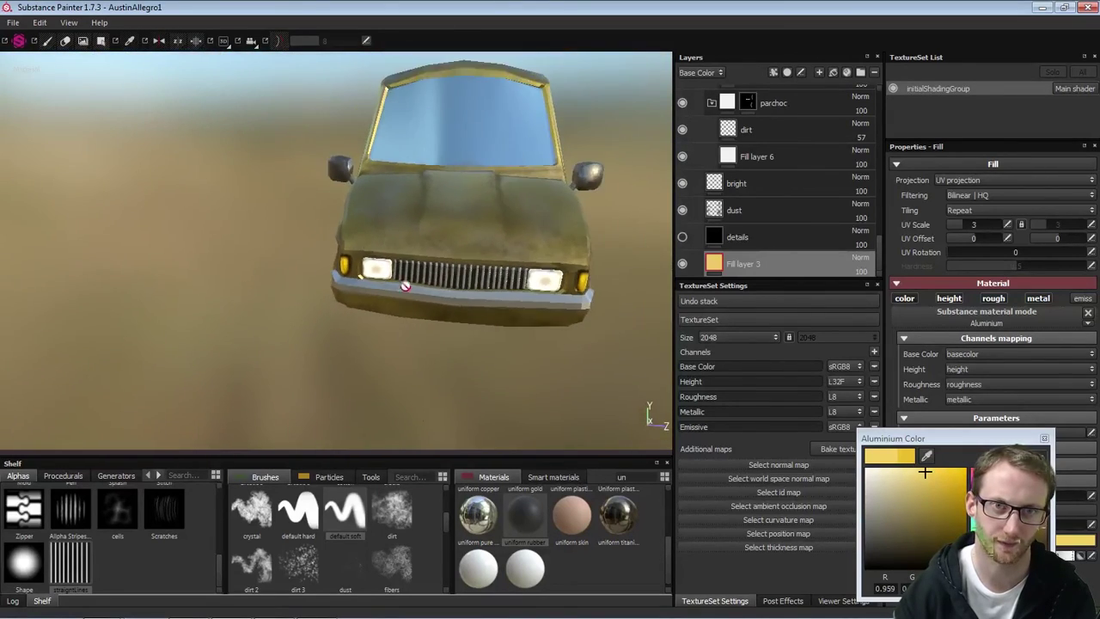
alt+drag(405, 282, 323, 343)
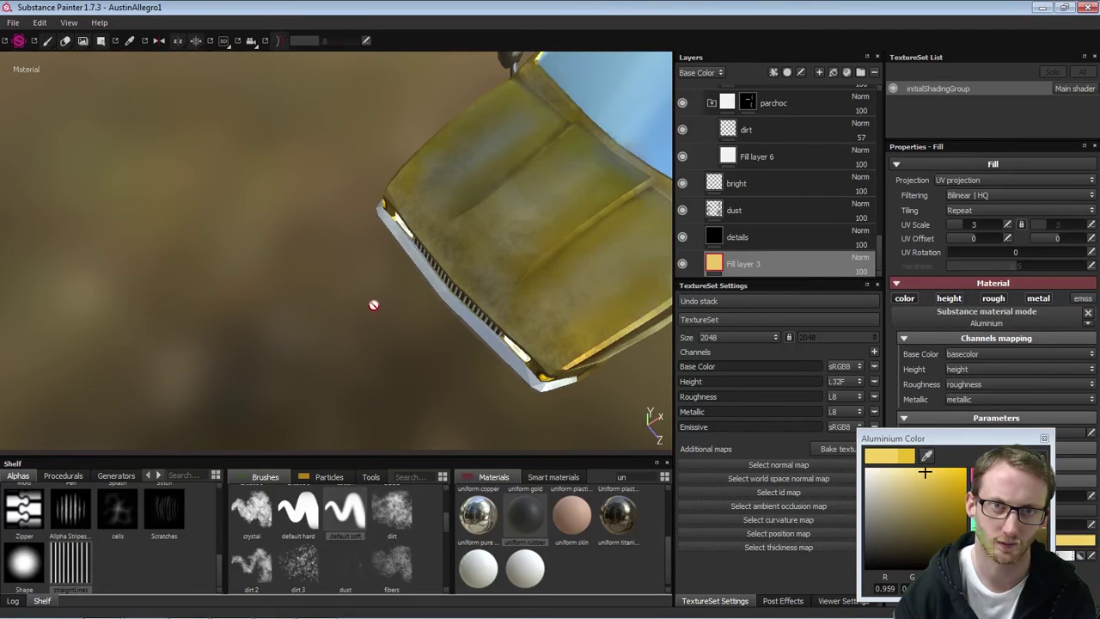
alt+drag(372, 304, 365, 269)
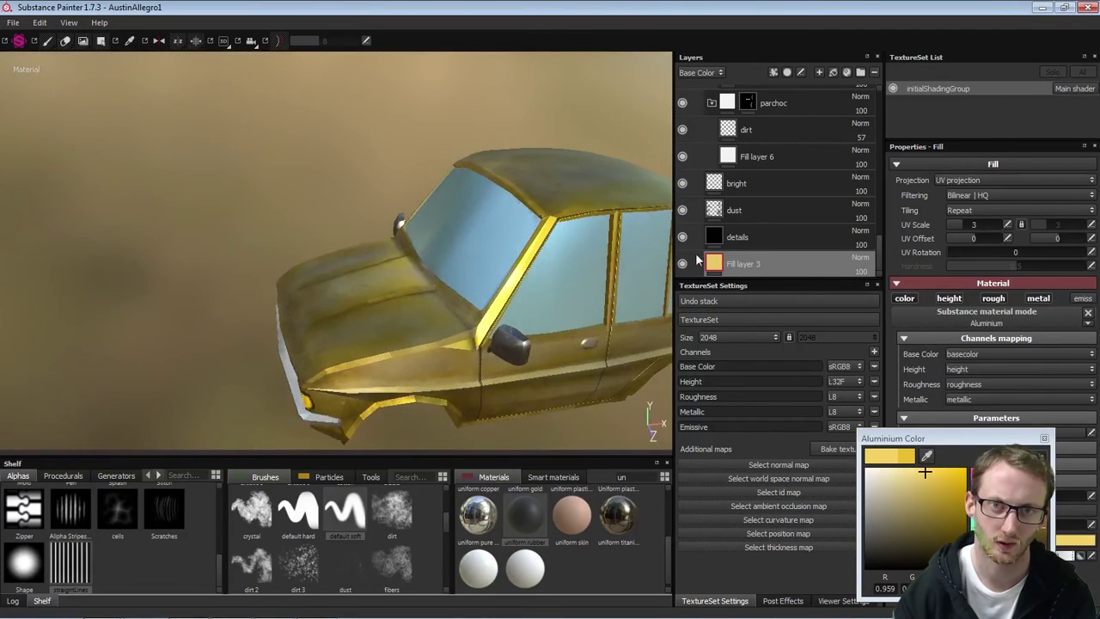
Lower the details layer's opacity to 60 and check the car from the front
click(746, 239)
key(e)
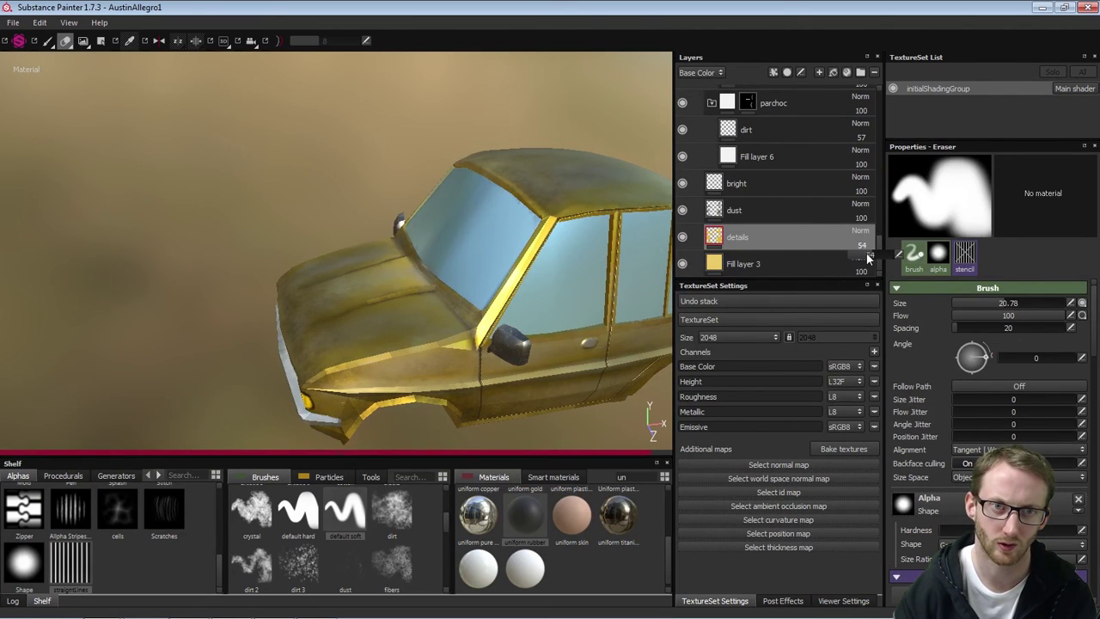
drag(847, 255, 921, 250)
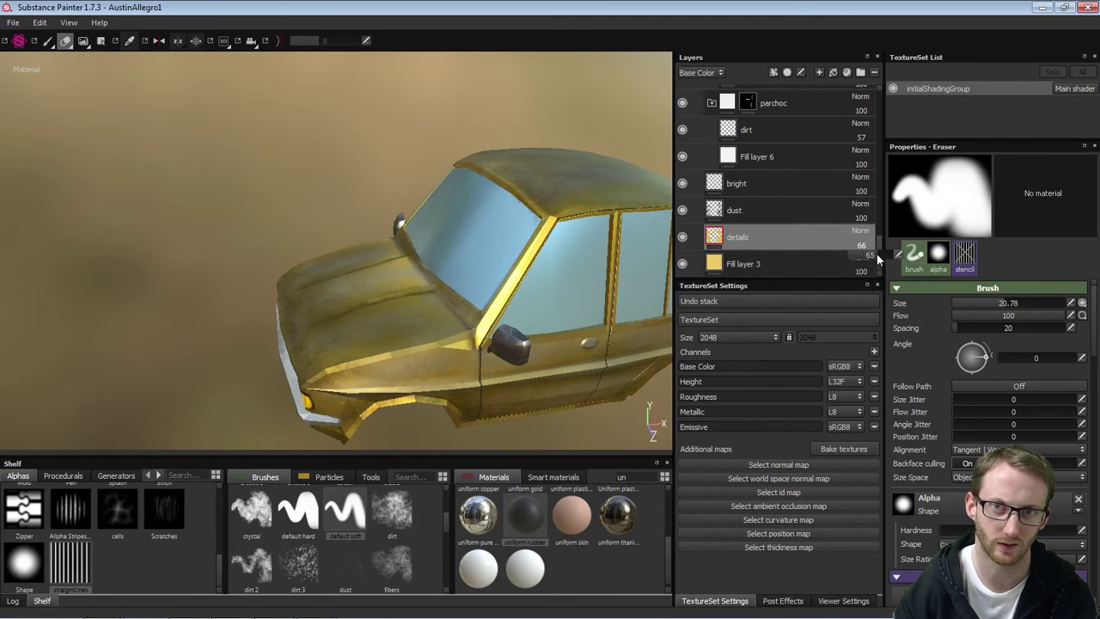
alt+drag(335, 273, 525, 296)
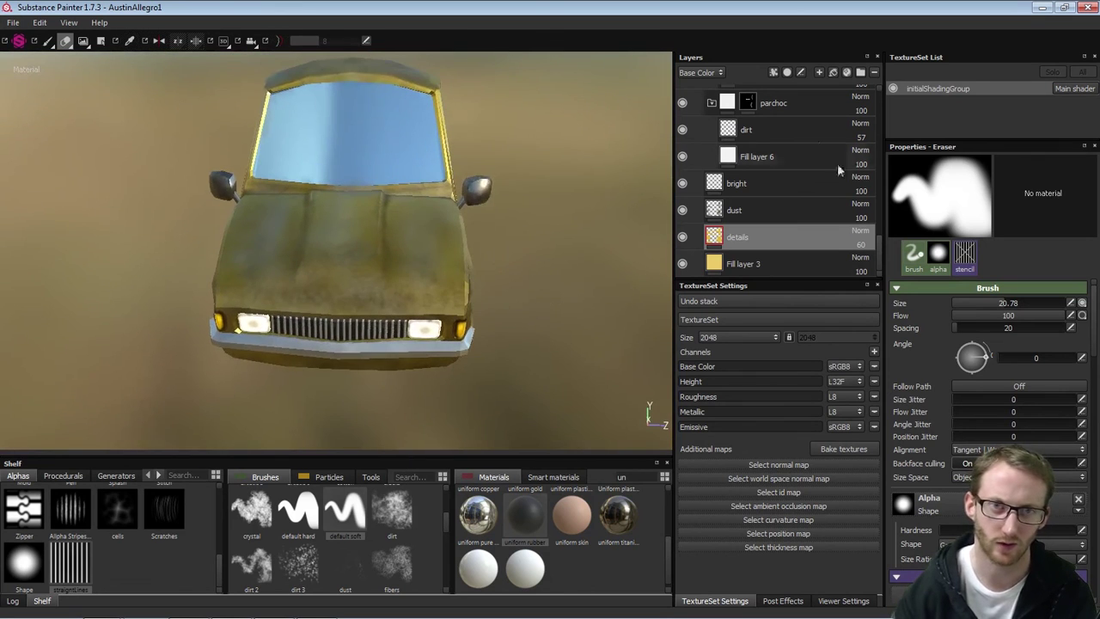
Compare the body with and without the dirt layer, set its opacity to 49 and check the car from several sides
drag(879, 246, 867, 97)
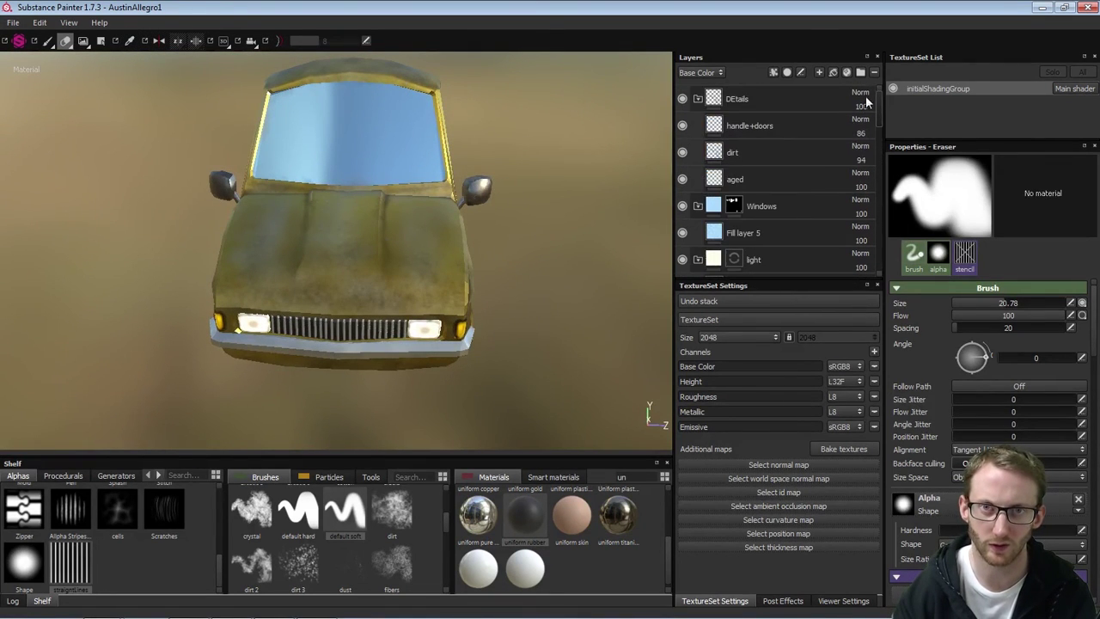
click(682, 152)
click(682, 152)
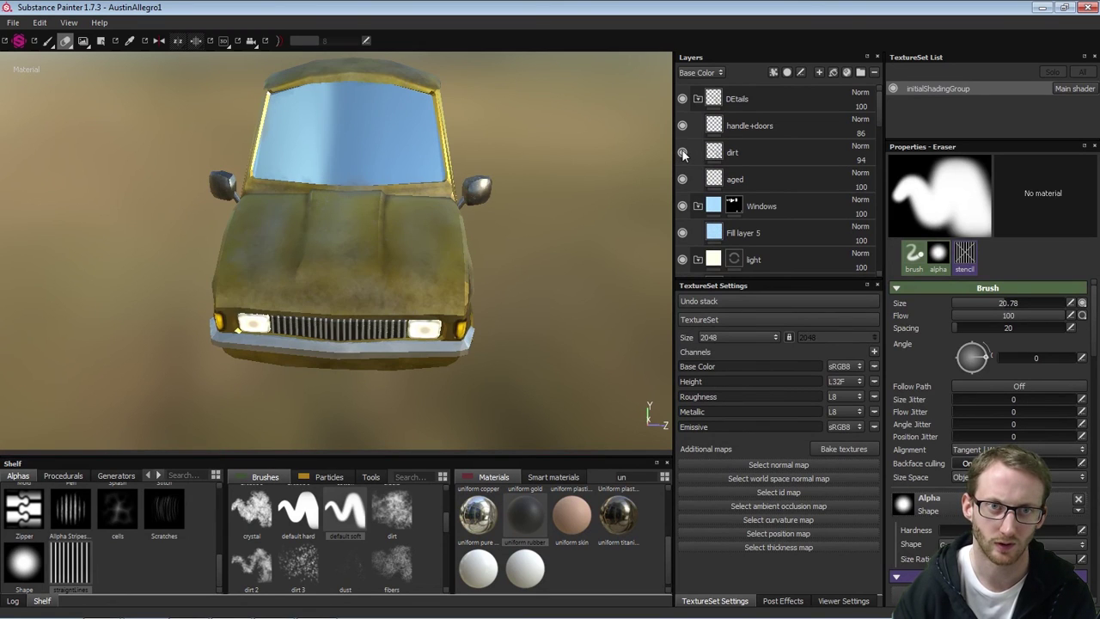
click(786, 156)
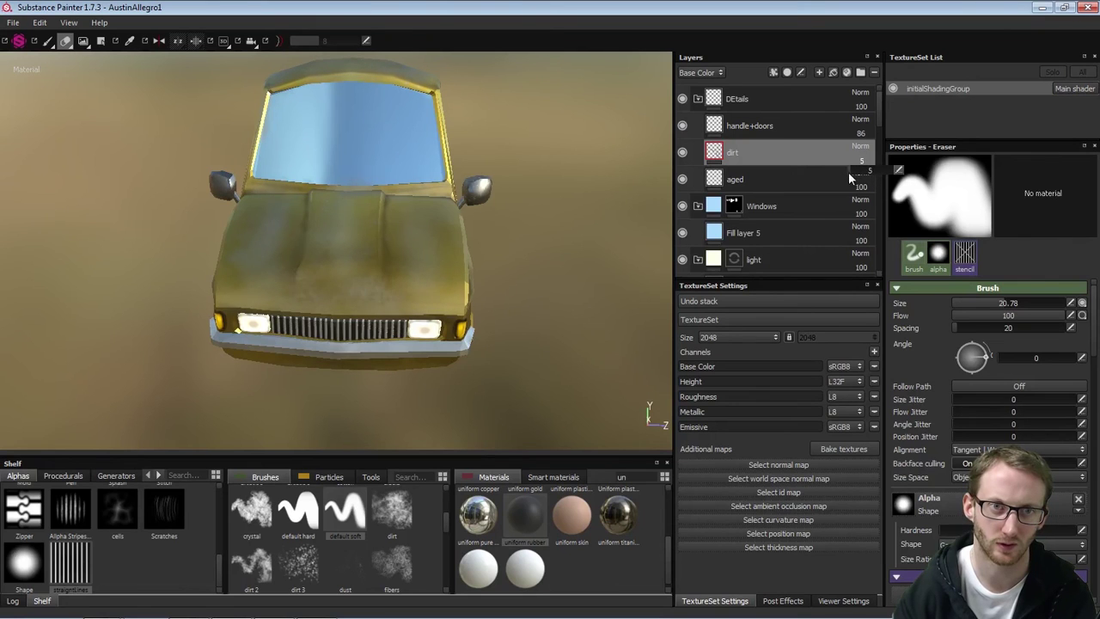
alt+drag(498, 249, 323, 209)
mouse_move(498, 207)
alt+mouse_down()
mouse_move(424, 203)
mouse_move(378, 273)
mouse_move(412, 349)
mouse_move(542, 258)
alt+mouse_up()
alt+drag(292, 333, 442, 287)
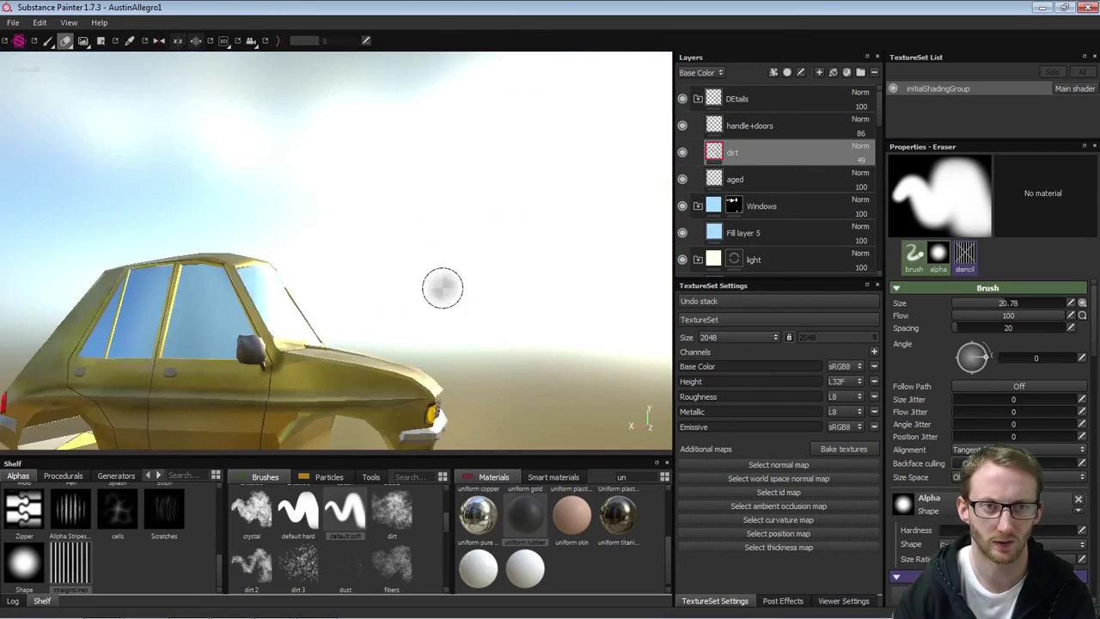
alt+middle_drag(301, 348, 395, 268)
mouse_move(395, 267)
alt+mouse_down()
mouse_move(601, 314)
mouse_move(610, 326)
alt+mouse_up()
scroll(415, 220, down, 6)
alt+drag(142, 286, 577, 198)
alt+middle_drag(578, 198, 563, 202)
Switch to the 2D texture view and frame the UV layout around the car's underside
key(F3)
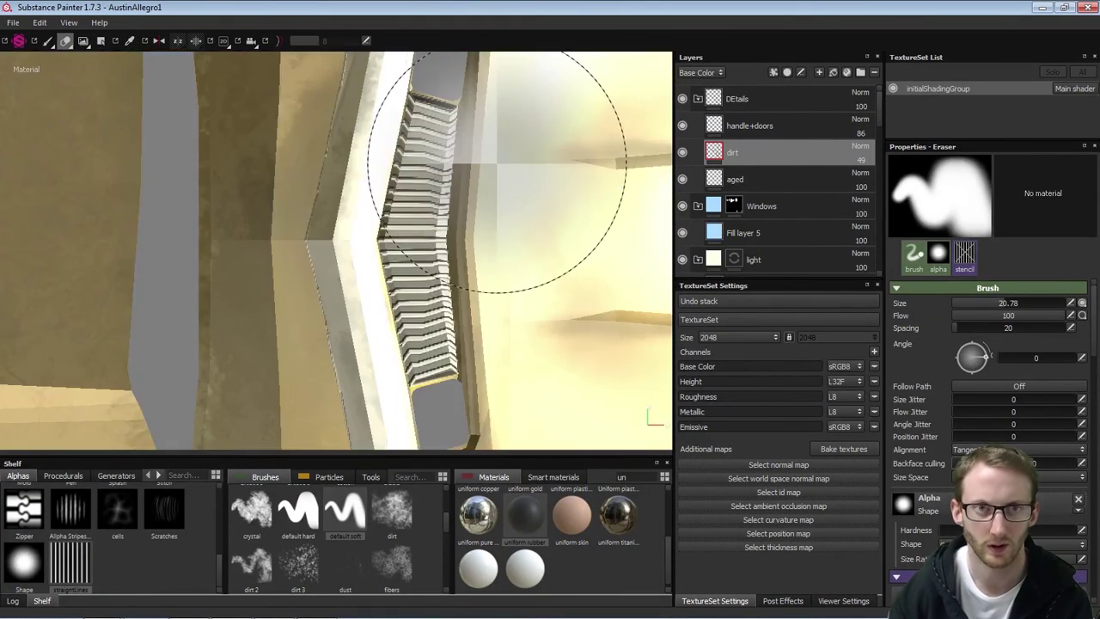
mouse_move(493, 220)
alt+right_down()
mouse_move(215, 260)
mouse_move(272, 203)
mouse_move(213, 213)
alt+right_up()
alt+middle_drag(427, 253, 506, 339)
alt+right_drag(367, 229, 468, 276)
alt+middle_drag(434, 267, 431, 223)
alt+right_drag(431, 223, 309, 221)
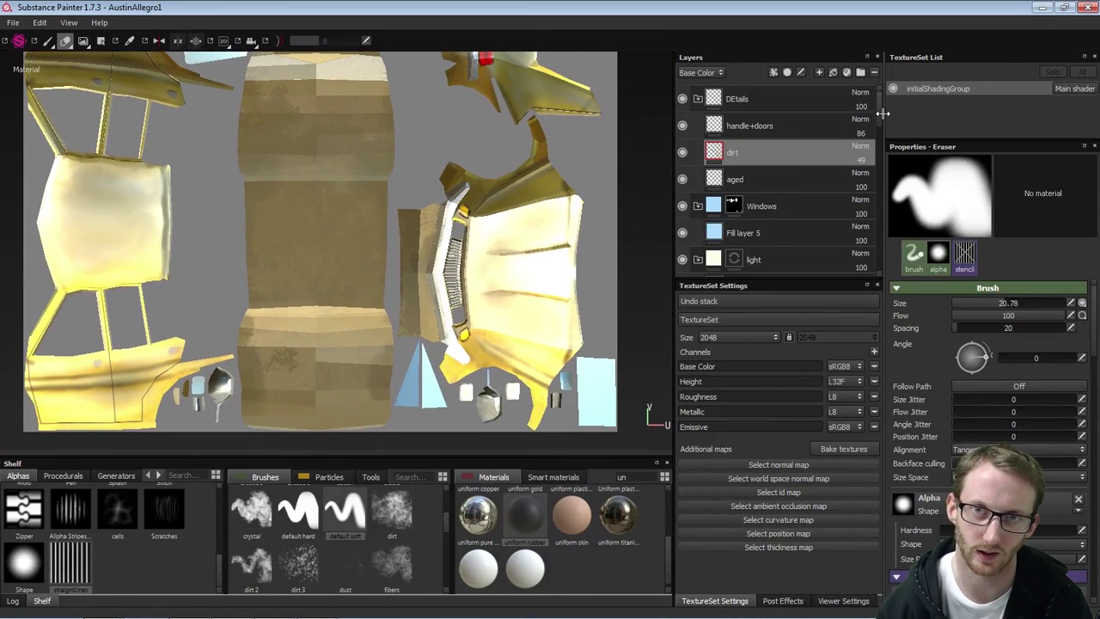
Add a new folder at the top of the layer stack and name it bottom
click(862, 74)
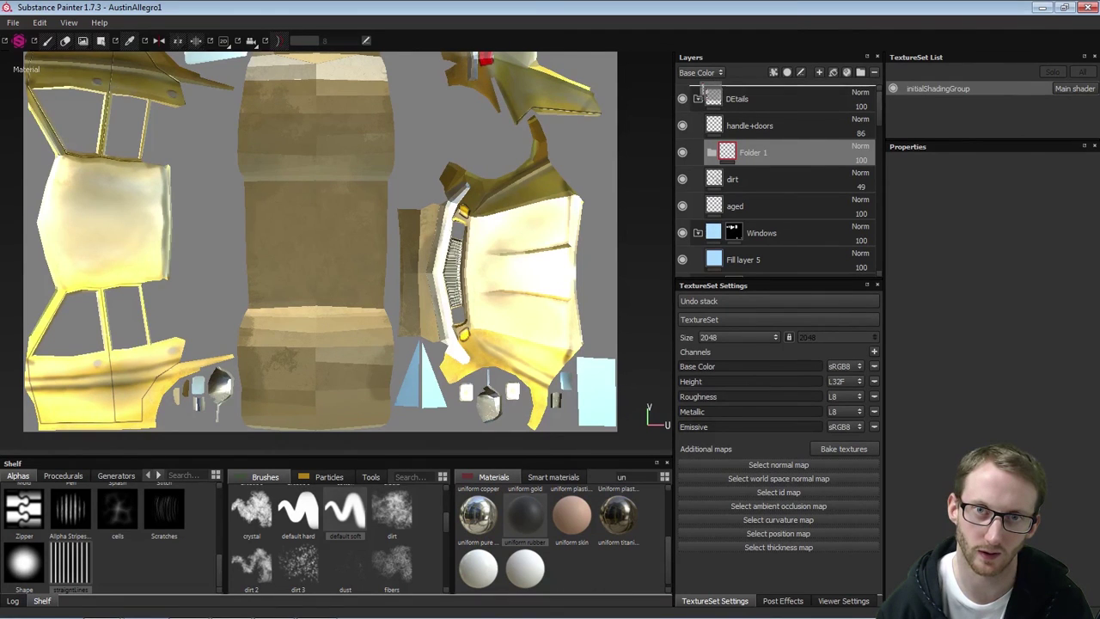
drag(705, 87, 746, 99)
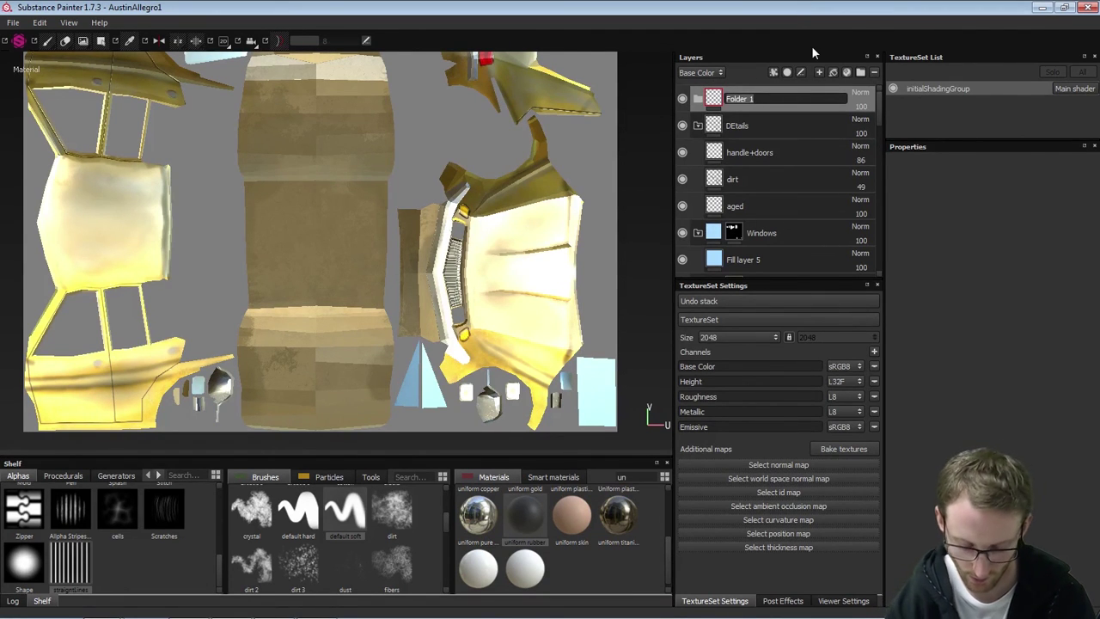
text(bottom)
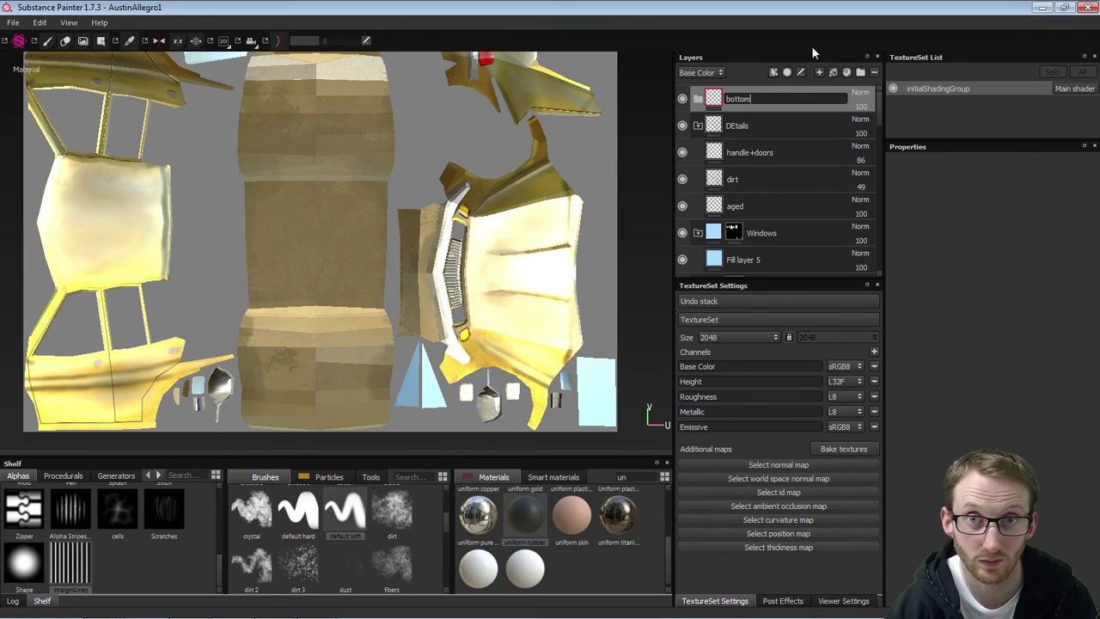
key(BackSpace)
key(BackSpace)
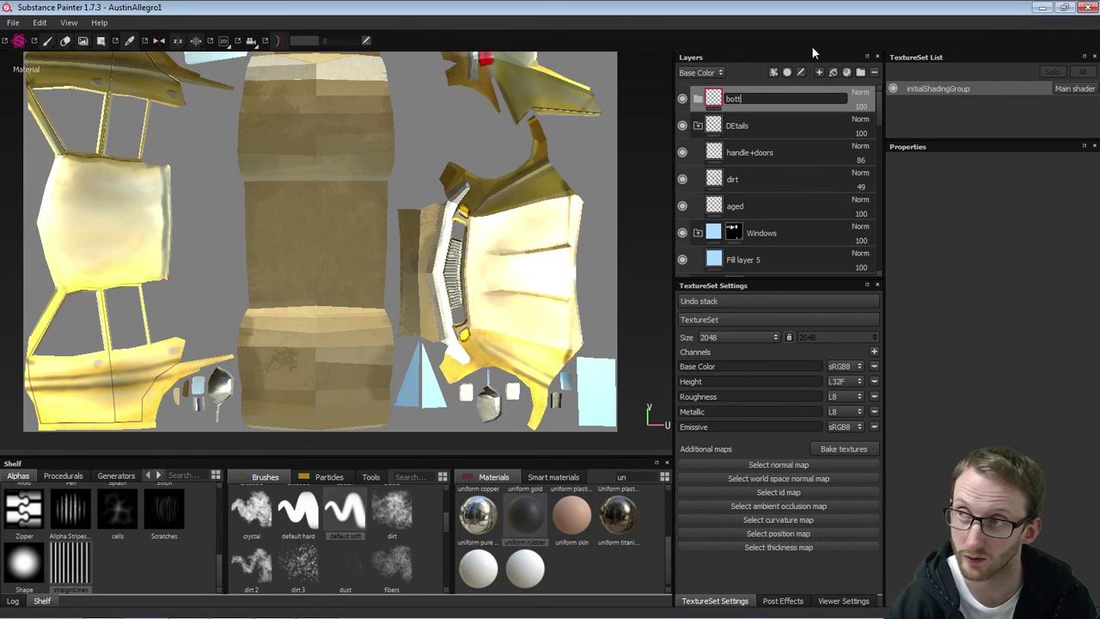
text(om)
key(Return)
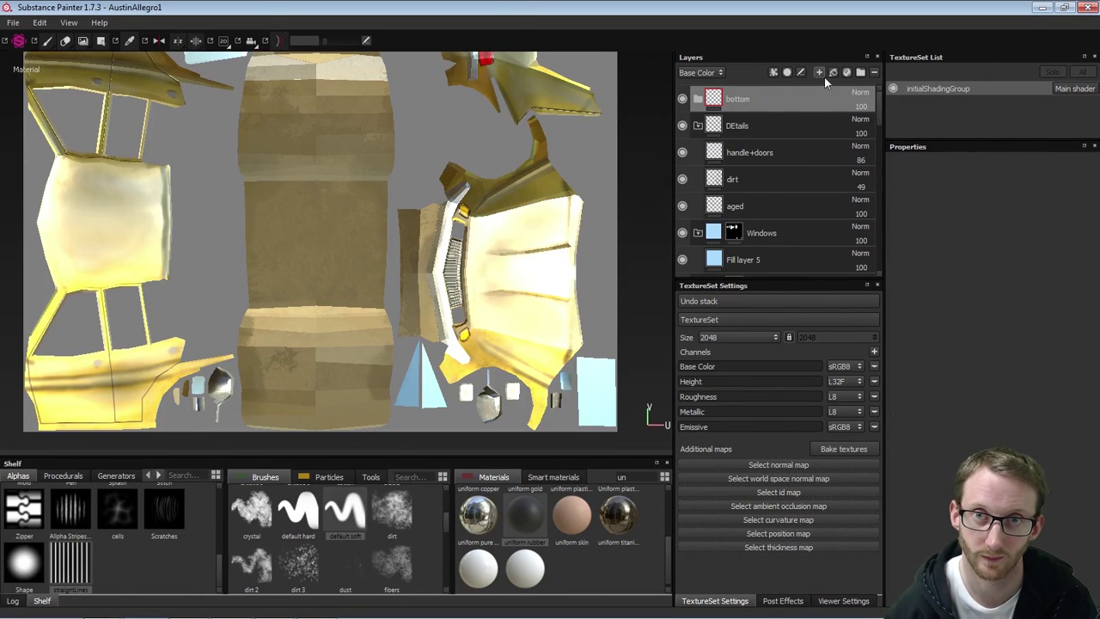
Add a new paint layer and move it into the bottom folder
click(820, 73)
mouse_move(307, 604)
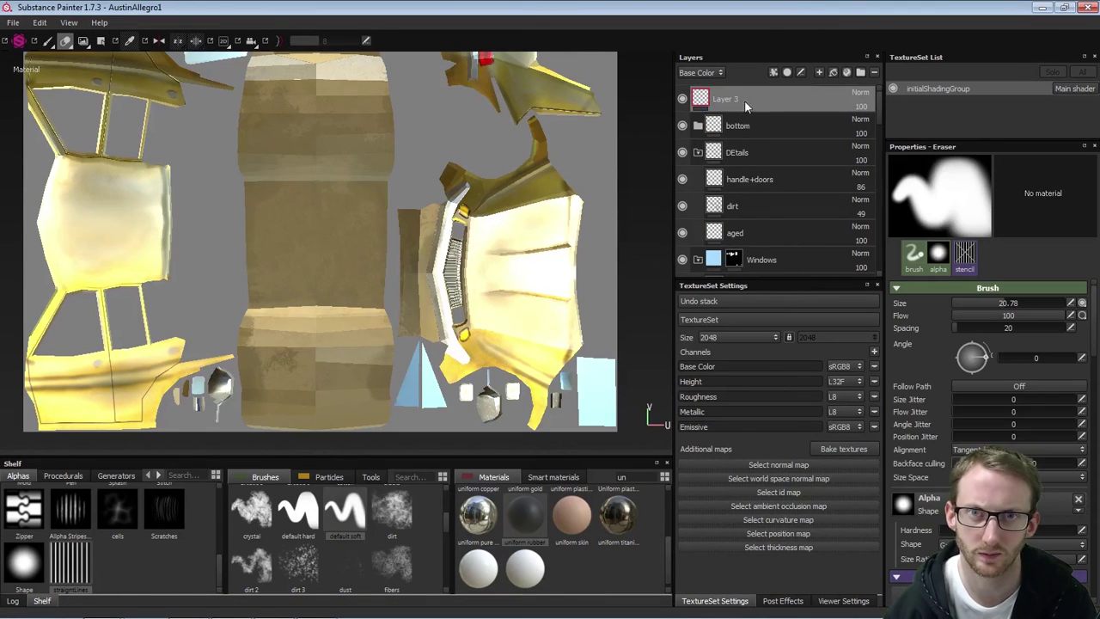
drag(708, 119, 723, 121)
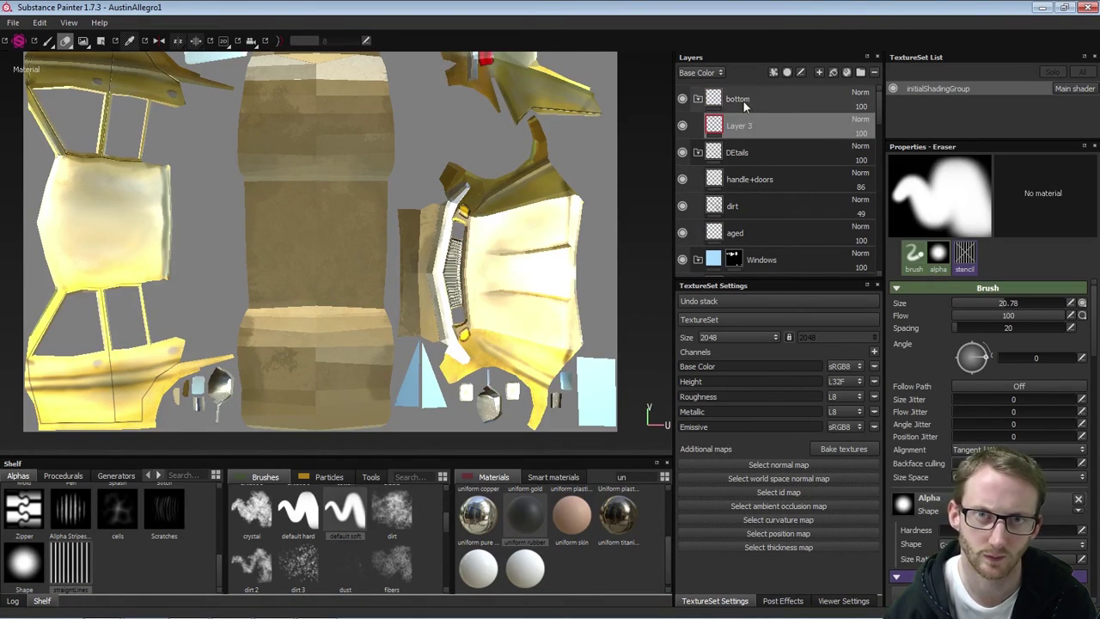
Add a black mask to the bottom folder and a fill layer above the paint layer inside it
click(756, 98)
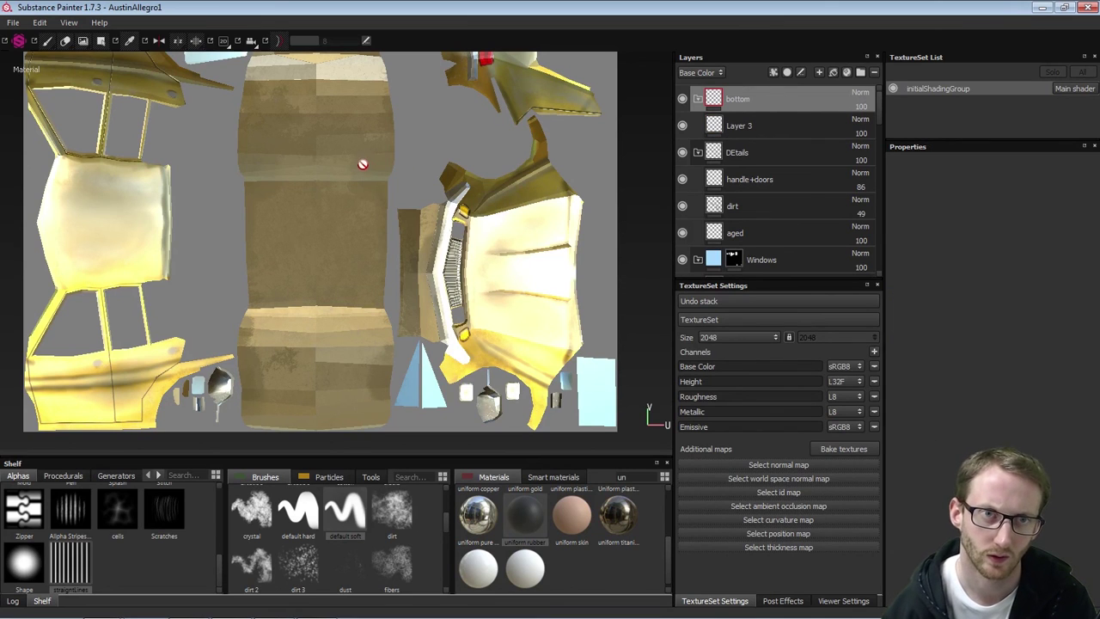
right_click(777, 97)
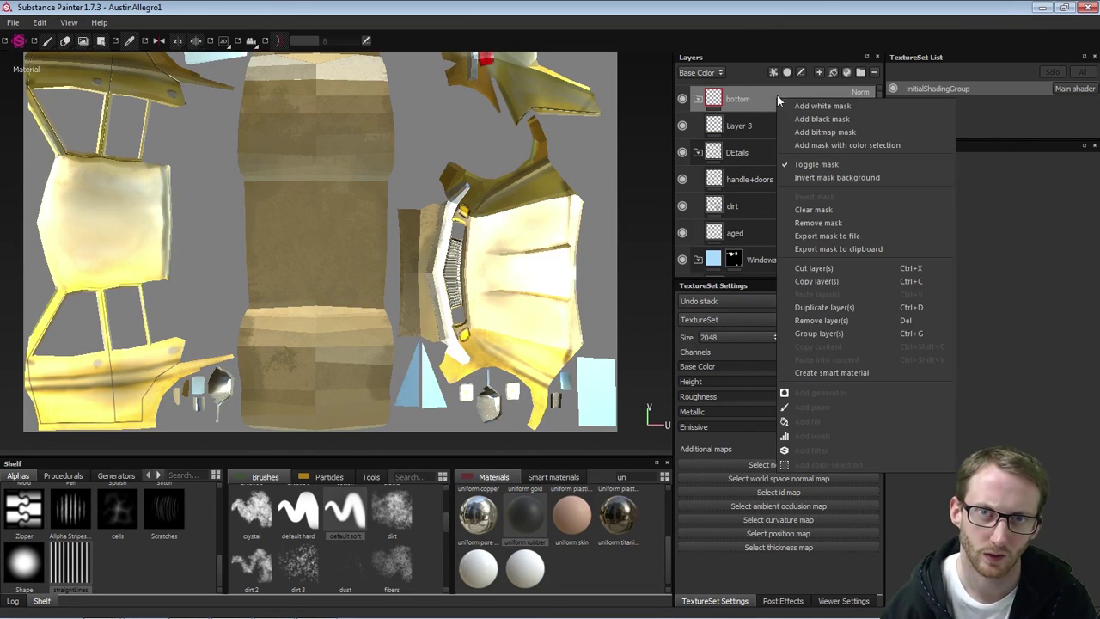
click(853, 119)
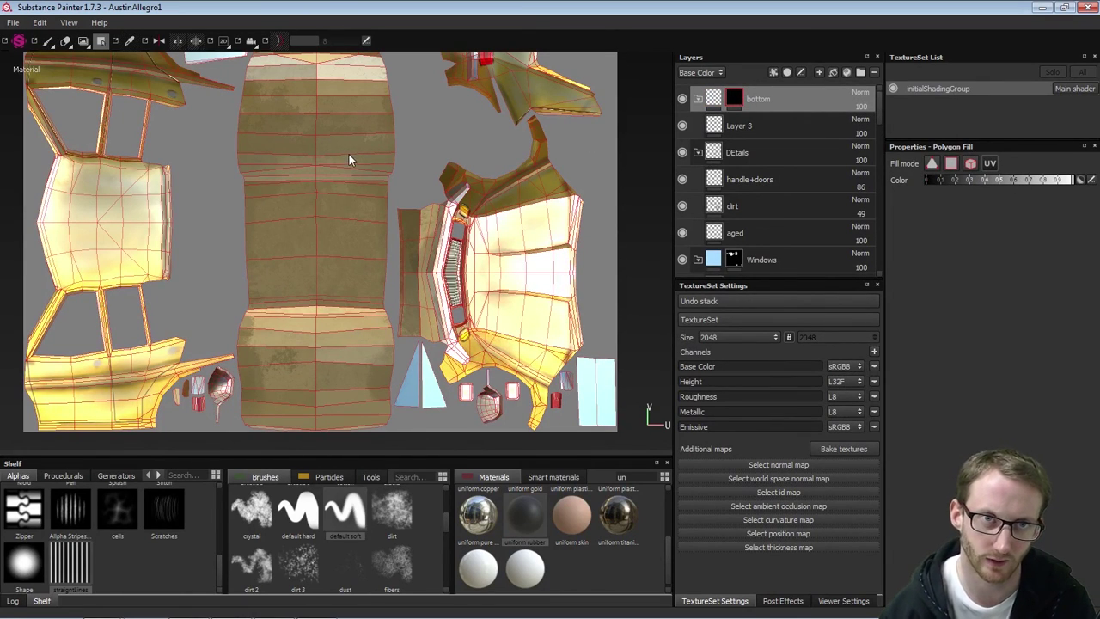
click(774, 123)
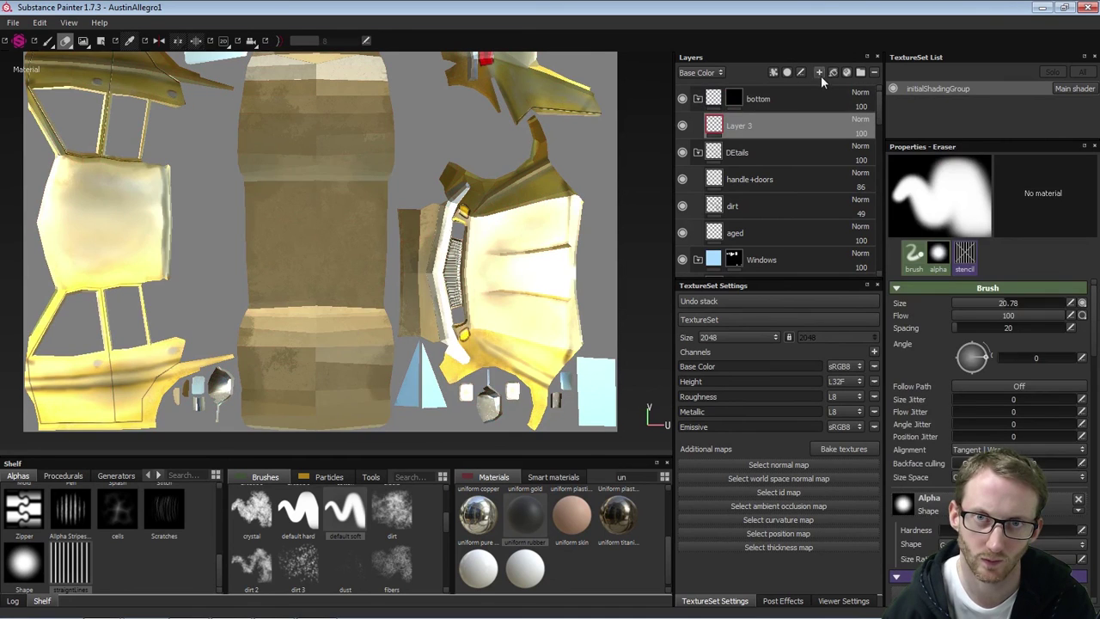
click(832, 72)
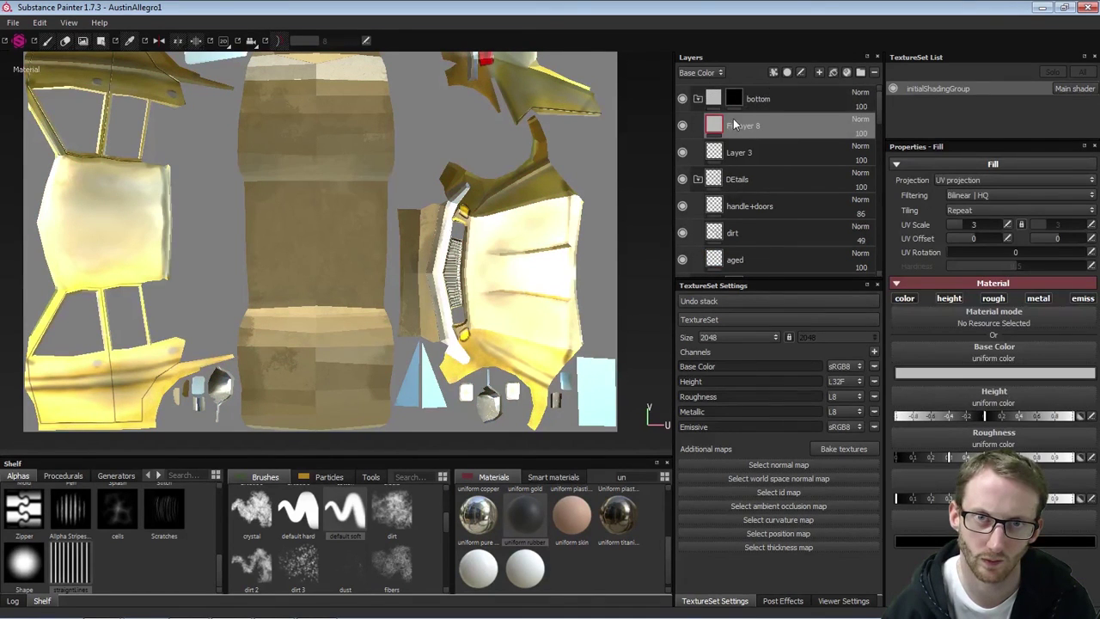
Reveal the car's underside UV island in the bottom folder's mask with Polygon Fill
alt+right_drag(478, 154, 224, 202)
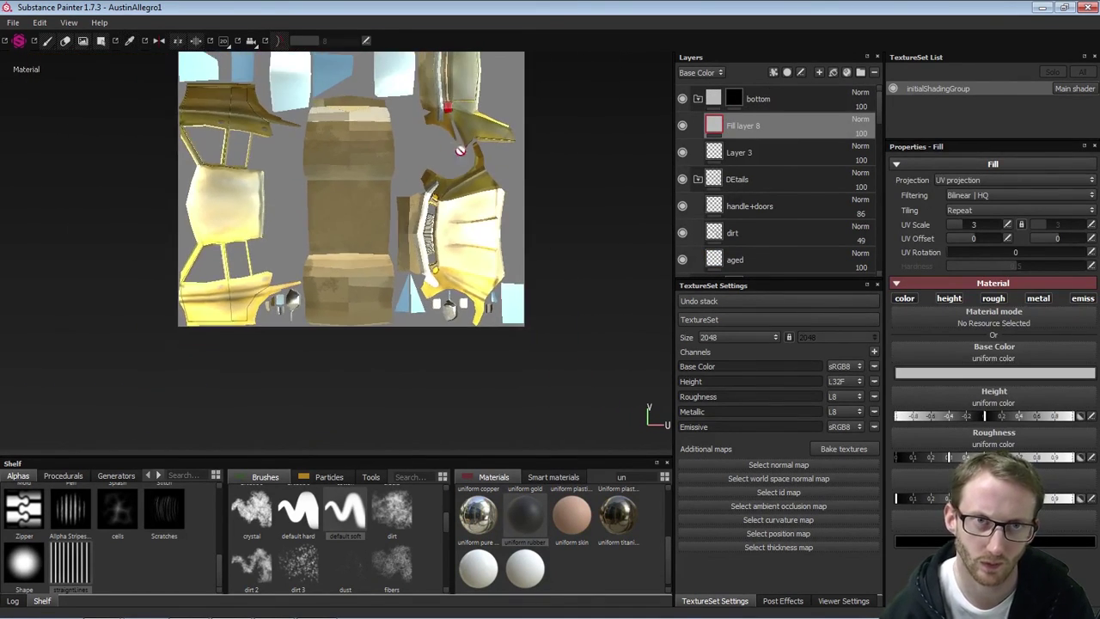
alt+middle_drag(434, 137, 446, 187)
alt+right_drag(447, 187, 543, 177)
click(733, 98)
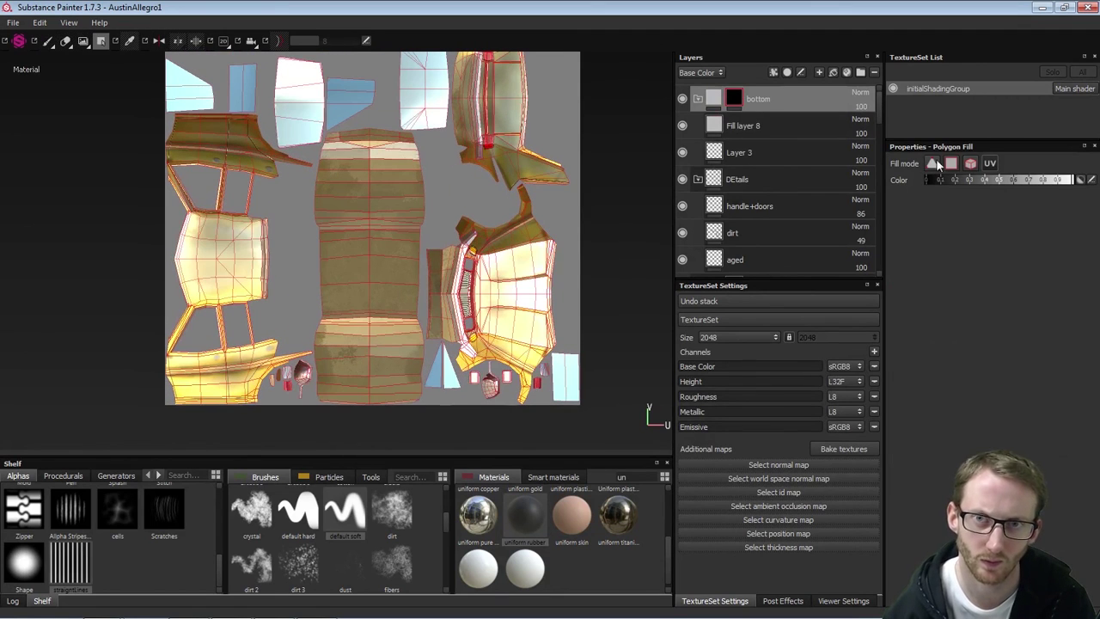
click(395, 204)
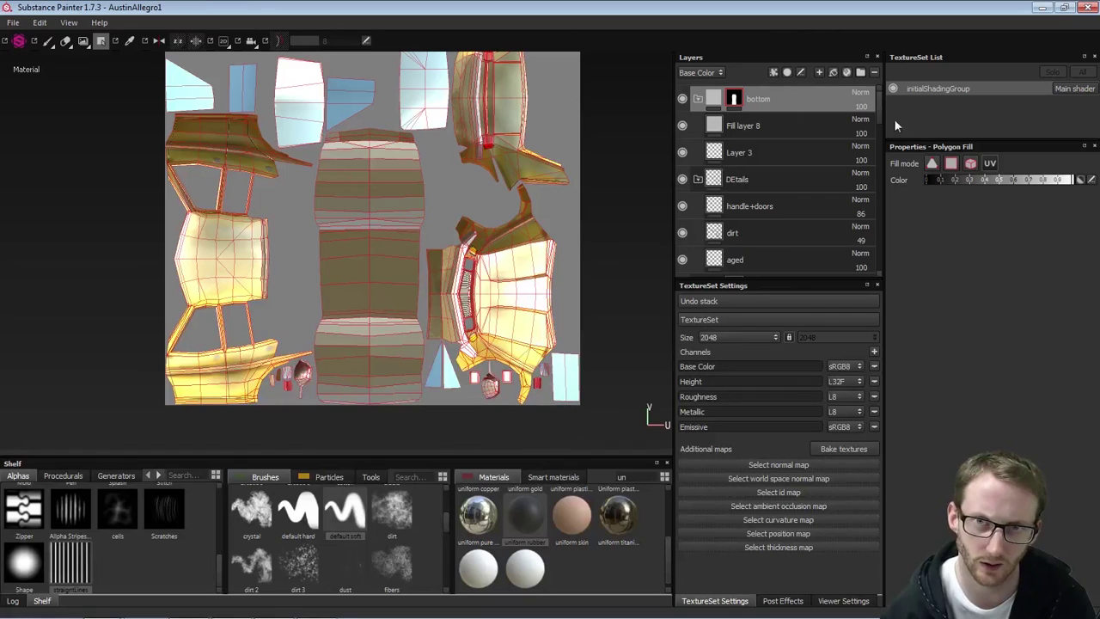
Give the fill layer under the bottom folder a near-black base color and disable its emissive channel
click(756, 126)
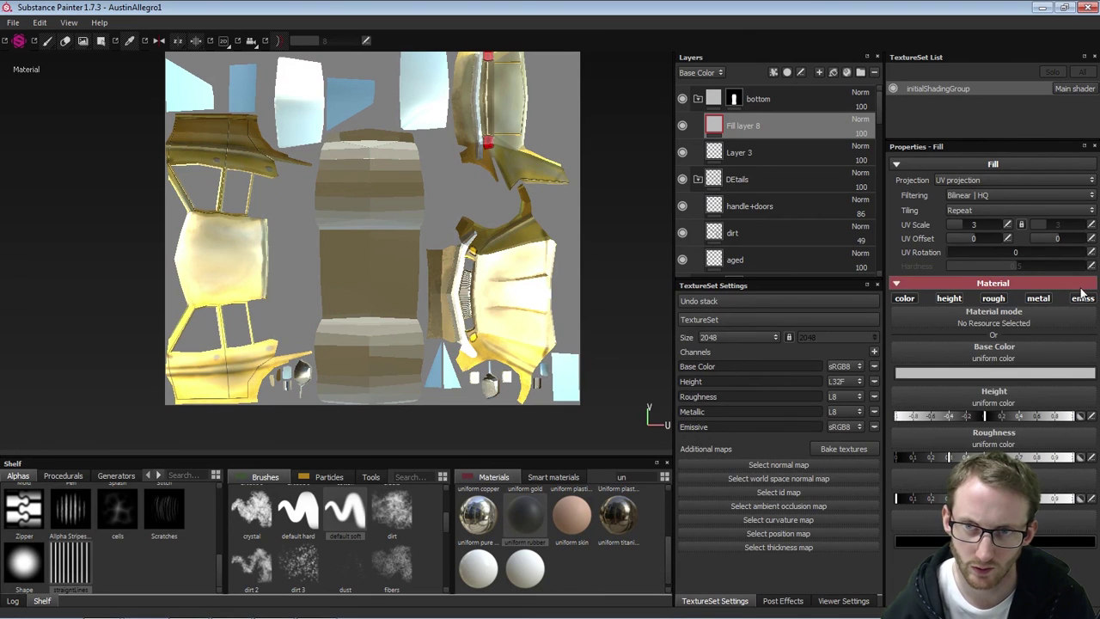
click(952, 371)
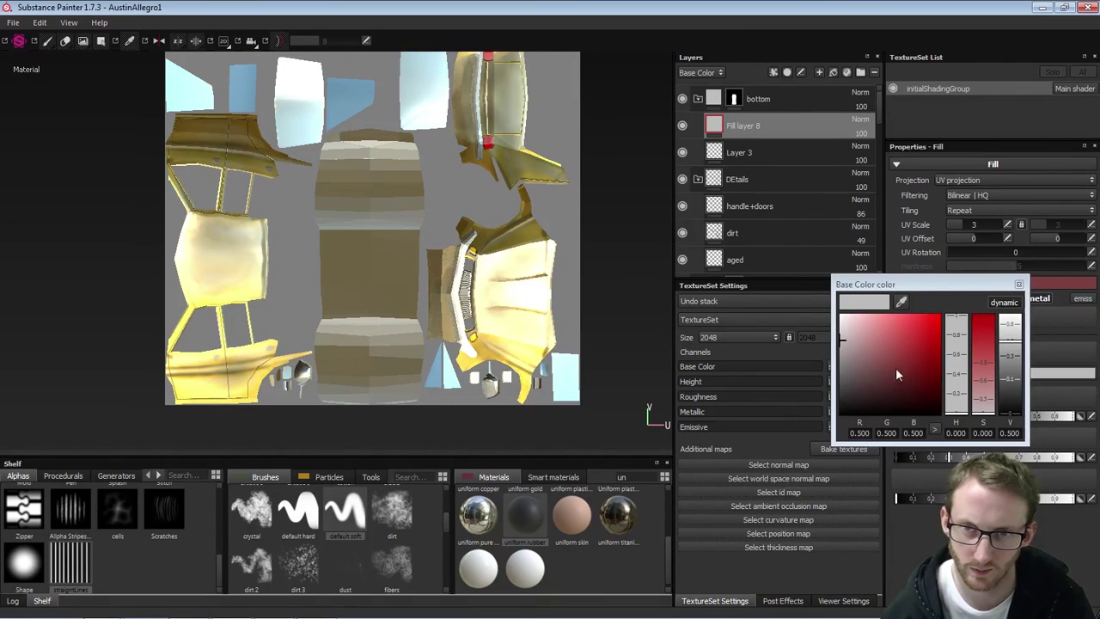
drag(895, 371, 845, 405)
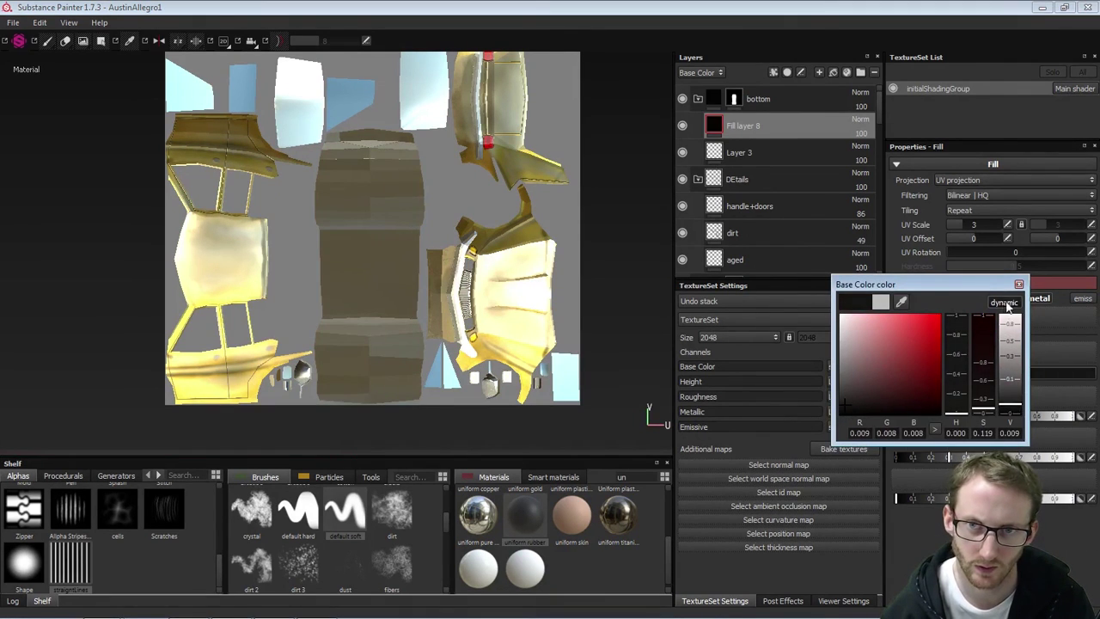
click(1018, 284)
key(F2)
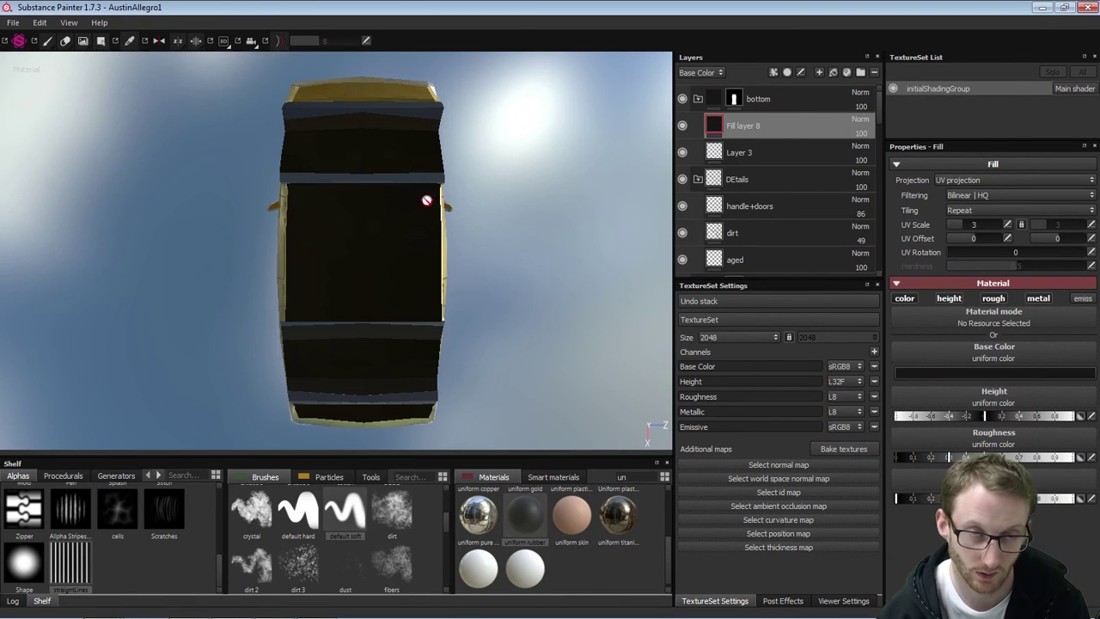
alt+drag(493, 180, 262, 202)
scroll(311, 252, down, 3)
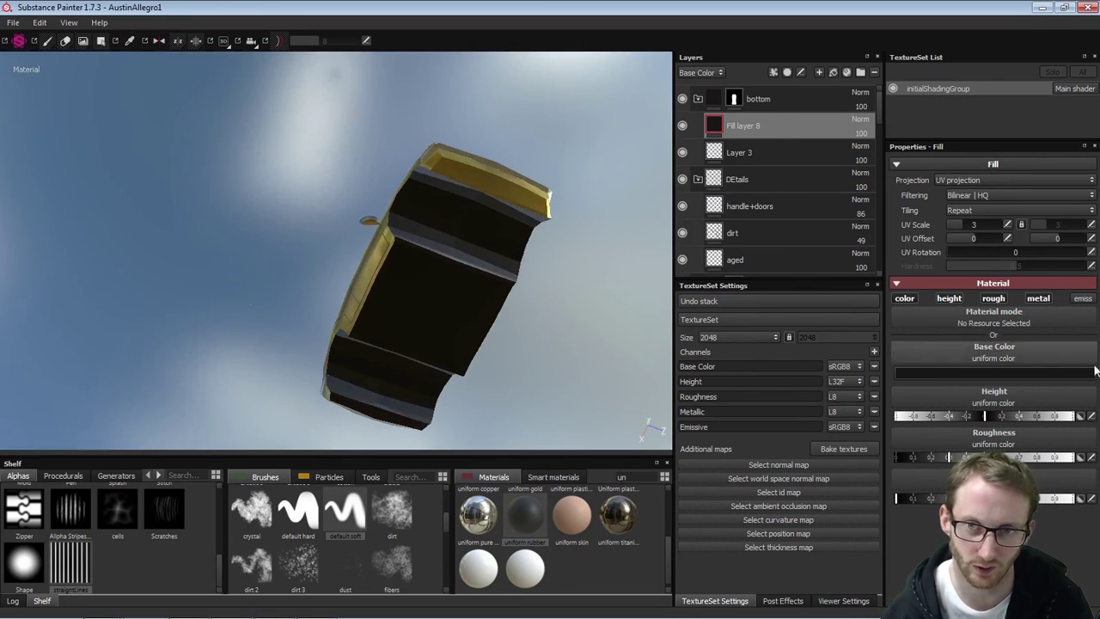
Disable the fill layer's height channel and set its roughness to about 0.4 and metallic to about 0.7
click(949, 298)
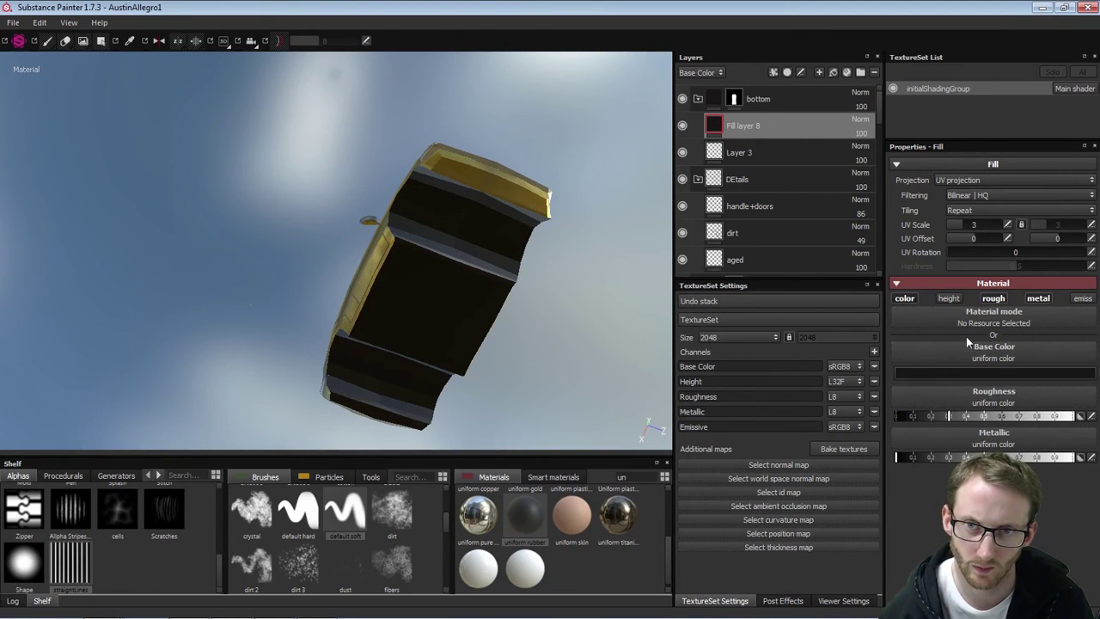
click(938, 416)
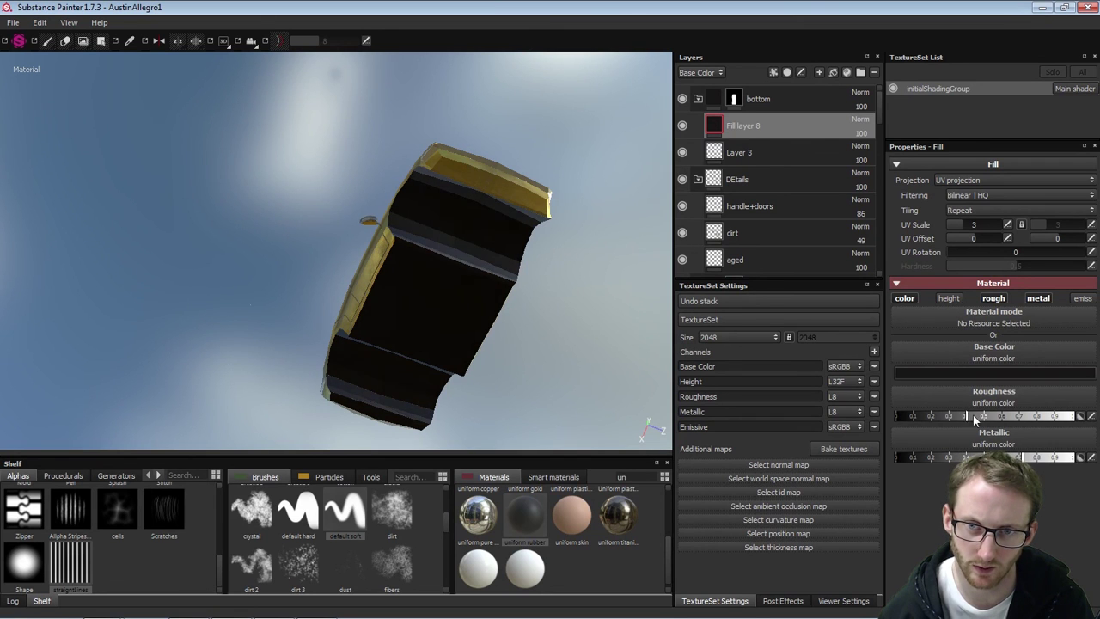
drag(973, 416, 971, 416)
alt+drag(389, 266, 352, 229)
shift+right_drag(351, 228, 222, 250)
alt+drag(223, 250, 520, 232)
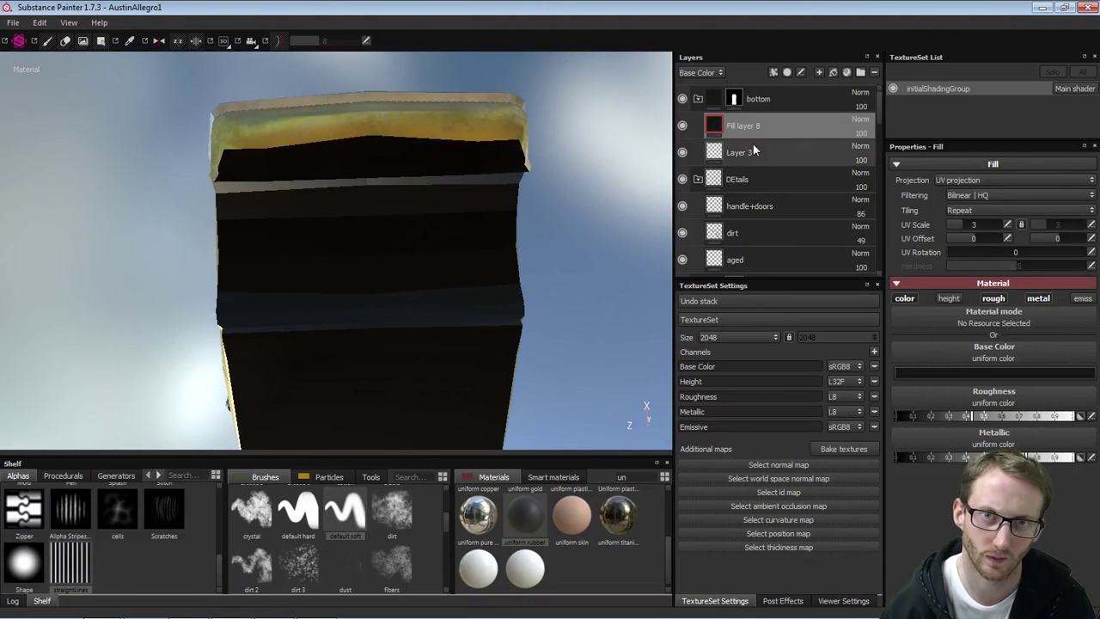
Remove the strip beneath the yellow rear bumper area from the bottom folder's mask using Polygon Fill with black
click(735, 99)
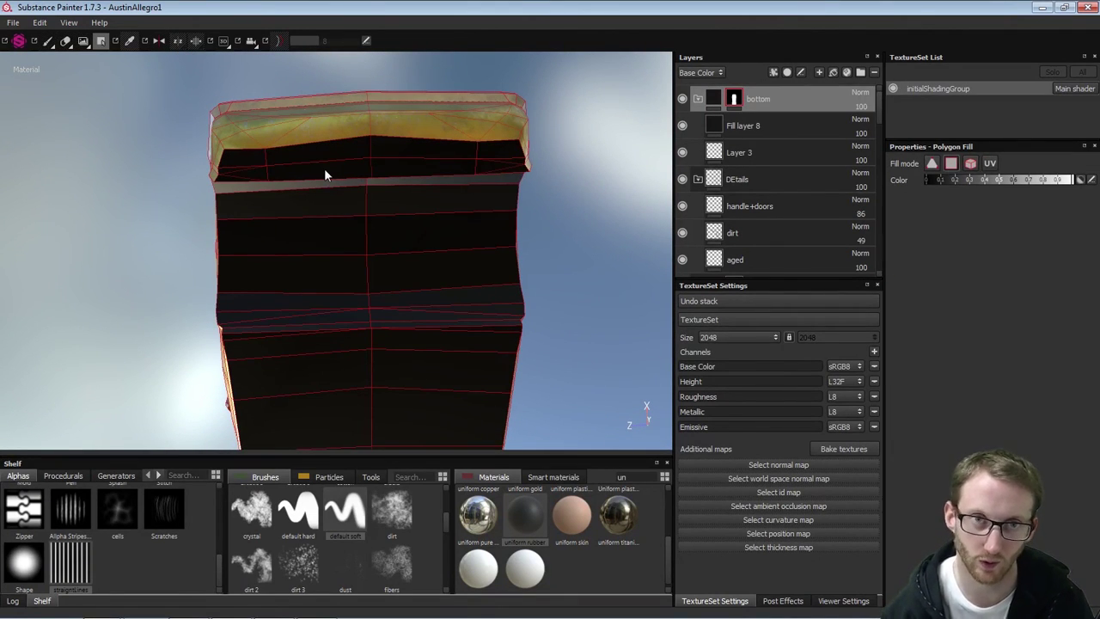
alt+drag(215, 77, 468, 232)
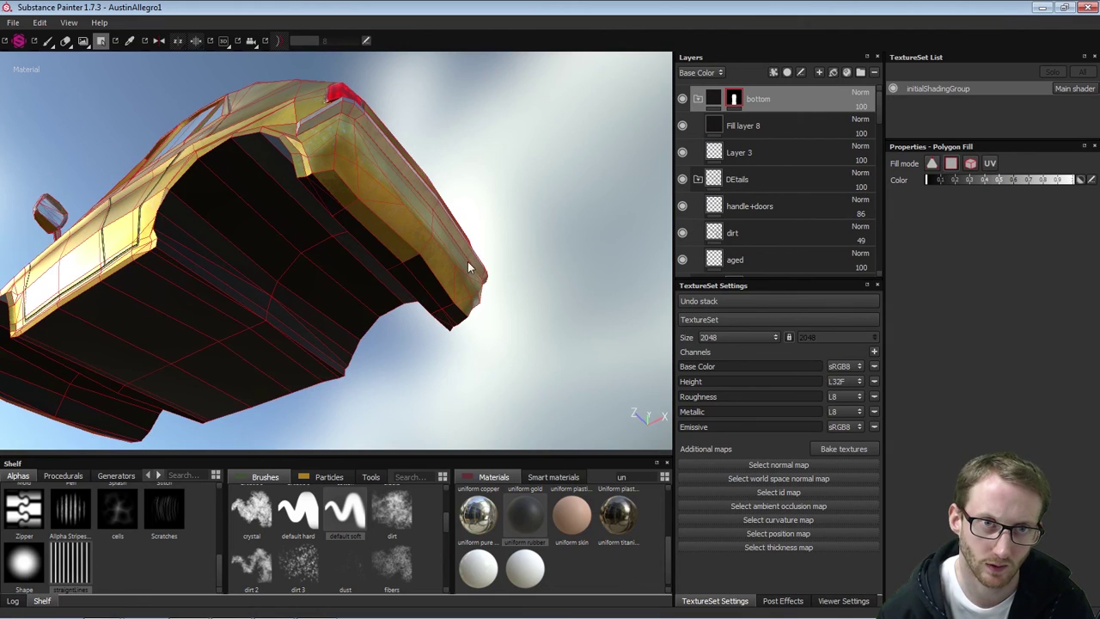
alt+drag(396, 236, 403, 195)
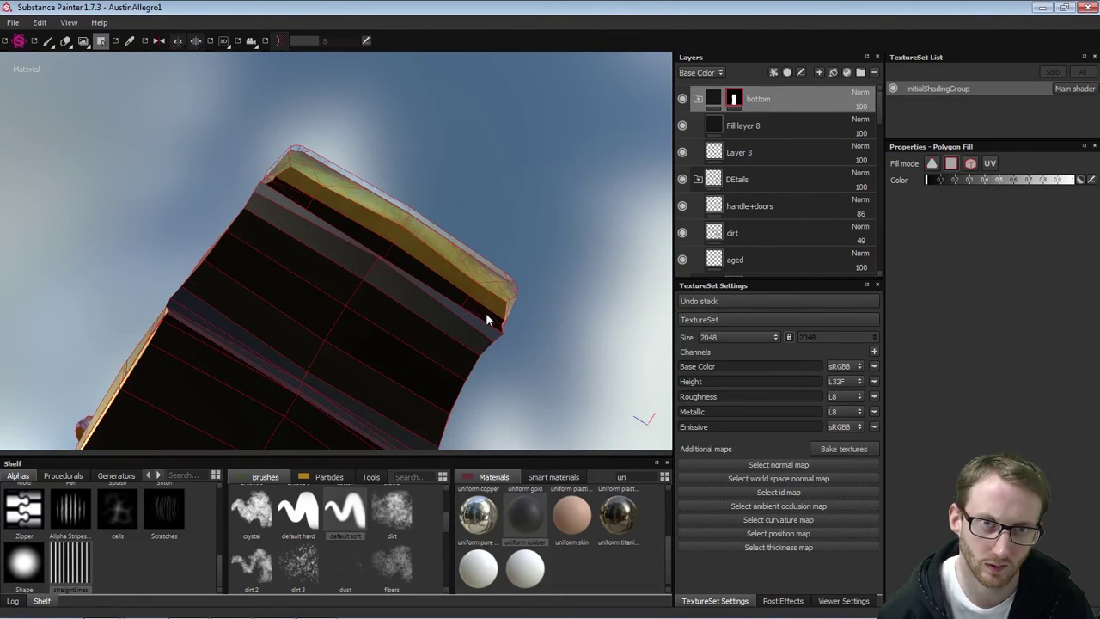
click(453, 290)
alt+right_drag(552, 358, 584, 348)
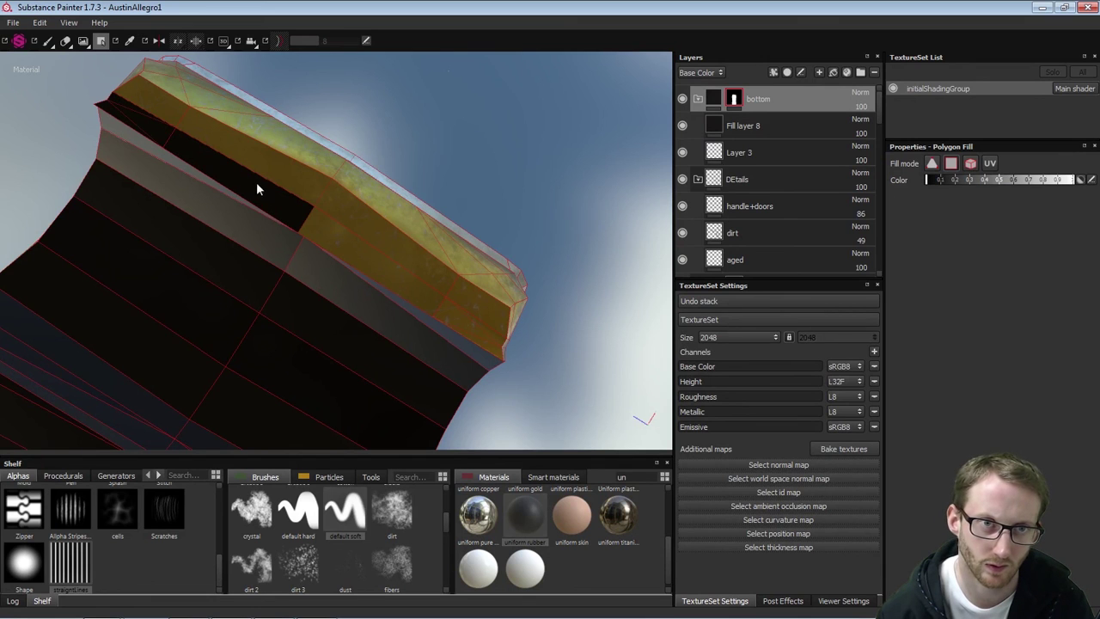
click(199, 165)
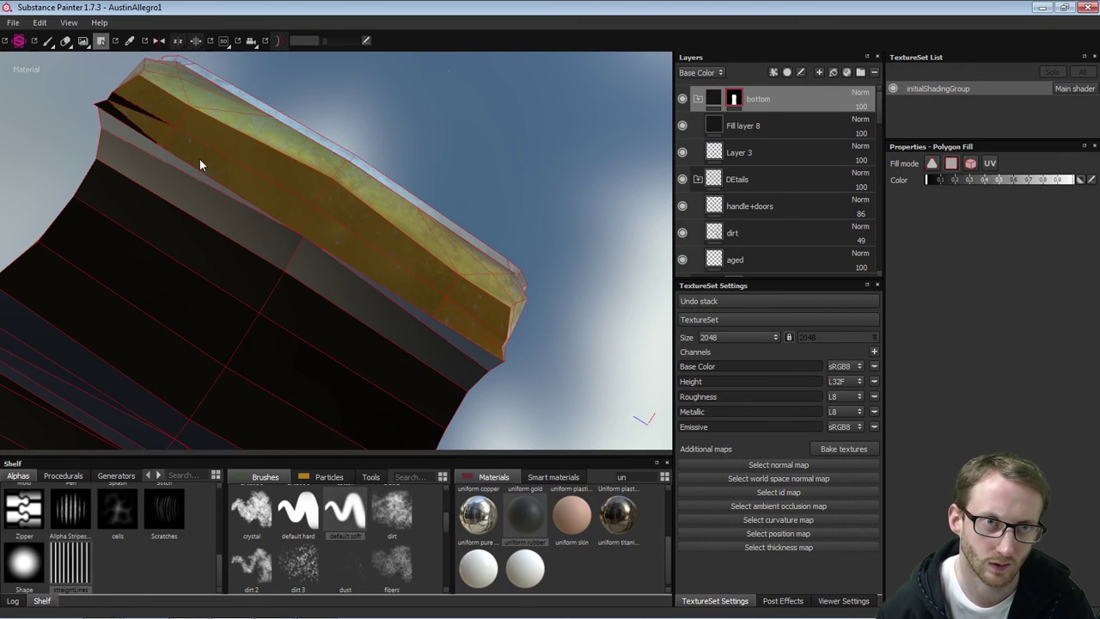
click(132, 104)
click(108, 107)
Inspect the car from the side, front and underside to check where the dark underside meets the yellow bodywork
alt+drag(165, 115, 304, 216)
alt+right_drag(304, 216, 103, 163)
alt+middle_drag(361, 193, 452, 282)
alt+right_drag(451, 282, 327, 228)
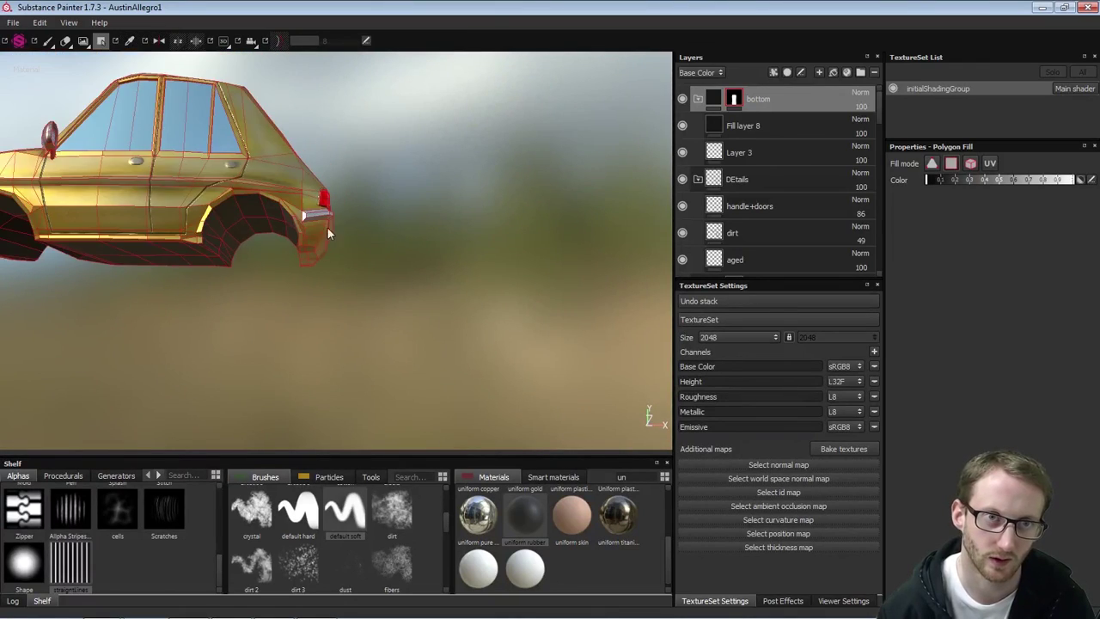
alt+middle_drag(263, 191, 439, 180)
alt+drag(301, 275, 514, 250)
alt+right_drag(287, 239, 201, 235)
alt+middle_drag(291, 253, 30, 231)
alt+right_drag(292, 234, 142, 233)
alt+middle_drag(176, 230, 233, 236)
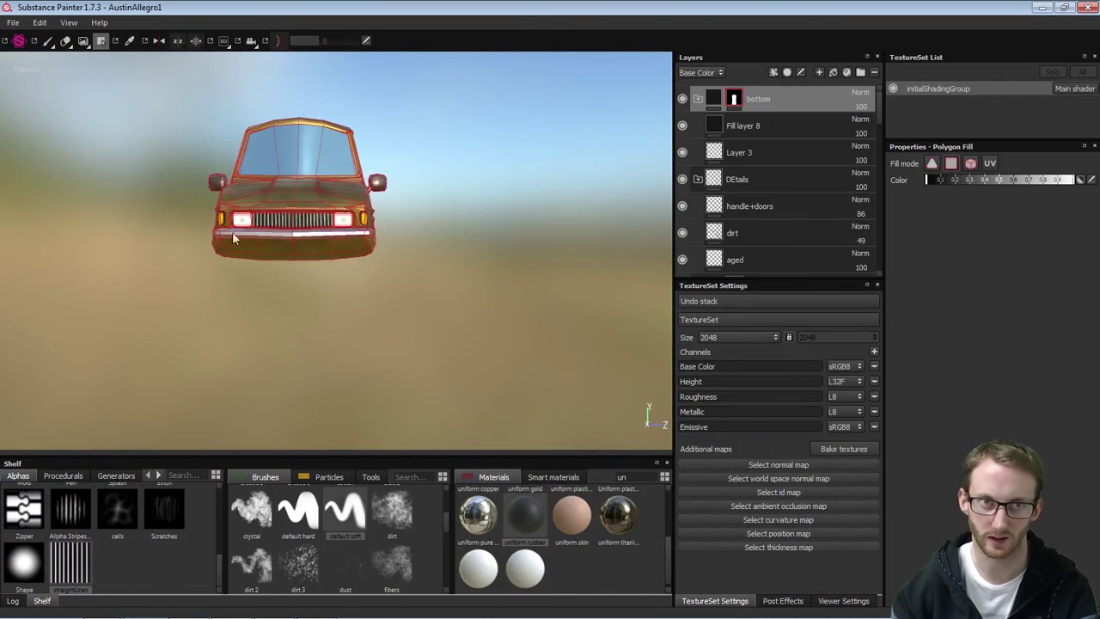
alt+drag(163, 243, 145, 85)
alt+right_drag(412, 339, 225, 242)
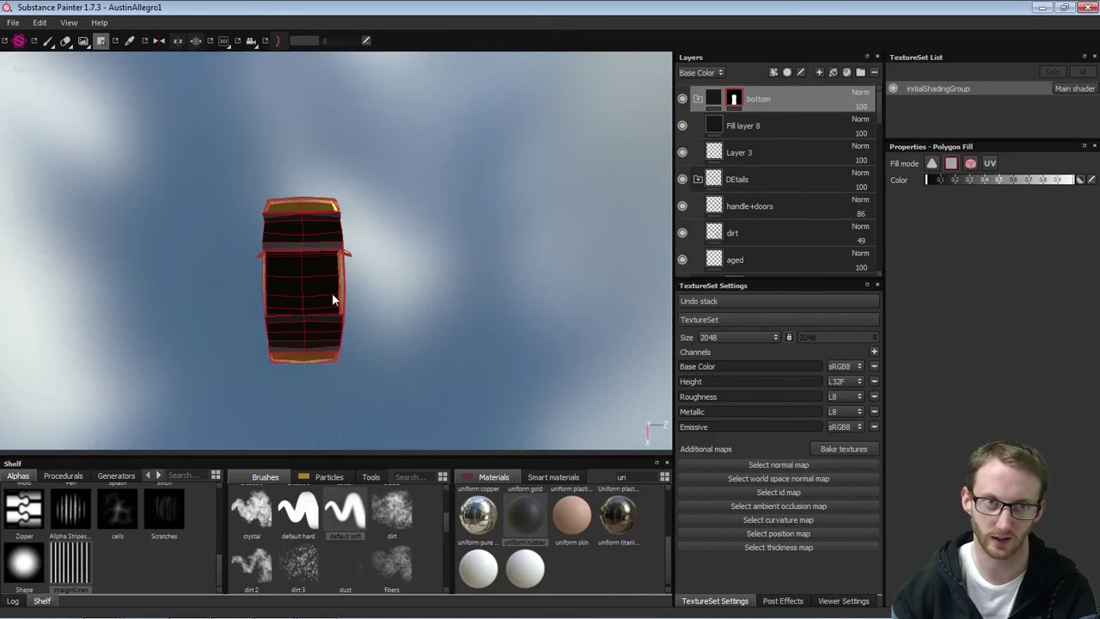
alt+drag(333, 295, 201, 387)
alt+drag(122, 160, 283, 238)
alt+middle_drag(283, 238, 372, 255)
alt+right_drag(373, 255, 373, 324)
alt+drag(373, 324, 129, 270)
alt+middle_drag(353, 325, 330, 297)
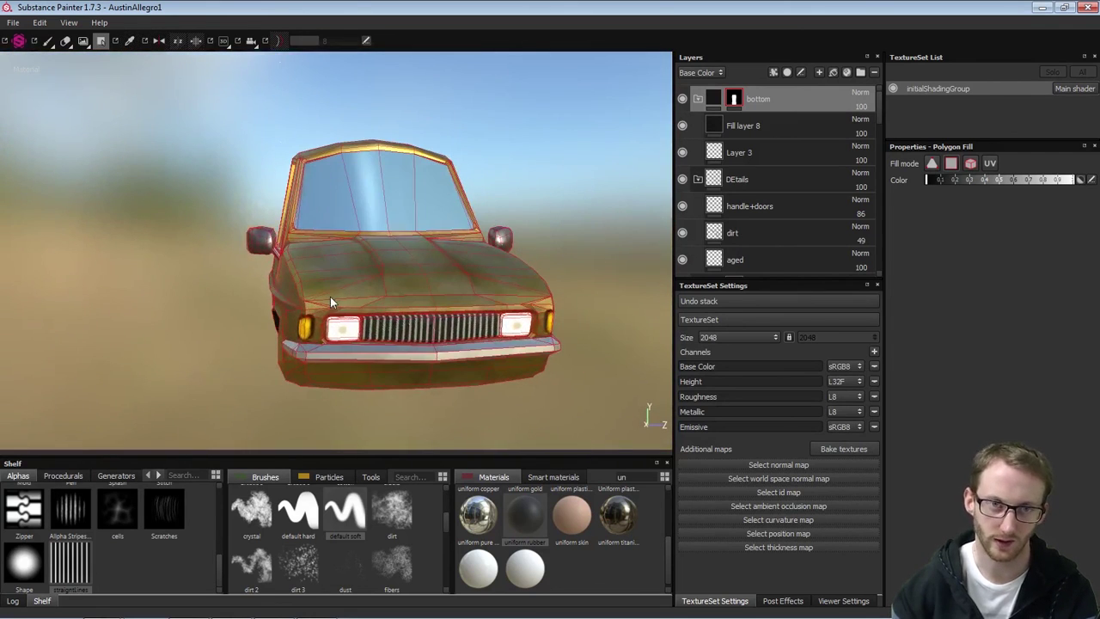
Switch to the Paint tool to hide the polygon wireframe and examine the textured hood, front and doors
key(1)
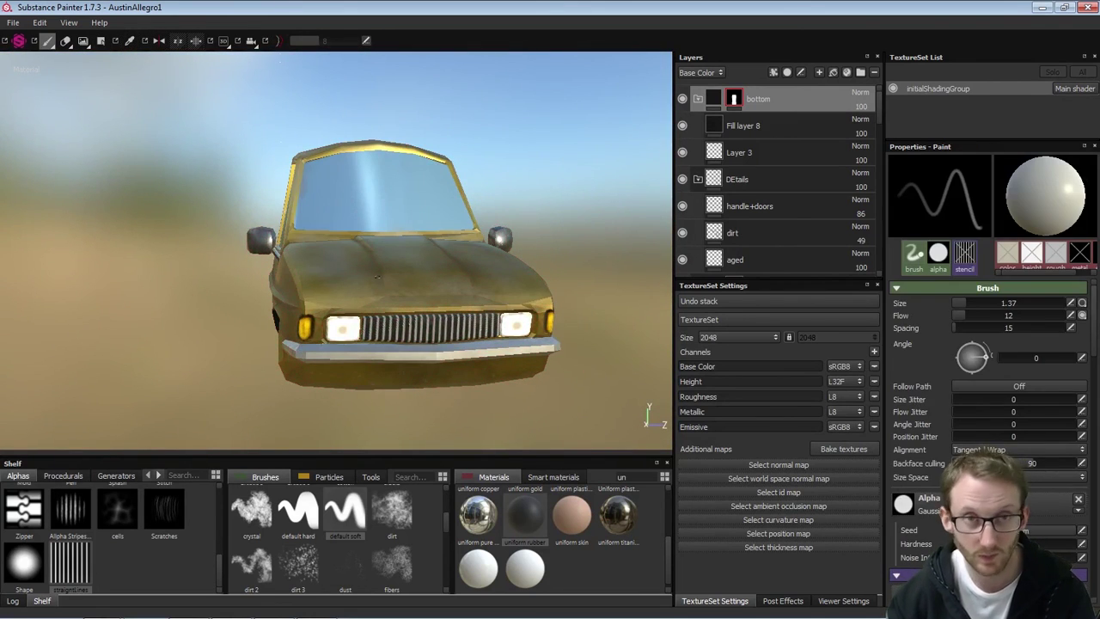
alt+drag(368, 211, 378, 261)
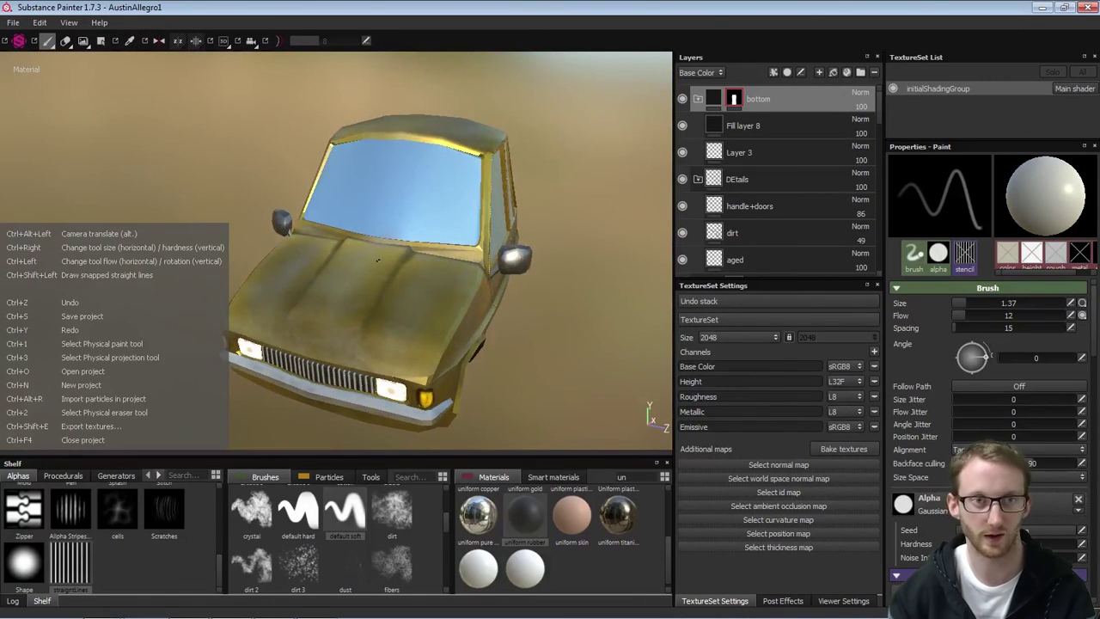
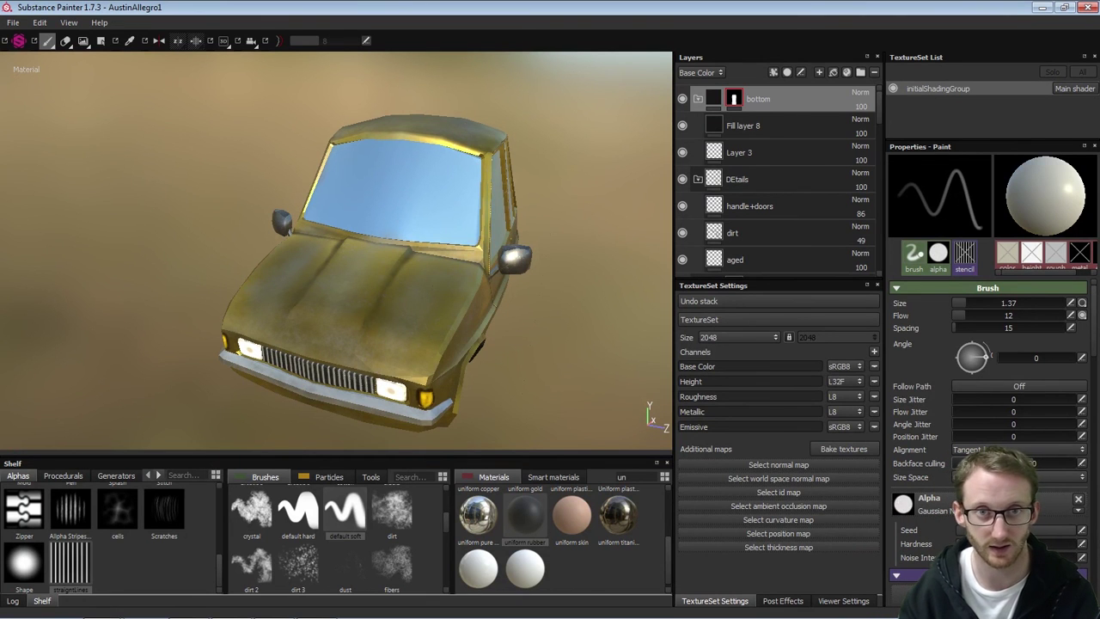
alt+drag(550, 307, 333, 258)
scroll(464, 258, down, 3)
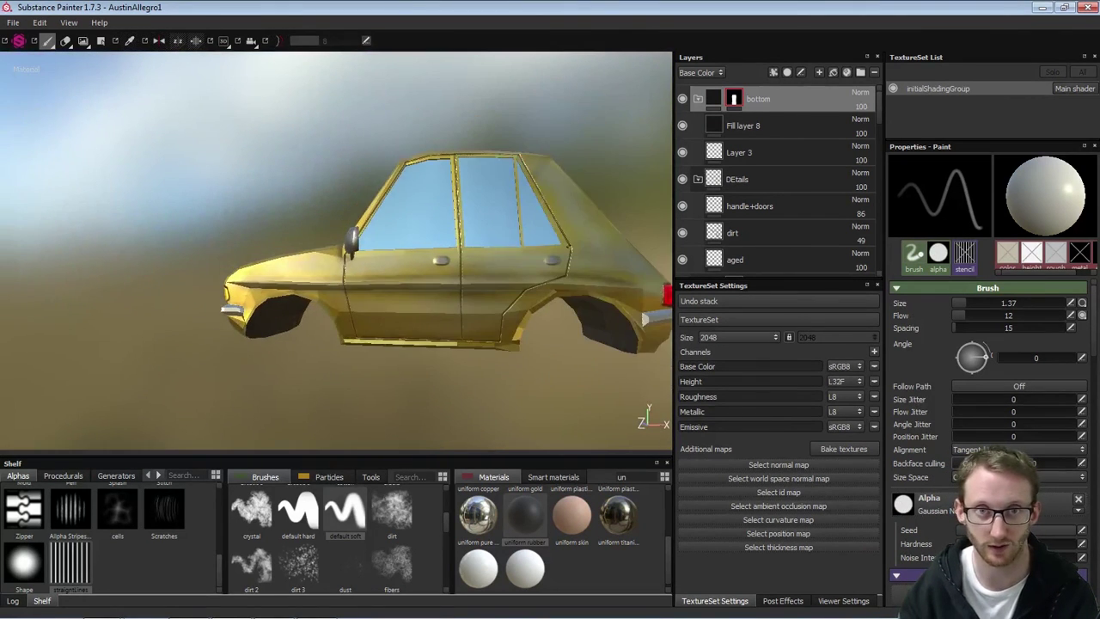
alt+drag(512, 256, 548, 270)
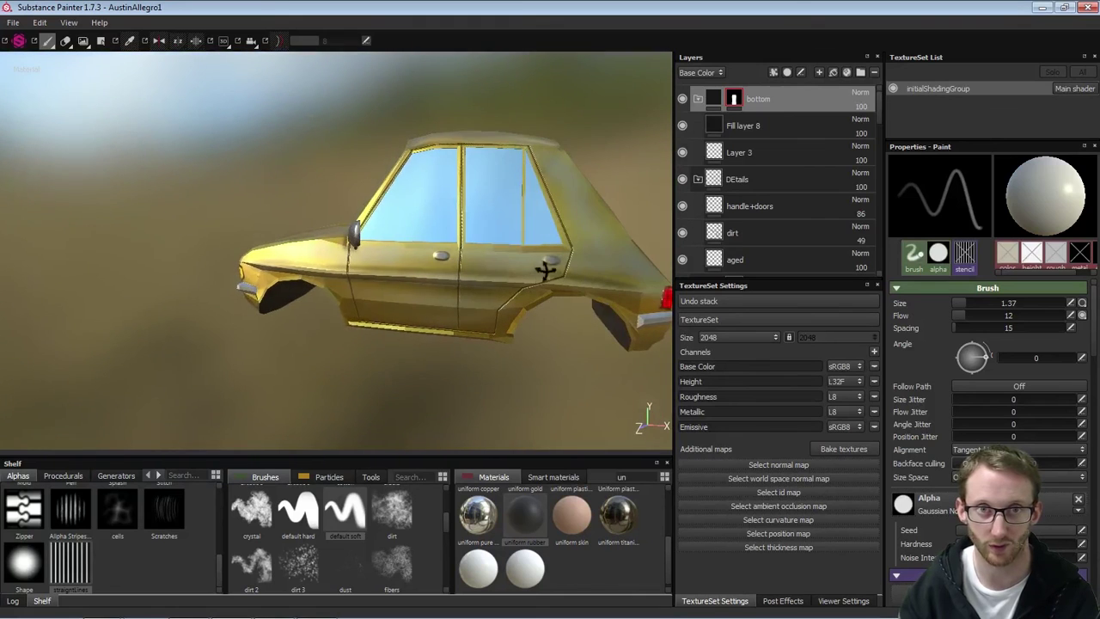
Set the opacity of the handle+doors layer to 100
click(860, 132)
mouse_move(878, 113)
mouse_down()
mouse_move(900, 162)
mouse_move(900, 260)
mouse_move(878, 103)
mouse_move(870, 122)
mouse_up()
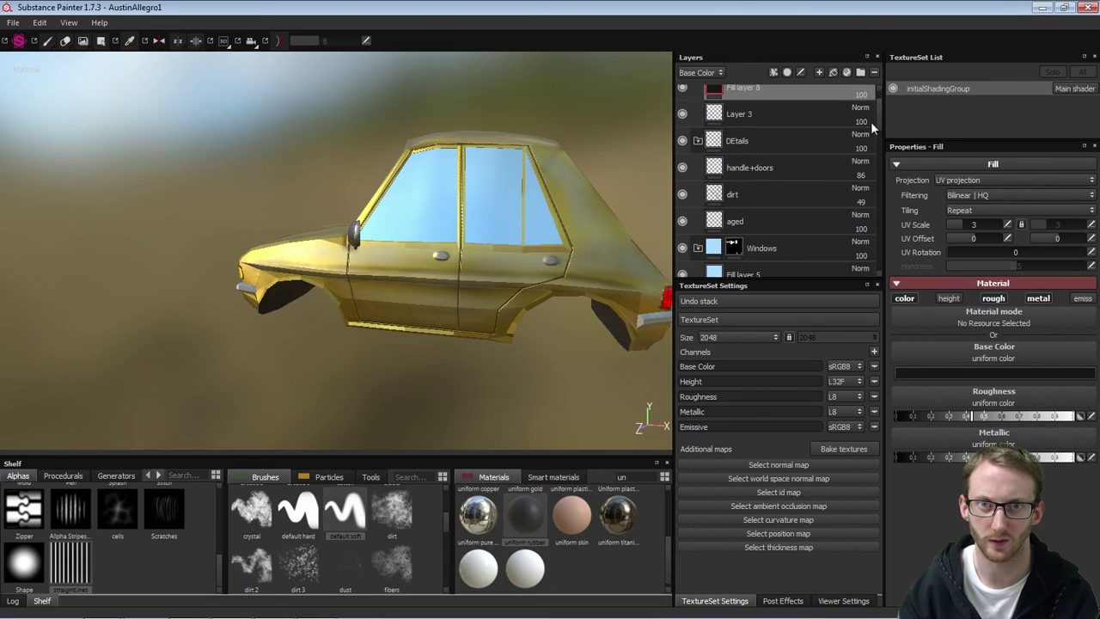
click(777, 167)
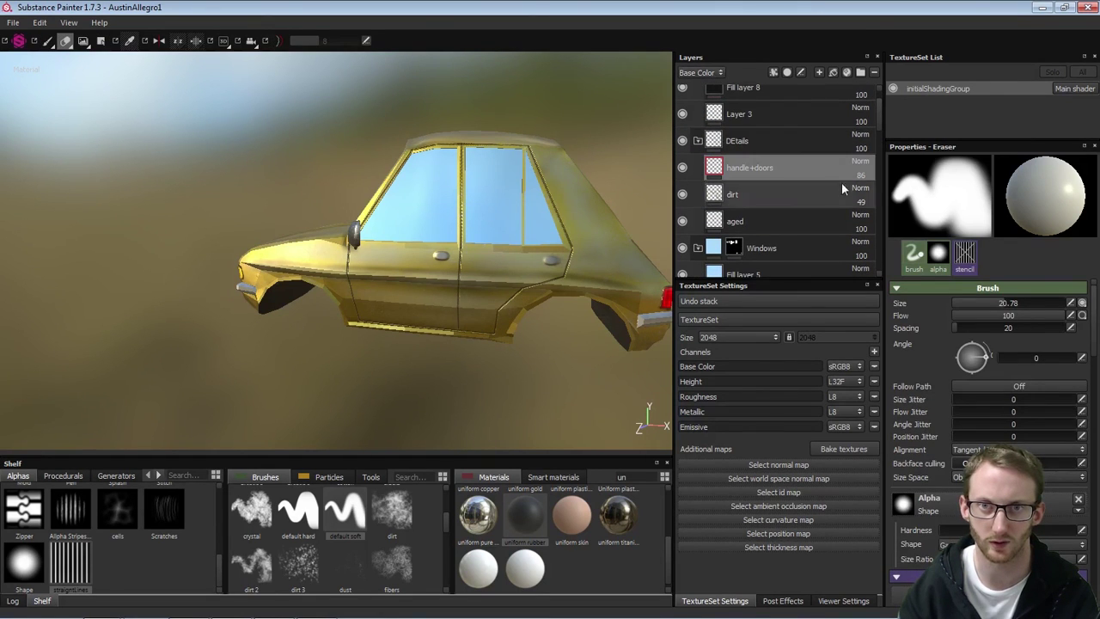
click(869, 175)
drag(881, 185, 935, 190)
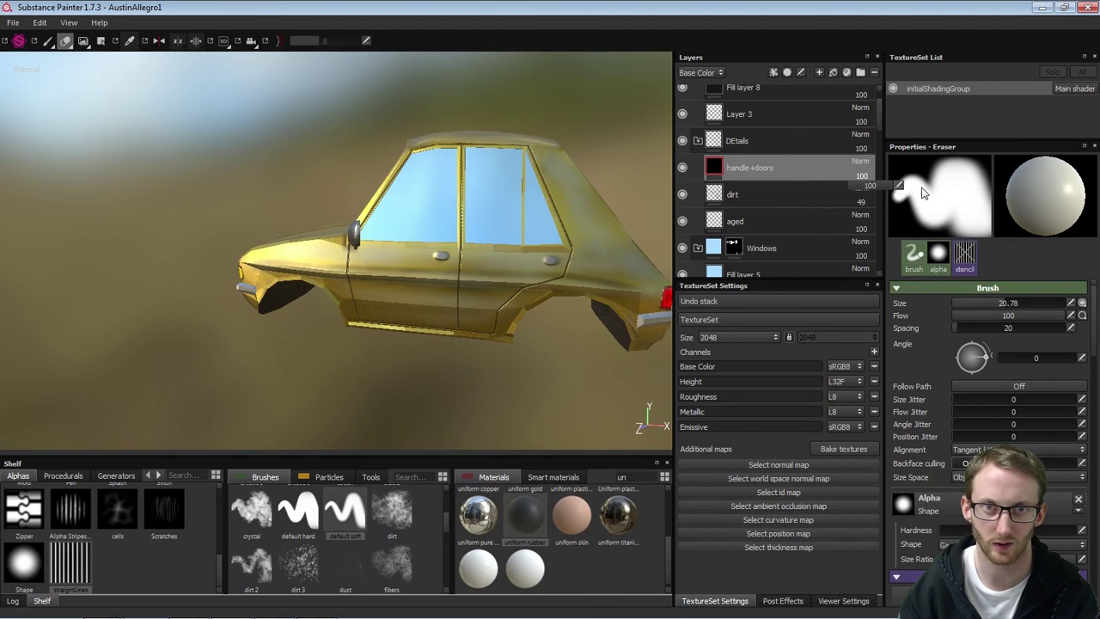
Examine the door outlines and handles on the car's side, as well as the trunk lines at the rear
mouse_move(417, 286)
alt+mouse_down()
mouse_move(574, 287)
mouse_move(432, 292)
alt+mouse_up()
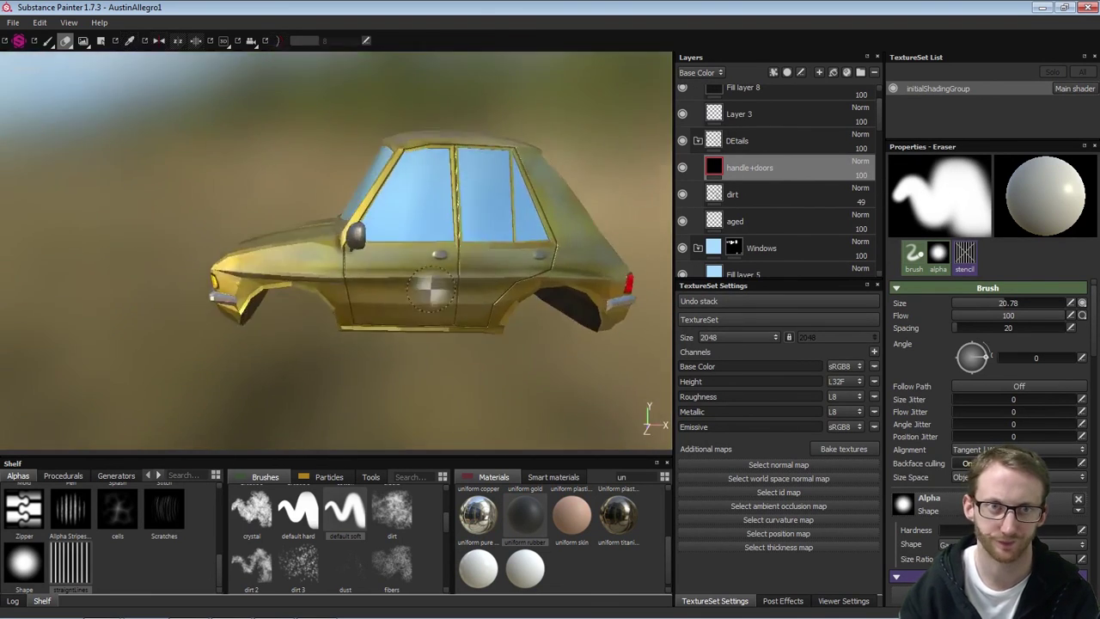
alt+right_drag(432, 292, 280, 290)
alt+middle_drag(382, 270, 188, 275)
alt+drag(518, 265, 296, 259)
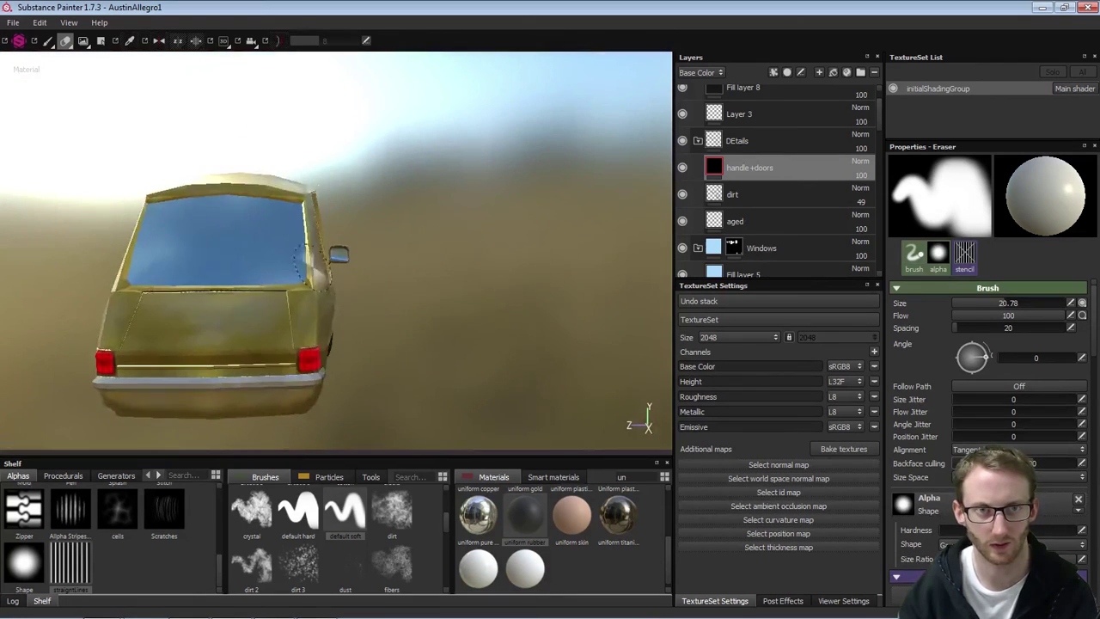
alt+right_drag(297, 260, 210, 258)
alt+middle_drag(405, 254, 514, 196)
alt+drag(387, 276, 518, 268)
alt+drag(281, 307, 210, 327)
alt+right_drag(361, 292, 420, 326)
alt+right_drag(321, 316, 352, 331)
alt+drag(266, 336, 215, 351)
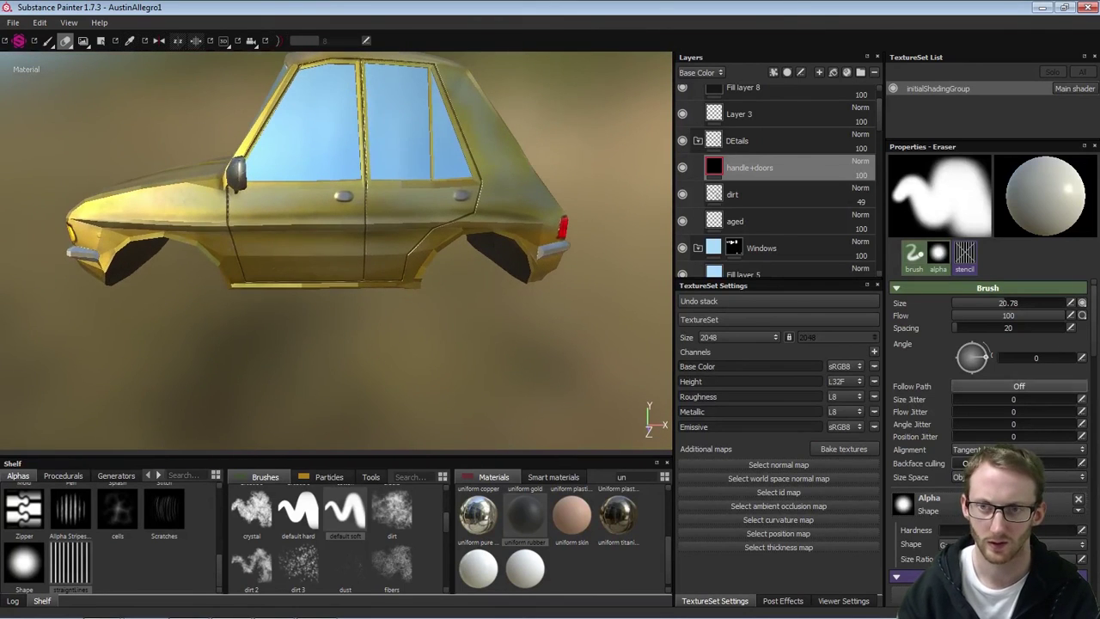
Switch to Chrome and compare the car's side and front with the yellow 1973 Austin Allegro reference photos
mouse_move(412, 617)
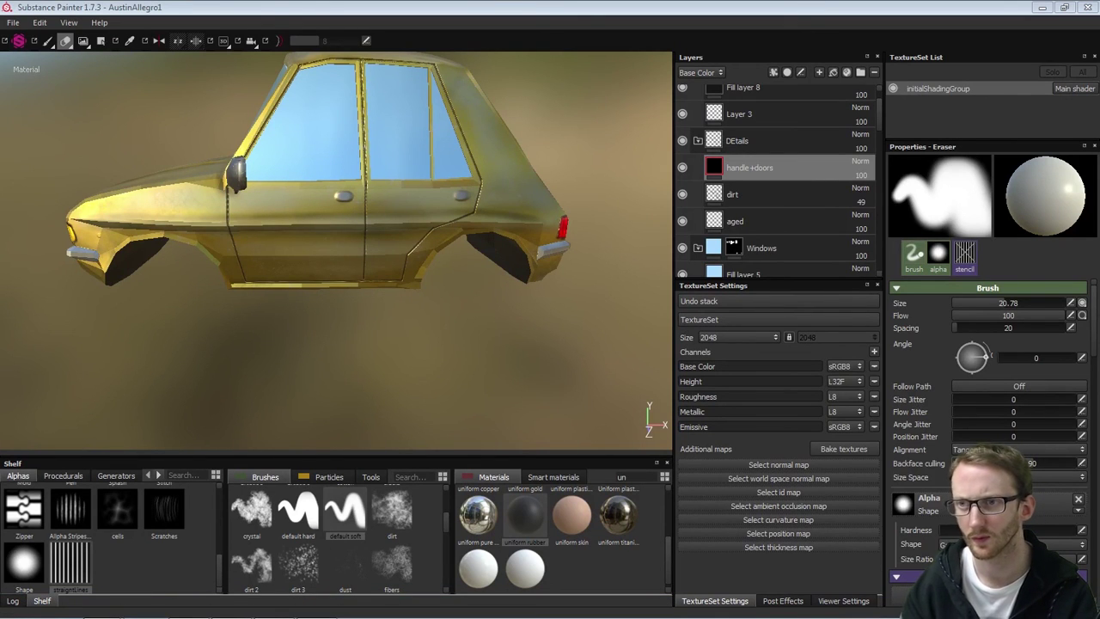
drag(1099, 79, 819, 49)
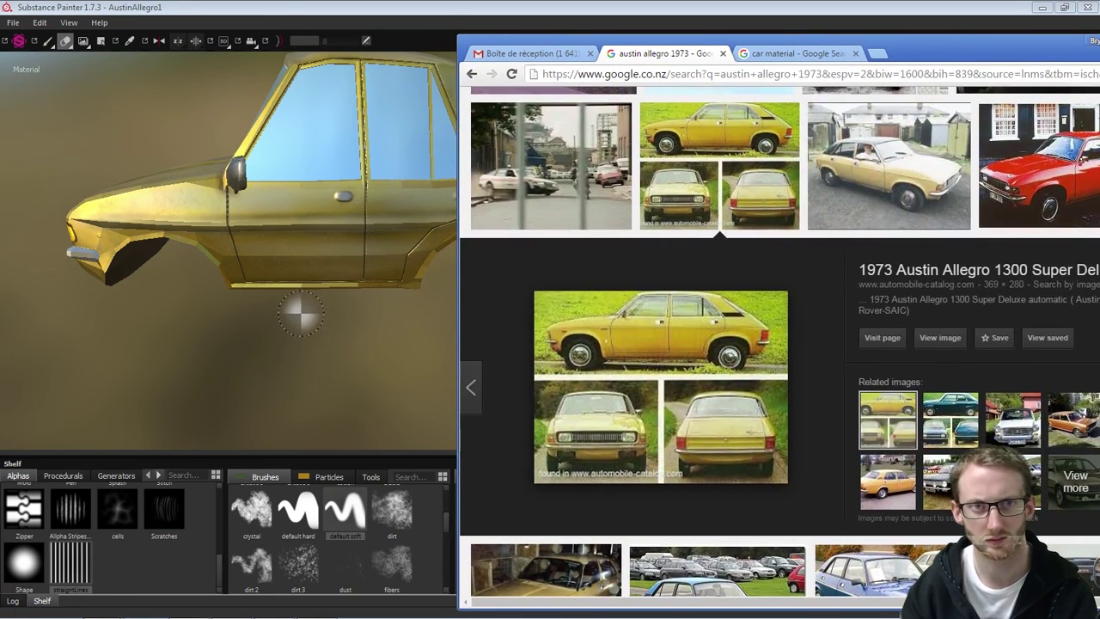
alt+drag(310, 335, 314, 310)
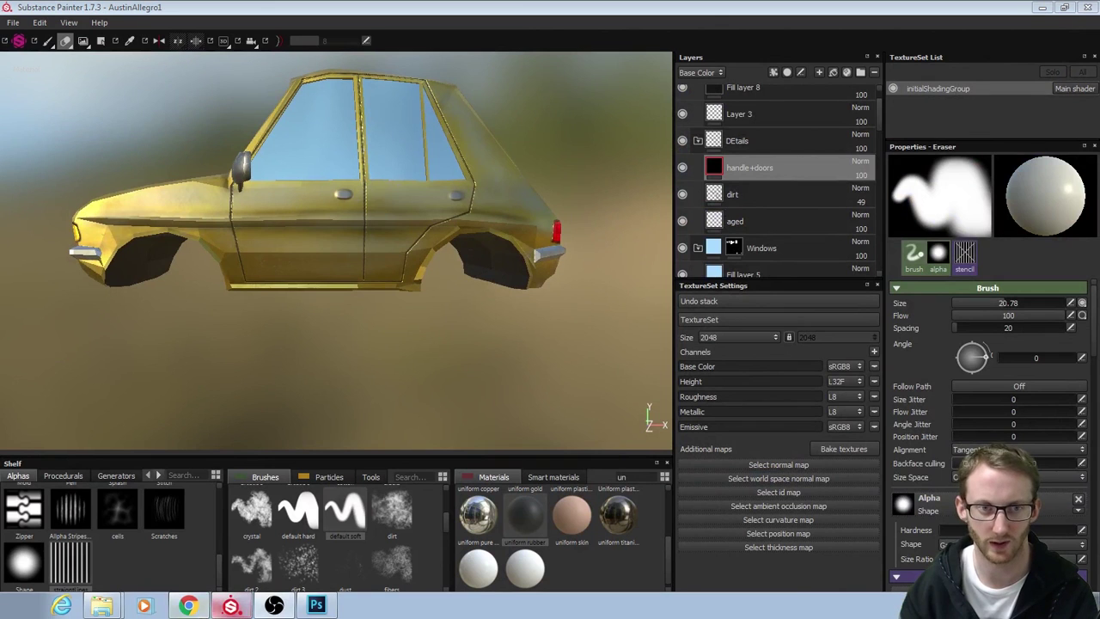
alt+drag(275, 363, 509, 341)
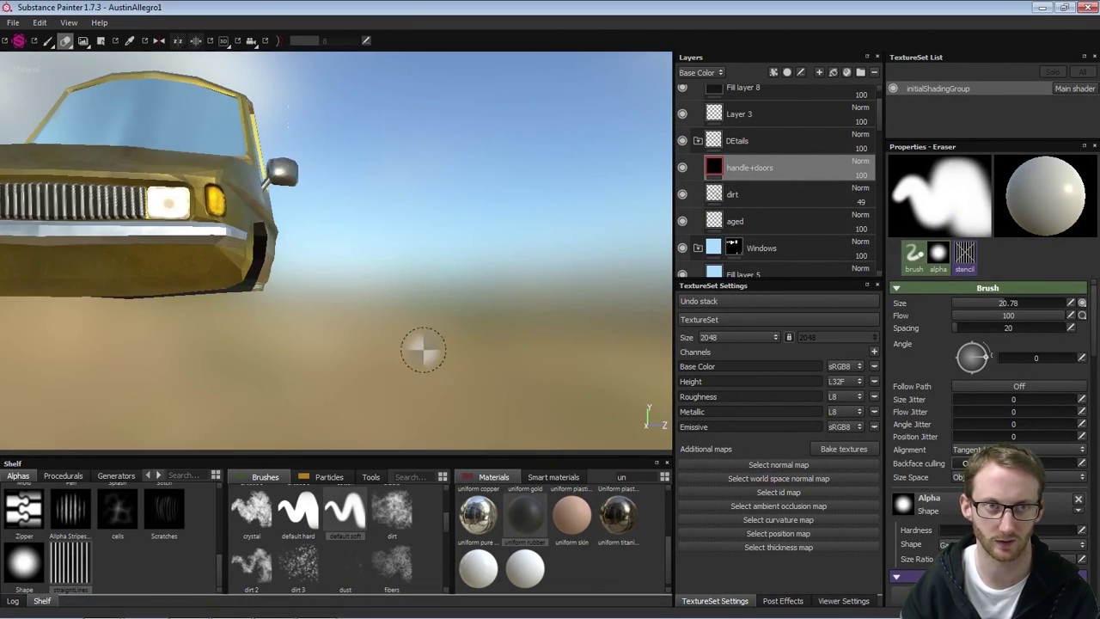
scroll(312, 346, down, 3)
alt+drag(312, 347, 354, 353)
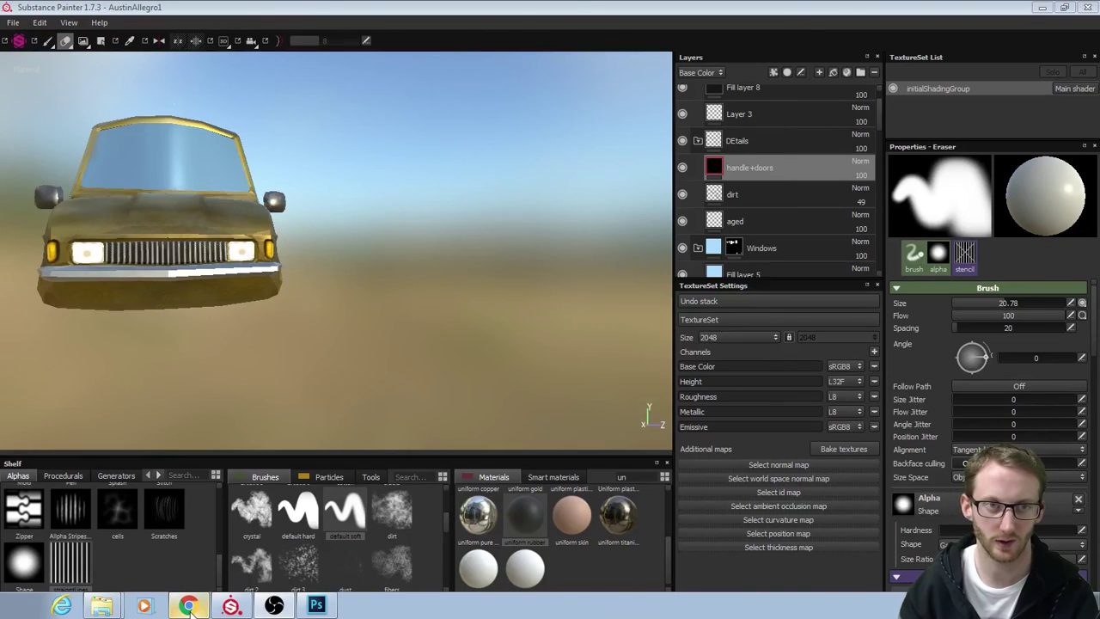
click(189, 606)
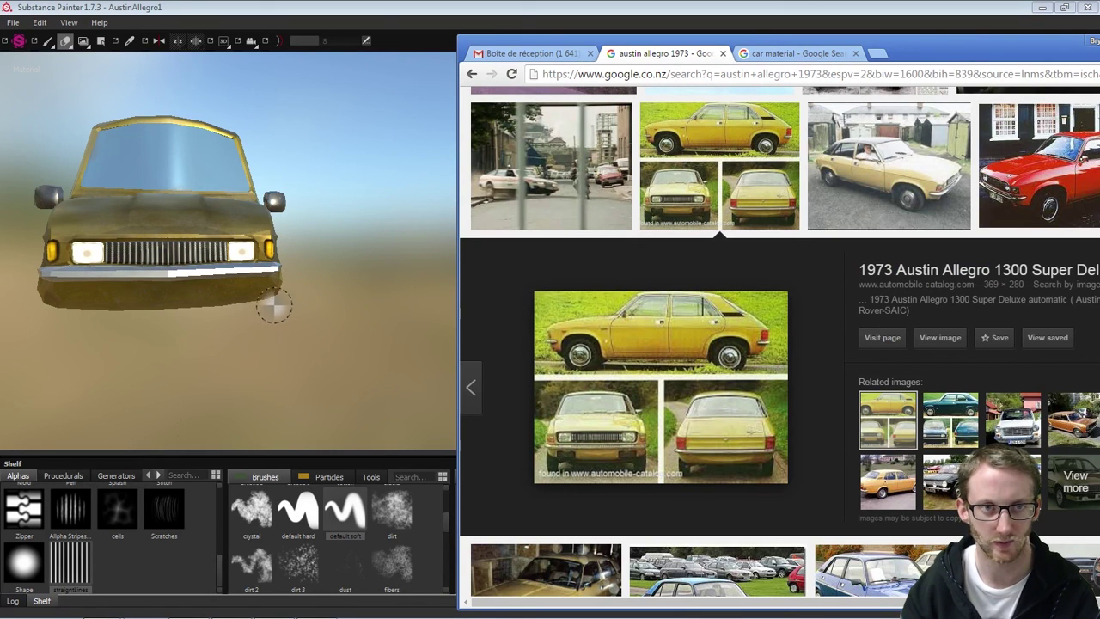
mouse_move(369, 340)
alt+mouse_down()
mouse_move(265, 350)
mouse_move(267, 324)
mouse_move(194, 316)
alt+mouse_up()
alt+drag(507, 296, 296, 327)
alt+right_drag(296, 327, 217, 284)
mouse_move(436, 267)
alt+mouse_down()
mouse_move(375, 304)
mouse_move(314, 269)
mouse_move(203, 263)
mouse_move(219, 248)
mouse_move(334, 229)
mouse_move(307, 177)
mouse_move(501, 172)
mouse_move(421, 177)
mouse_move(417, 192)
mouse_move(312, 215)
mouse_move(495, 208)
alt+mouse_up()
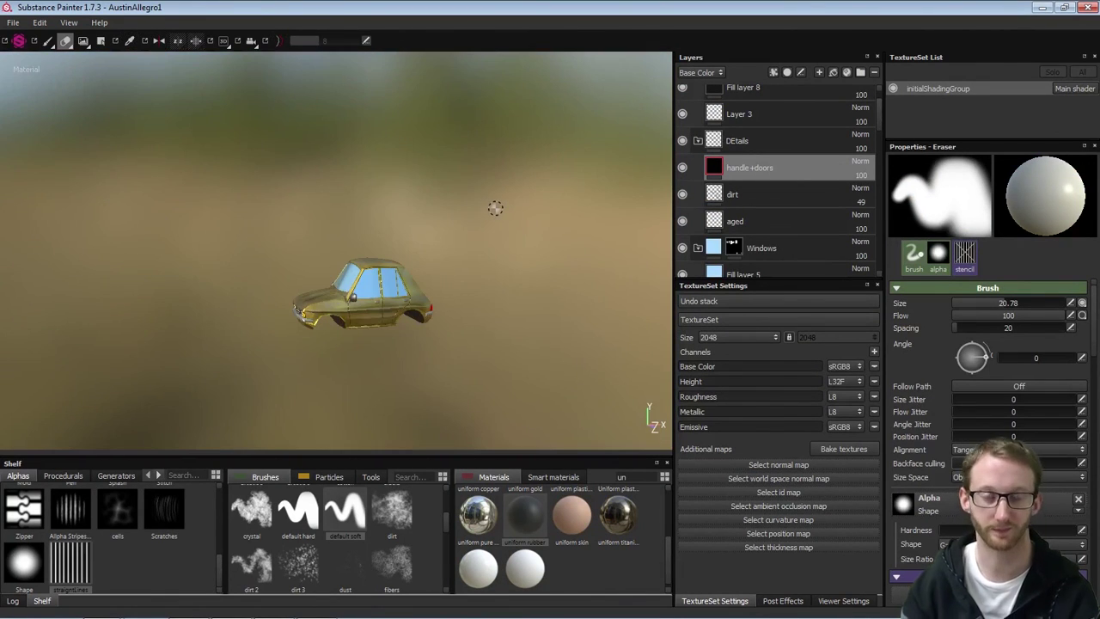
alt+drag(592, 221, 624, 222)
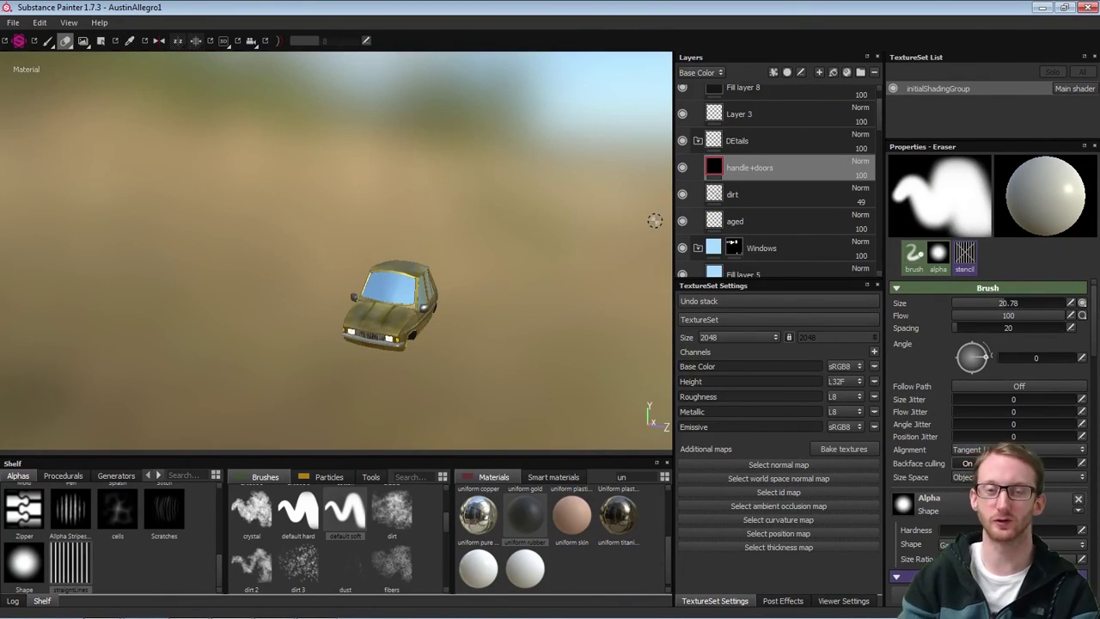